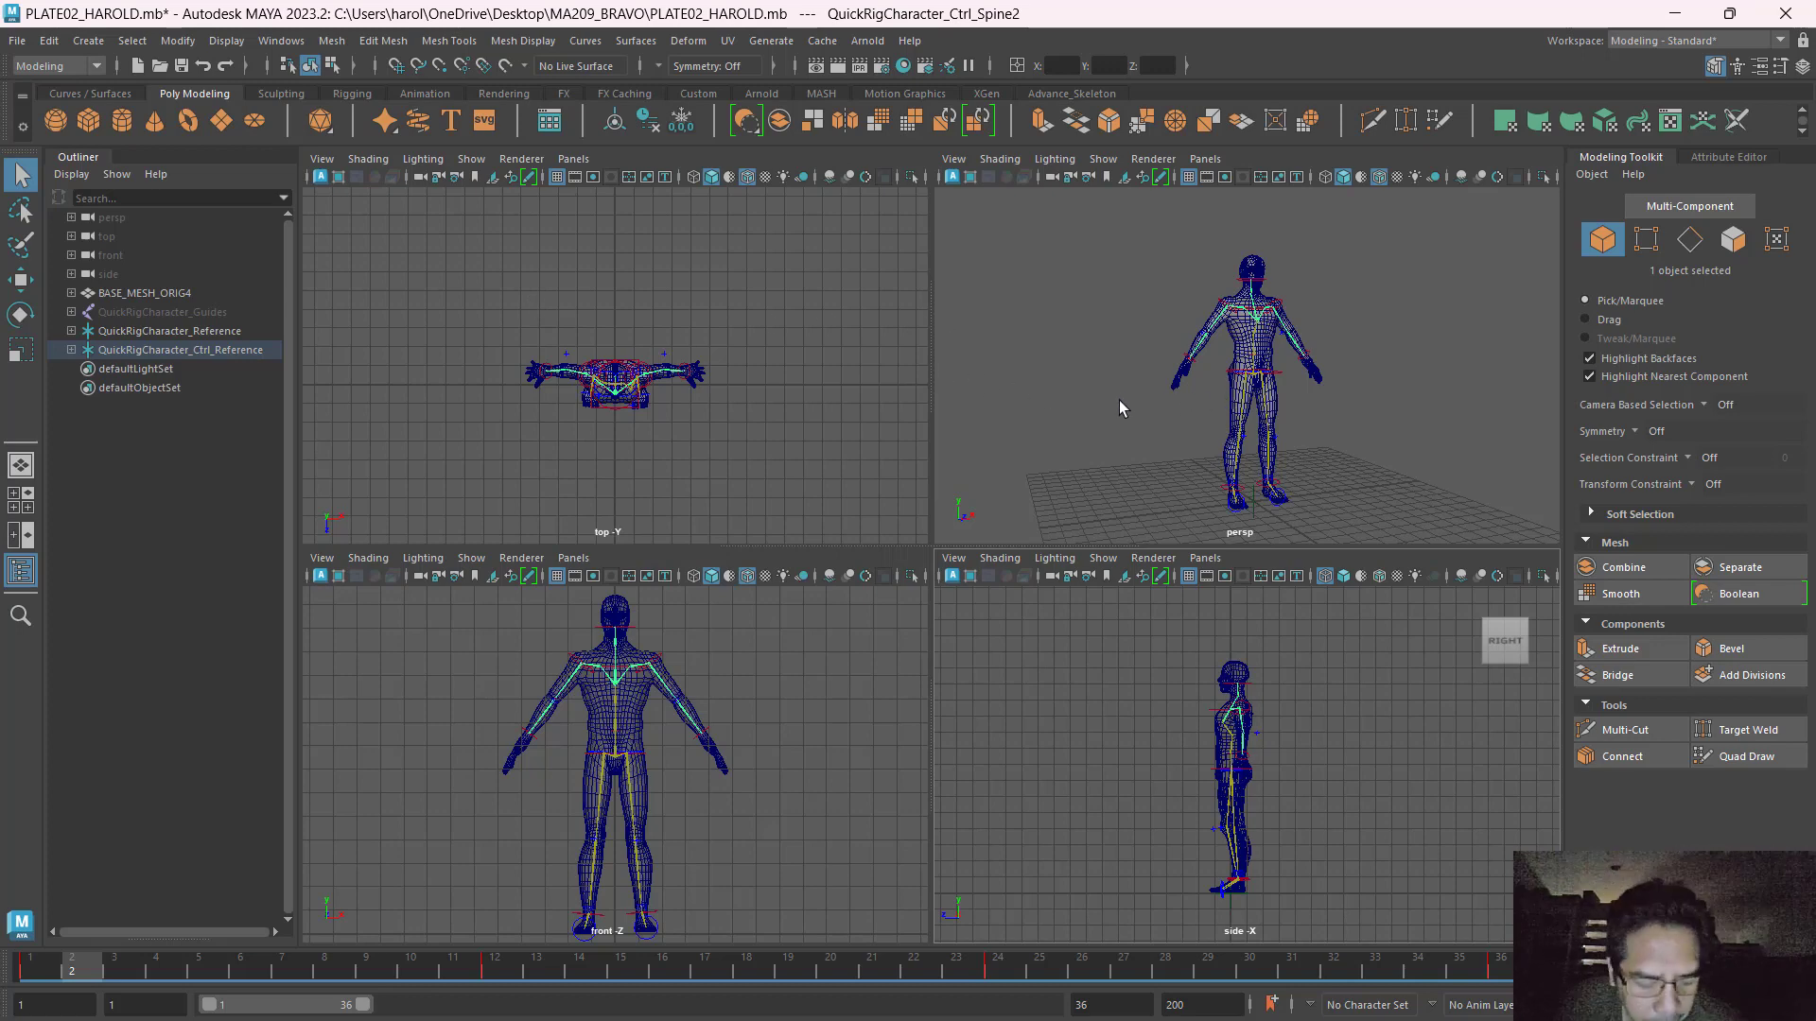
Review the character's existing leg-raise animation by scrubbing frames 1 to 36, using an enlarged perspective view.
middle_click_drag(1120, 408, 1099, 382, "alt")
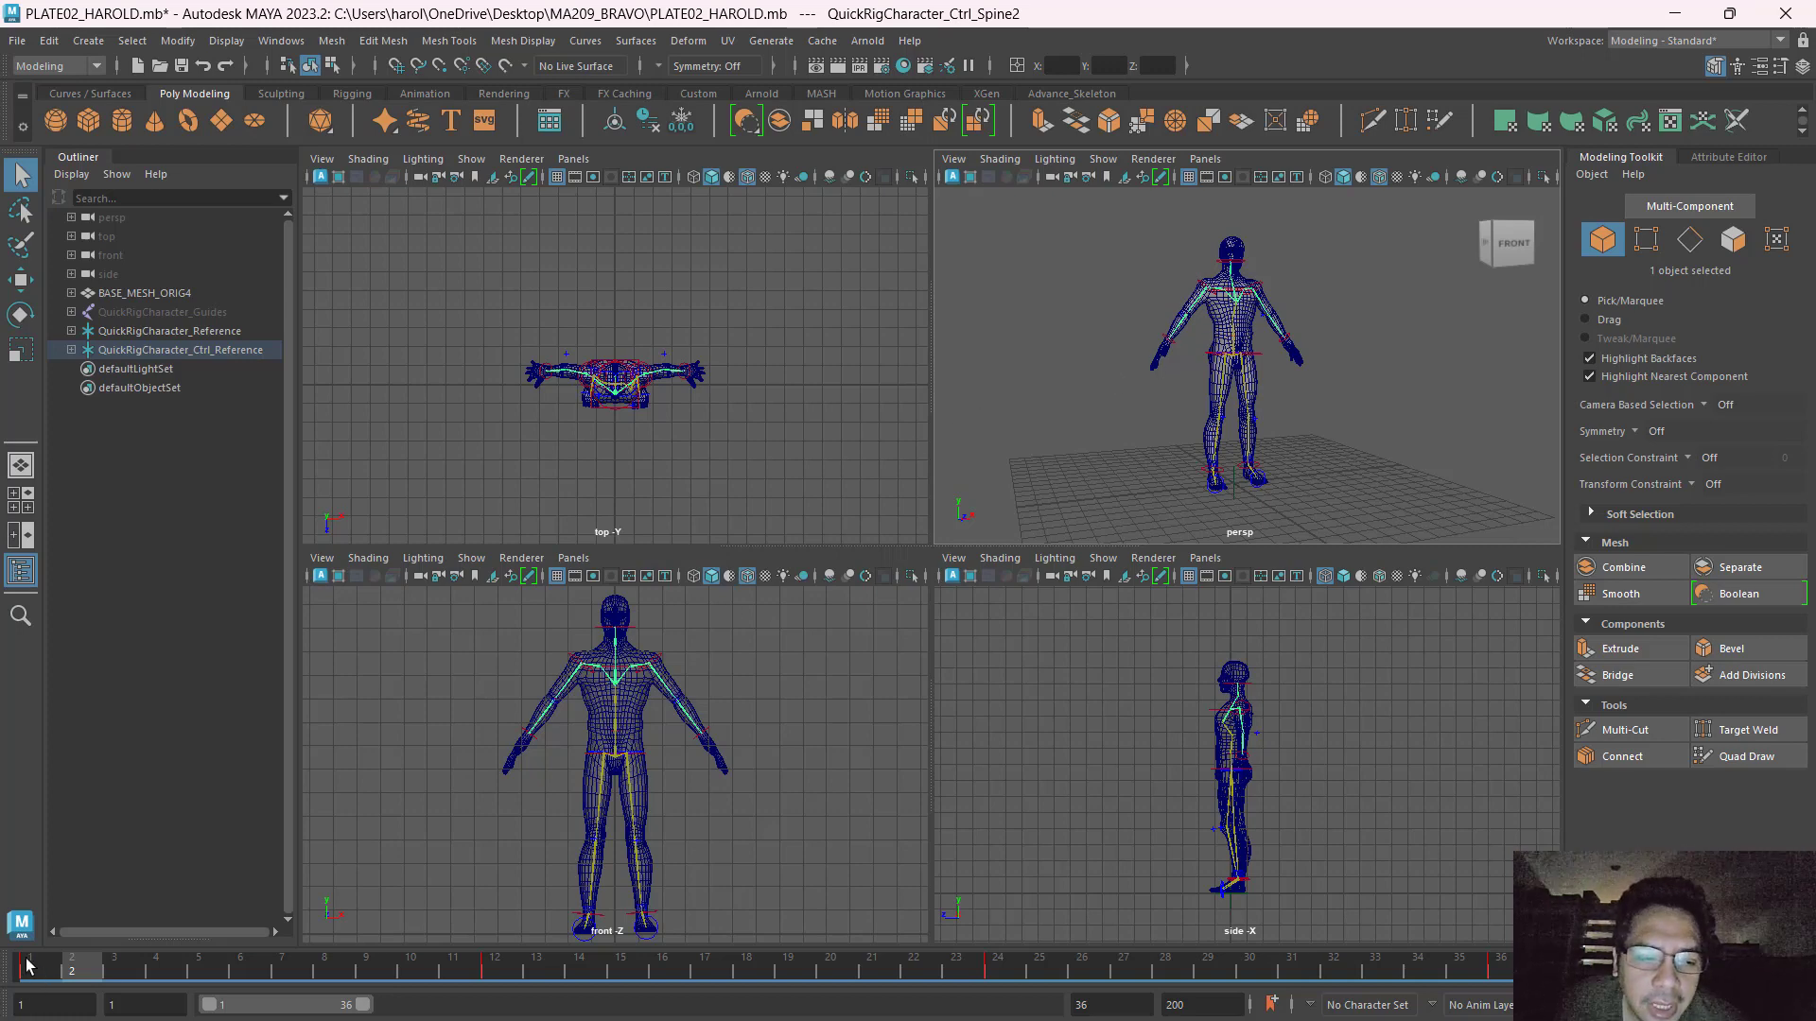
left_click_drag(85, 977, 36, 970)
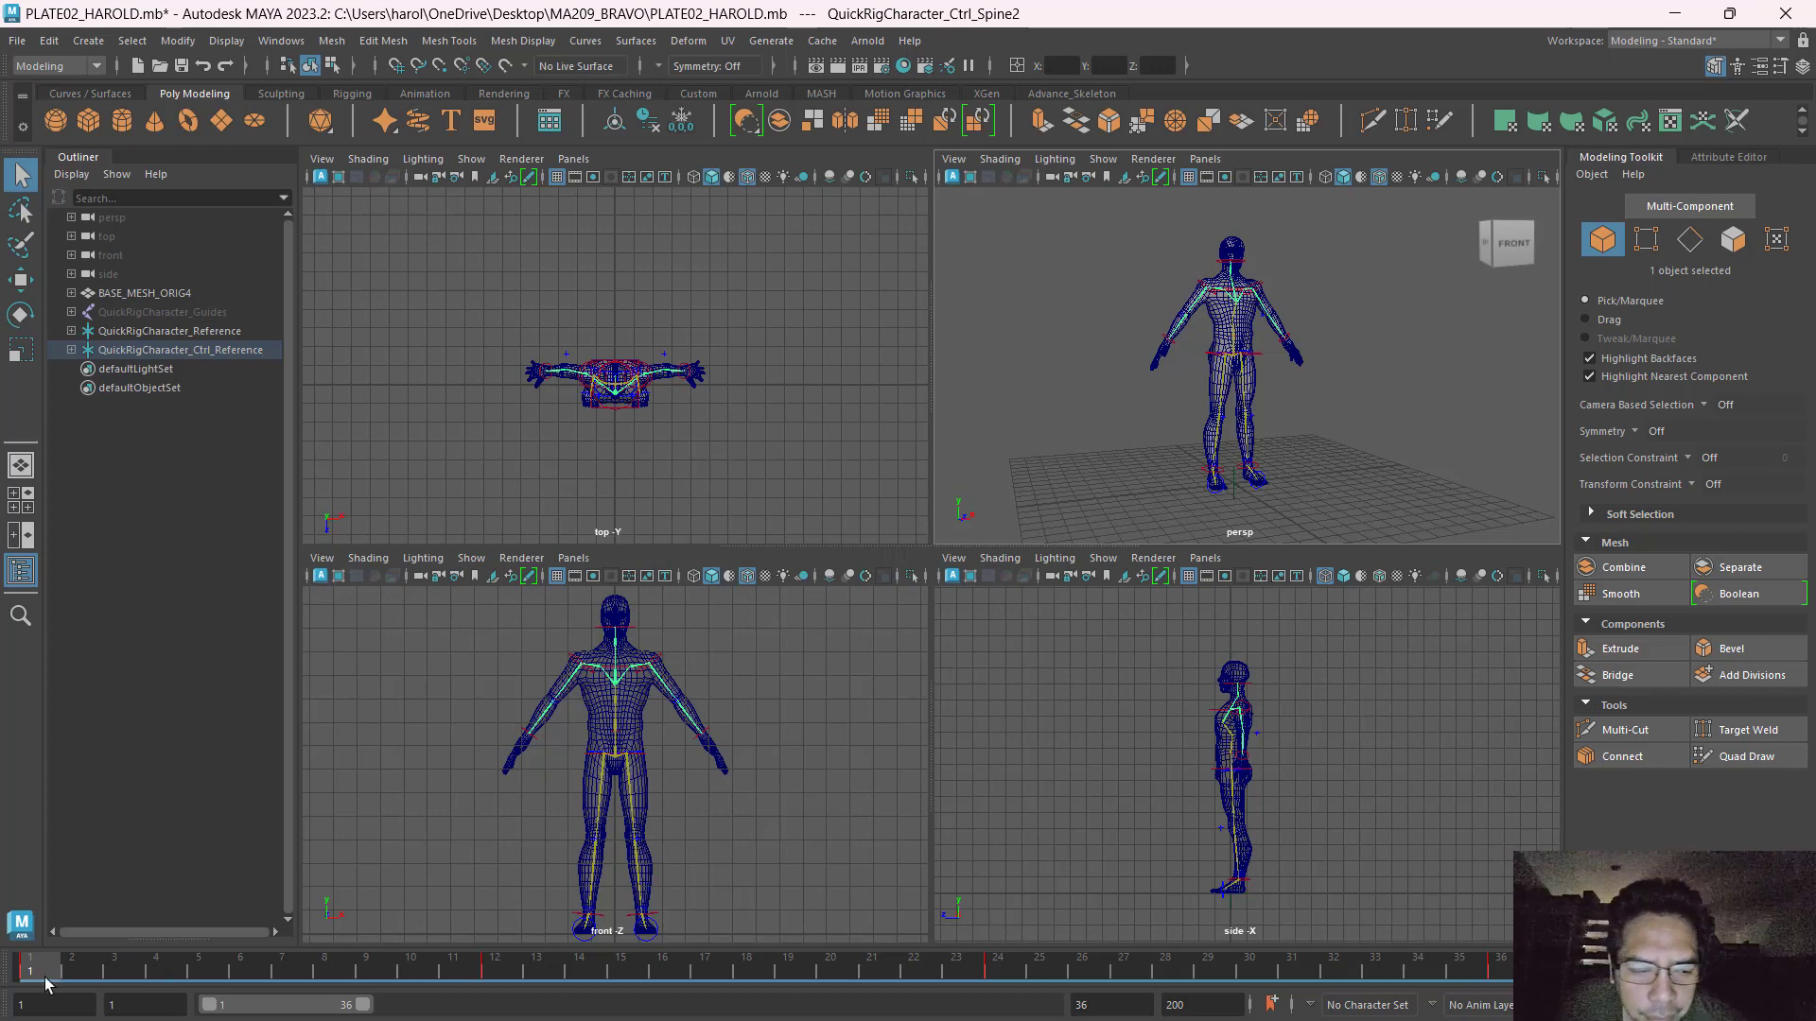
left_click_drag(57, 974, 1501, 984)
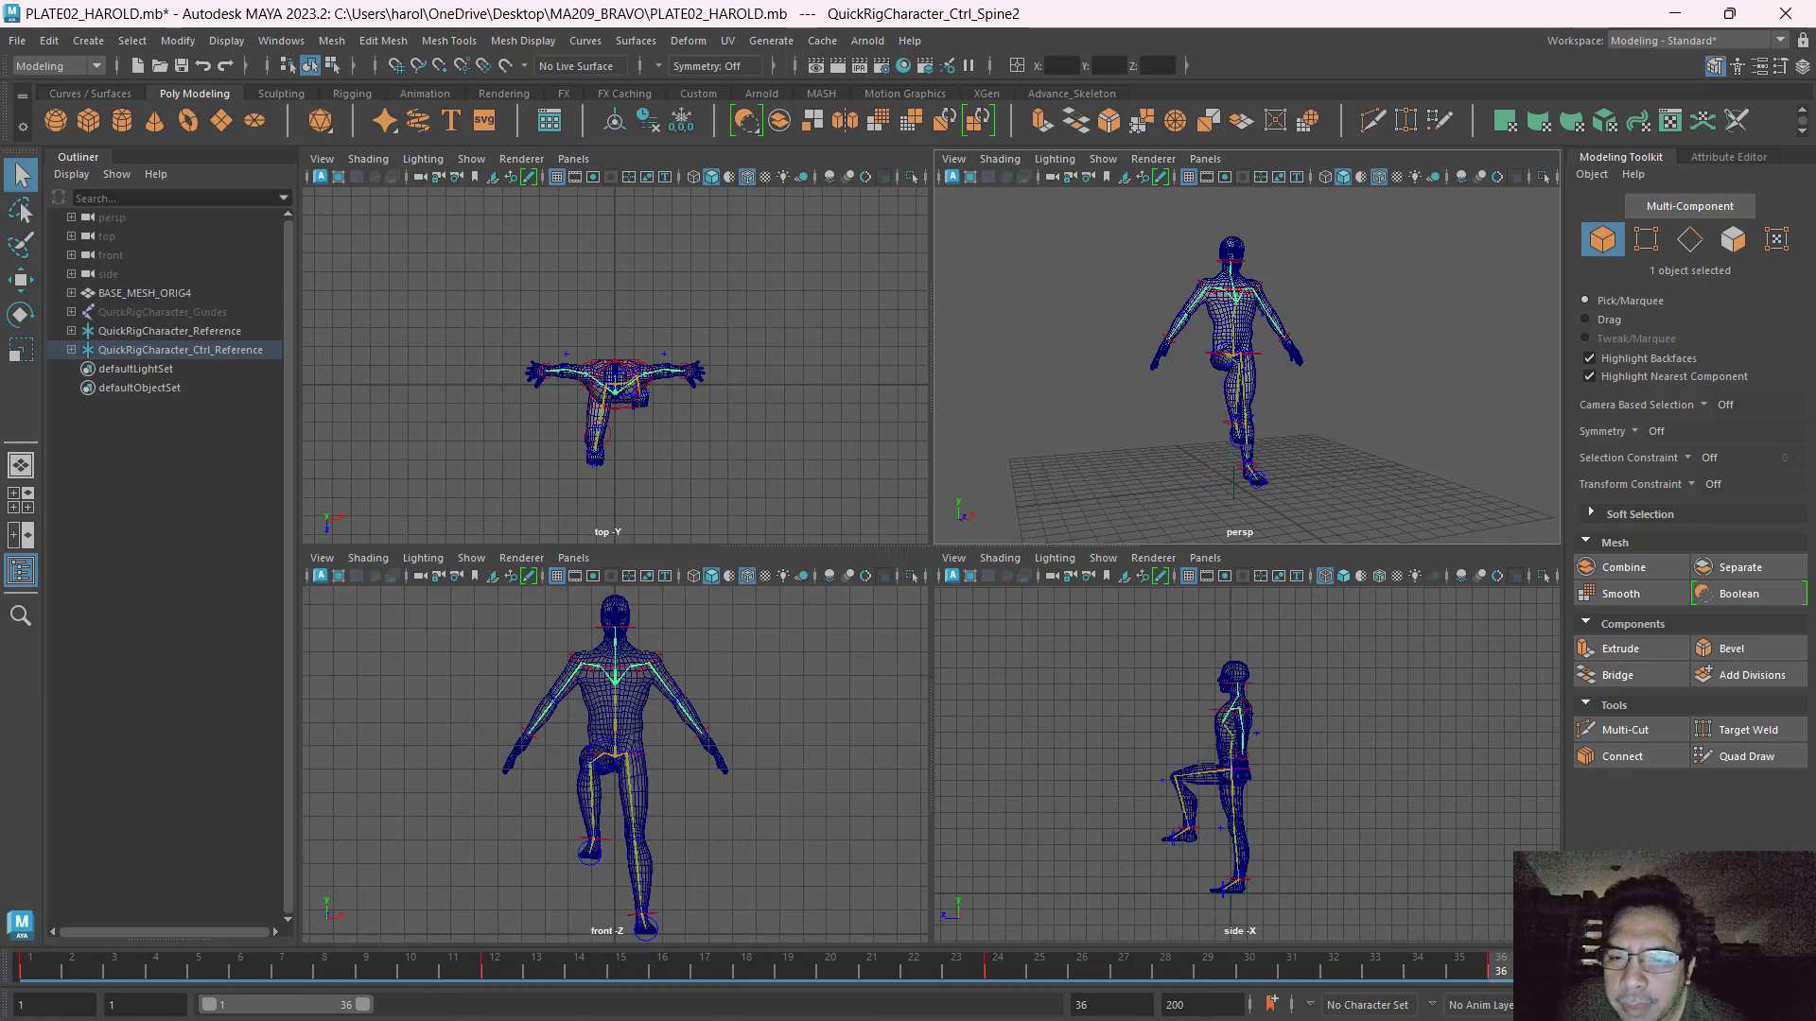
key("space")
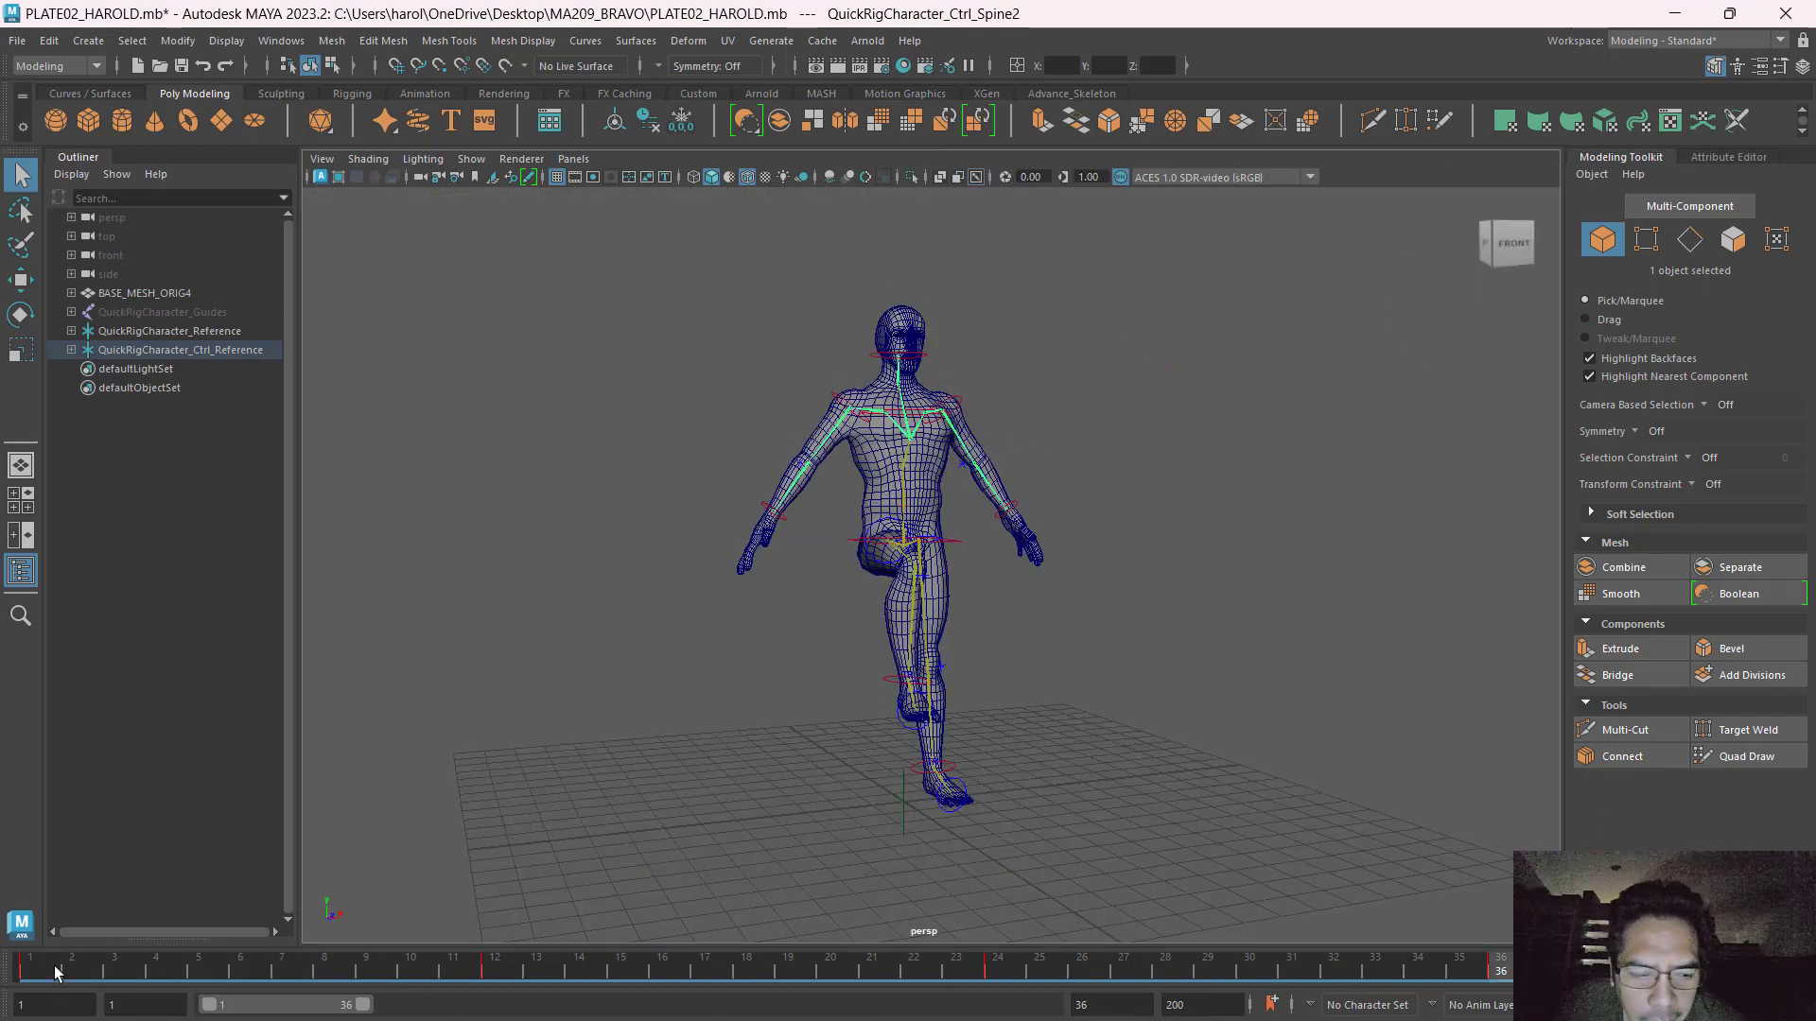
mouse_move(40, 981)
left_mouse_down()
mouse_move(1201, 964)
mouse_move(1495, 983)
mouse_move(9, 991)
left_mouse_up()
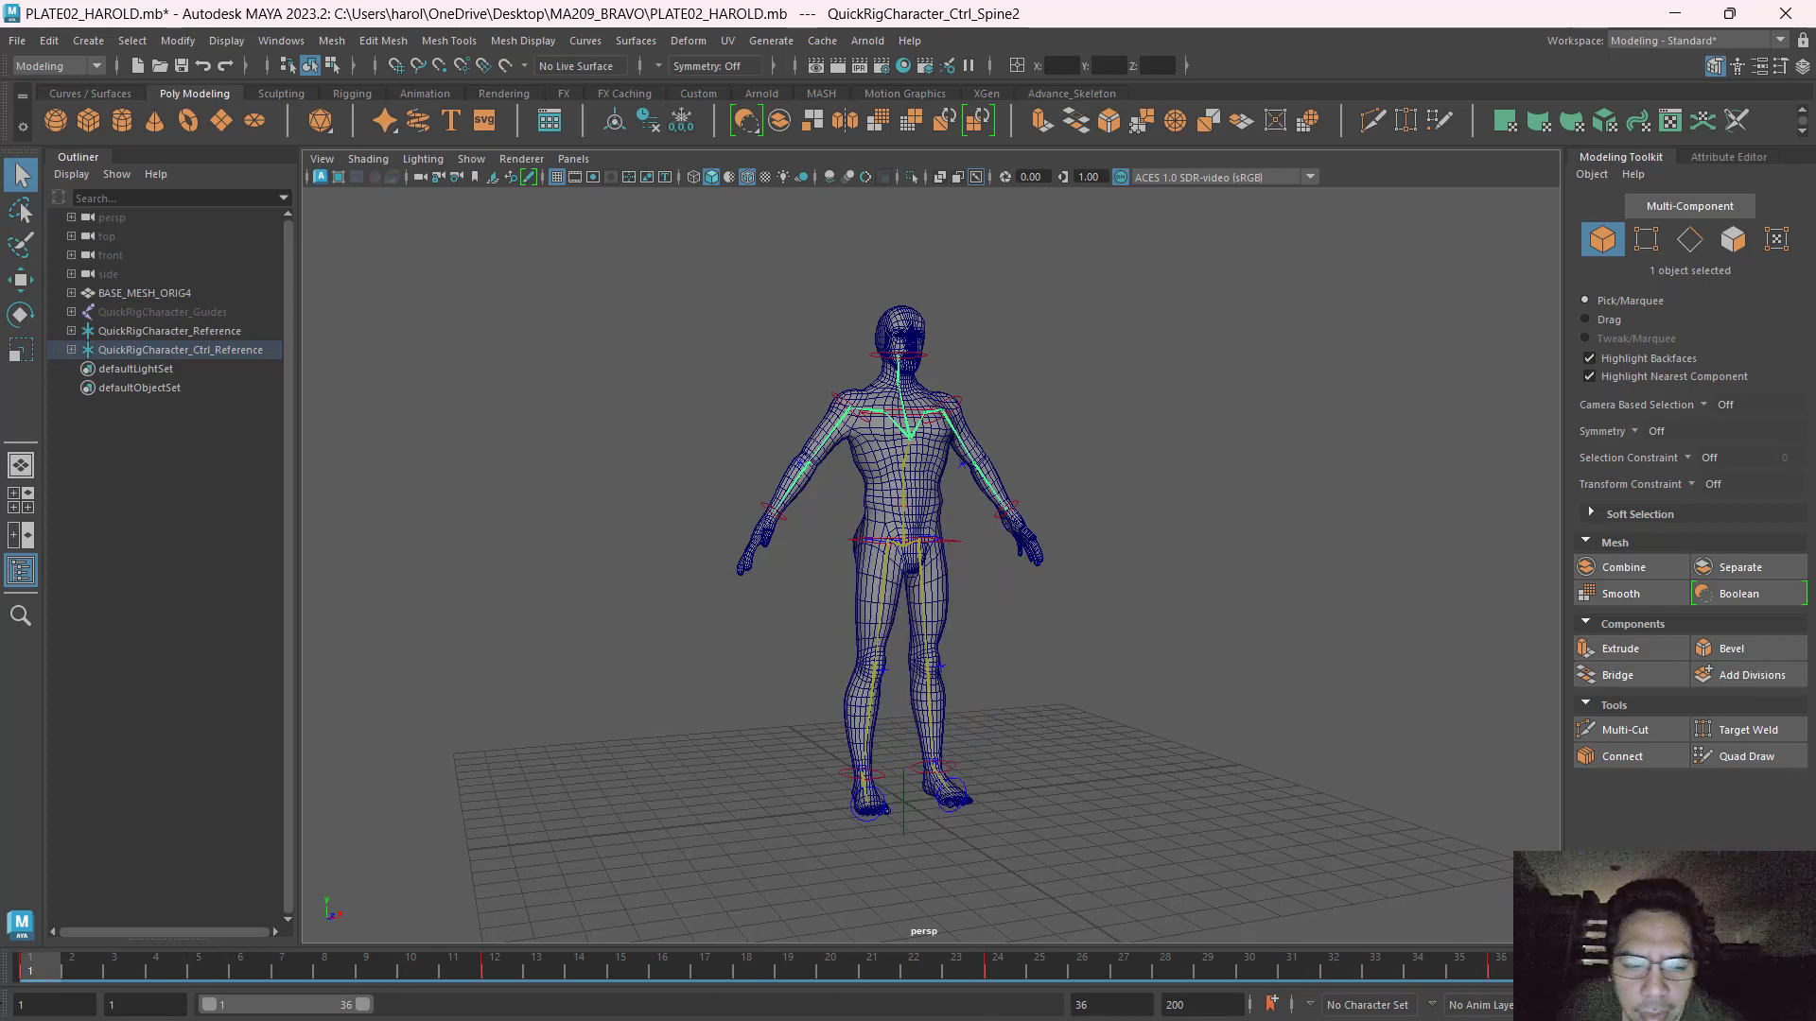
left_click(662, 605)
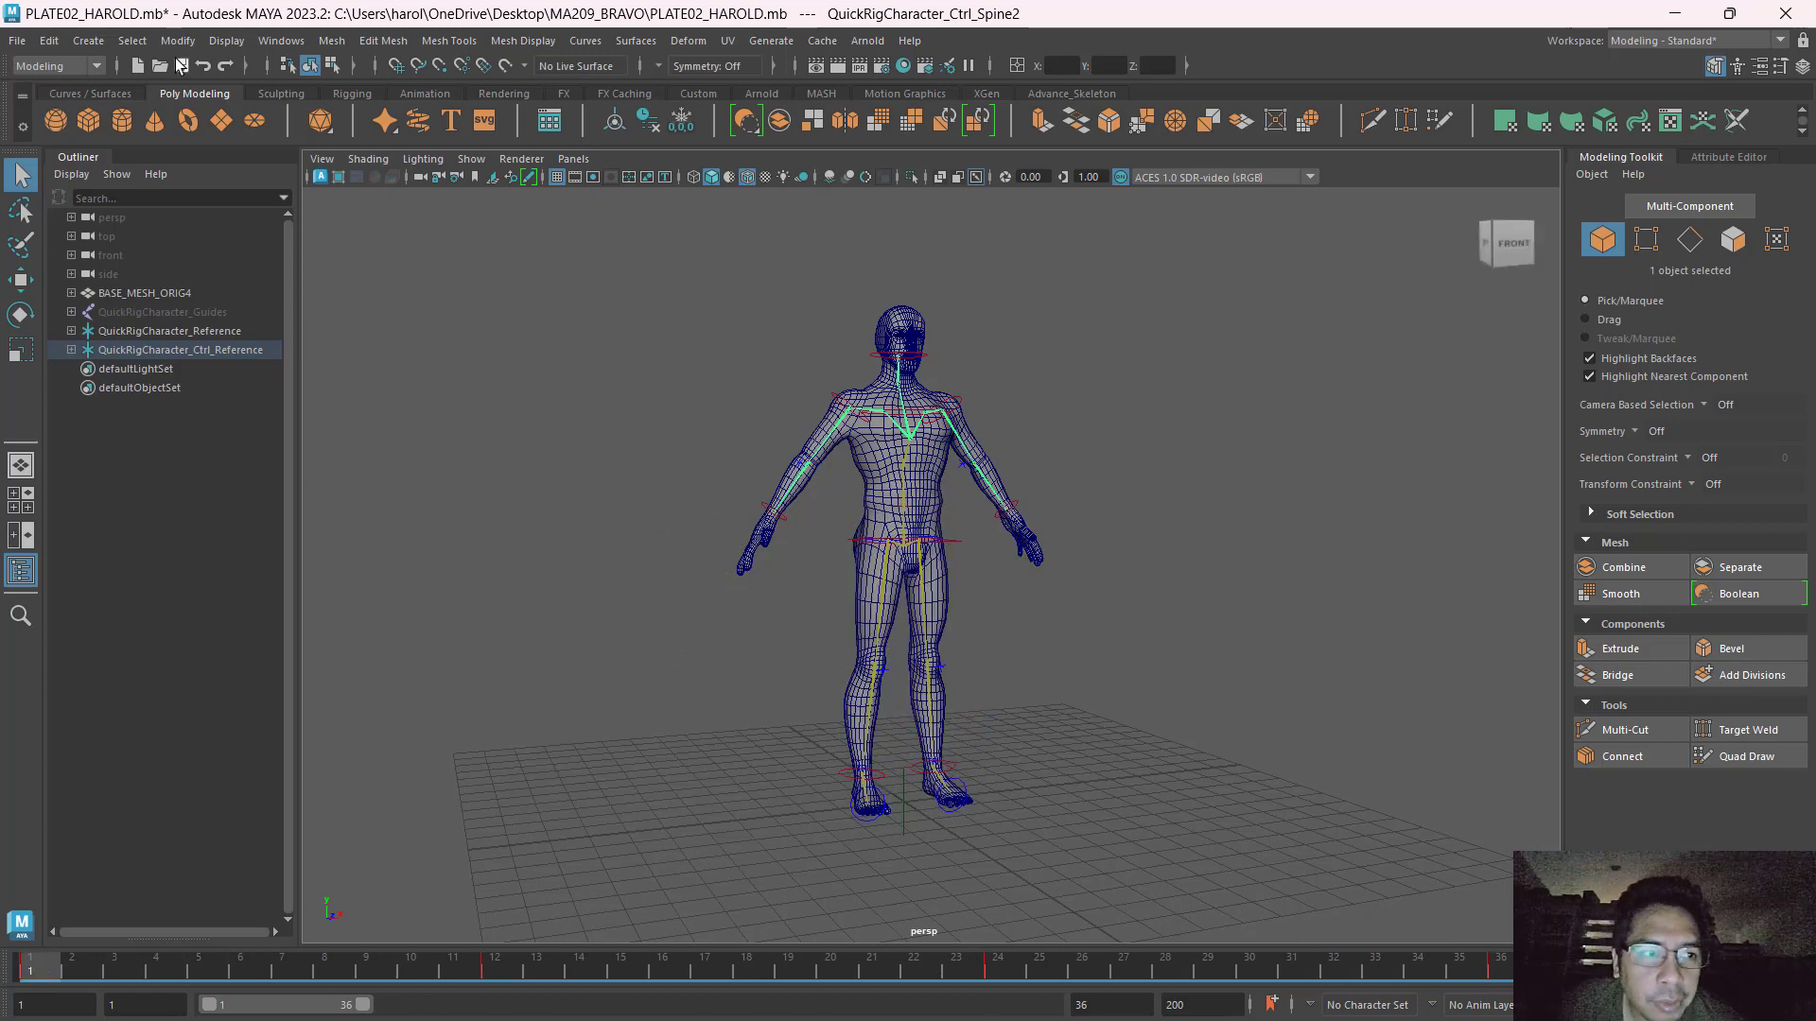
Start saving the scene under a new name in the MA209_BRAVO folder on the desktop.
left_click(16, 42)
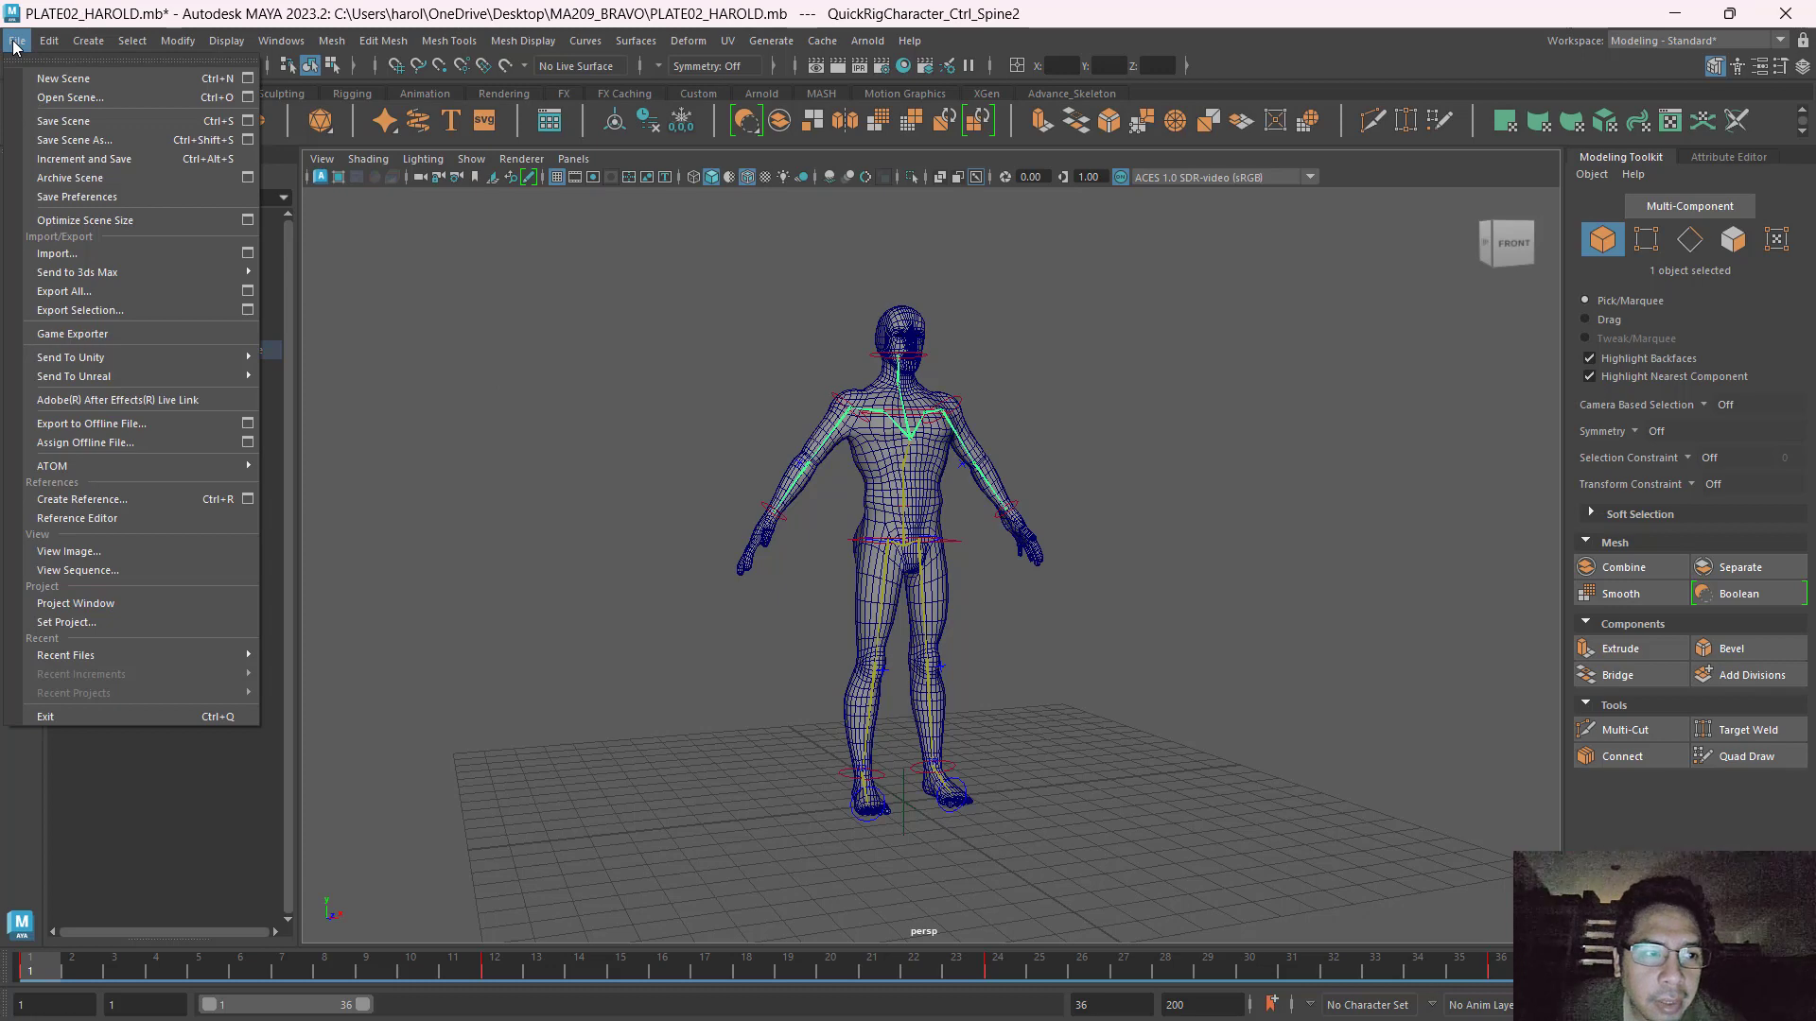
left_click(76, 140)
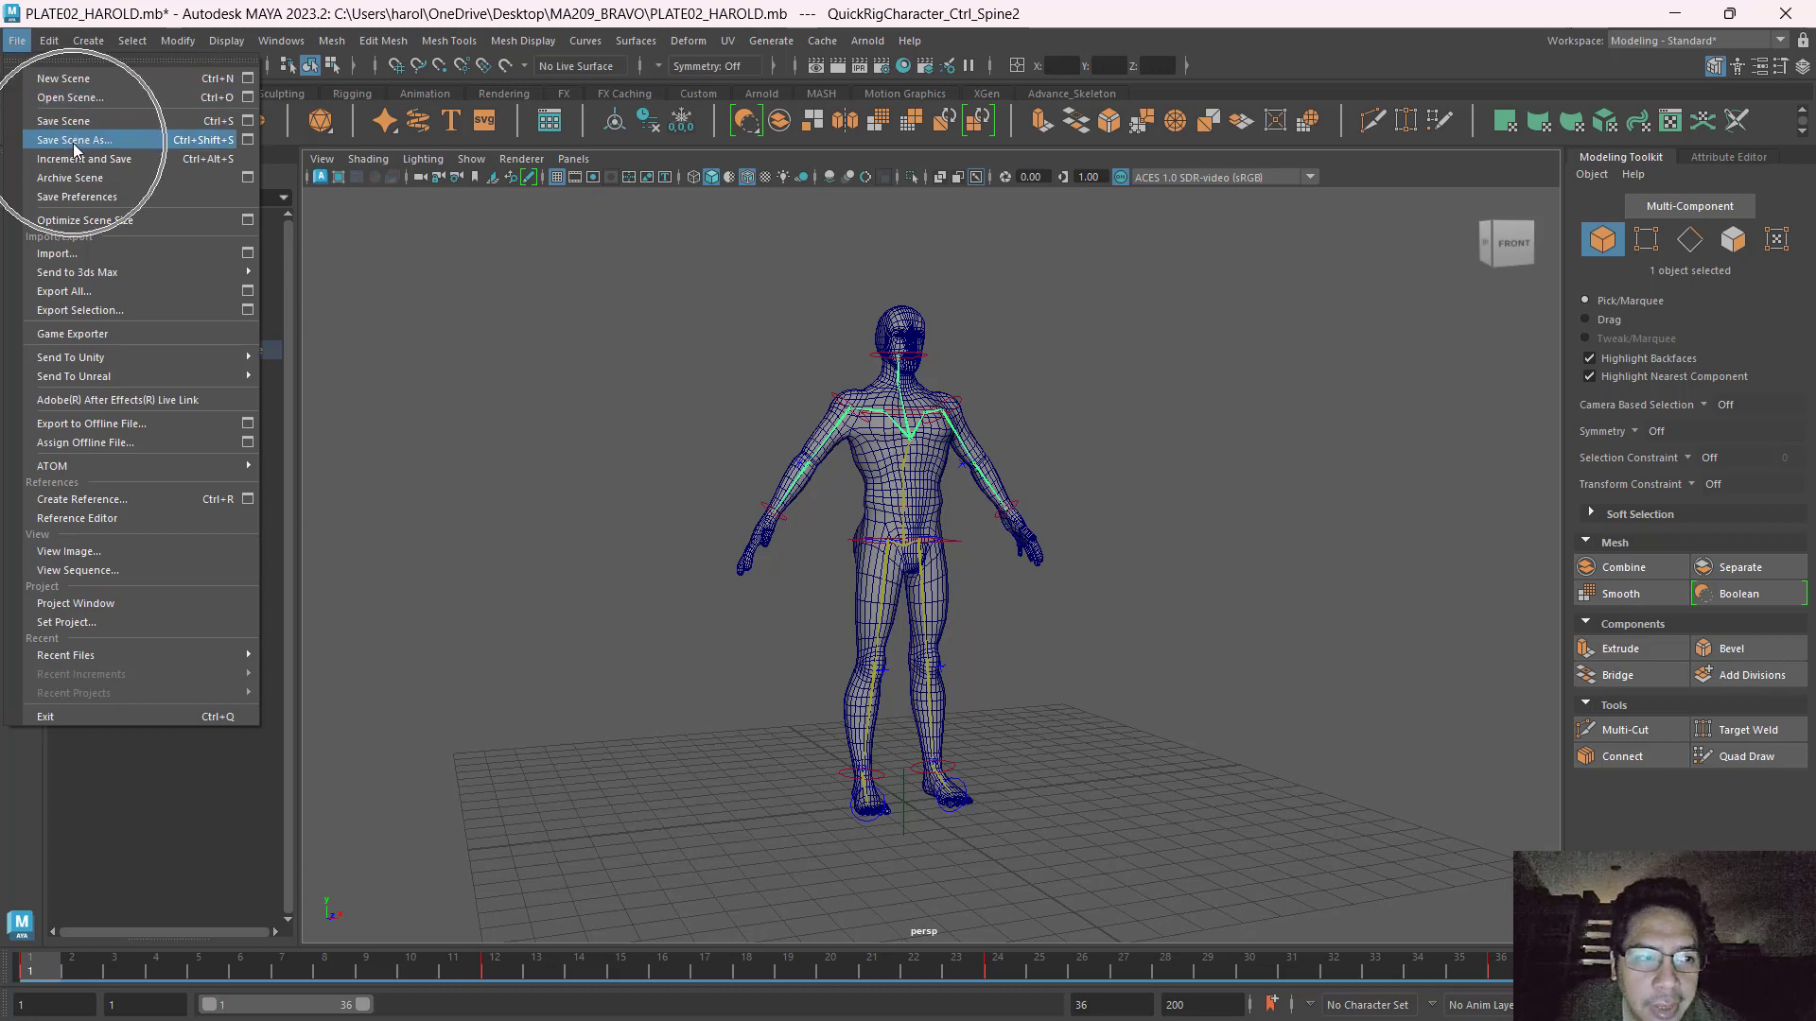
left_click(85, 255)
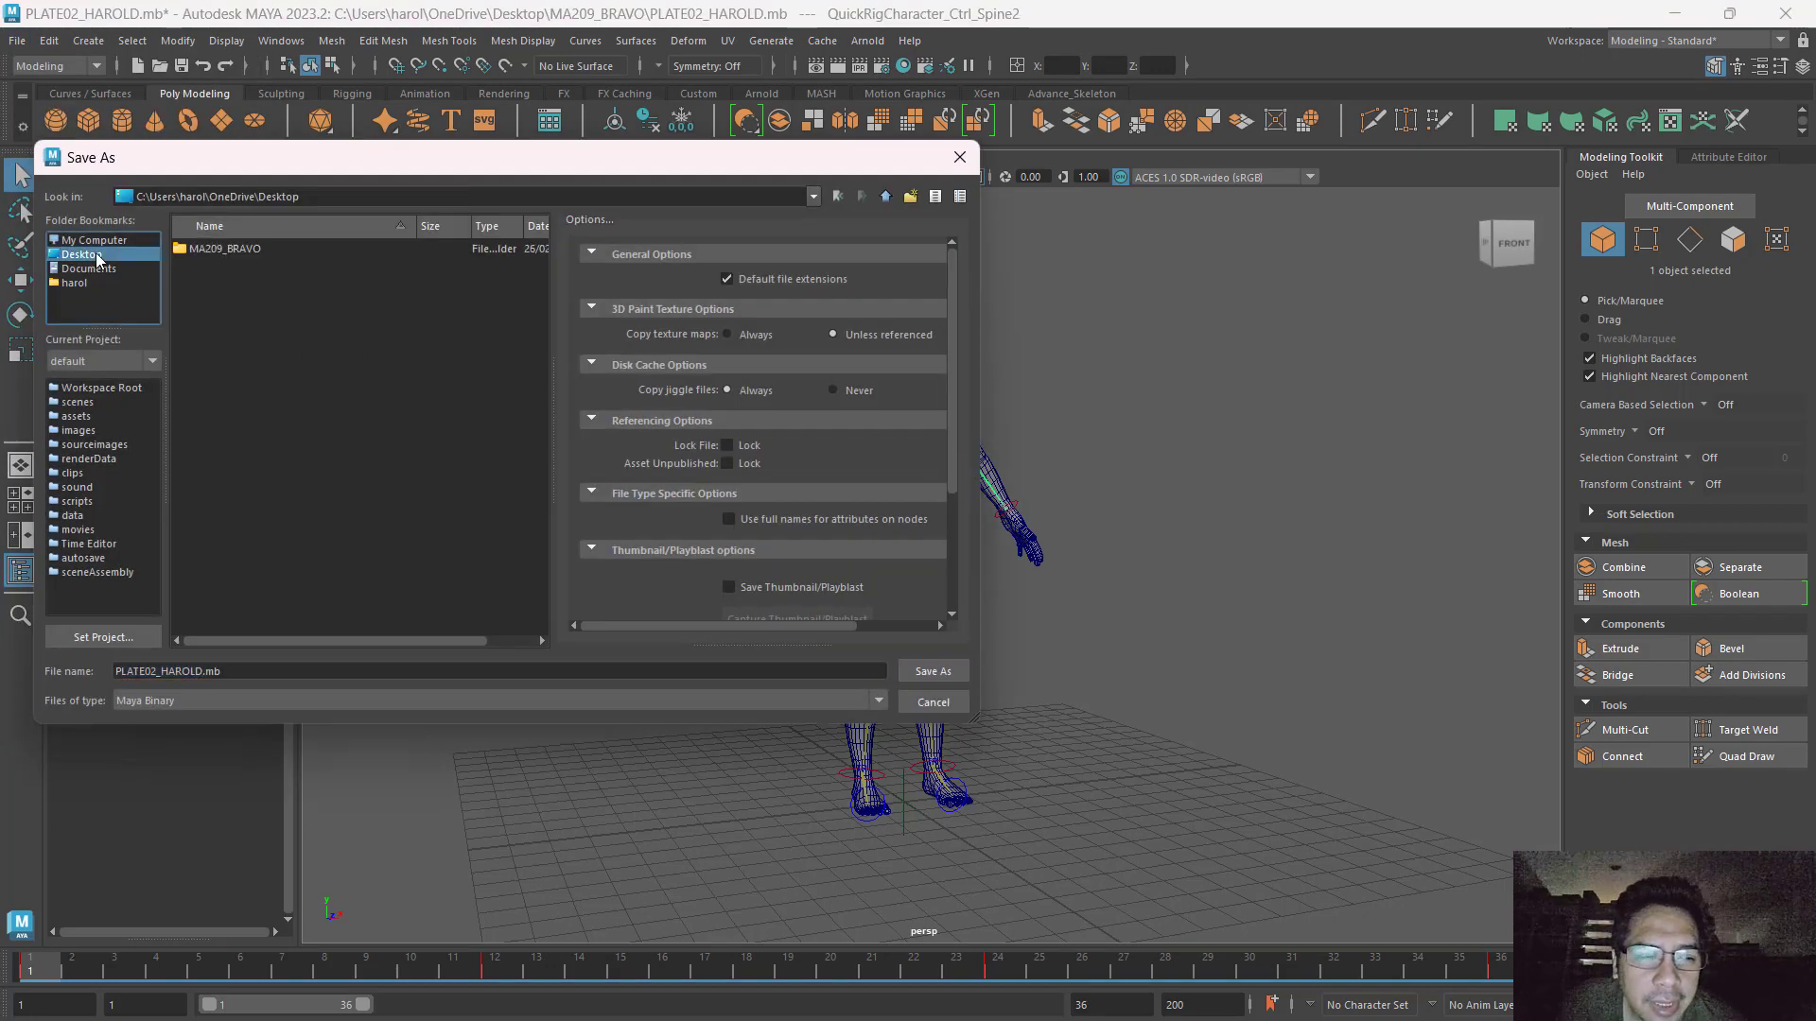
left_click(244, 268)
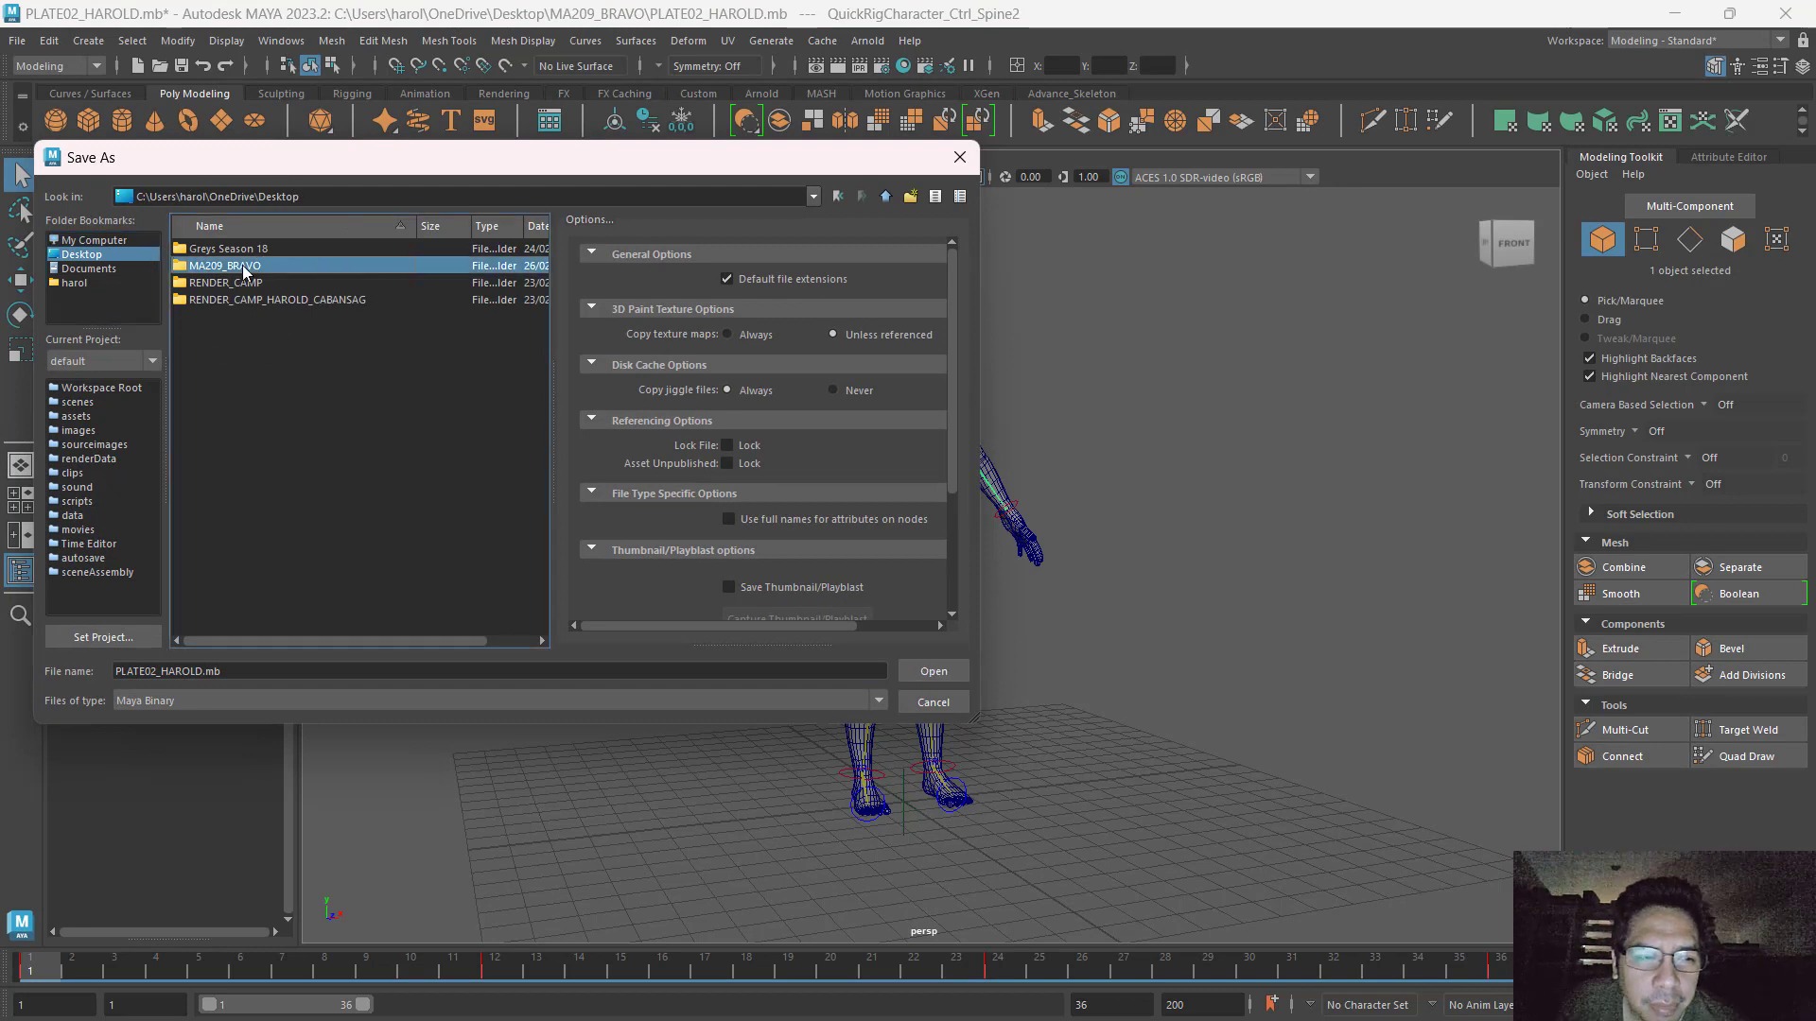
key("ctrl")
key("ctrl")
key("ctrl")
double_click(244, 268)
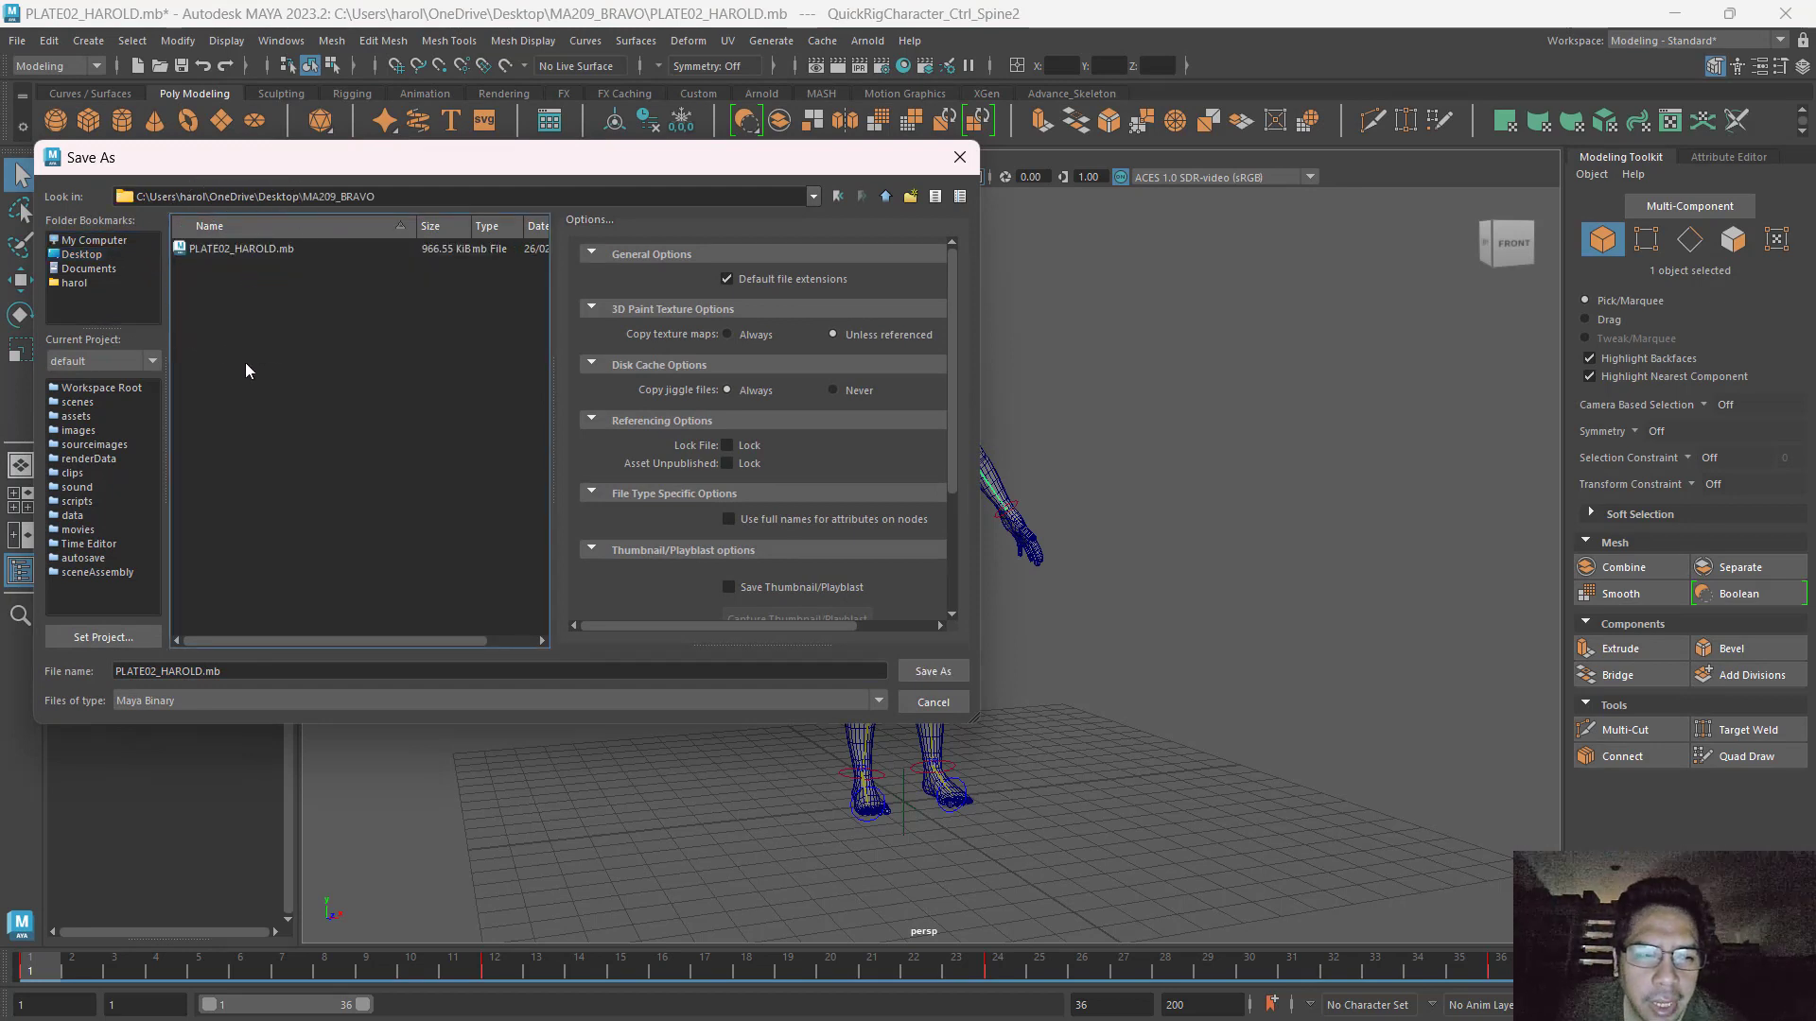
key("ctrl")
key("ctrl")
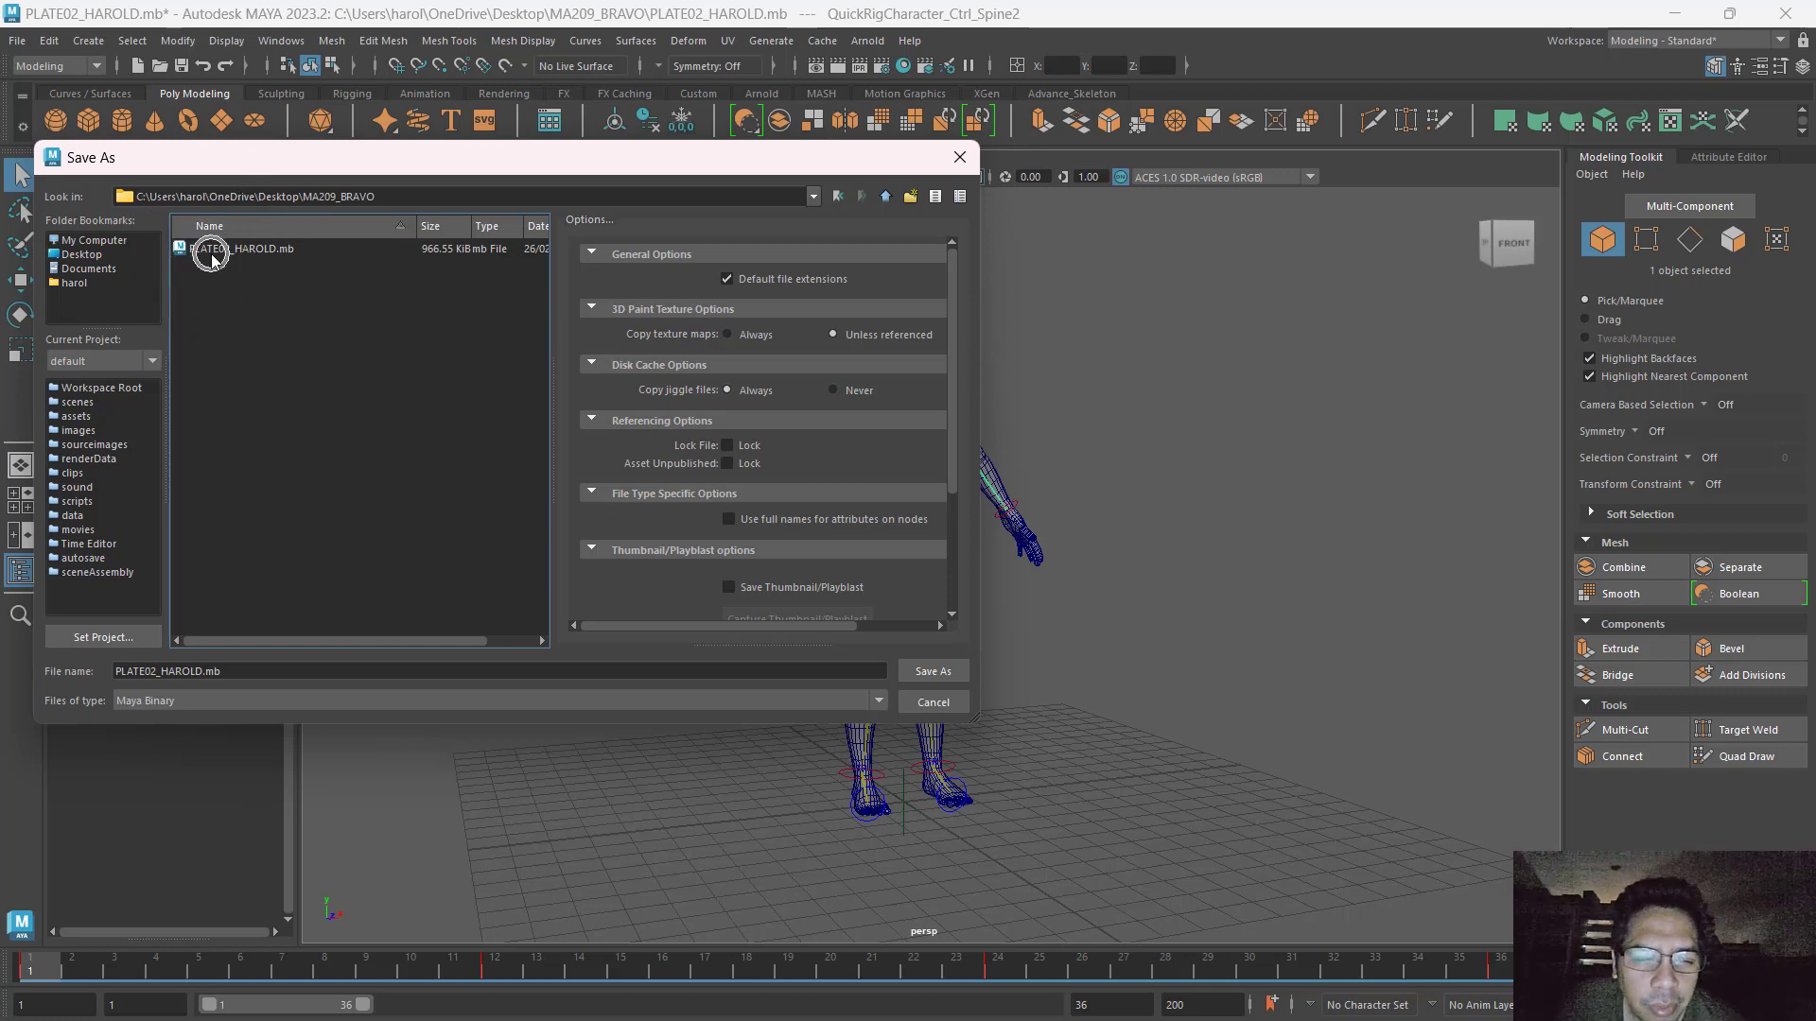
Change the plate number in the file name to 03 and save the scene copy.
left_click(153, 671)
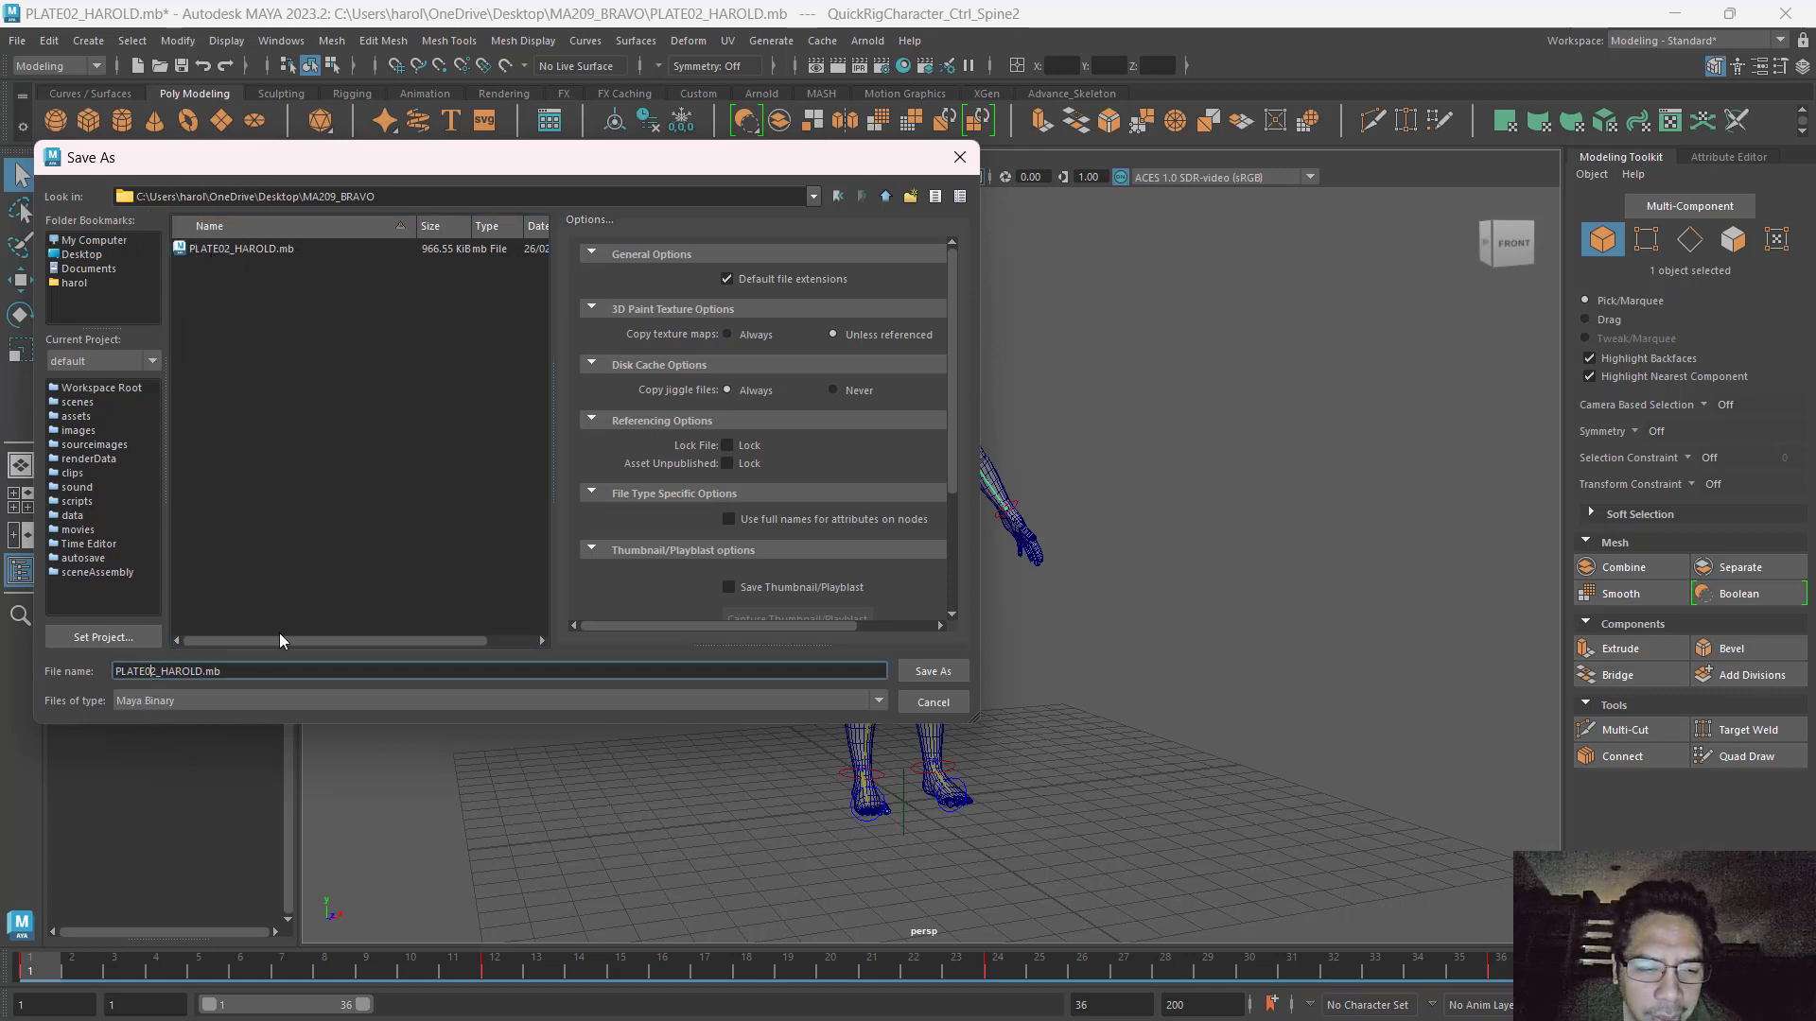
key("shift+Right")
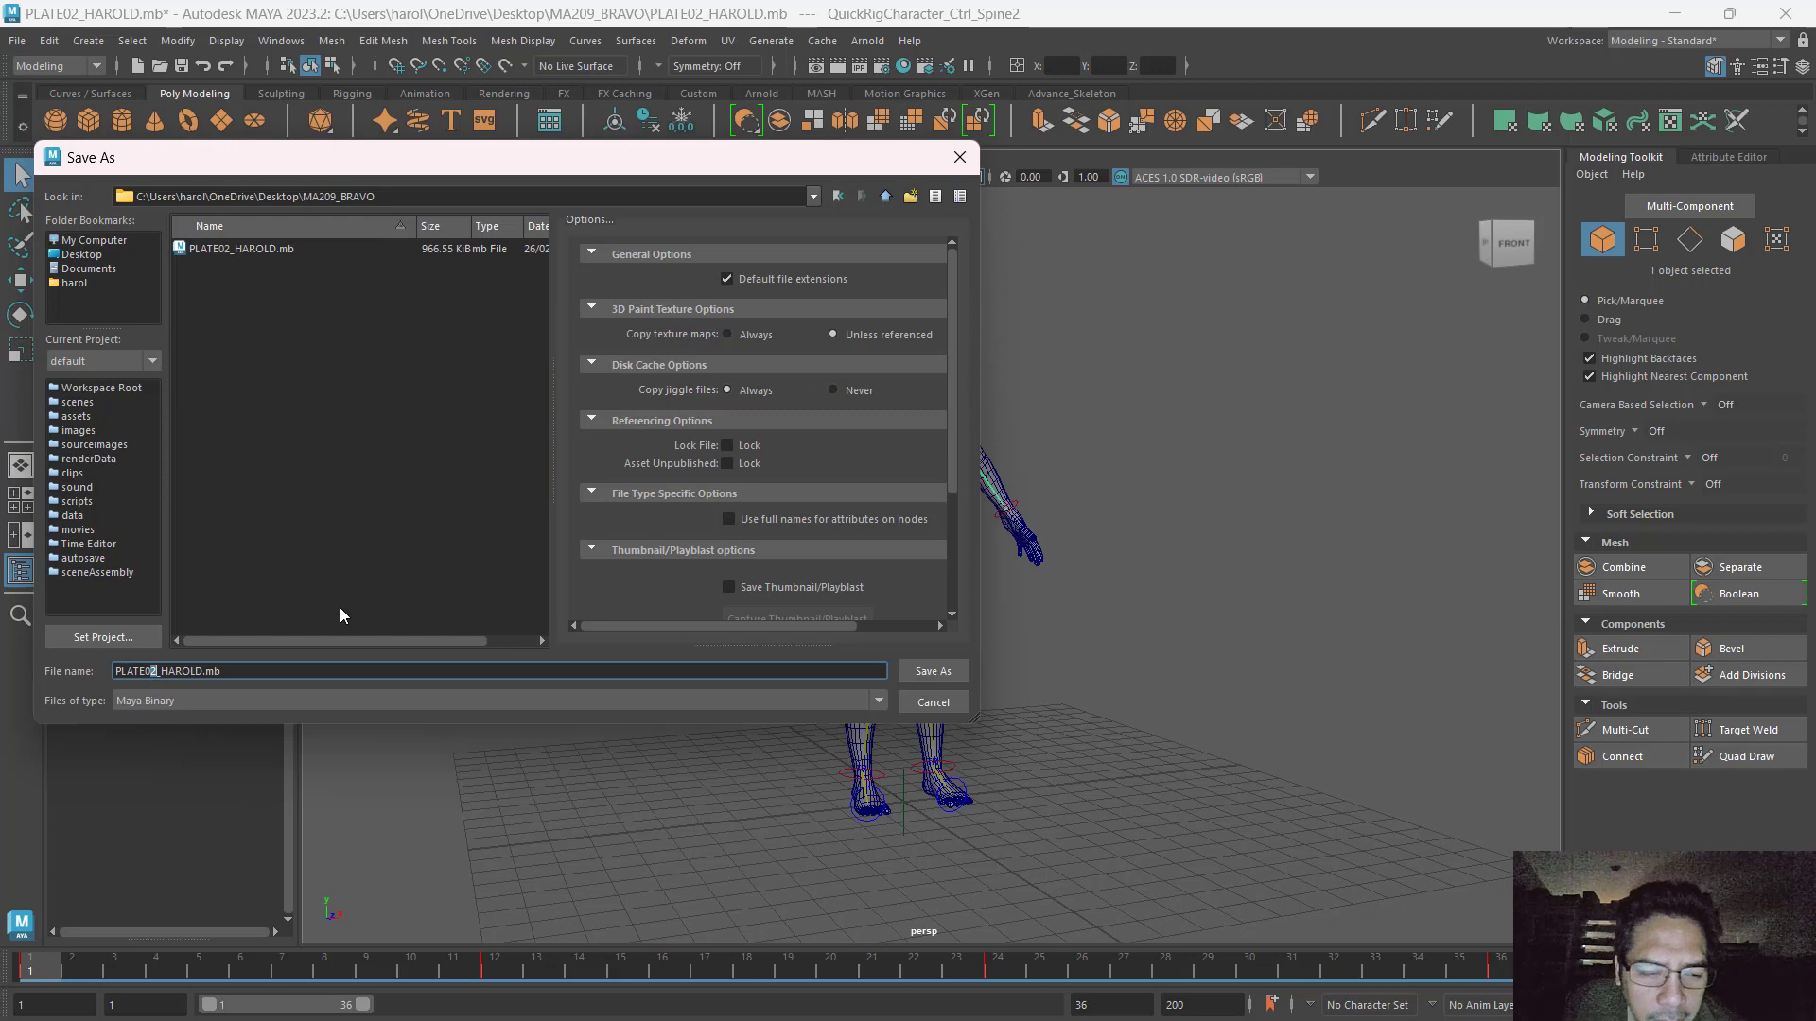
type("3")
key("ctrl")
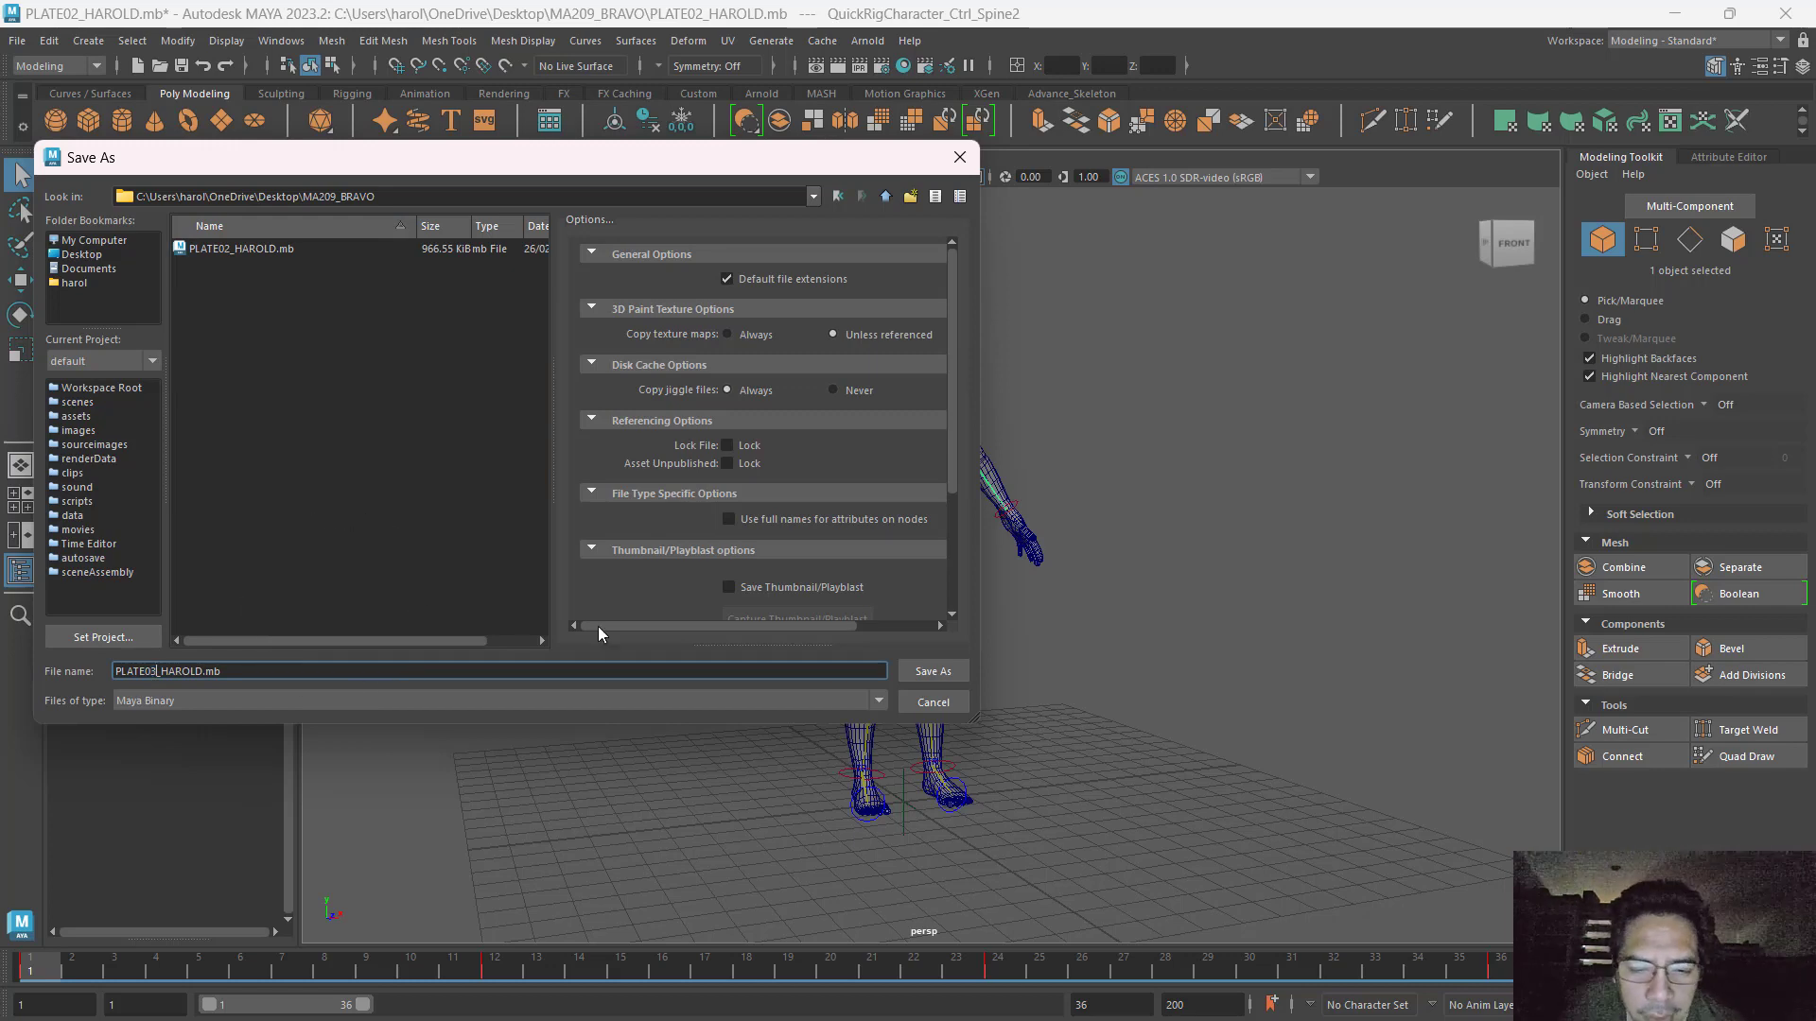
left_click(925, 672)
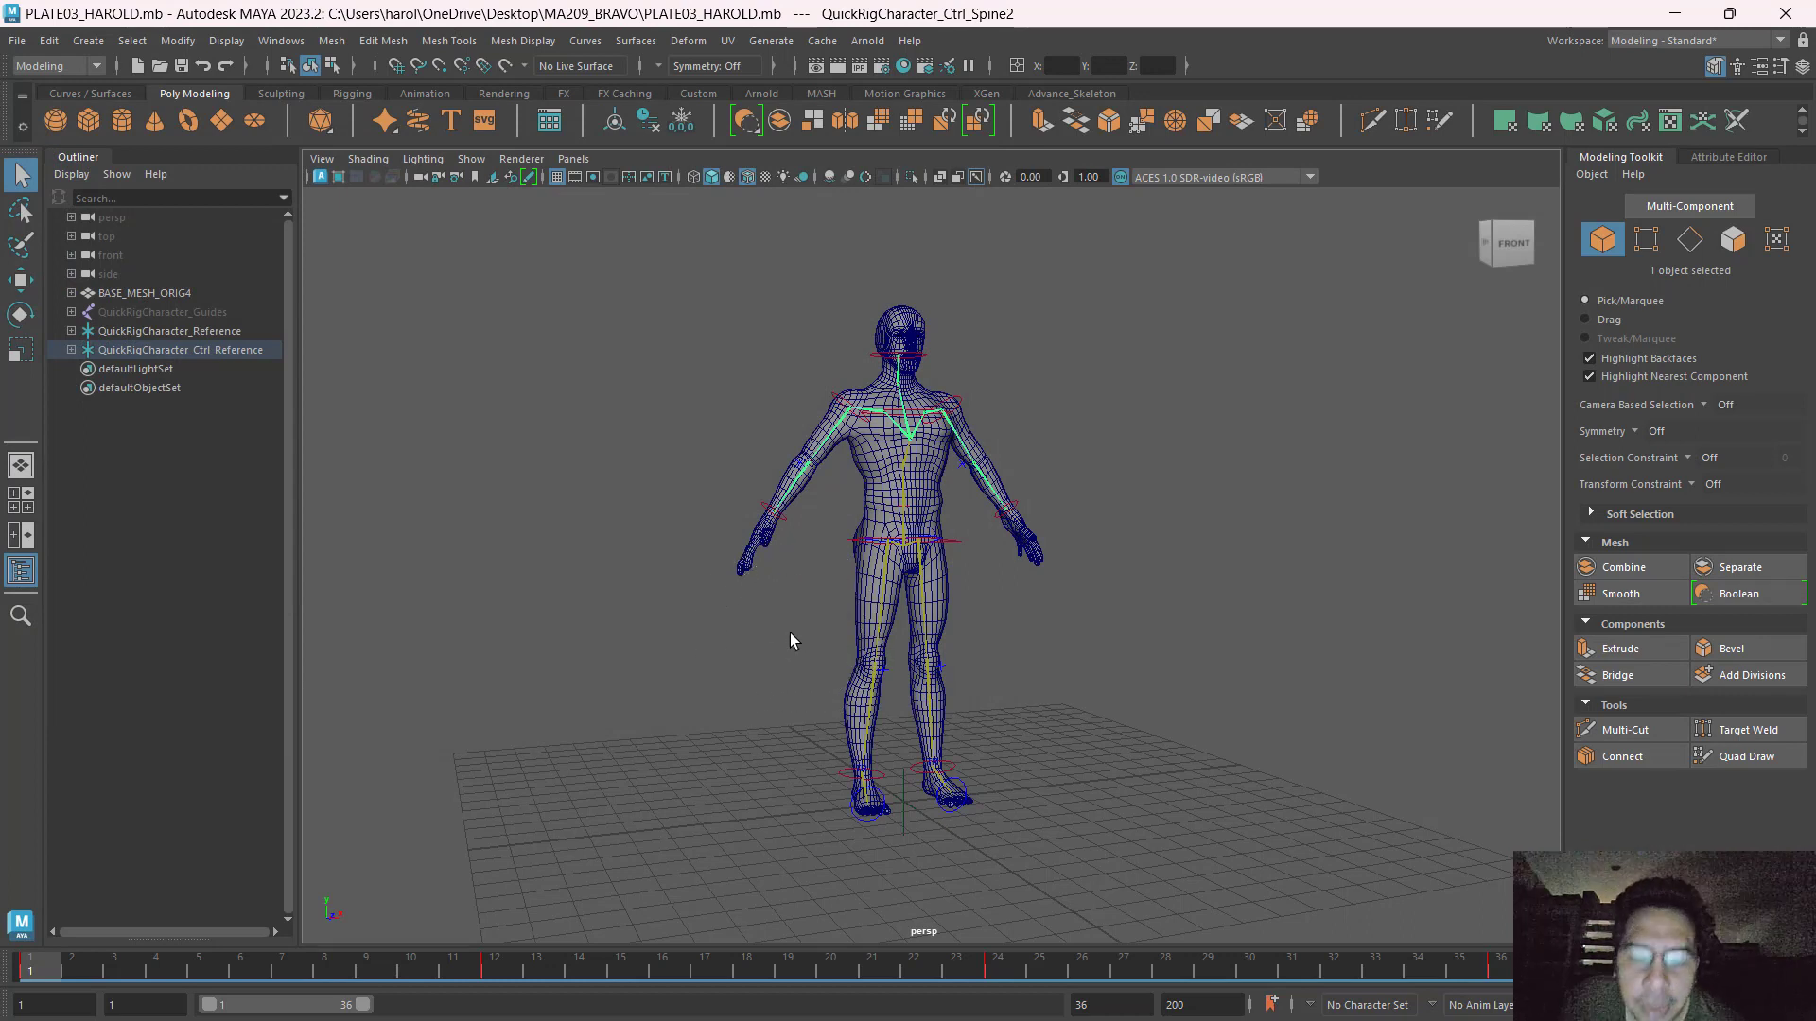
Clear the current selection and select all of the character's rig controls.
left_click(632, 511)
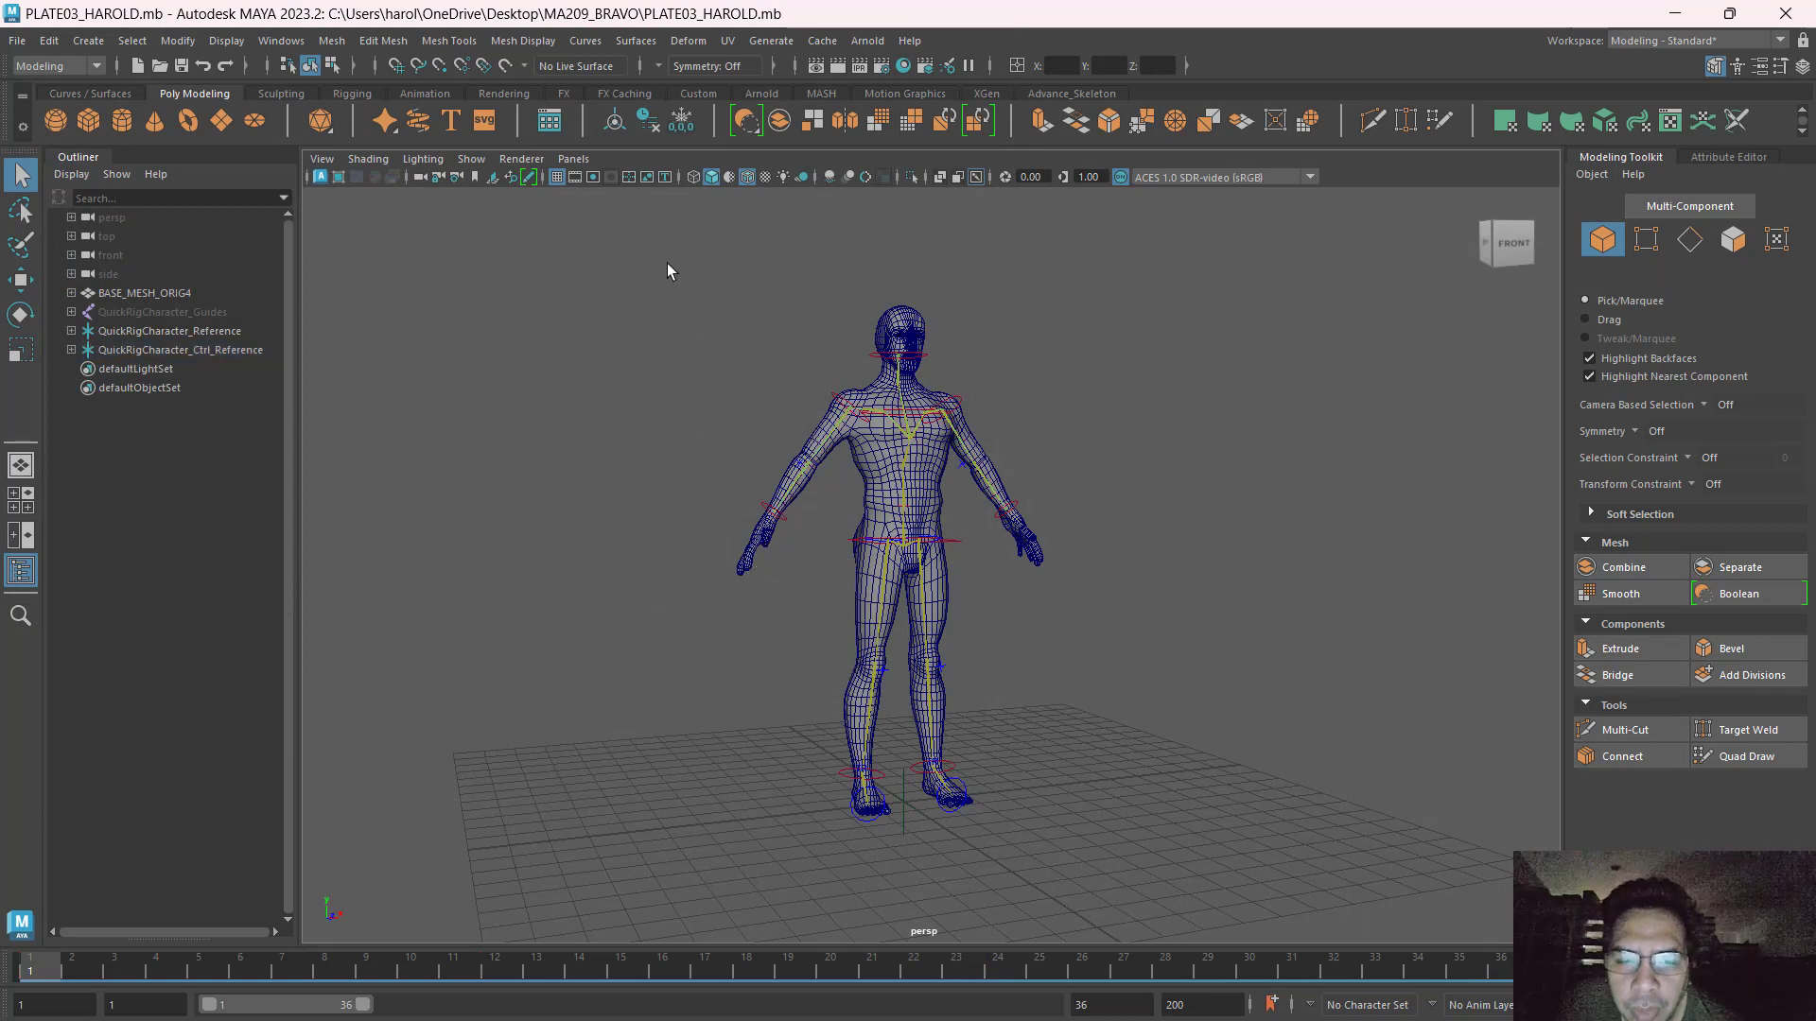
left_click_drag(642, 258, 1182, 872)
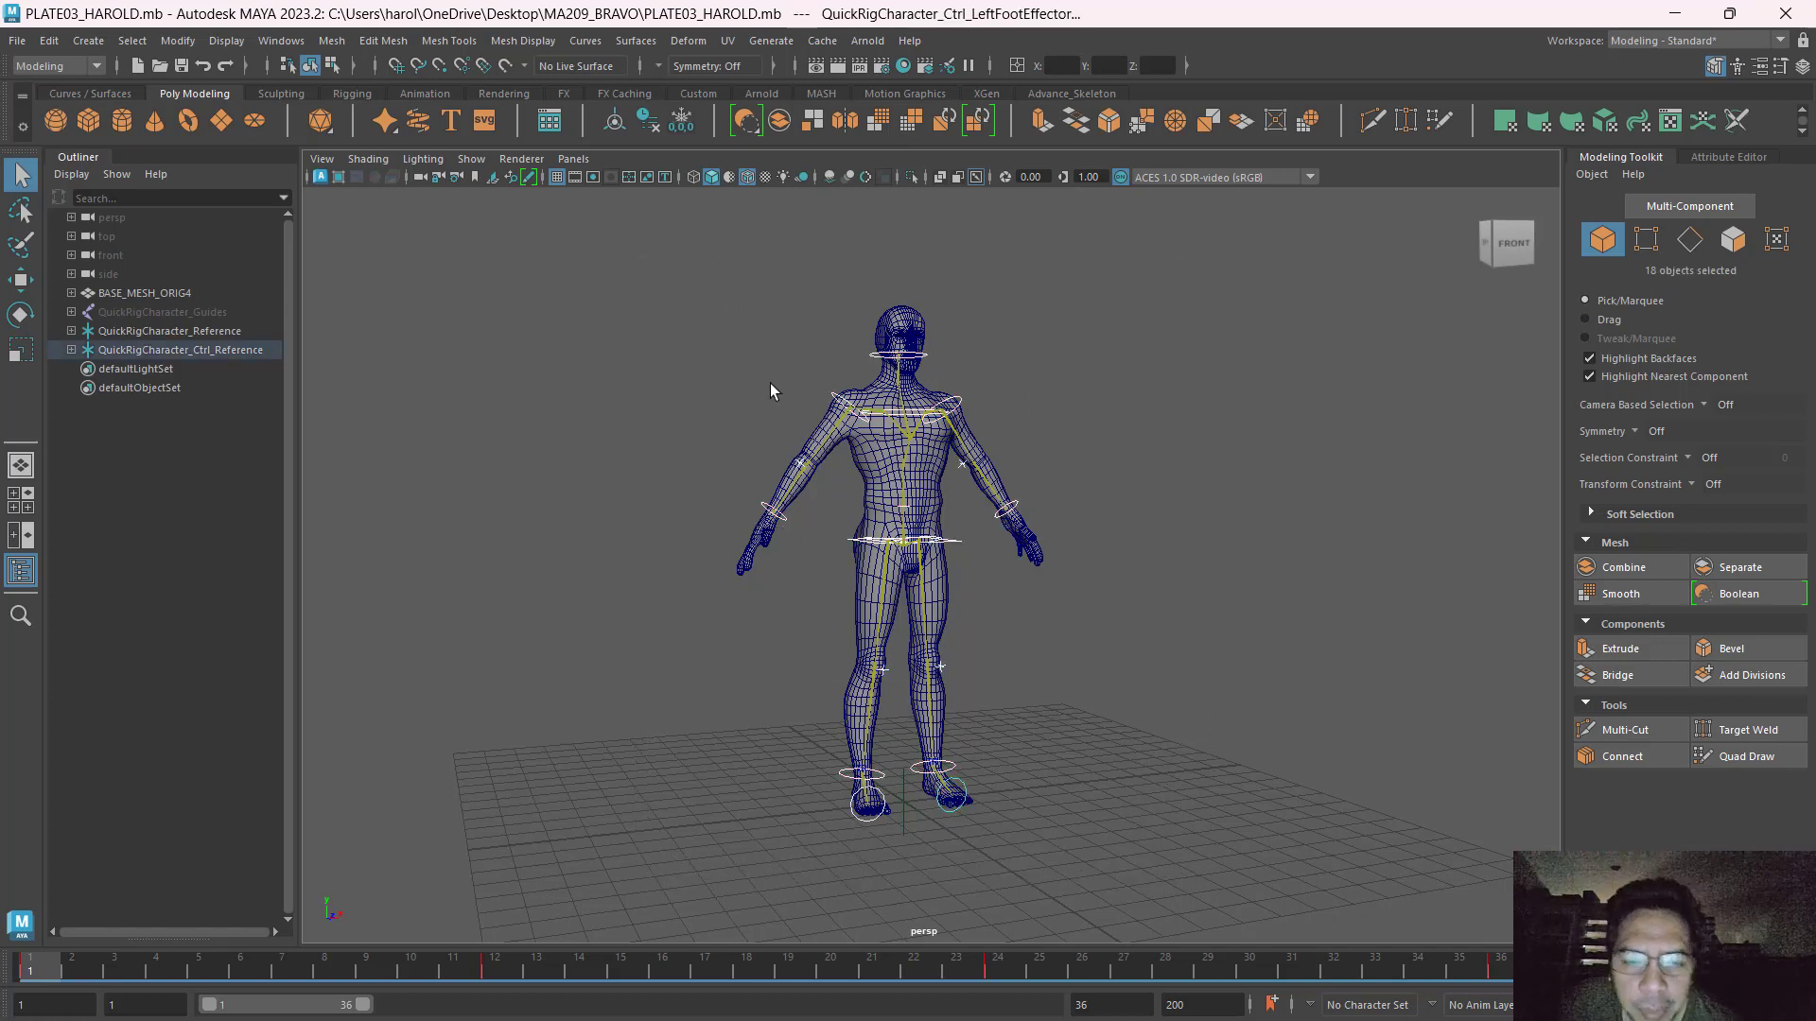
left_click_drag(662, 282, 1205, 877)
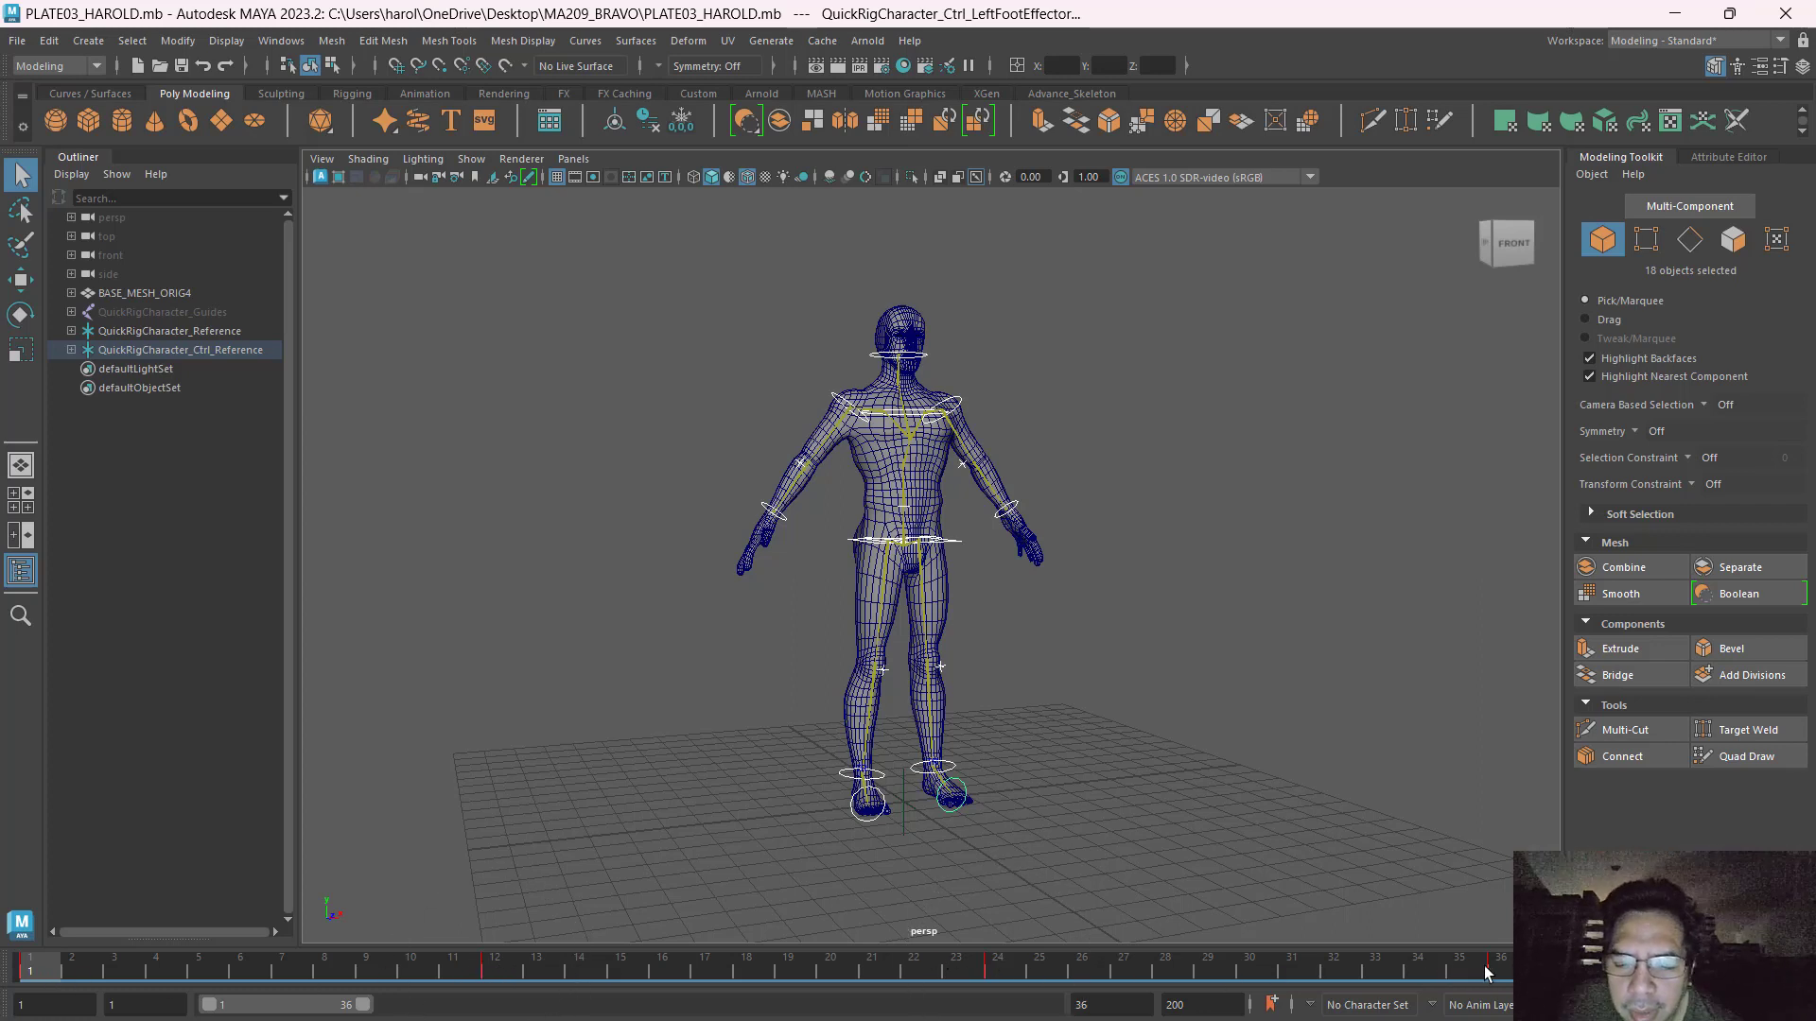
mouse_move(47, 975)
left_mouse_down()
mouse_move(1504, 995)
mouse_move(28, 967)
left_mouse_up()
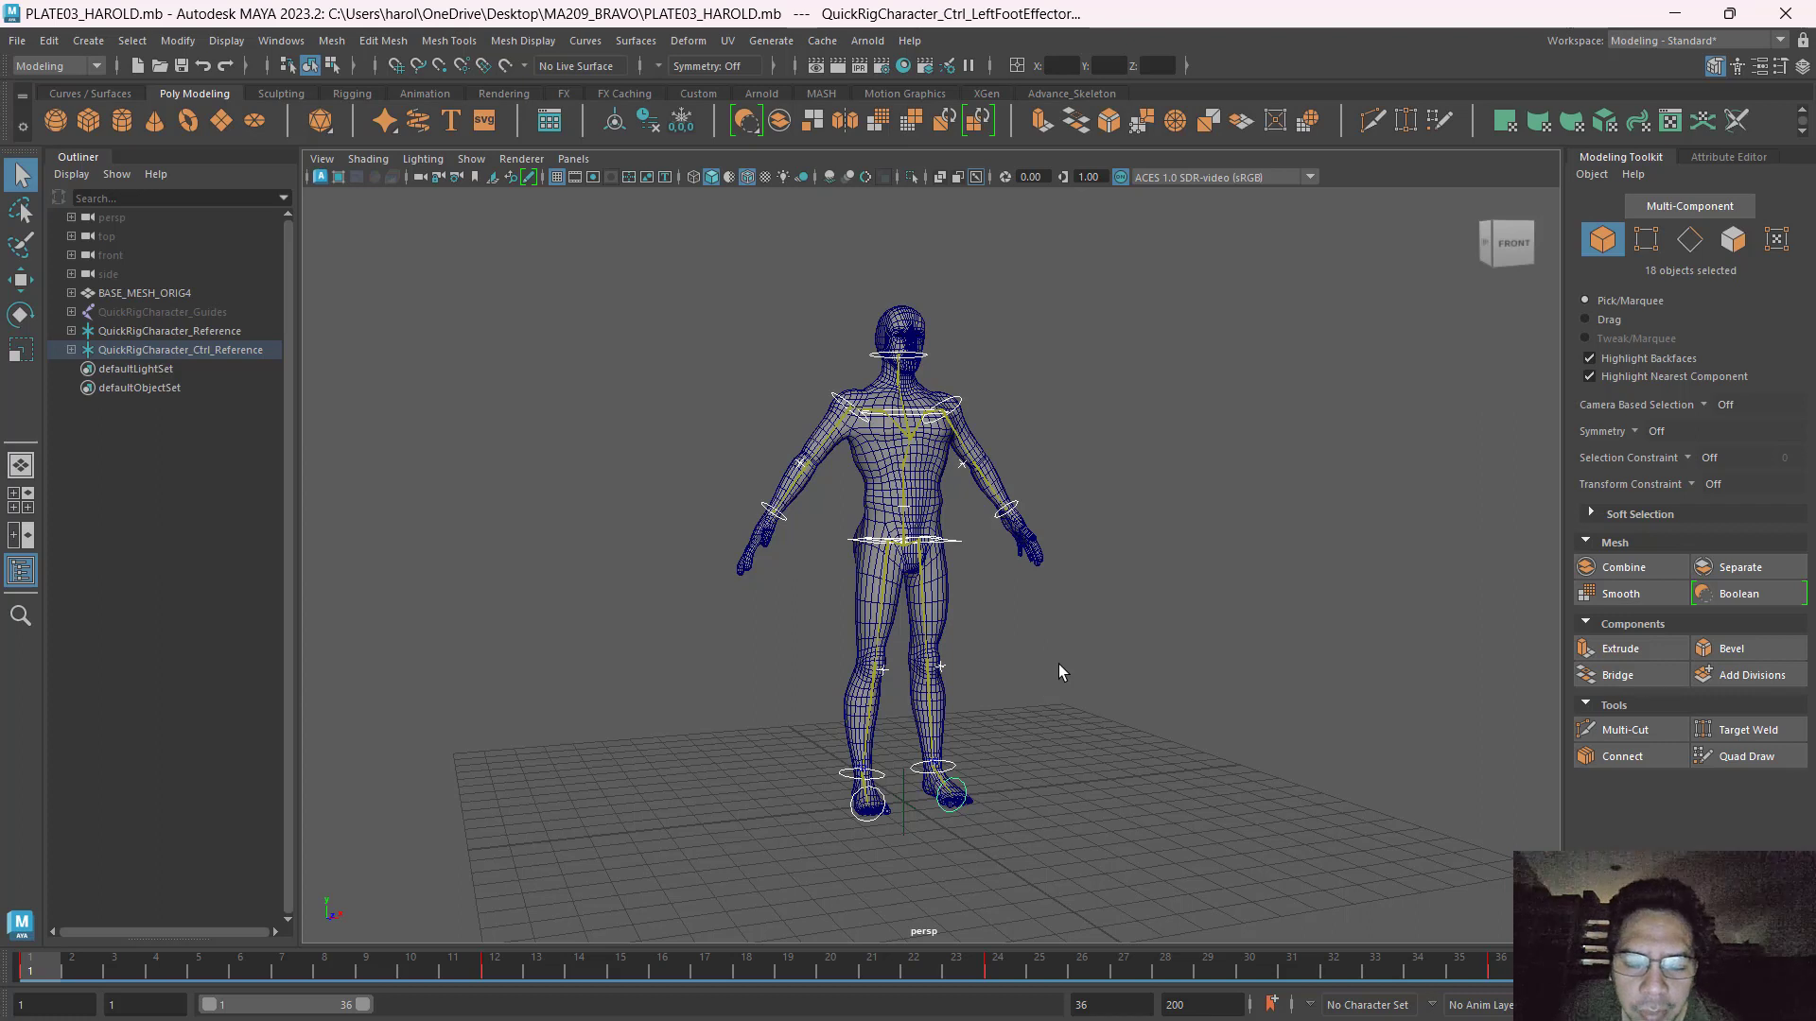
Extend the timeline by setting the playback end frame to 300.
key("ctrl")
key("ctrl")
key("ctrl")
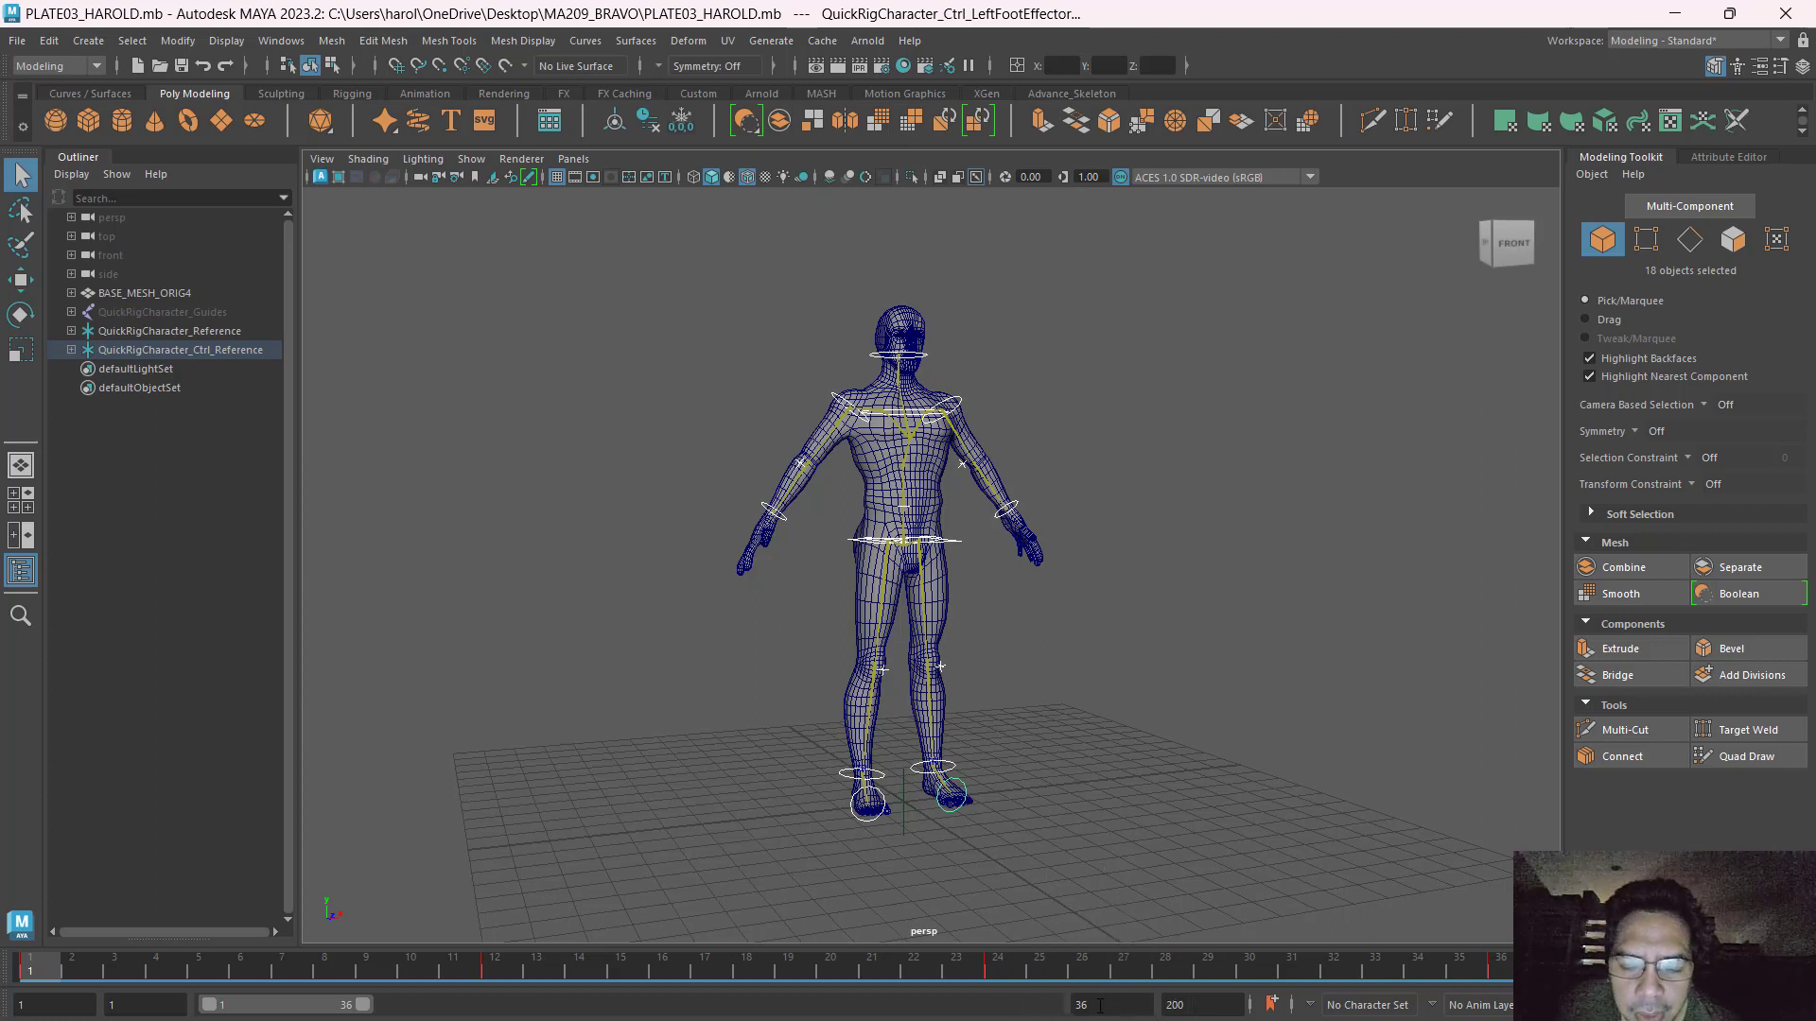
left_click(1100, 1005)
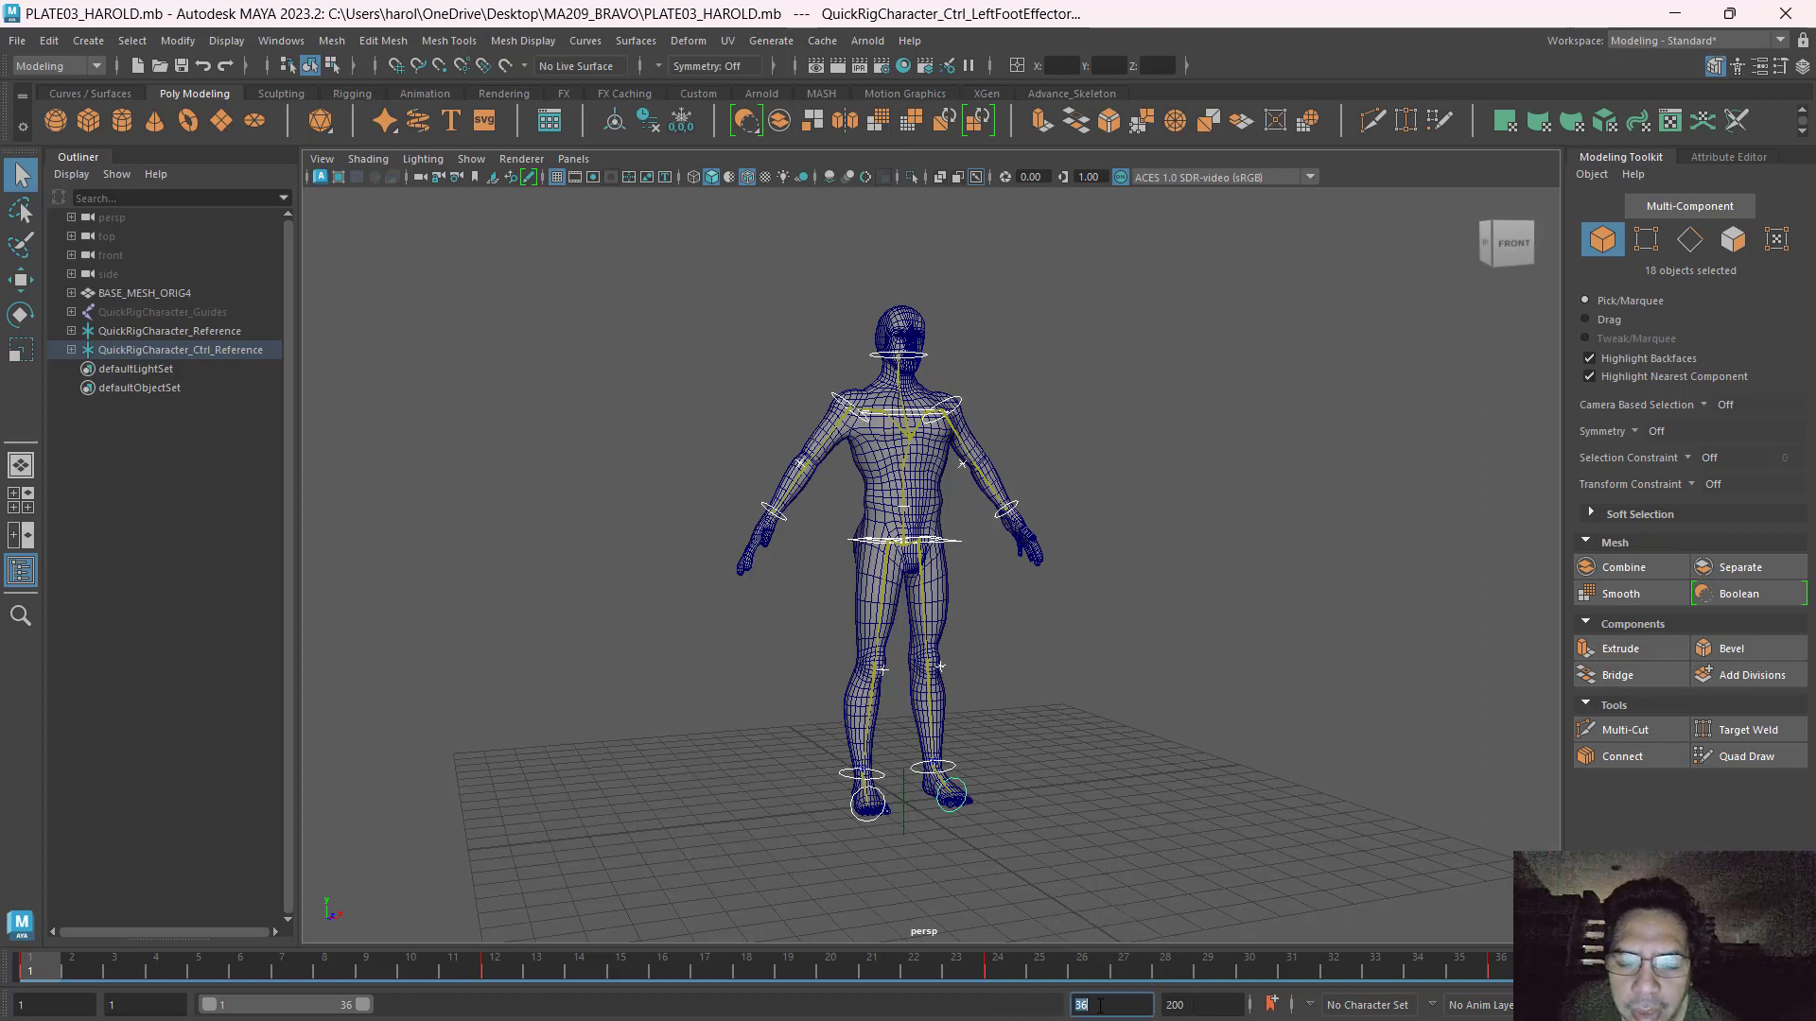
key("ctrl")
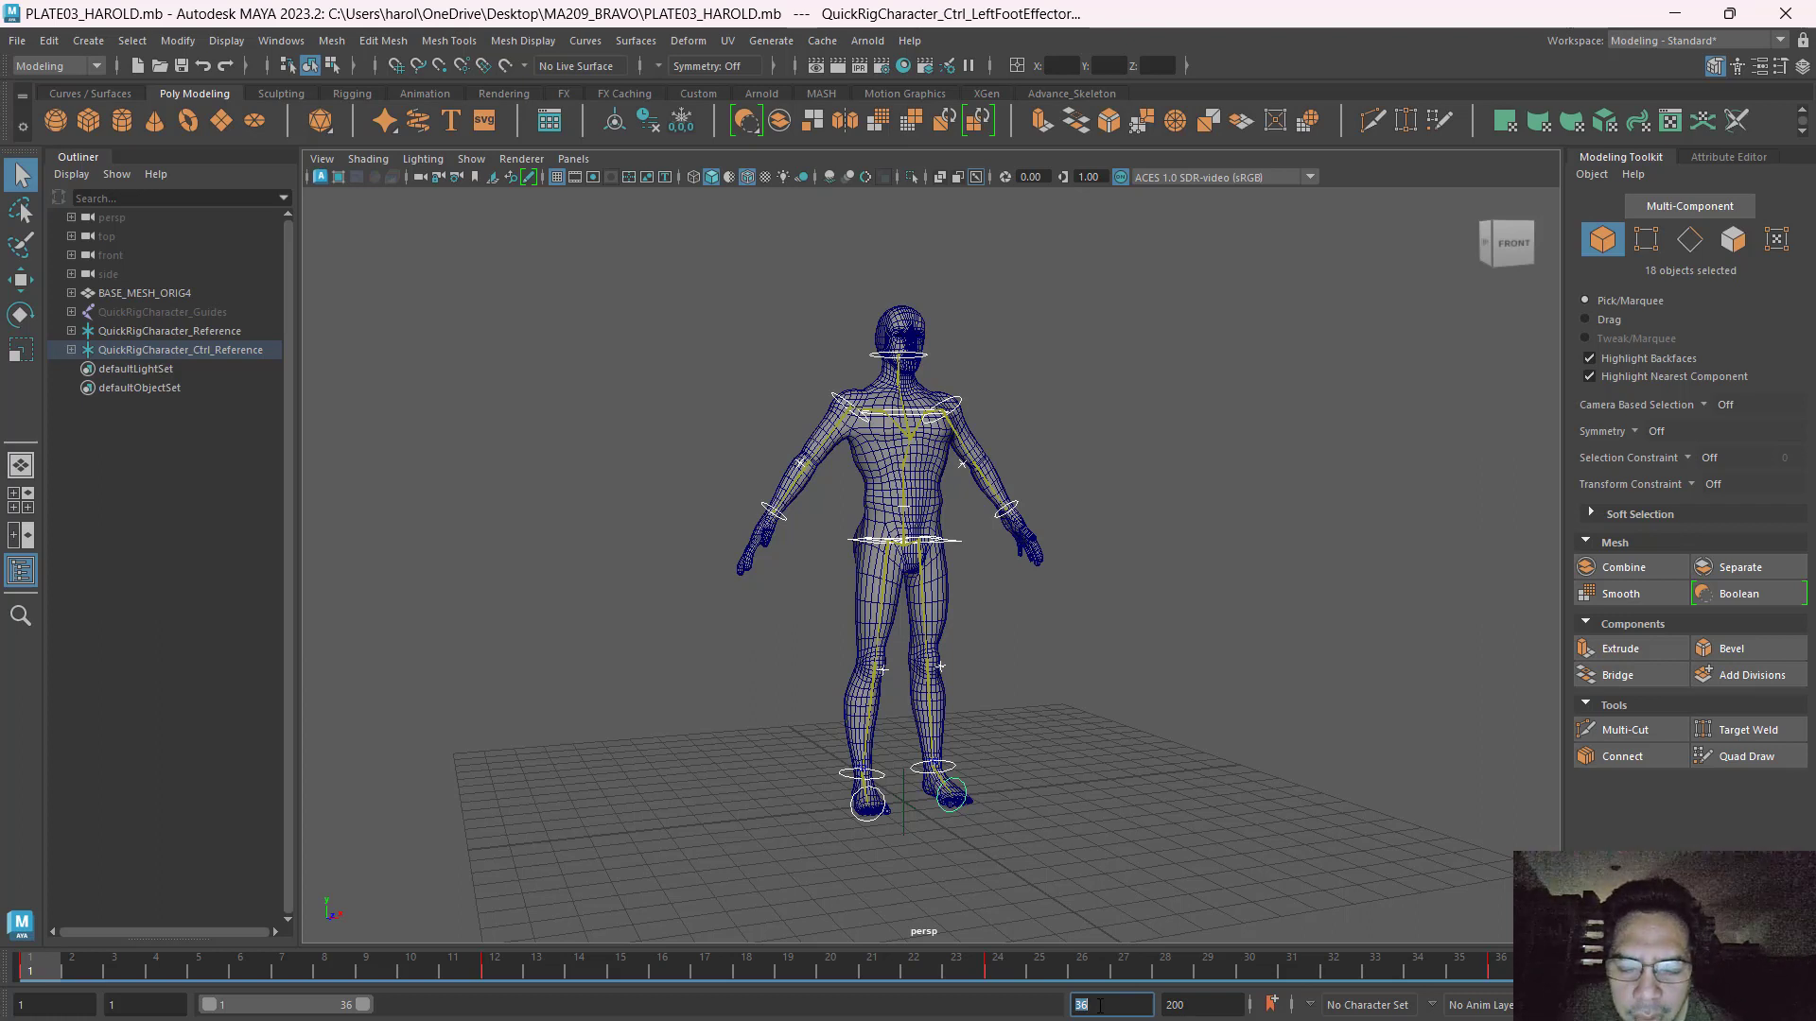
key("ctrl")
type("3")
key("Return")
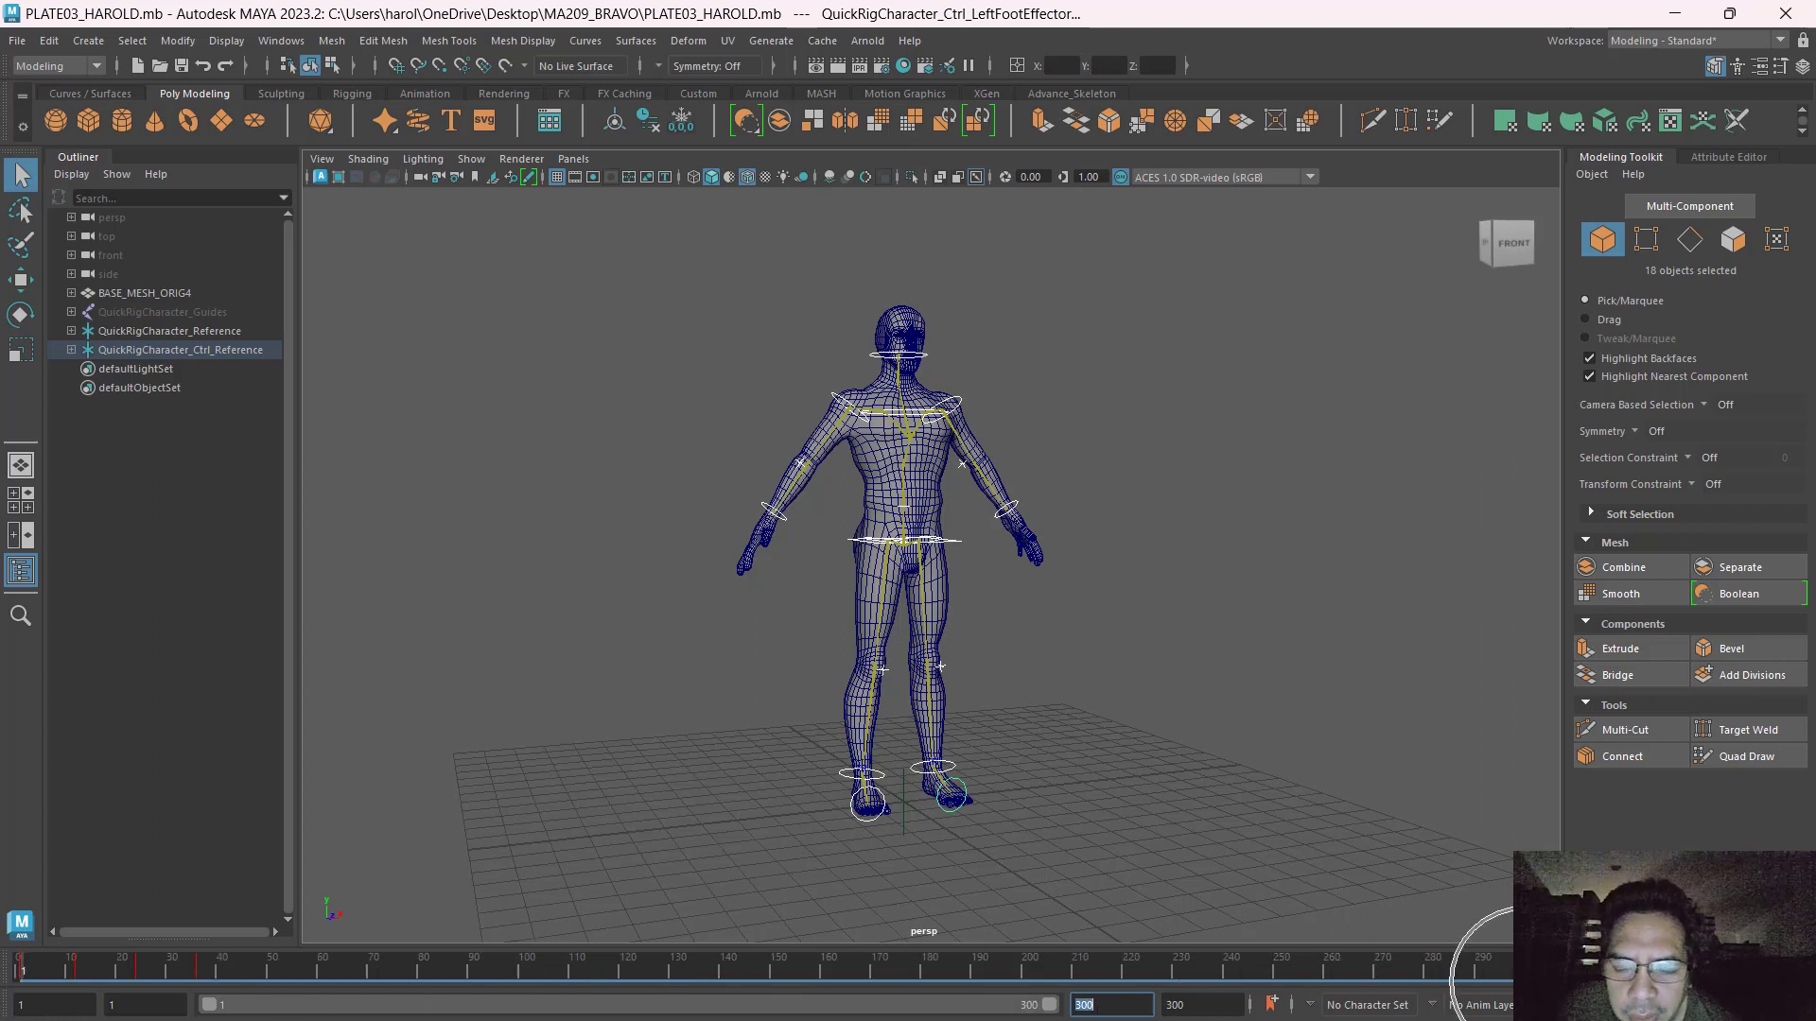
Set a key on all of the character's rig controls at frame 1.
left_click_drag(625, 250, 1184, 868)
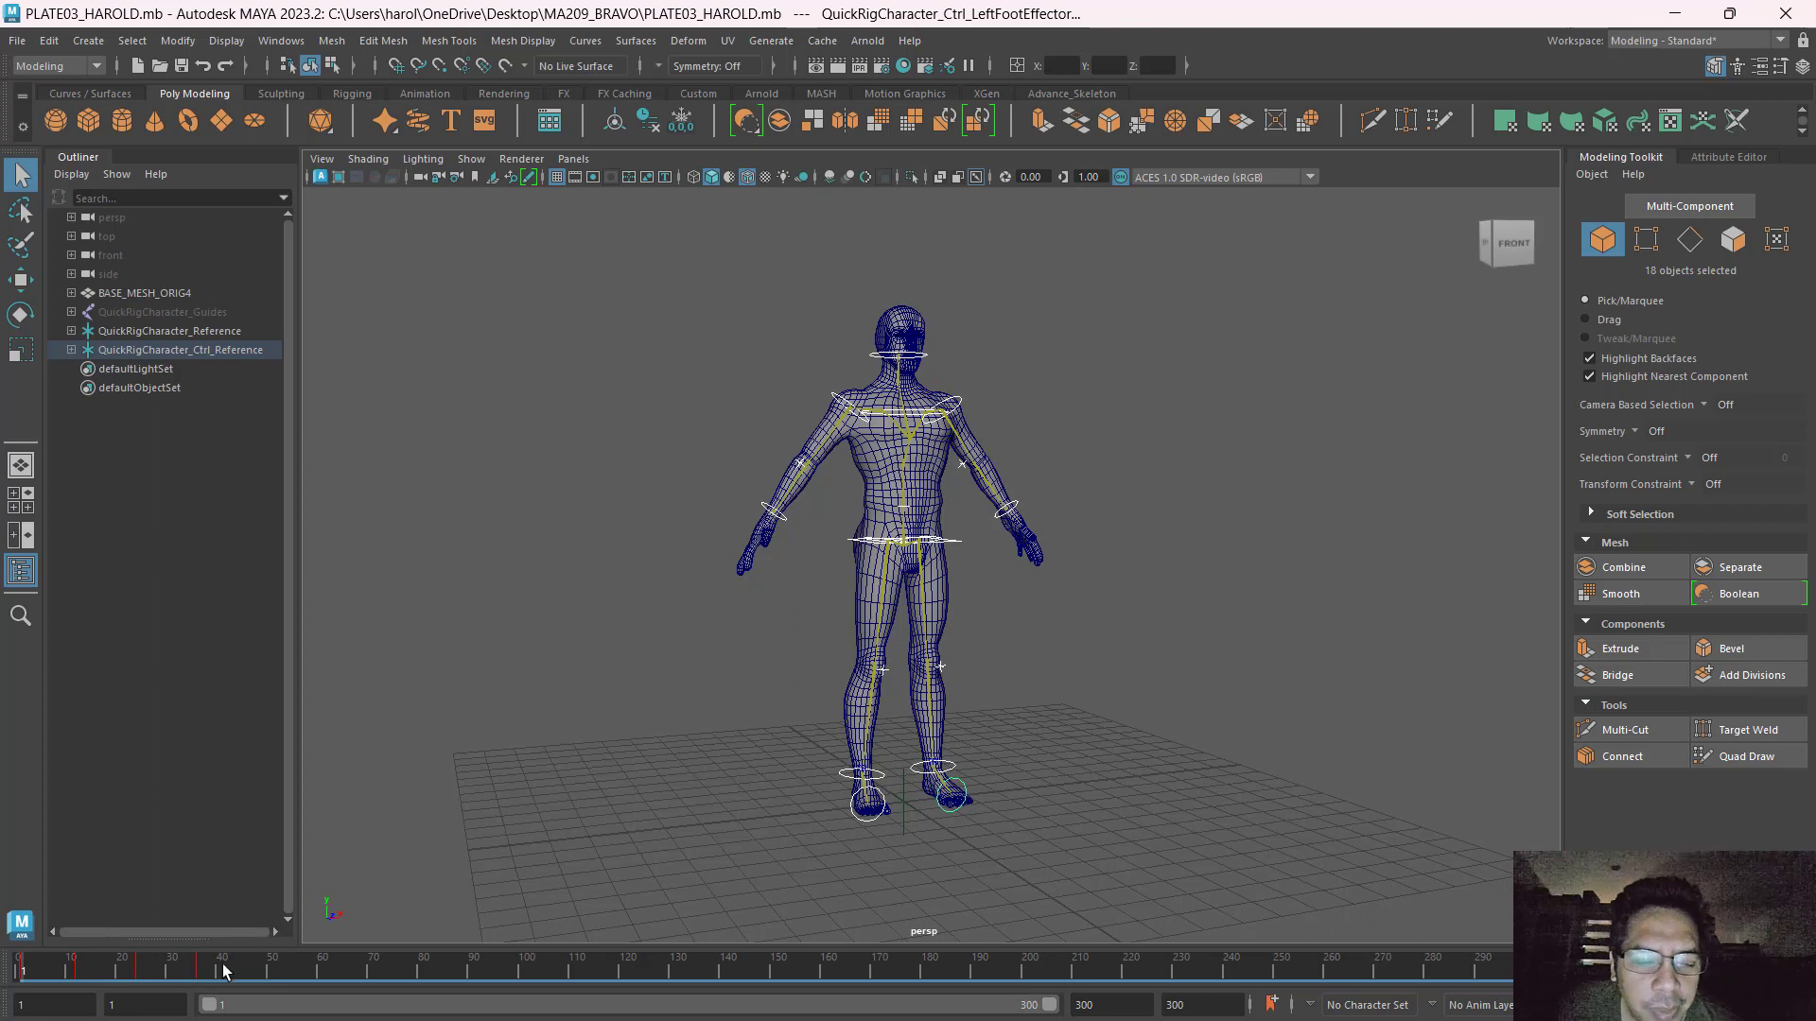
key("s")
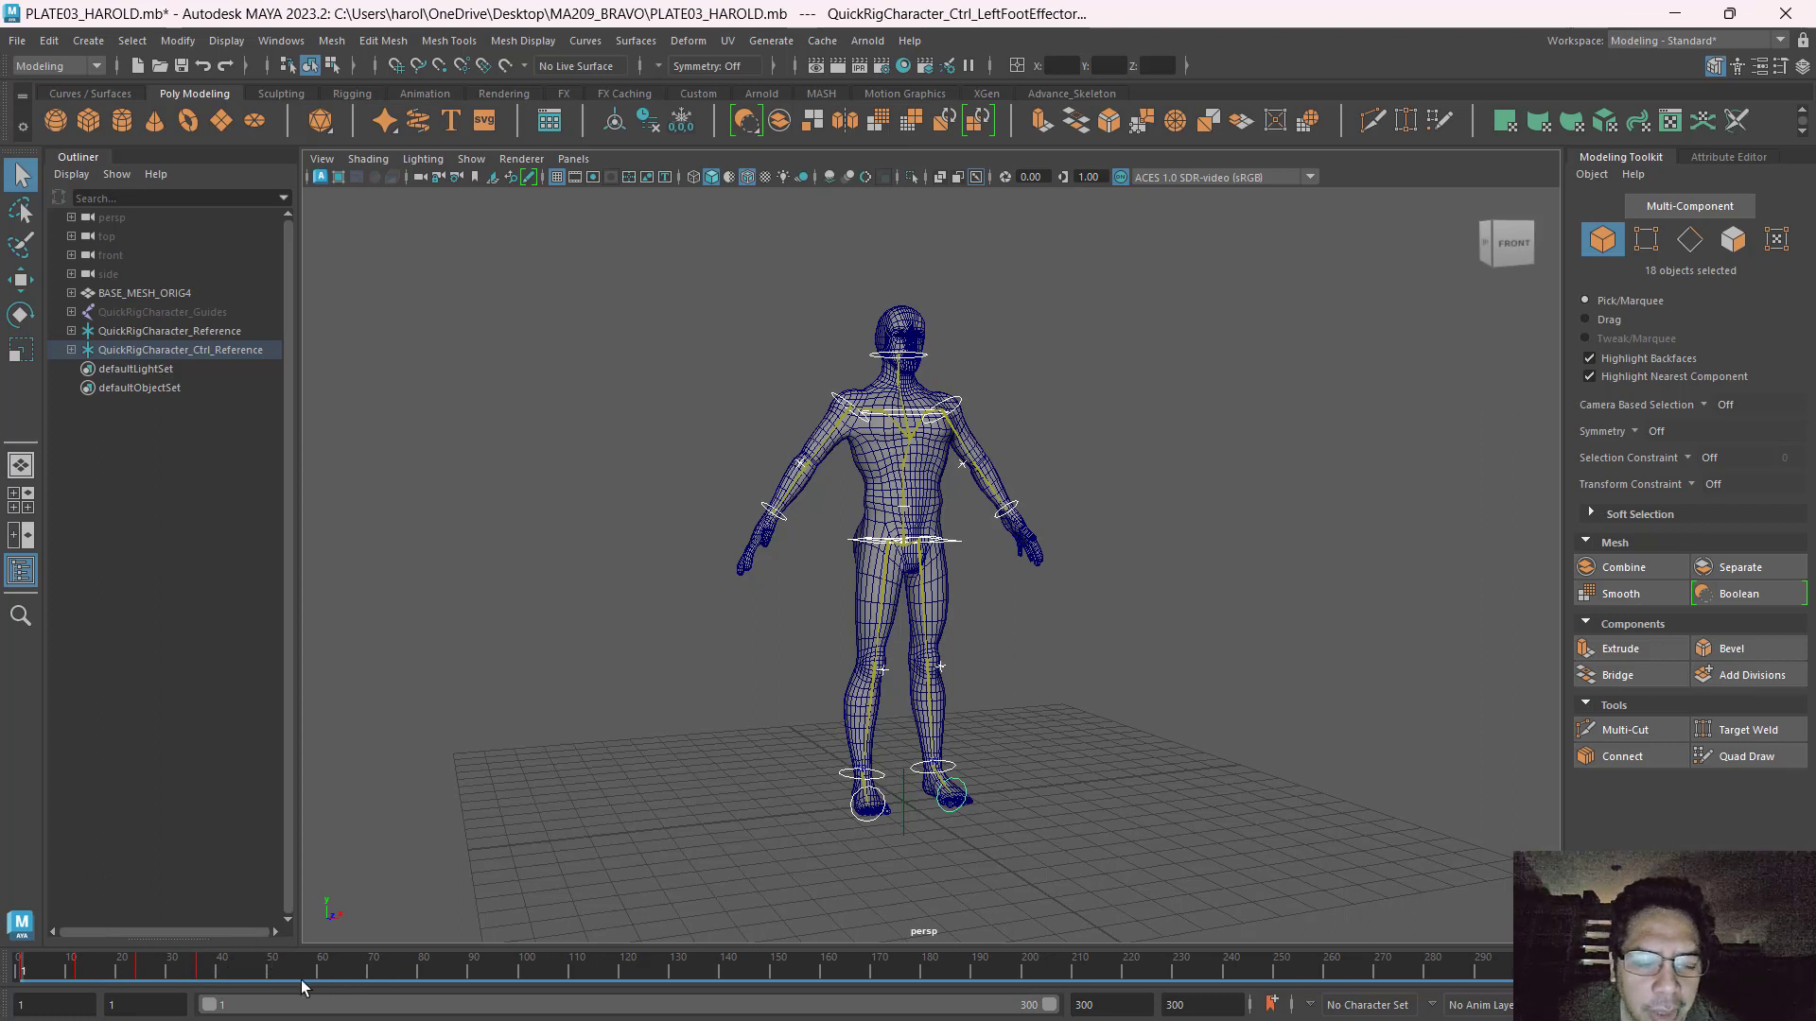
left_click_drag(92, 990, 473, 979)
left_click_drag(231, 965, 3, 1005)
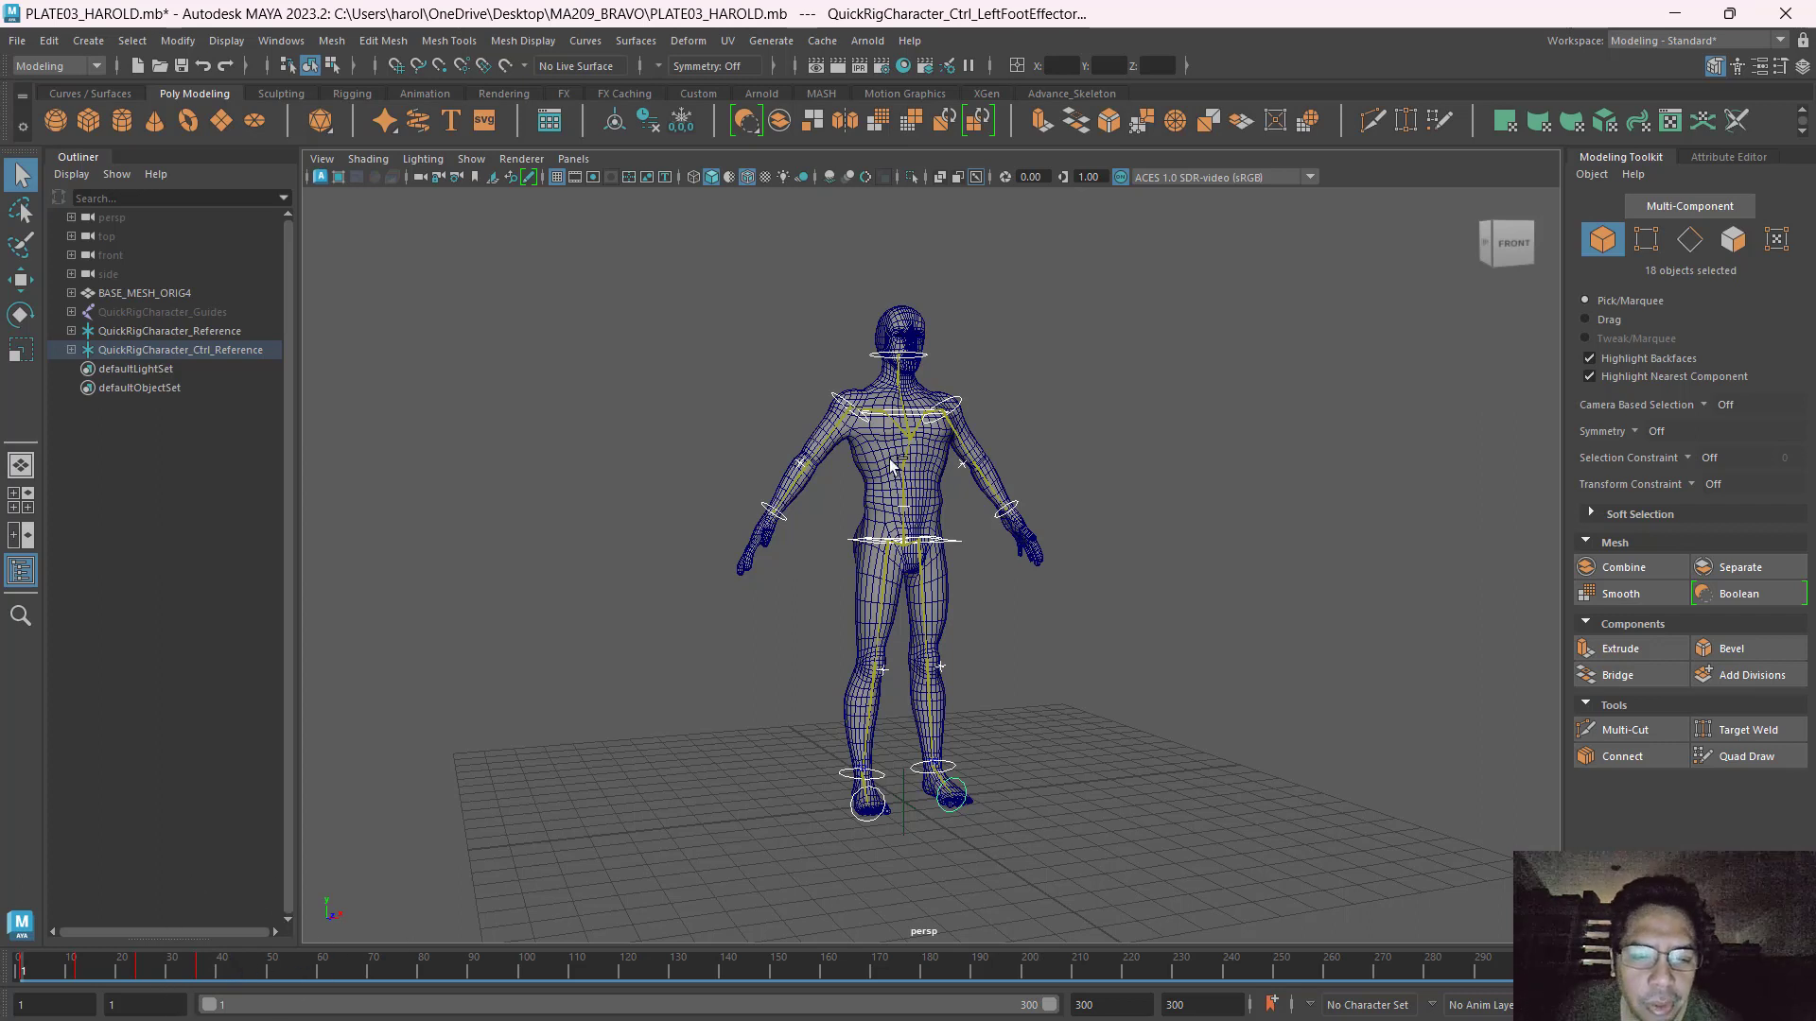
Delete the keyframe of all selected rig controls at frame 36.
left_click_drag(703, 297, 1084, 861)
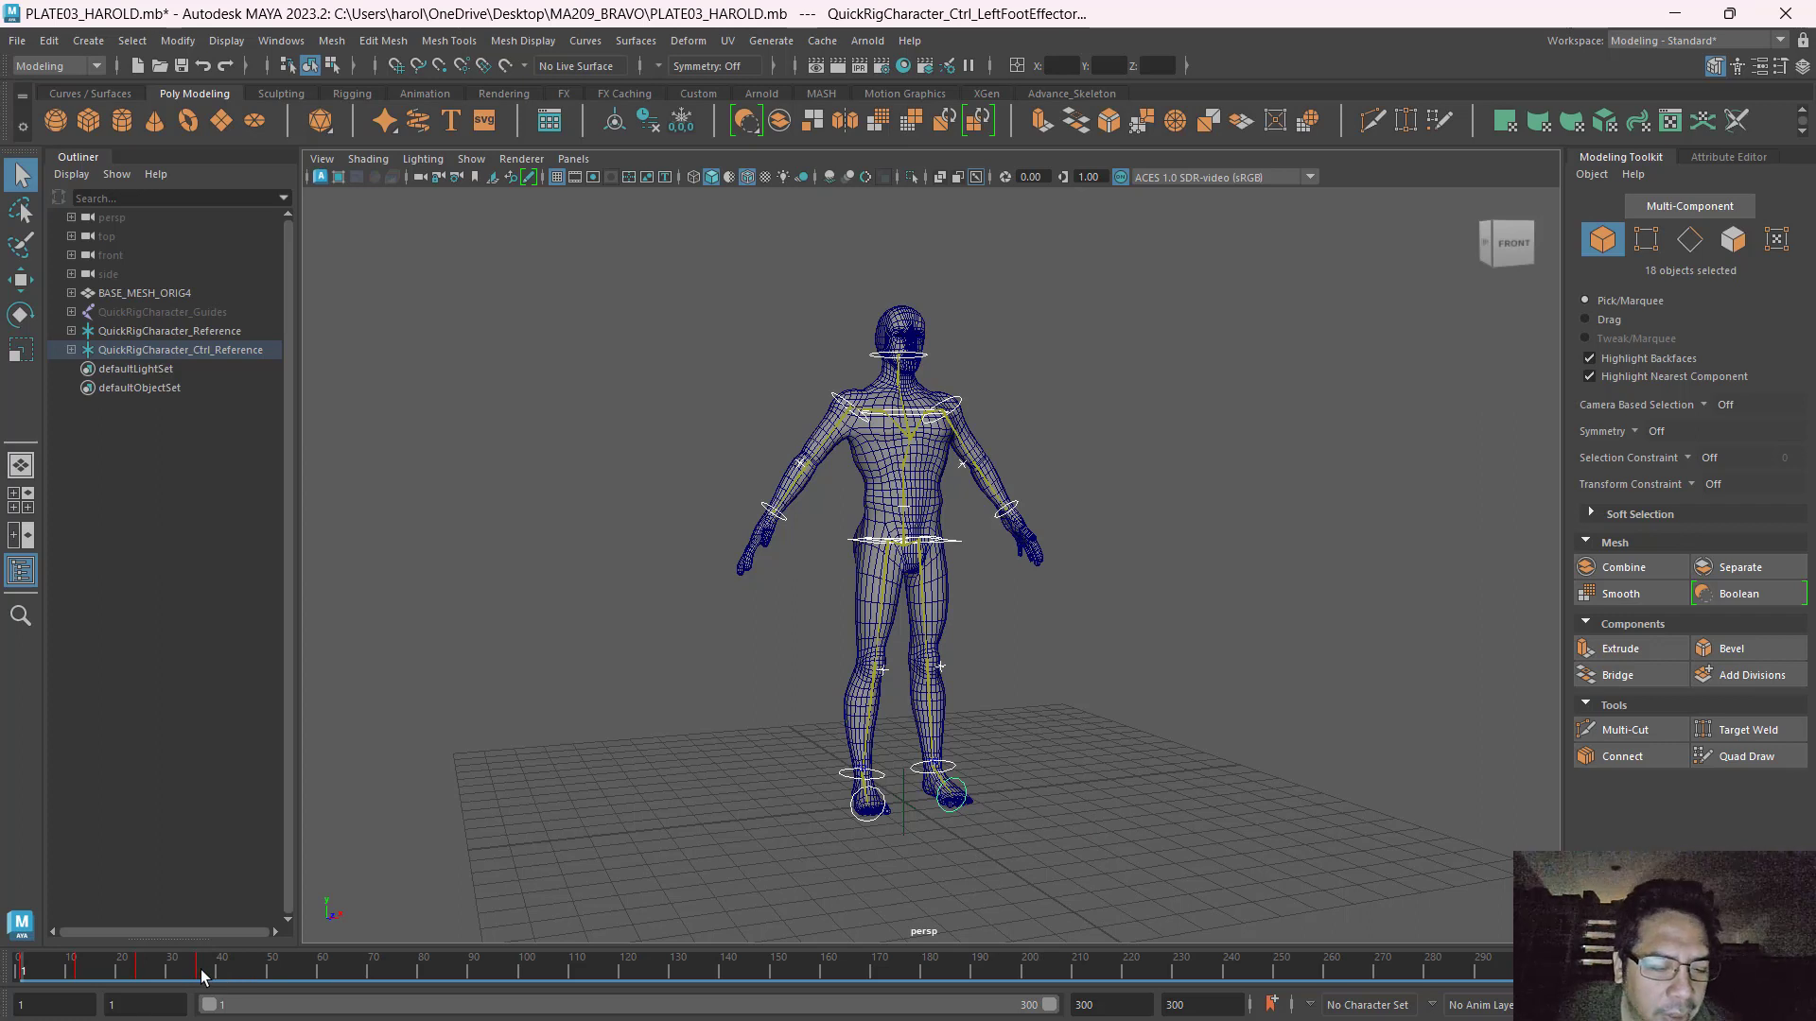
left_click_drag(200, 970, 196, 963)
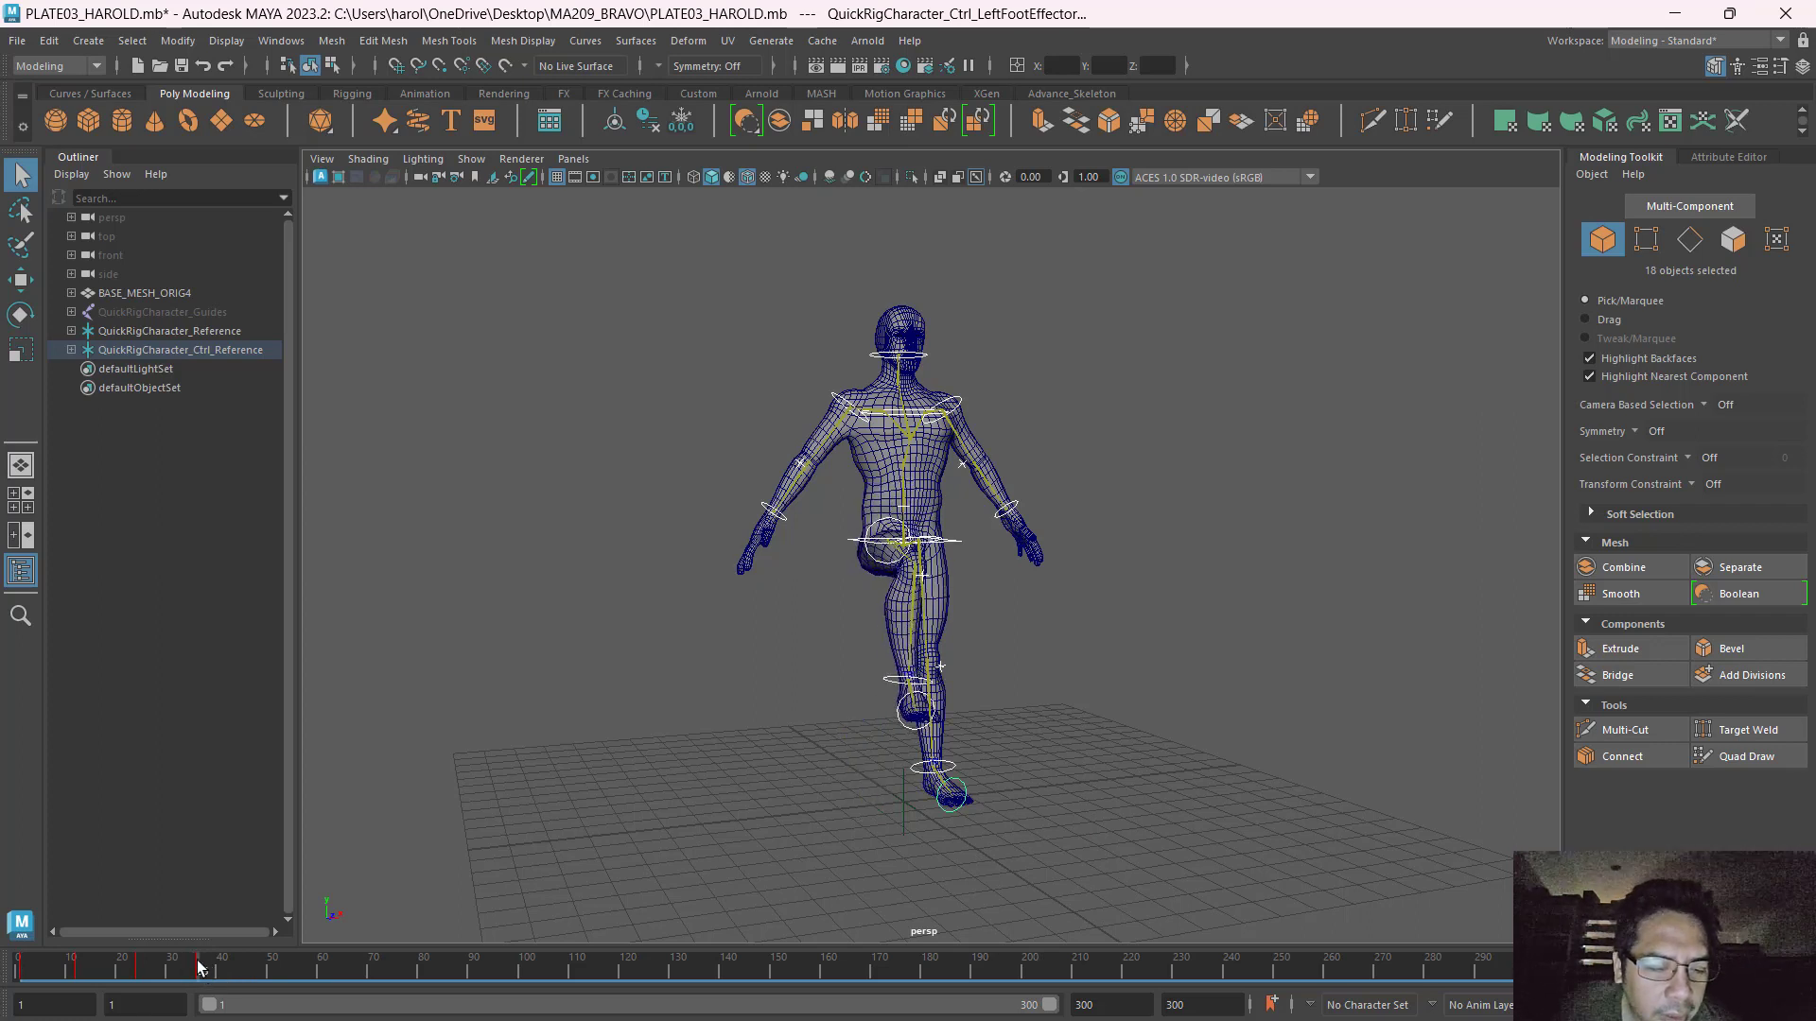
right_click(196, 961)
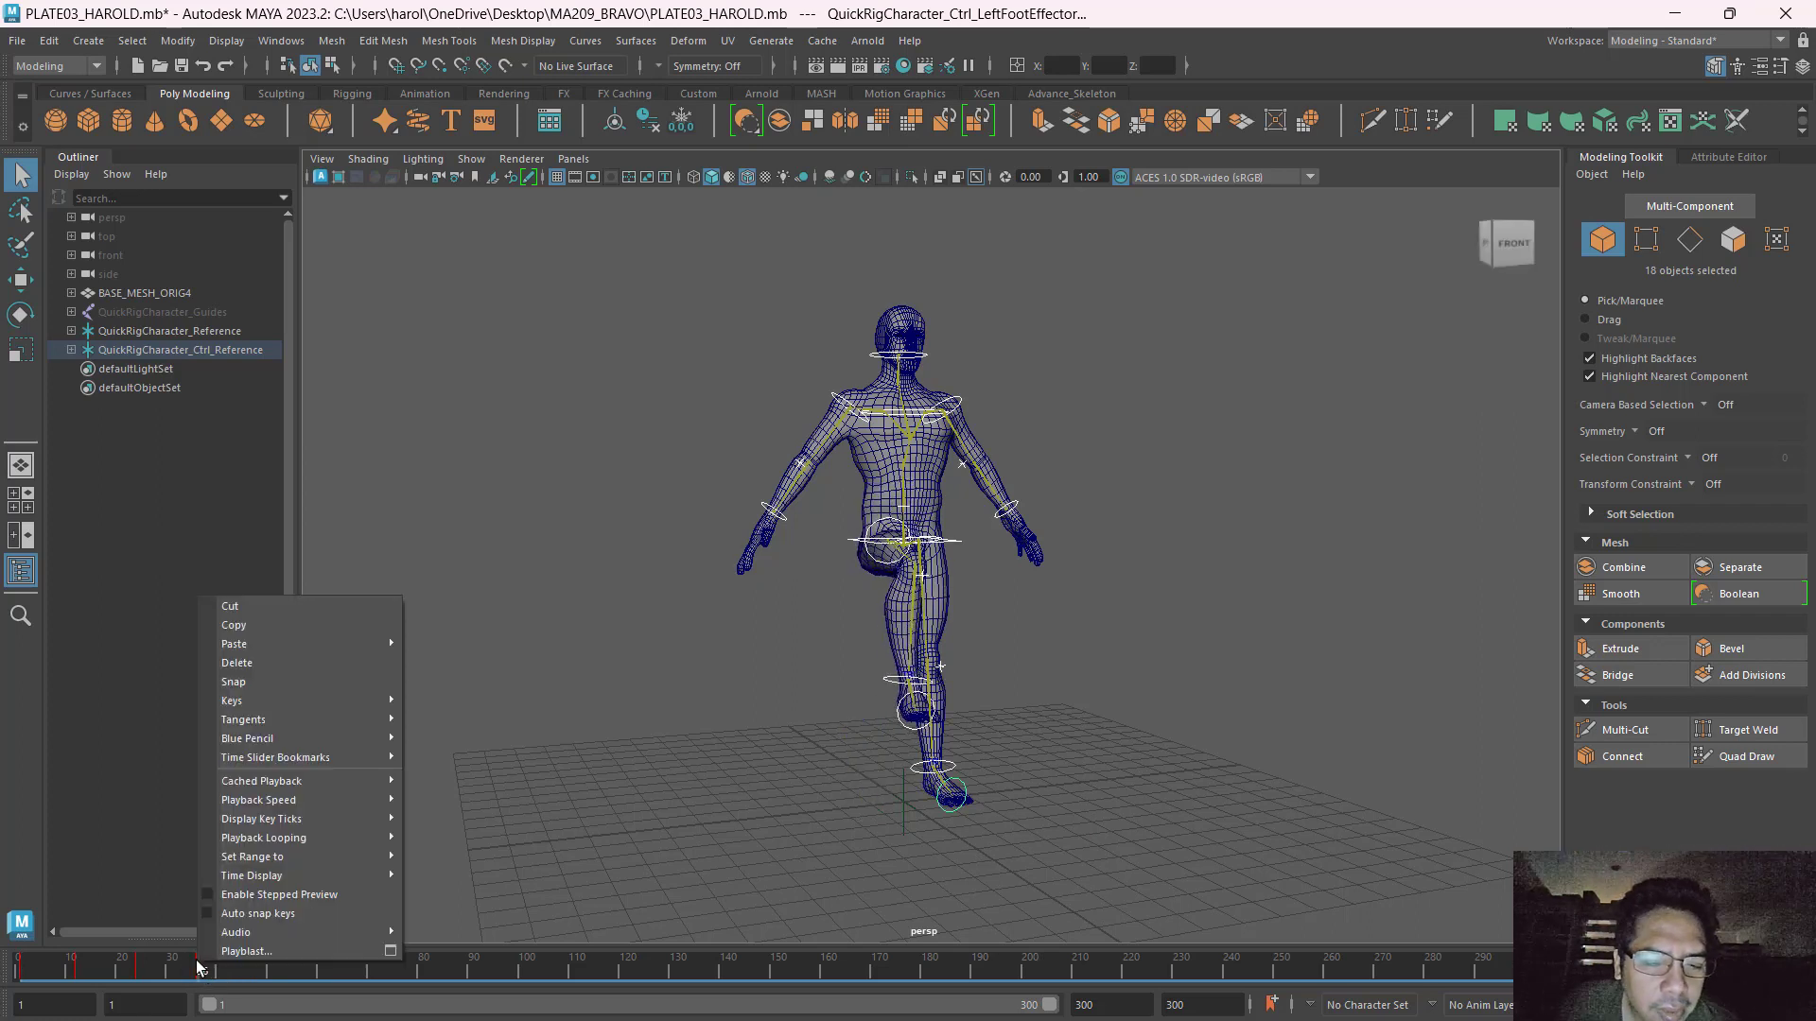
left_click(274, 662)
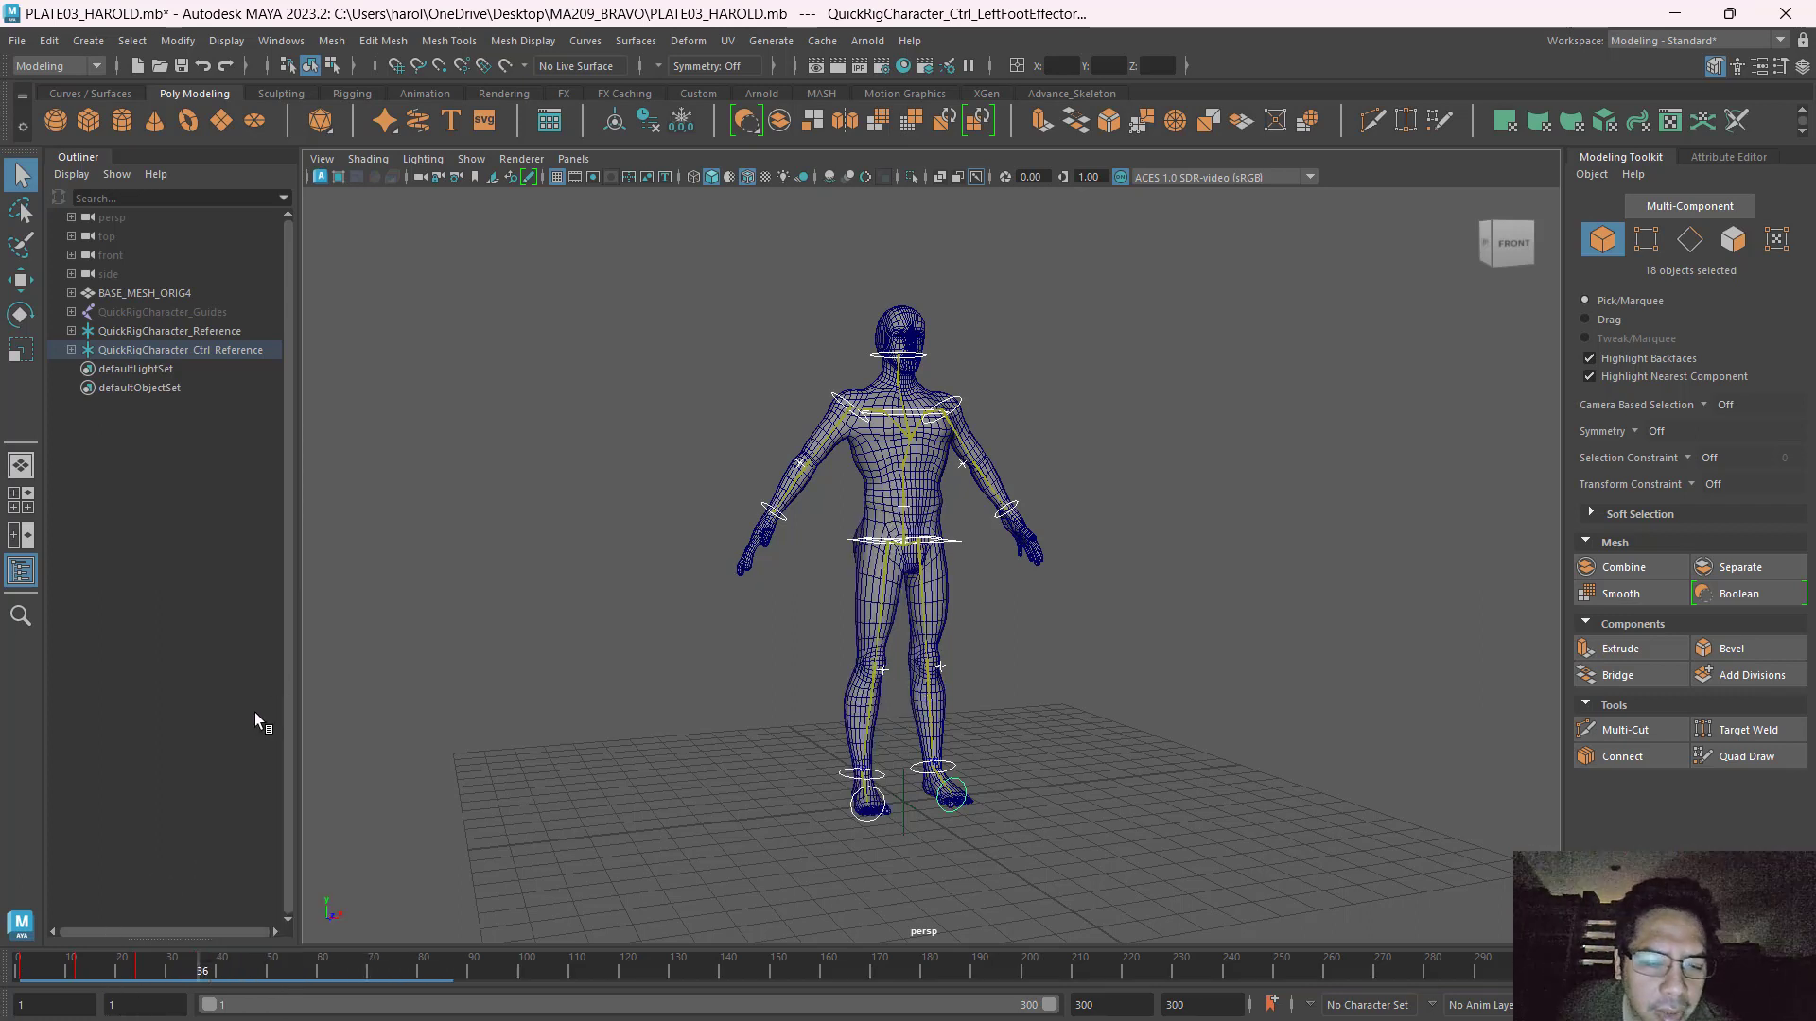
Delete the keyframe of the selected rig controls at frame 24.
right_click(137, 967)
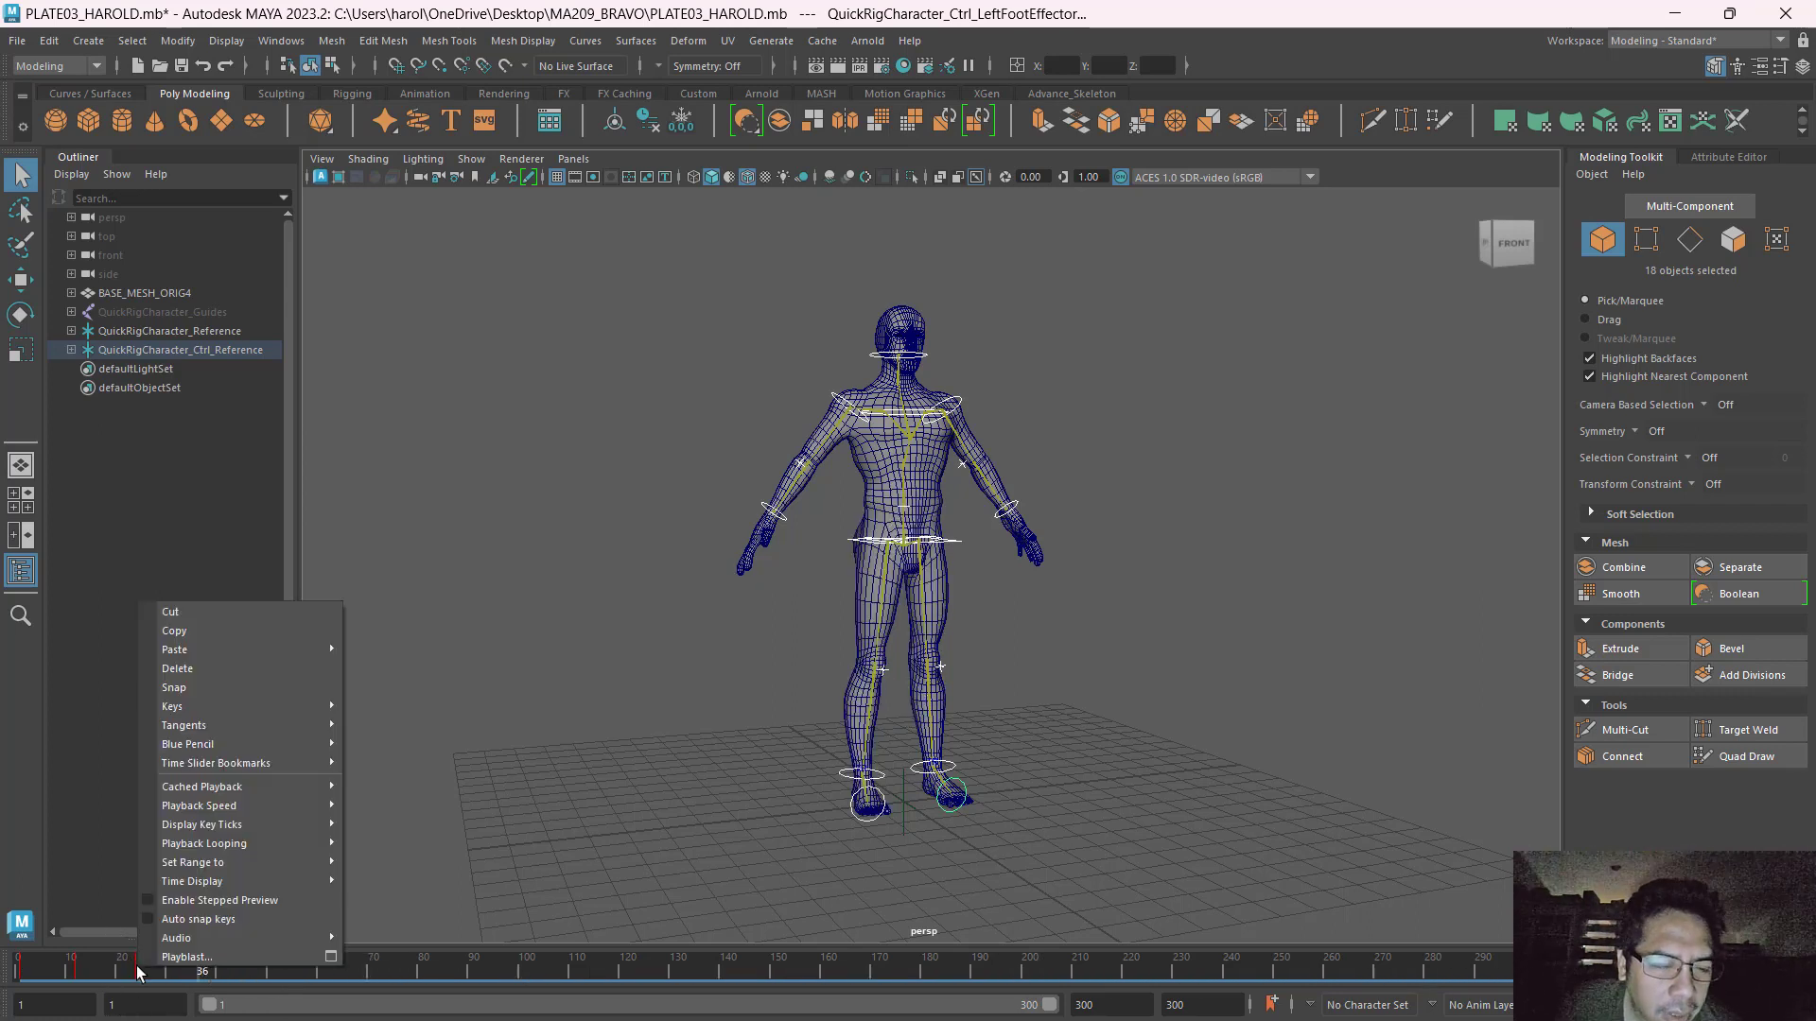
left_click(251, 670)
left_click(138, 970)
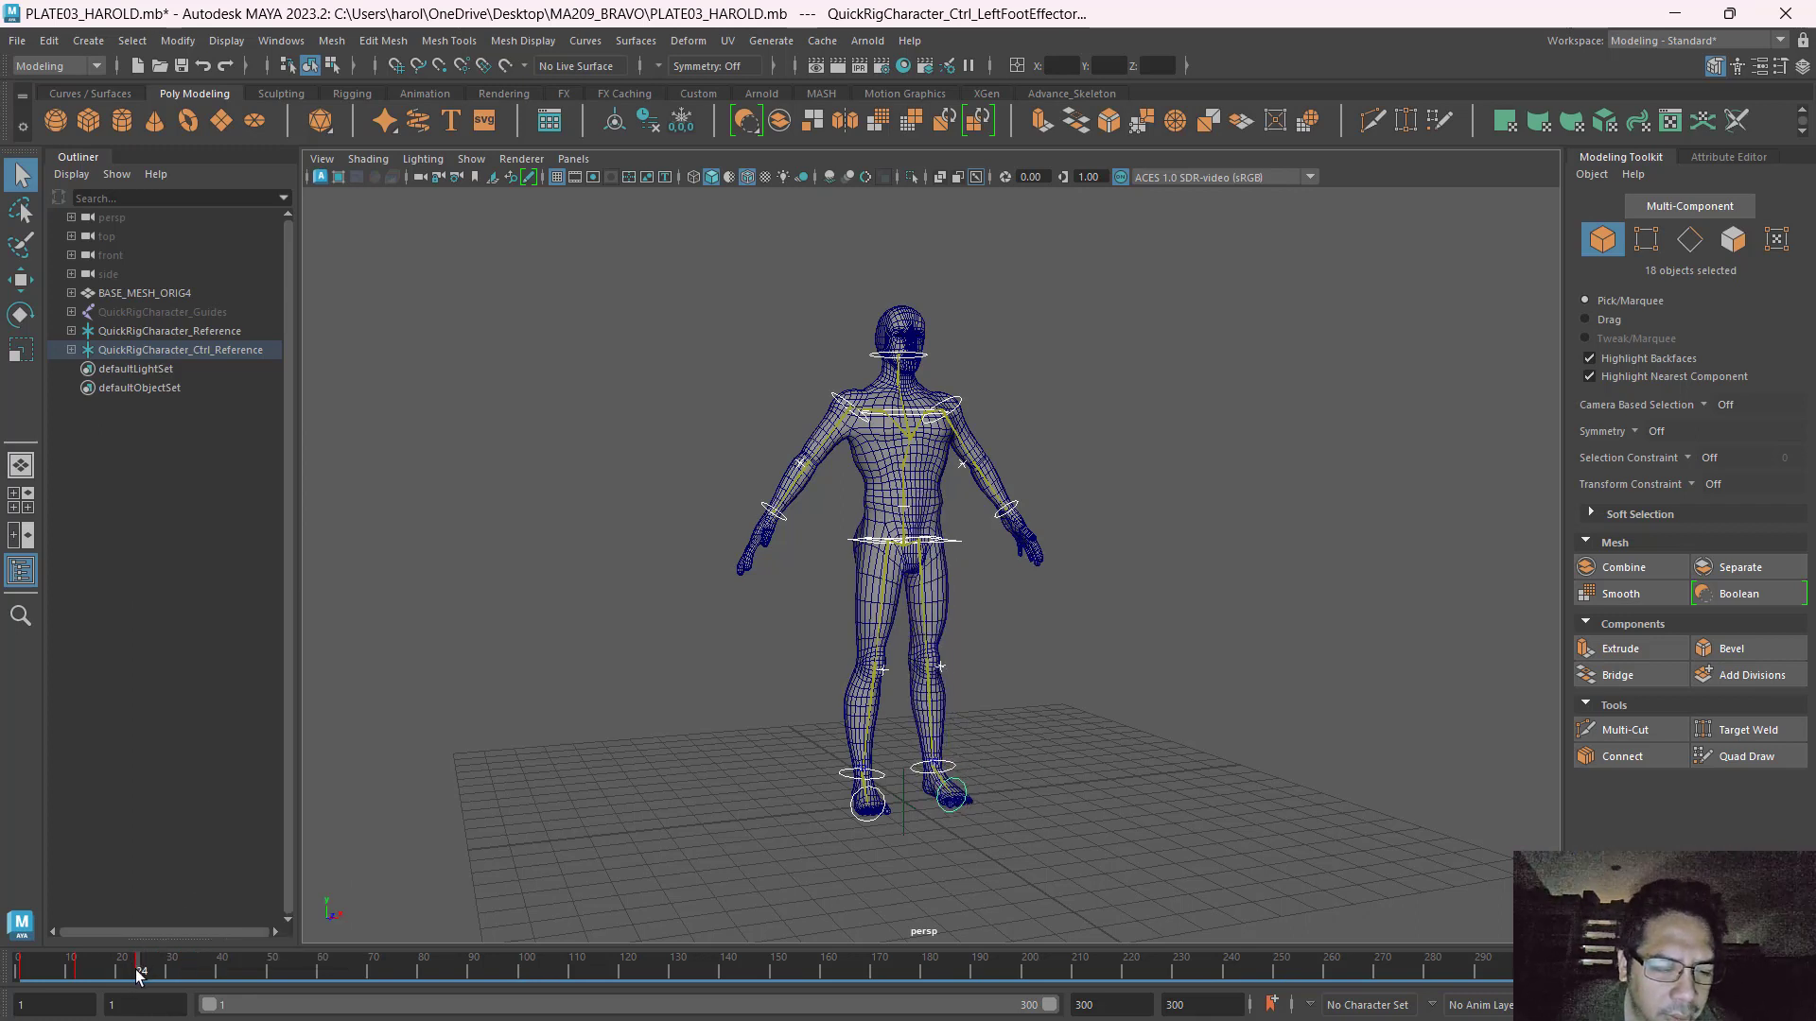
left_click(135, 968)
left_click(138, 968)
right_click(138, 968)
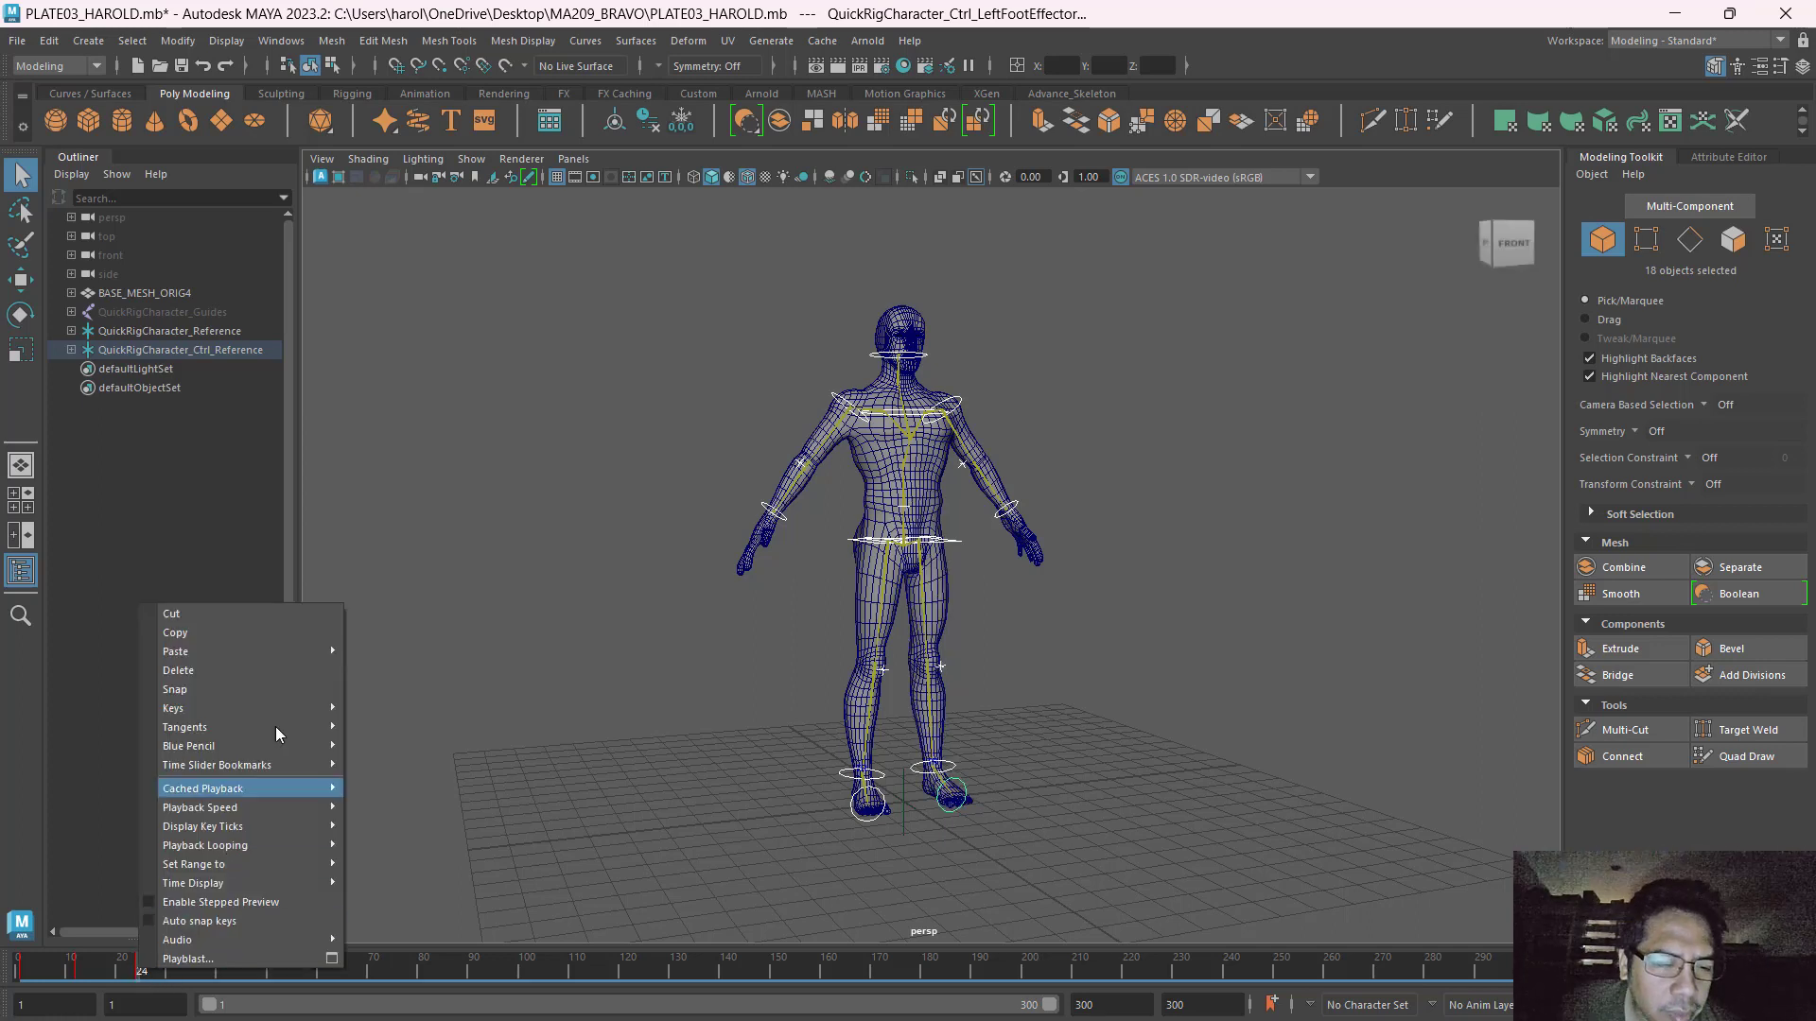
left_click(282, 672)
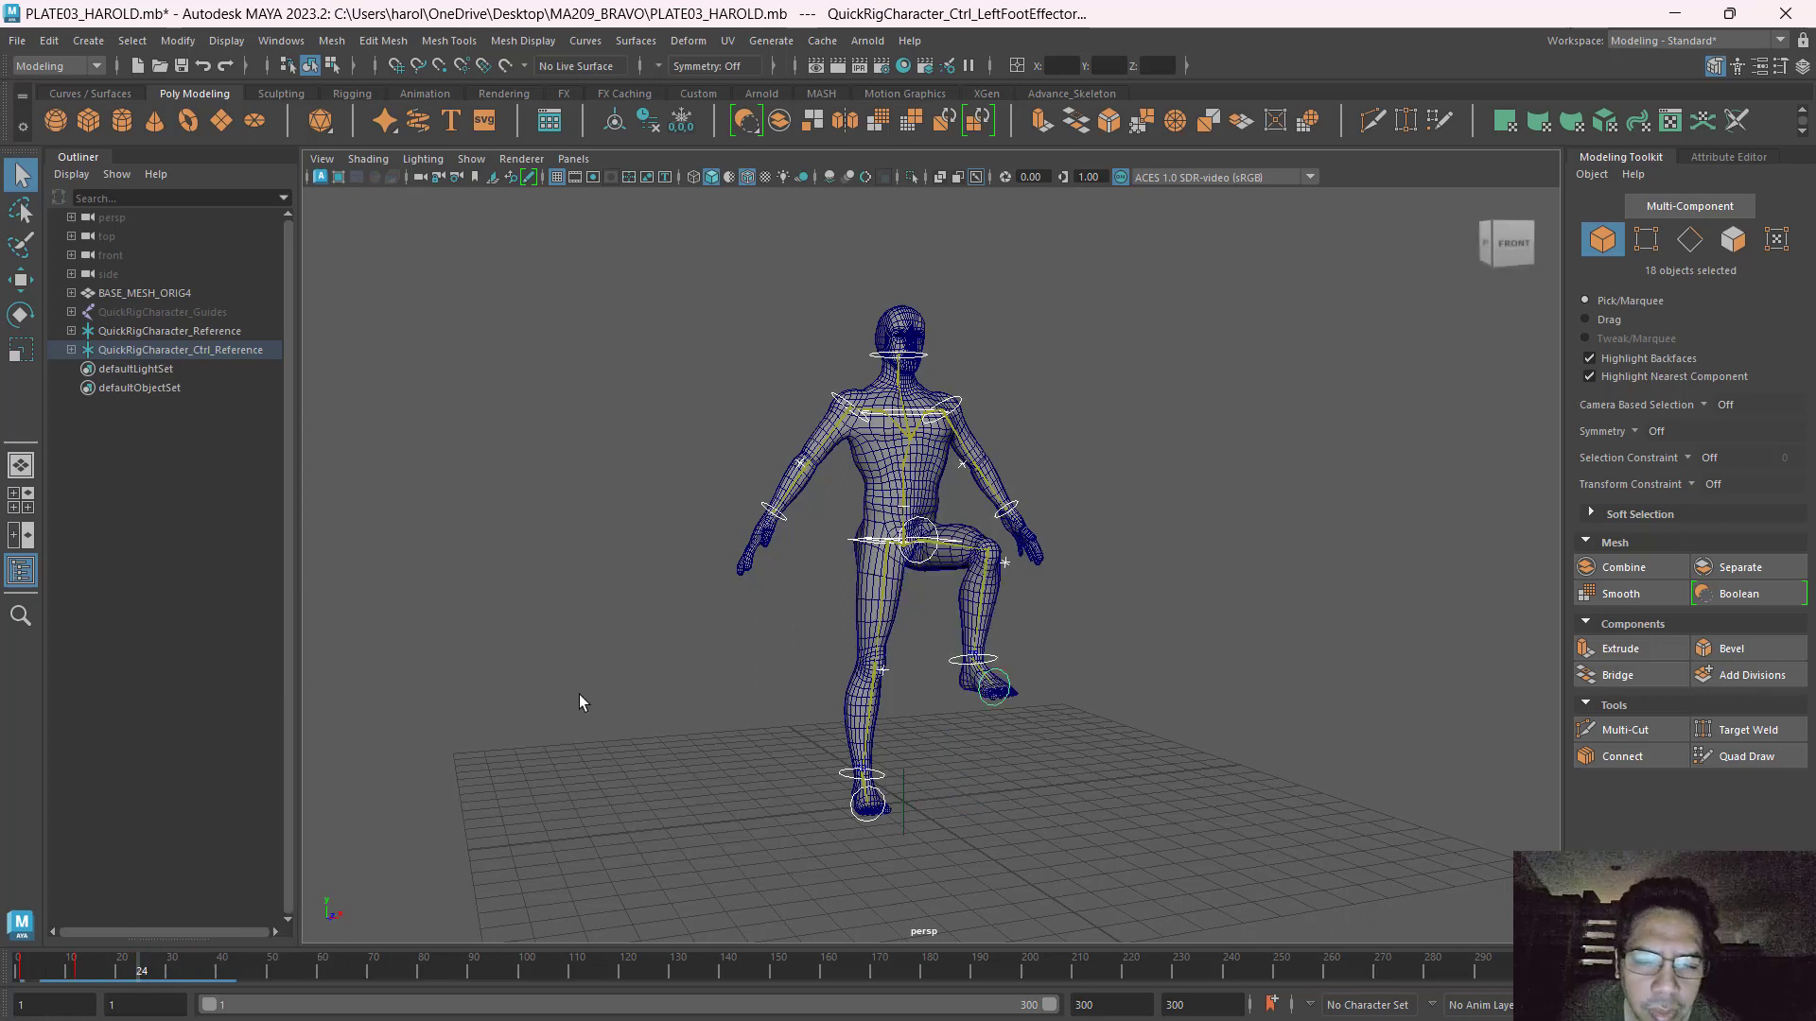
Delete the keyframe of the selected rig controls at frame 12.
mouse_move(84, 969)
left_mouse_down()
mouse_move(62, 967)
mouse_move(79, 973)
left_mouse_up()
right_click(80, 974)
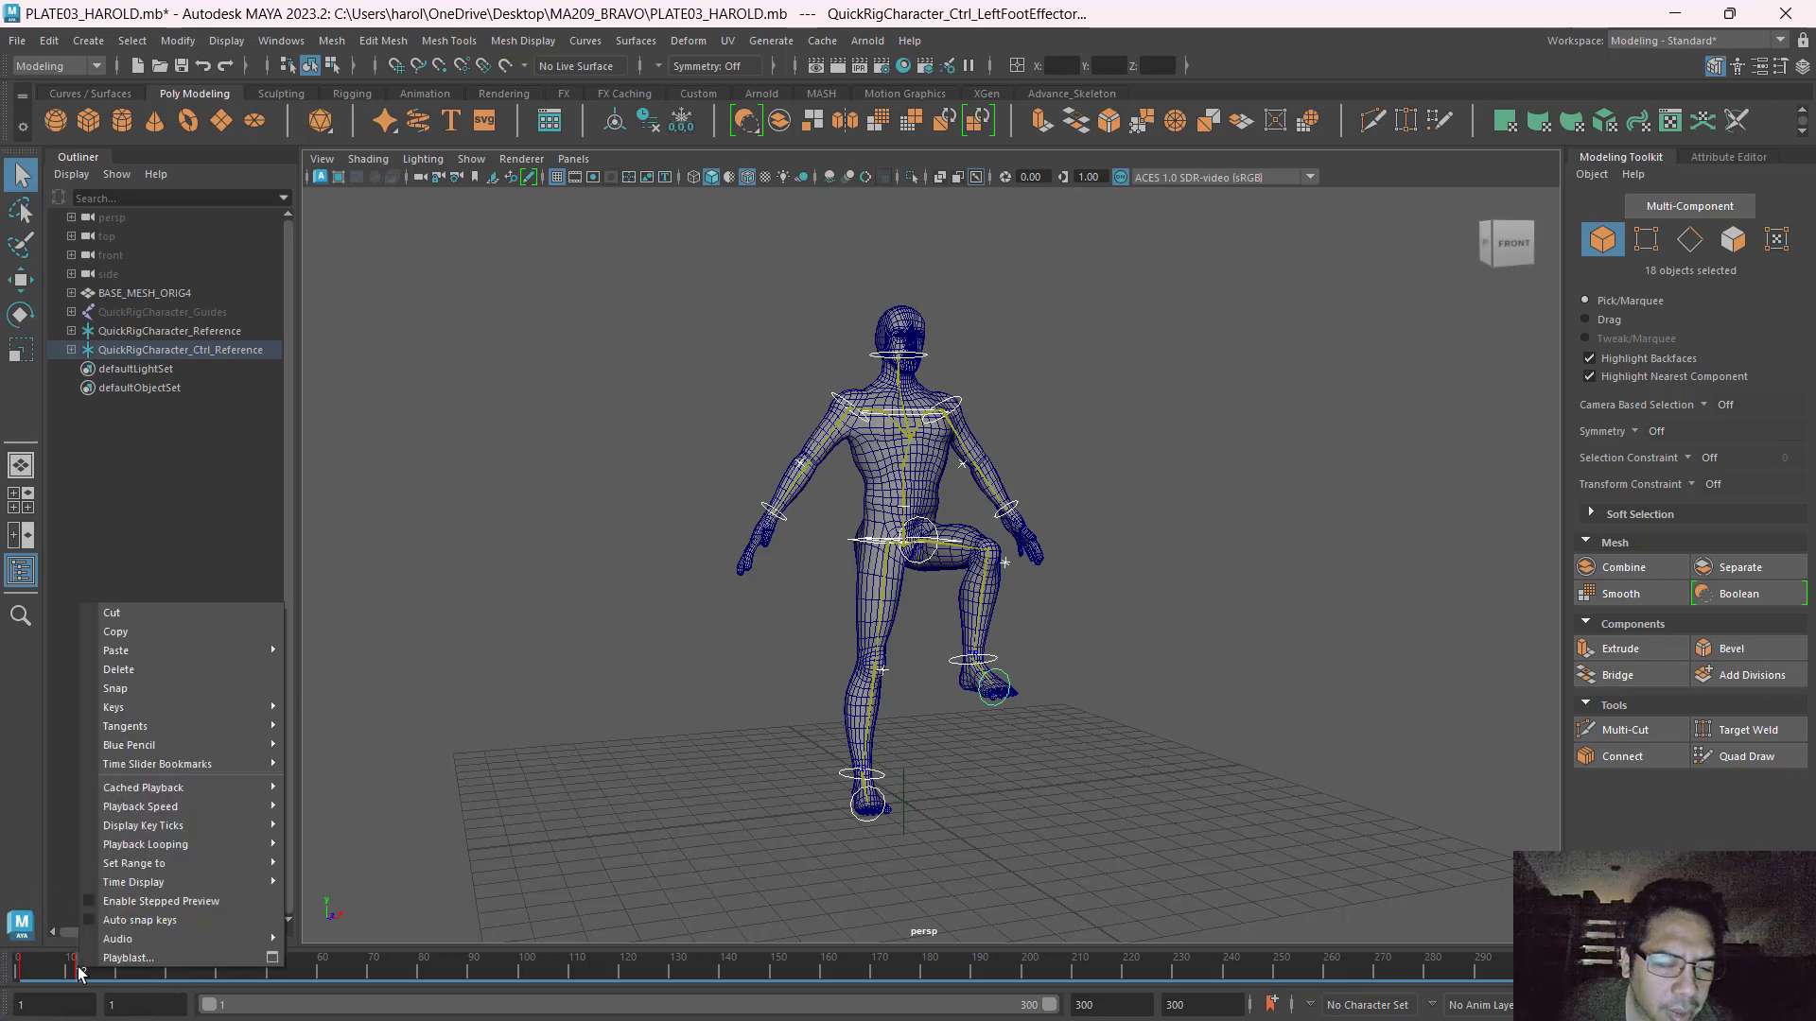
left_click(201, 669)
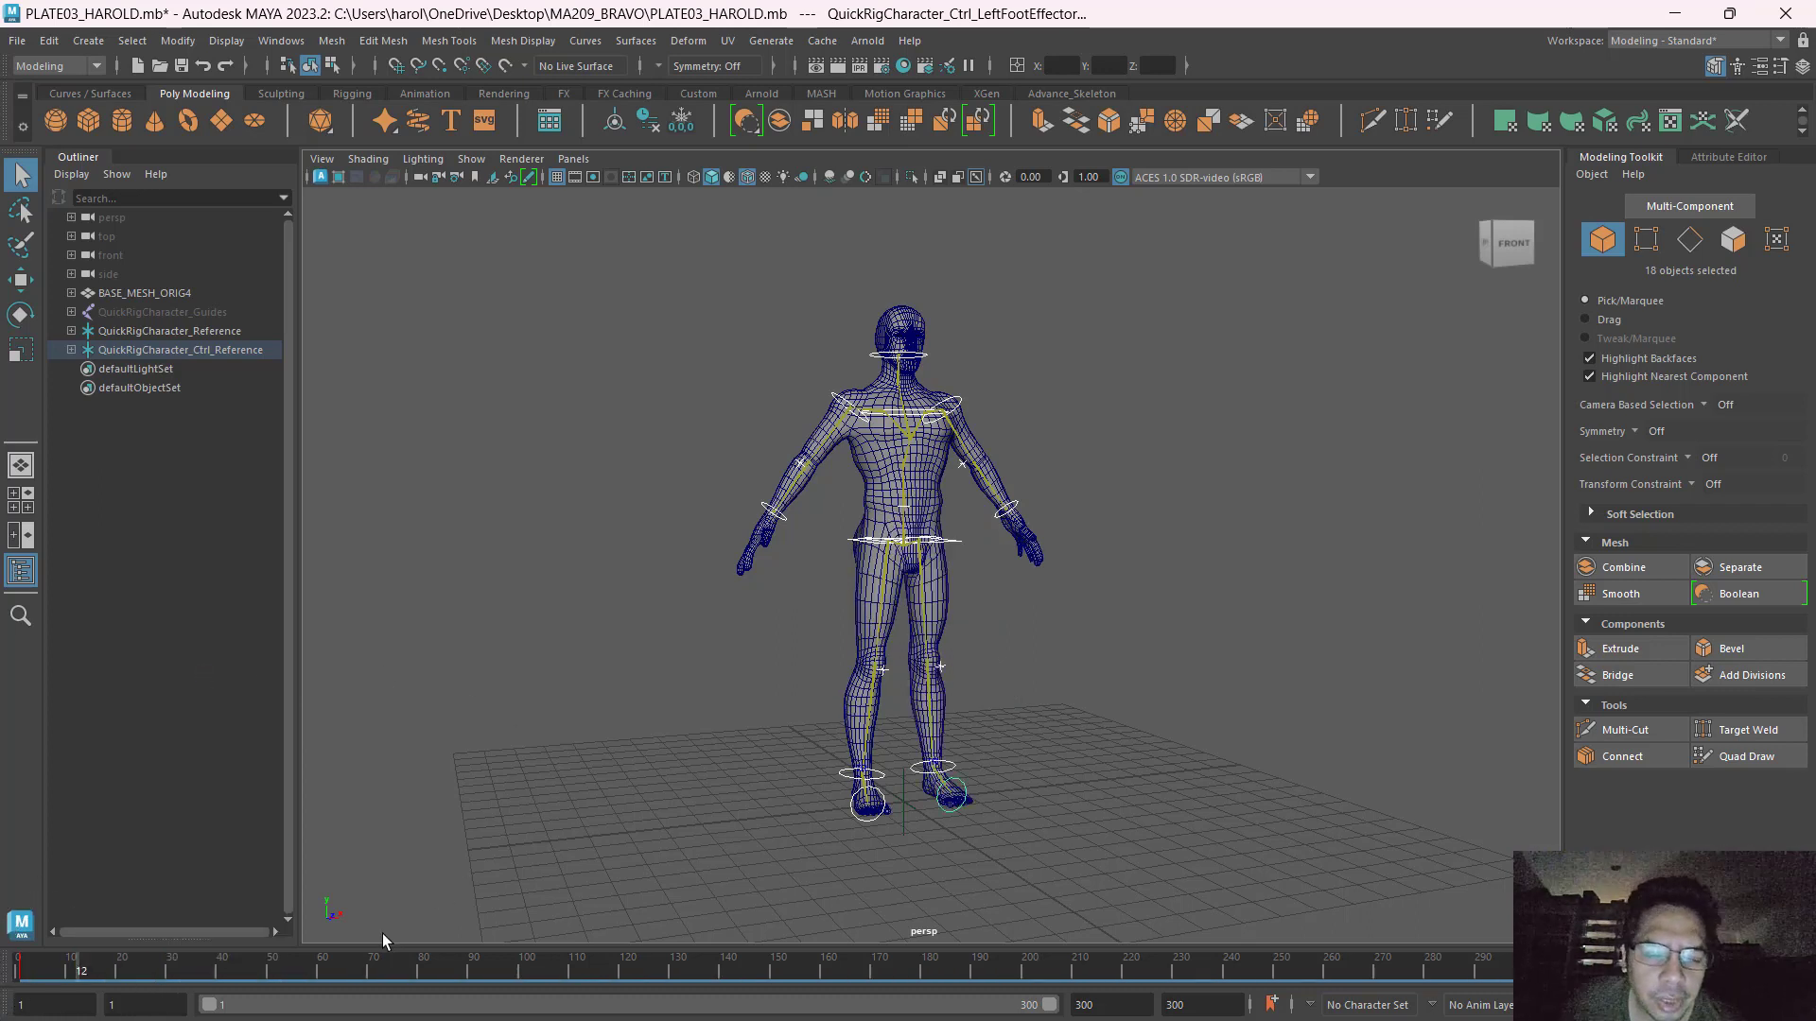
Delete the keyframe of all the character's rig controls at frame 1.
left_click_drag(123, 973, 2, 972)
key("ctrl")
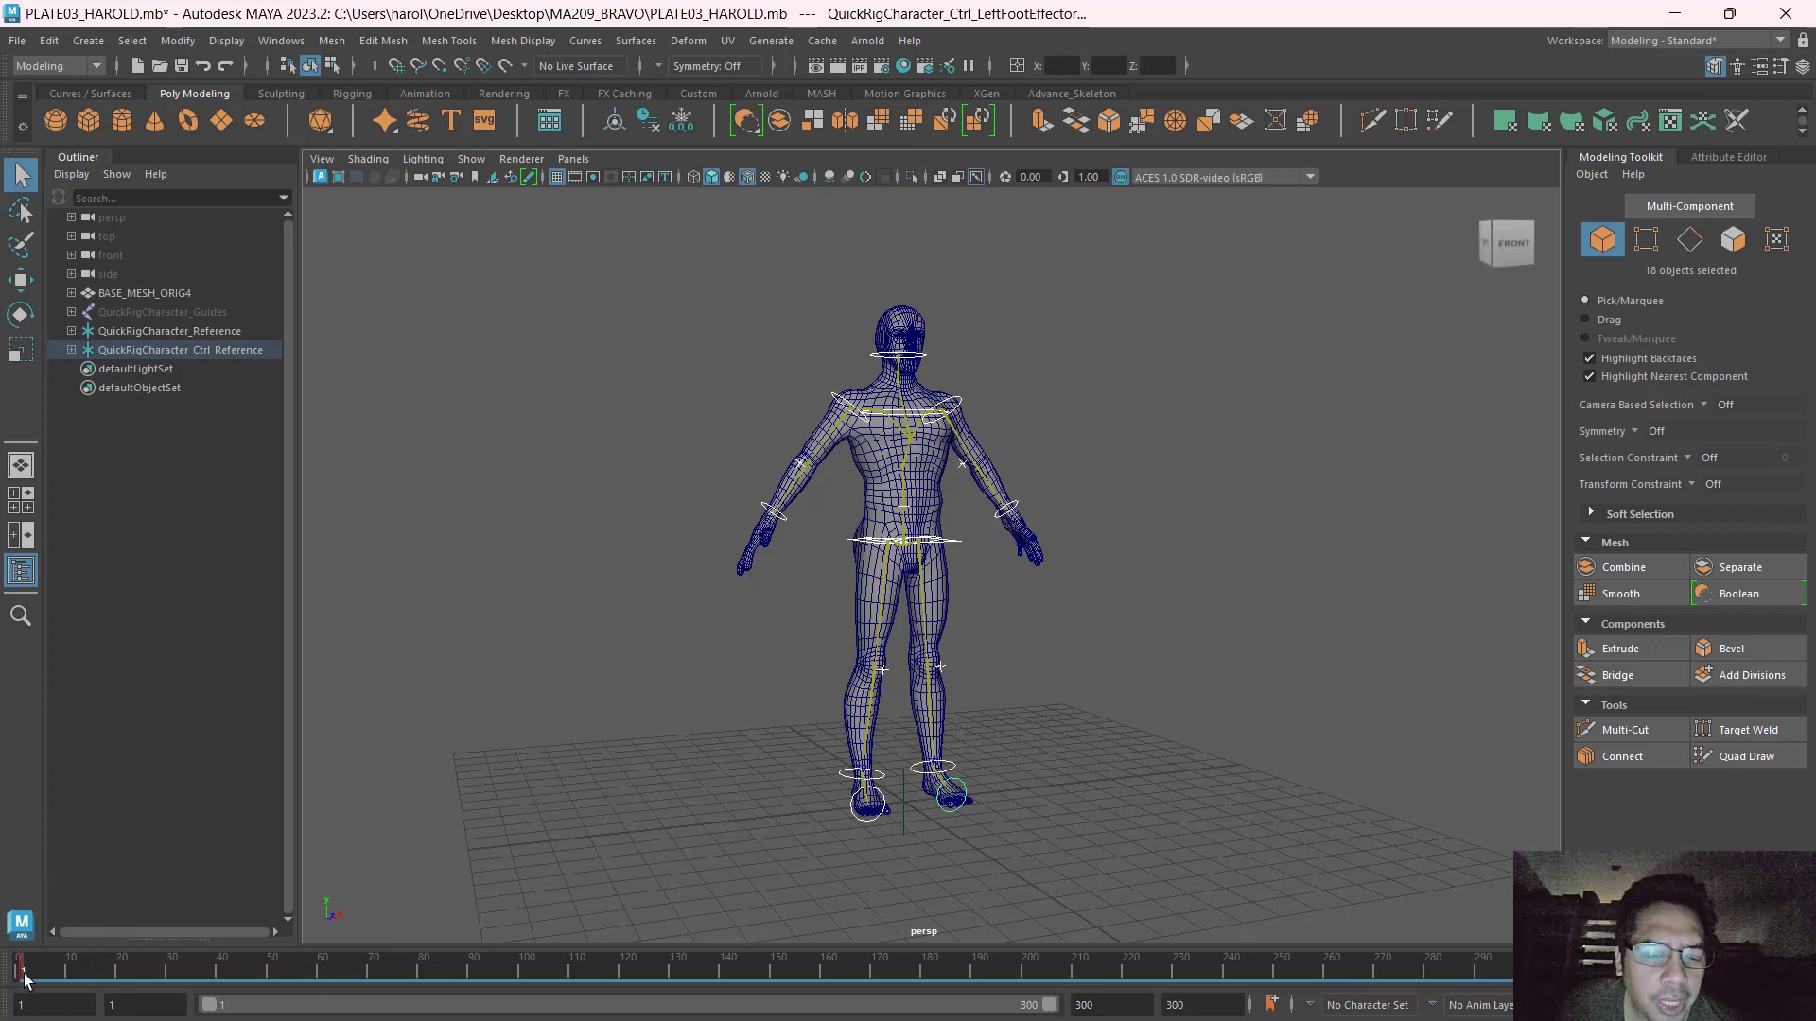
left_click_drag(731, 285, 1167, 893)
key("ctrl")
key("ctrl")
key("ctrl")
key("ctrl")
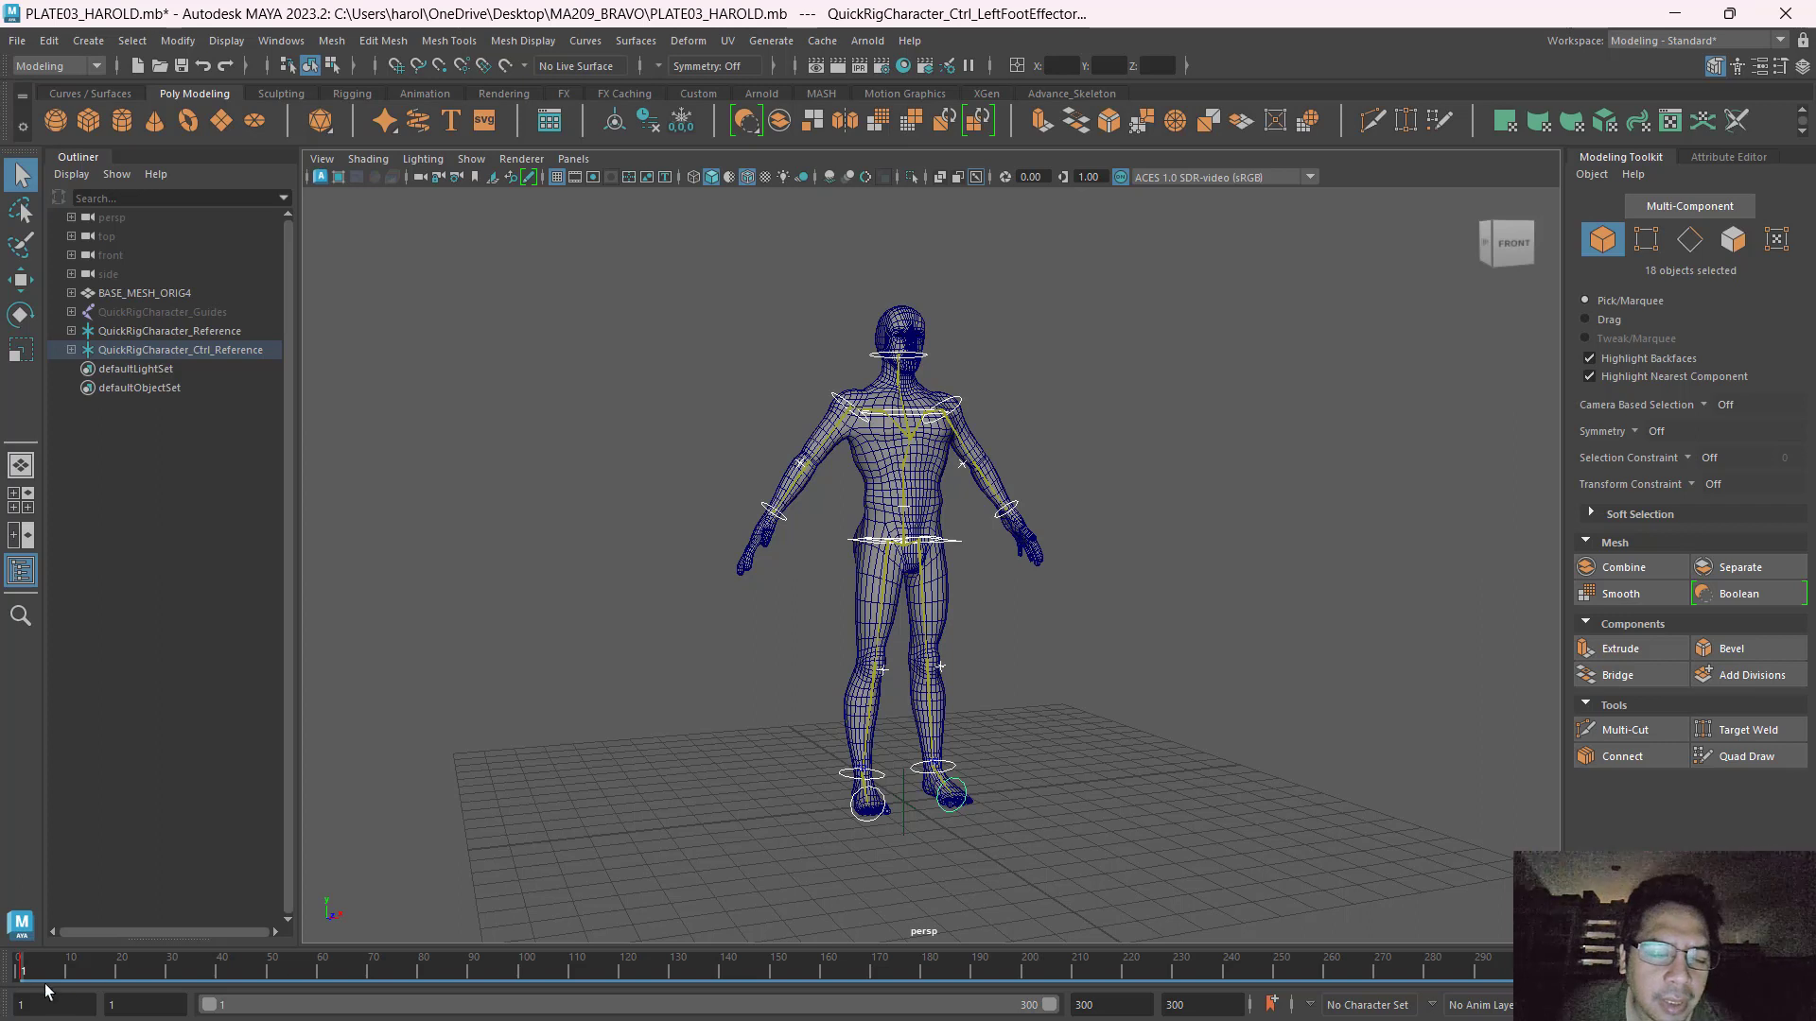
right_click(21, 966)
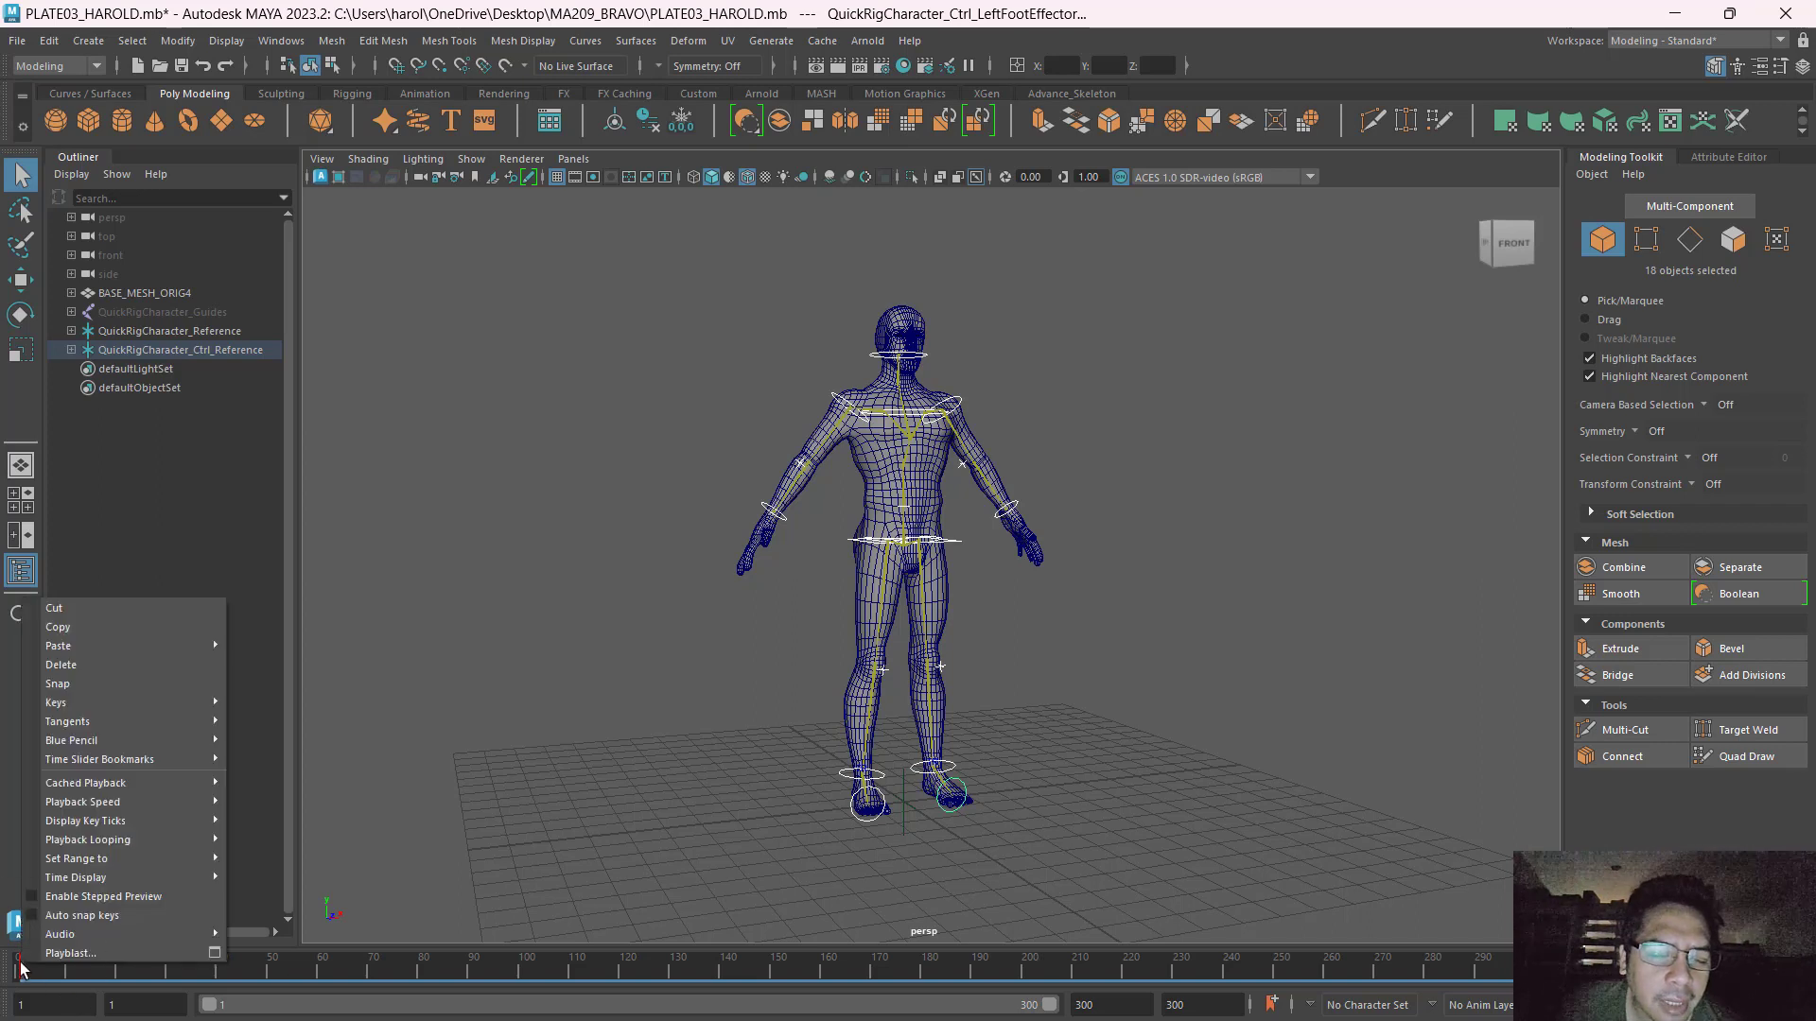
left_click(195, 668)
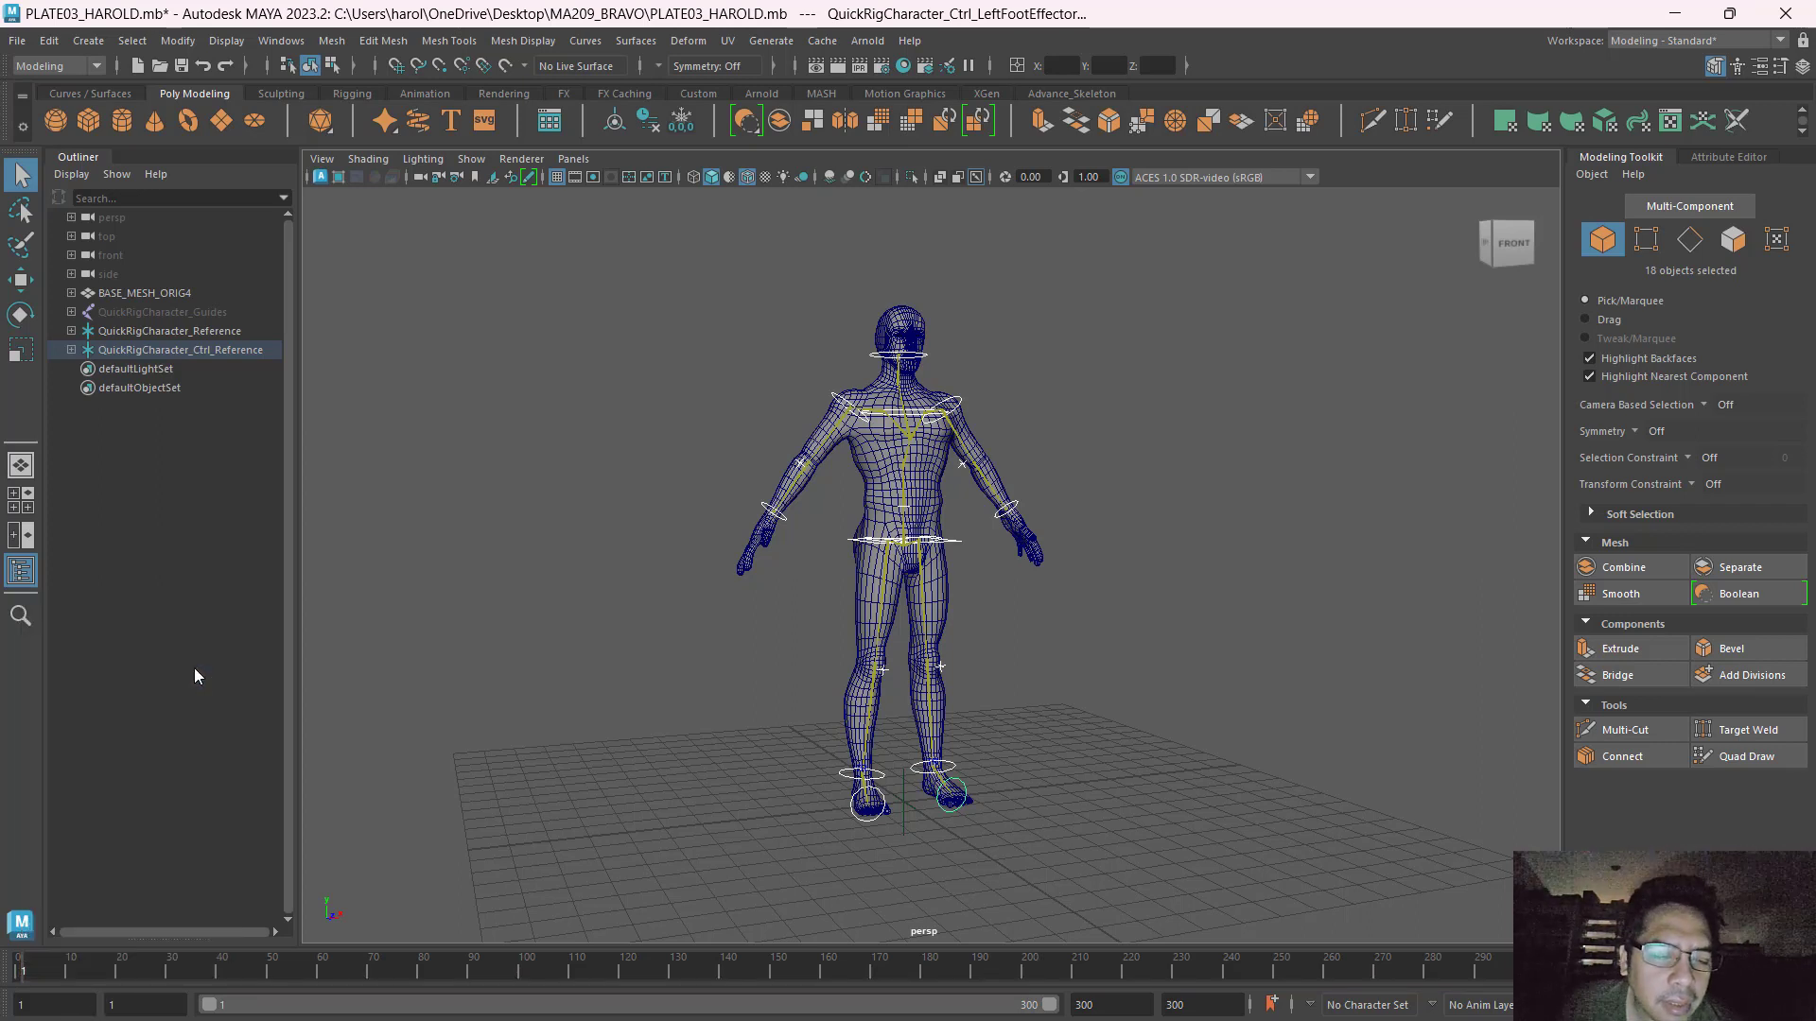
Deselect the rig controls and save the scene.
left_click(631, 670)
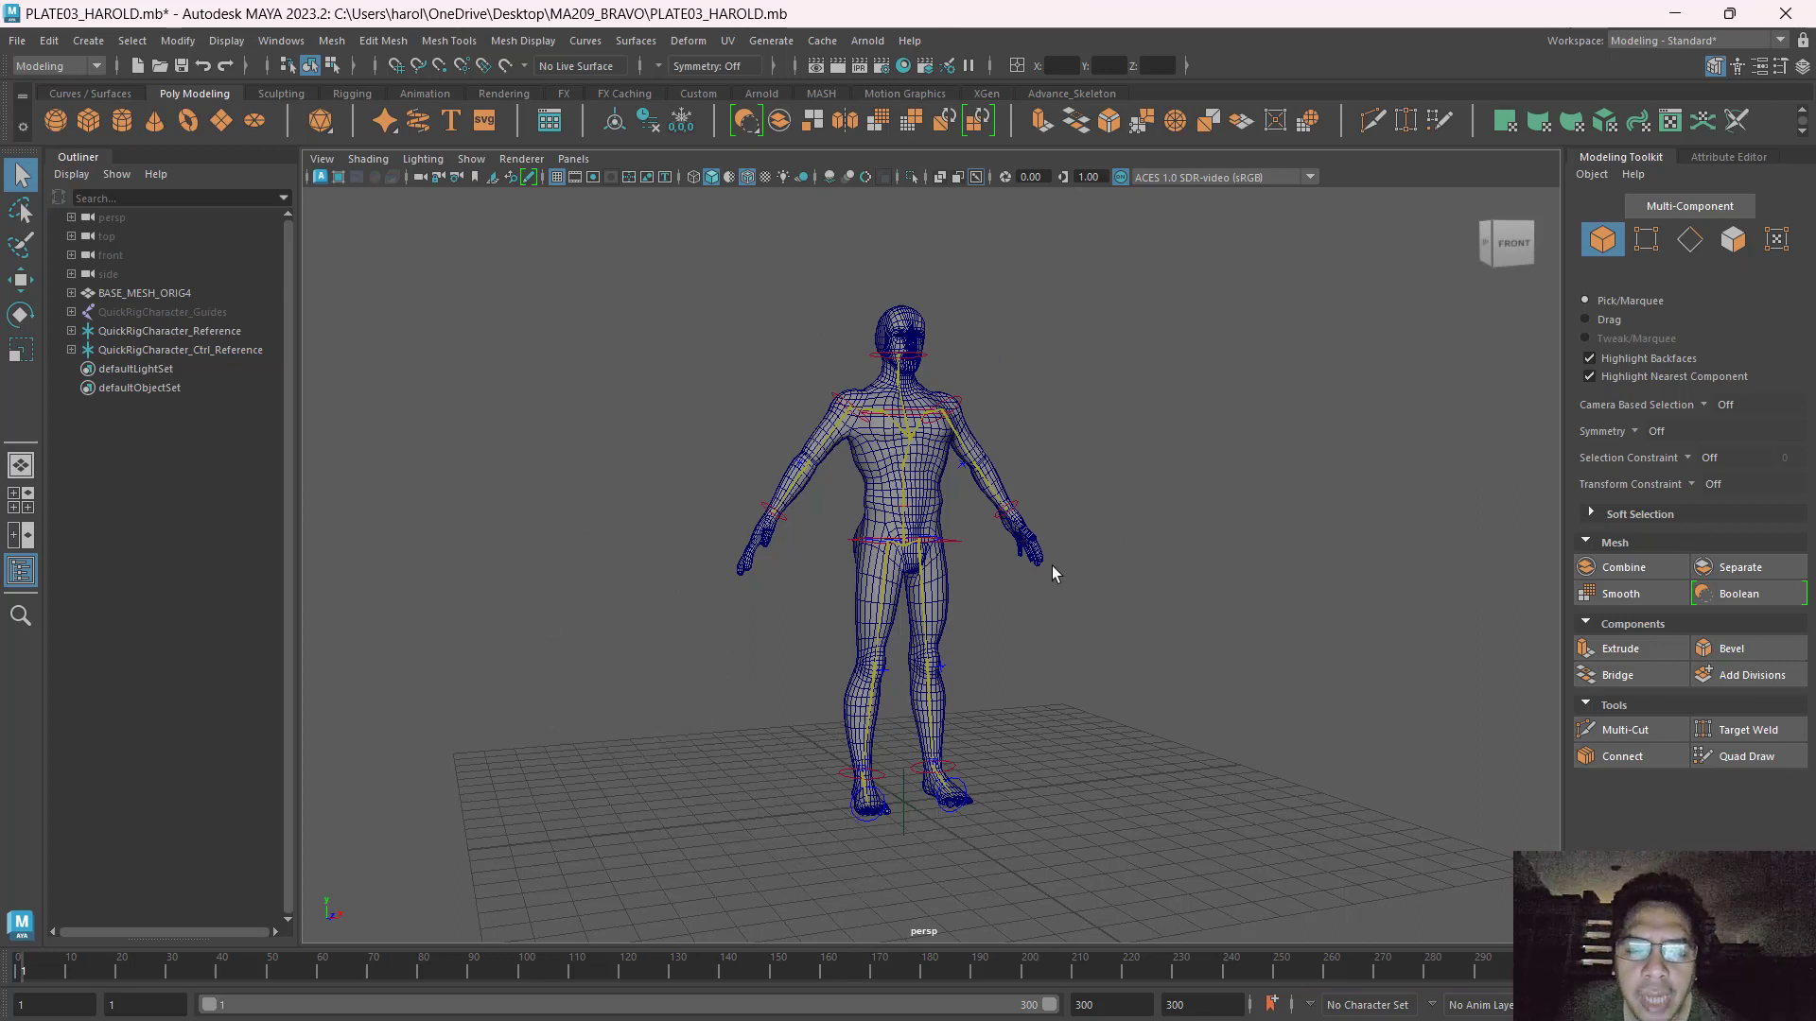
key("ctrl+s")
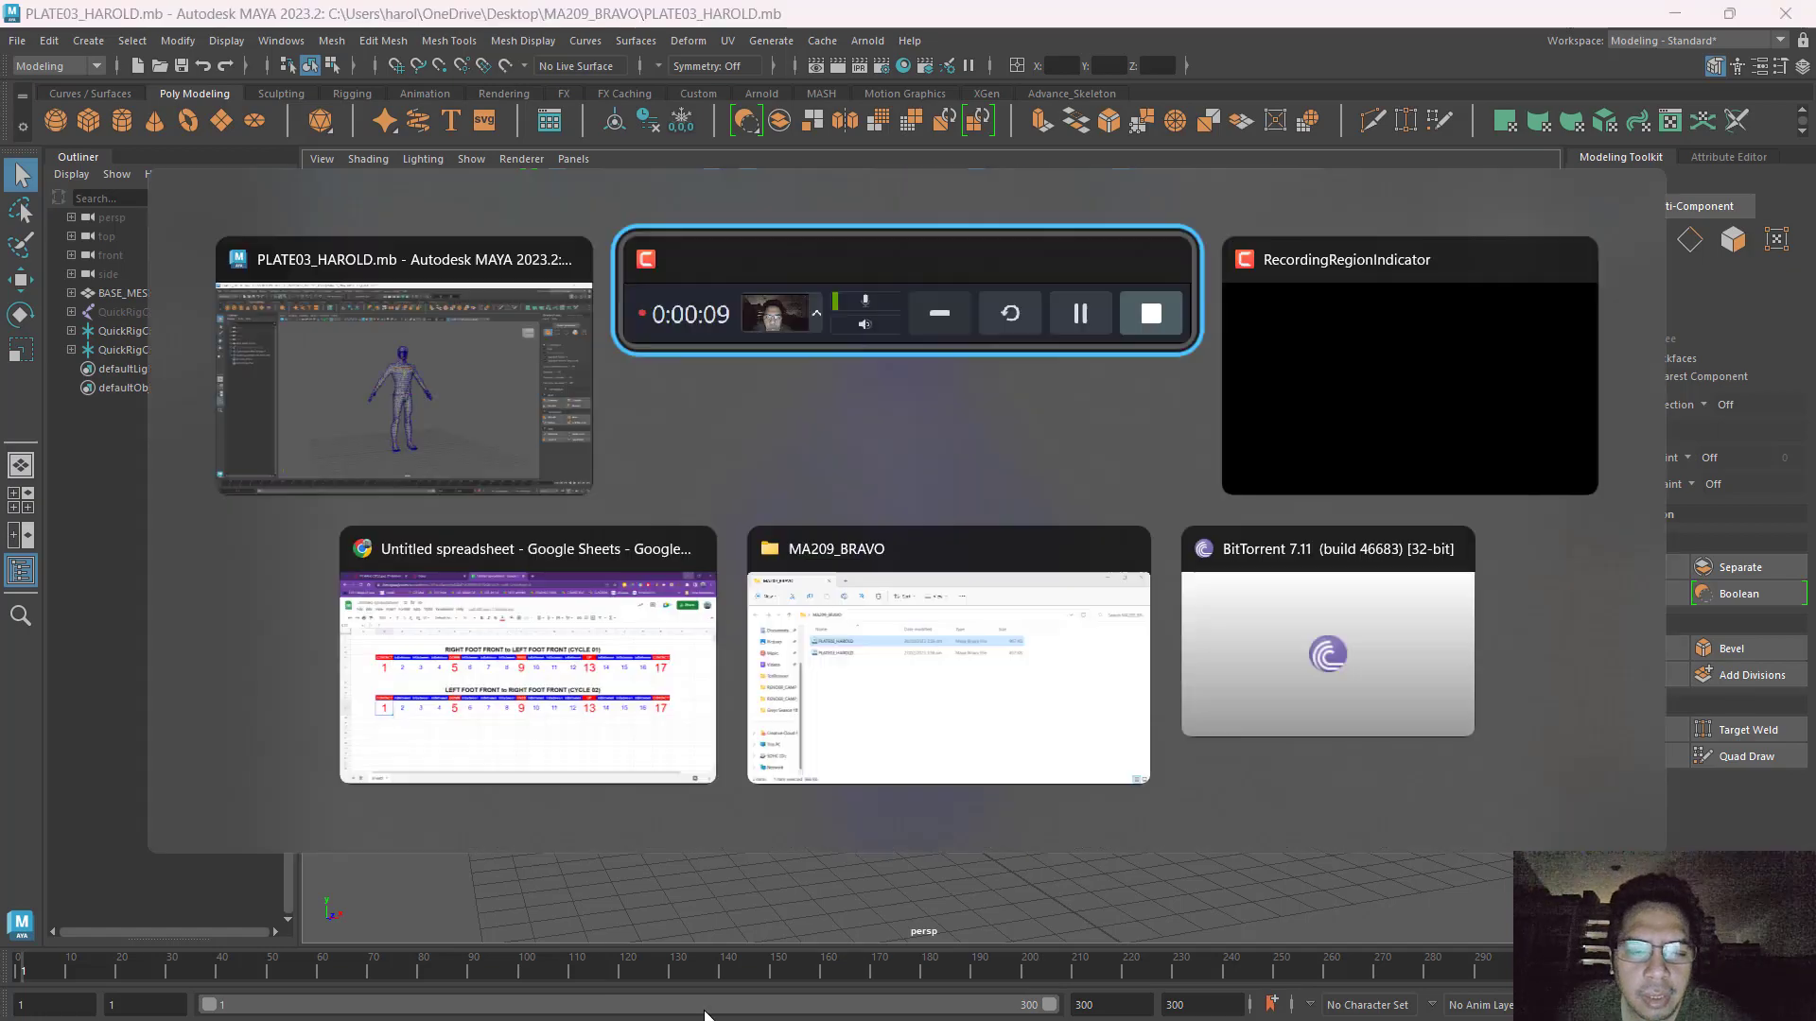
Switch to the browser page with 01 WALK CYCLE.jpg and examine its key frame numbers and the leg positions of the first contact pose.
key("alt+Tab")
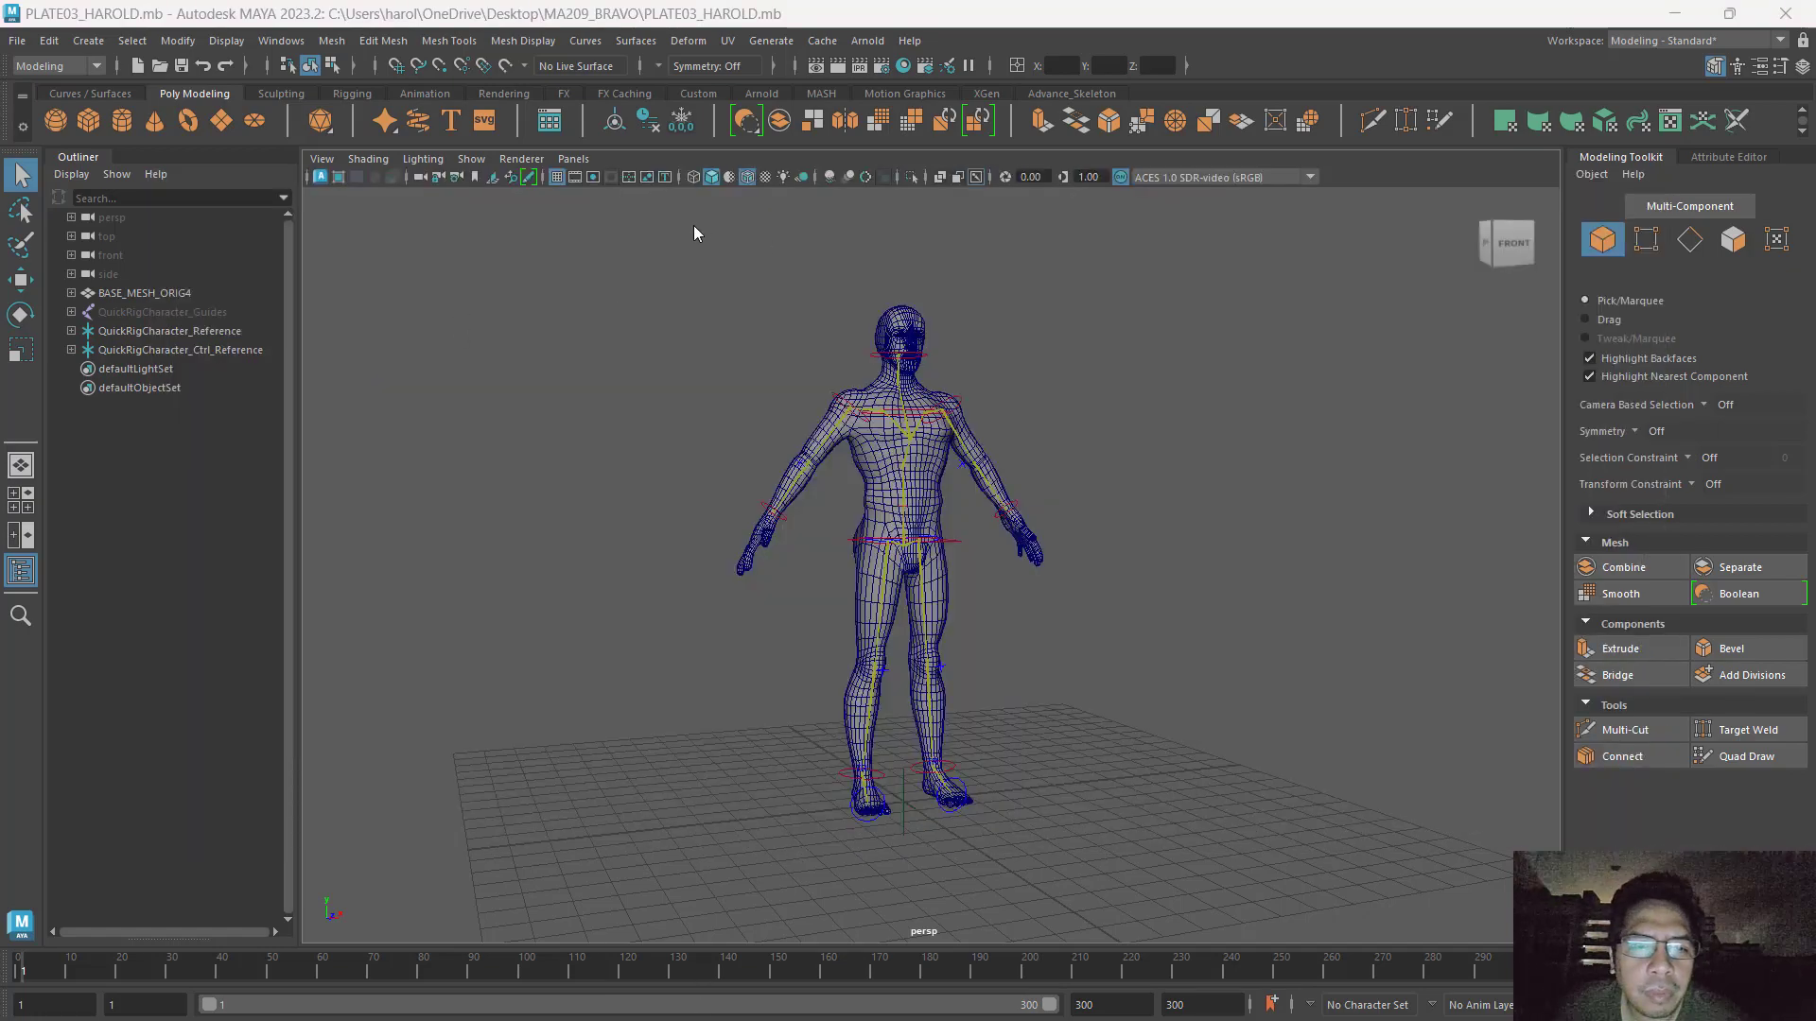
key("alt+Tab")
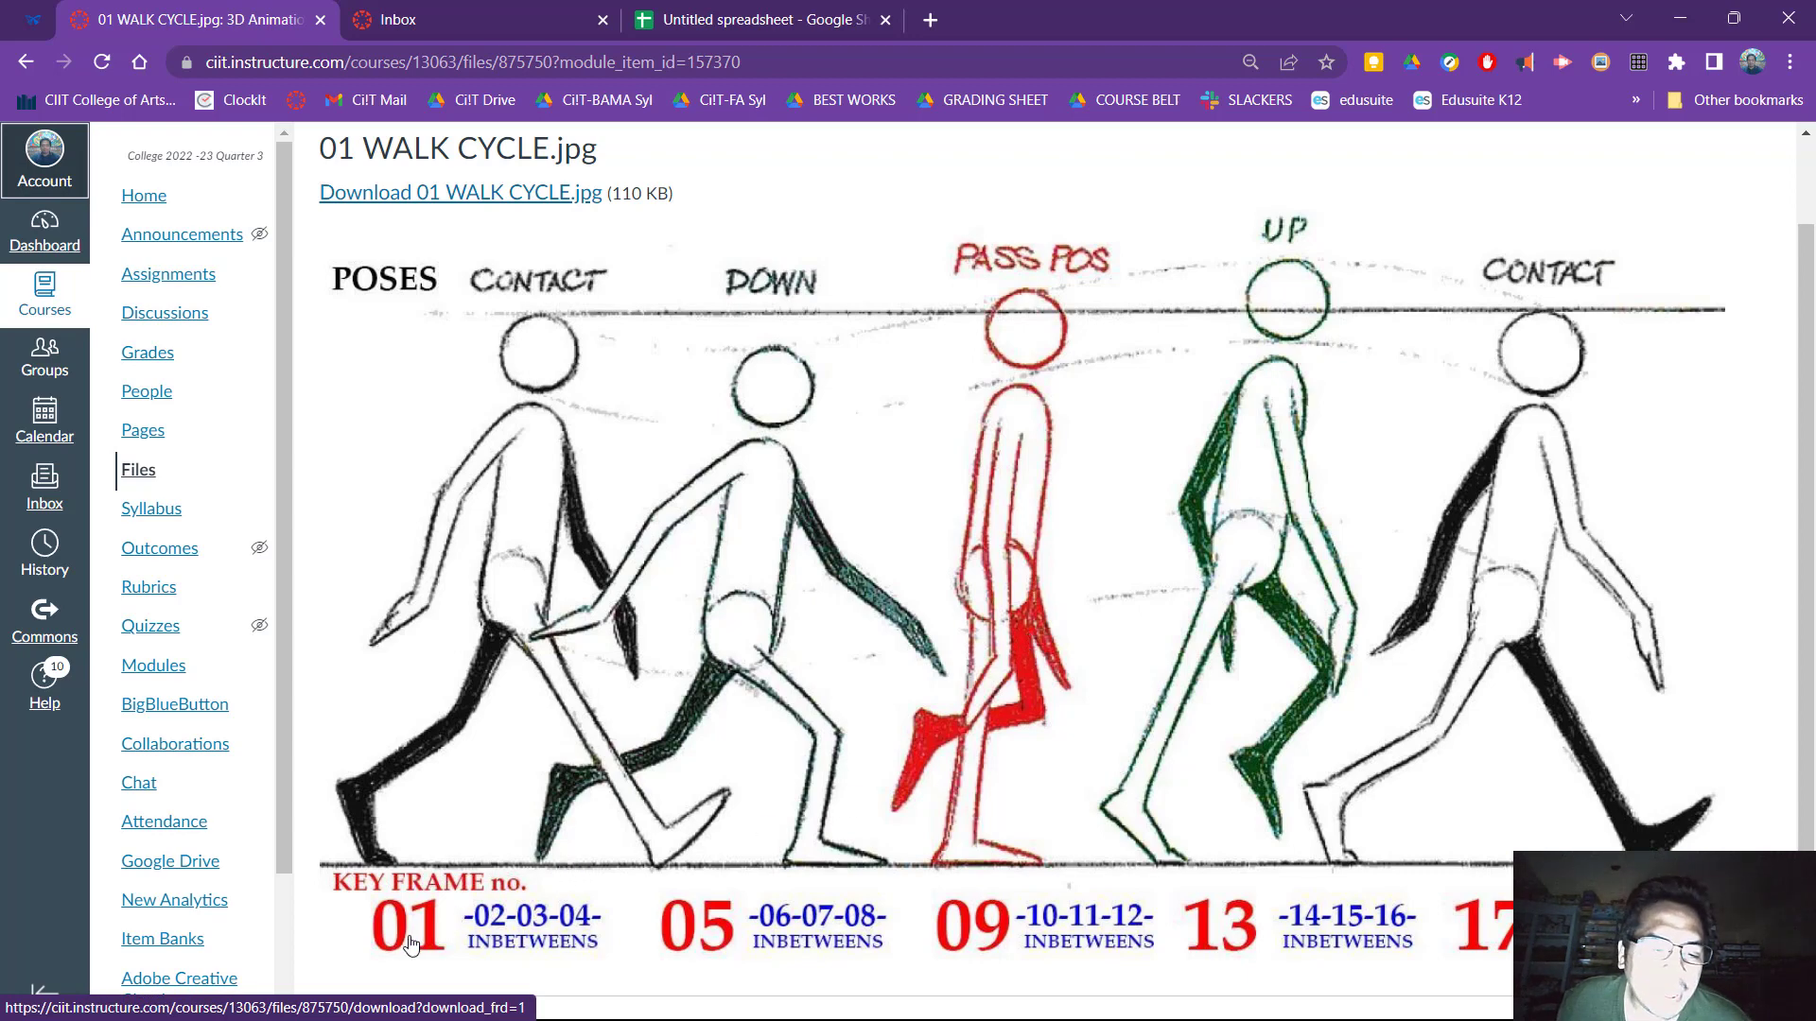
key("ctrl")
key("ctrl")
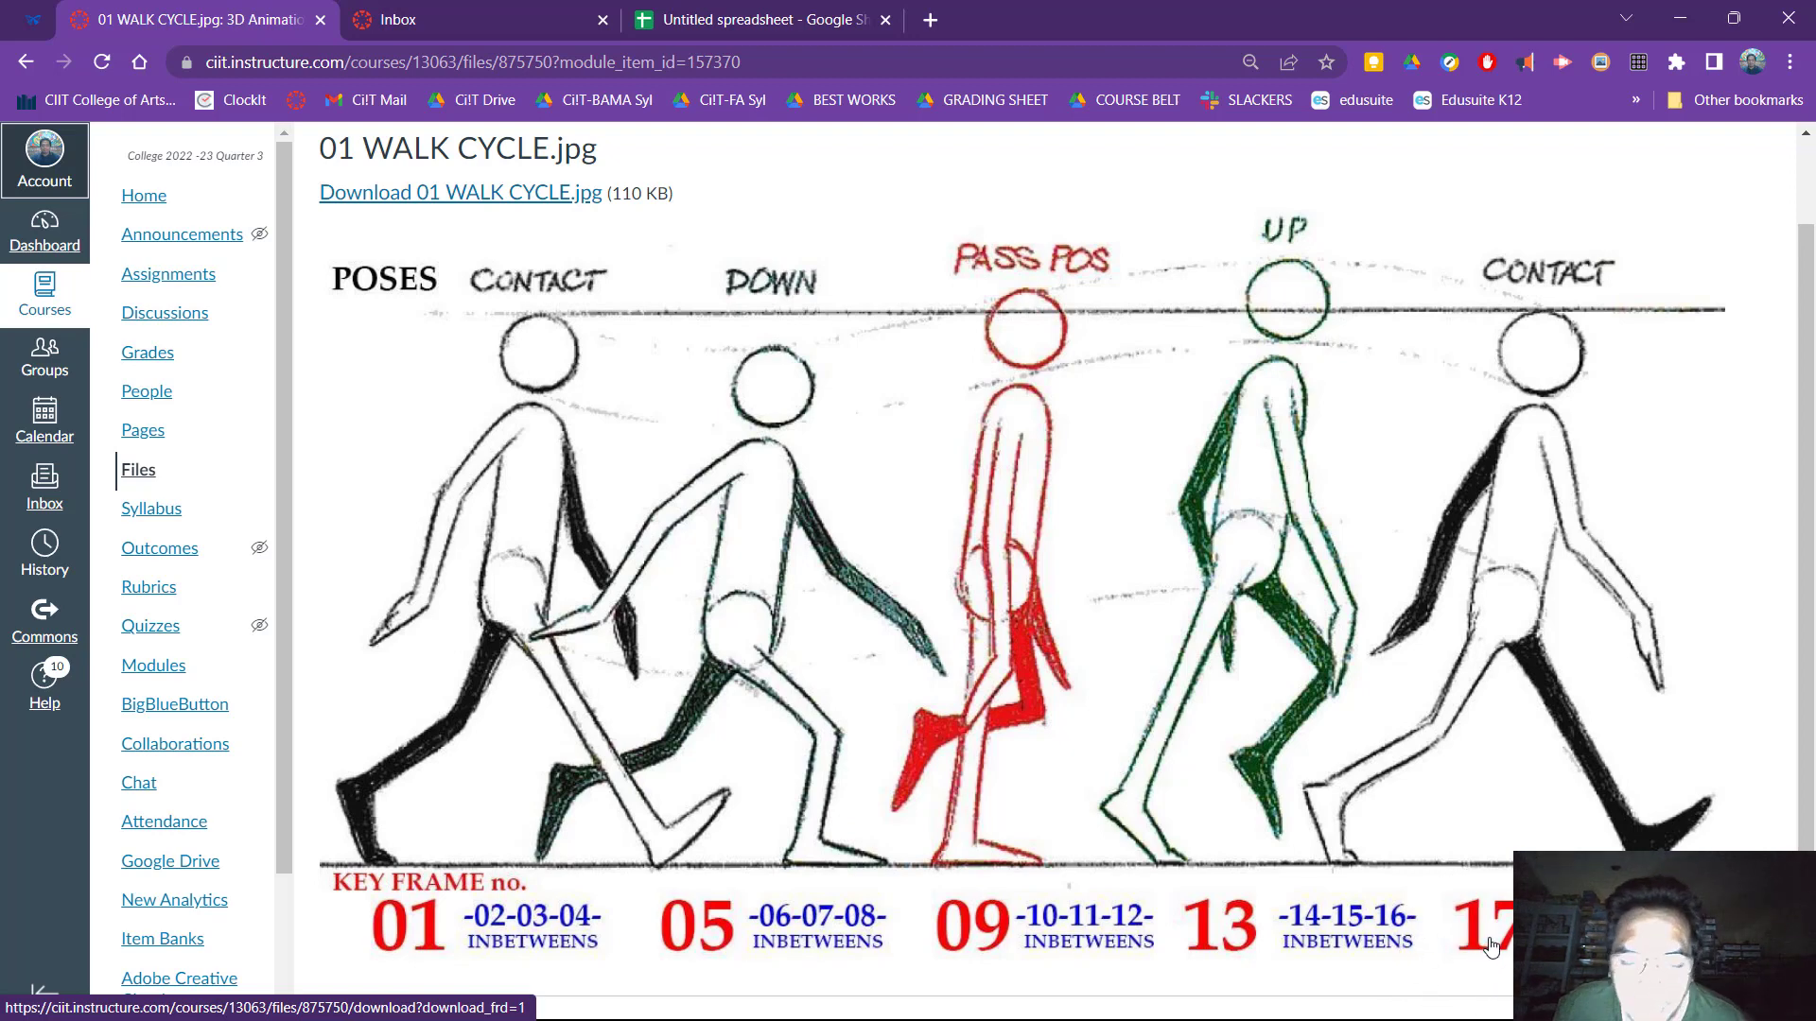
key("ctrl")
key("ctrl")
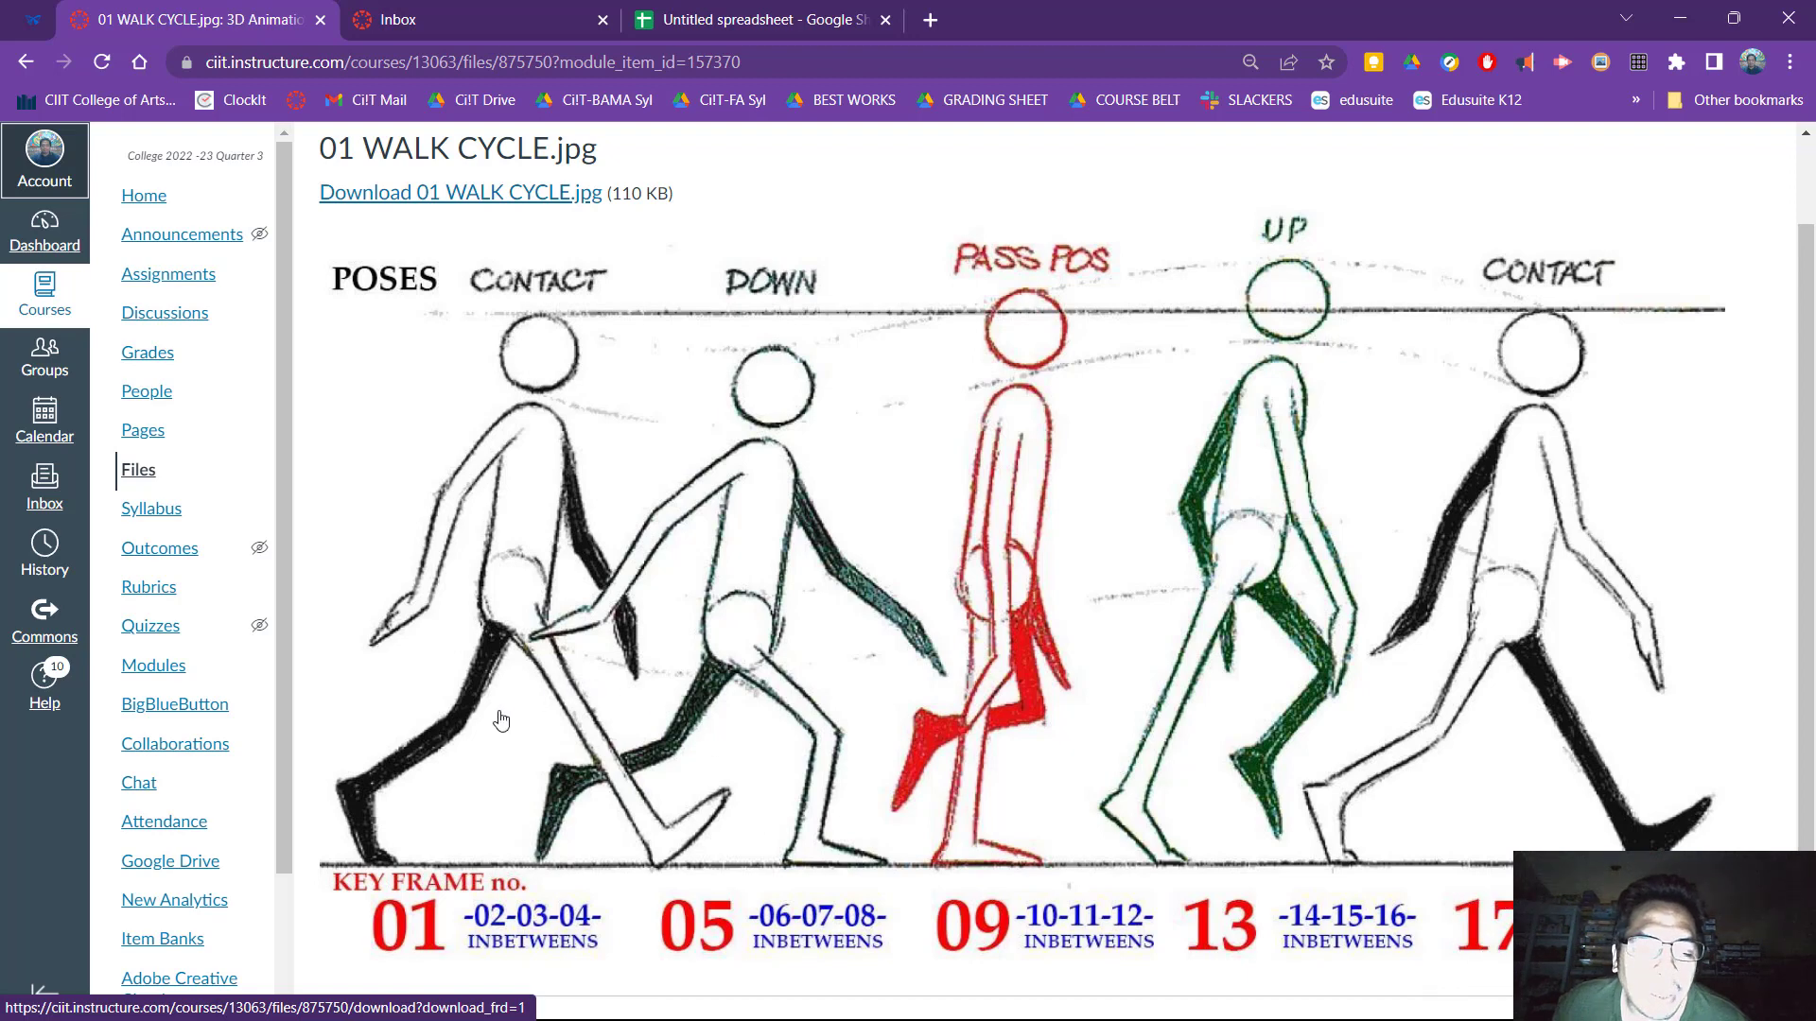
key("ctrl")
key("ctrl")
key("ctrl")
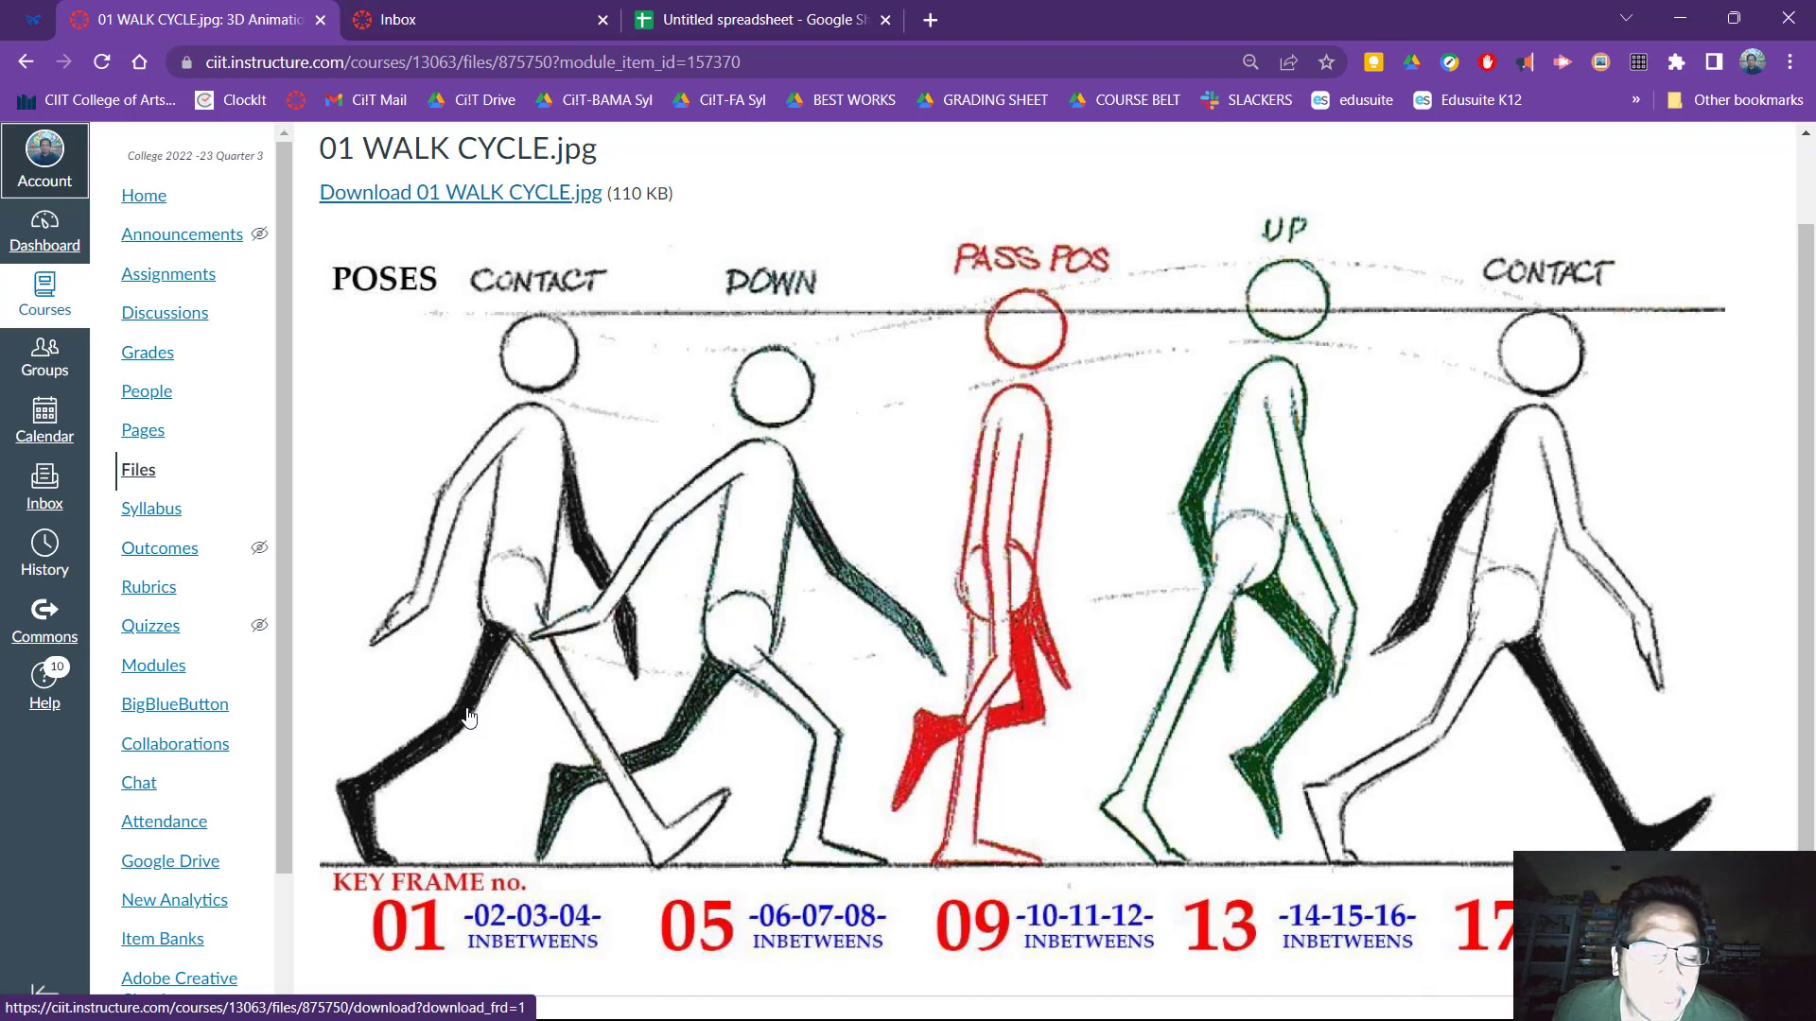
key("ctrl")
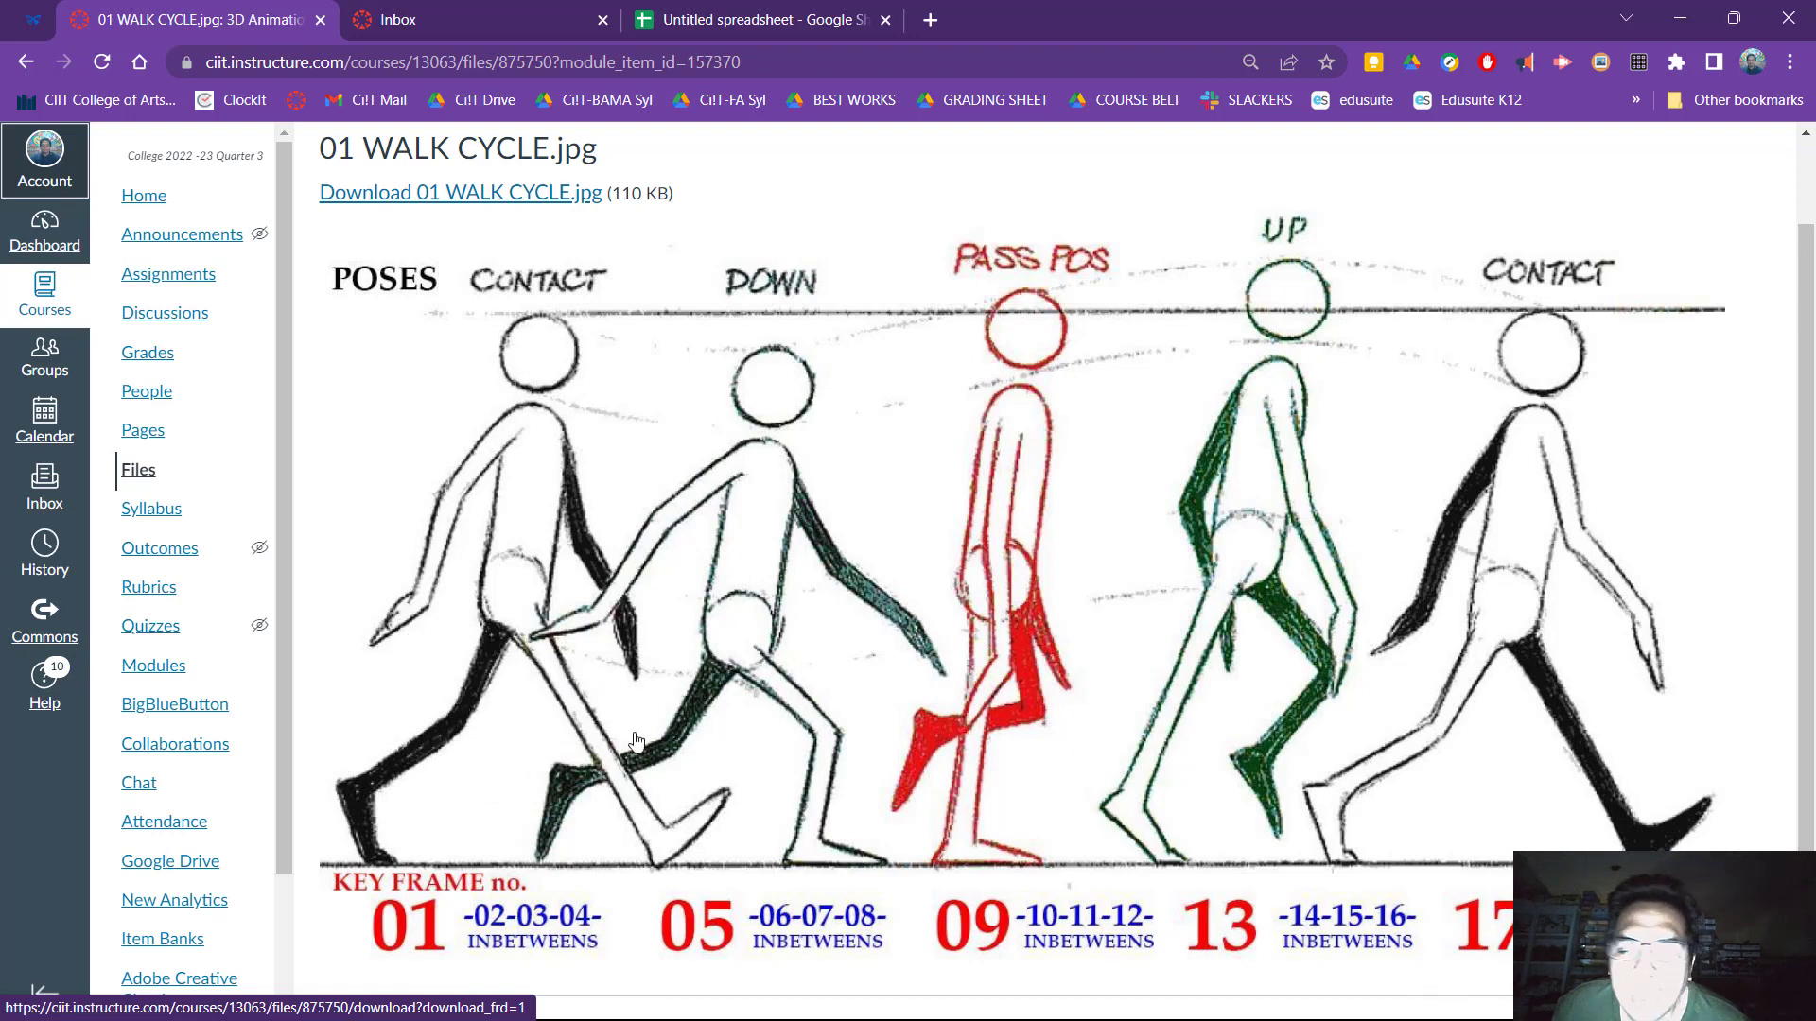
key("ctrl")
key("ctrl")
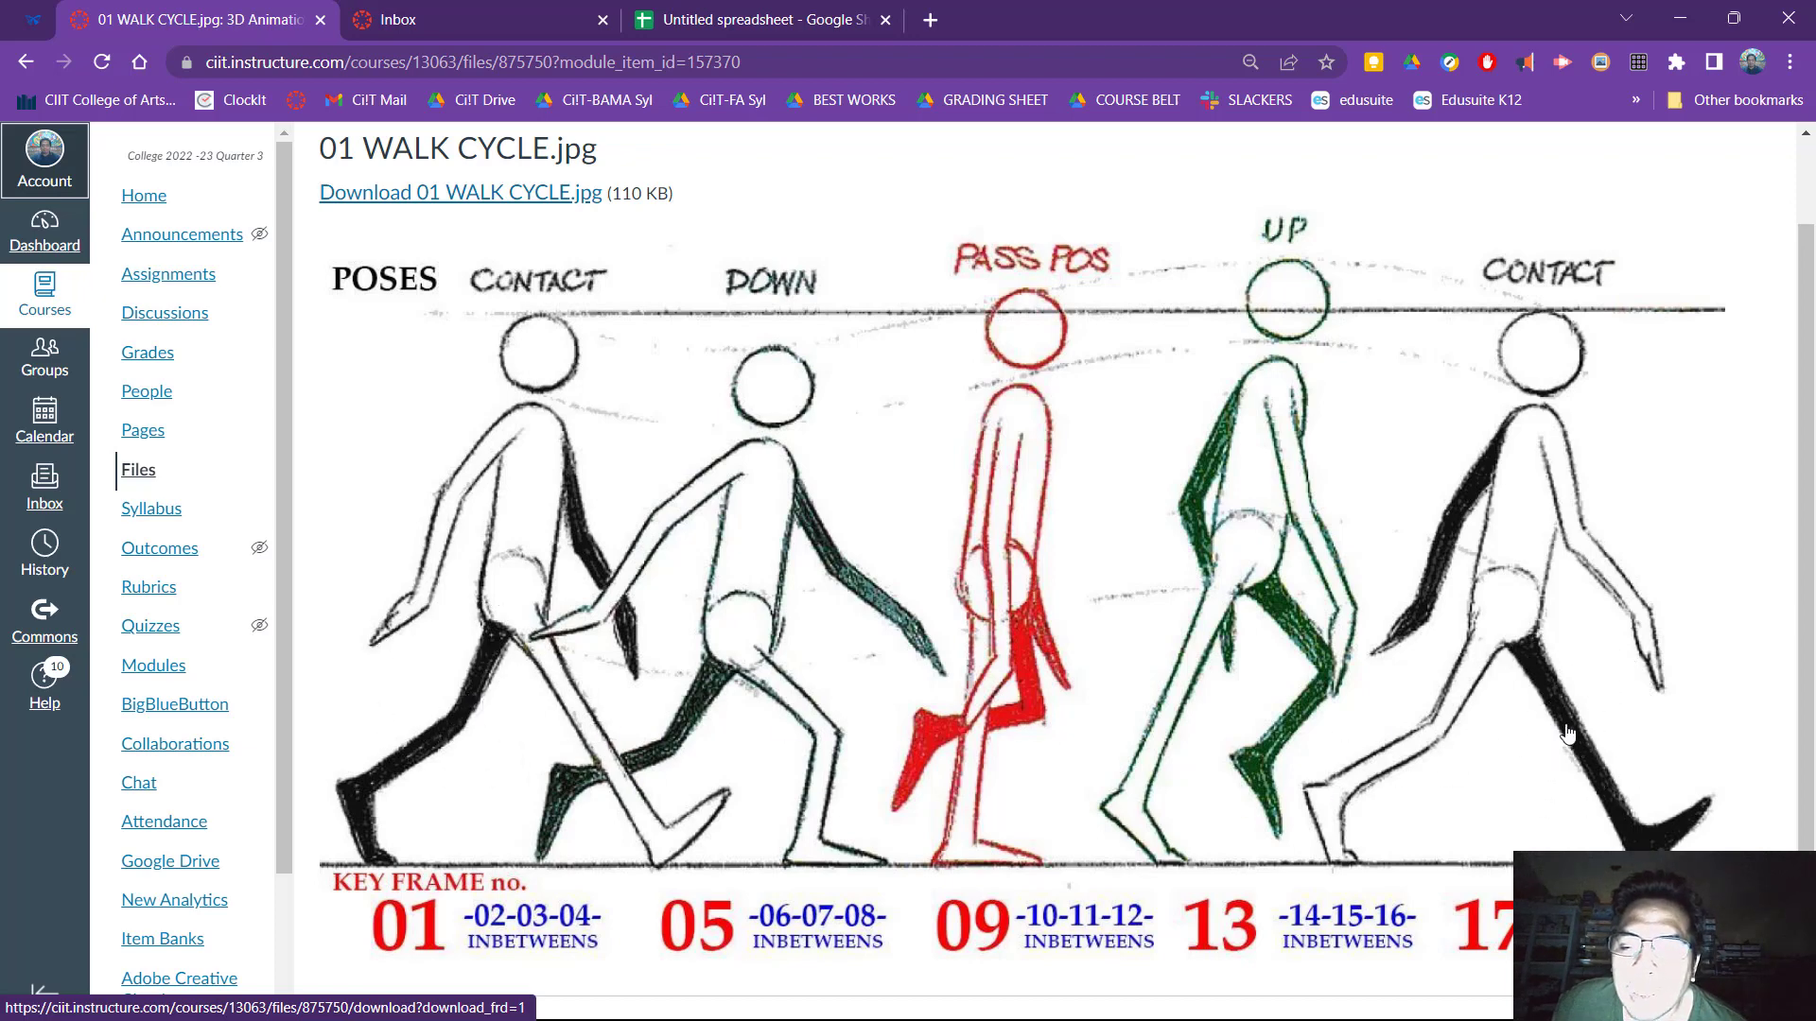
Compare the legs and head heights of the first and last contact poses in the walk cycle chart.
left_click(1444, 718)
key("ctrl")
key("ctrl")
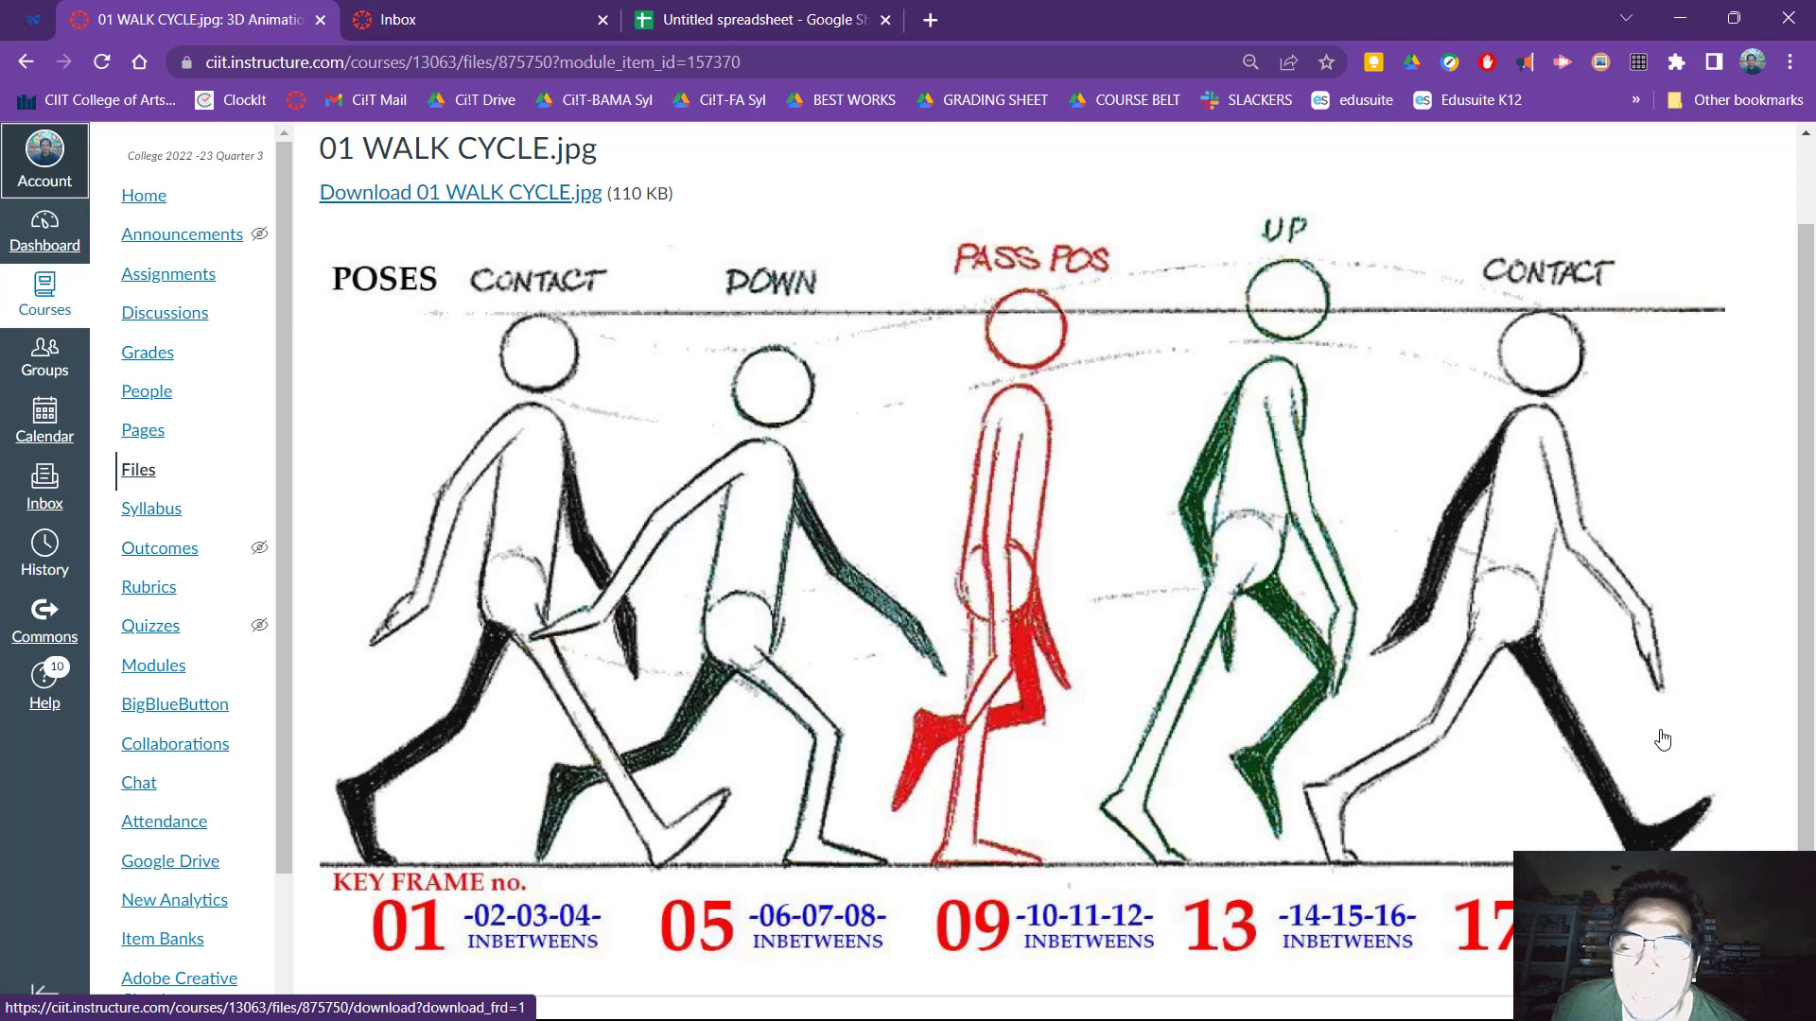
key("ctrl")
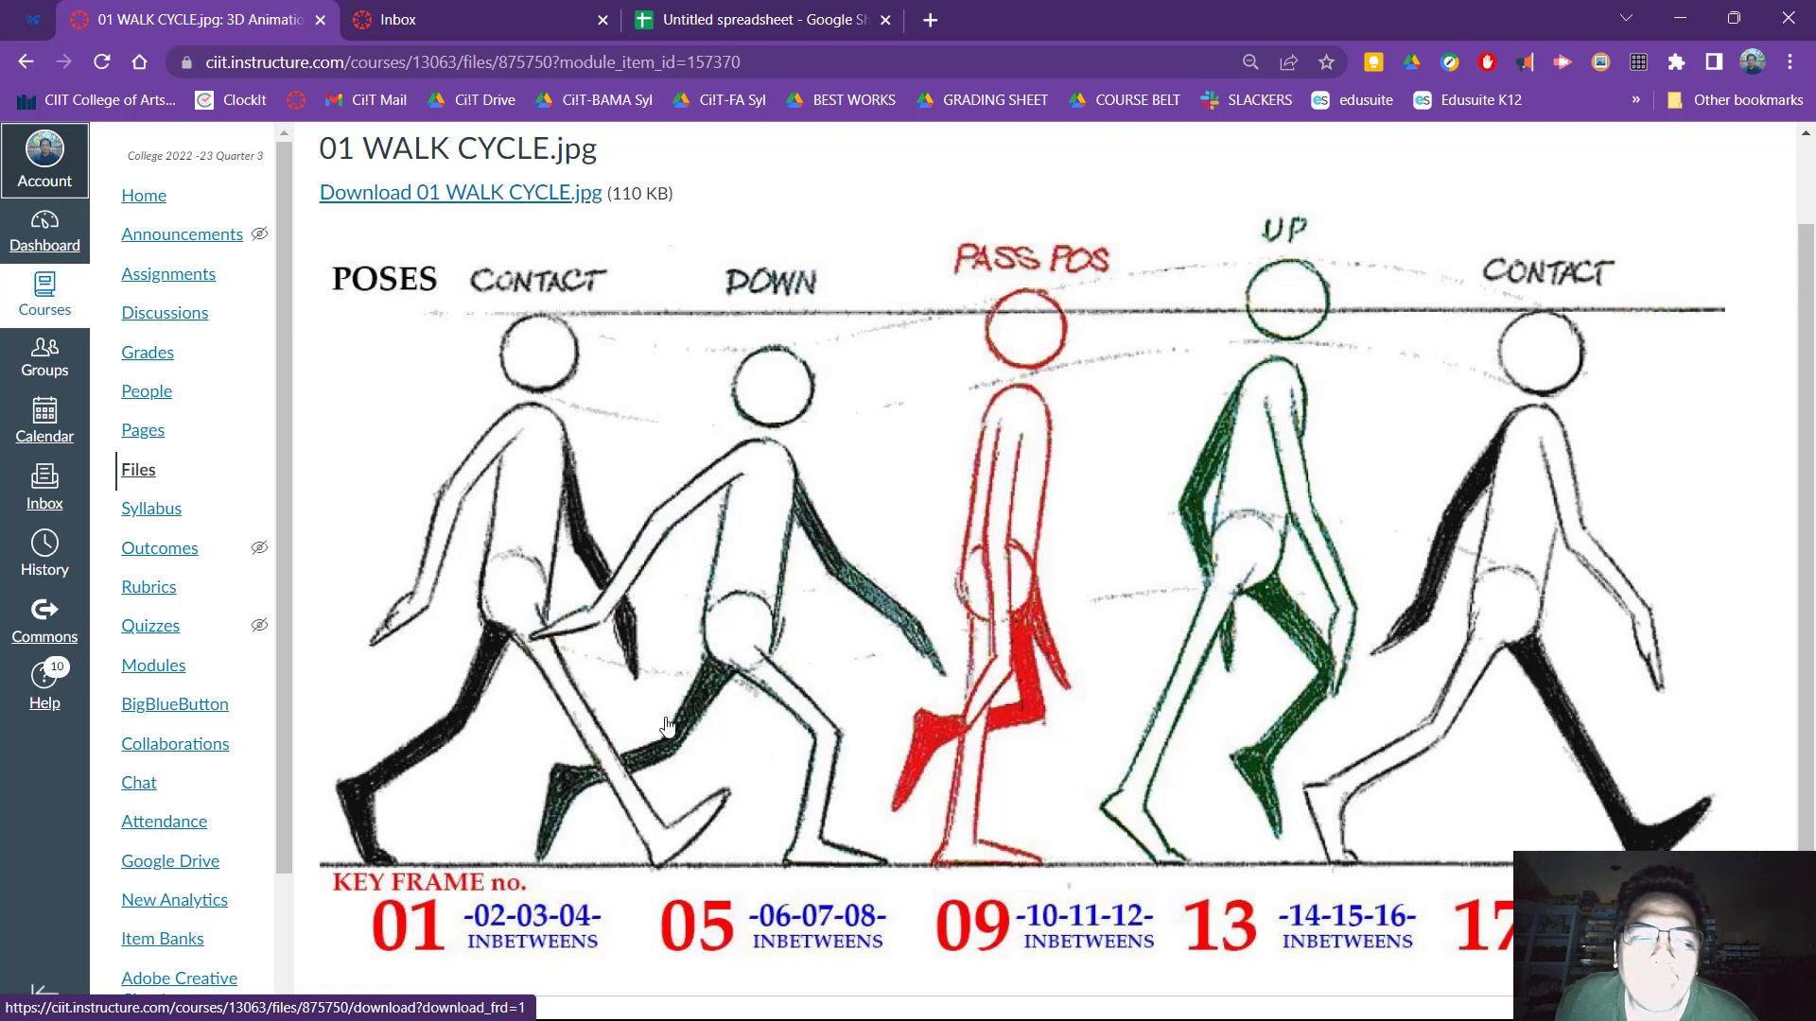
key("ctrl")
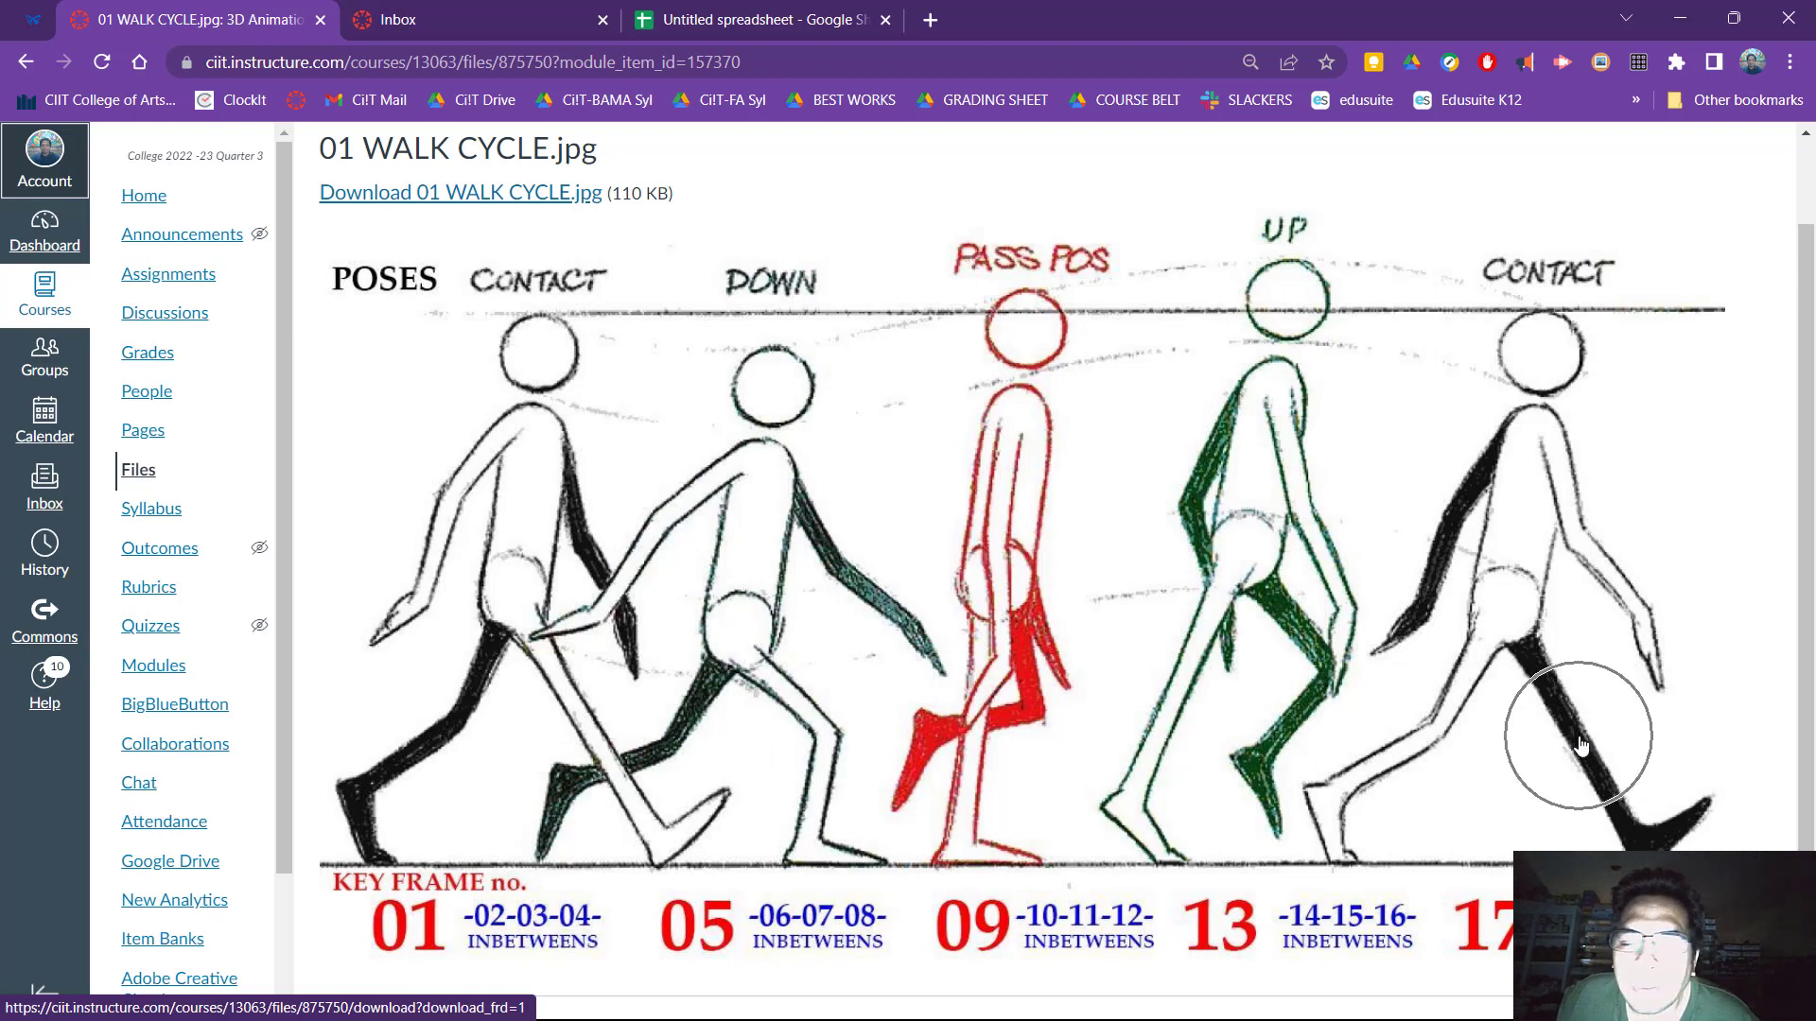
key("ctrl")
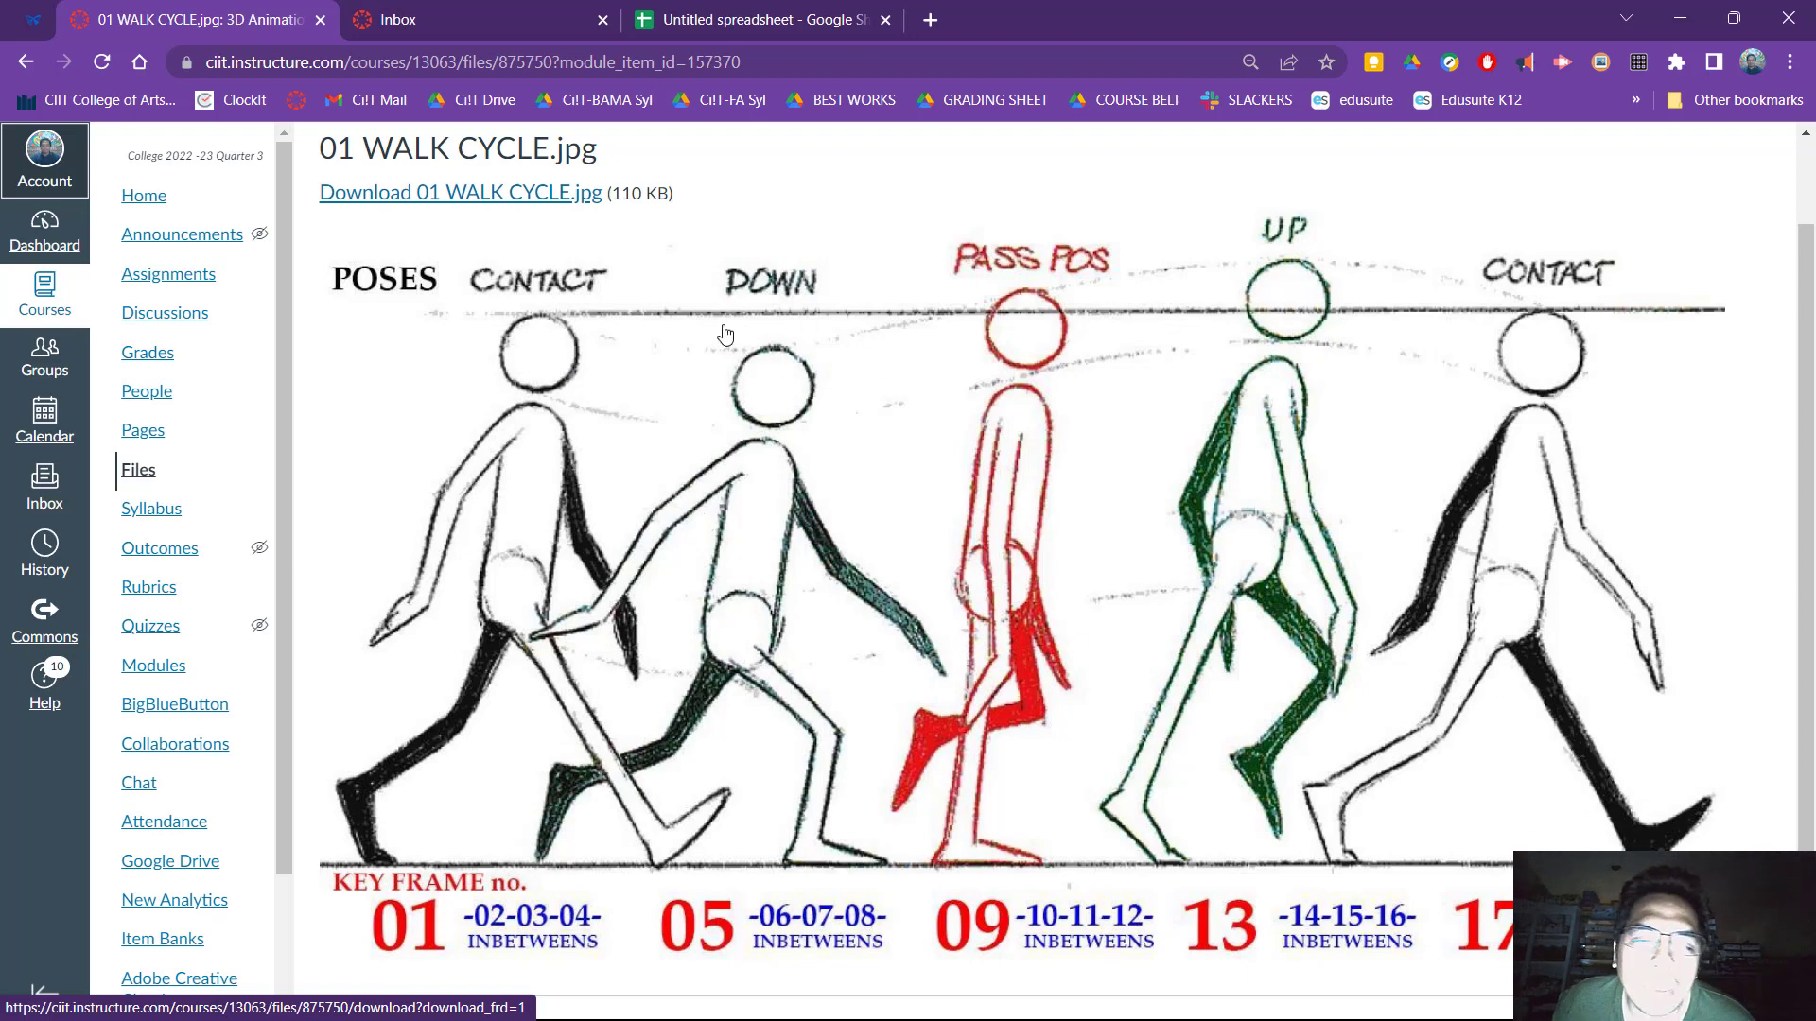
key("ctrl")
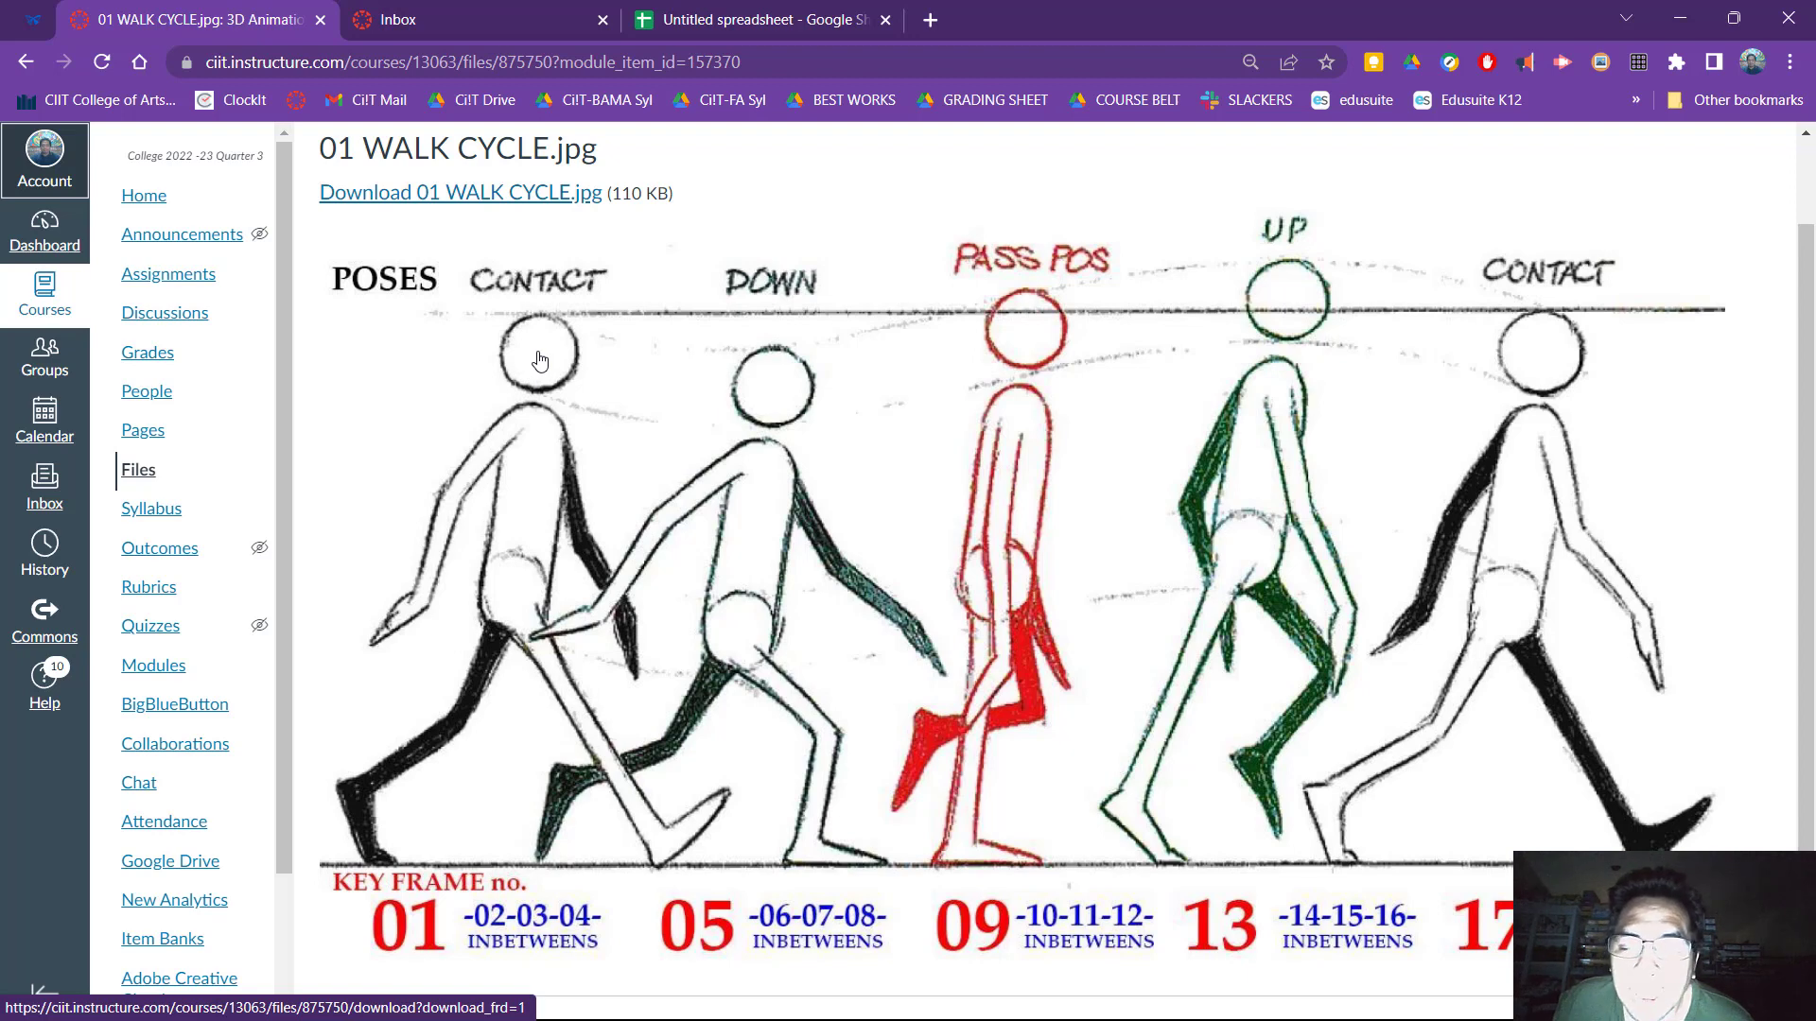
key("ctrl")
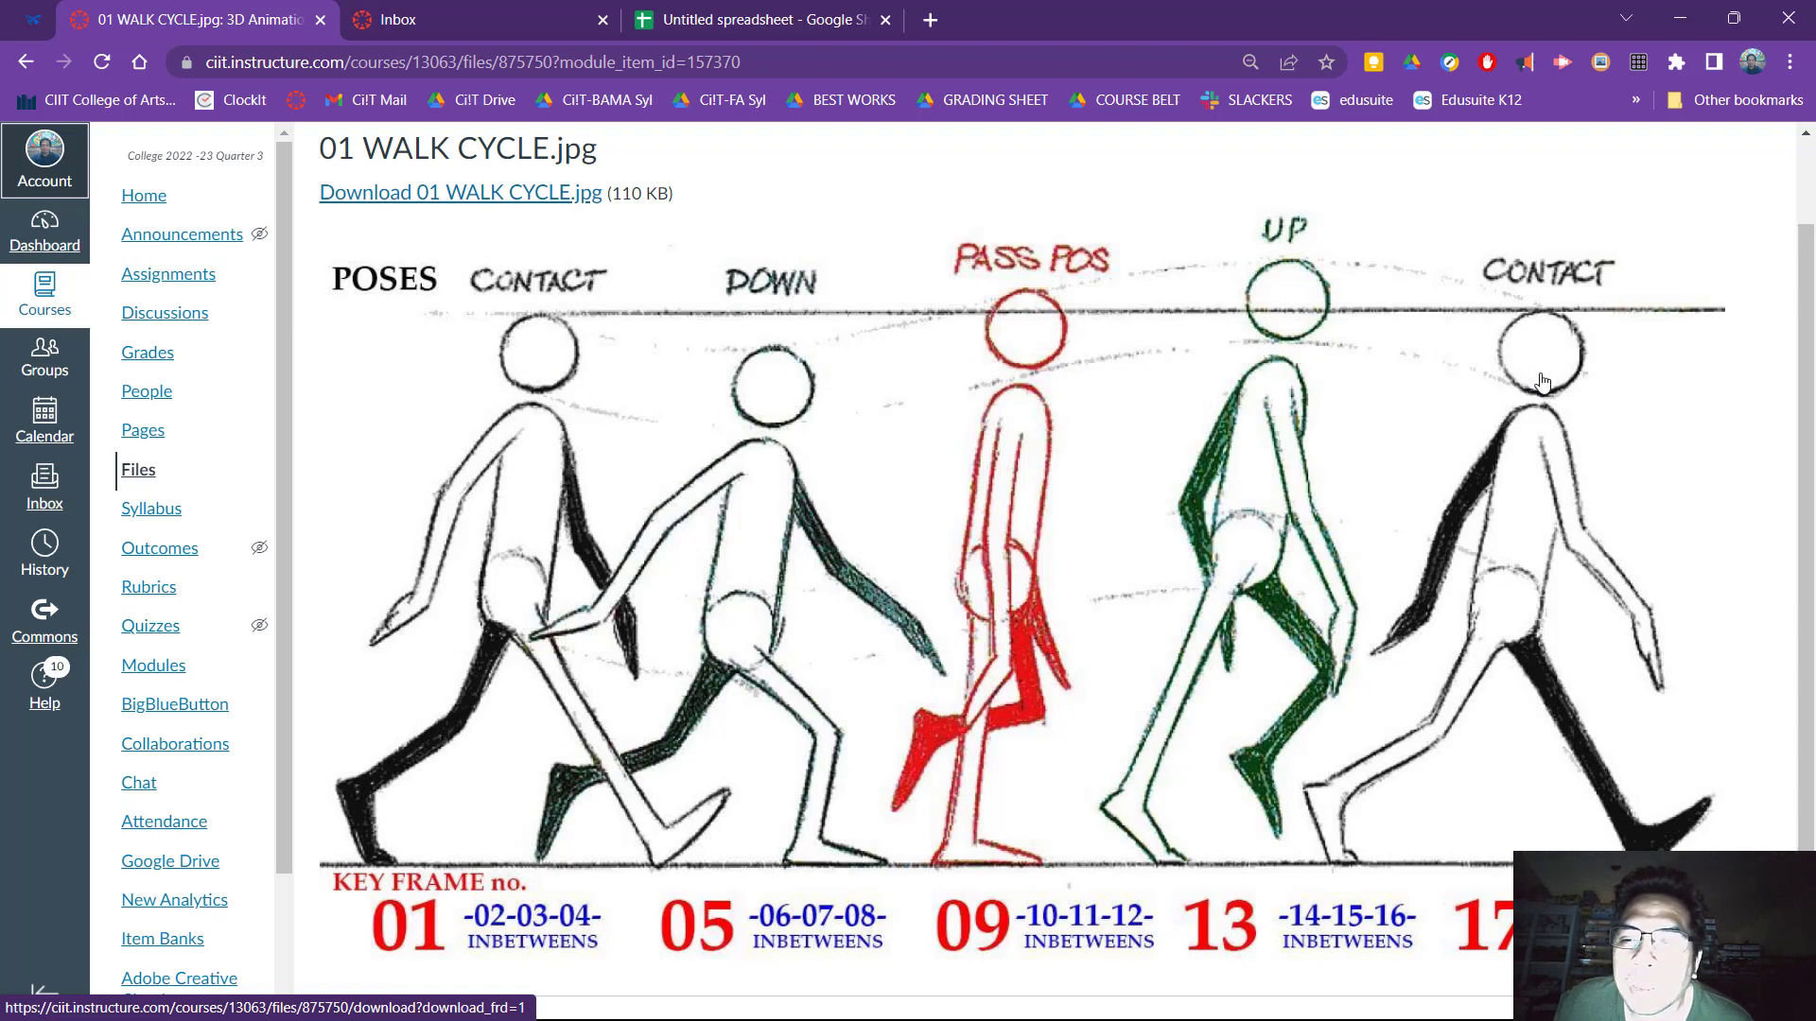
key("ctrl")
key("ctrl")
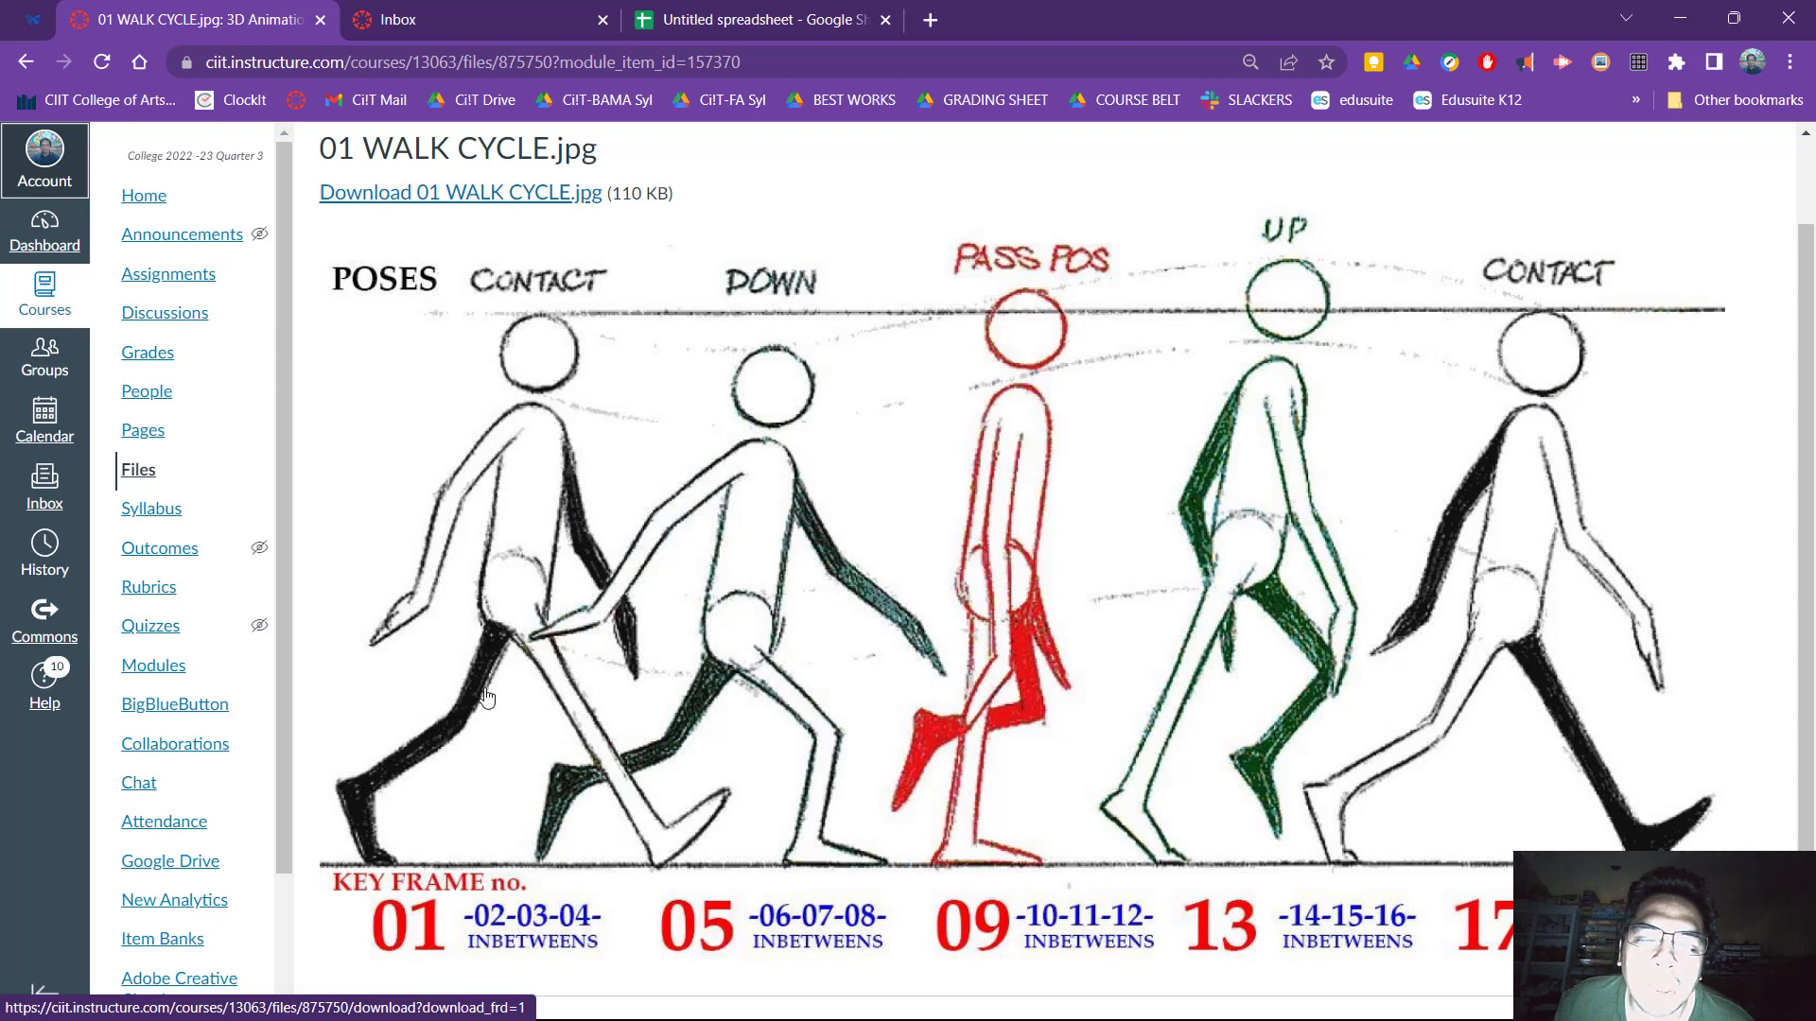
key("ctrl")
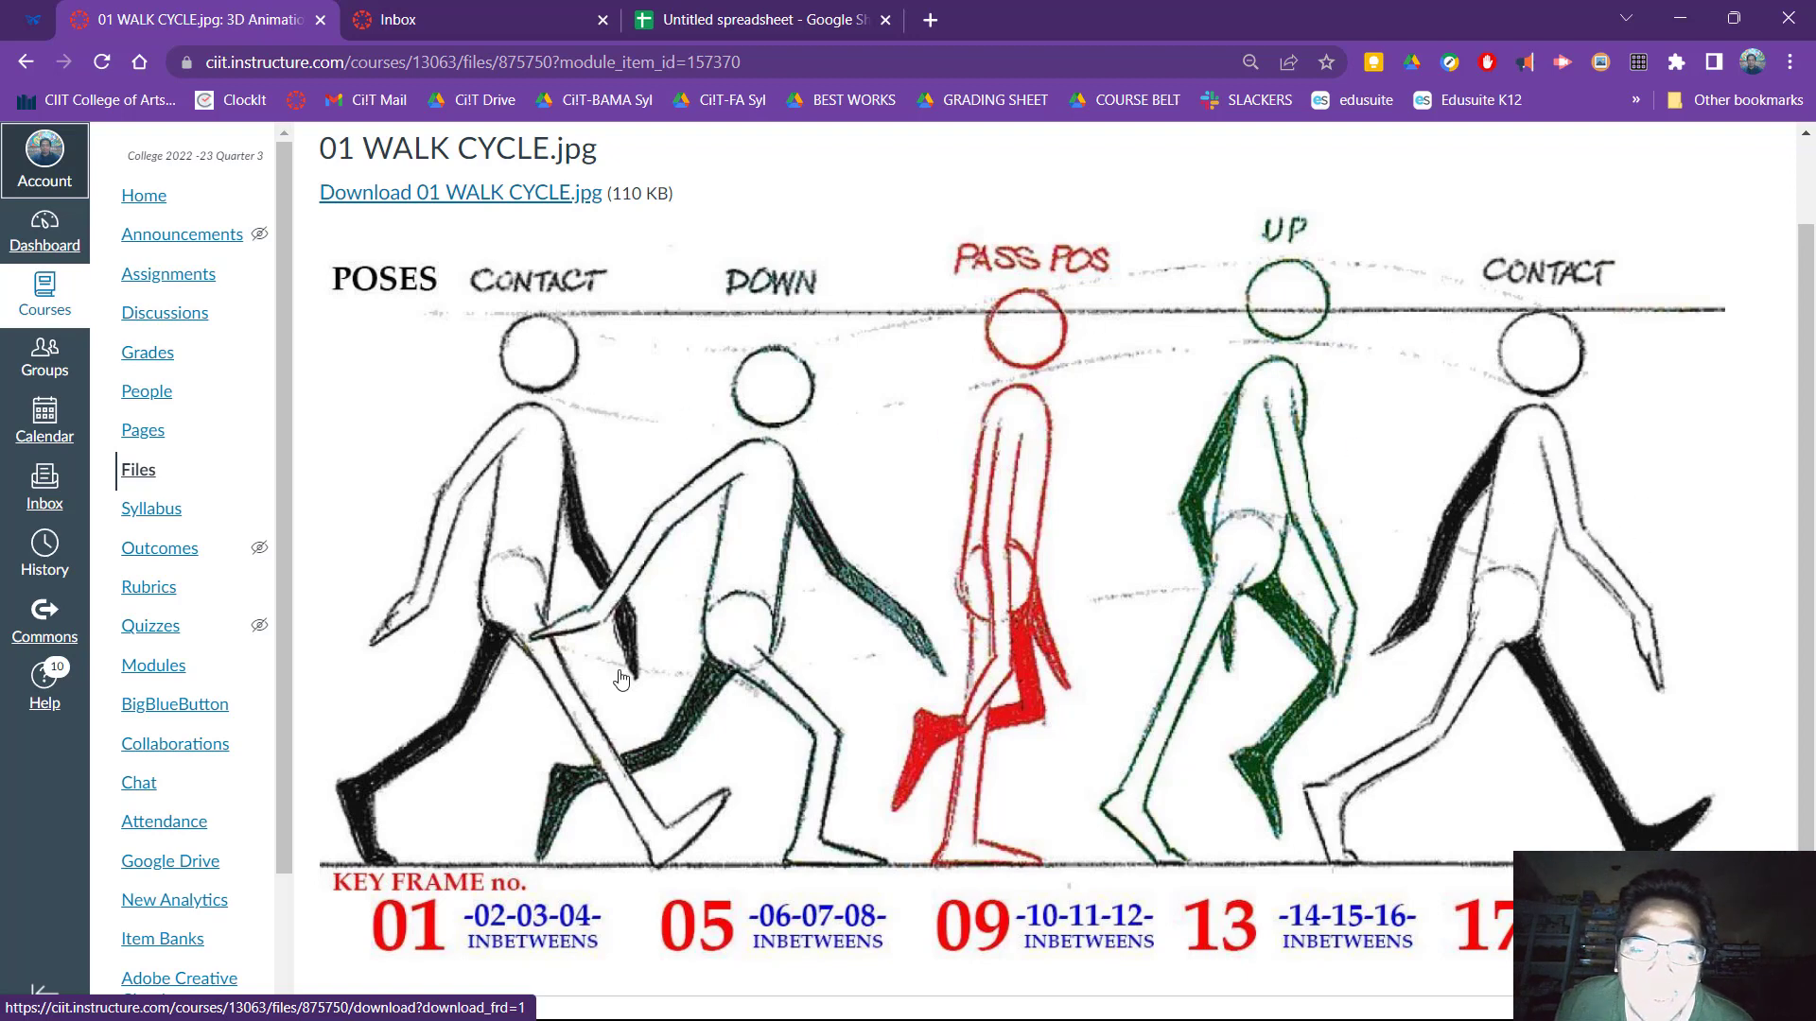
Examine which key frame numbers from 01 to 17 belong to the contact, down, pass and up poses.
key("ctrl")
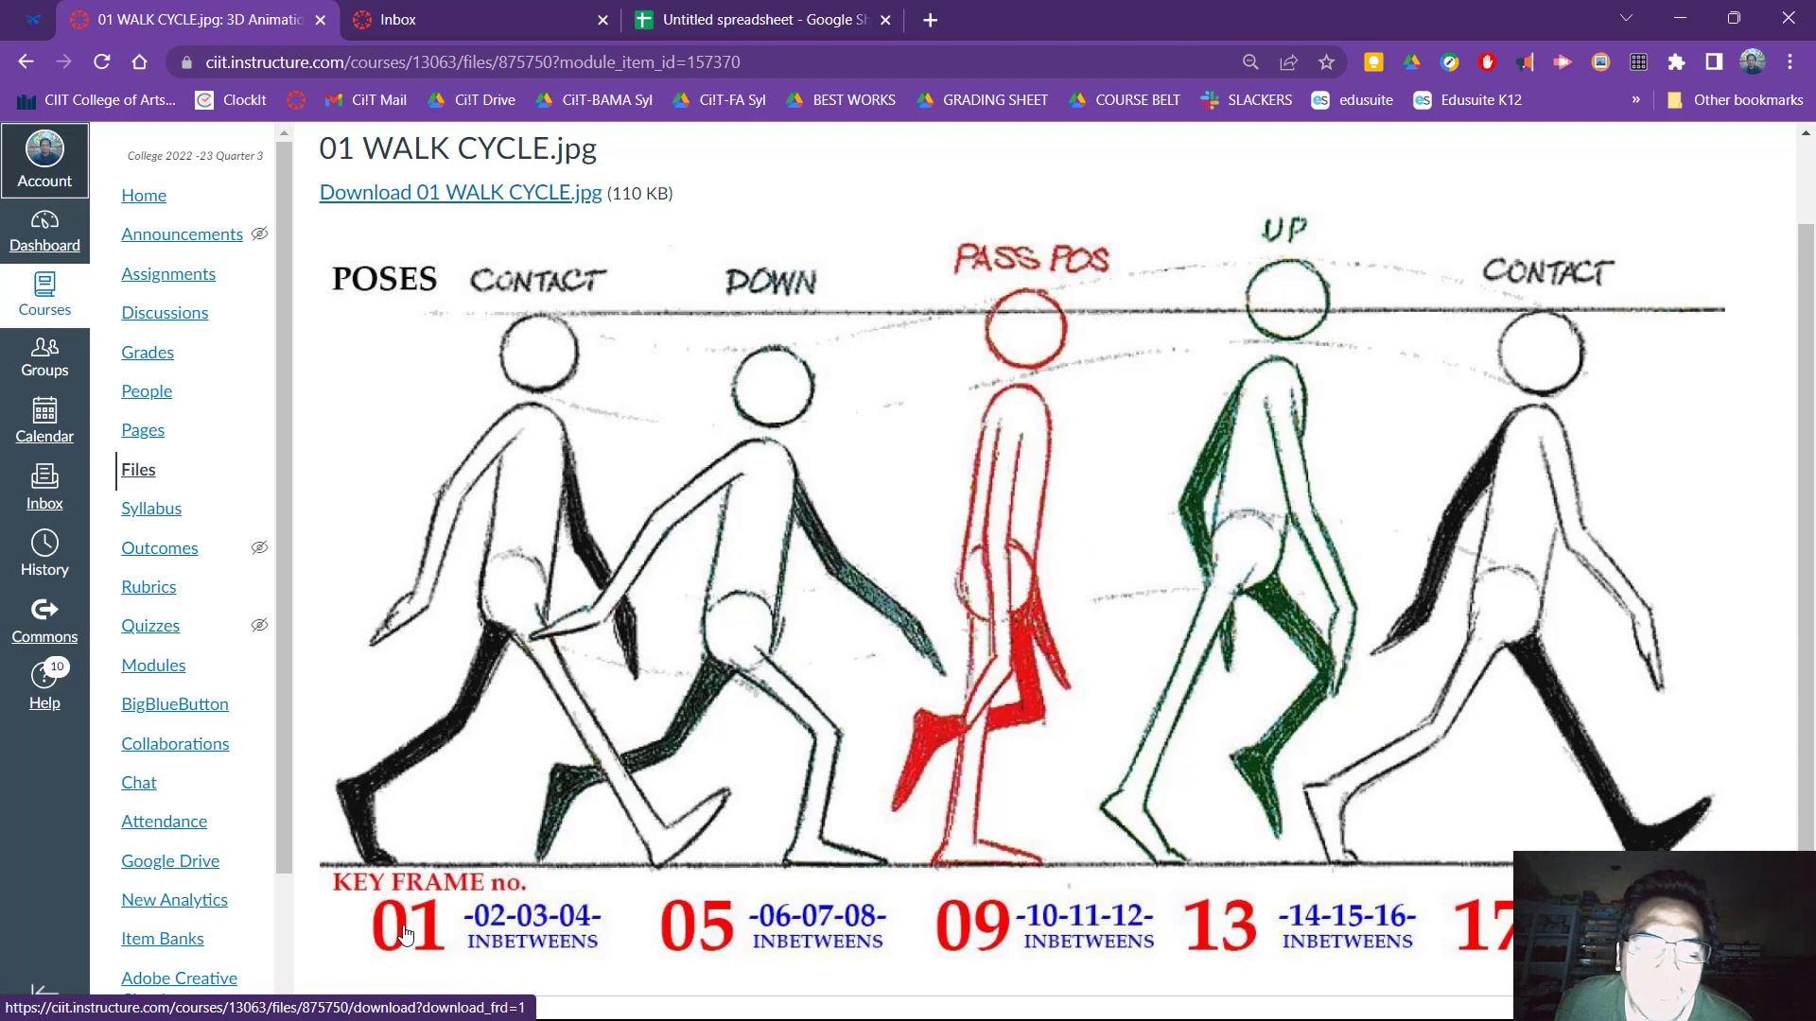
key("ctrl")
key("ctrl")
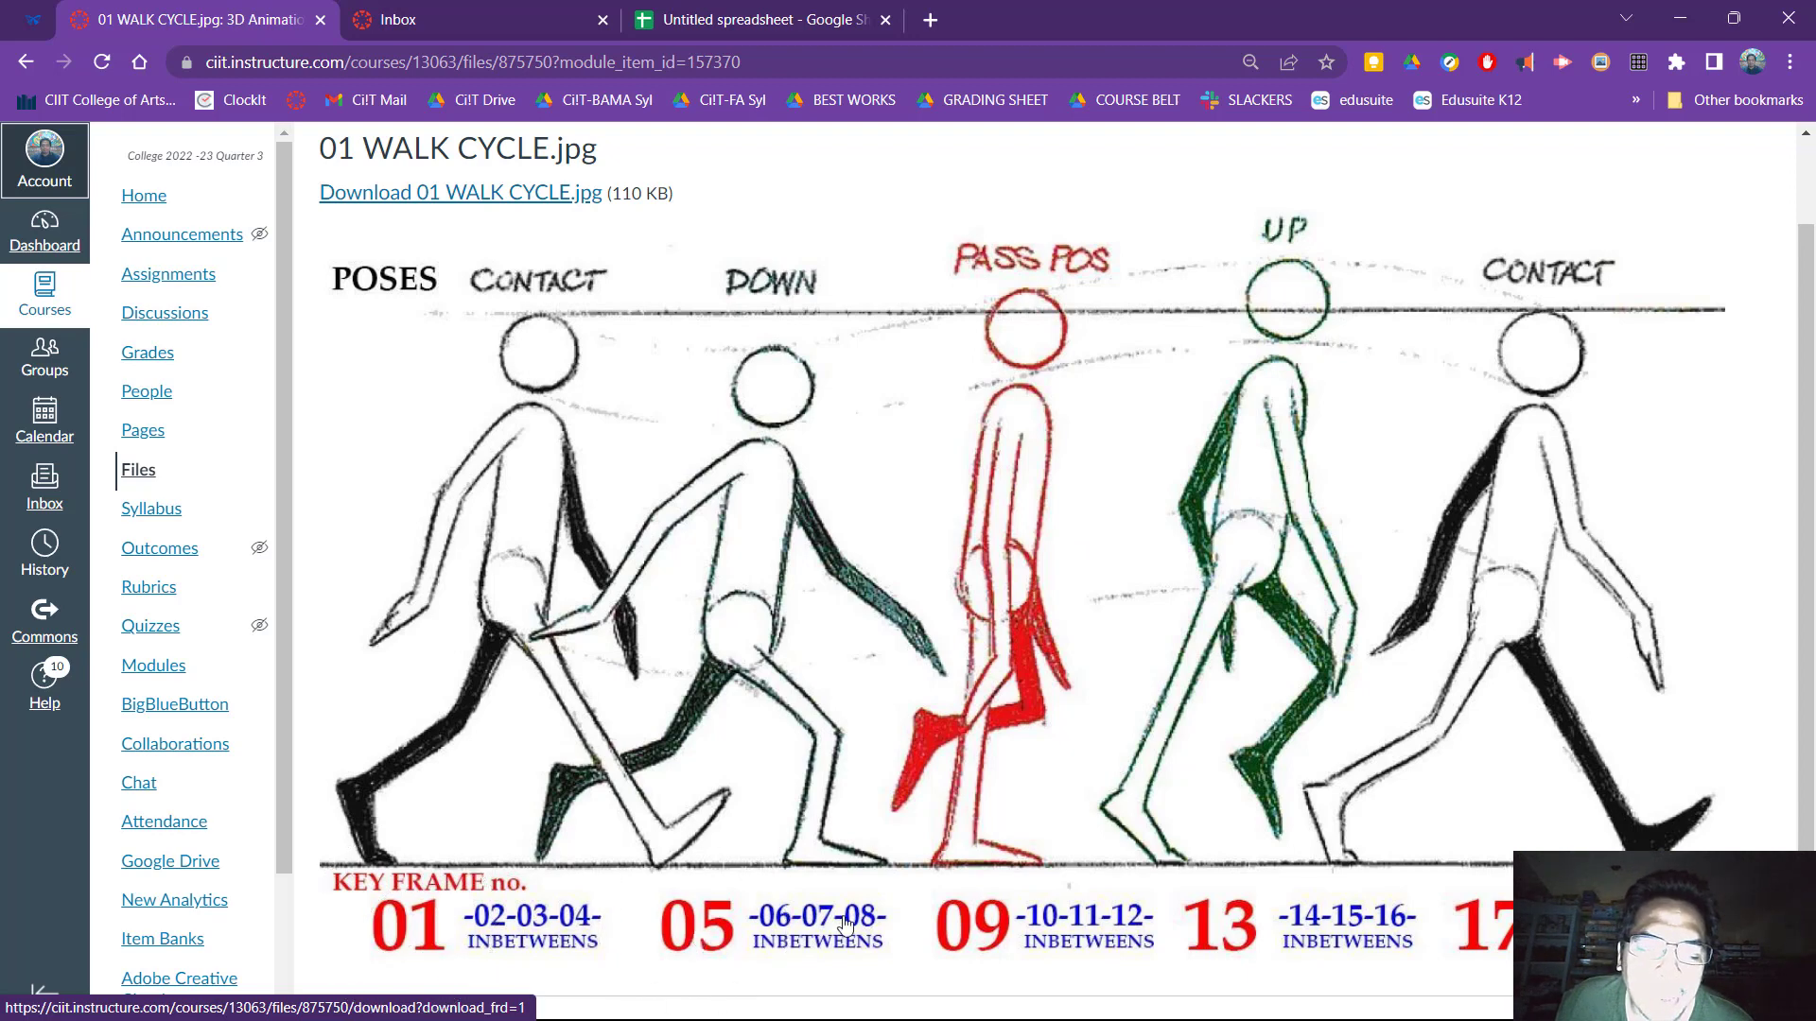
key("ctrl")
key("ctrl")
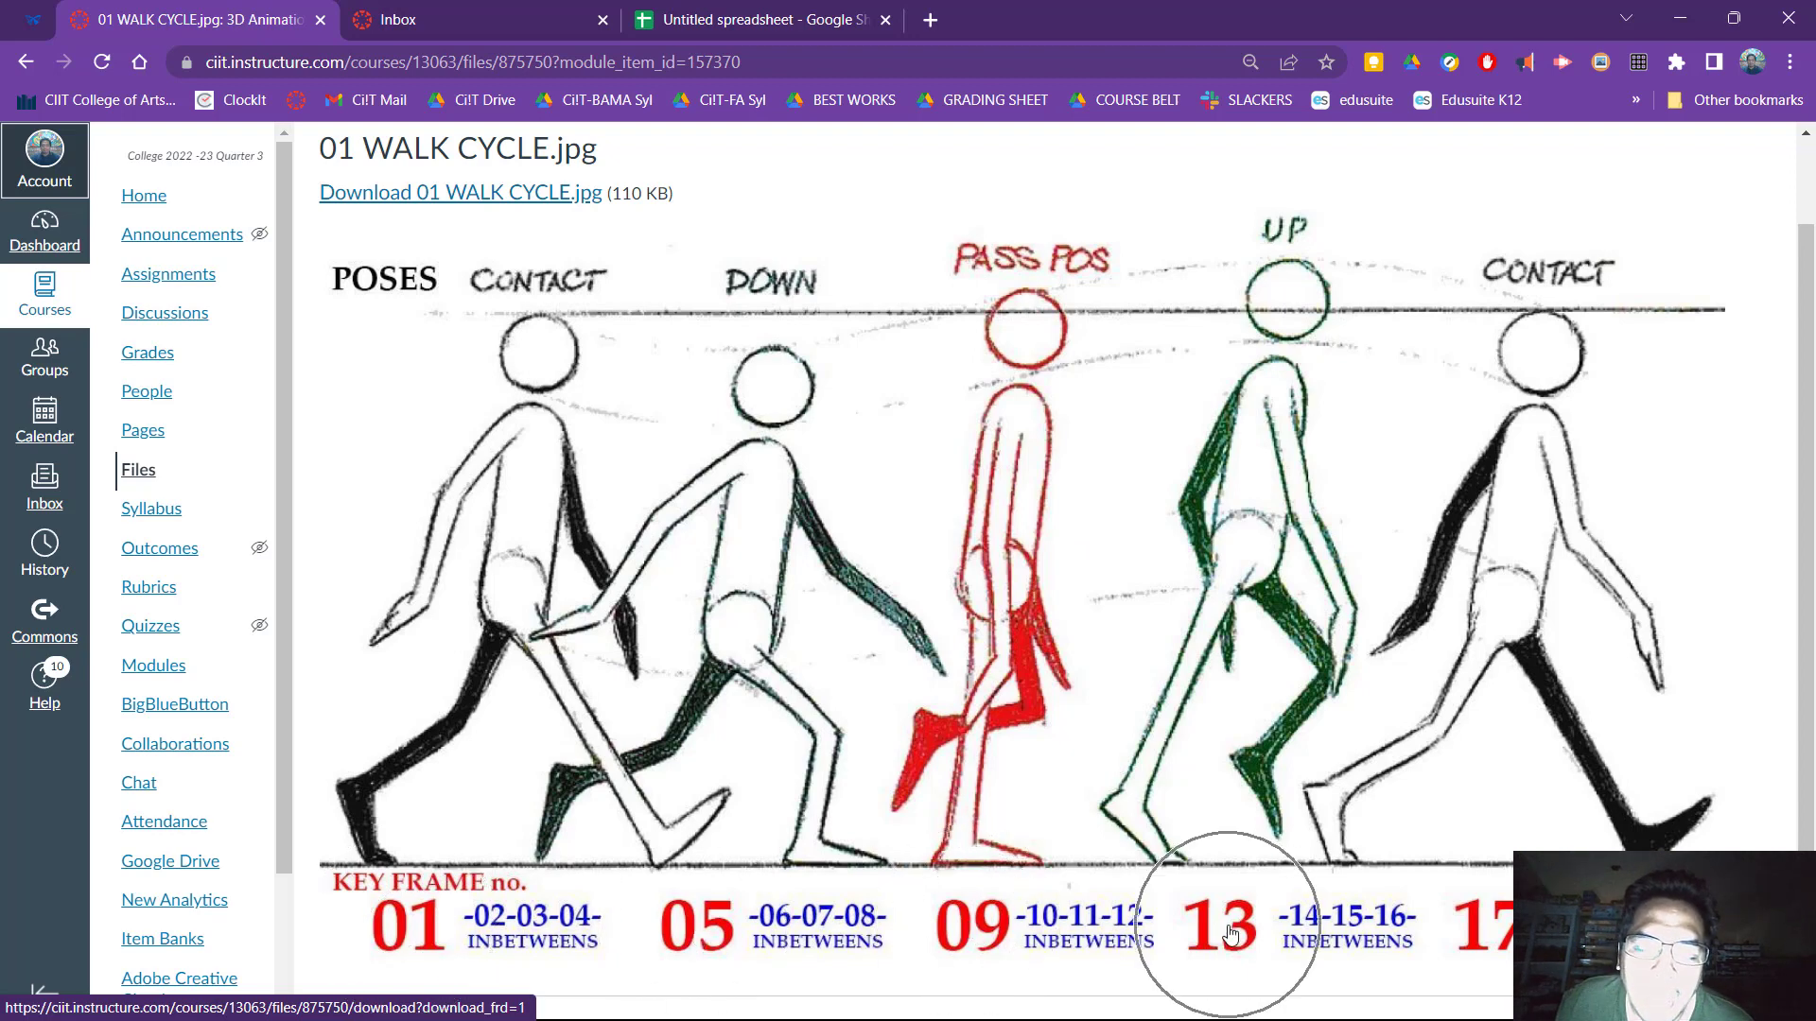
key("ctrl")
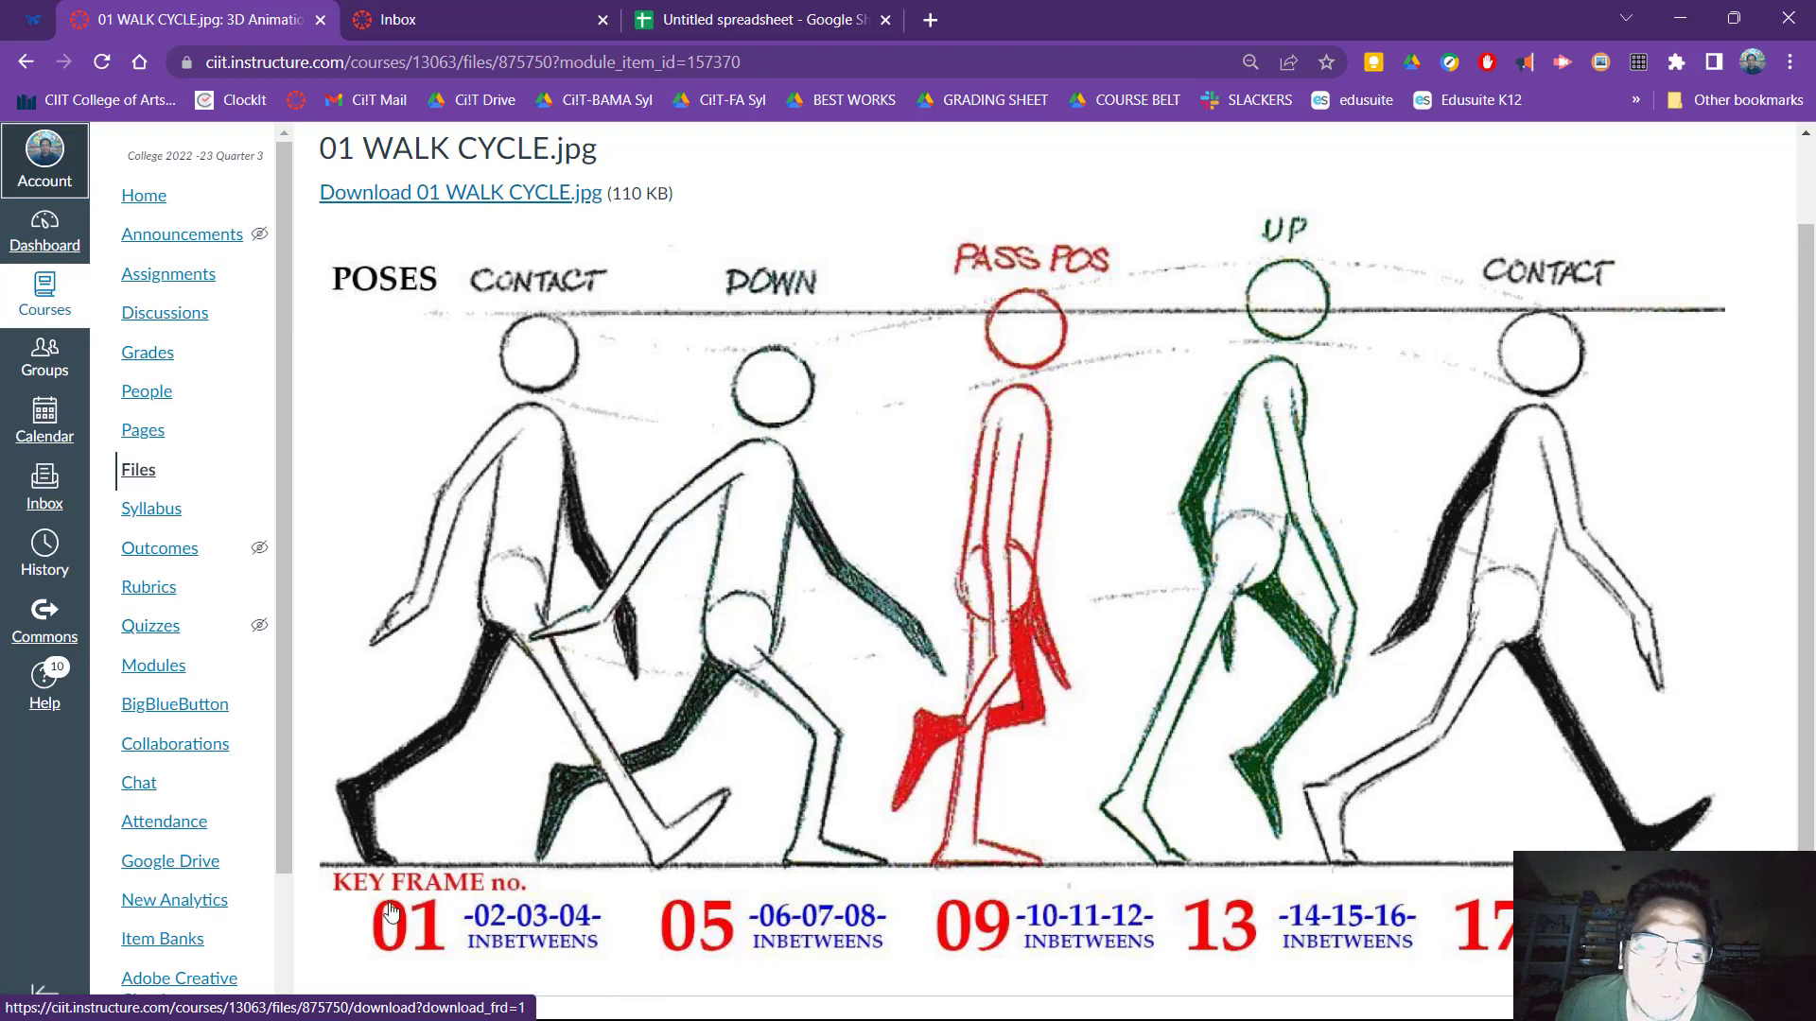
key("ctrl")
key("ctrl")
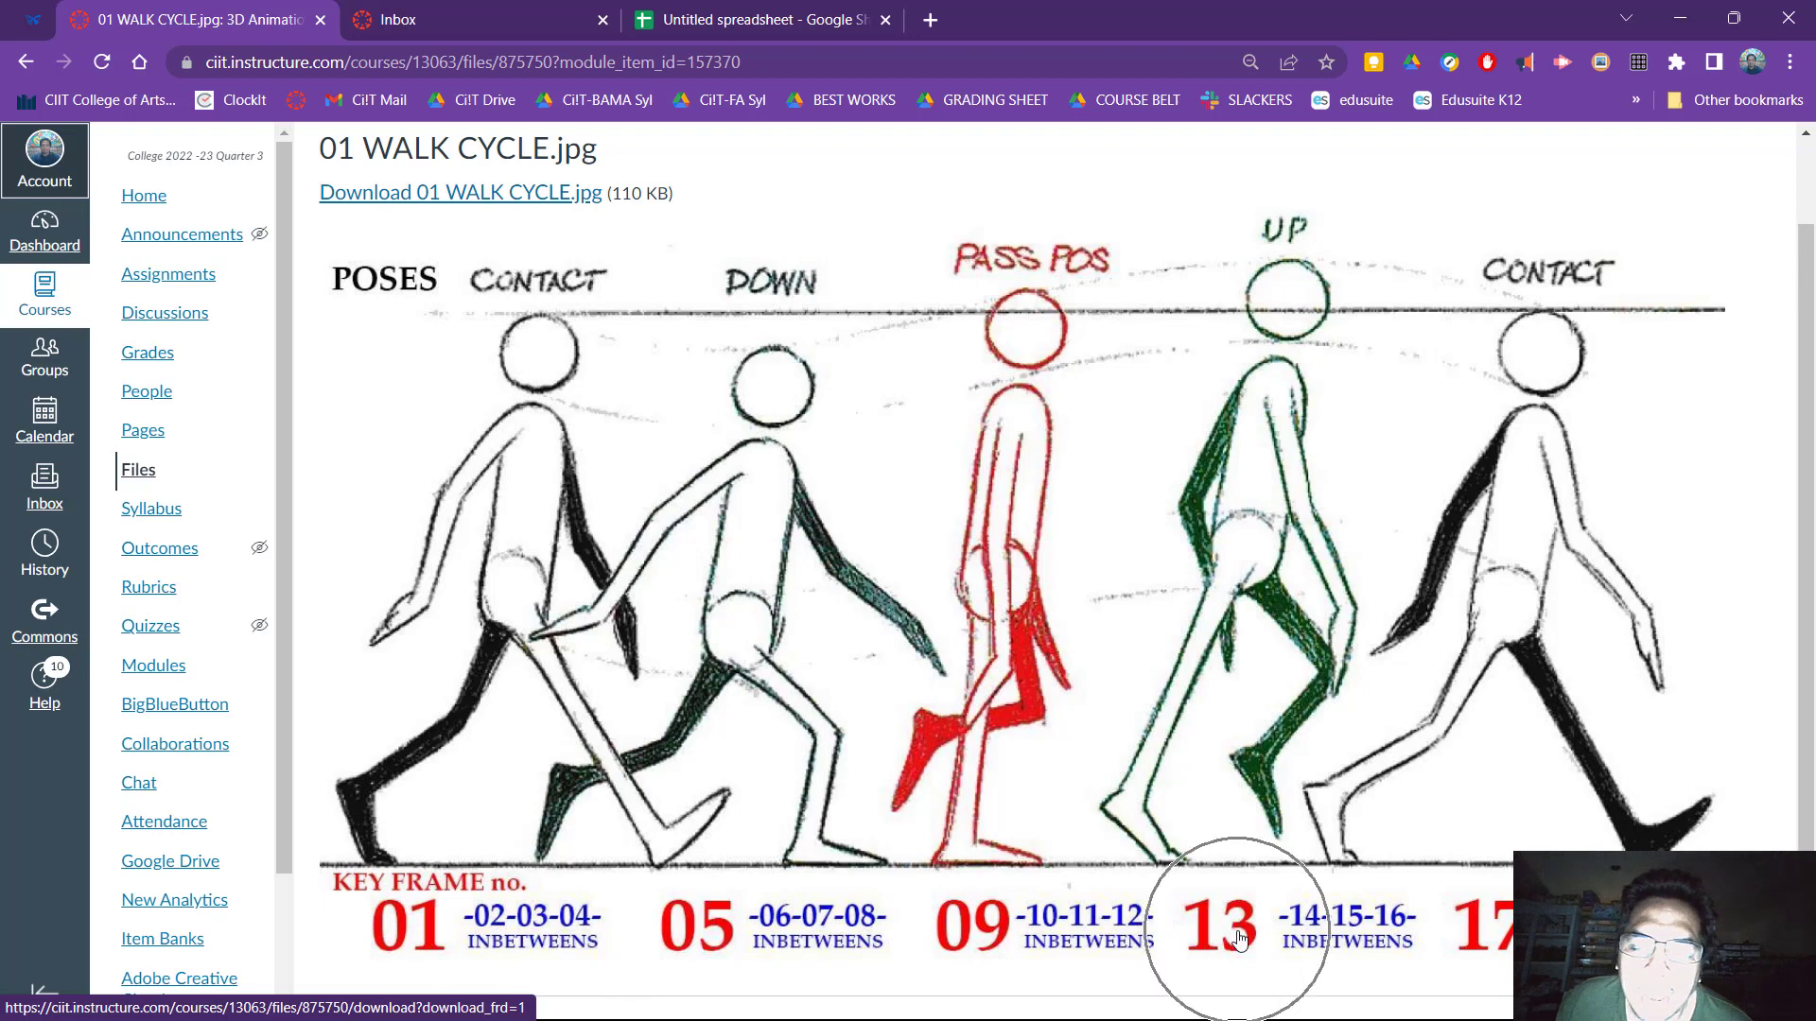
key("ctrl")
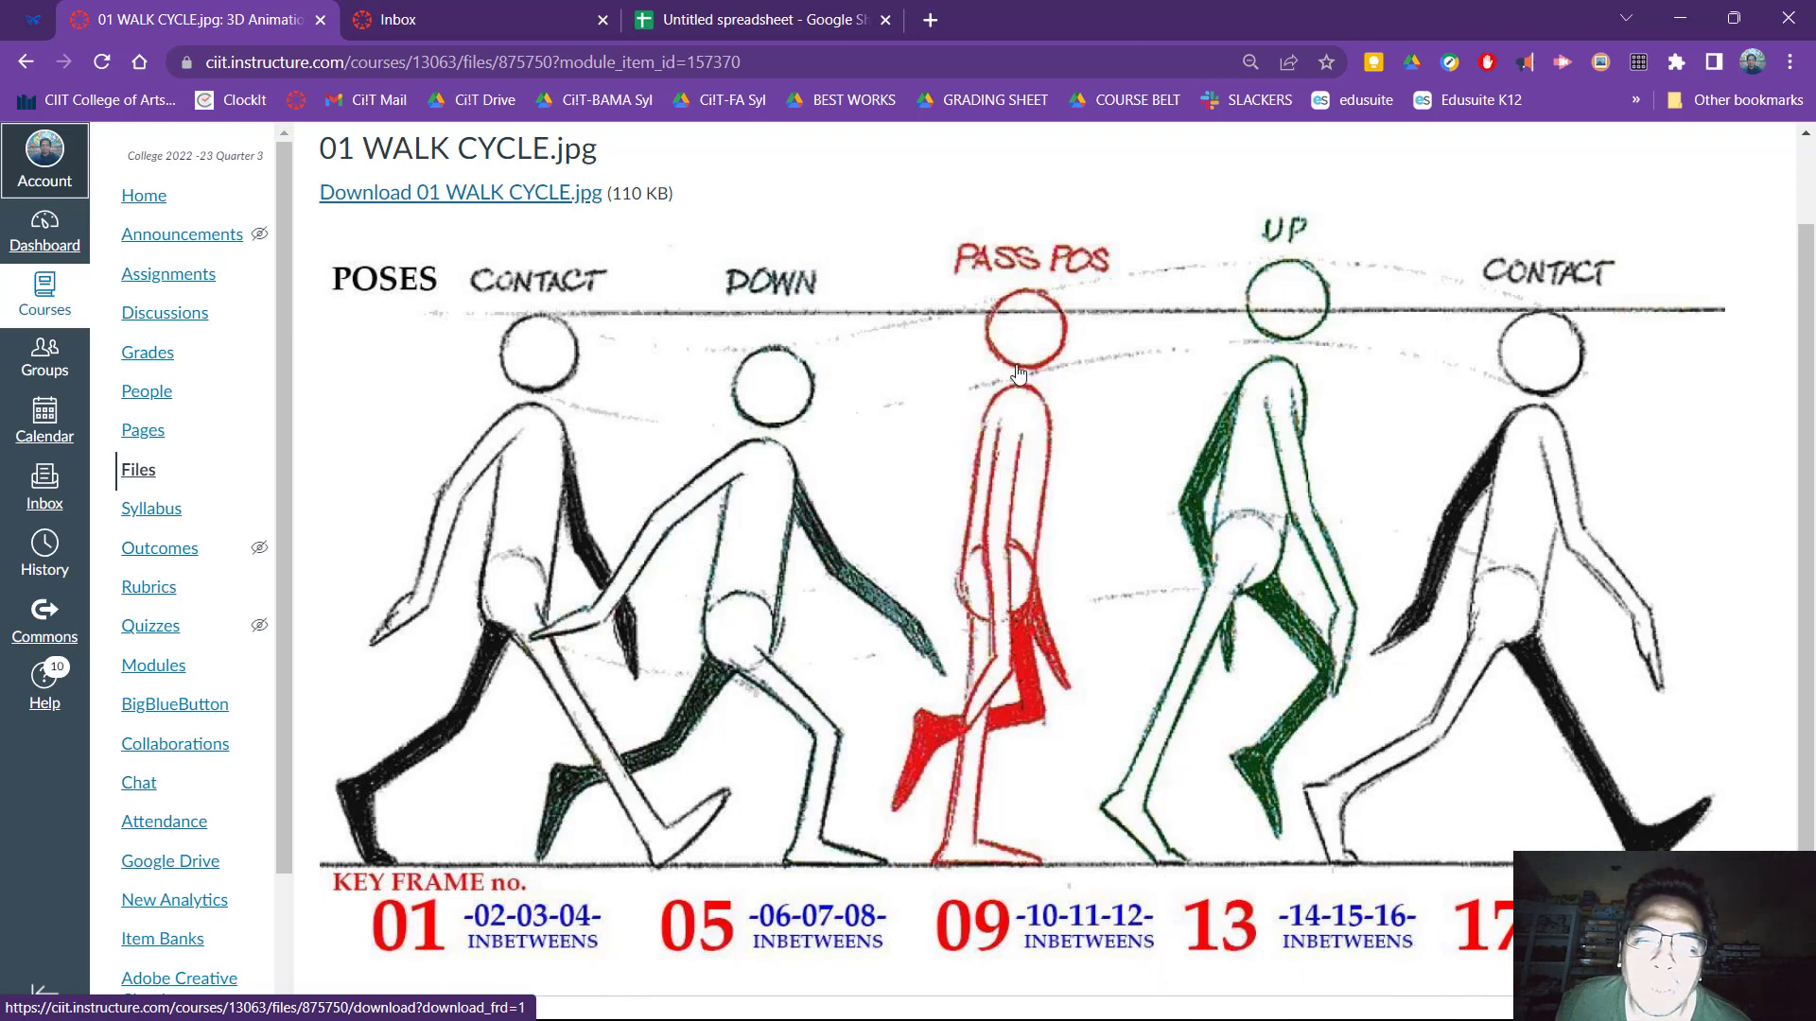
key("ctrl")
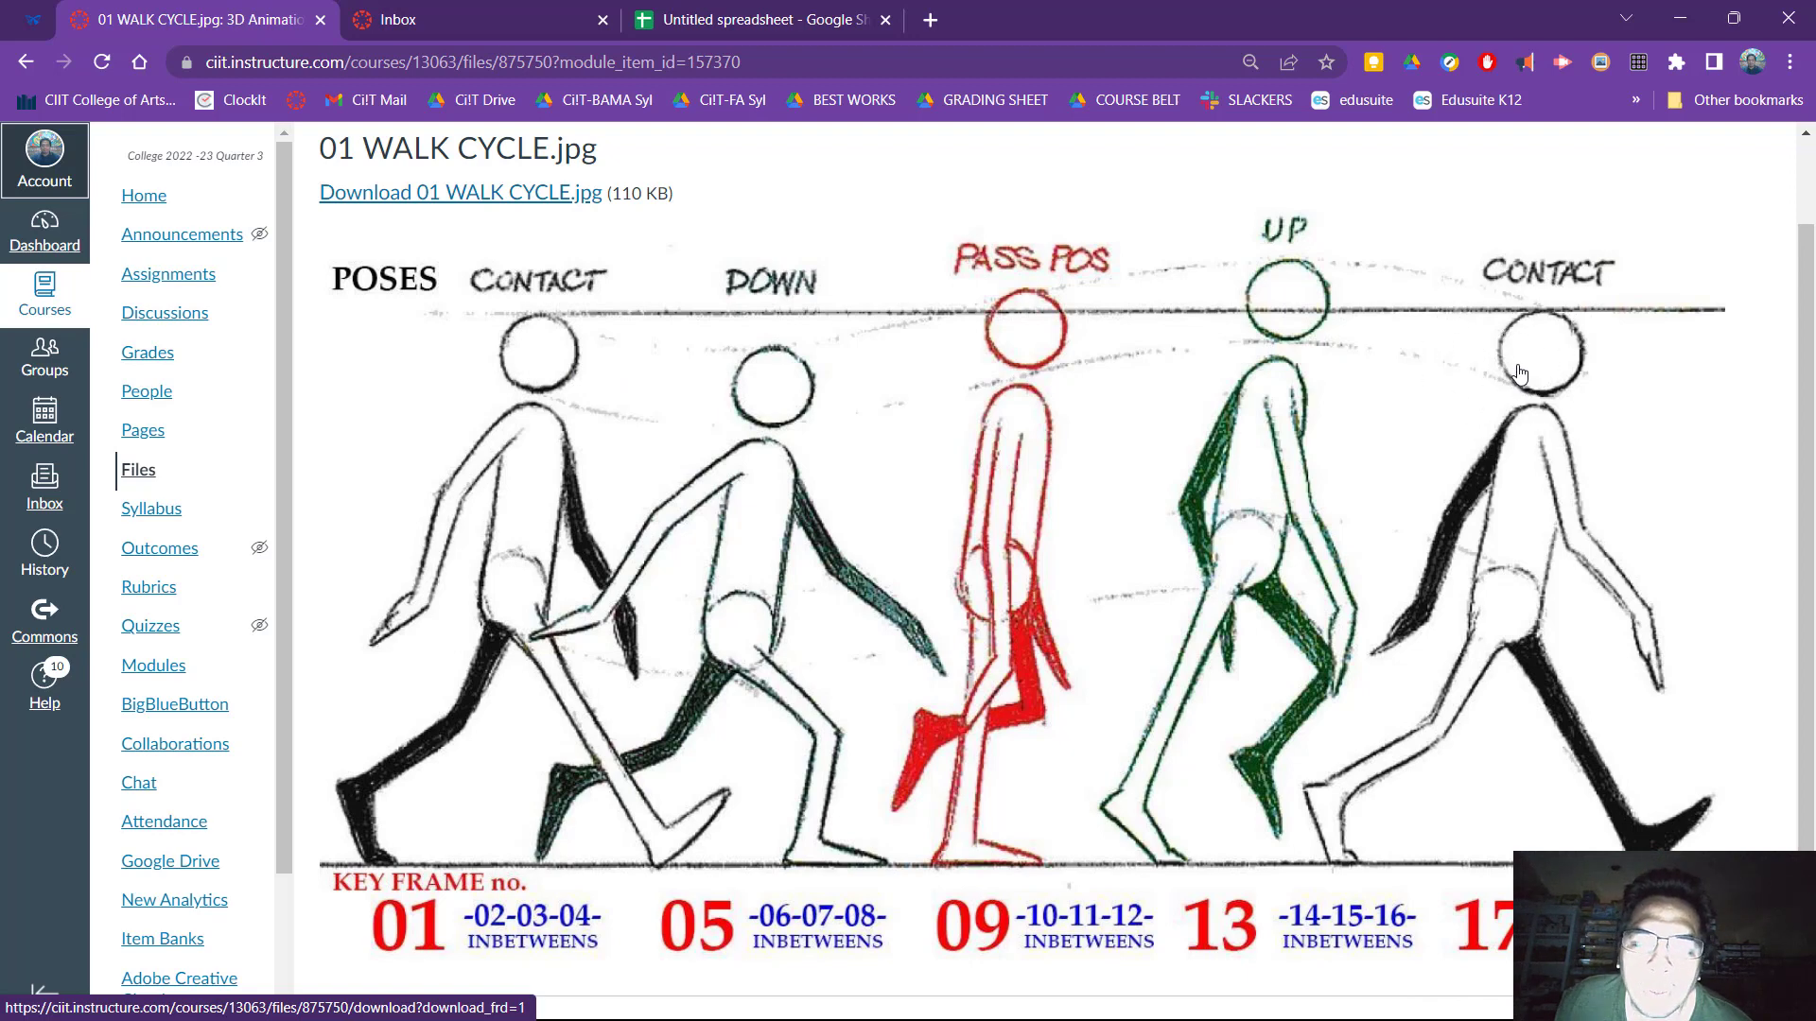
Examine the inbetween frames 02, 03 and 04 listed between key frames 01 and 05 of the chart.
key("ctrl")
key("ctrl")
key("ctrl")
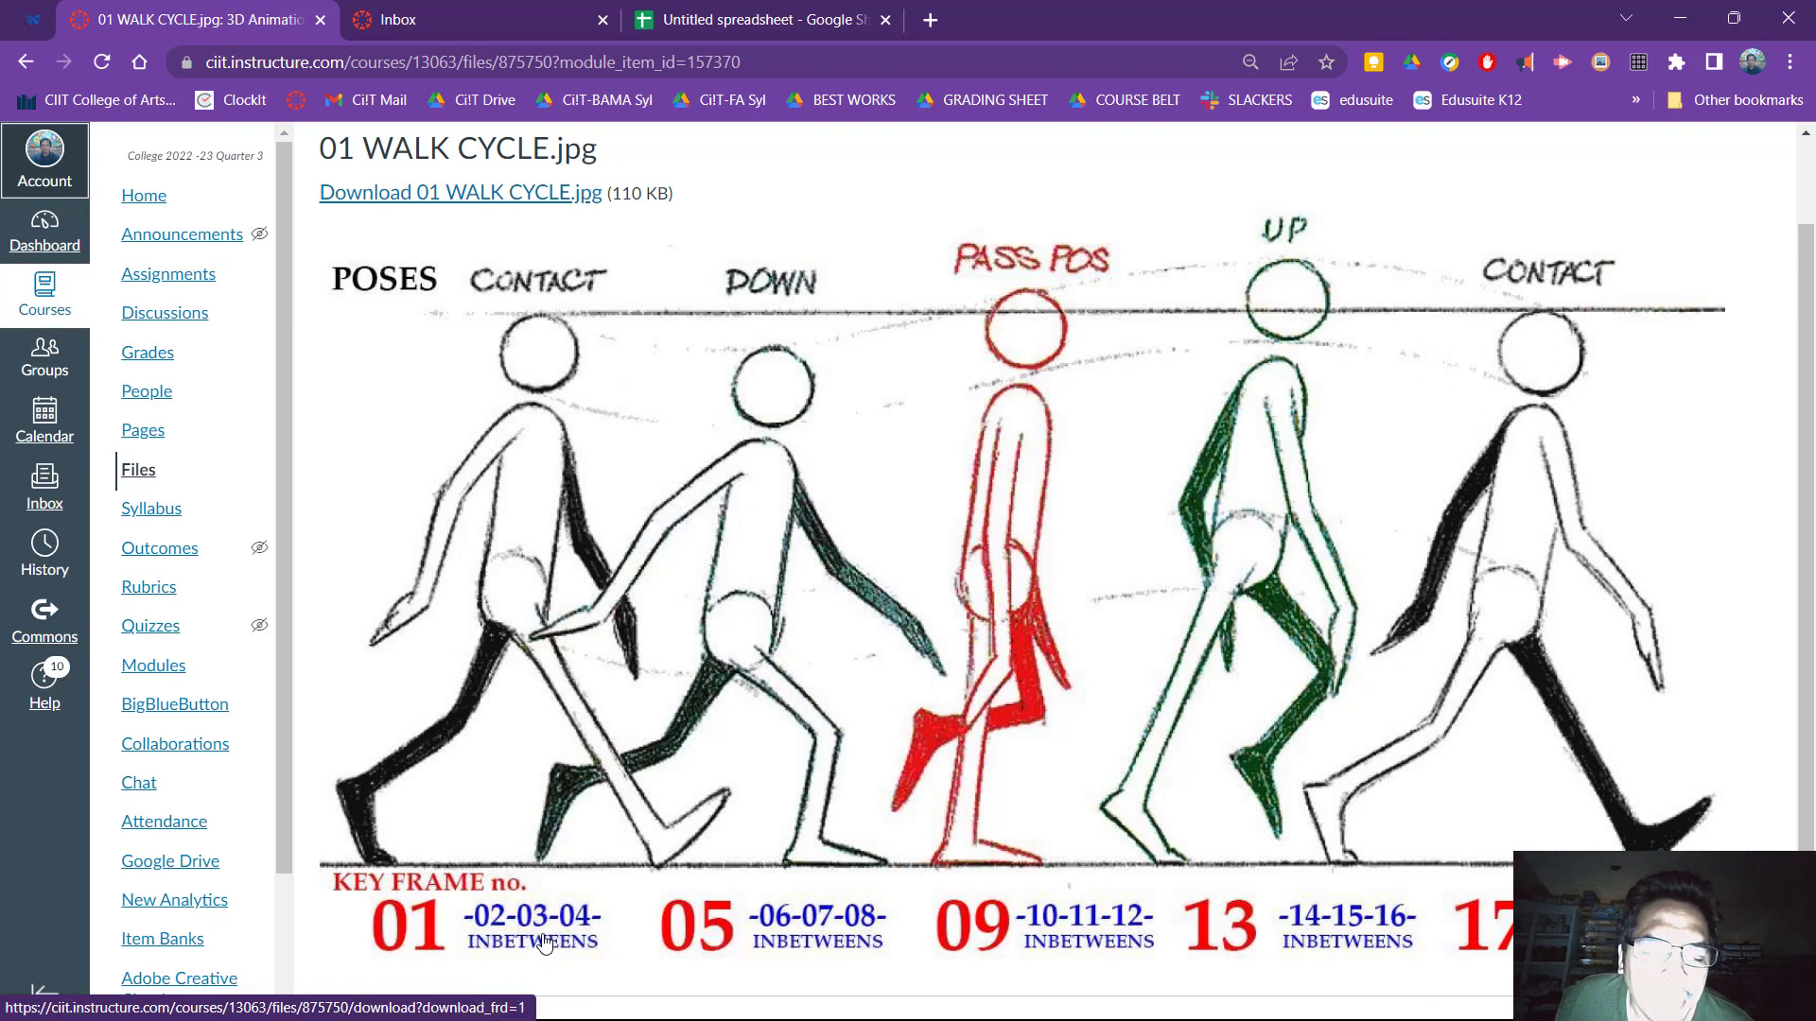
key("ctrl")
key("ctrl")
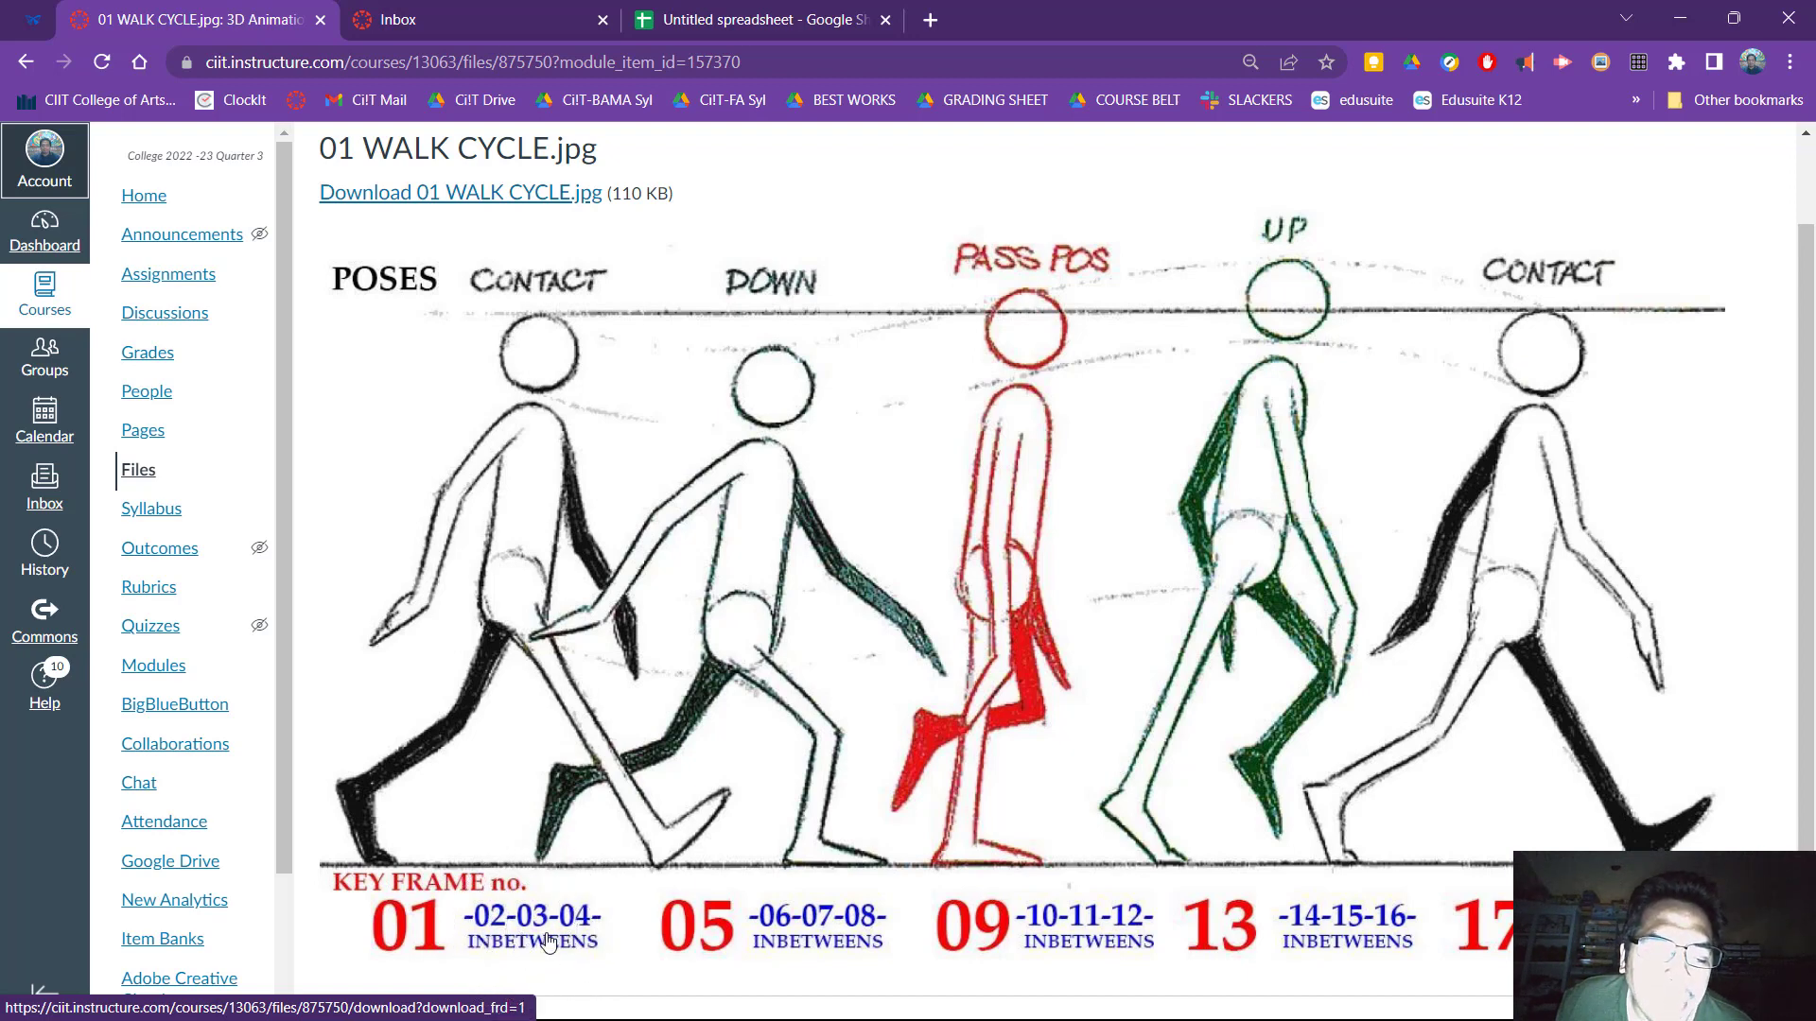
key("ctrl")
key("ctrl")
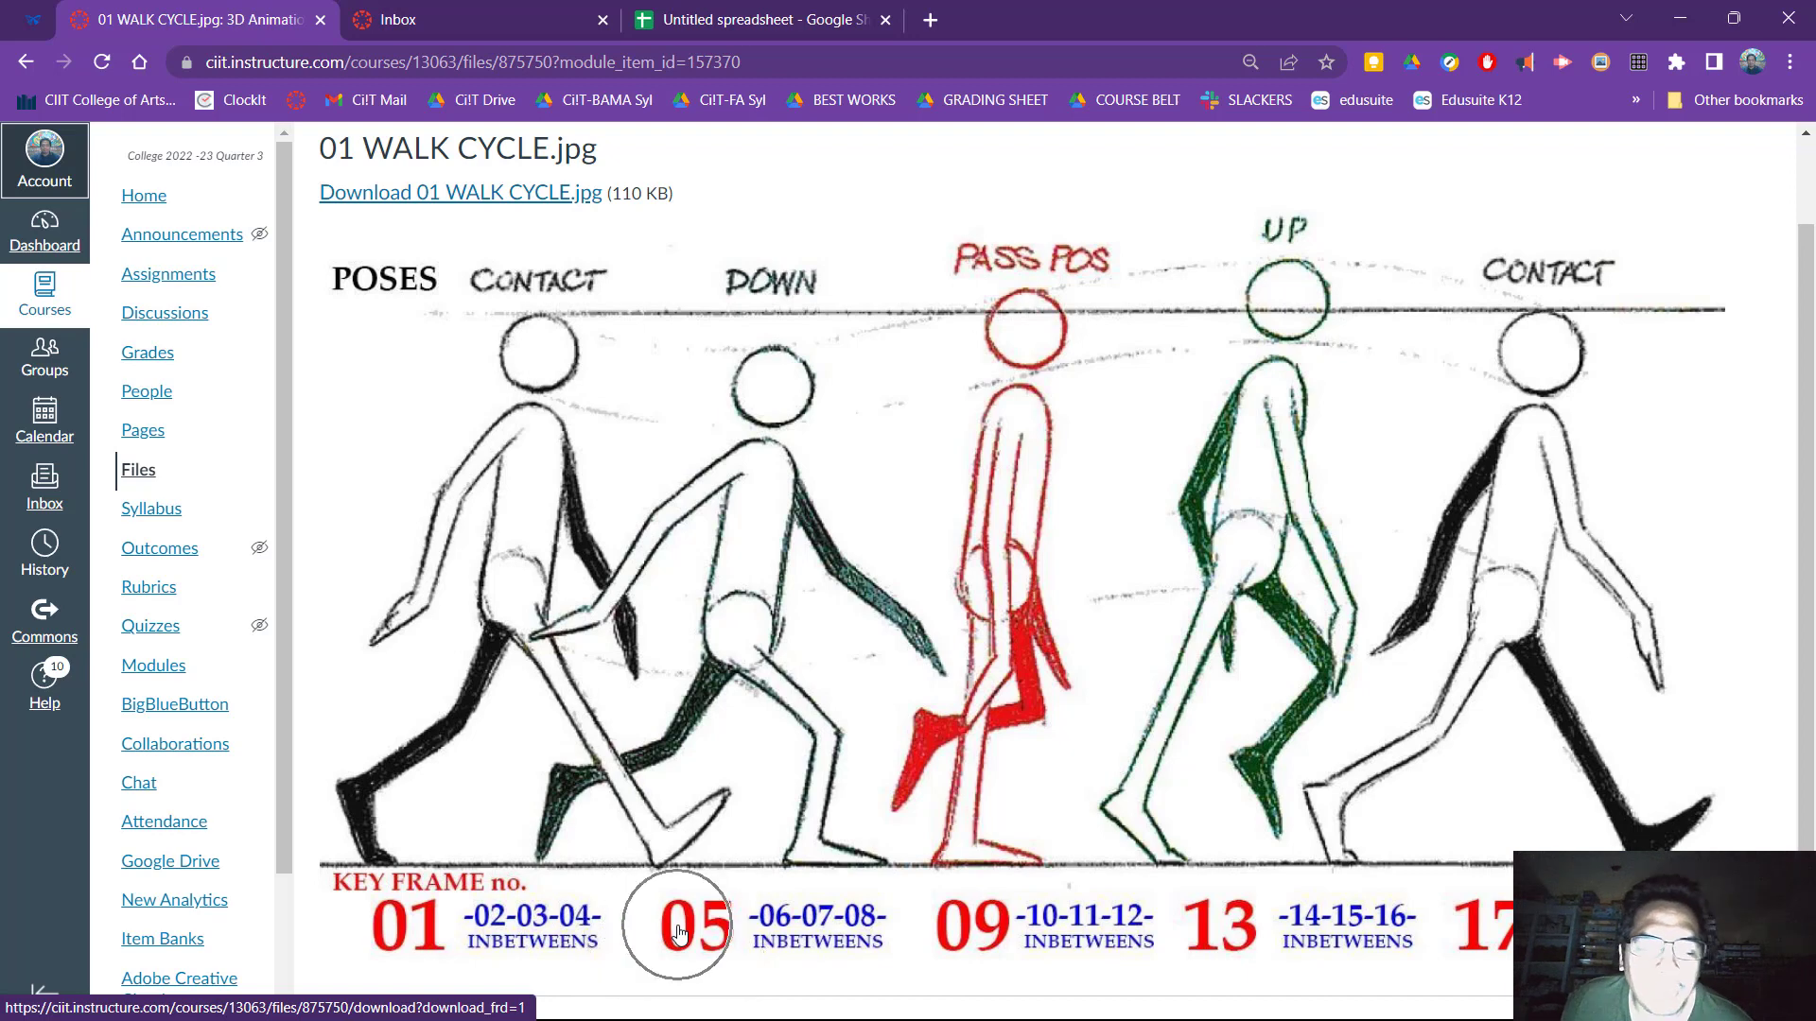
key("ctrl")
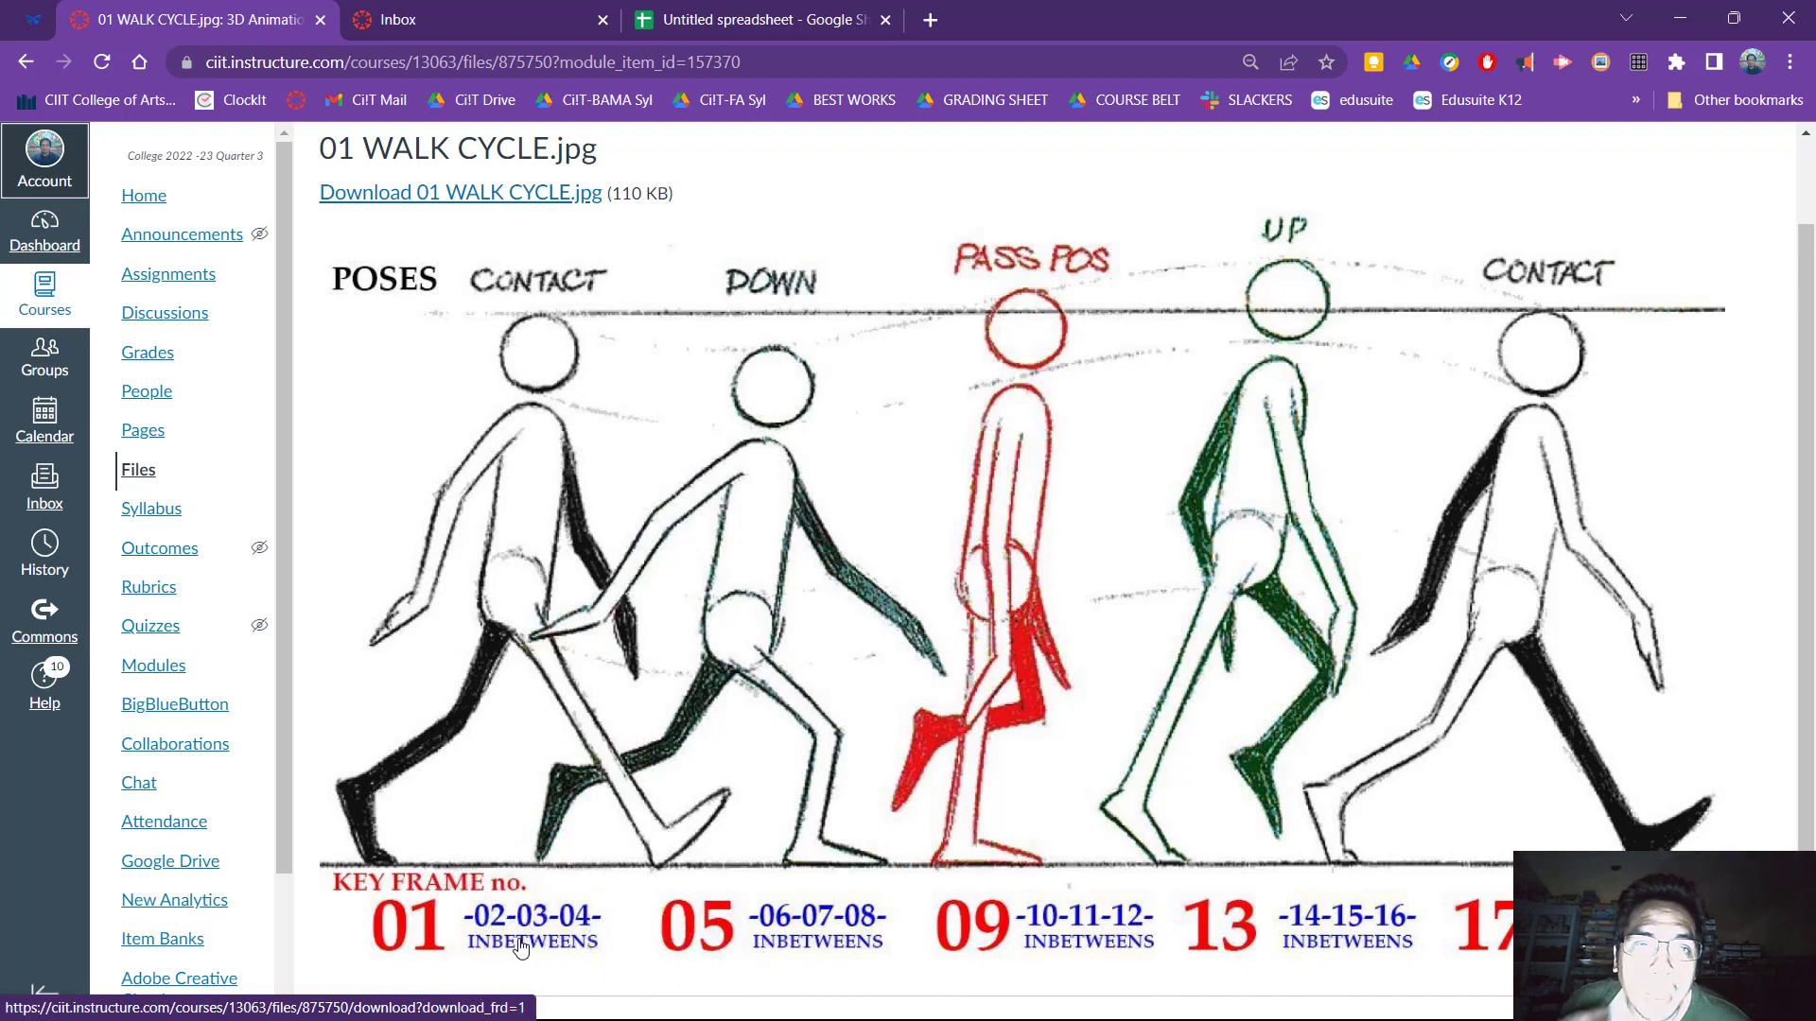
key("ctrl")
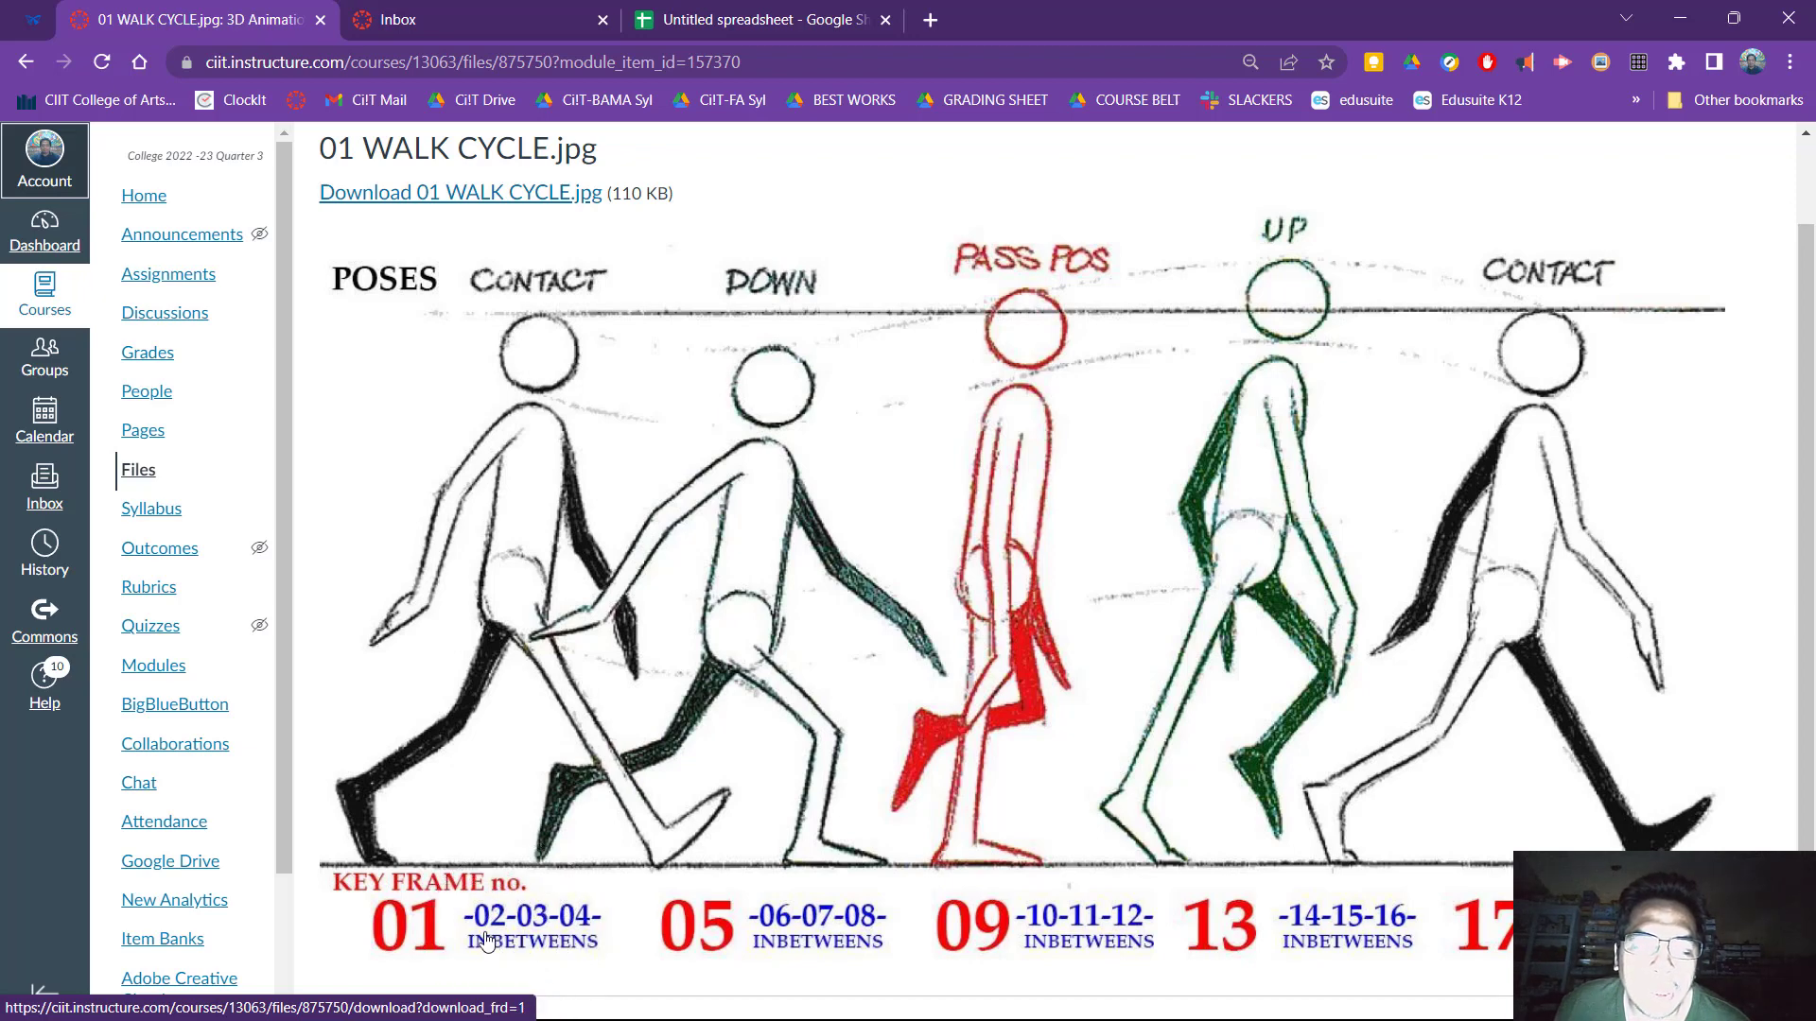
Examine how inbetweens 02-03-04 fill the gap between key frames 01 and 05 in the walk cycle chart.
key("ctrl")
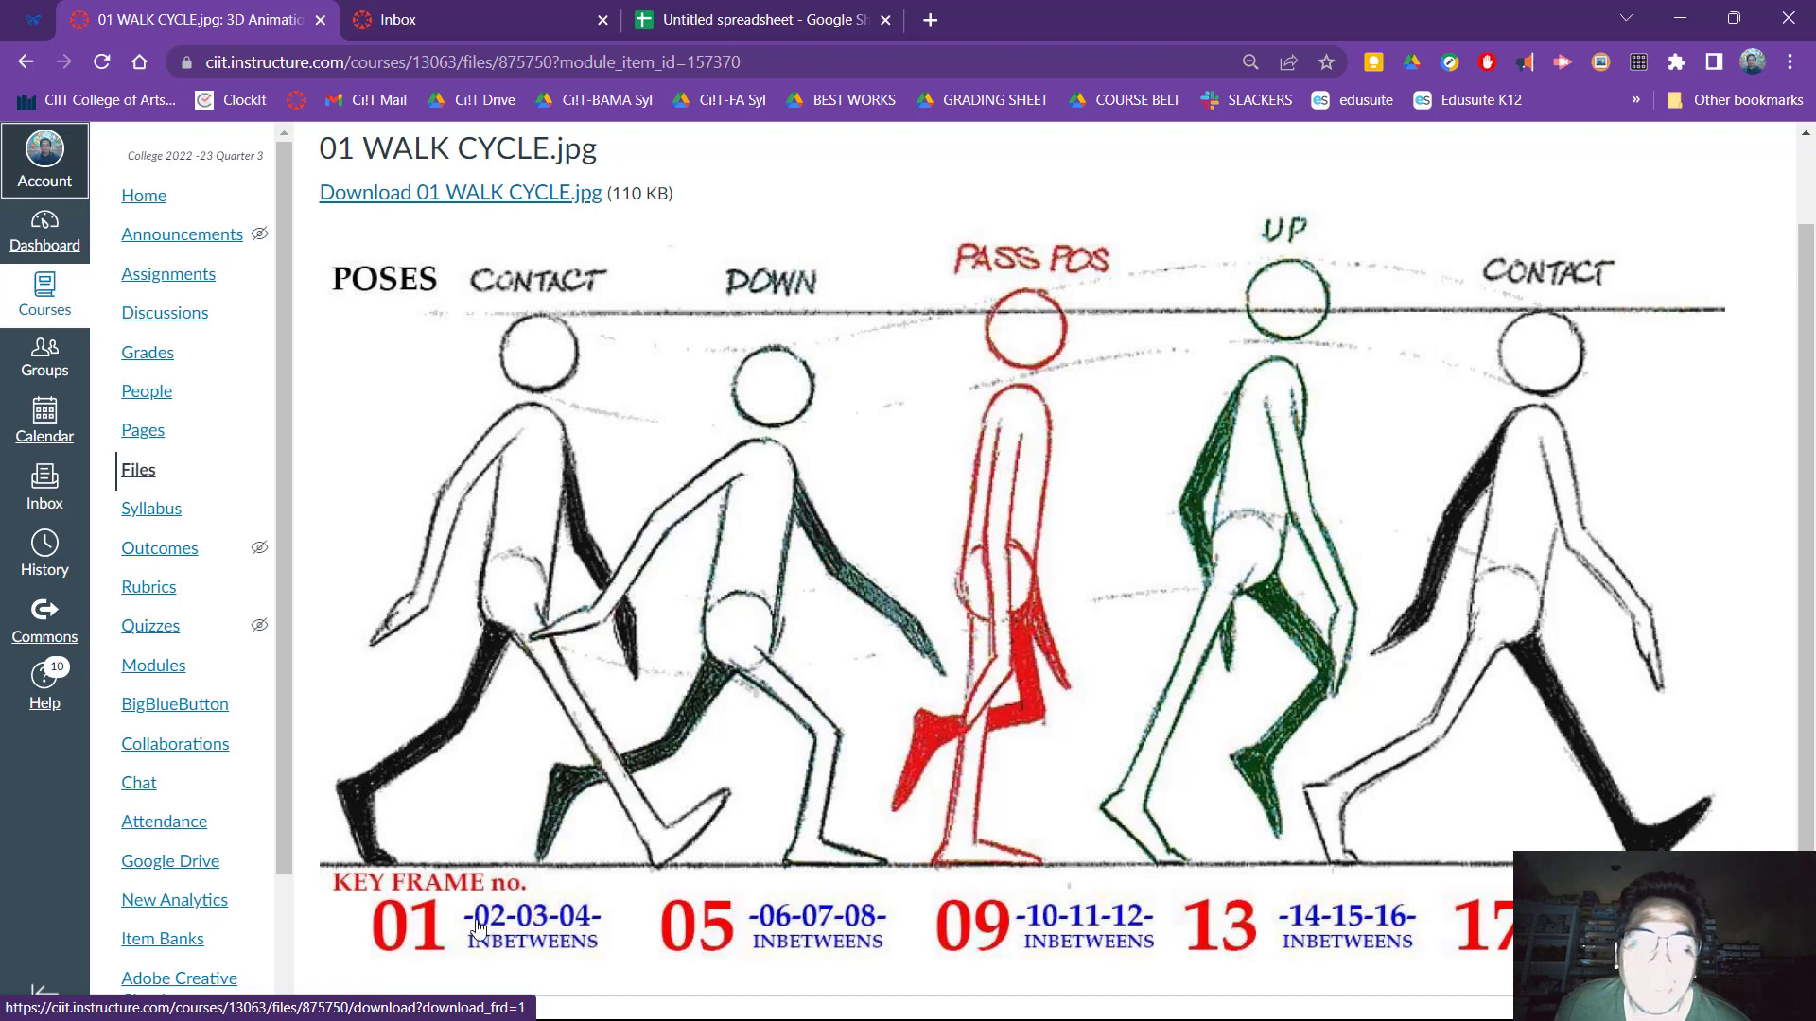
key("ctrl")
key("ctrl")
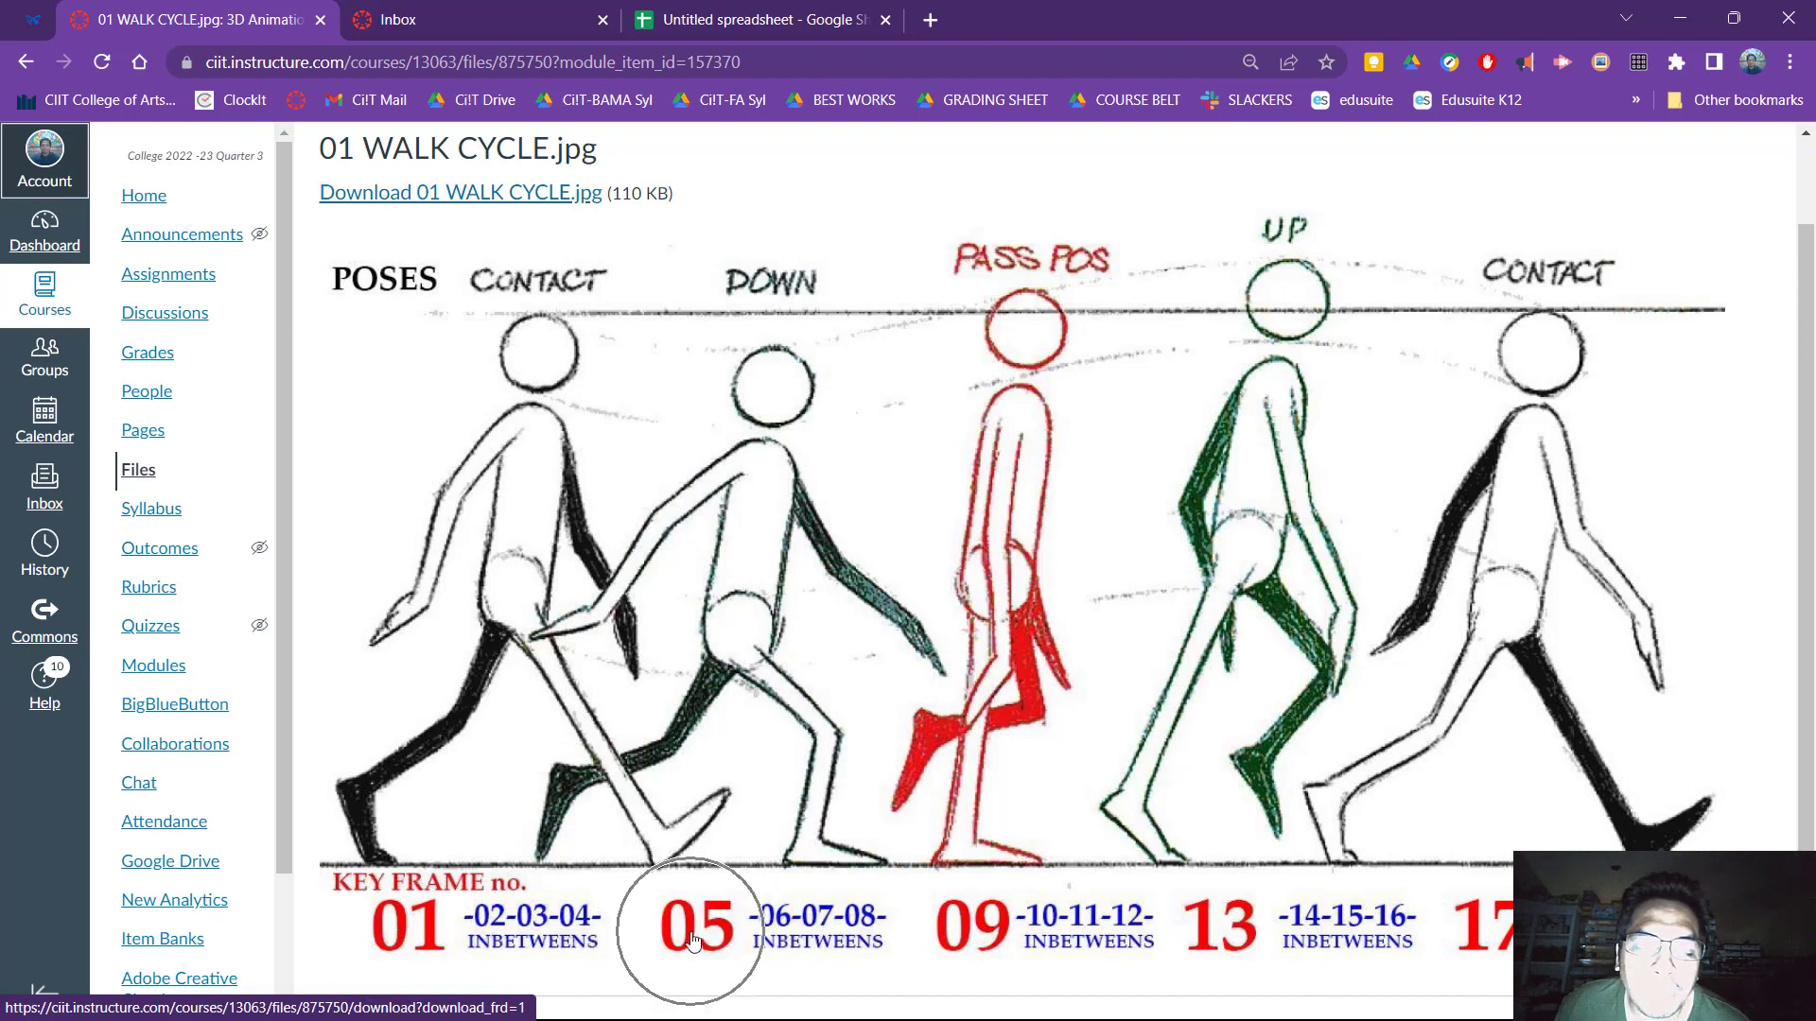
key("ctrl")
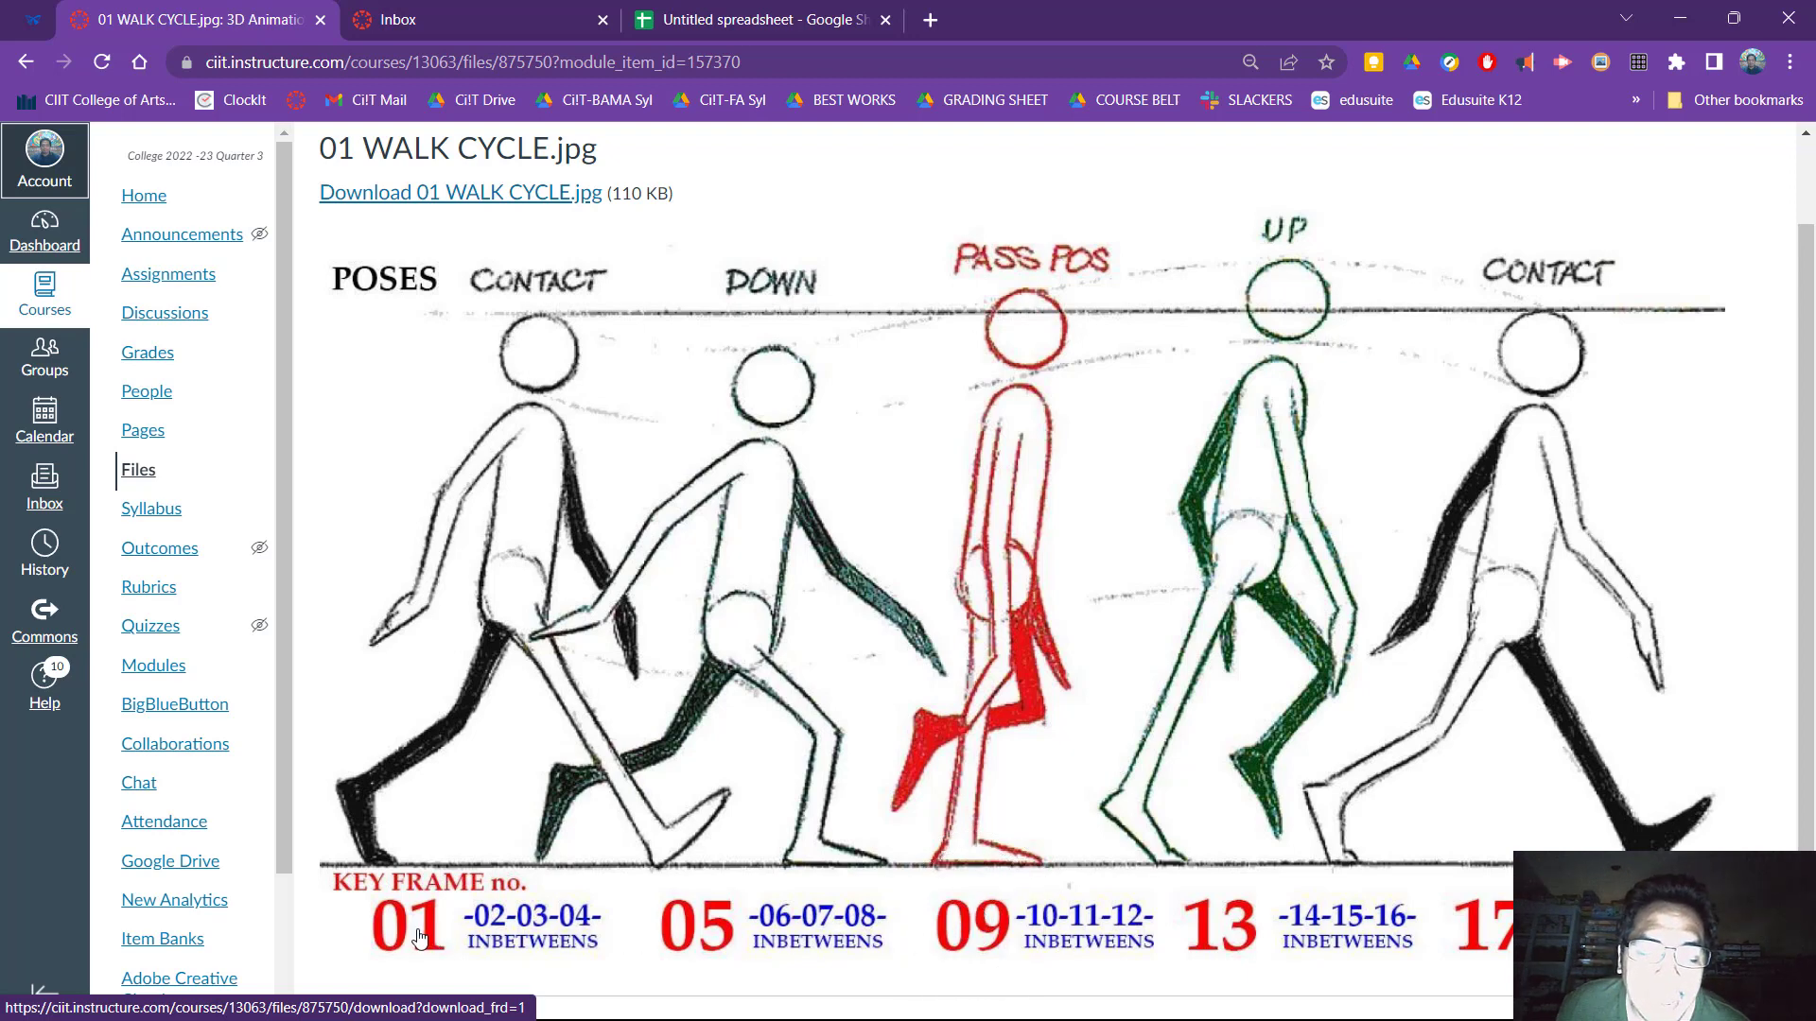
key("ctrl")
key("ctrl")
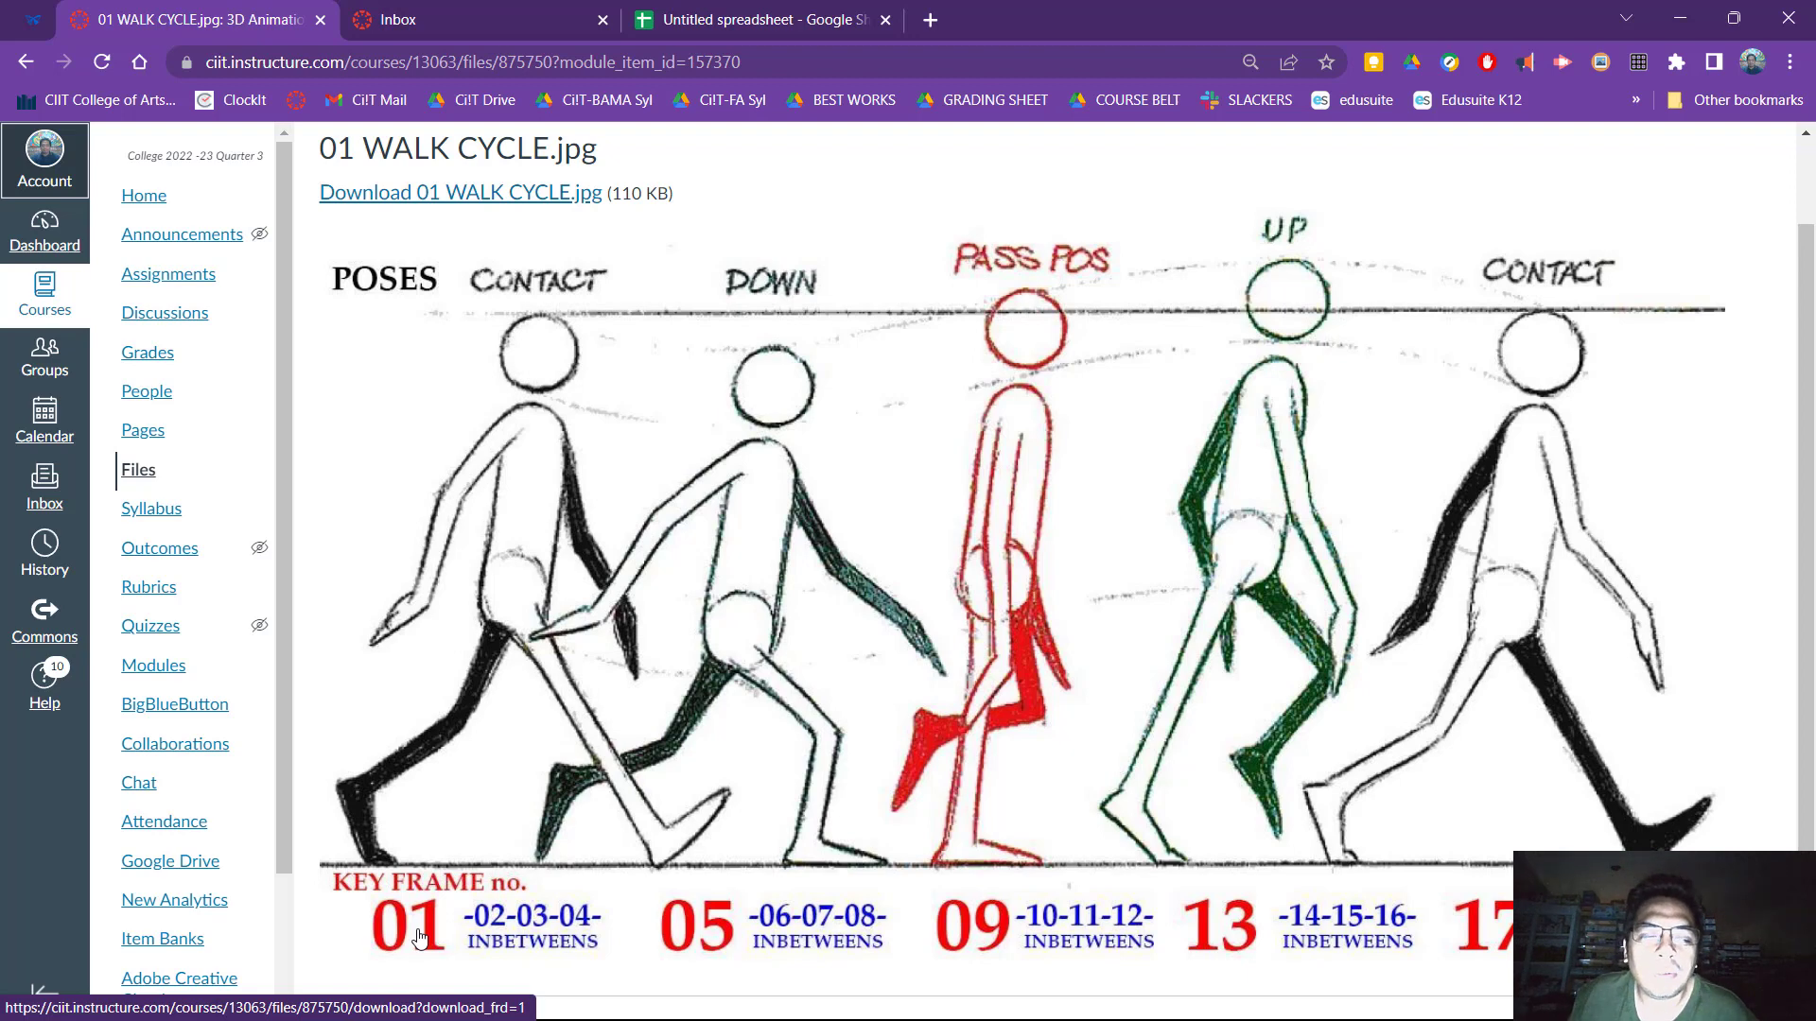
key("ctrl")
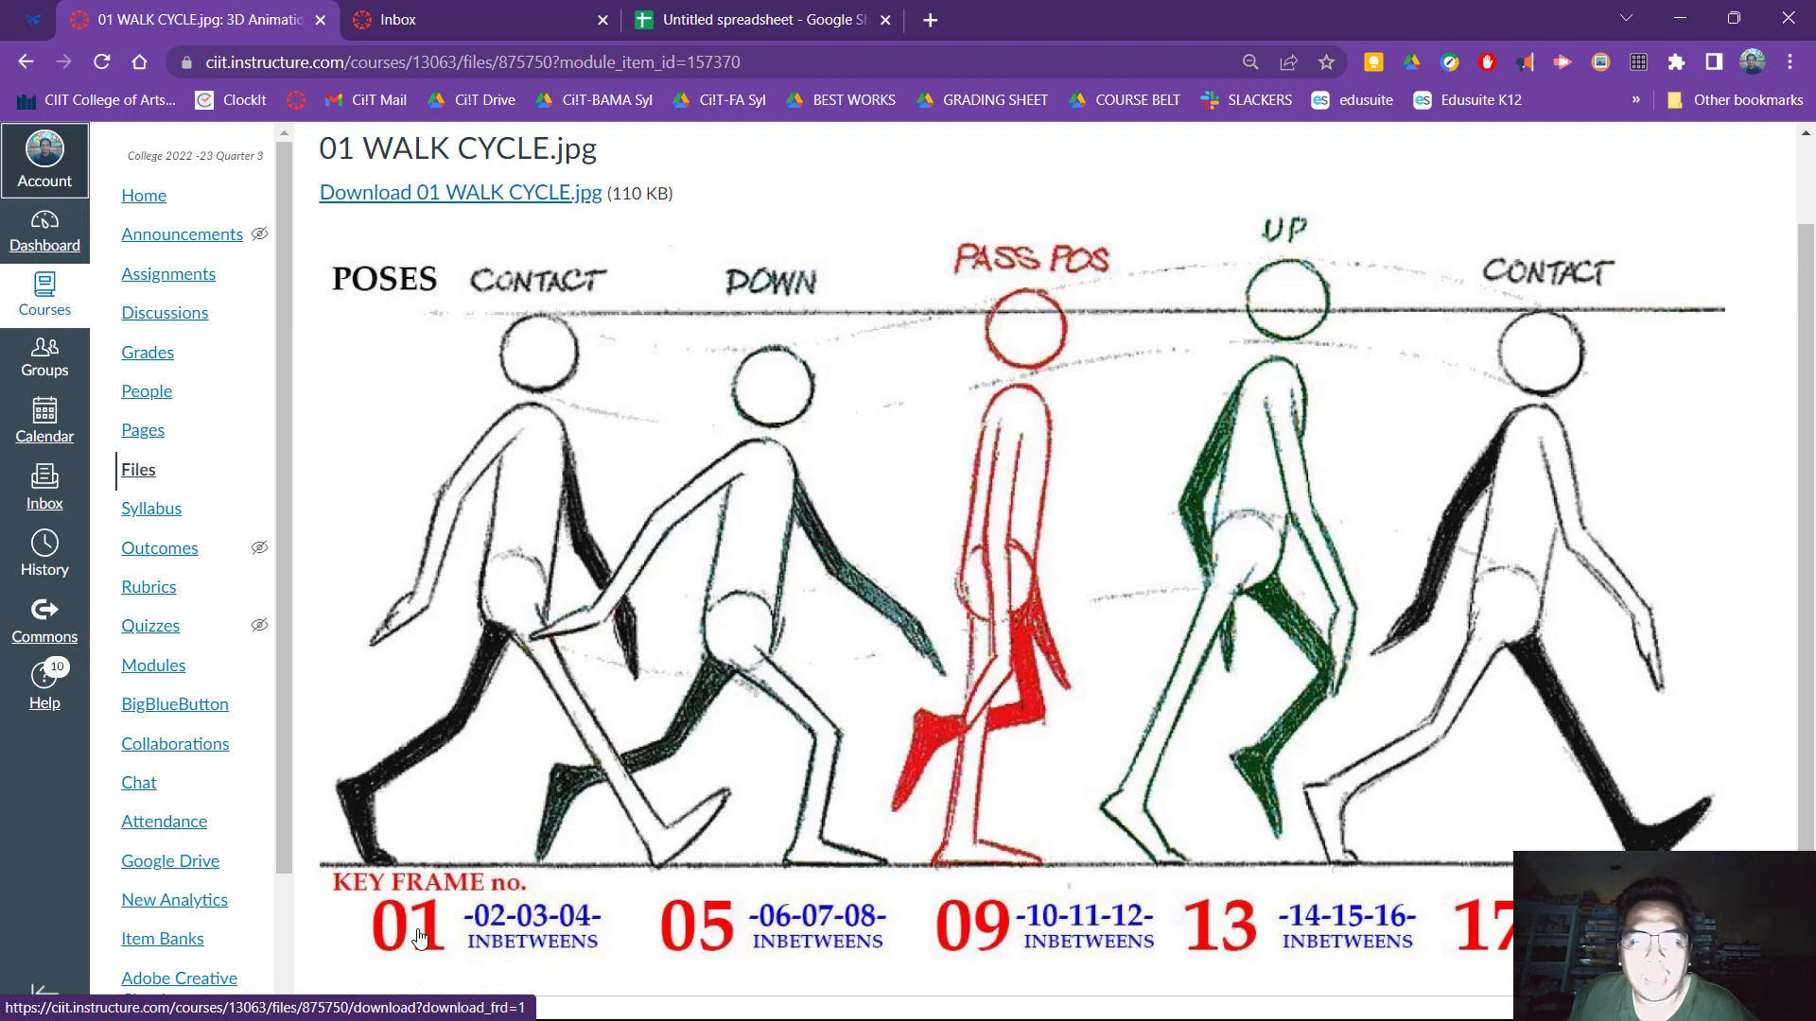
Switch to Maya and set the playback end frame of the PLATE03 scene to 17.
key("alt+Tab")
key("alt+Tab")
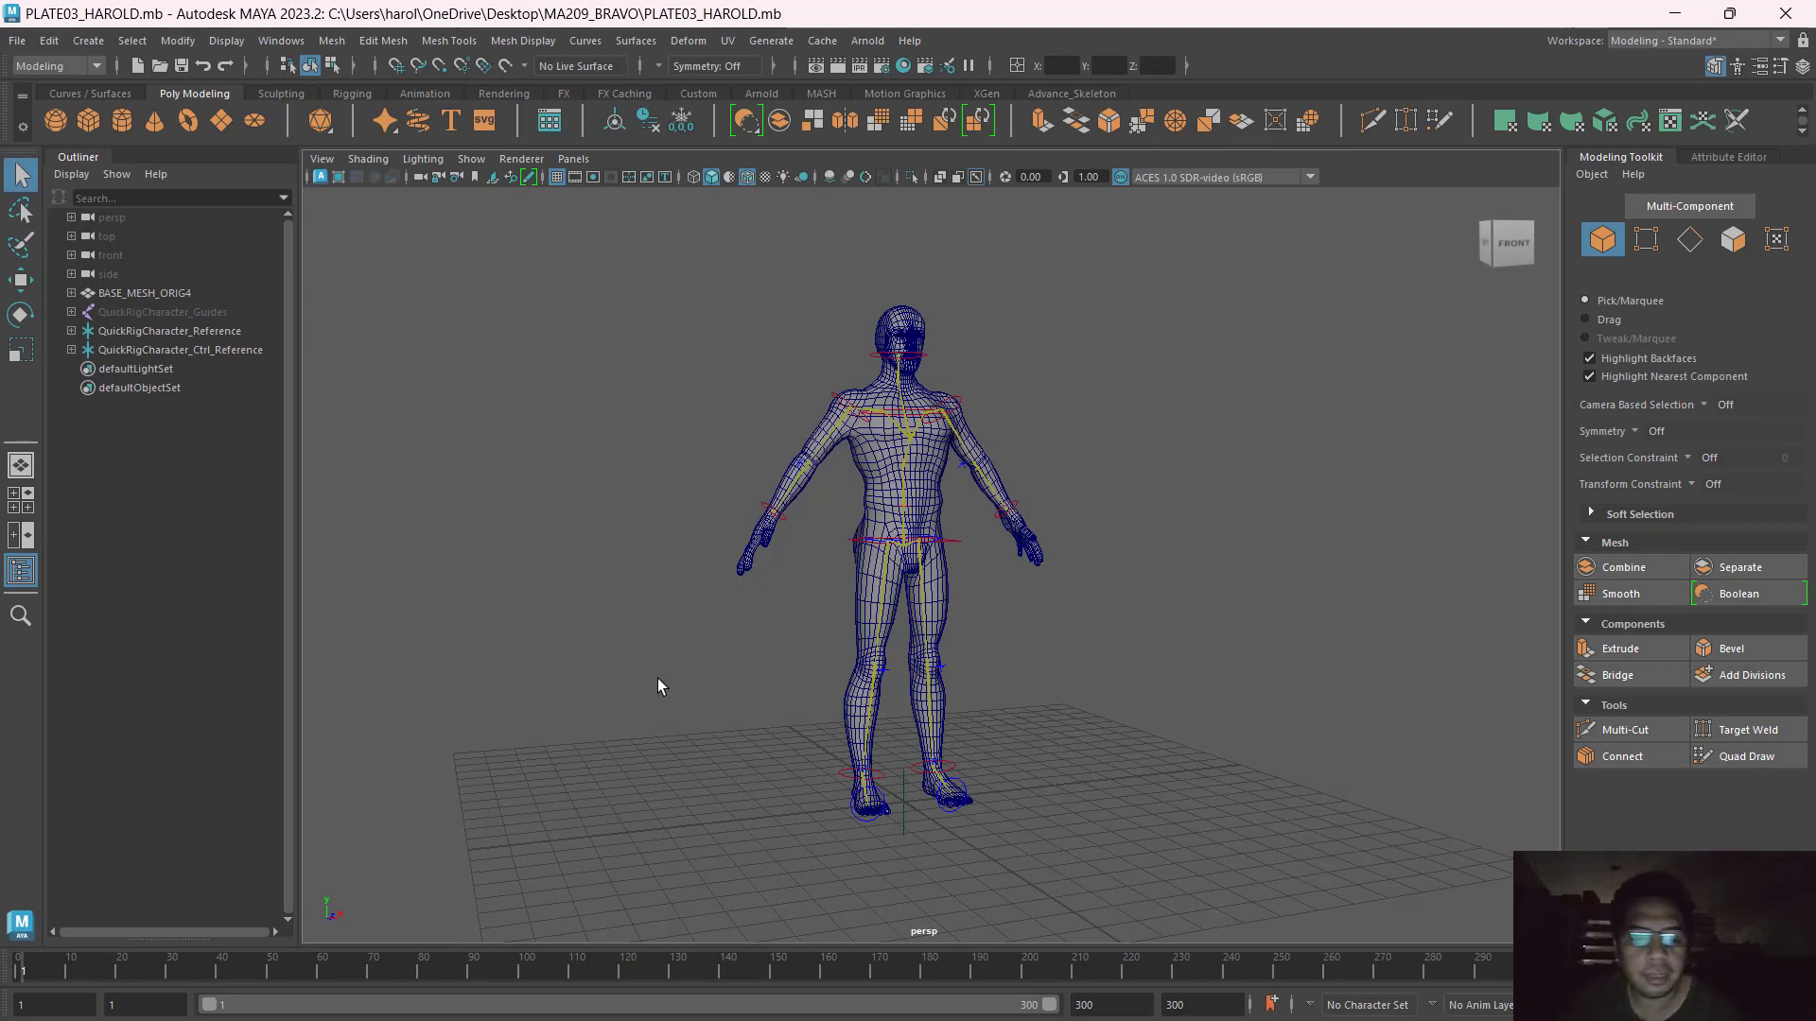
double_click(1114, 1004)
type("1")
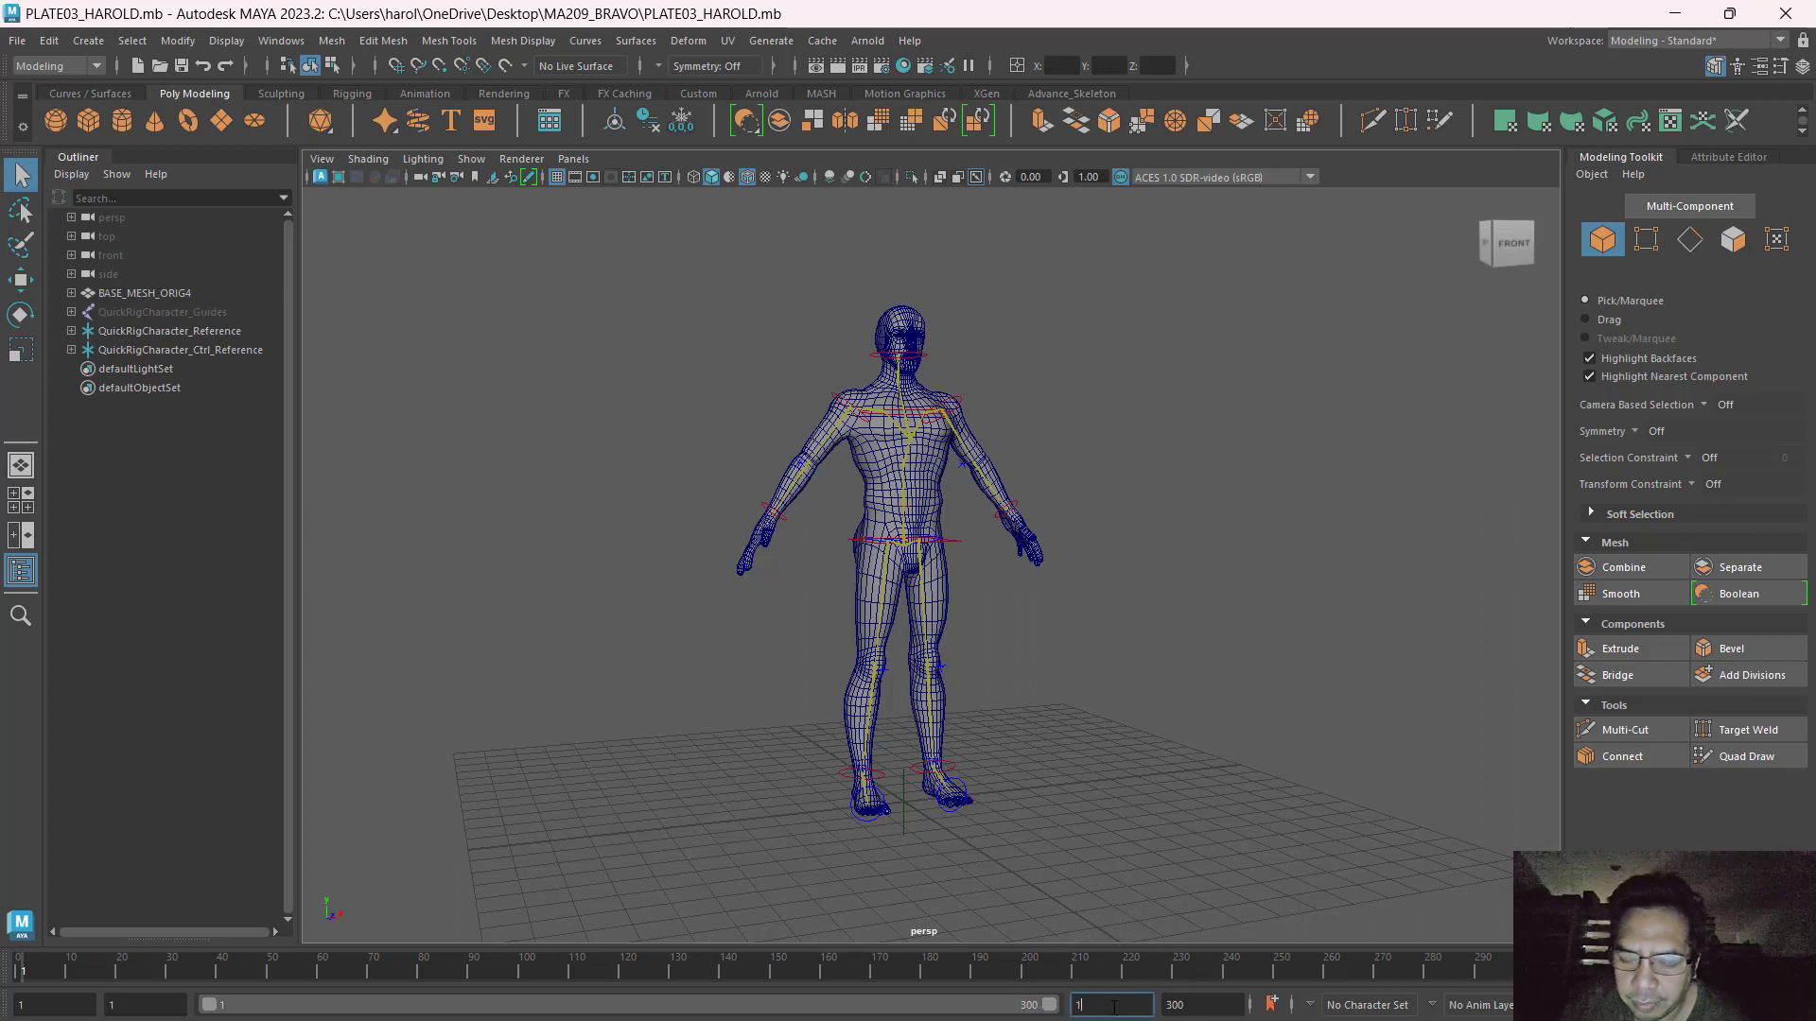
type("7")
key("Return")
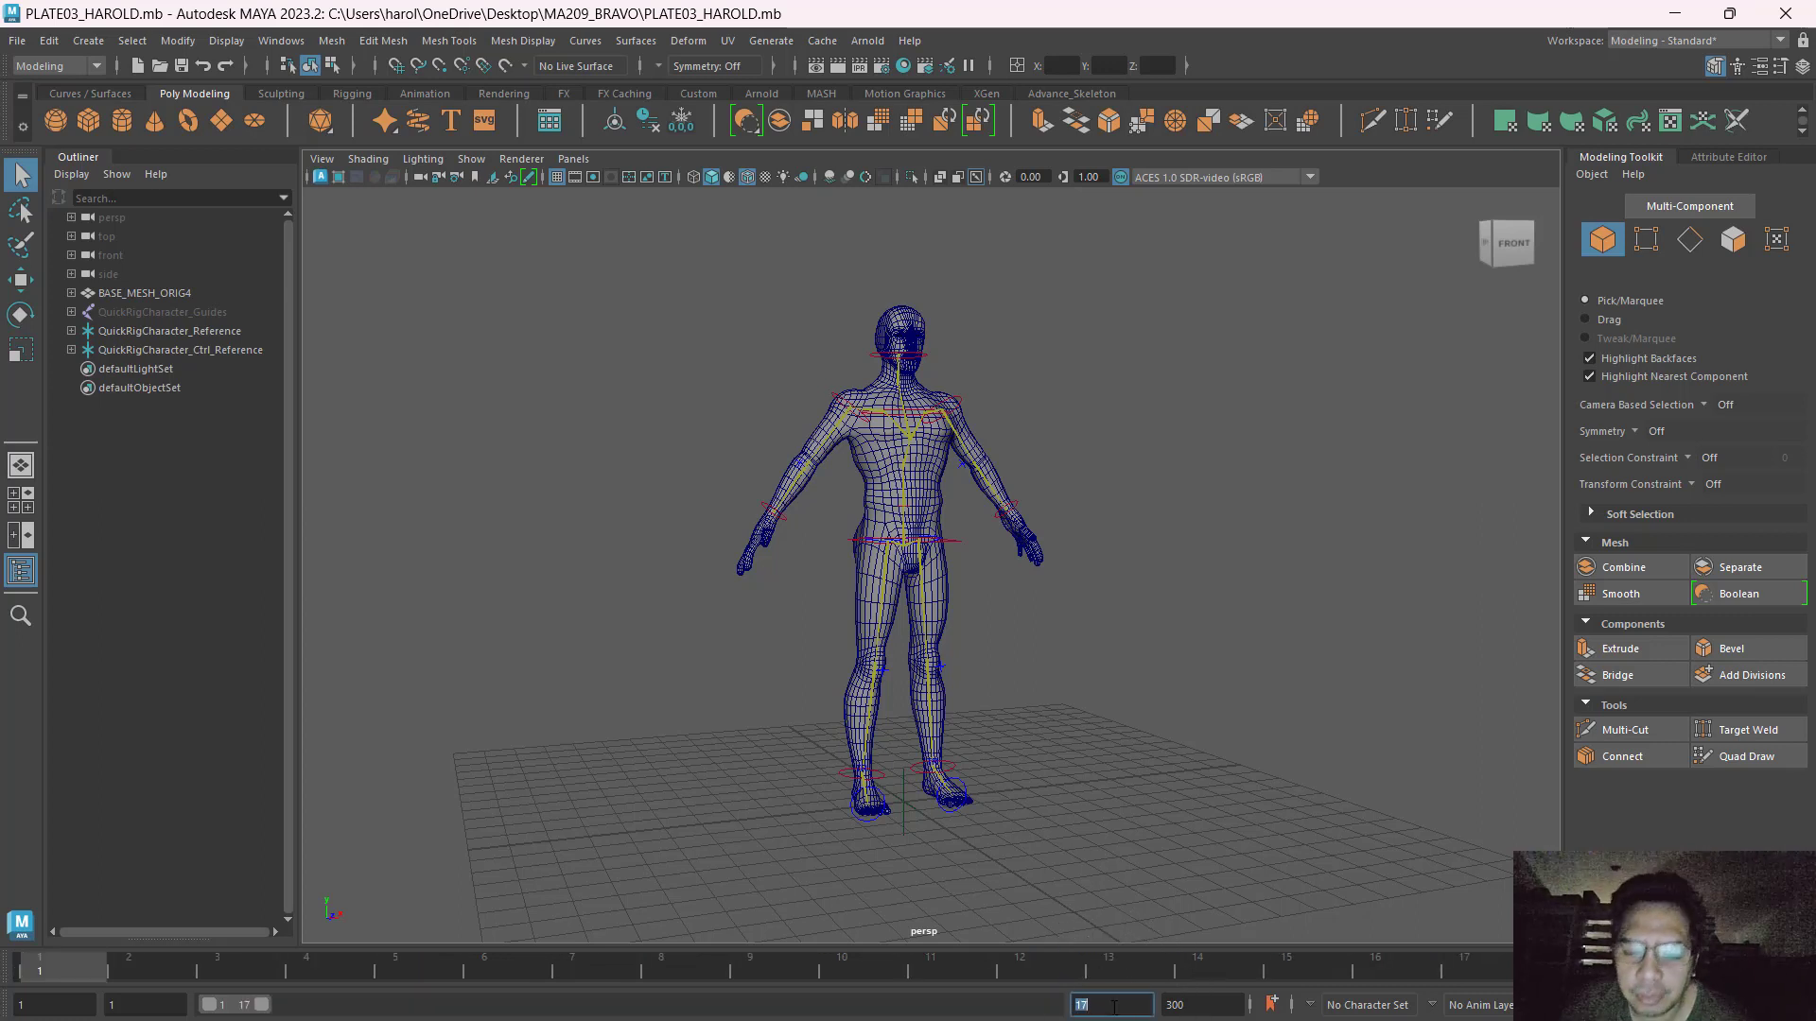
left_click(726, 855)
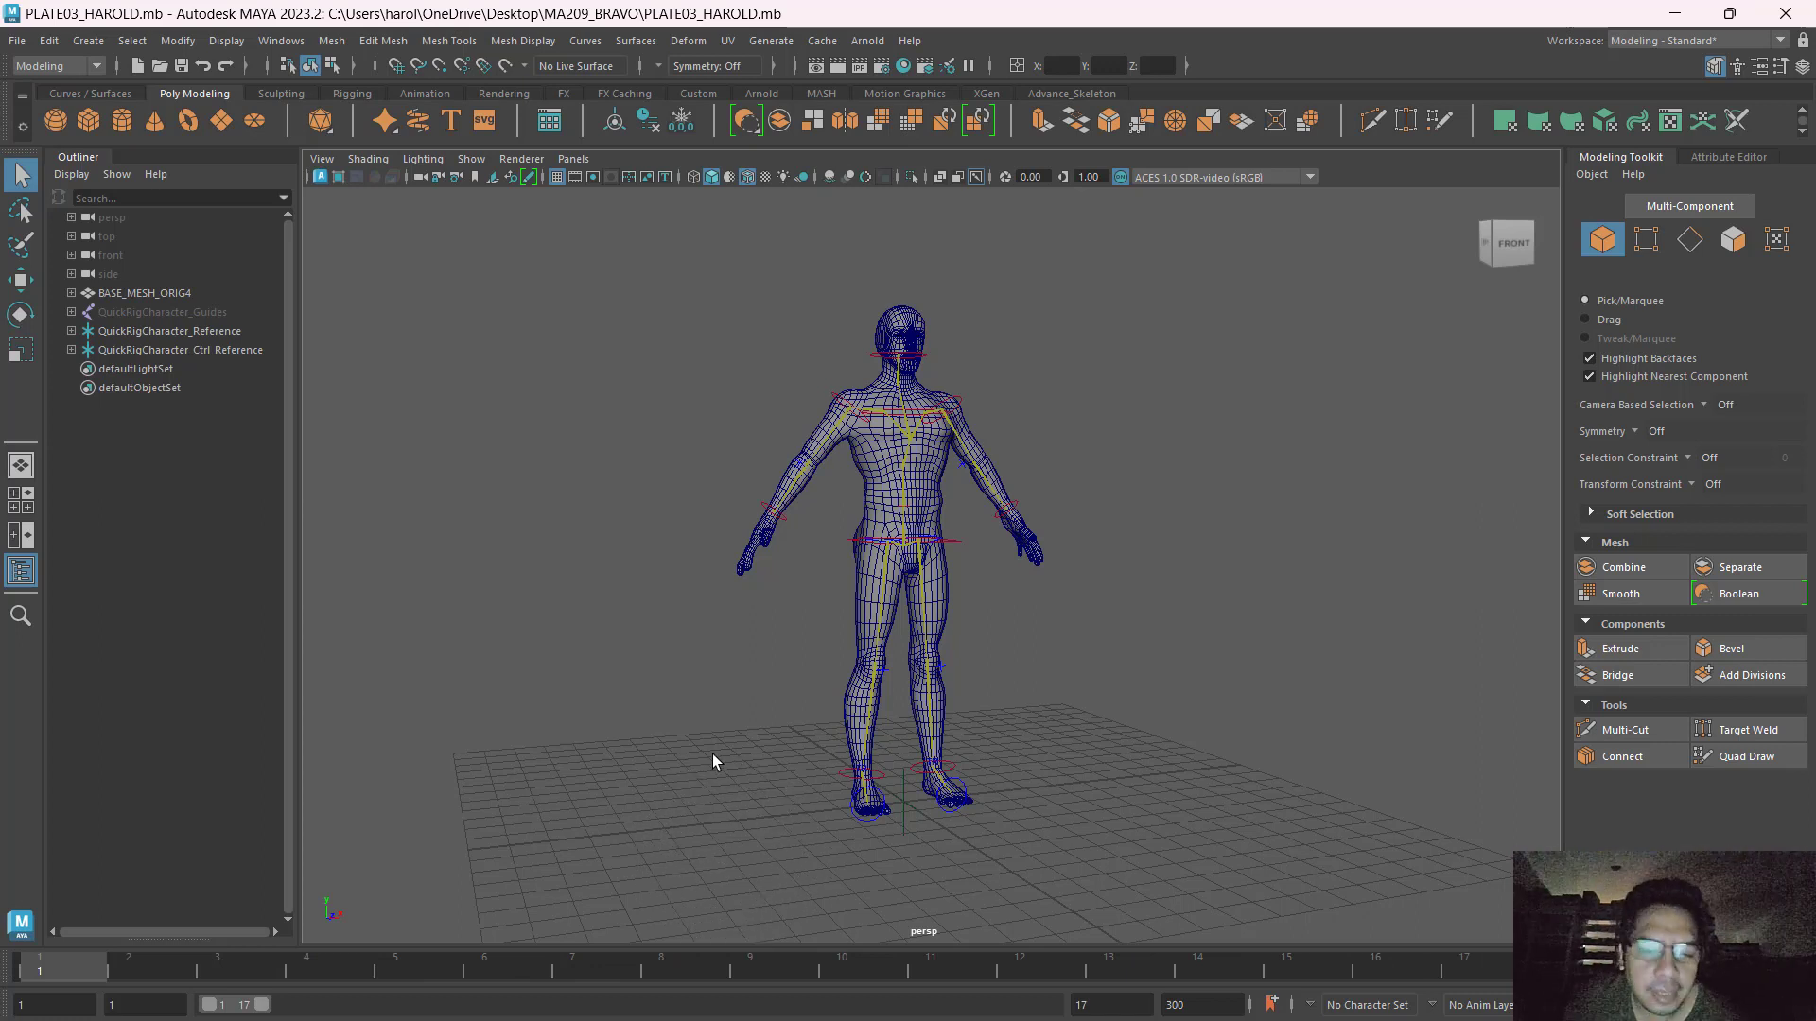
left_click(690, 799)
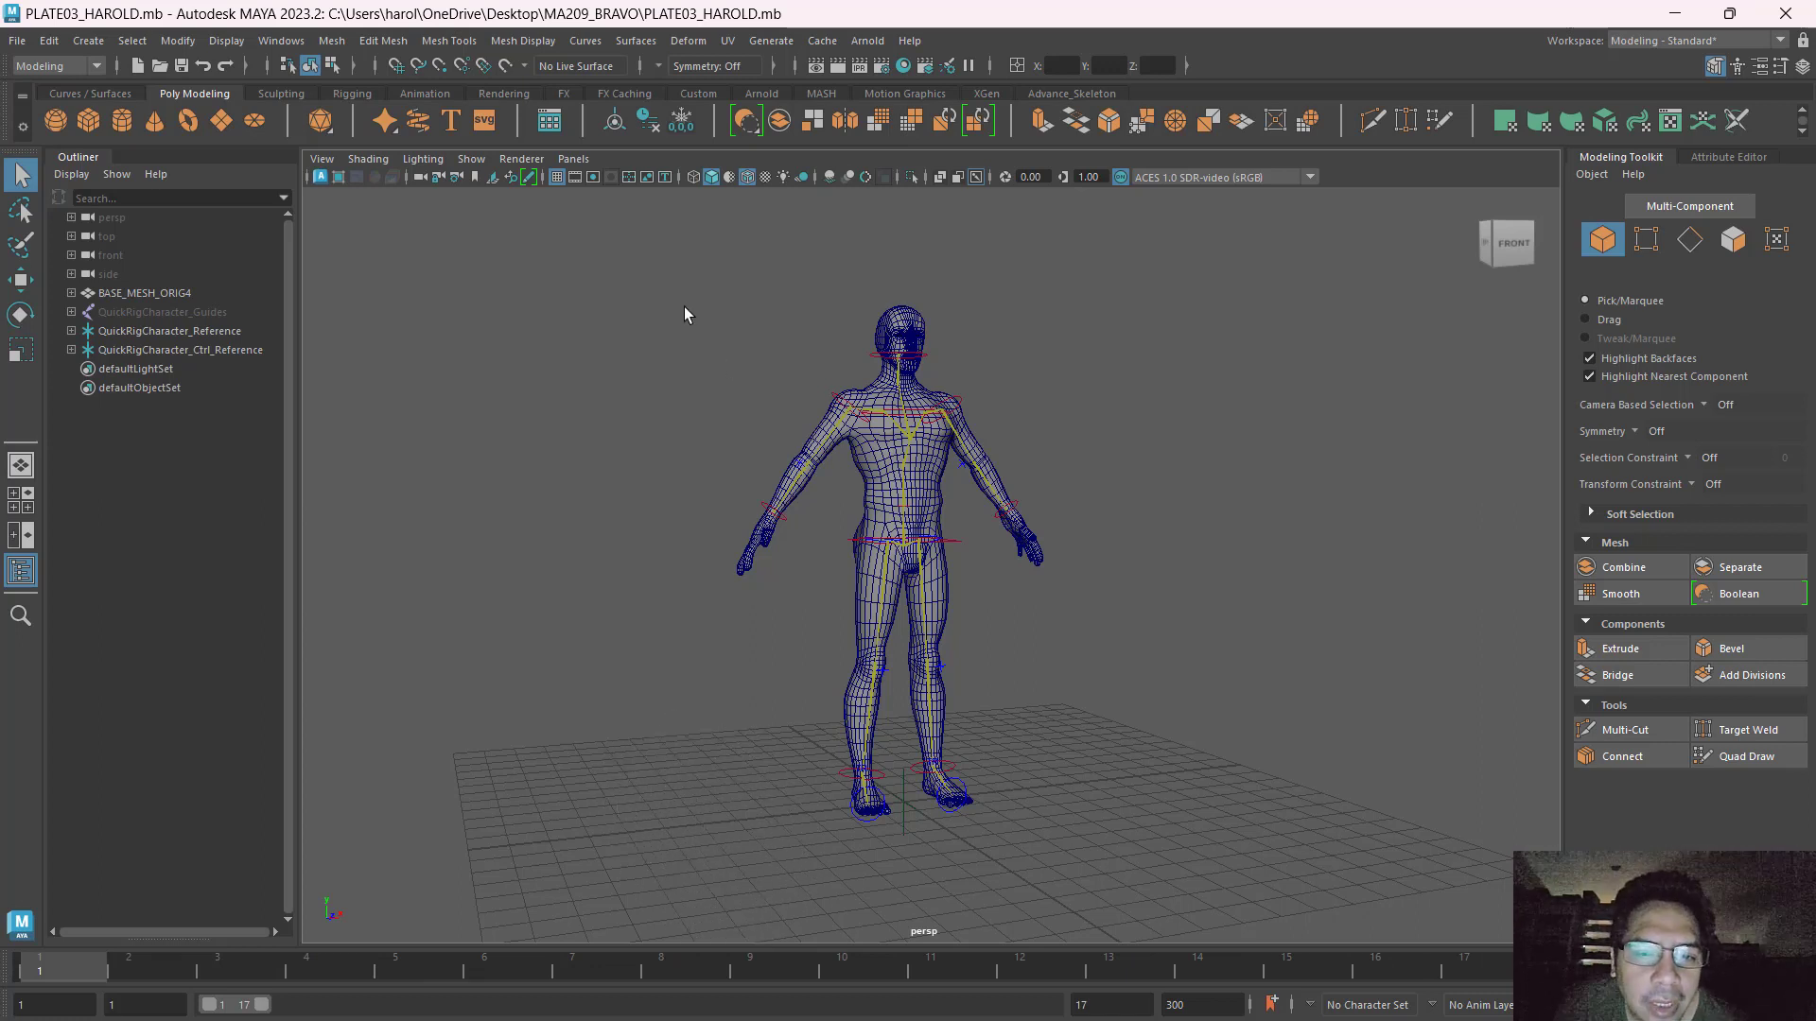
Select all the character's rig controls, and extend the animation and playback start to 0 with frame 0 as current.
left_click_drag(684, 306, 1118, 838)
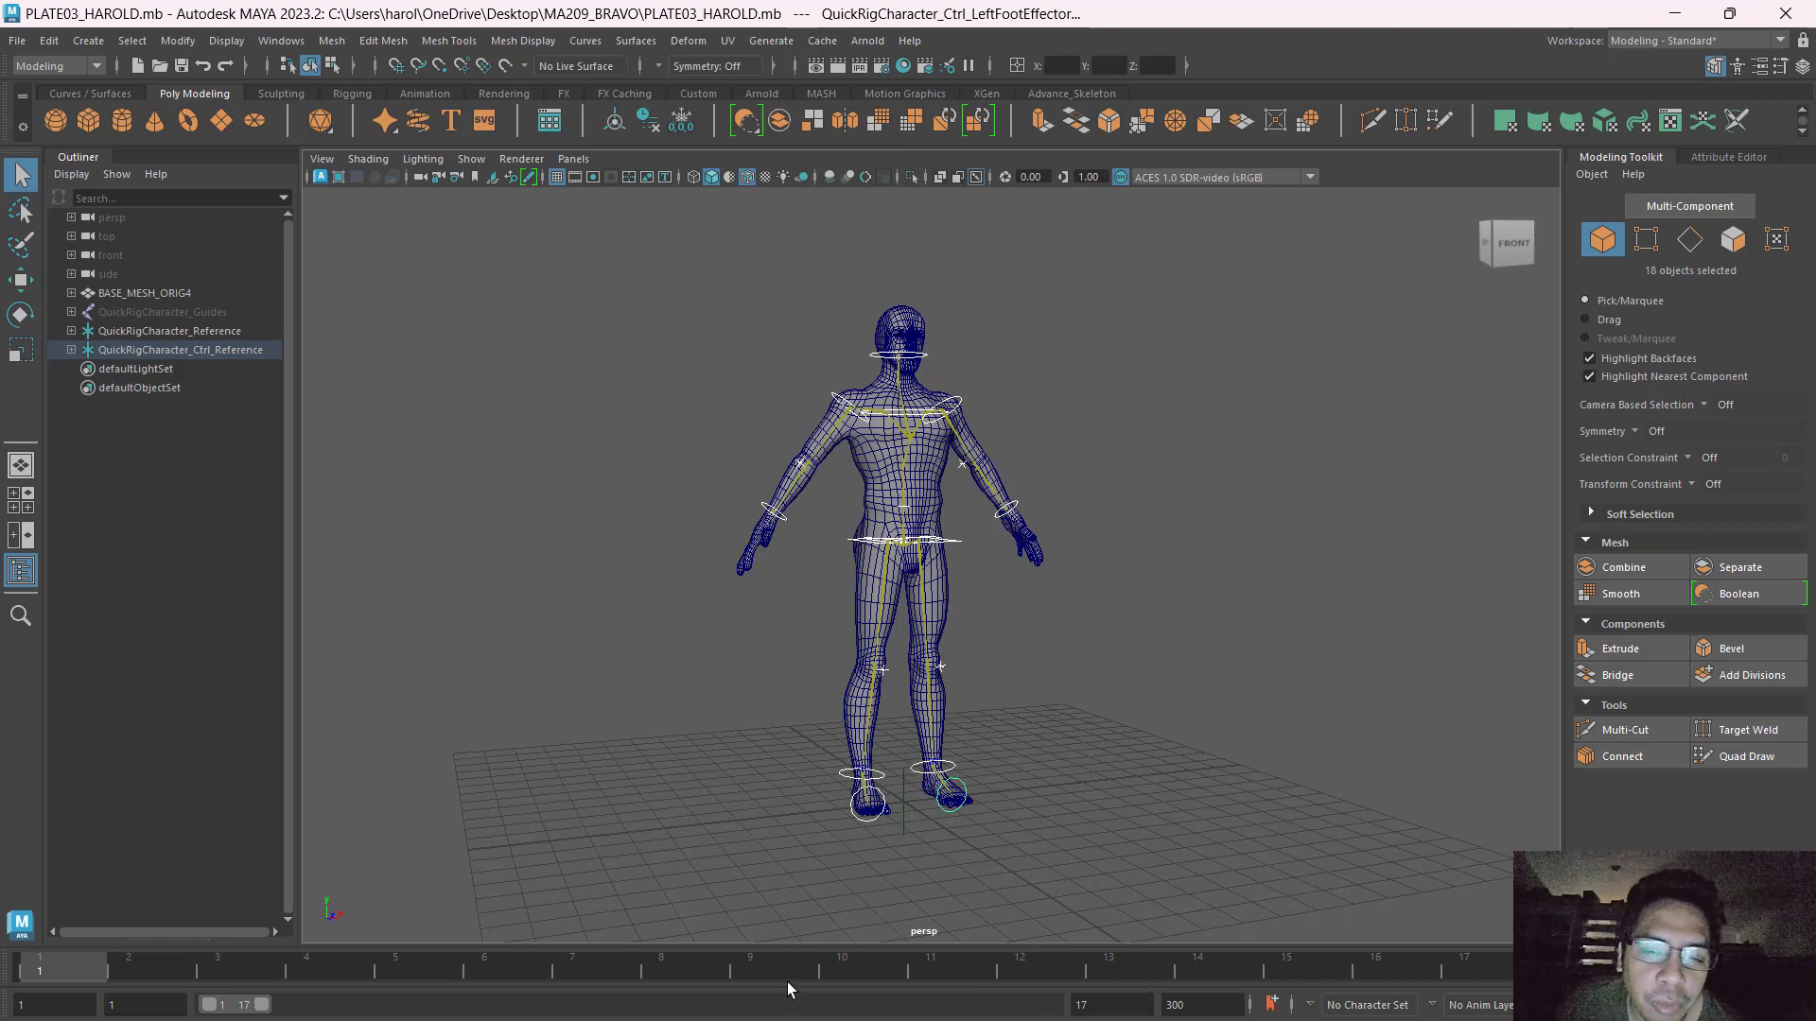
left_click(831, 639)
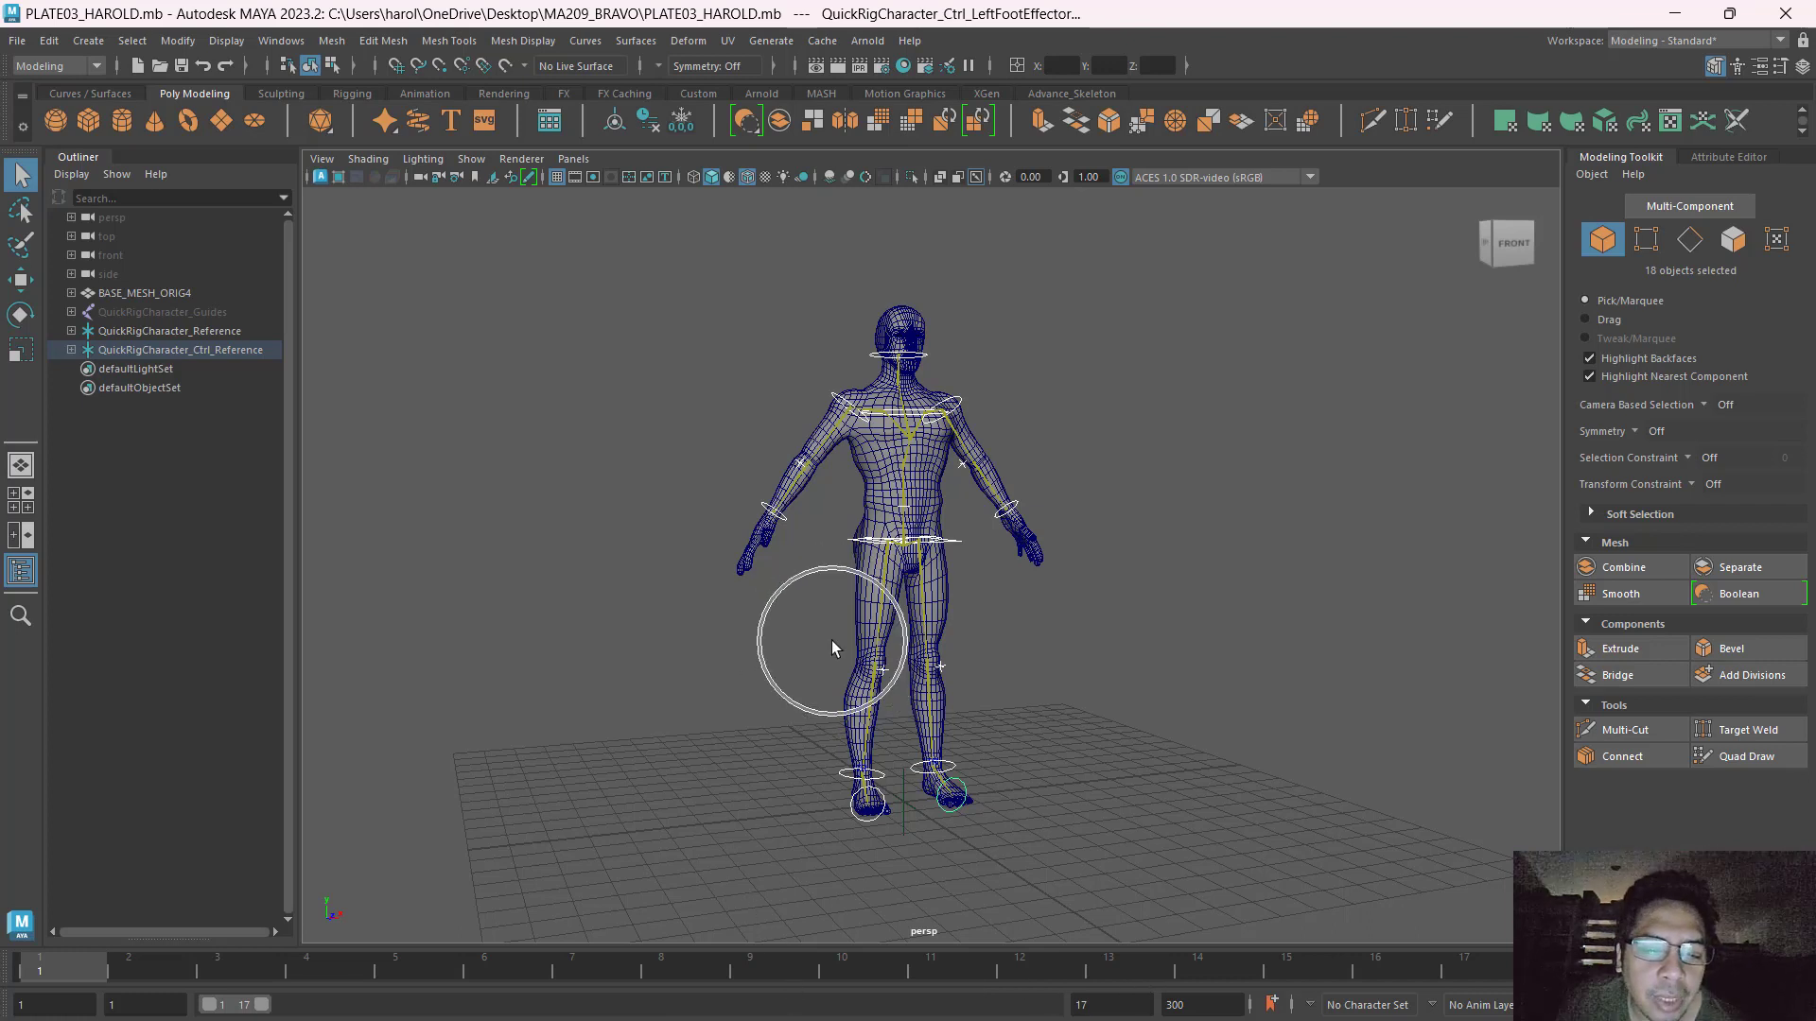
left_click(69, 1005)
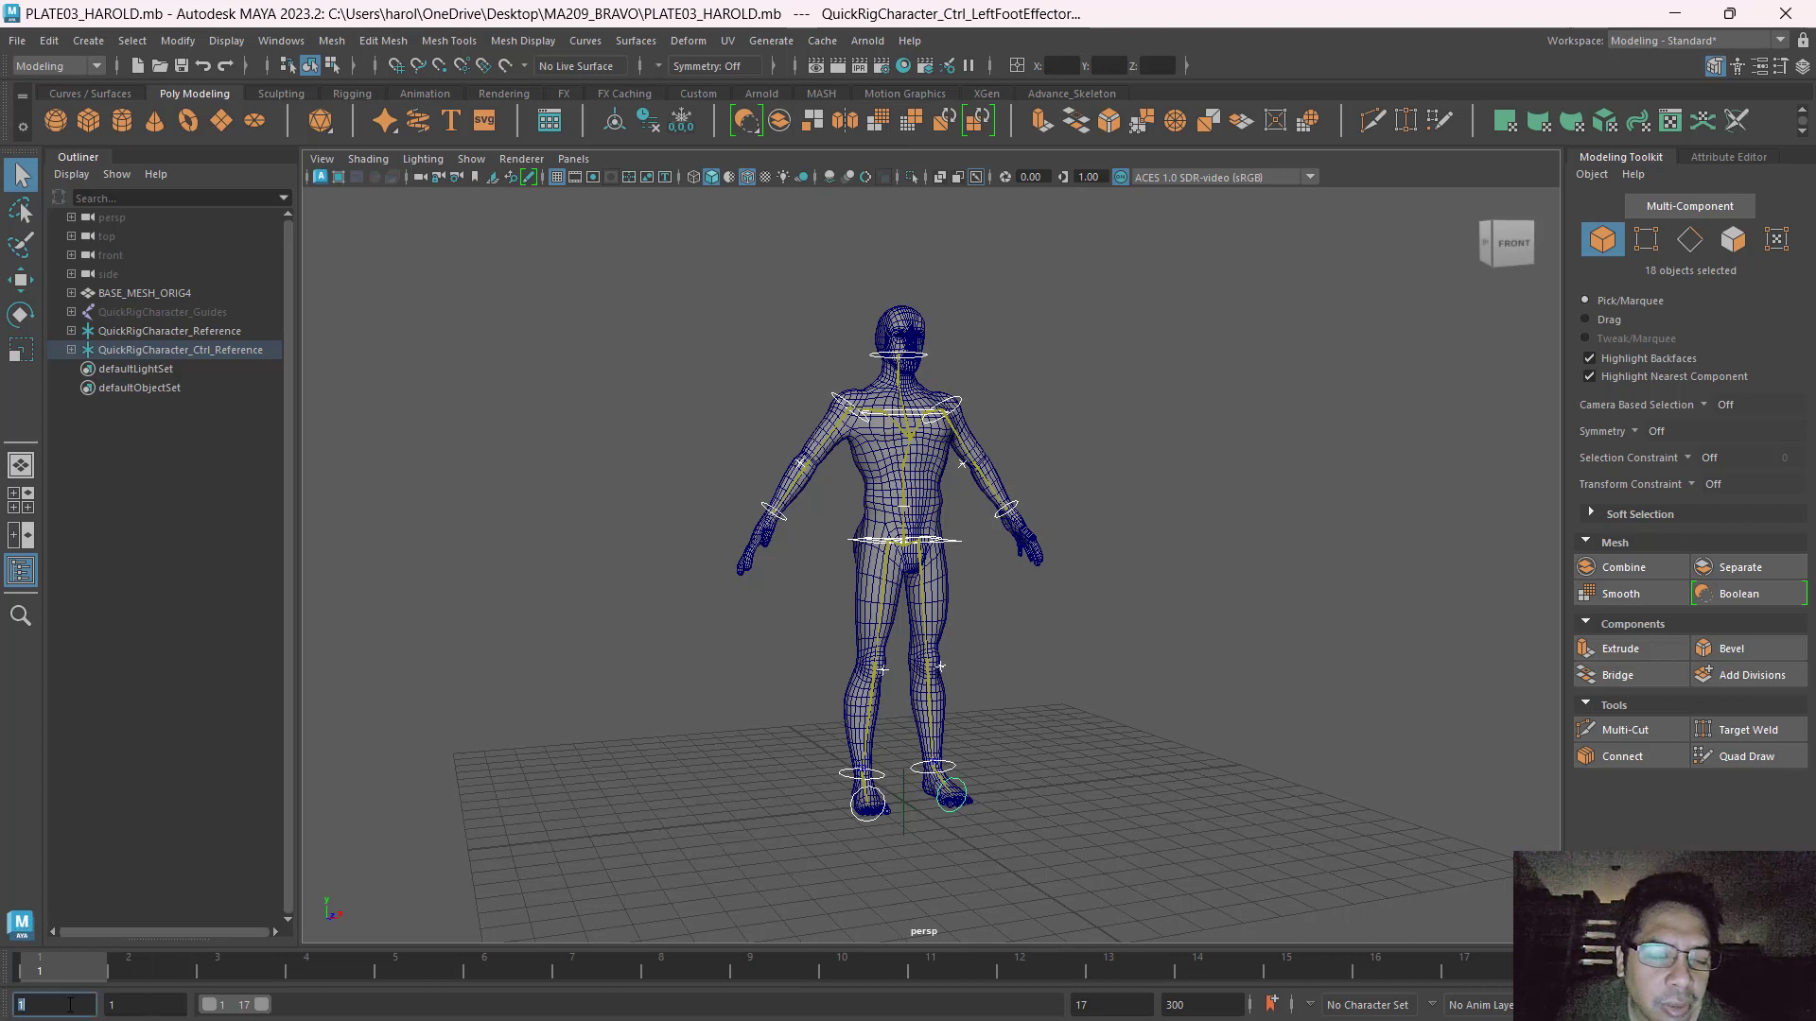
type("0")
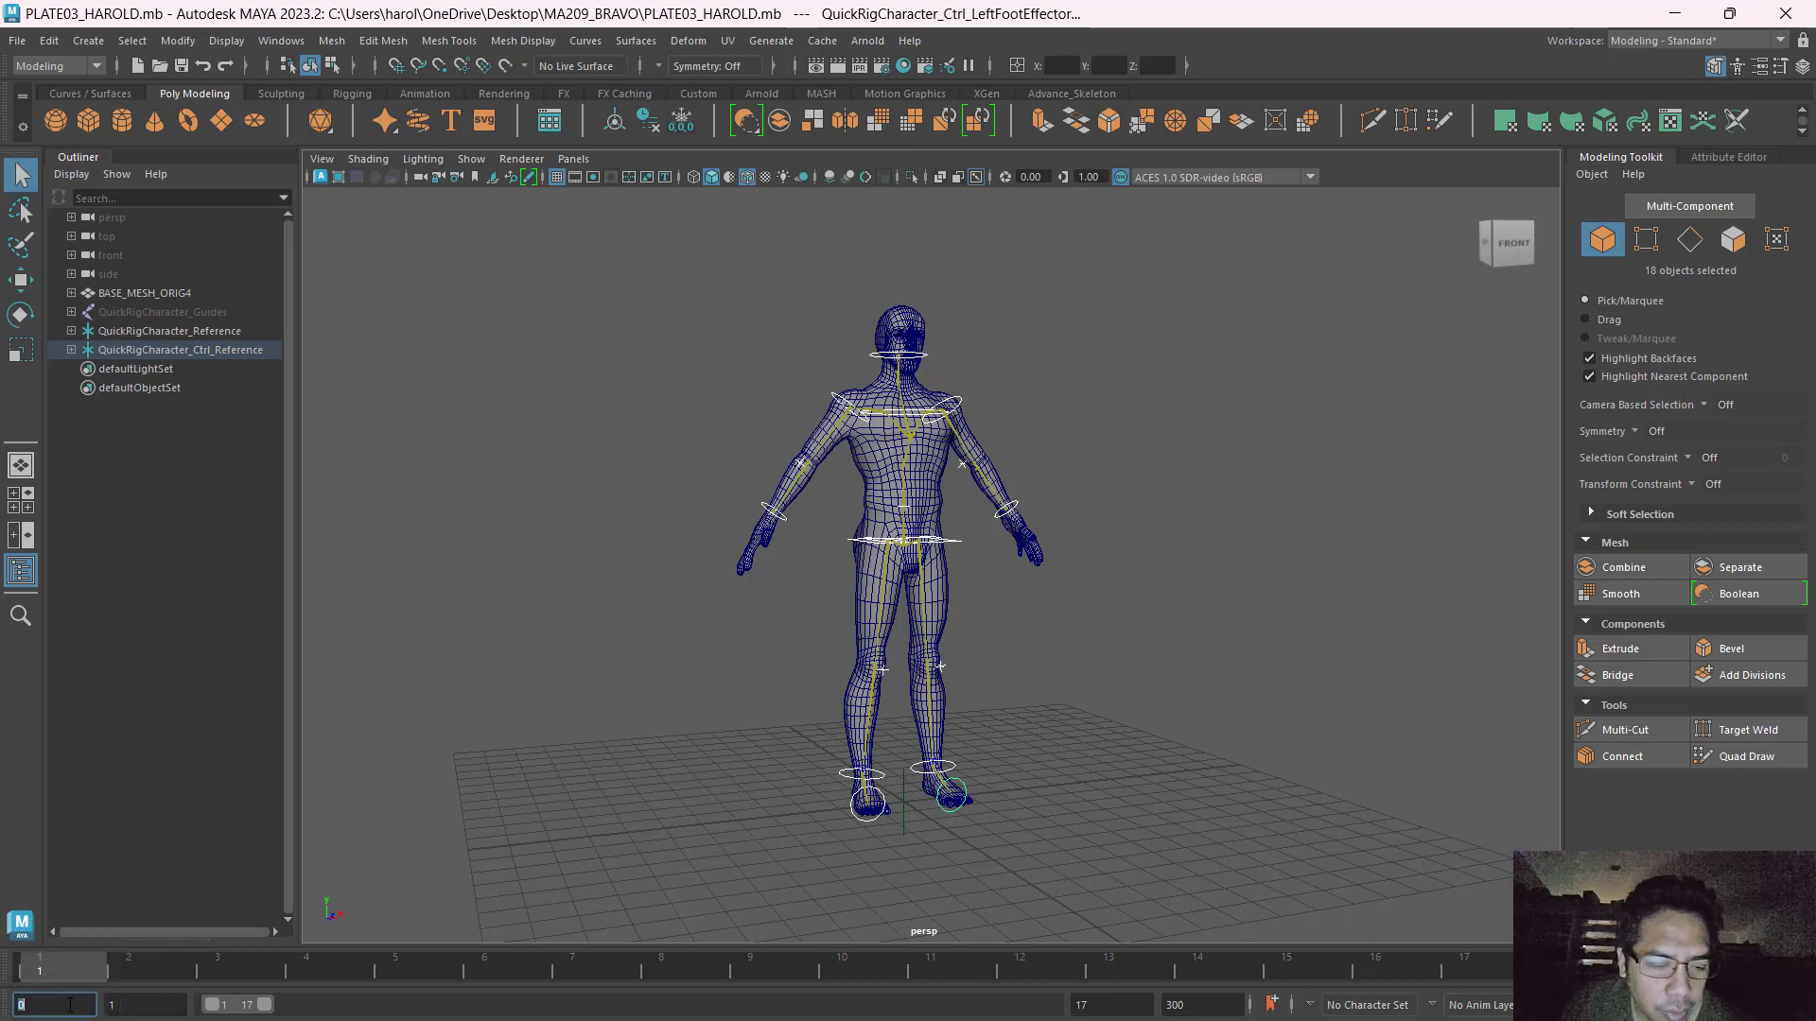
left_click(127, 1000)
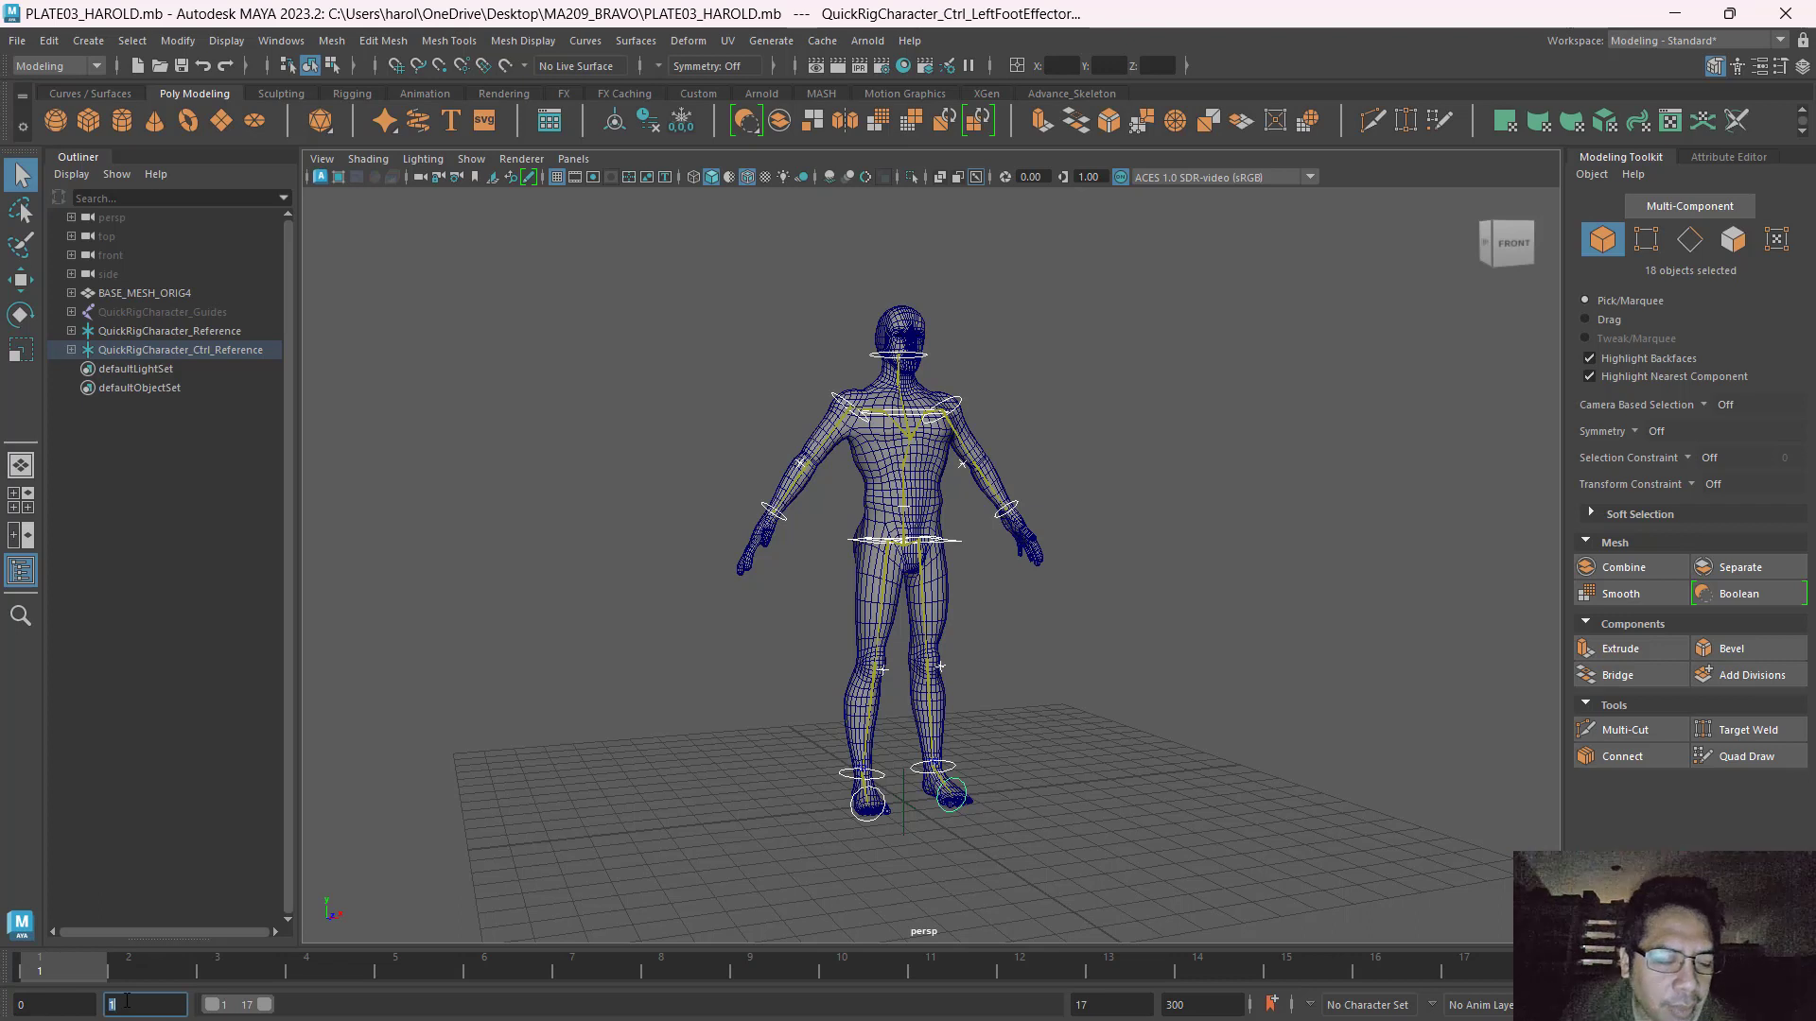
key("Return")
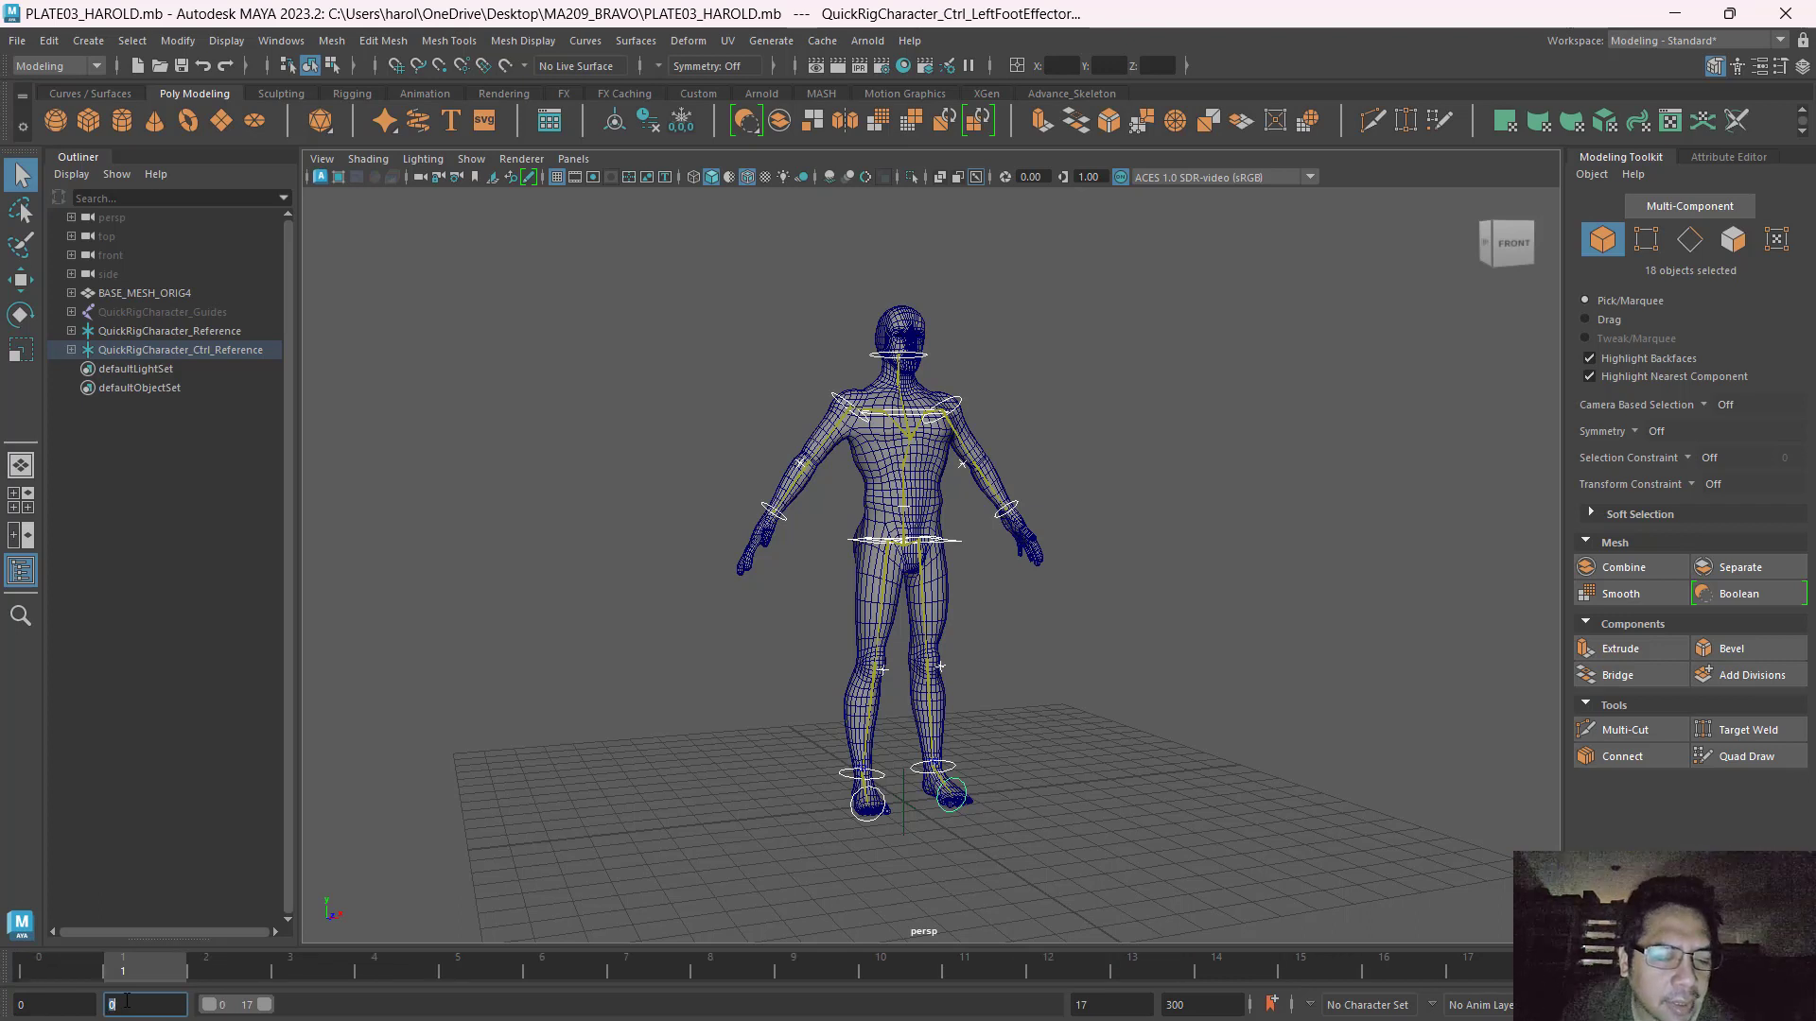
left_click(27, 974)
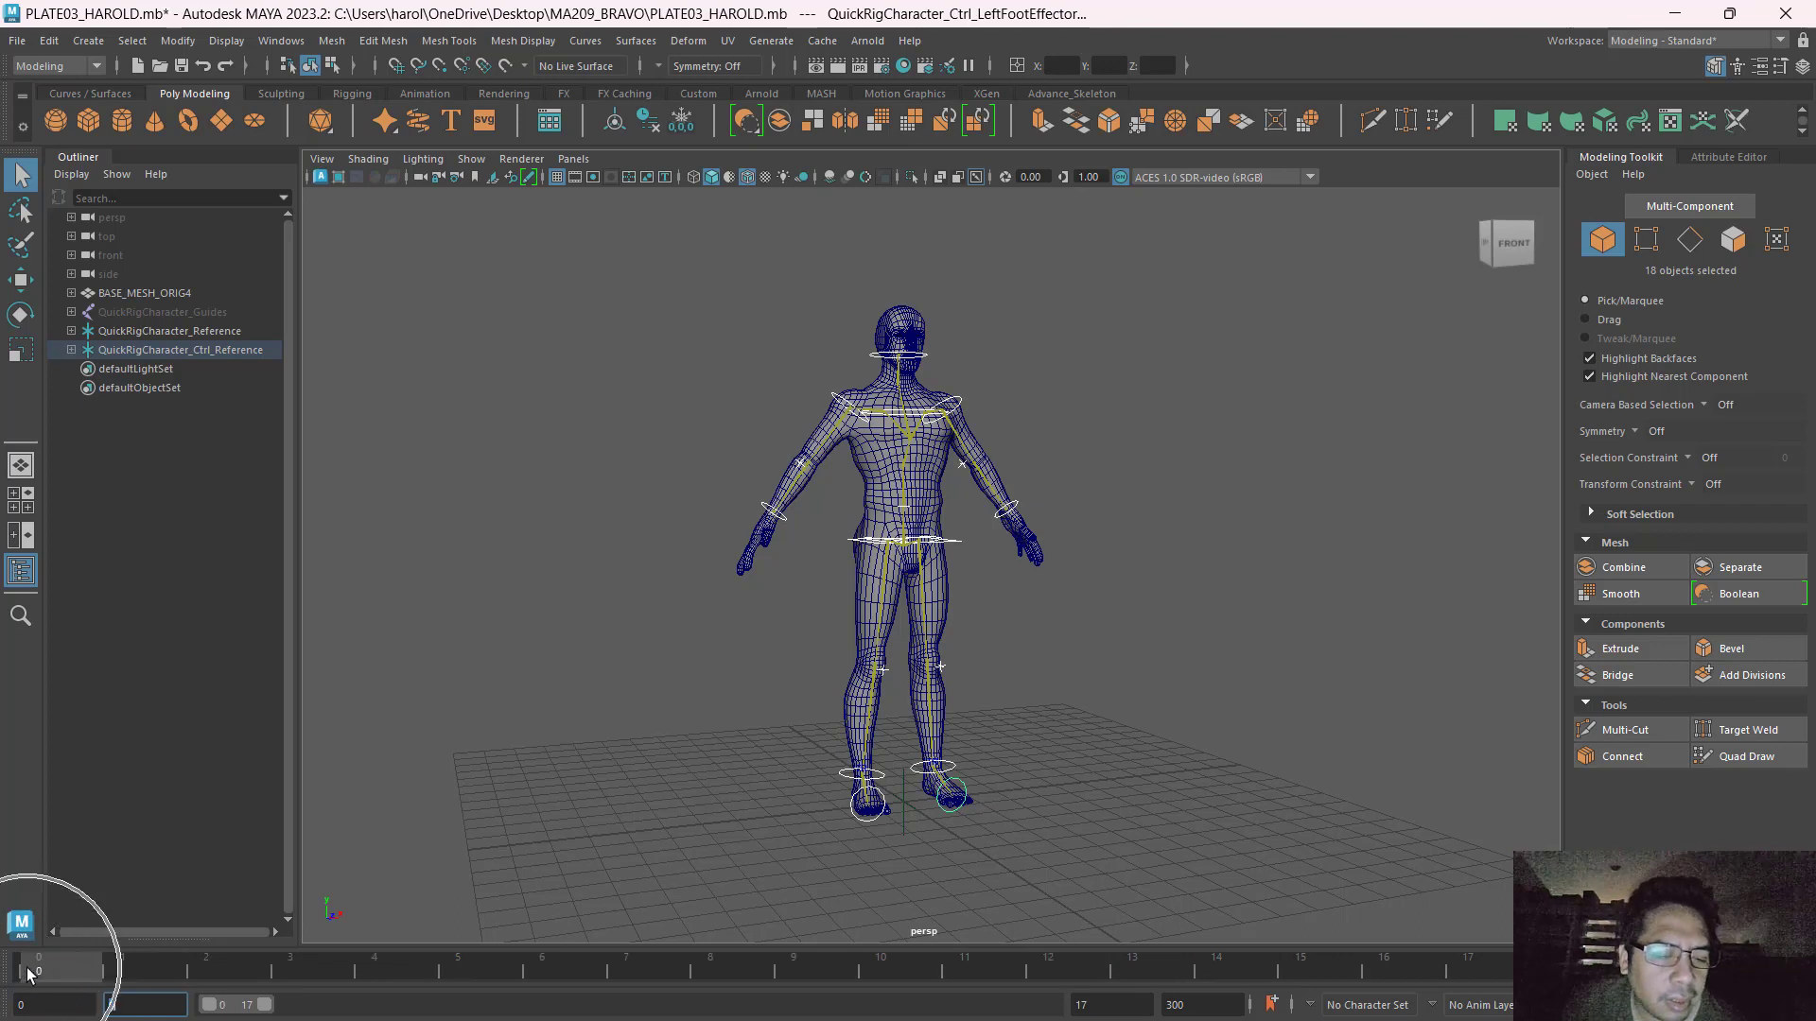
key("ctrl")
key("ctrl")
key("ctrl")
key("ctrl")
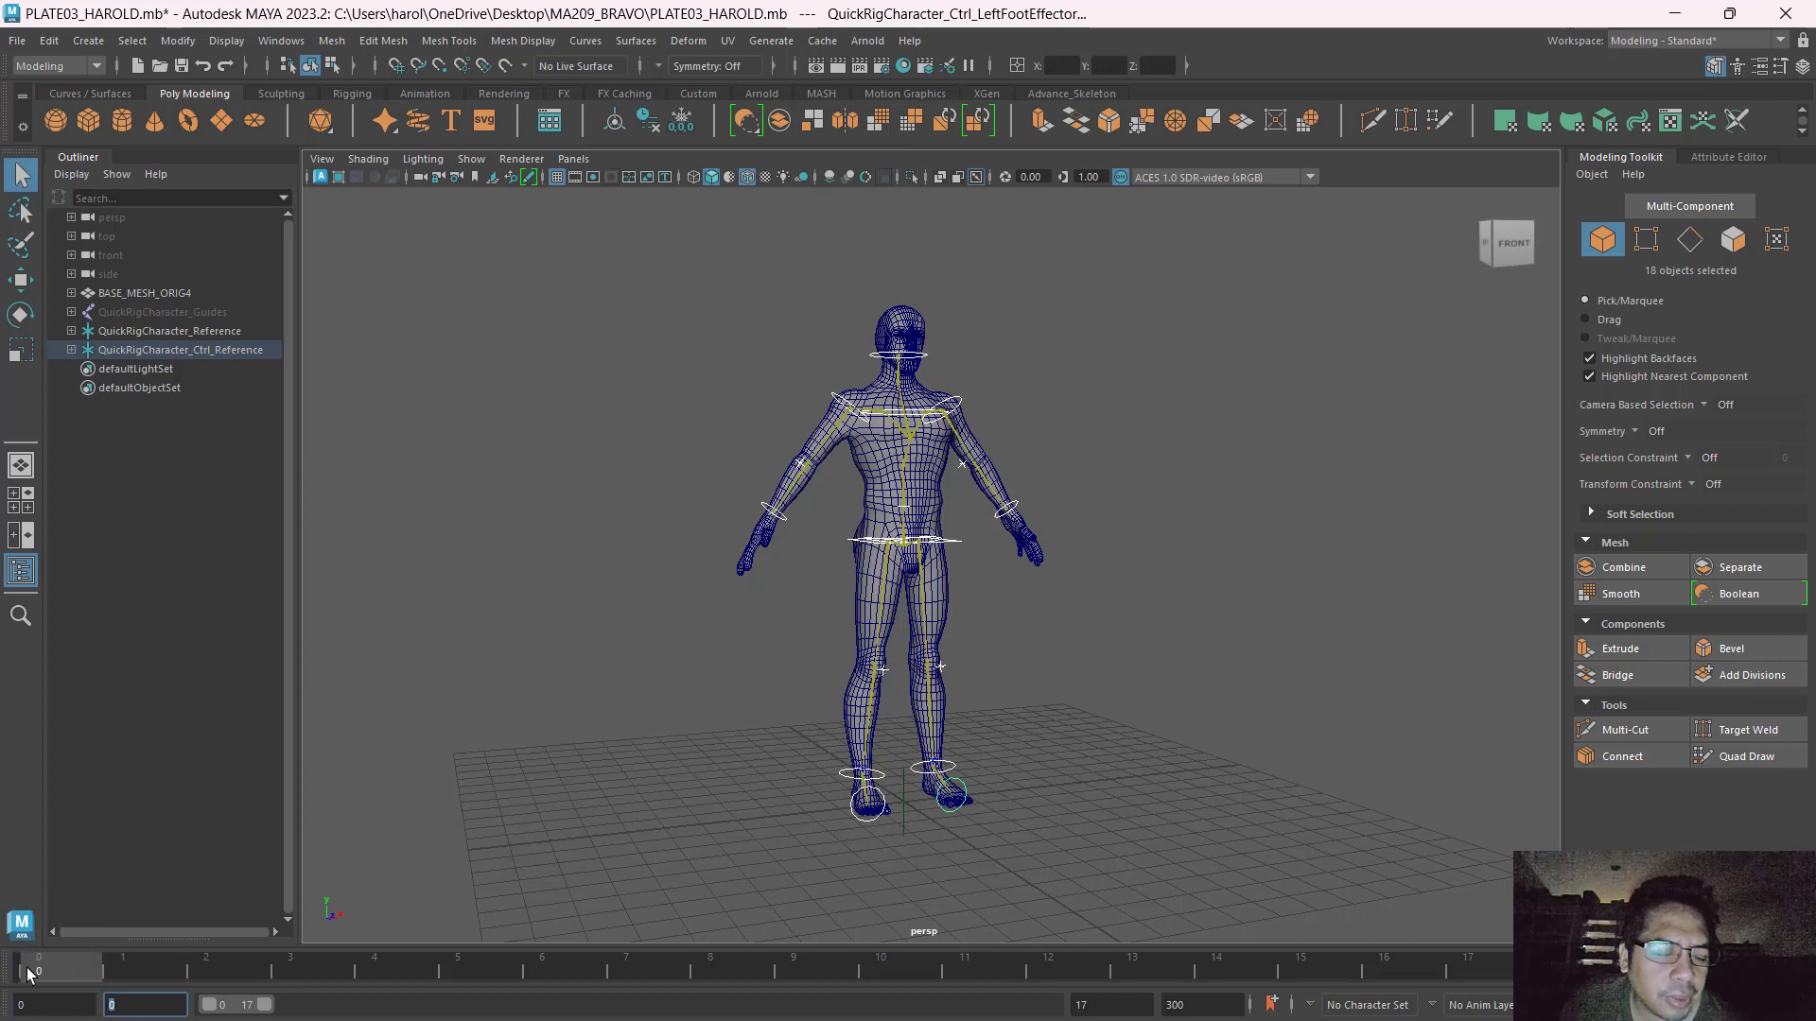
key("ctrl")
key("ctrl")
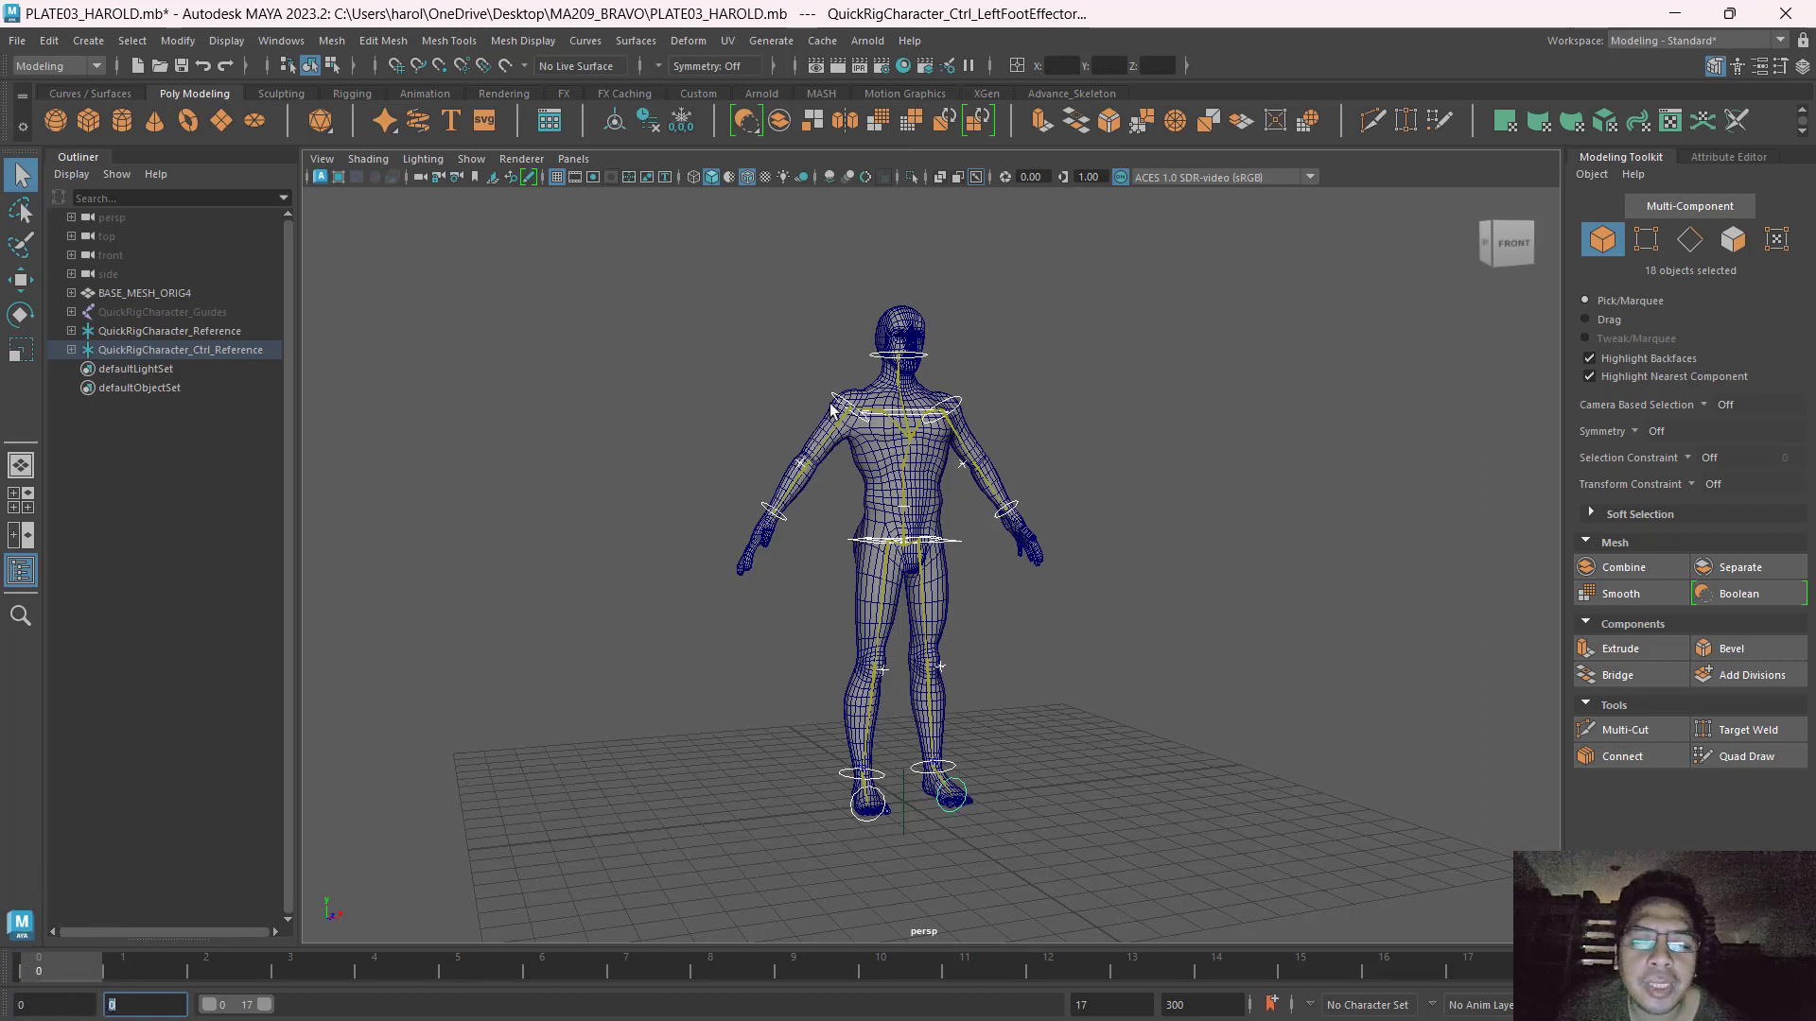
key("ctrl")
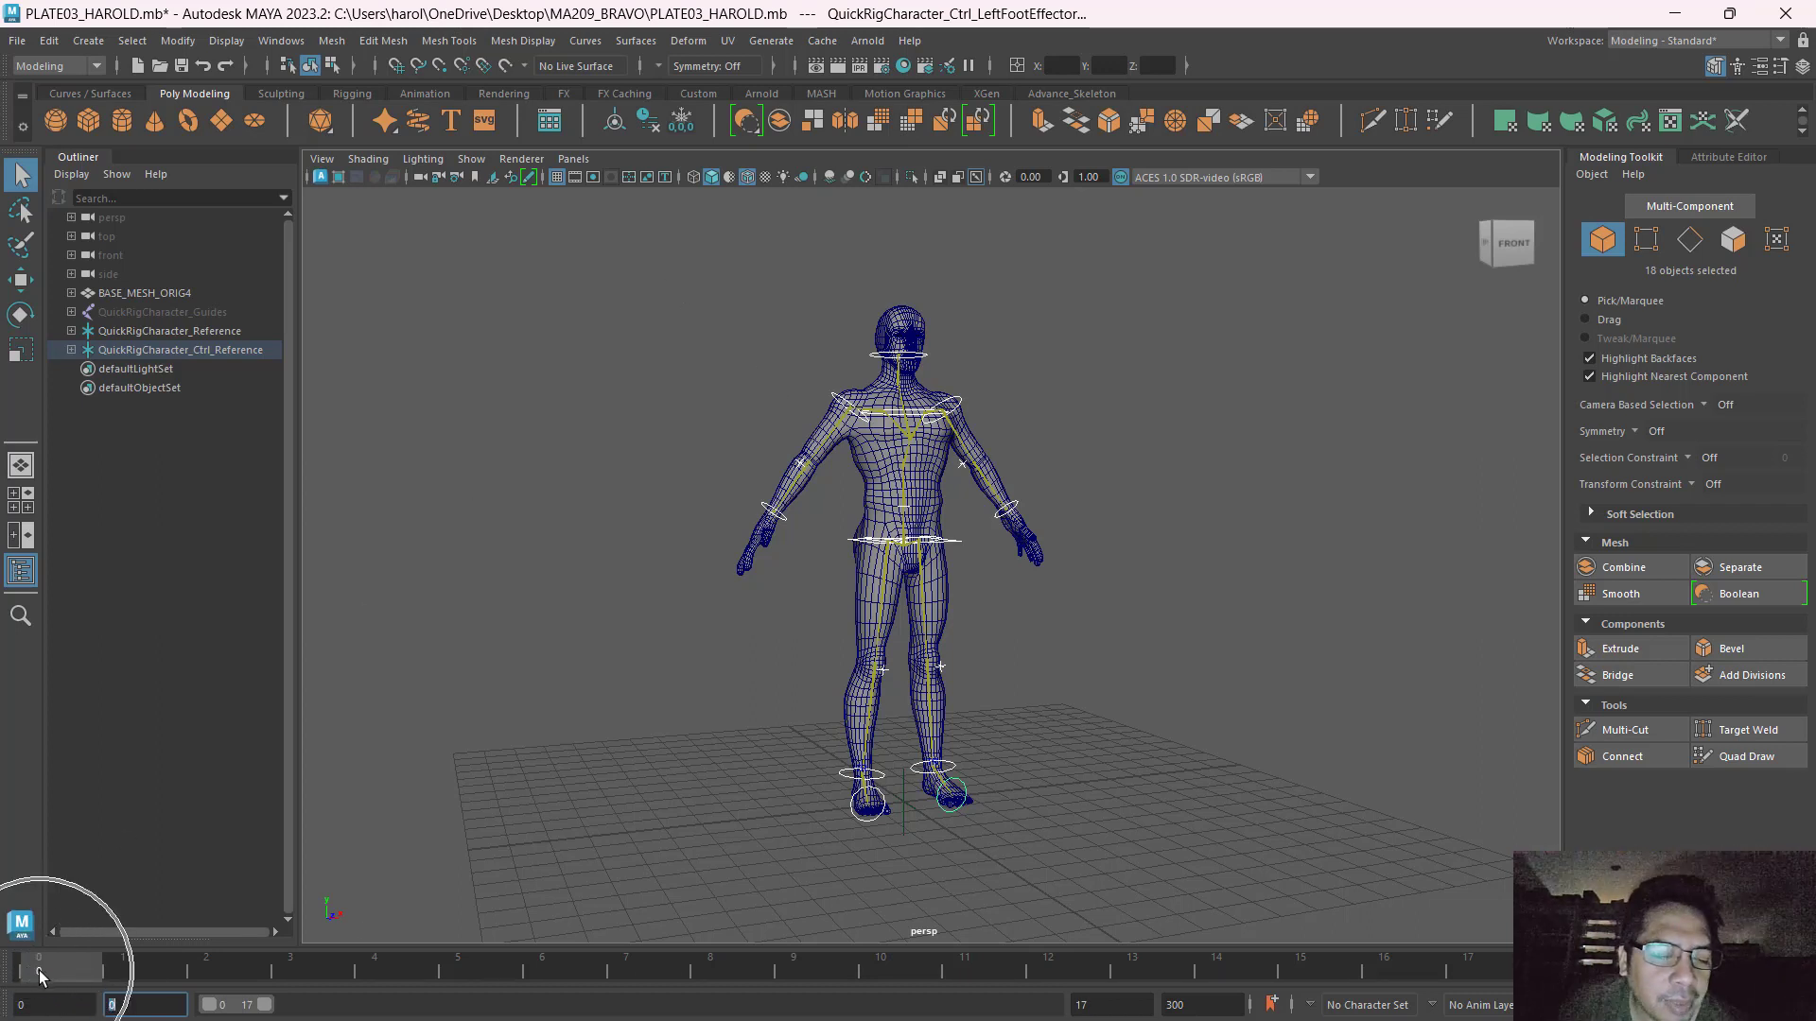
key("ctrl")
key("ctrl")
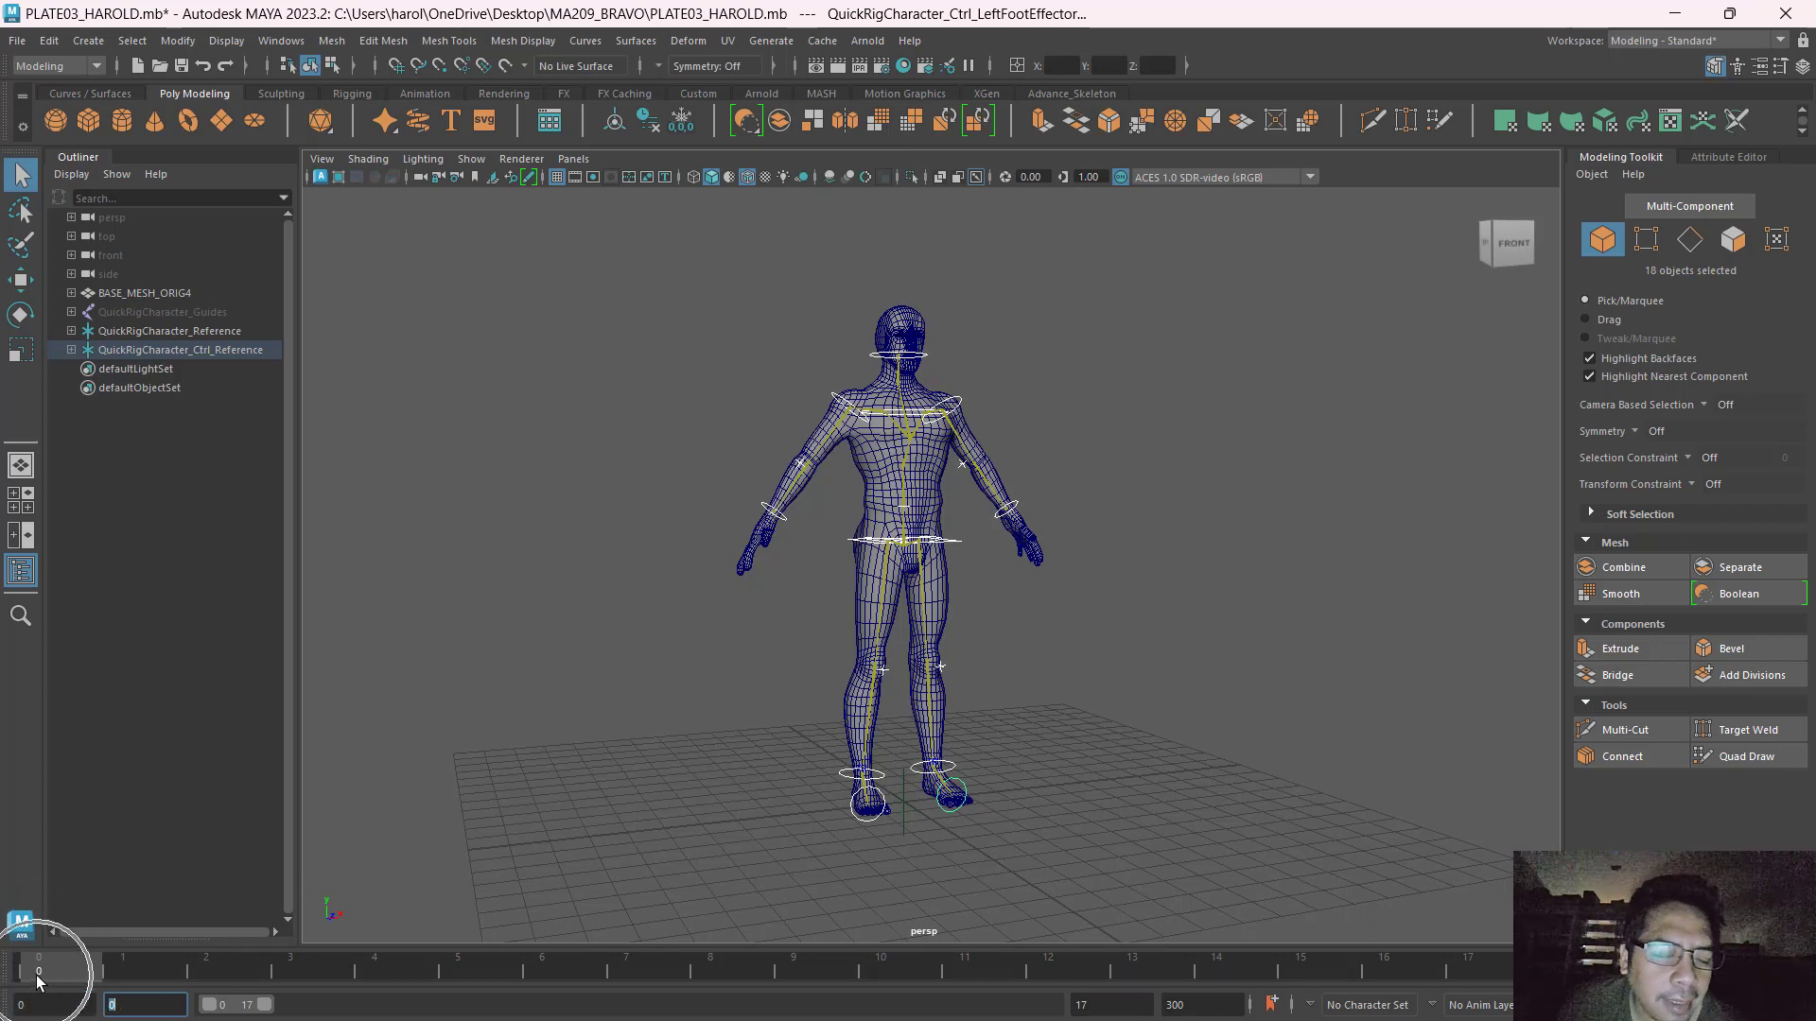
Select all the character's rig controls again and set a key on them at frame 0 for the default pose.
left_click_drag(691, 294, 1143, 880)
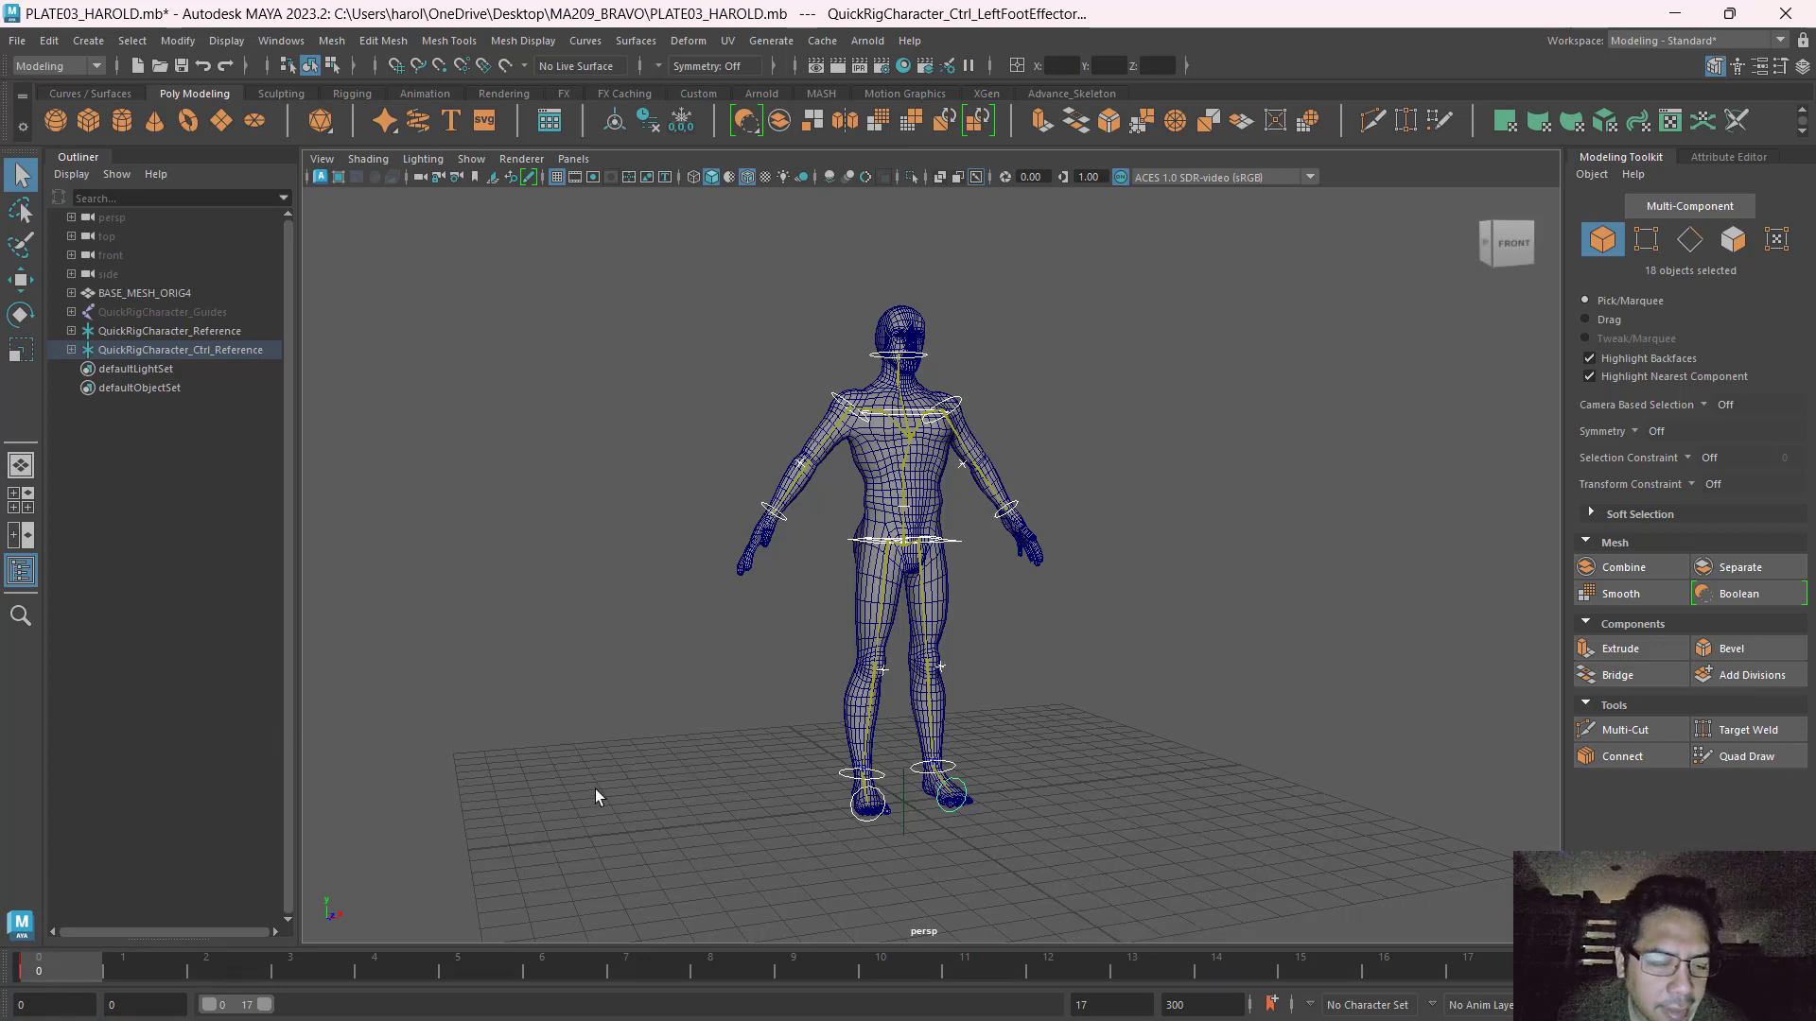
key("ctrl")
key("ctrl")
key("ctrl")
key("ctrl")
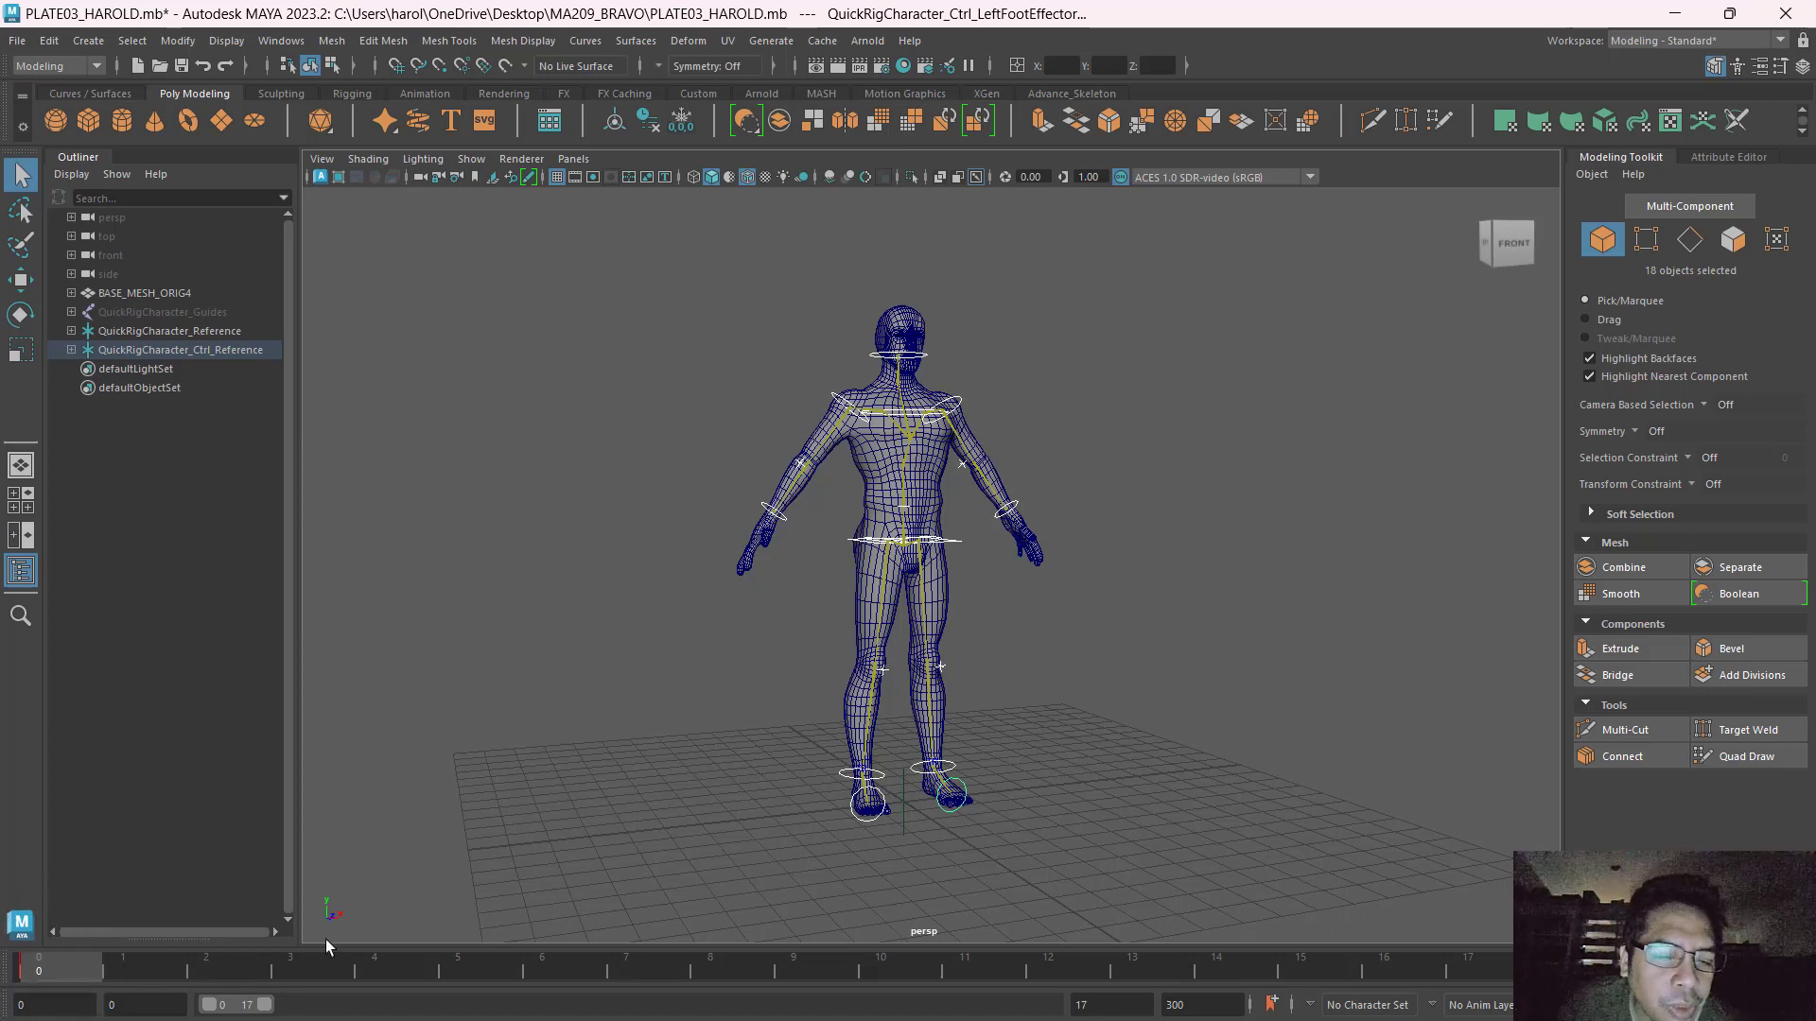
key("ctrl")
key("ctrl")
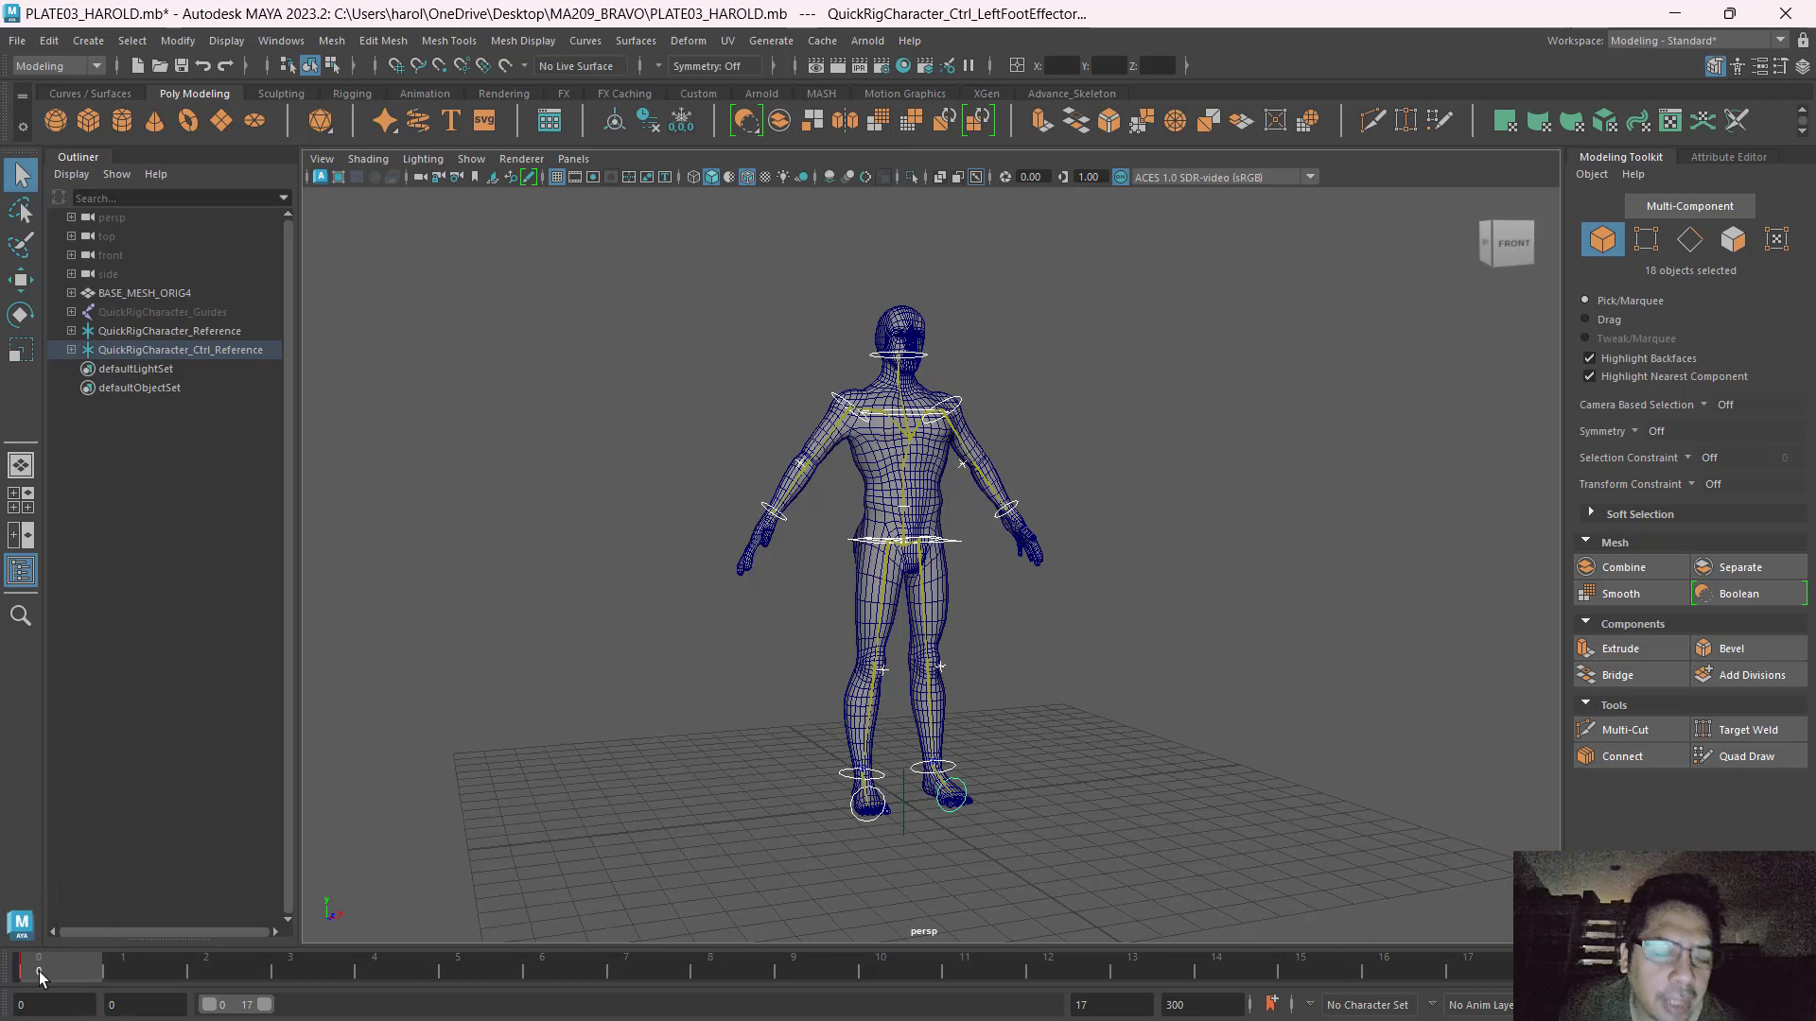
key("ctrl")
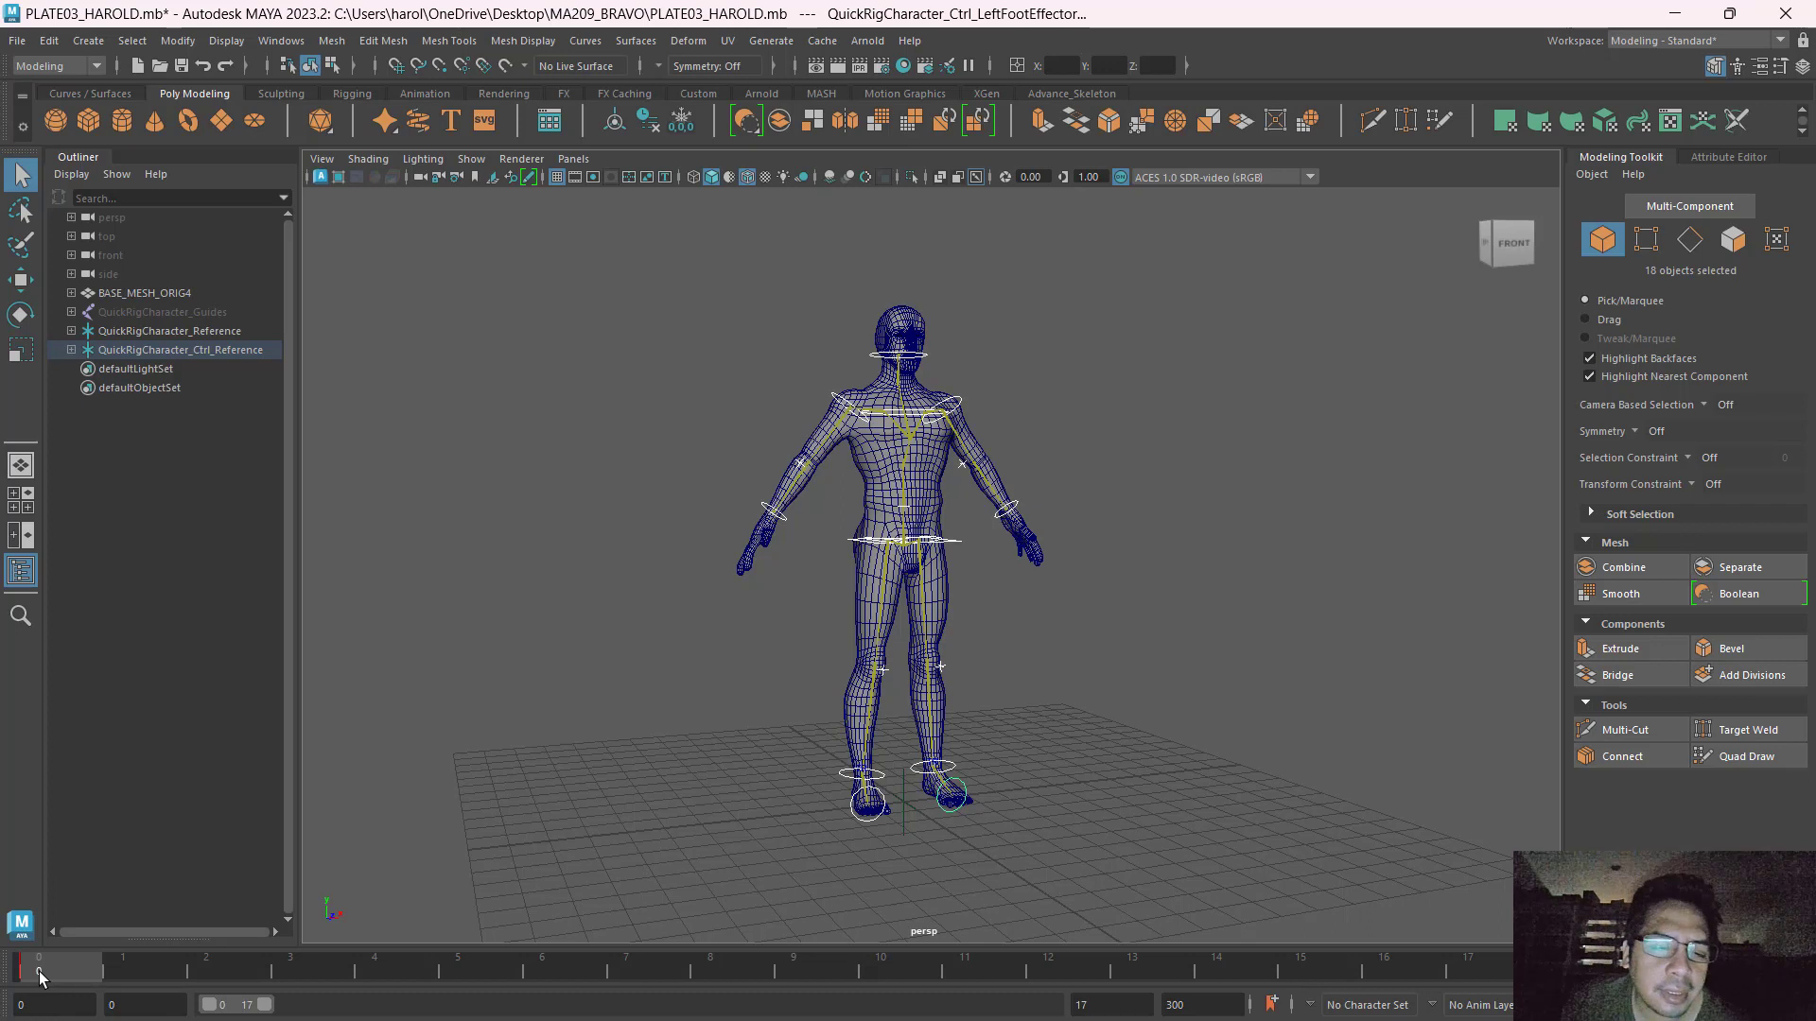
Move to frame 1, set the animation start frame to 1 and deselect the rig controls.
left_click(154, 966)
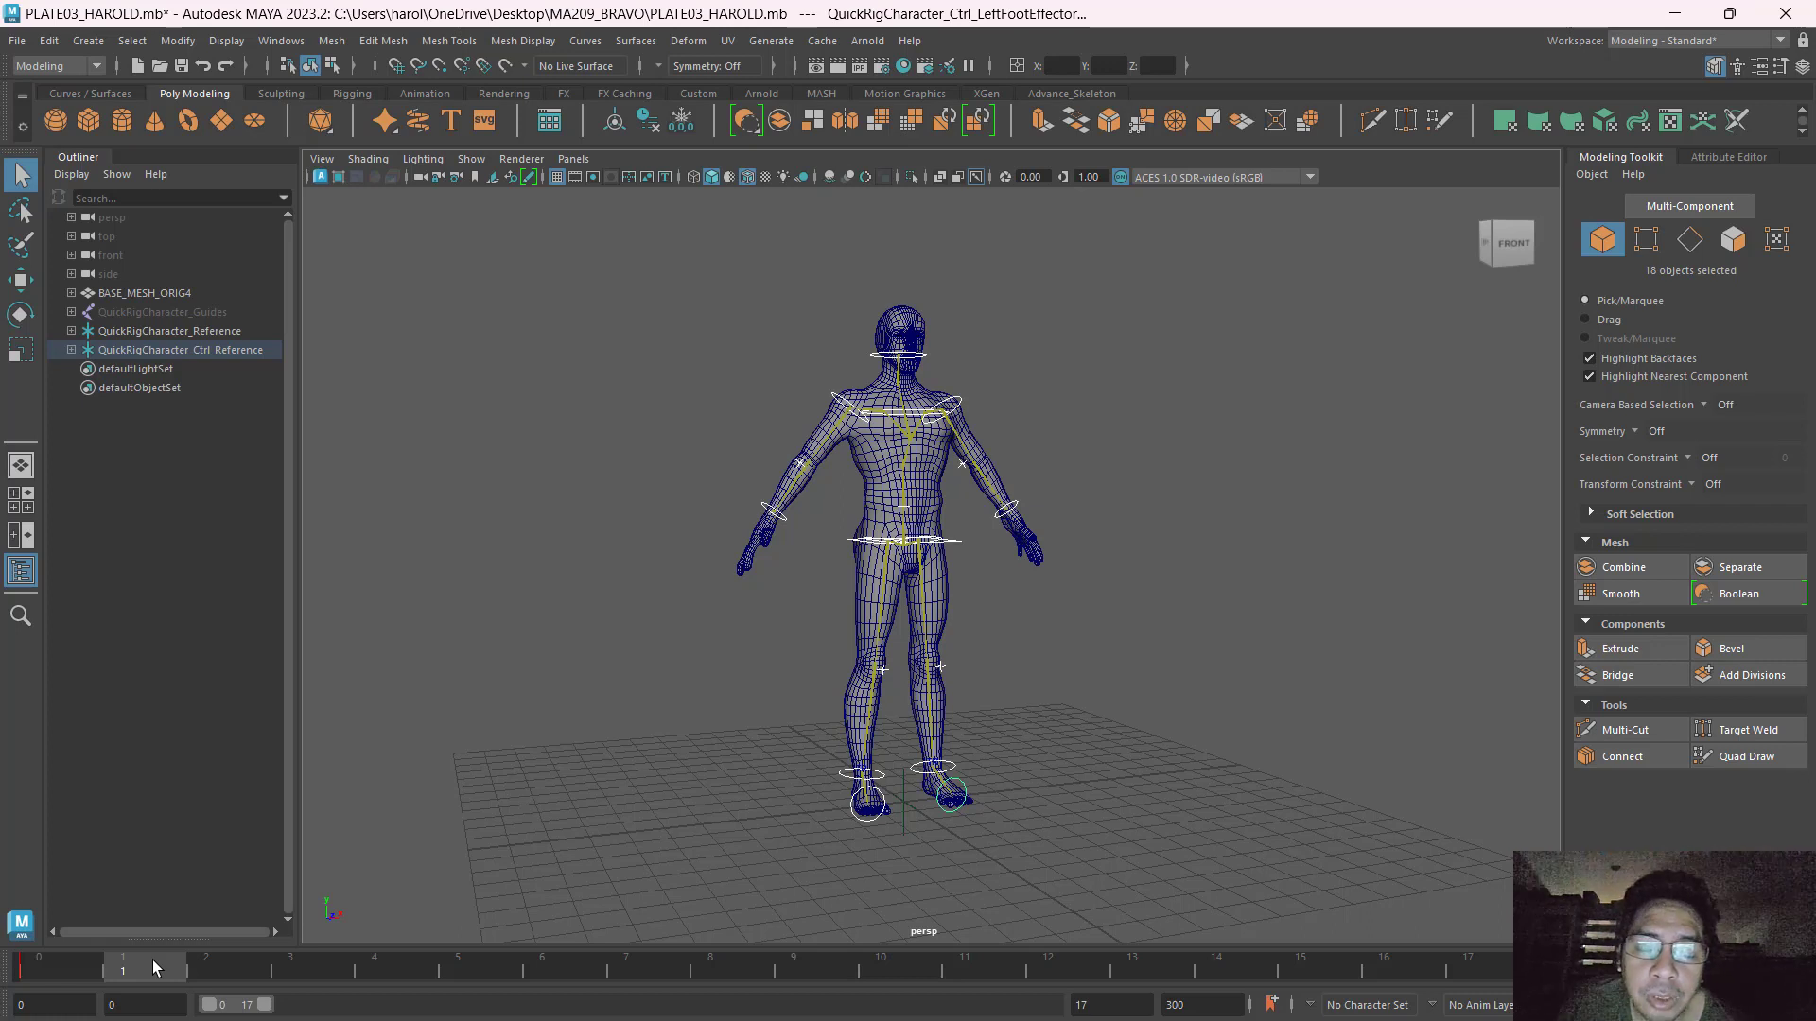
left_click(54, 1007)
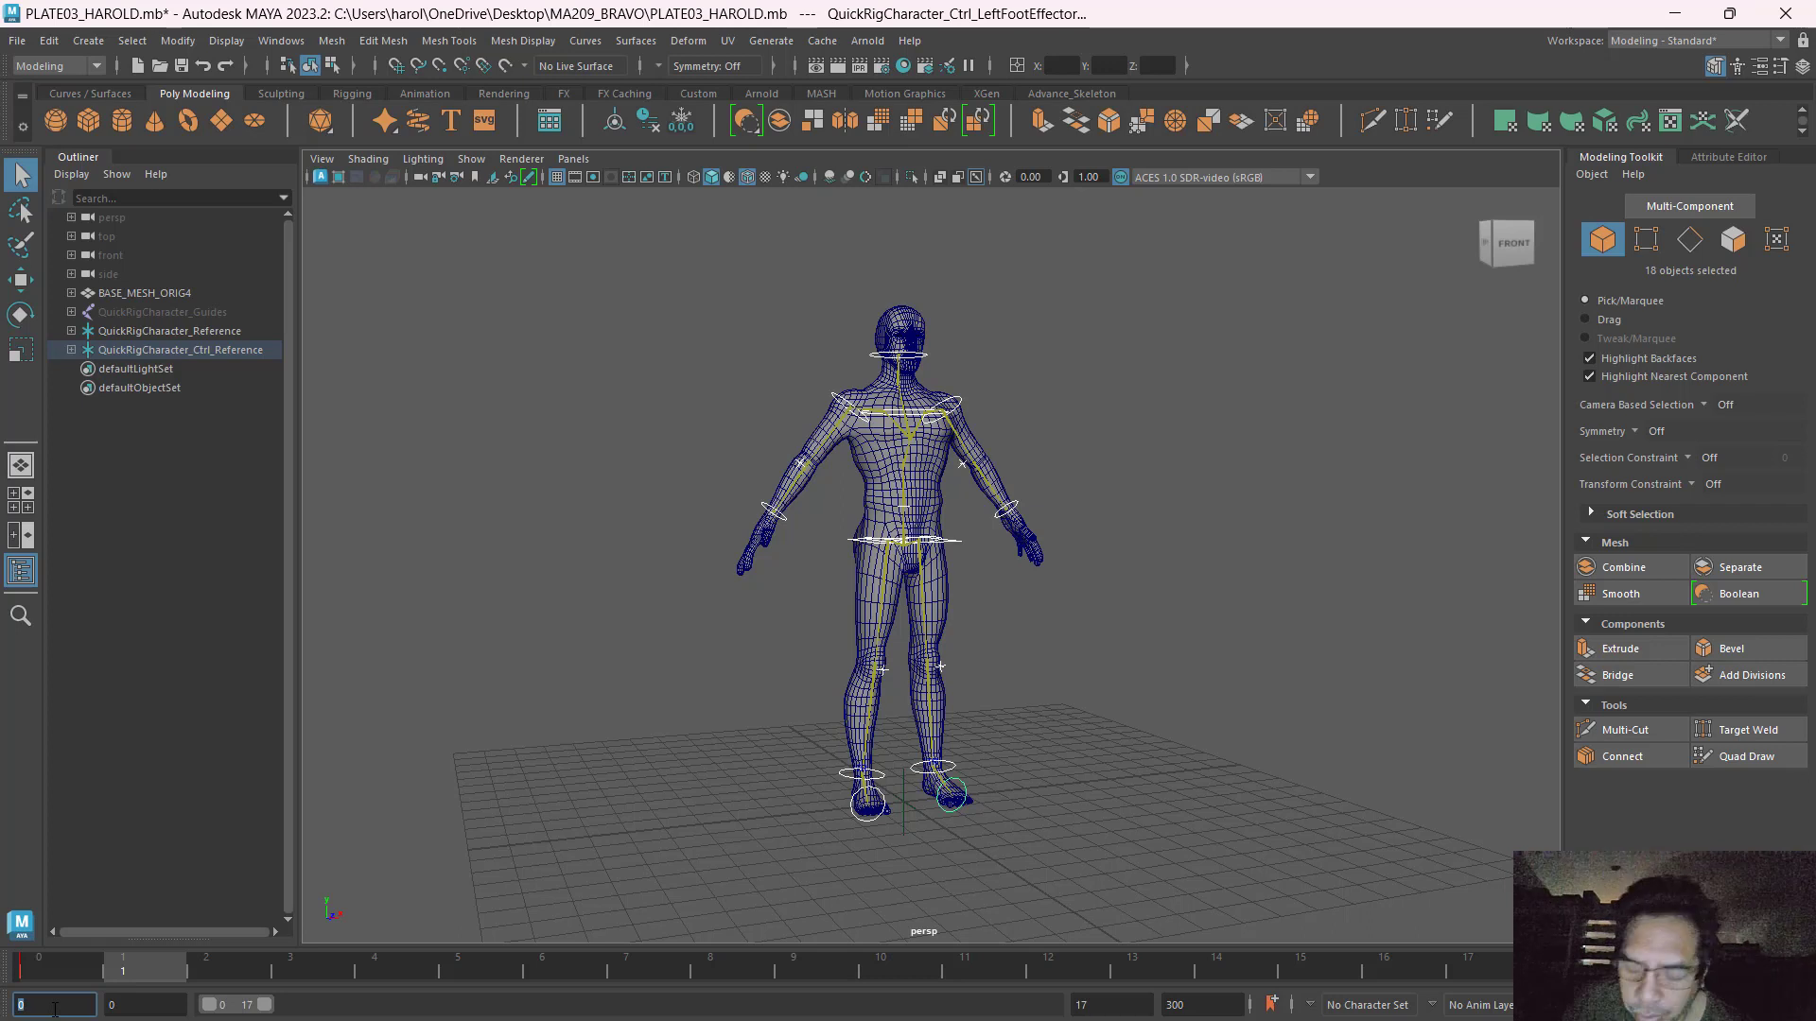
type("1")
key("Return")
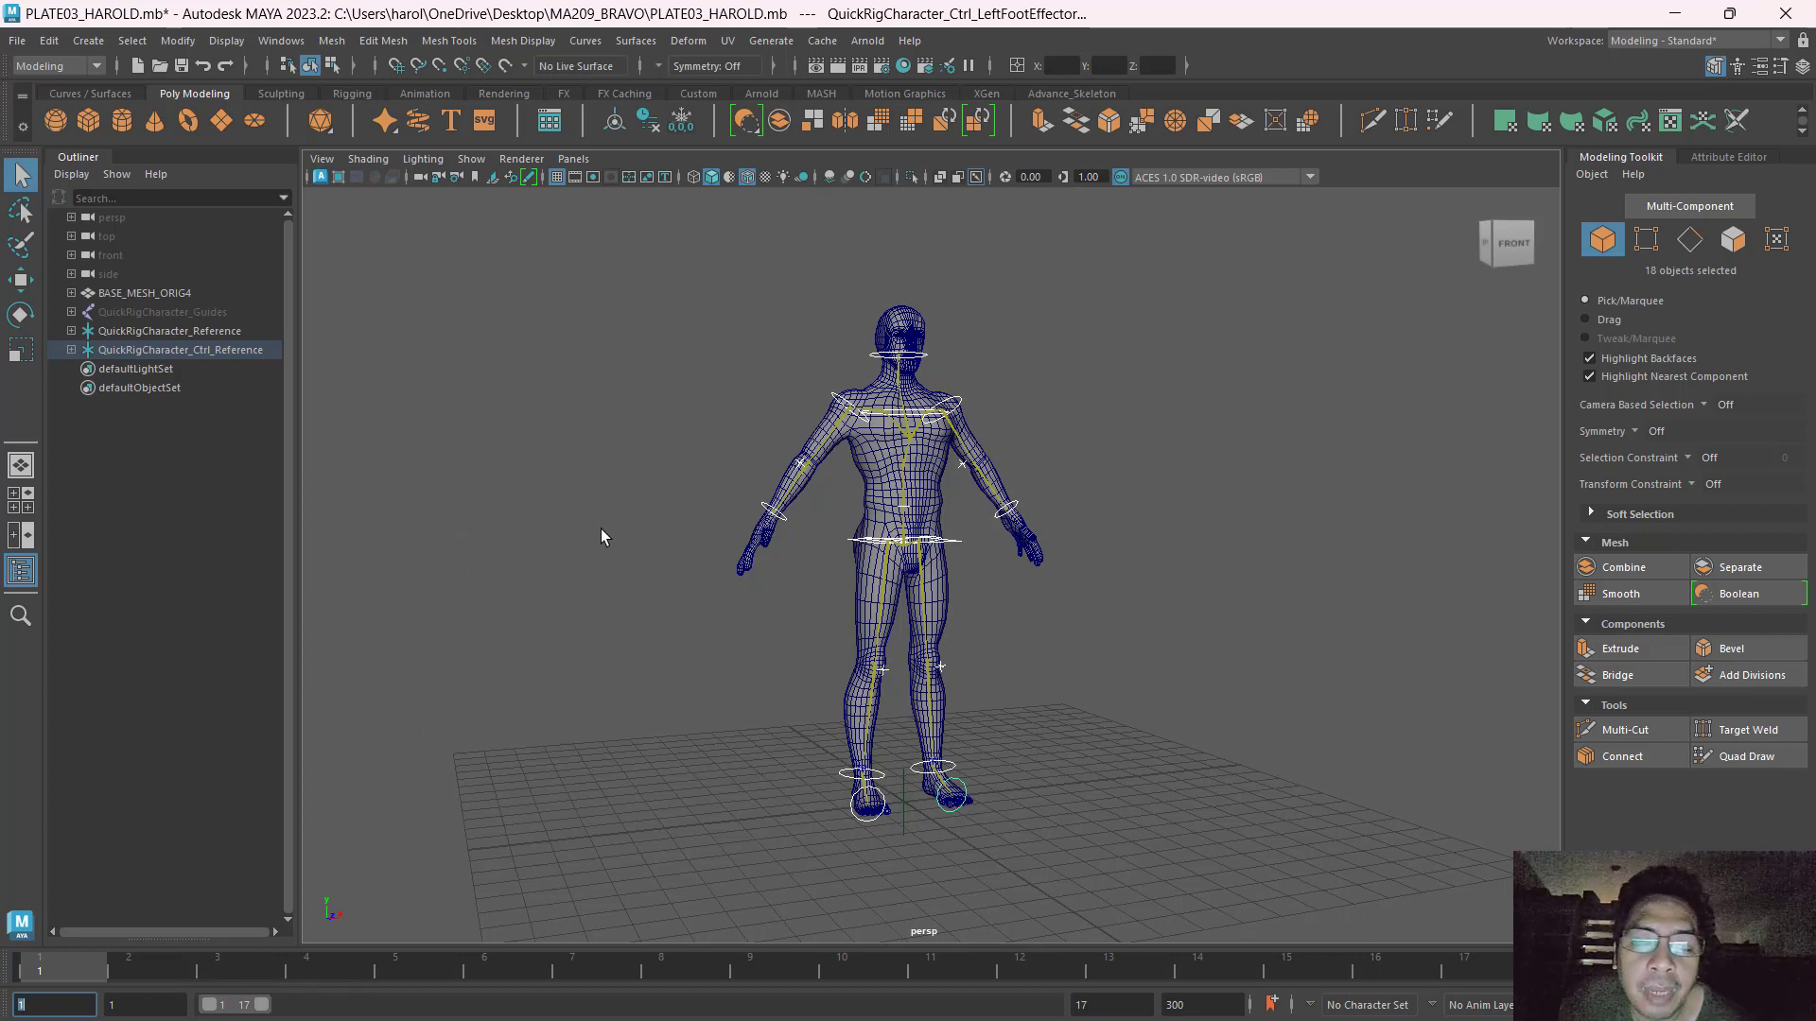
left_click(717, 685)
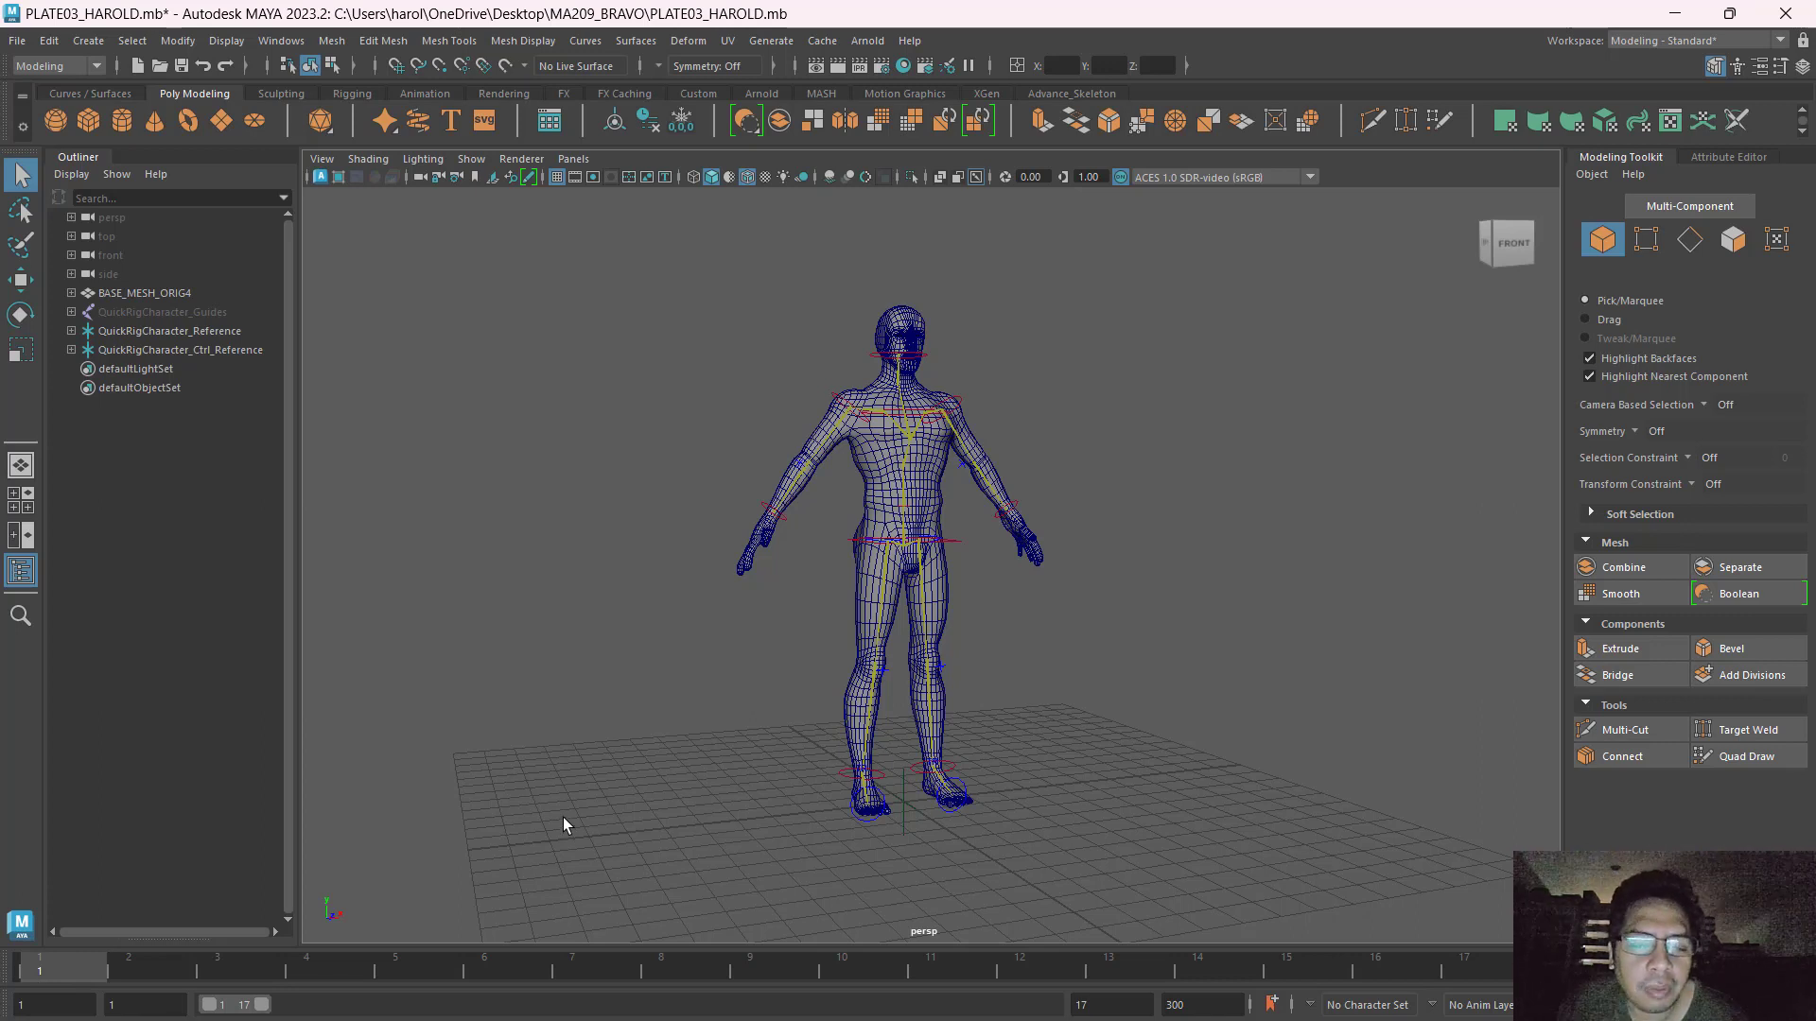
Recheck the walk cycle chart in the browser, and display the character in Maya in a maximized, smooth-shaded side view.
key("alt+Tab")
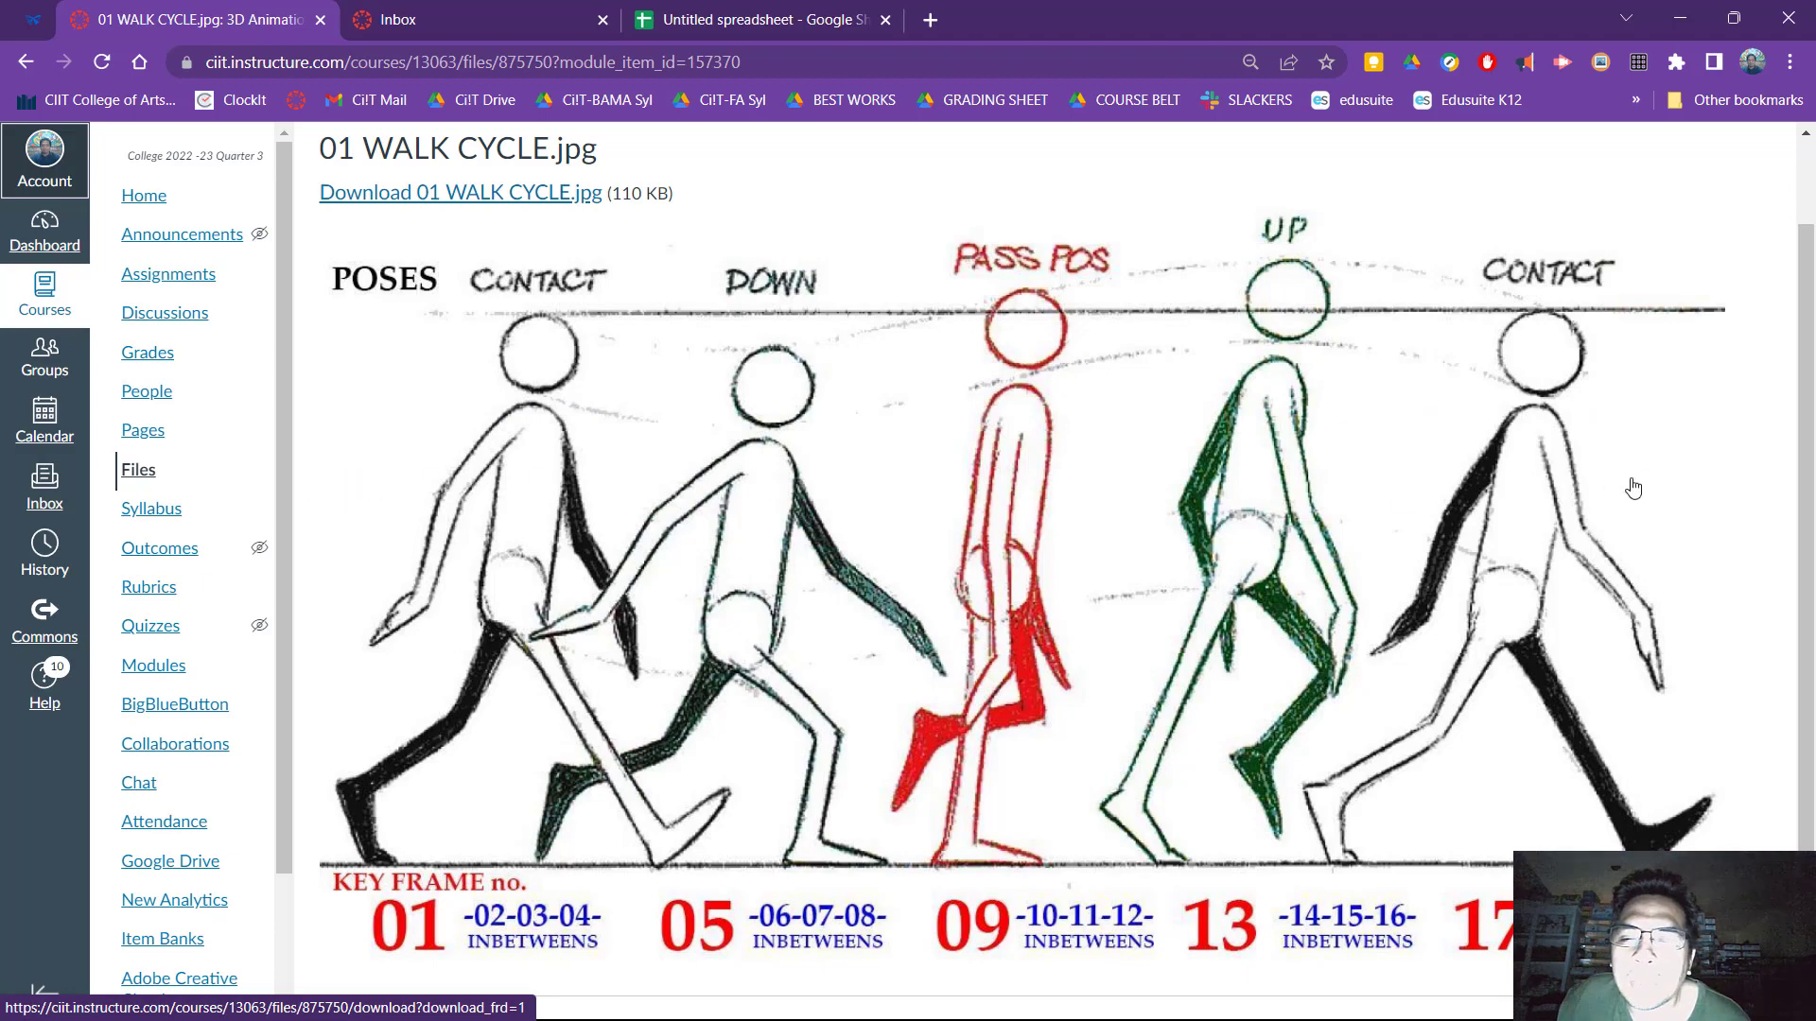
key("alt+Tab")
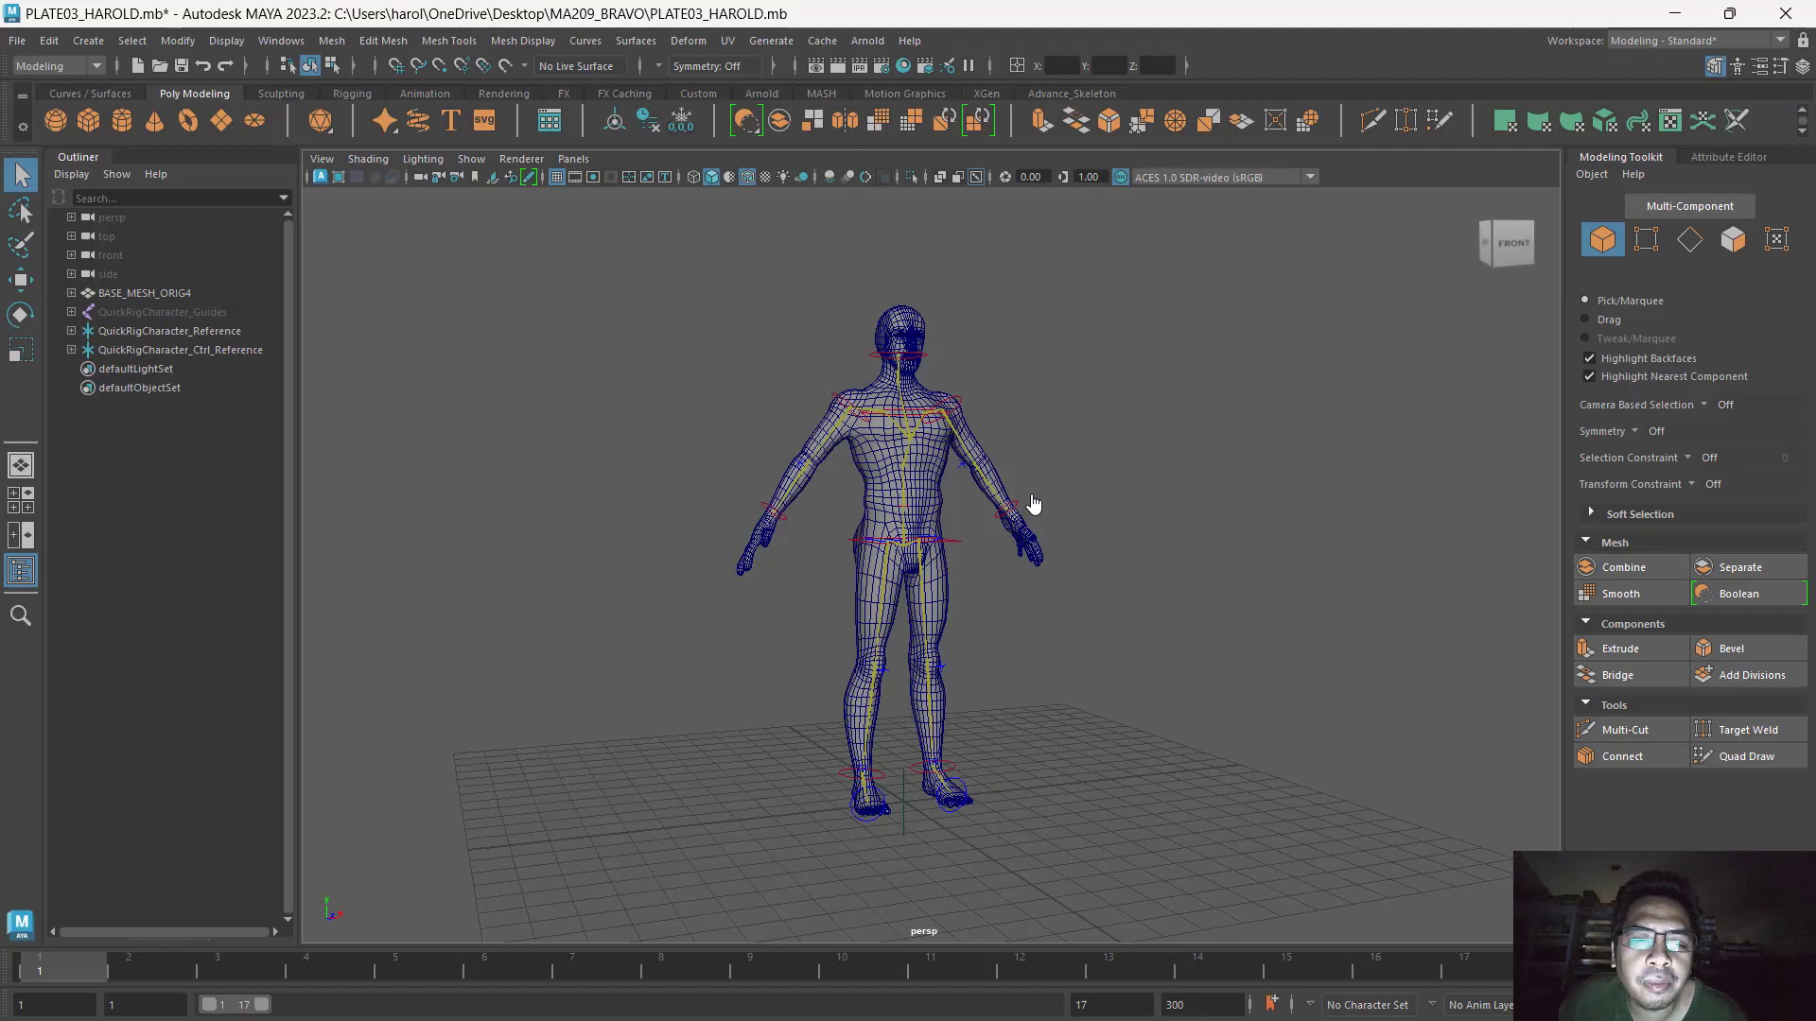
key("space")
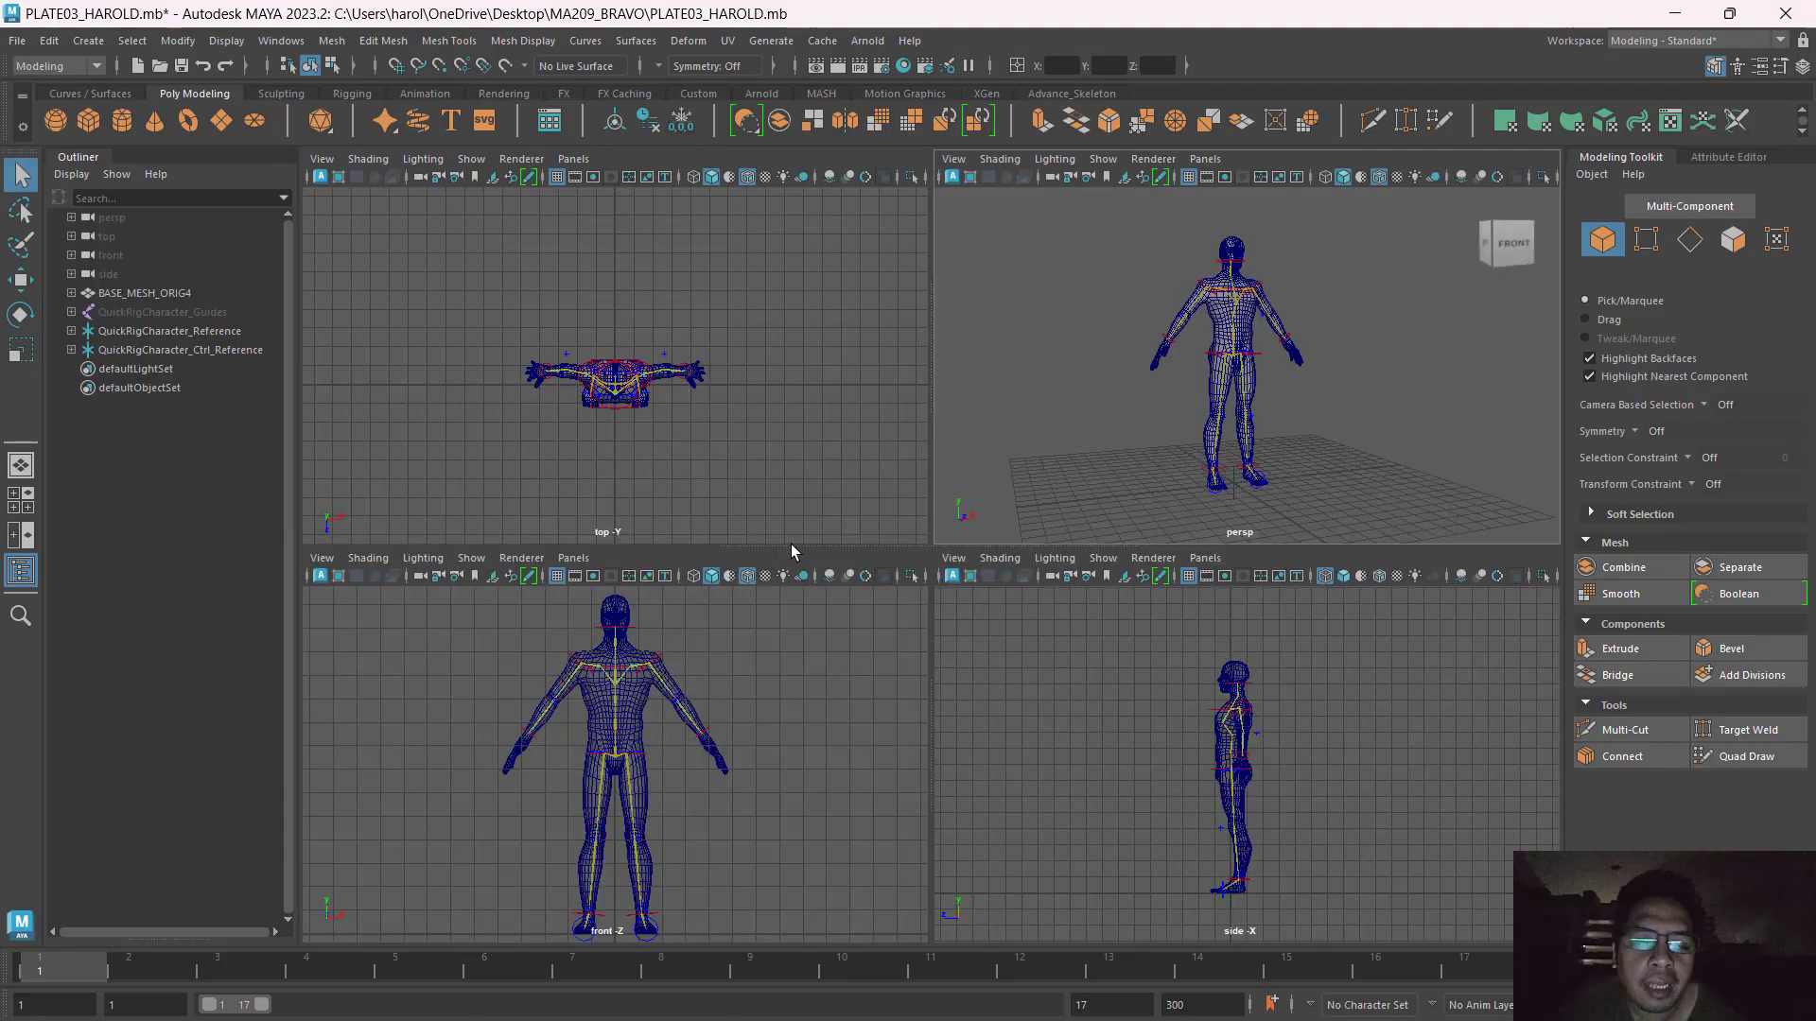
key("space")
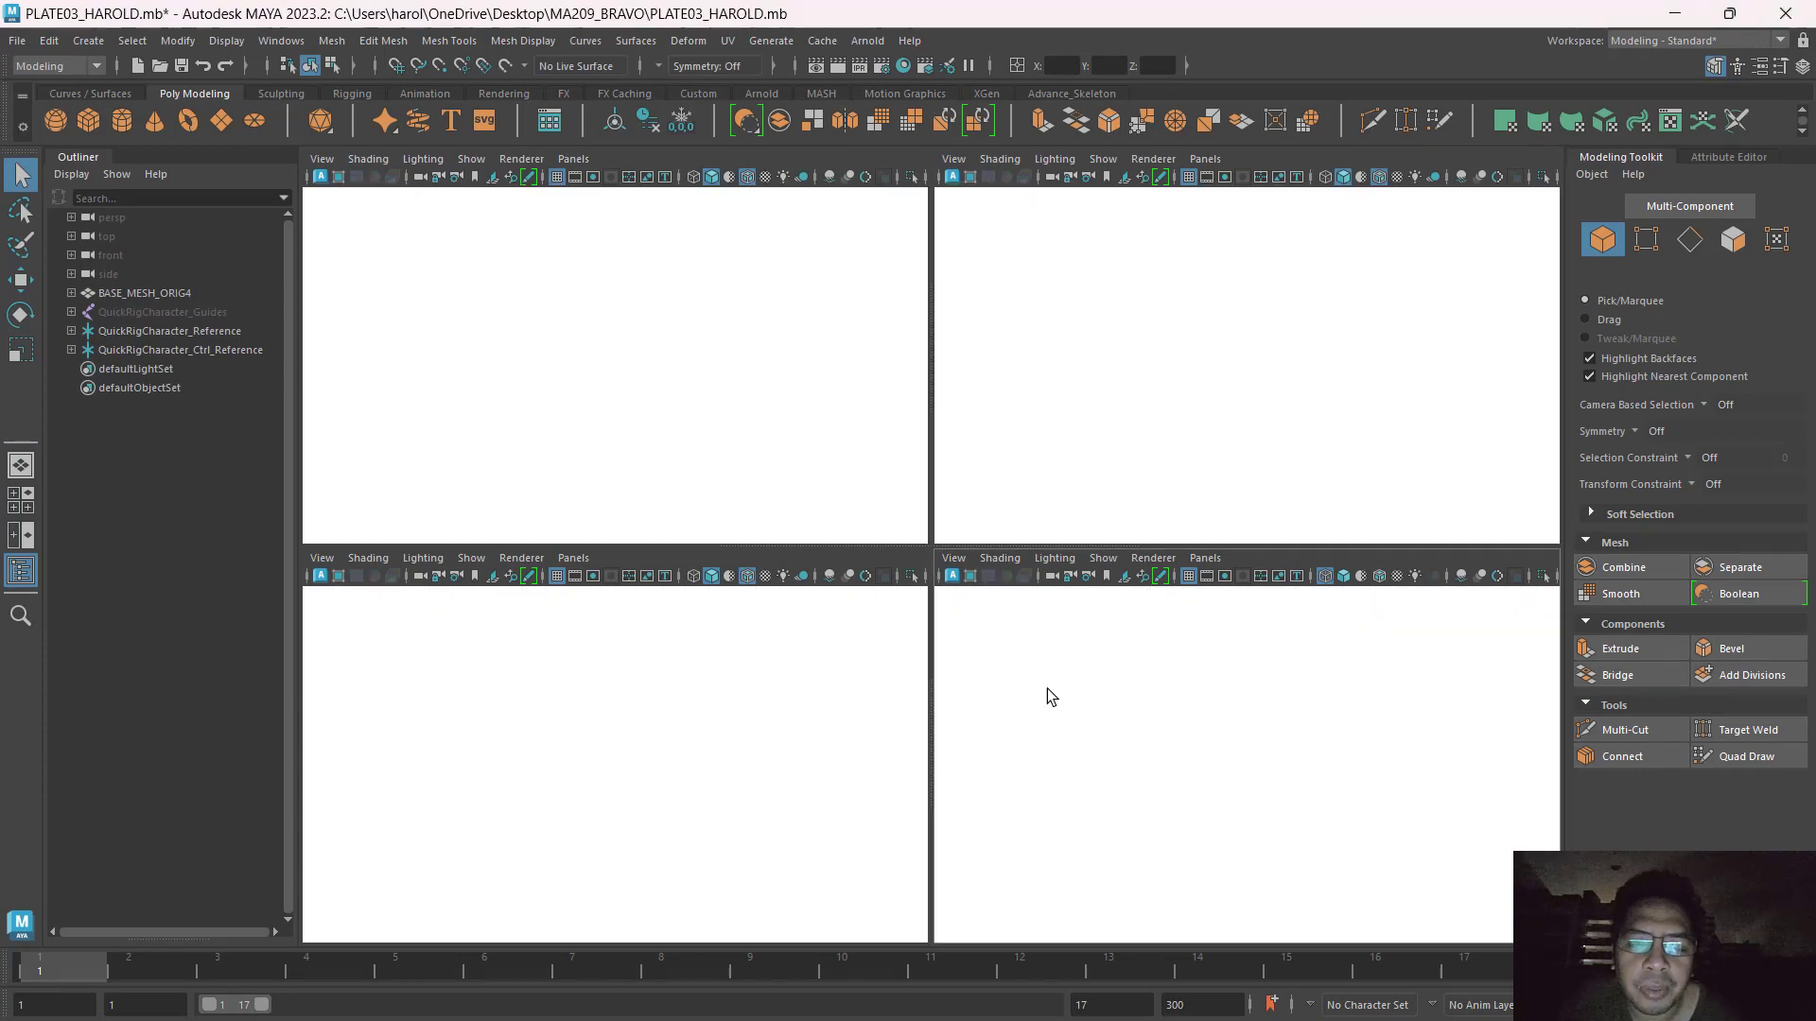
left_click(972, 541)
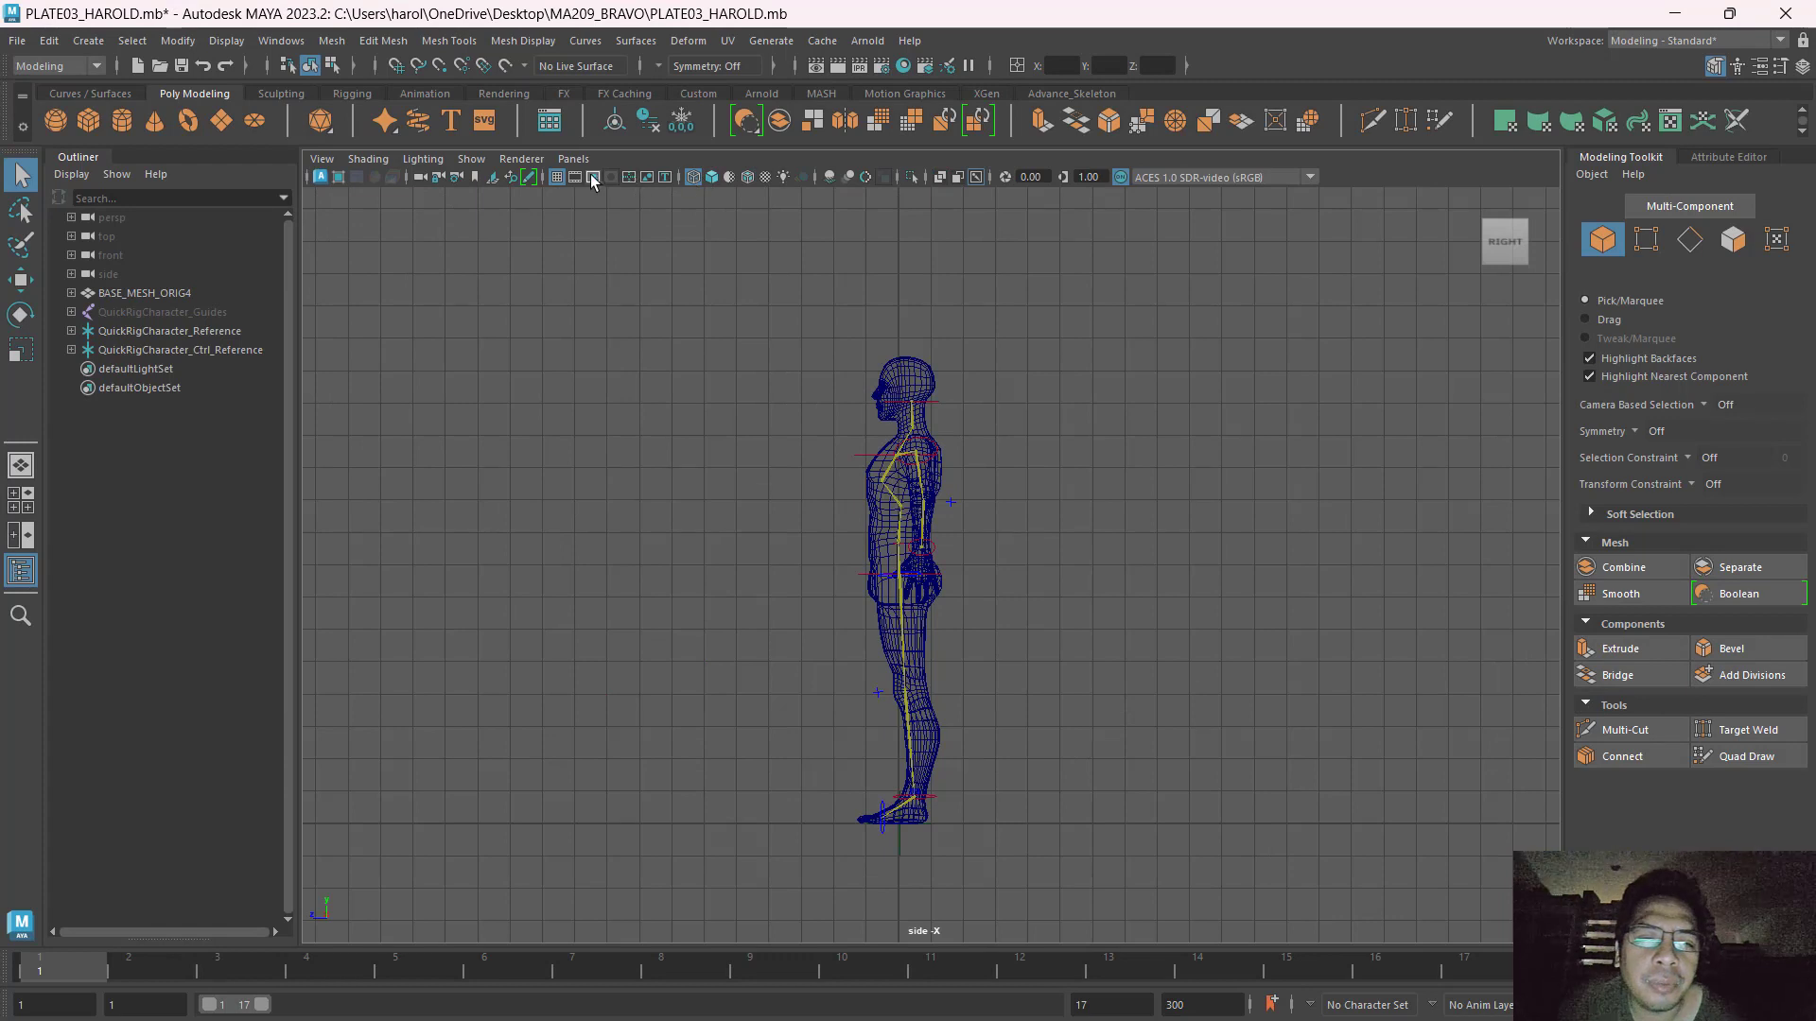
left_click(711, 177)
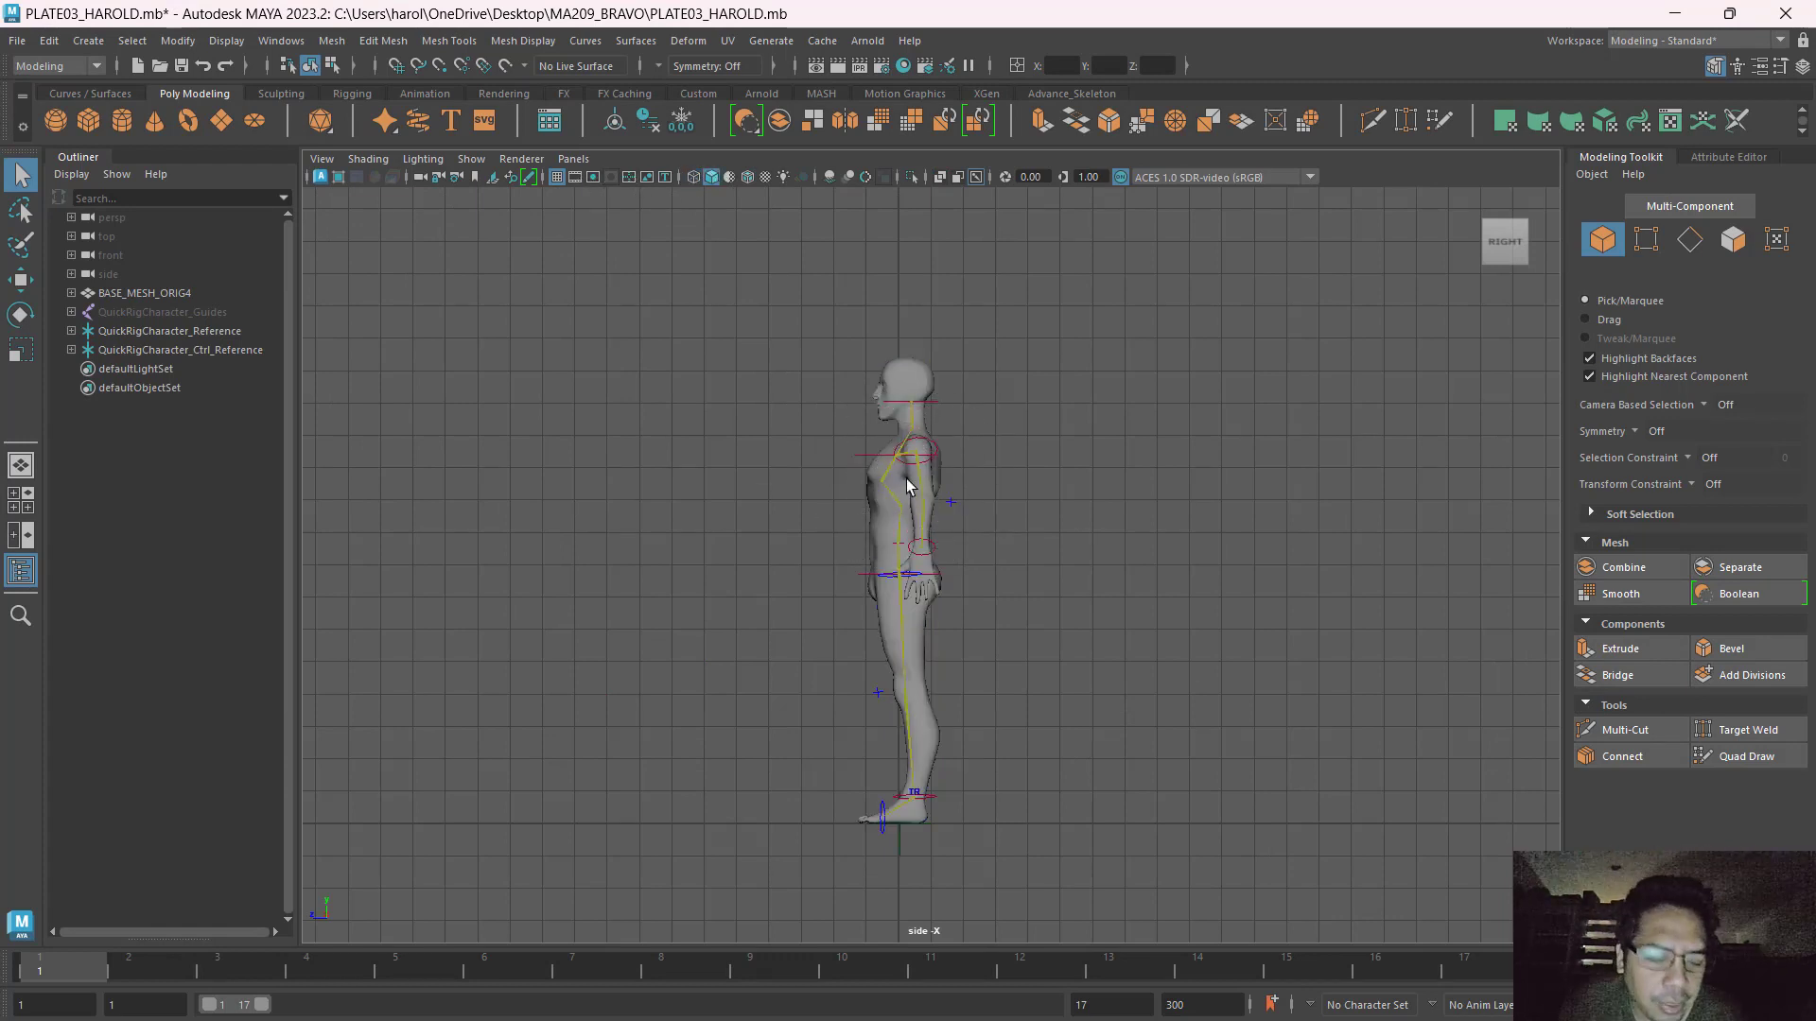
Create a new left orthographic camera view and frame the whole character in it.
key("alt+Tab")
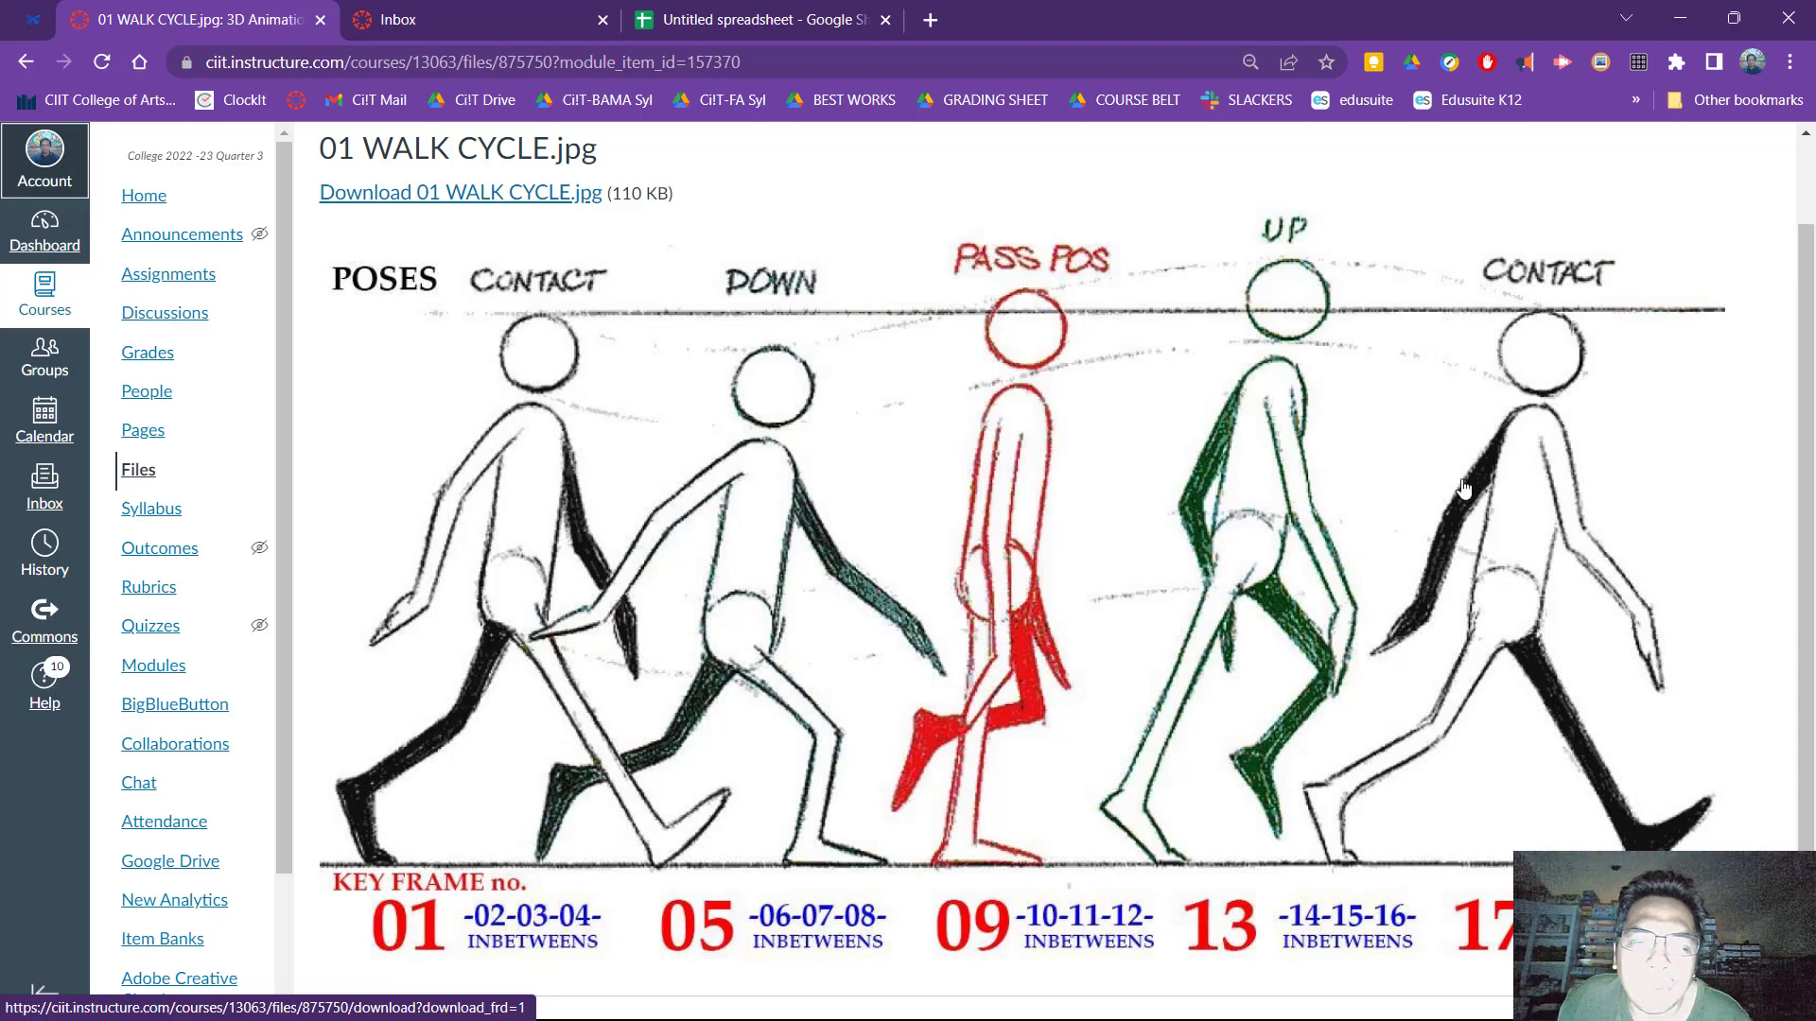
key("alt+Tab")
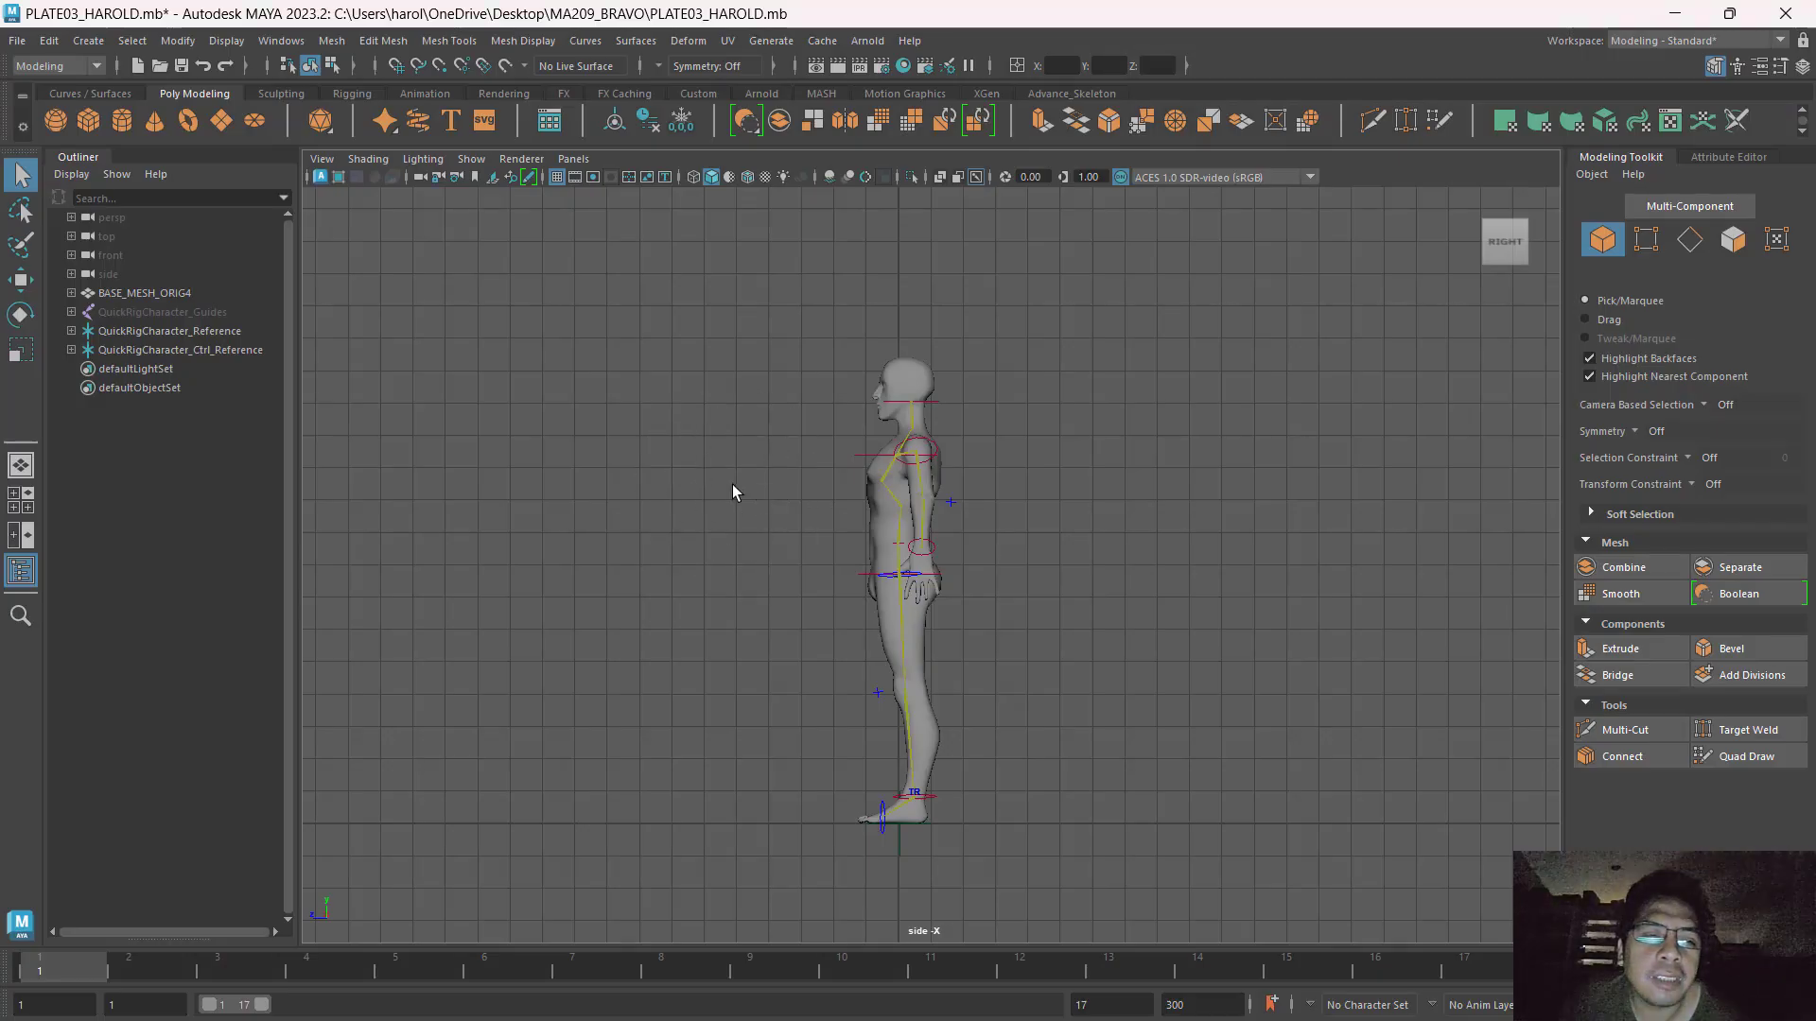
left_click(573, 159)
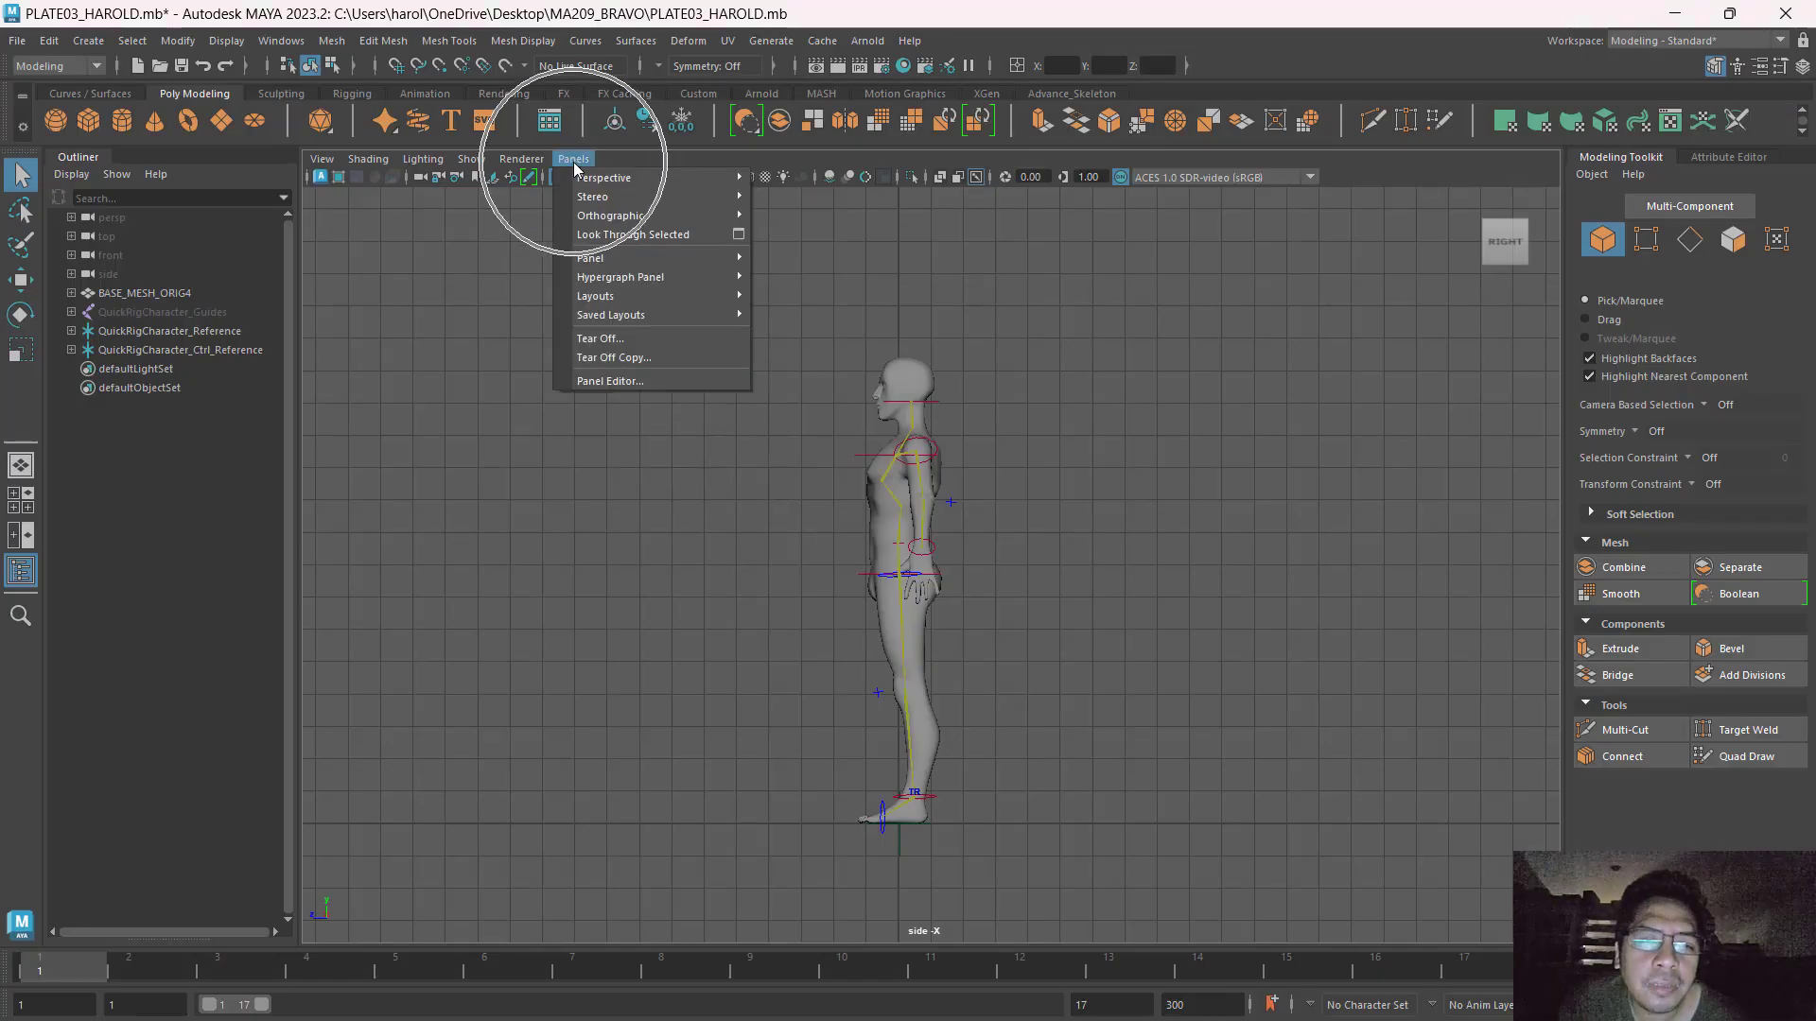
left_click(598, 217)
mouse_move(829, 282)
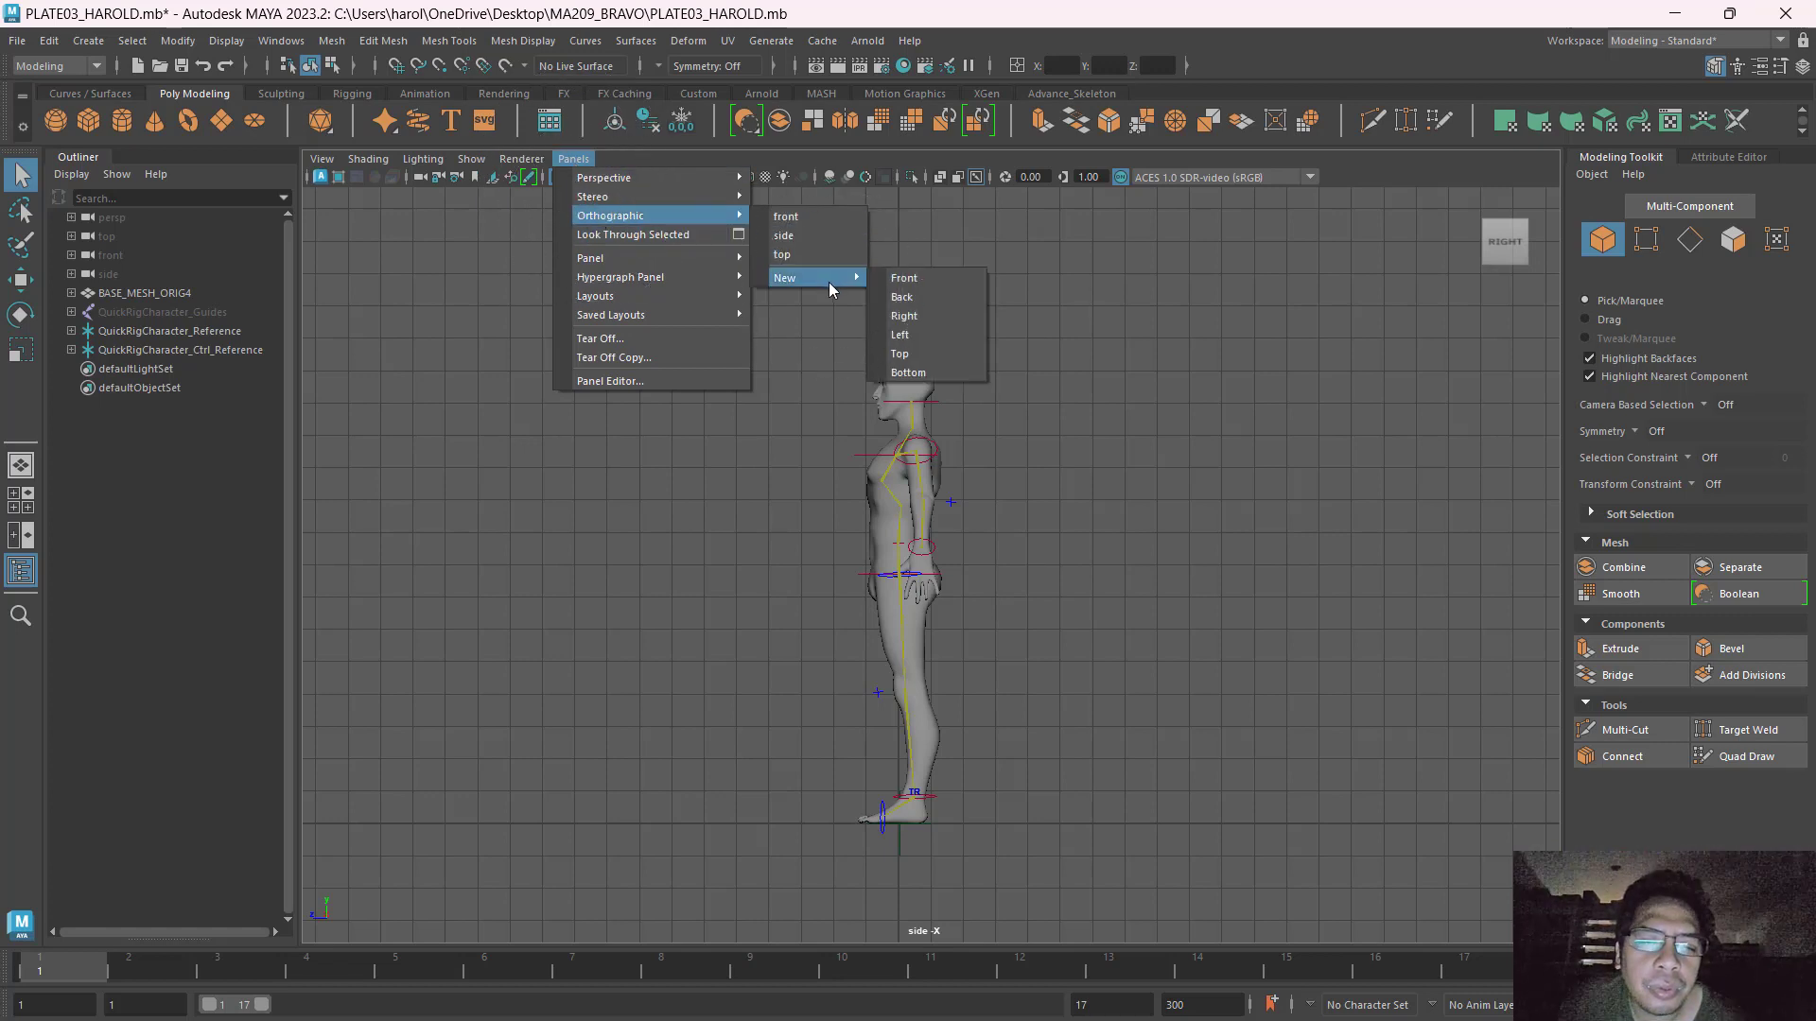
left_click(927, 337)
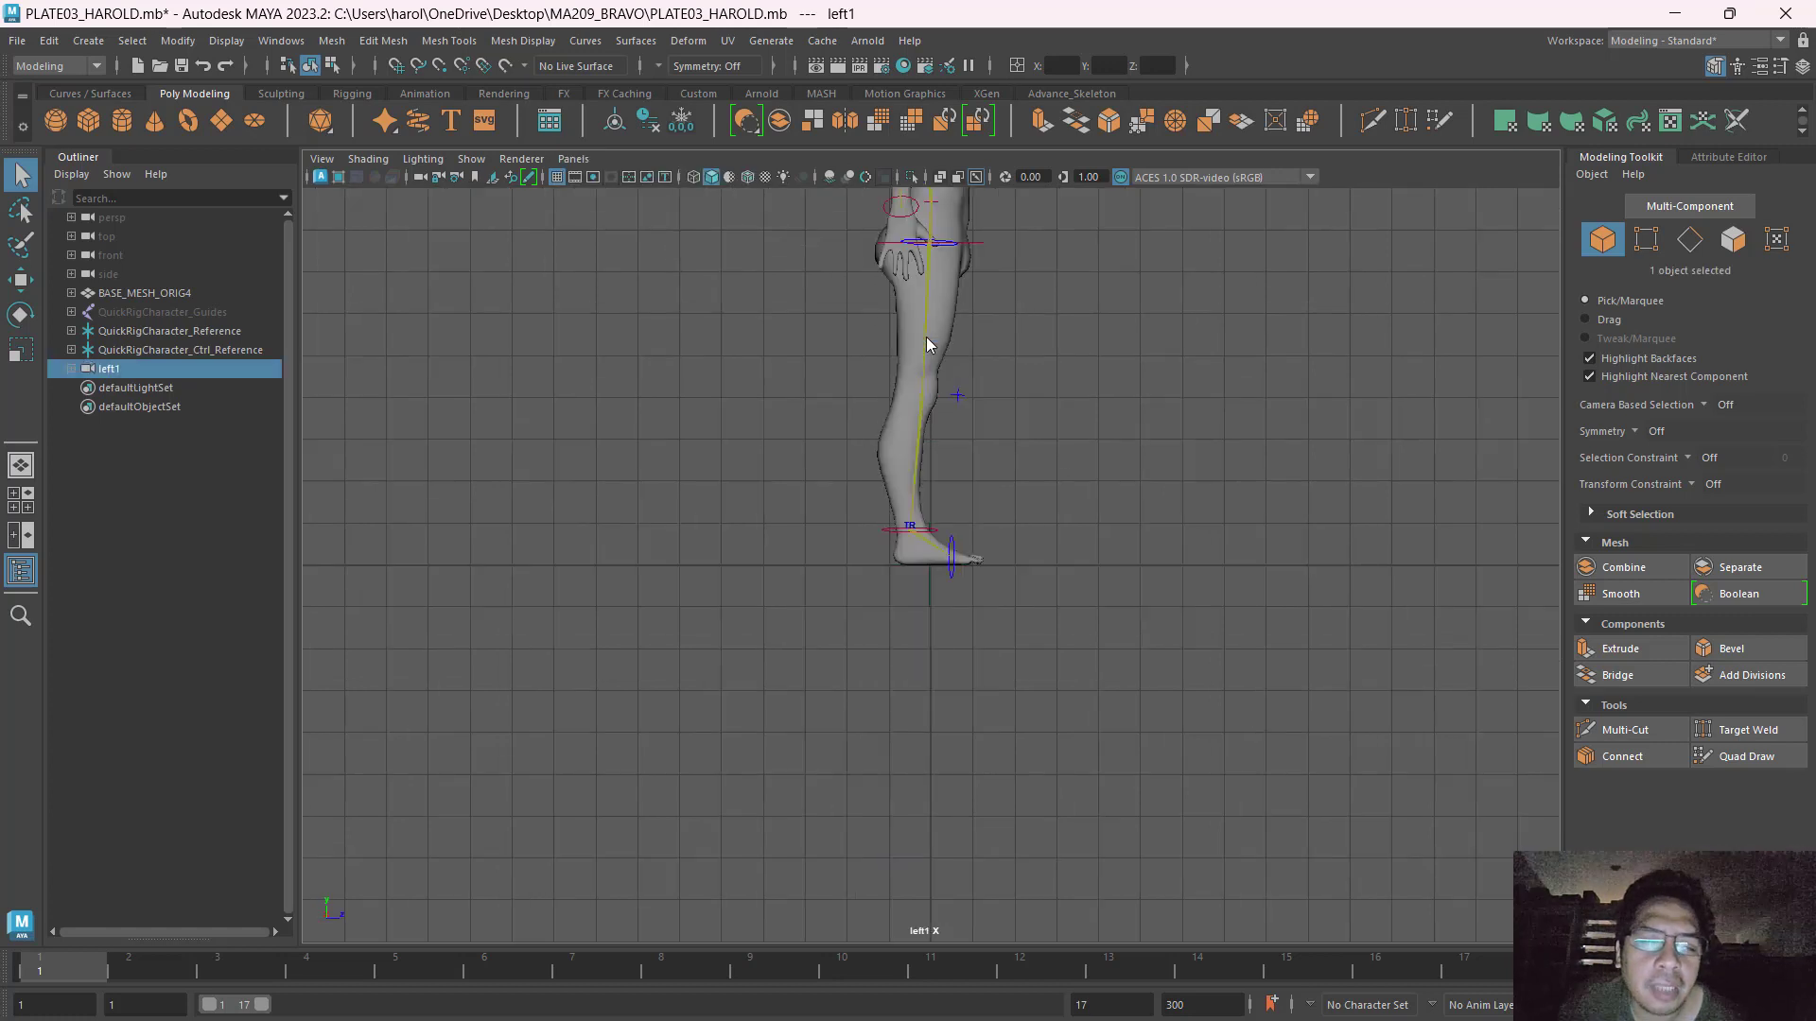
key("ctrl")
key("ctrl")
key("ctrl")
key("ctrl")
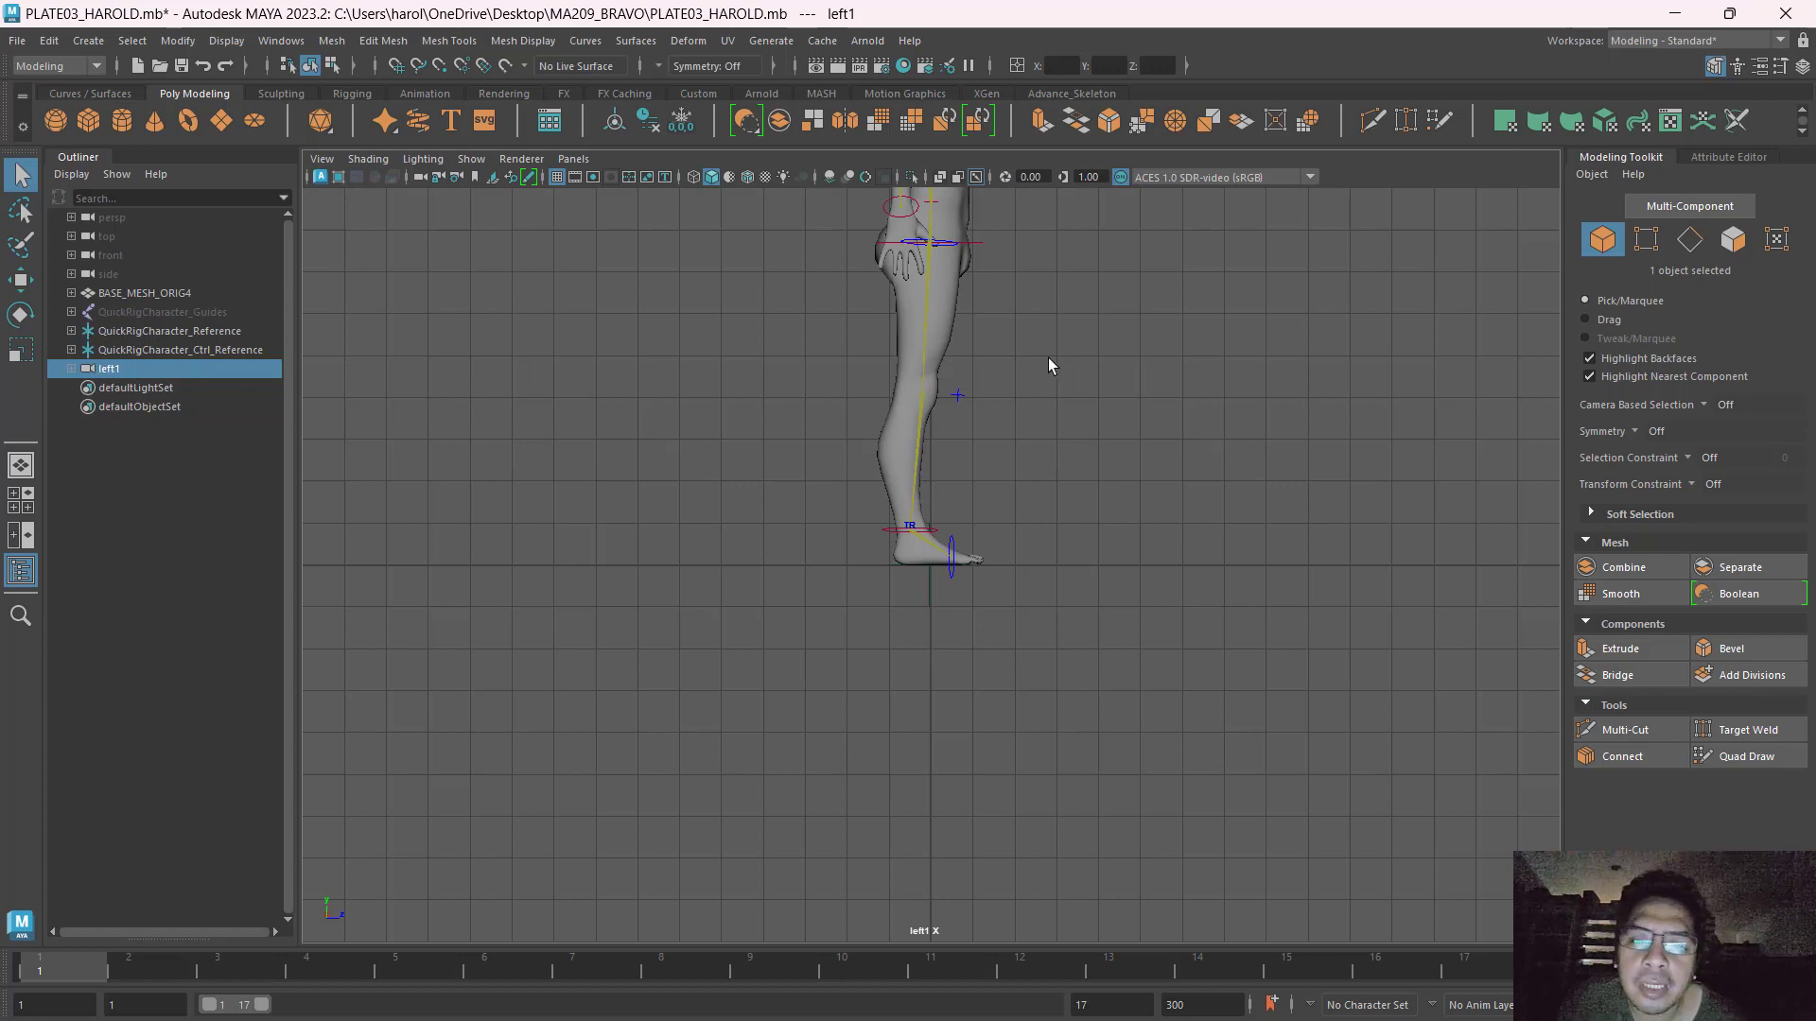
middle_click_drag(1048, 357, 1066, 669, "alt")
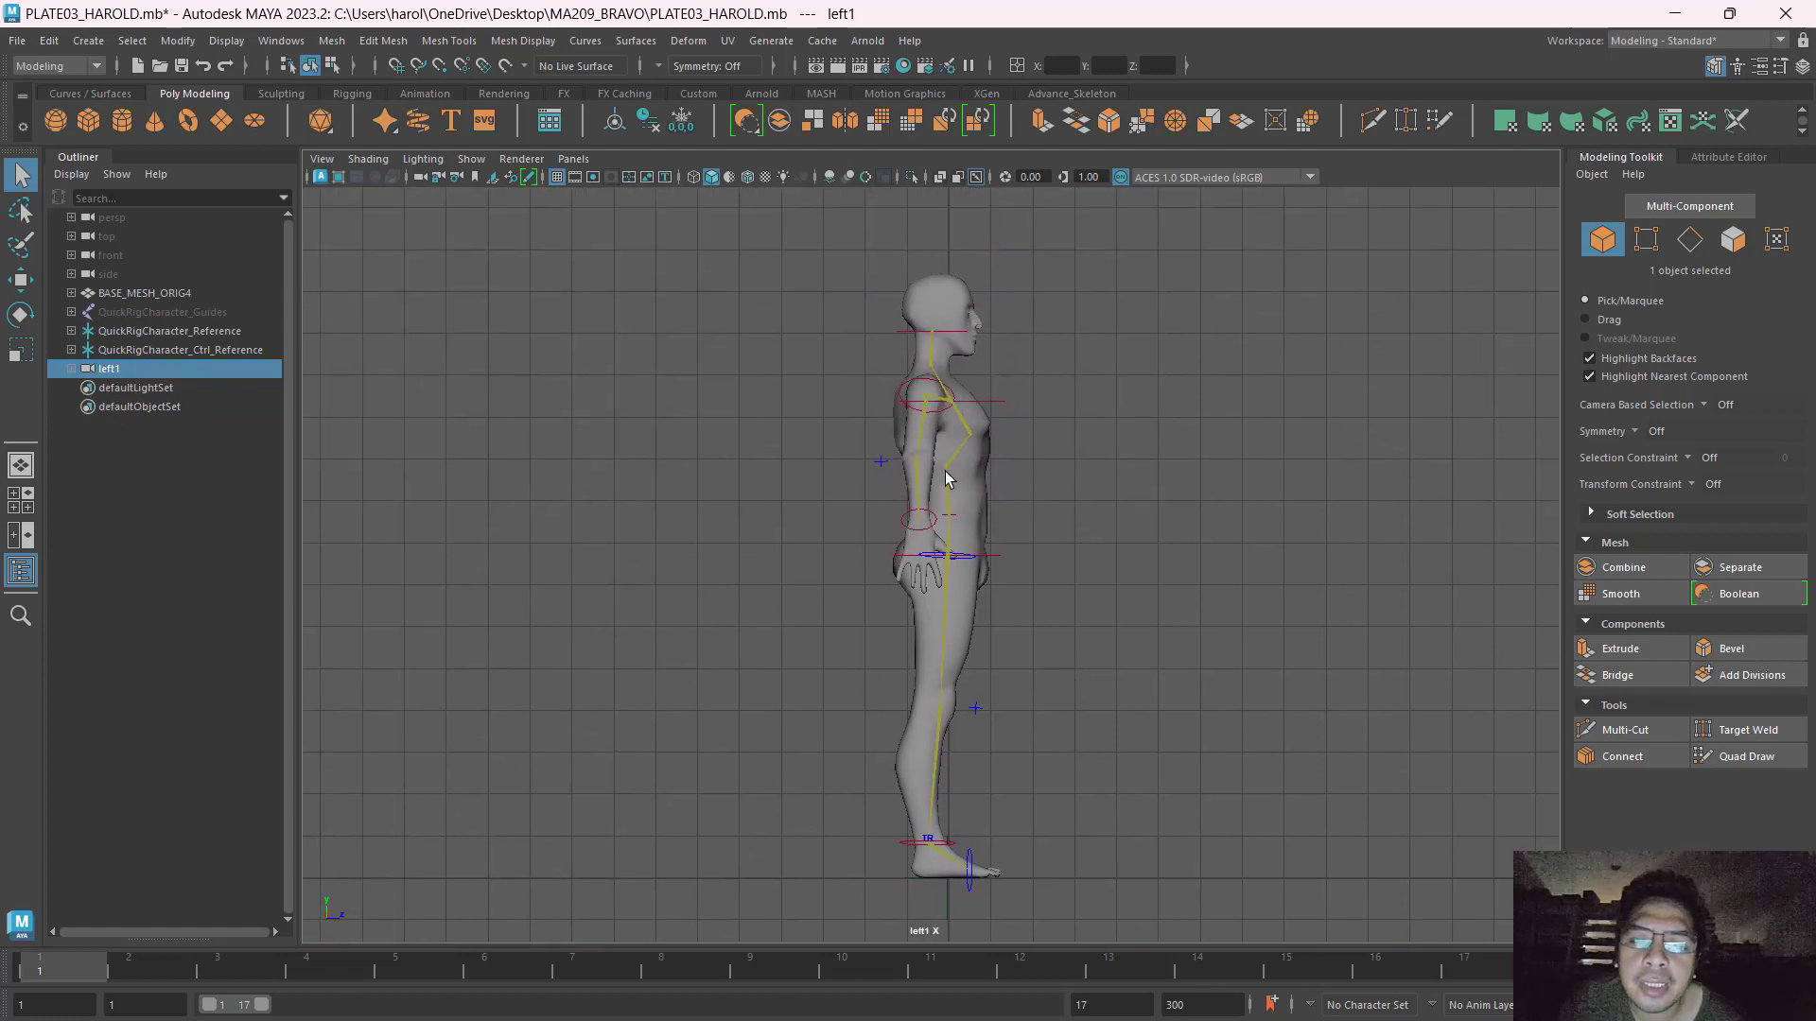
Hide the new left camera, left1, in the scene.
key("ctrl")
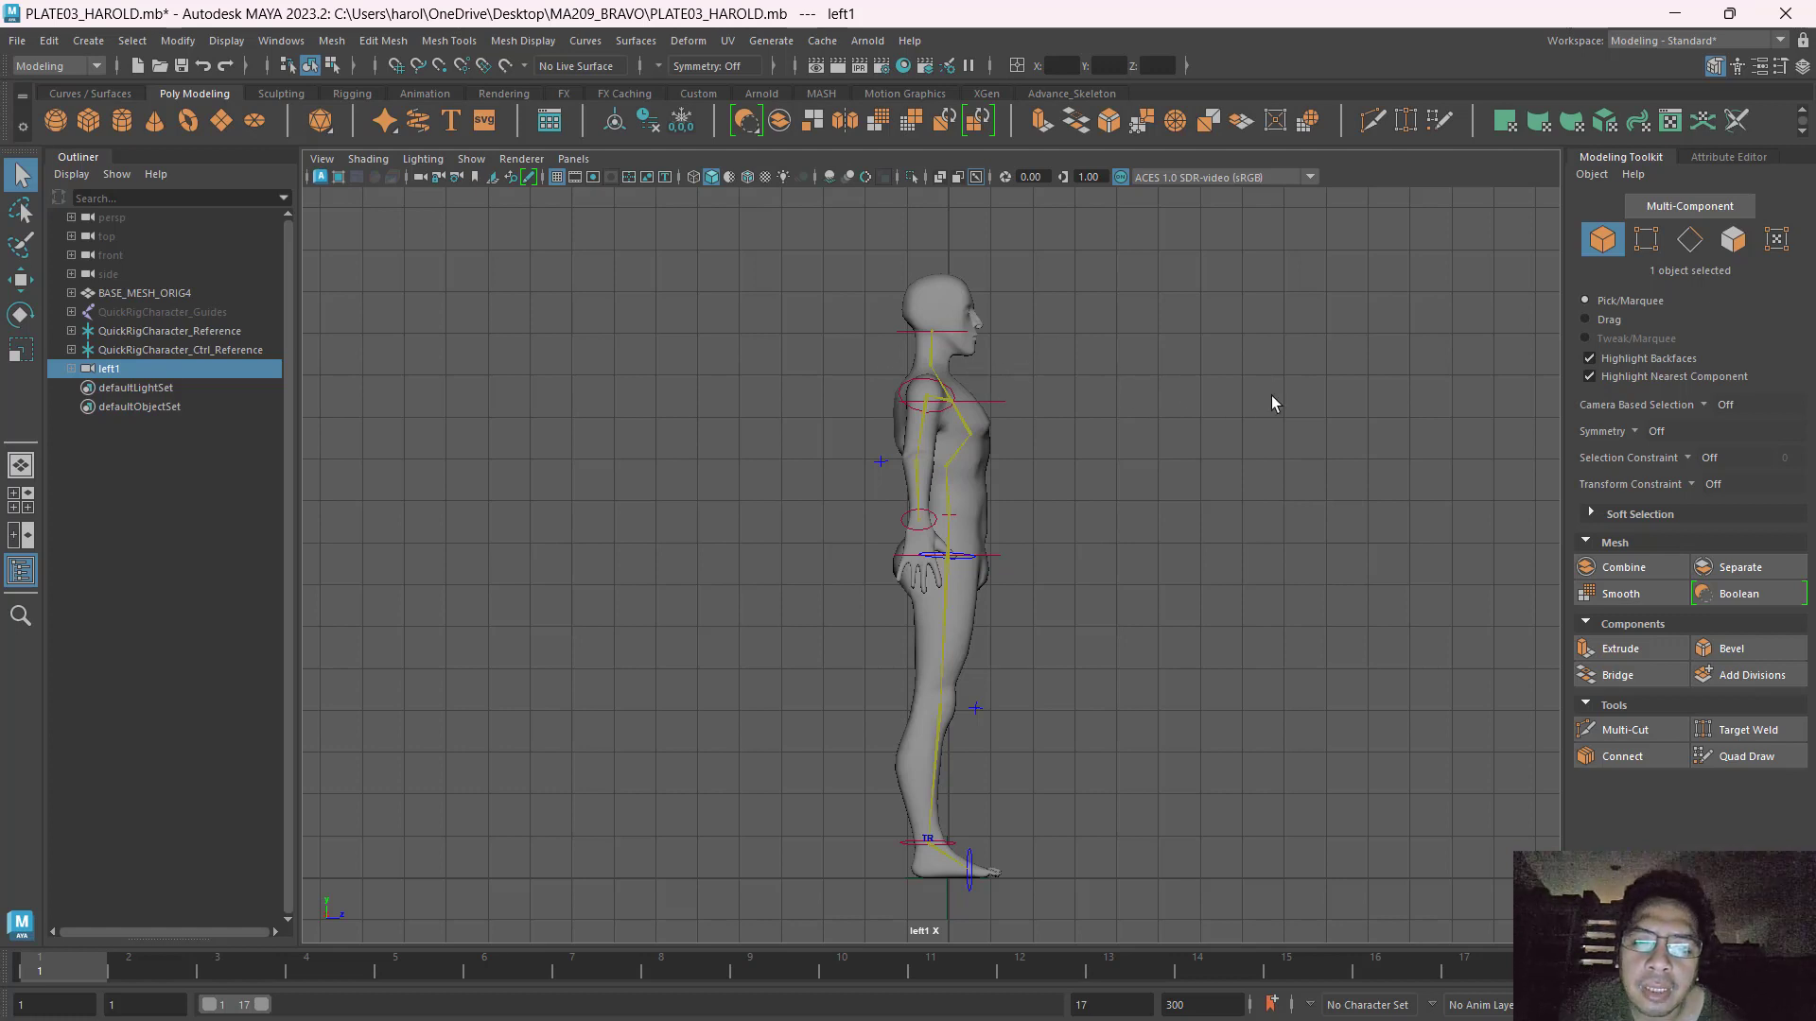
key("ctrl")
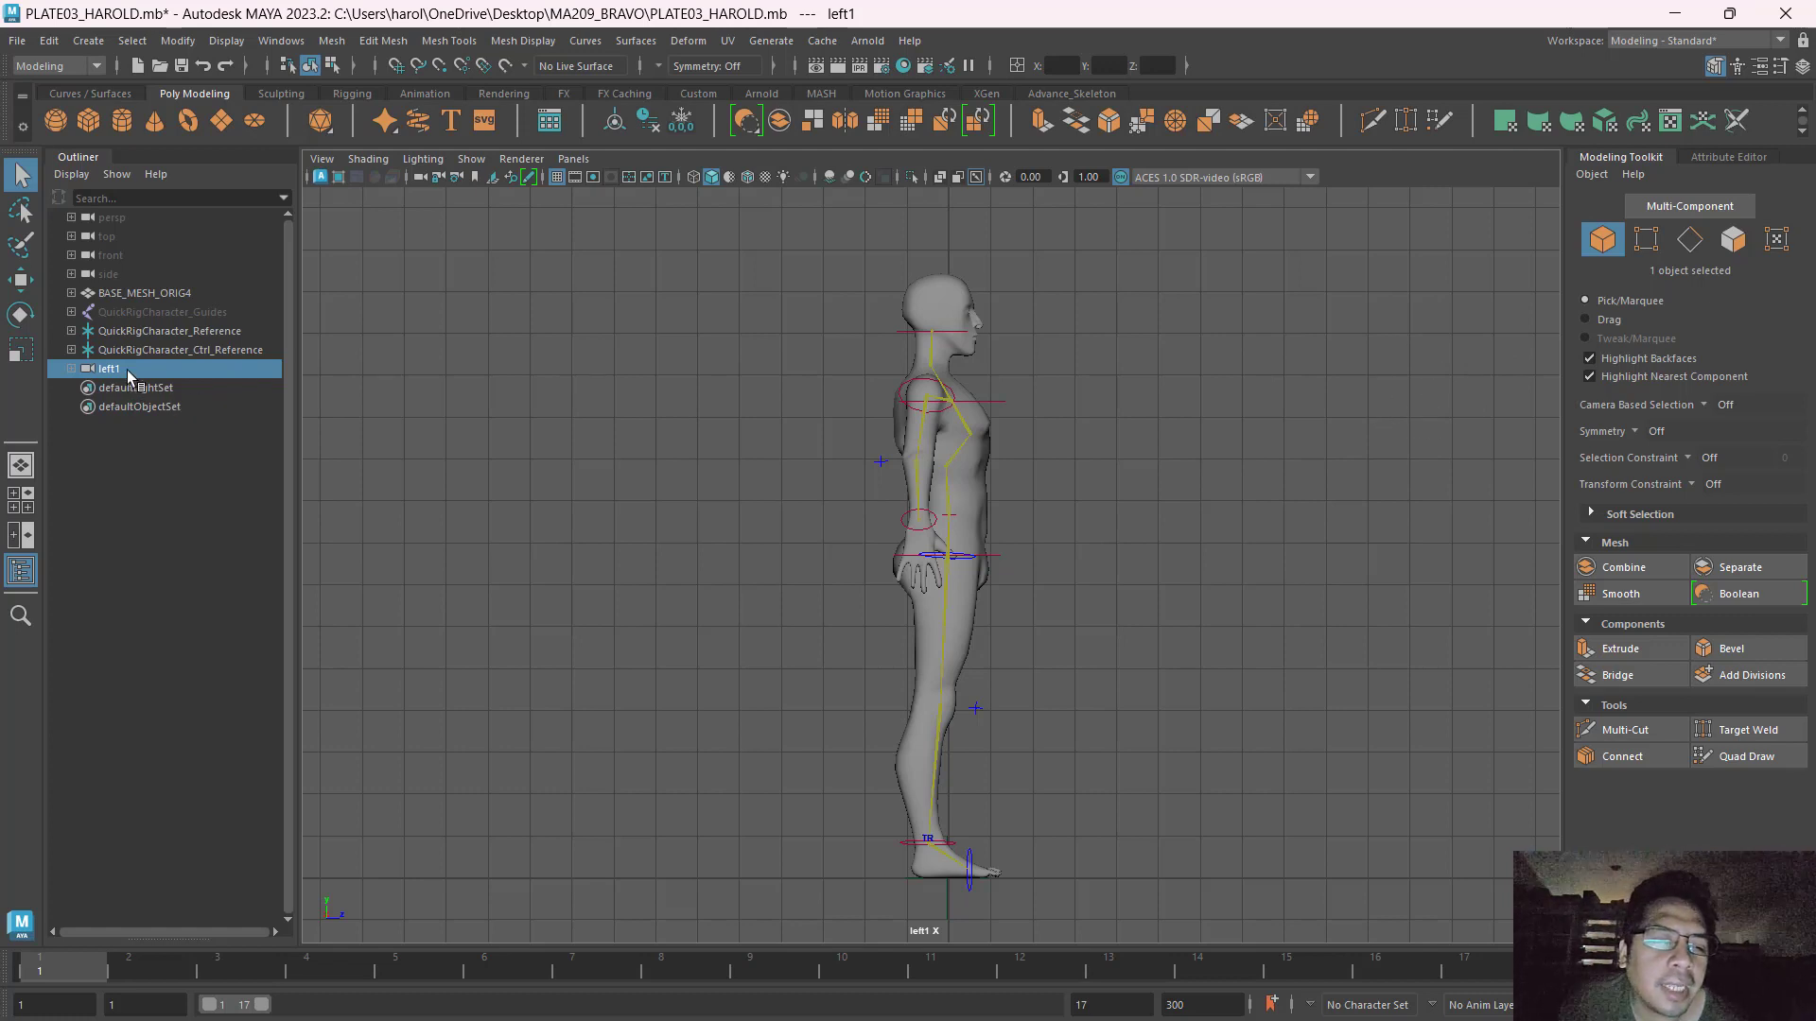
key("ctrl")
key("ctrl")
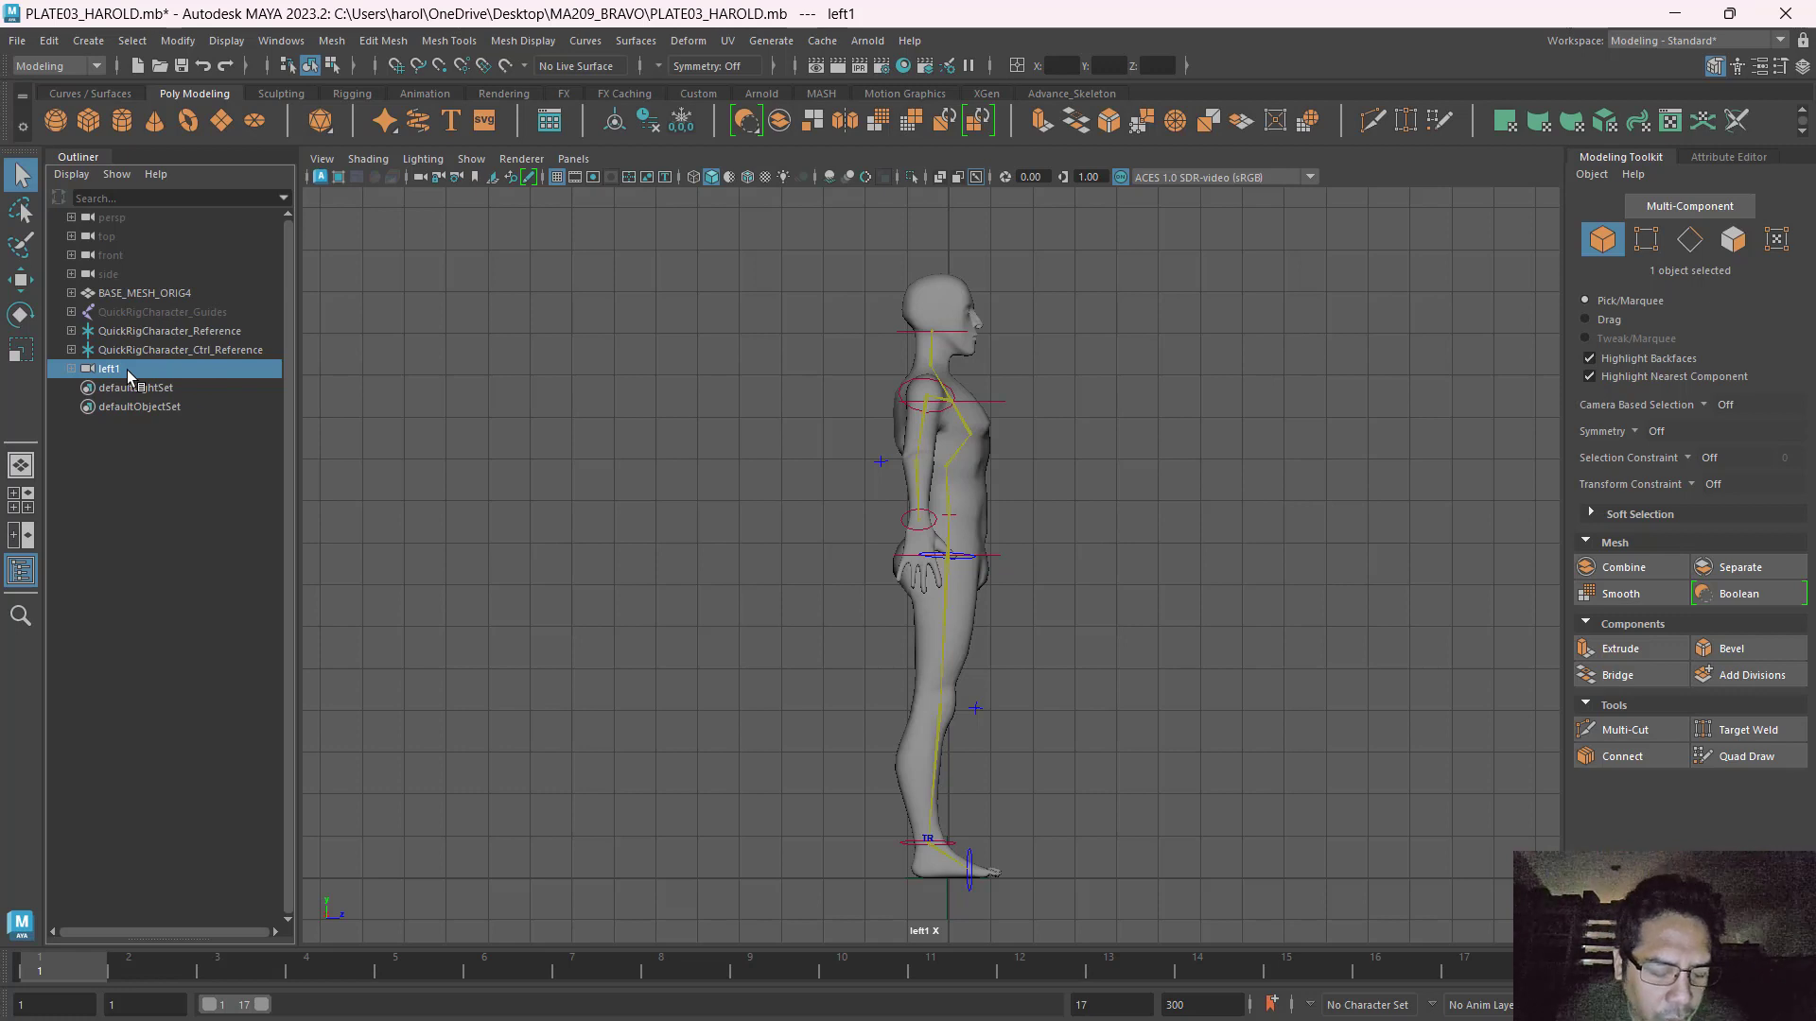
key("ctrl+h")
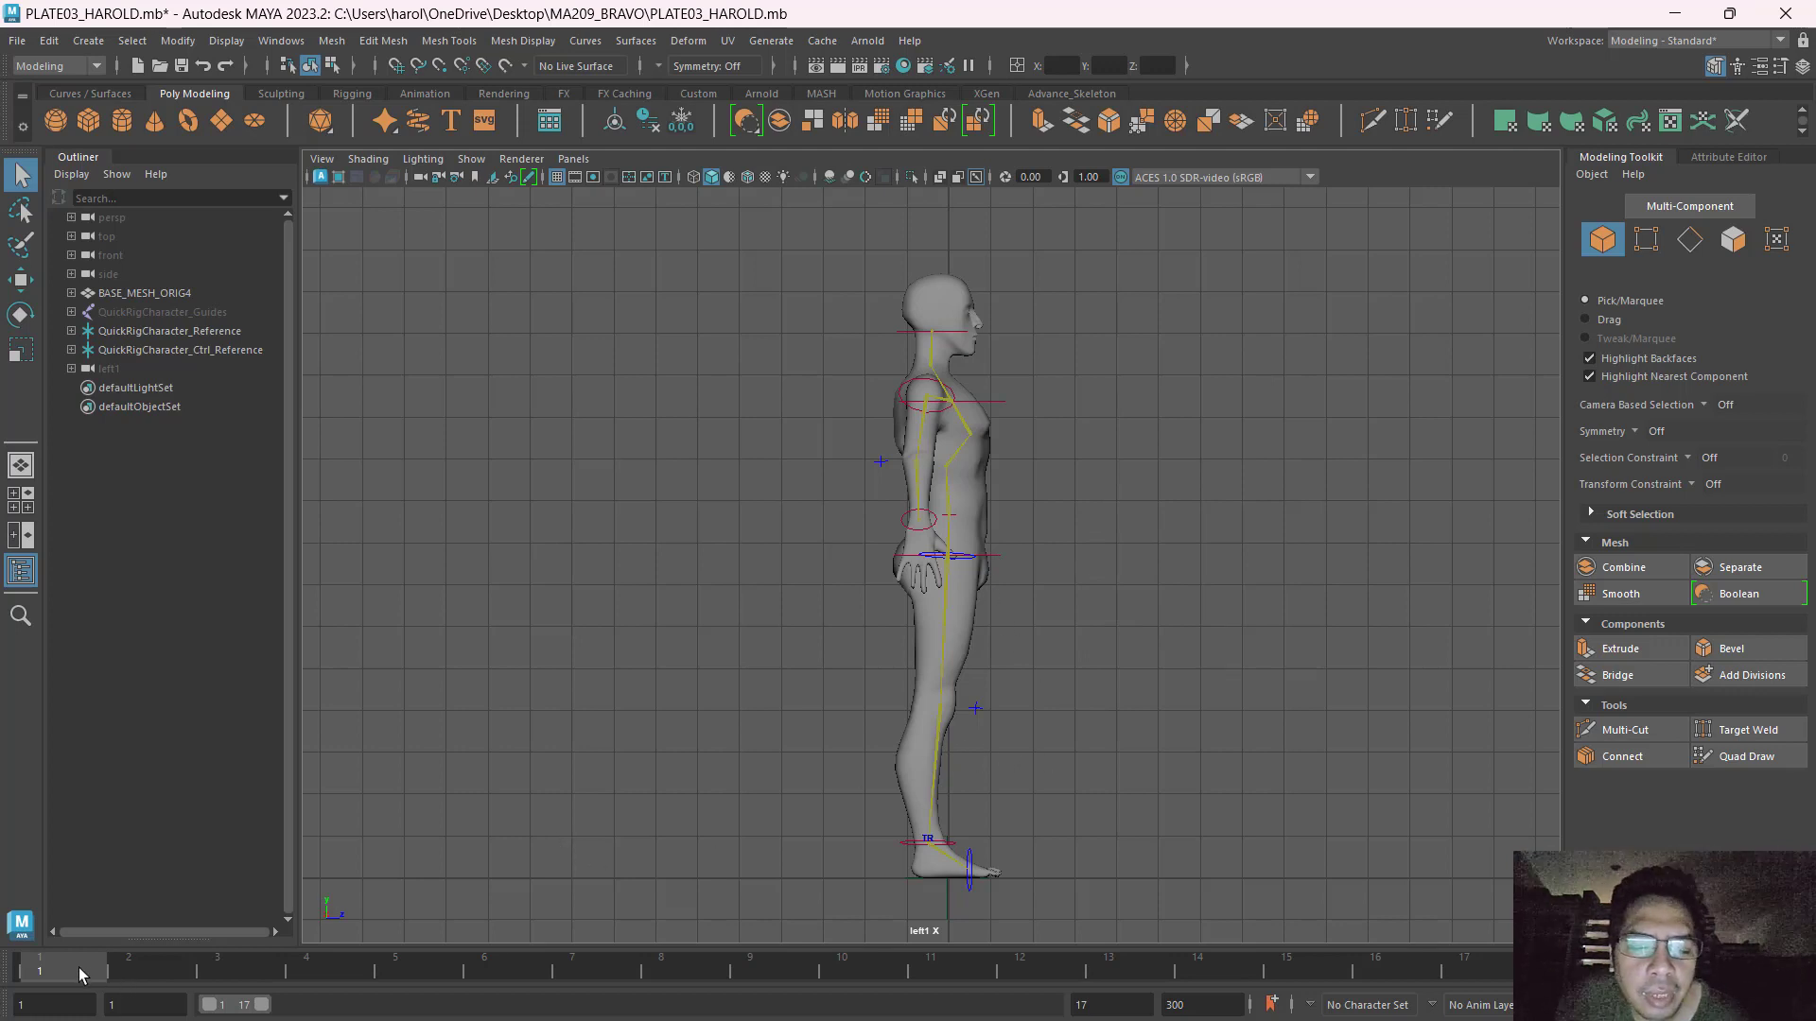
Examine the legs of the contact pose at key frame 01 in the browser's walk cycle chart and return to Maya.
key("ctrl")
key("ctrl")
key("alt+Tab")
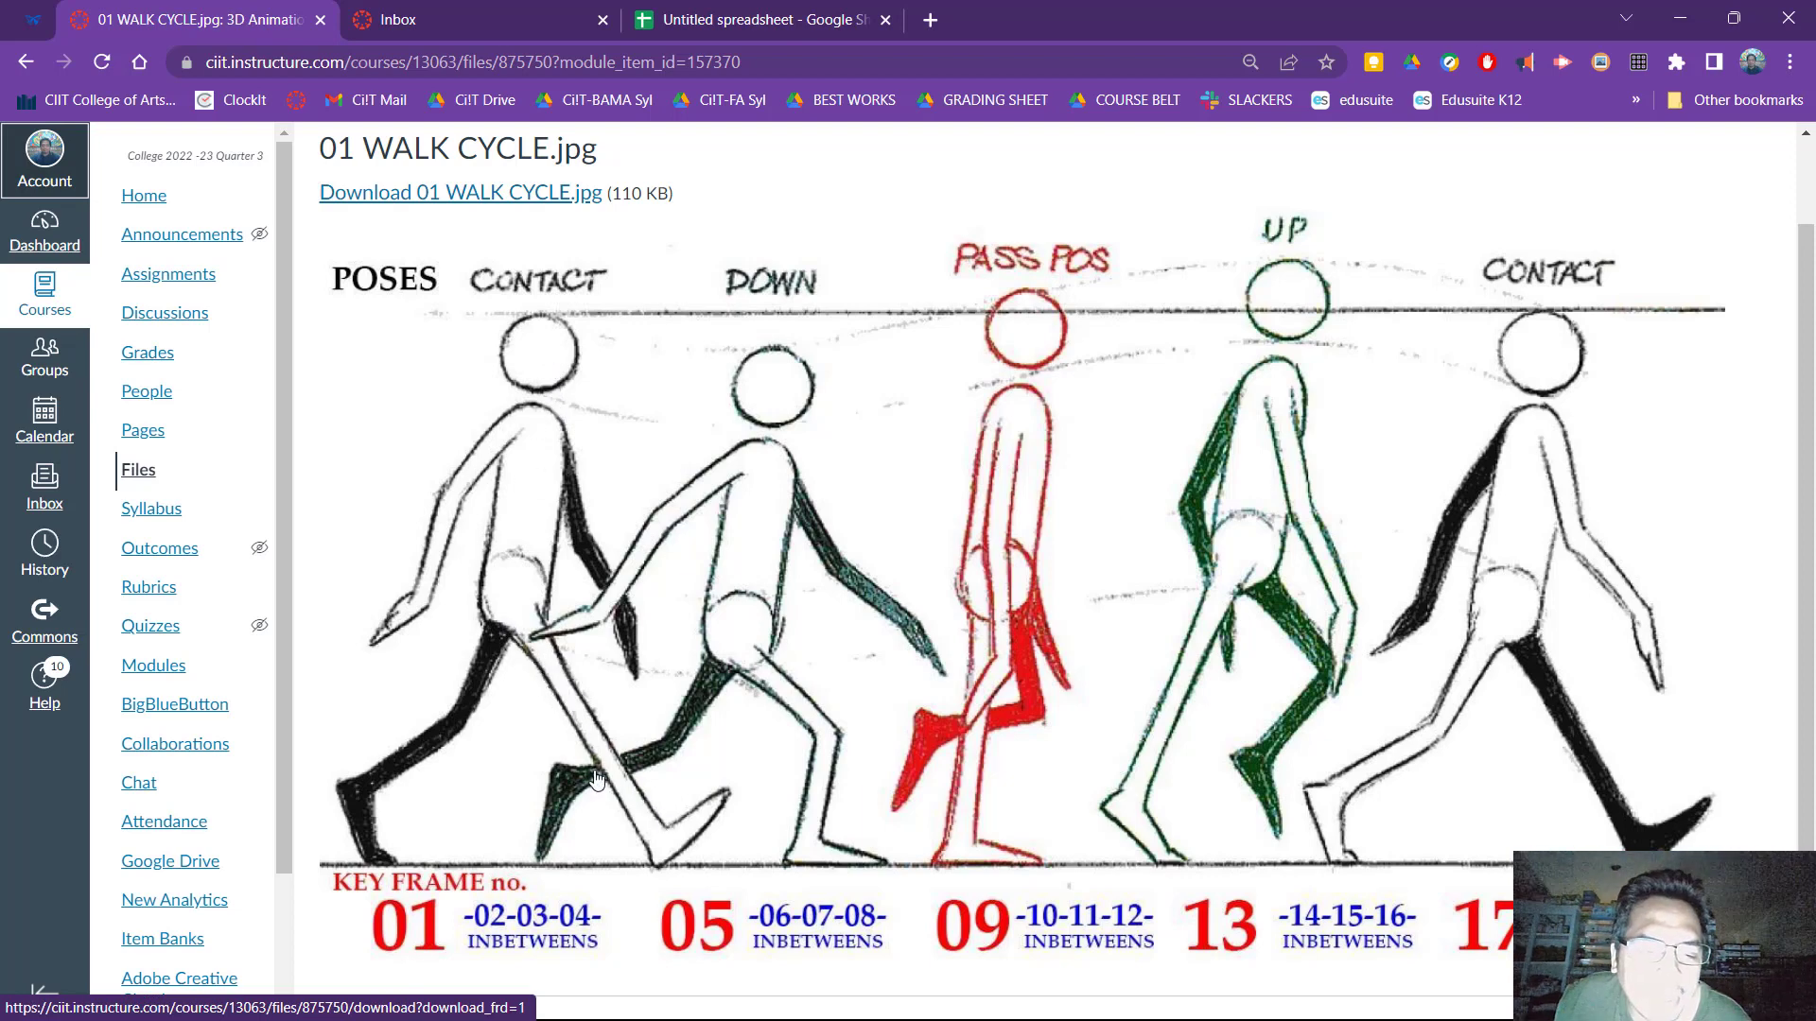
key("ctrl")
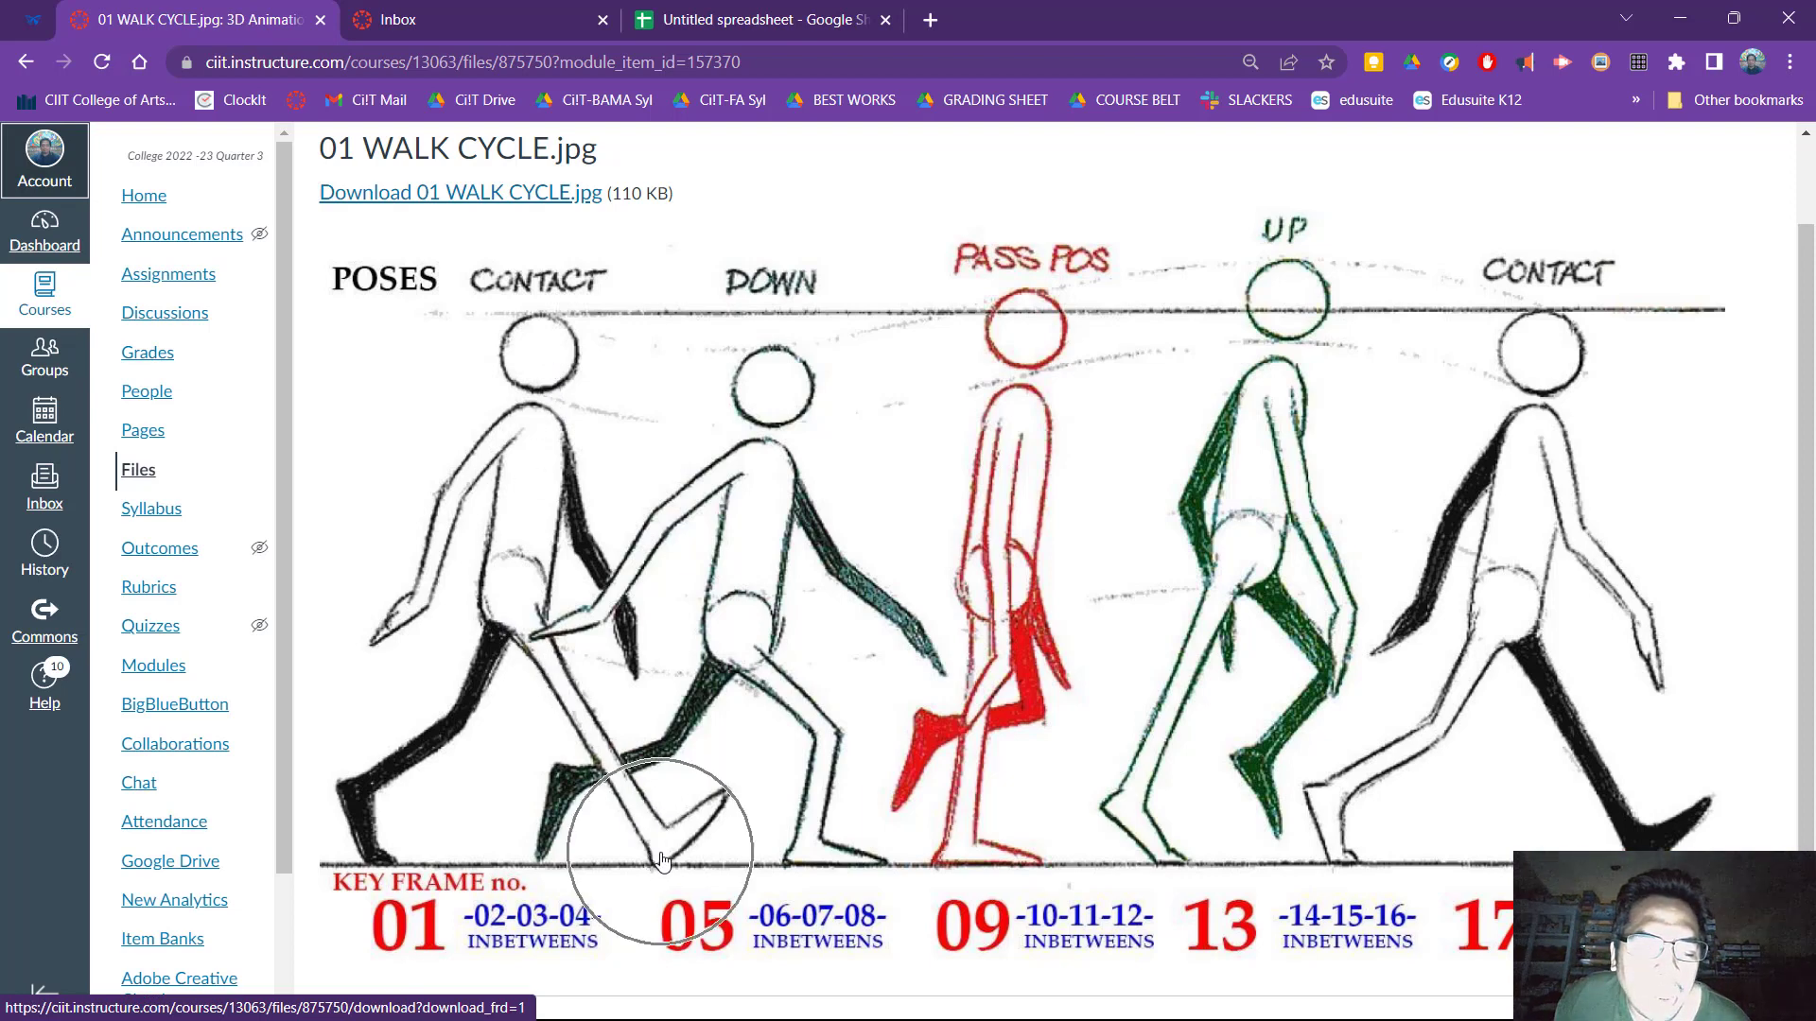
key("ctrl")
key("ctrl")
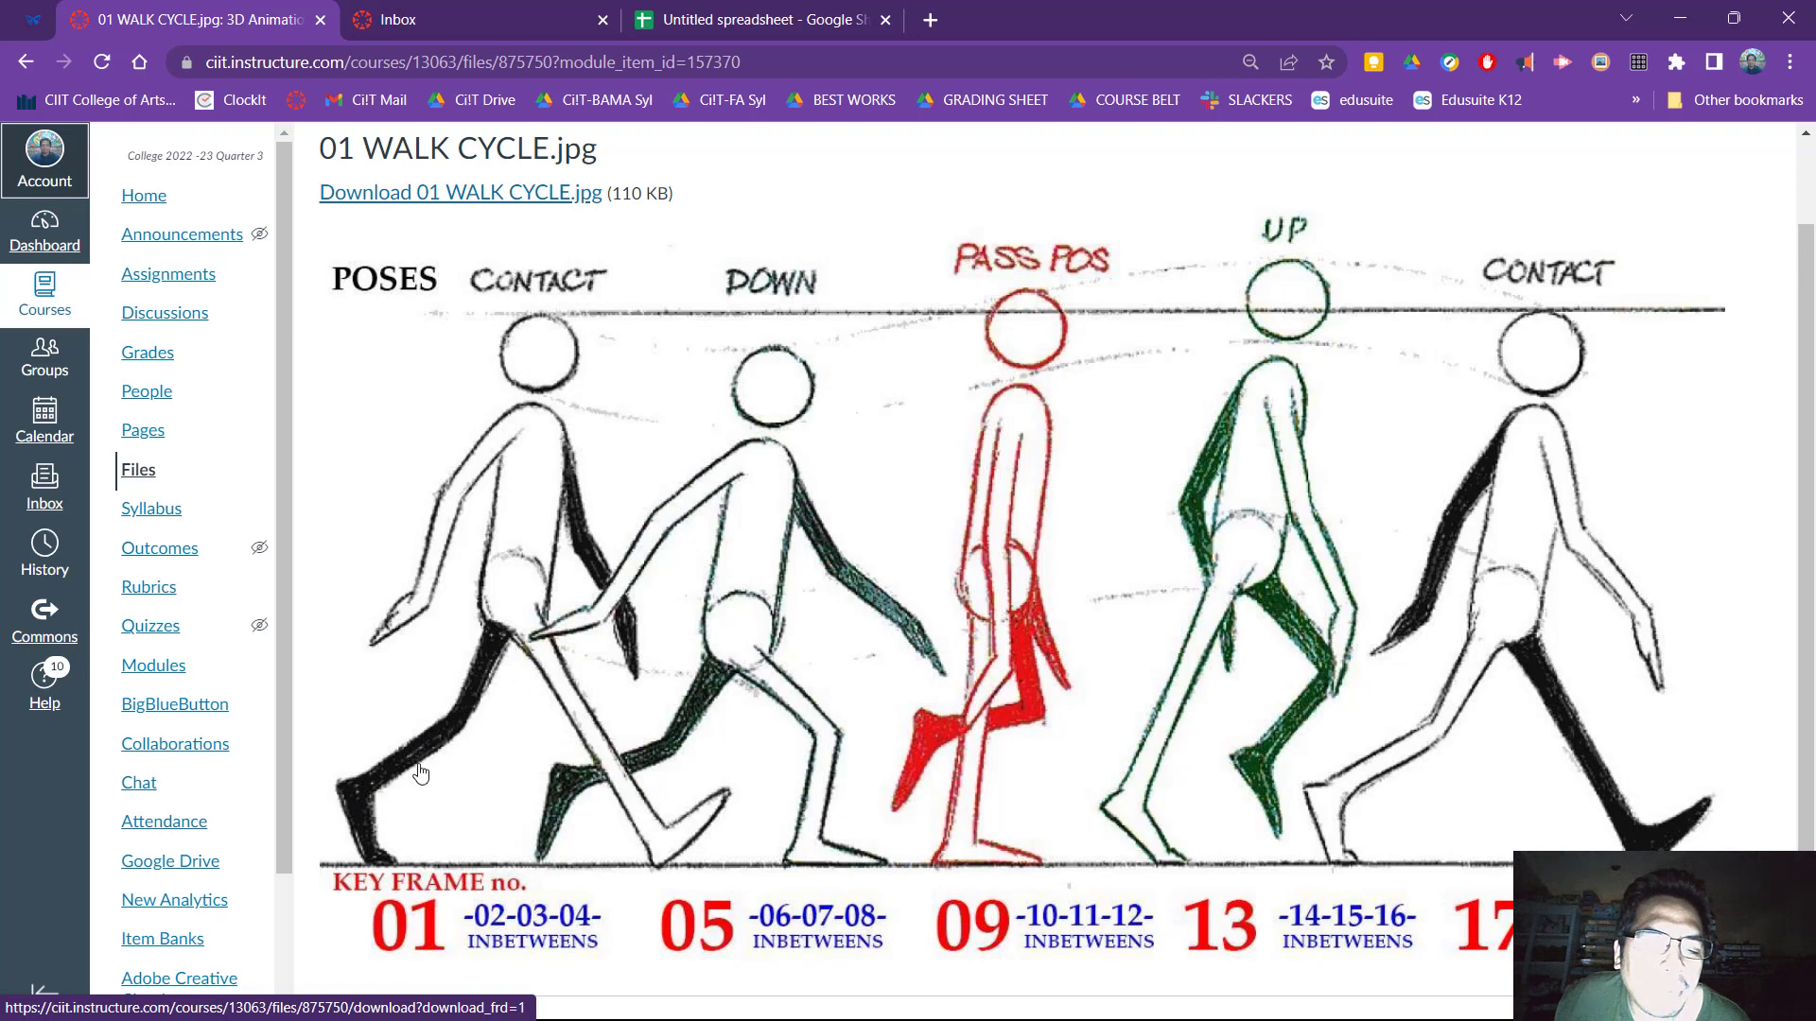
key("ctrl")
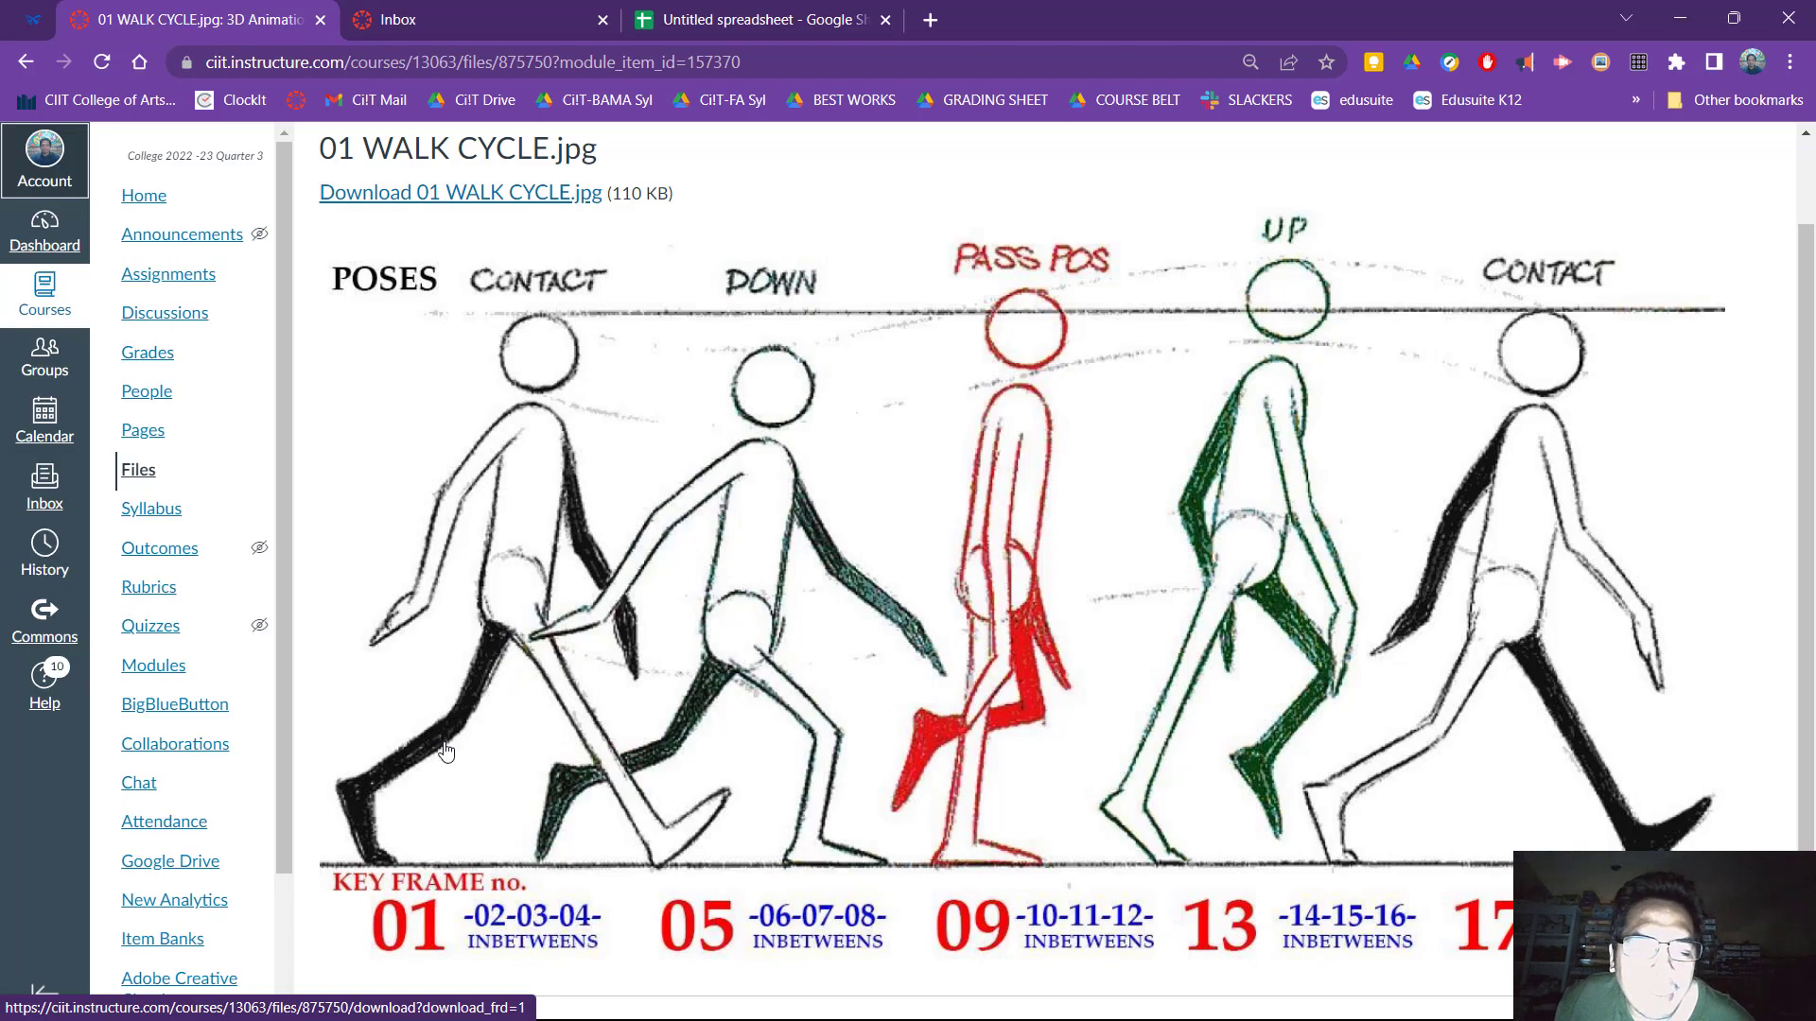
key("alt+Tab")
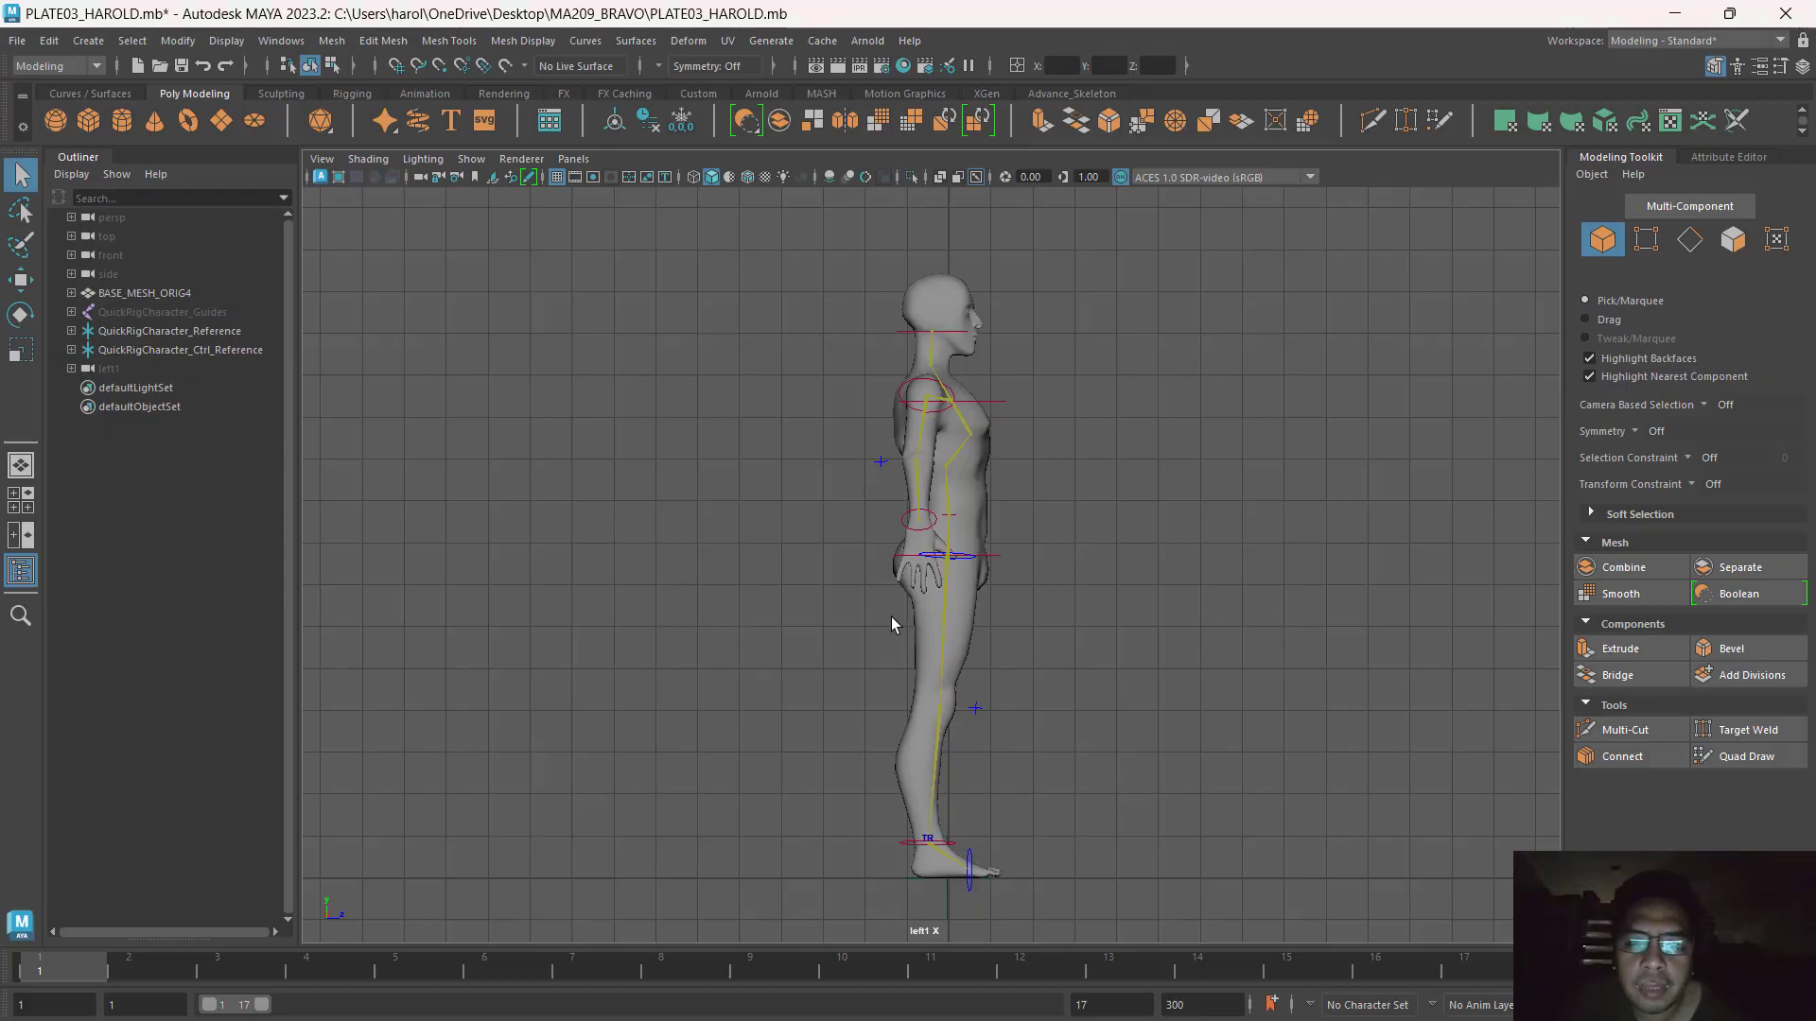
Move the right ankle control forward to start the contact pose at frame 1.
left_click(991, 559)
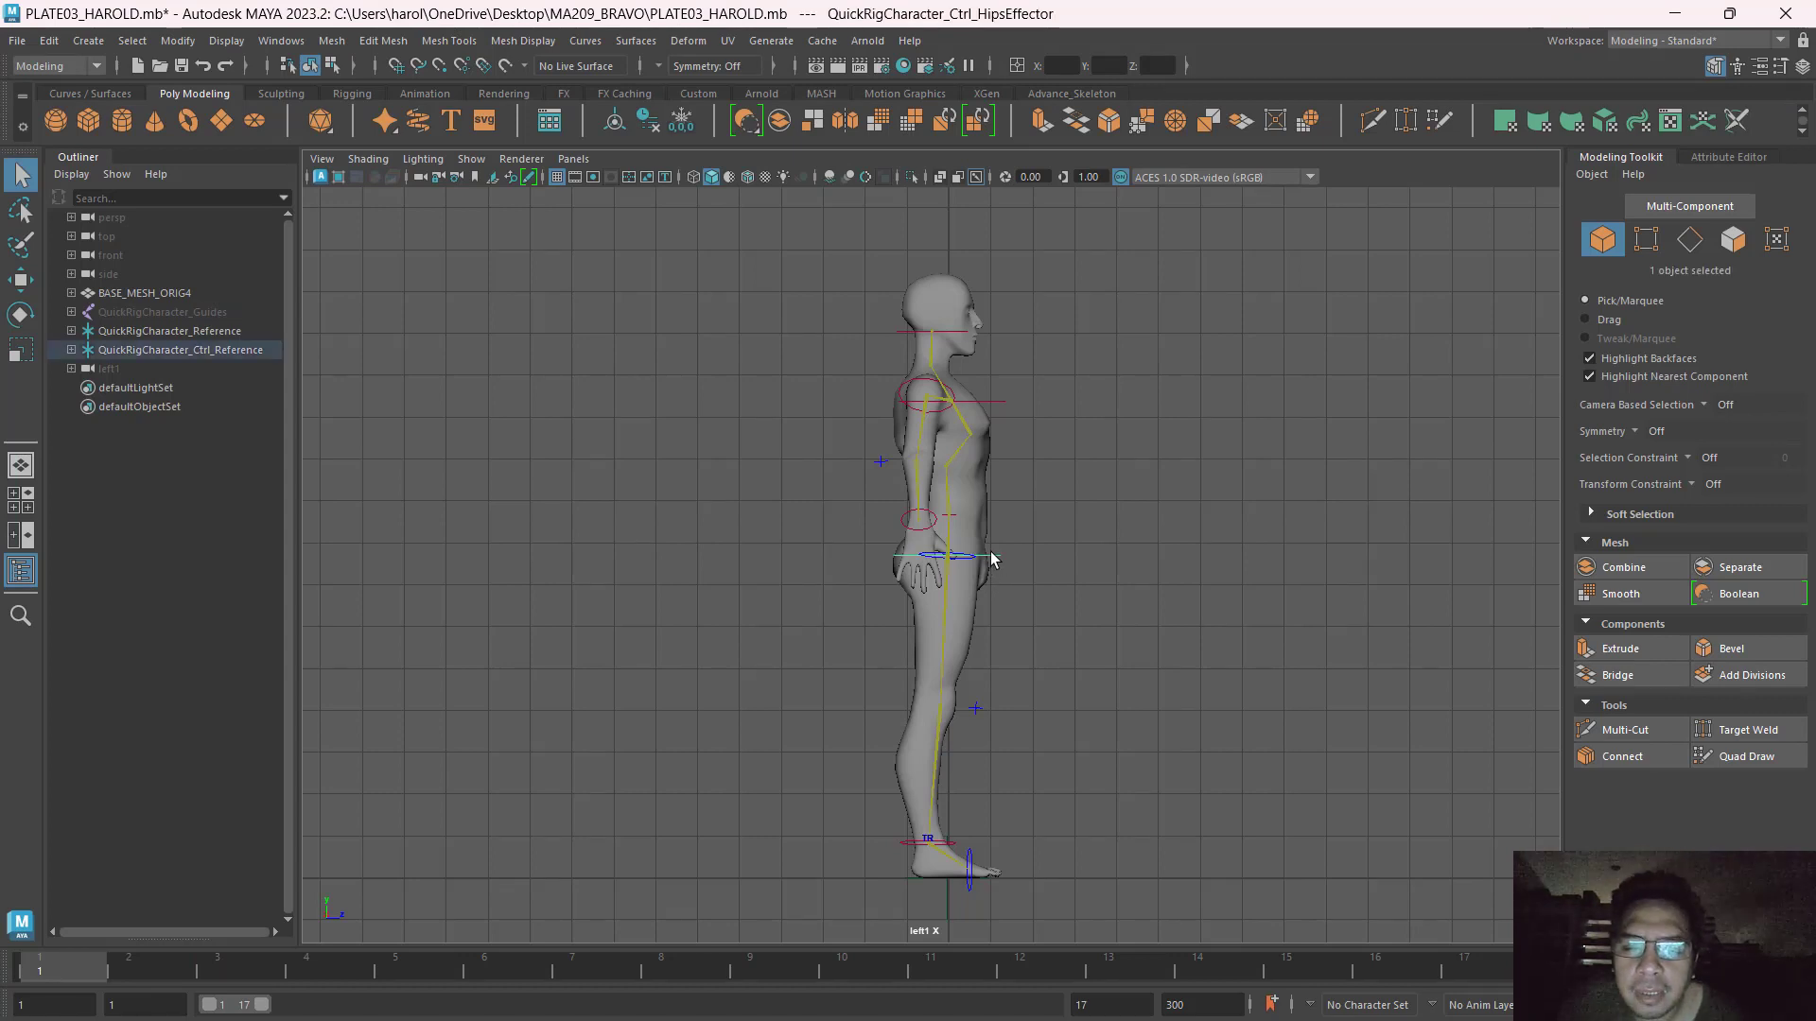
left_click(916, 844)
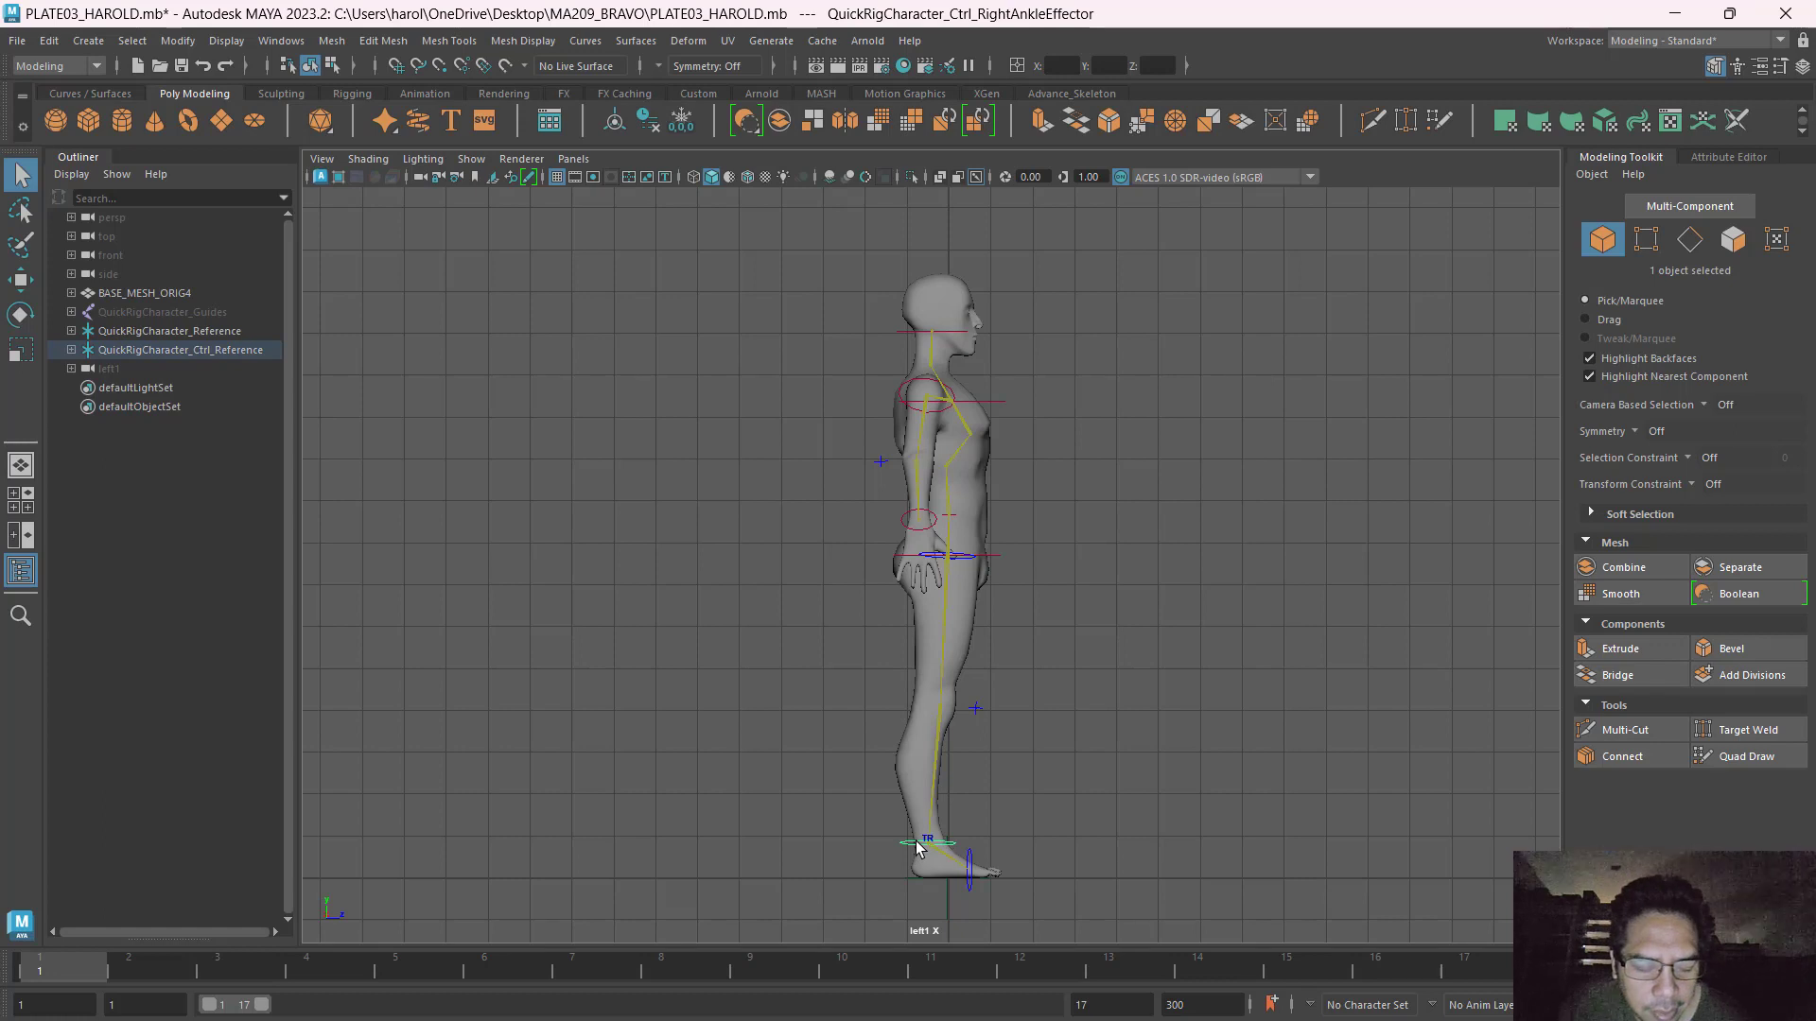
key("w")
left_click_drag(993, 843, 1095, 842)
key("ctrl")
key("ctrl")
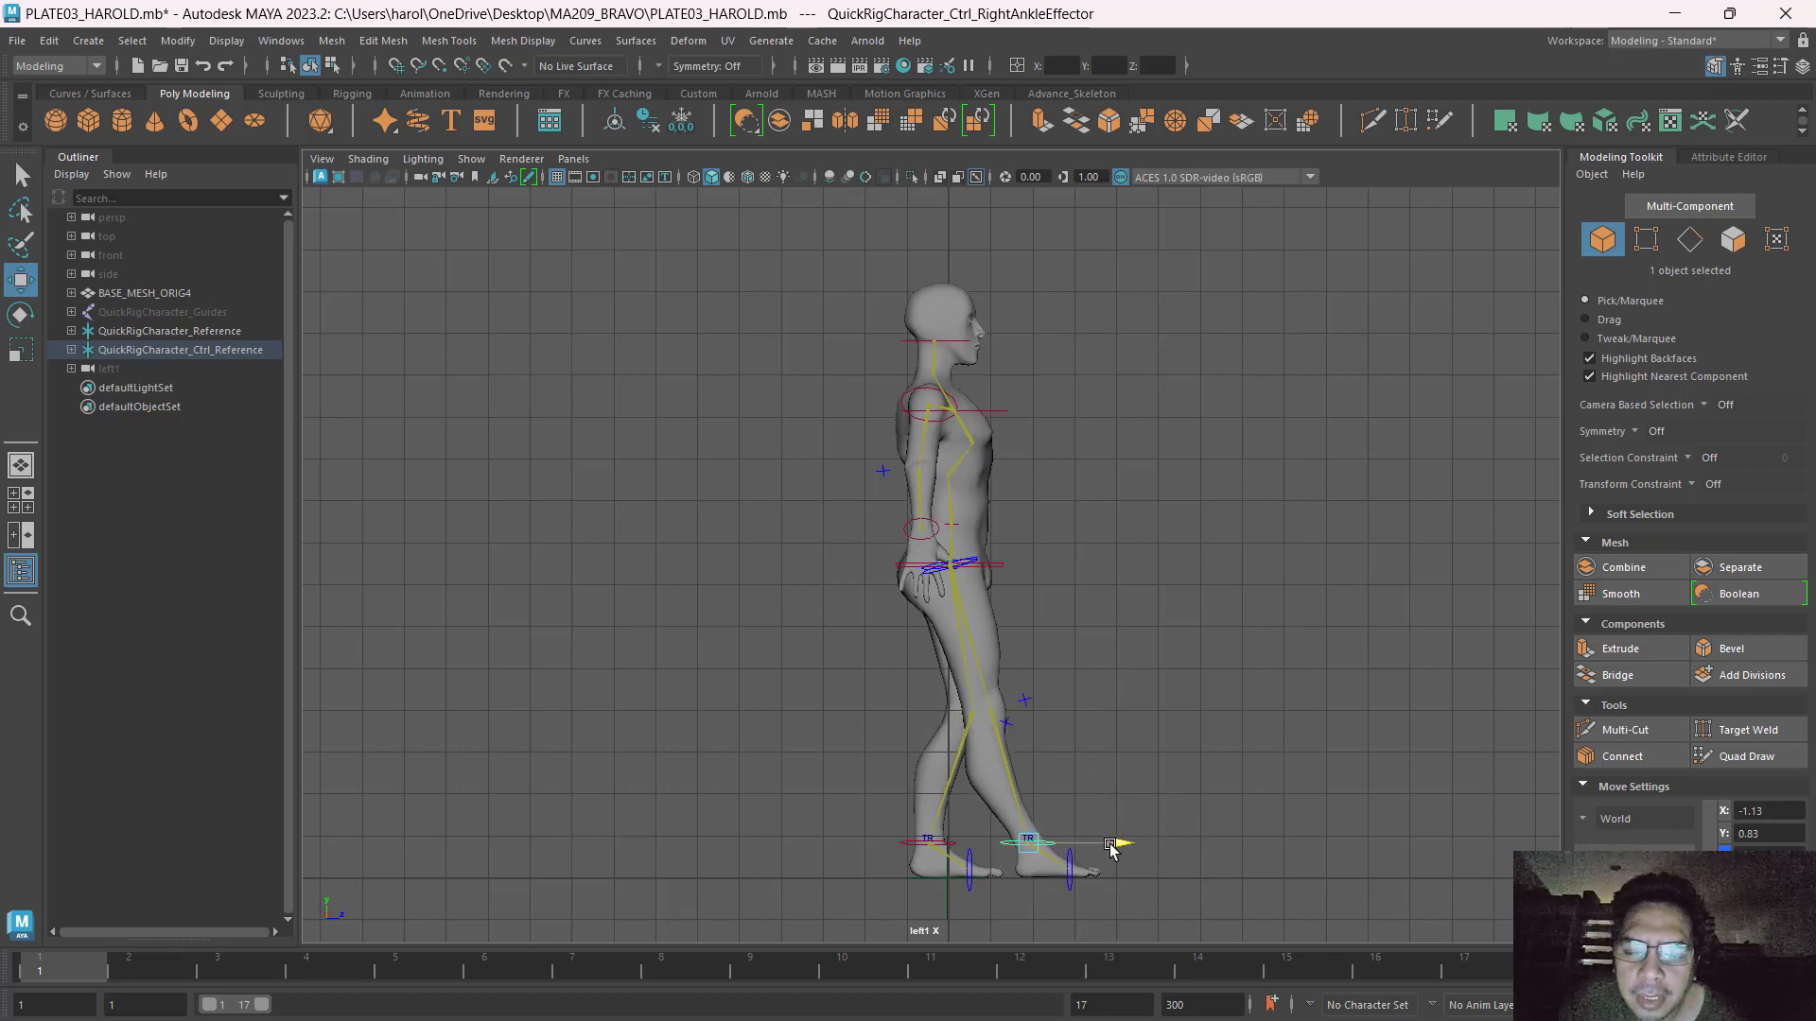
left_click_drag(1106, 844, 1105, 847)
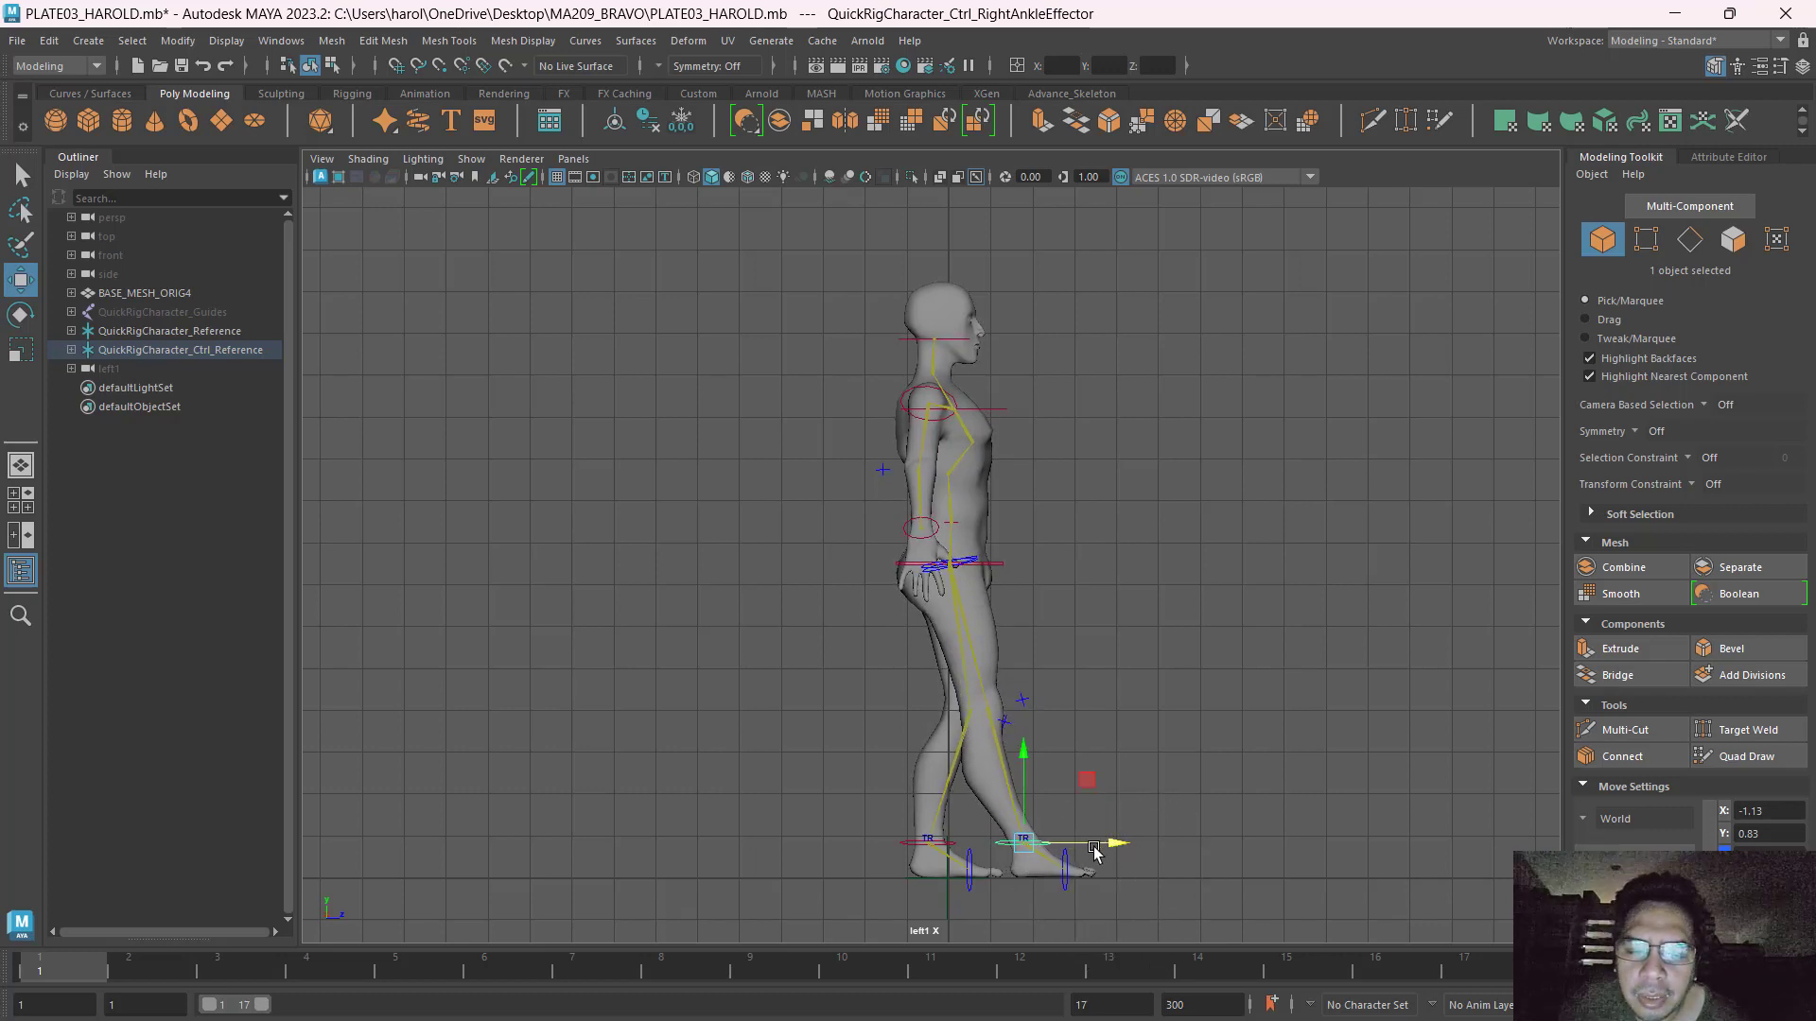
Lower the hips control to about Y 7.3 and move the left ankle control backward to open the stride.
left_click(993, 567)
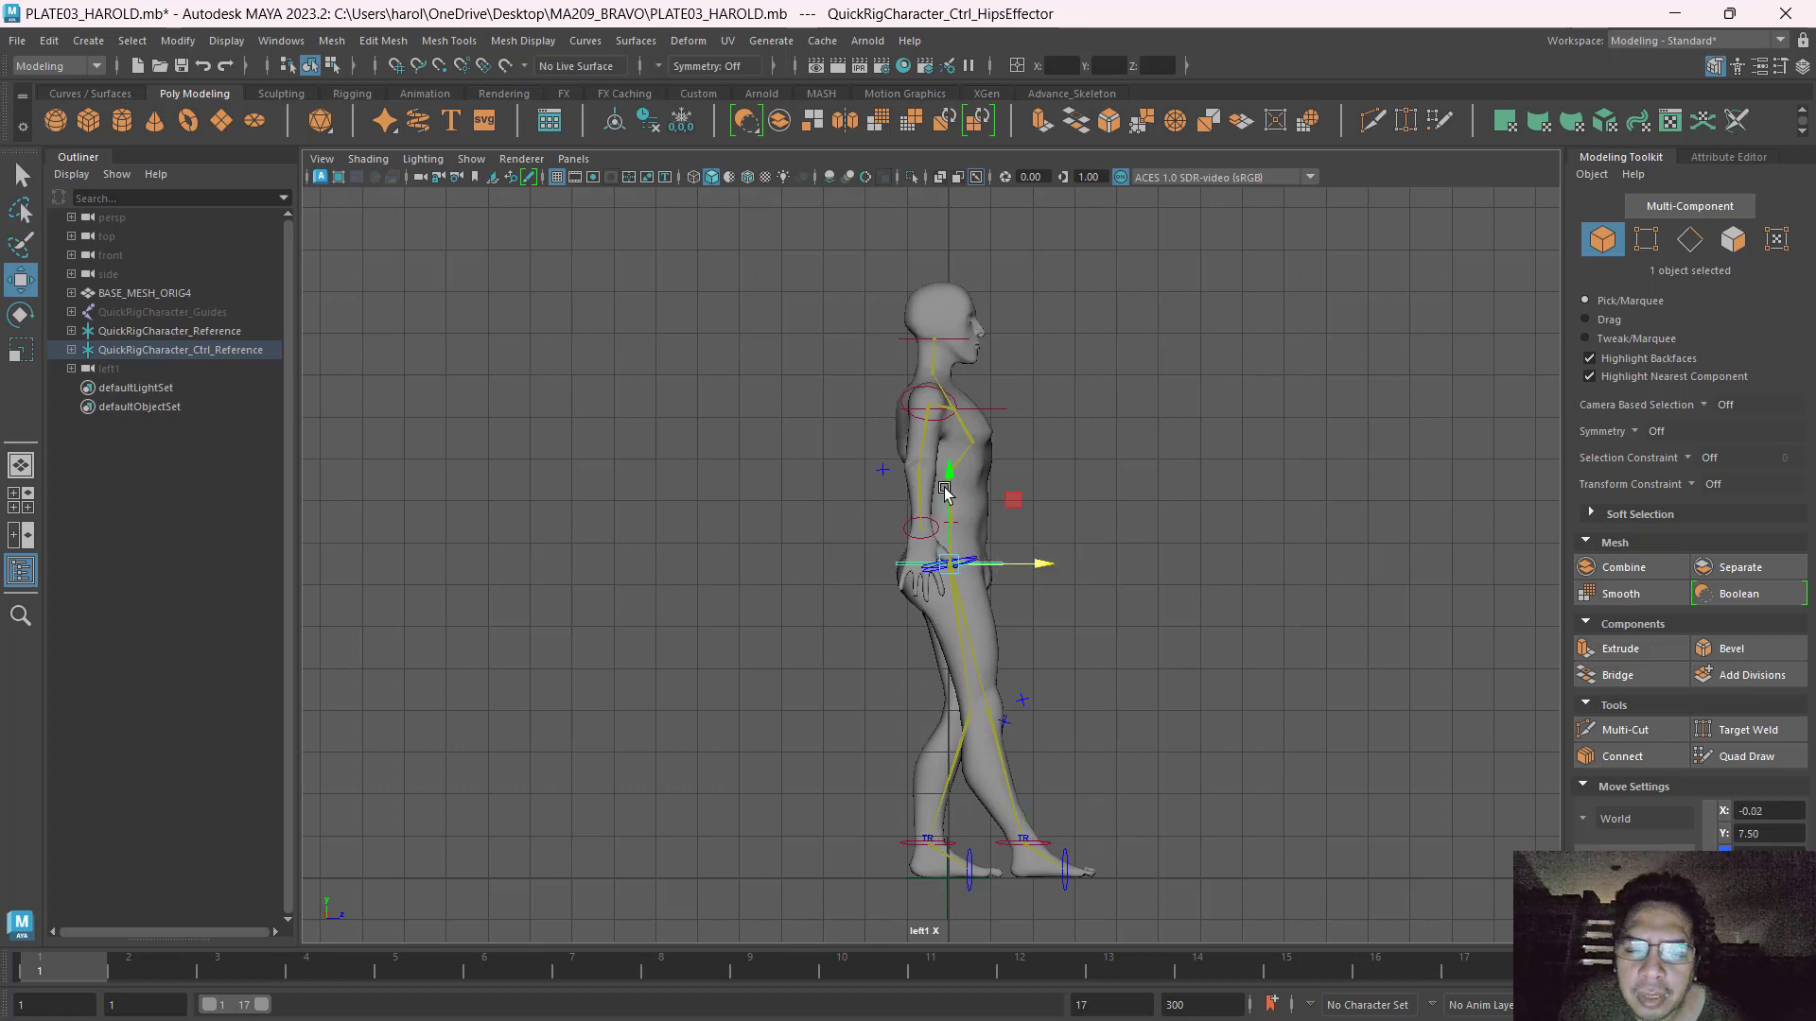
left_click_drag(944, 485, 946, 500)
left_click(903, 842)
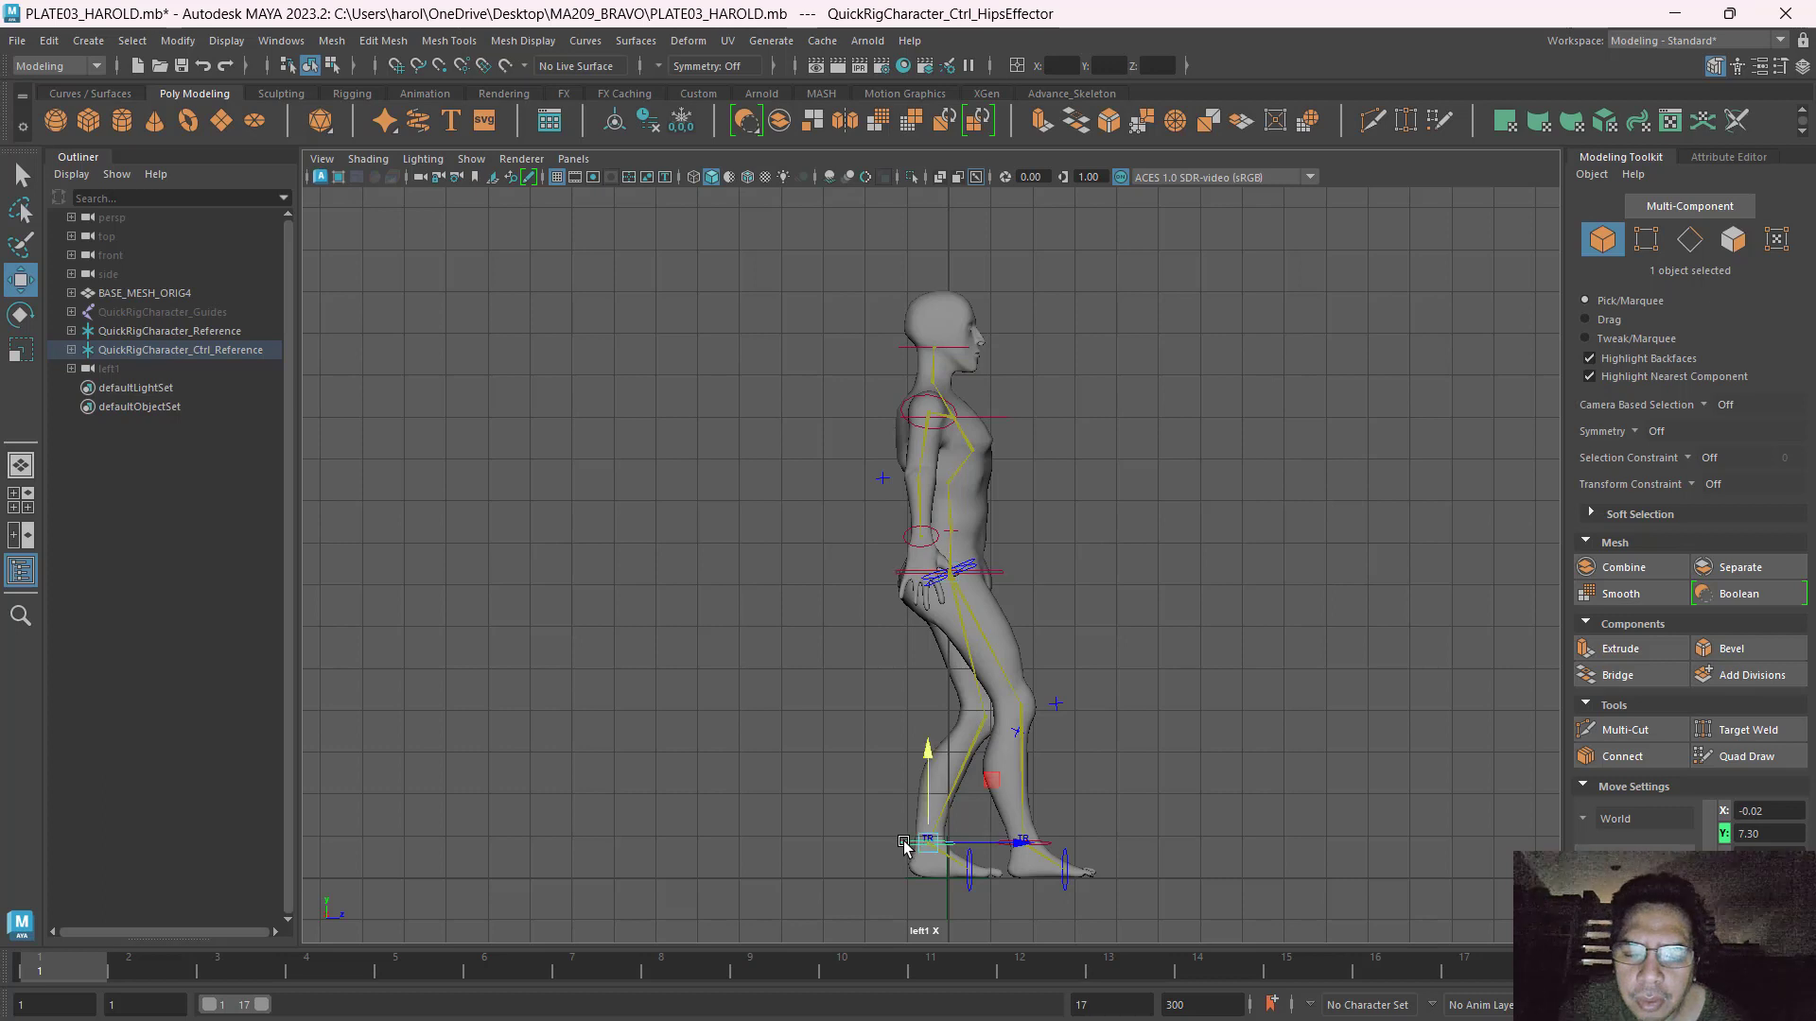
left_click_drag(994, 841, 918, 831)
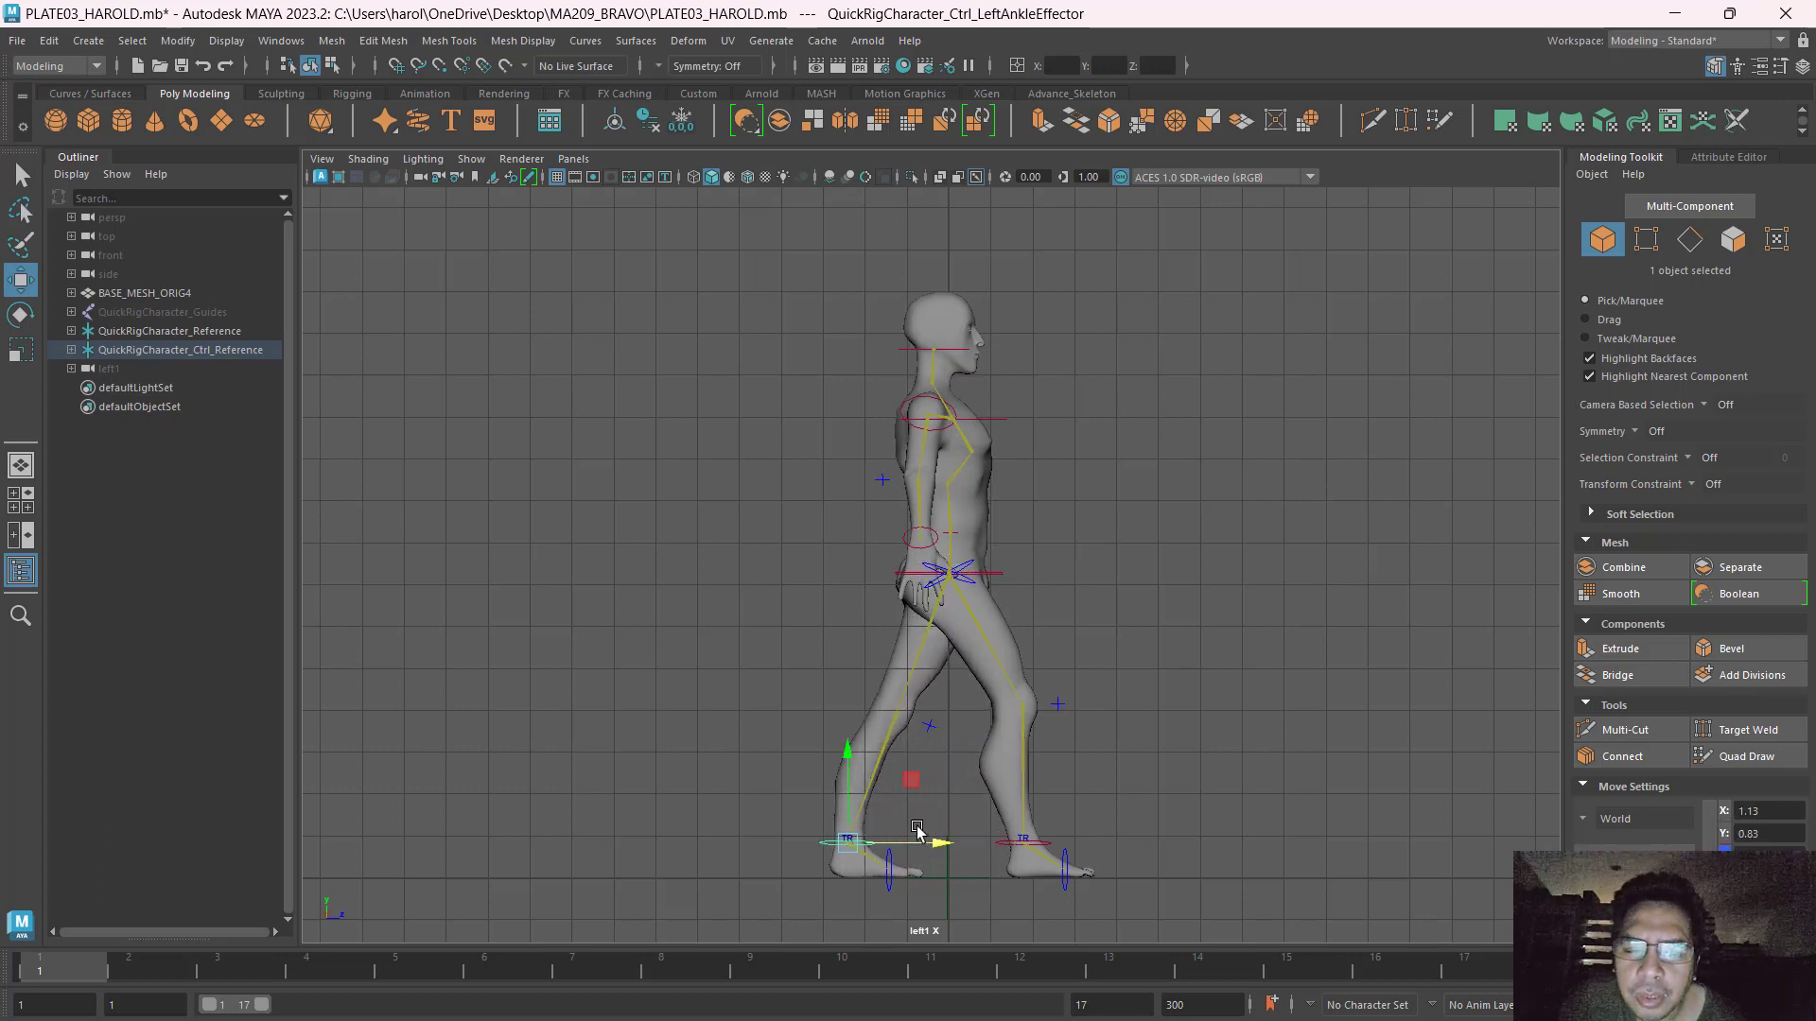
Rotate the right ankle control so the front foot's toes lift with the heel down, and adjust its forward position.
left_click(1010, 843)
left_click_drag(1084, 842, 1120, 848)
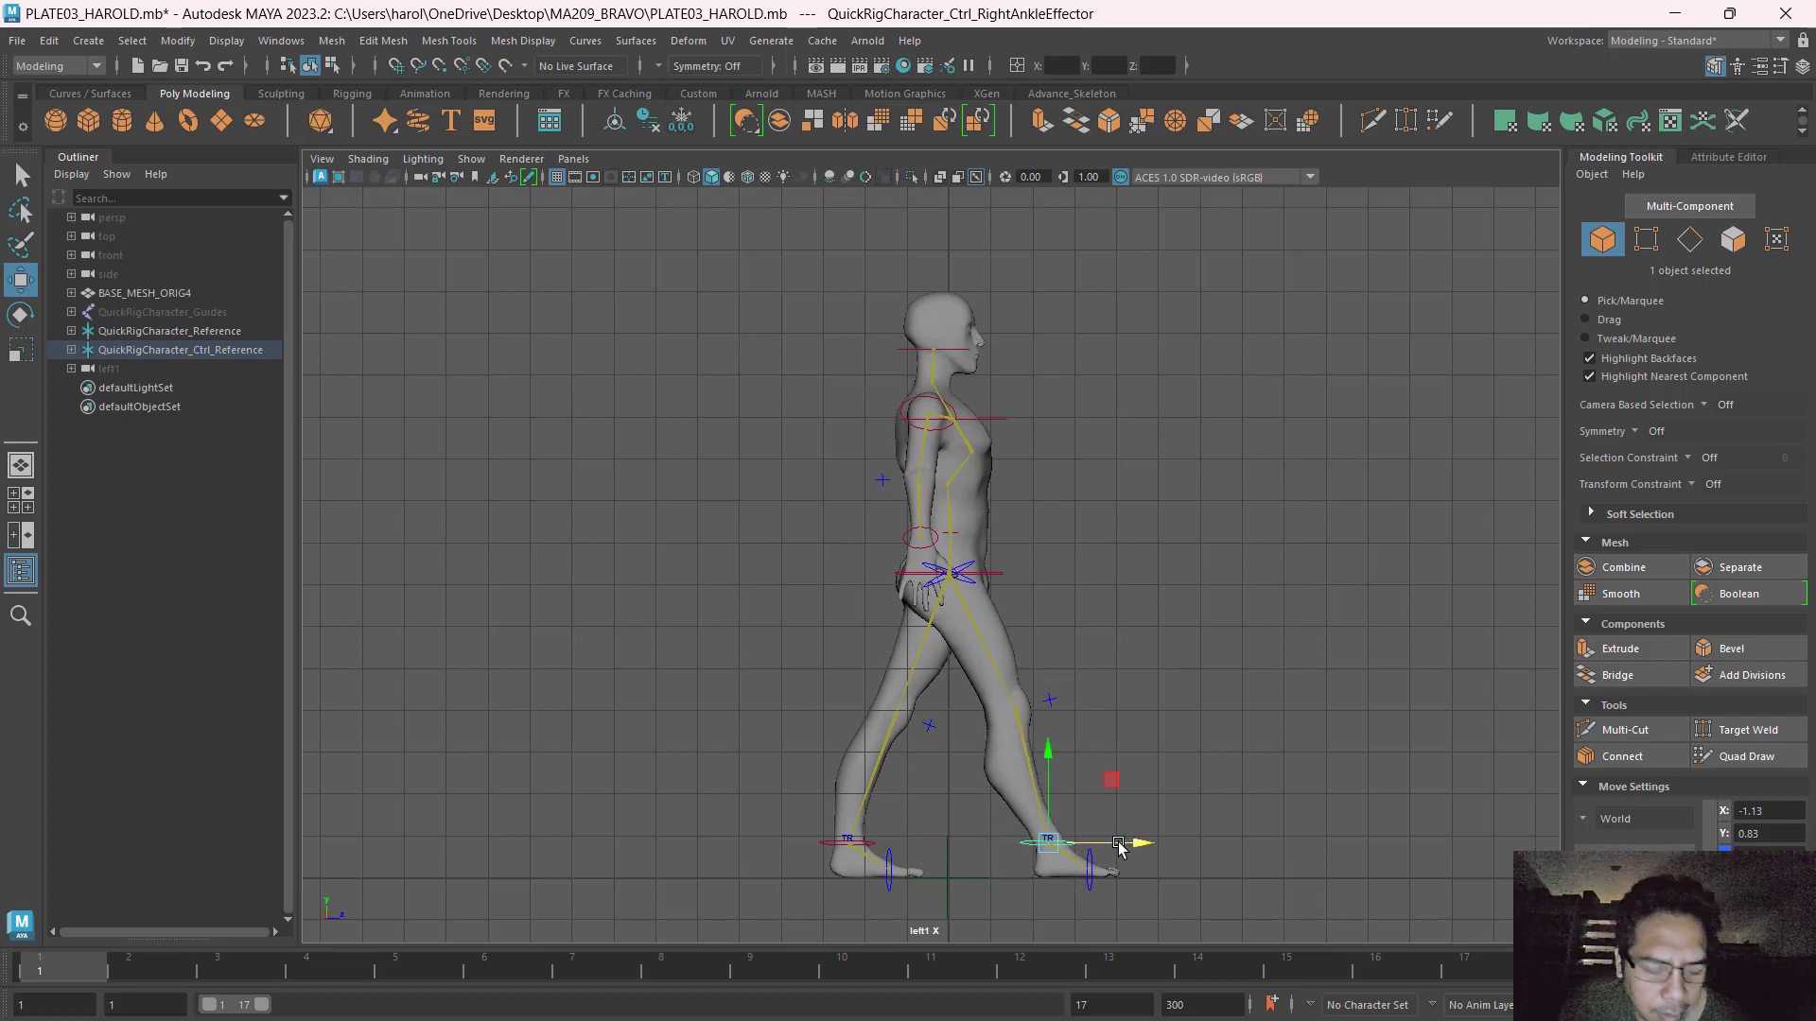
key("e")
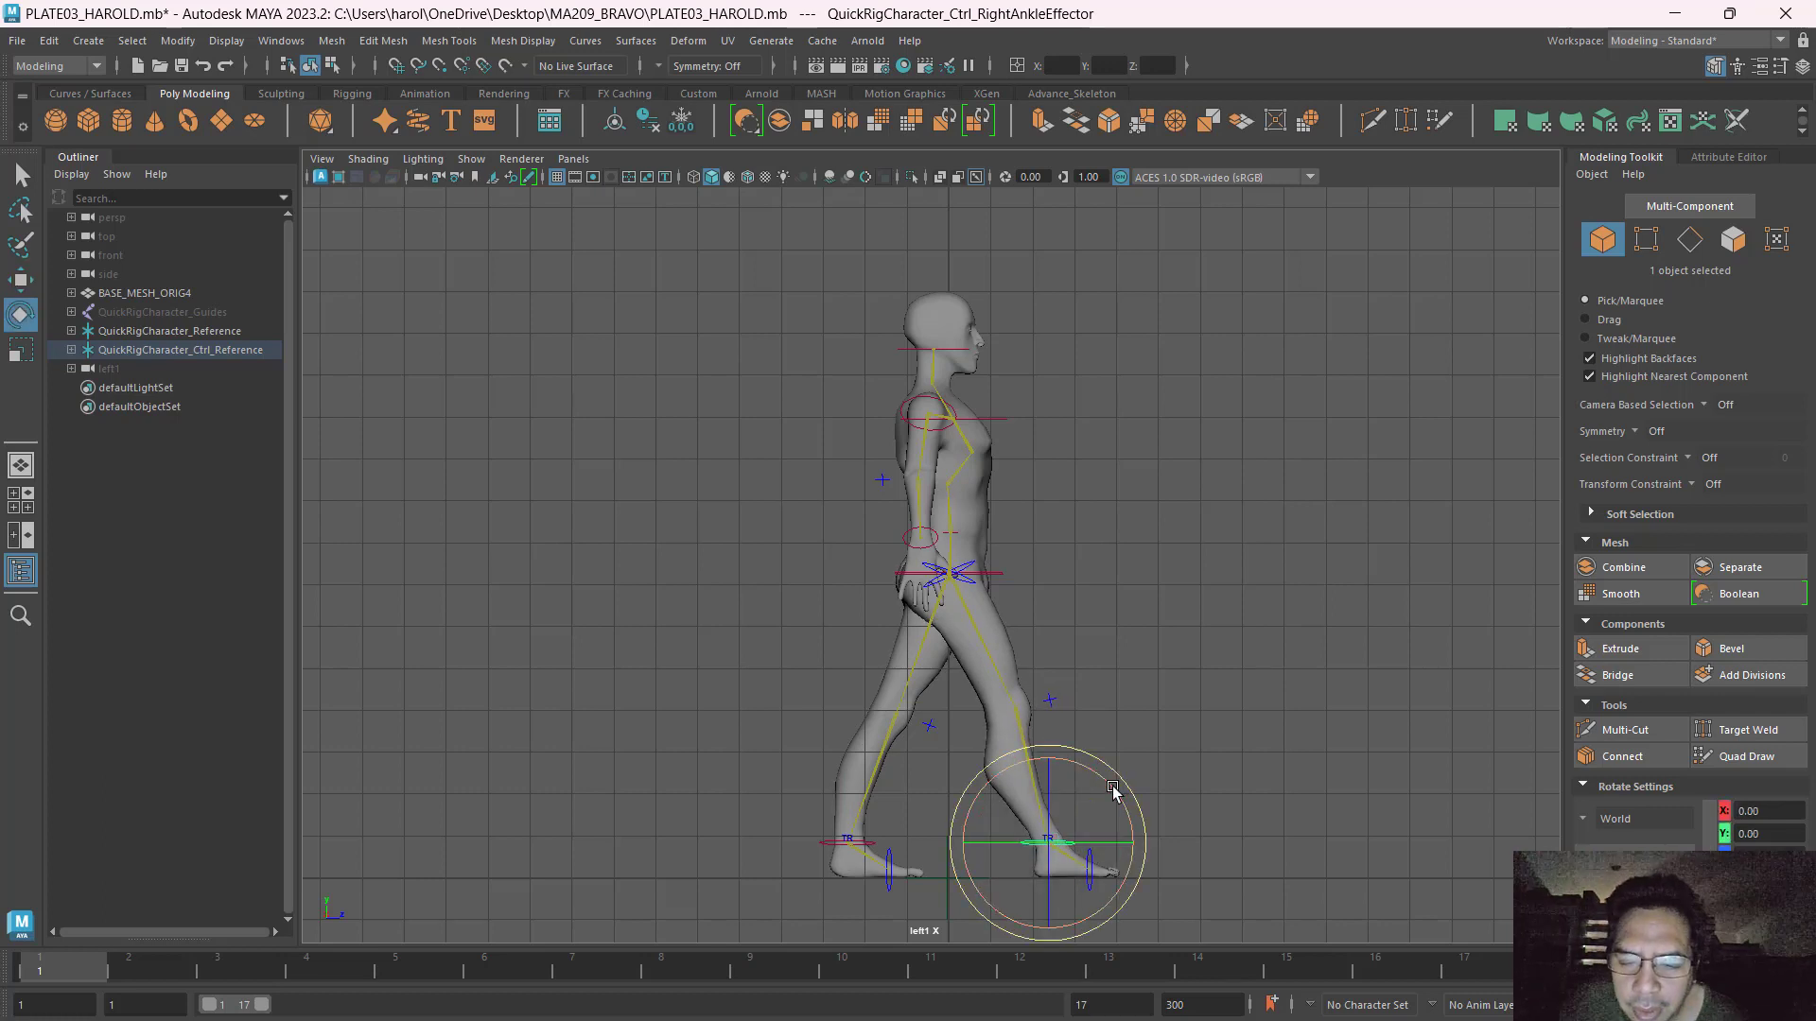
left_click_drag(1113, 792, 1077, 696)
key("w")
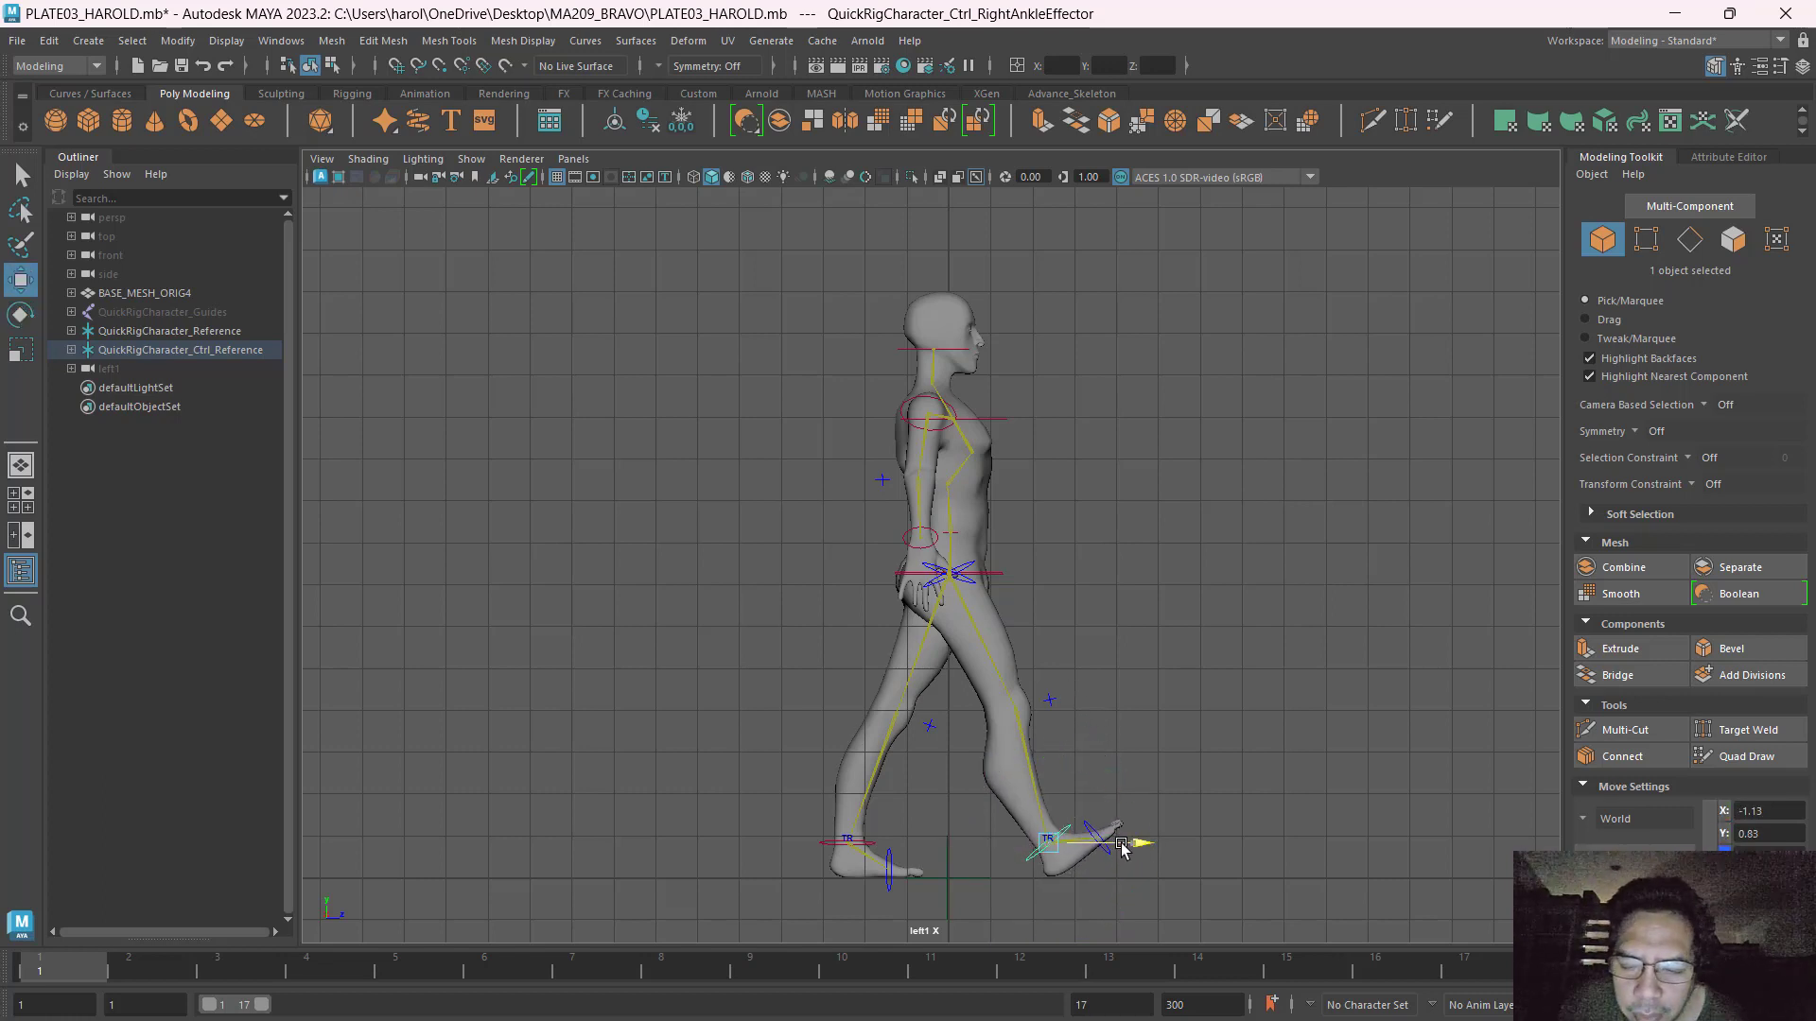
left_click_drag(1122, 848, 1096, 851)
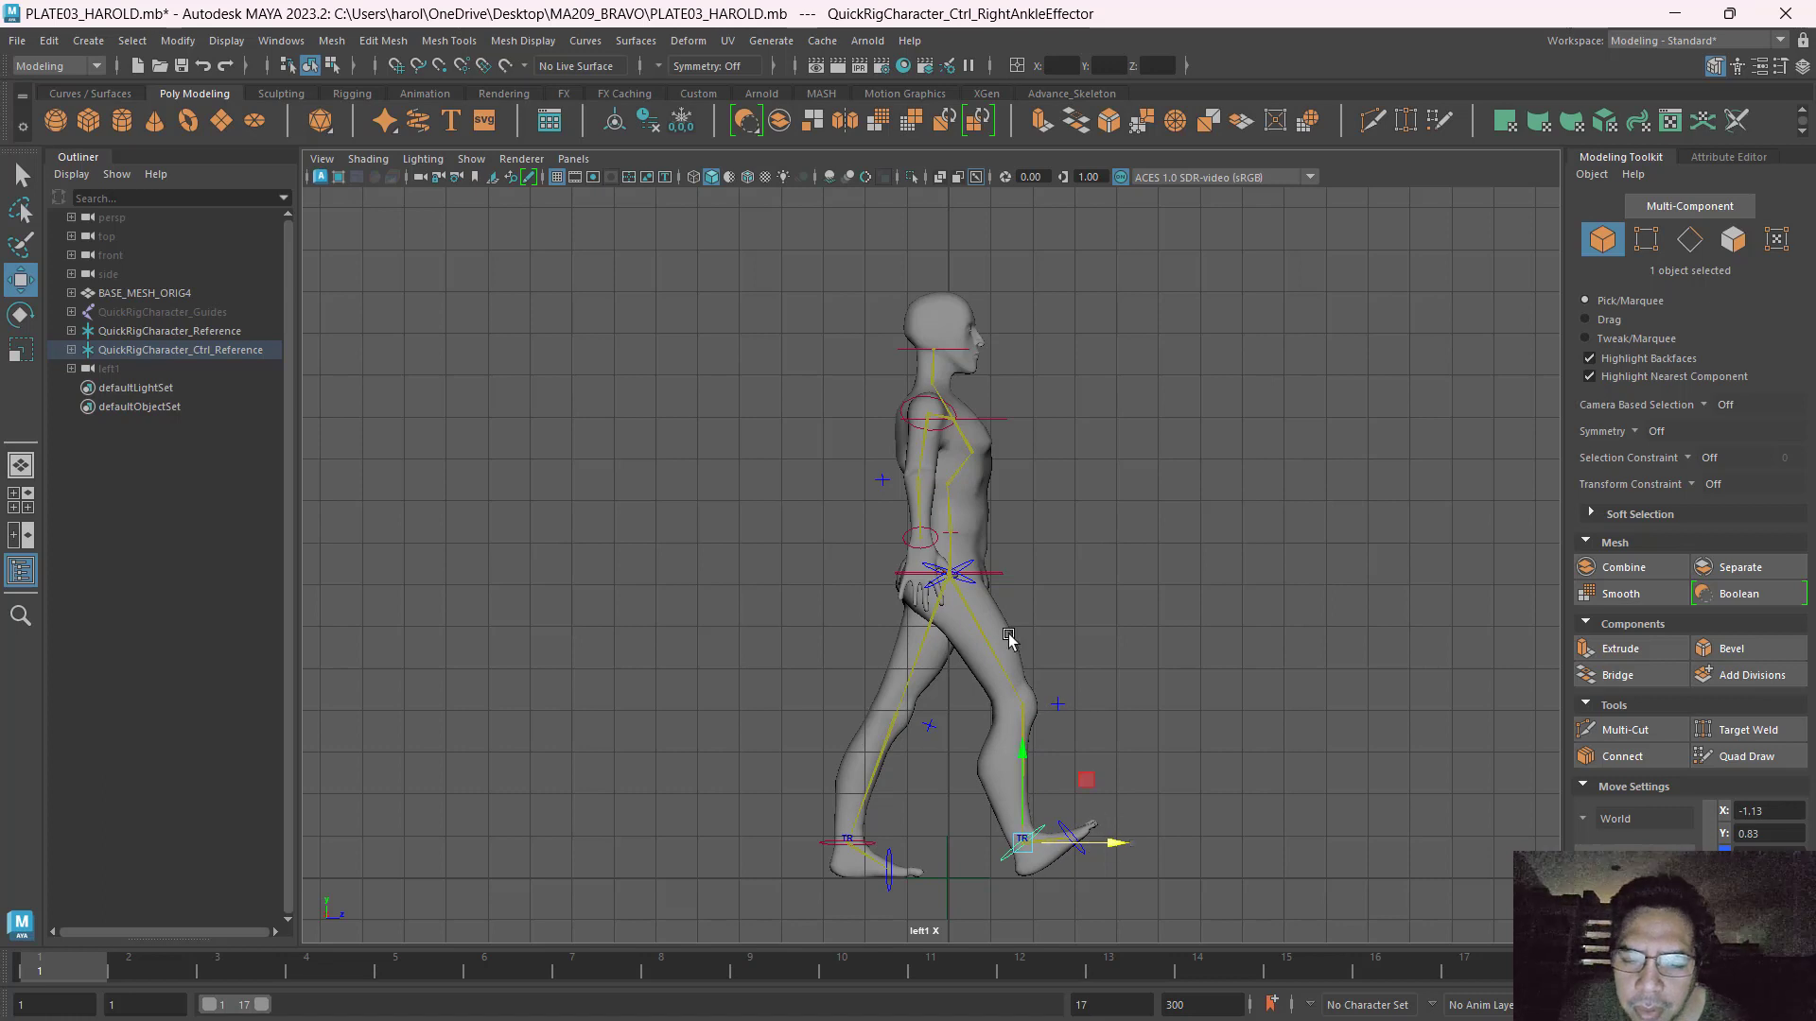
Raise the left ankle control to about Y 1.28 and rotate it so the rear heel lifts.
left_click(826, 842)
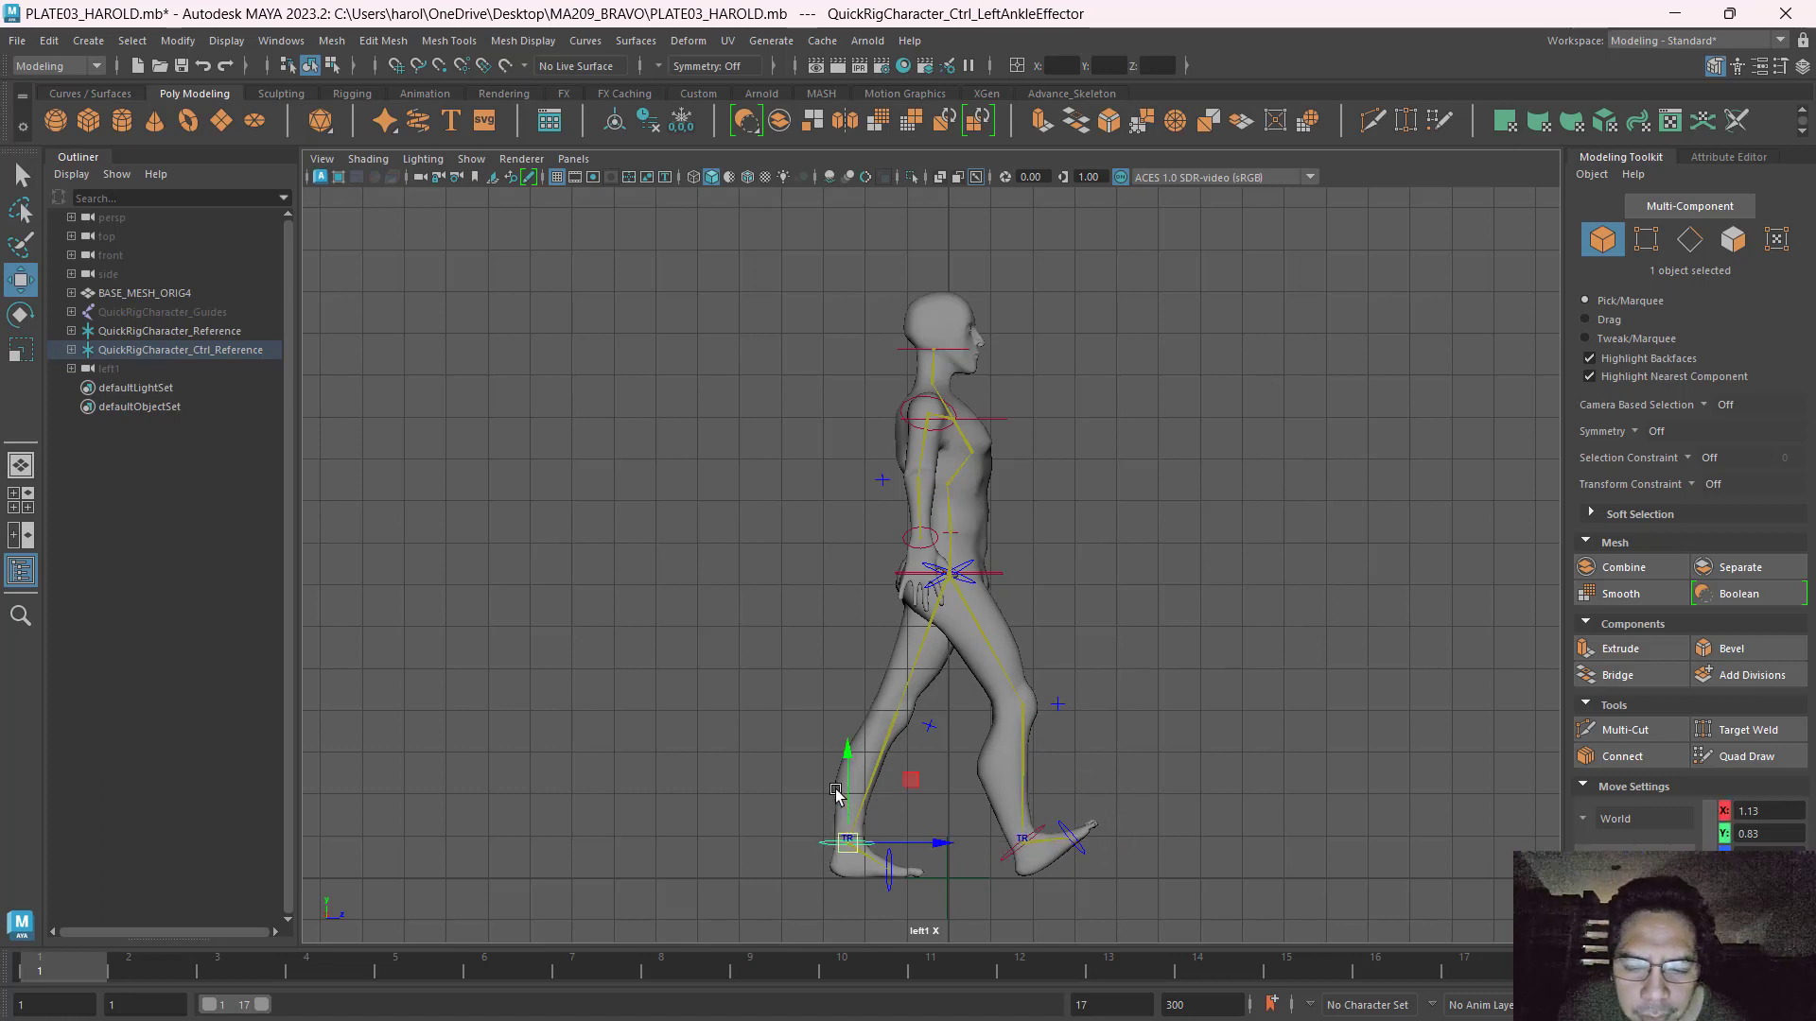
left_click_drag(847, 779, 933, 800)
key("e")
Rotate the left foot control so the rear foot's toes bend flat toward the ground.
middle_click_drag(977, 876, 924, 764, "alt")
scroll(922, 795, "up", 3)
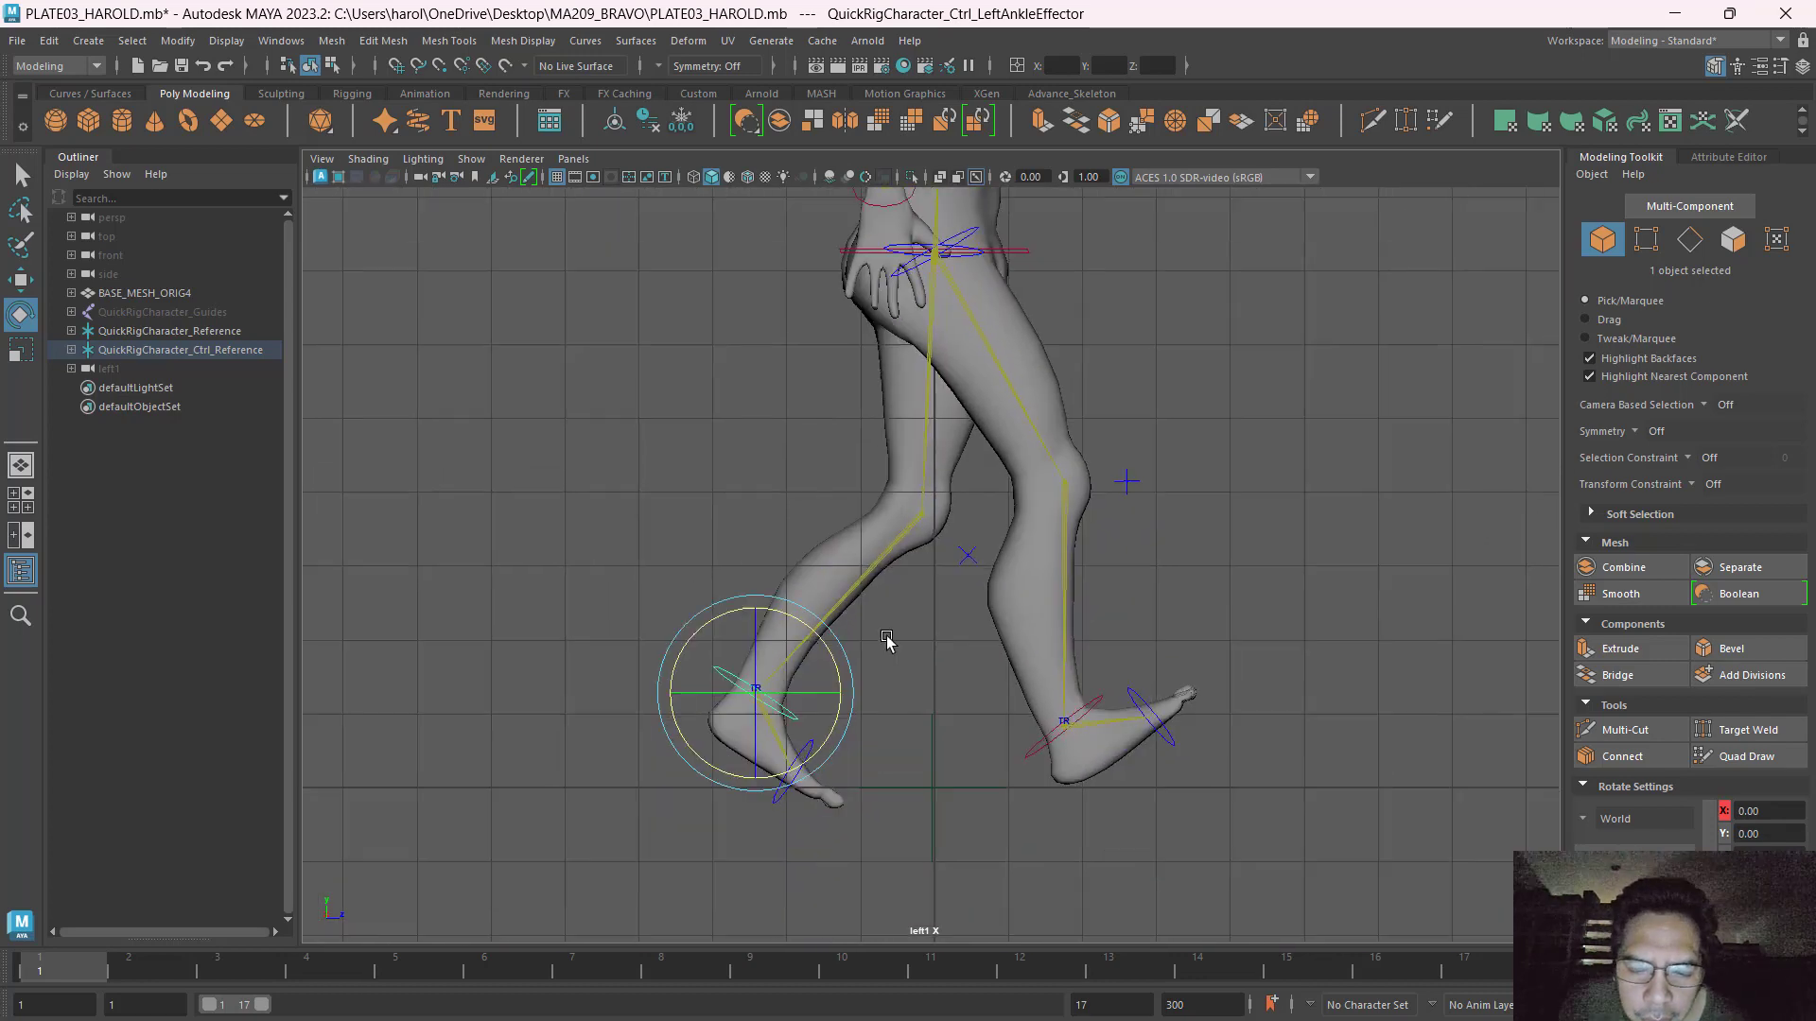
scroll(889, 804, "up", 4)
left_click(764, 819)
left_click(727, 726)
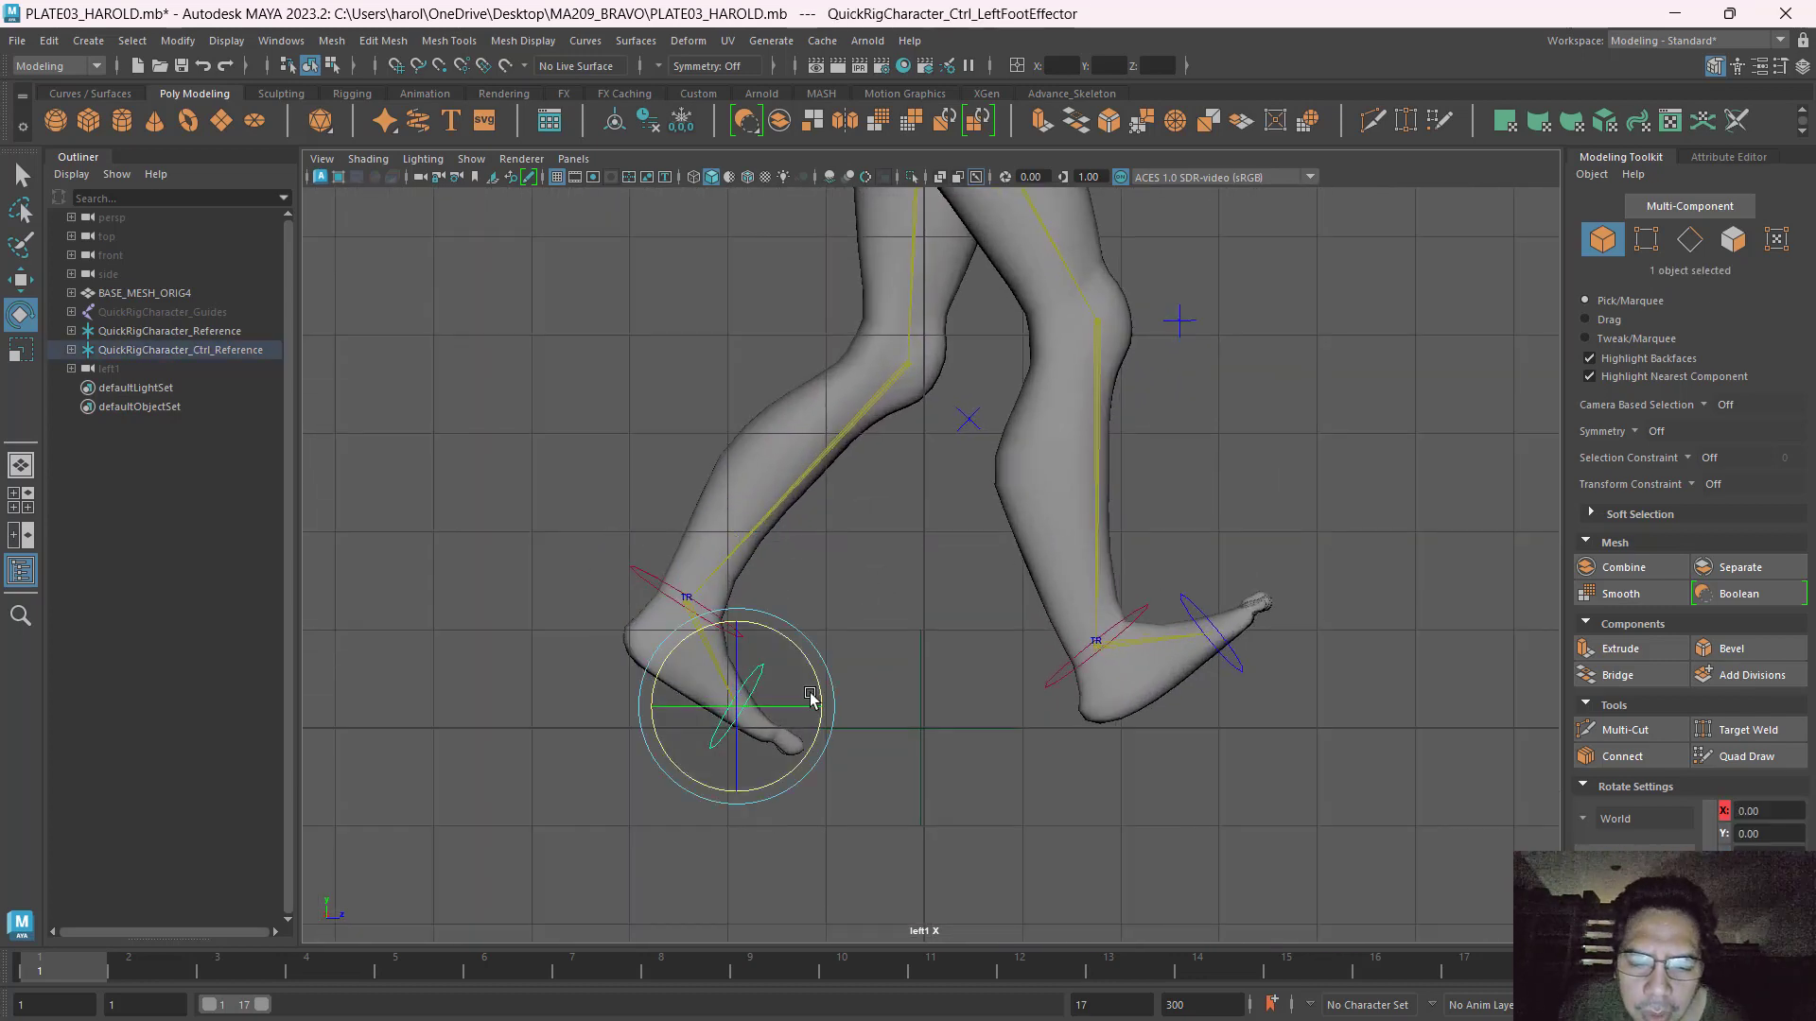
left_click_drag(816, 679, 800, 566)
Shift the hips control slightly backward between the two feet.
scroll(880, 531, "down", 2)
scroll(884, 544, "down", 4)
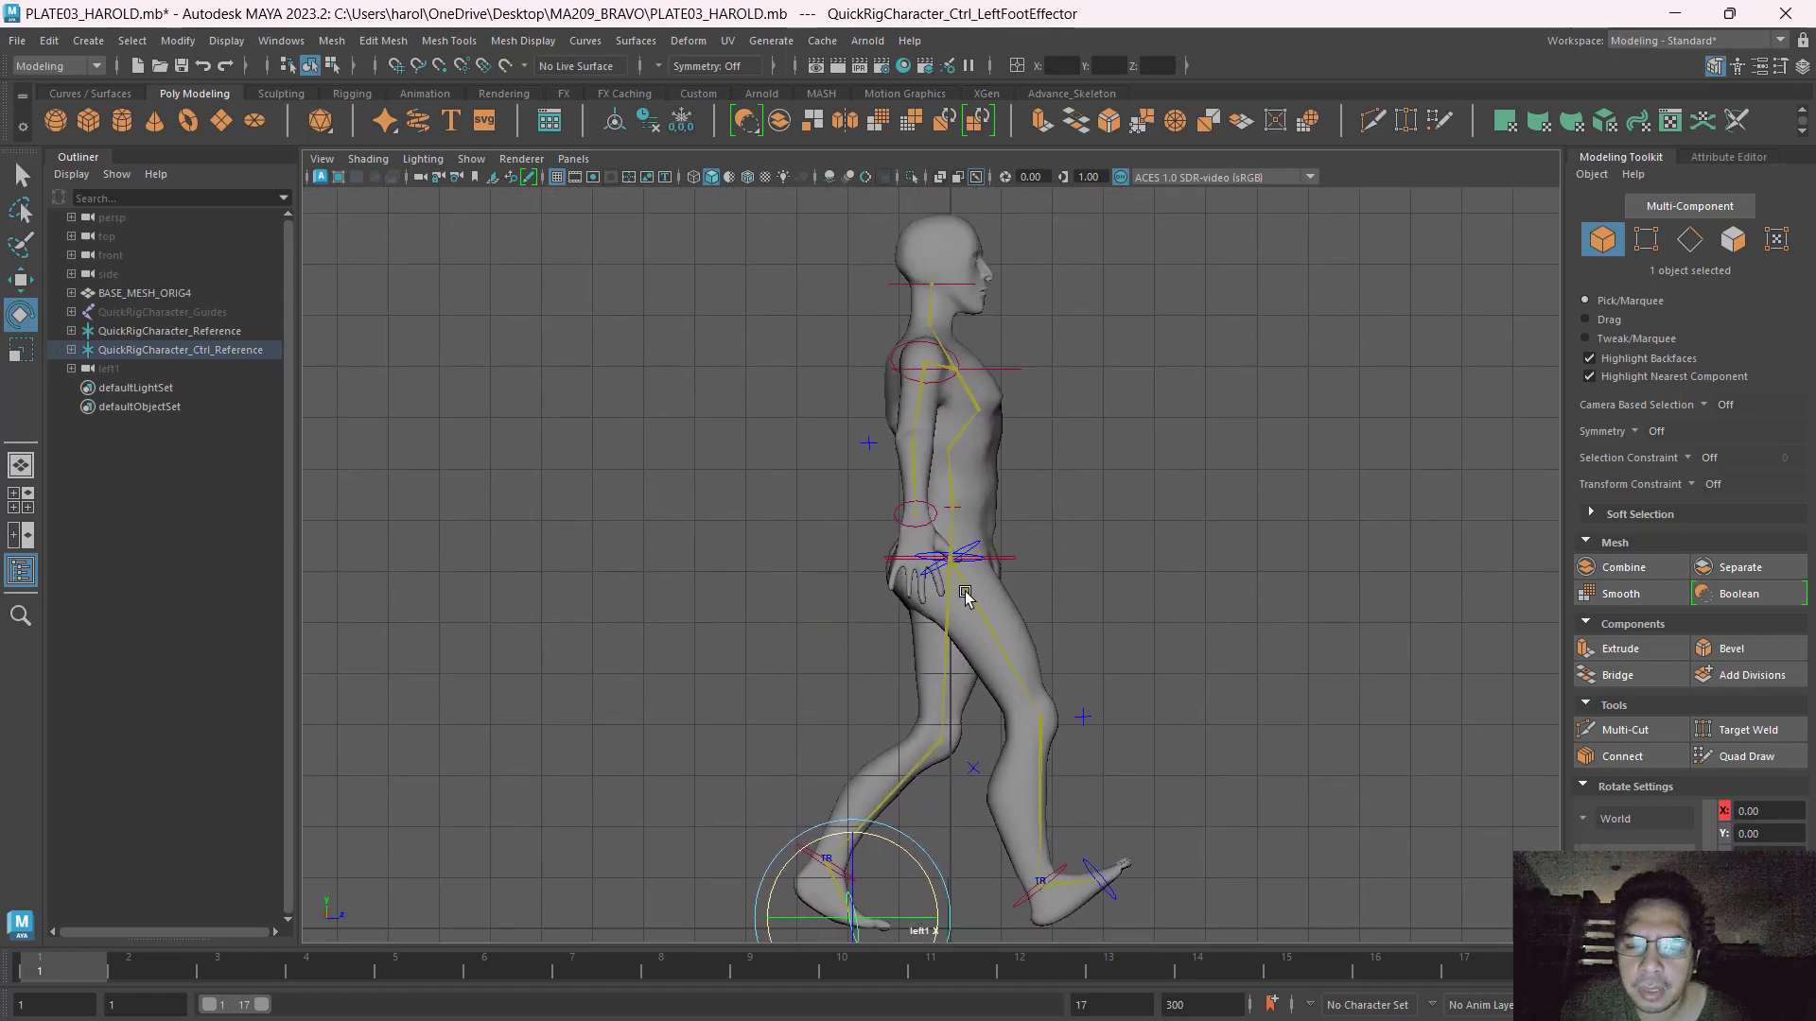
left_click(997, 559)
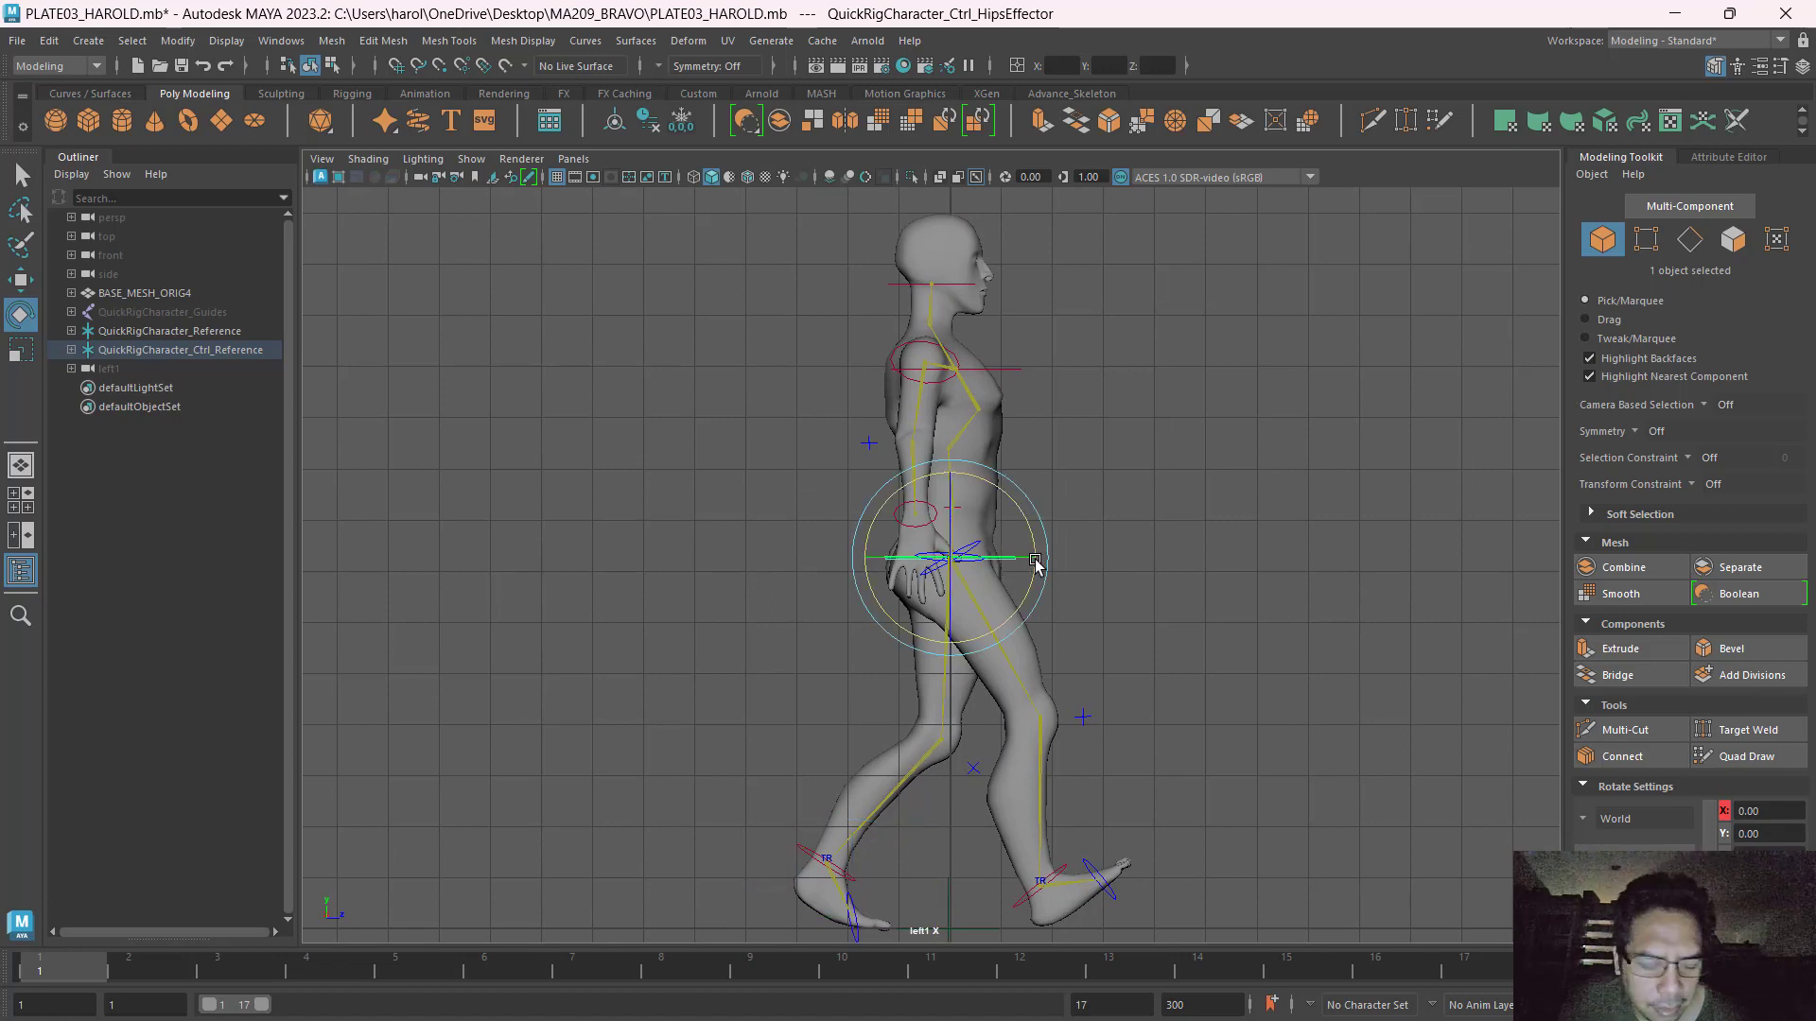
key("w")
left_click_drag(1028, 555, 1001, 557)
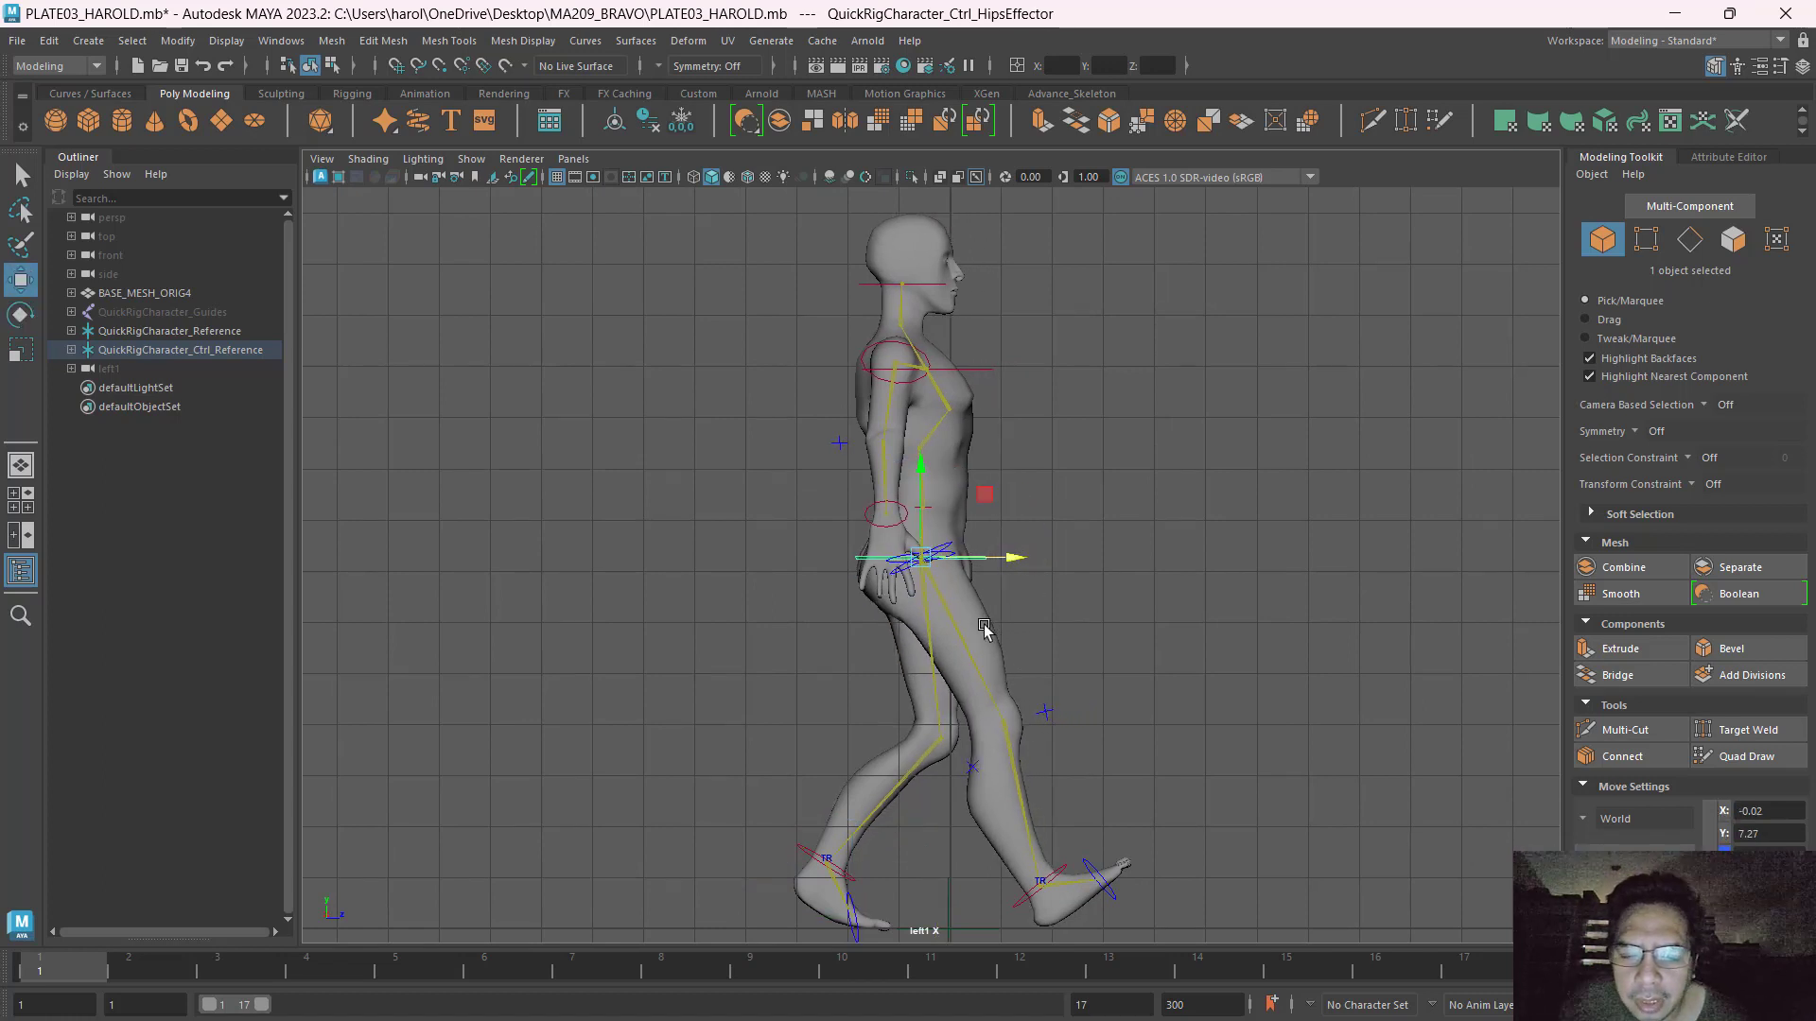
Widen the stride by moving the right ankle control slightly forward and the left ankle control farther back.
left_click(1058, 869)
left_click_drag(1120, 886, 1128, 887)
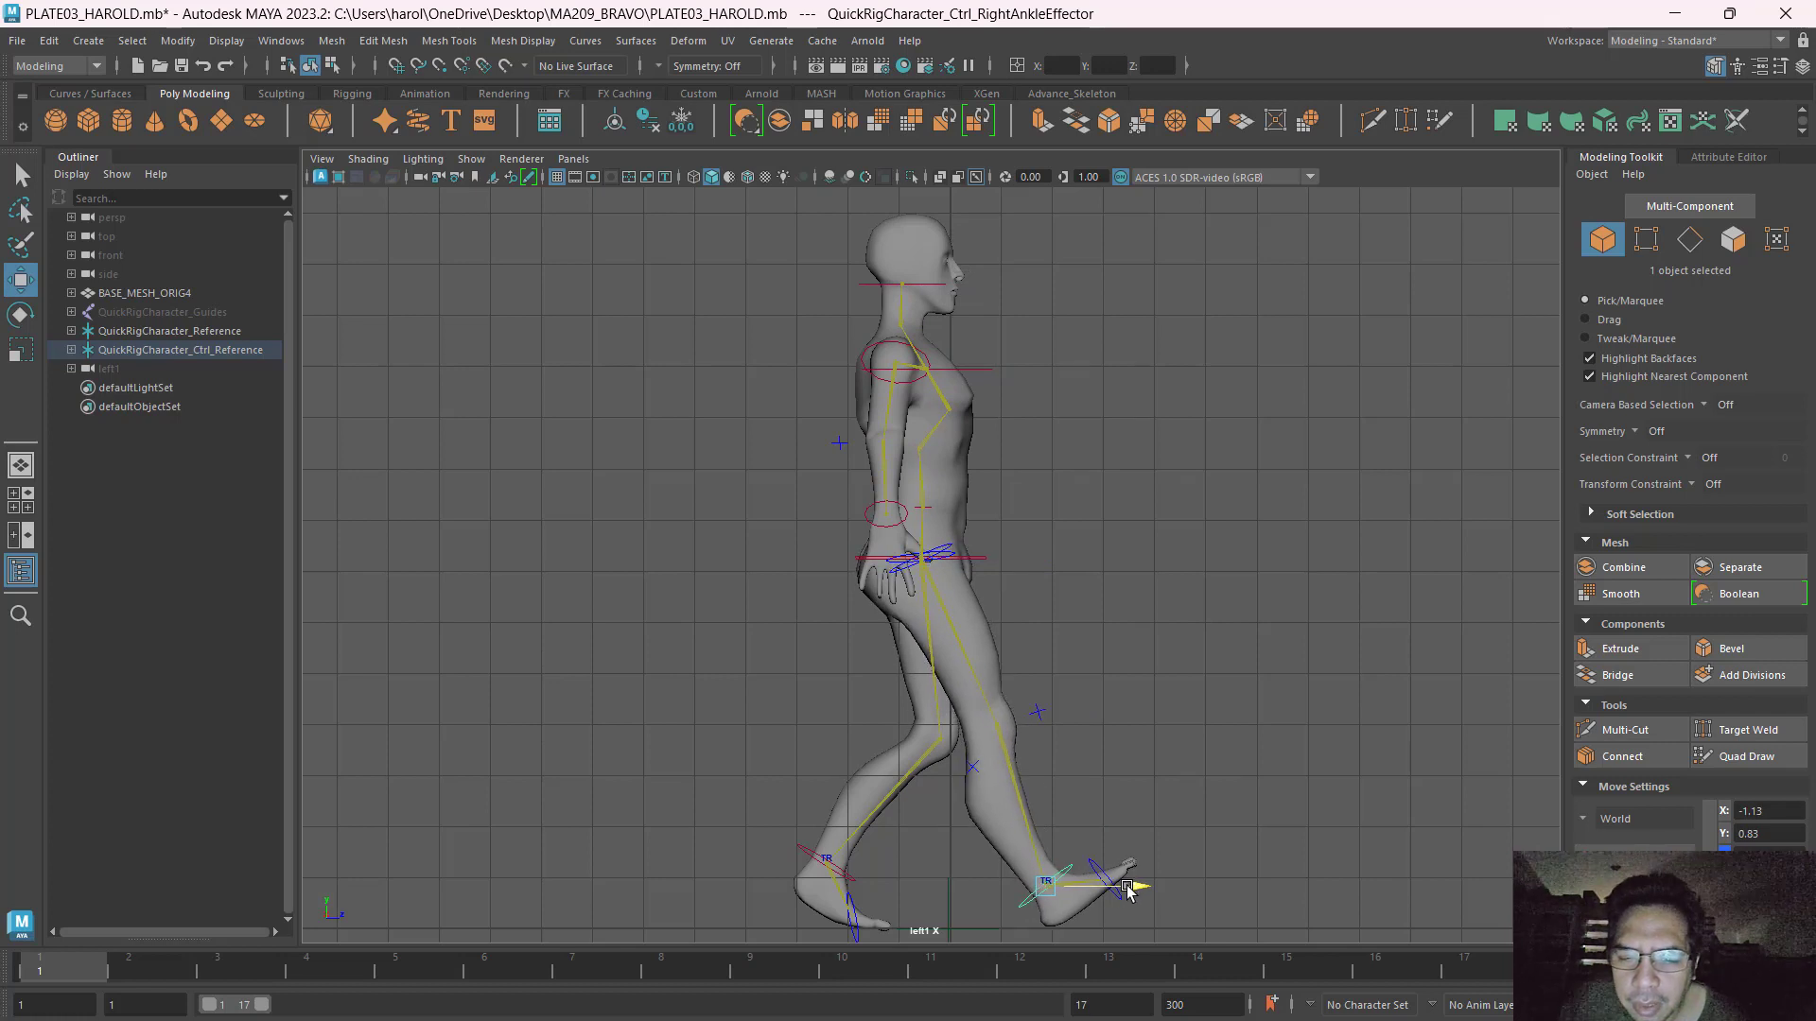
left_click(812, 862)
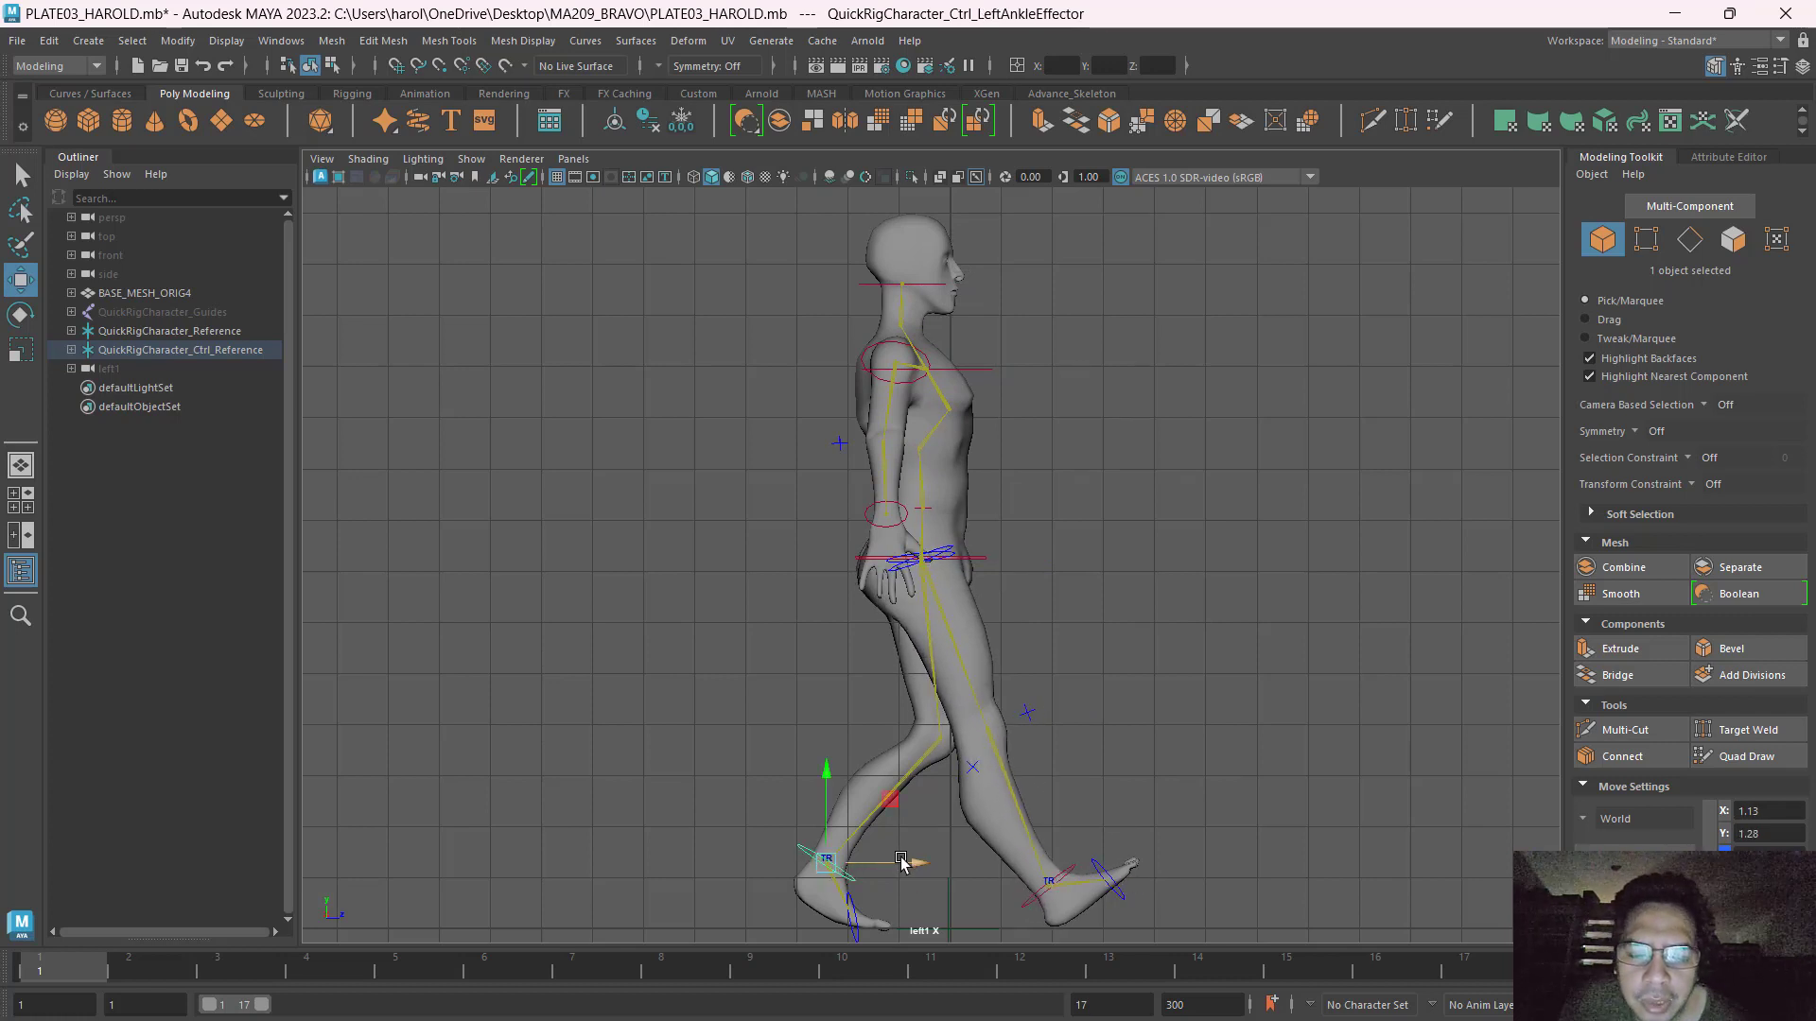
left_click_drag(901, 863, 867, 863)
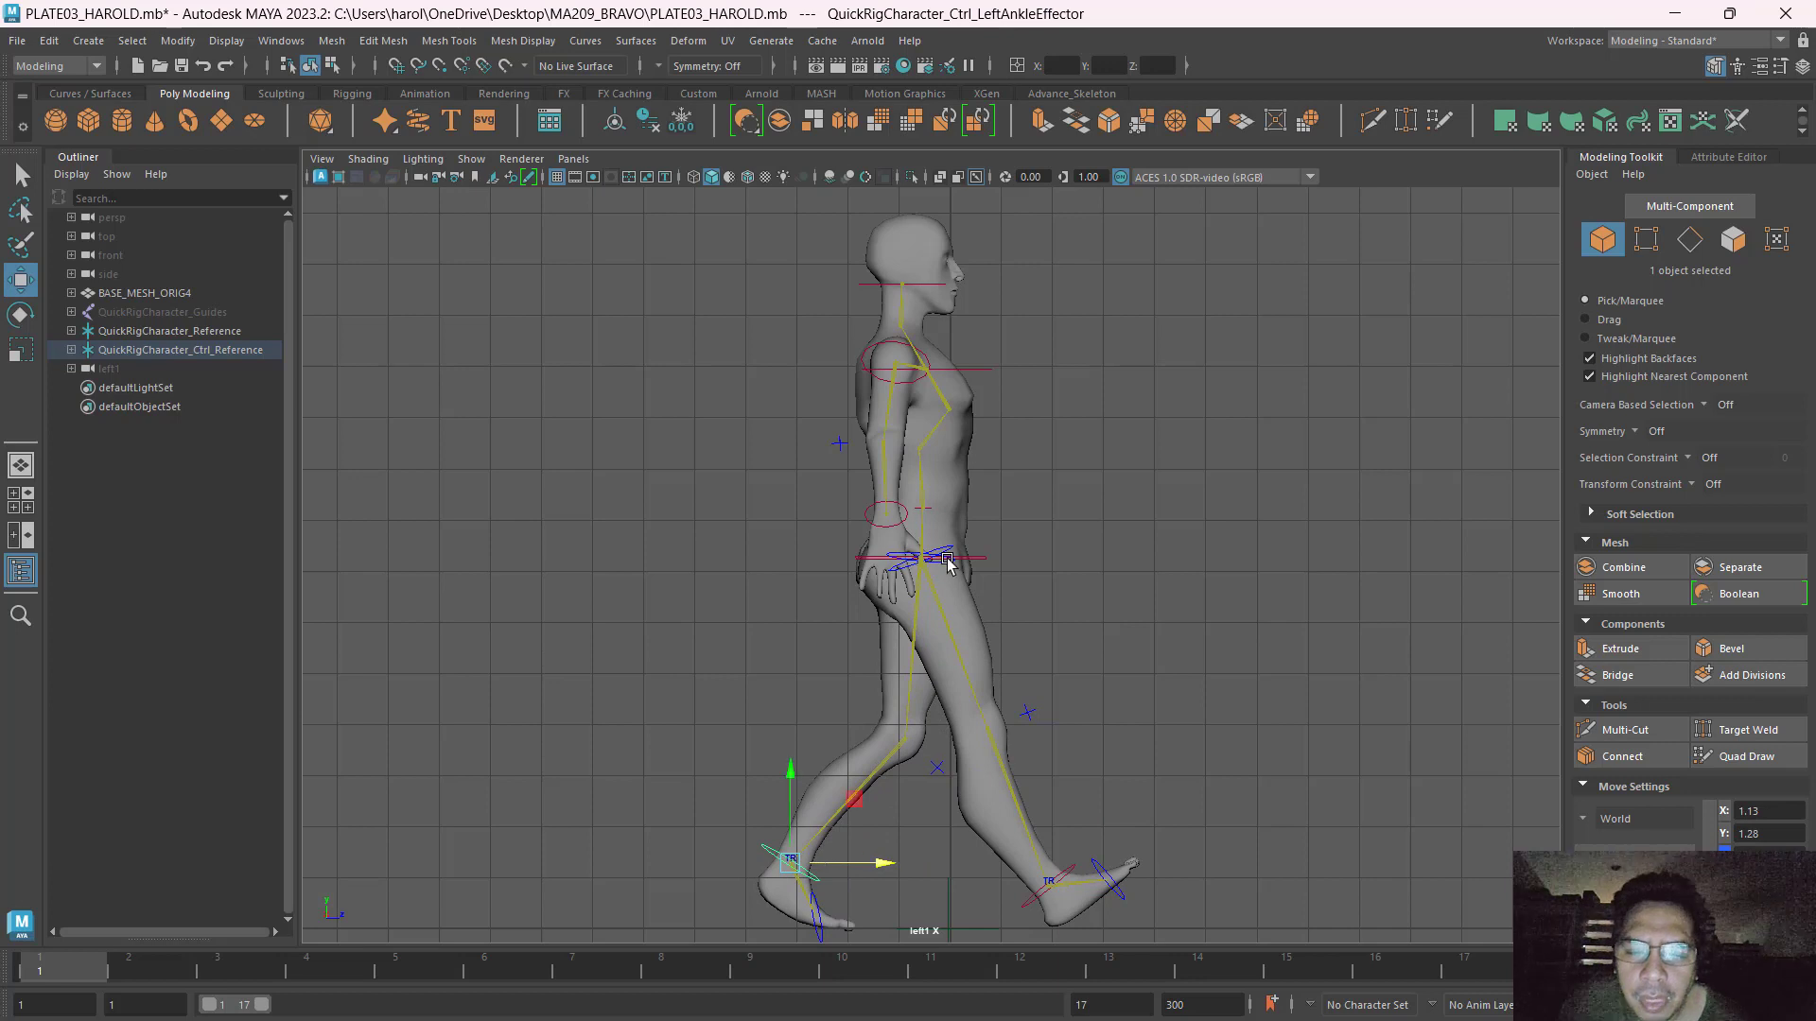
Rotate the hips control so the upper body leans slightly forward, and compare it with the contact pose on the walk cycle chart.
left_click(980, 562)
key("e")
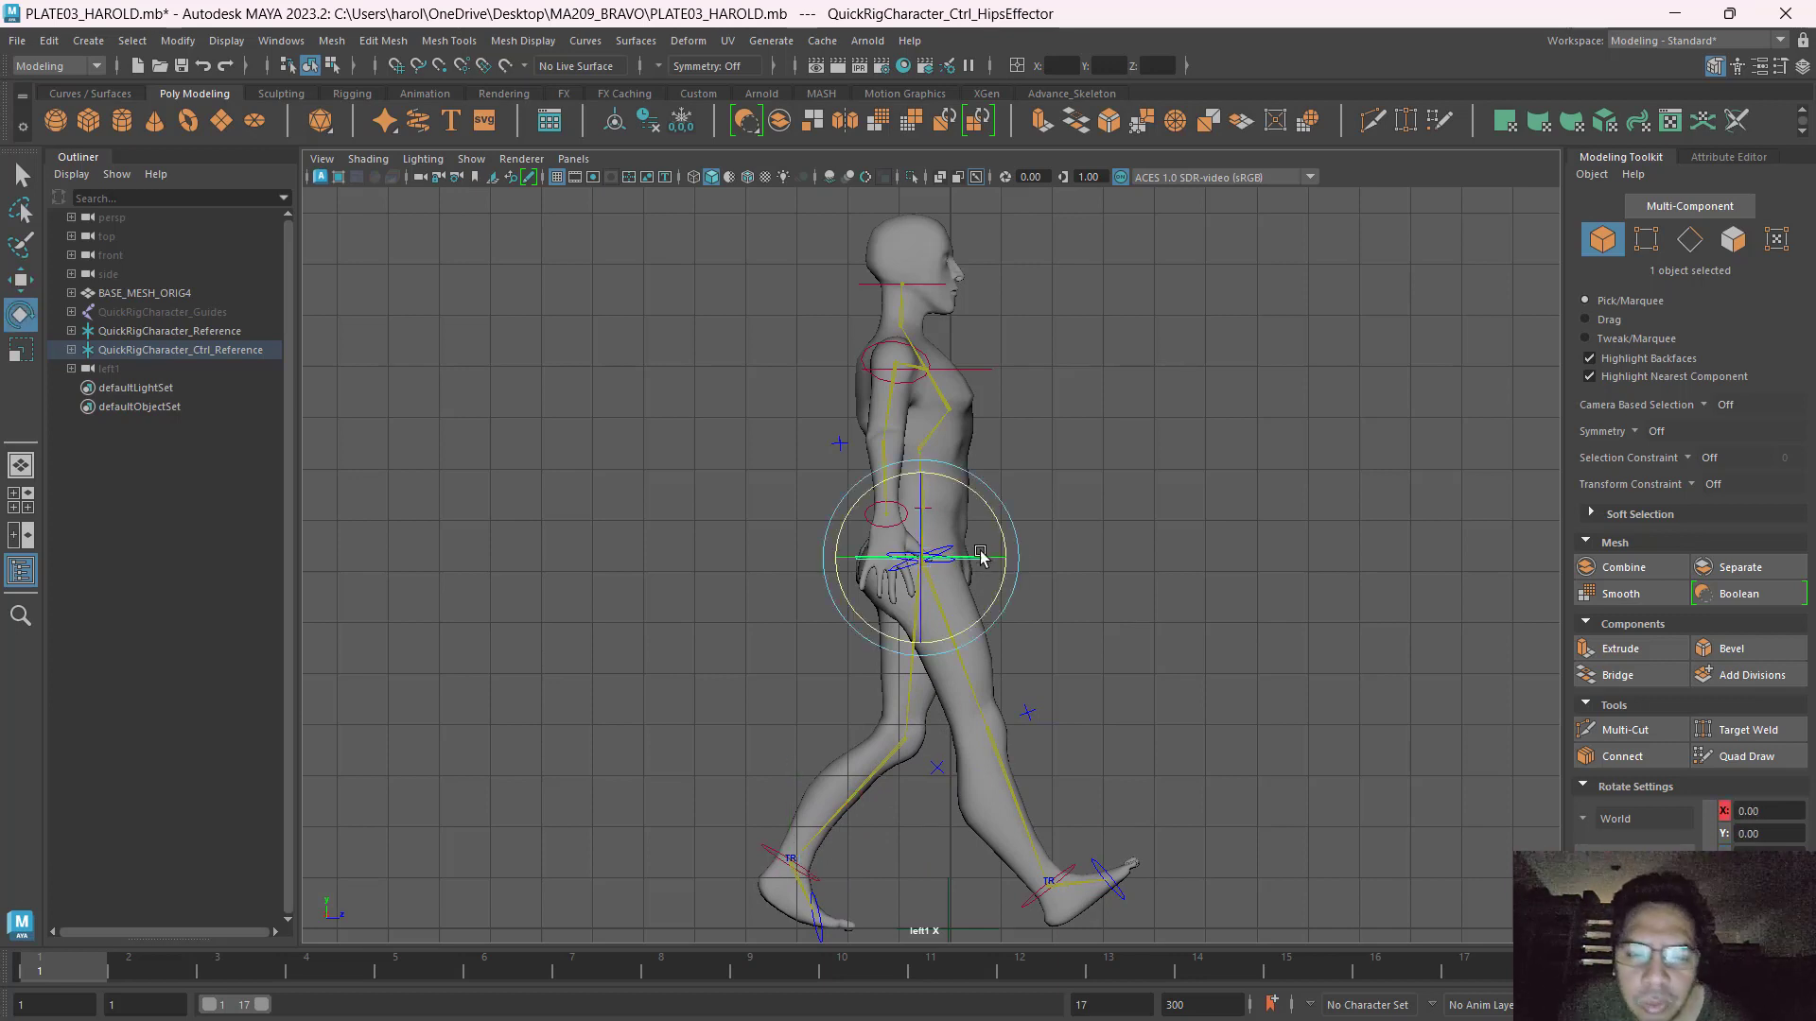
left_click_drag(970, 485, 980, 500)
key("alt+Tab")
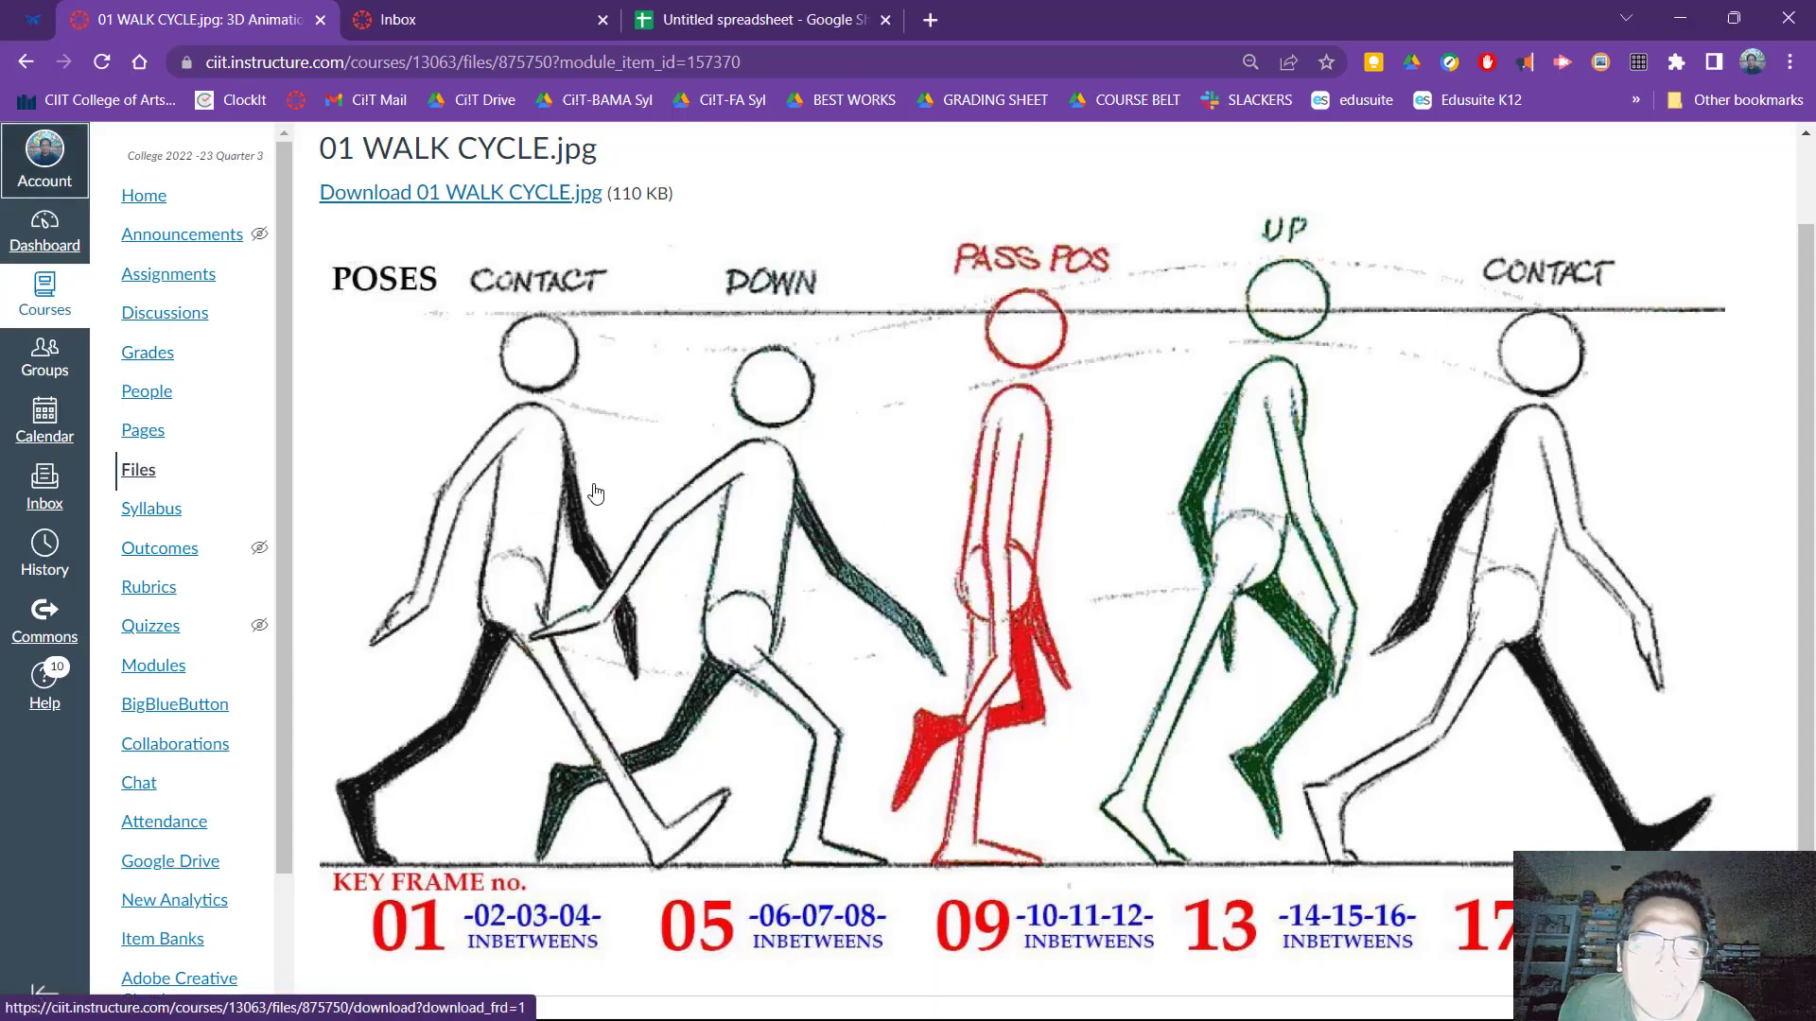
key("alt+Tab")
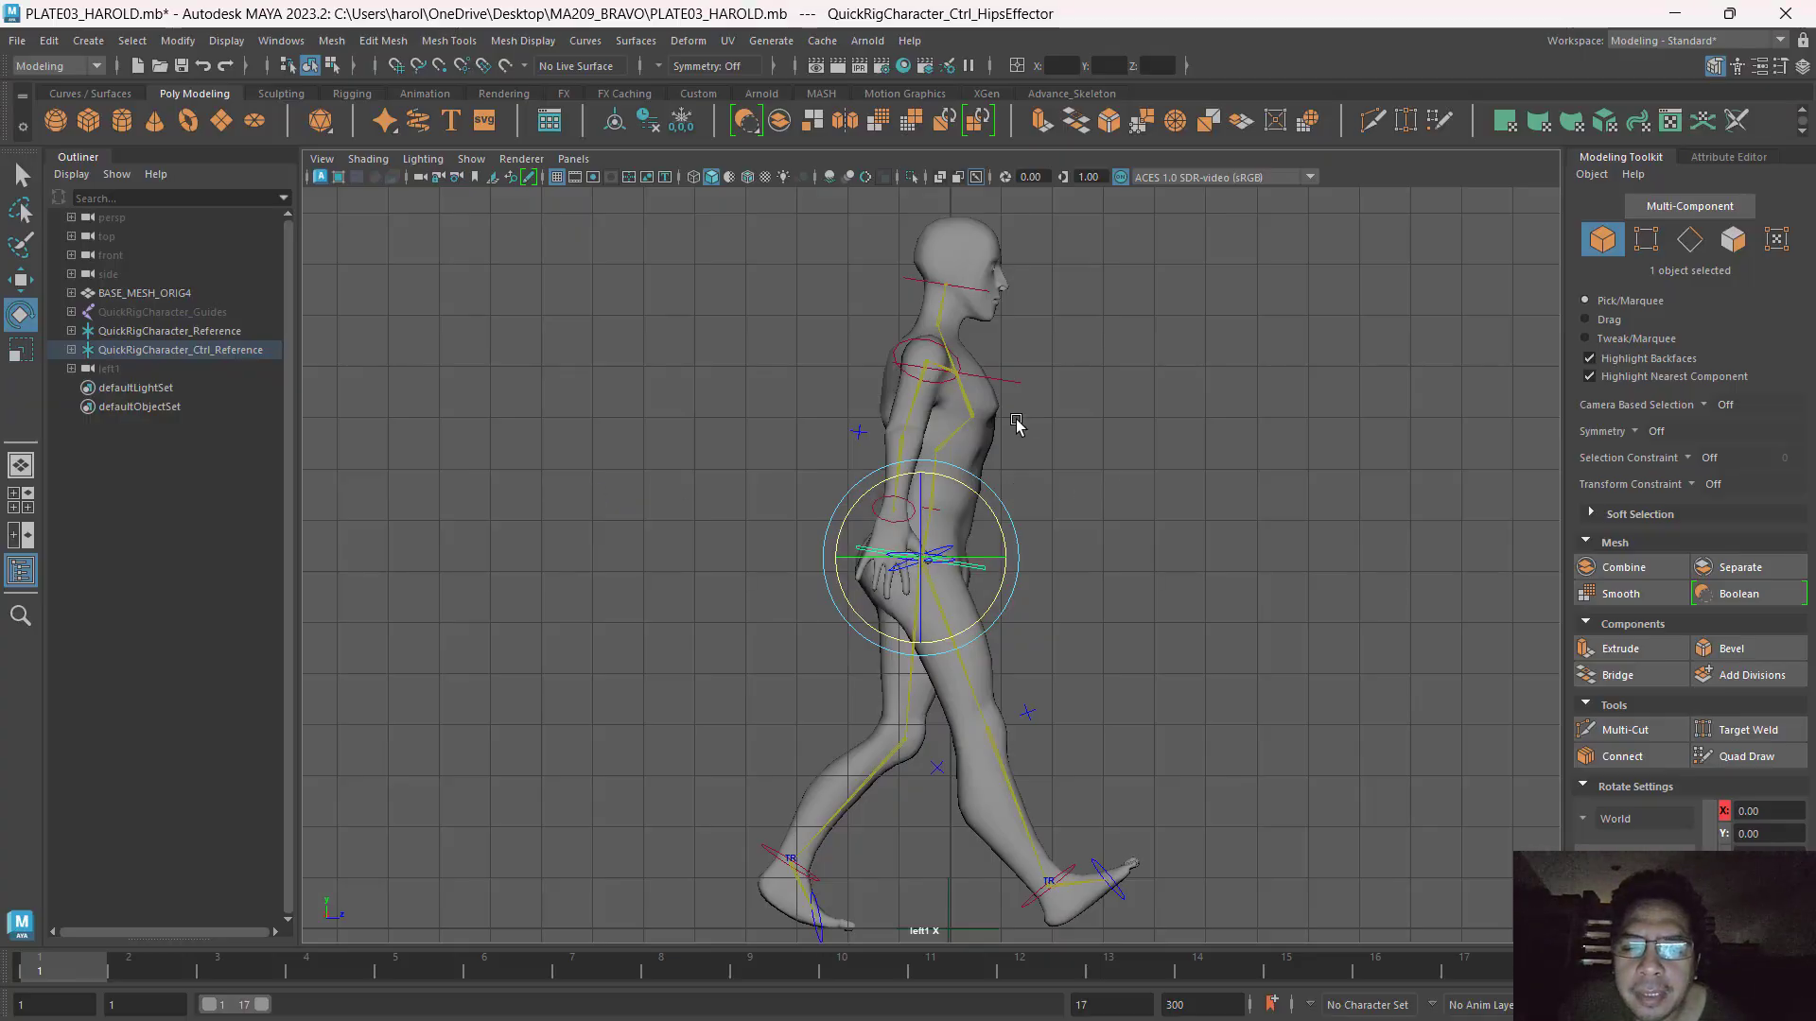
In the front view, move both ankle controls inward toward the body's centre line, the right one to about X -0.51.
key("space")
key("space")
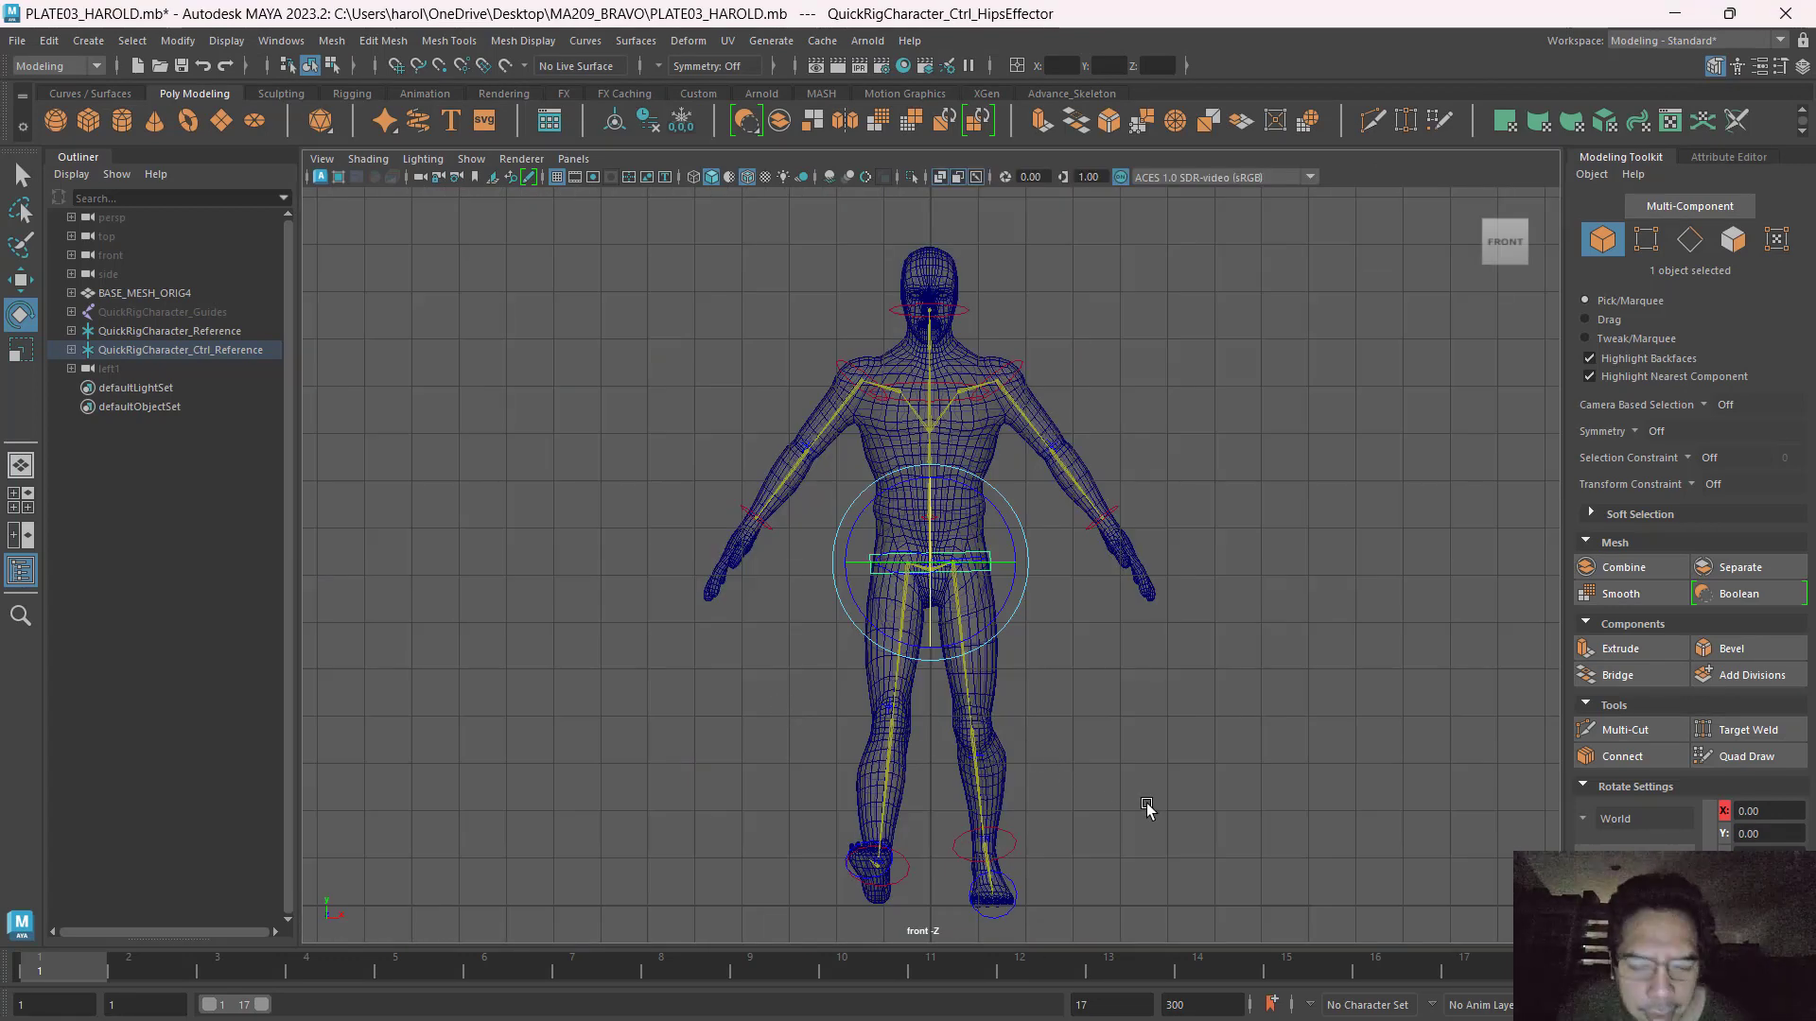
left_click(1018, 846)
key("w")
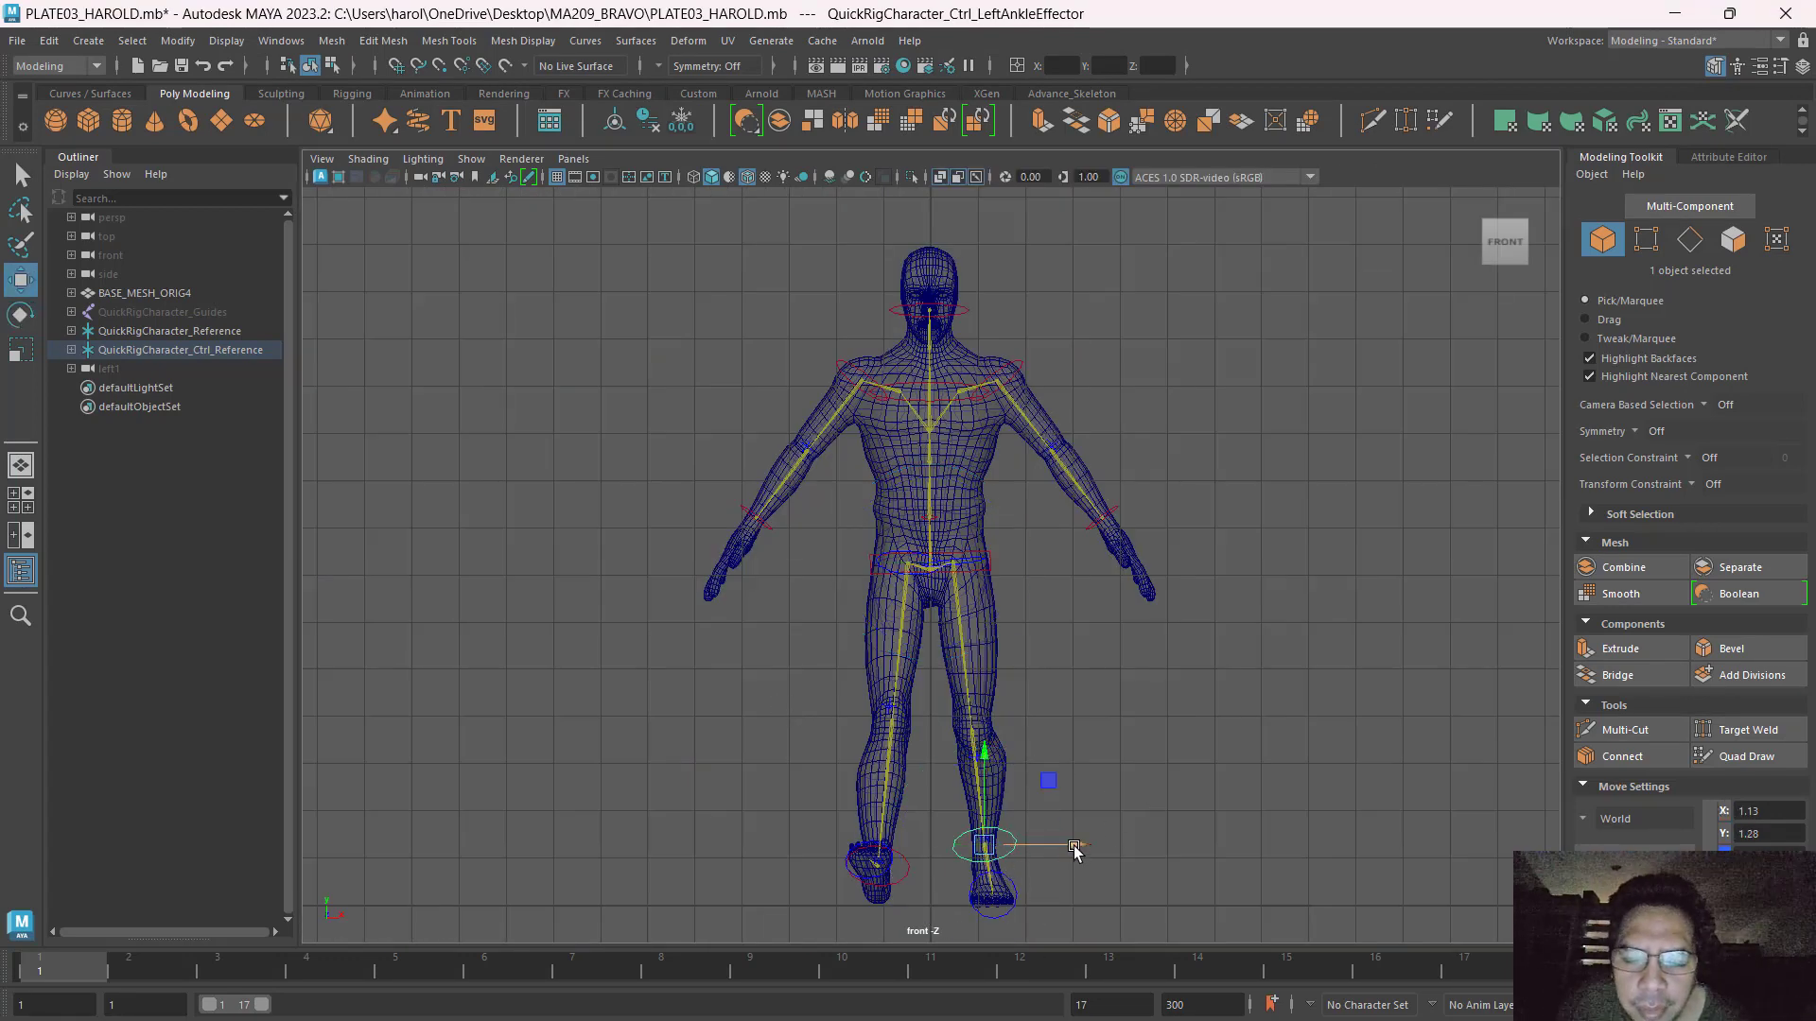
left_click_drag(1075, 851, 1038, 849)
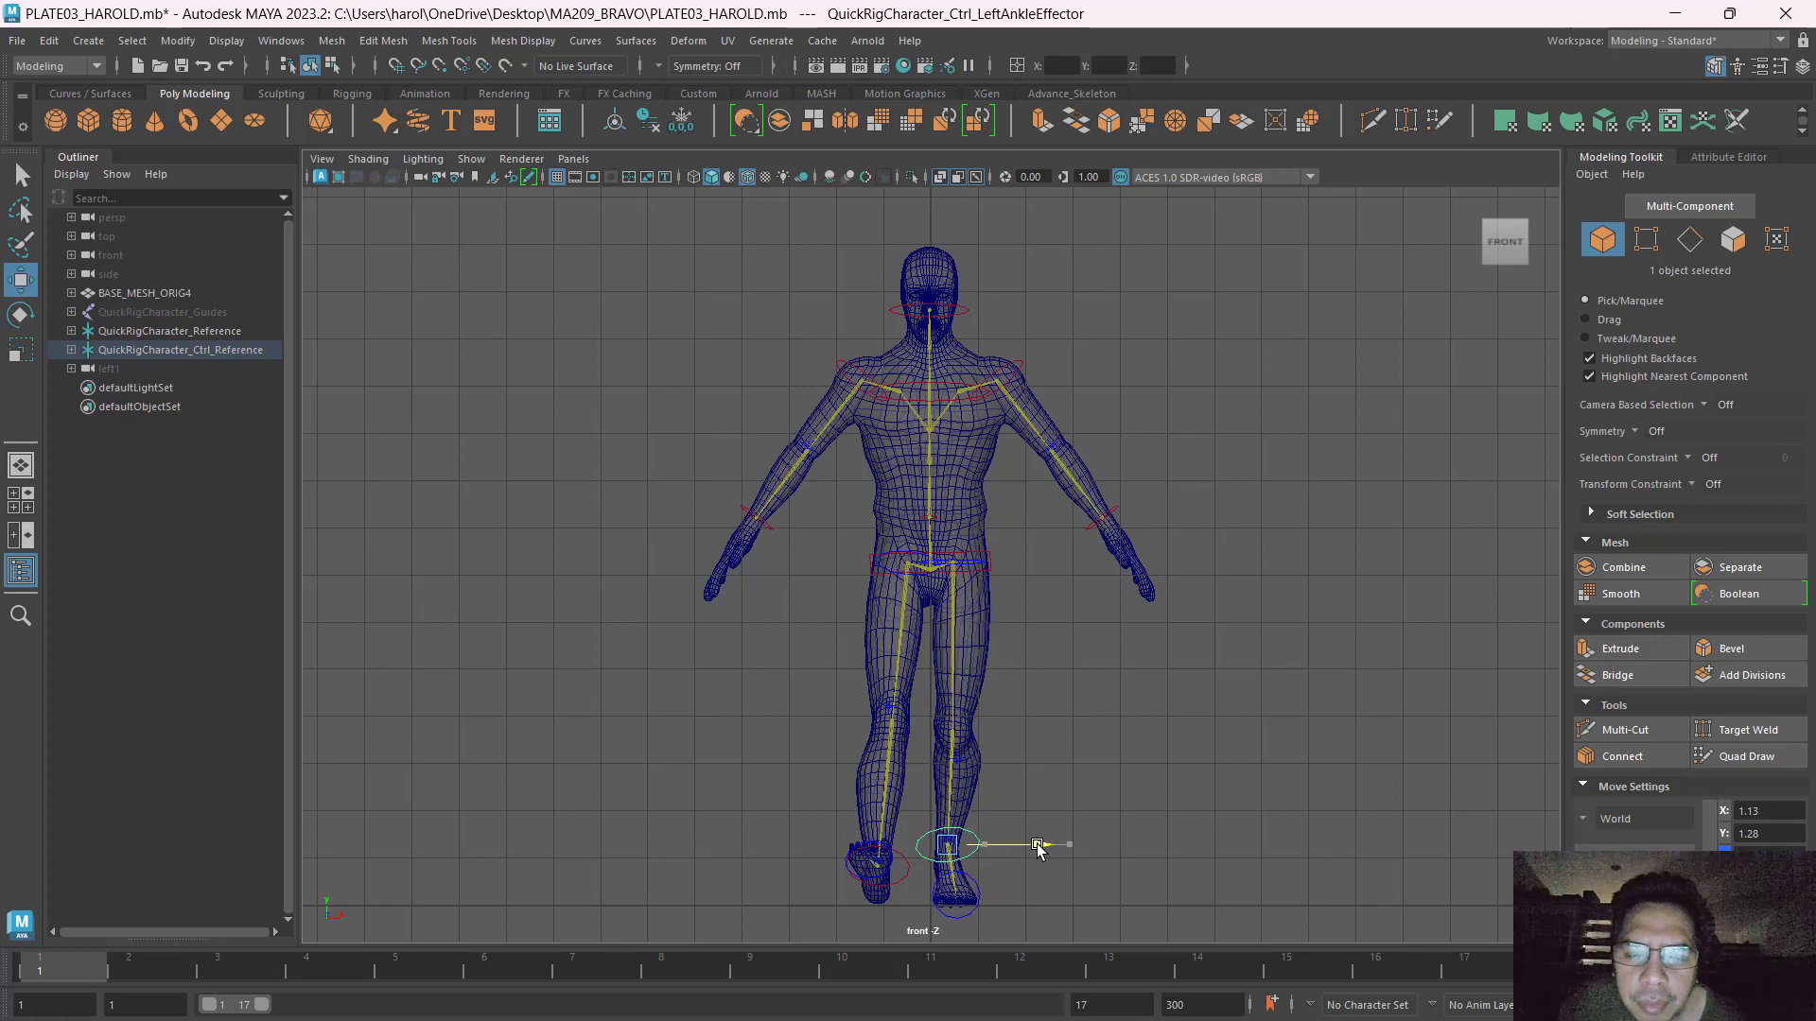
left_click(898, 882)
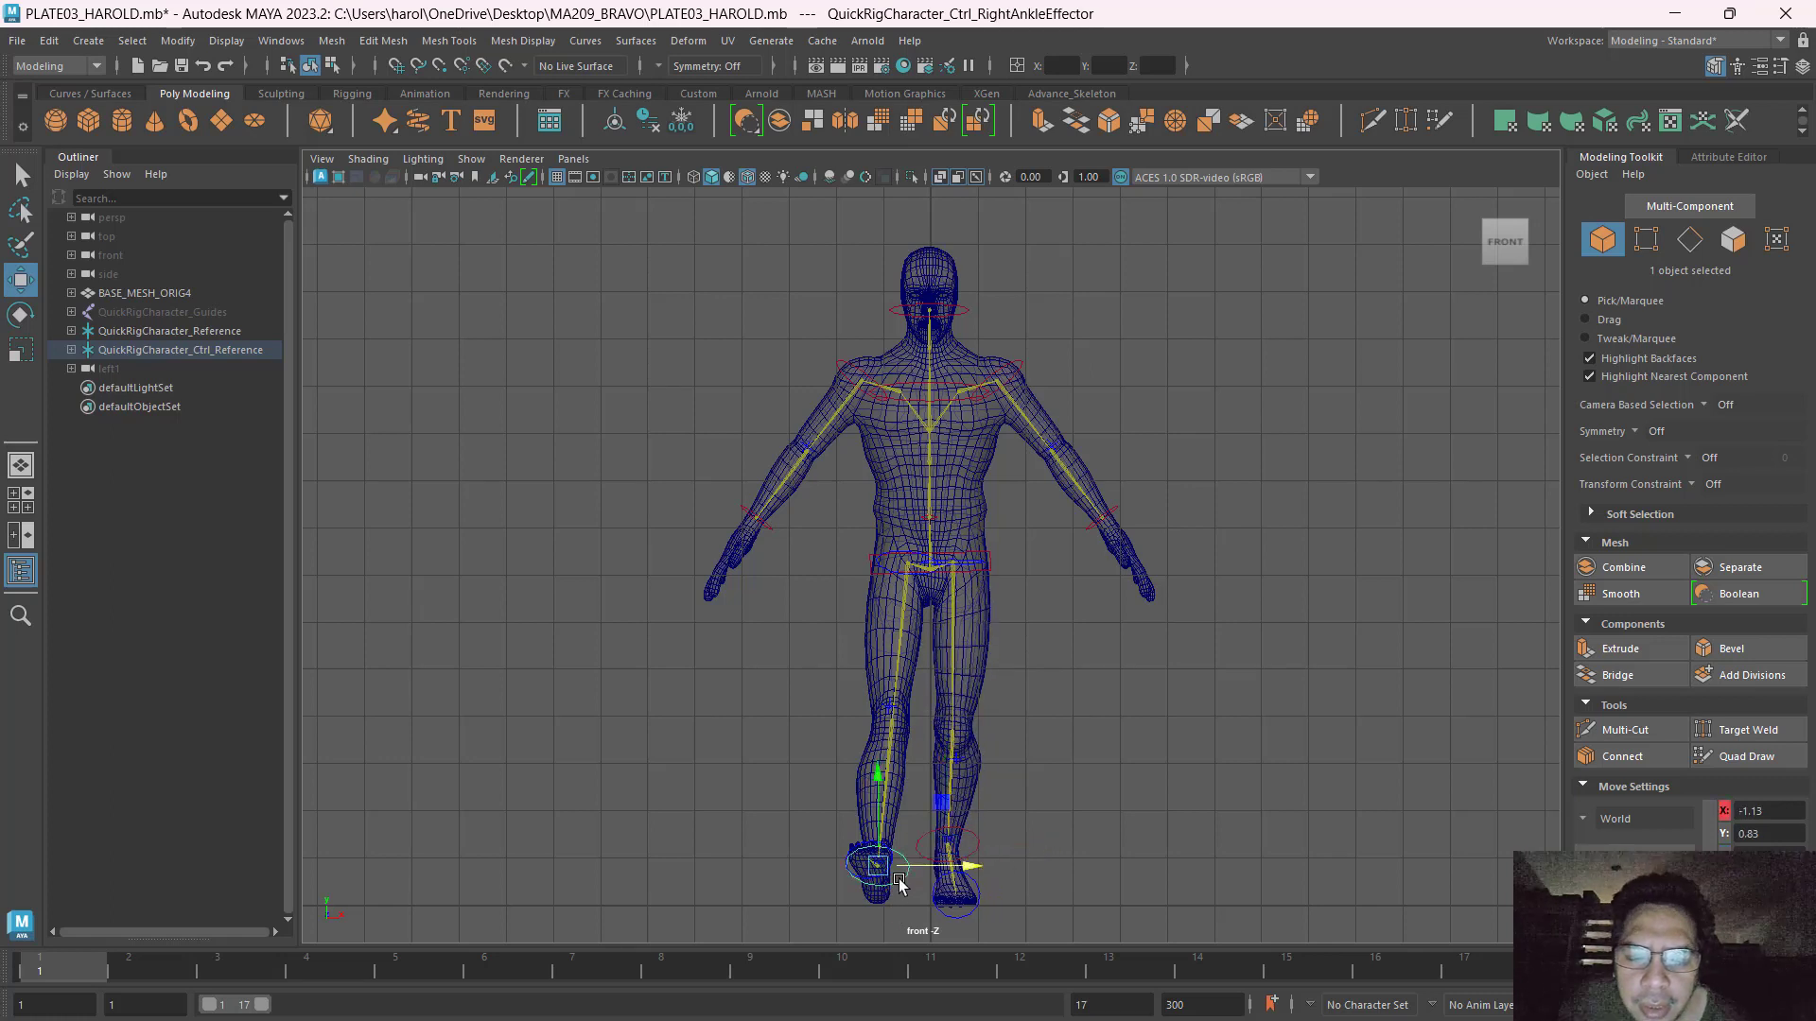
left_click_drag(965, 865, 995, 865)
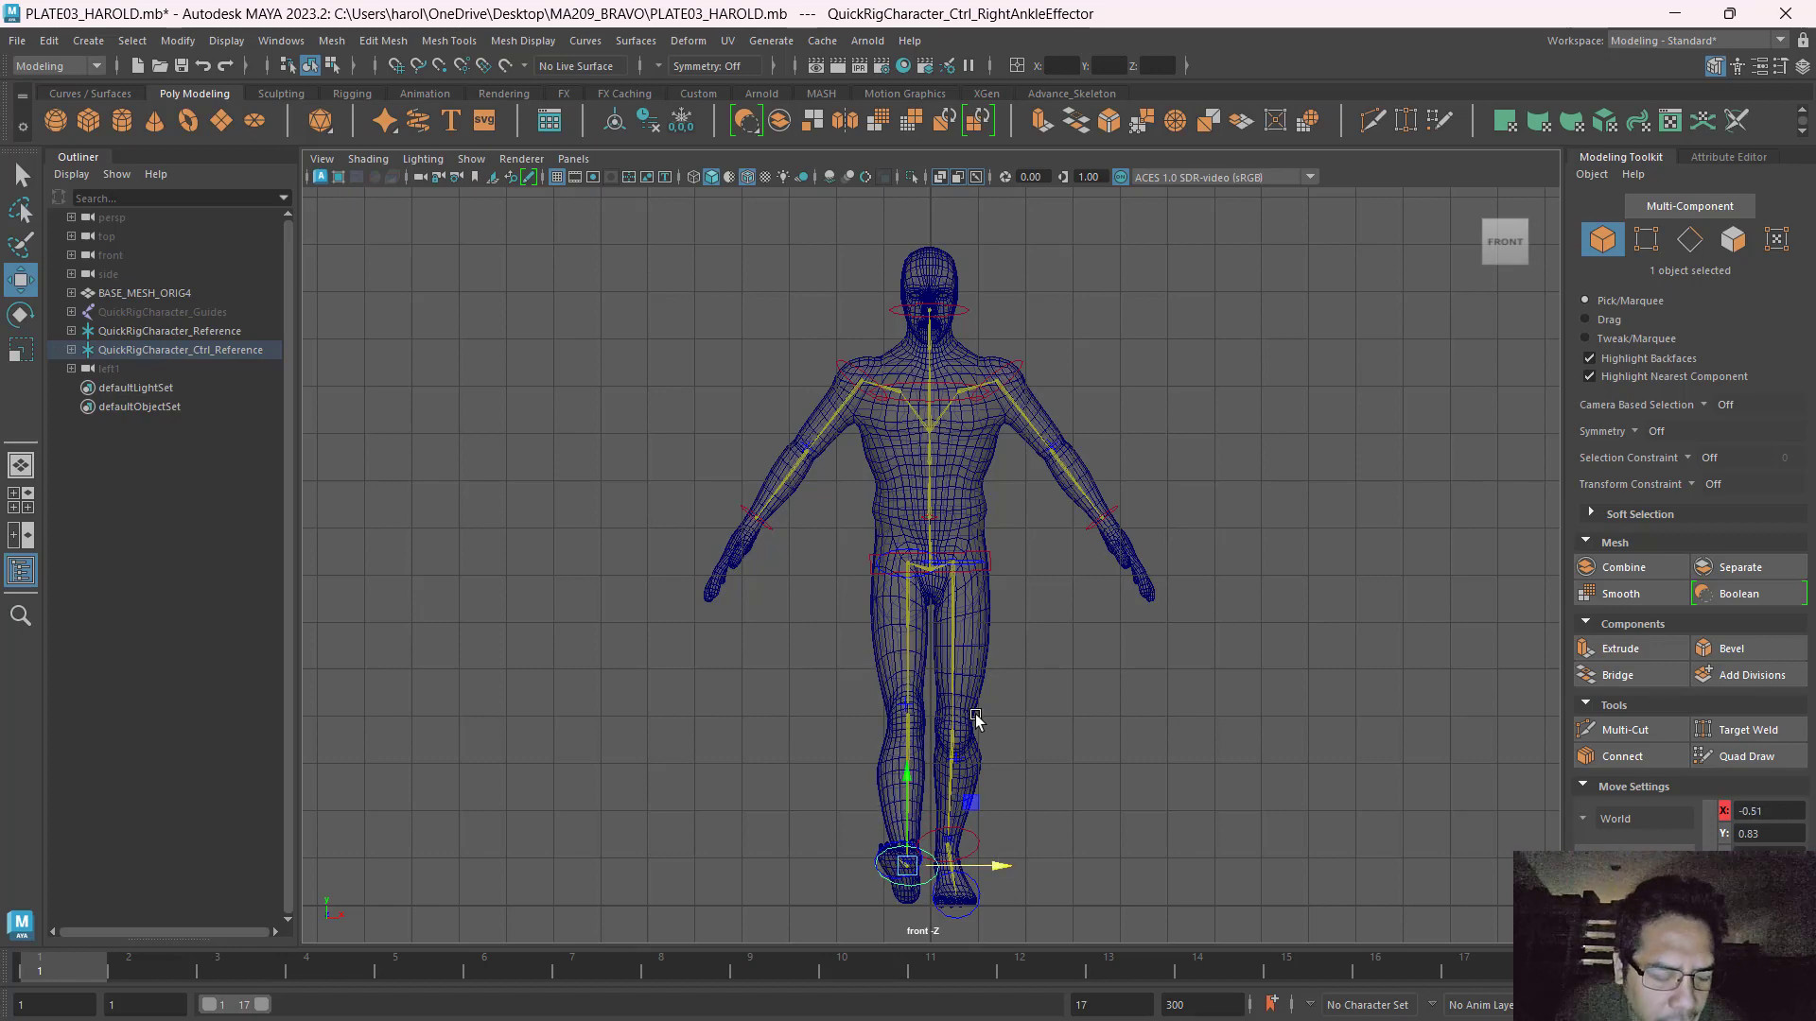
Turn off X-ray display in the front view so the body mesh is shown solid.
key("space")
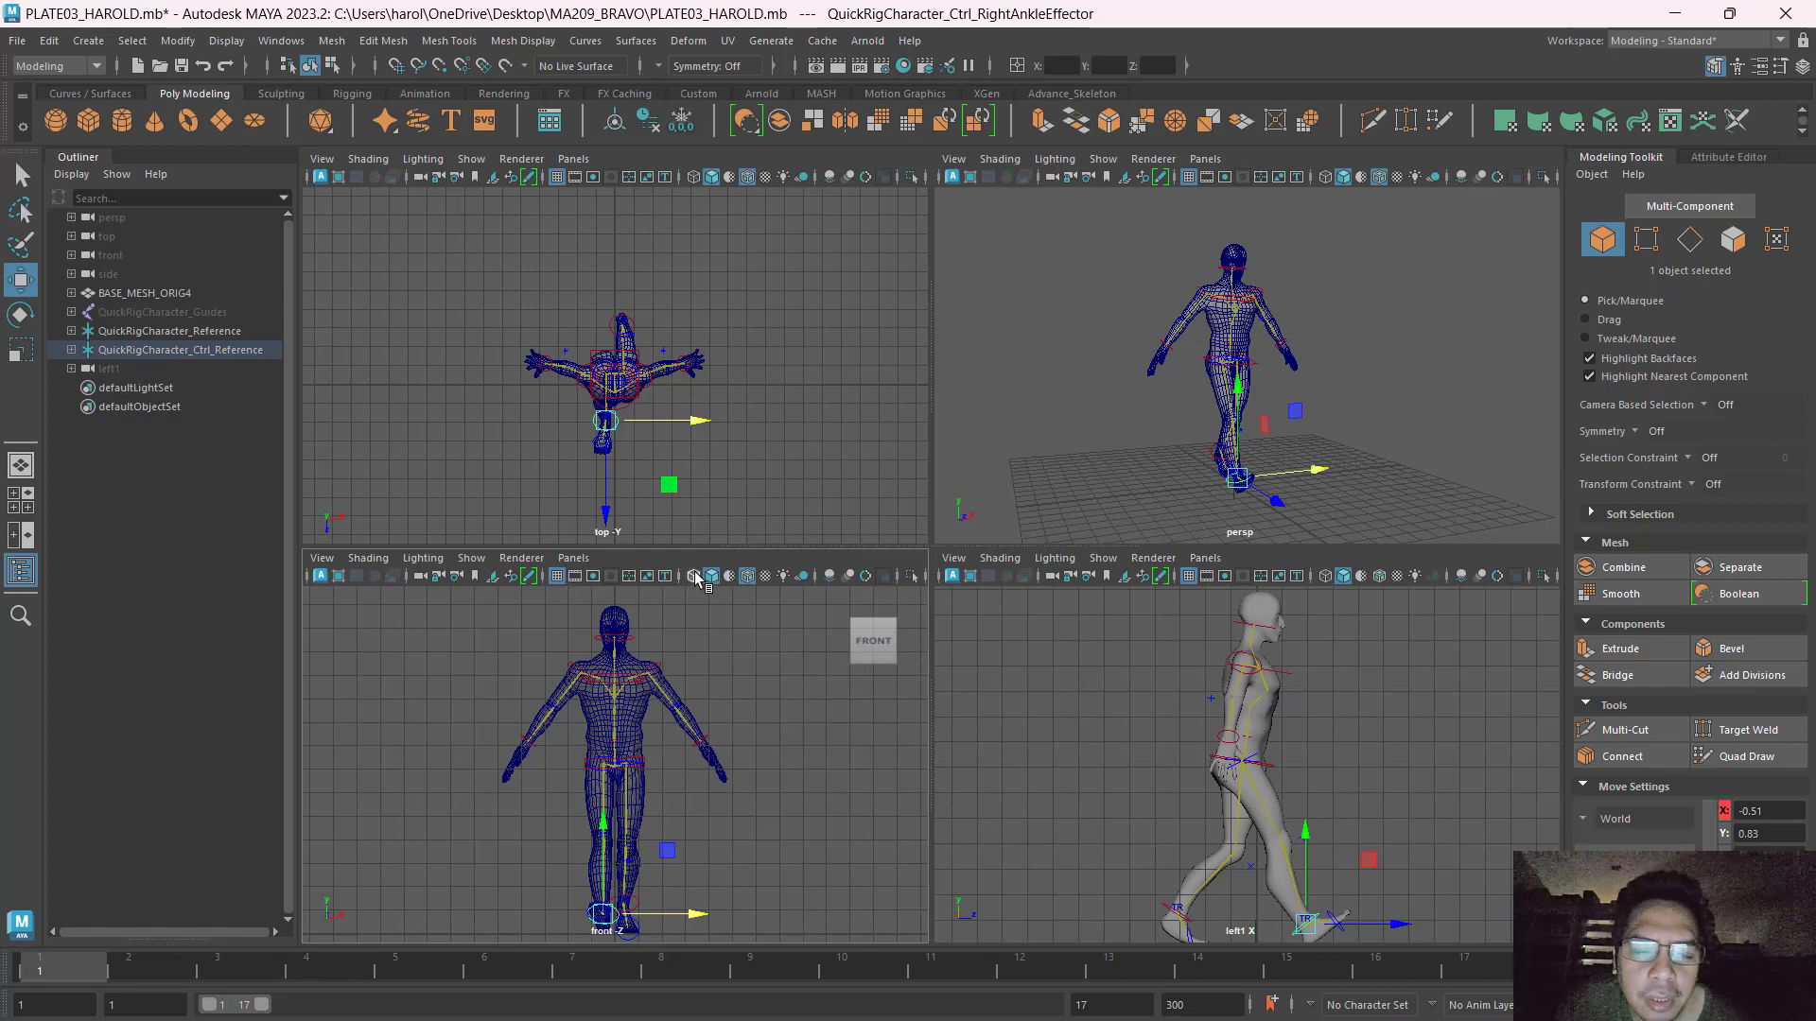
key("space")
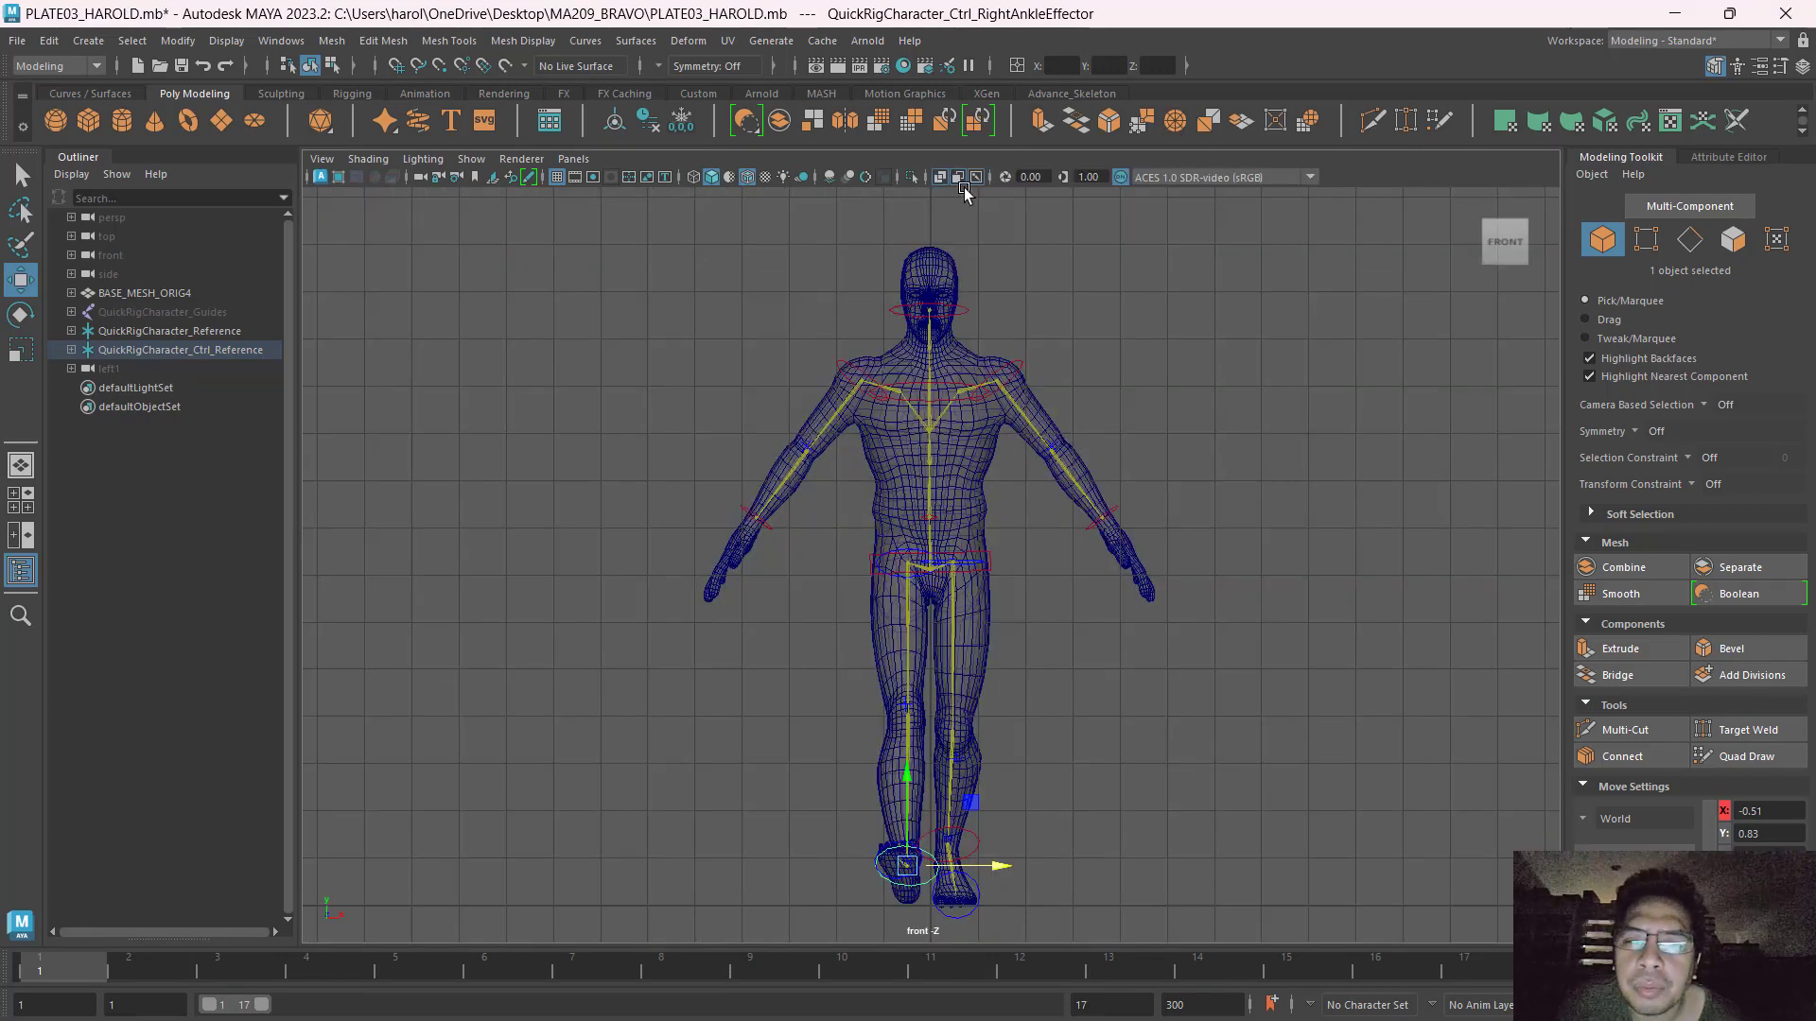
left_click(940, 179)
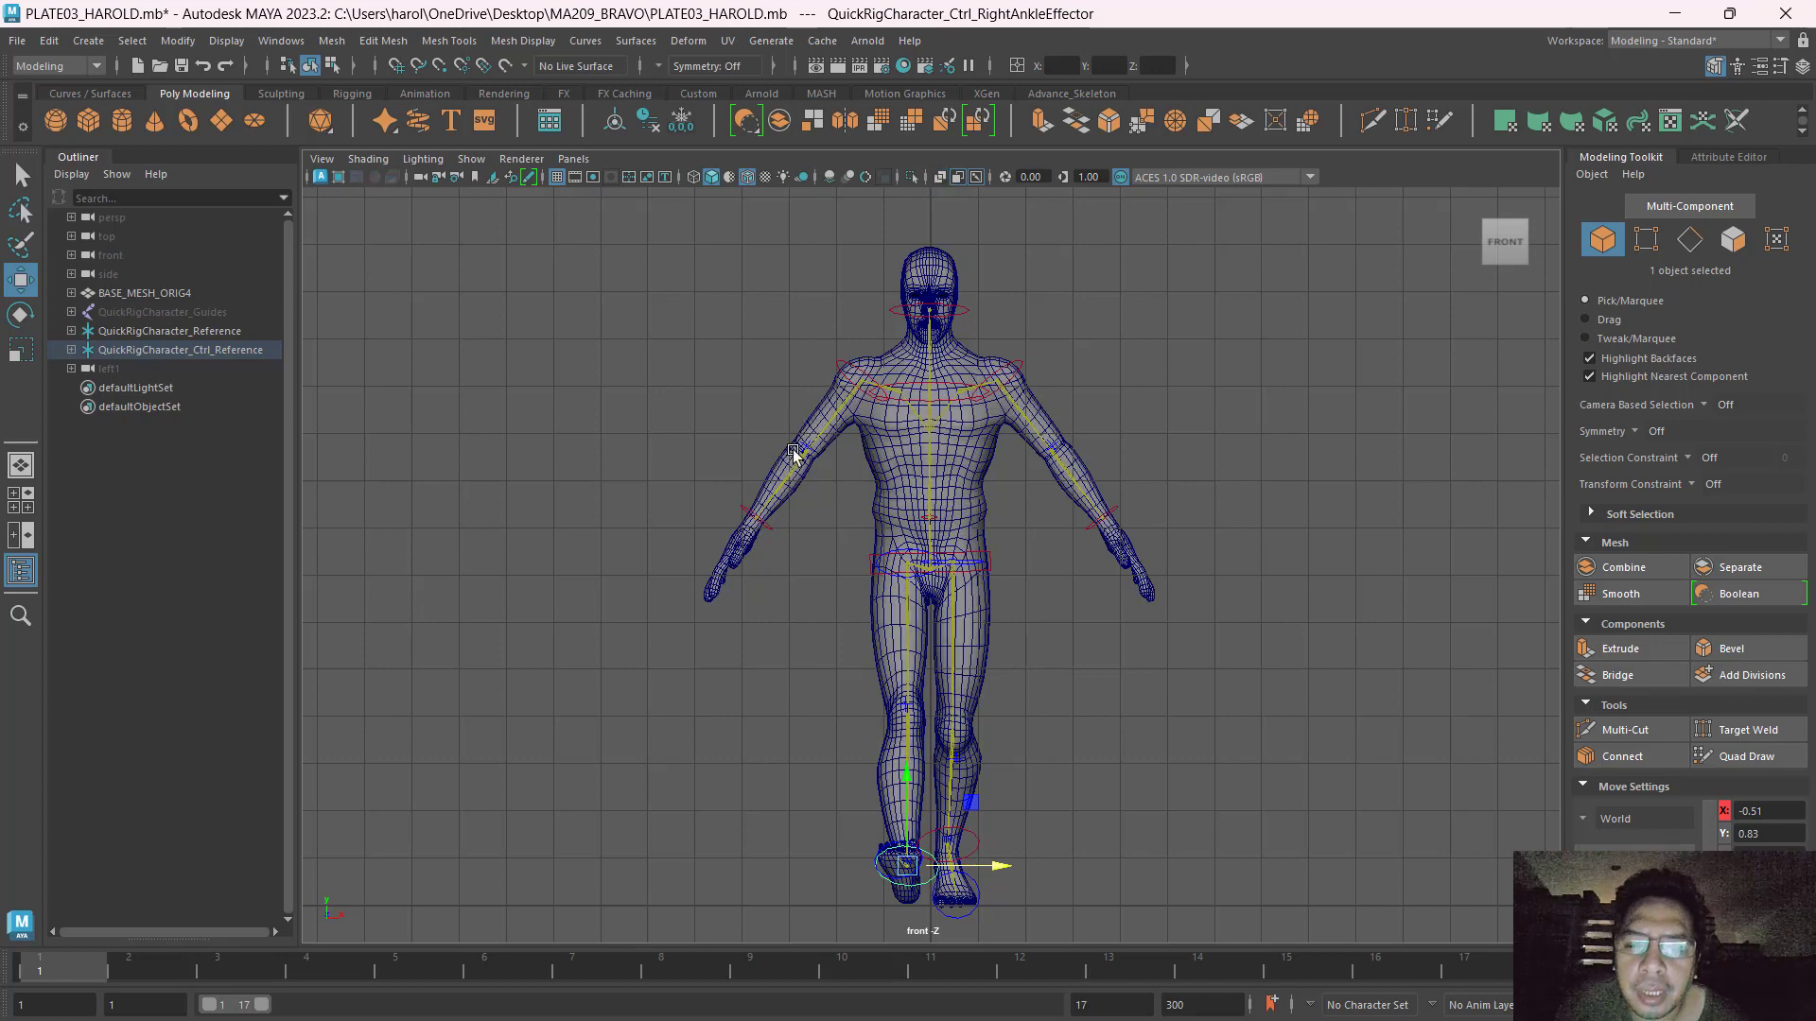
key("space")
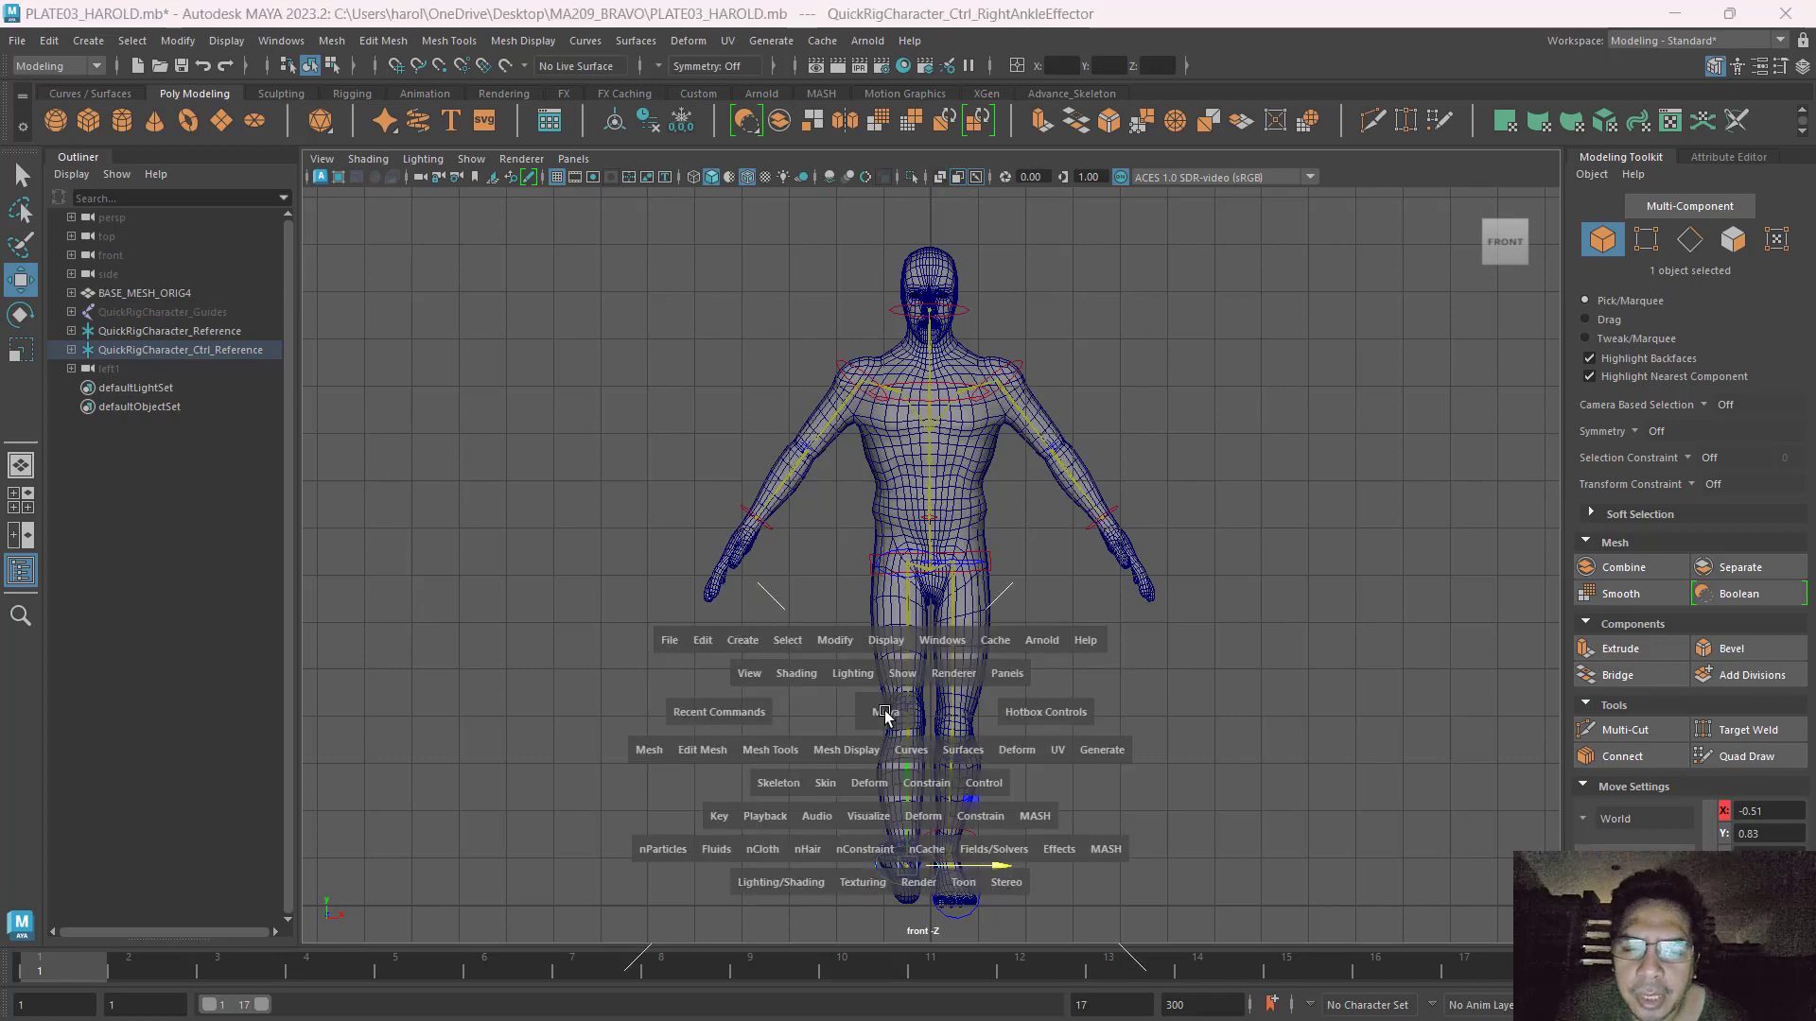
key("space")
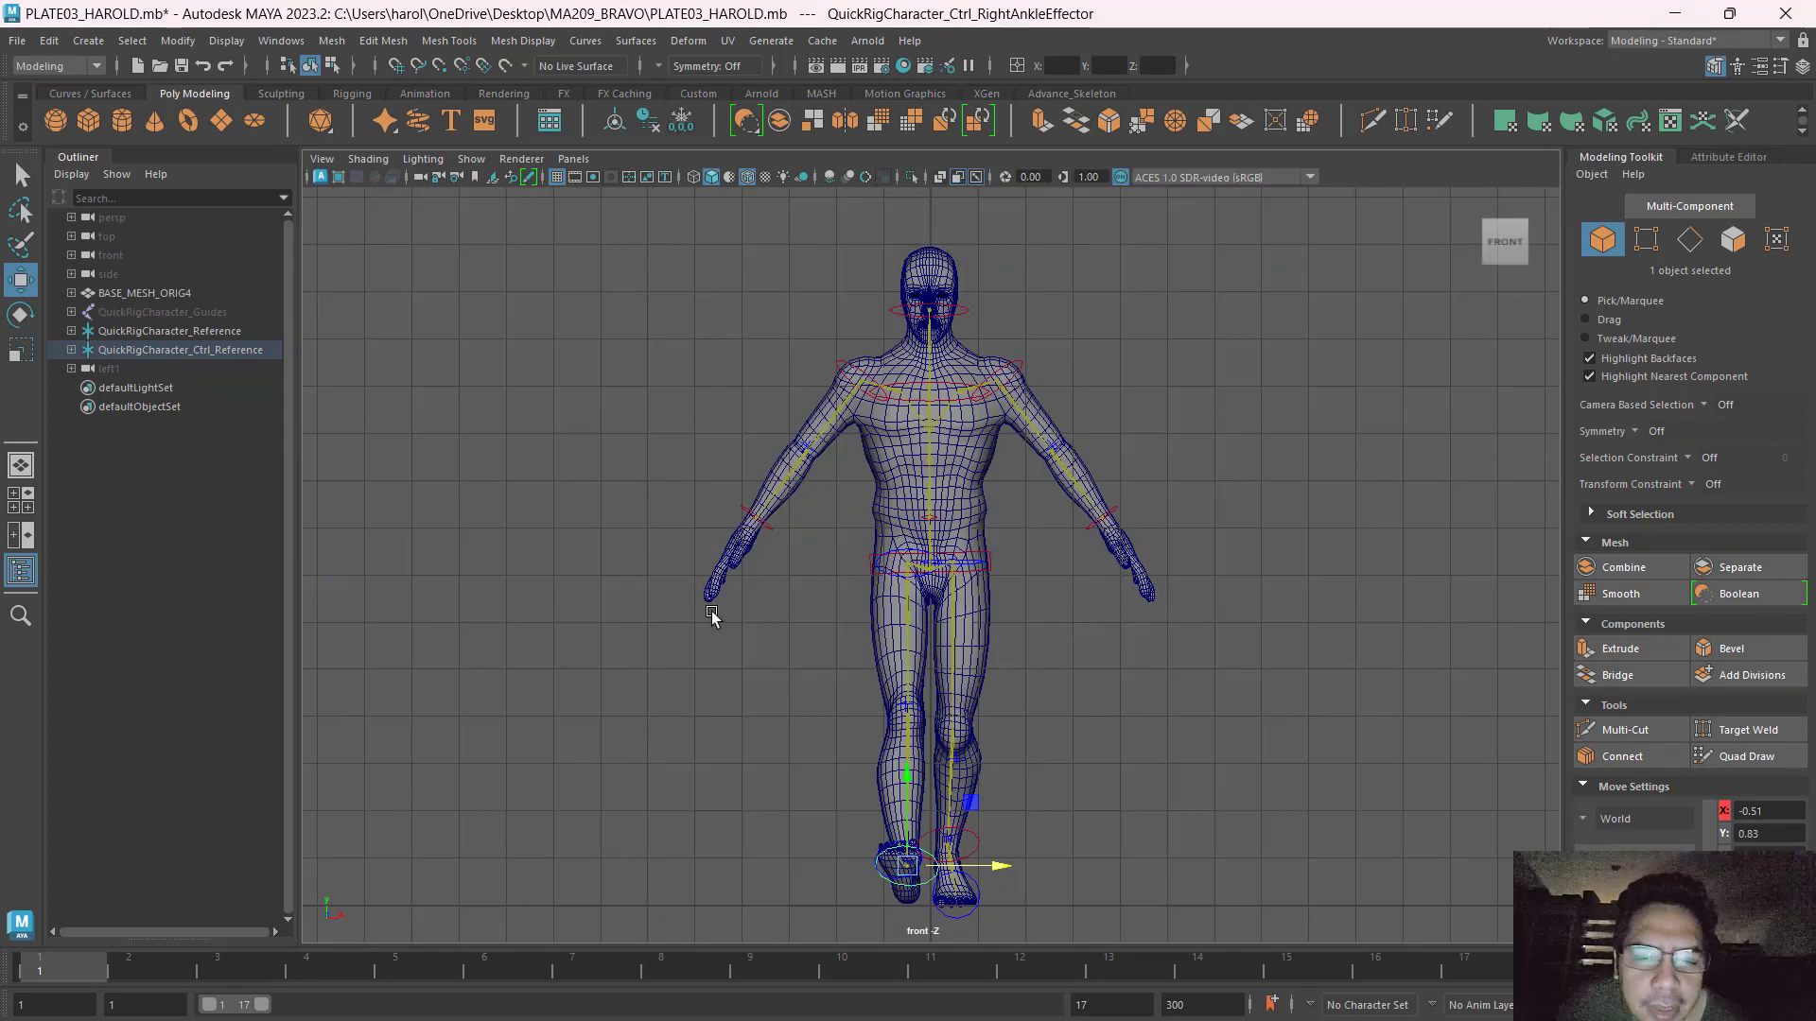
Bring both wrist controls in beside the body, the right to about X -1.76 and the left to about X 1.60.
left_click(762, 522)
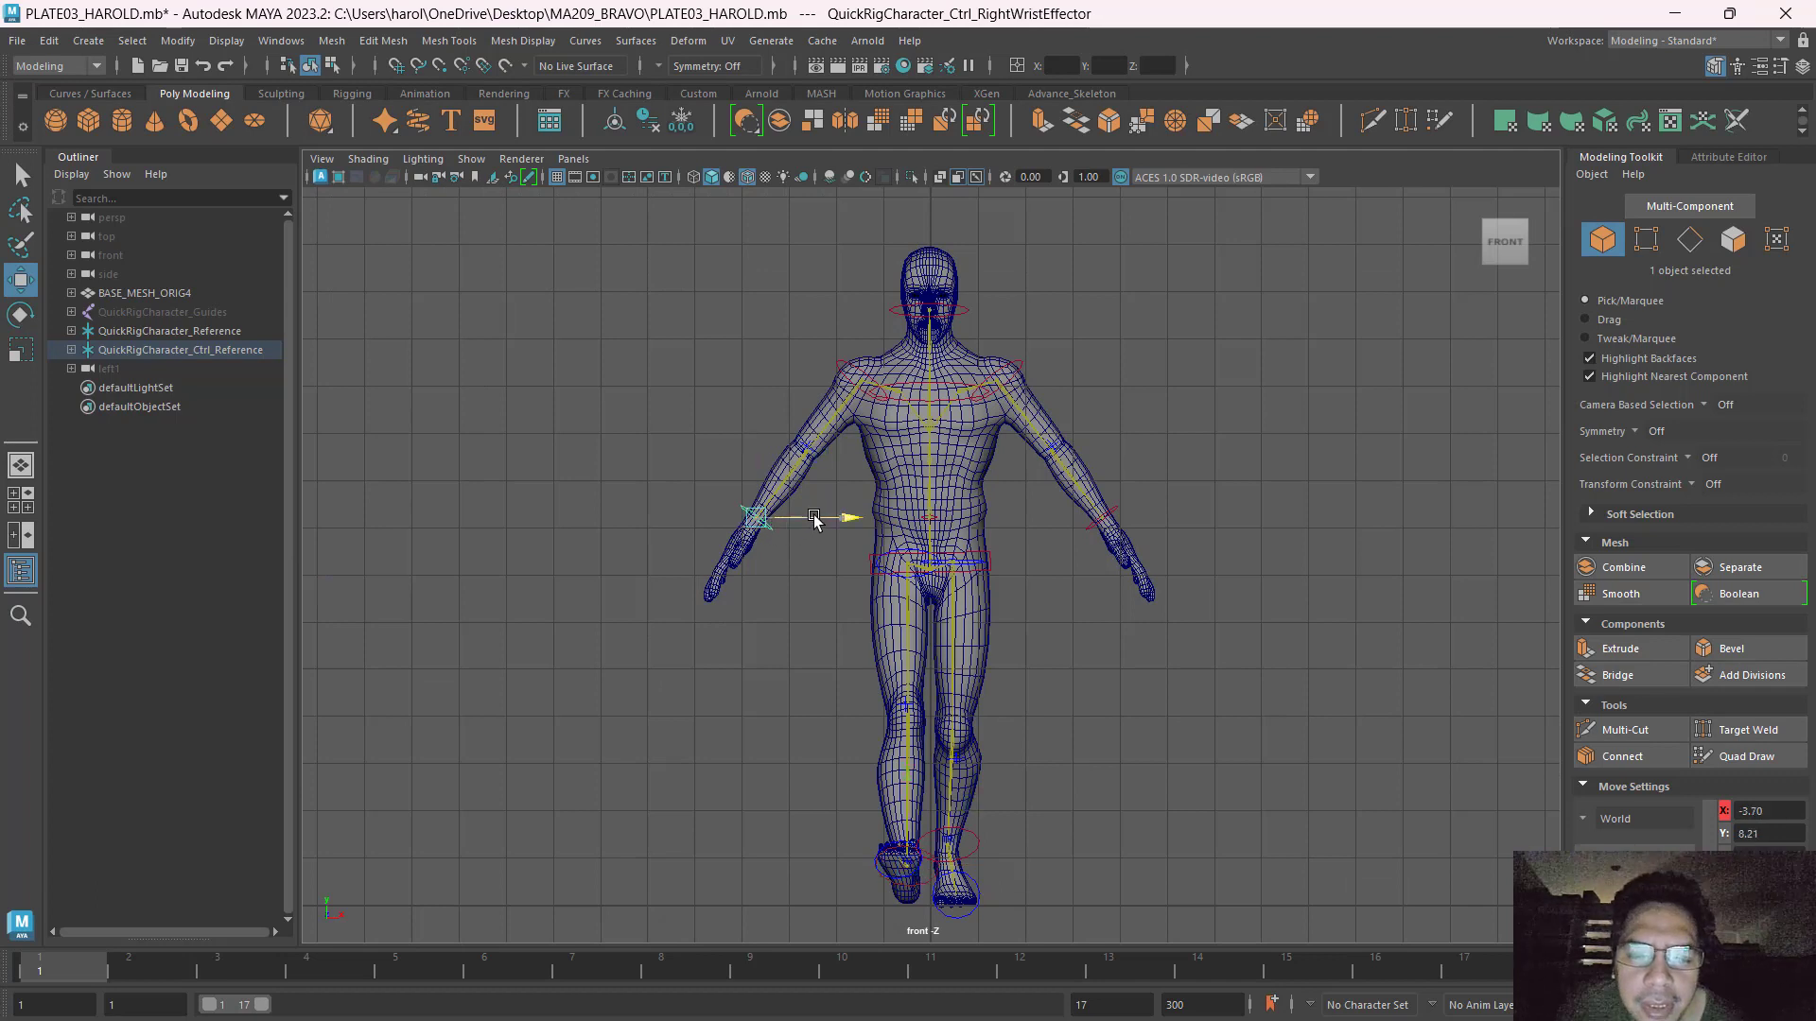
left_click_drag(810, 518, 907, 539)
left_click(1118, 507)
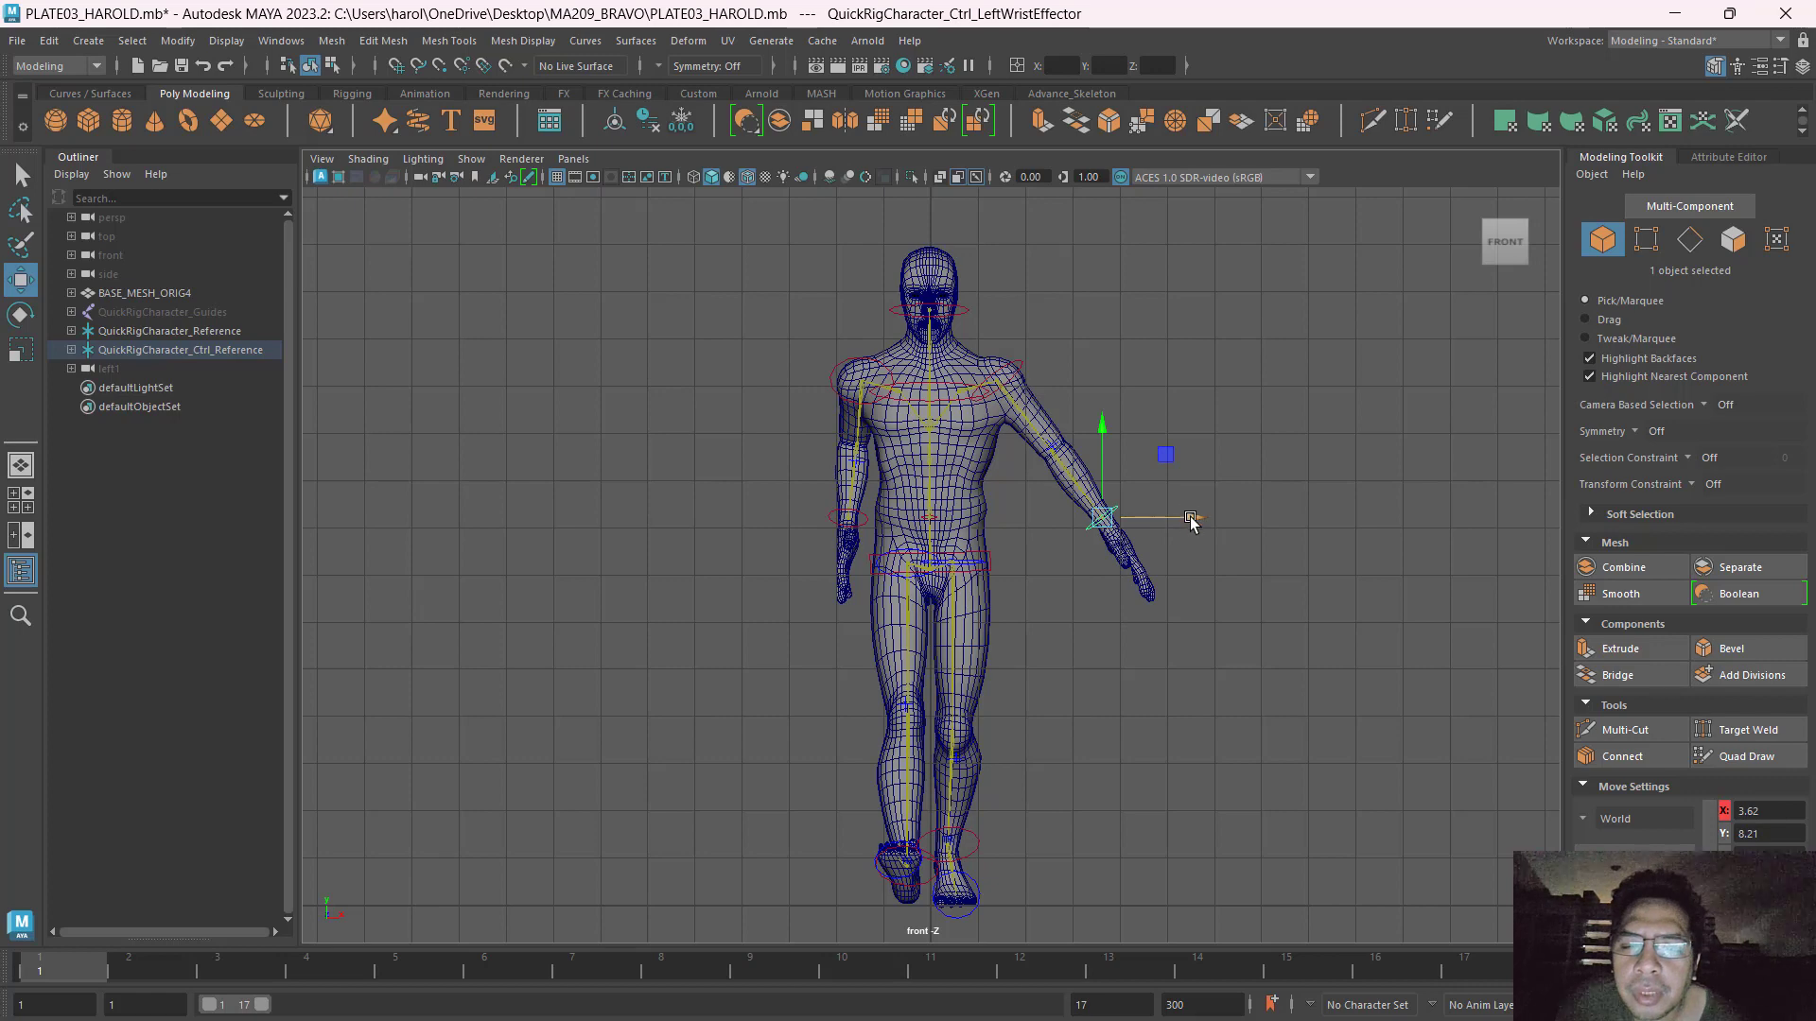
left_click_drag(1187, 518, 1094, 519)
In the side view, move the right wrist control backward so the right arm swings behind the body.
key("space")
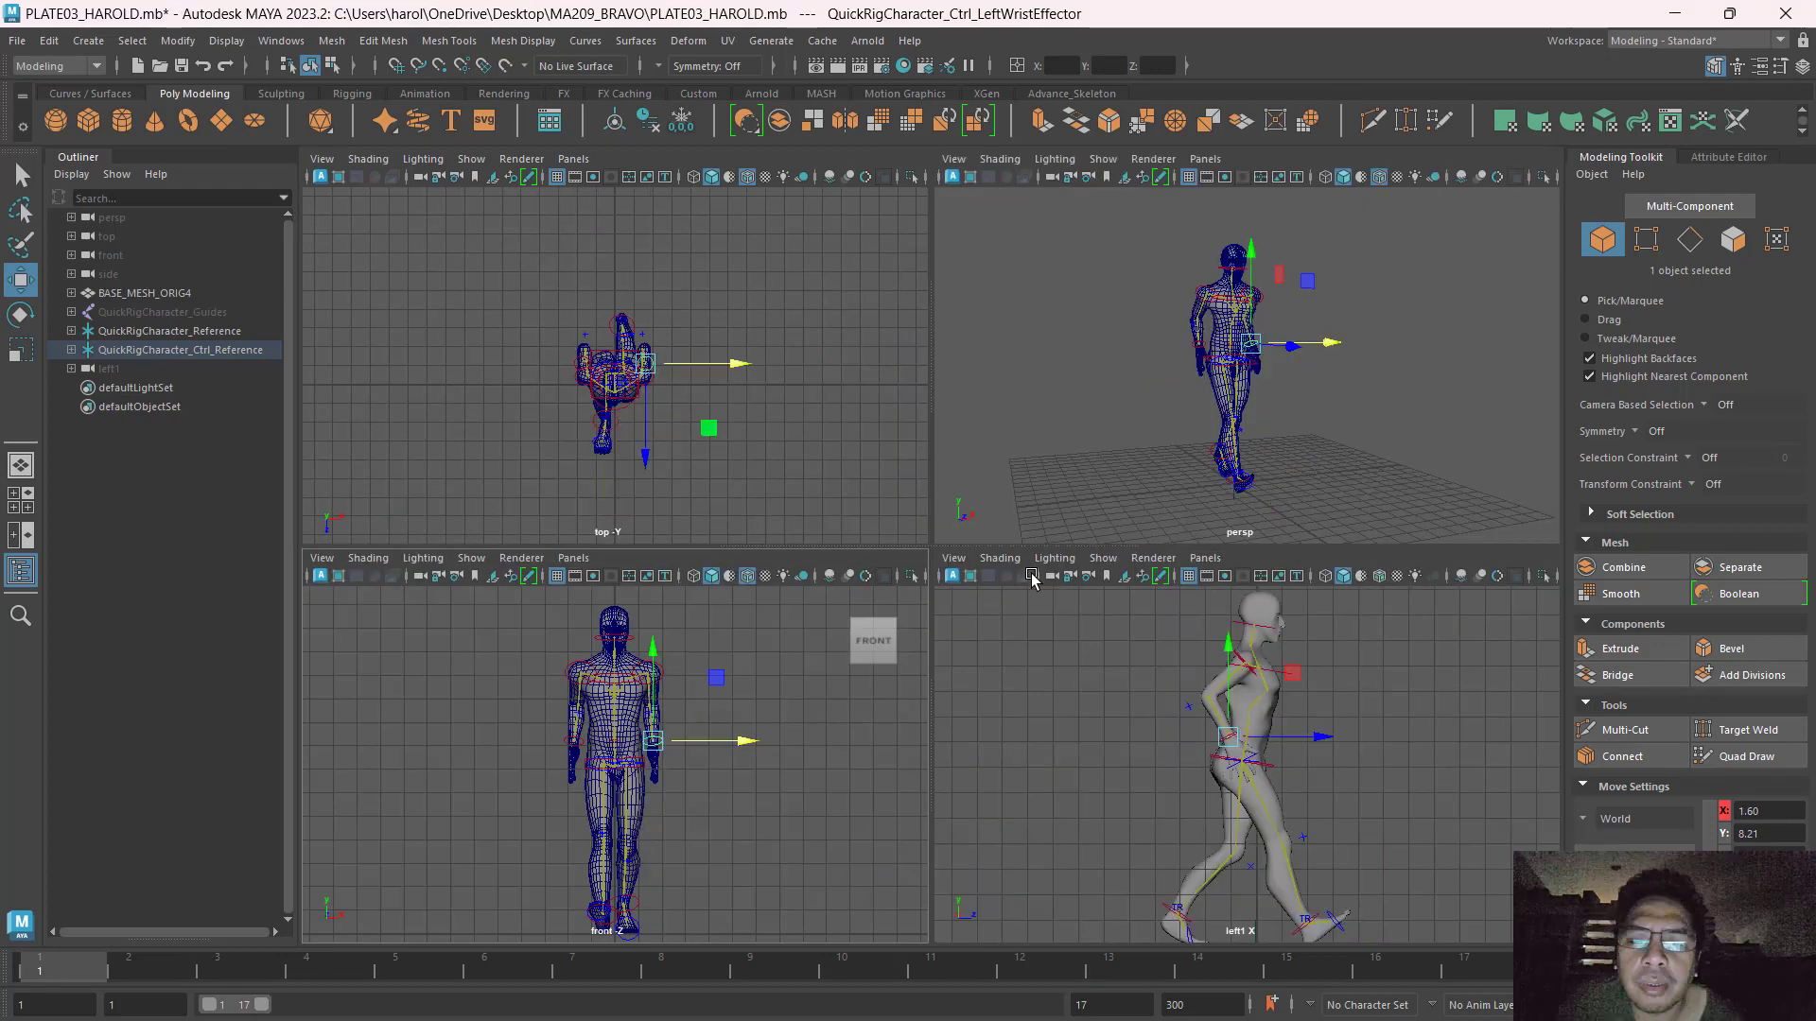
key("space")
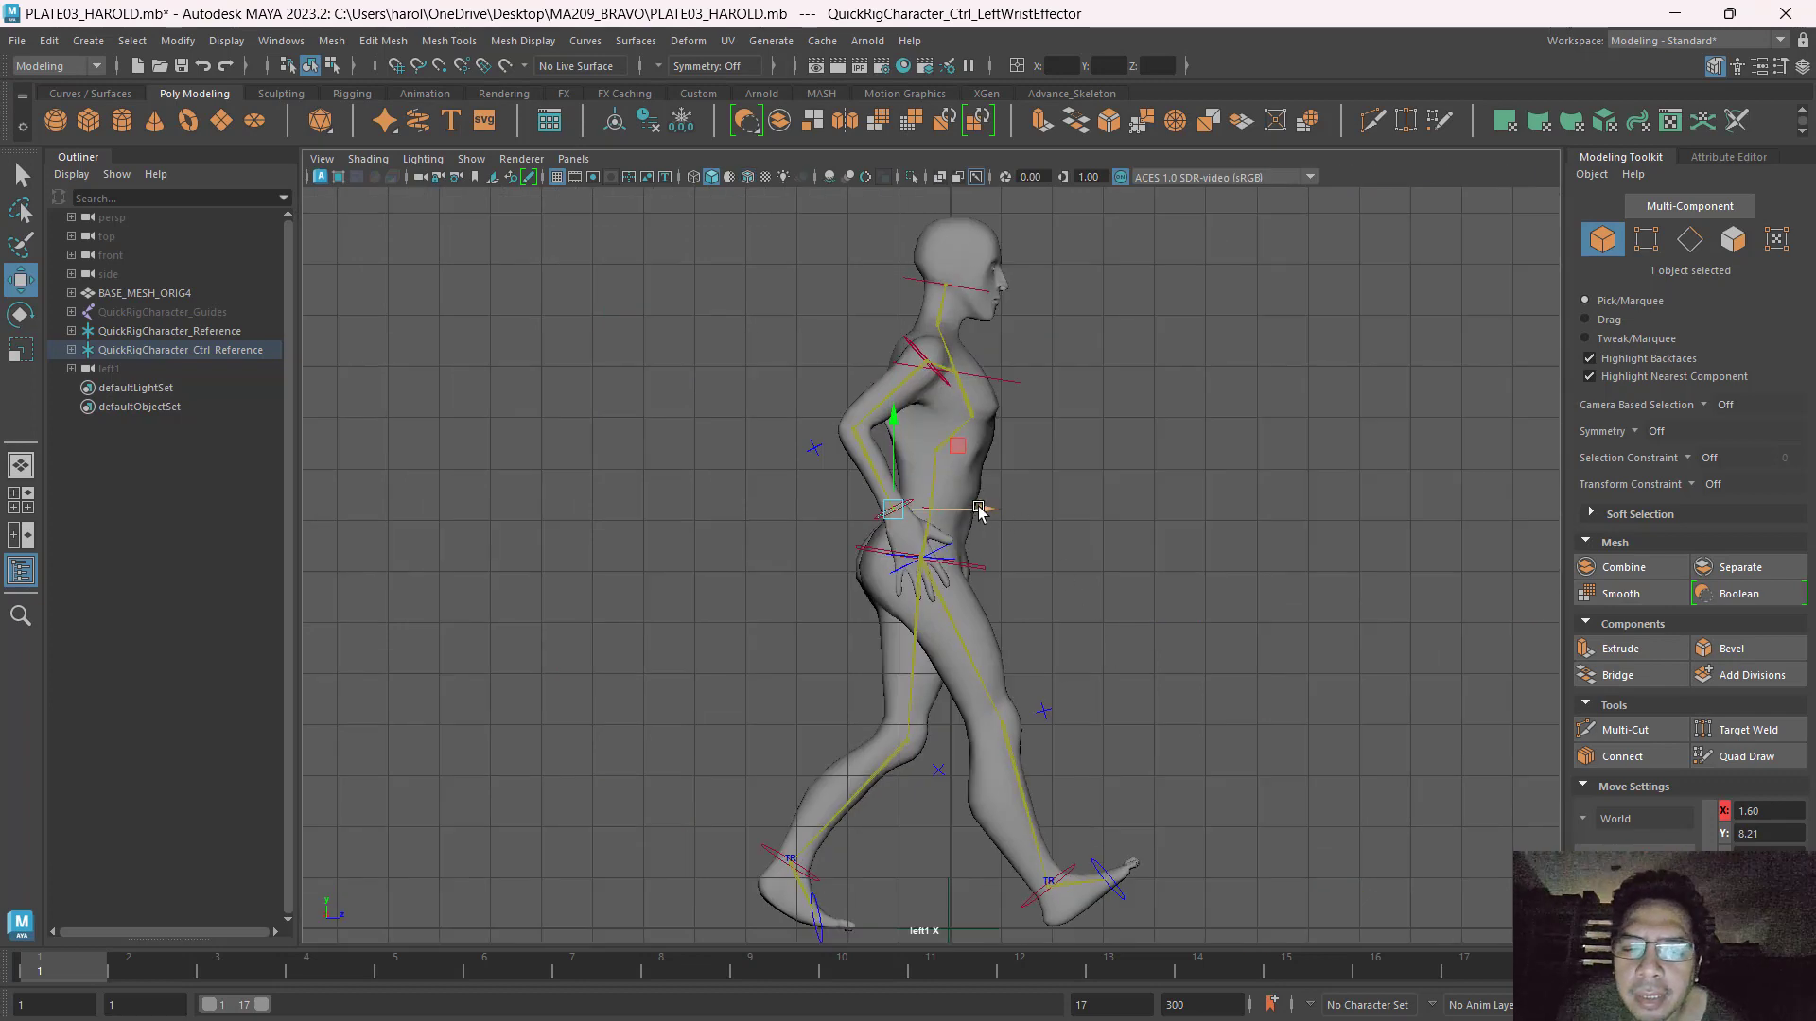
left_click_drag(977, 508, 1015, 516)
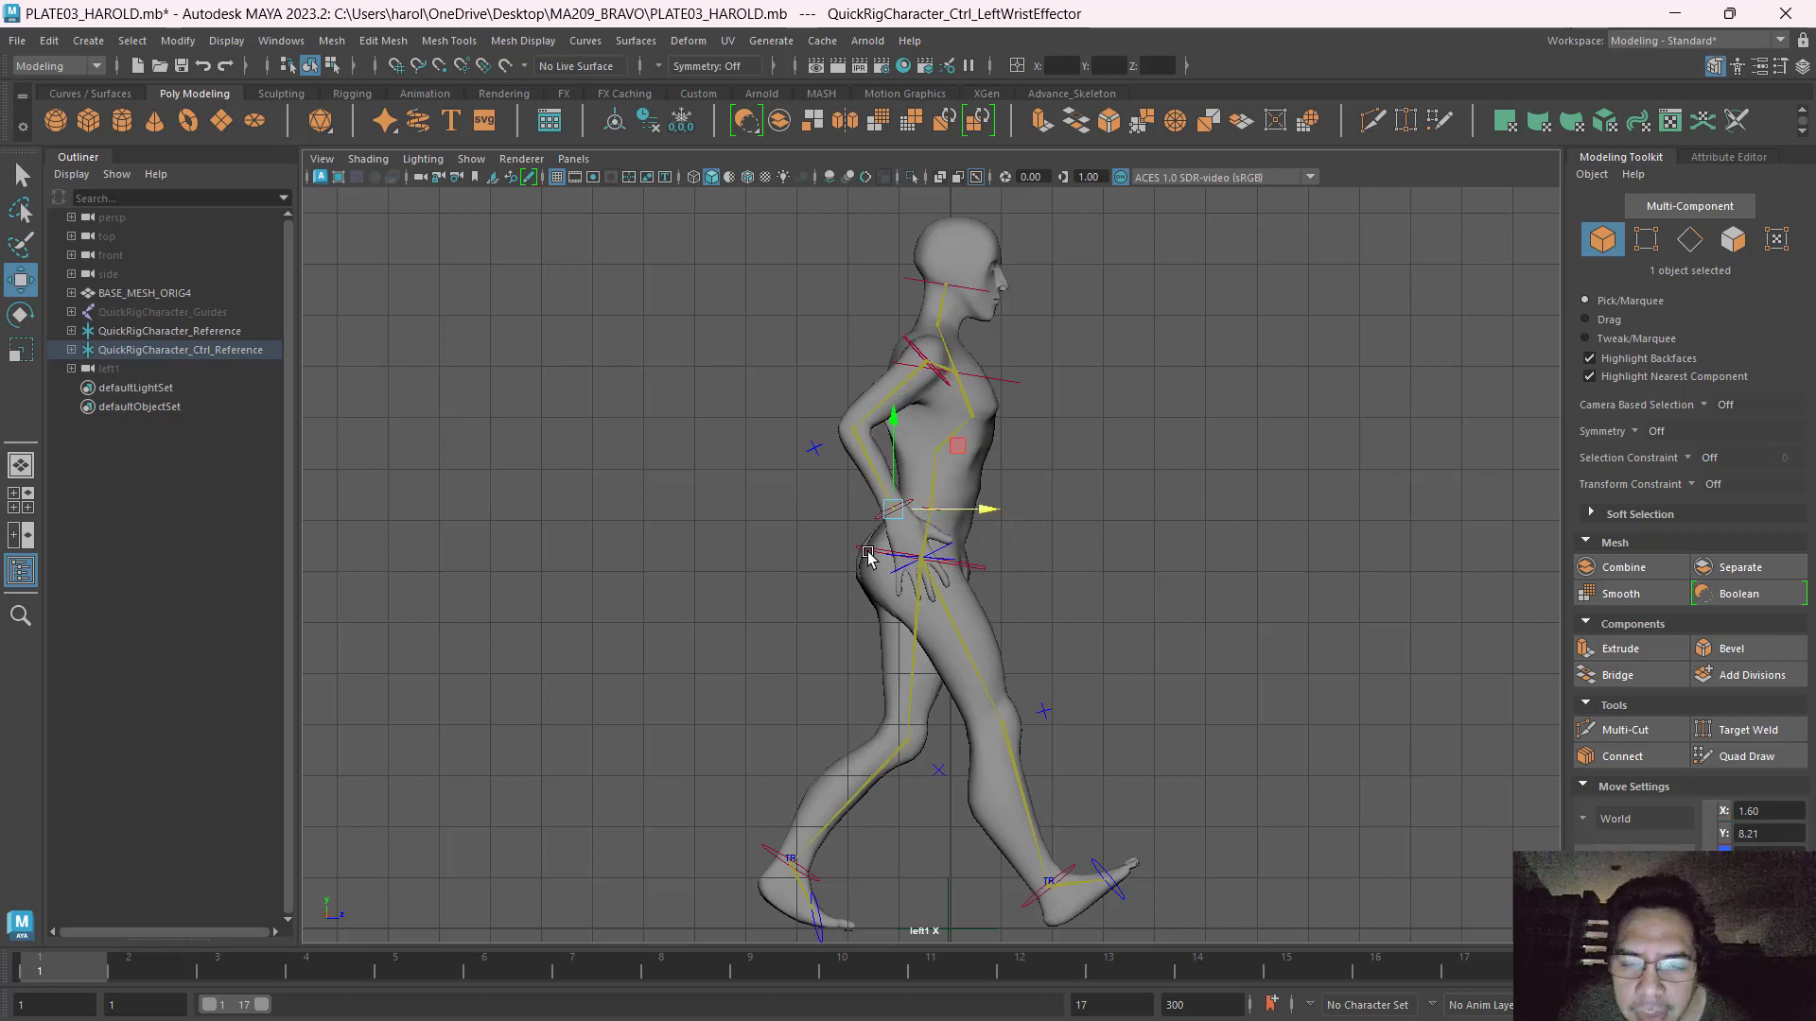
left_click(875, 520)
left_click(880, 518)
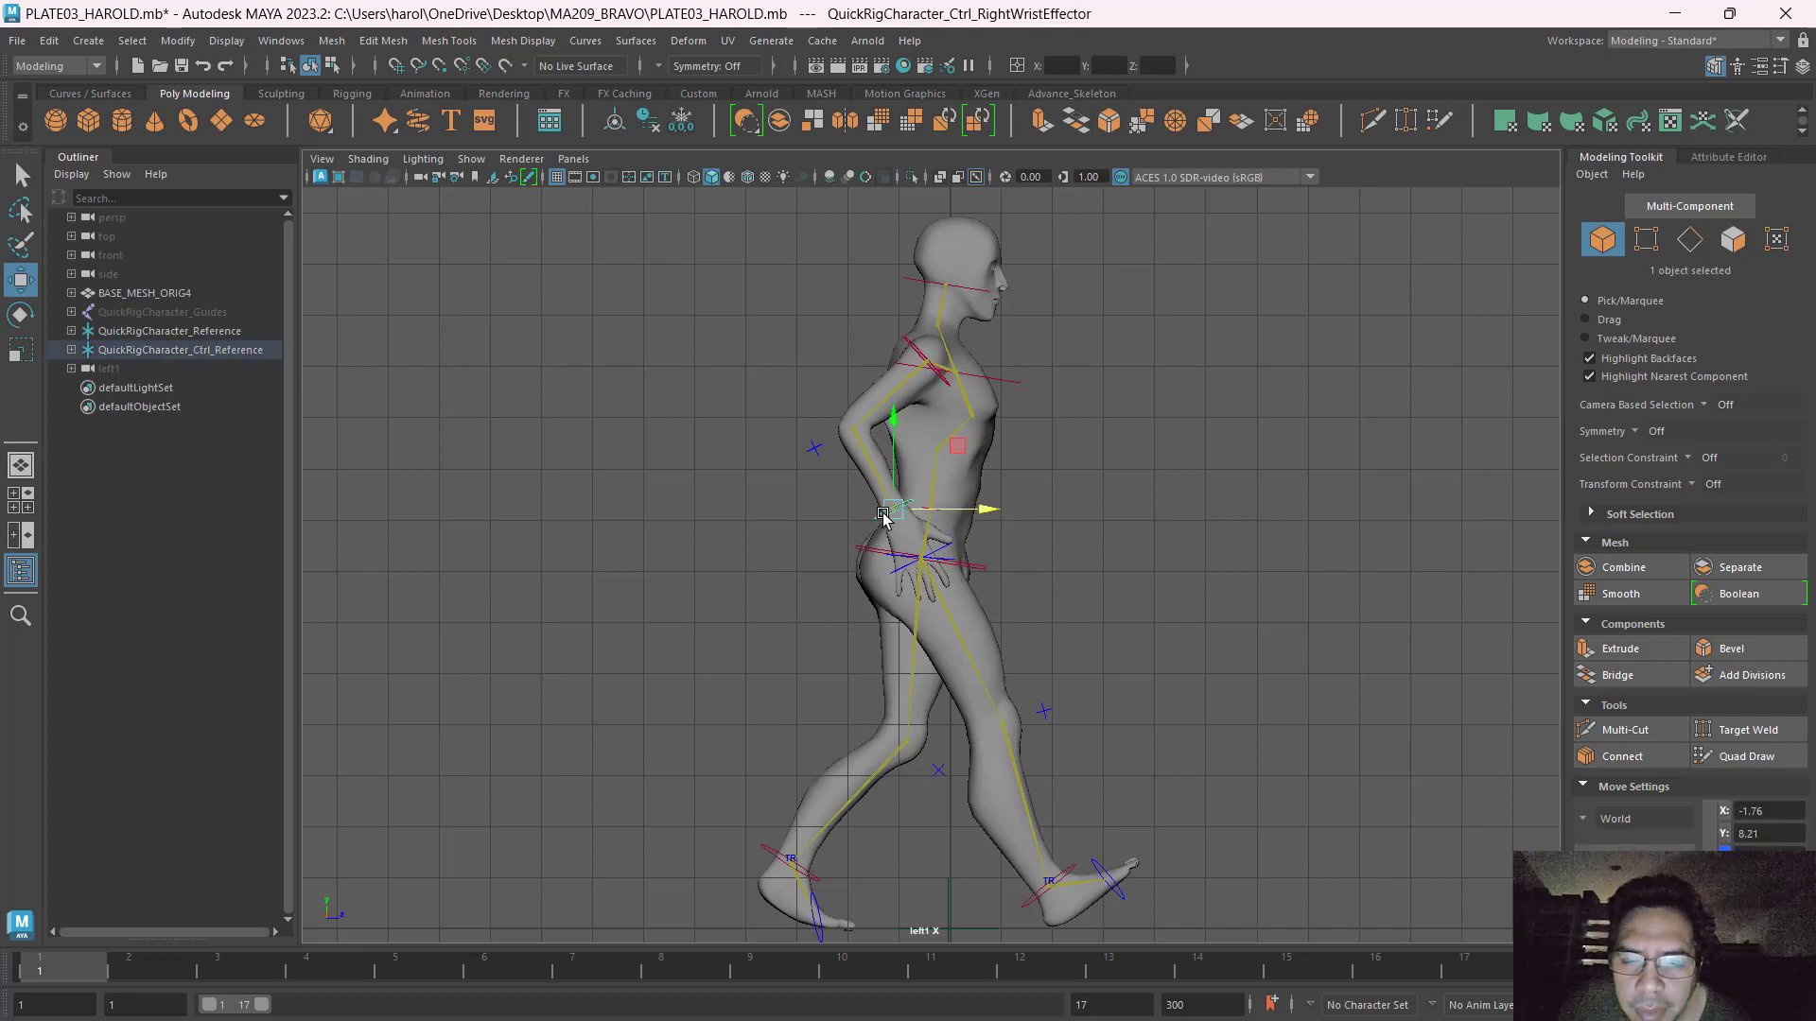
left_click(950, 509)
left_click_drag(950, 508, 900, 507)
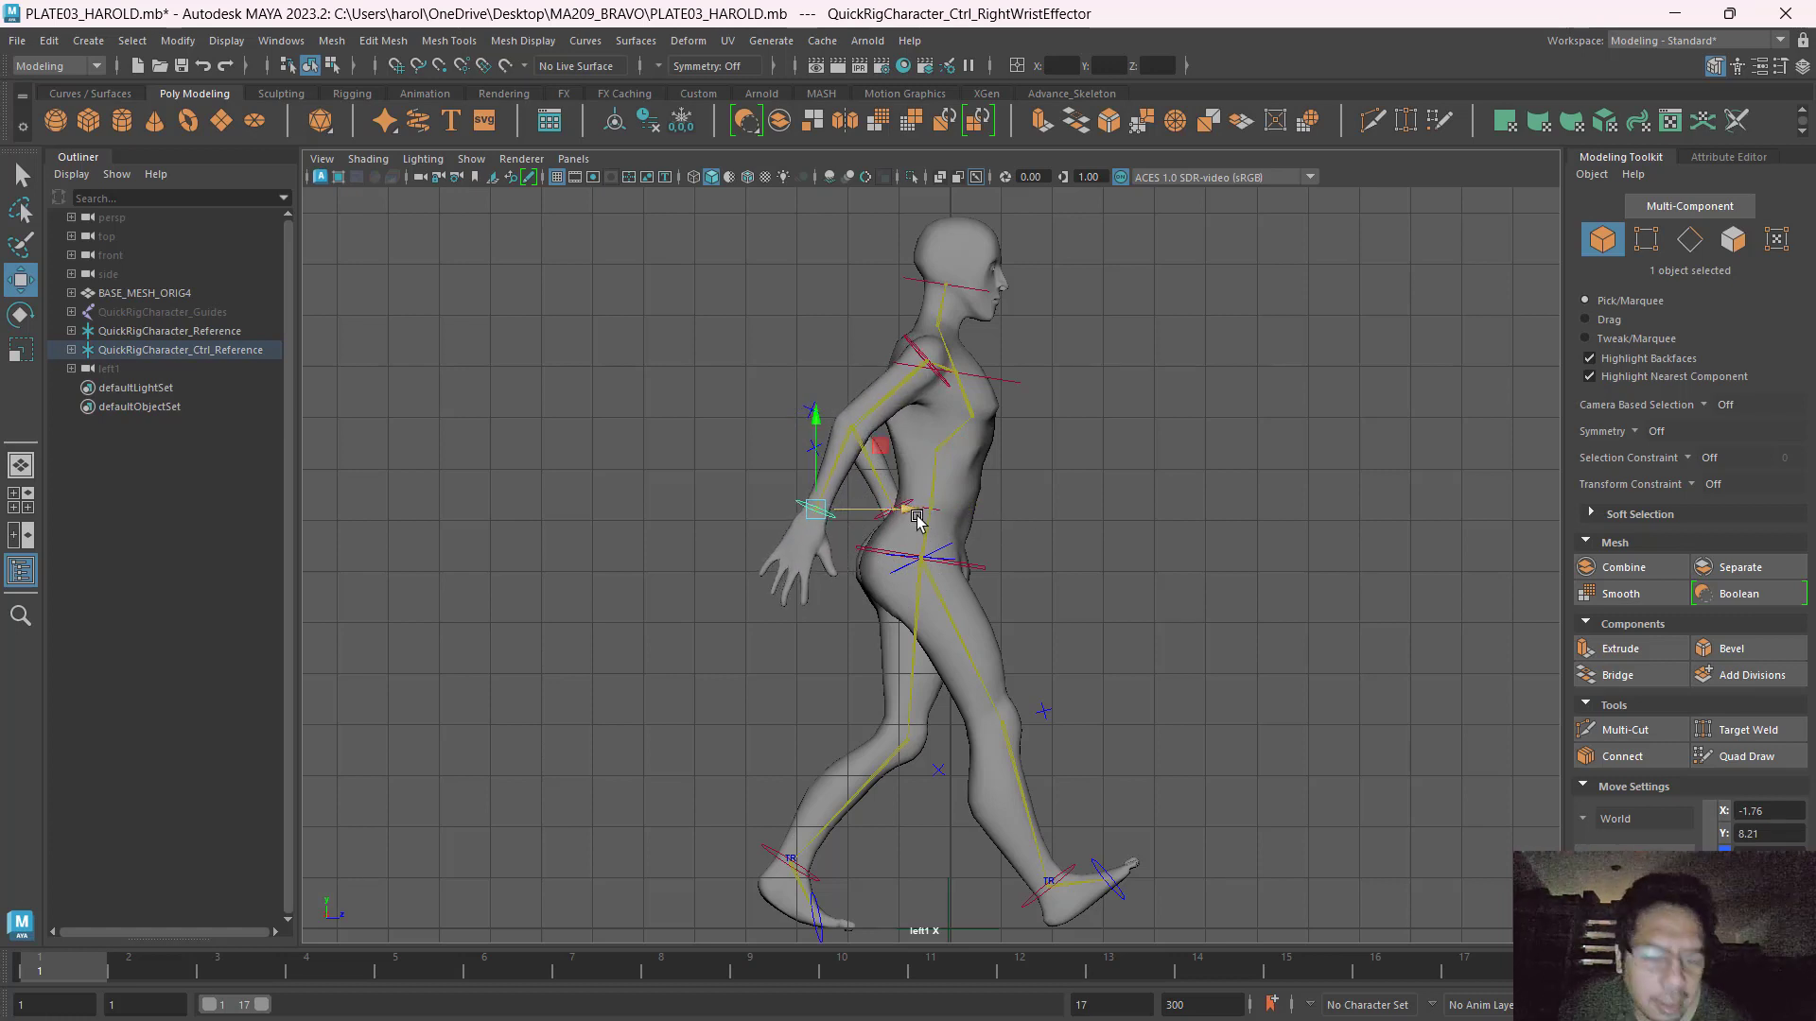
Move the left wrist control forward in front of the body and lower it to about Y 7.84.
key("space")
left_click(747, 771)
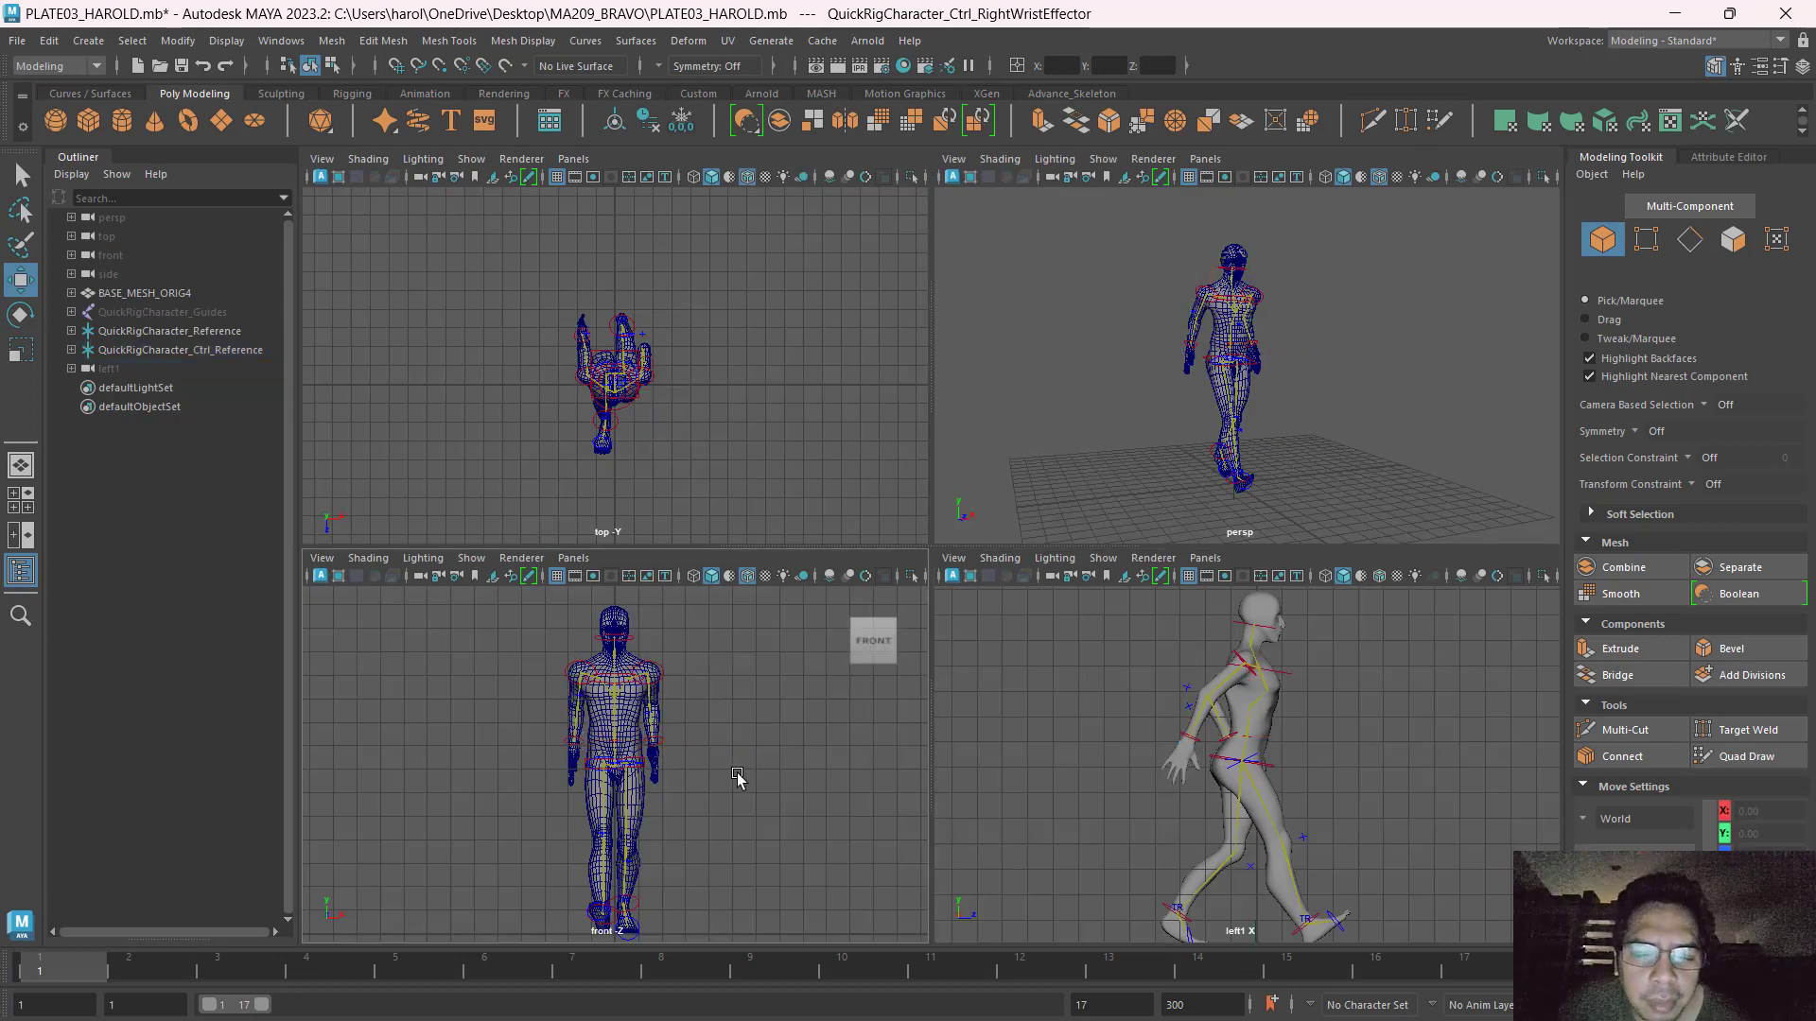
left_click(663, 748)
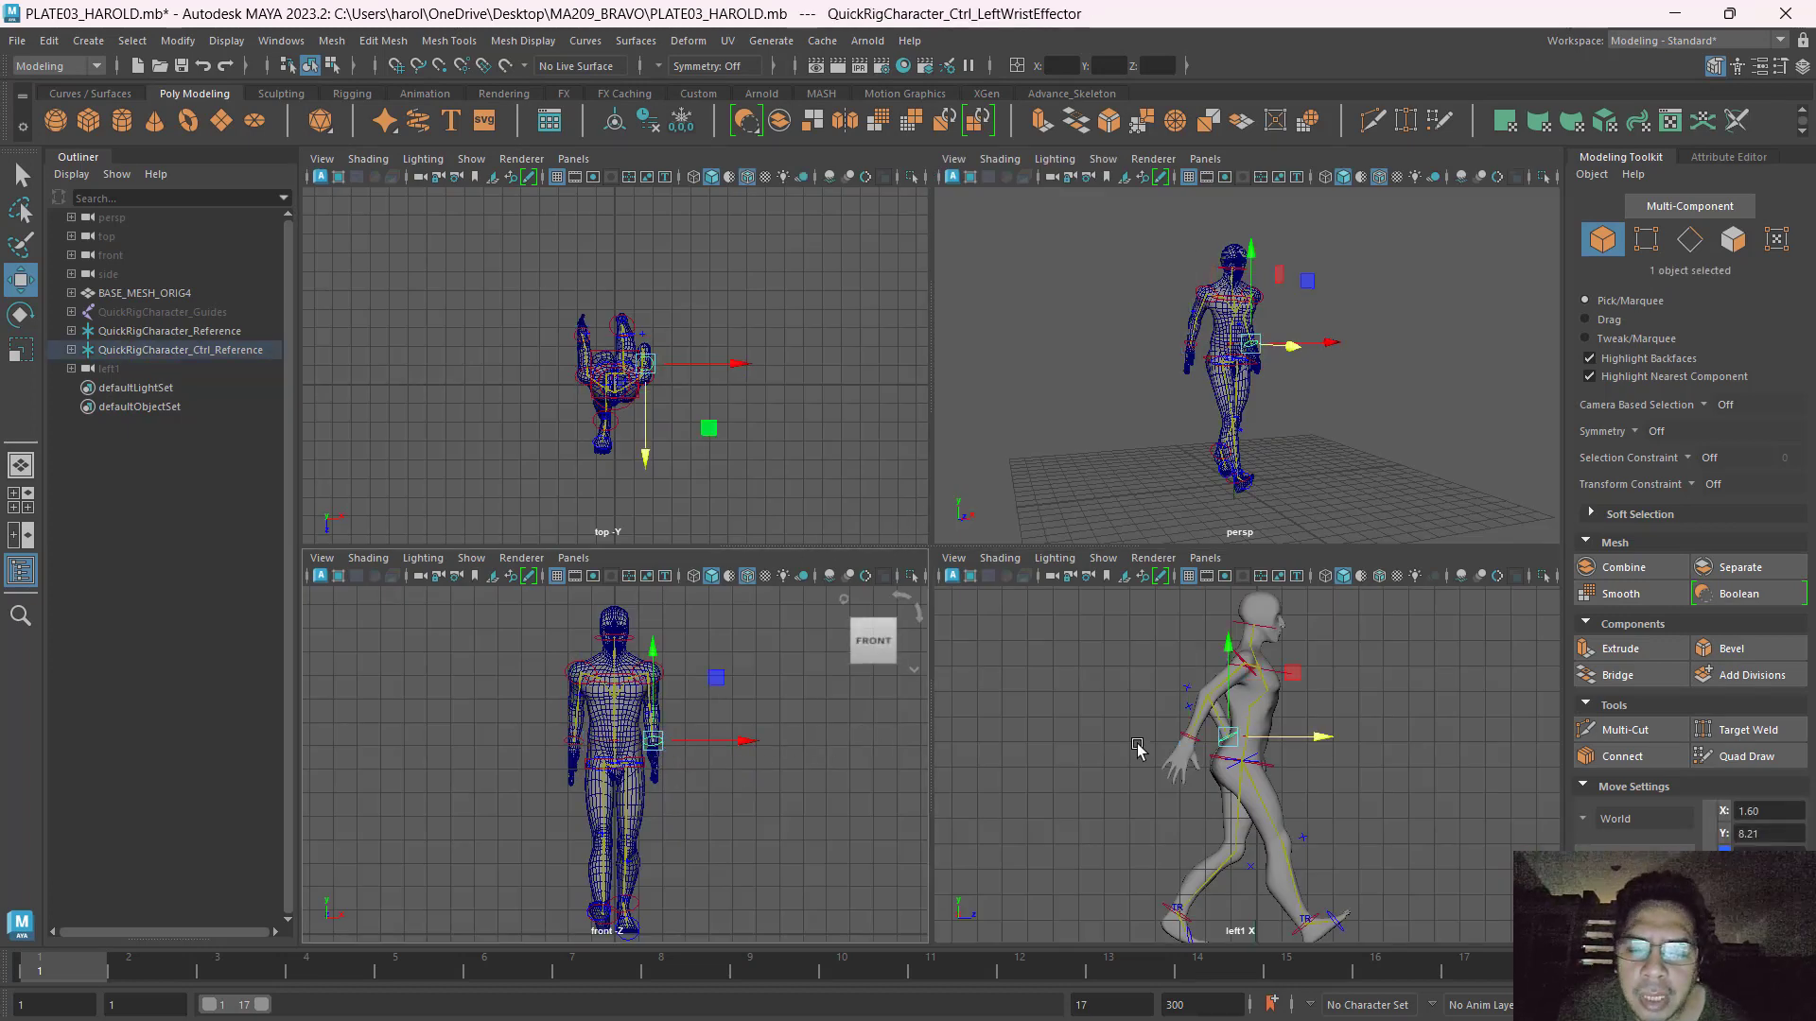
key("space")
left_click_drag(985, 509, 1099, 520)
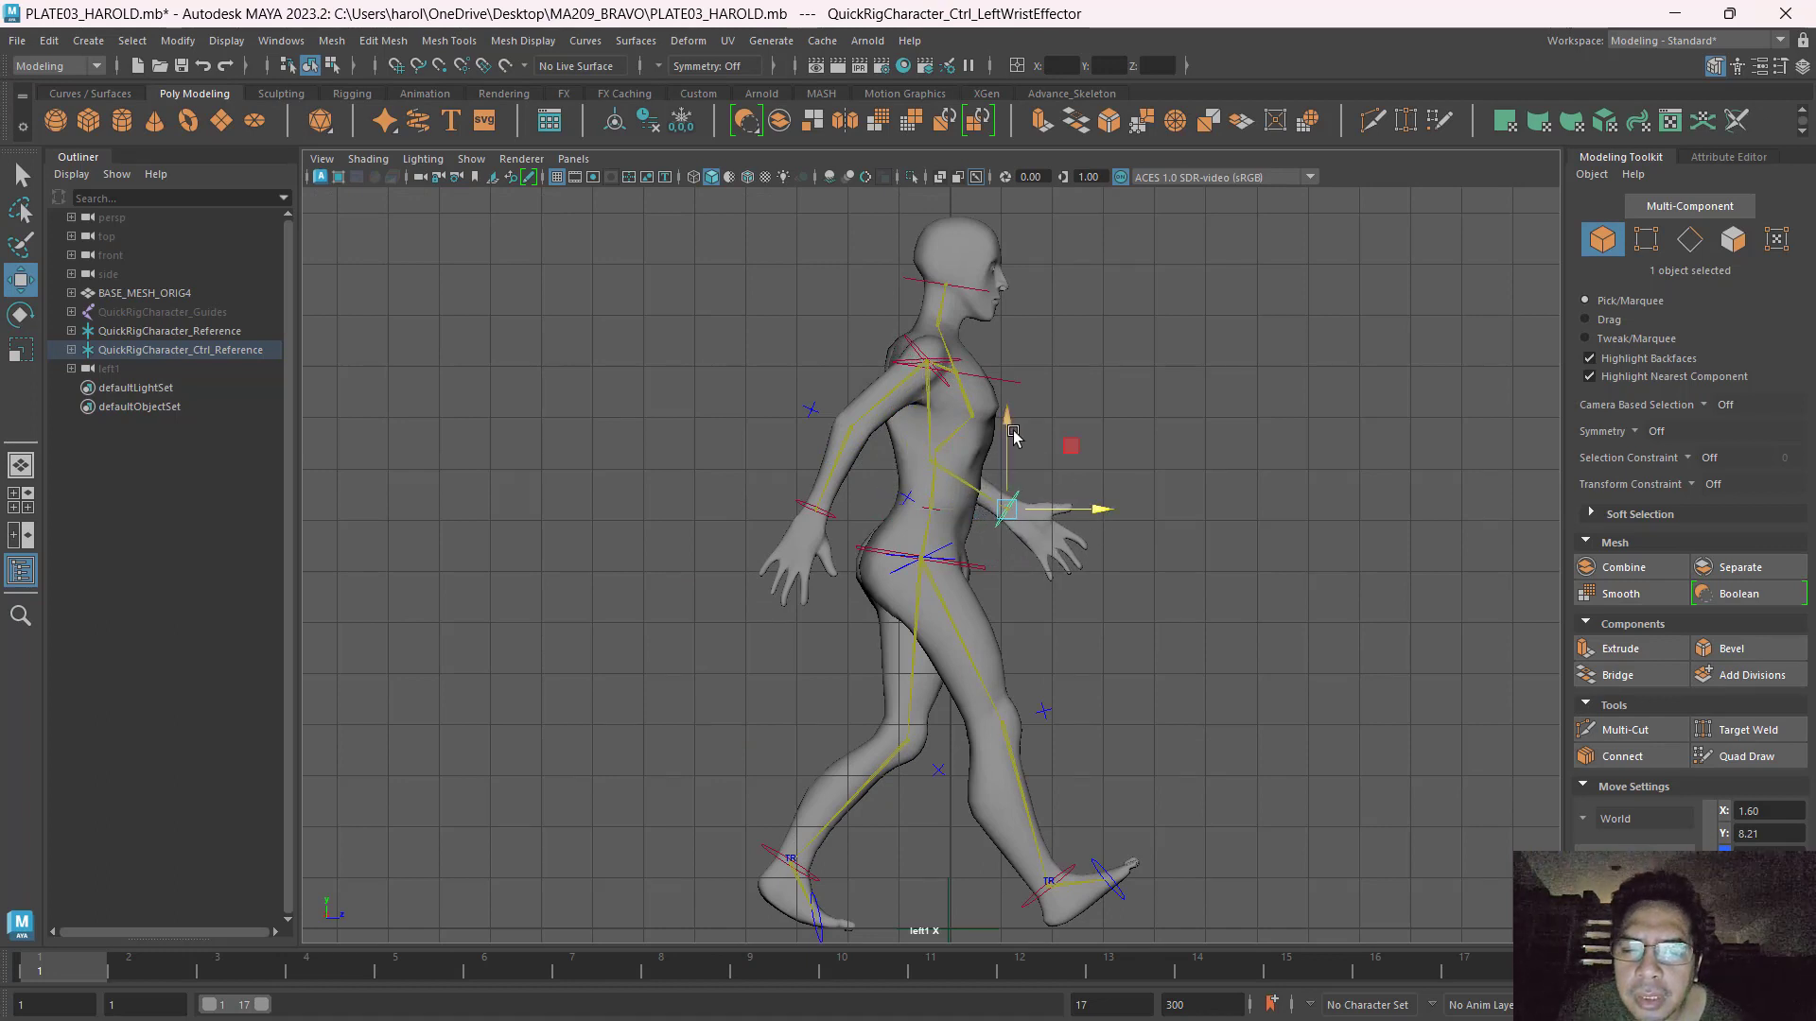
left_click_drag(1013, 435, 1020, 471)
left_click(1182, 603)
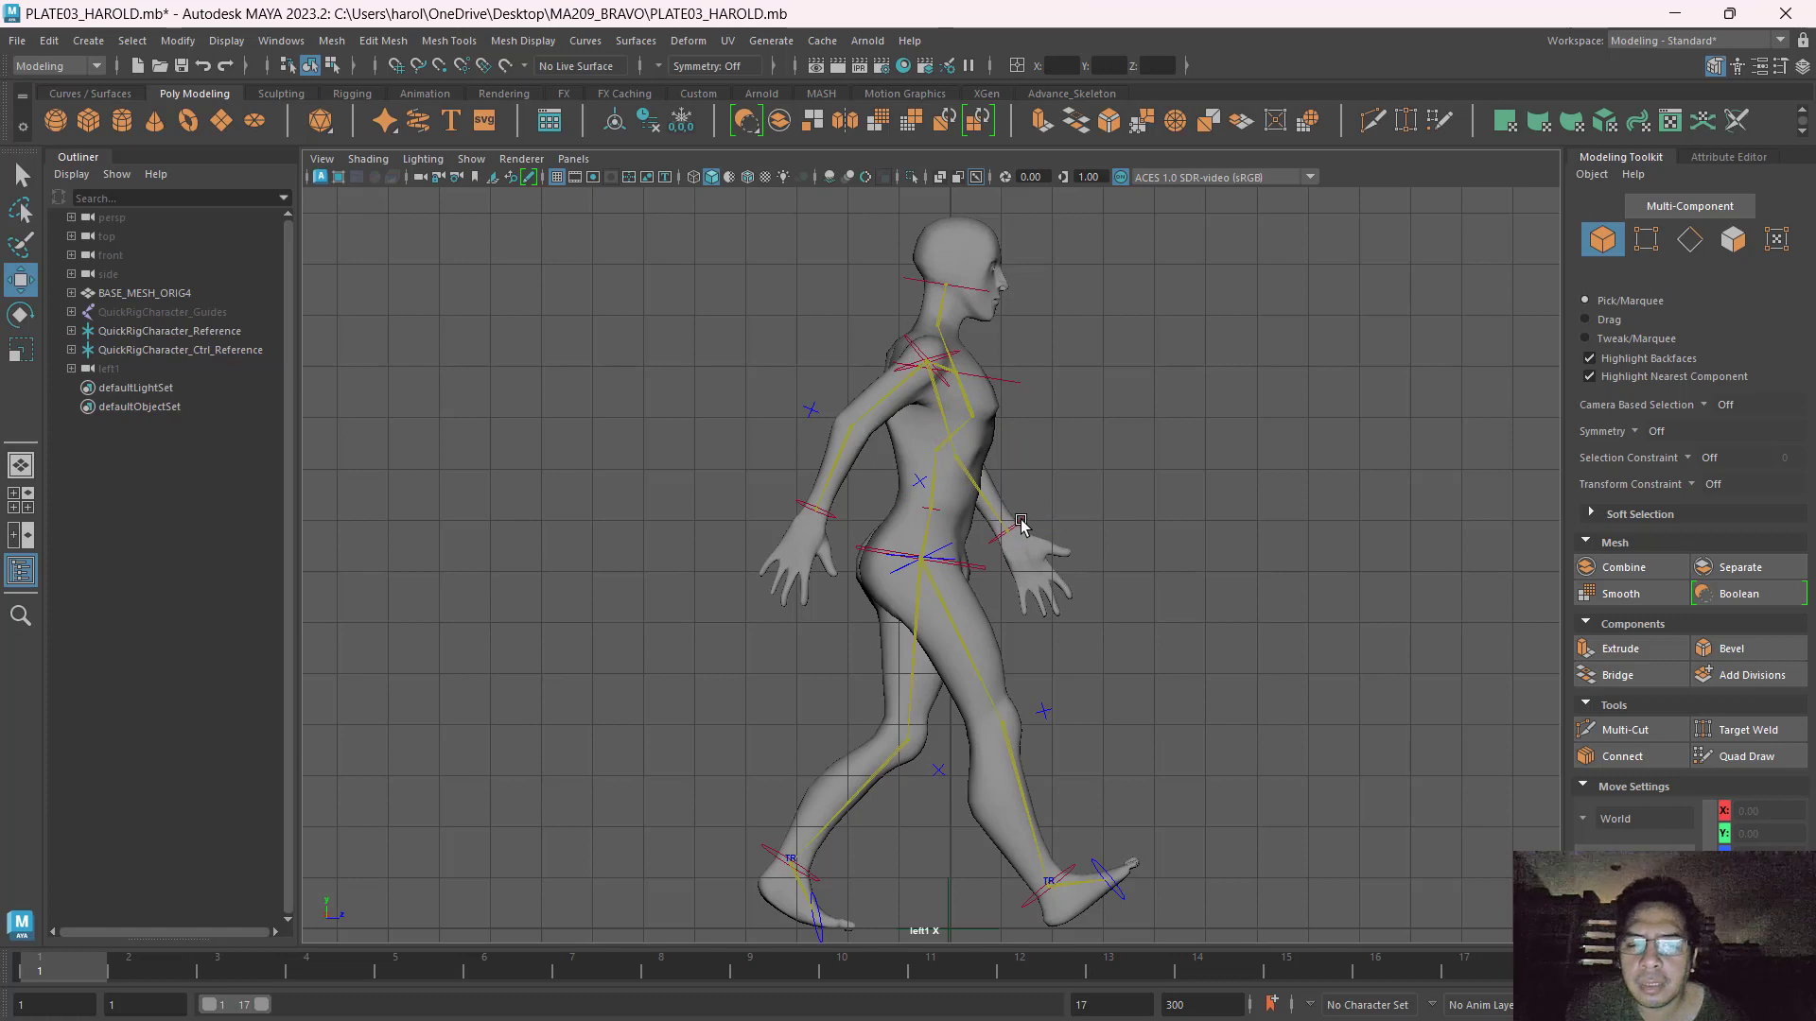
left_click(1020, 521)
left_click_drag(1066, 532, 1070, 531)
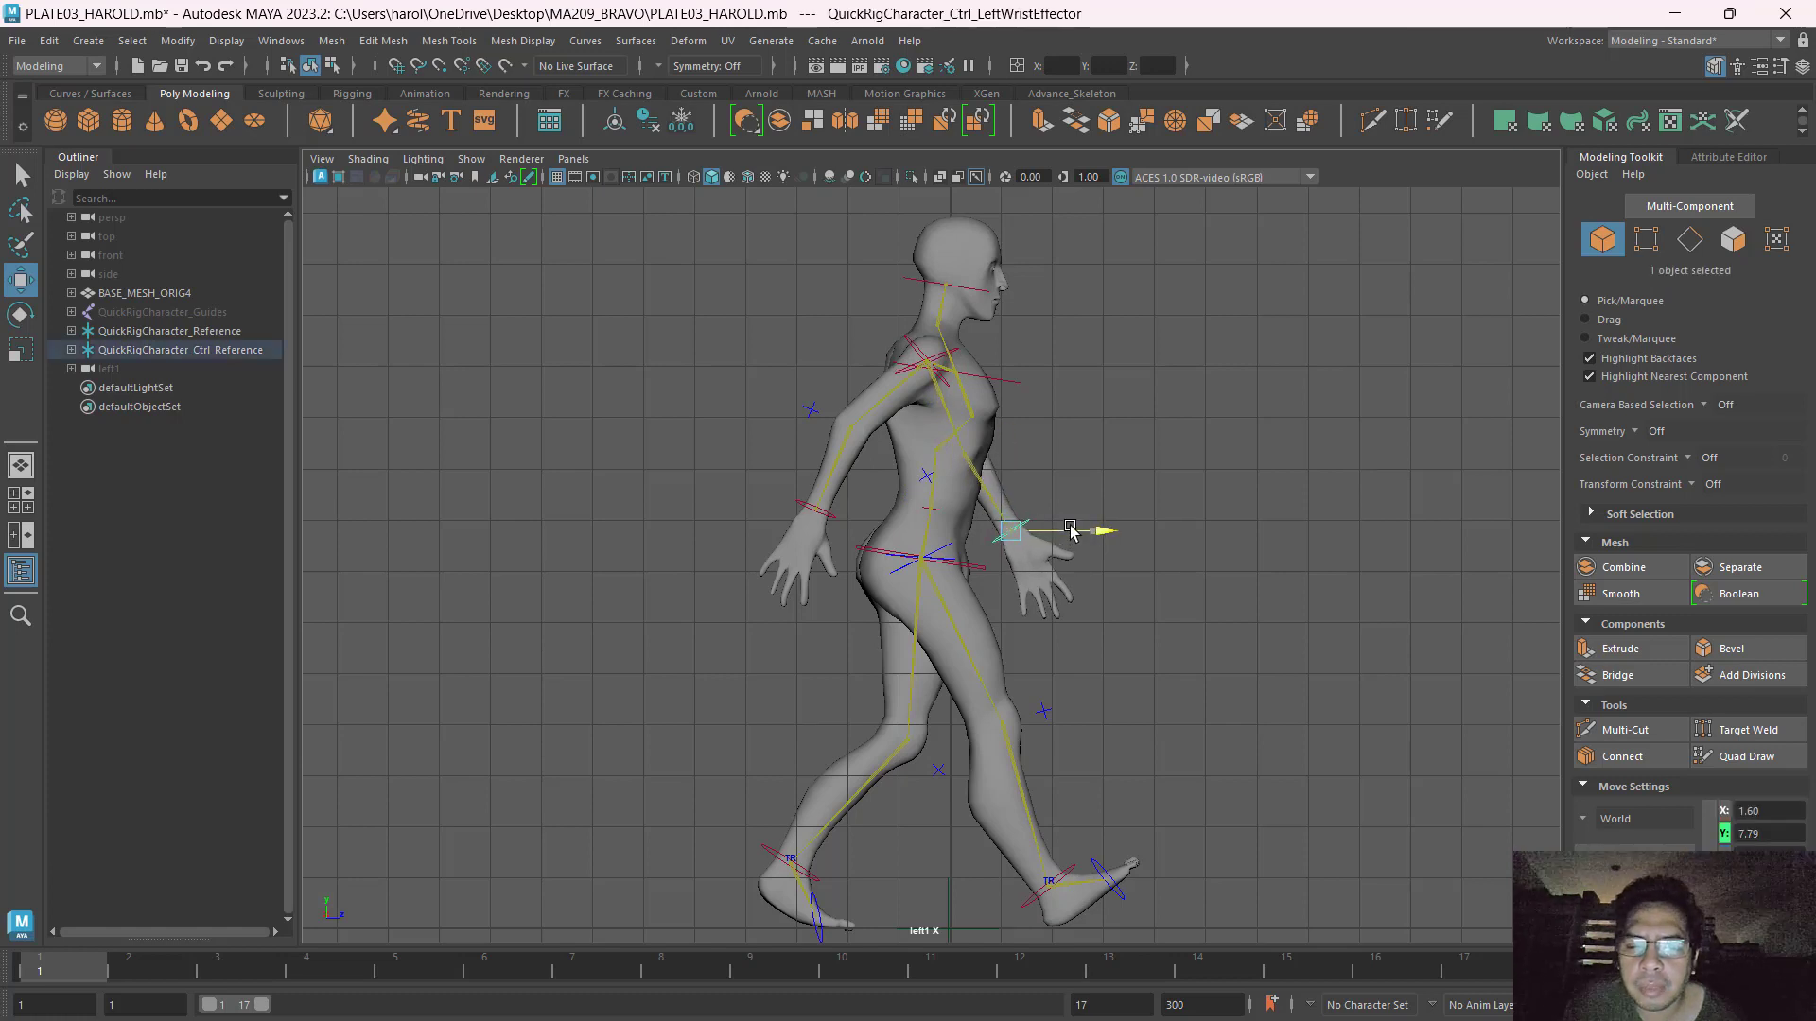
left_click_drag(1010, 457, 1013, 441)
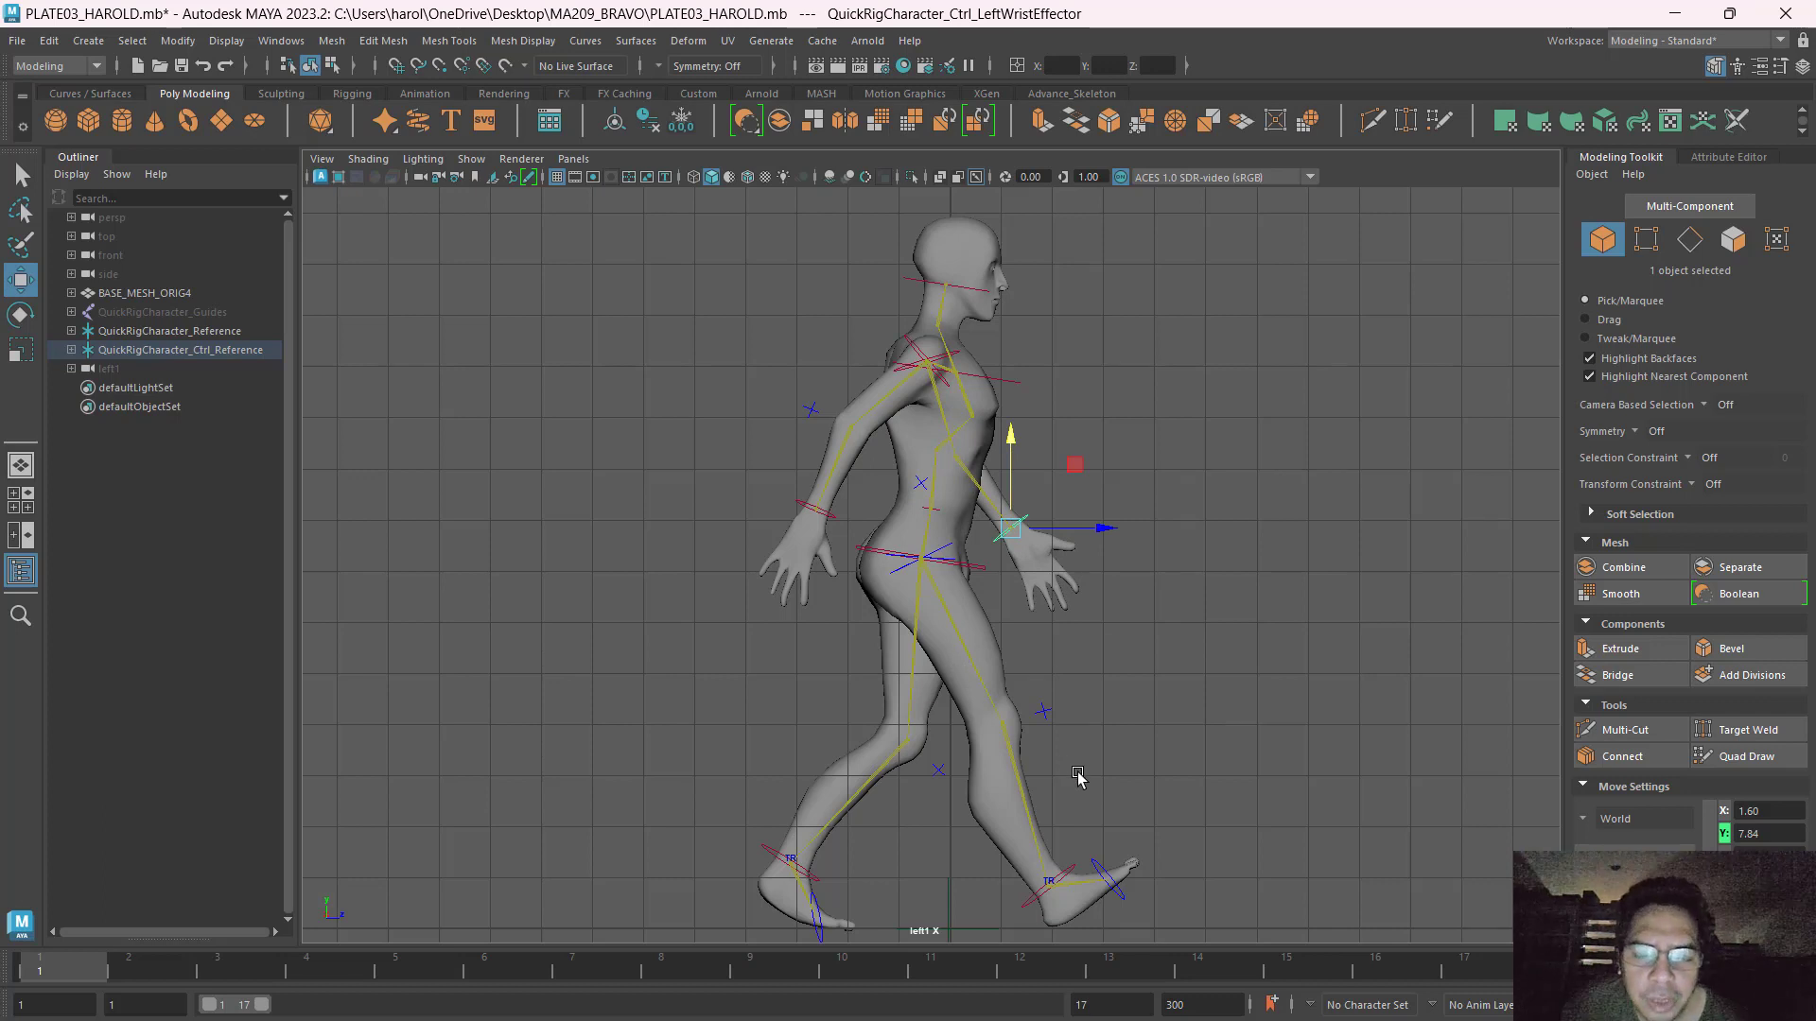
Lower the right ankle control slightly to adjust the front heel's contact with the ground.
left_click(1048, 881)
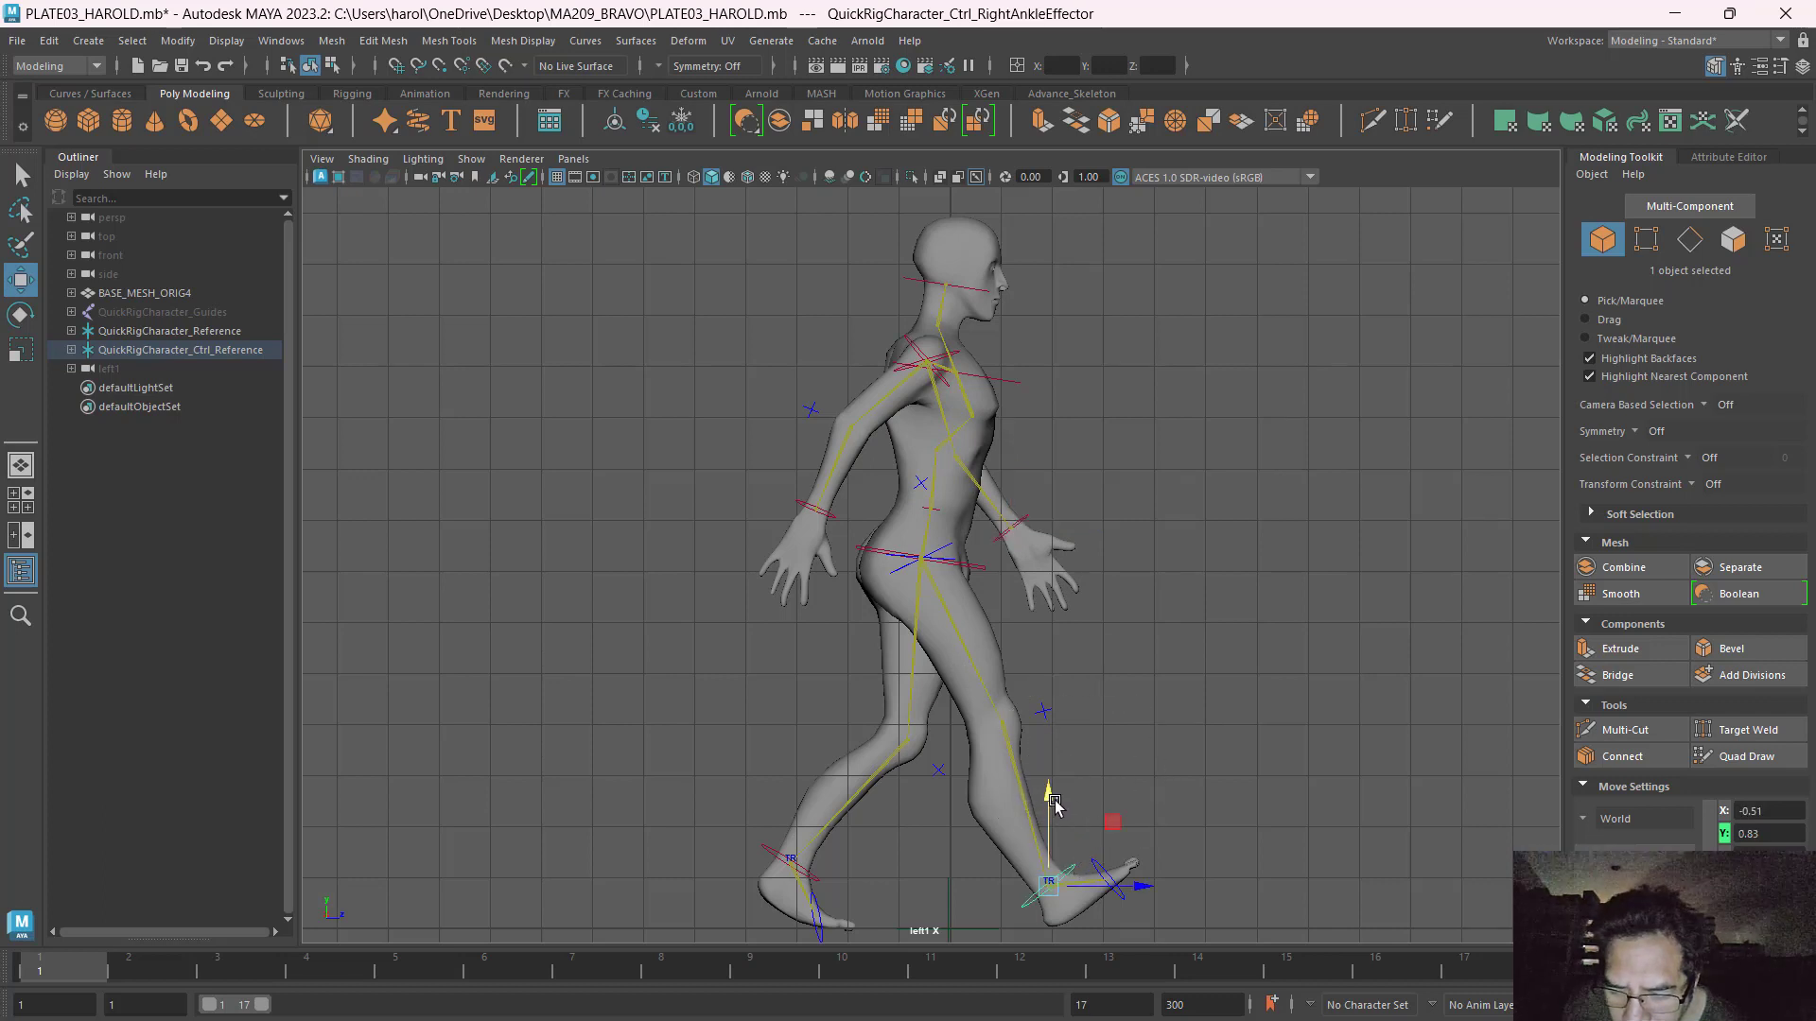
left_click(1039, 835)
left_click(1073, 868)
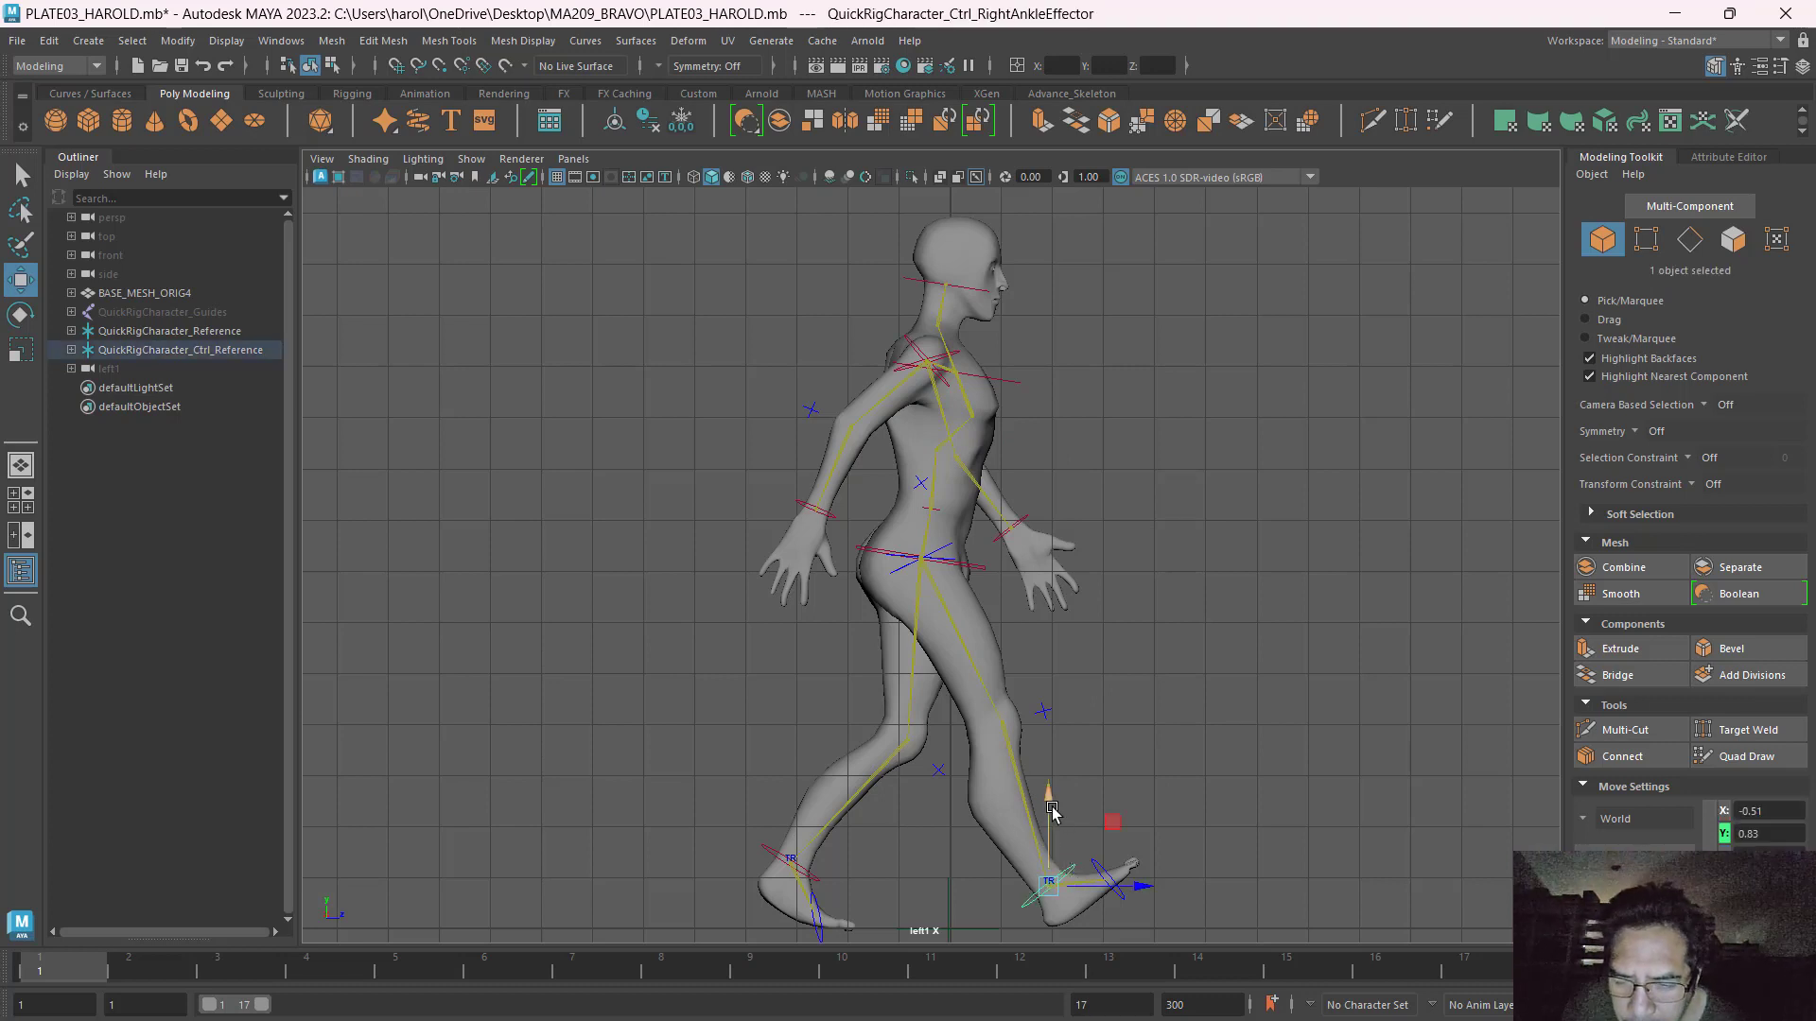
left_click_drag(1052, 811, 1053, 815)
left_click(963, 592)
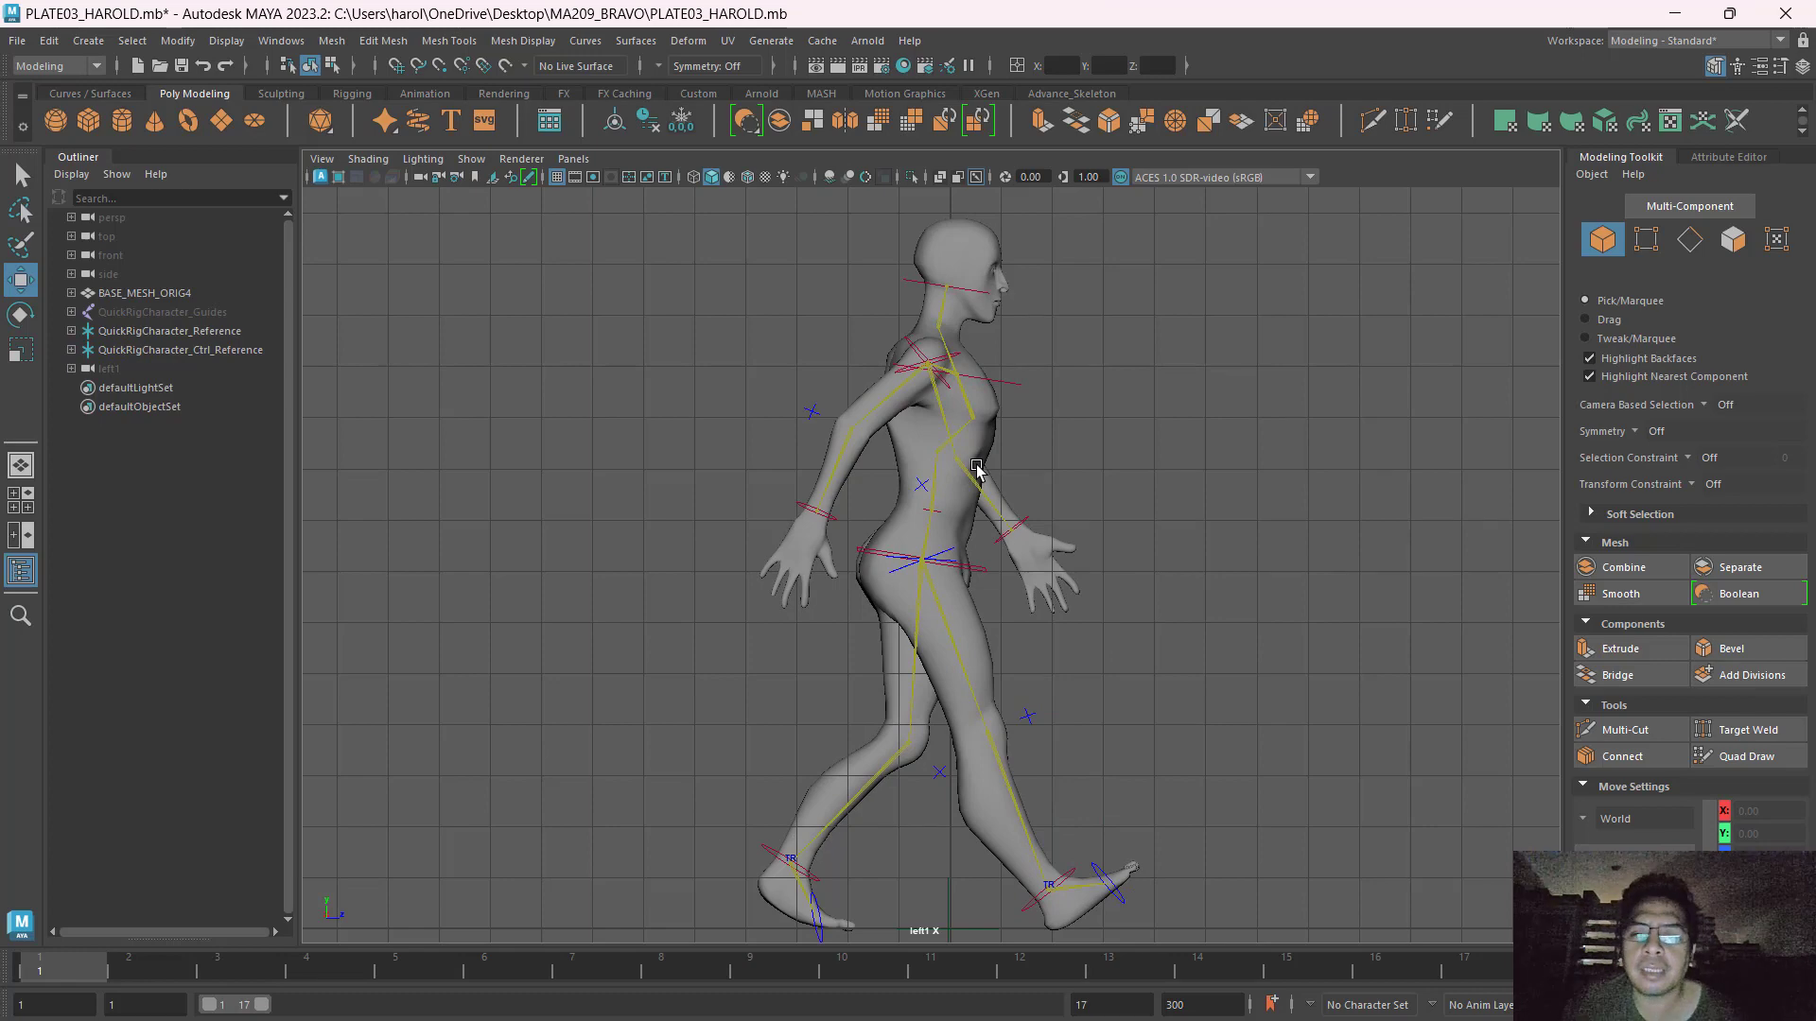
Examine the contact pose's arms and legs from the top and front views.
key("space")
key("space")
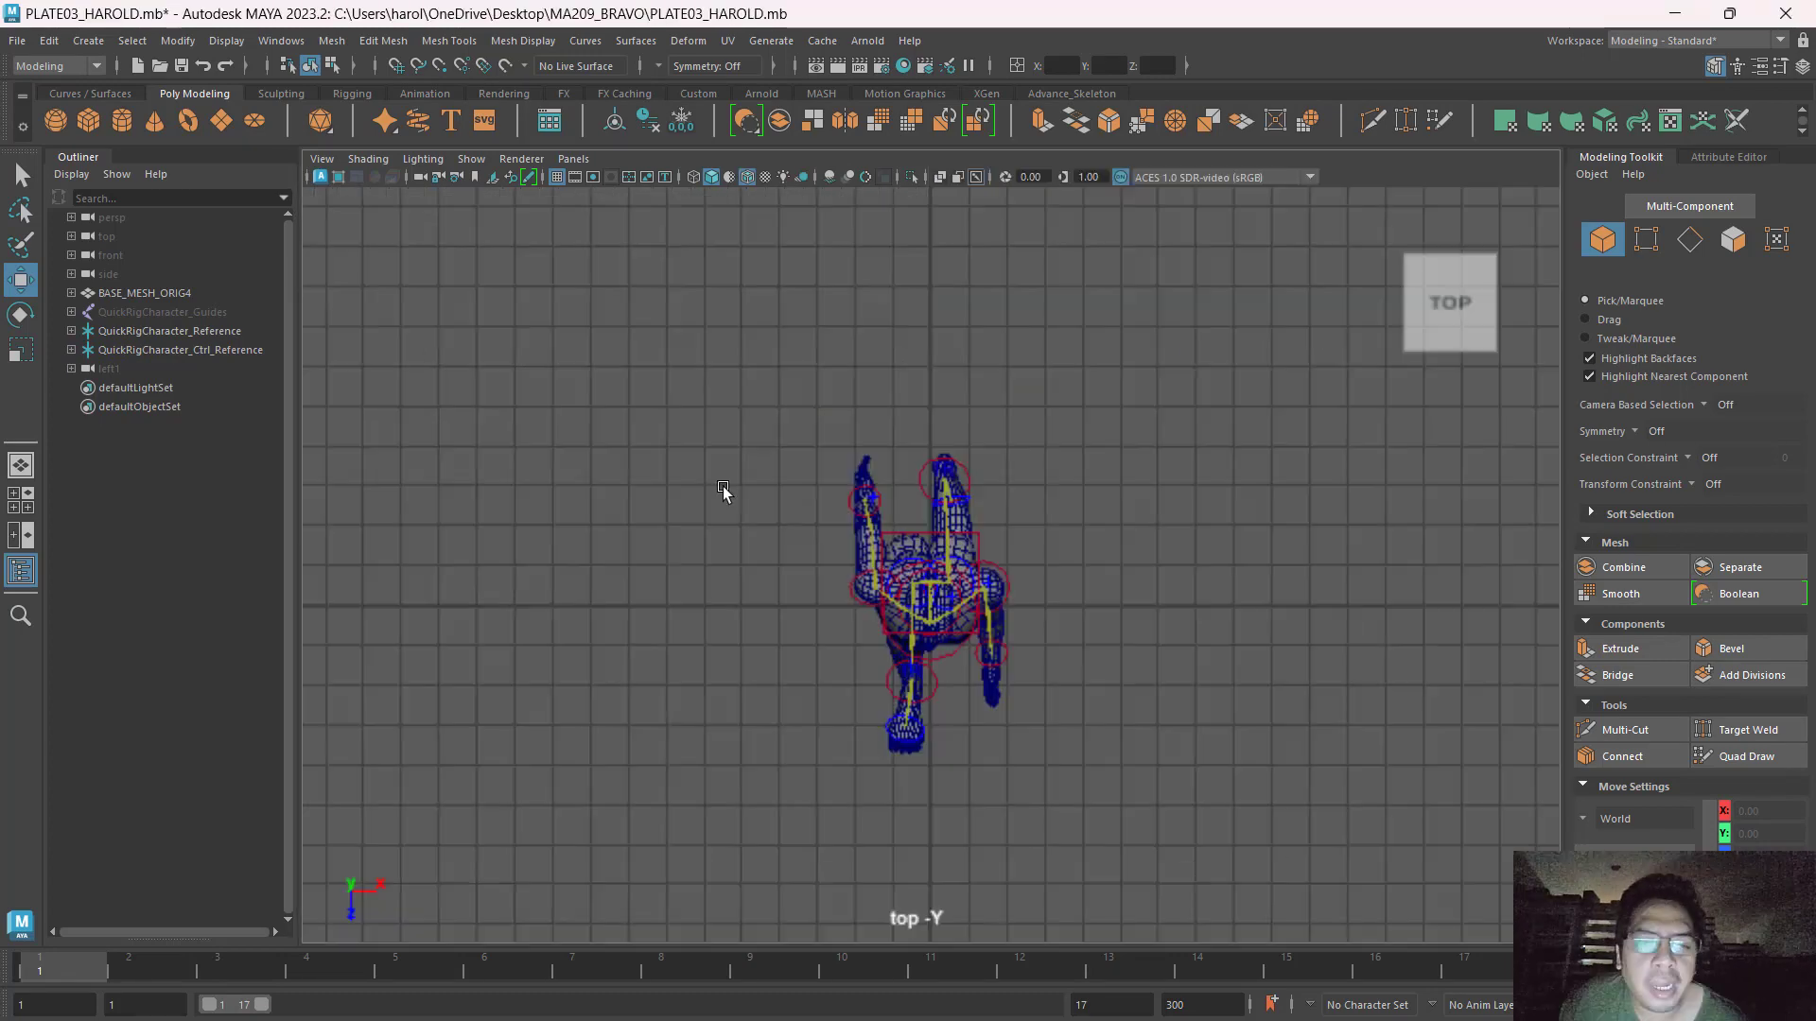
scroll(1052, 689, "up", 5)
key("space")
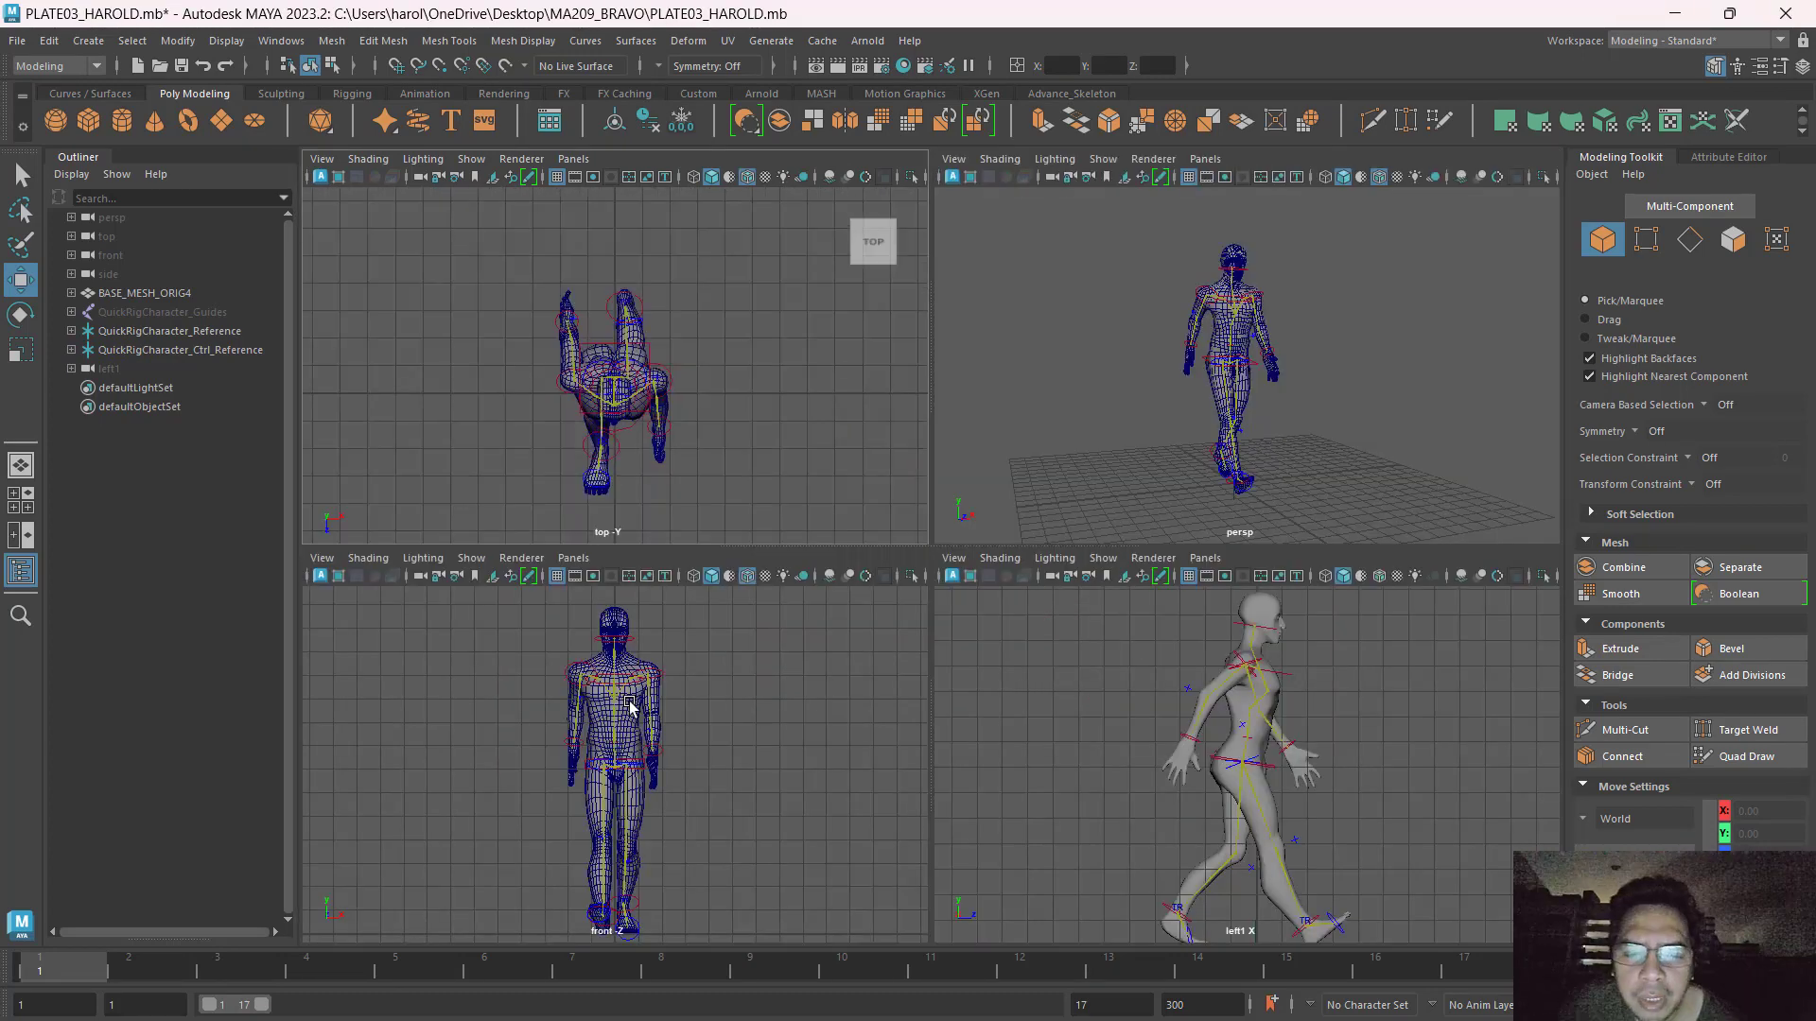
scroll(634, 700, "up", 5)
scroll(634, 700, "down", 2)
key("space")
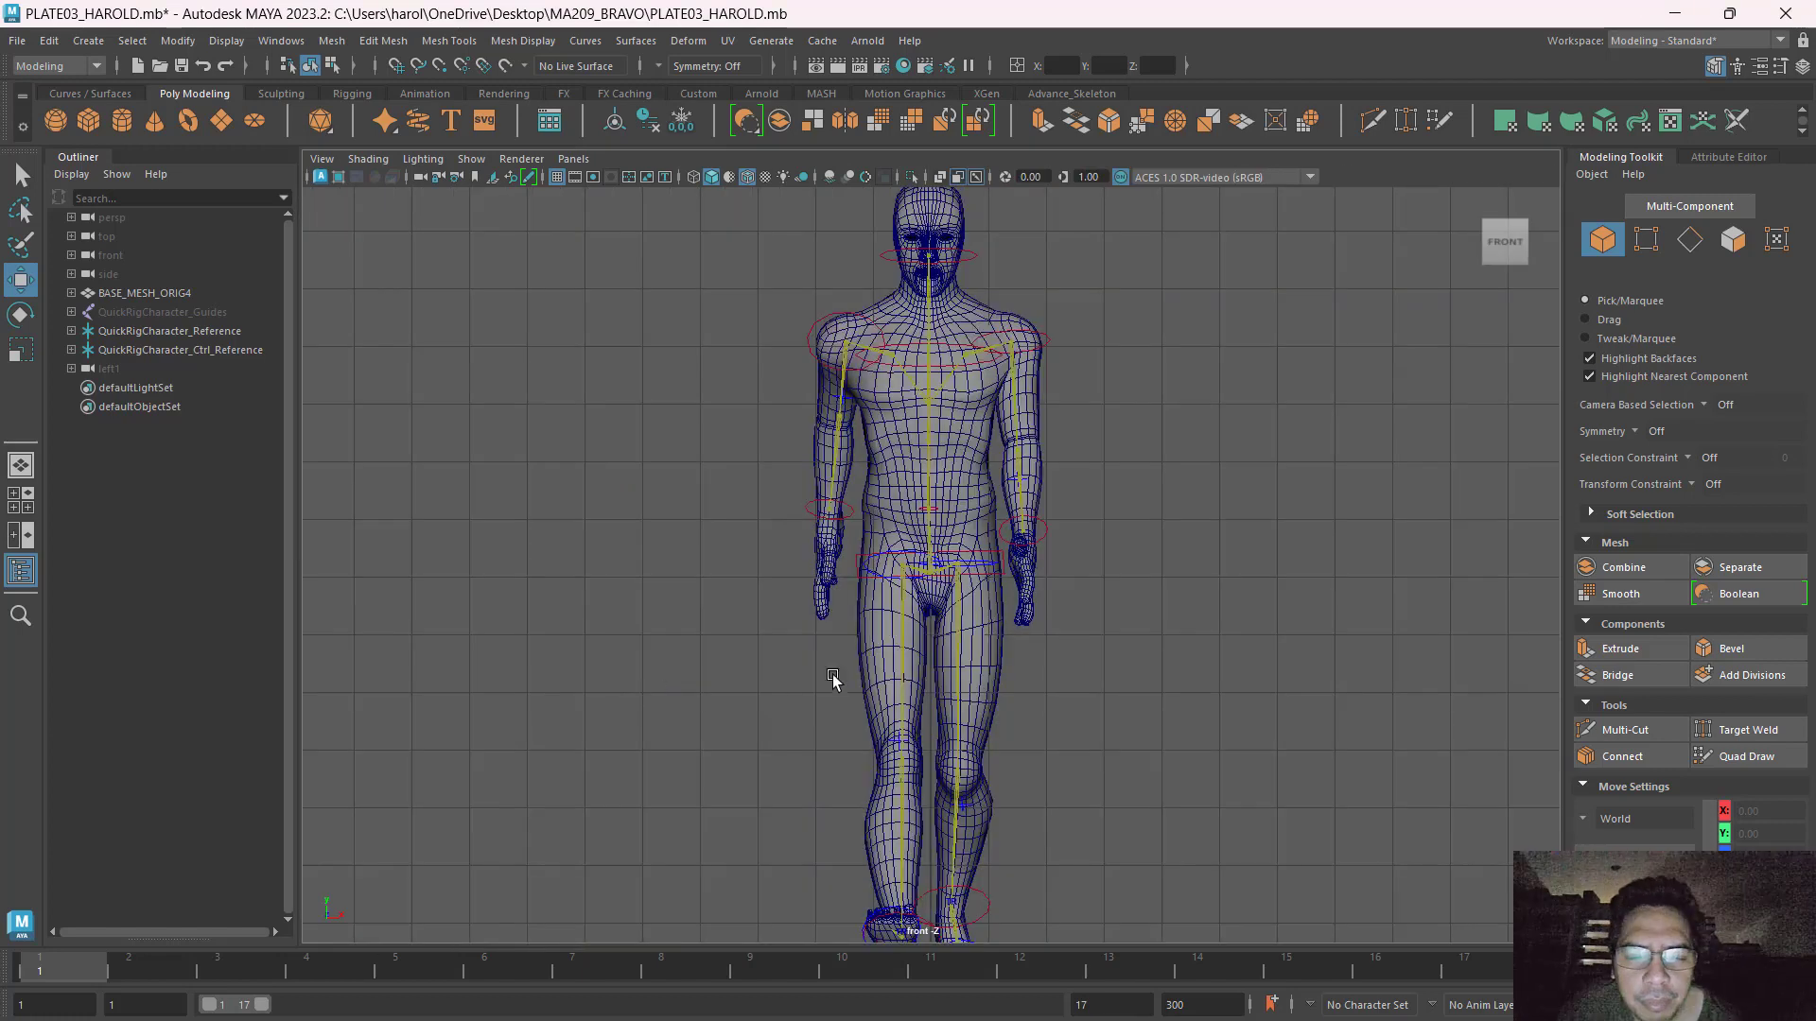
In the top view, rotate the hips control slightly so the right hip turns forward with the leading right leg.
key("space")
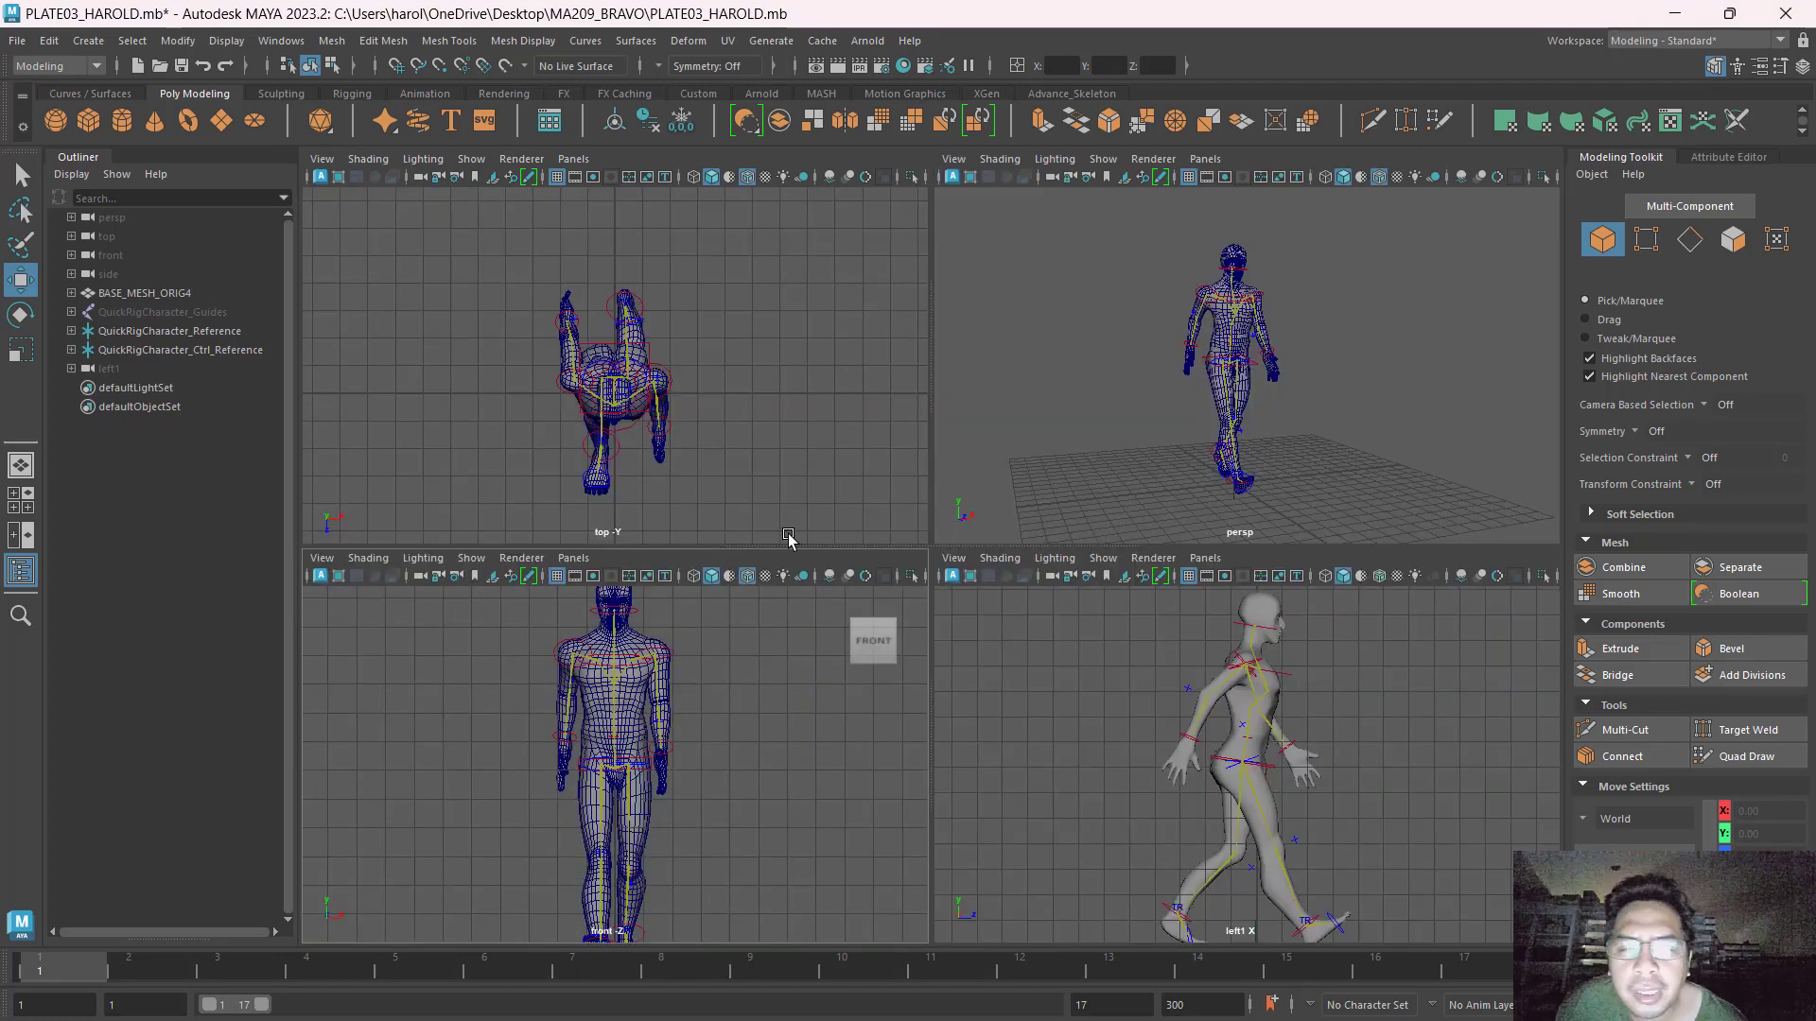
key("space")
key("space")
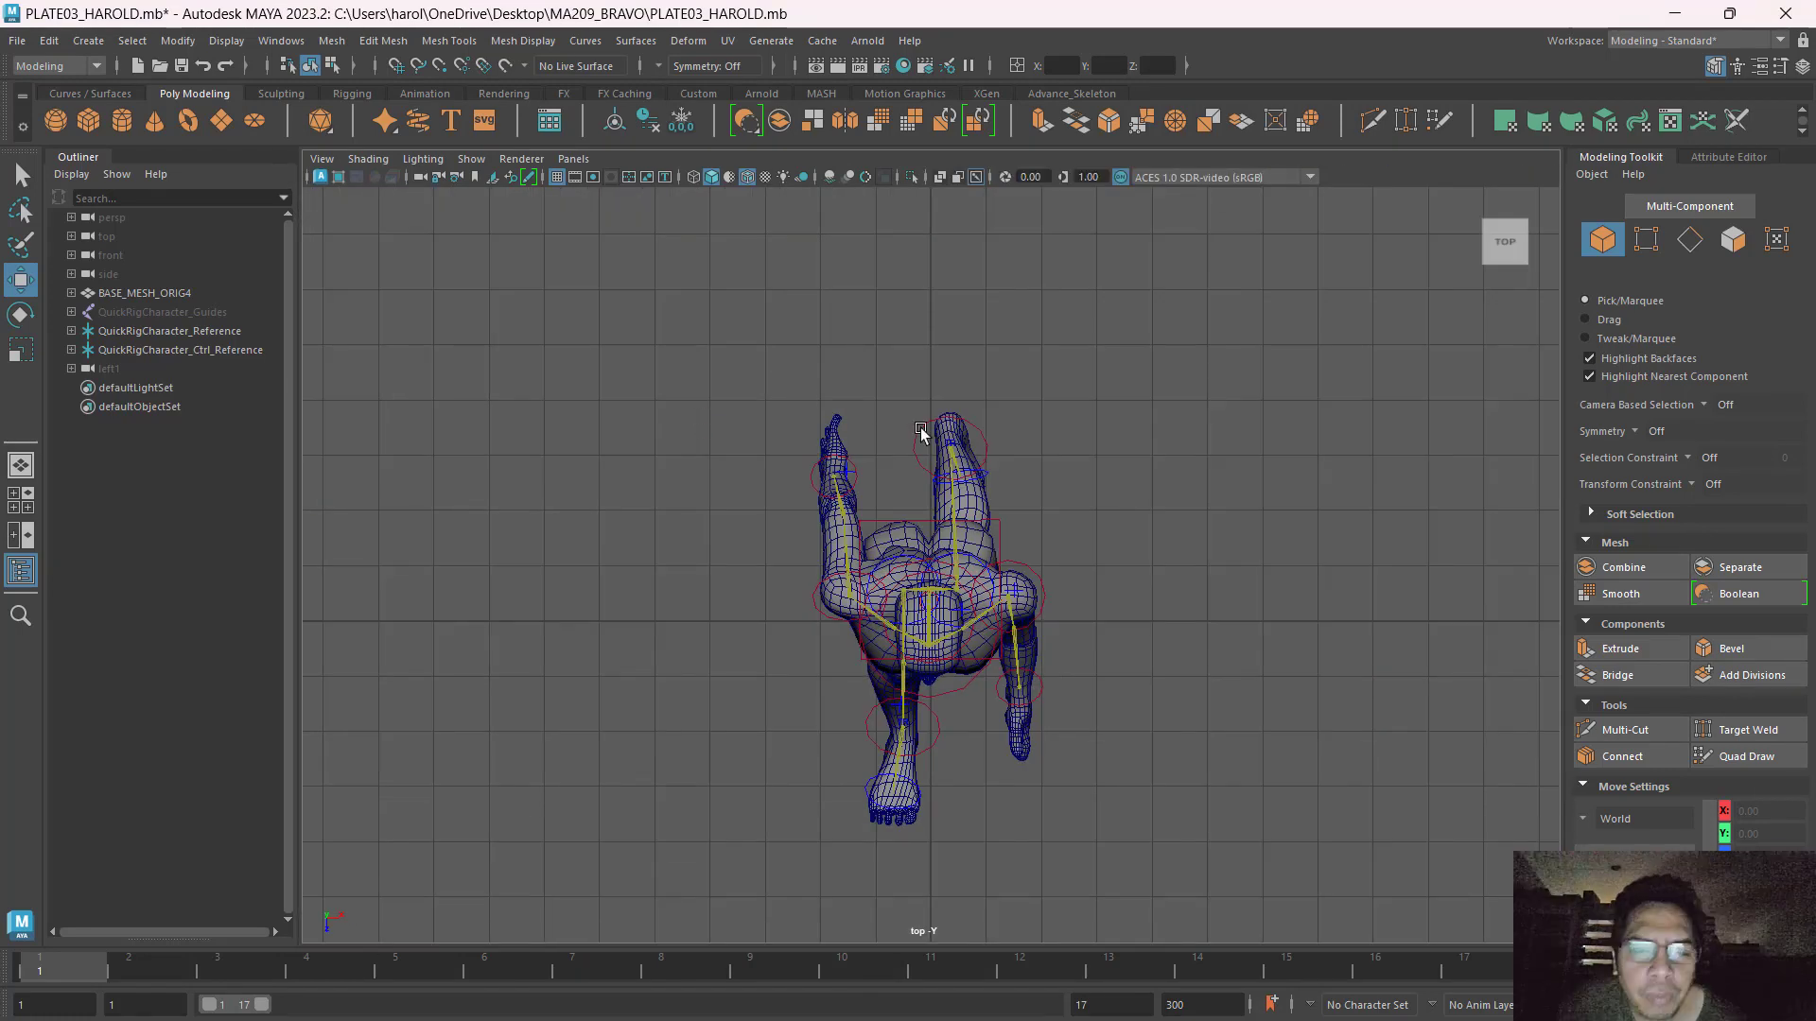
left_click(999, 535)
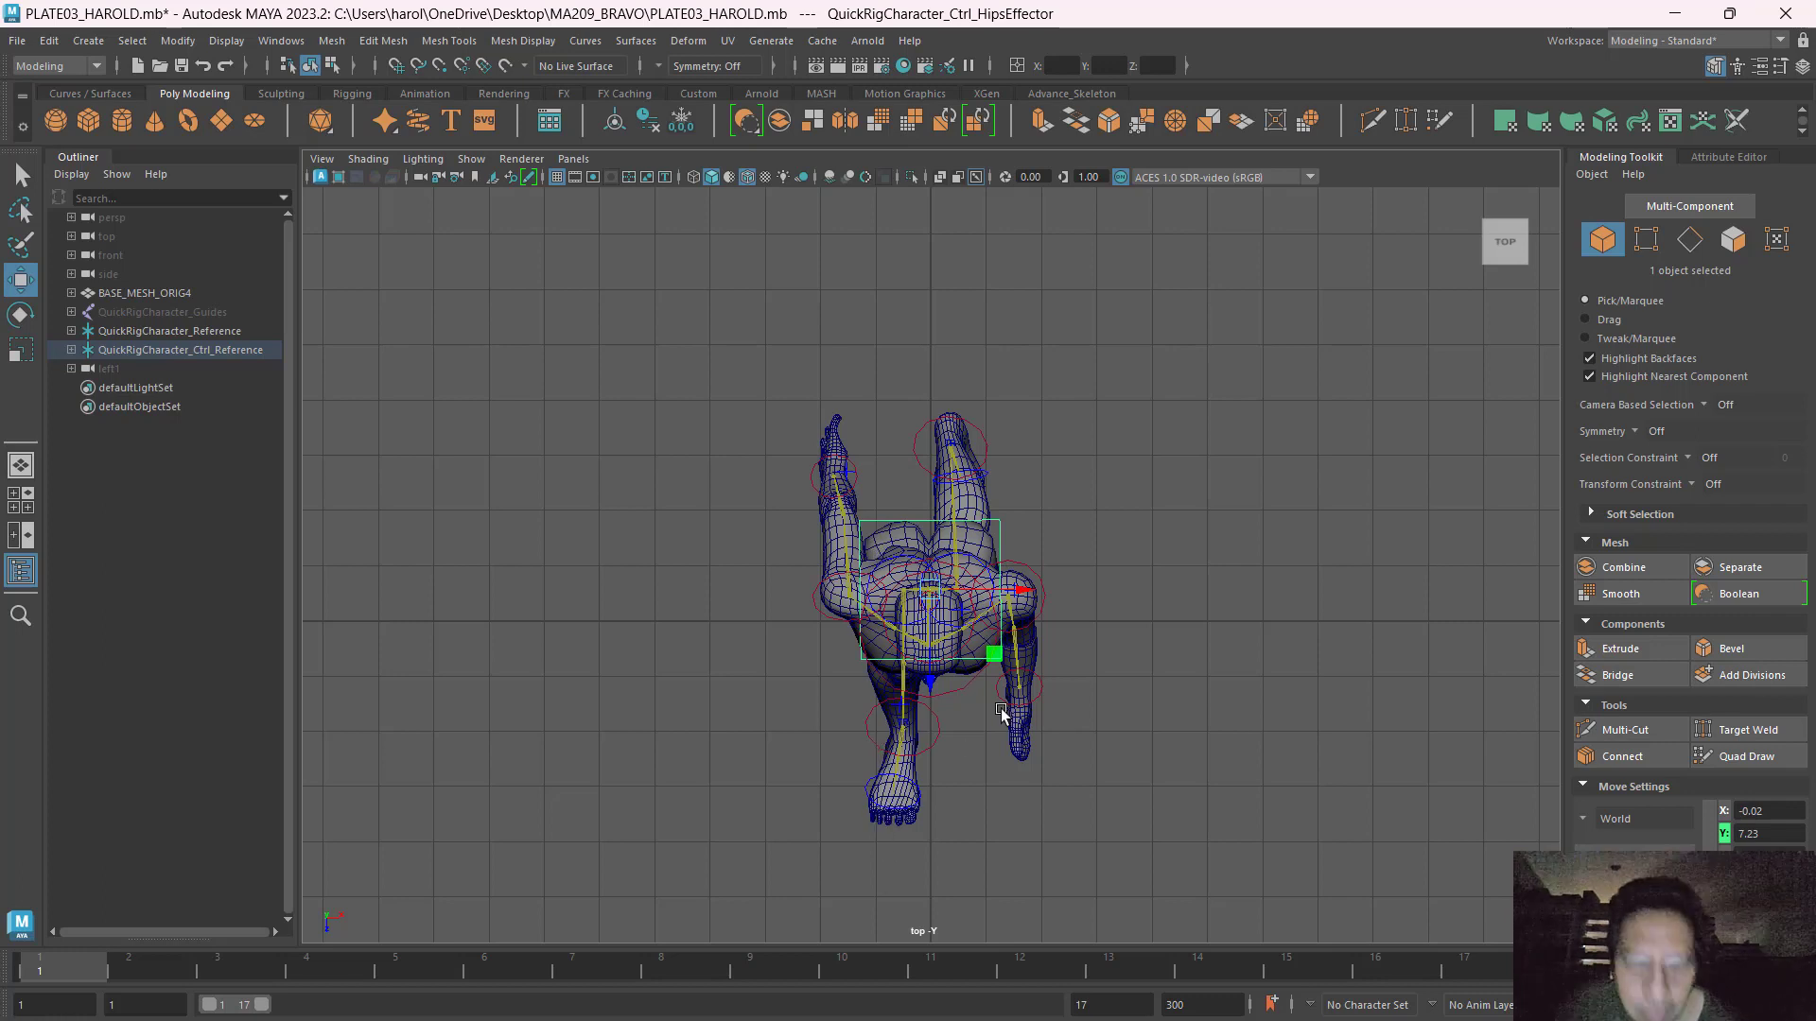
key("e")
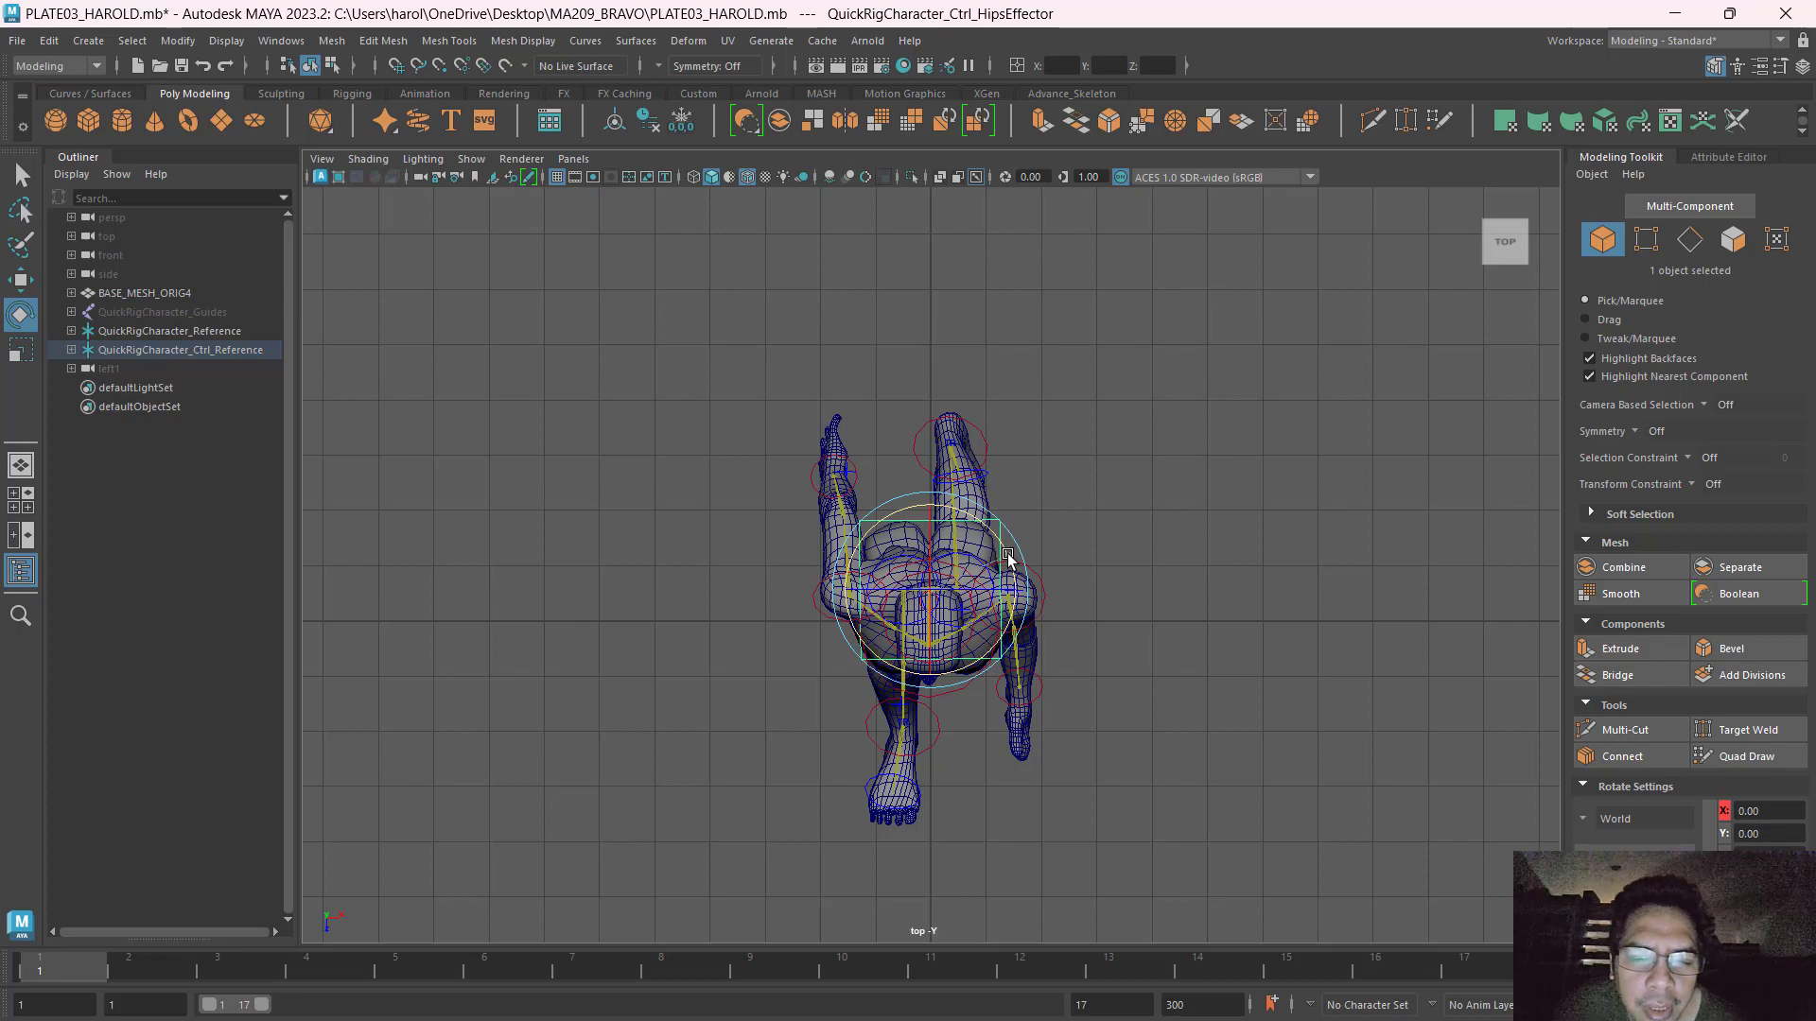
left_click_drag(1007, 558, 1016, 533)
left_click(1181, 653)
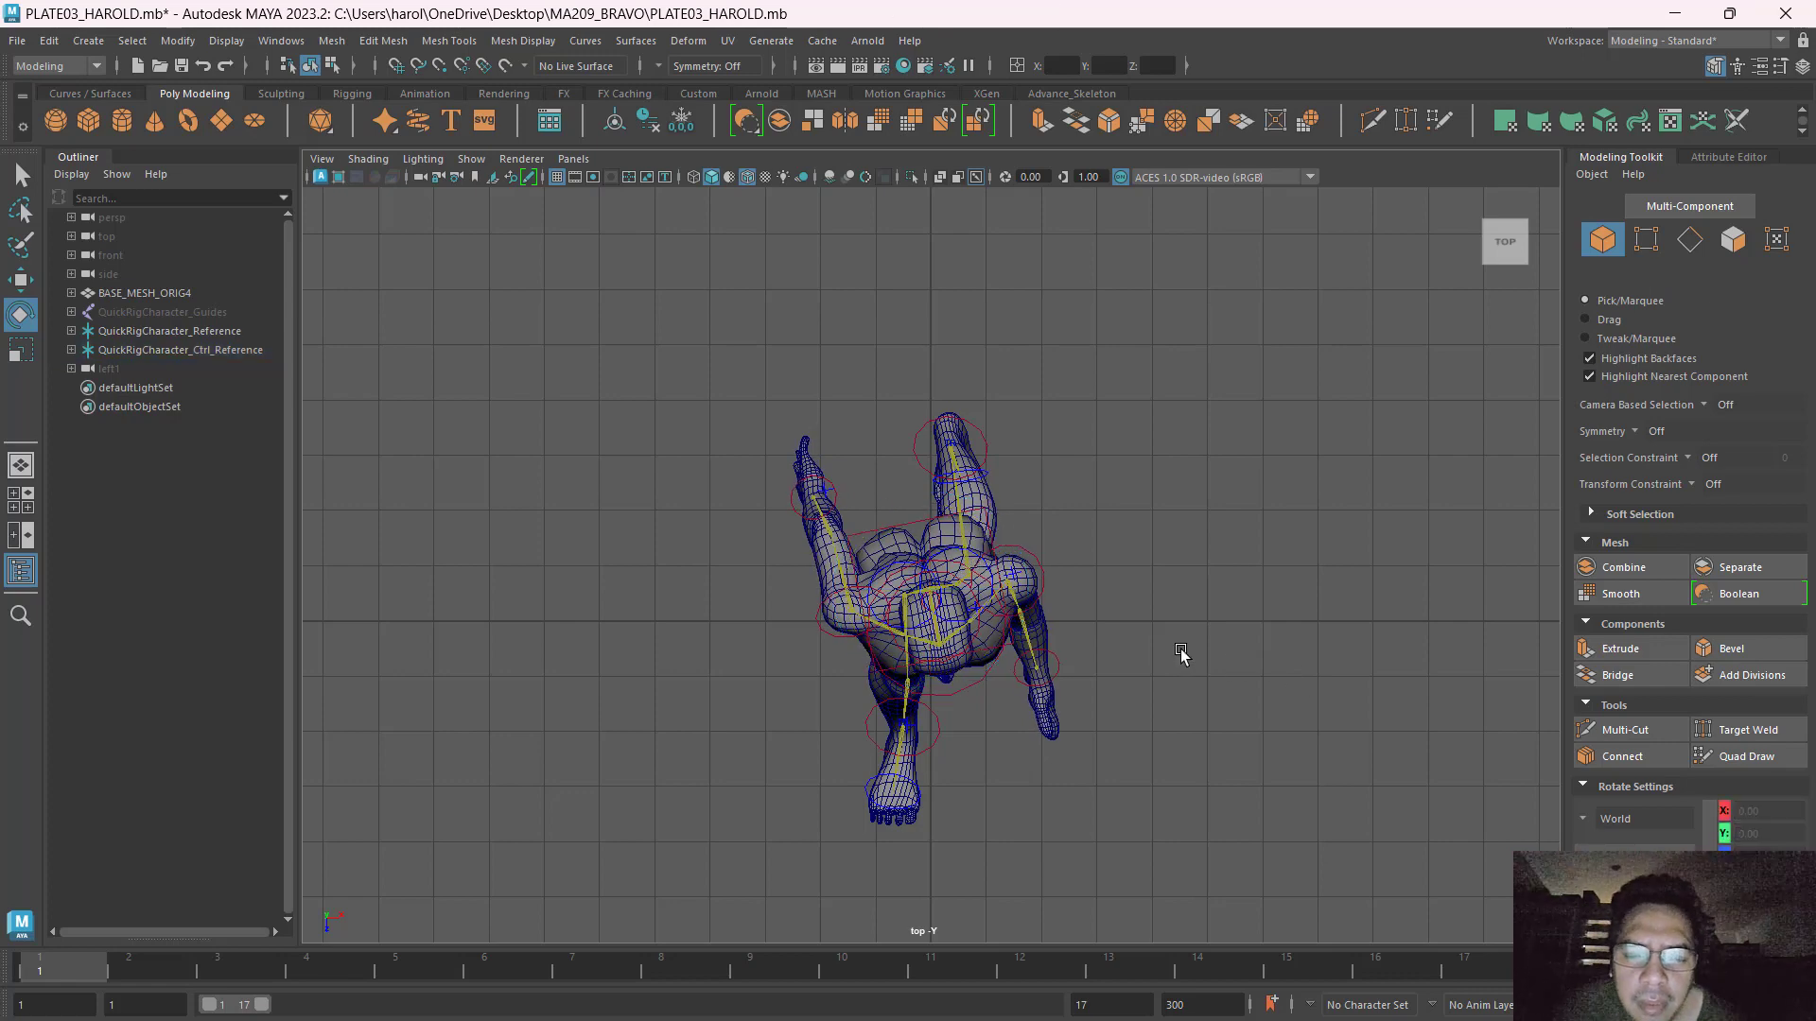
Rotate the upper chest control opposite to the hips in the top view so the left shoulder comes forward and the right goes back.
key("space")
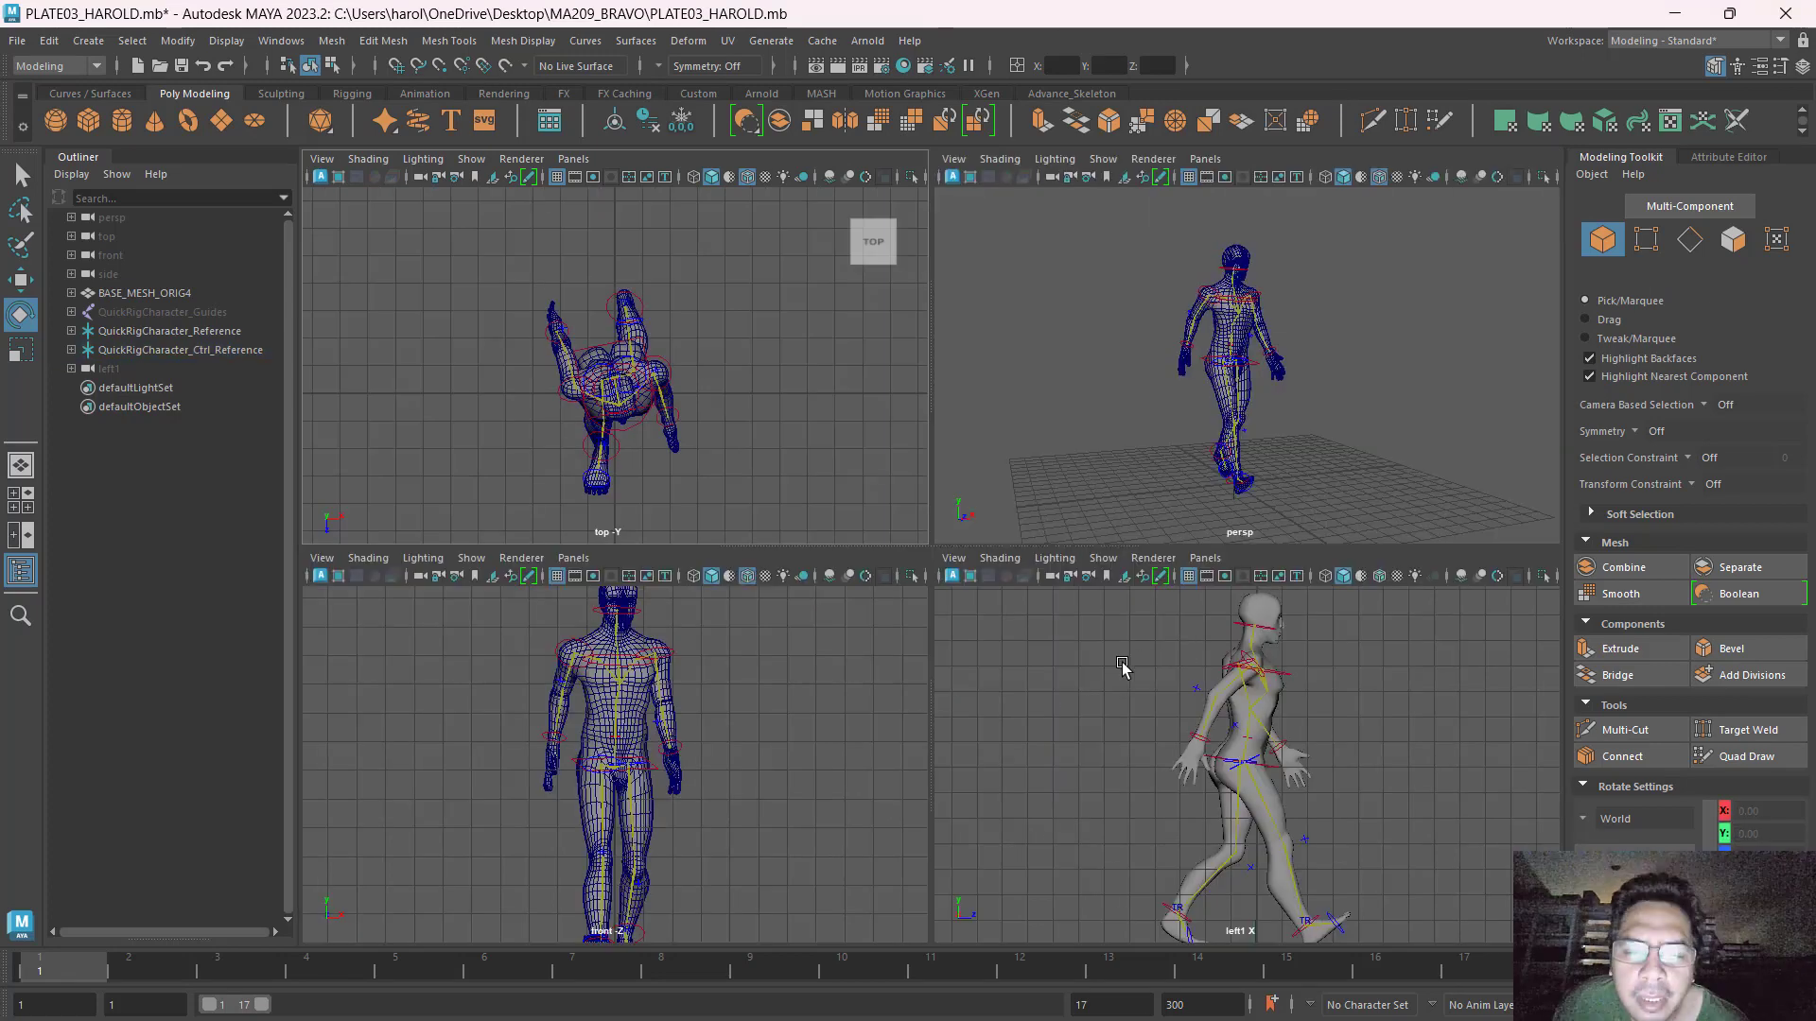
left_click(1284, 677)
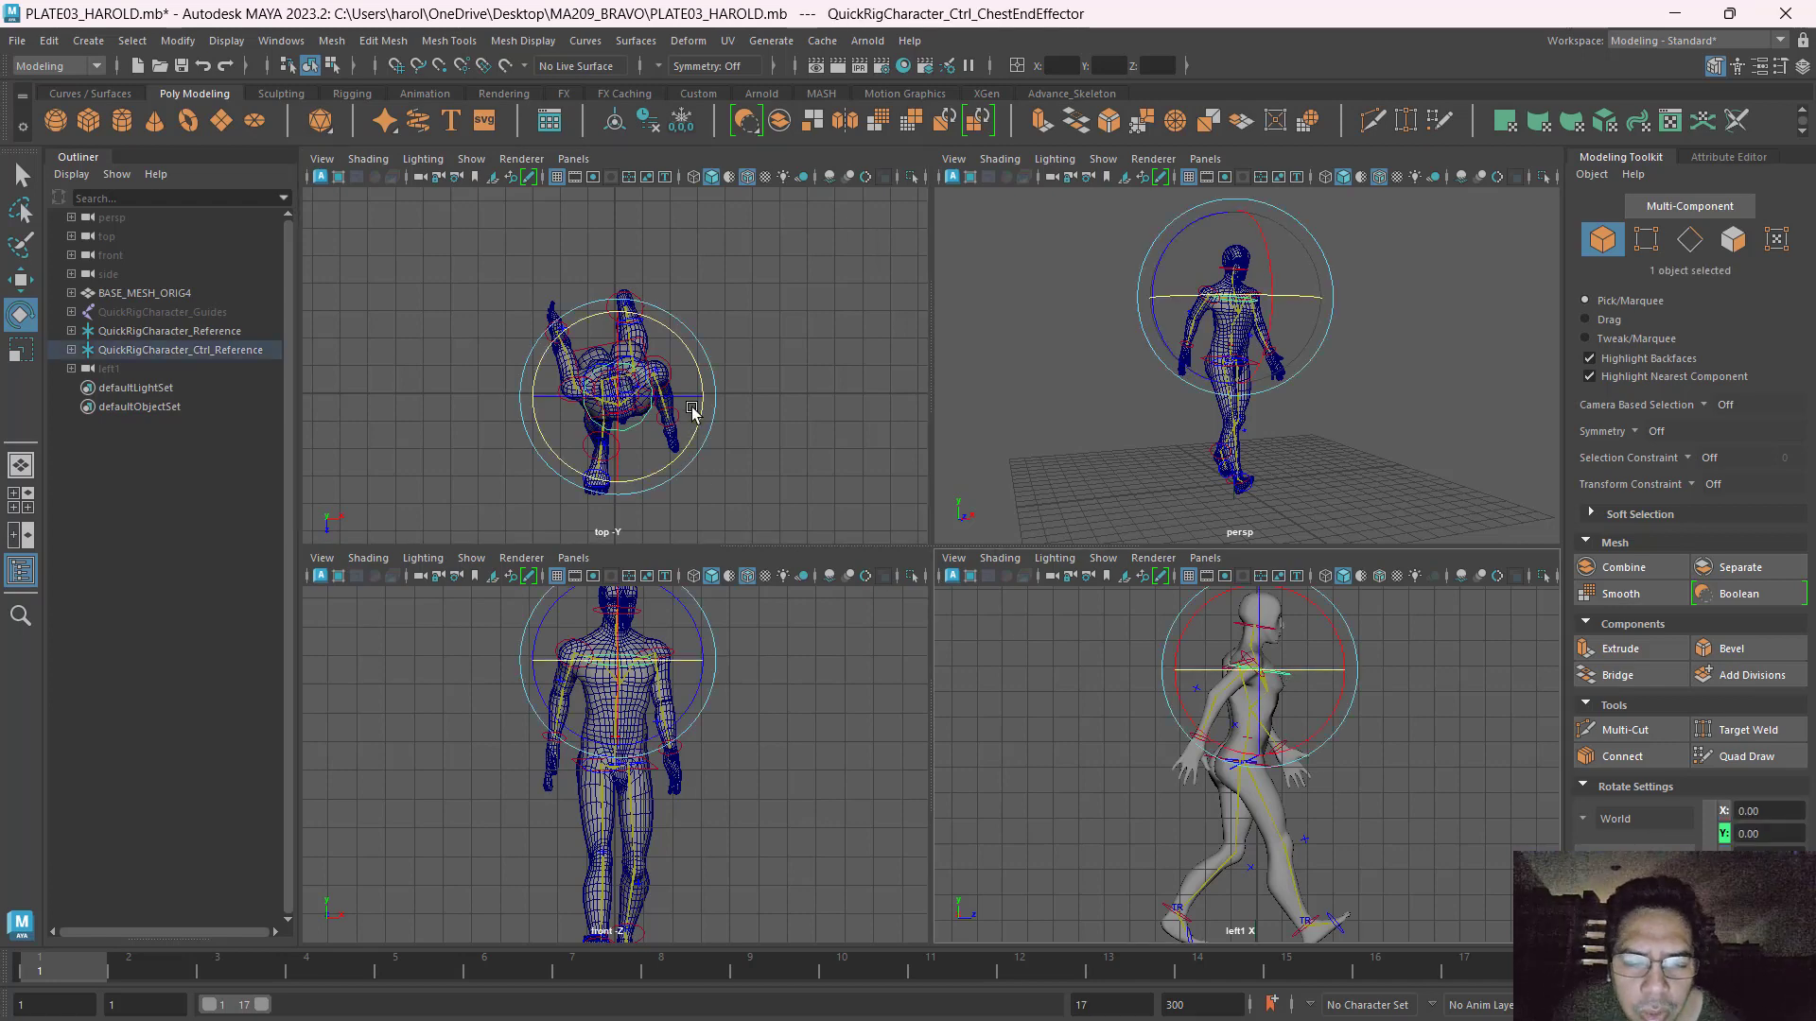
key("space")
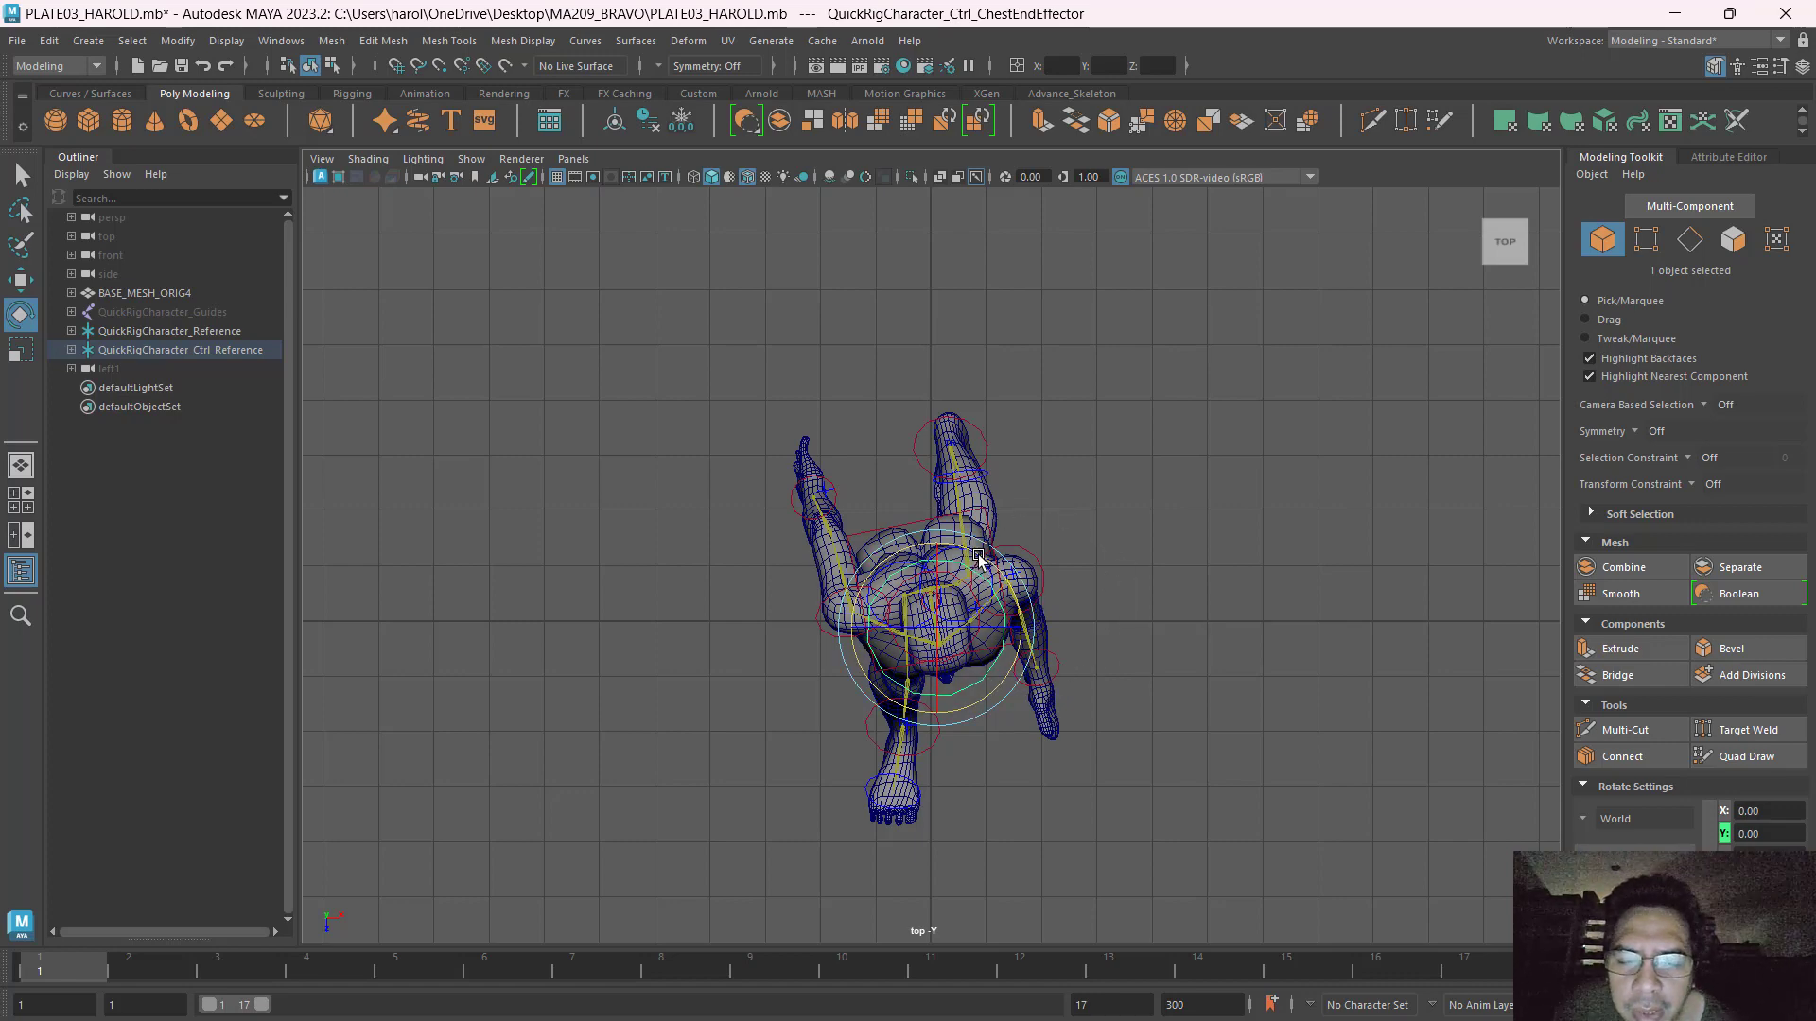
left_click_drag(978, 558, 993, 579)
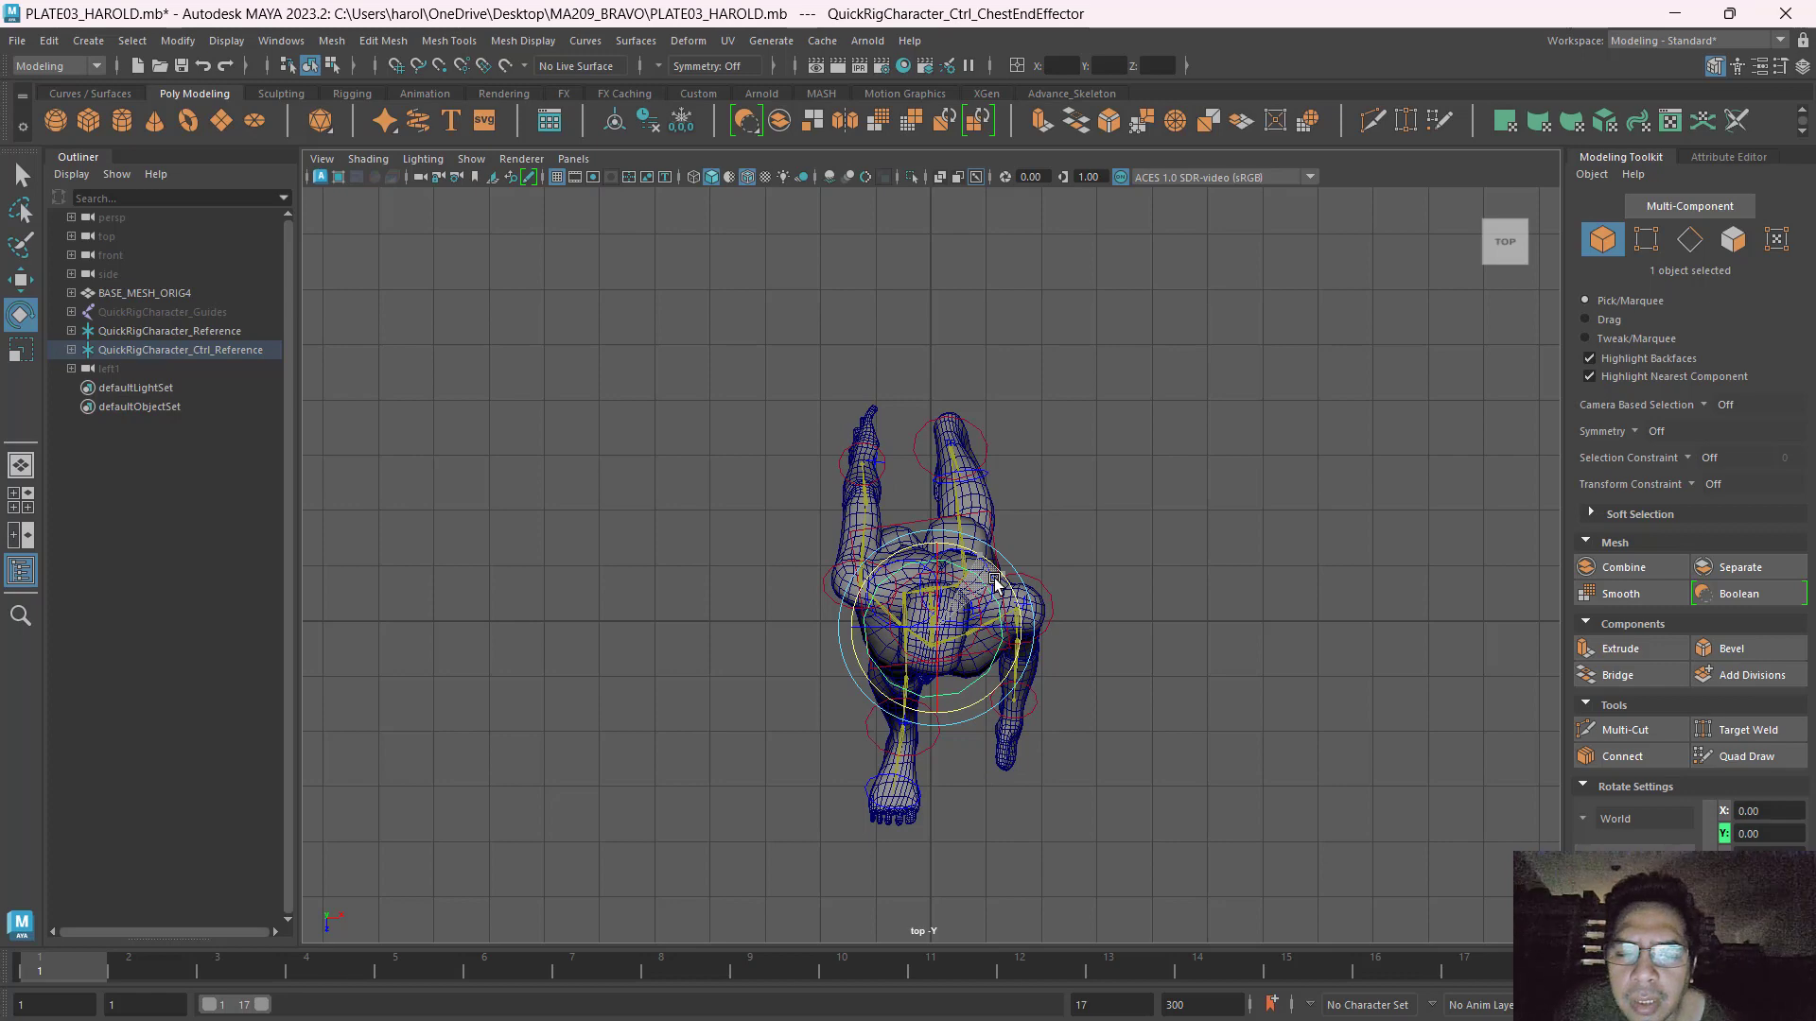
left_click_drag(995, 584, 917, 584)
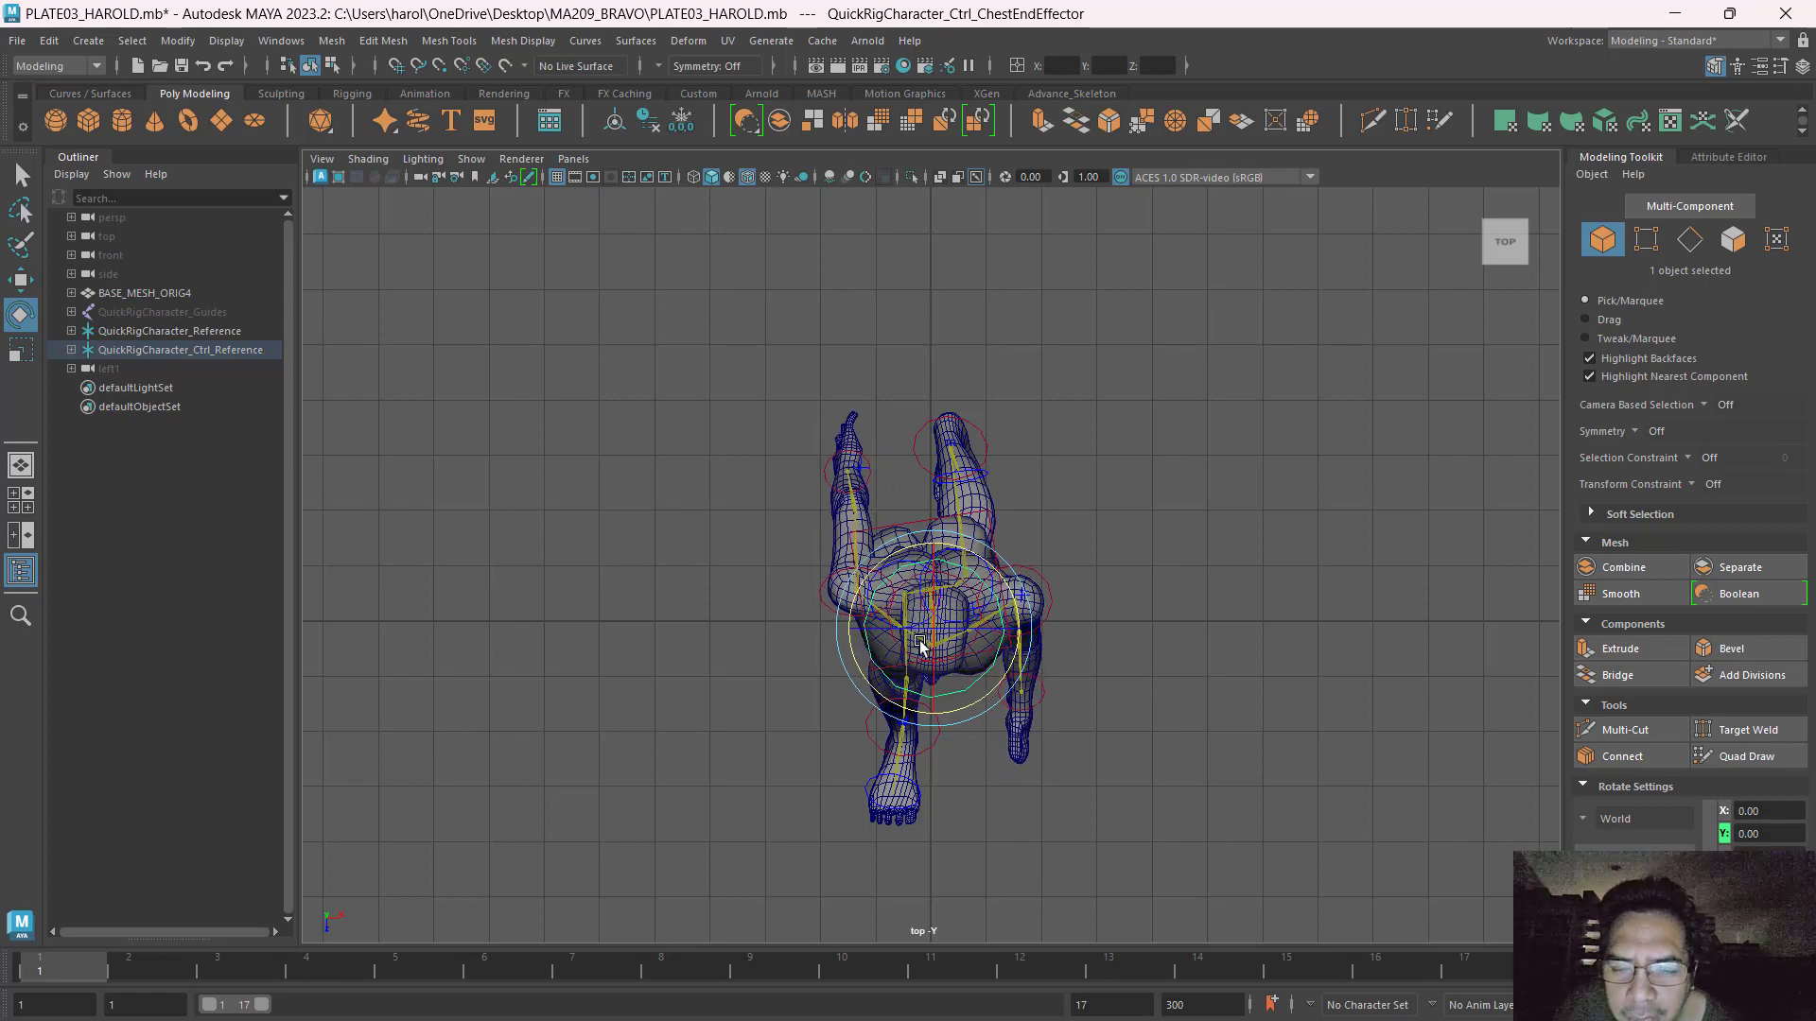
left_click_drag(925, 685, 929, 725)
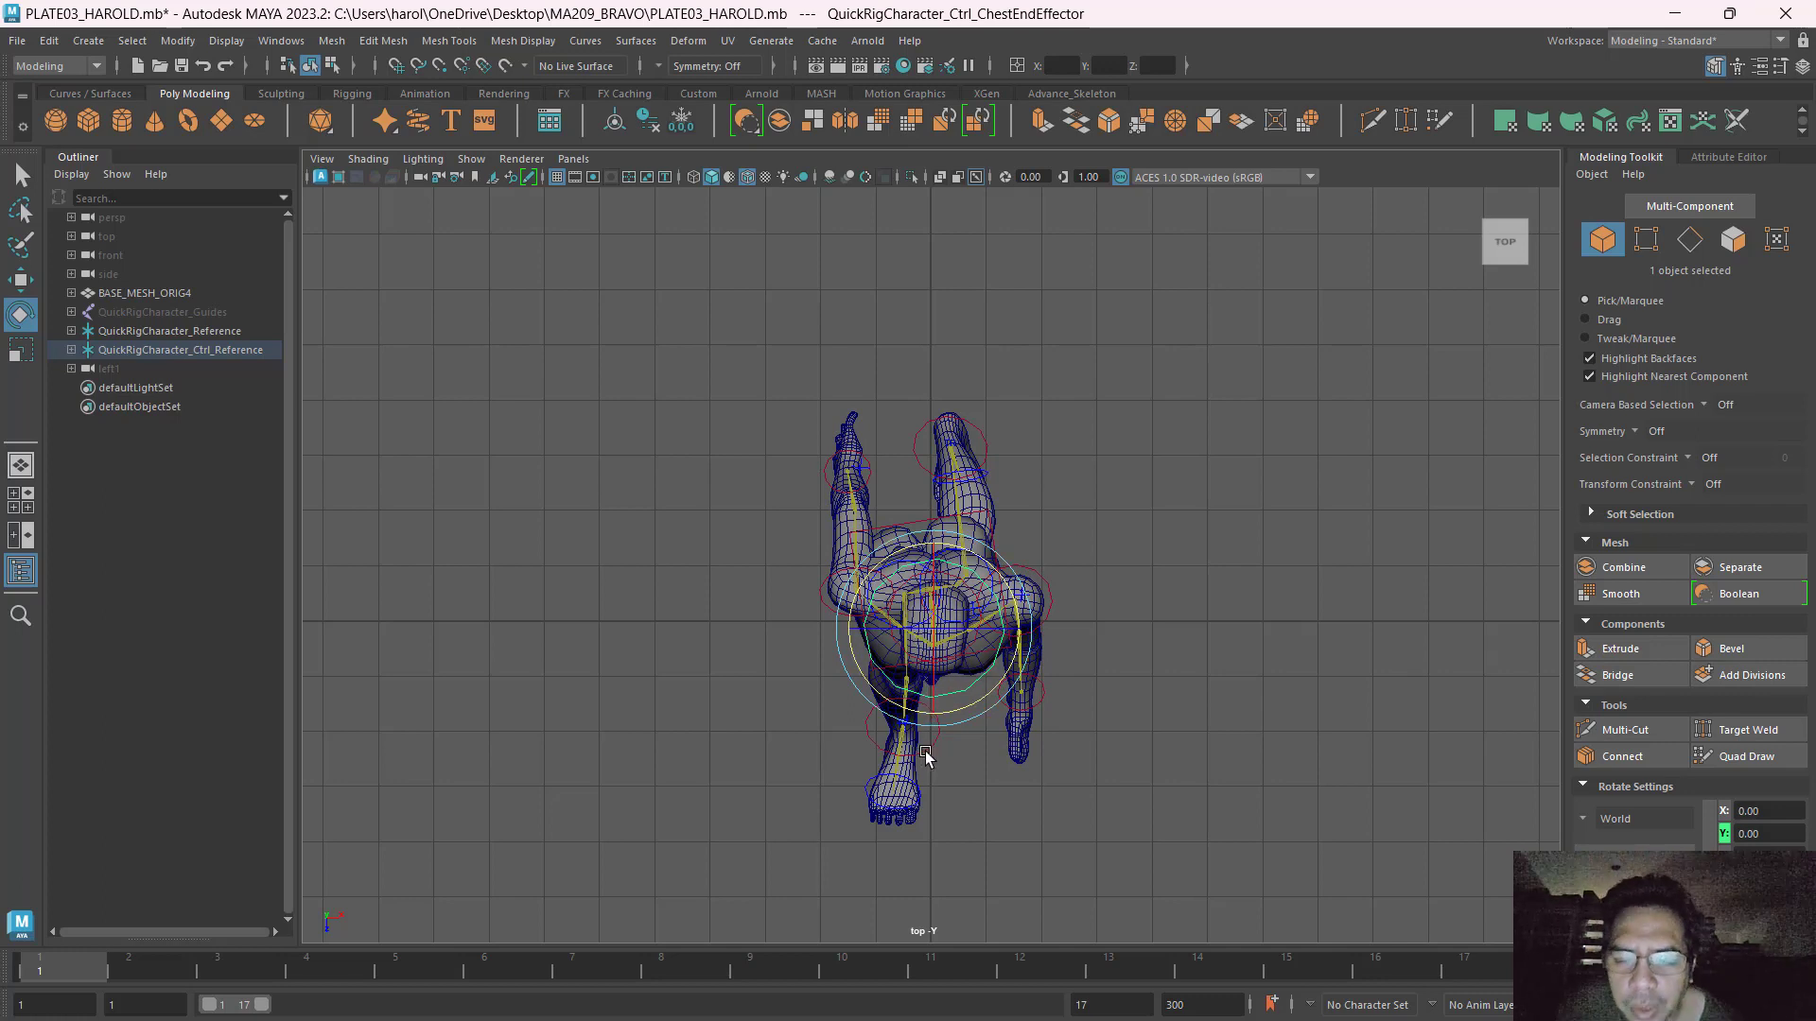
left_click(924, 753)
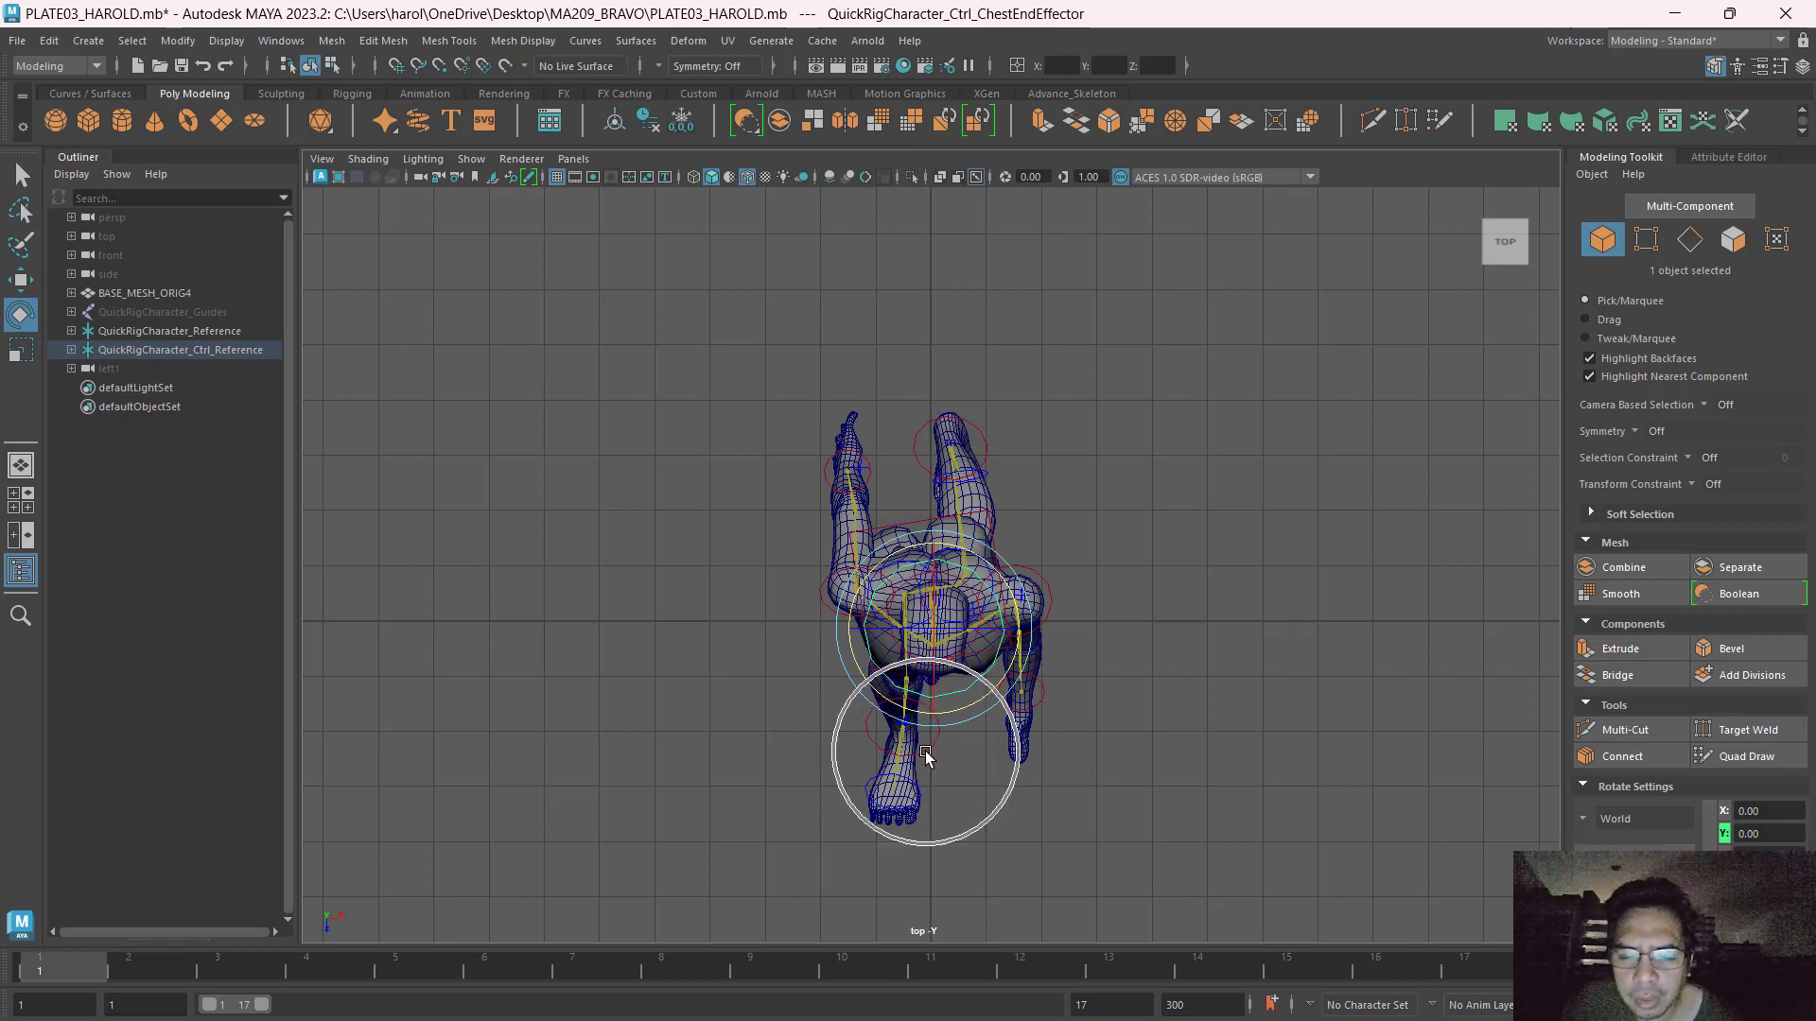
left_click(984, 744)
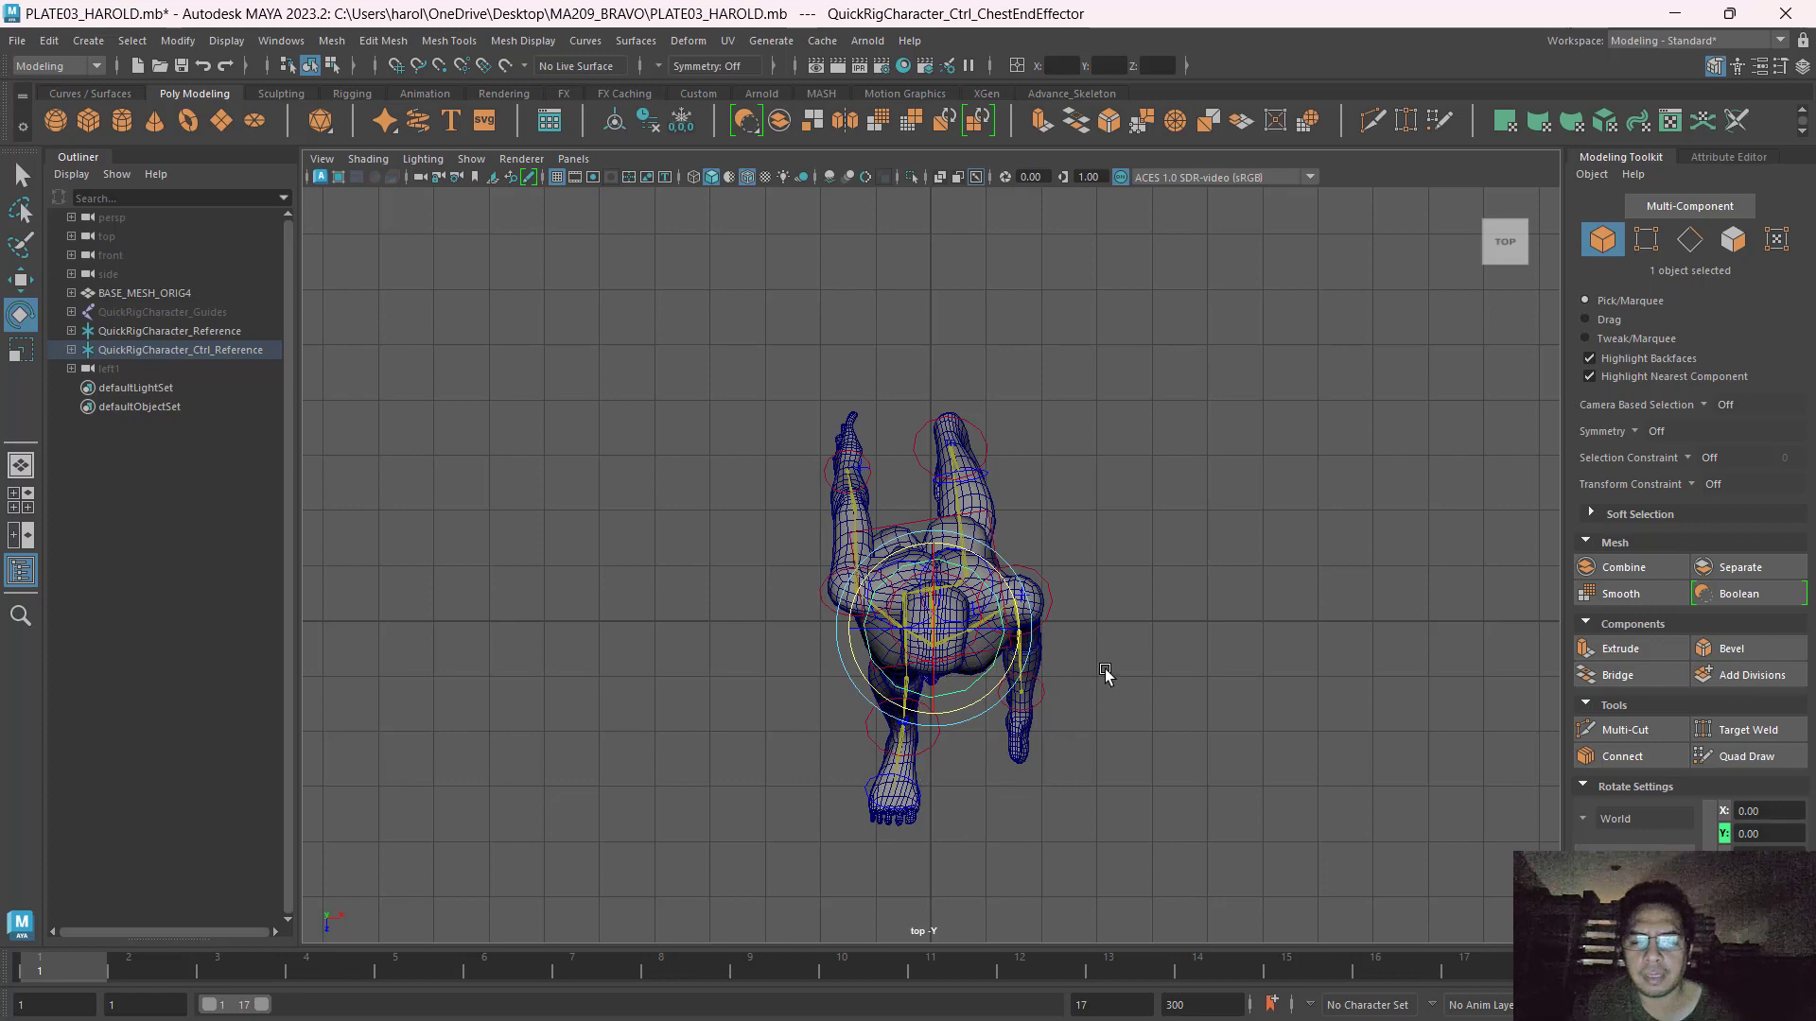
Select all the character's rig controls in the side view, set a key for the contact pose at frame 1, and clear the selection.
key("space")
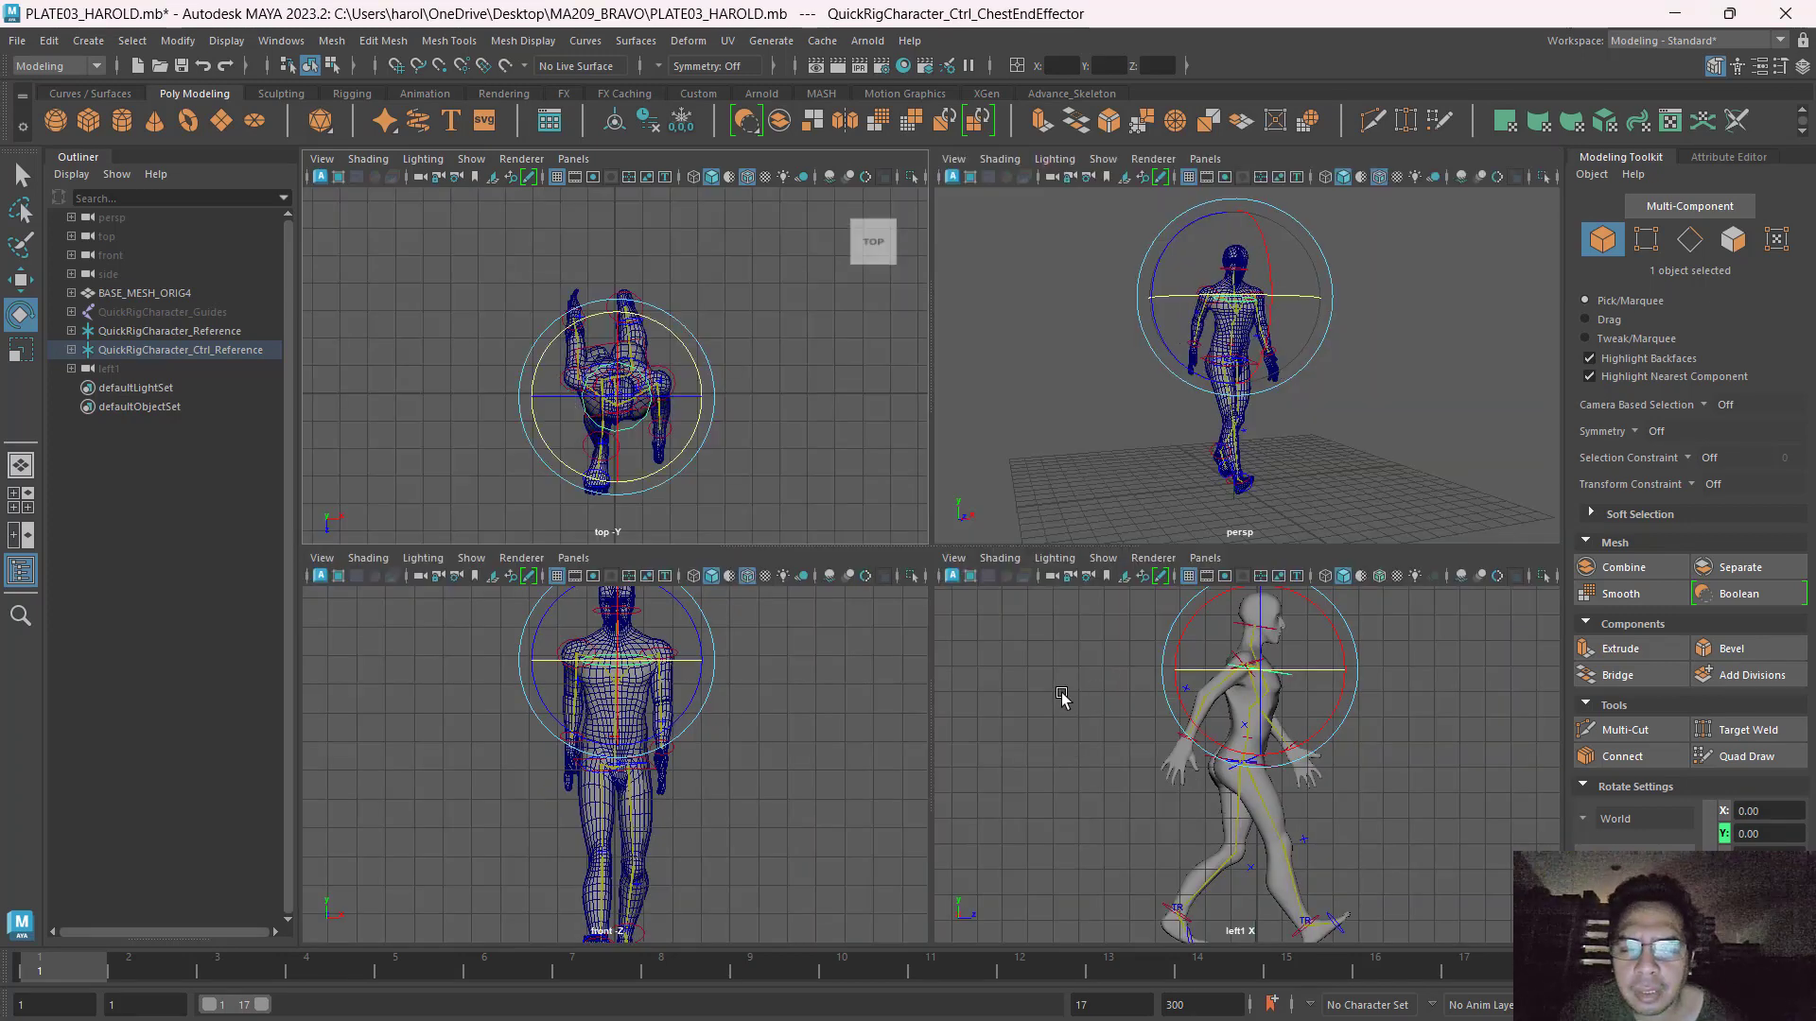
key("space")
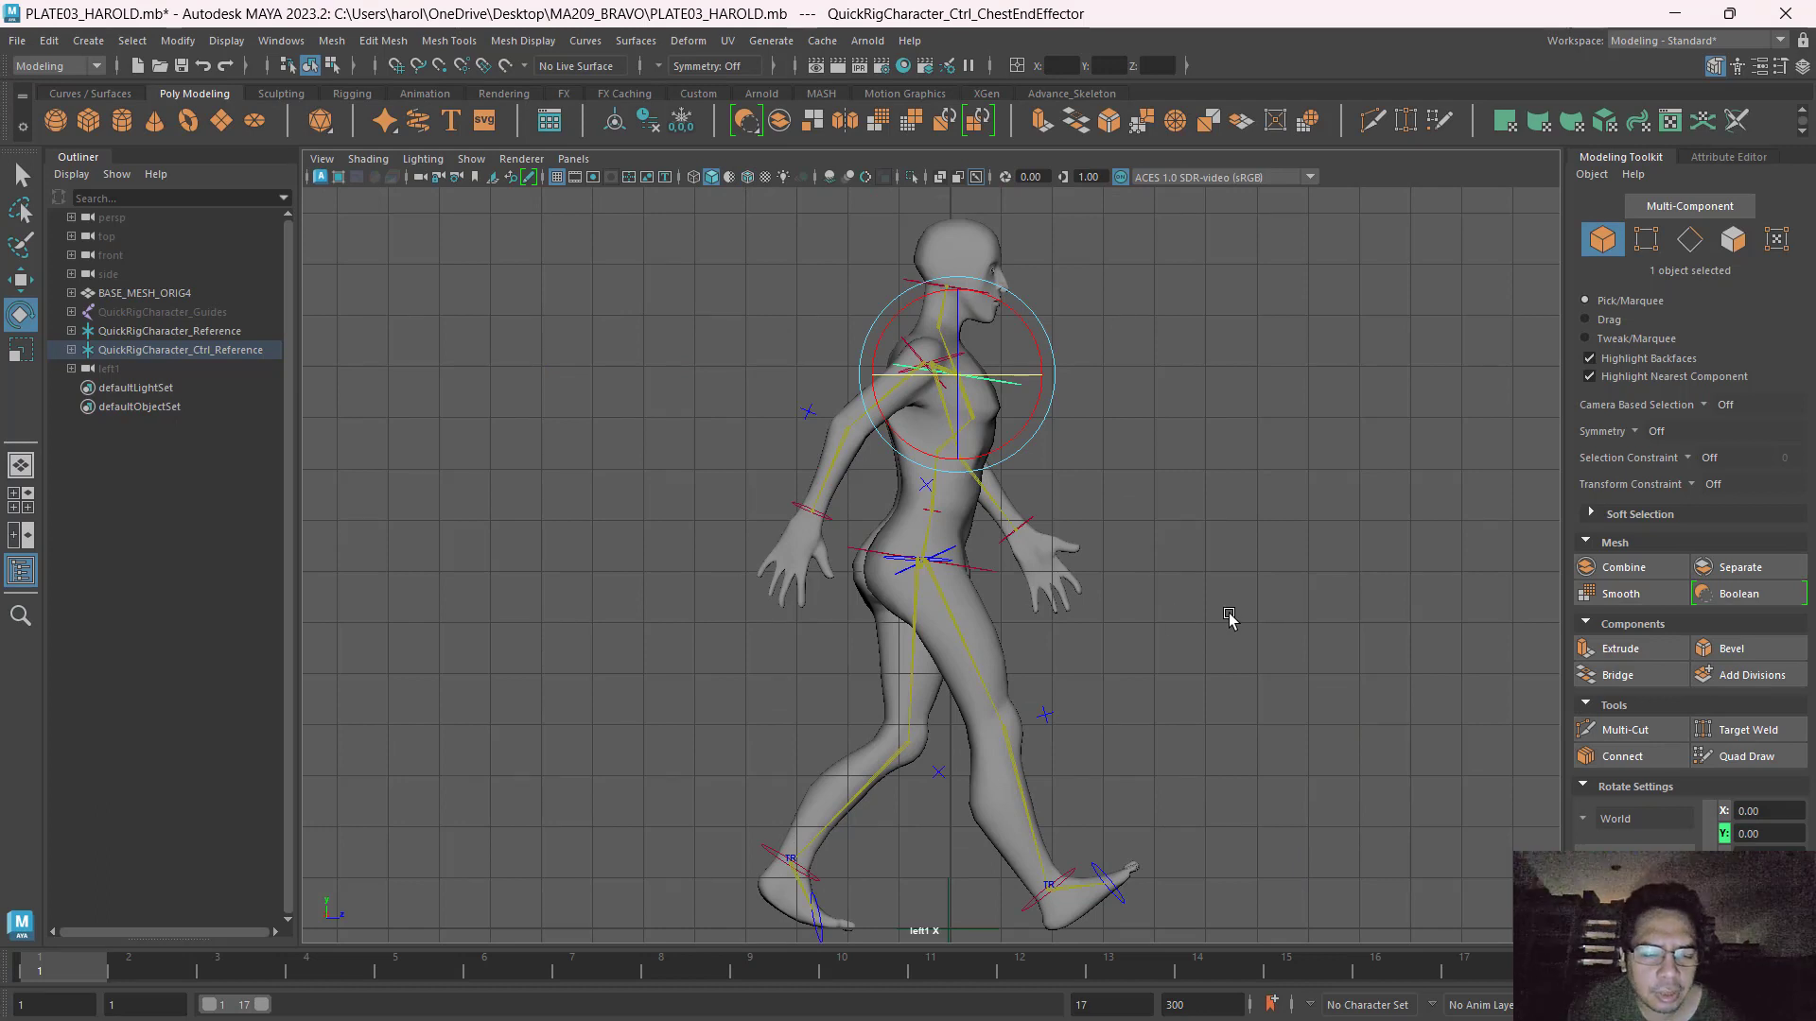
left_click(651, 306)
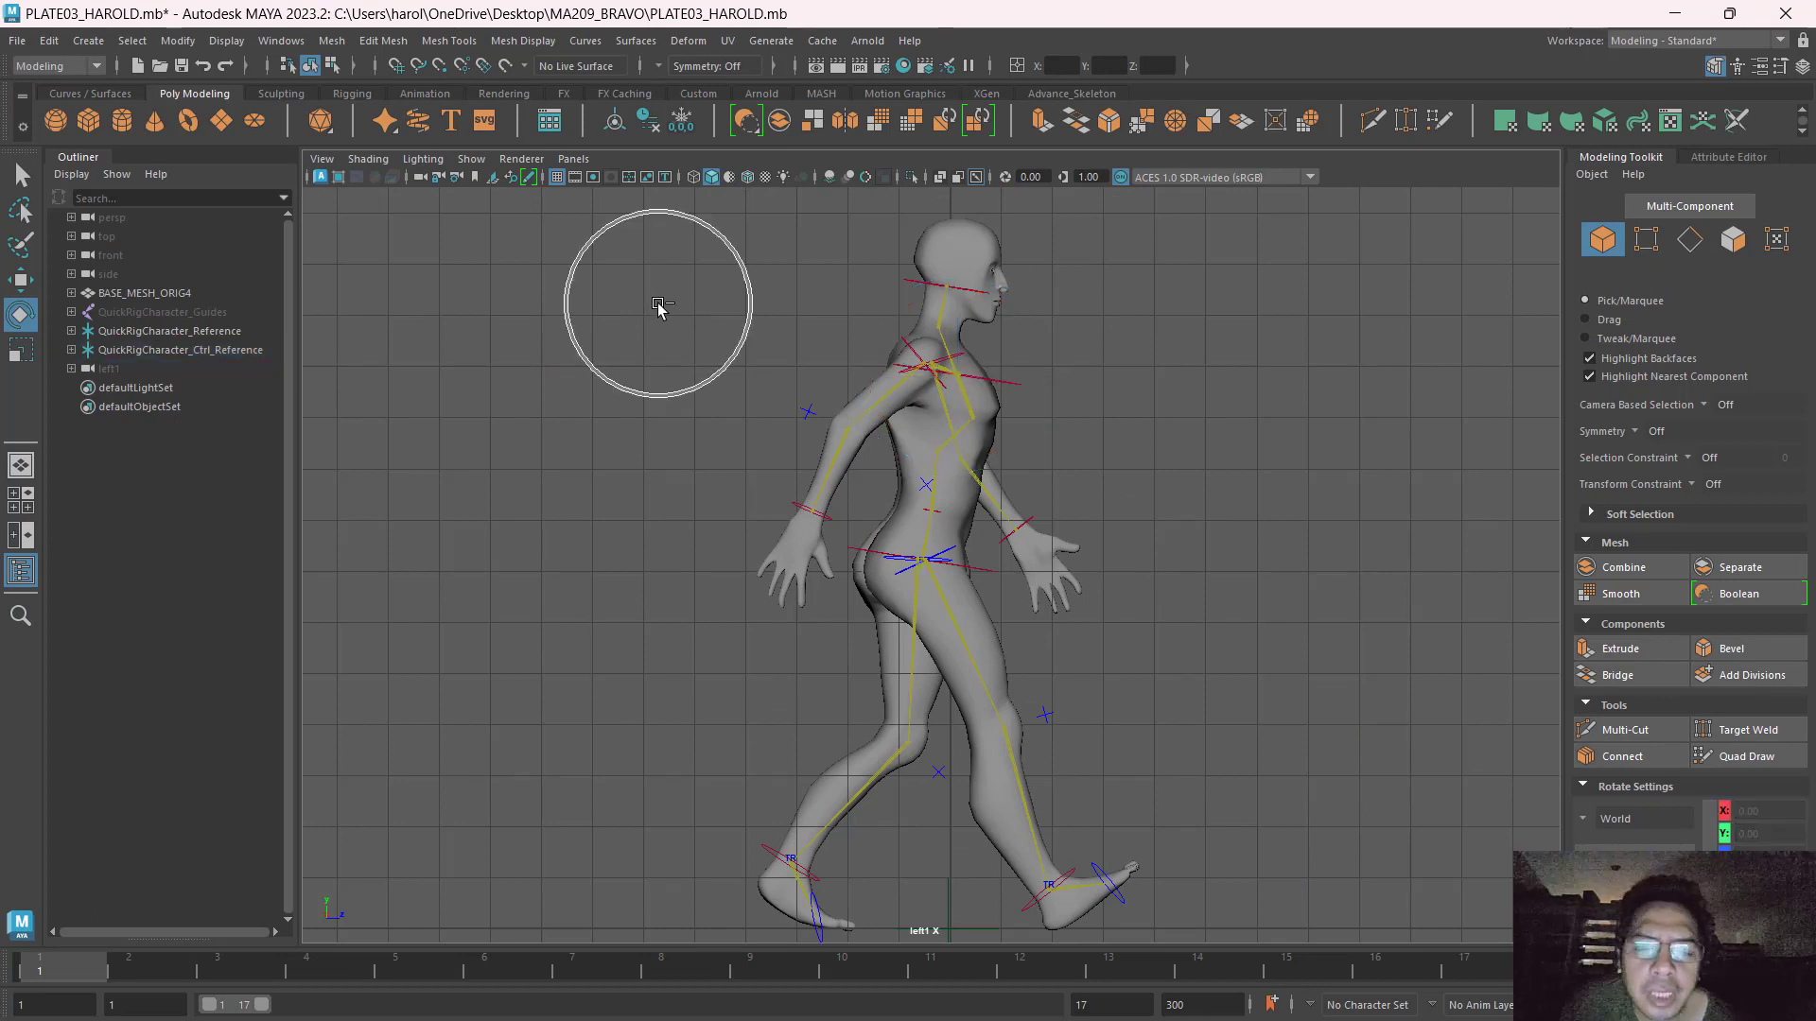
left_click(663, 242)
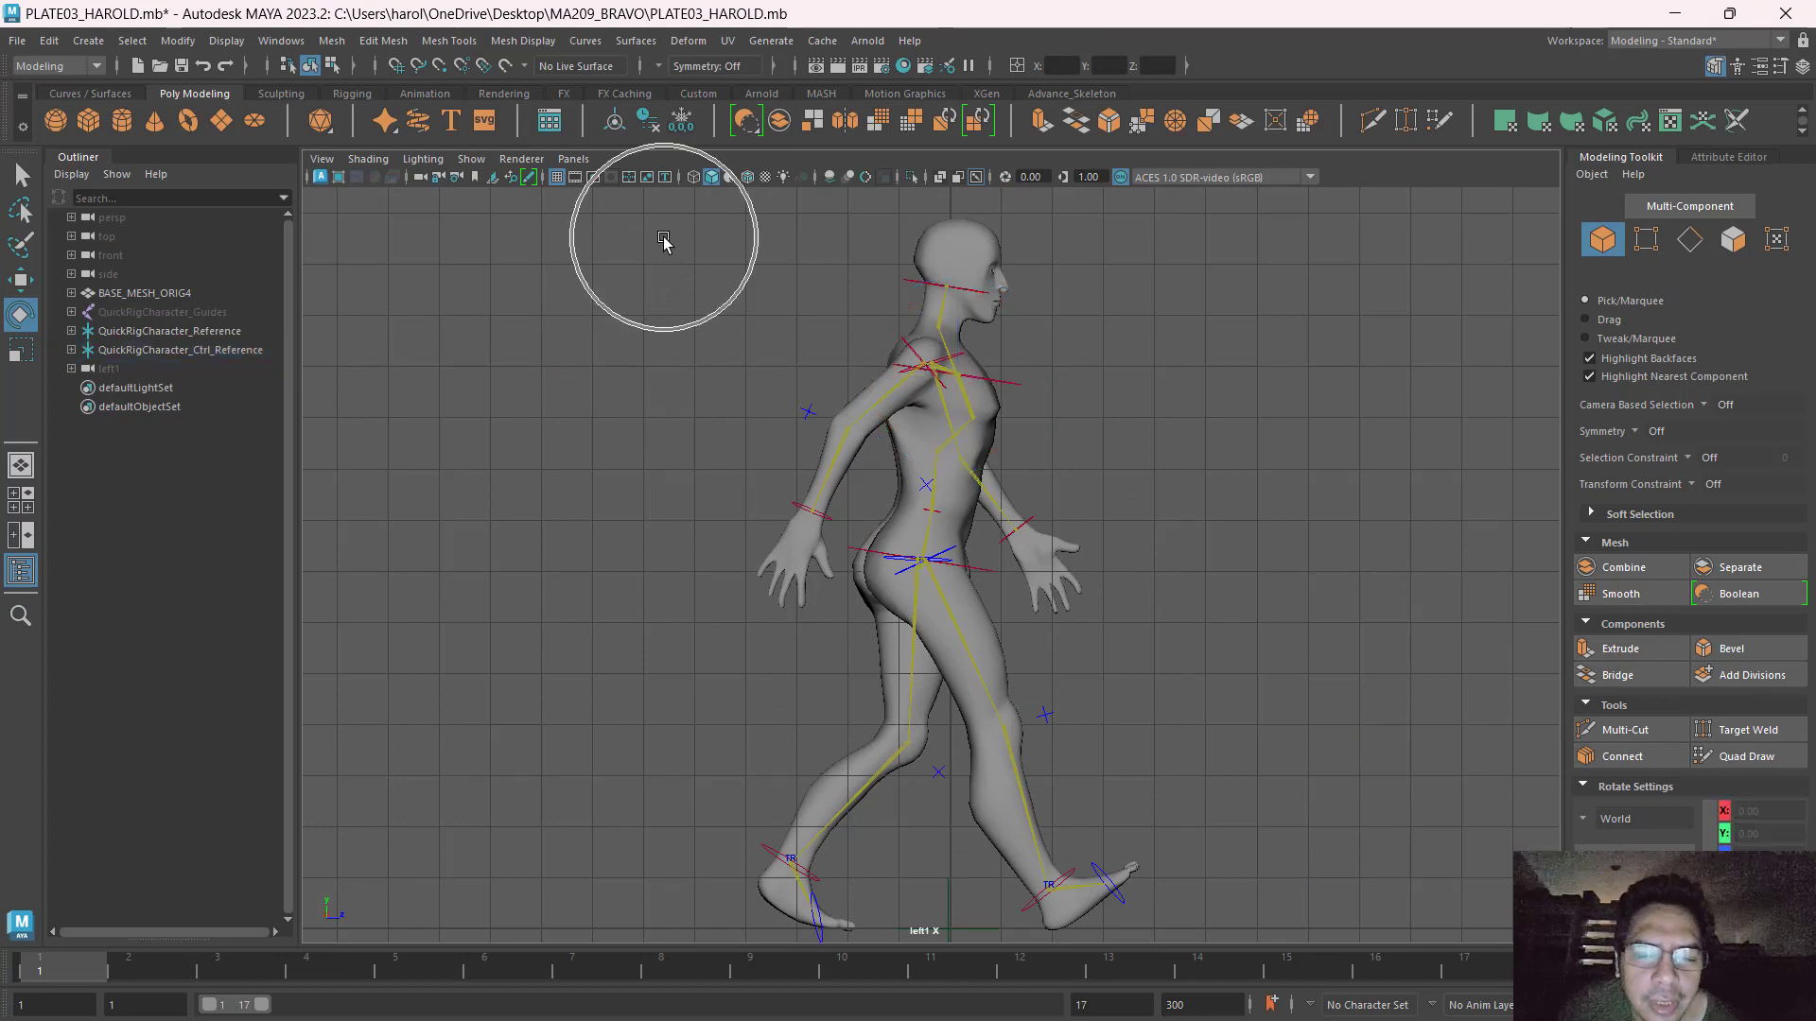
scroll(639, 342, "down", 1)
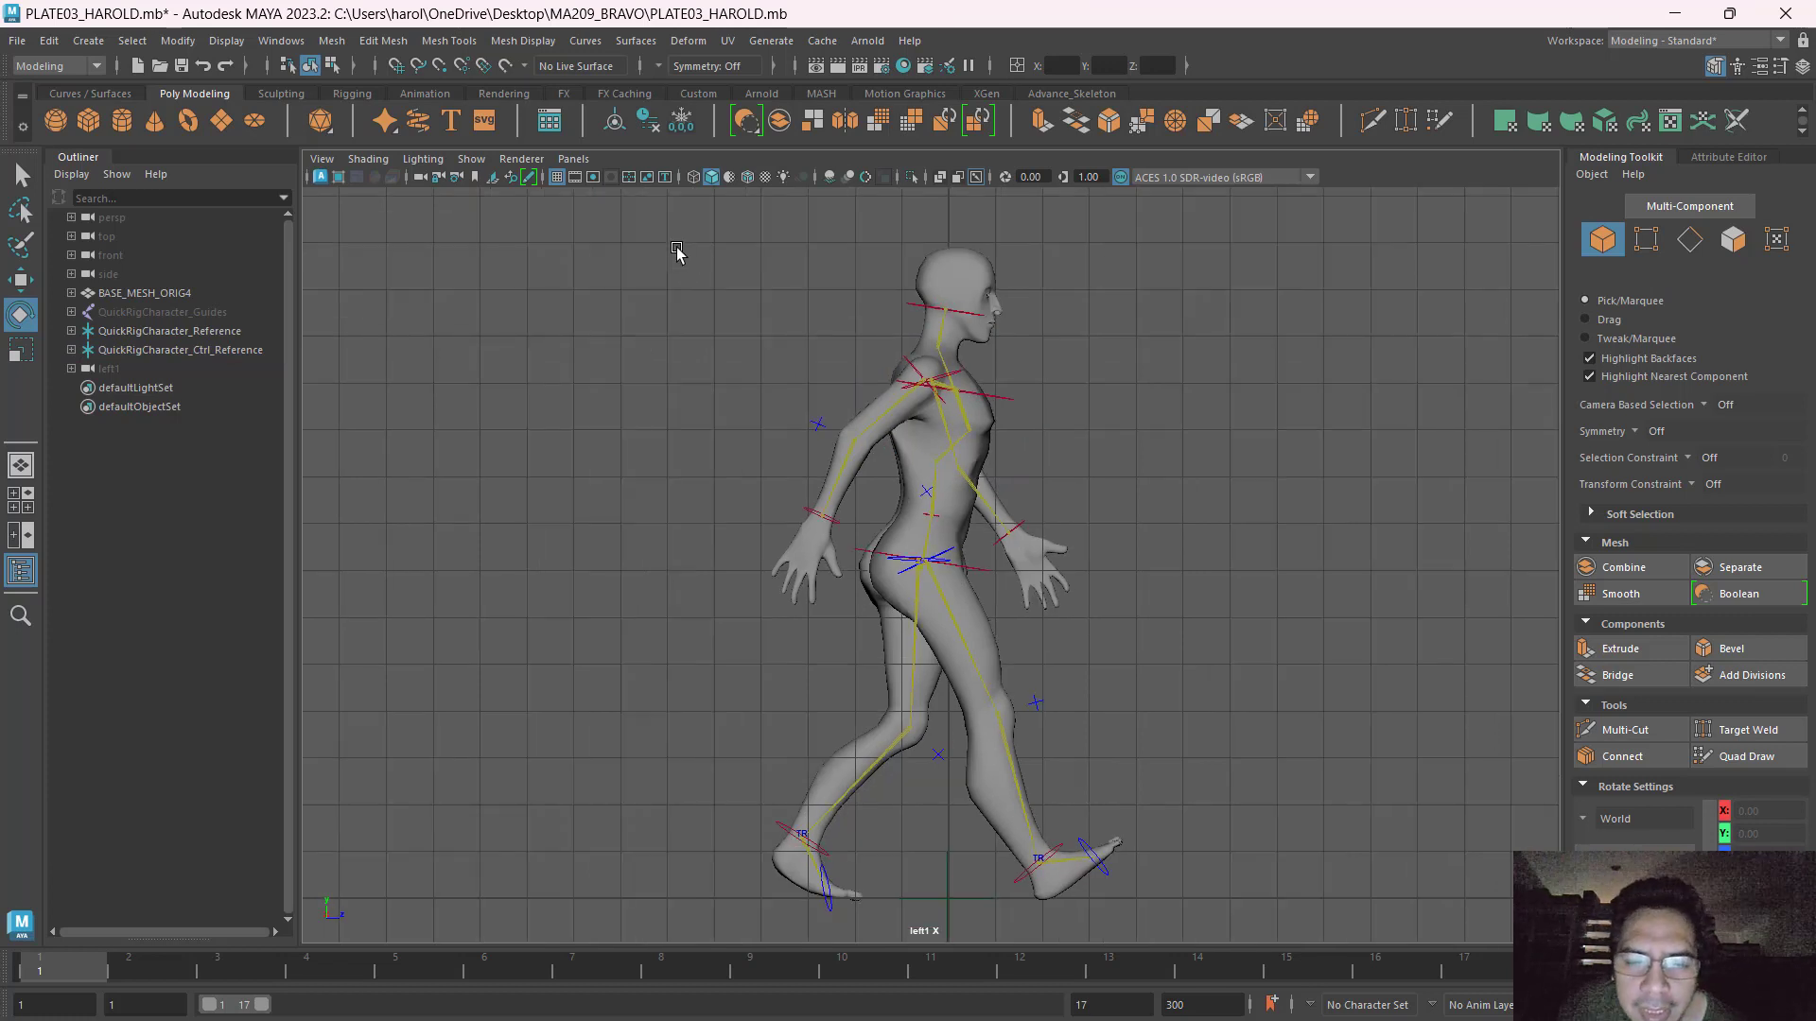
left_click_drag(677, 248, 1237, 915)
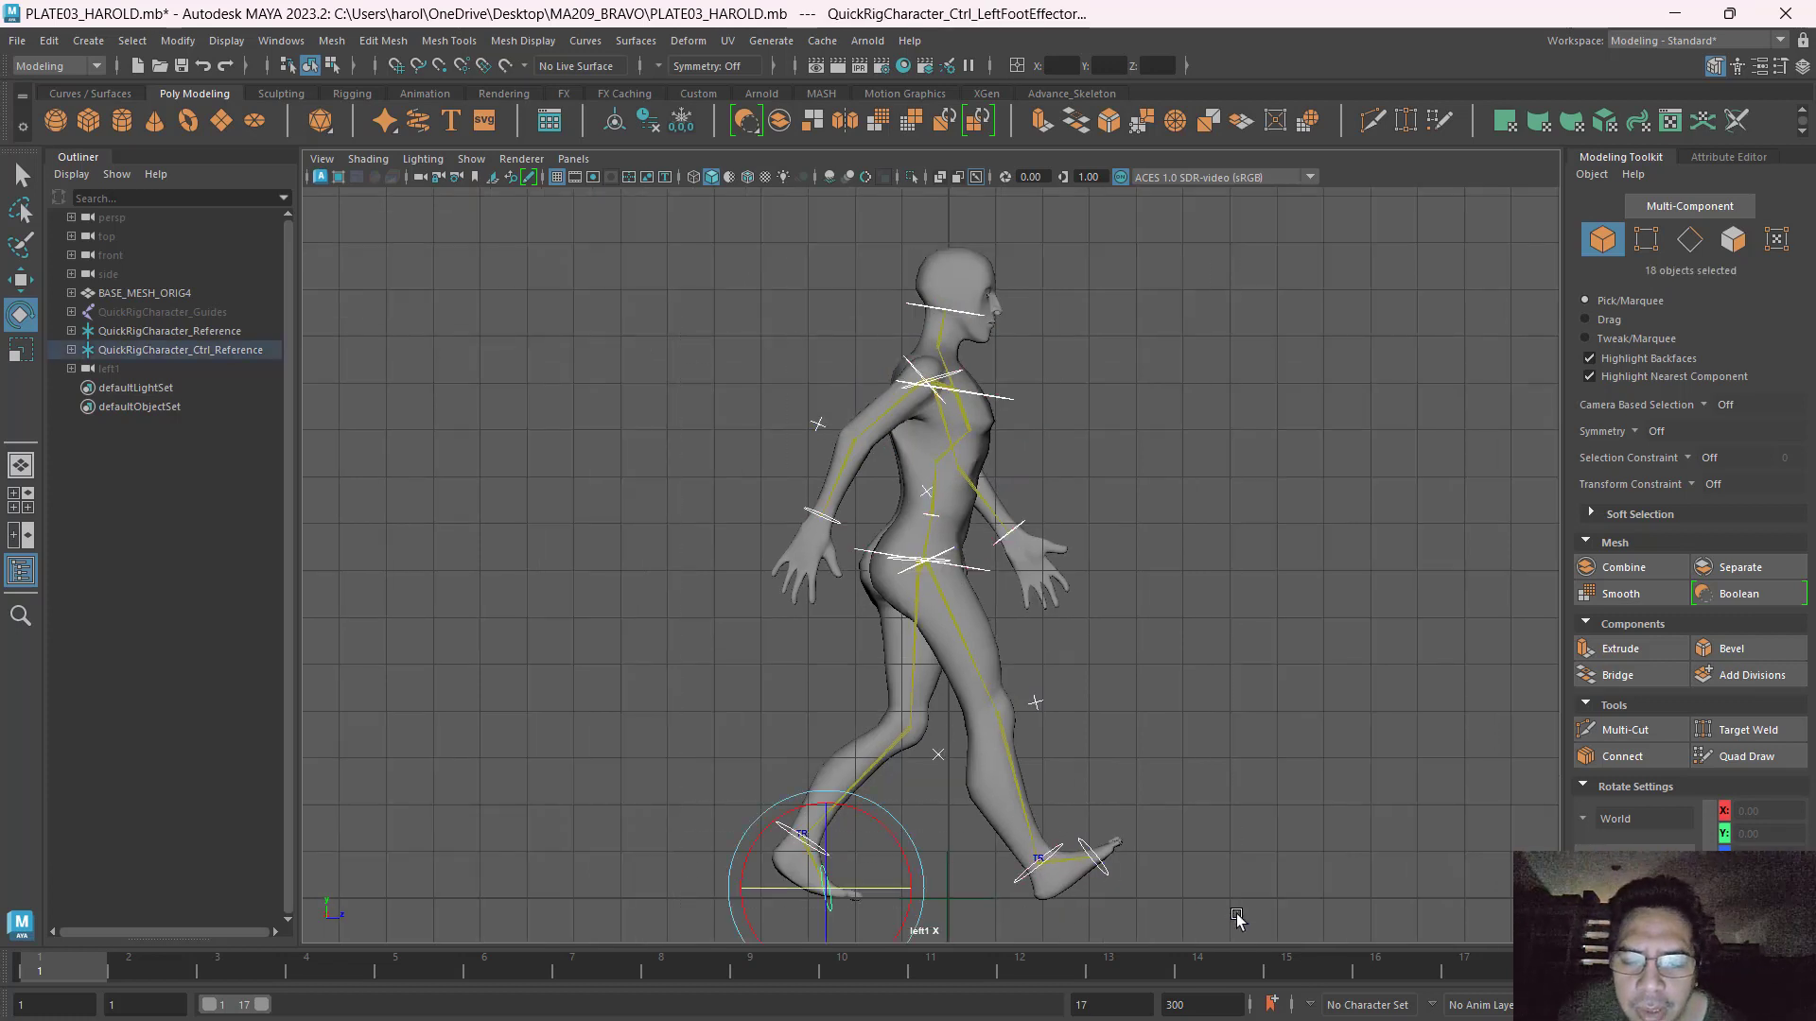
left_click(47, 976)
left_click(70, 977)
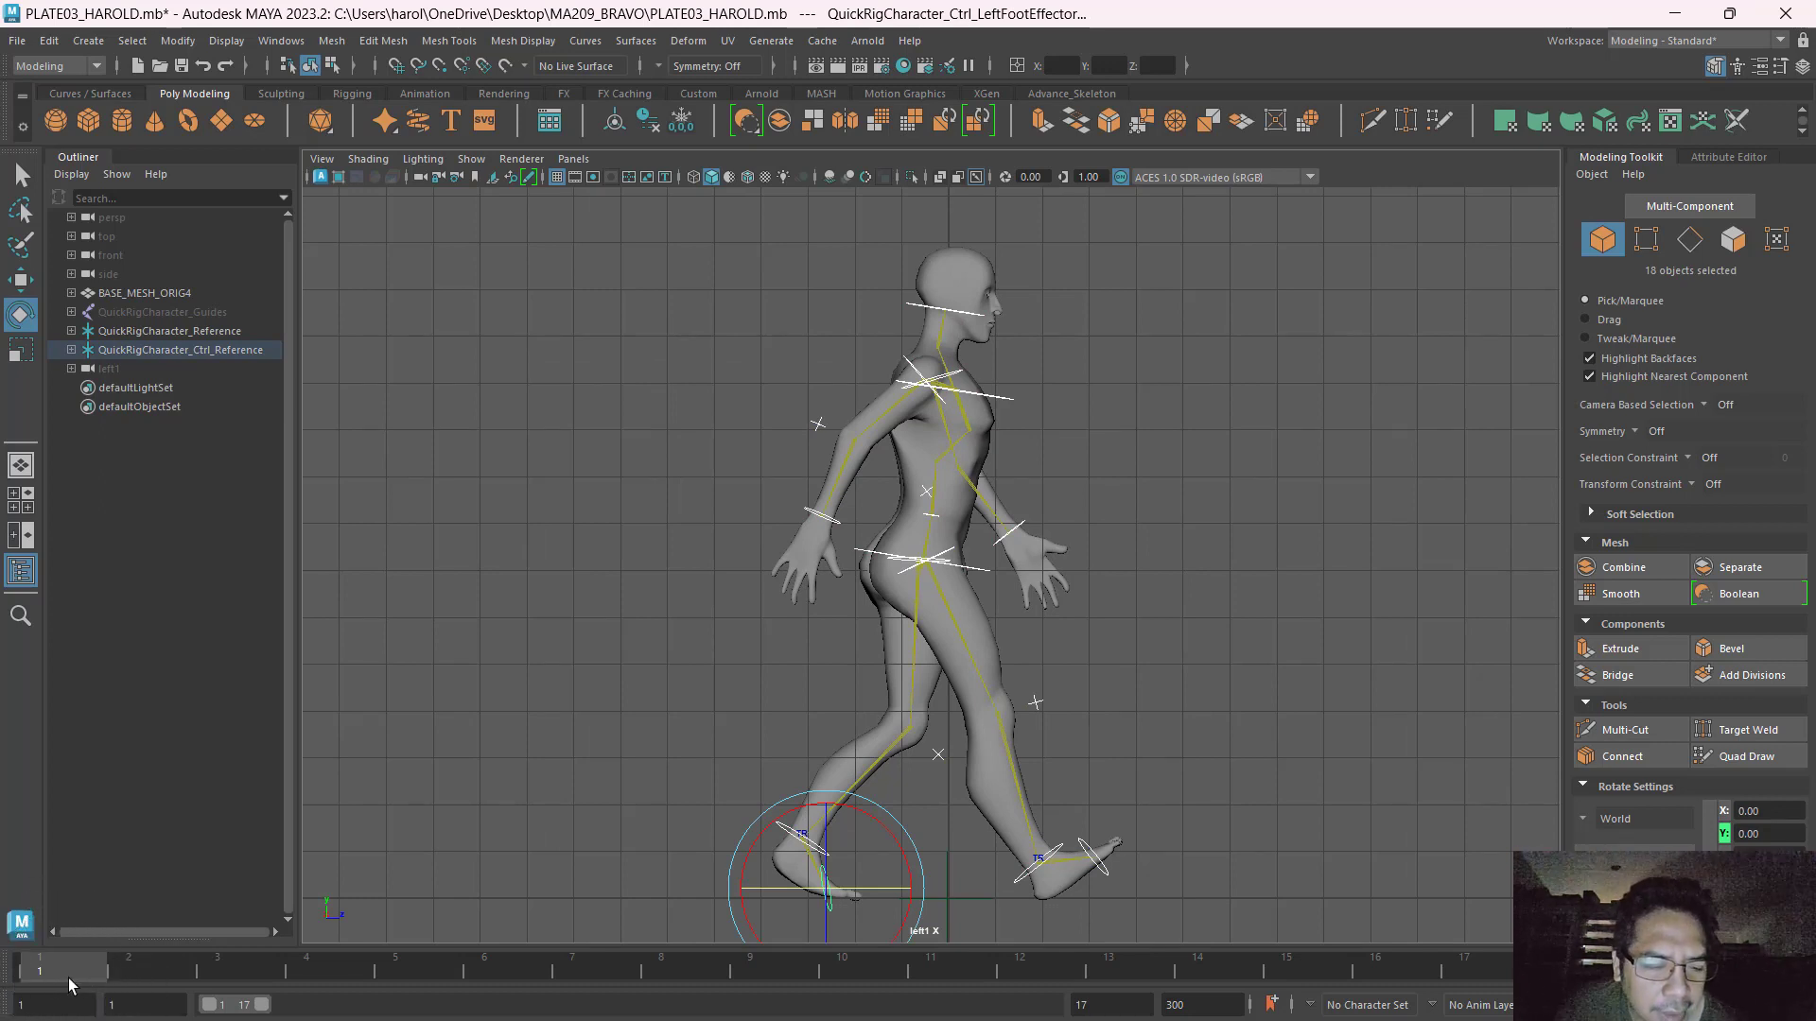
key("s")
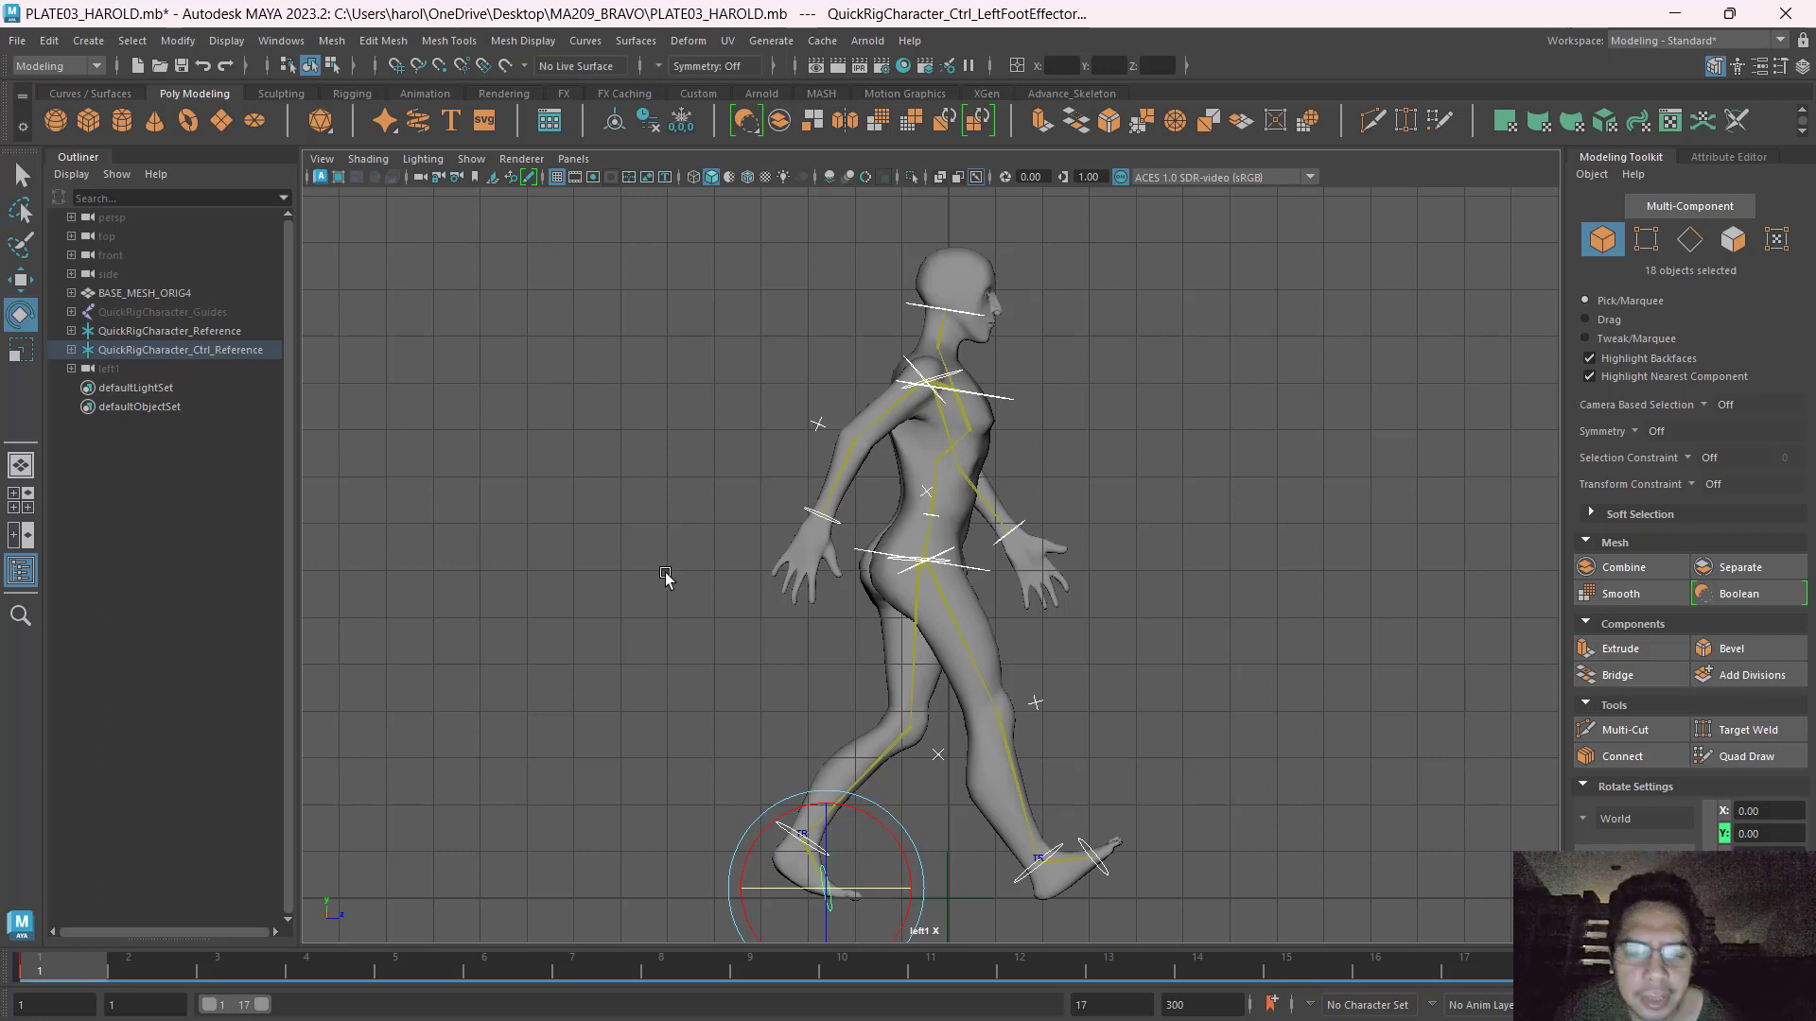
left_click(643, 623)
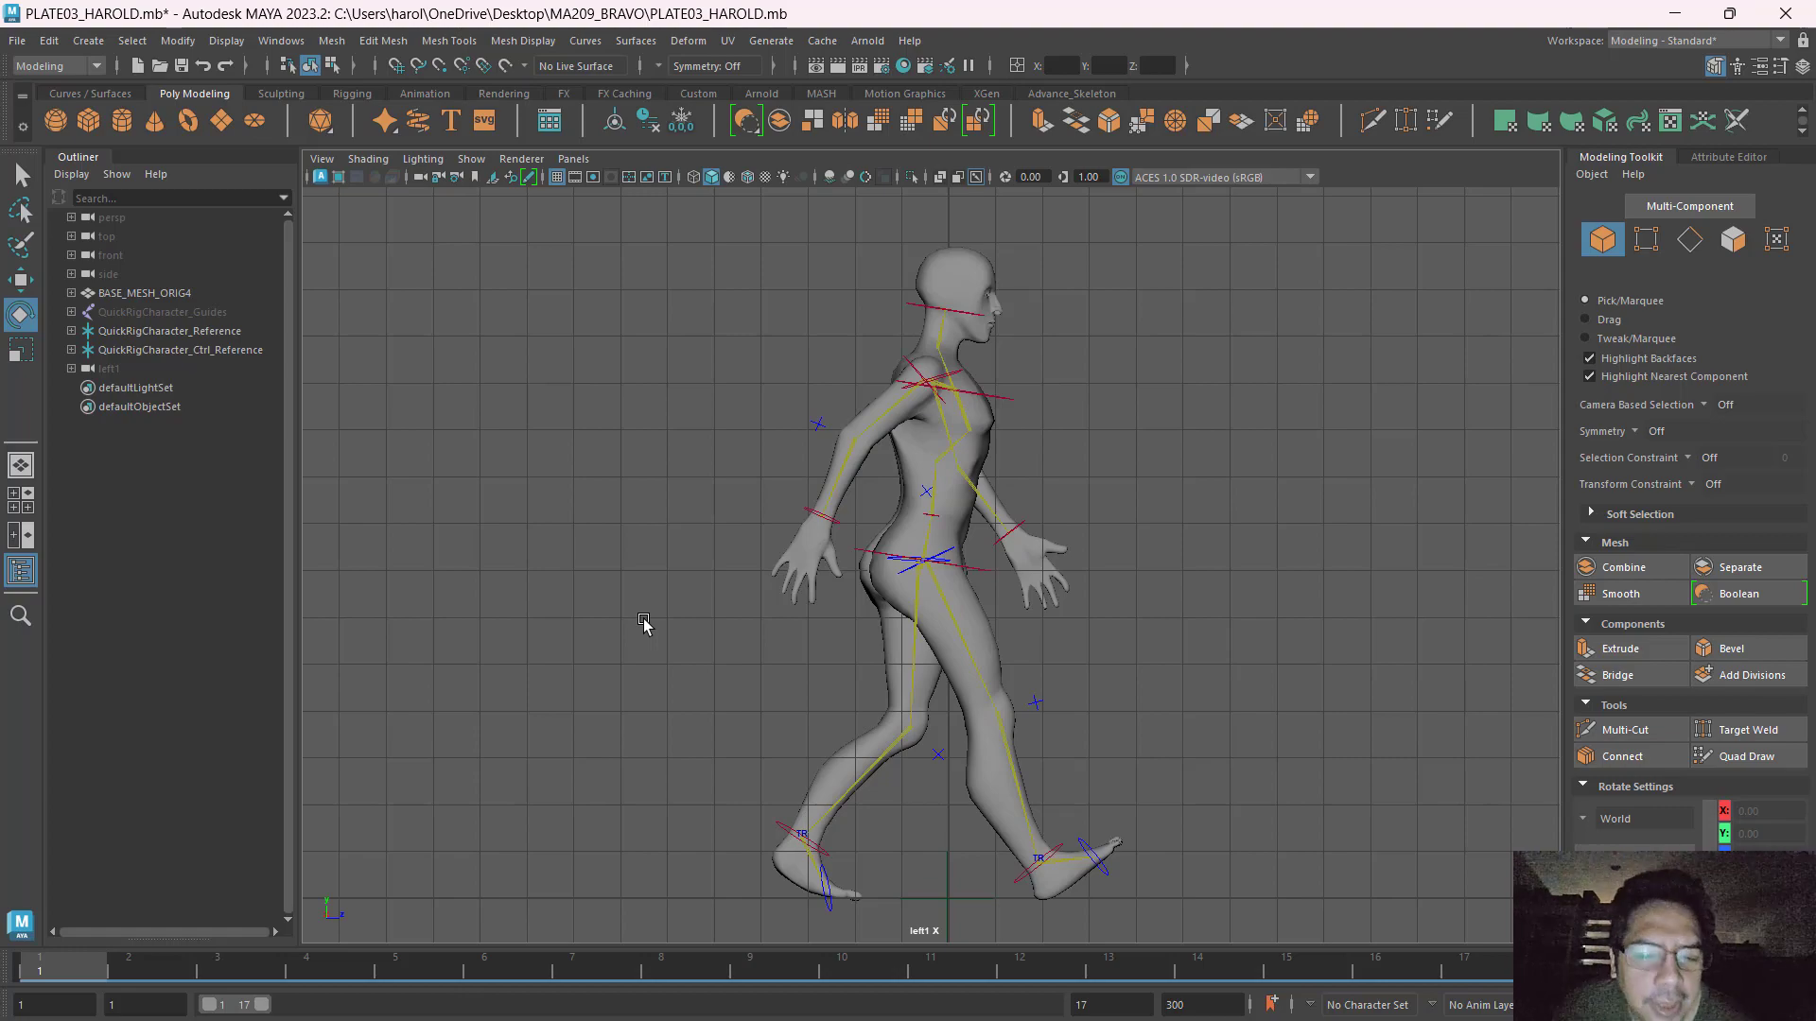
Switch to the browser to review the key poses and frame numbers on the walk cycle chart, and return to Maya.
key("space")
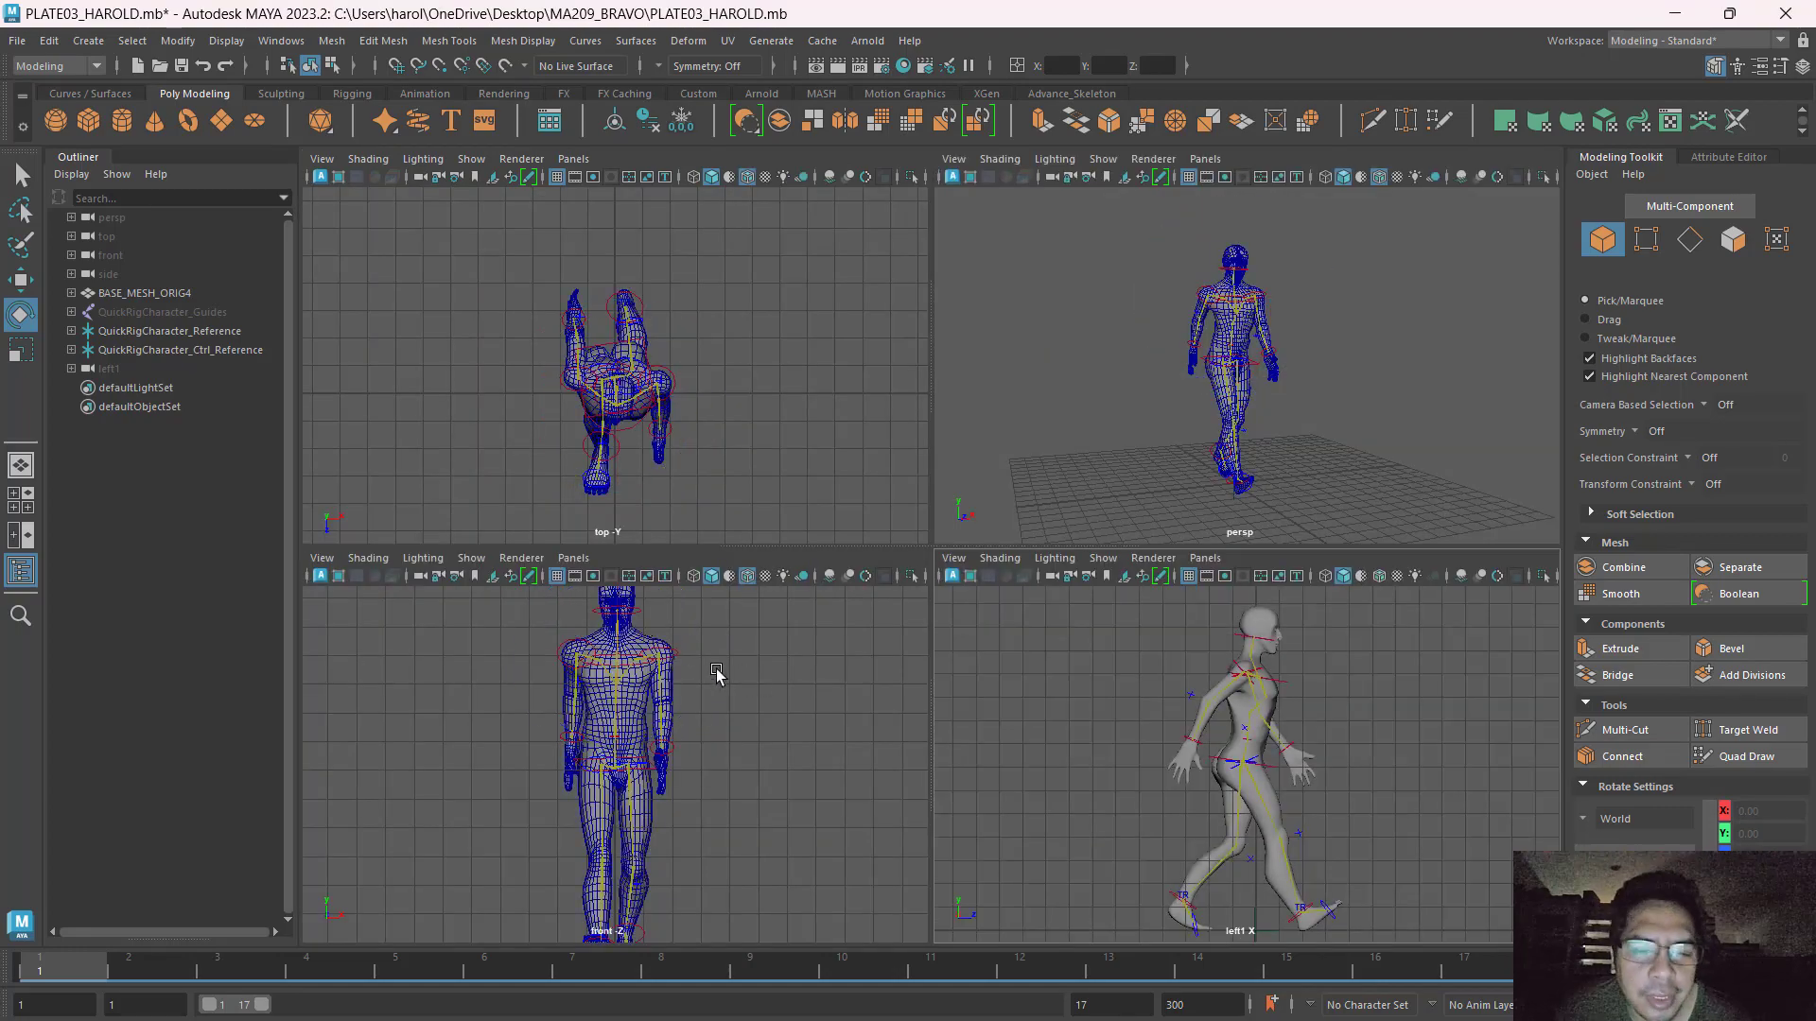
key("alt+Tab")
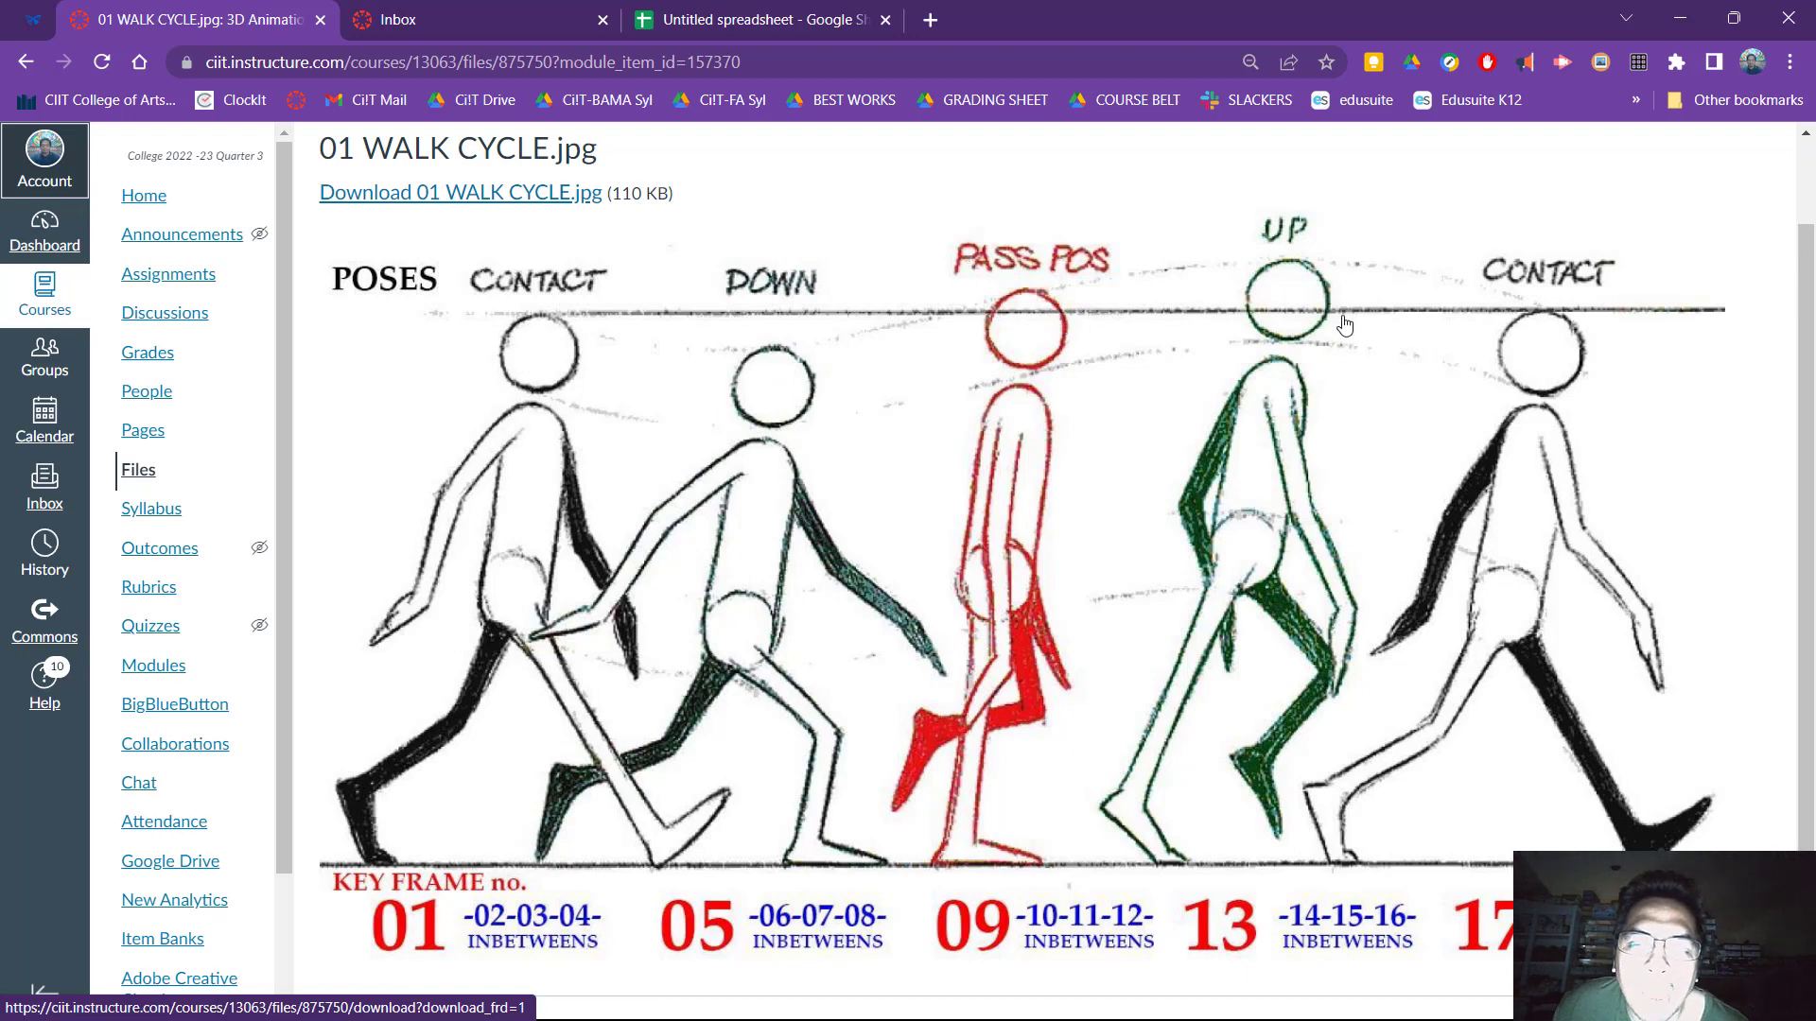
key("alt+Tab")
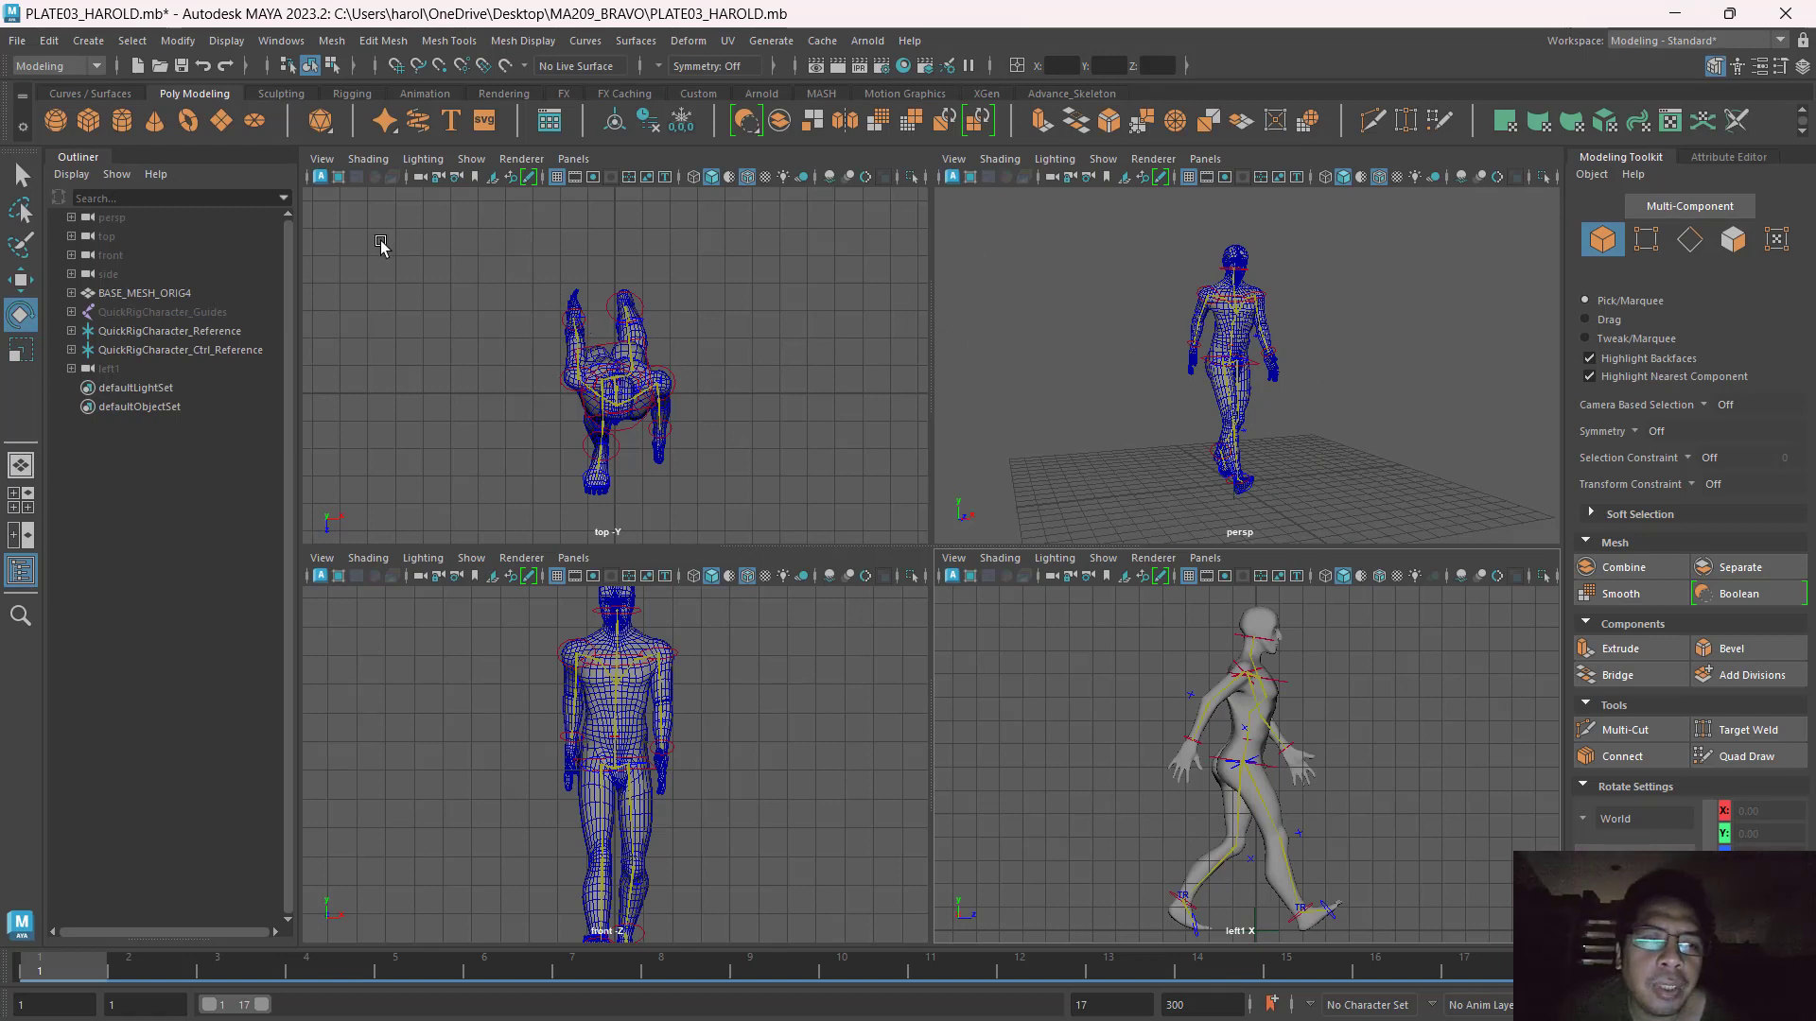
Try to draw a long, thin cube on the ground along the character's centre line as a walking guide.
left_click(88, 121)
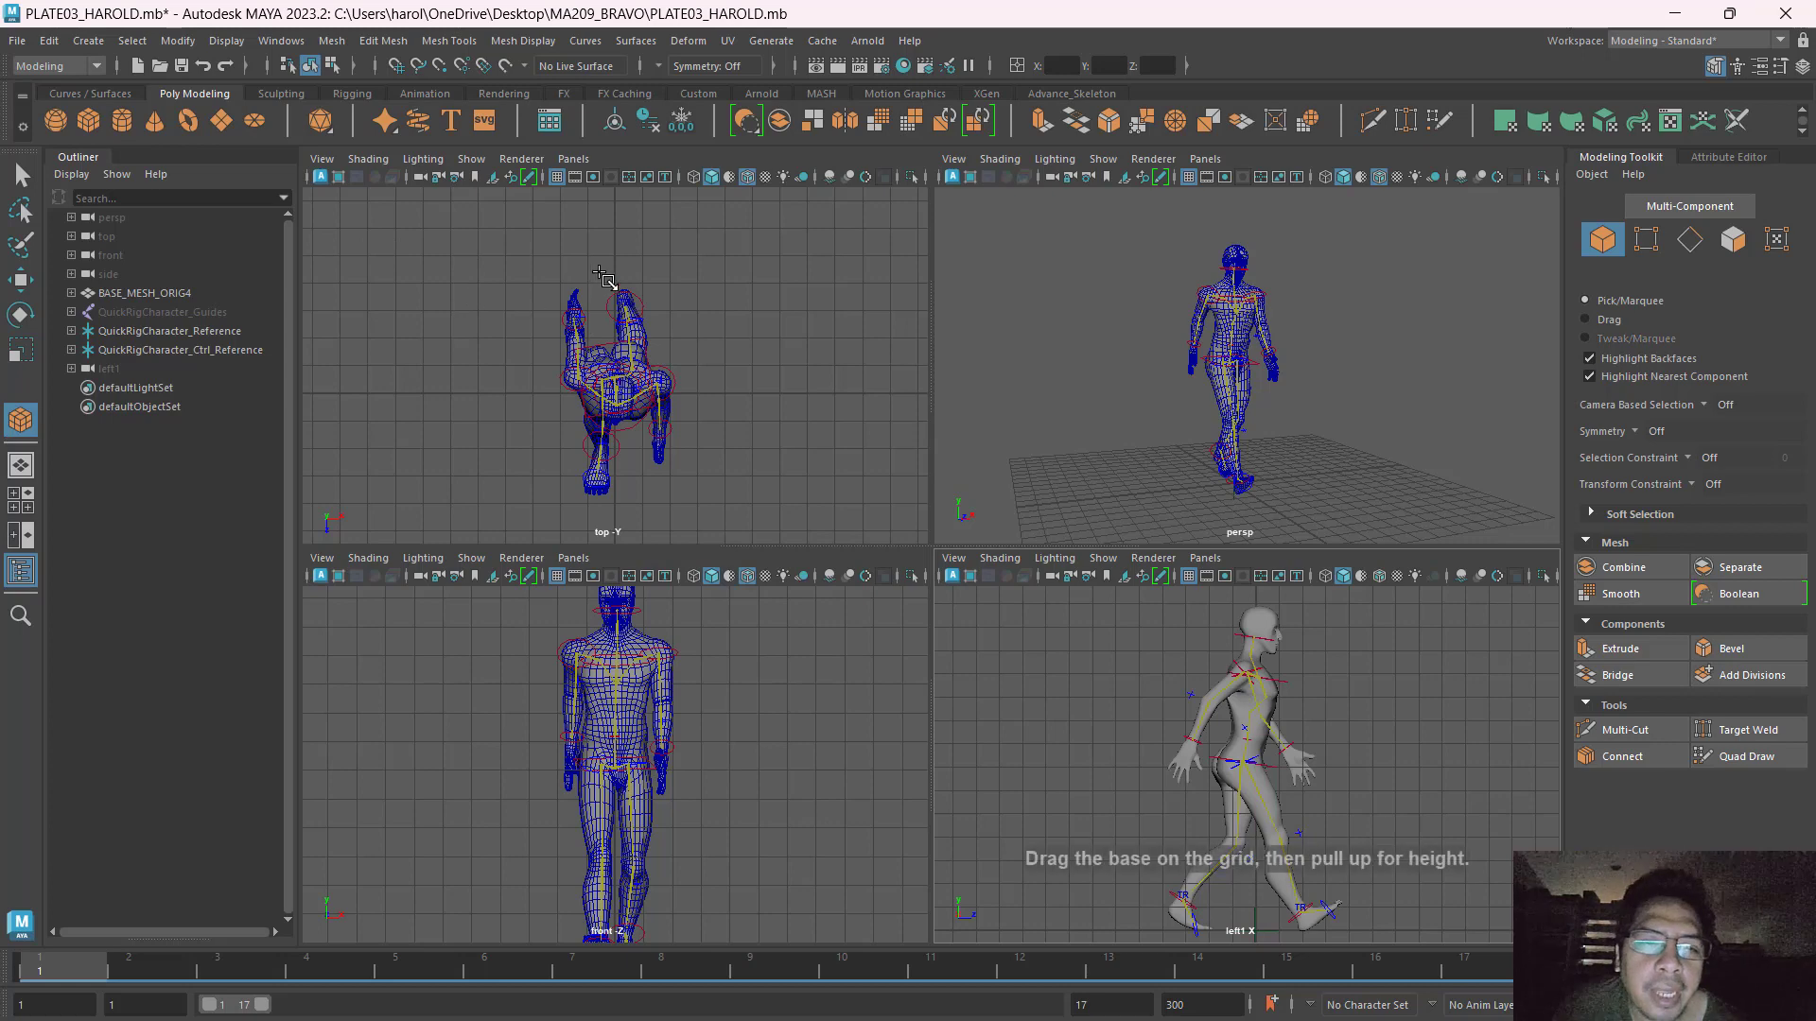
left_click_drag(613, 276, 624, 560)
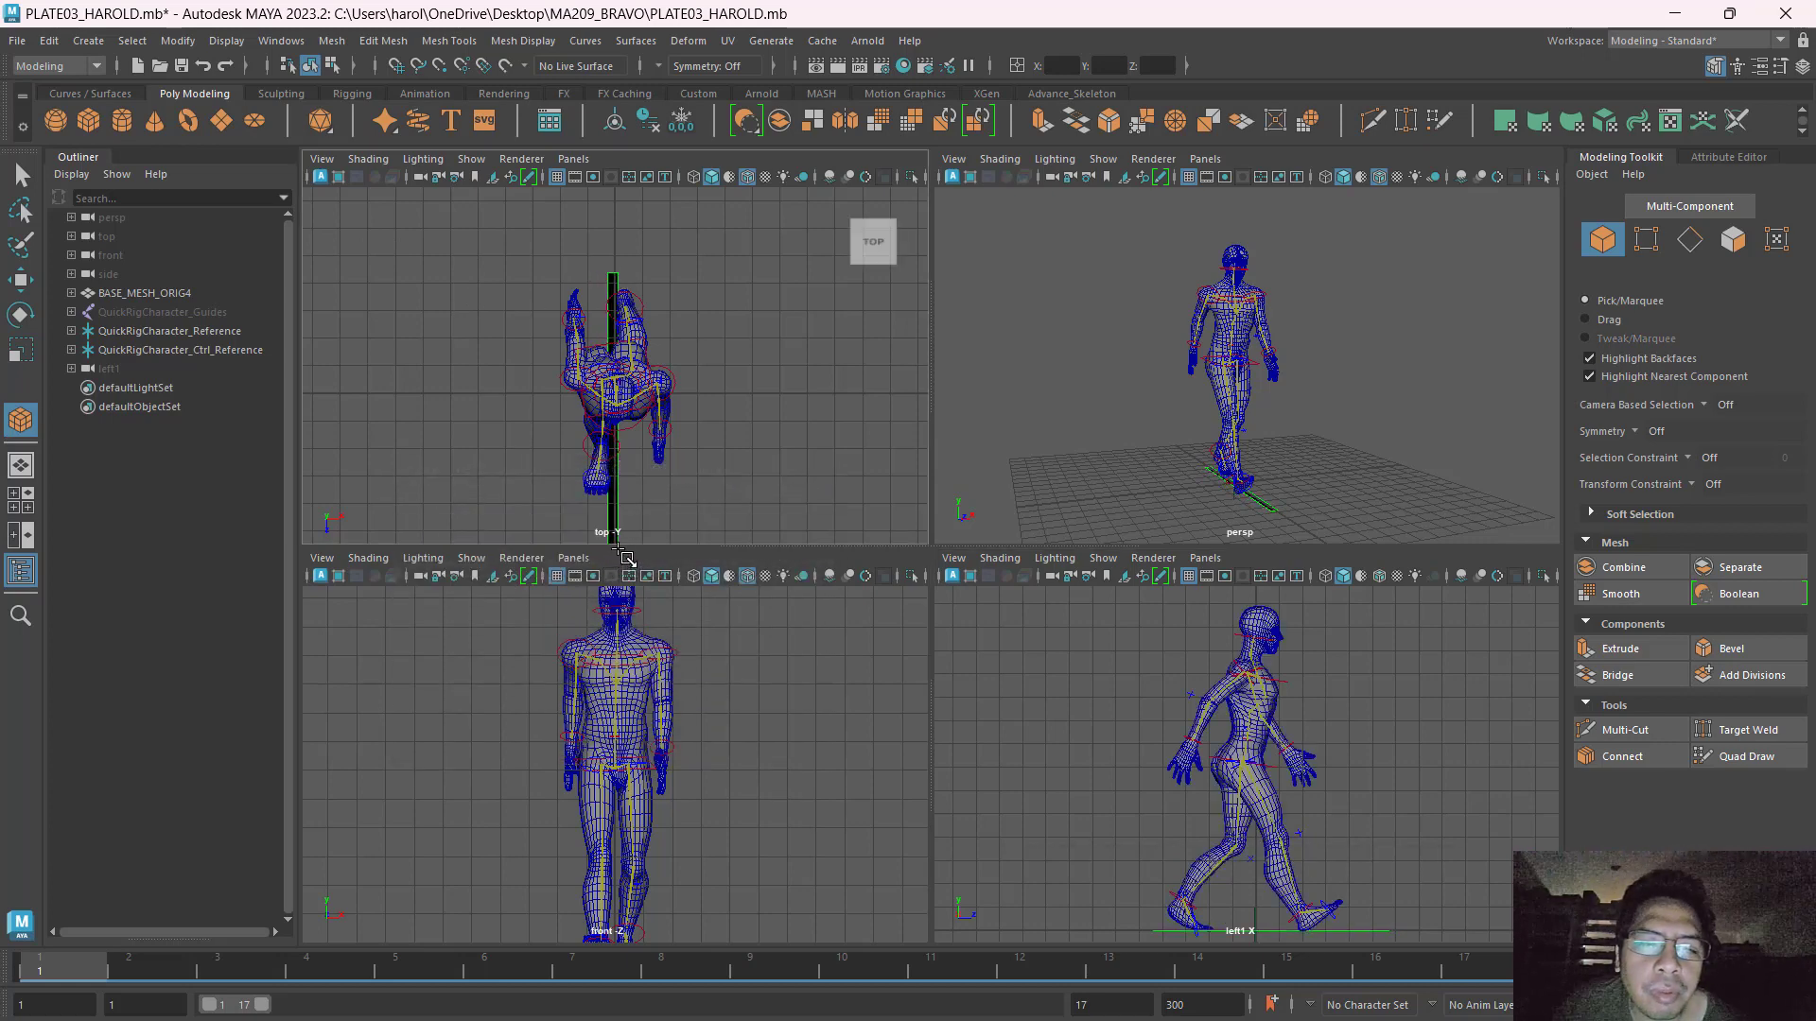
left_click(1278, 512)
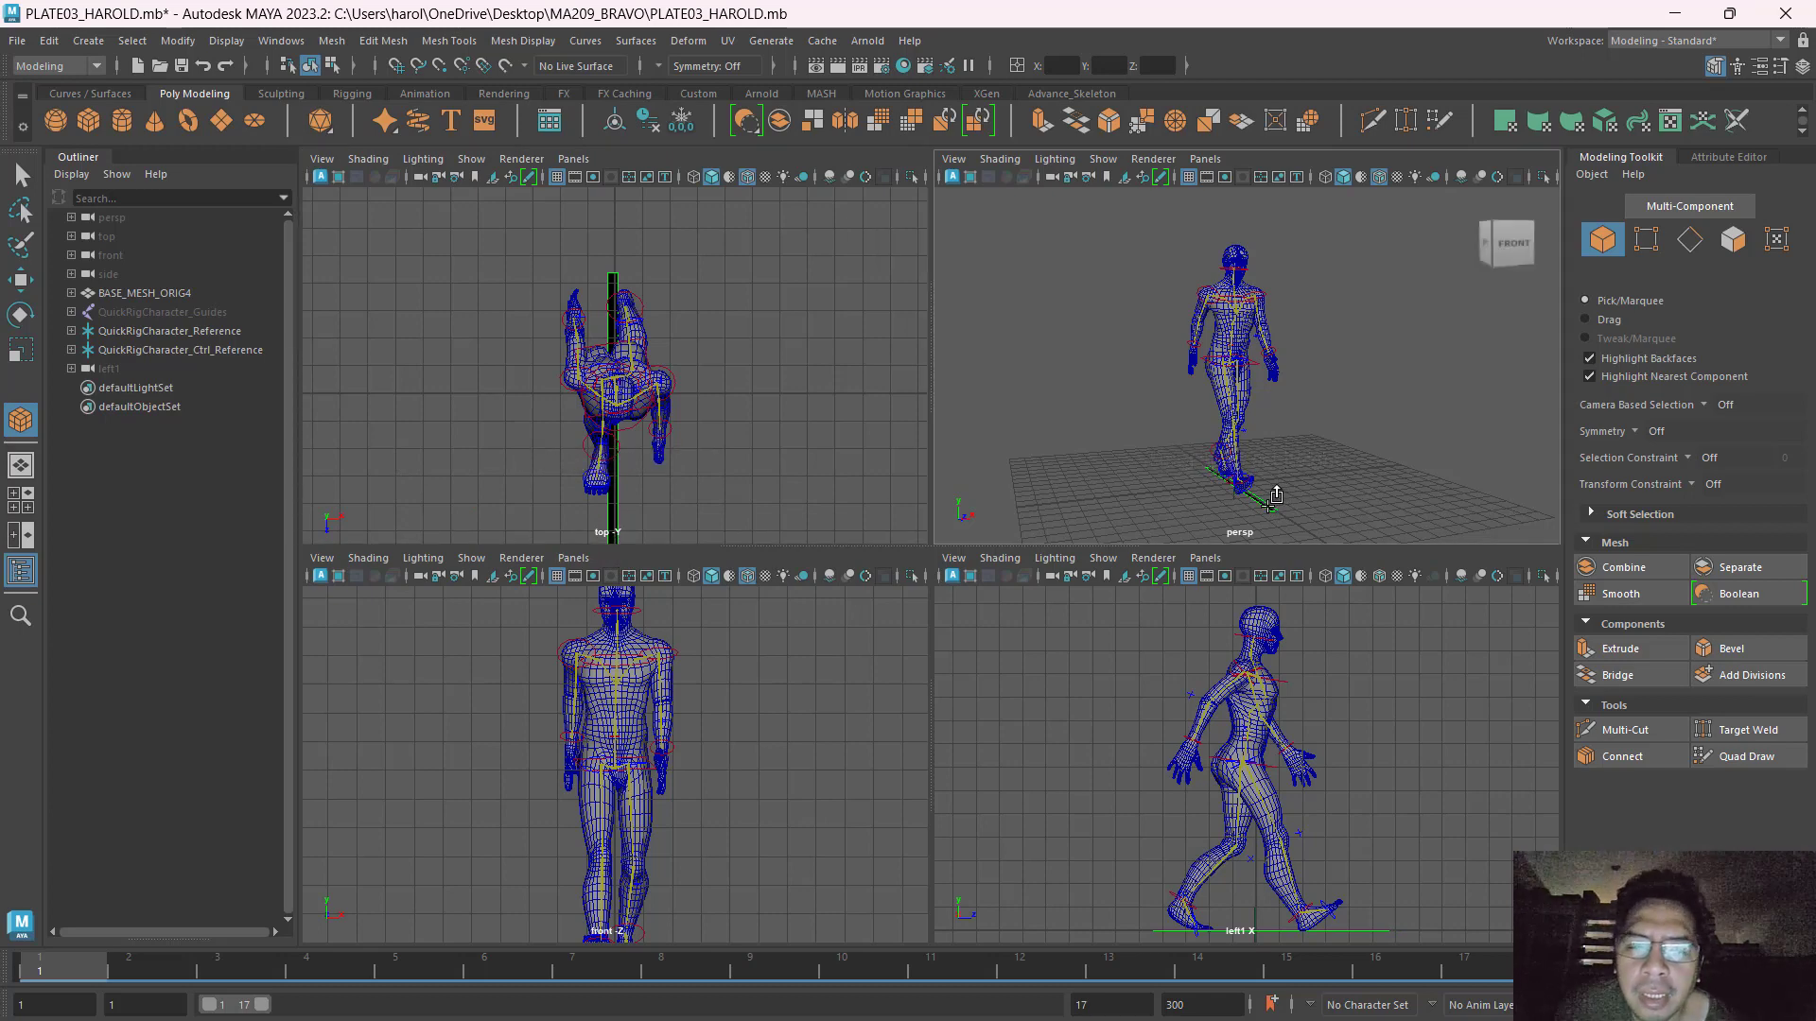
left_click(793, 405)
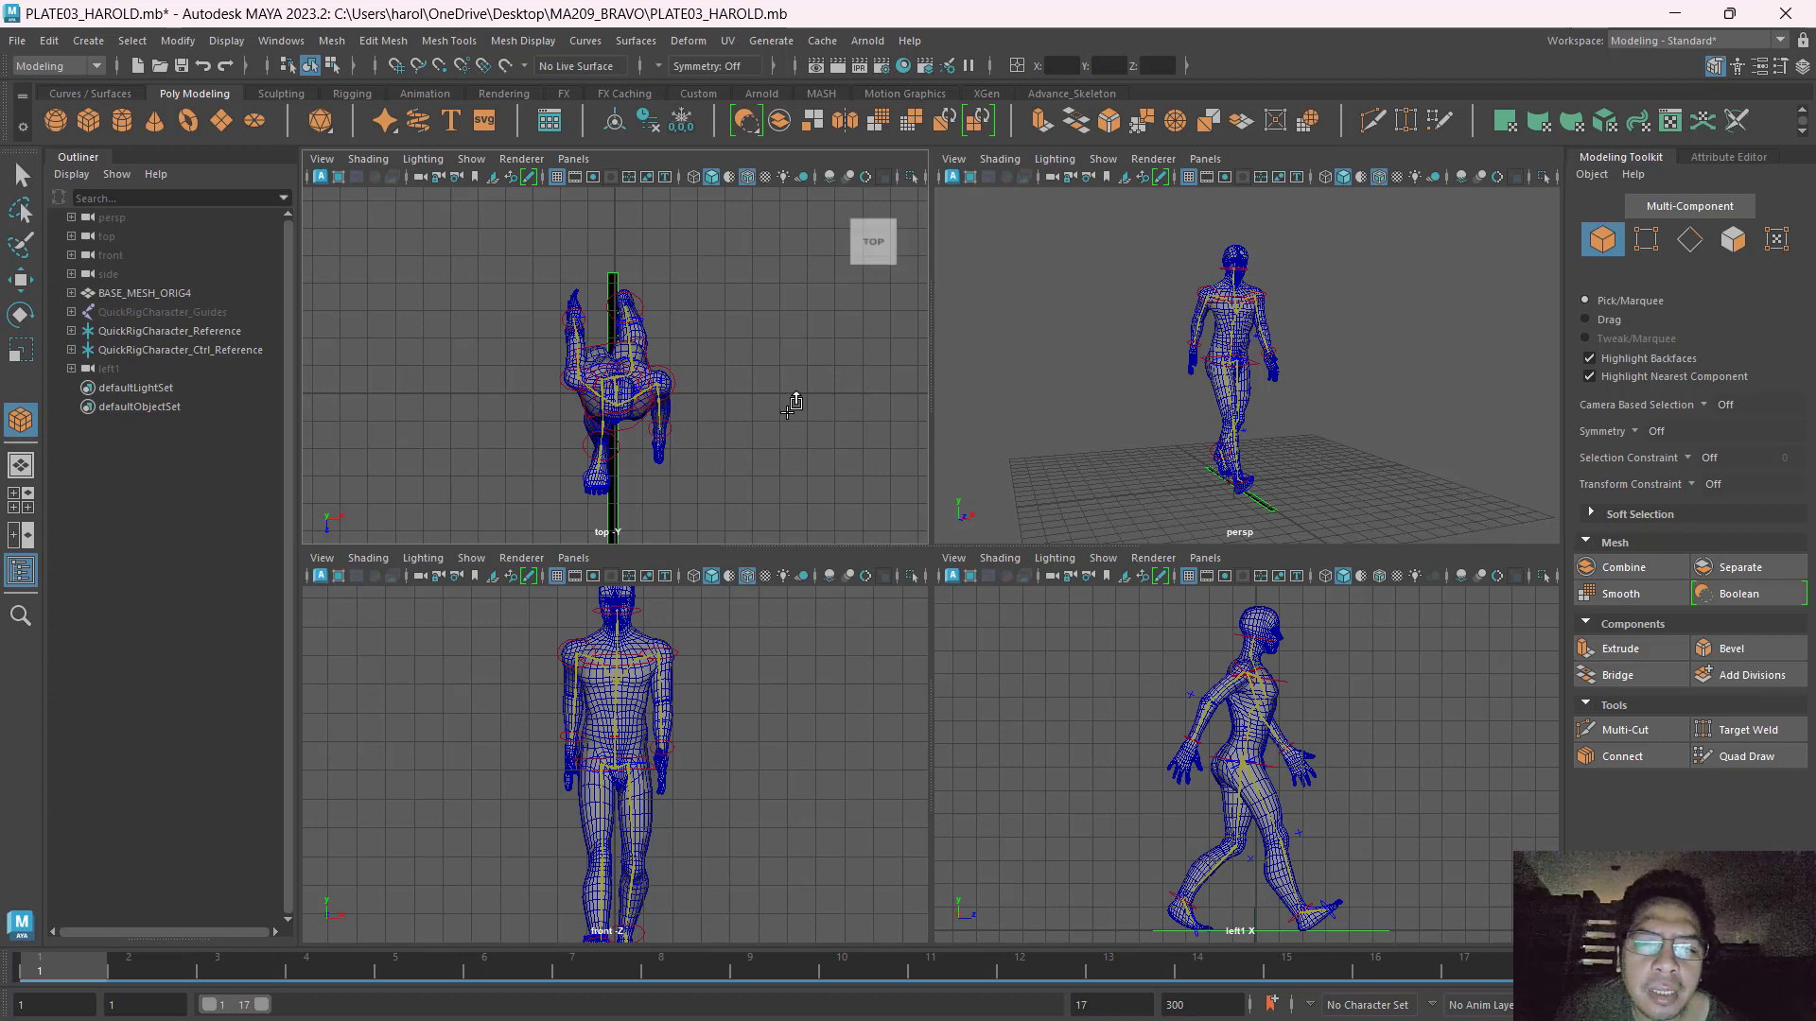
left_click(1273, 509)
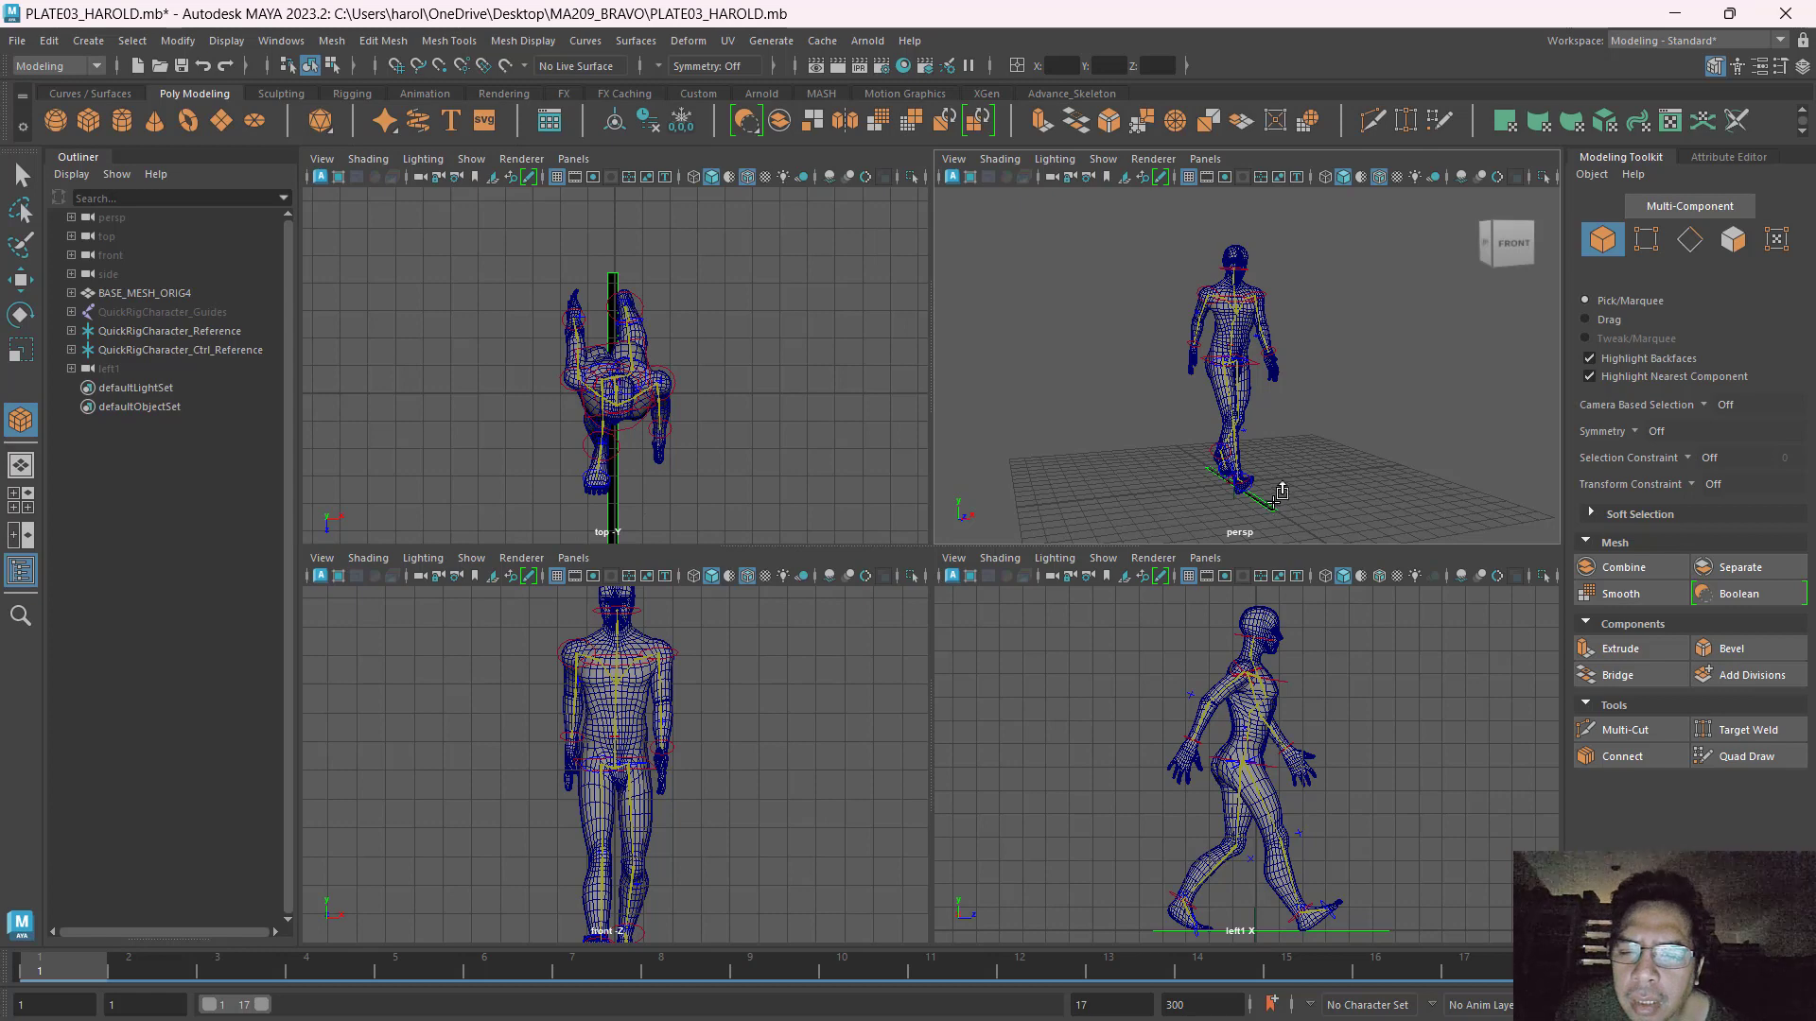
key("space")
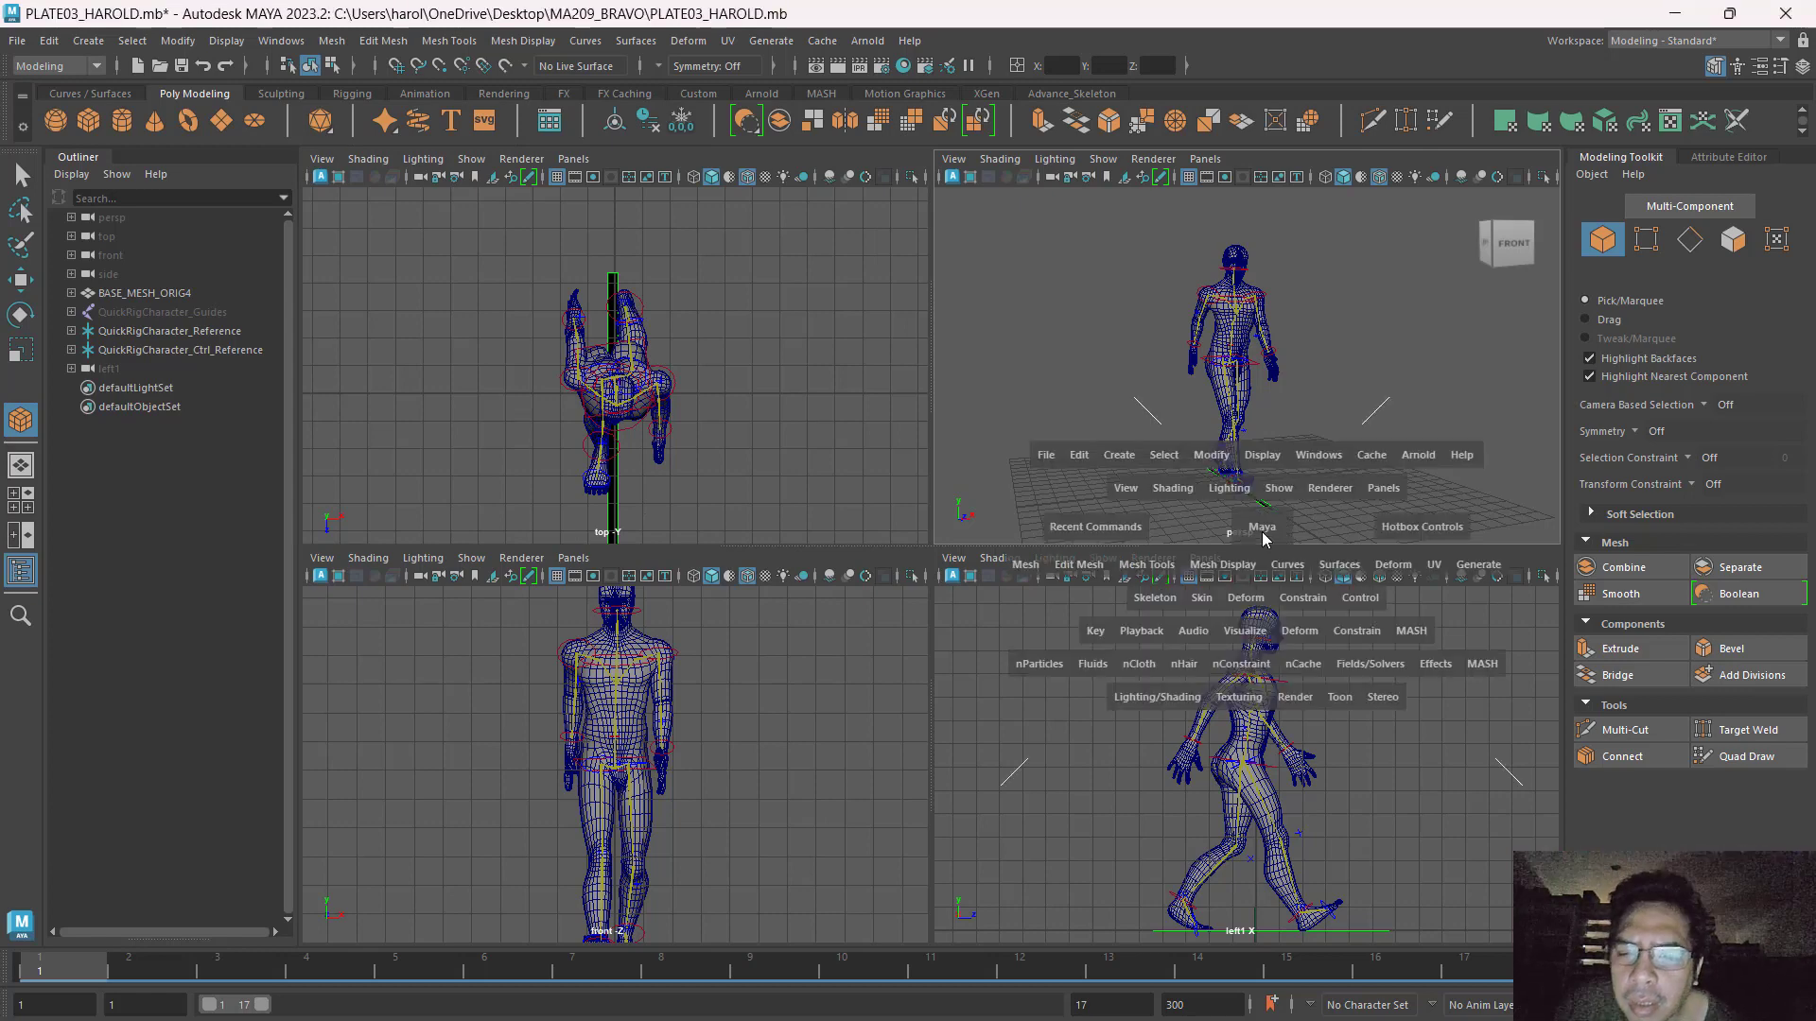
scroll(1012, 775, "up", 6)
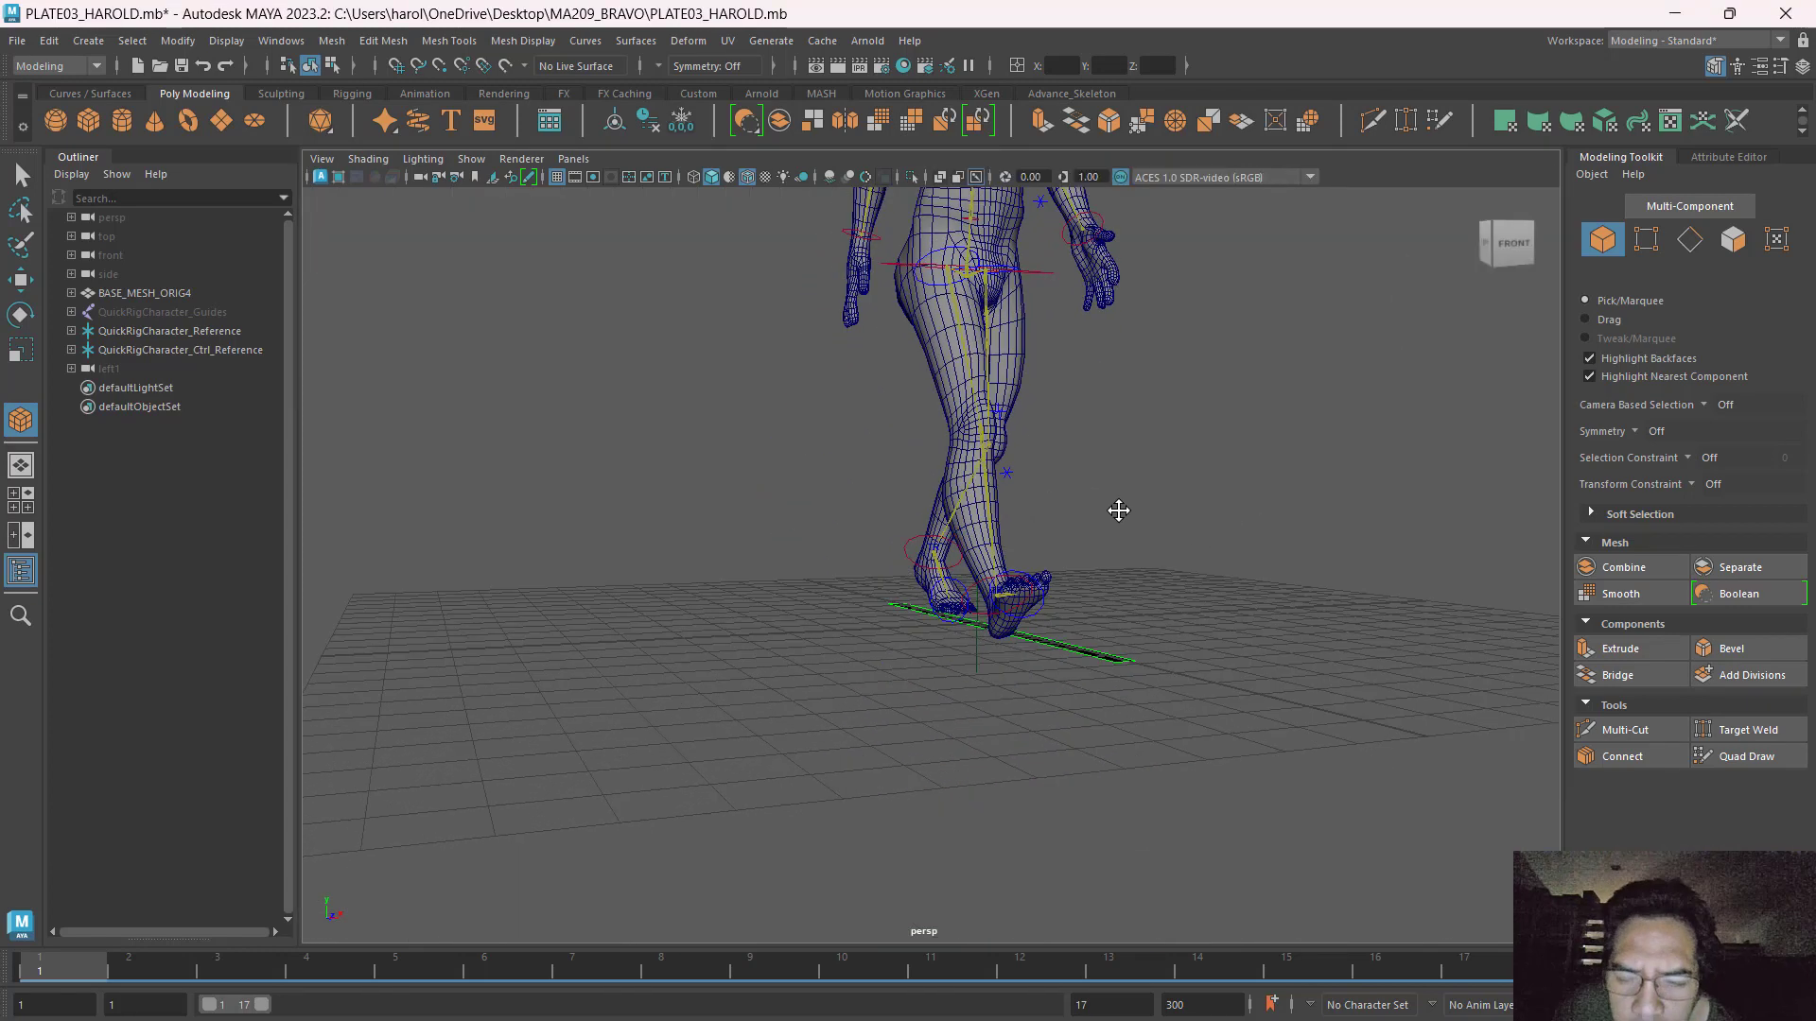
middle_click_drag(1119, 511, 1126, 470, "alt")
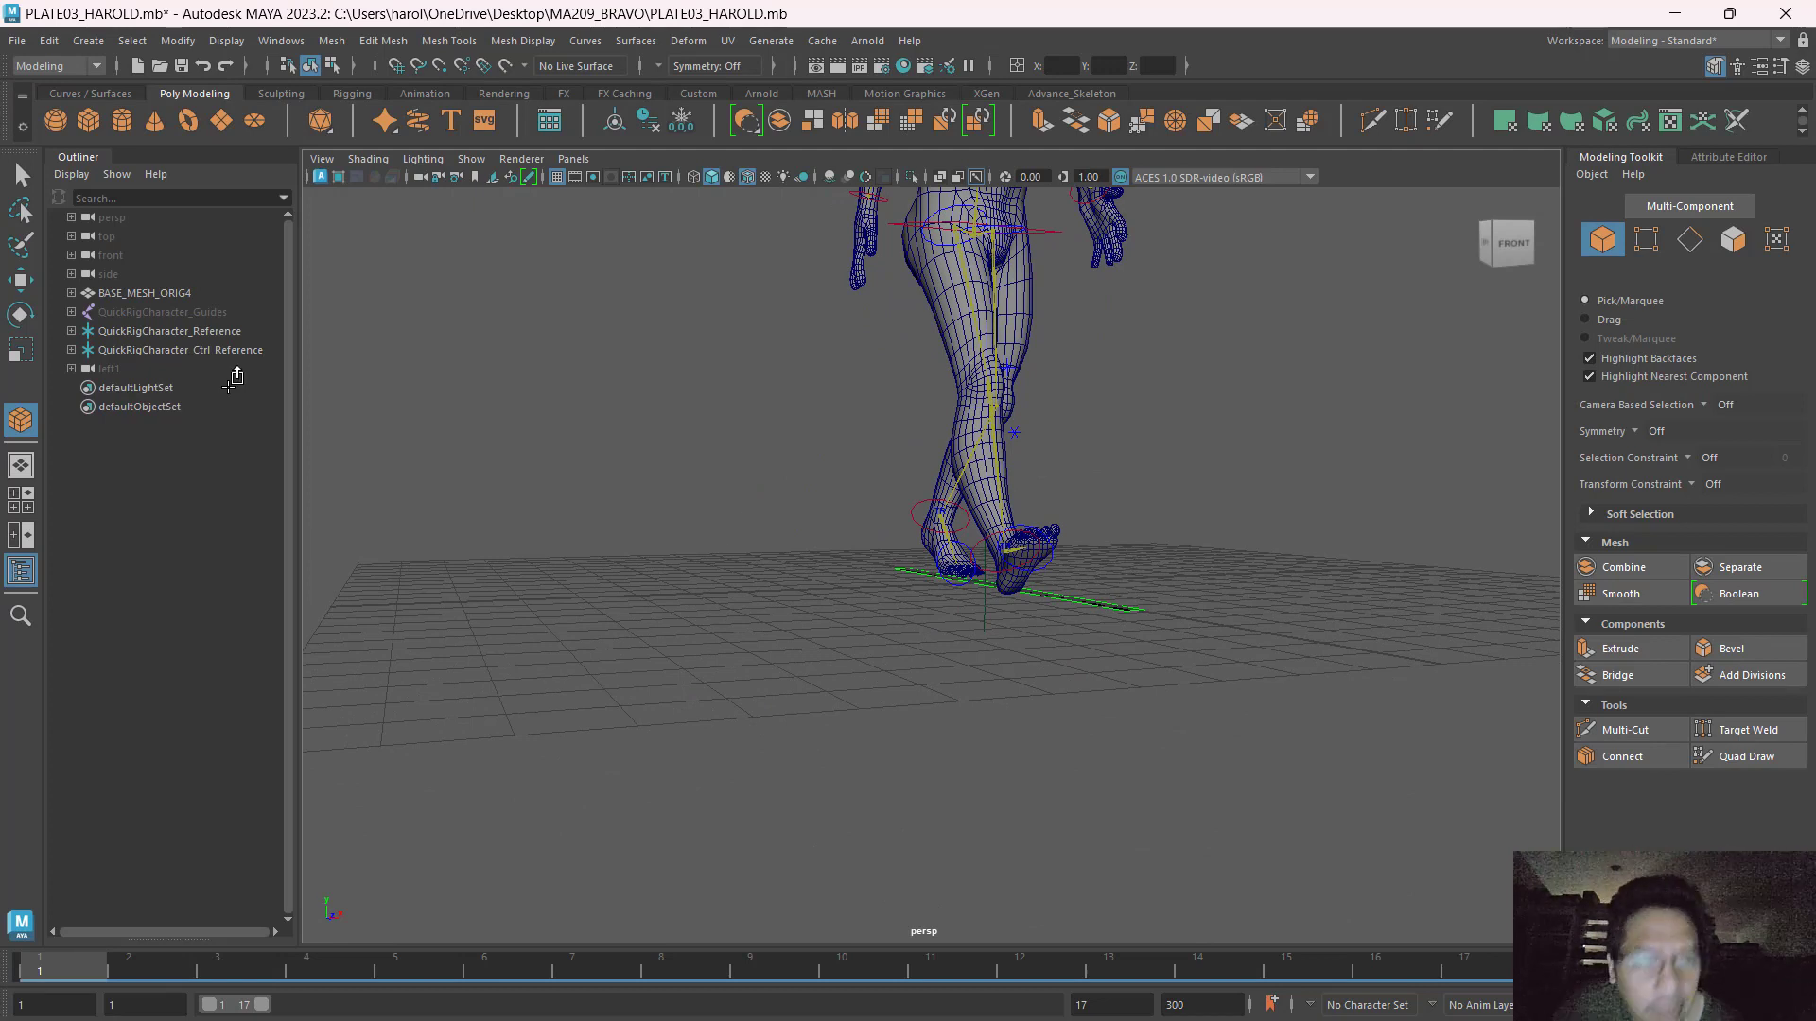
Finish the cube creation and delete the thin cube from the ground.
left_click(27, 276)
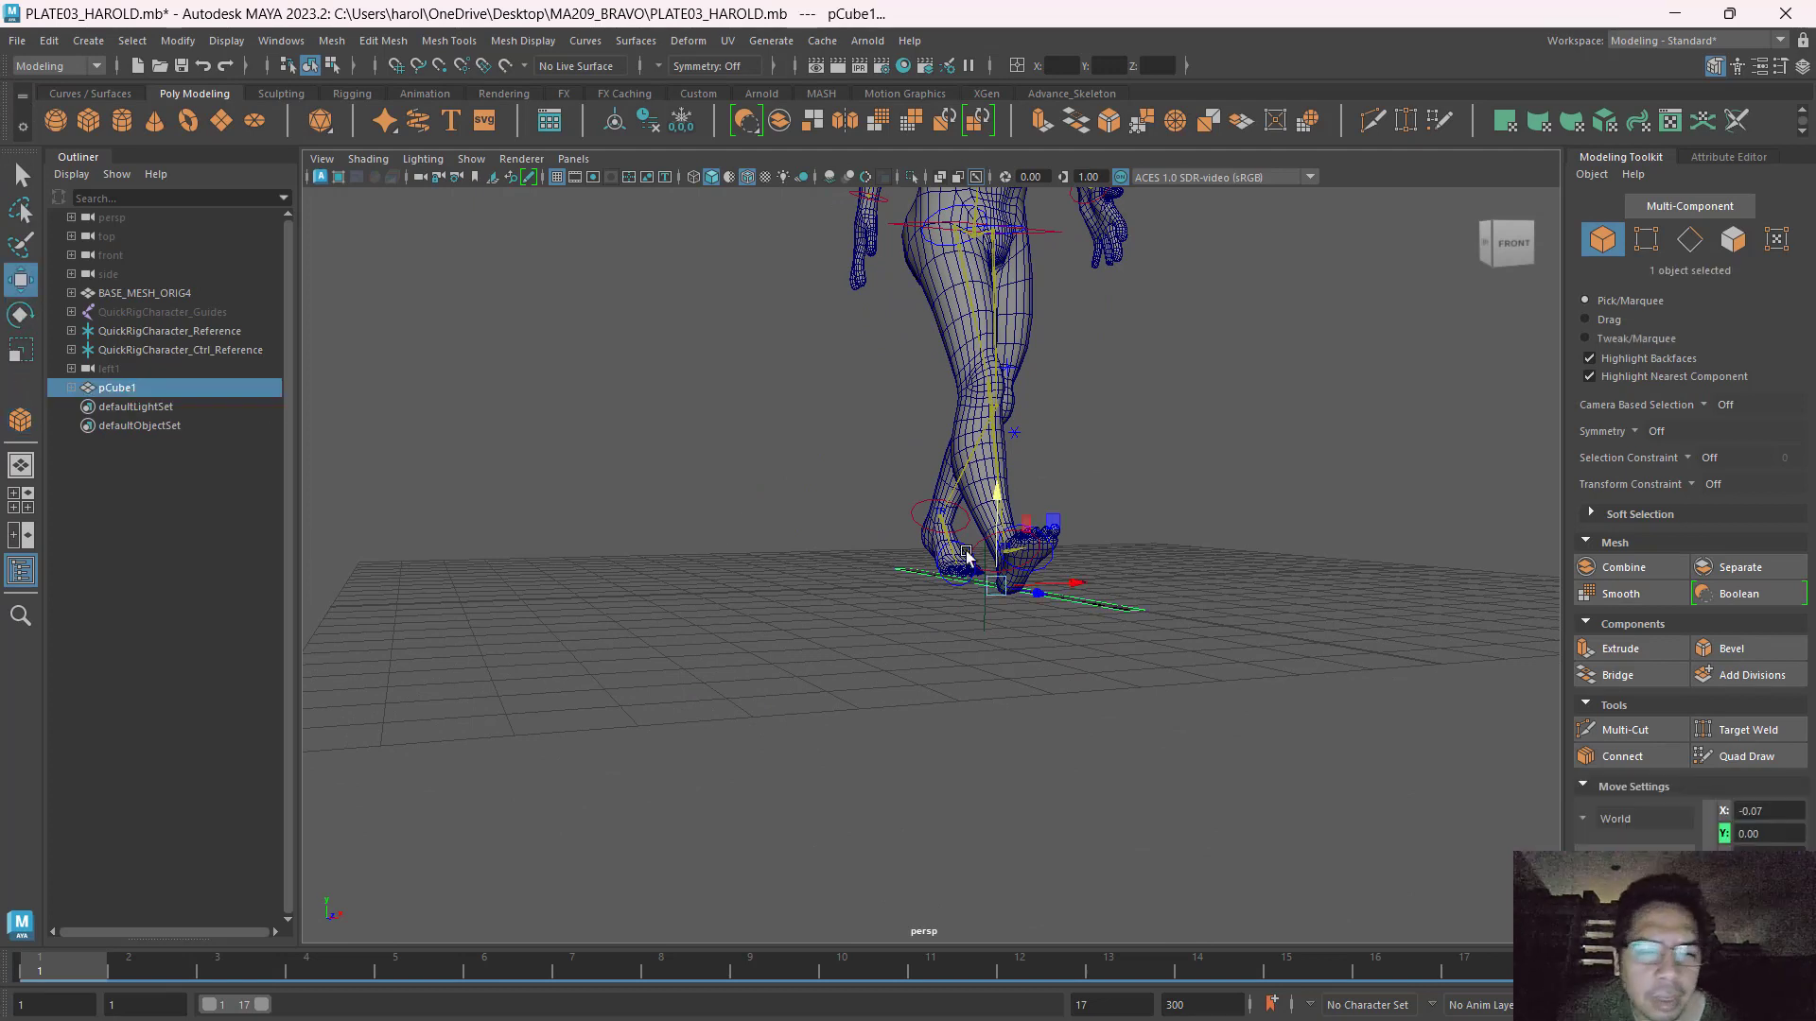
left_click_drag(1209, 574, 1116, 664)
key("Delete")
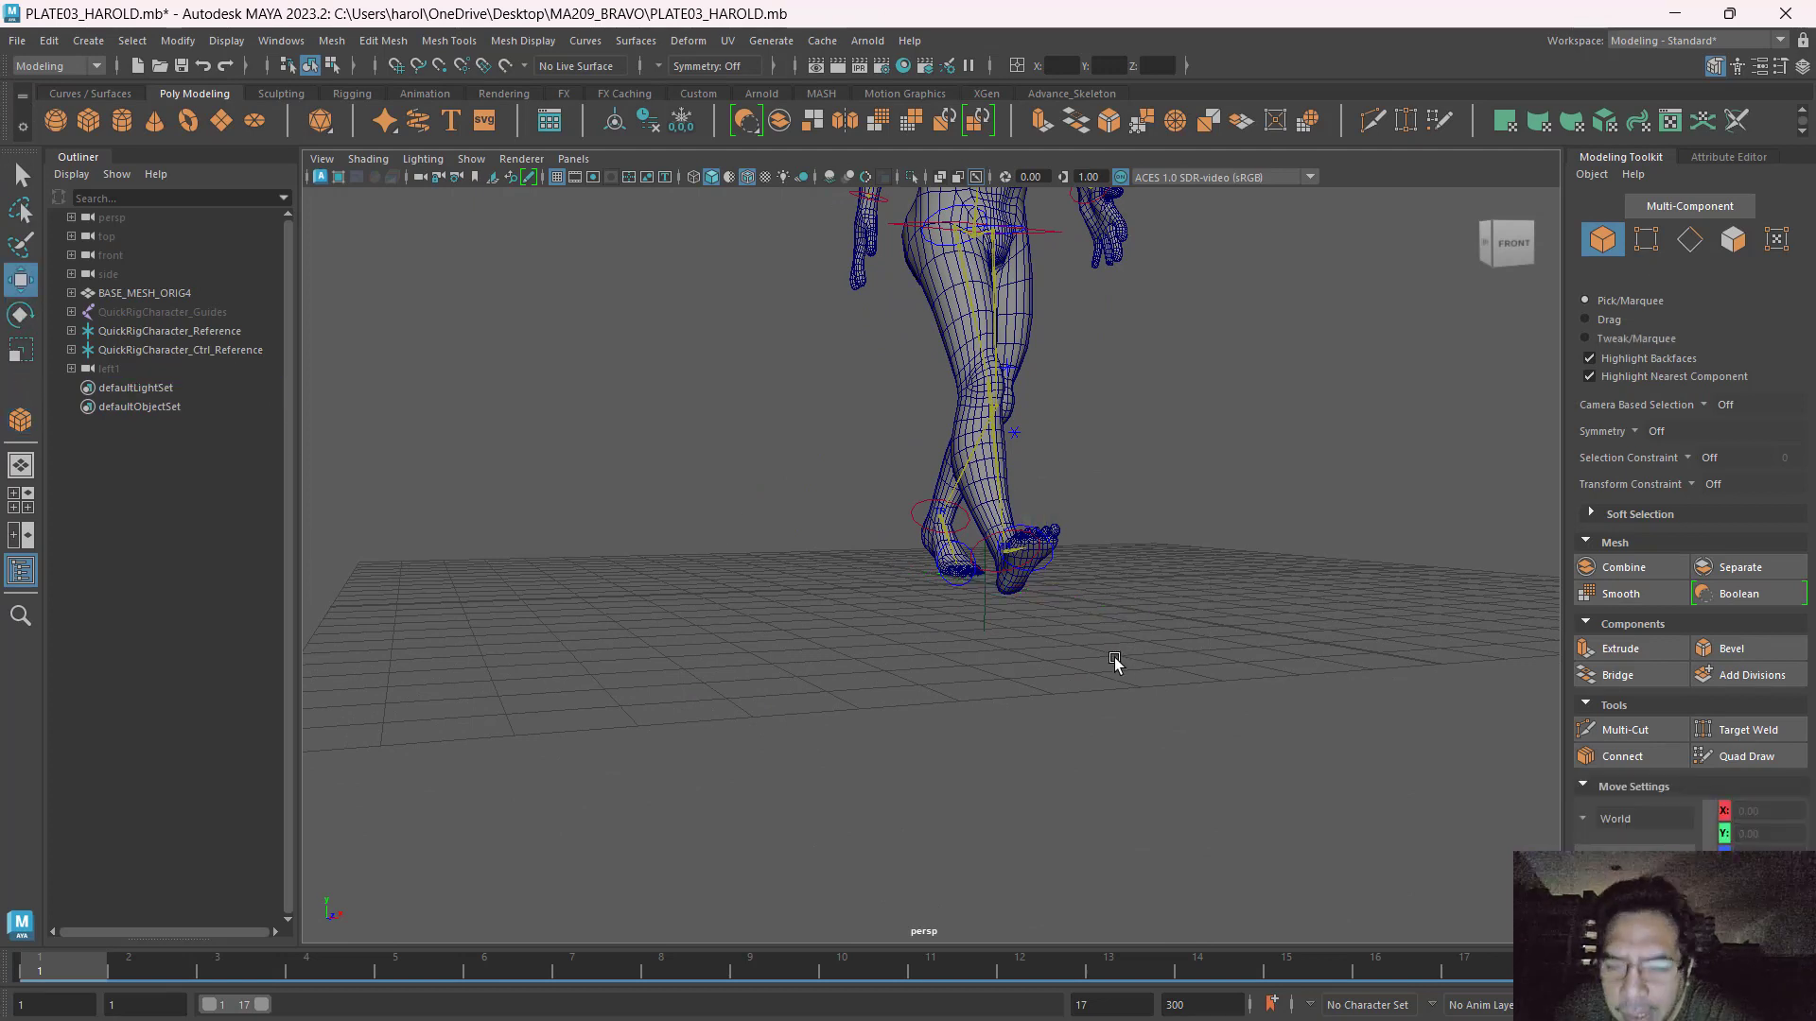
Draw a long, thin cube in the top view along the character's centre line, spanning past both feet.
key("space")
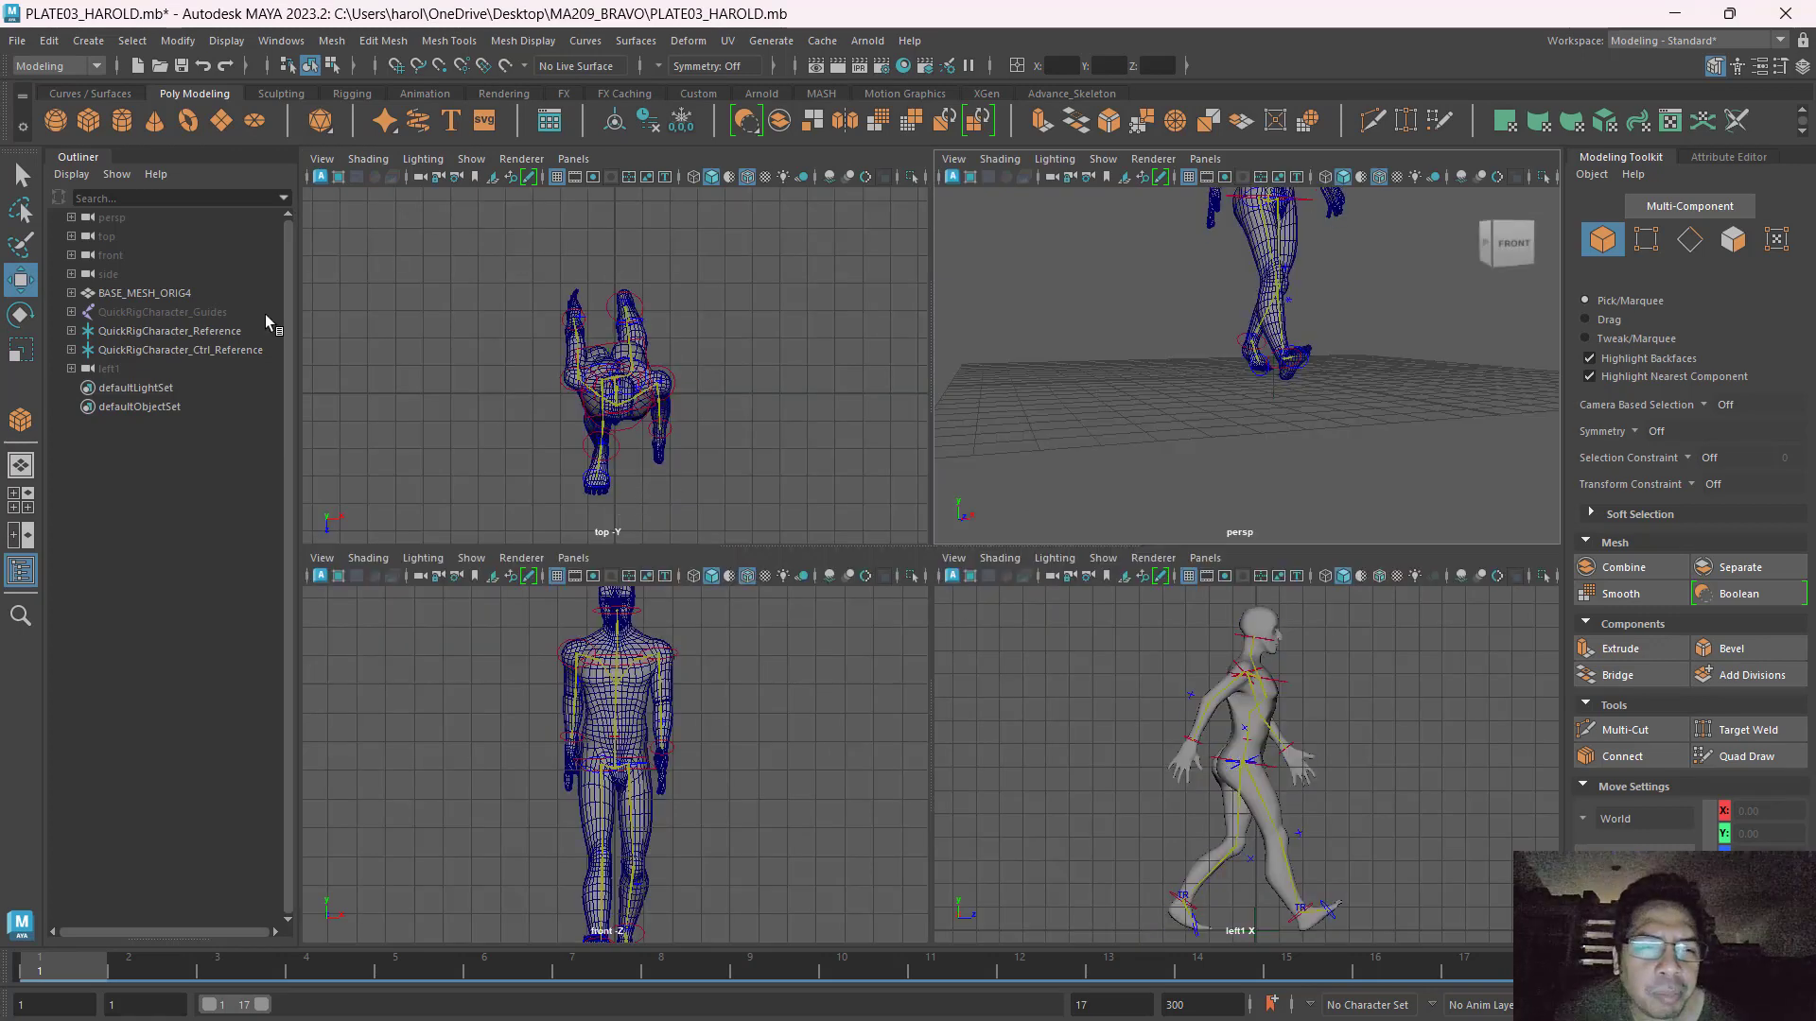
left_click(85, 121)
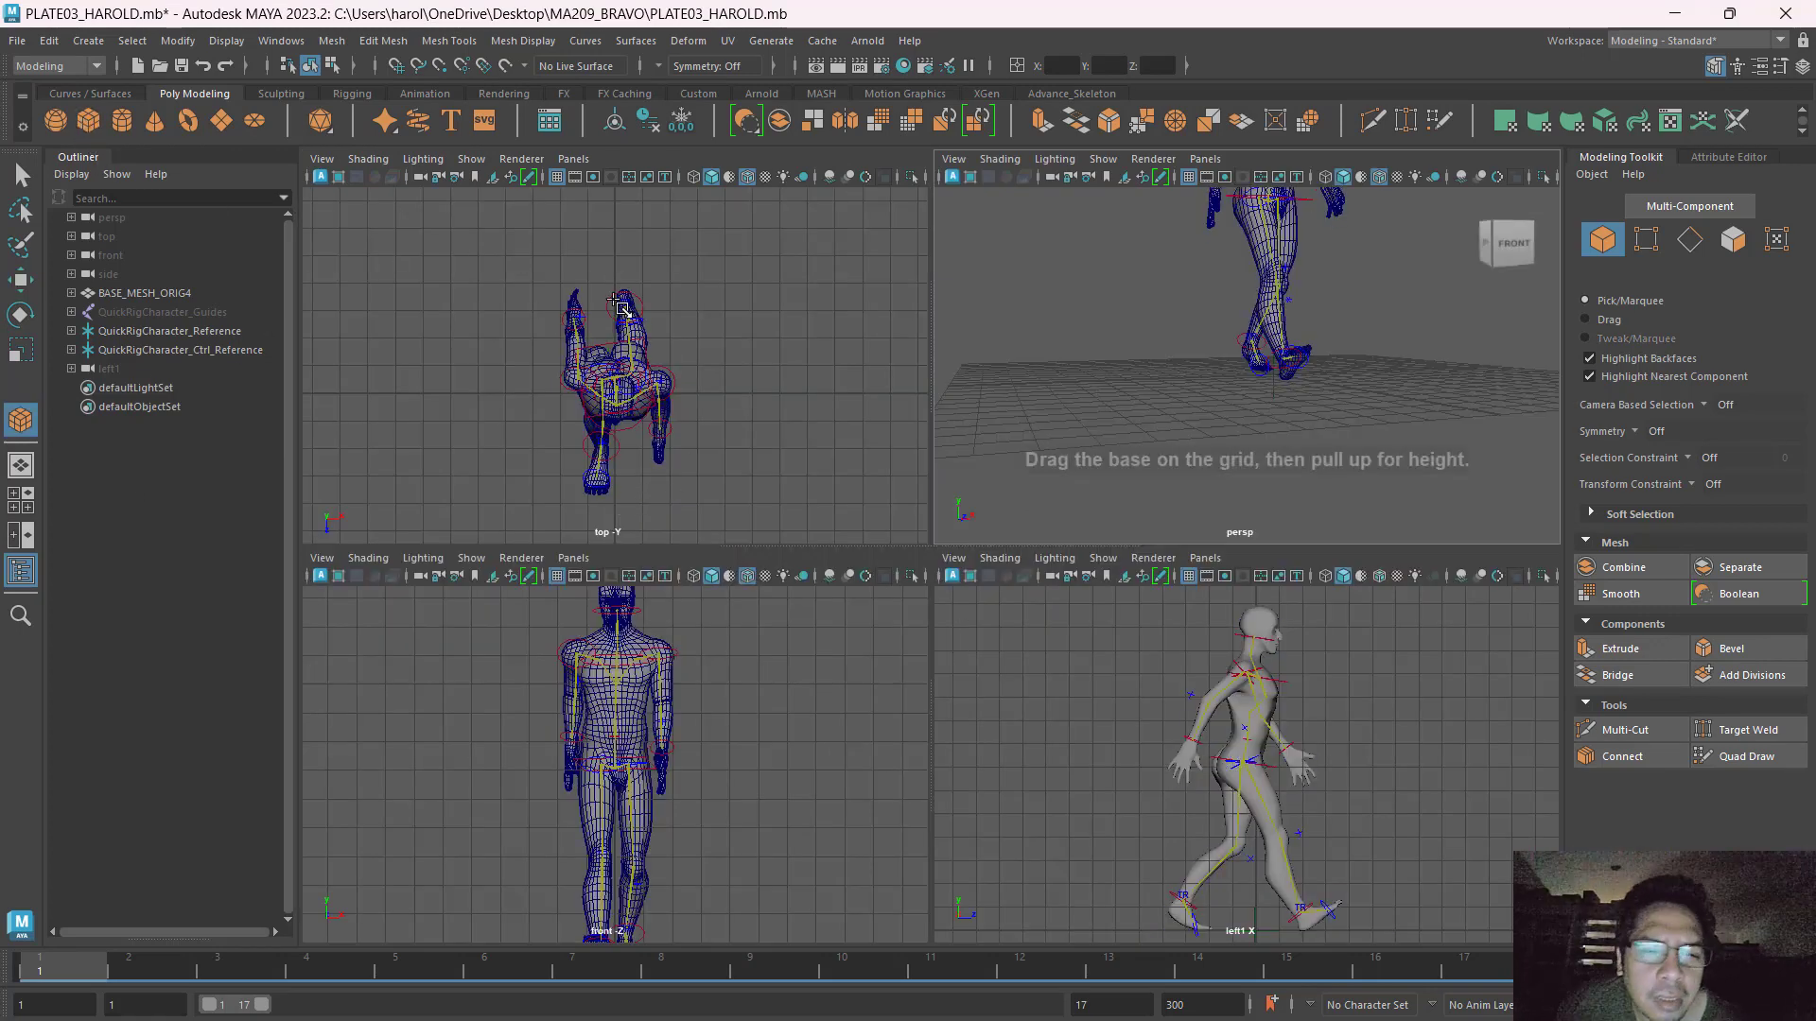
left_click_drag(612, 284, 624, 517)
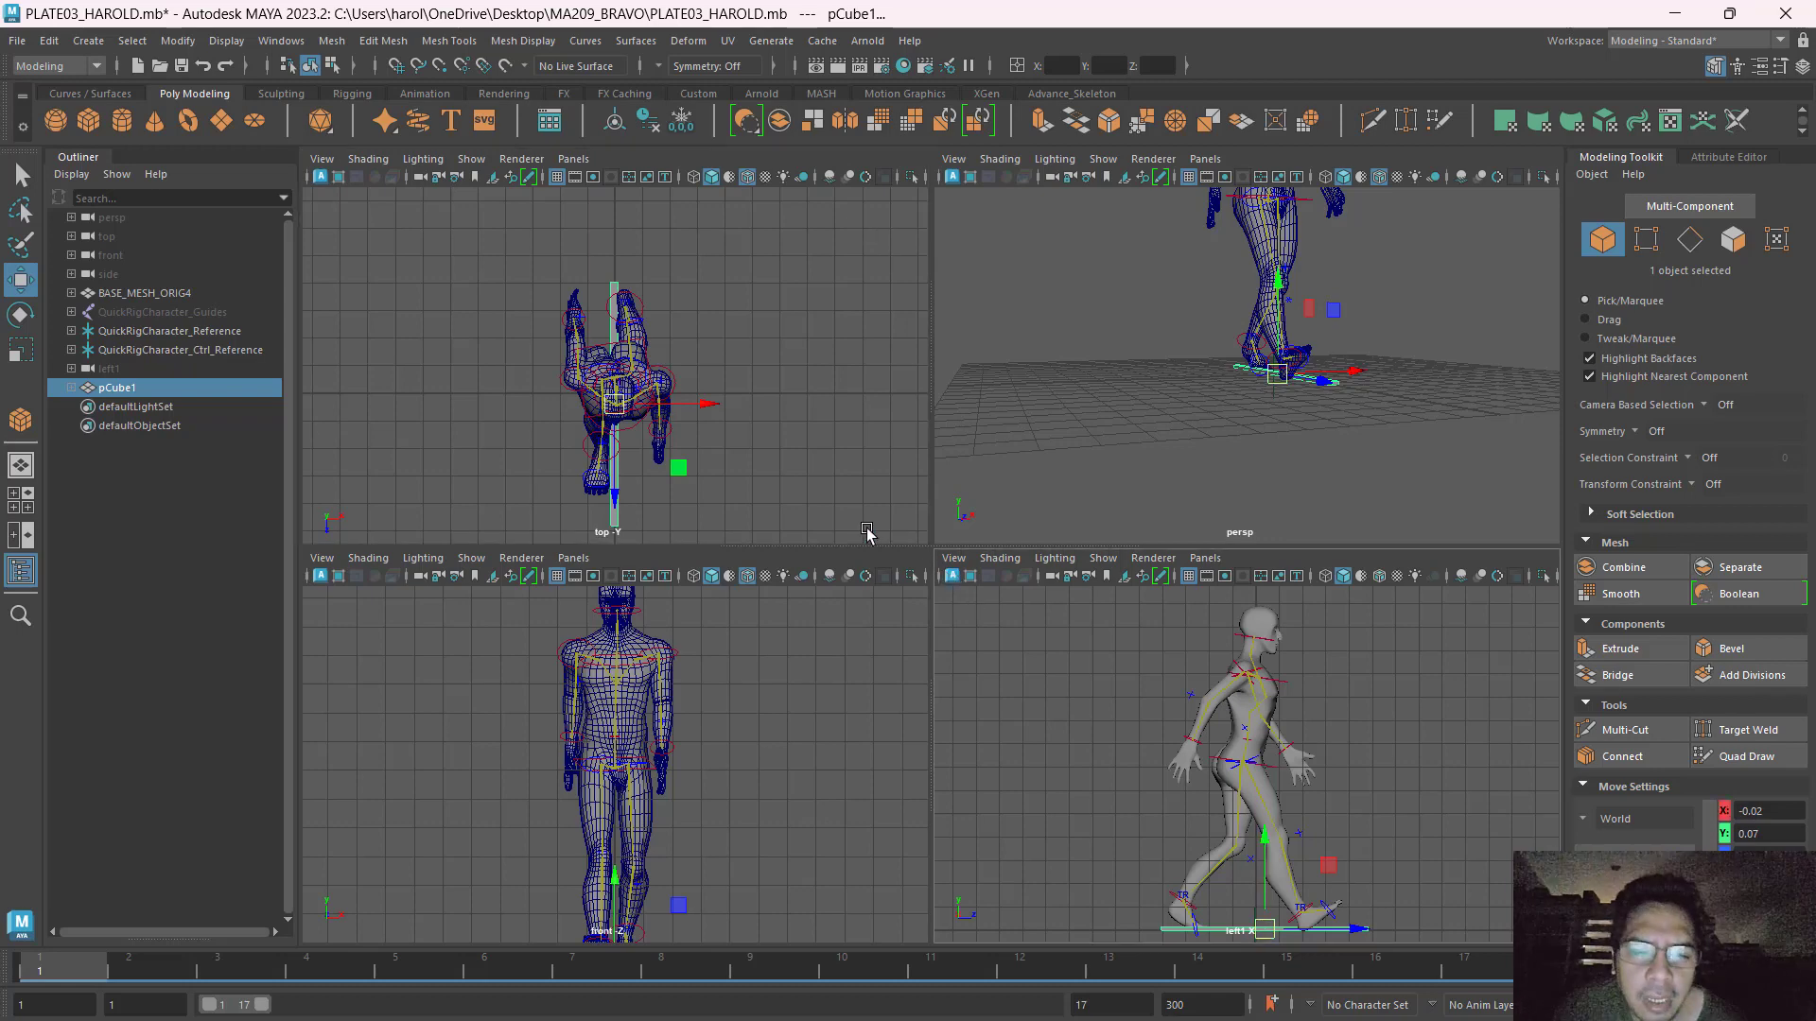
Centre the thin cube at the origin by setting its Translate X, Y and Z to 0.
left_click(1799, 67)
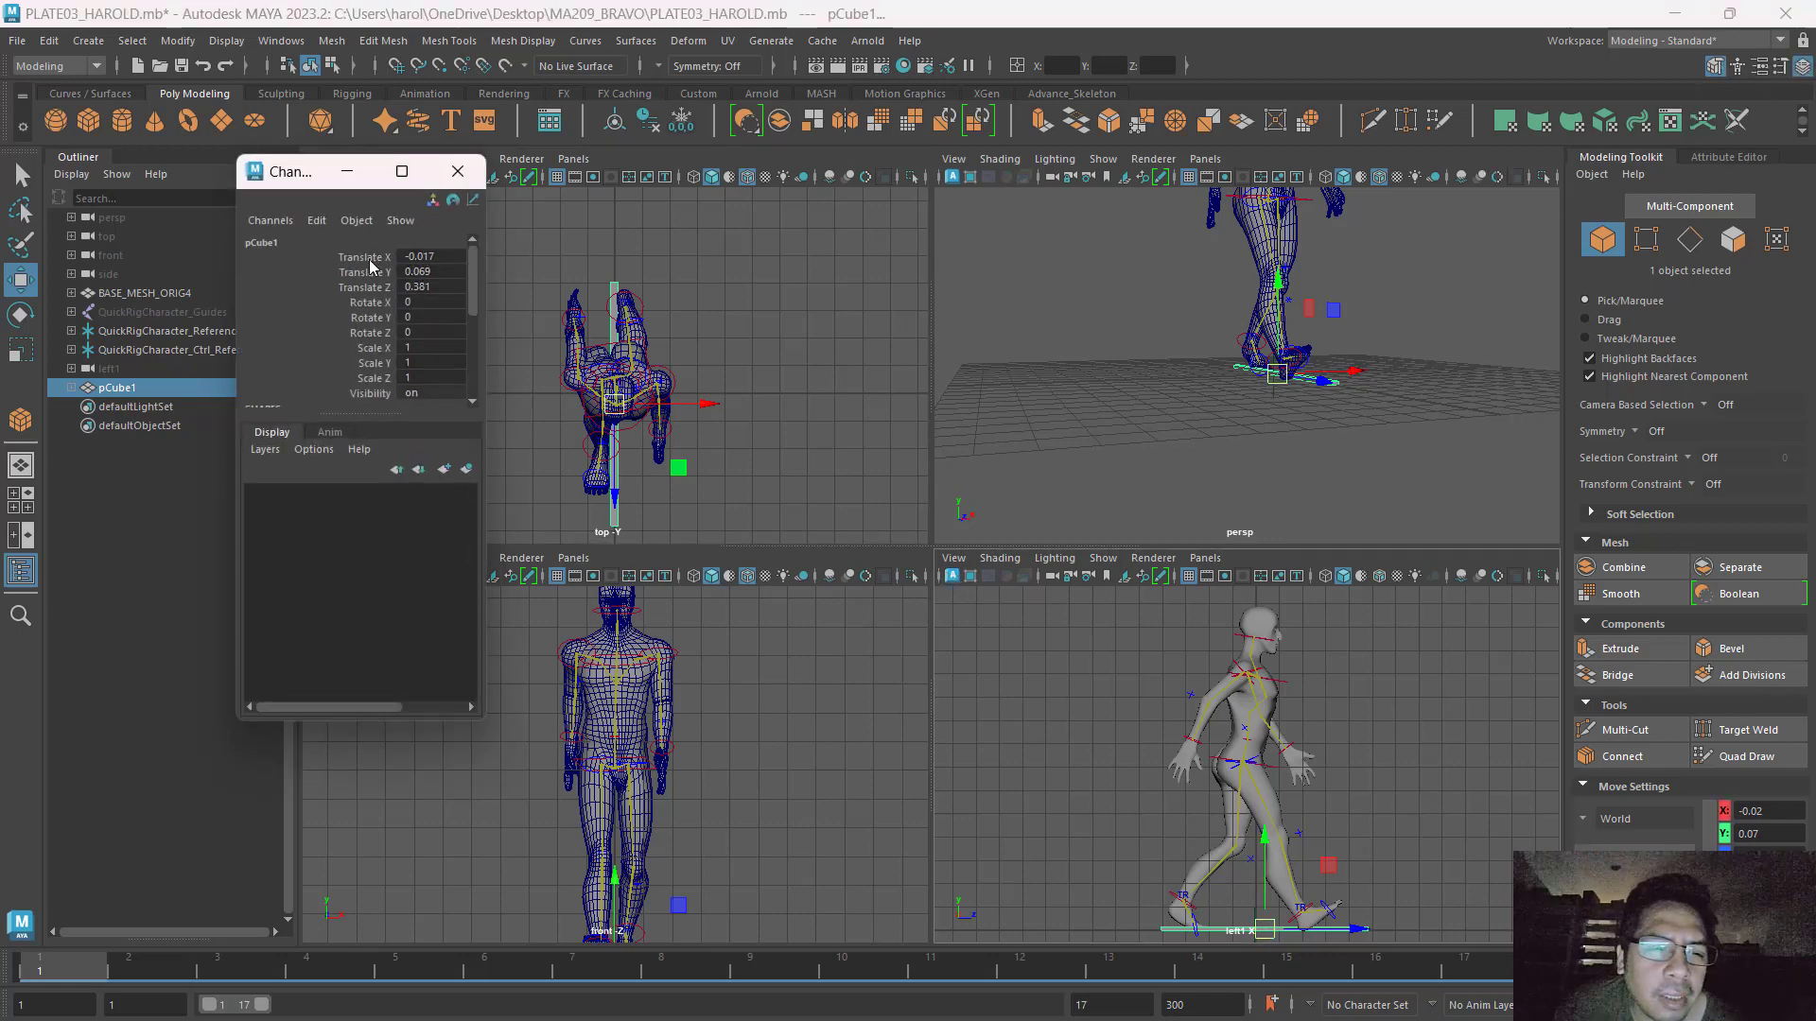
left_click_drag(370, 262, 450, 290)
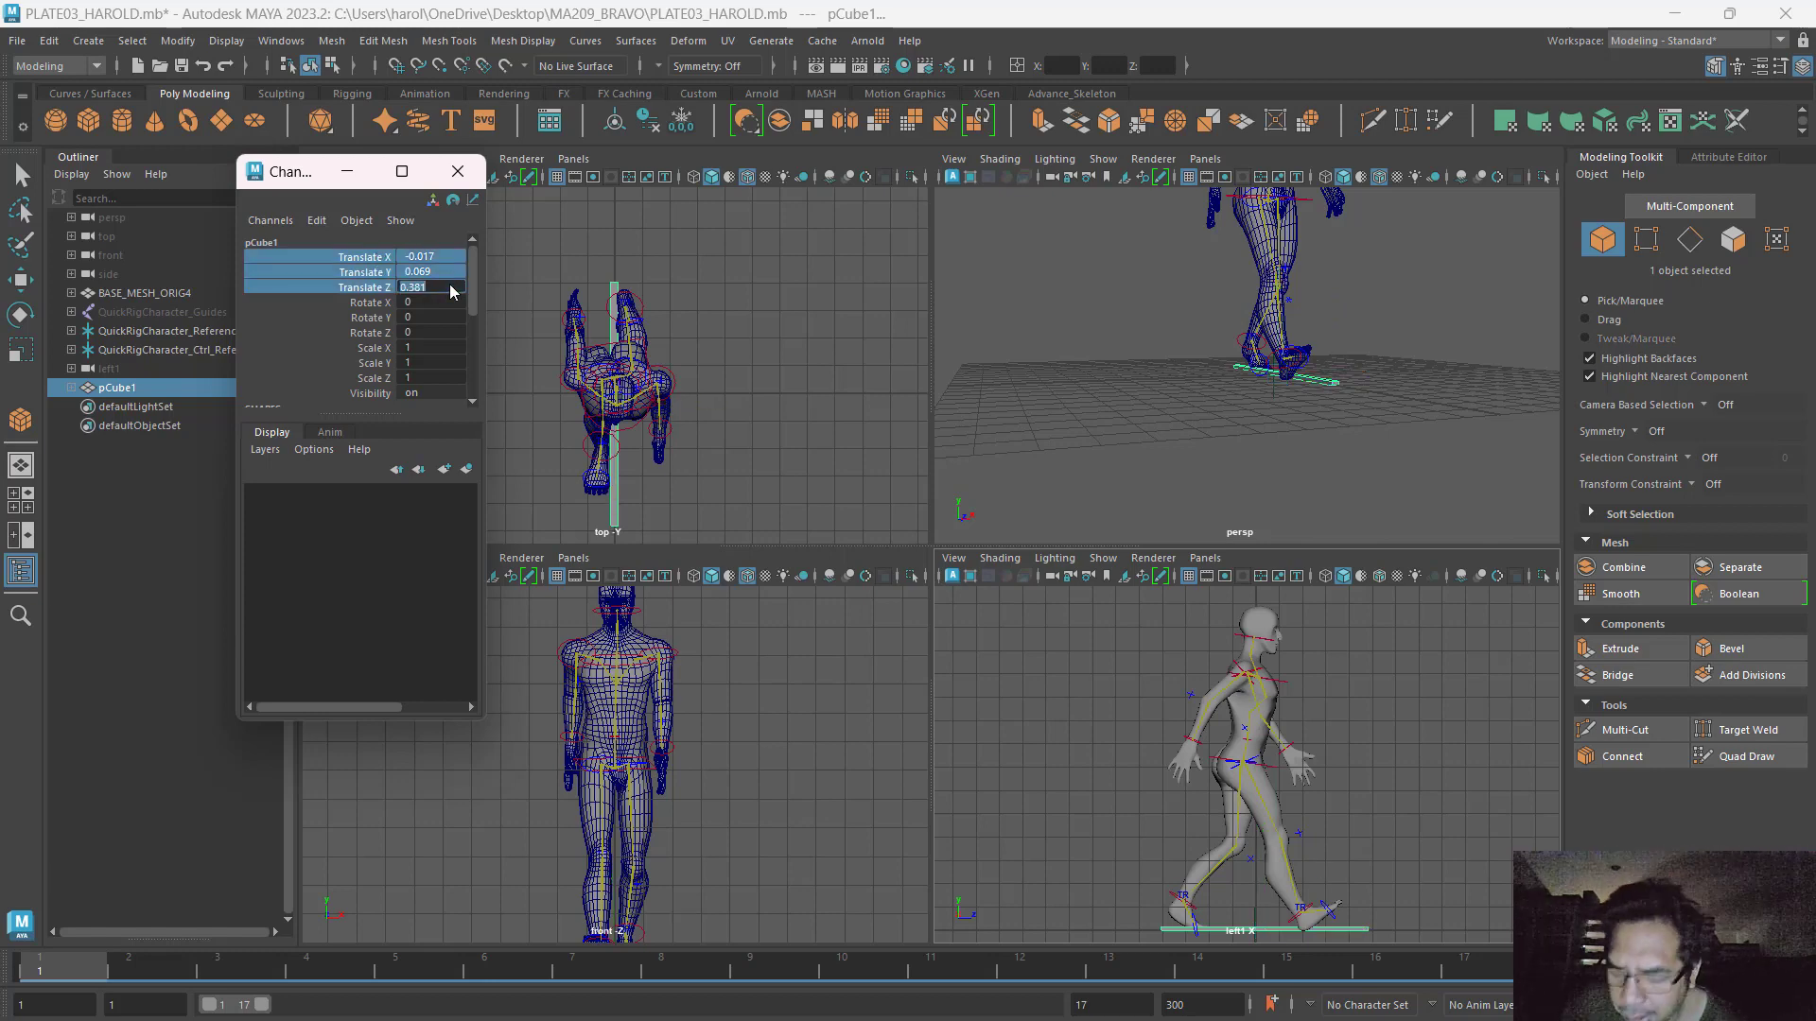
type("0")
key("Return")
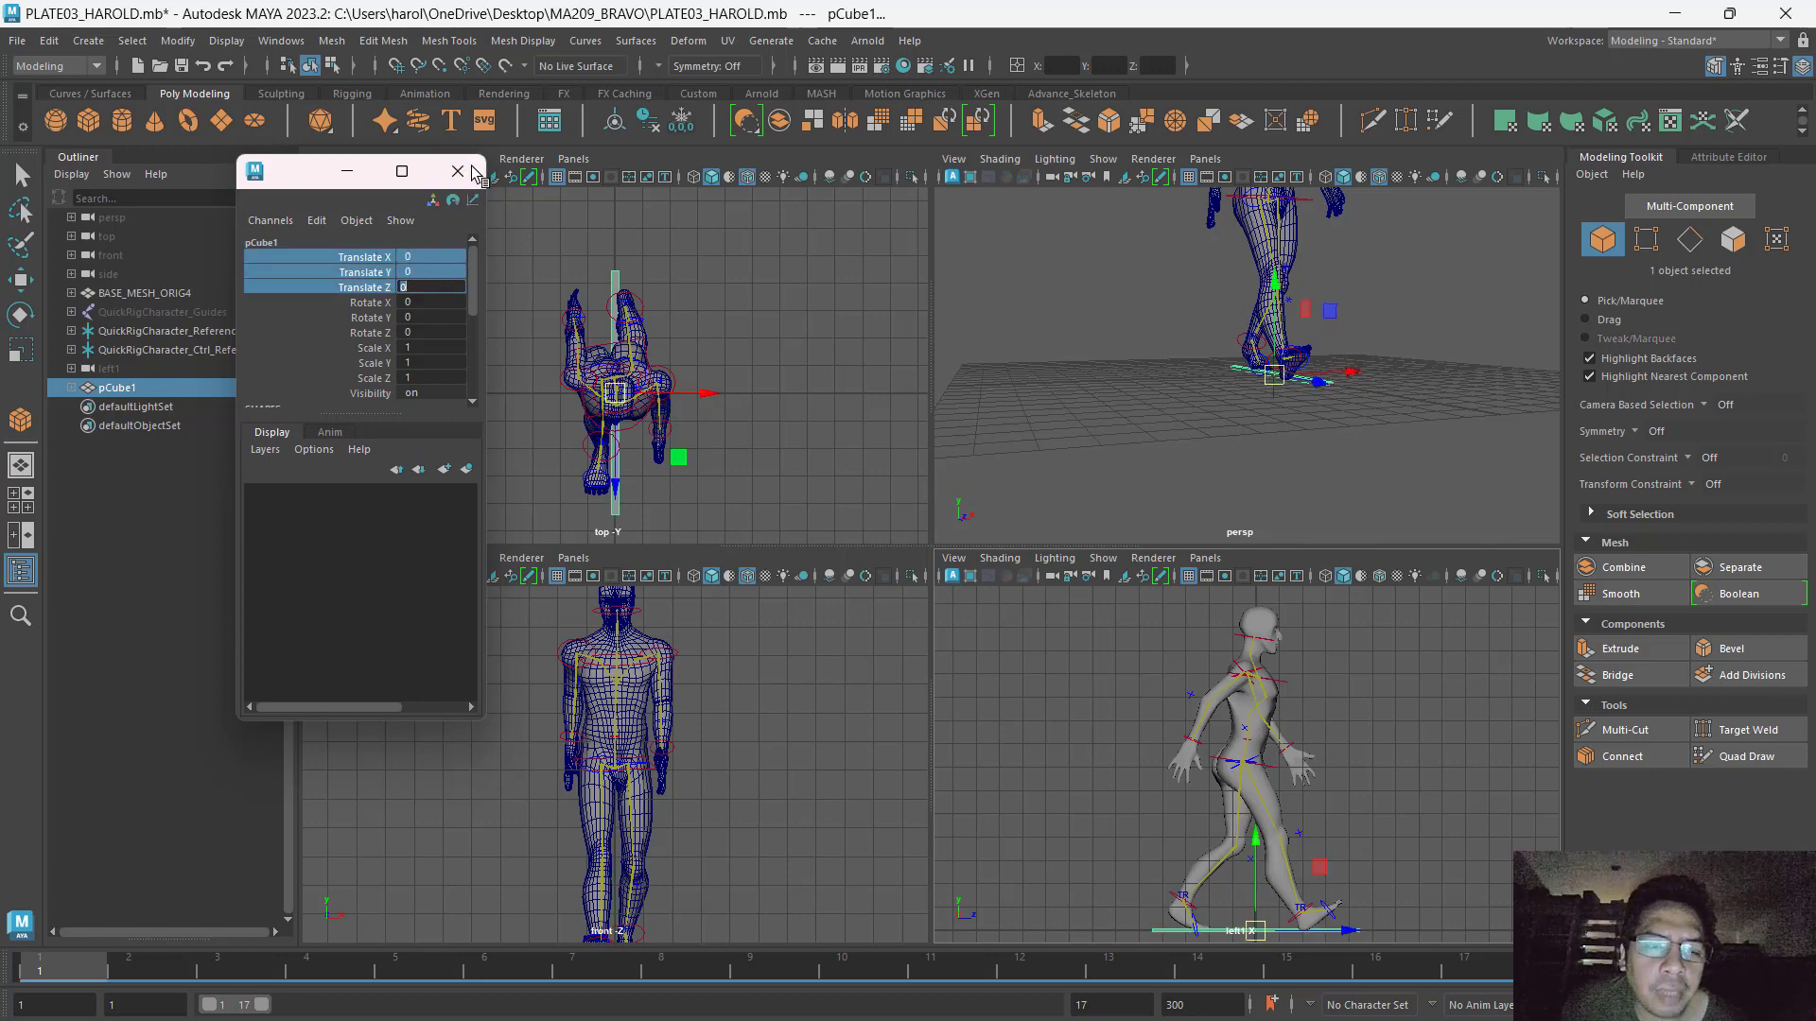
left_click(458, 171)
Move the thin cube down in the side view to just below the feet, at about Y -0.58.
key("w")
key("space")
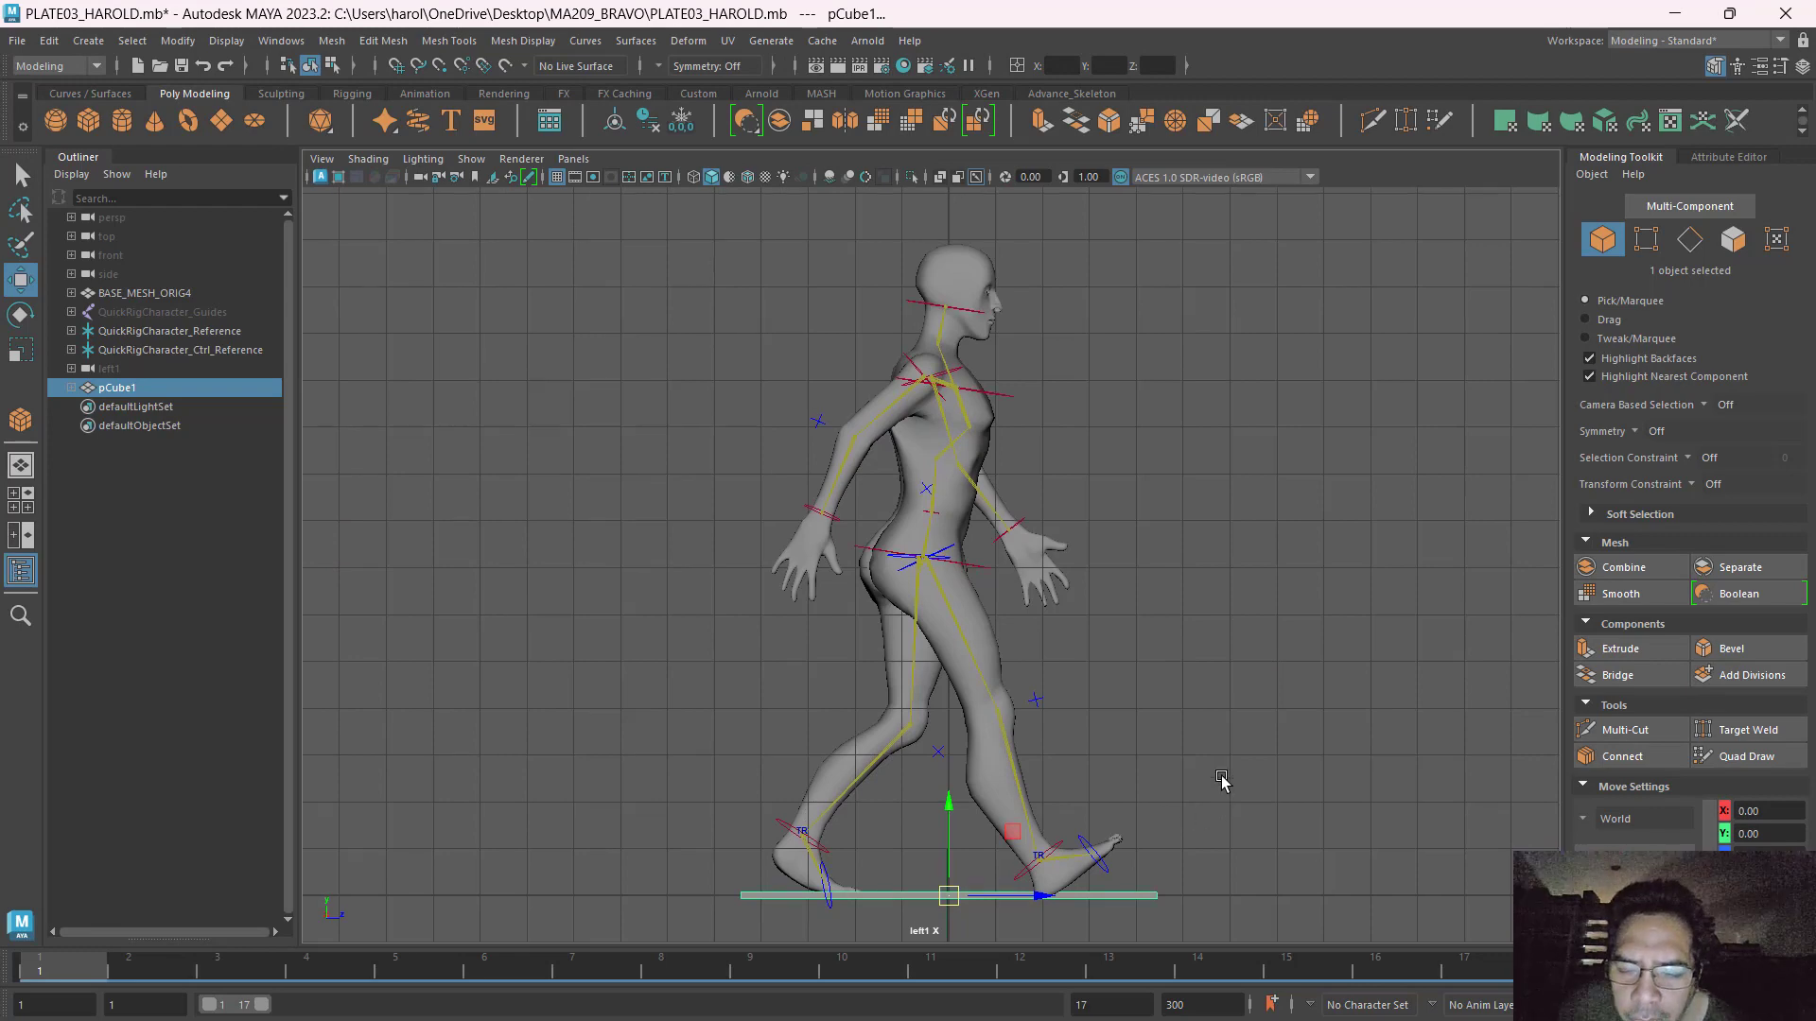
scroll(987, 652, "up", 5)
scroll(987, 653, "up", 3)
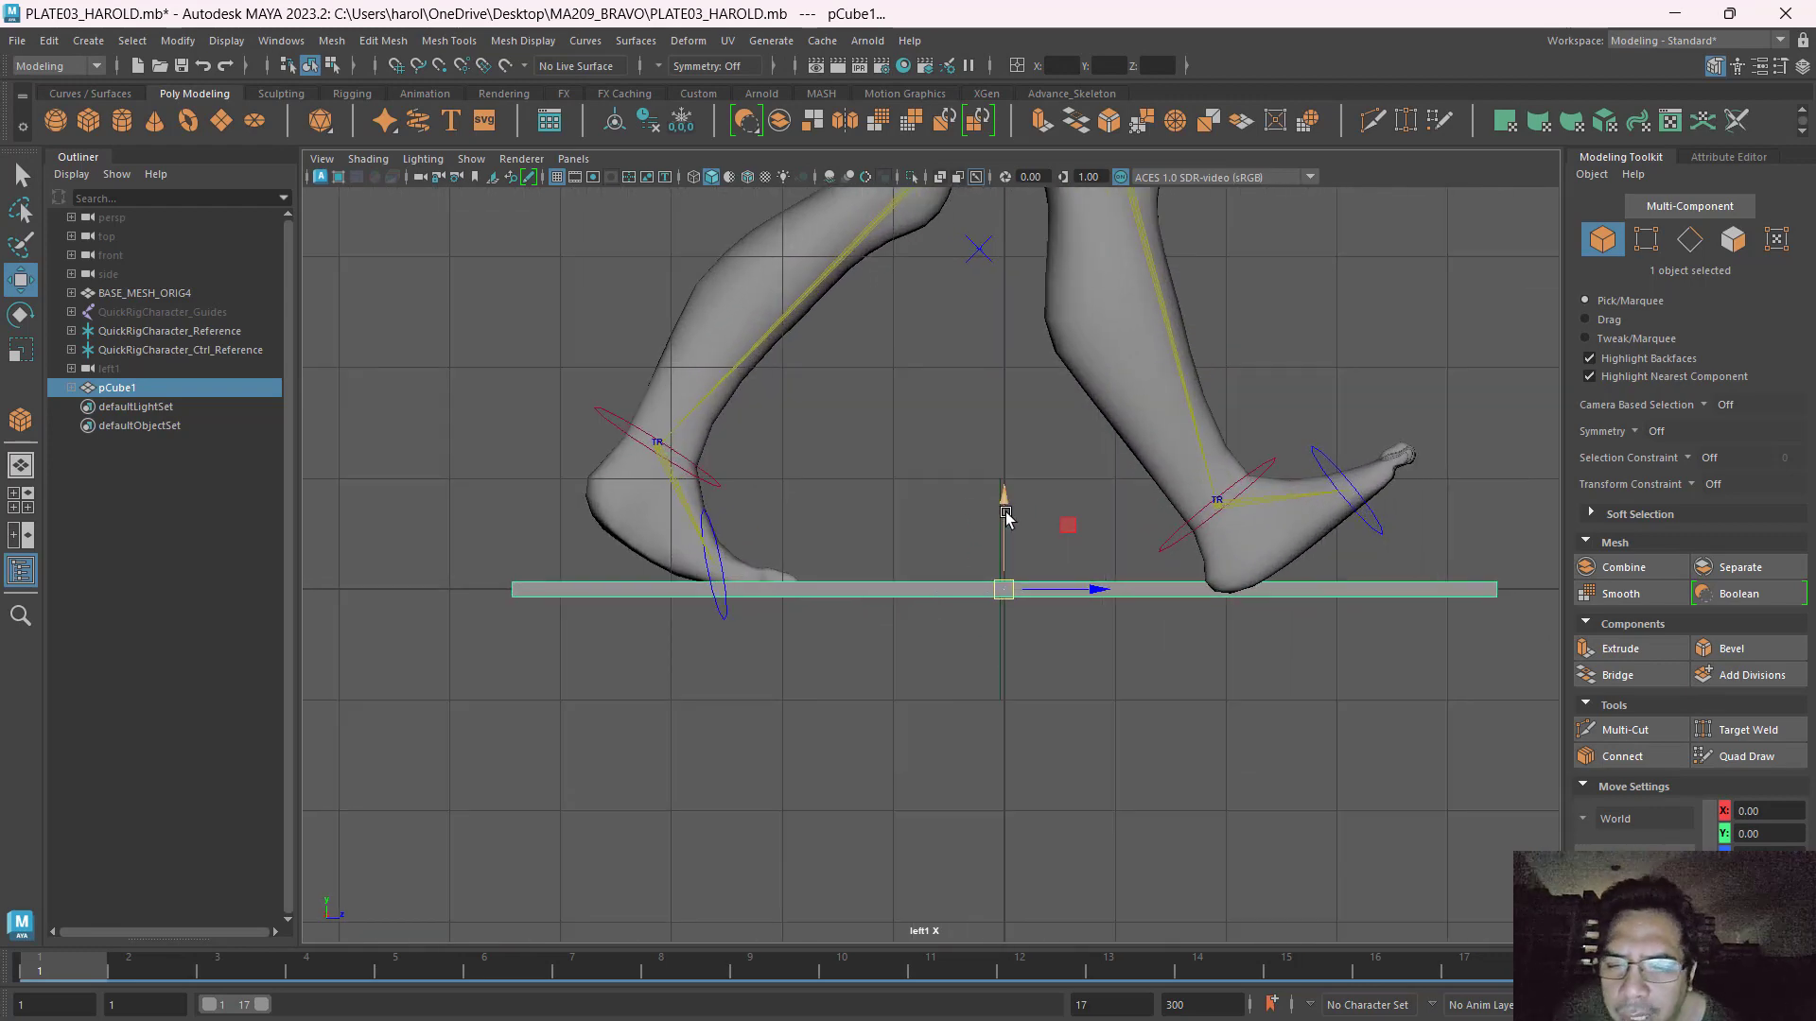
left_click_drag(1003, 511, 1088, 578)
key("ctrl")
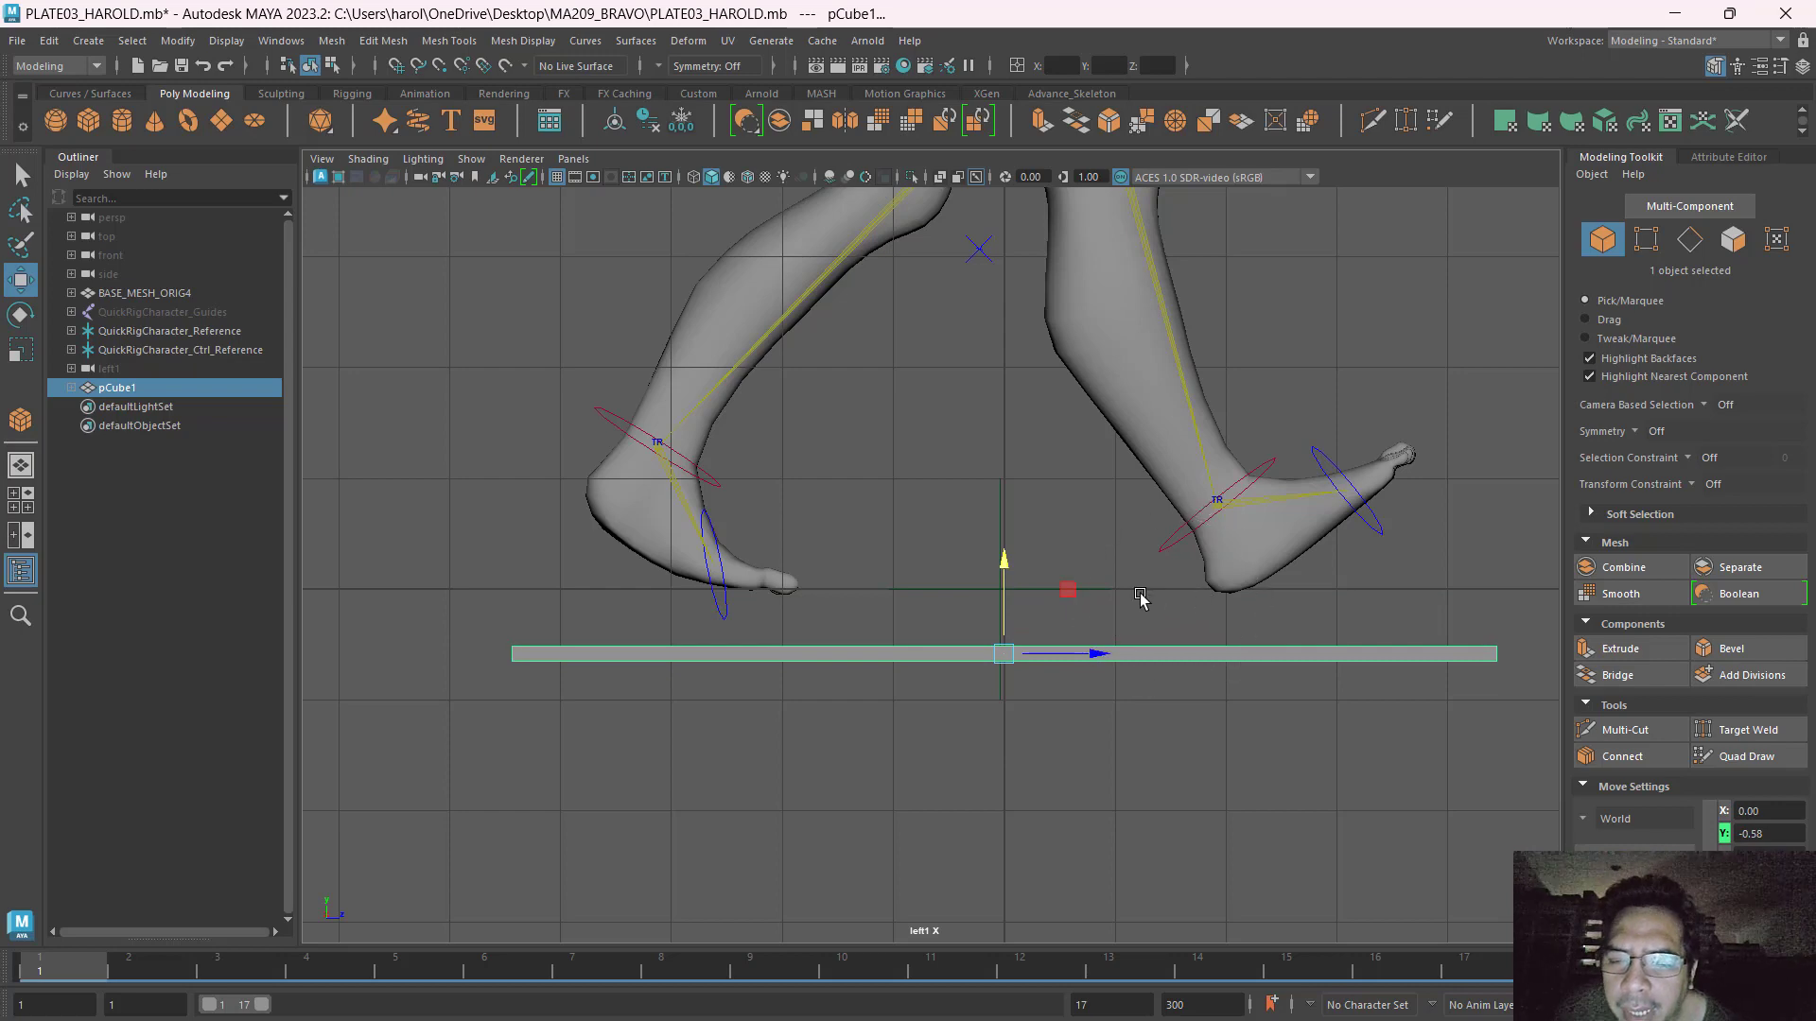
key("ctrl")
Raise the thin cube in the side view to just above the character's head, at about Y 14.01.
scroll(1170, 592, "down", 10)
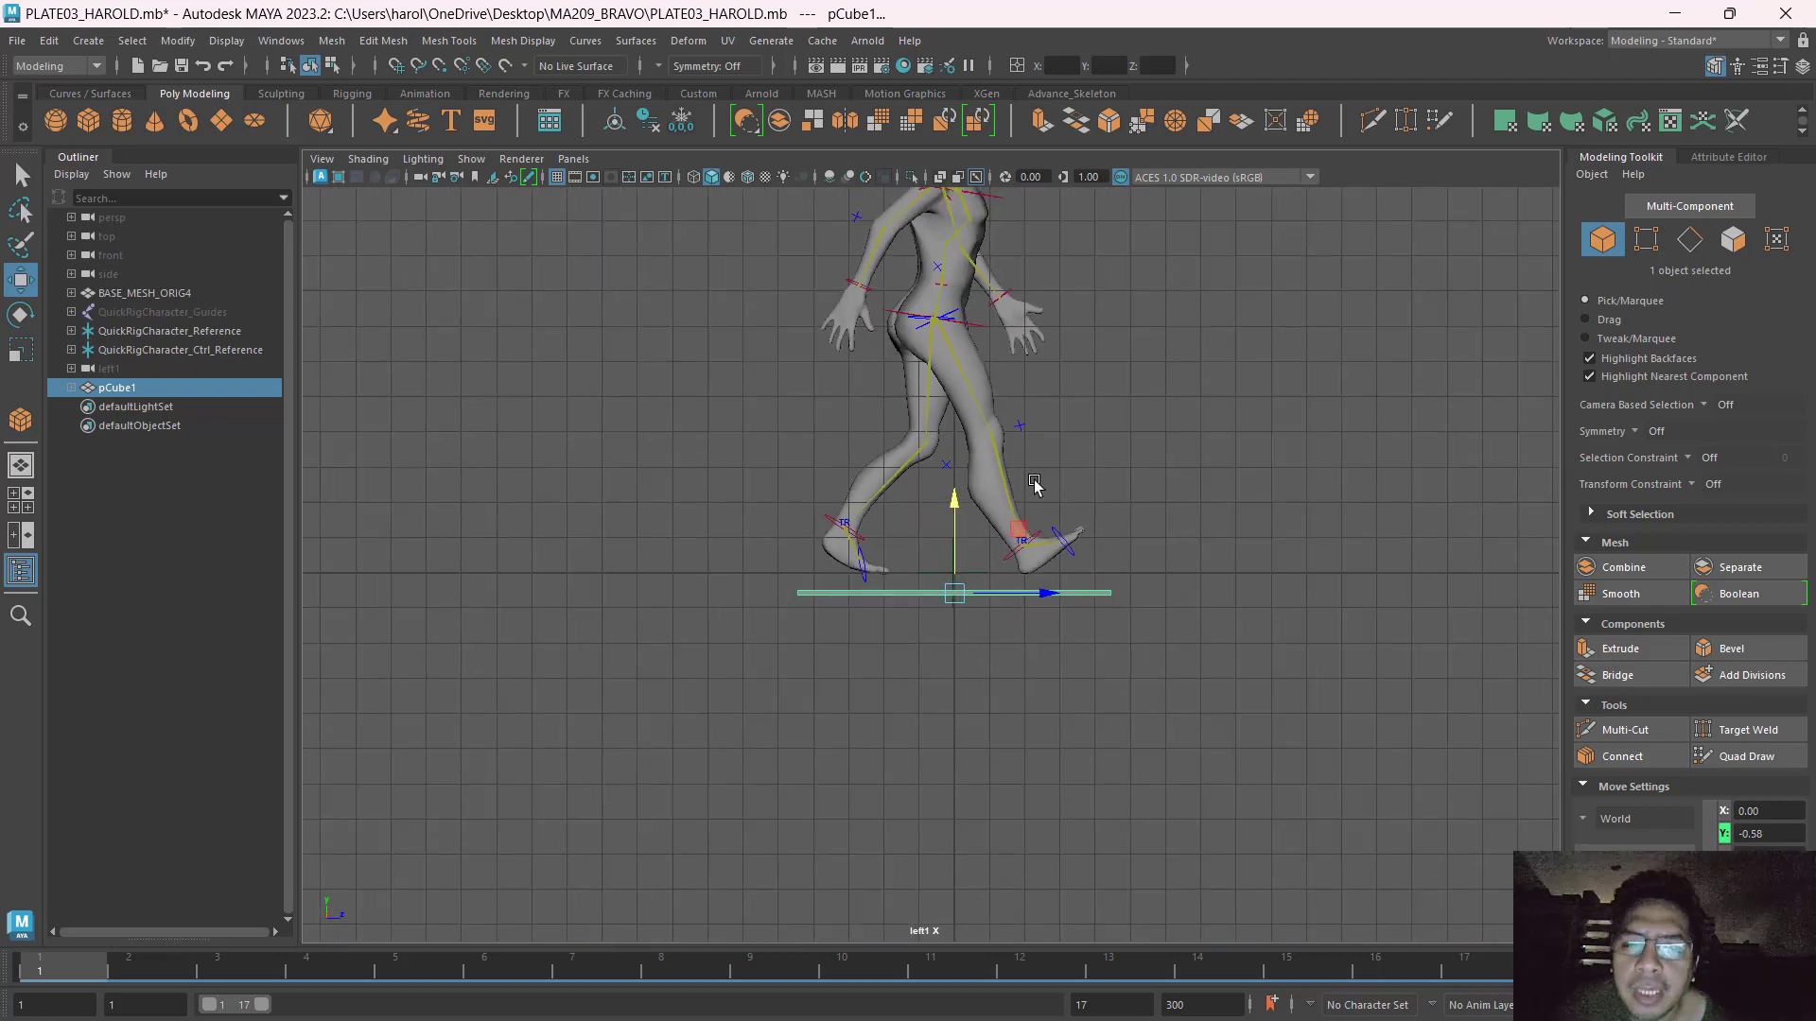
middle_click_drag(1047, 668, 1038, 738, "alt")
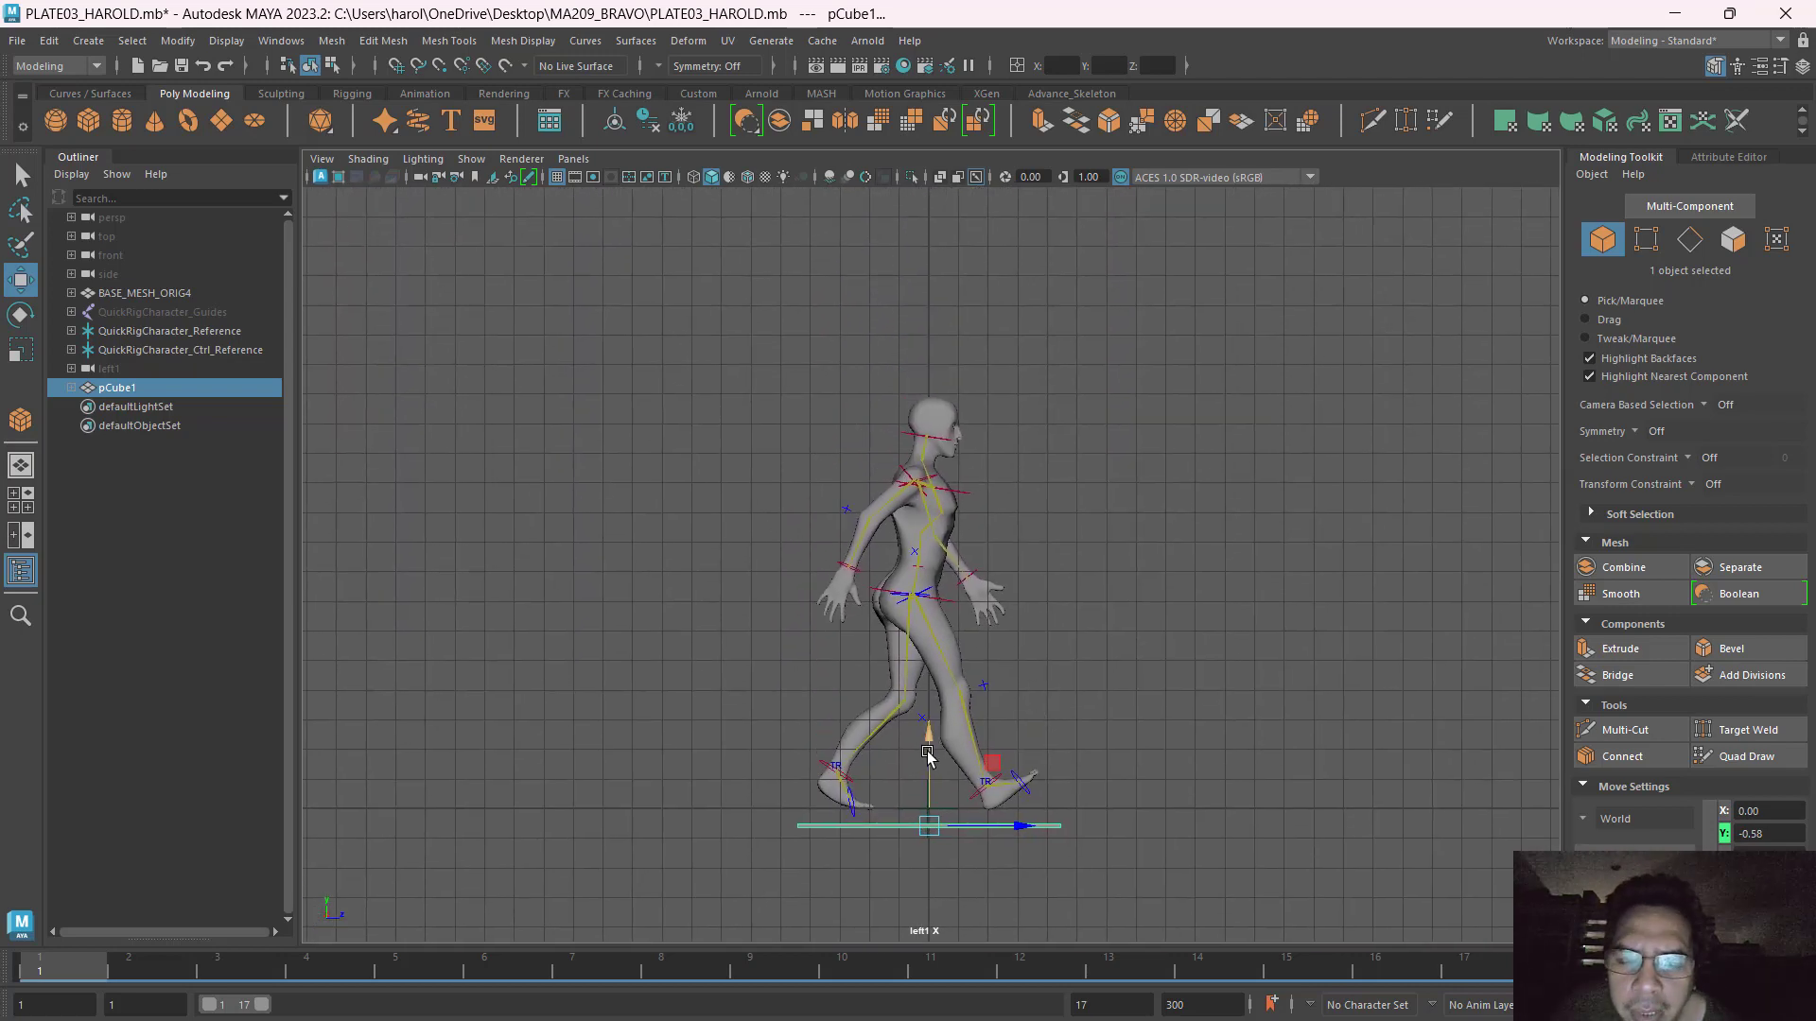
left_click_drag(928, 752, 966, 311)
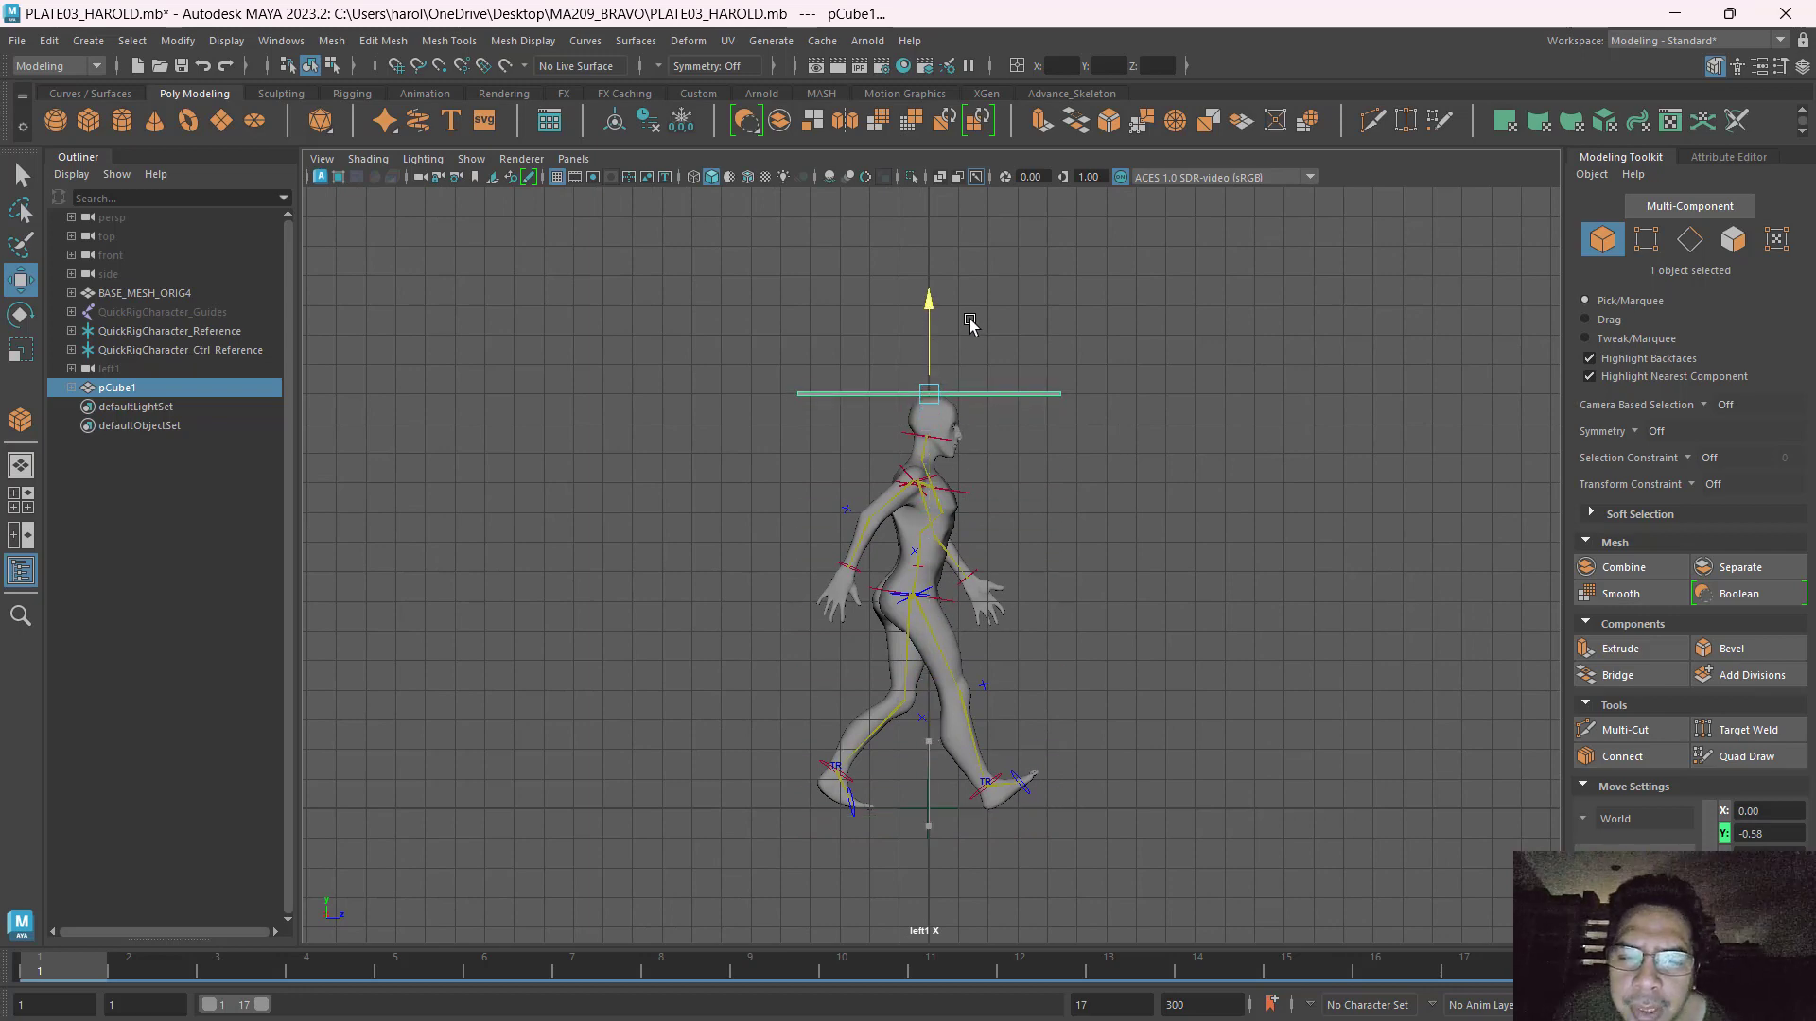
scroll(1048, 355, "up", 5)
scroll(1059, 360, "up", 2)
middle_click_drag(1070, 365, 1013, 795, "alt")
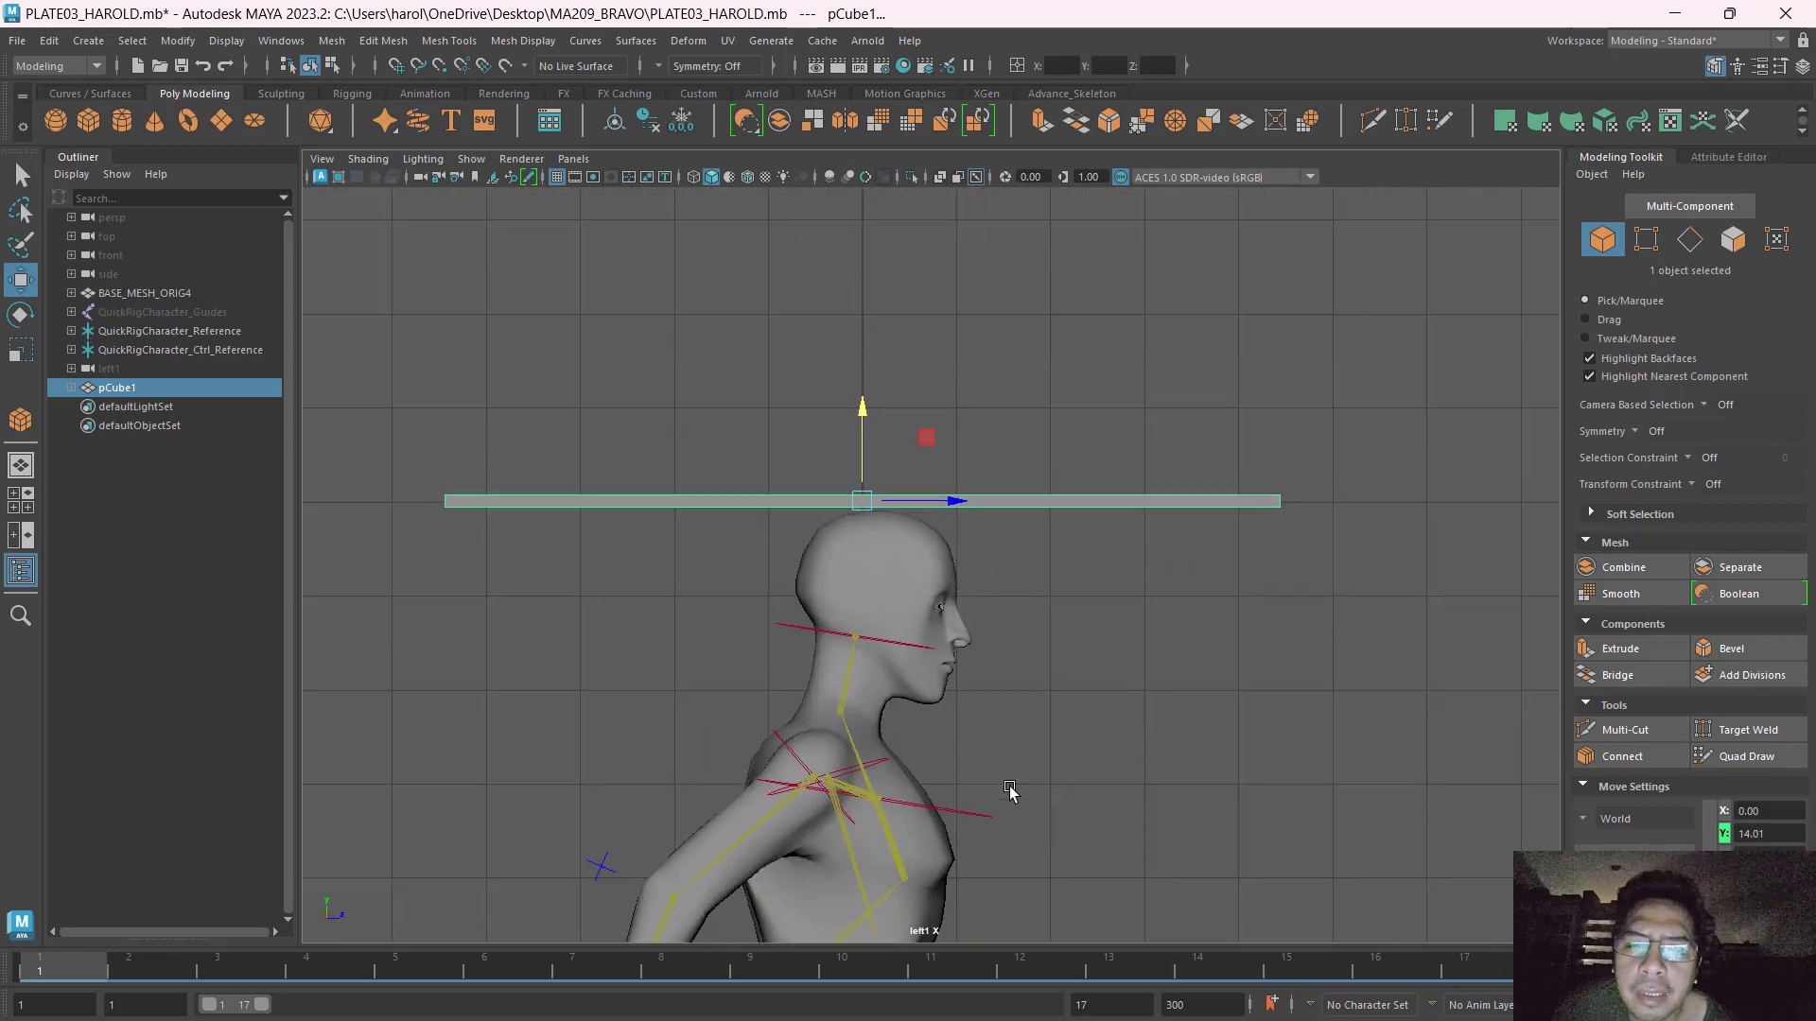
Lower the thin cube until it touches the top of the head, at about Y 13.94, and clear the selection.
scroll(888, 559, "up", 9)
mouse_move(750, 324)
left_mouse_down()
mouse_move(750, 294)
mouse_move(746, 373)
mouse_move(754, 332)
left_mouse_up()
key("r")
key("w")
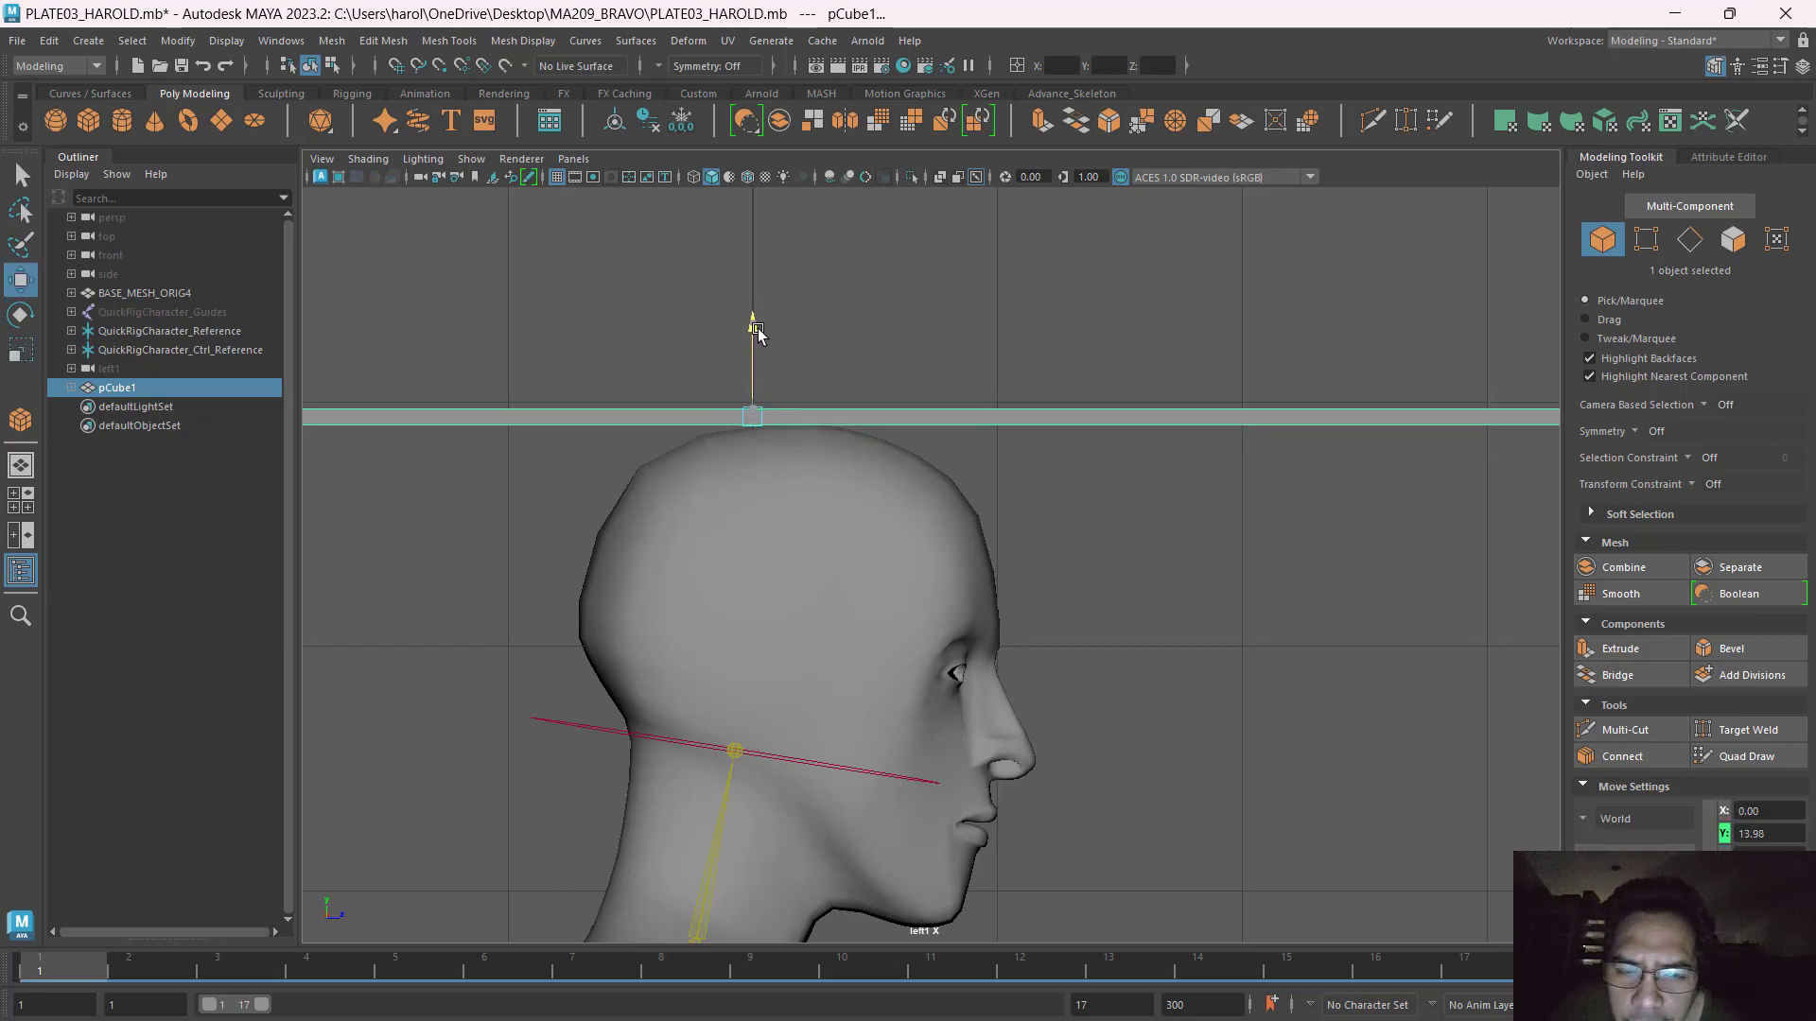
left_click(948, 348)
key("ctrl")
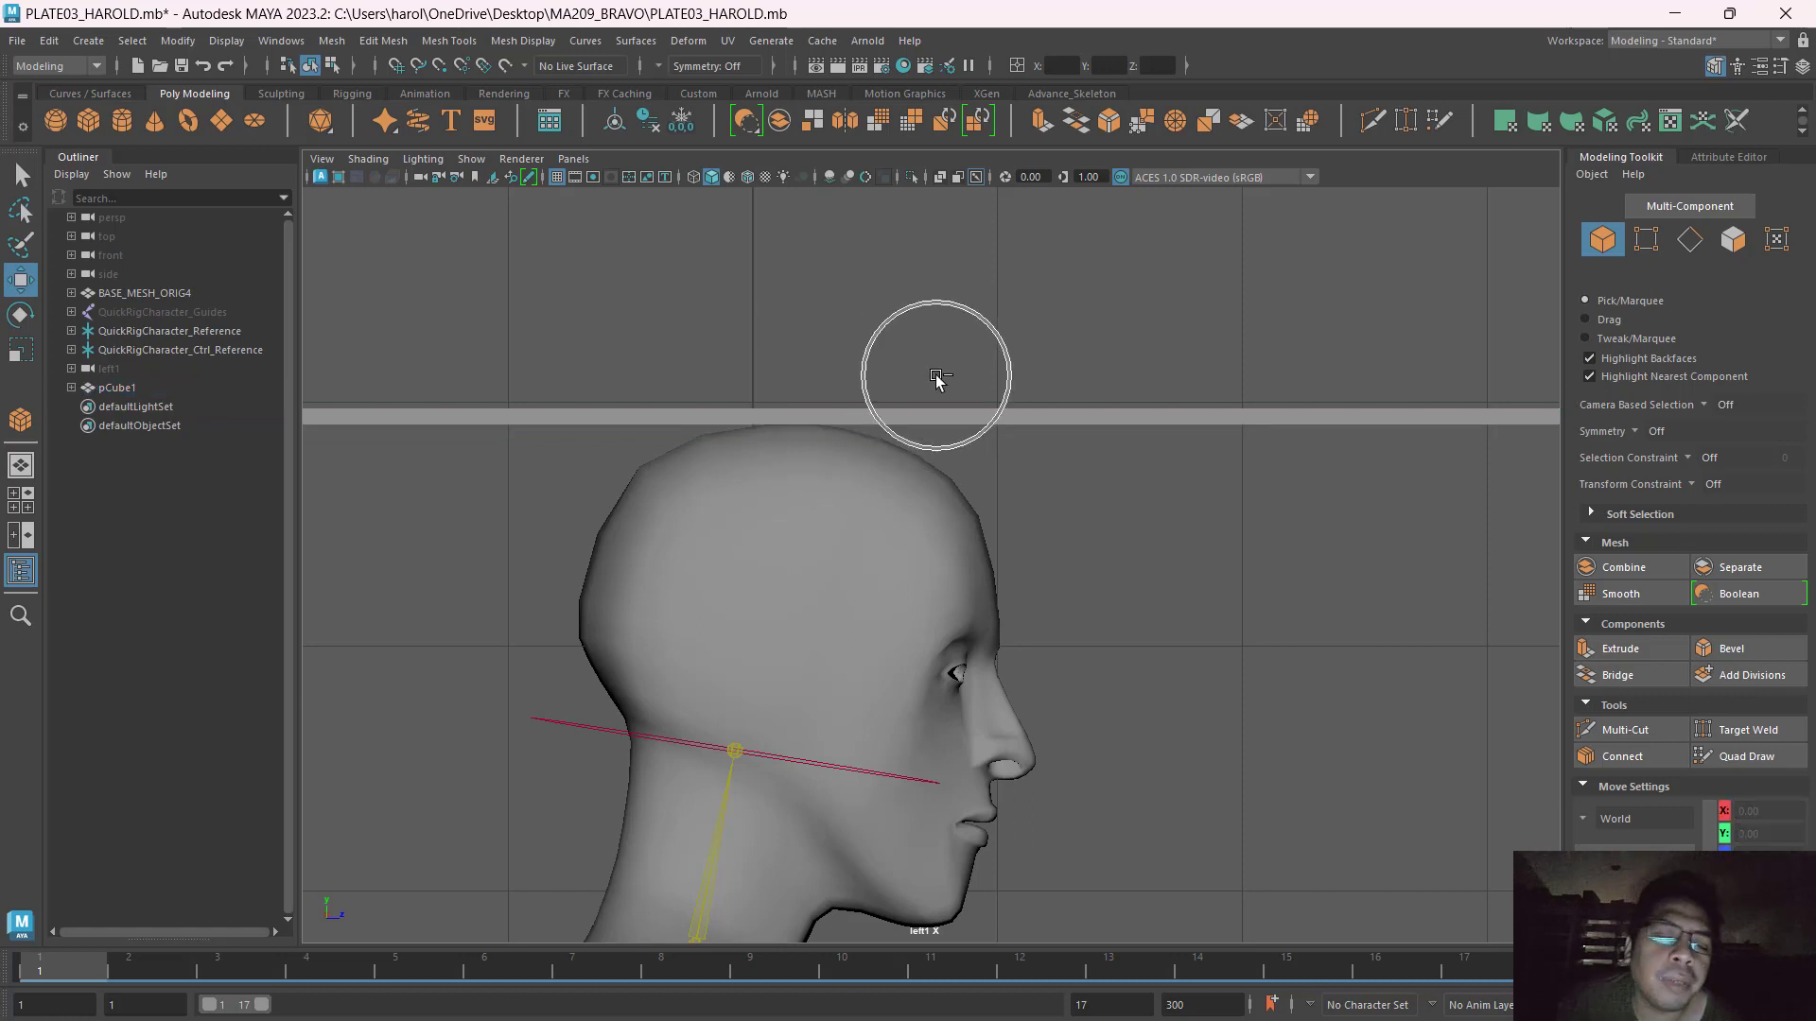
key("ctrl")
key("ctrl")
left_click(1136, 416)
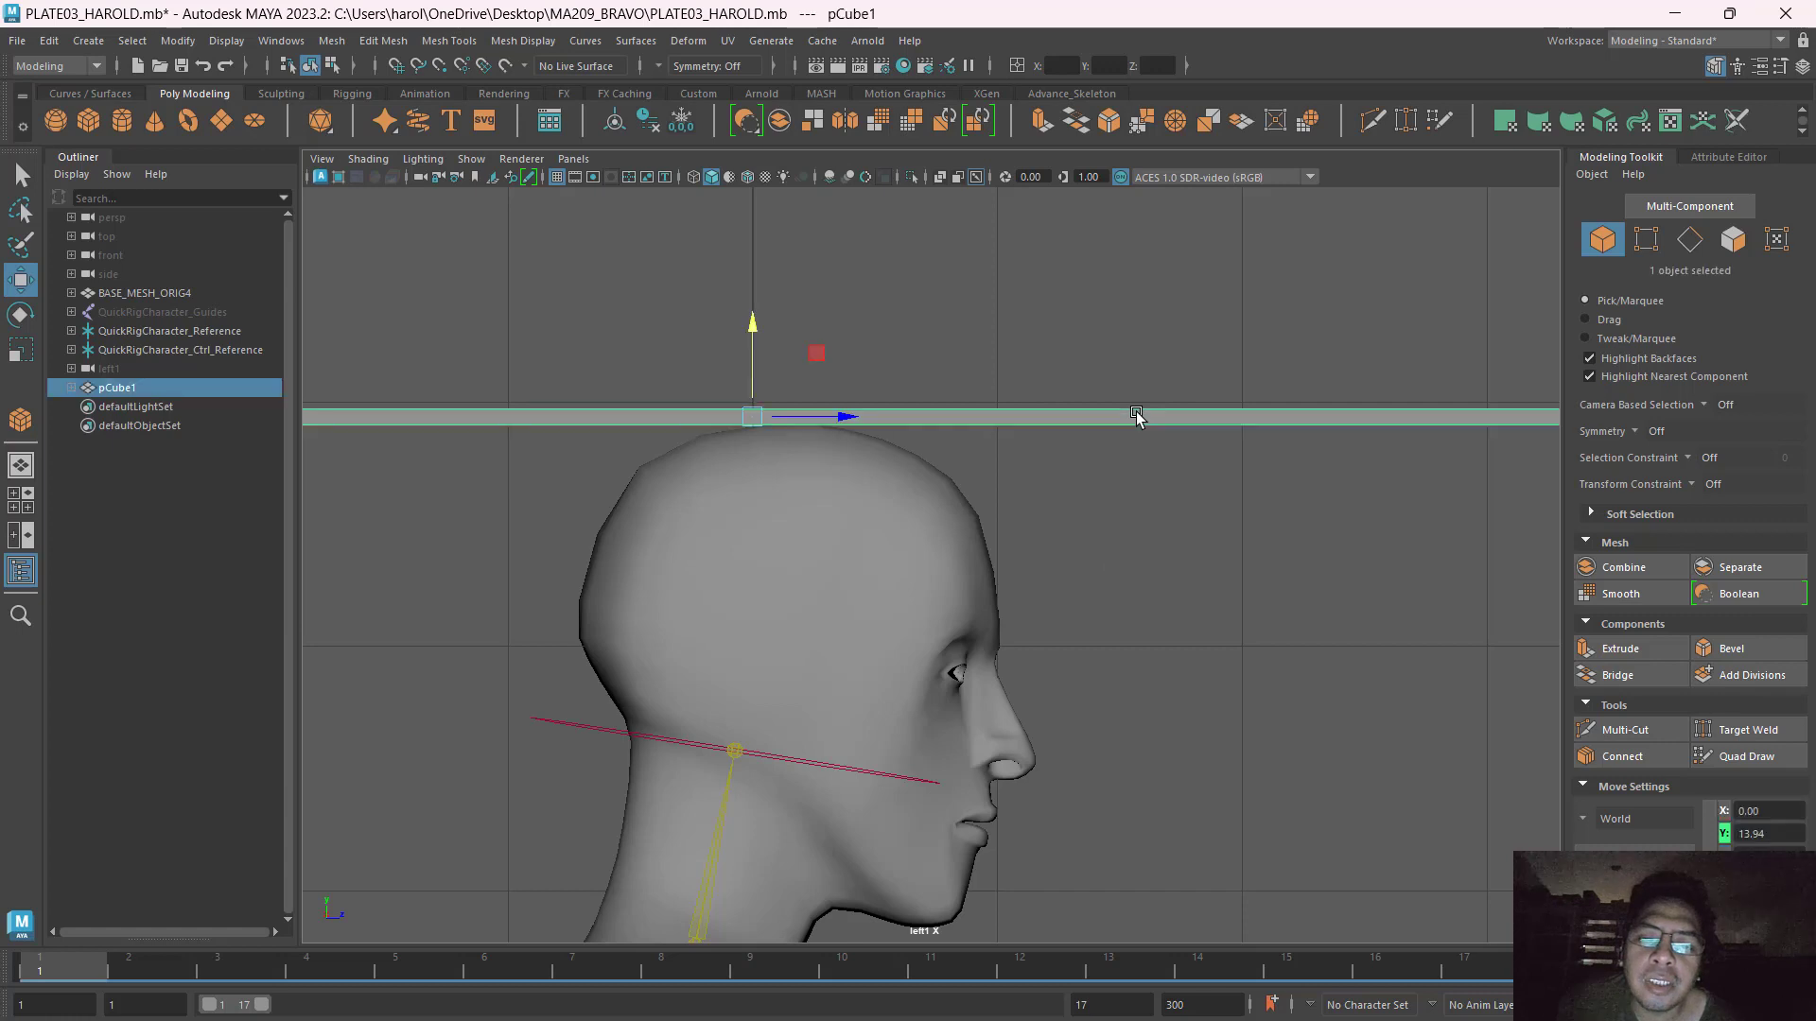
key("ctrl")
left_click(1100, 514)
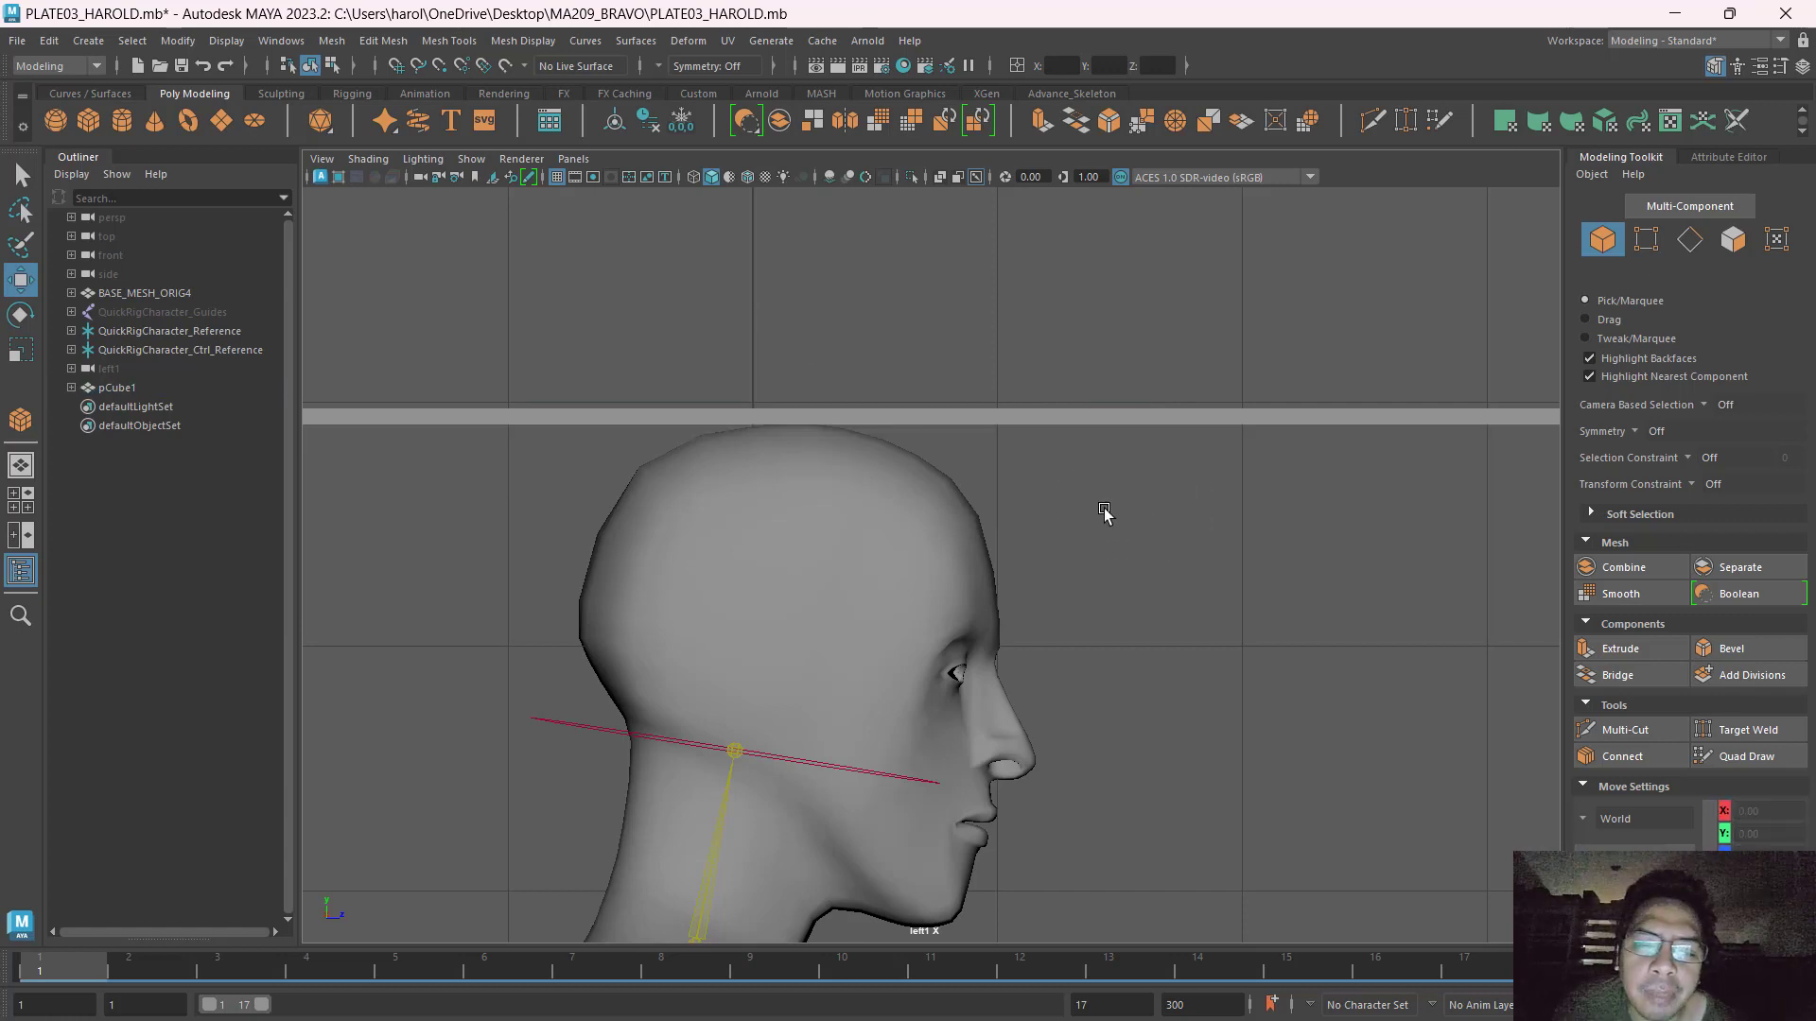
Scale the head-height cube thinner vertically, lower it to about Y 13.93, and deselect it in the four-view layout.
left_click(1015, 416)
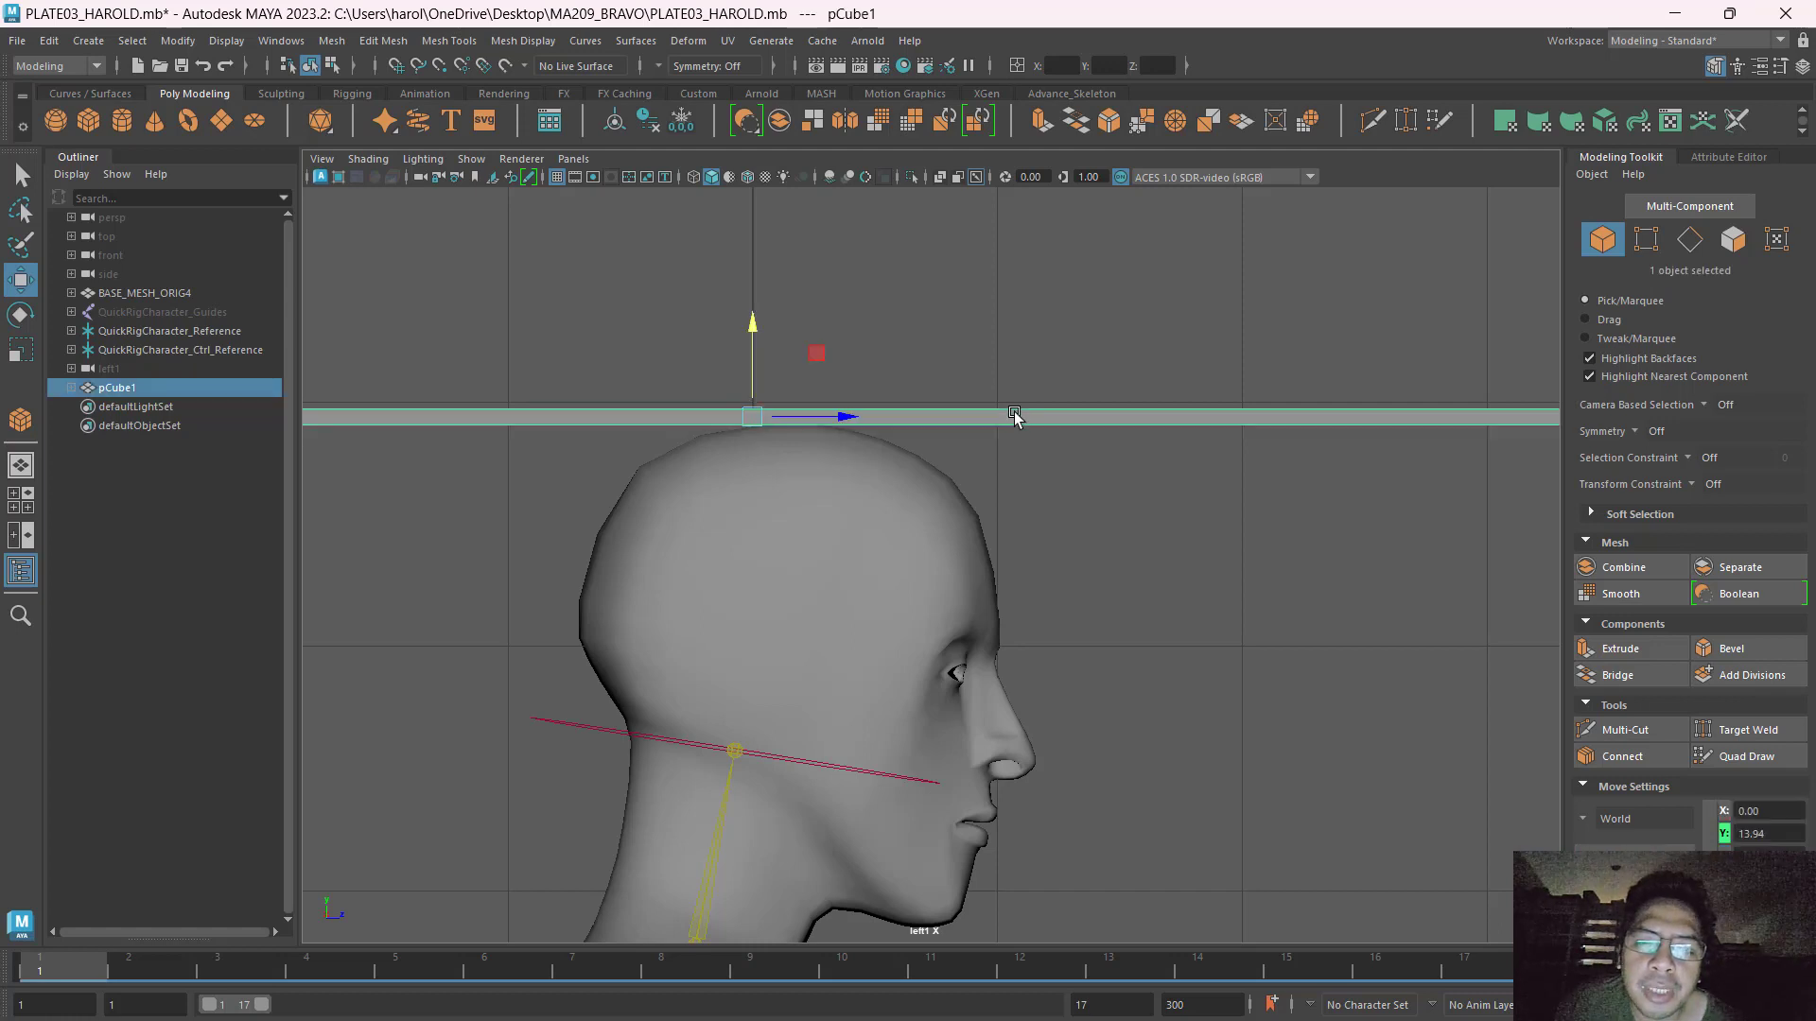
key("r")
mouse_move(753, 326)
left_mouse_down()
mouse_move(744, 376)
mouse_move(748, 348)
left_mouse_up()
key("w")
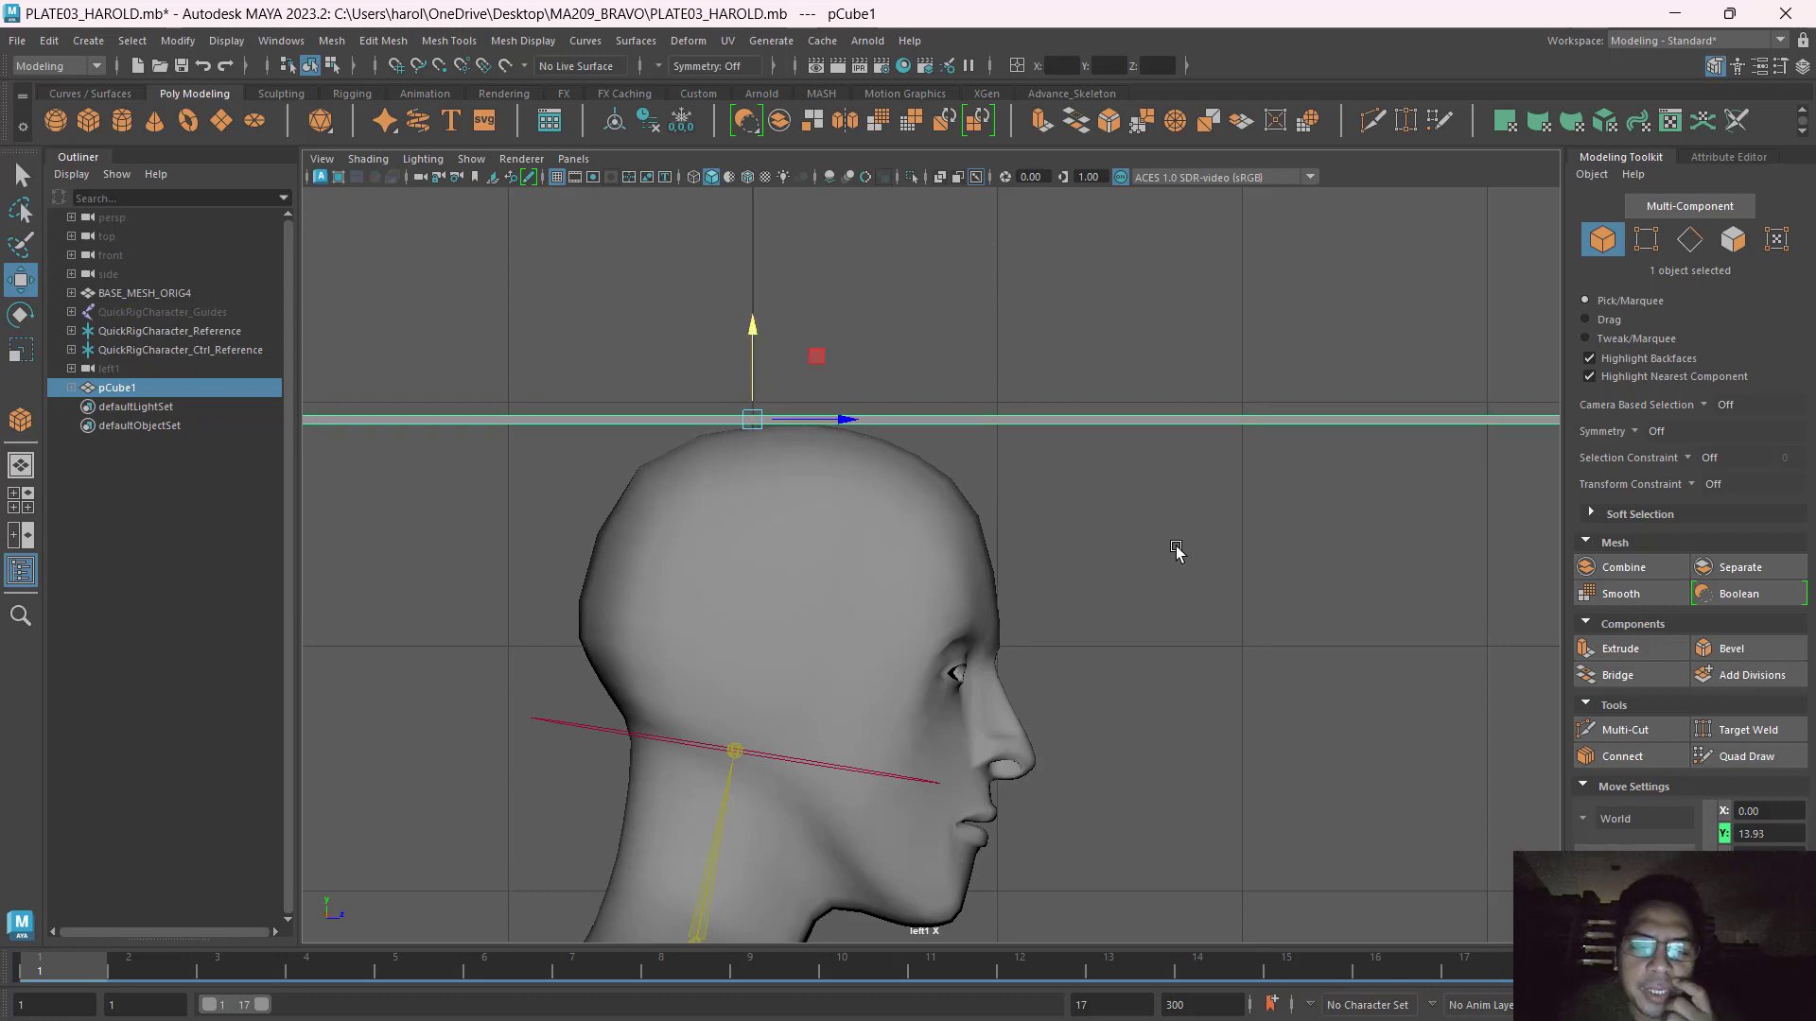
key("space")
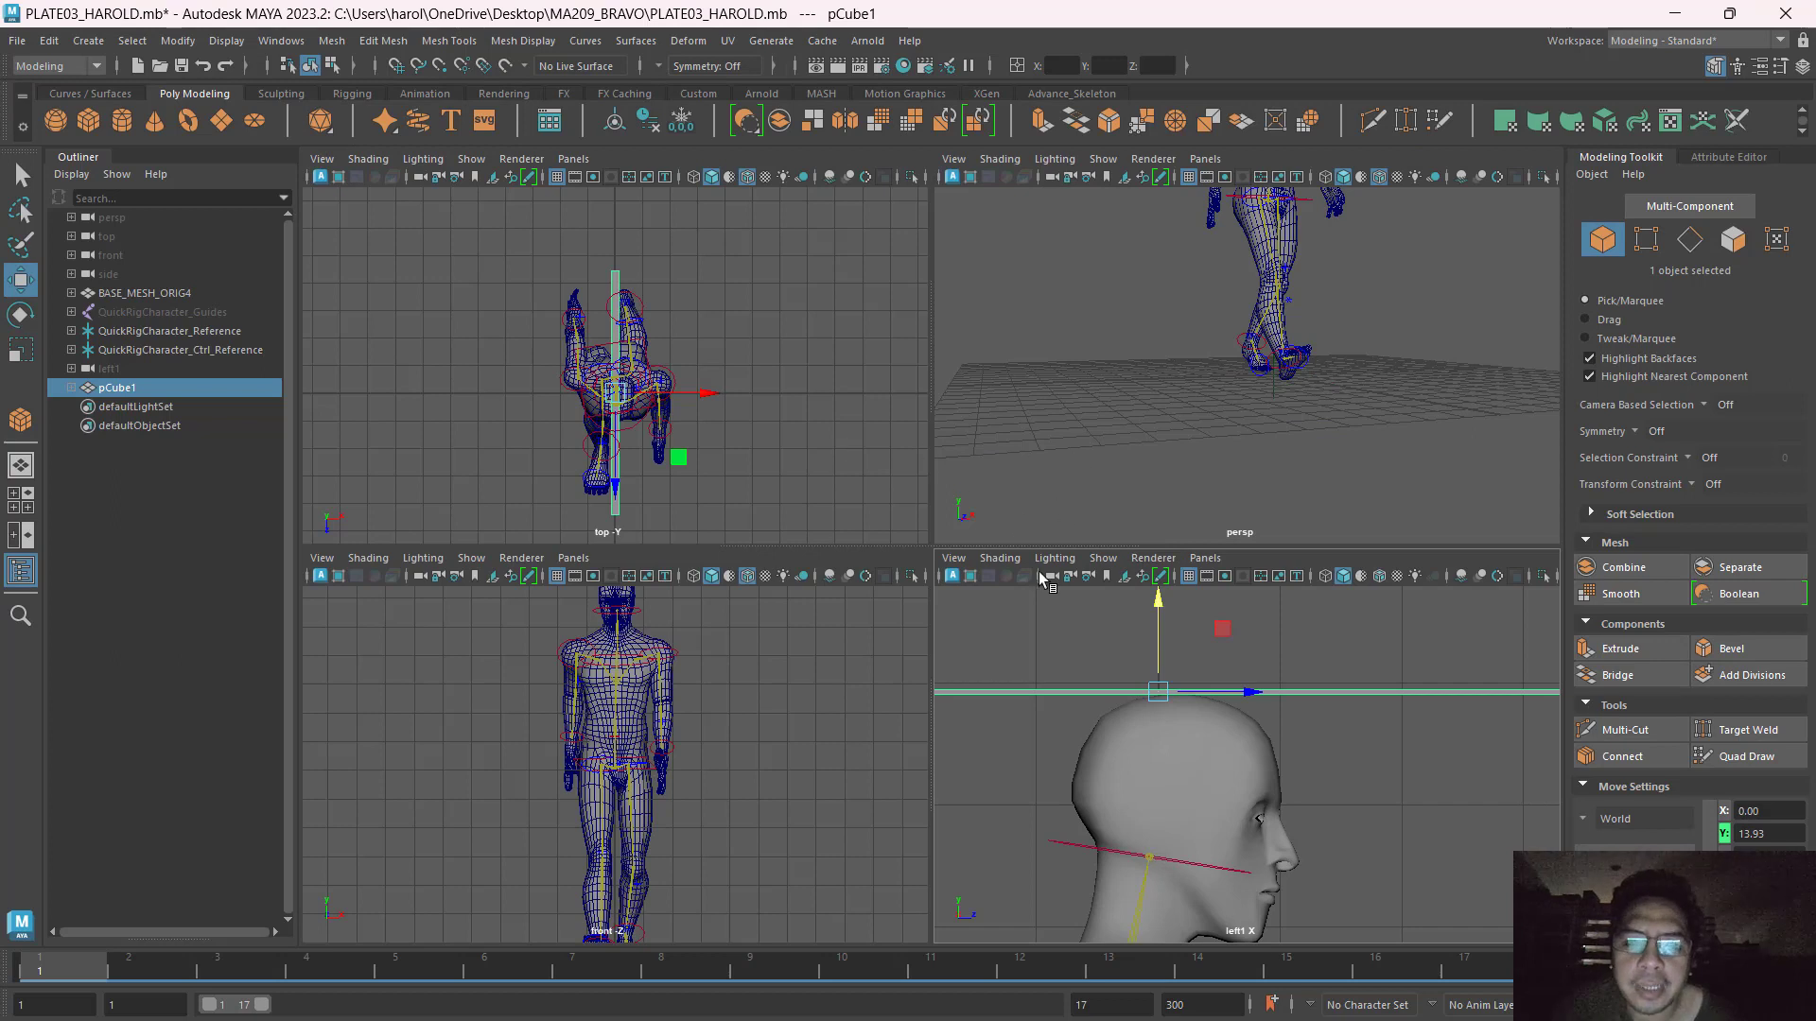
left_click(1072, 379)
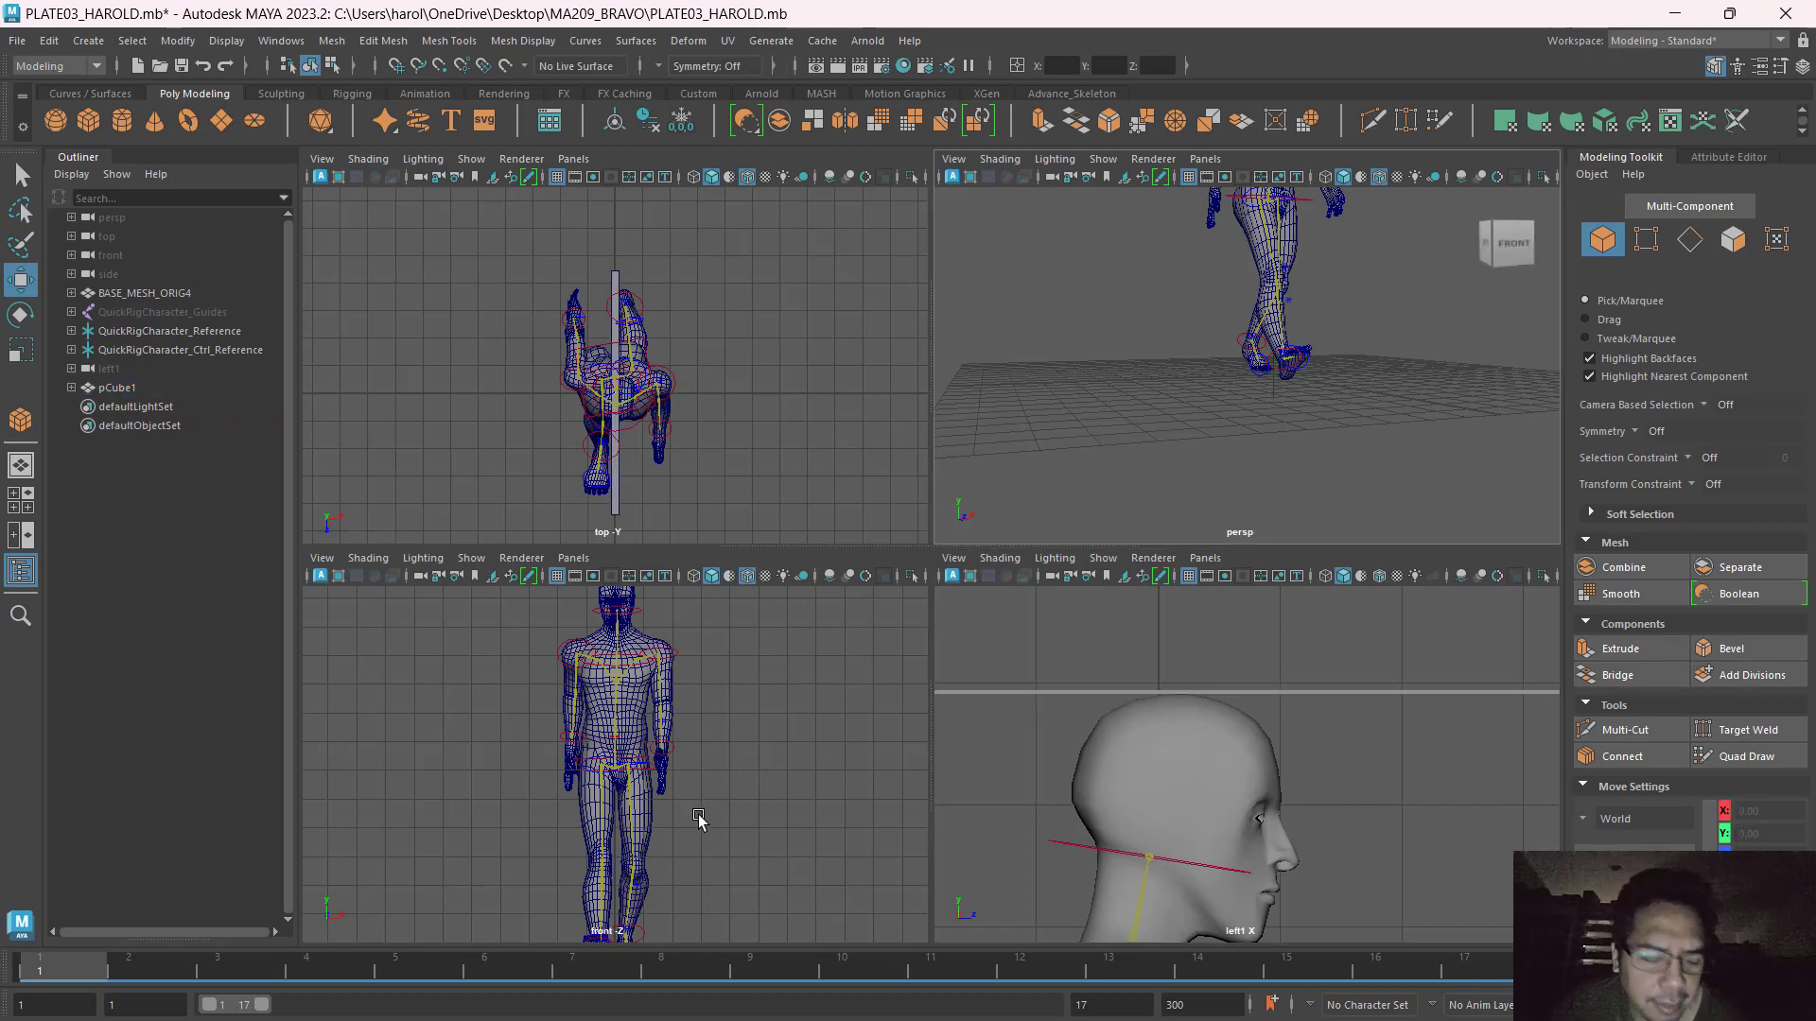
Switch to the browser to study the walk cycle chart's head-height line, key poses and key frame numbers, and return to Maya.
key("alt+Tab")
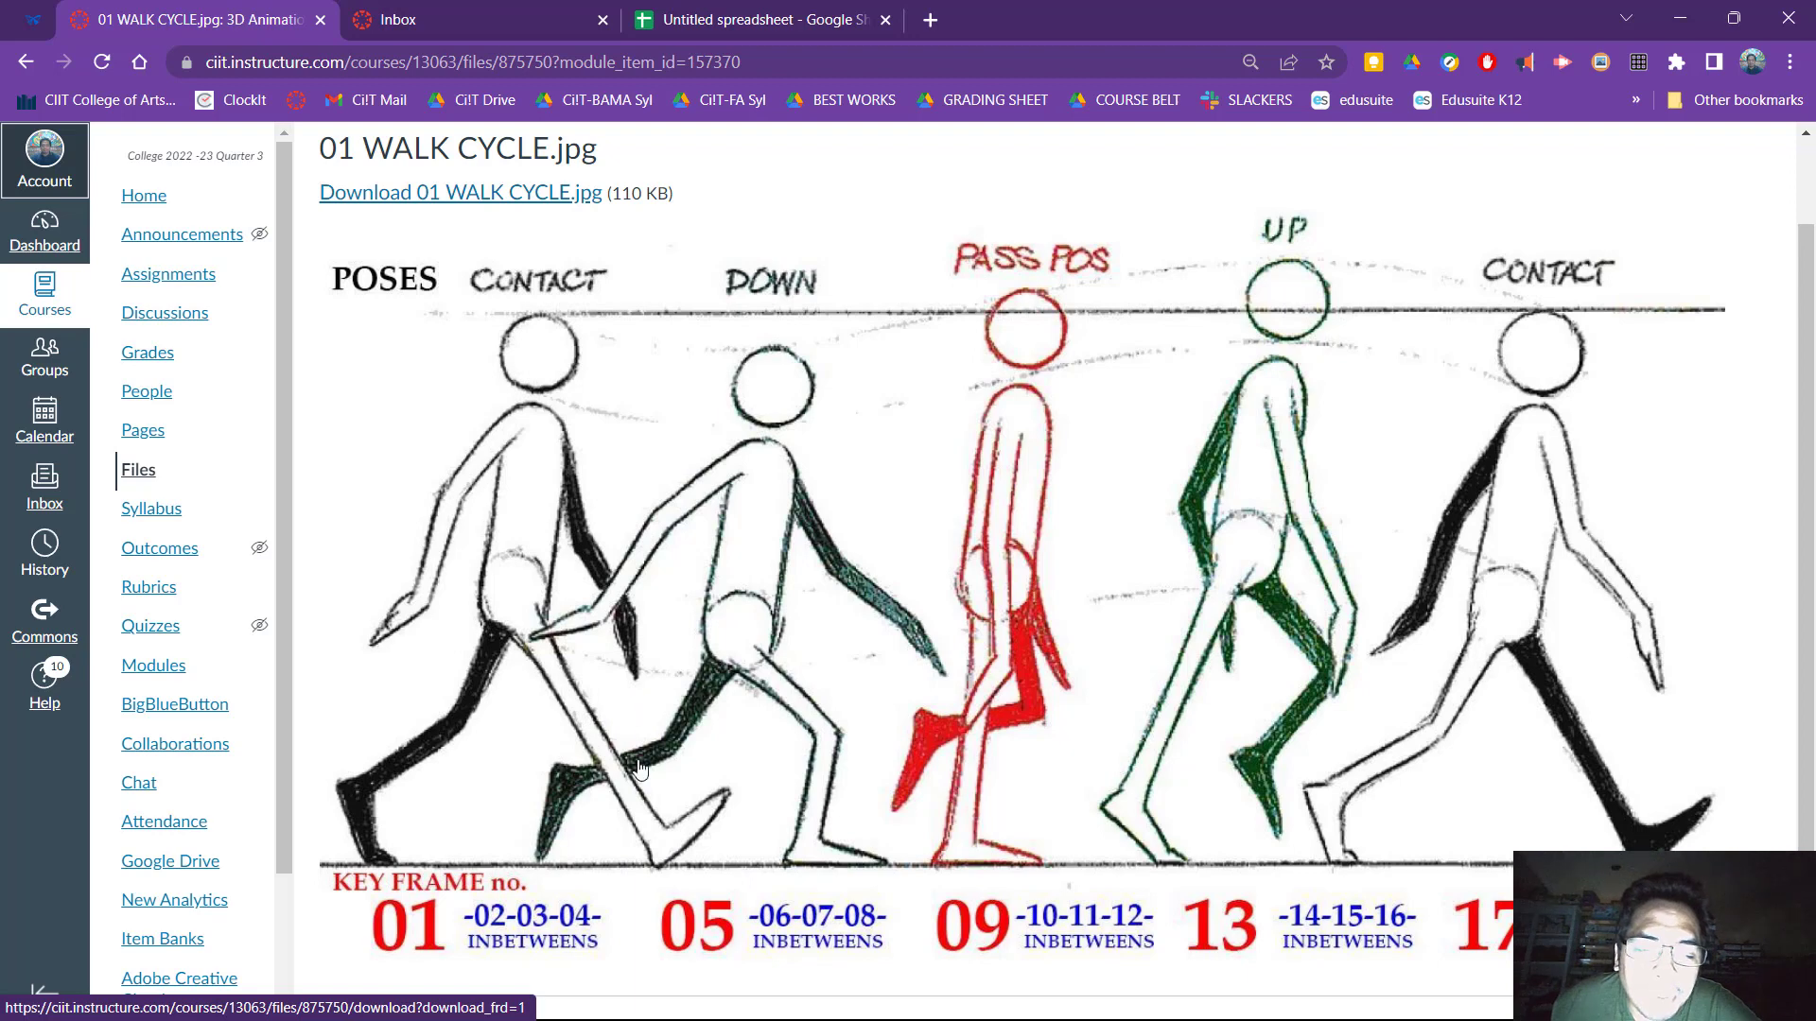
key("ctrl")
key("ctrl")
key("ctrl")
key("ctrl")
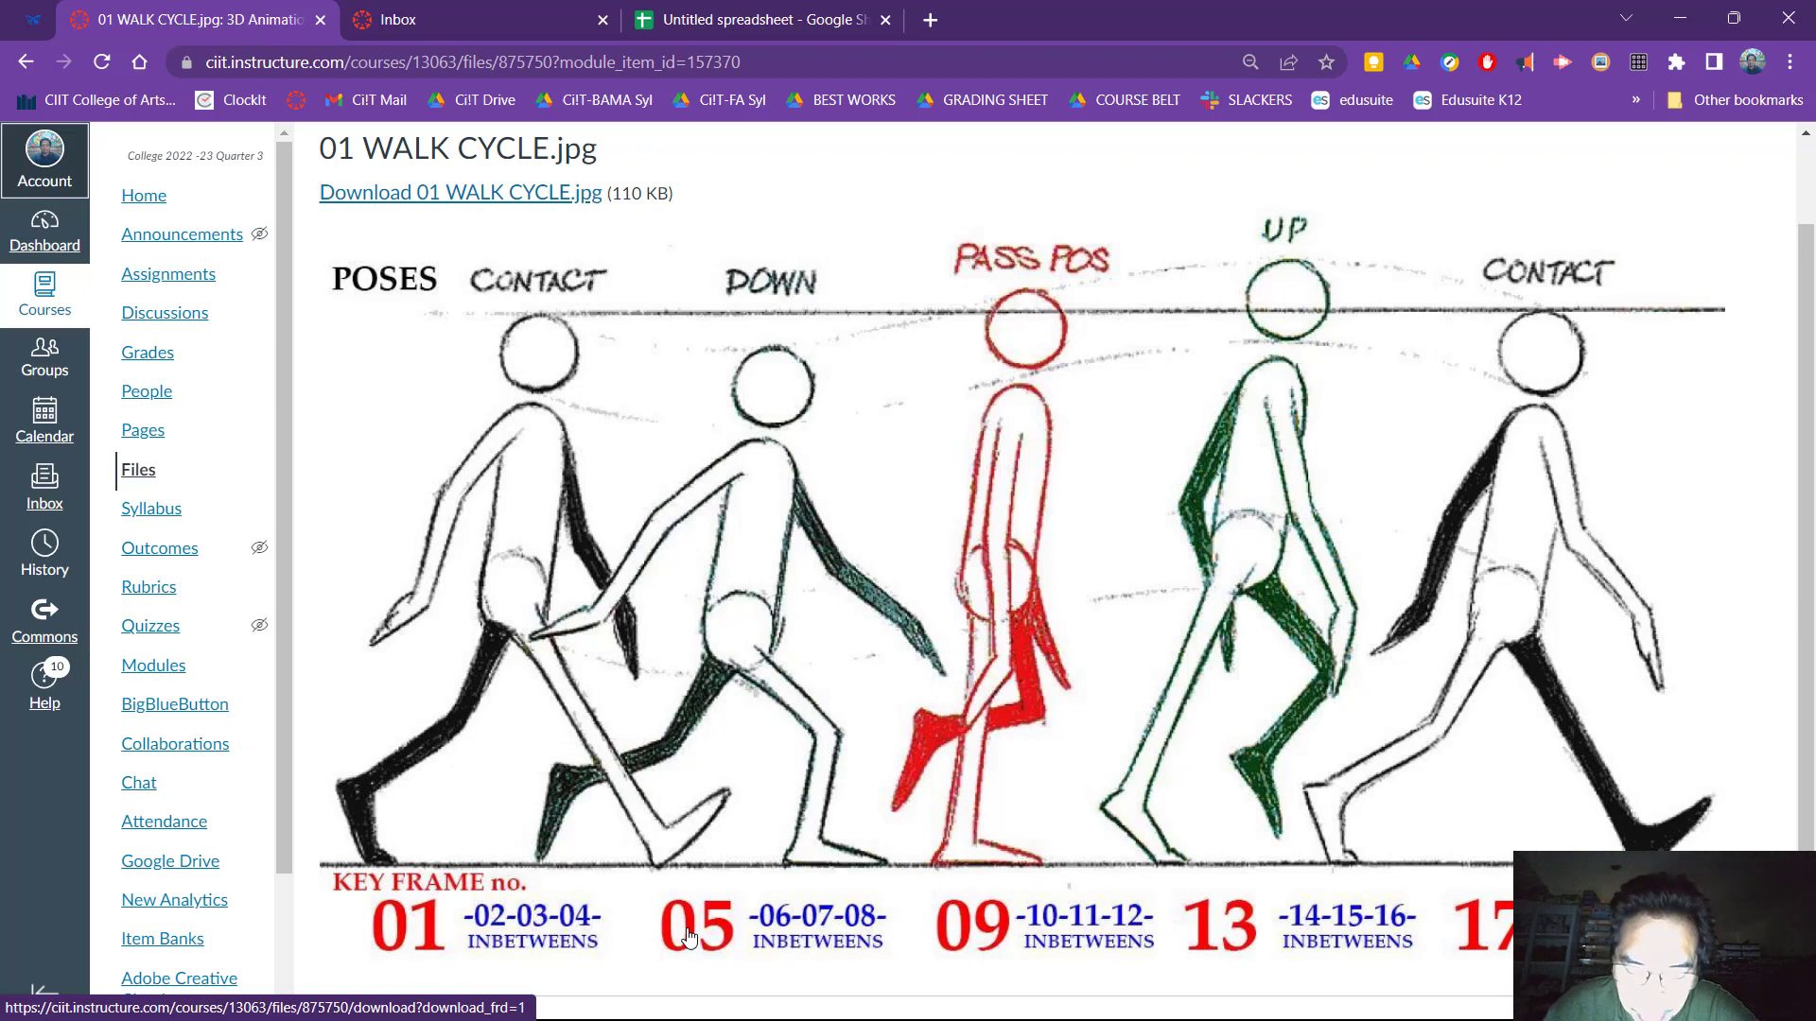
key("ctrl")
key("ctrl")
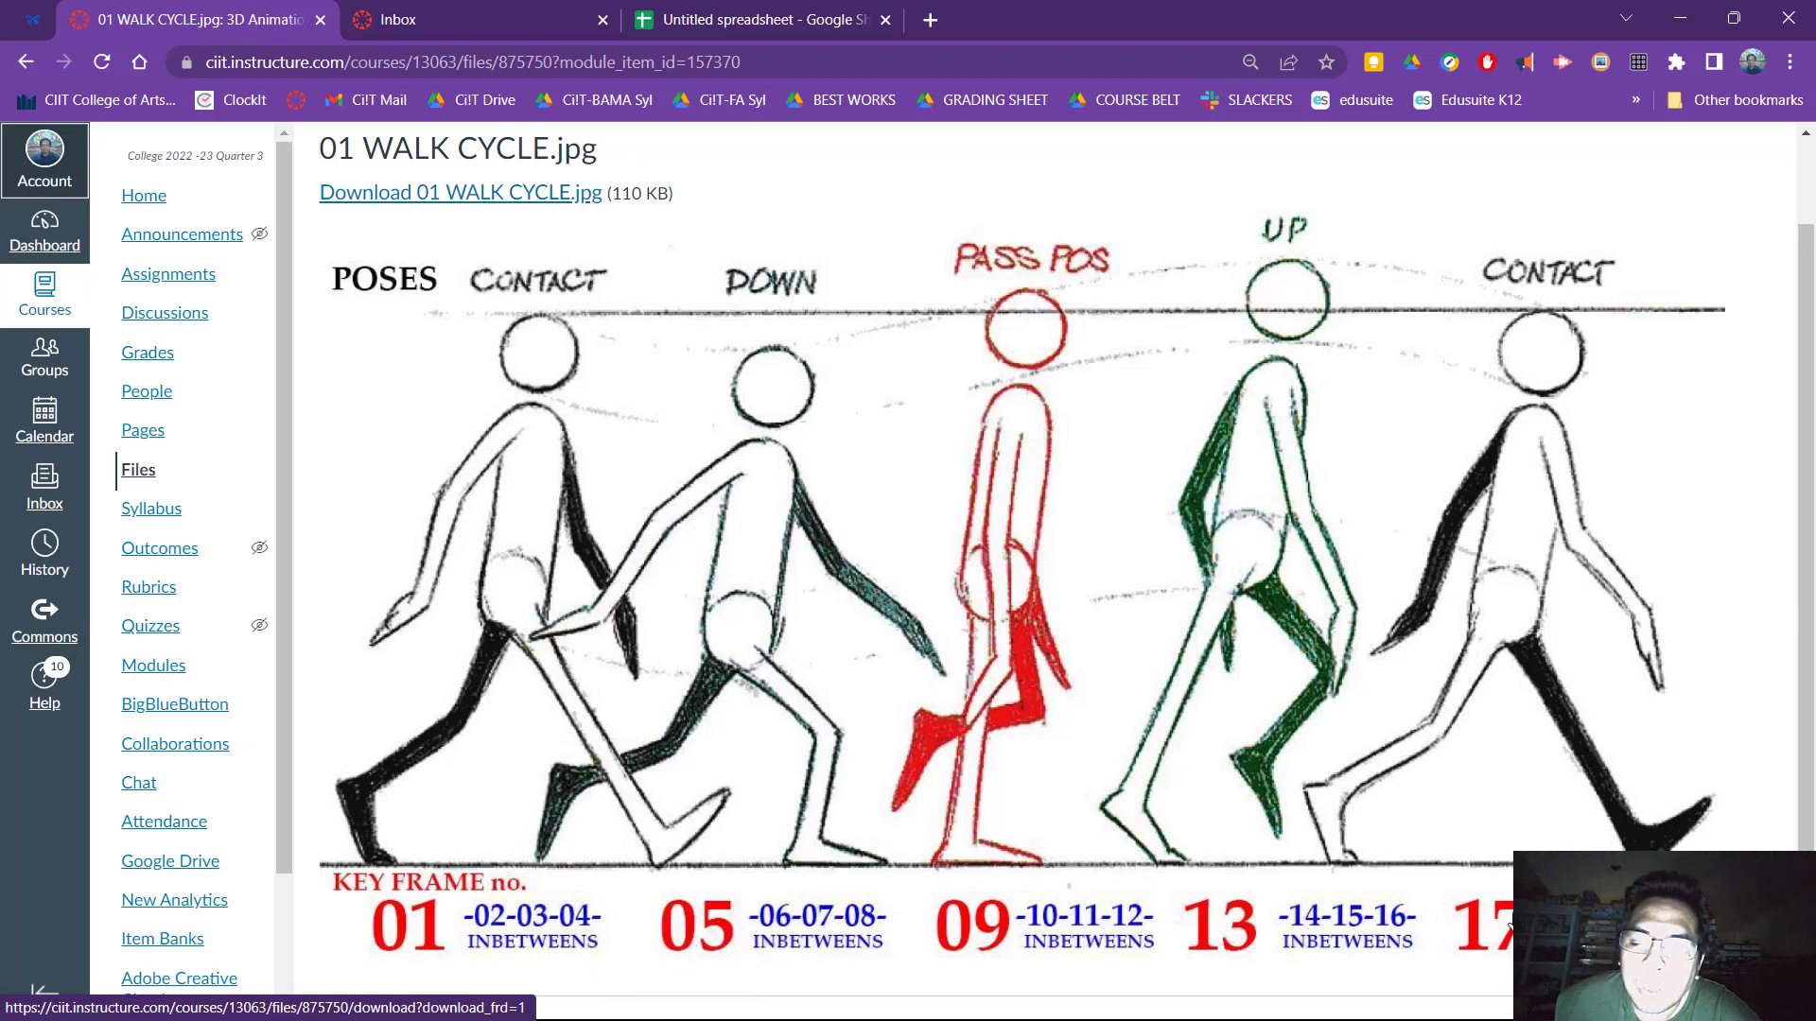
key("ctrl")
key("ctrl")
key("ctrl")
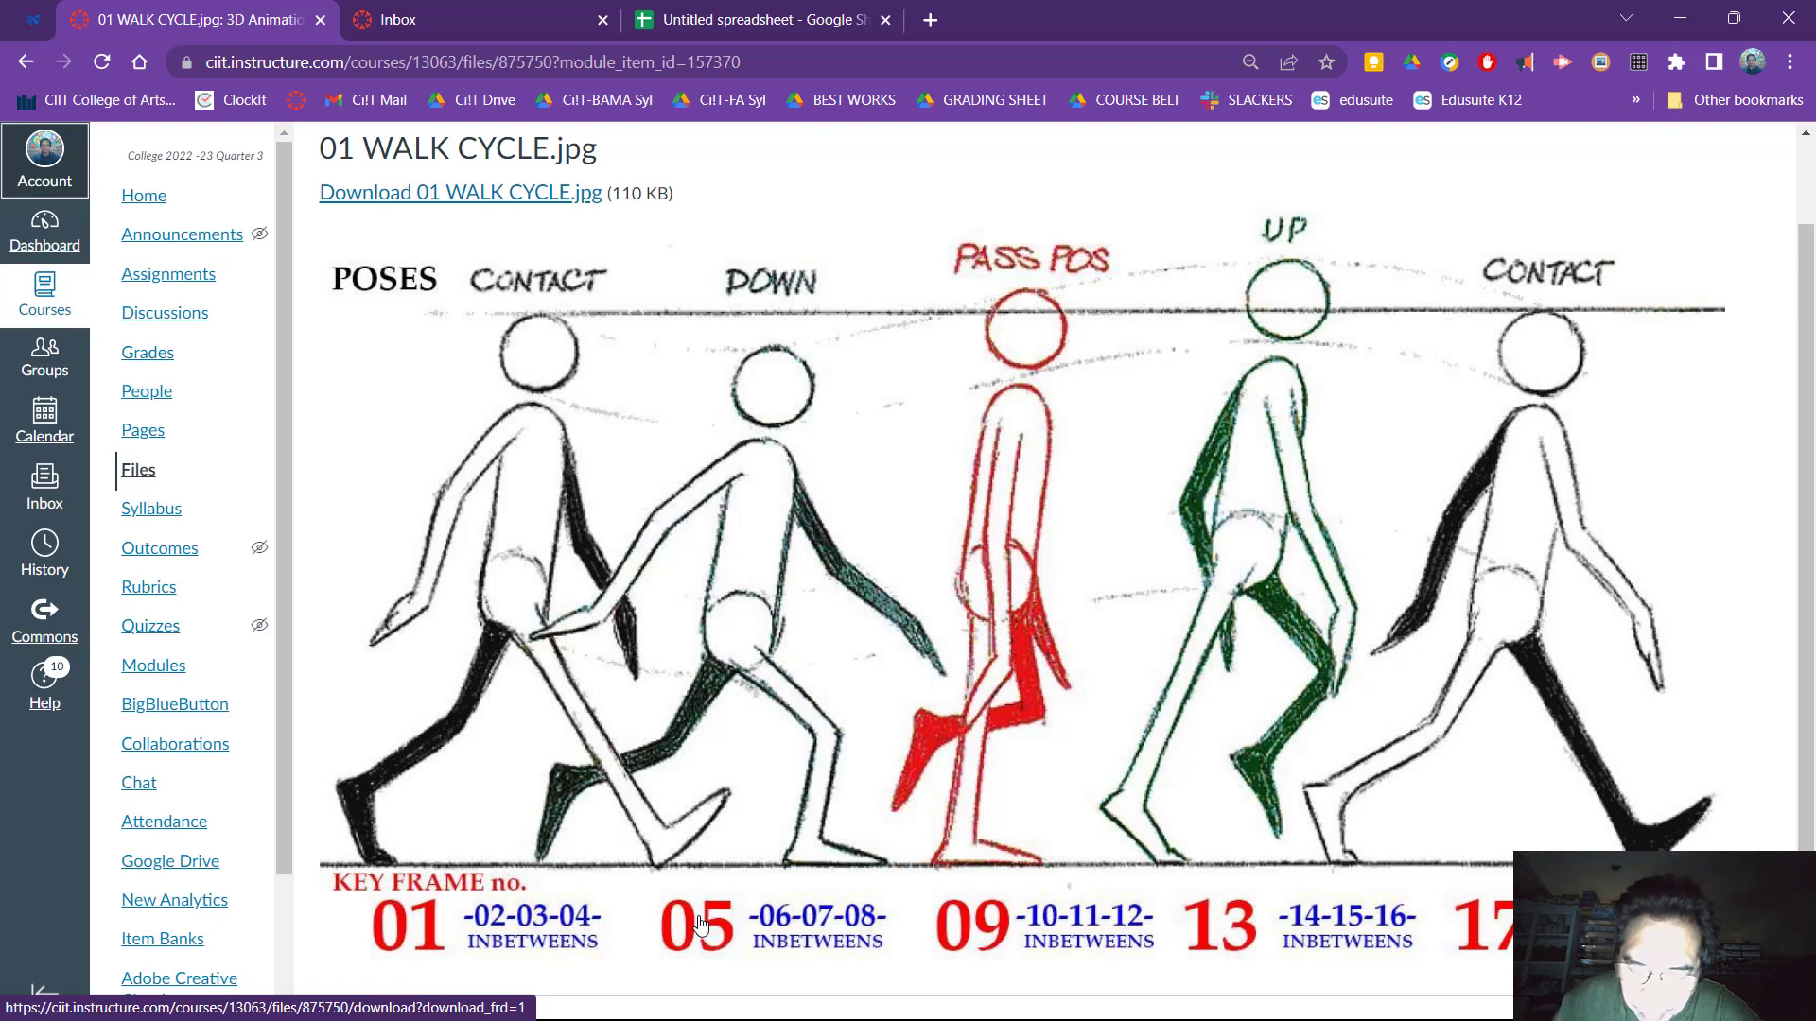
key("ctrl")
key("ctrl")
key("ctrl")
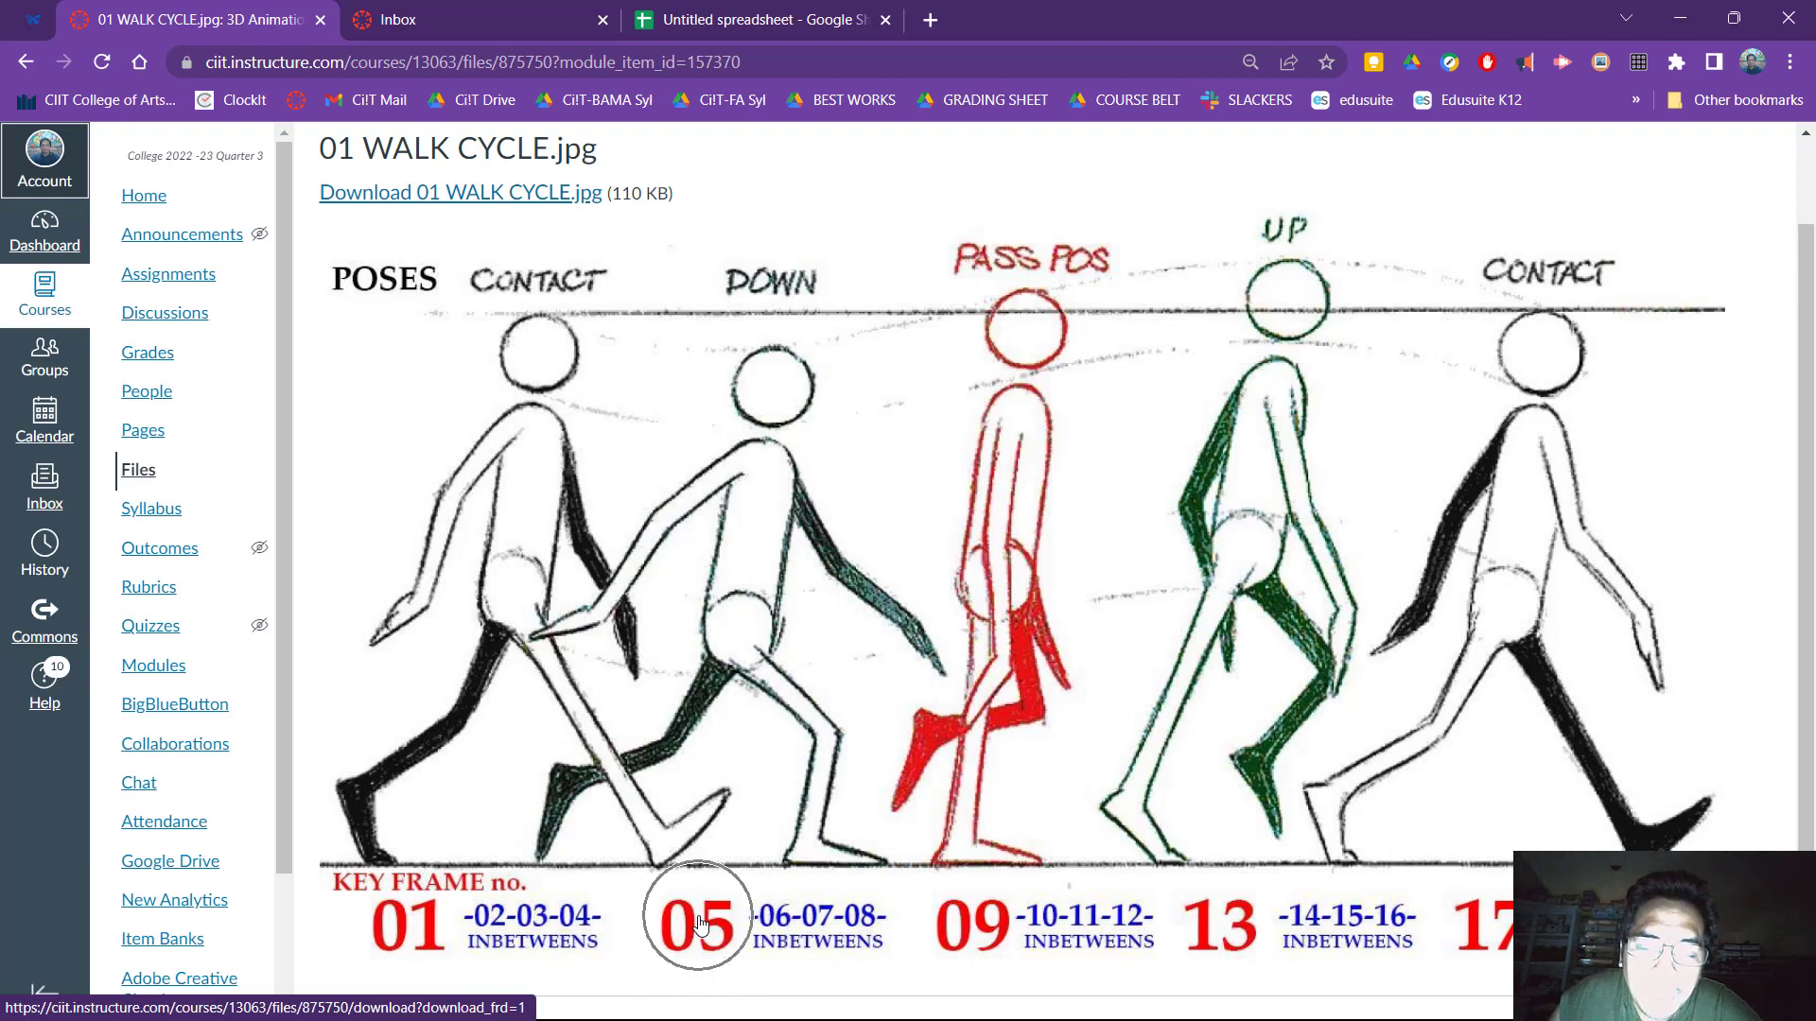
key("ctrl")
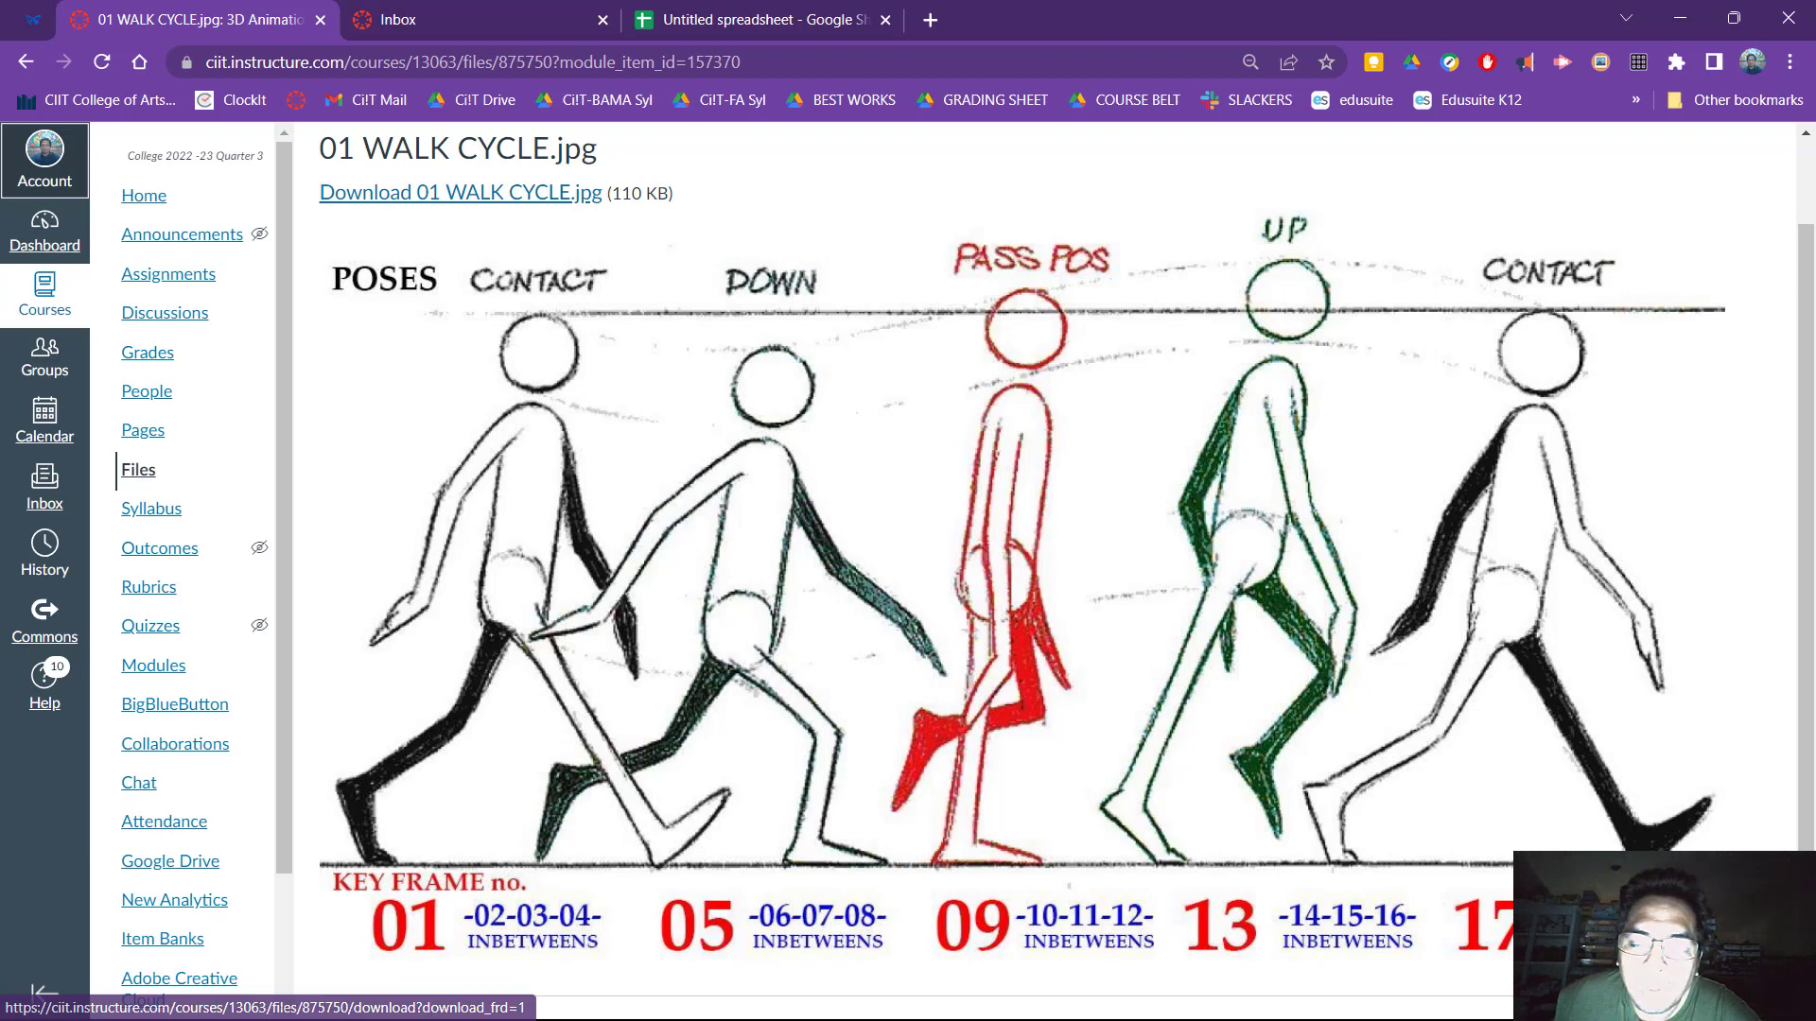
key("ctrl")
key("ctrl")
key("ctrl")
key("ctrl")
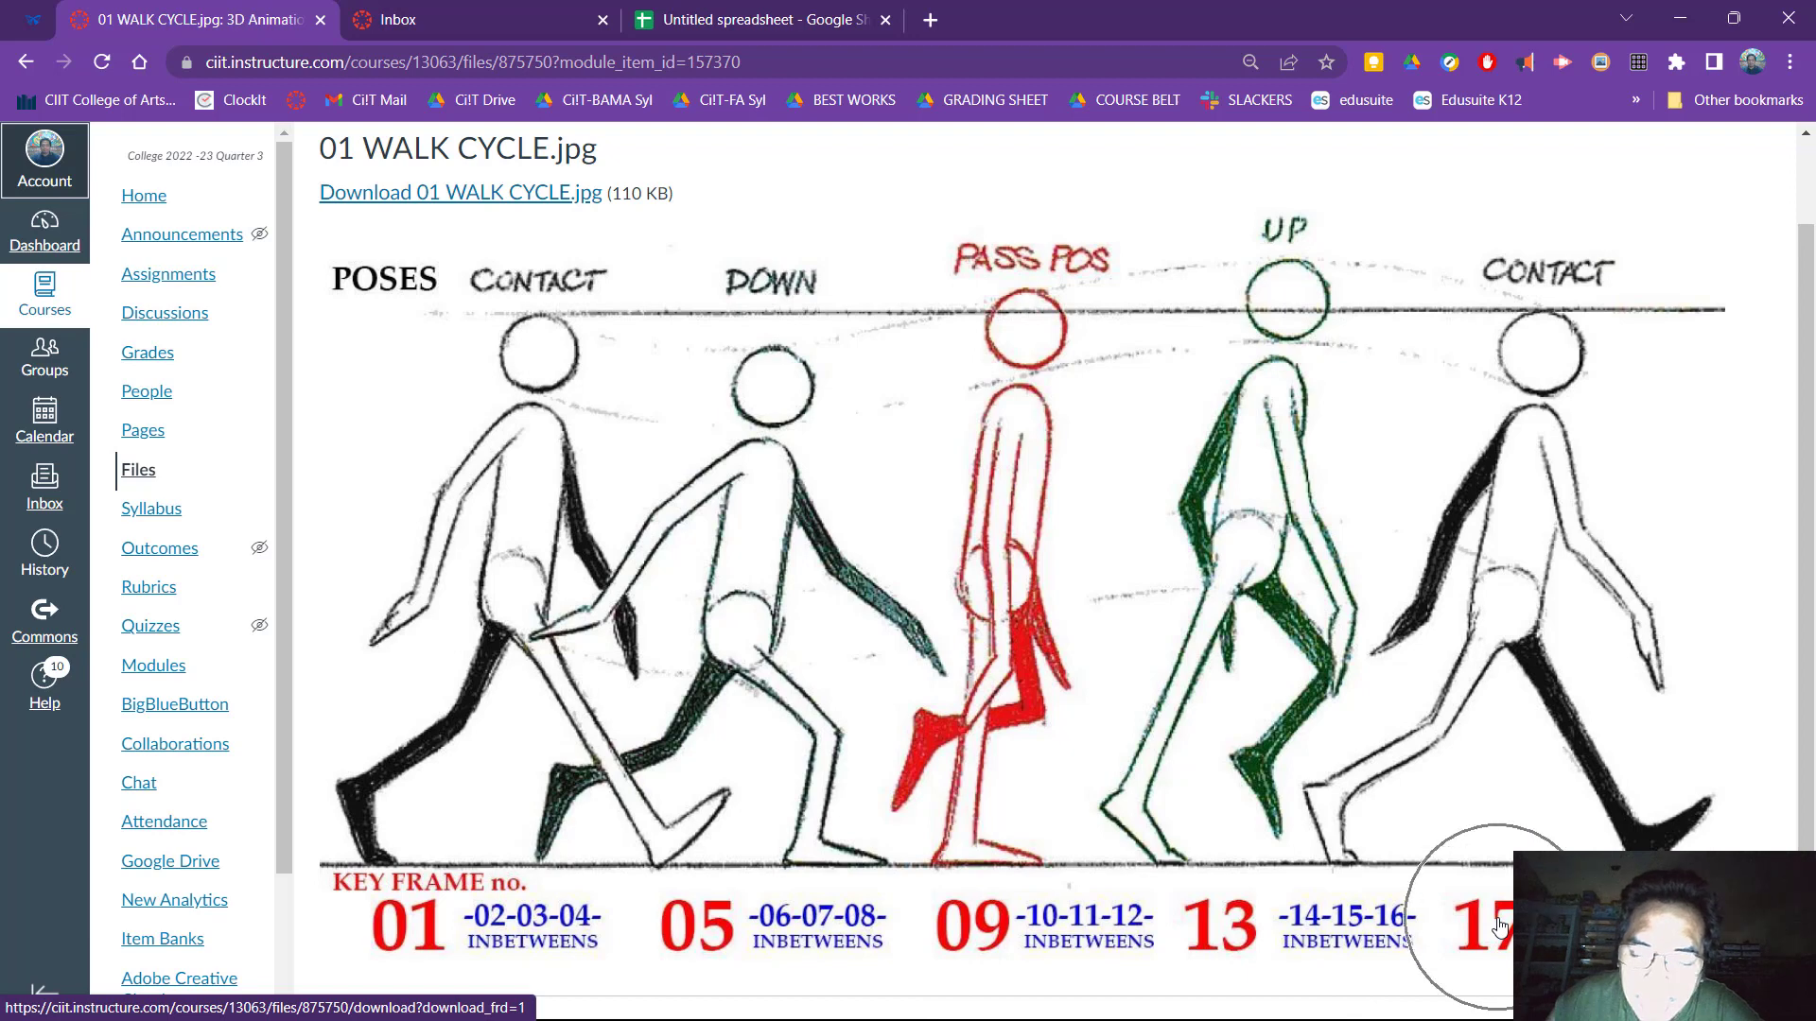
key("ctrl")
key("ctrl")
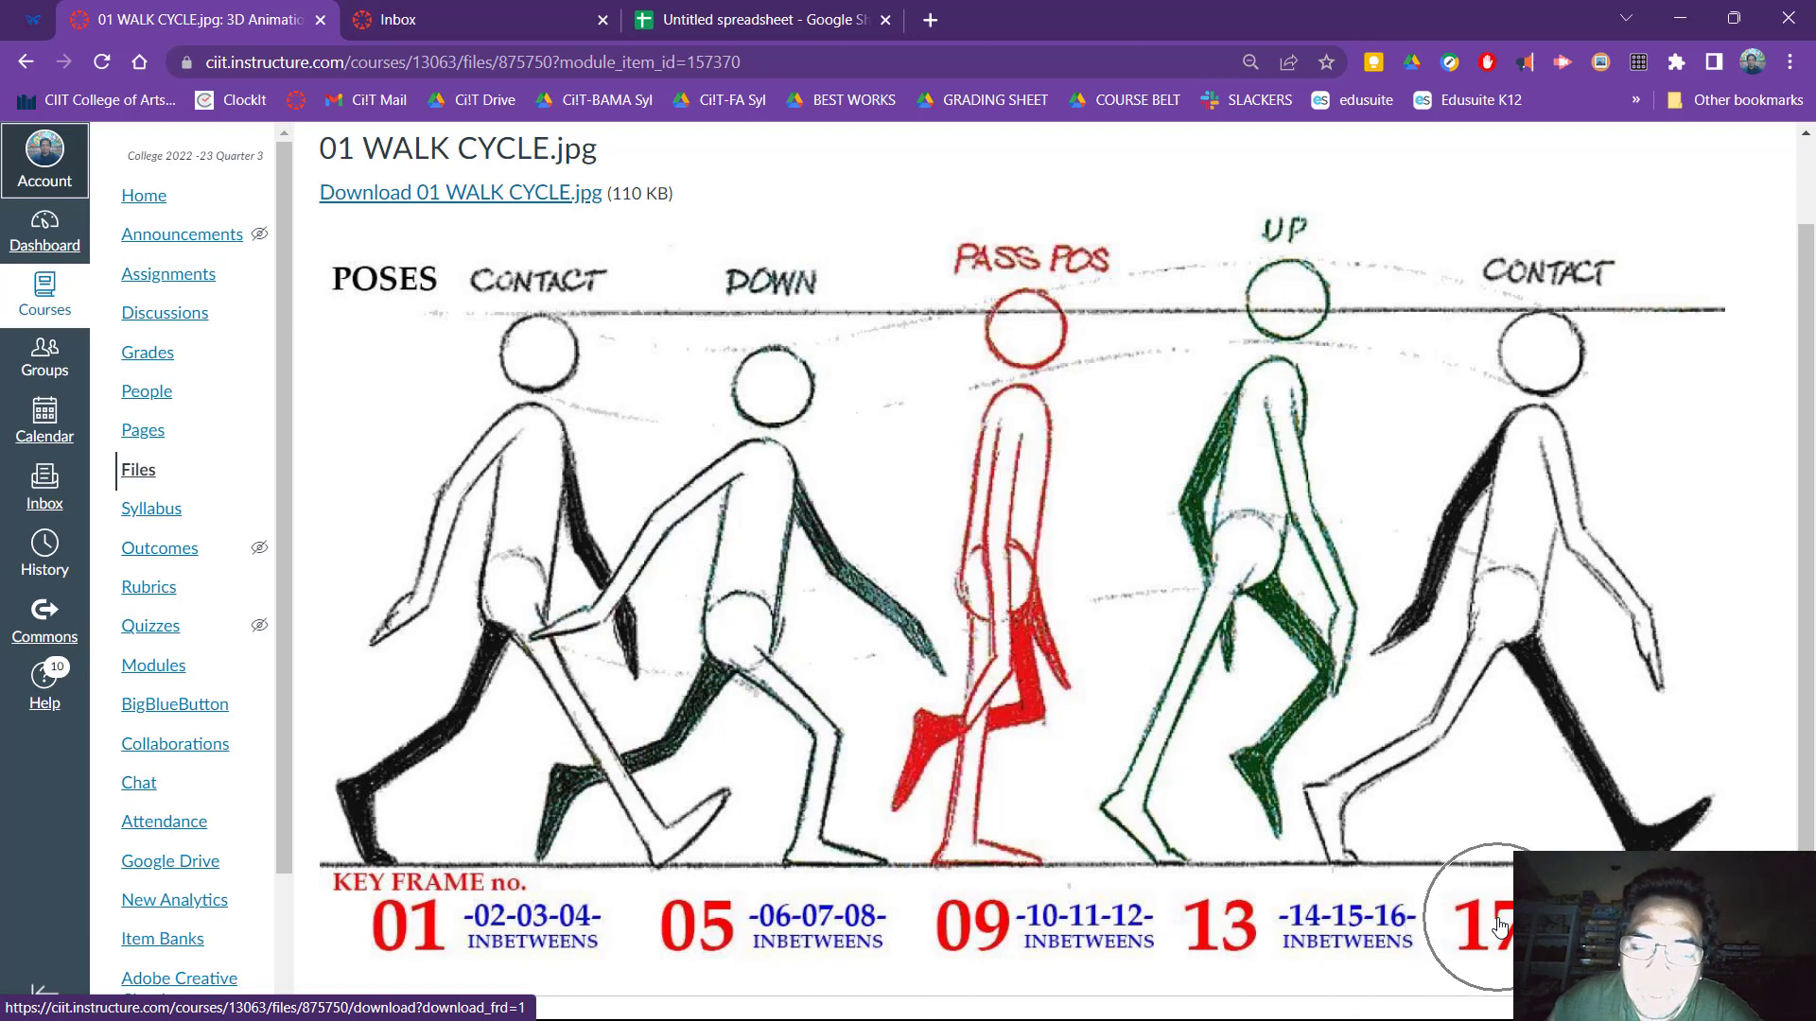
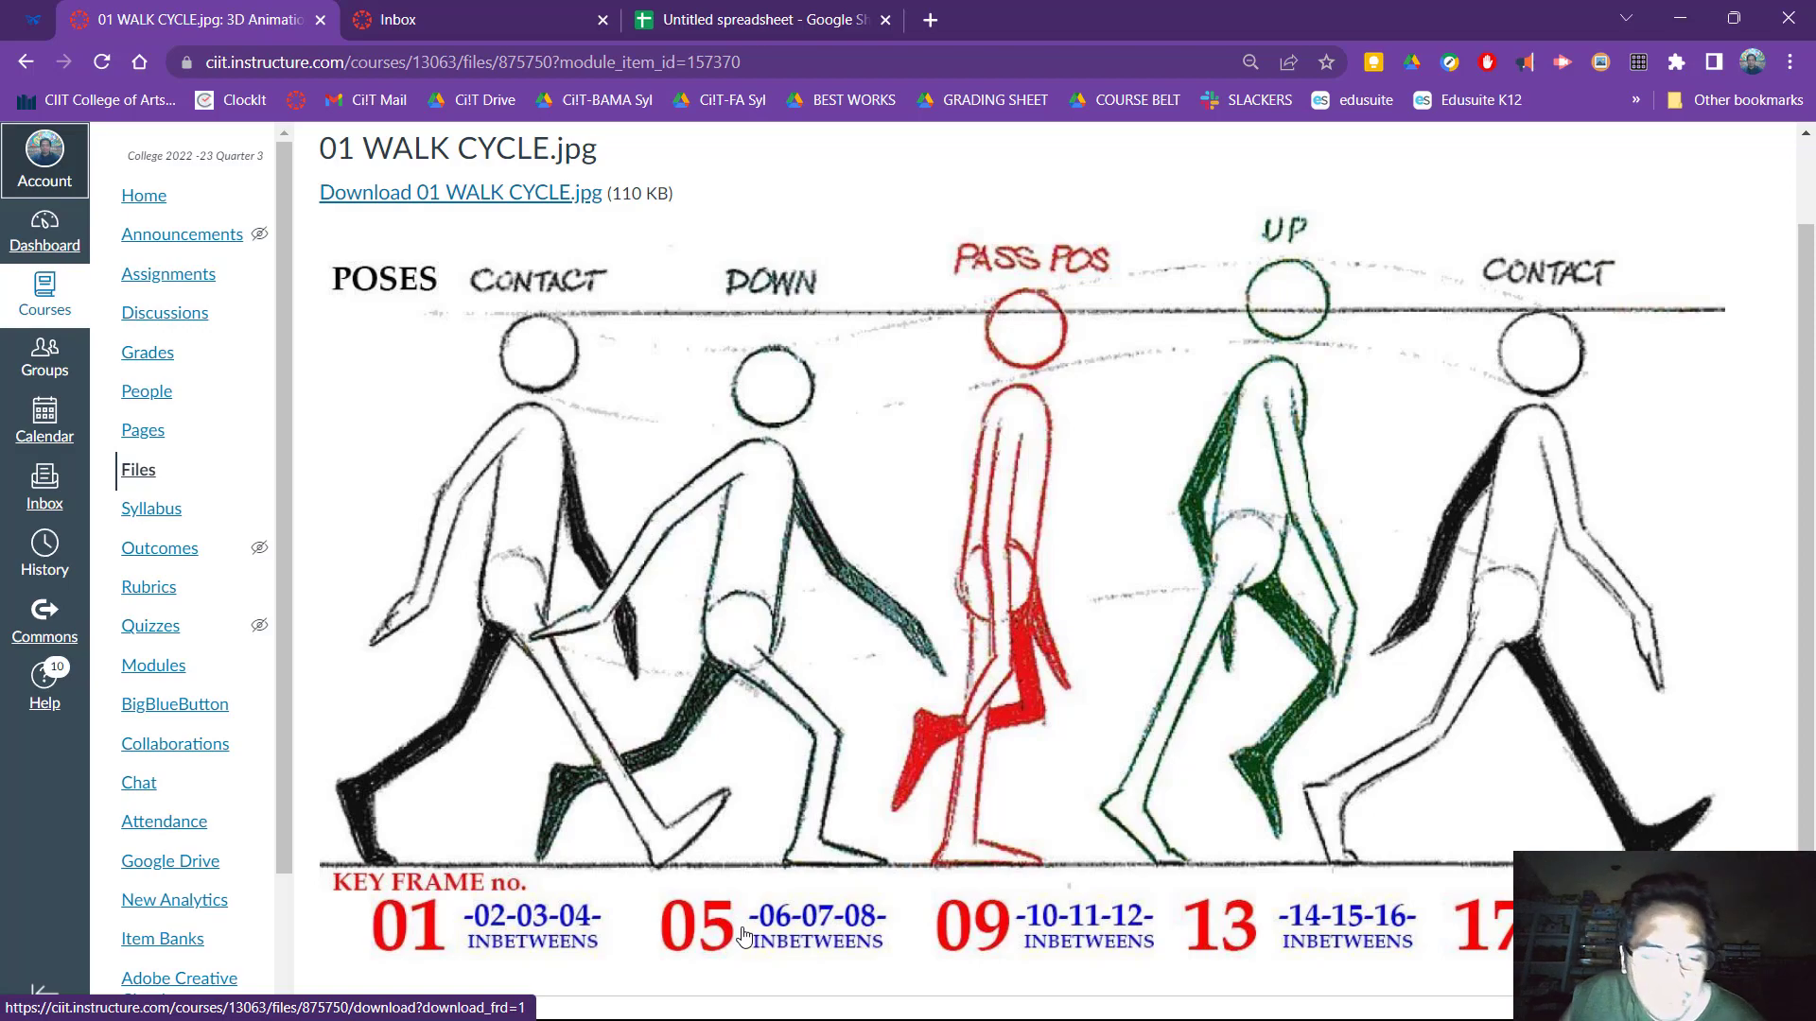
key("alt+Tab")
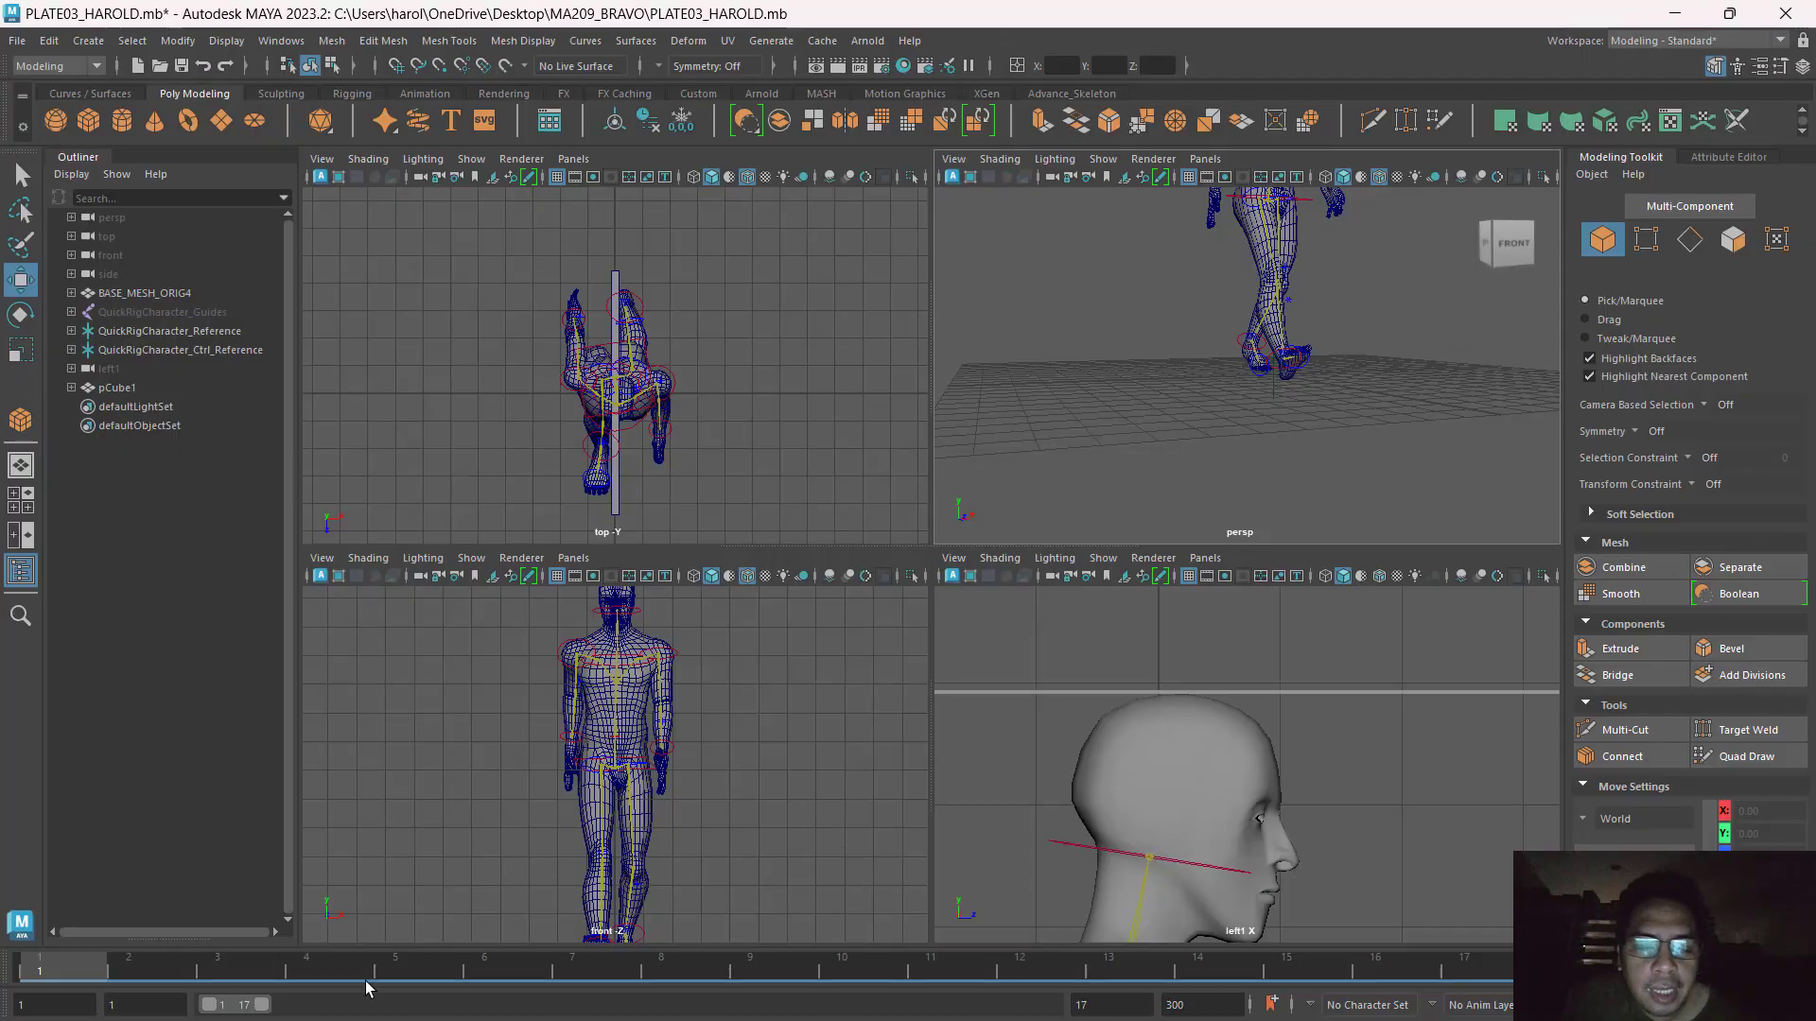
Go to frame 5 on the timeline, and return to the contact pose at frame 1.
key("ctrl")
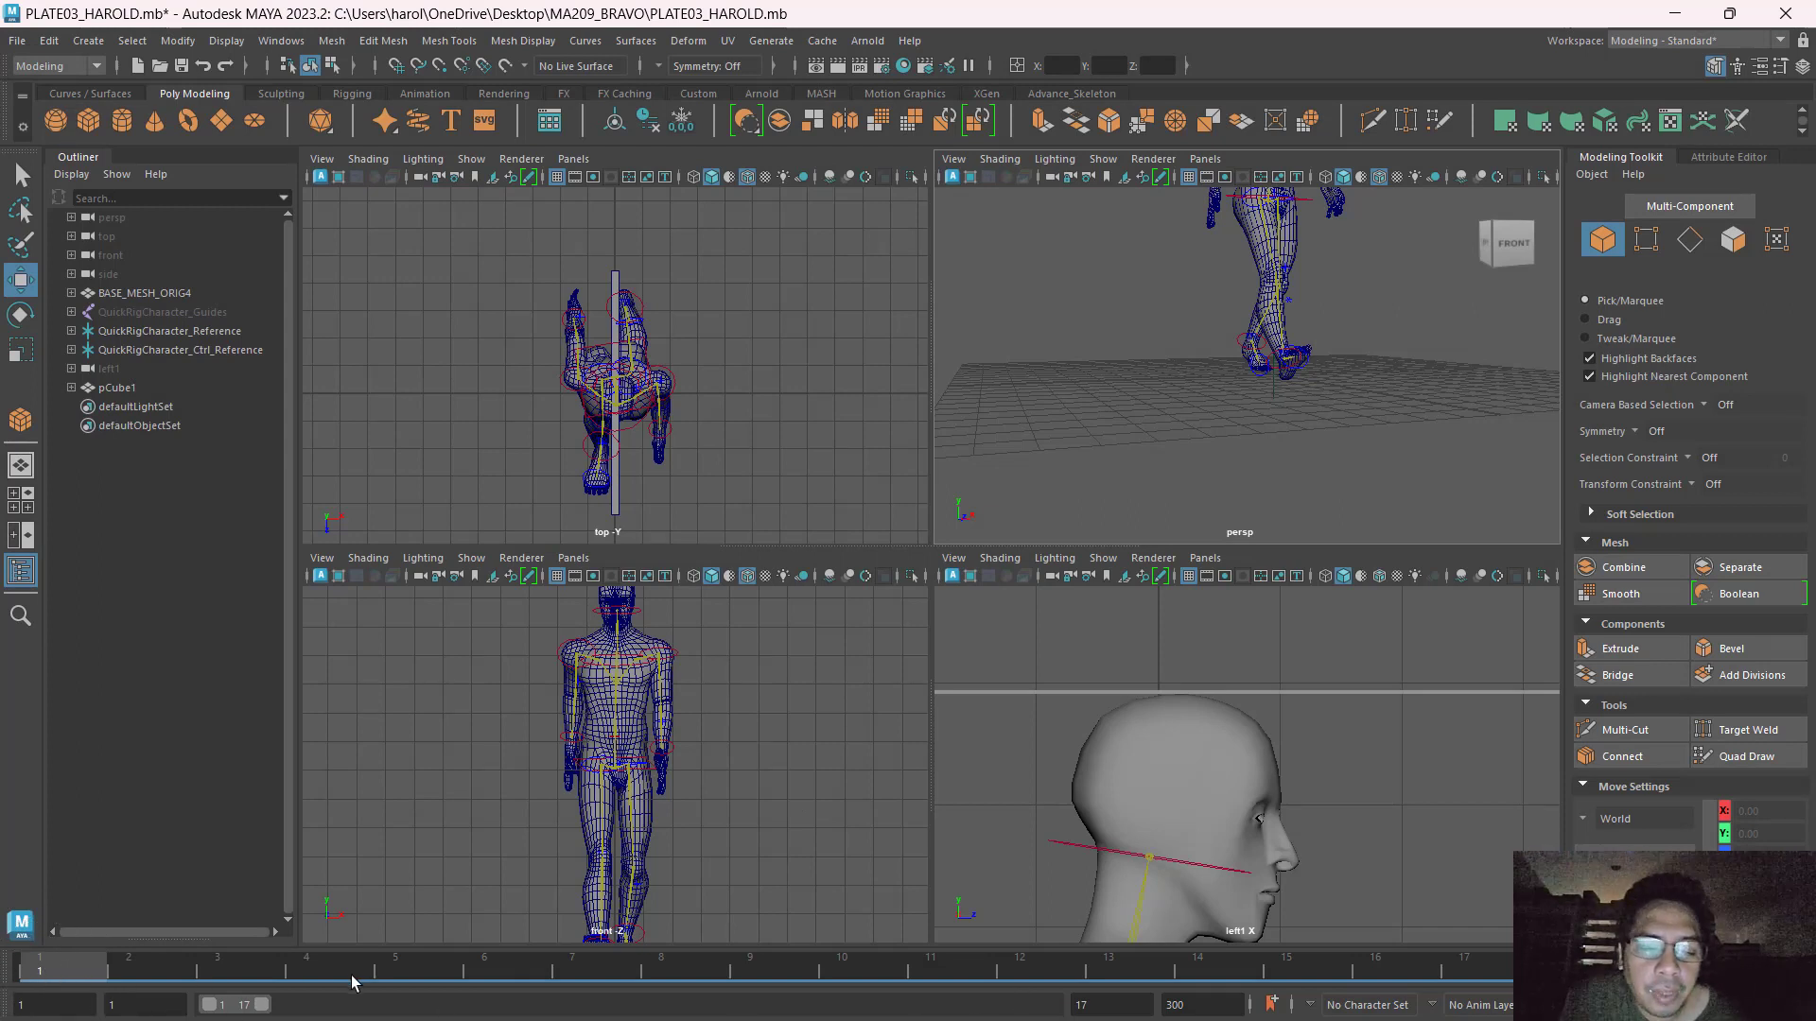
left_click(421, 975)
key("ctrl")
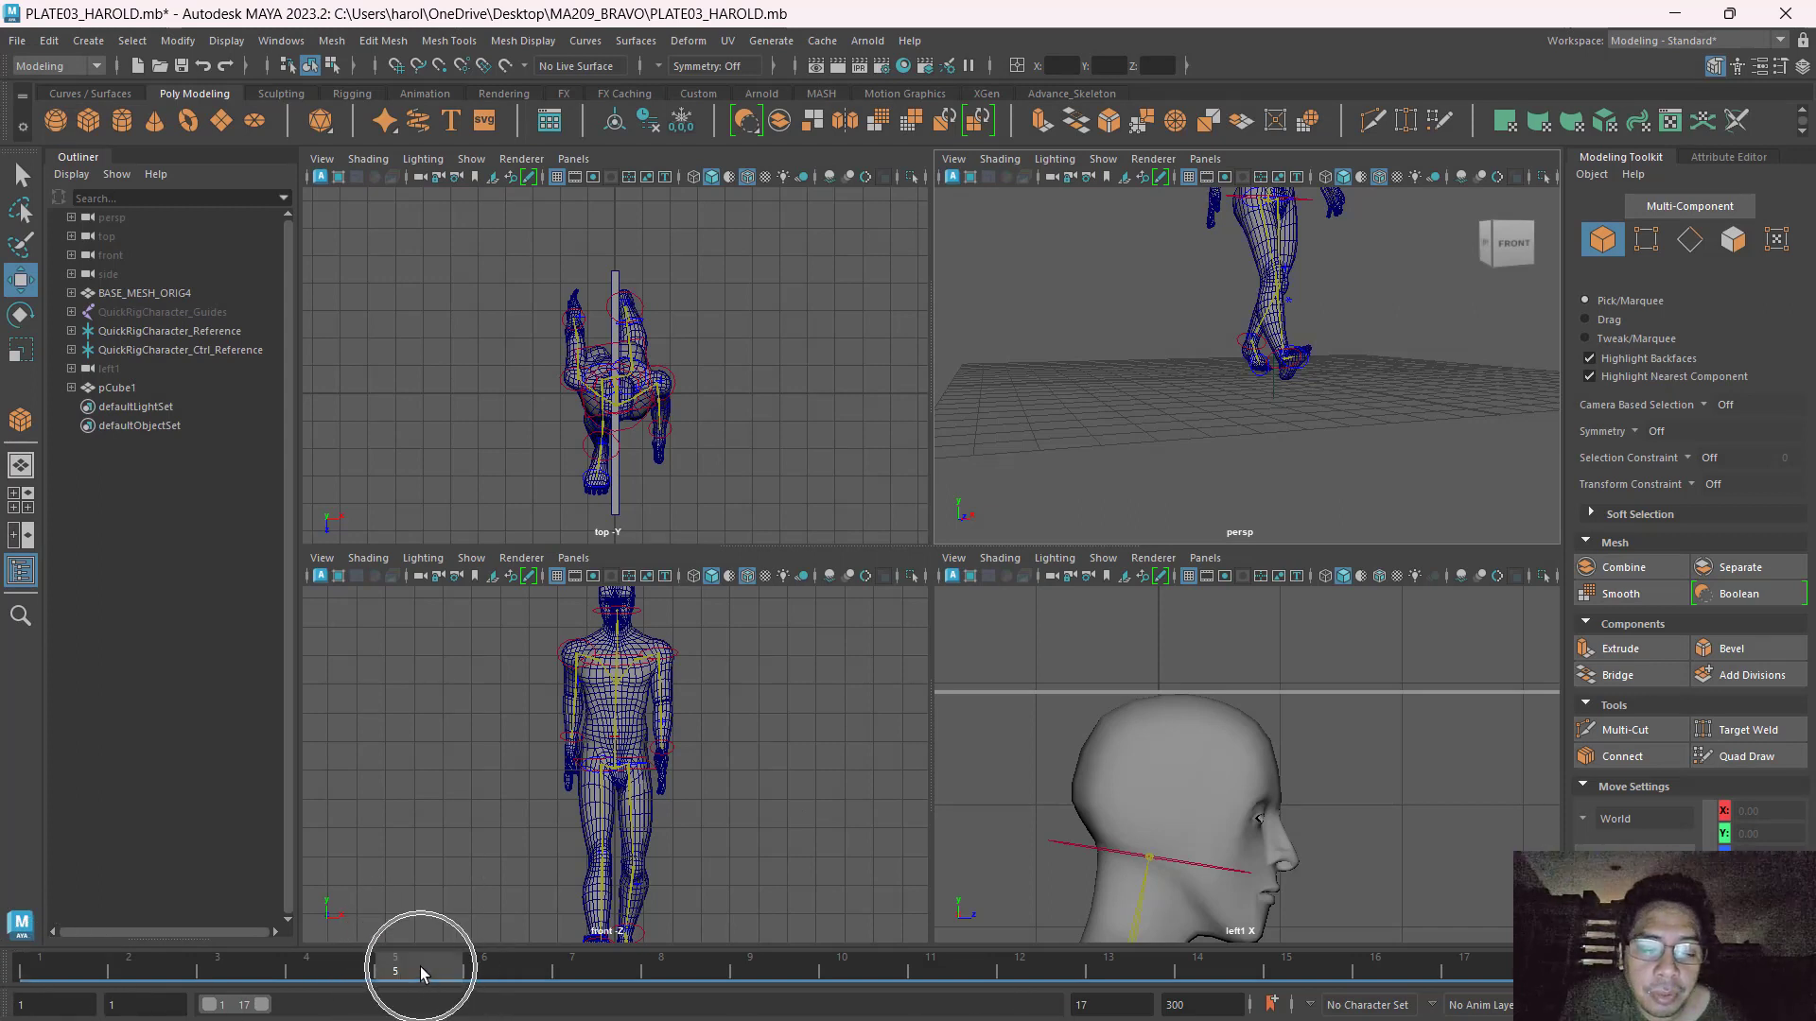
left_click(69, 979)
key("ctrl")
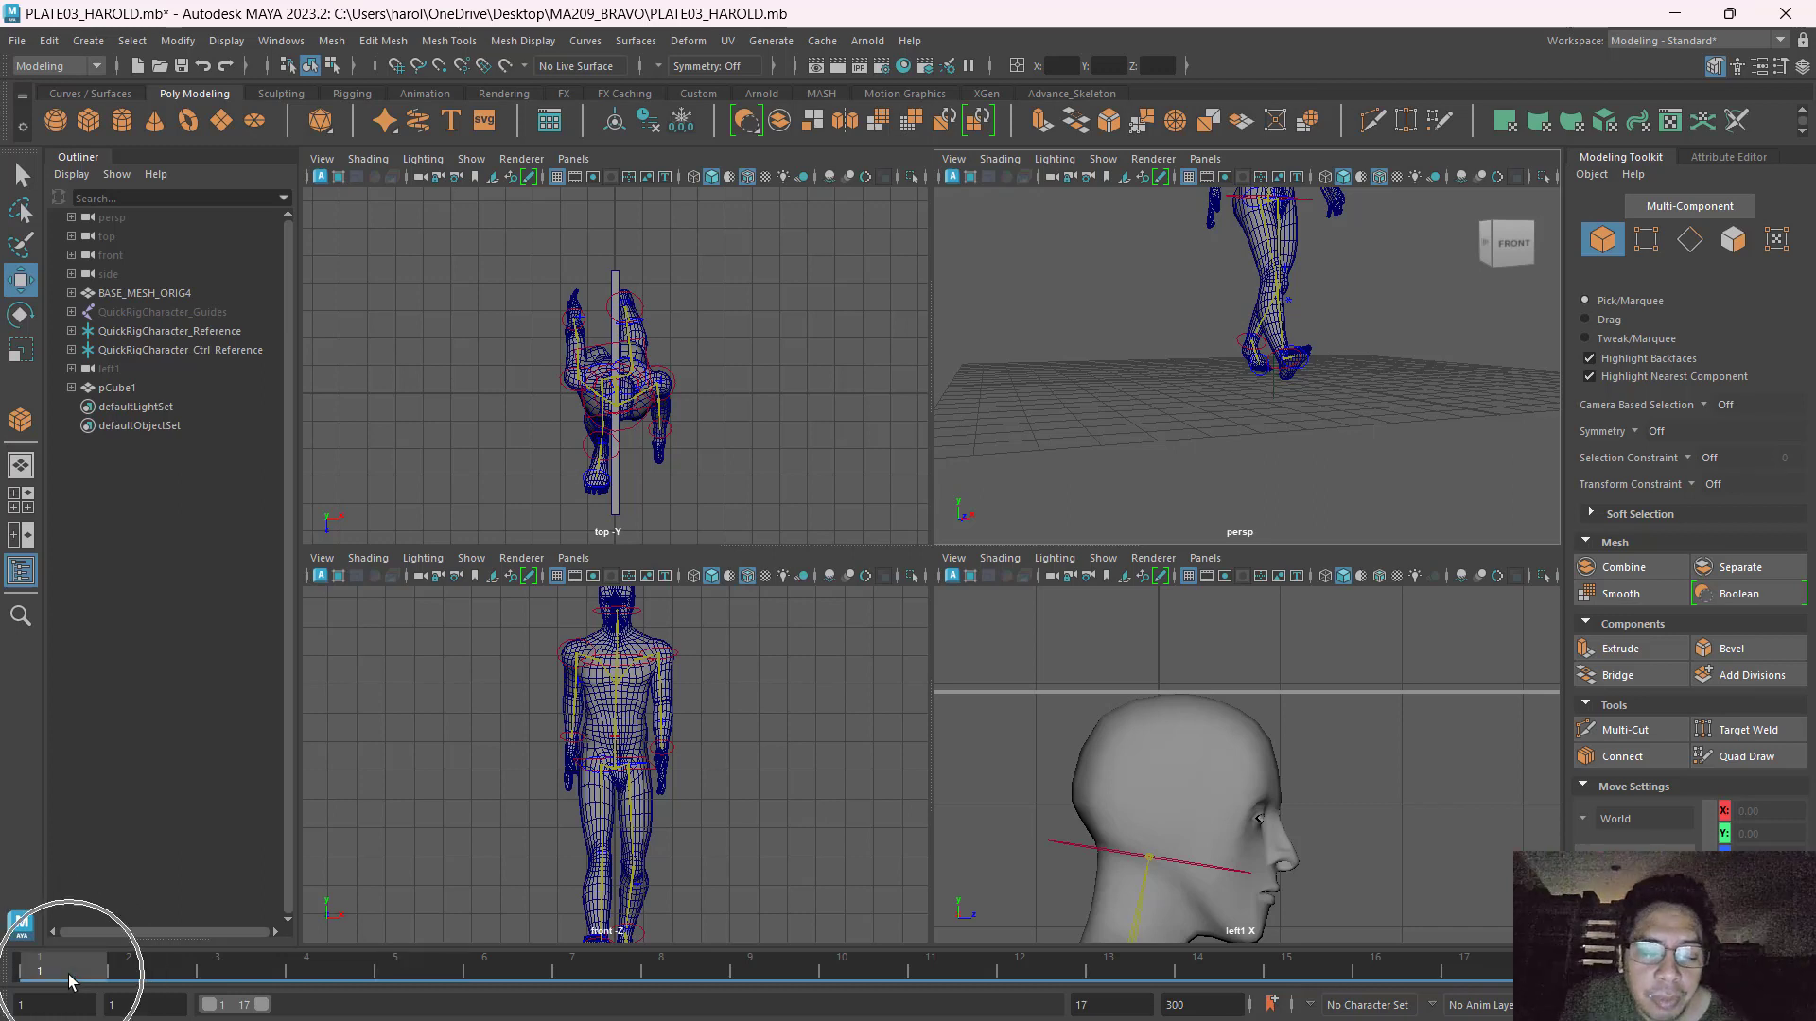
key("ctrl")
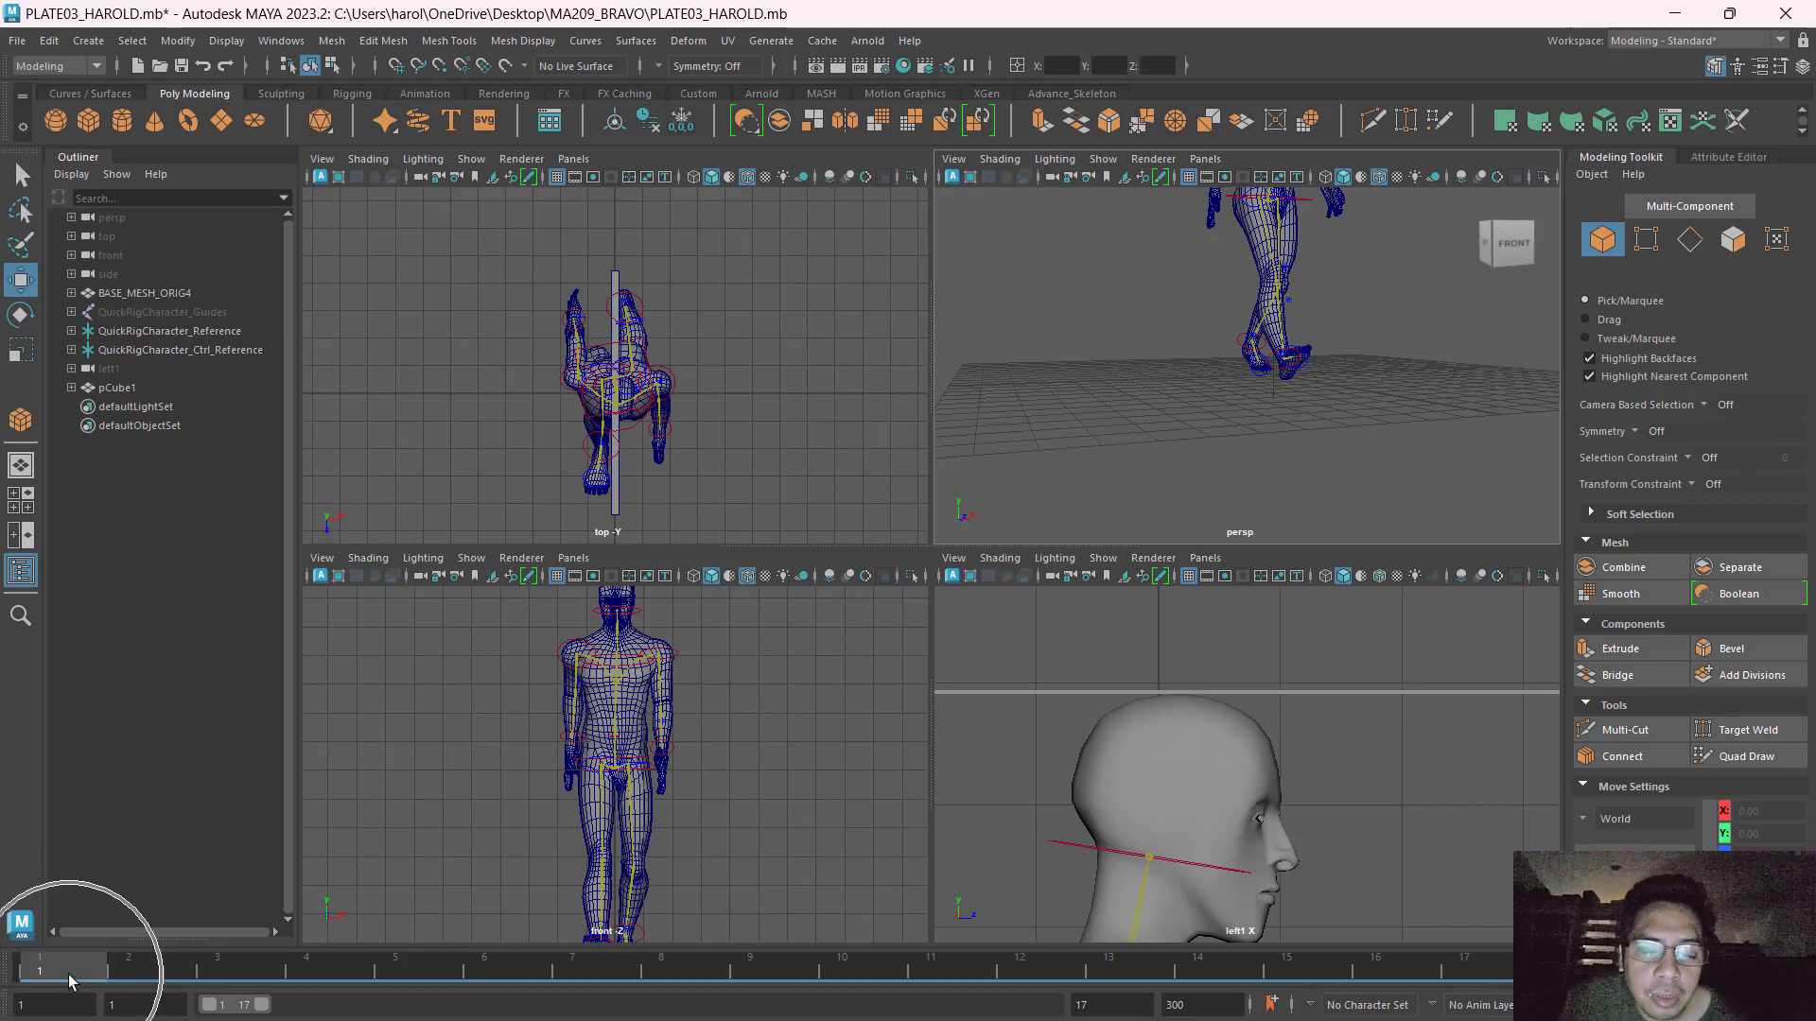
Go to frame 17, frame the full character in a maximized side view, and check the final contact pose in the browser's walk cycle chart.
left_click(1484, 968)
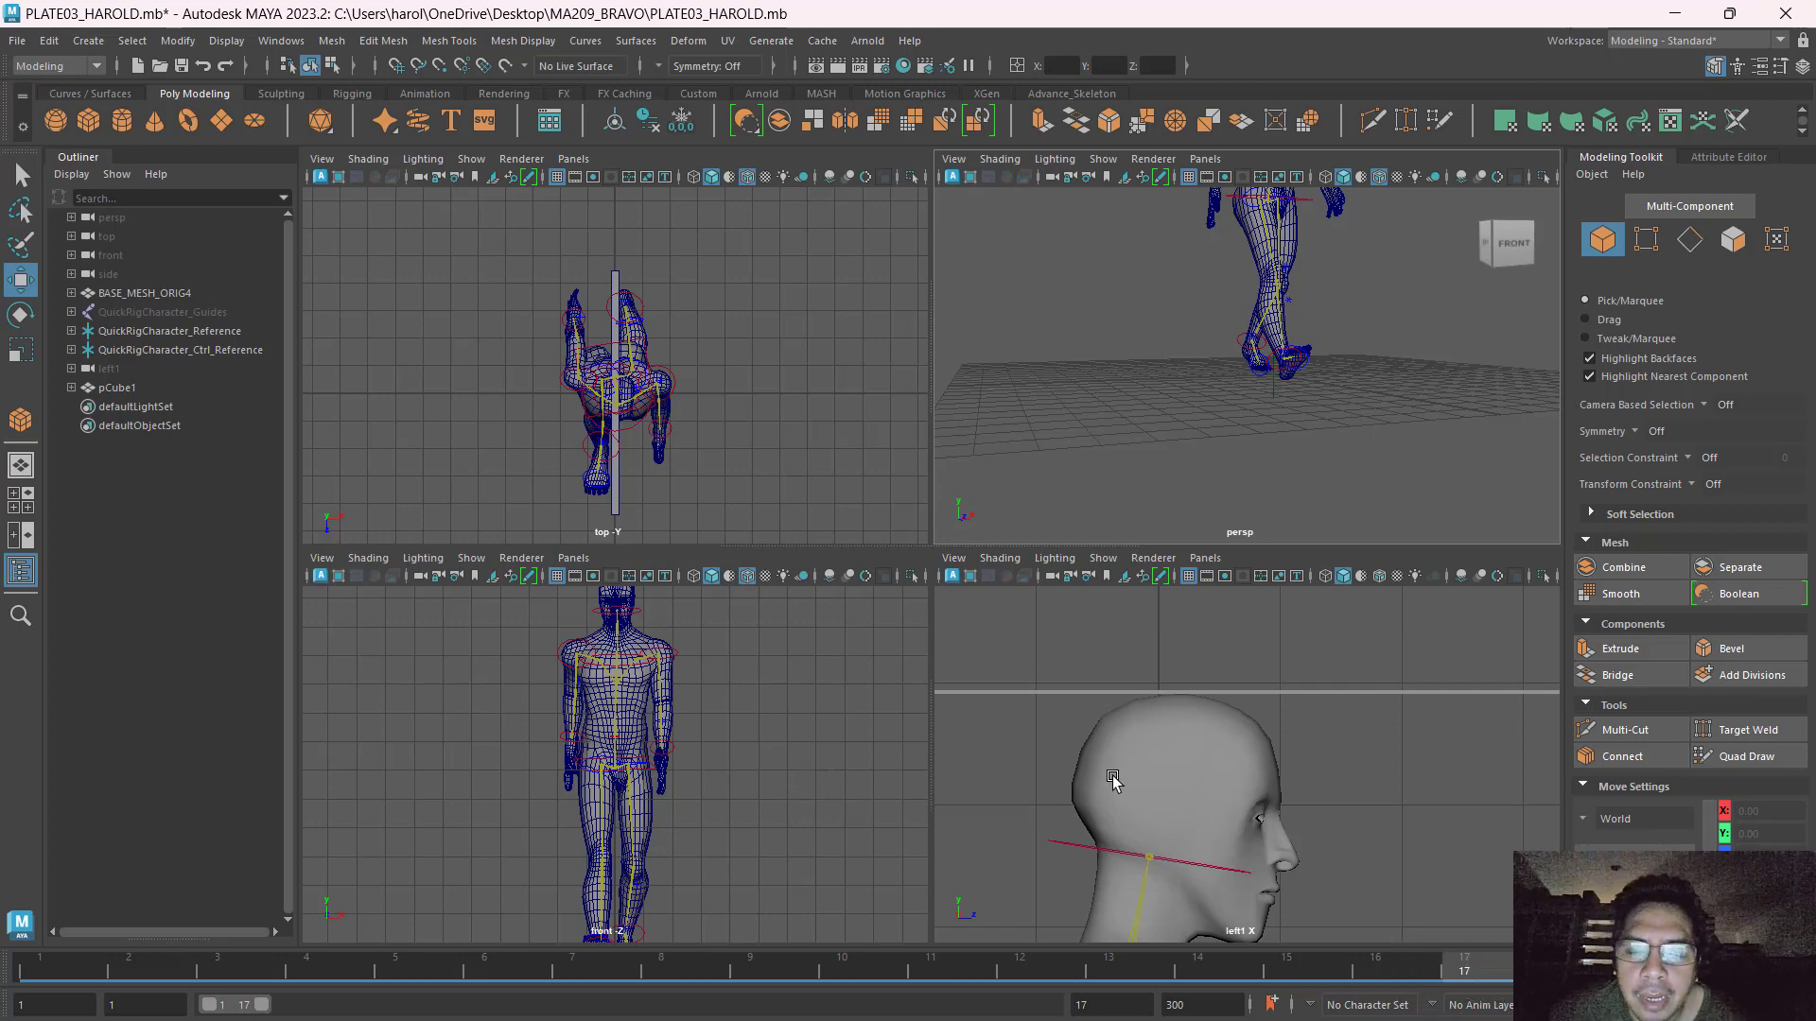
key("space")
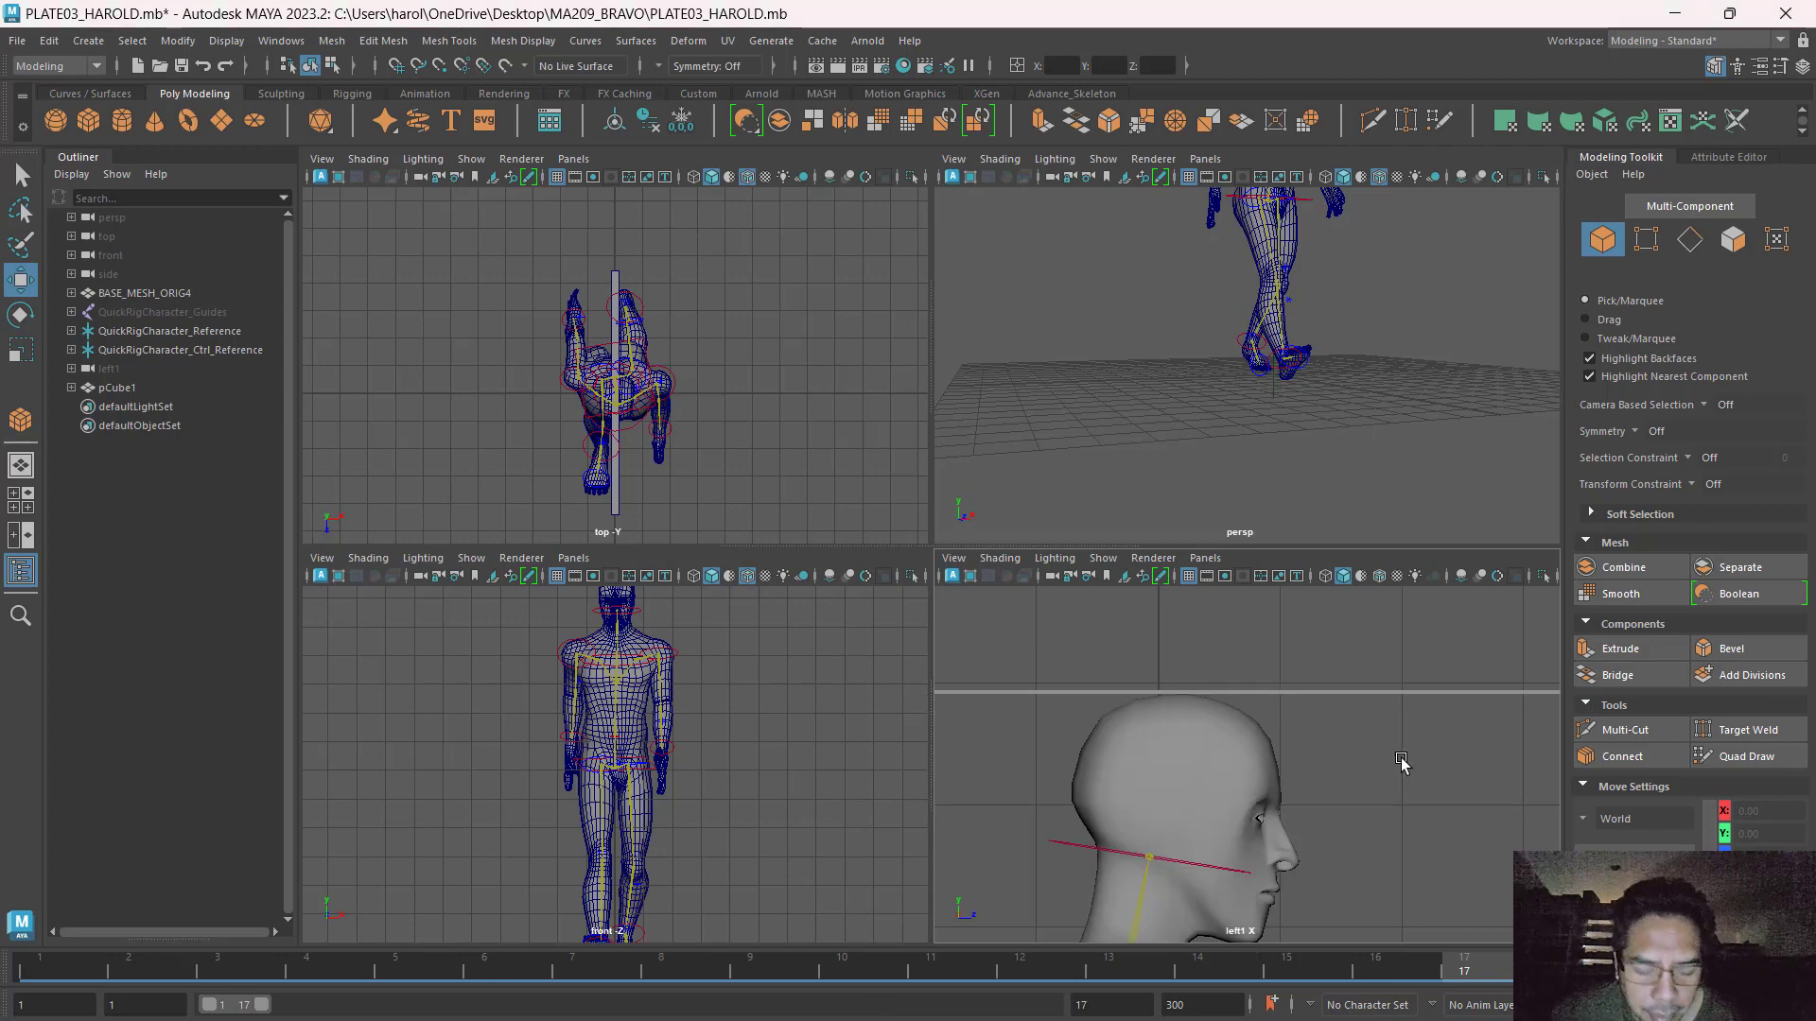
key("space")
scroll(1184, 738, "down", 8)
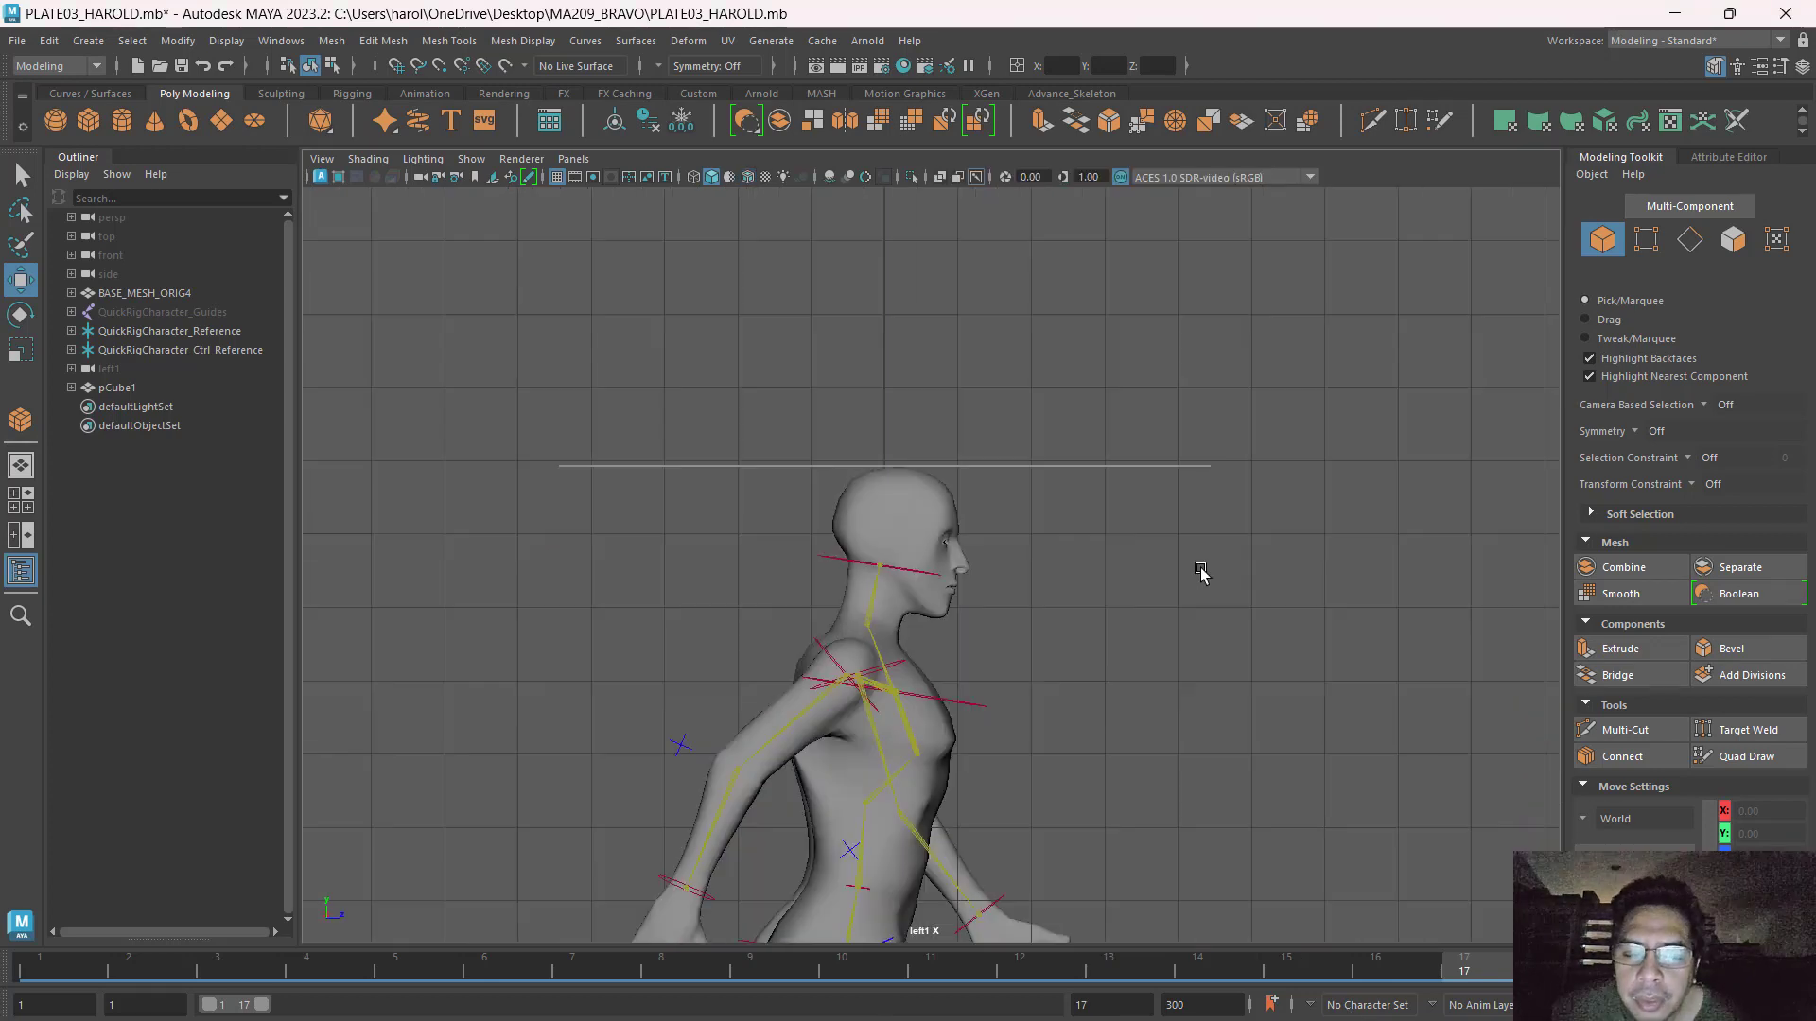
key("f")
scroll(977, 614, "up", 6)
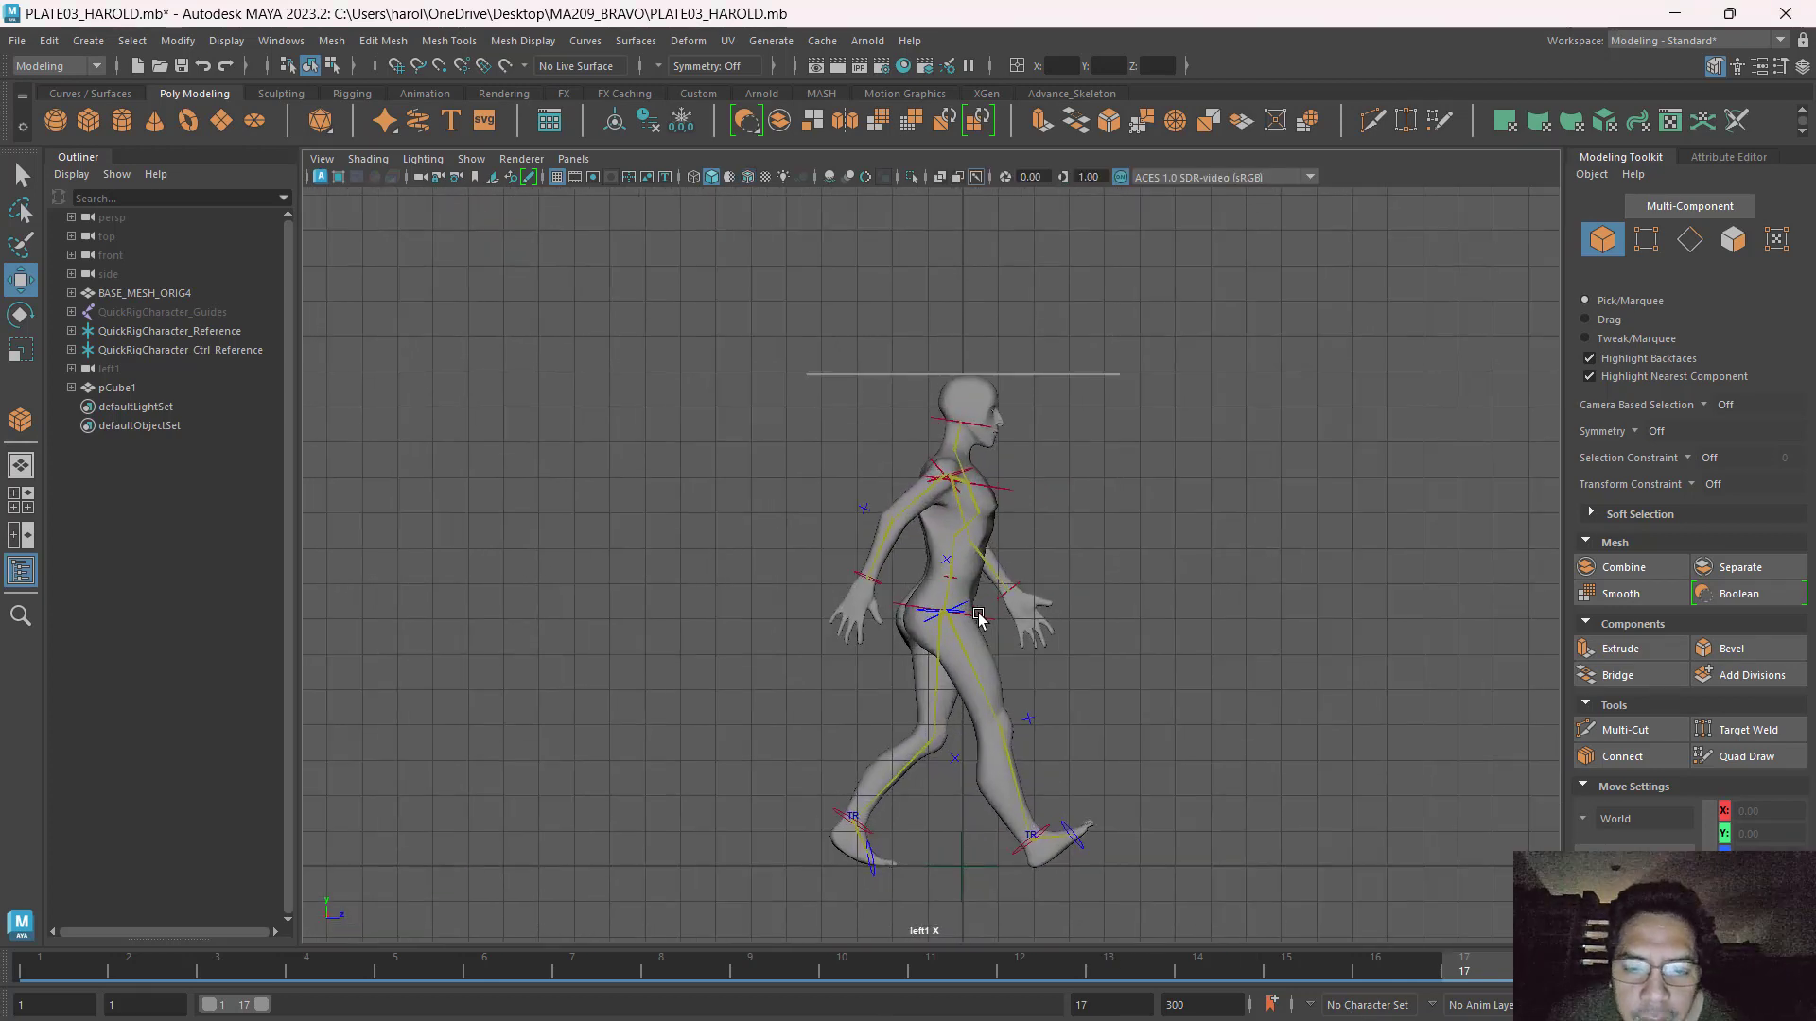
middle_click_drag(1189, 776, 1220, 722, "alt")
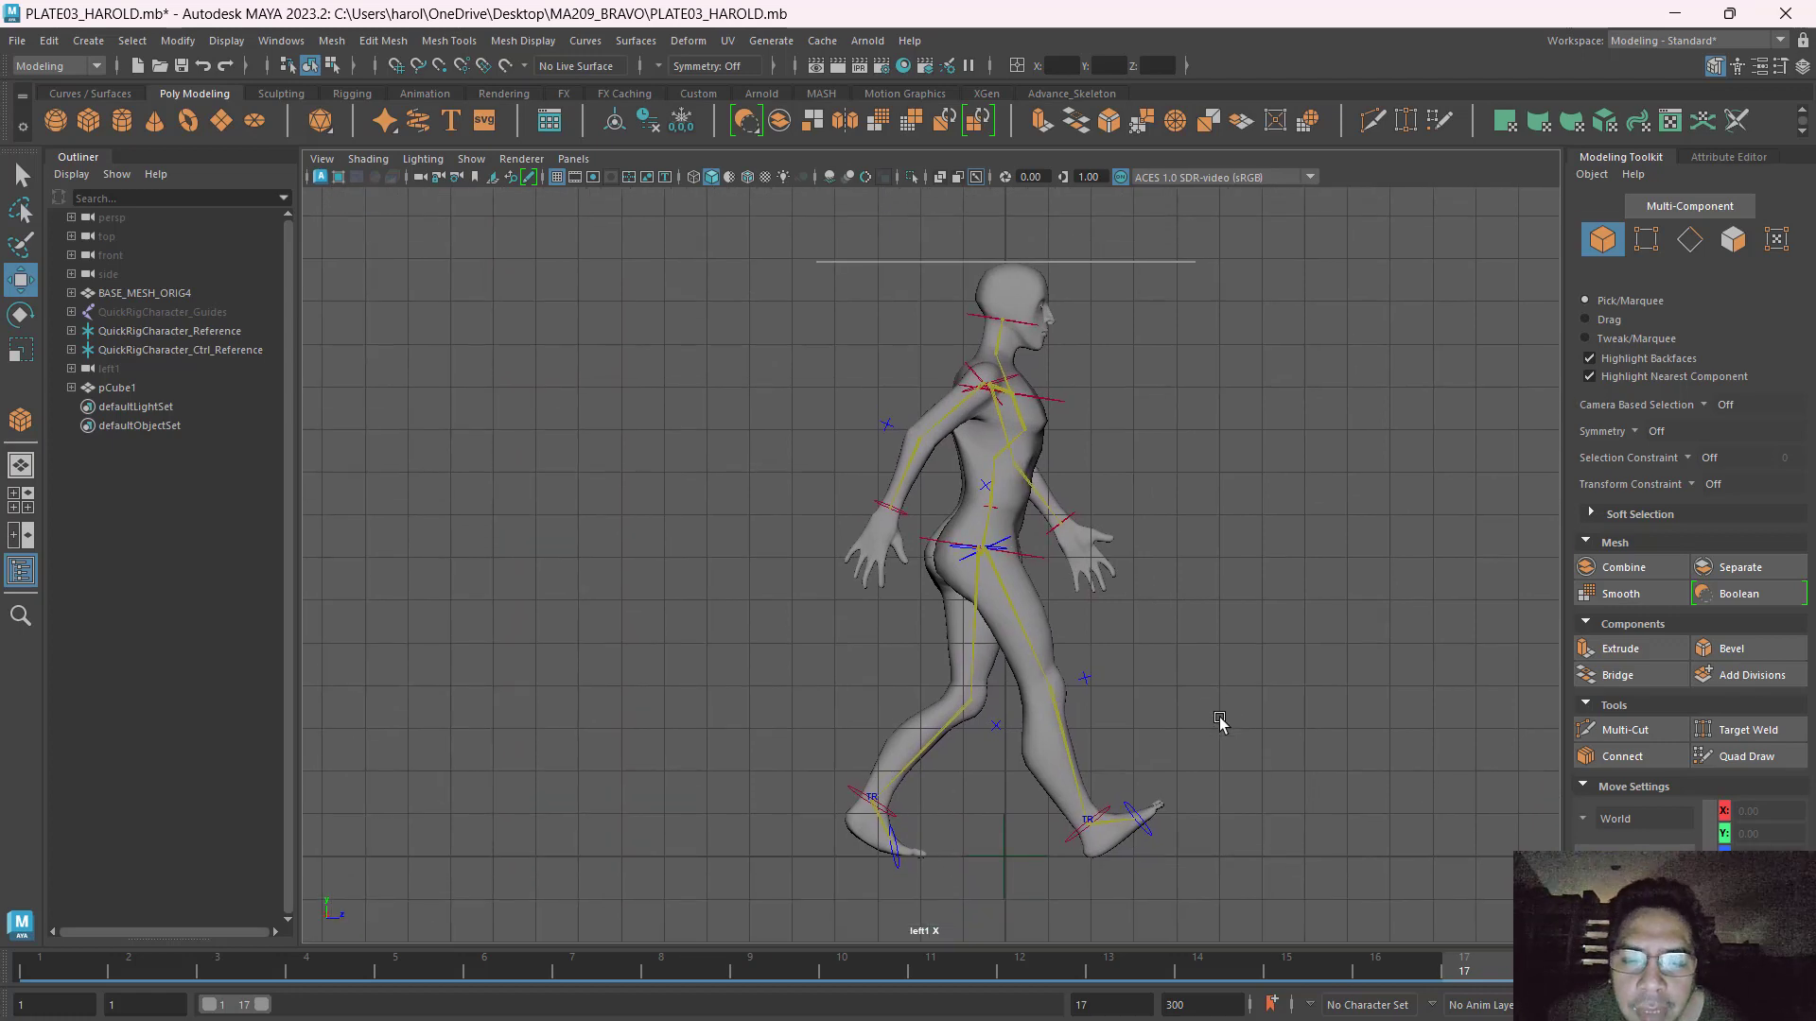
key("alt+Tab")
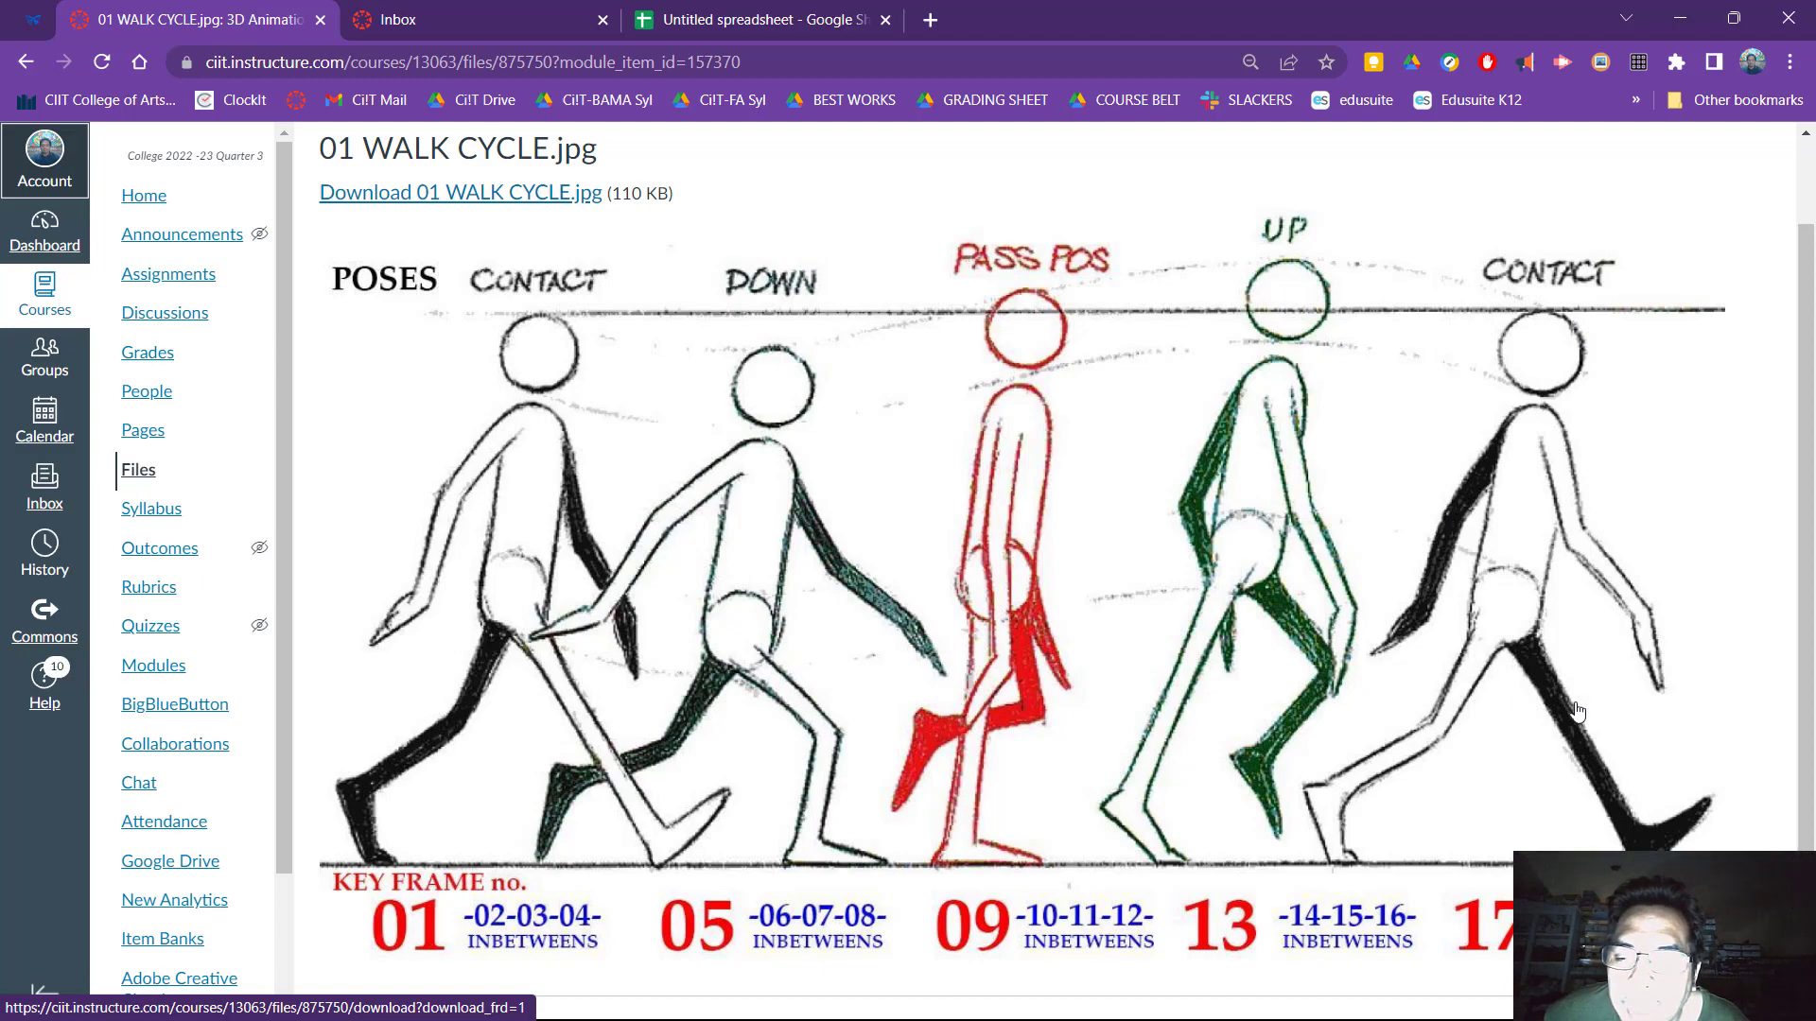
key("alt+Tab")
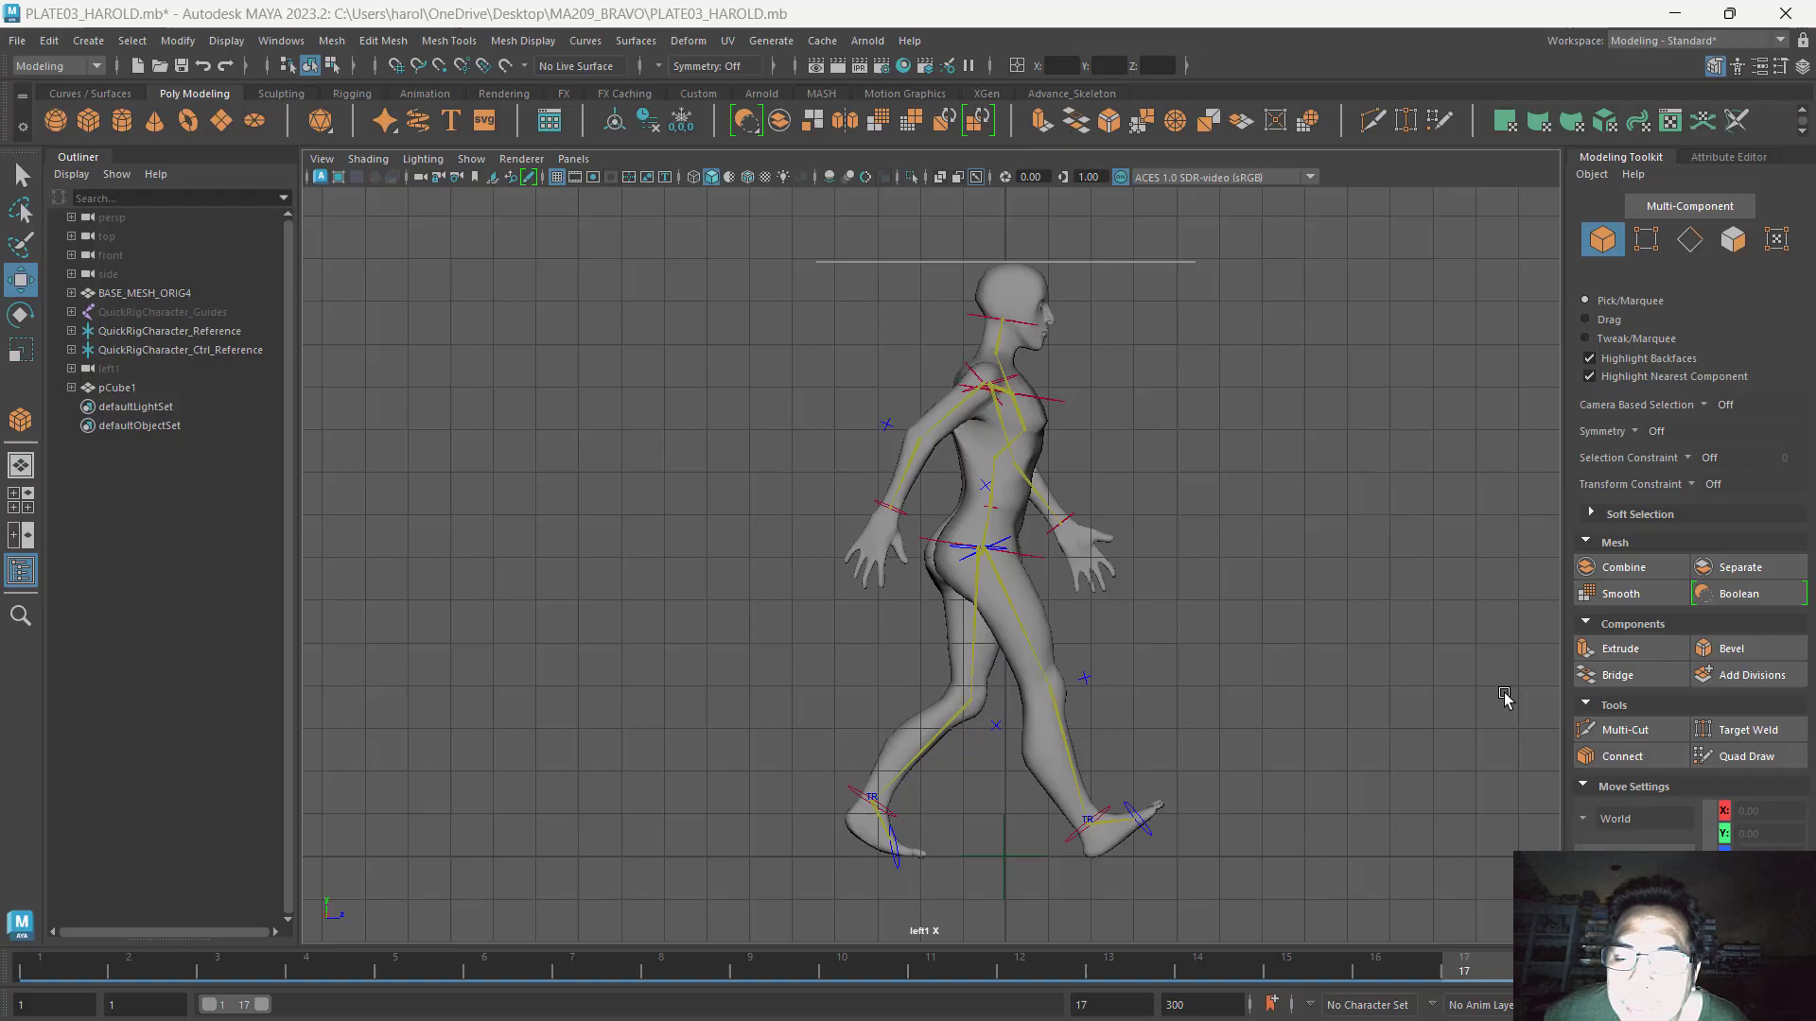
Move the right ankle control back beside the left ankle, raise it to about Y 1.31, and rotate the foot toes-down.
left_click(1098, 815)
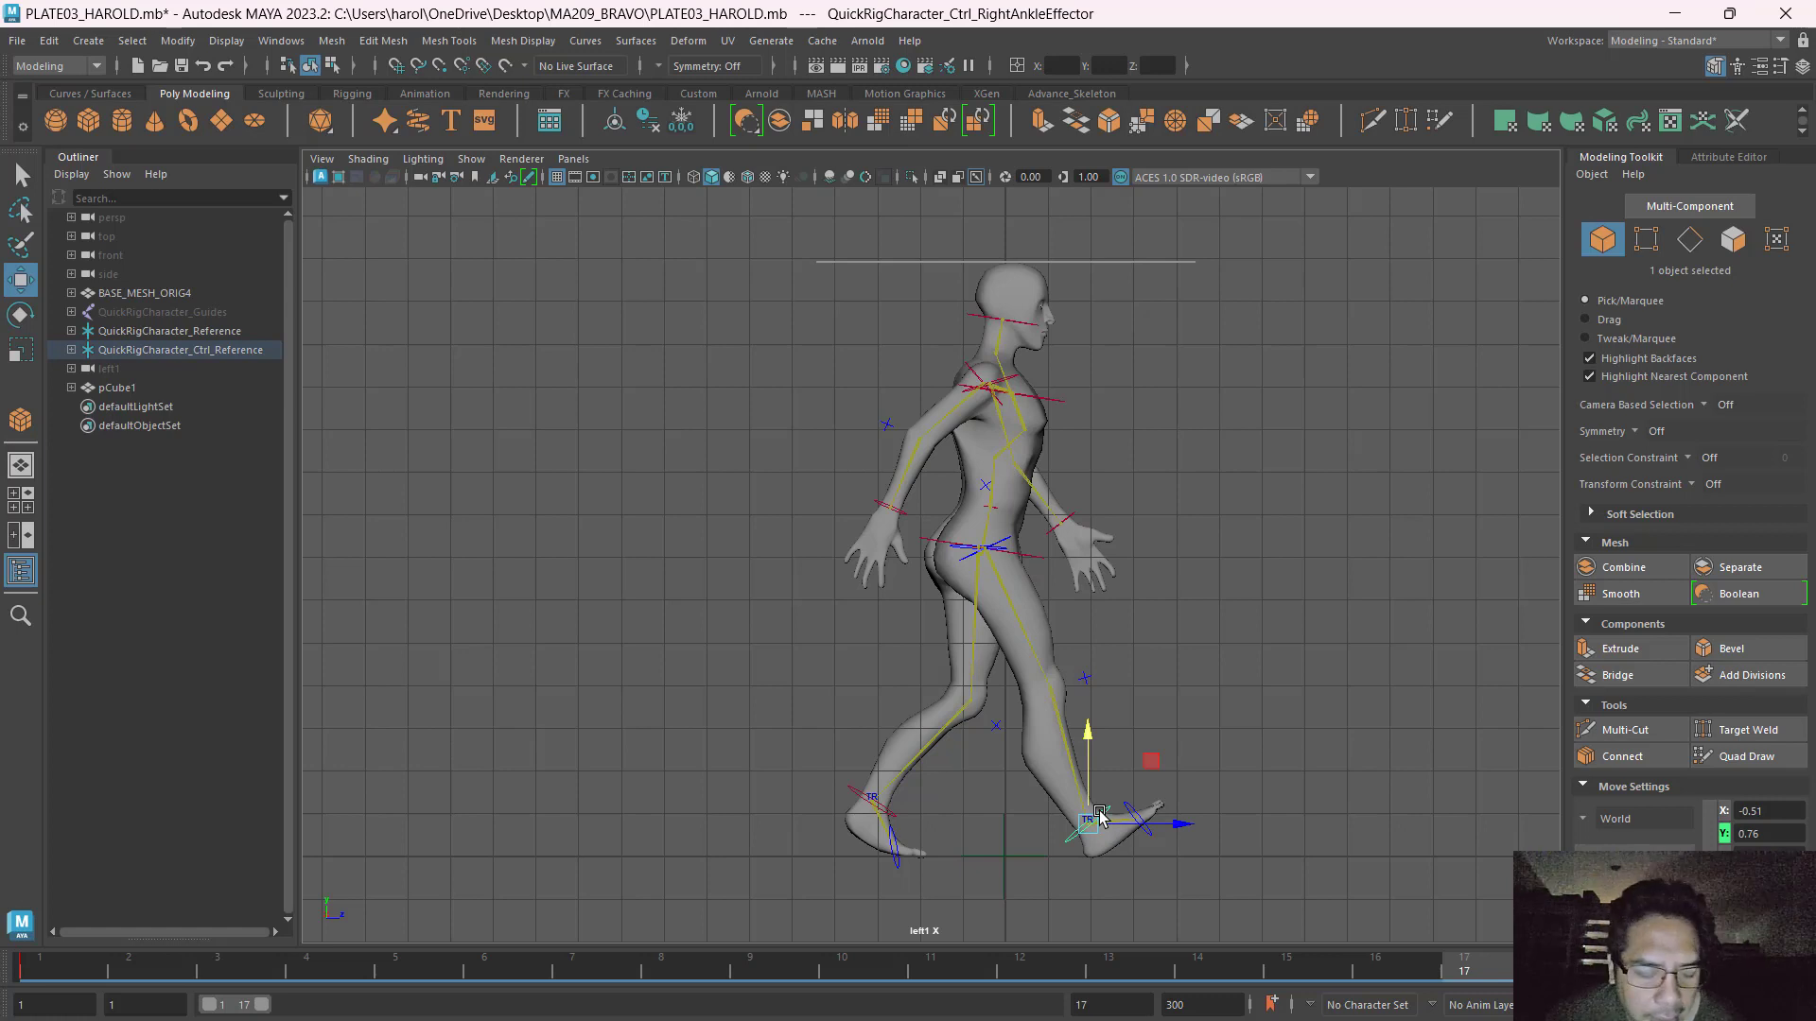
left_click_drag(1176, 824, 989, 787)
key("ctrl+z")
left_click_drag(1169, 824, 891, 728)
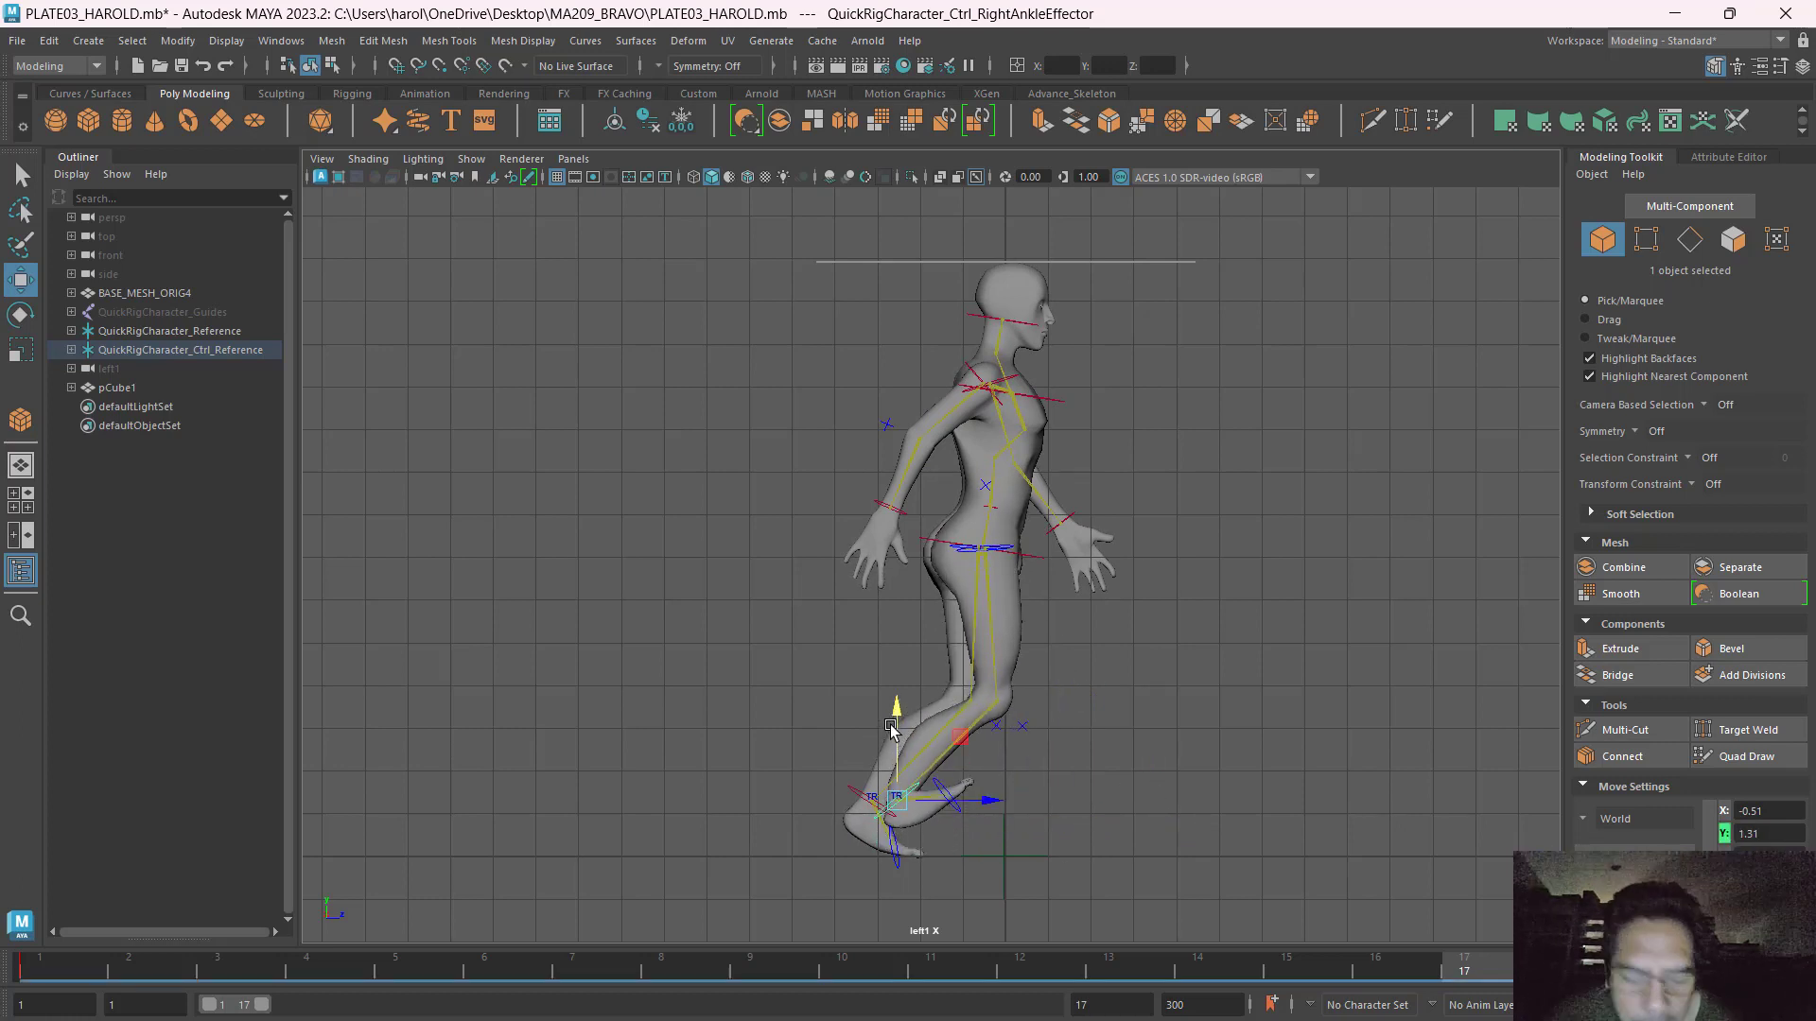
key("e")
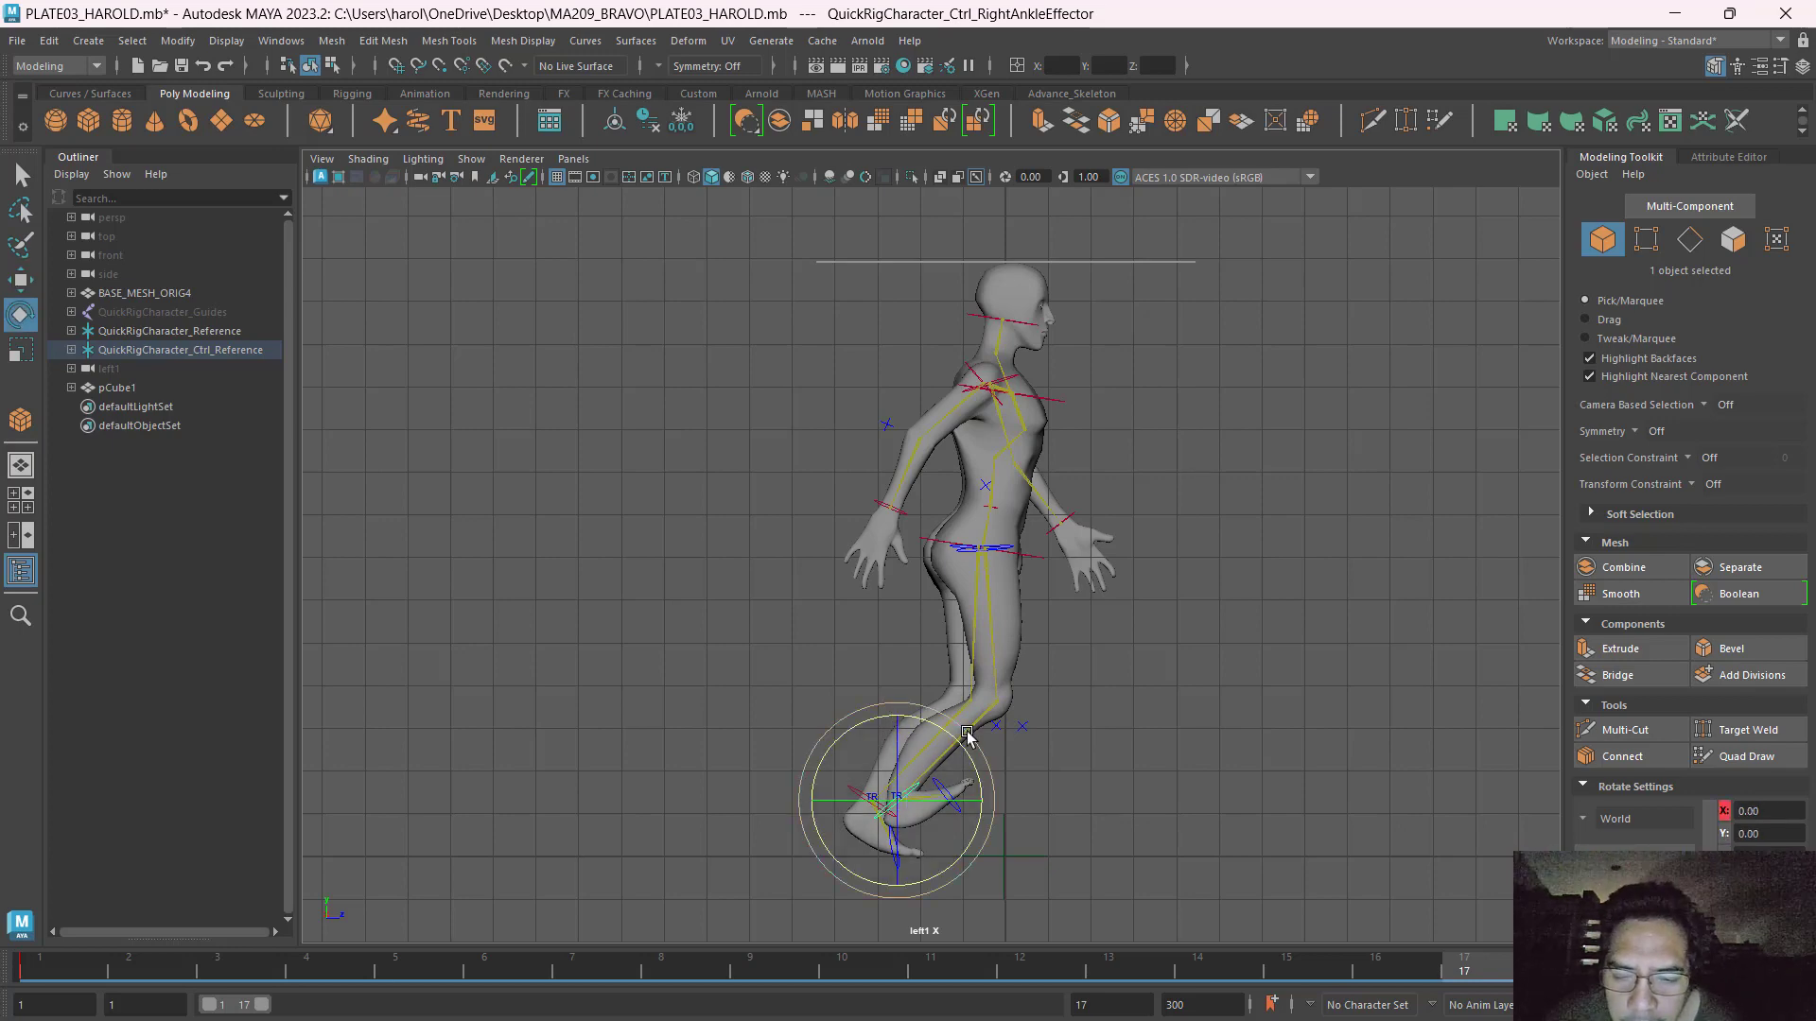
left_click_drag(970, 762, 1030, 842)
scroll(901, 871, "up", 2)
scroll(901, 870, "up", 5)
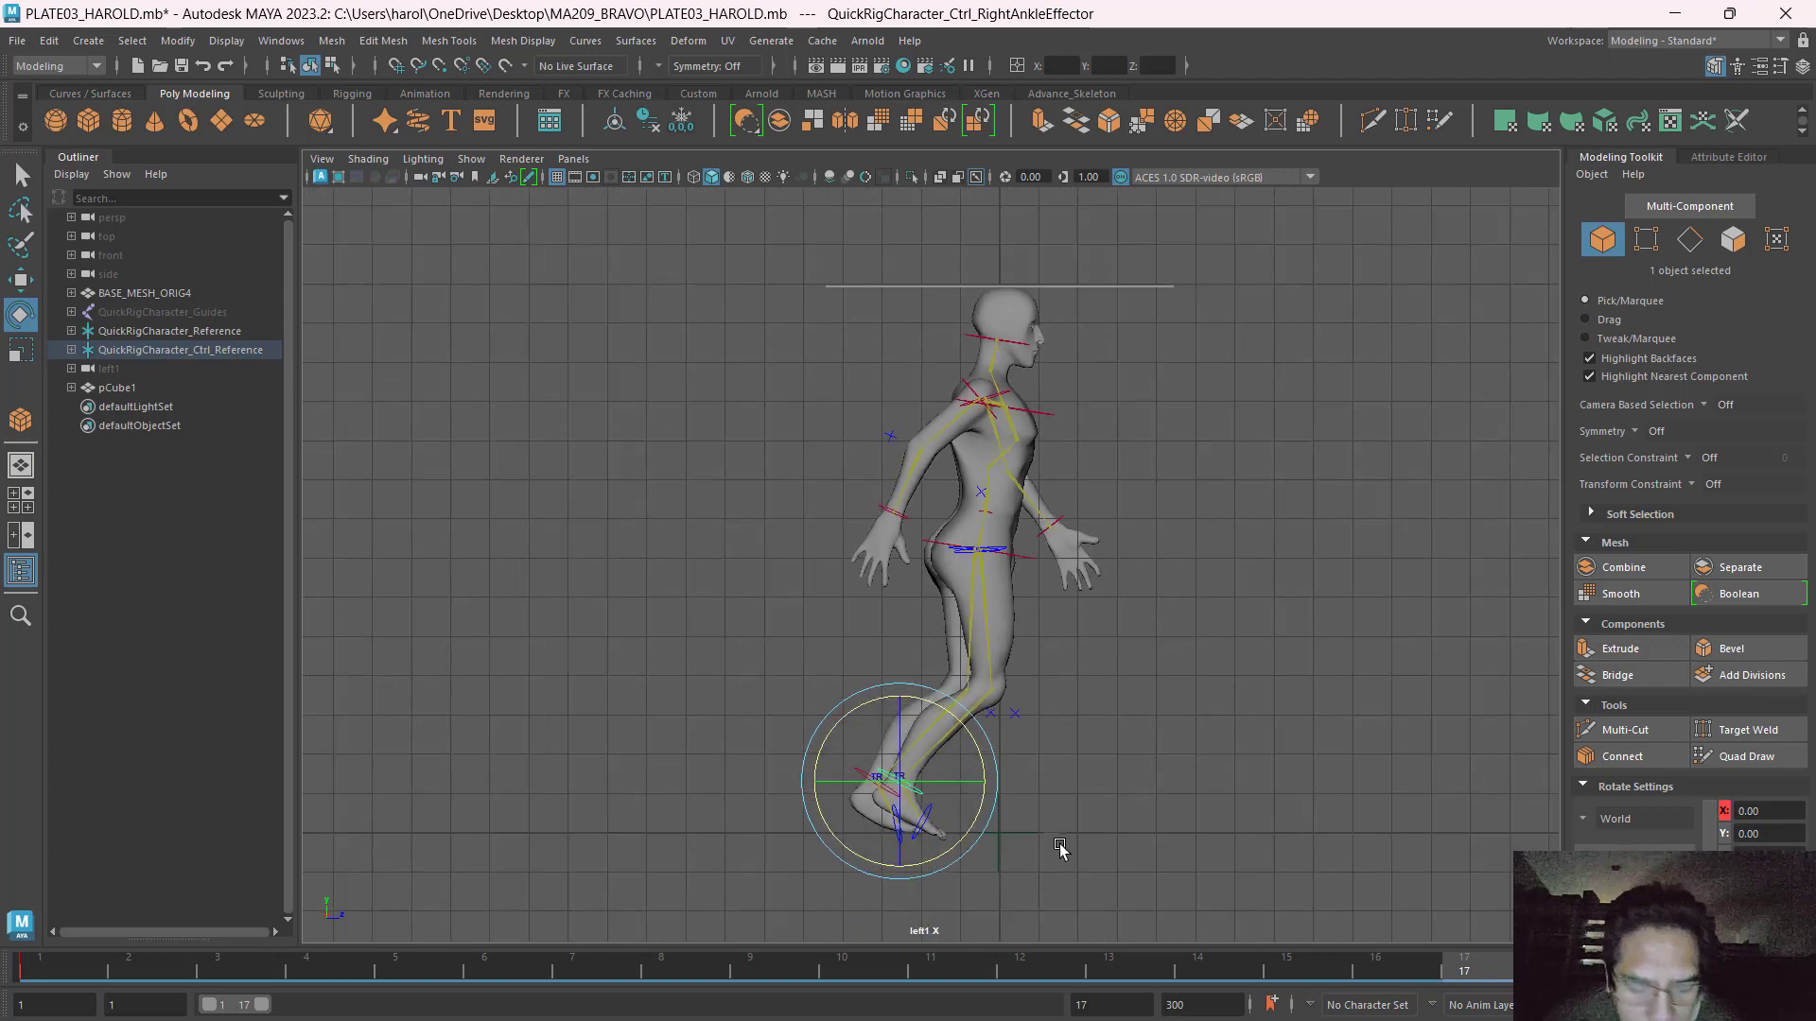
Move the right ankle control back onto the left ankle and rotate it slightly further to match the raised heel.
scroll(971, 647, "up", 3)
left_click(1050, 686)
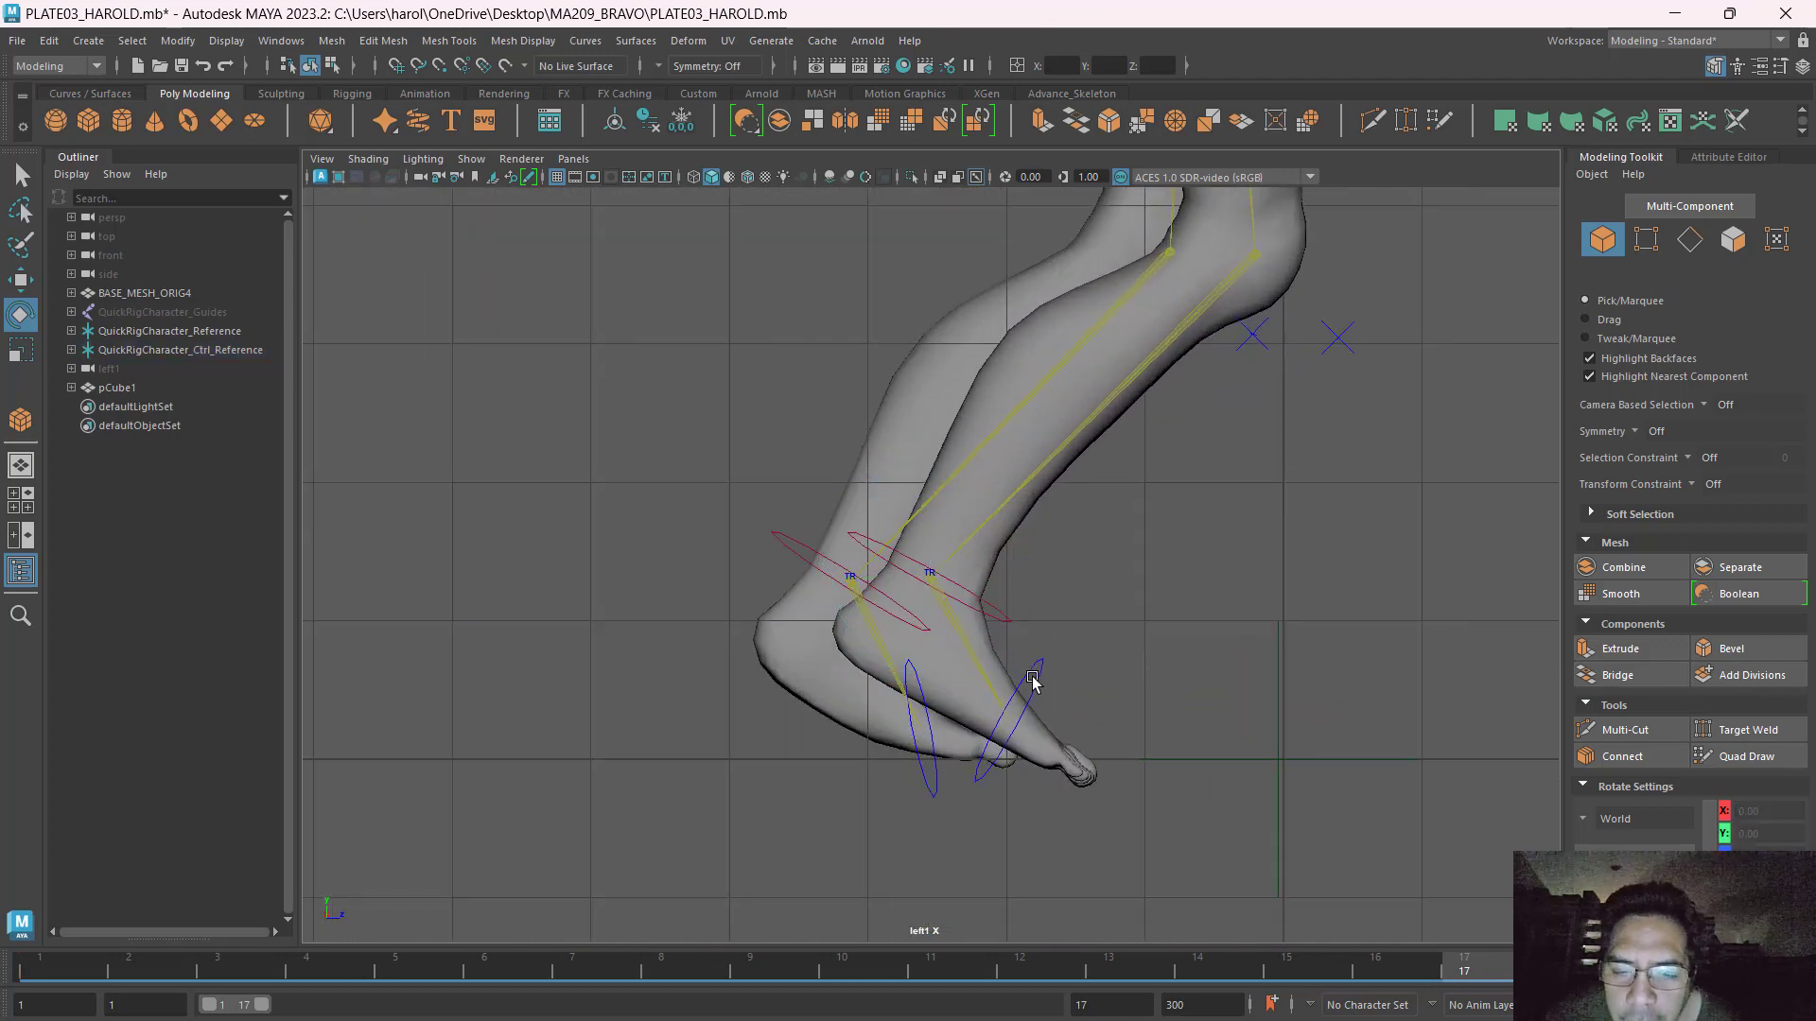
left_click(901, 560)
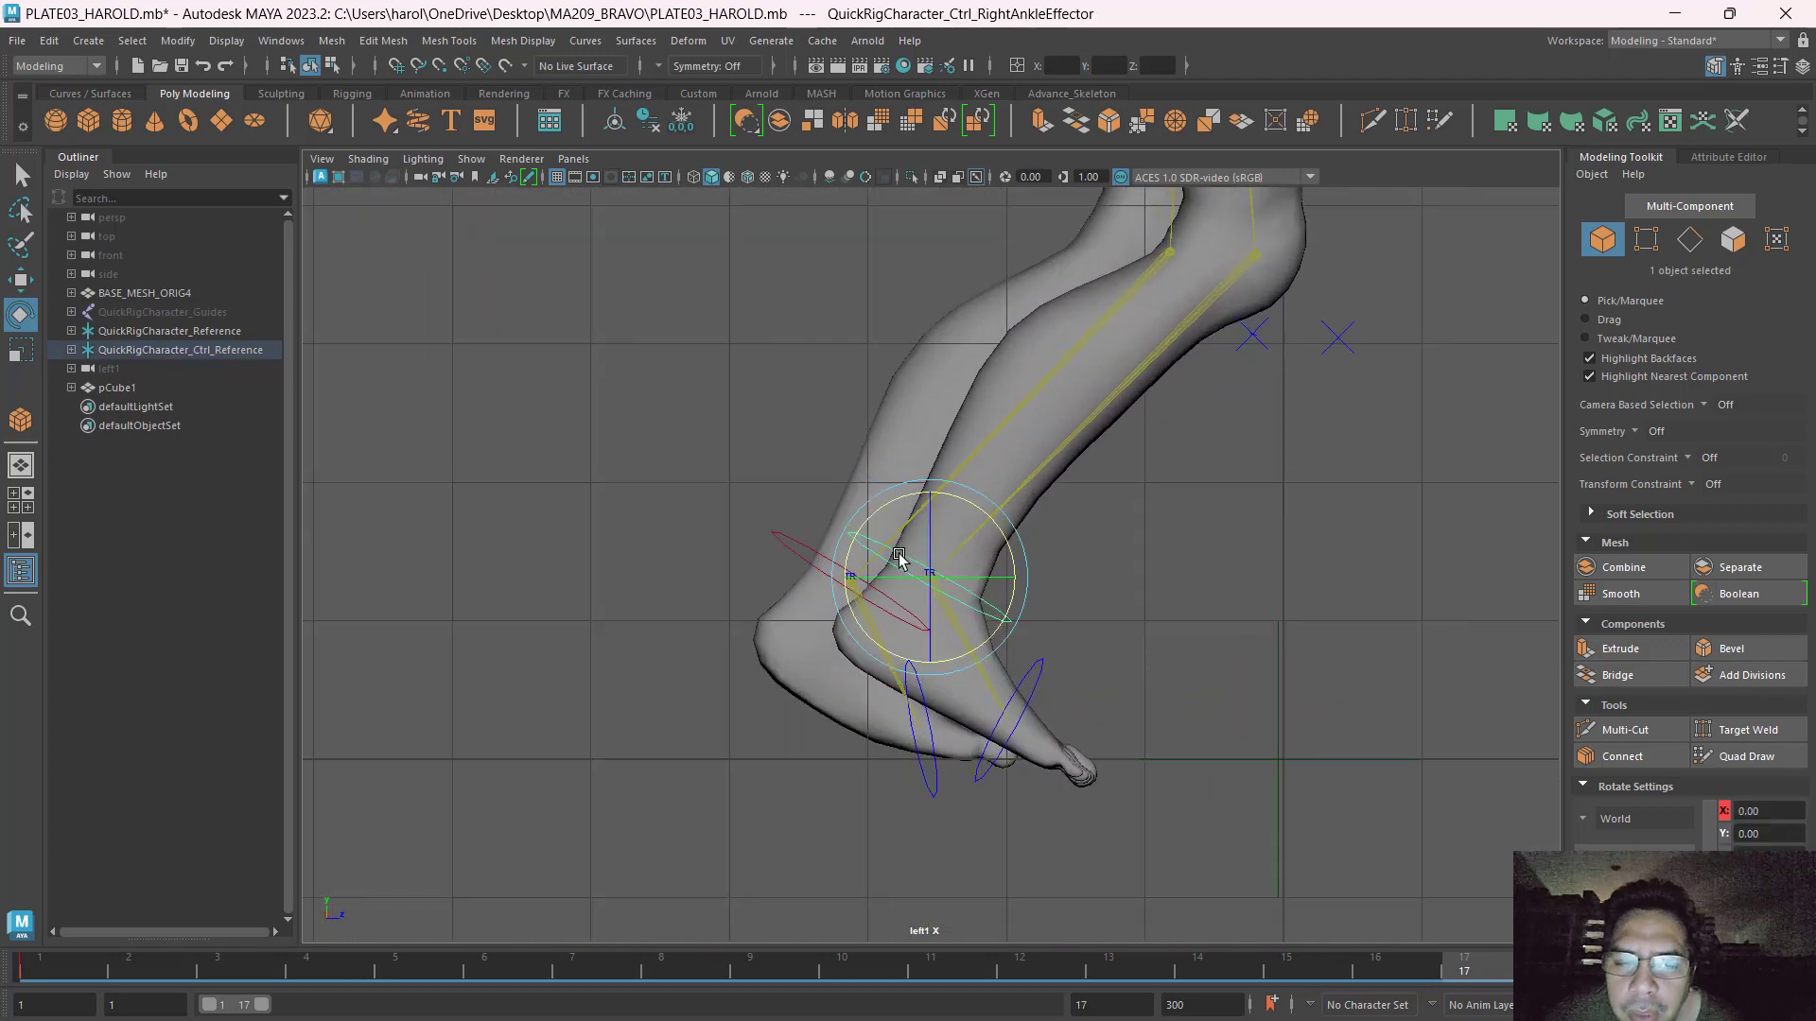
key("w")
left_click_drag(1017, 579, 936, 580)
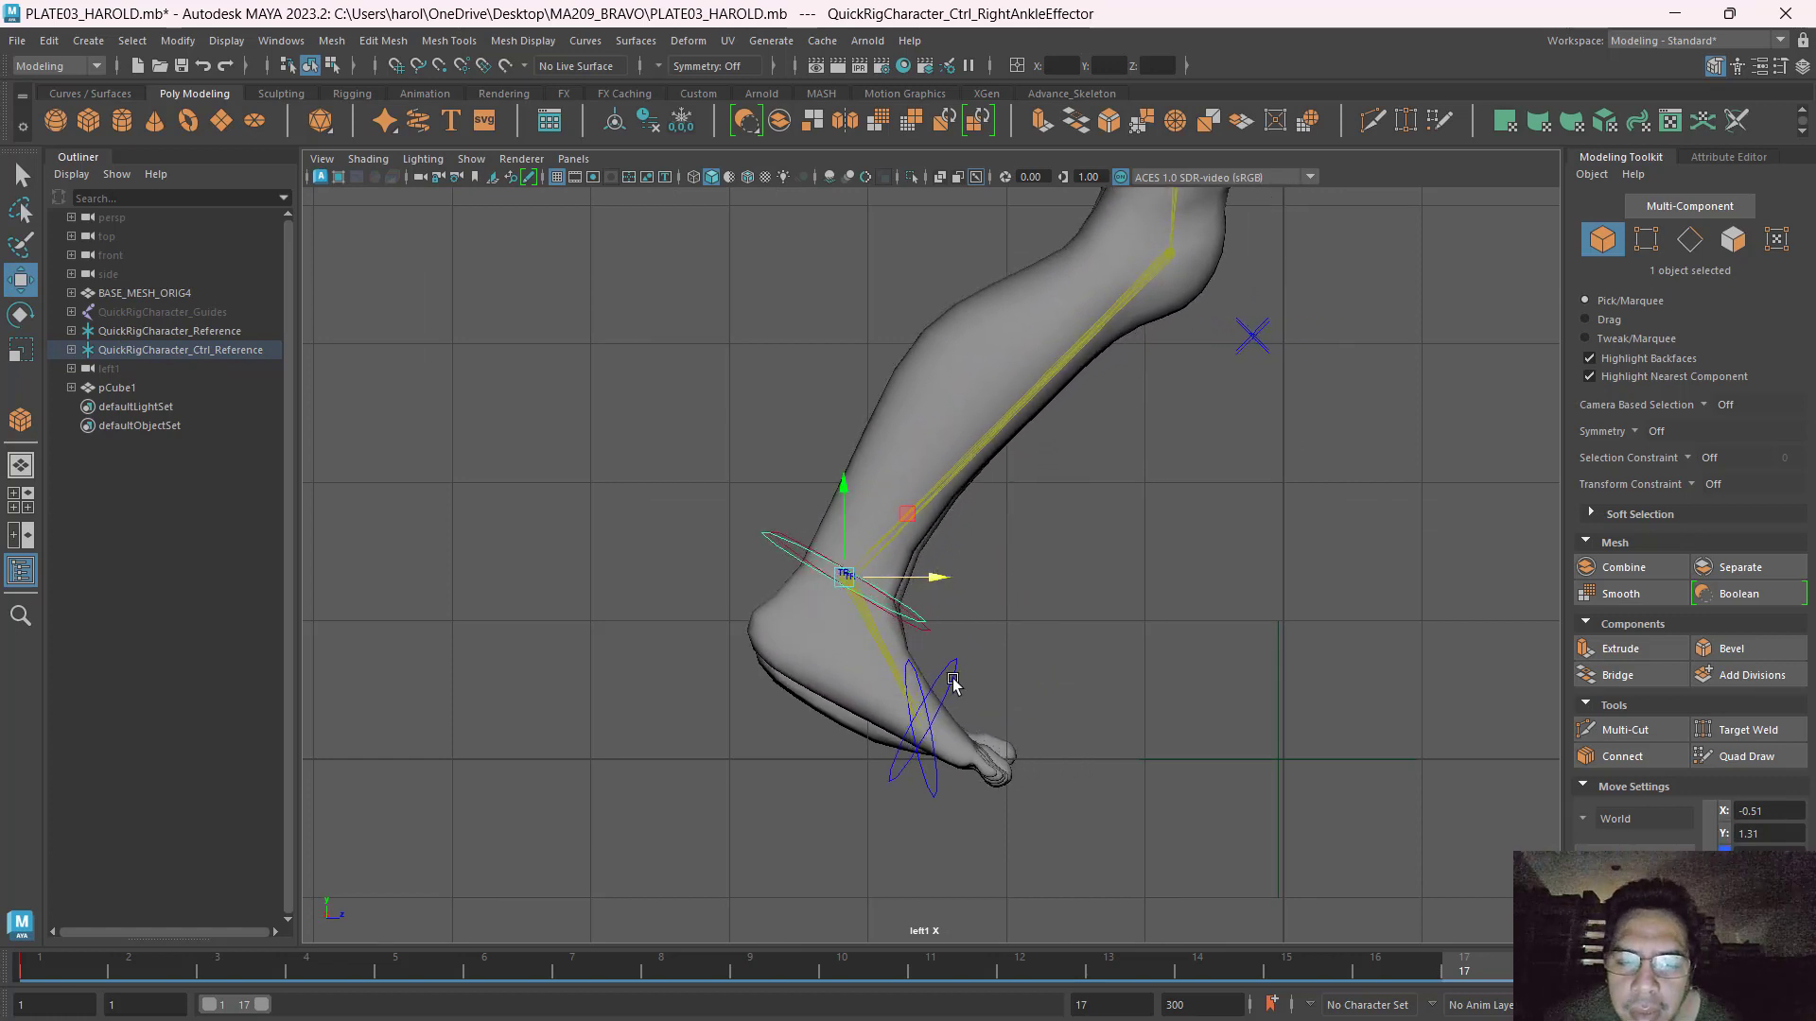
key("e")
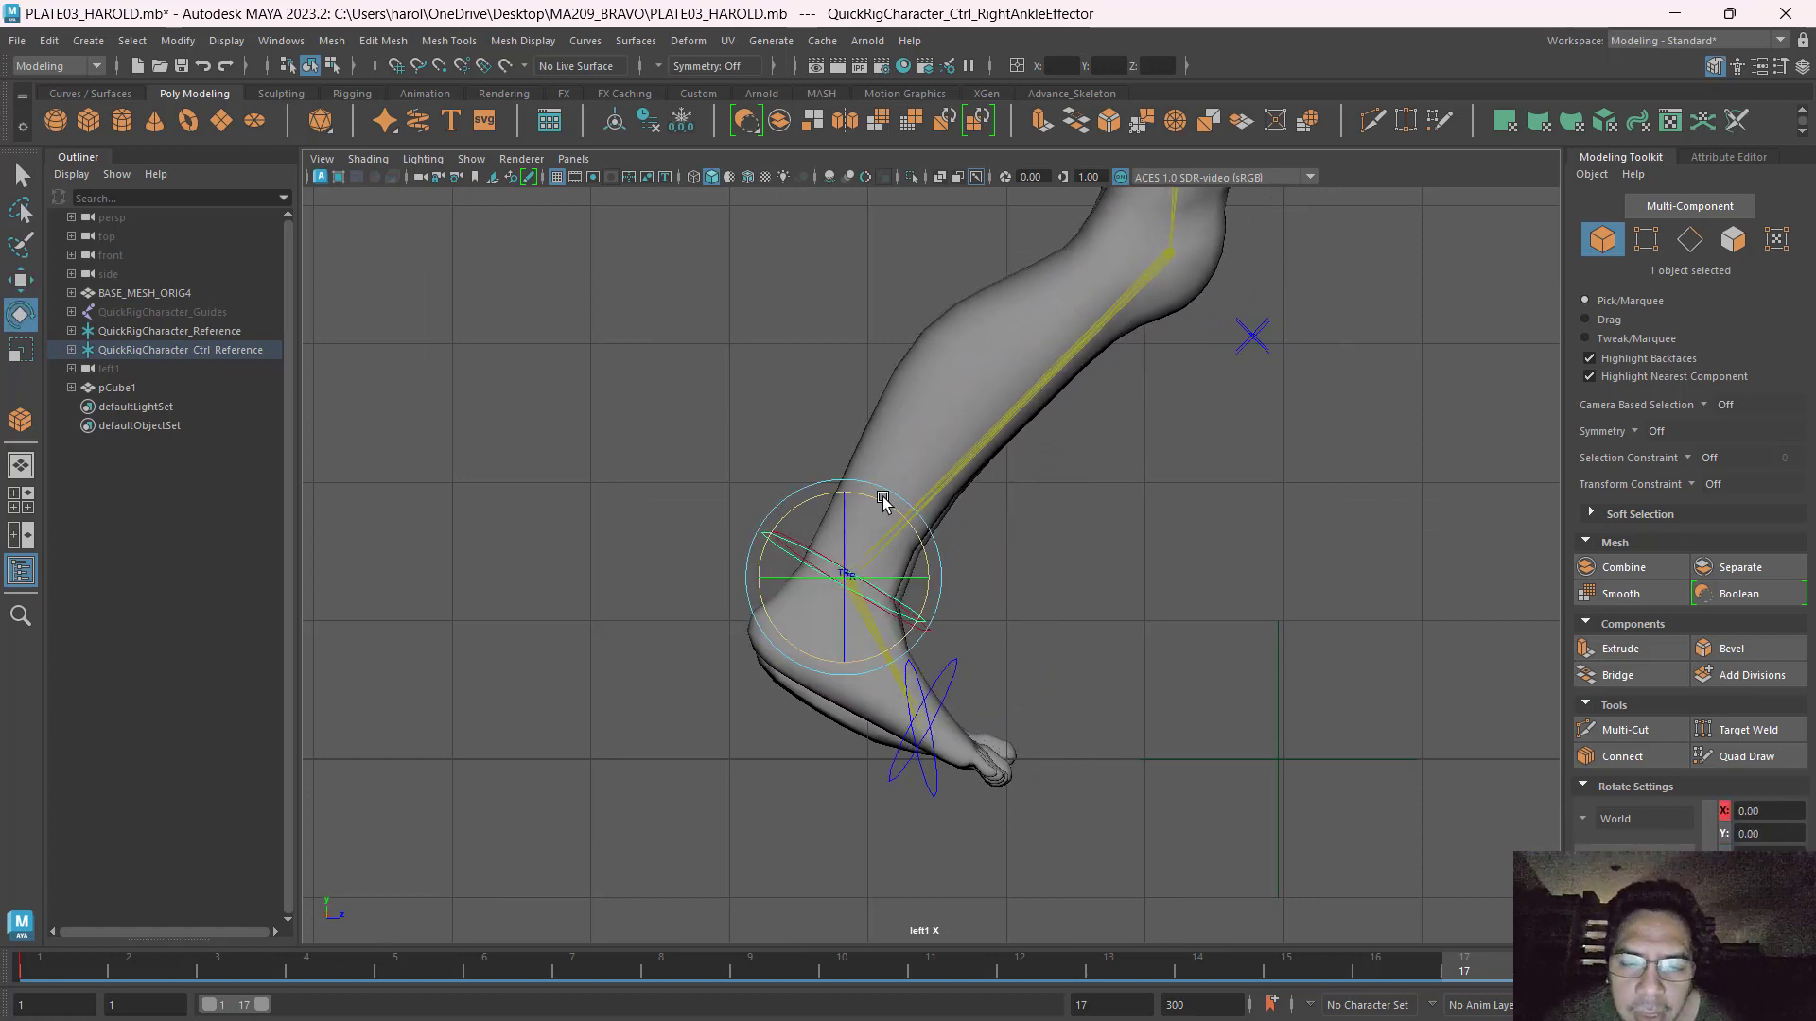
left_click_drag(886, 503, 894, 501)
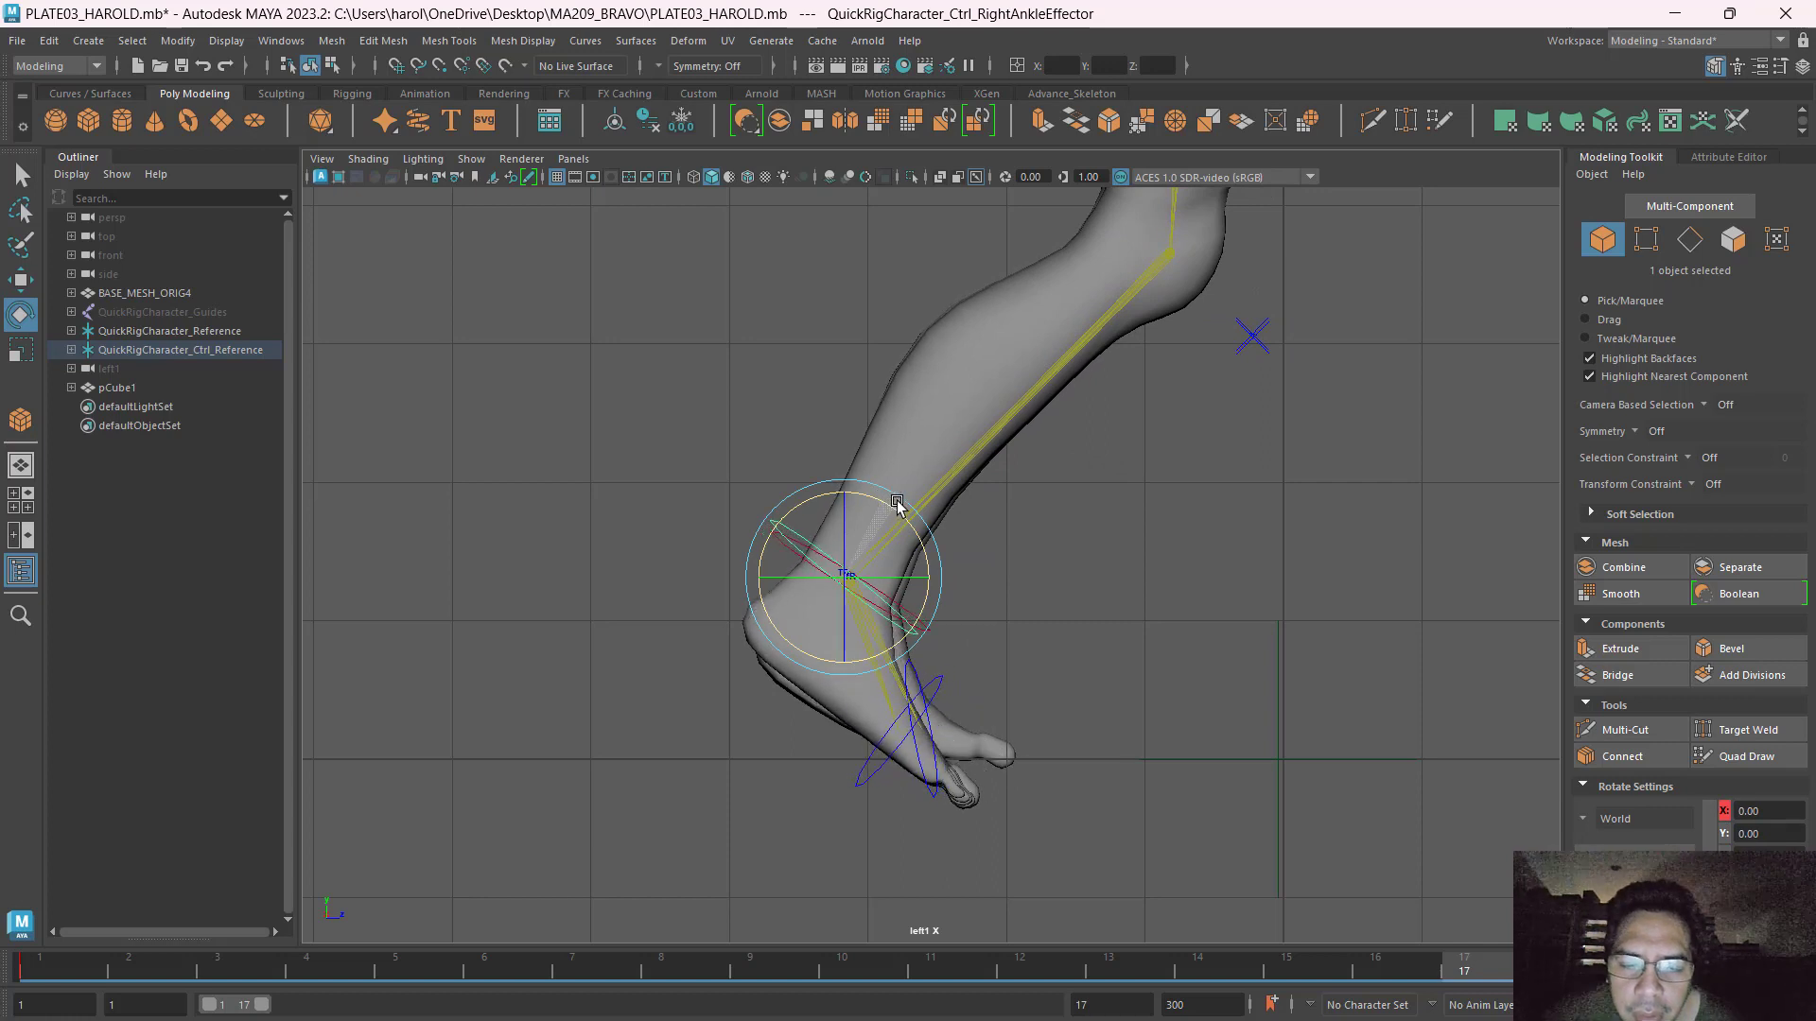
Rotate the right foot control to bend the toes along the ground, and shift the right ankle slightly forward to match the left foot.
left_click(942, 691)
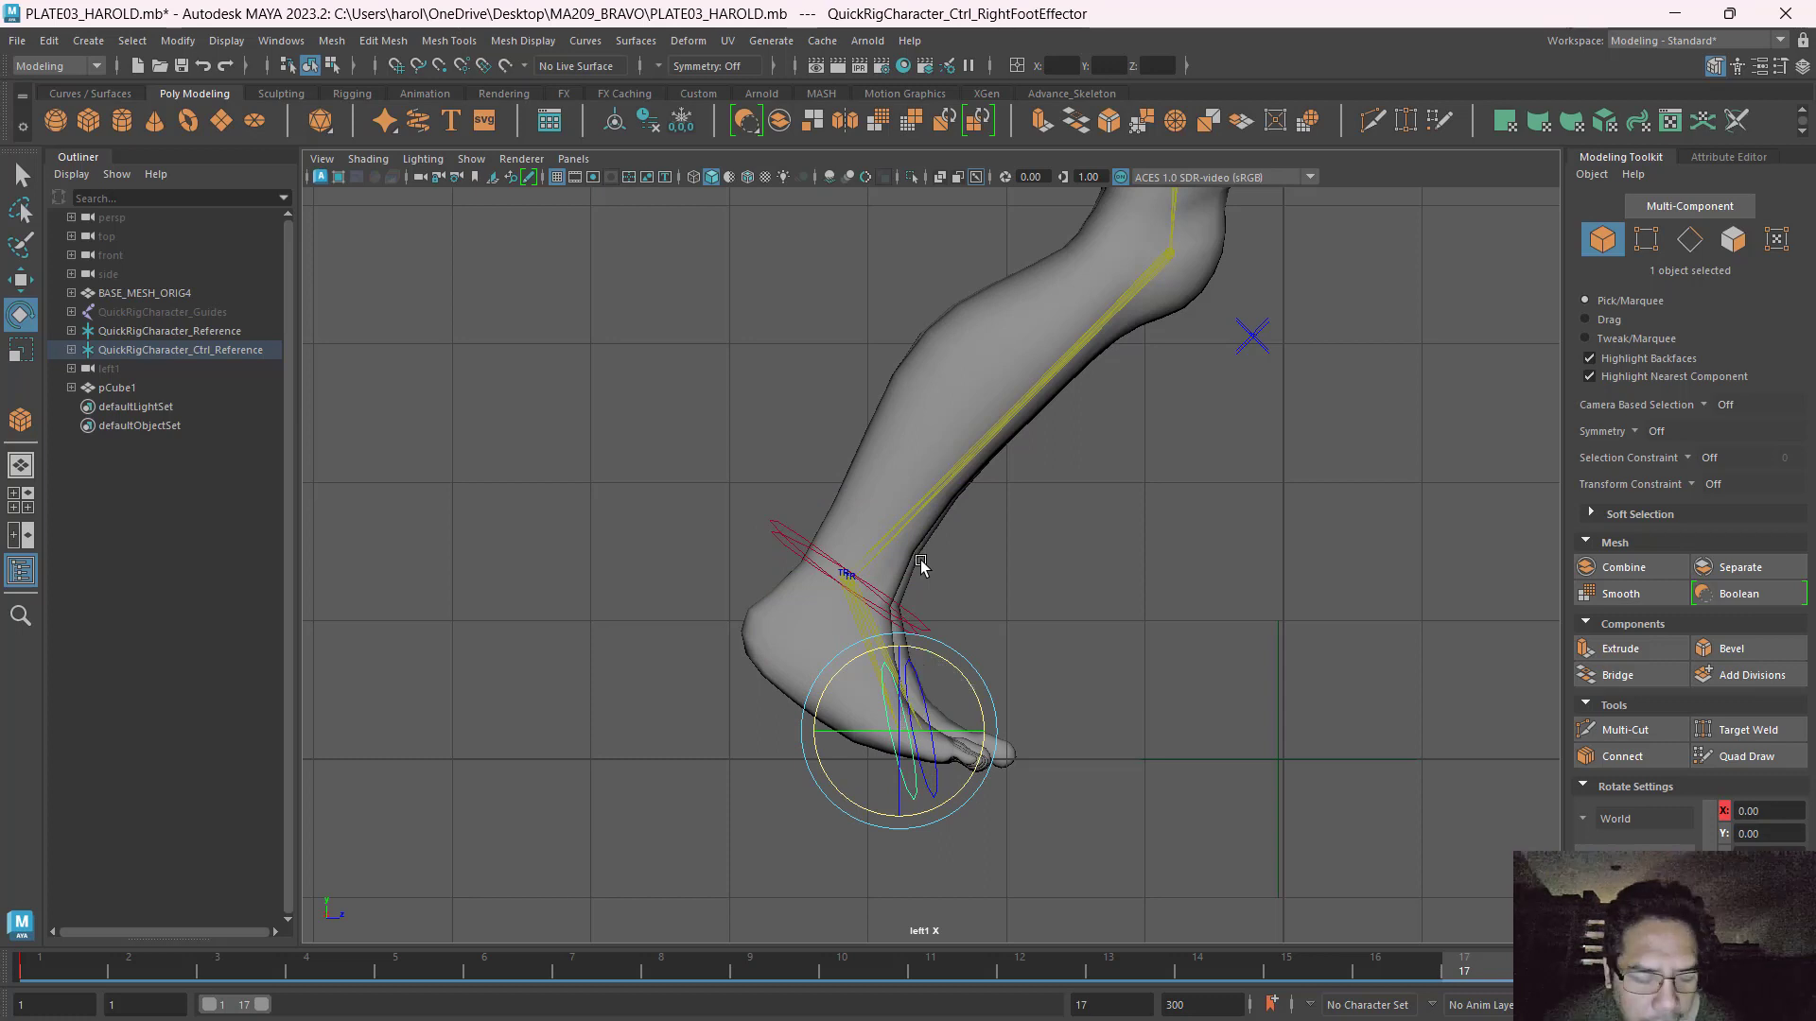
key("w")
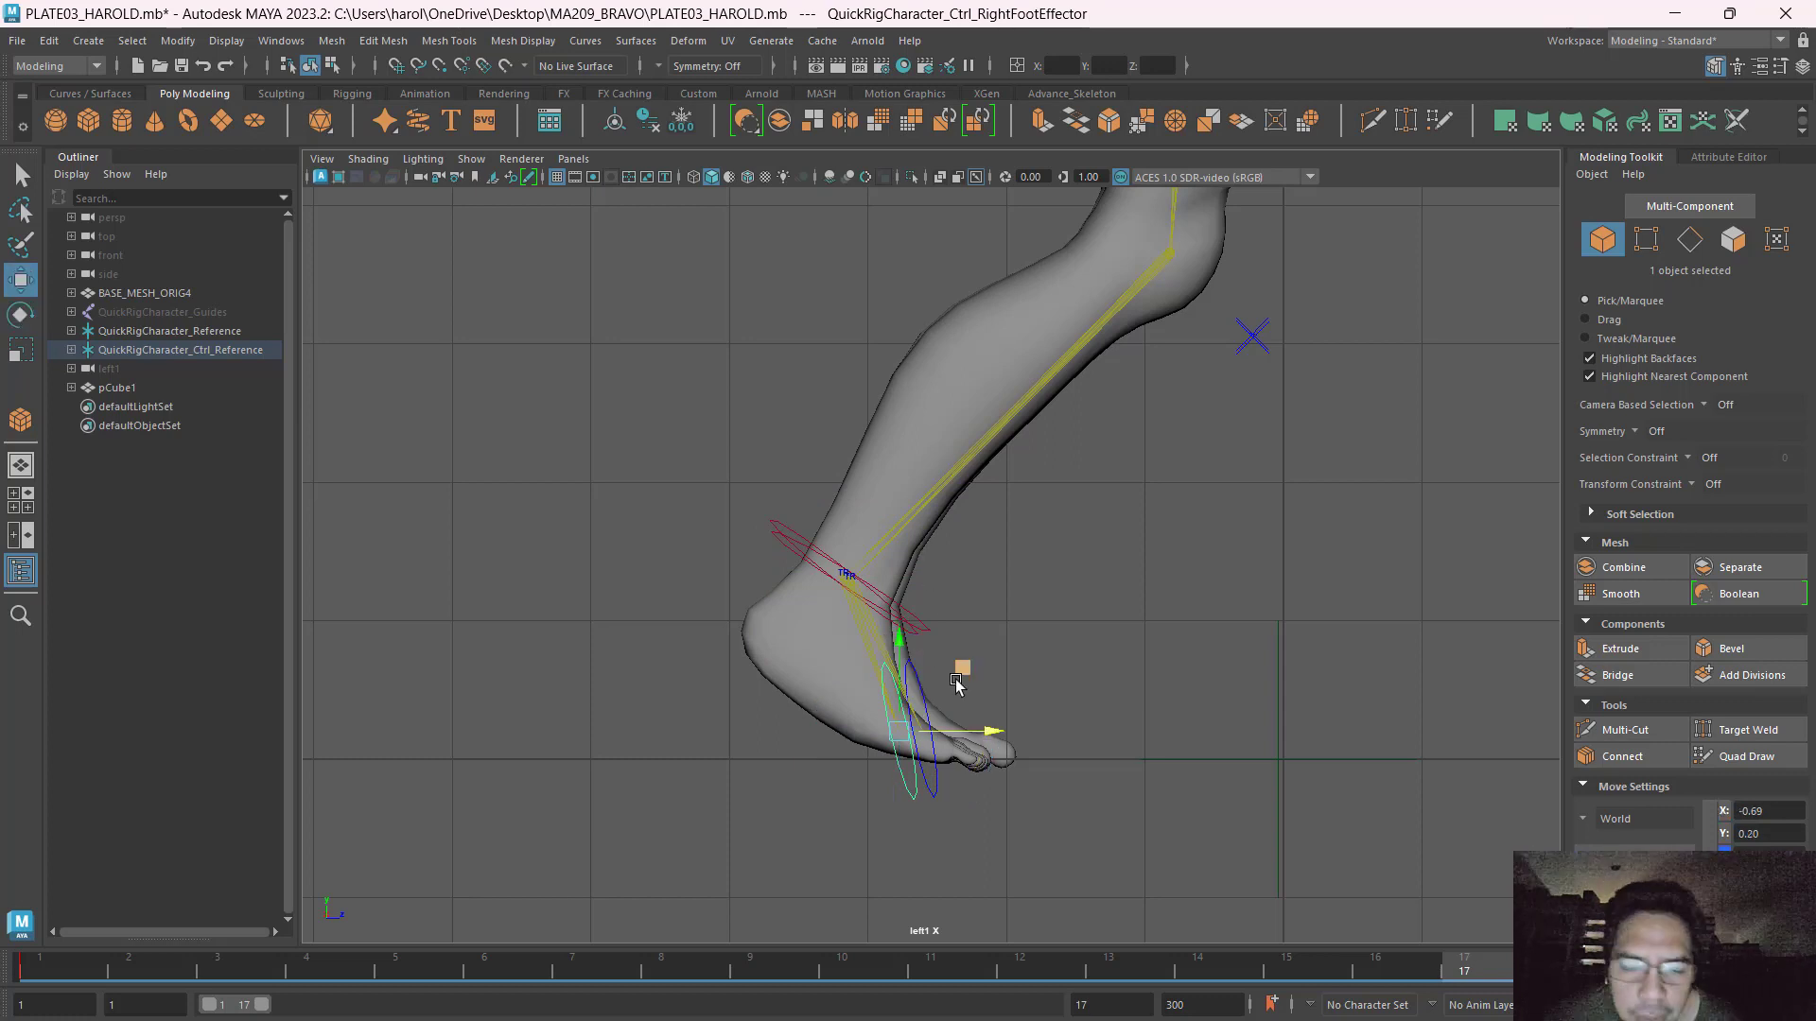
left_click(778, 540)
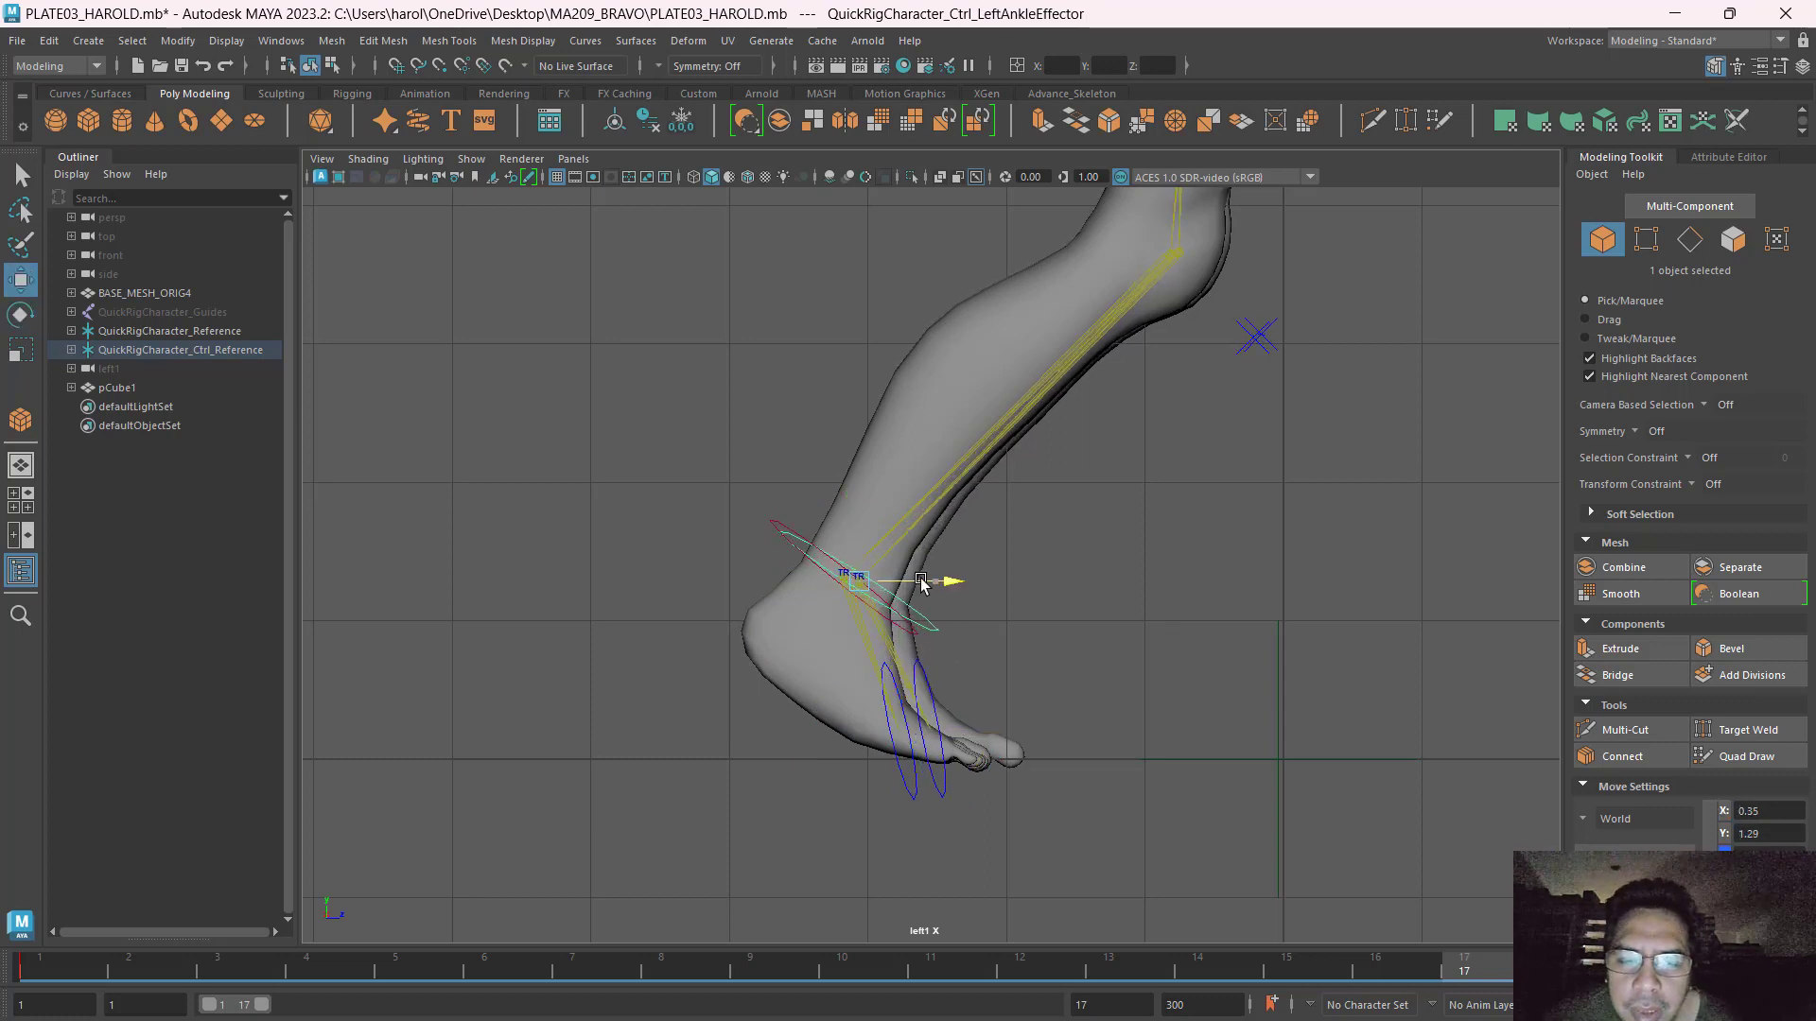
left_click(764, 525)
left_click(779, 527)
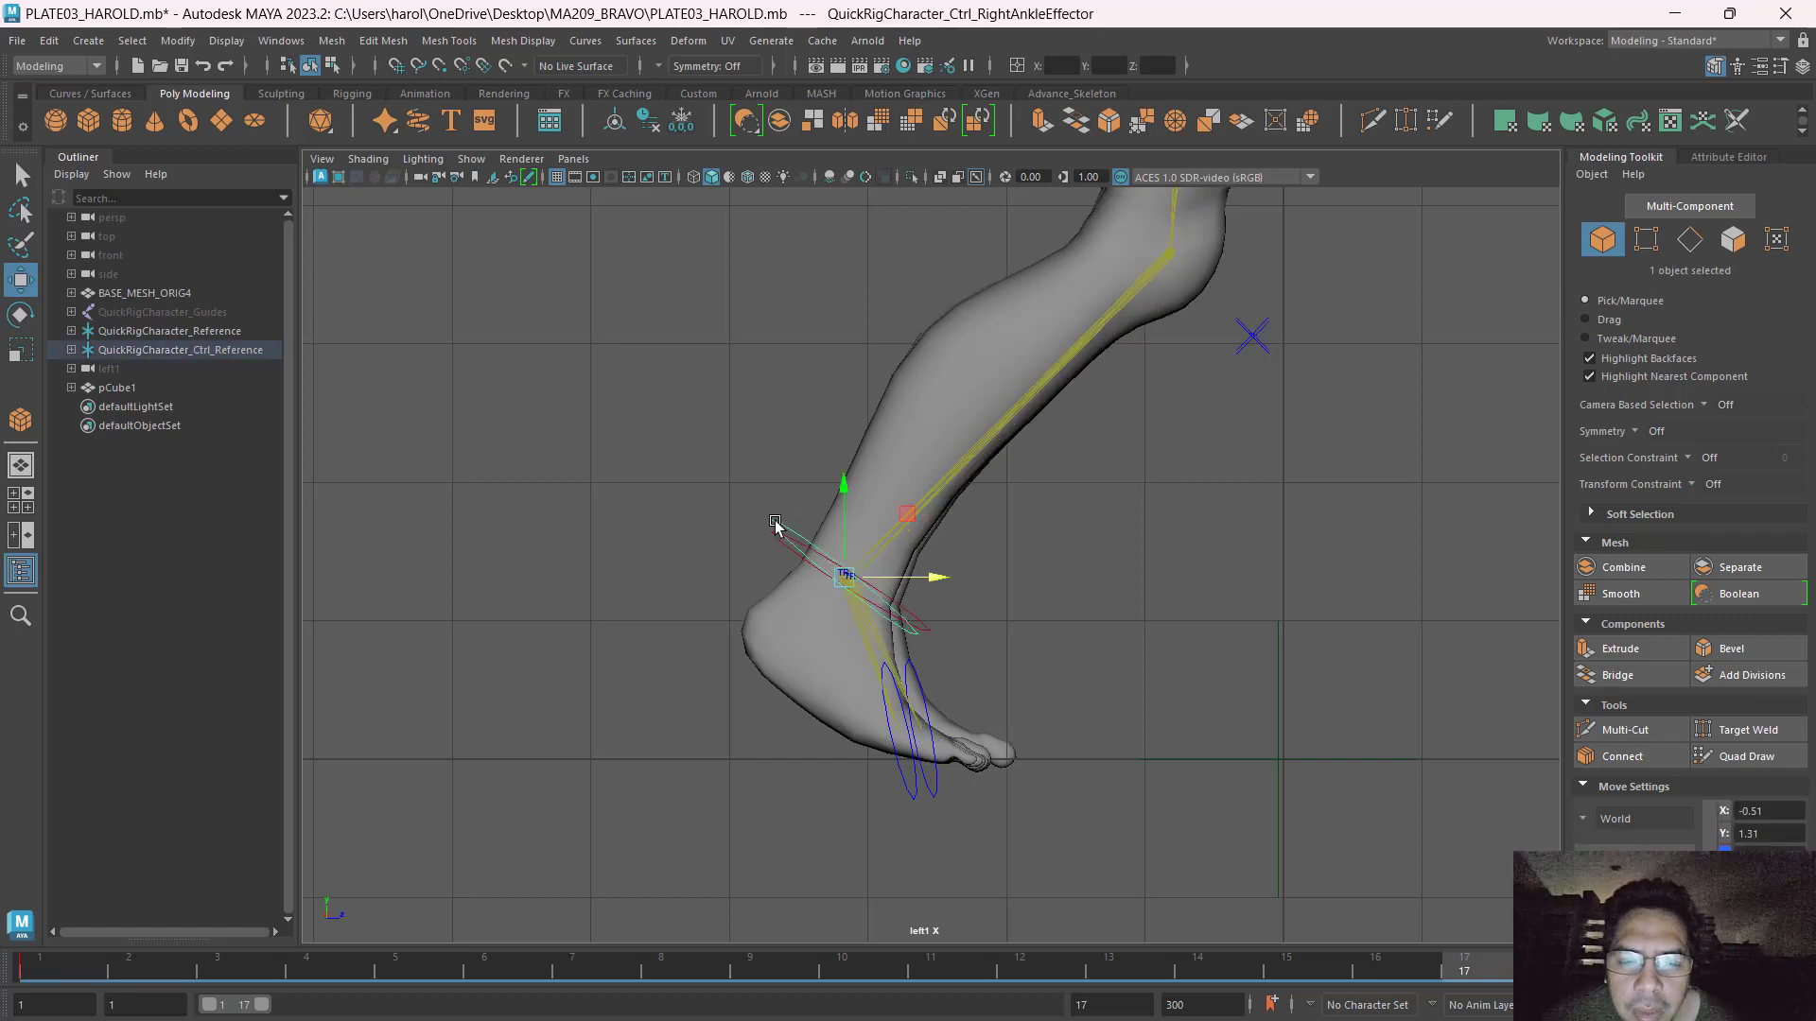
left_click_drag(933, 578, 945, 579)
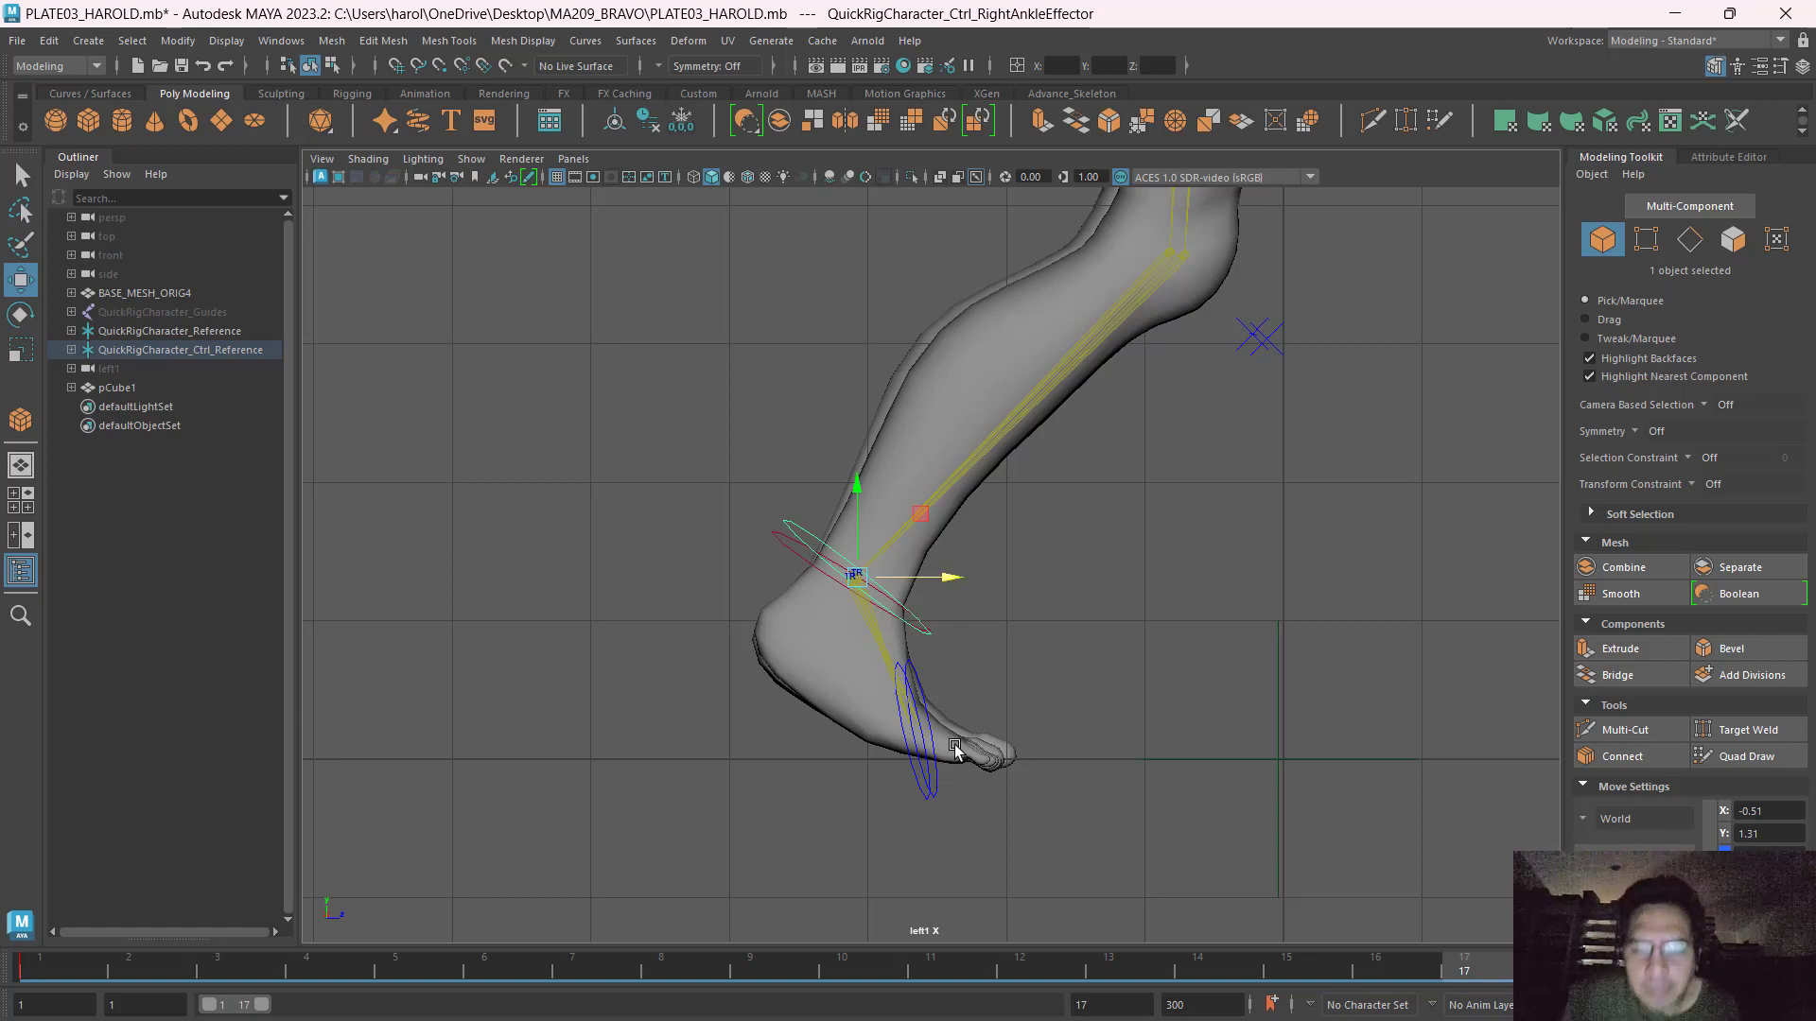
Fine-tune the right foot control's rotation so its toe bend matches the left foot, and clear the selection.
left_click(926, 698)
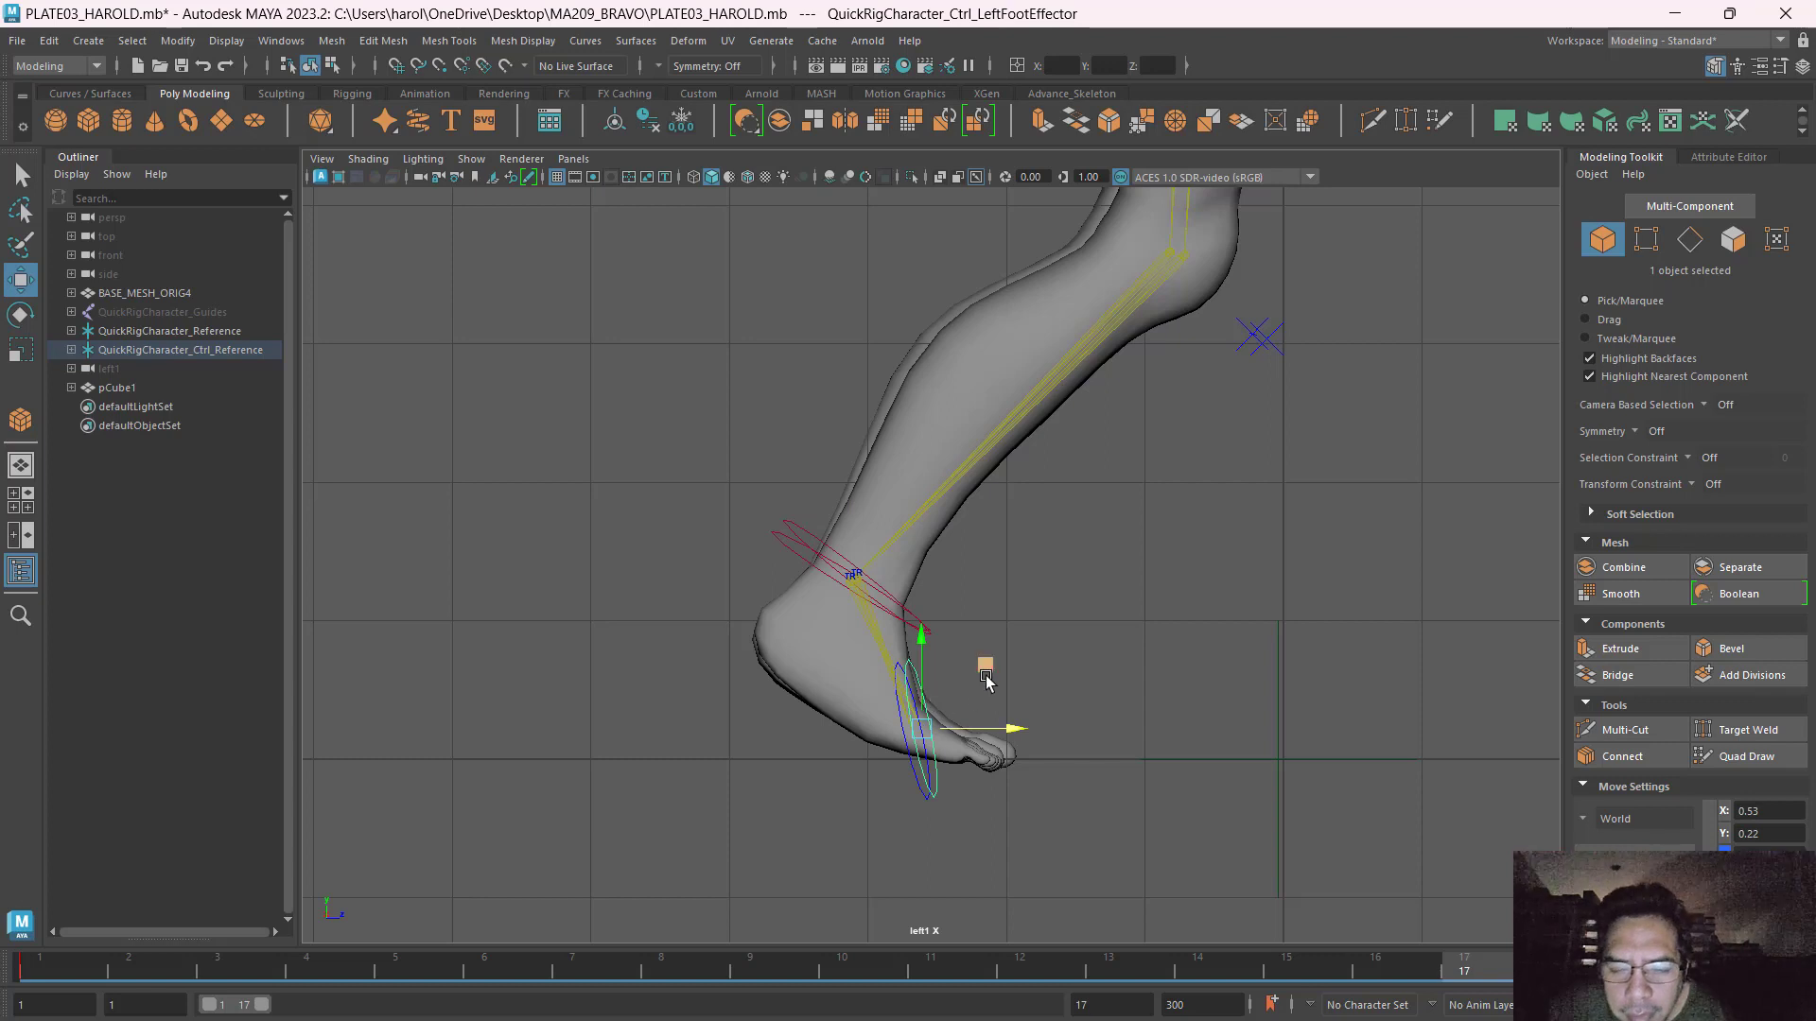
key("e")
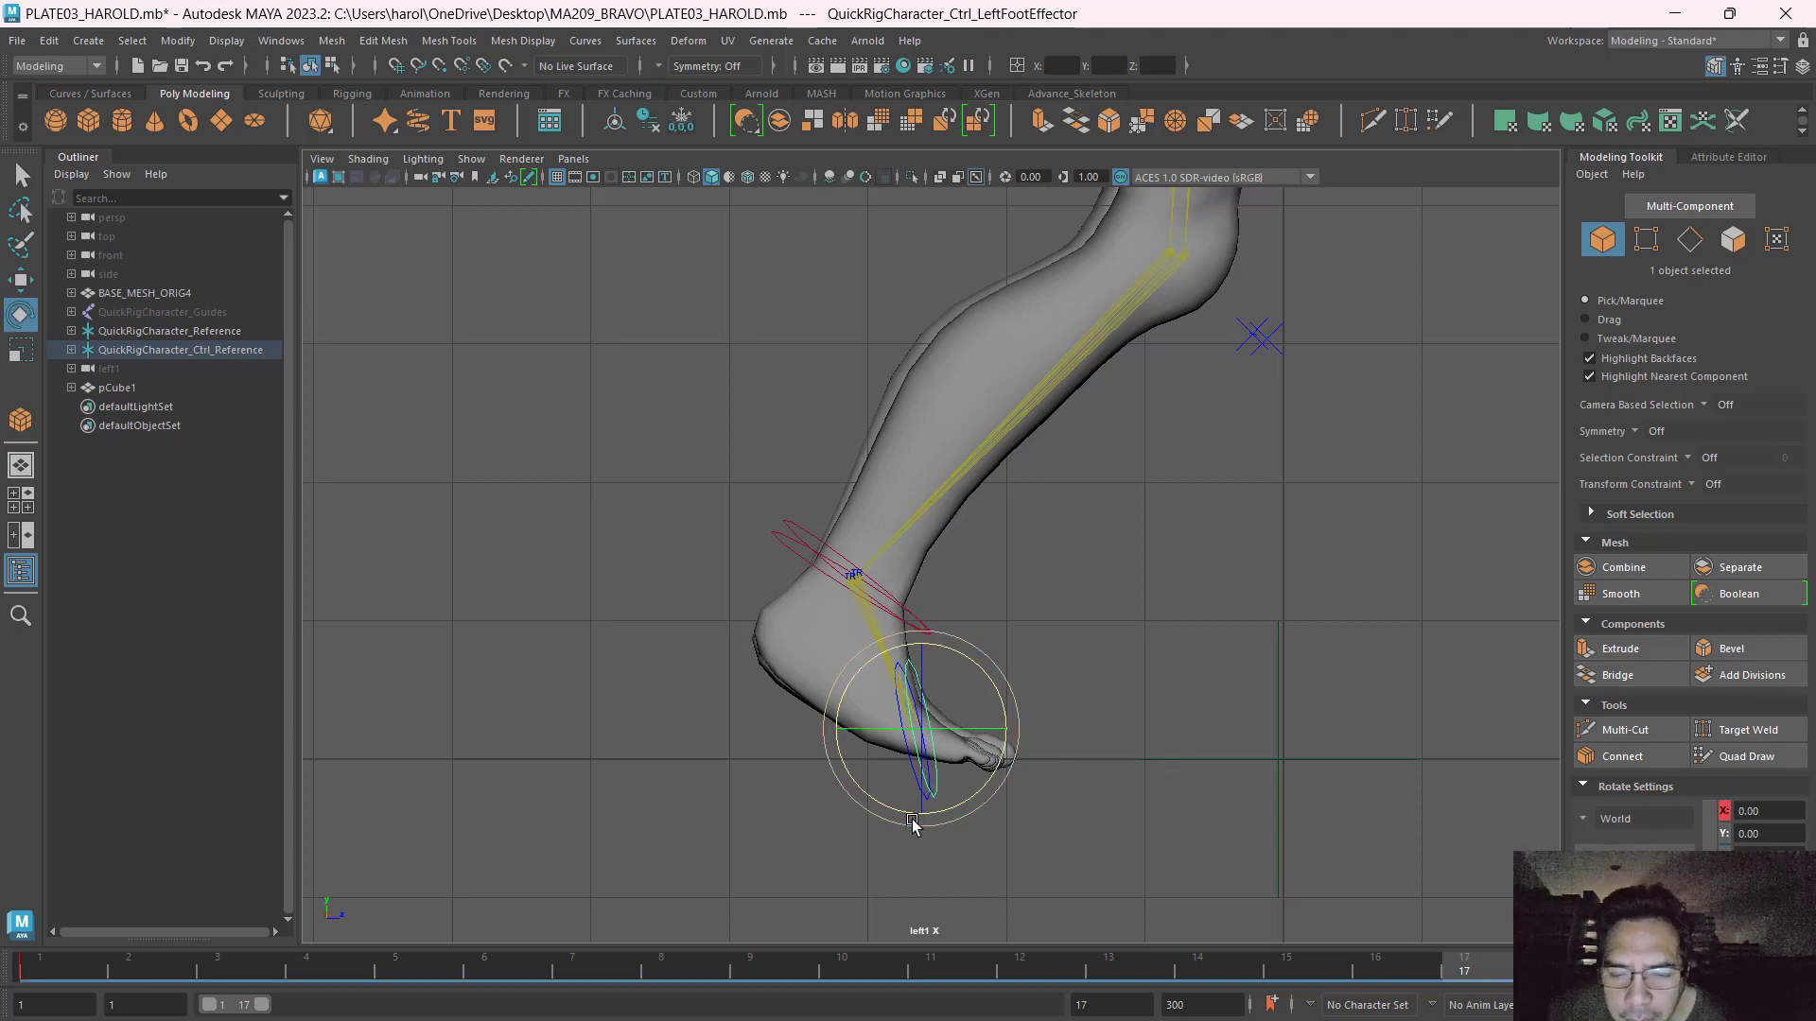
left_click(870, 821)
left_click(914, 787)
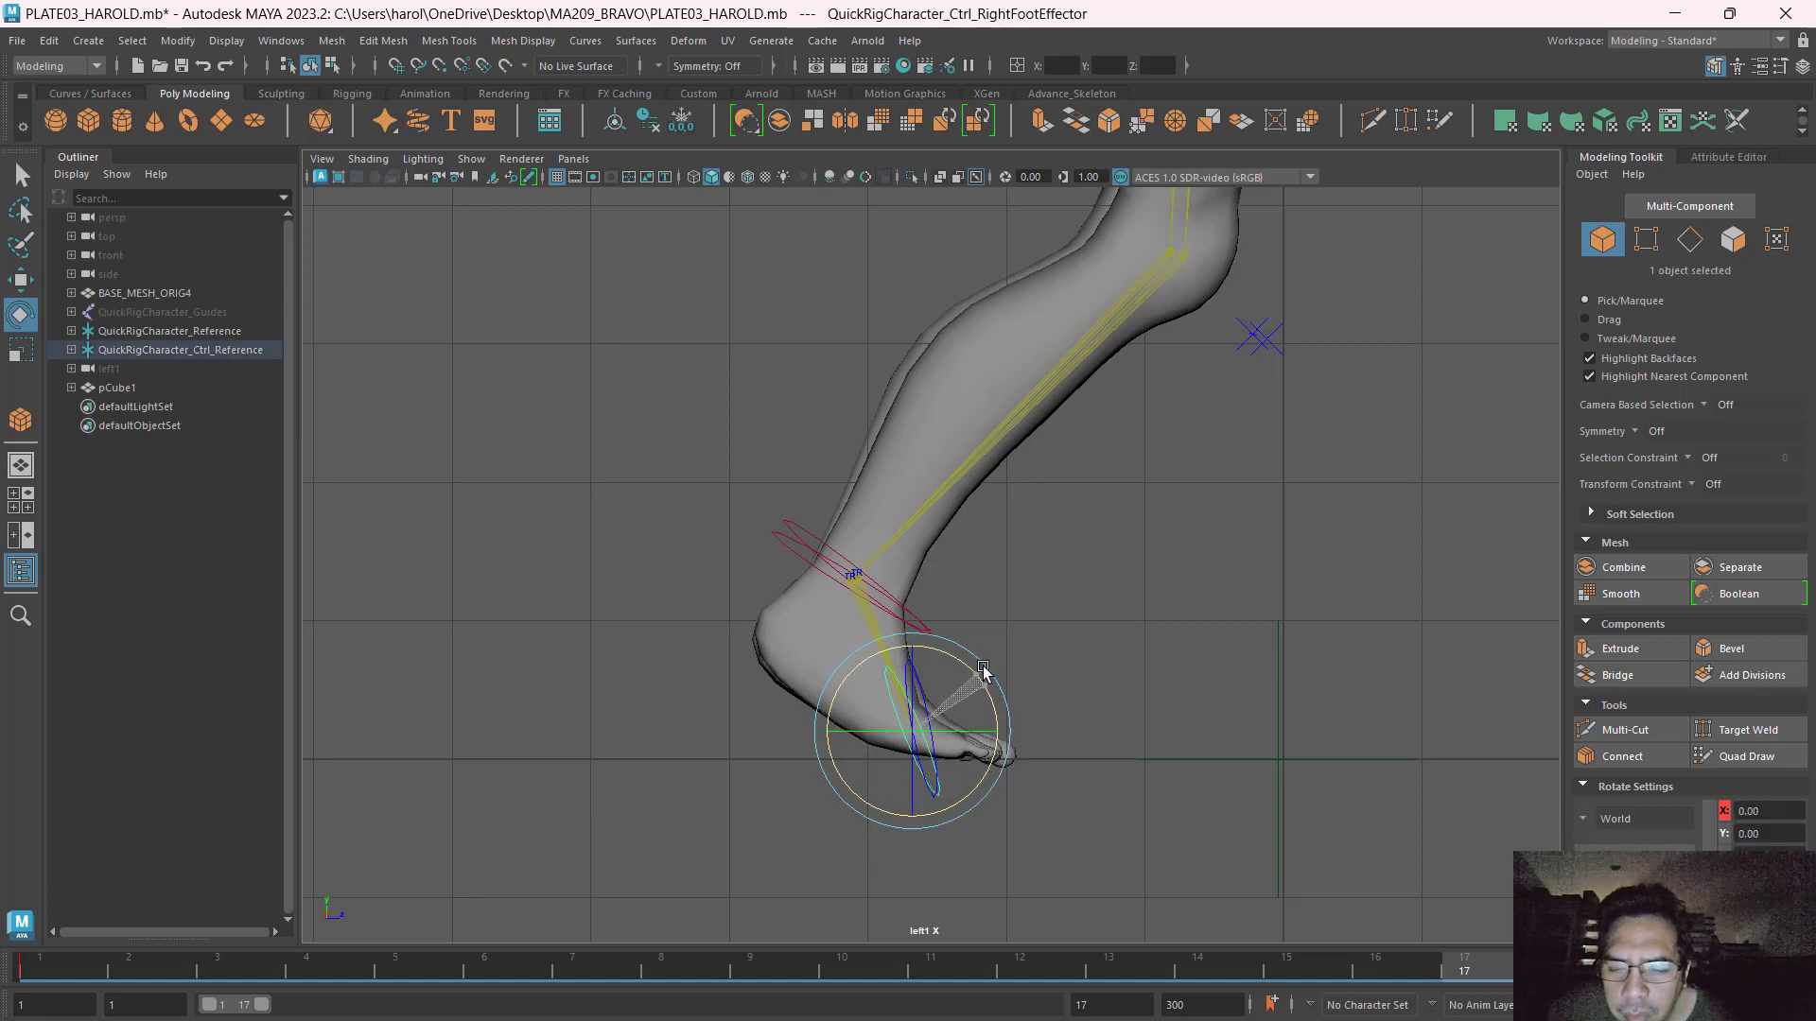
left_click(1102, 565)
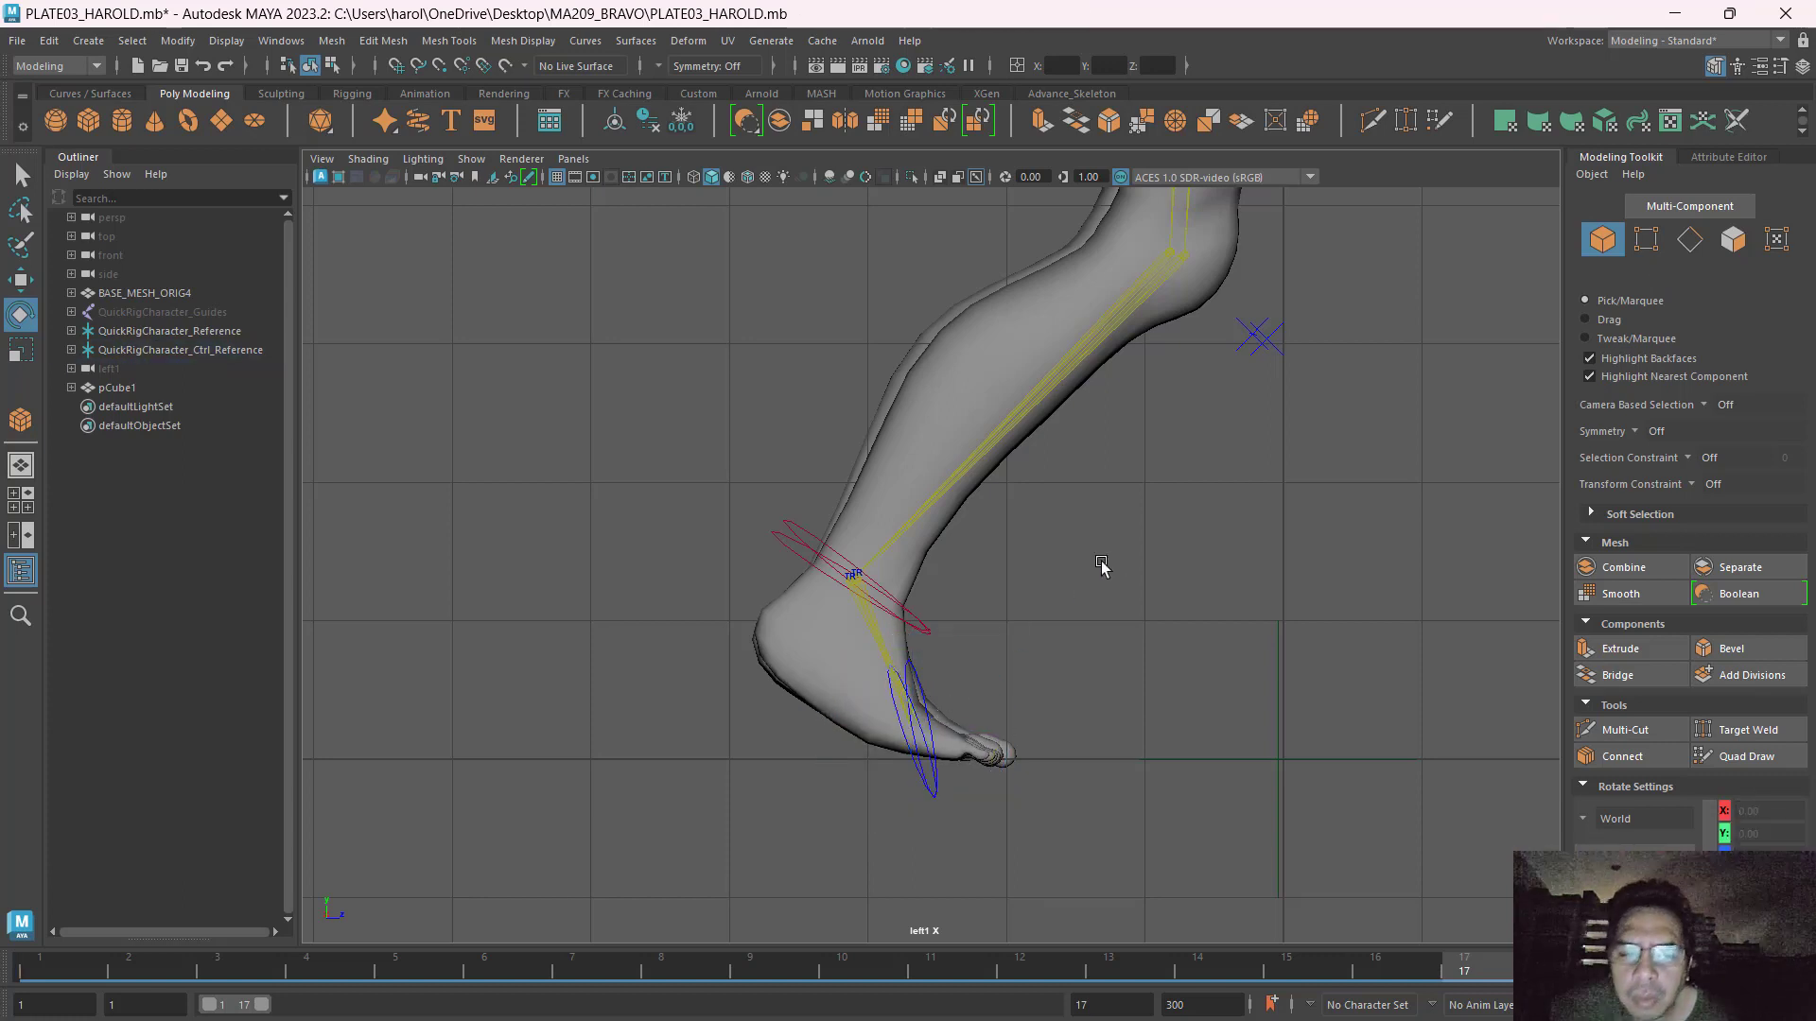
Move the left ankle control forward to place the left foot ahead of the right foot.
left_click(778, 537)
key("w")
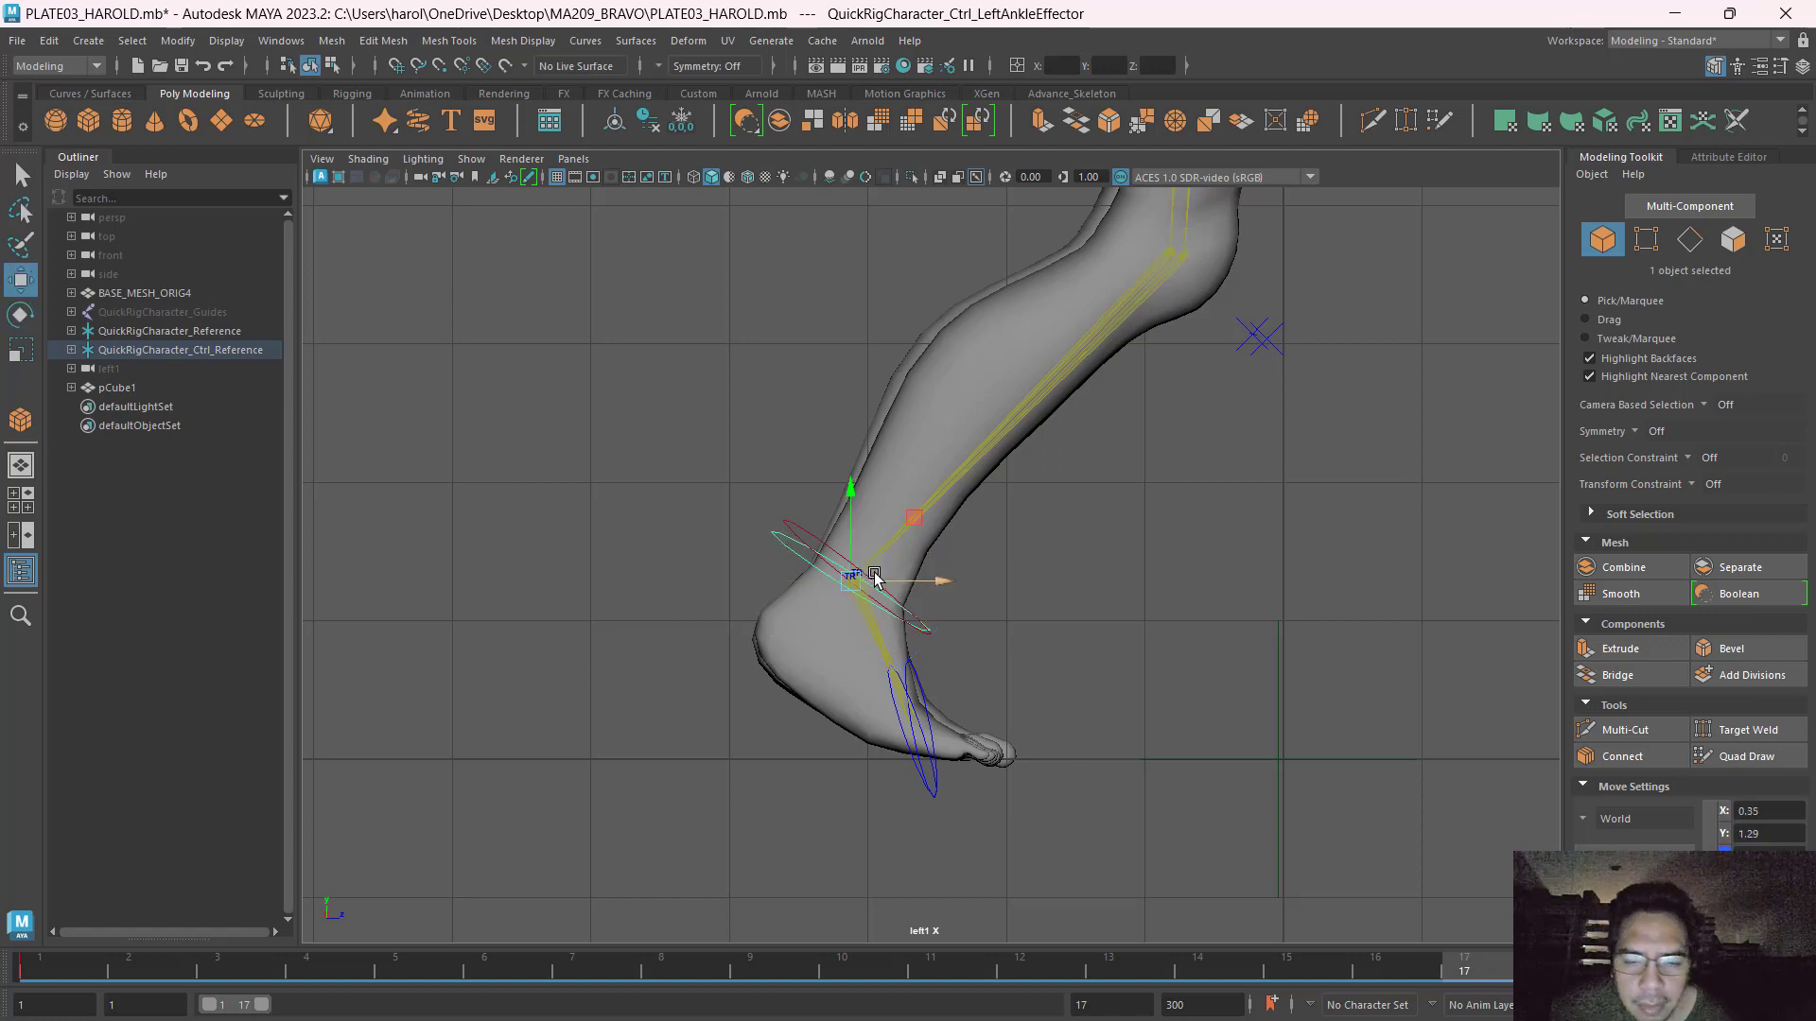
left_click_drag(930, 580, 1267, 592)
Rotate the left foot control to straighten the toes, and rotate the left ankle control to level the foot.
key("e")
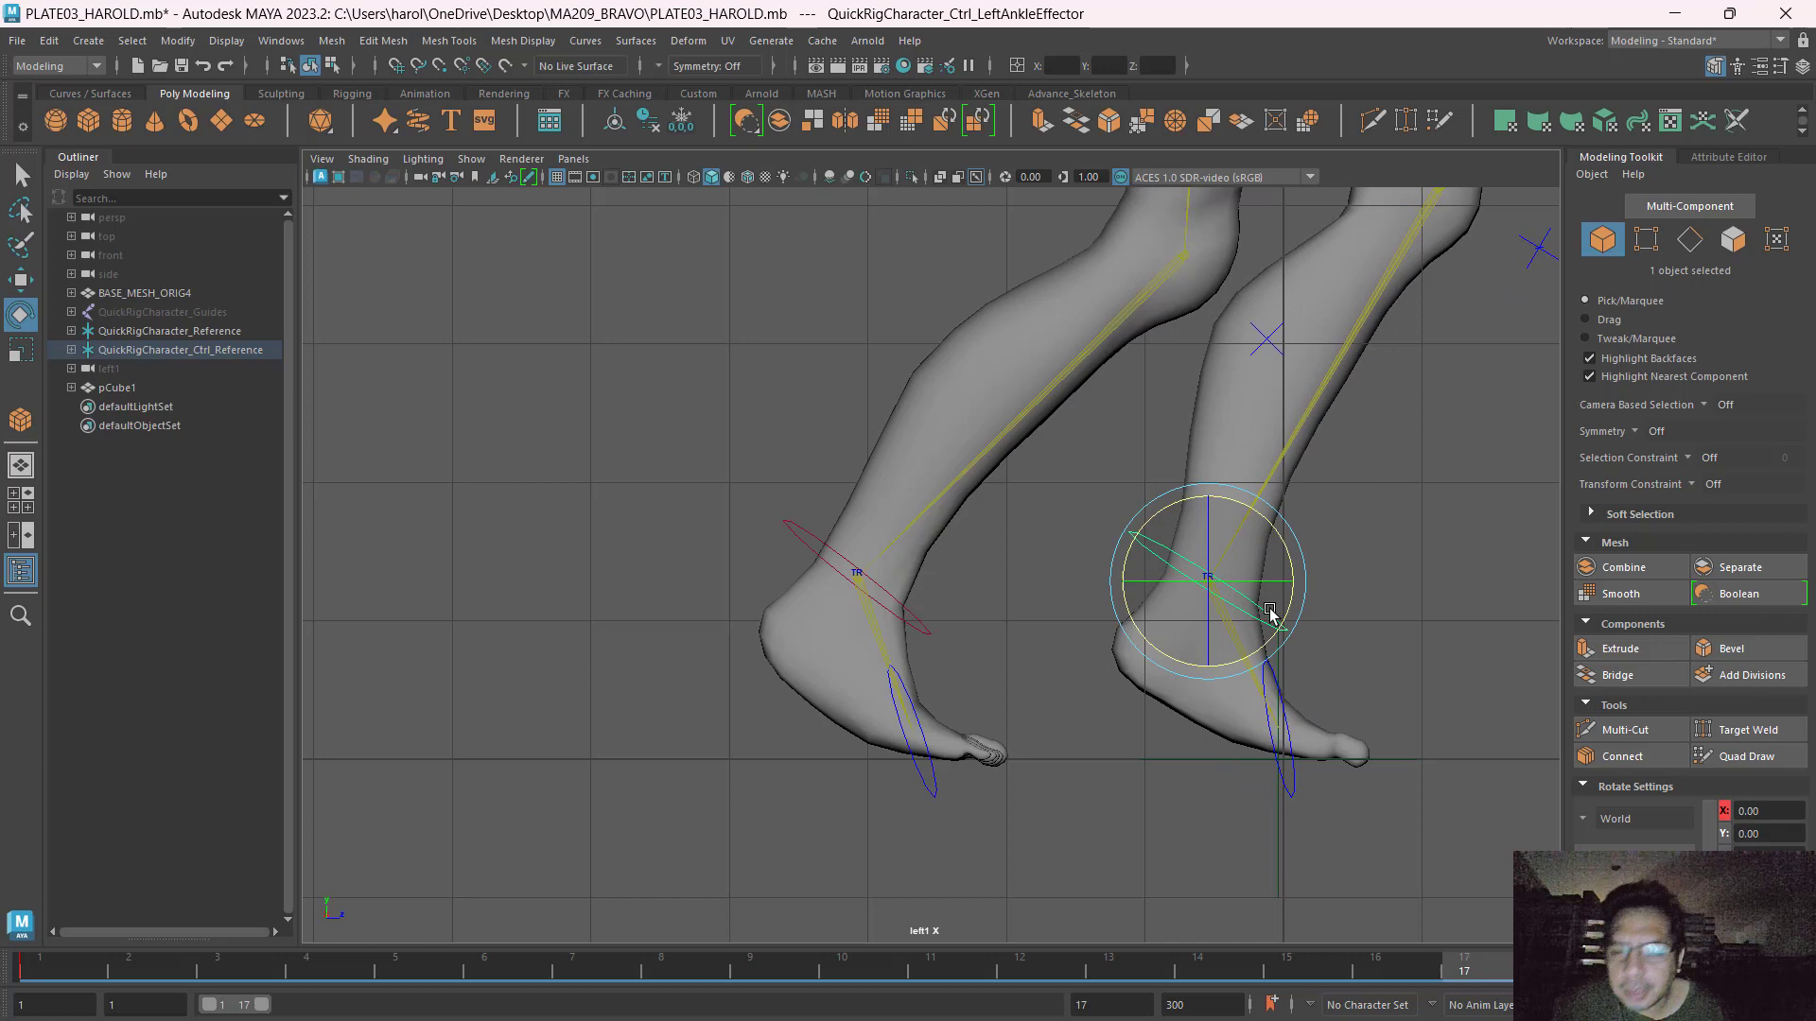
left_click(1277, 771)
left_click_drag(1343, 673, 1370, 730)
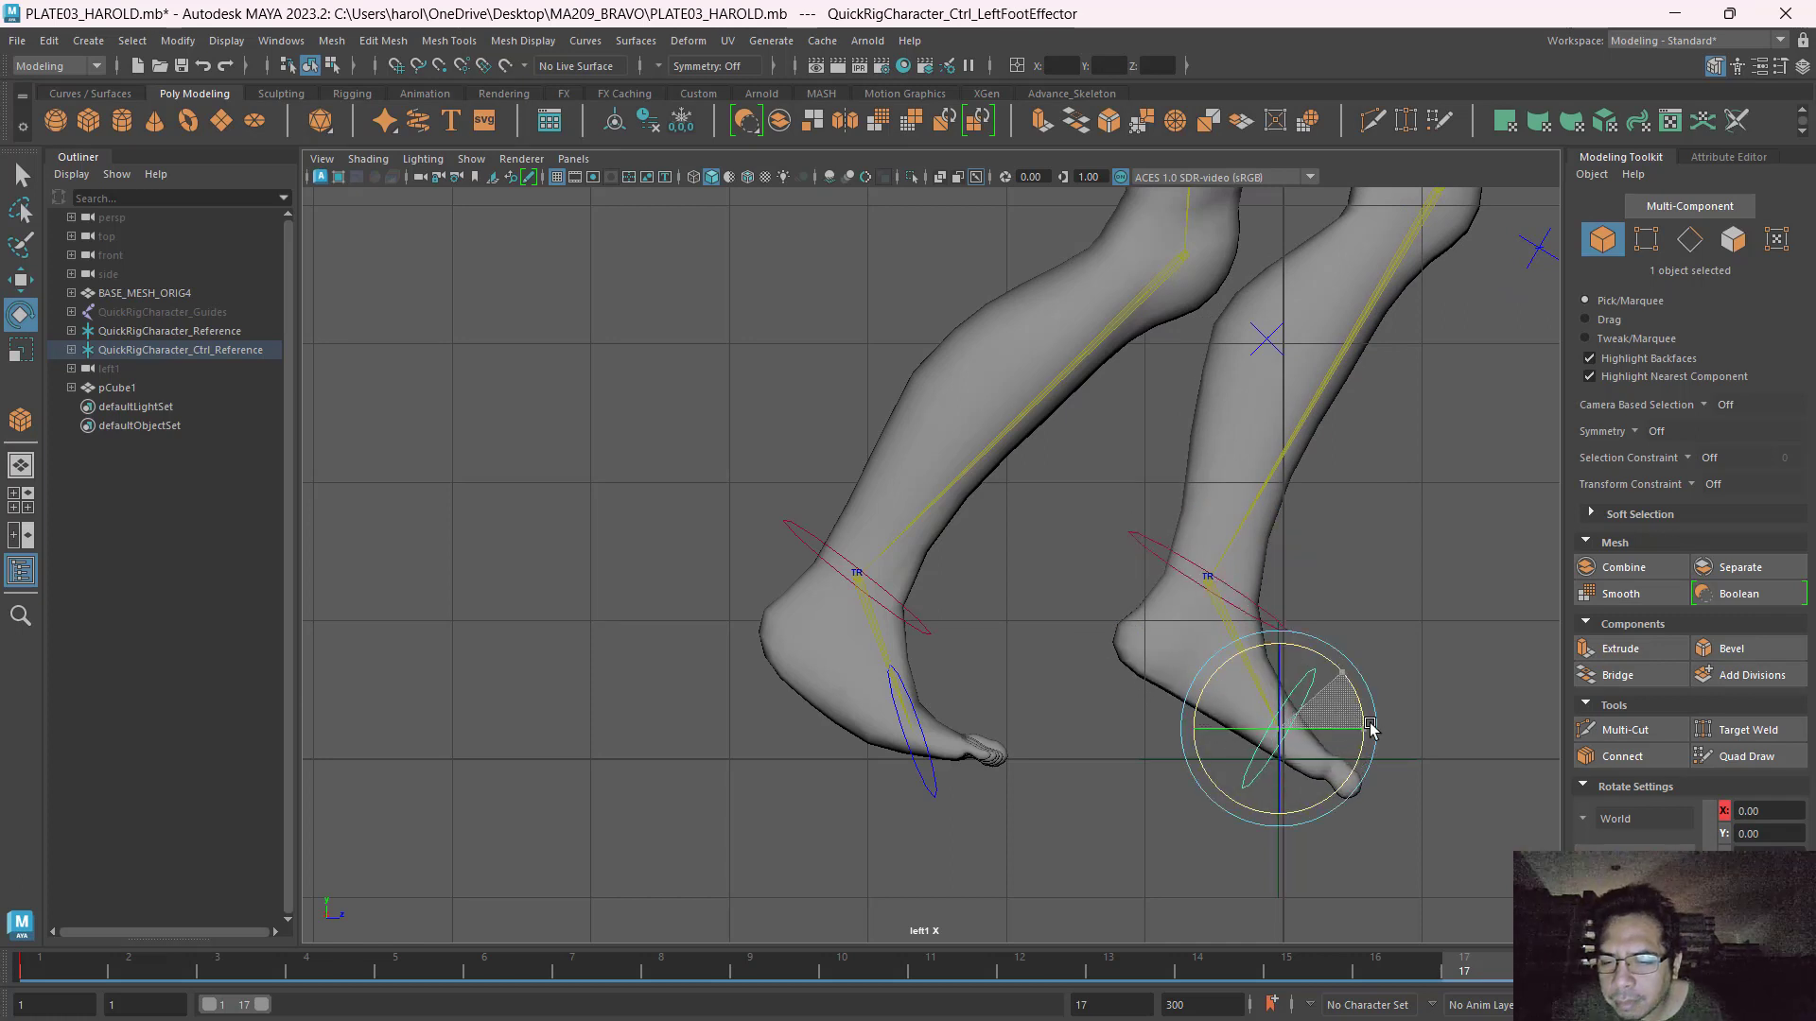
left_click(1151, 564)
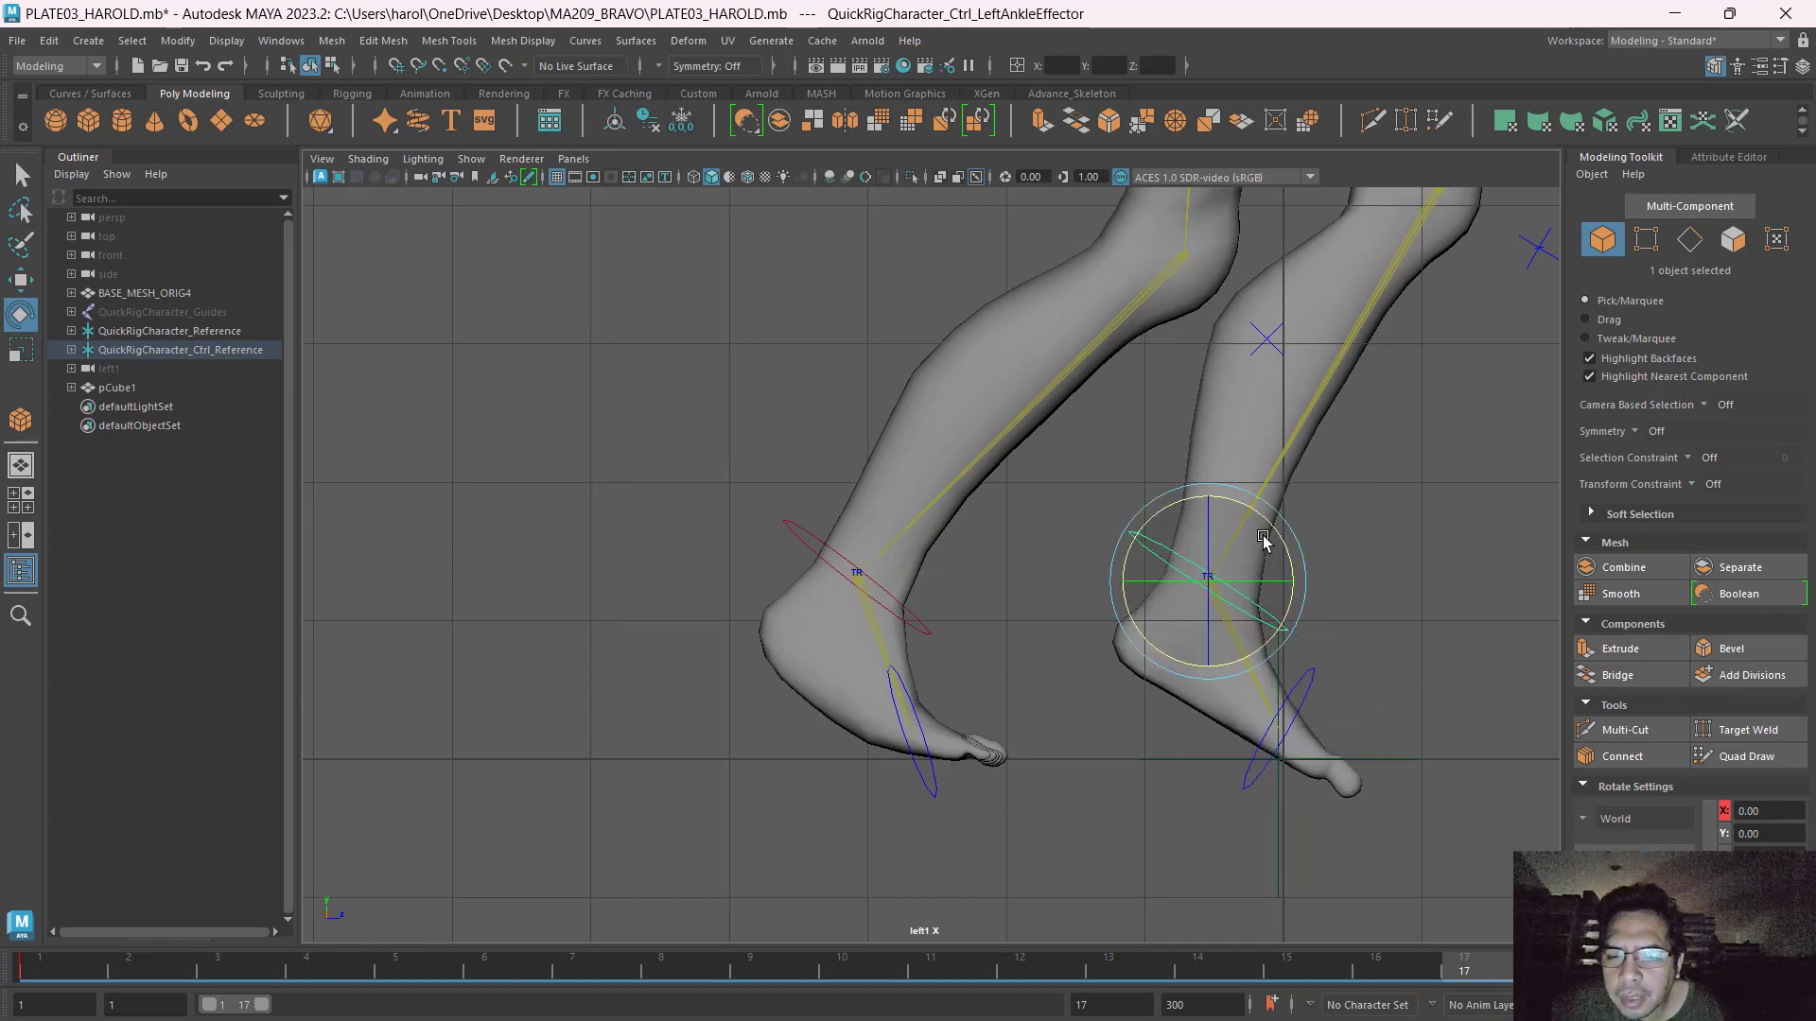
left_click_drag(1273, 535, 1257, 454)
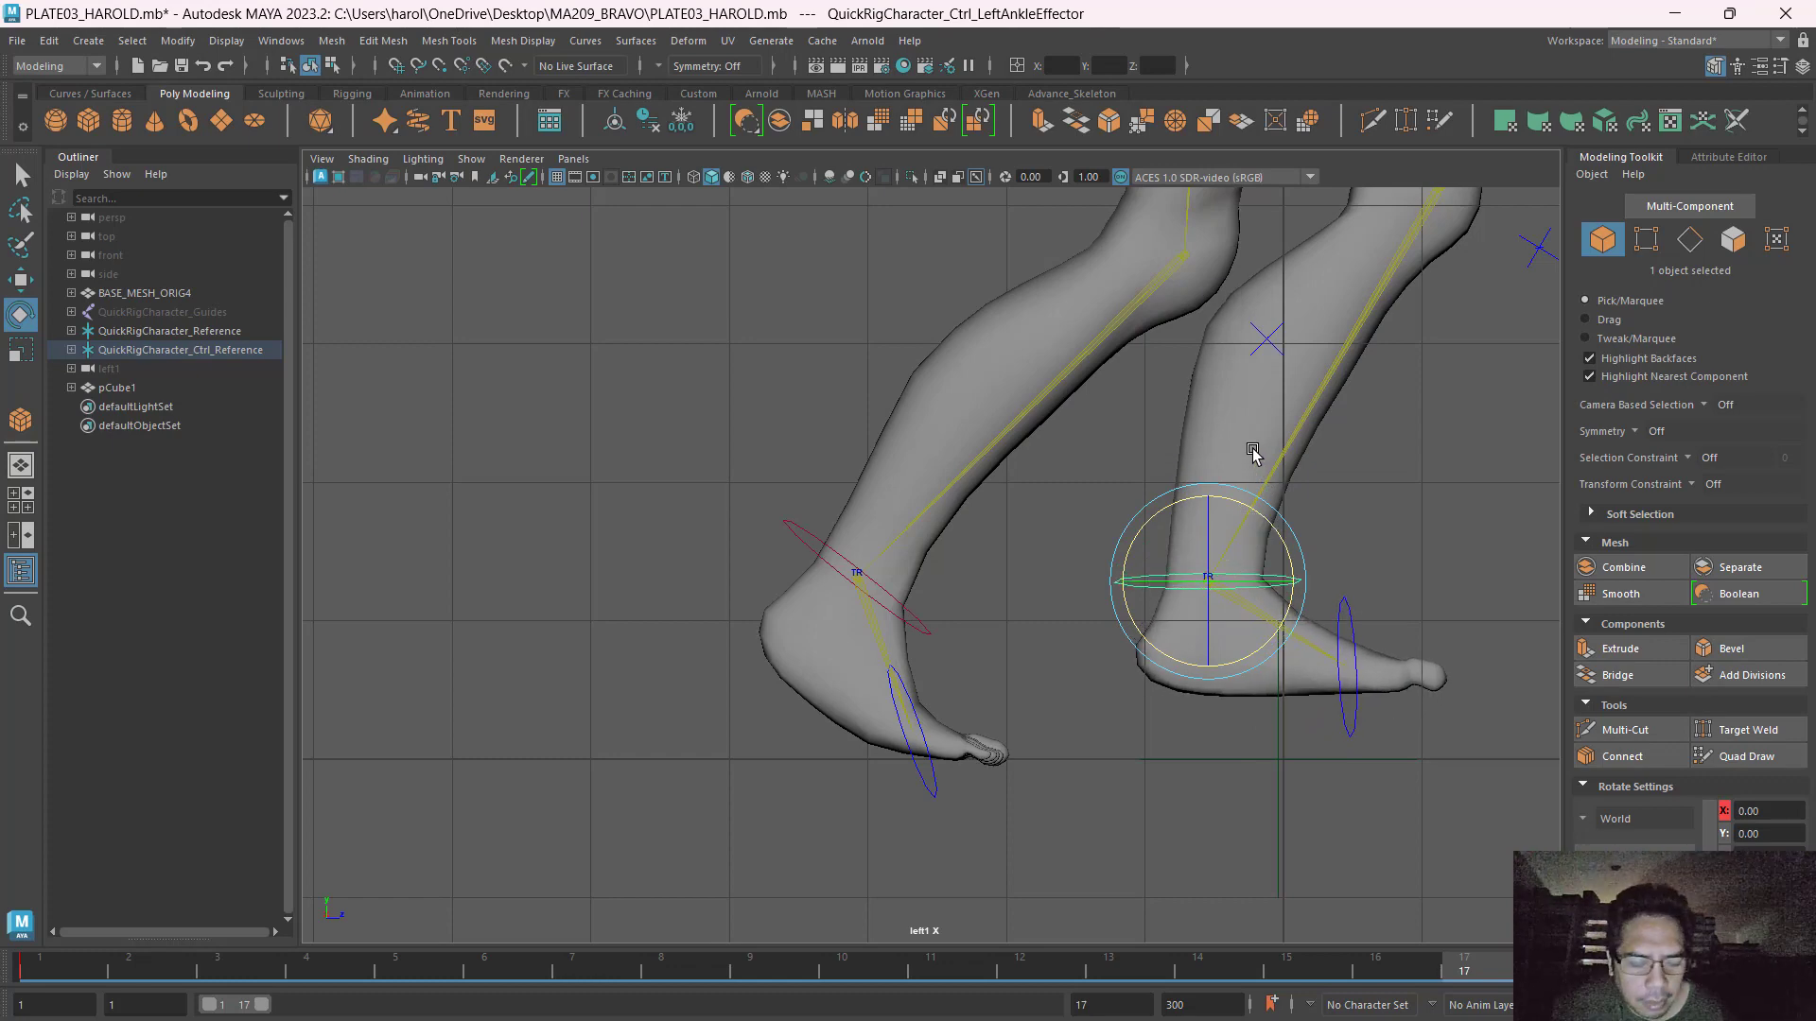
Lower the left ankle control to about Y 0.74, move it forward, and tilt the toes up so the heel touches the ground.
key("w")
scroll(1239, 494, "down", 5)
scroll(1239, 494, "up", 2)
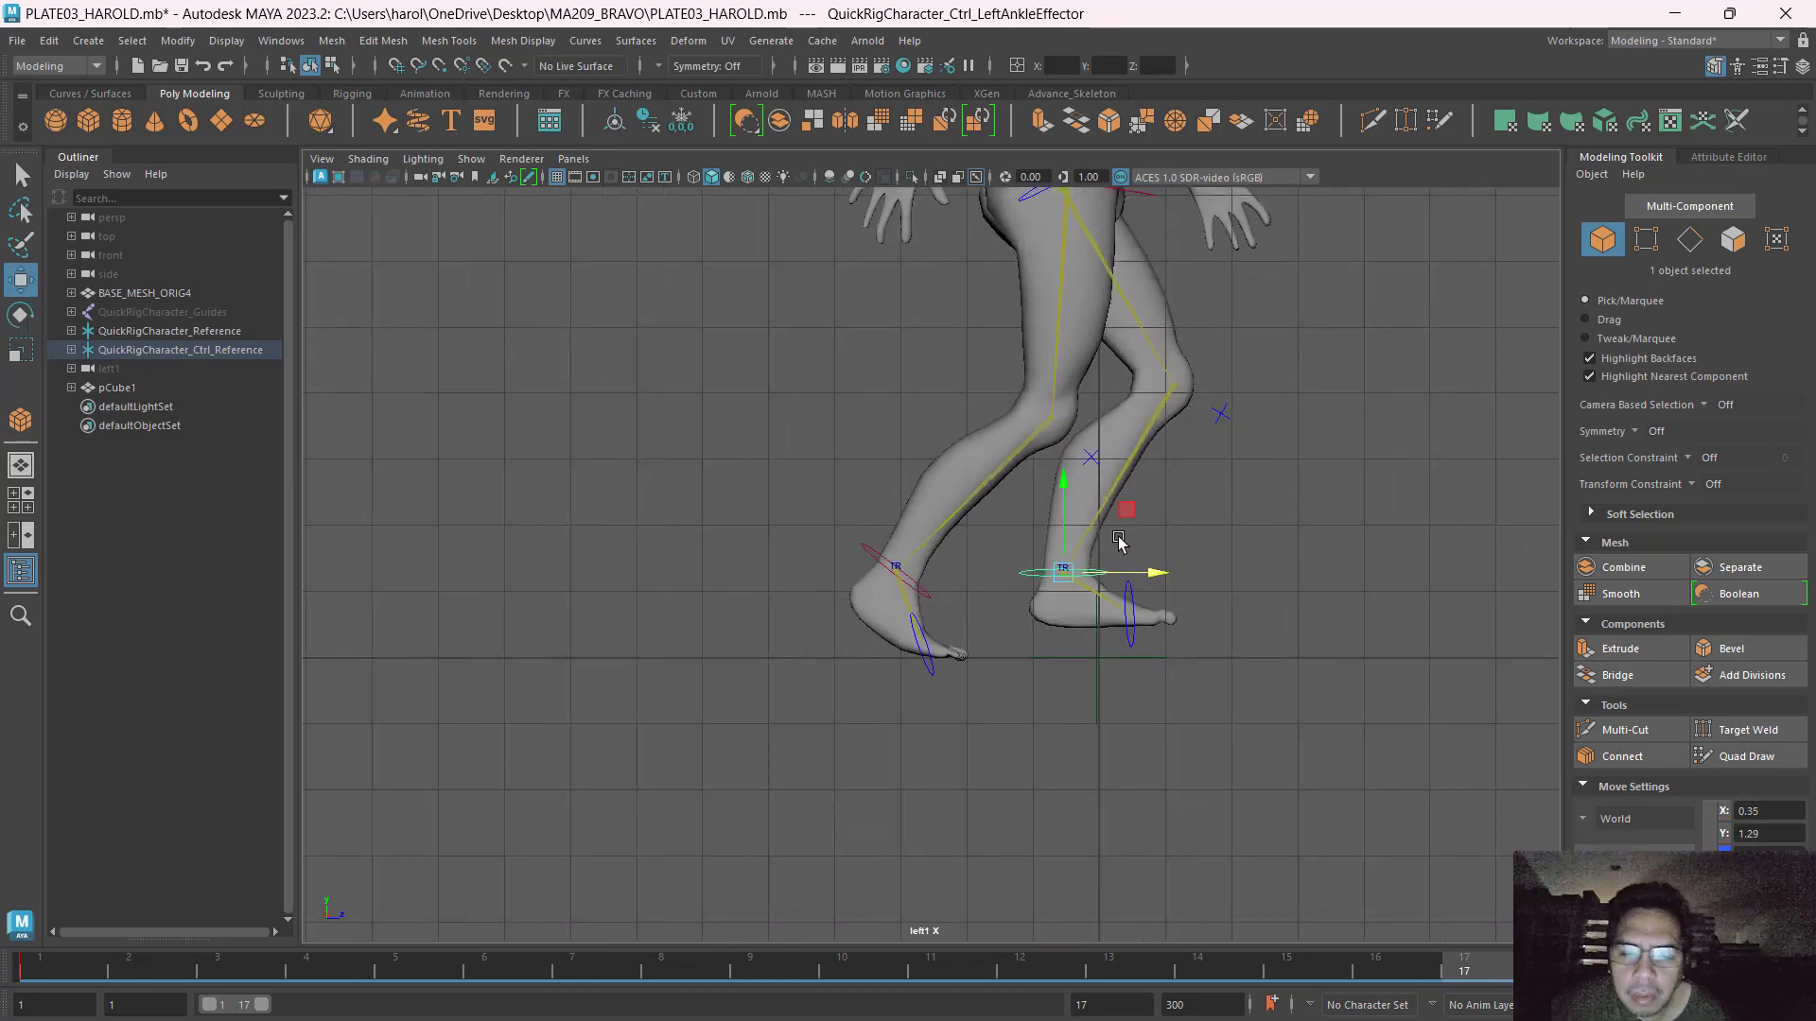
left_click_drag(1069, 495, 1070, 530)
left_click_drag(1132, 612, 1237, 451)
key("e")
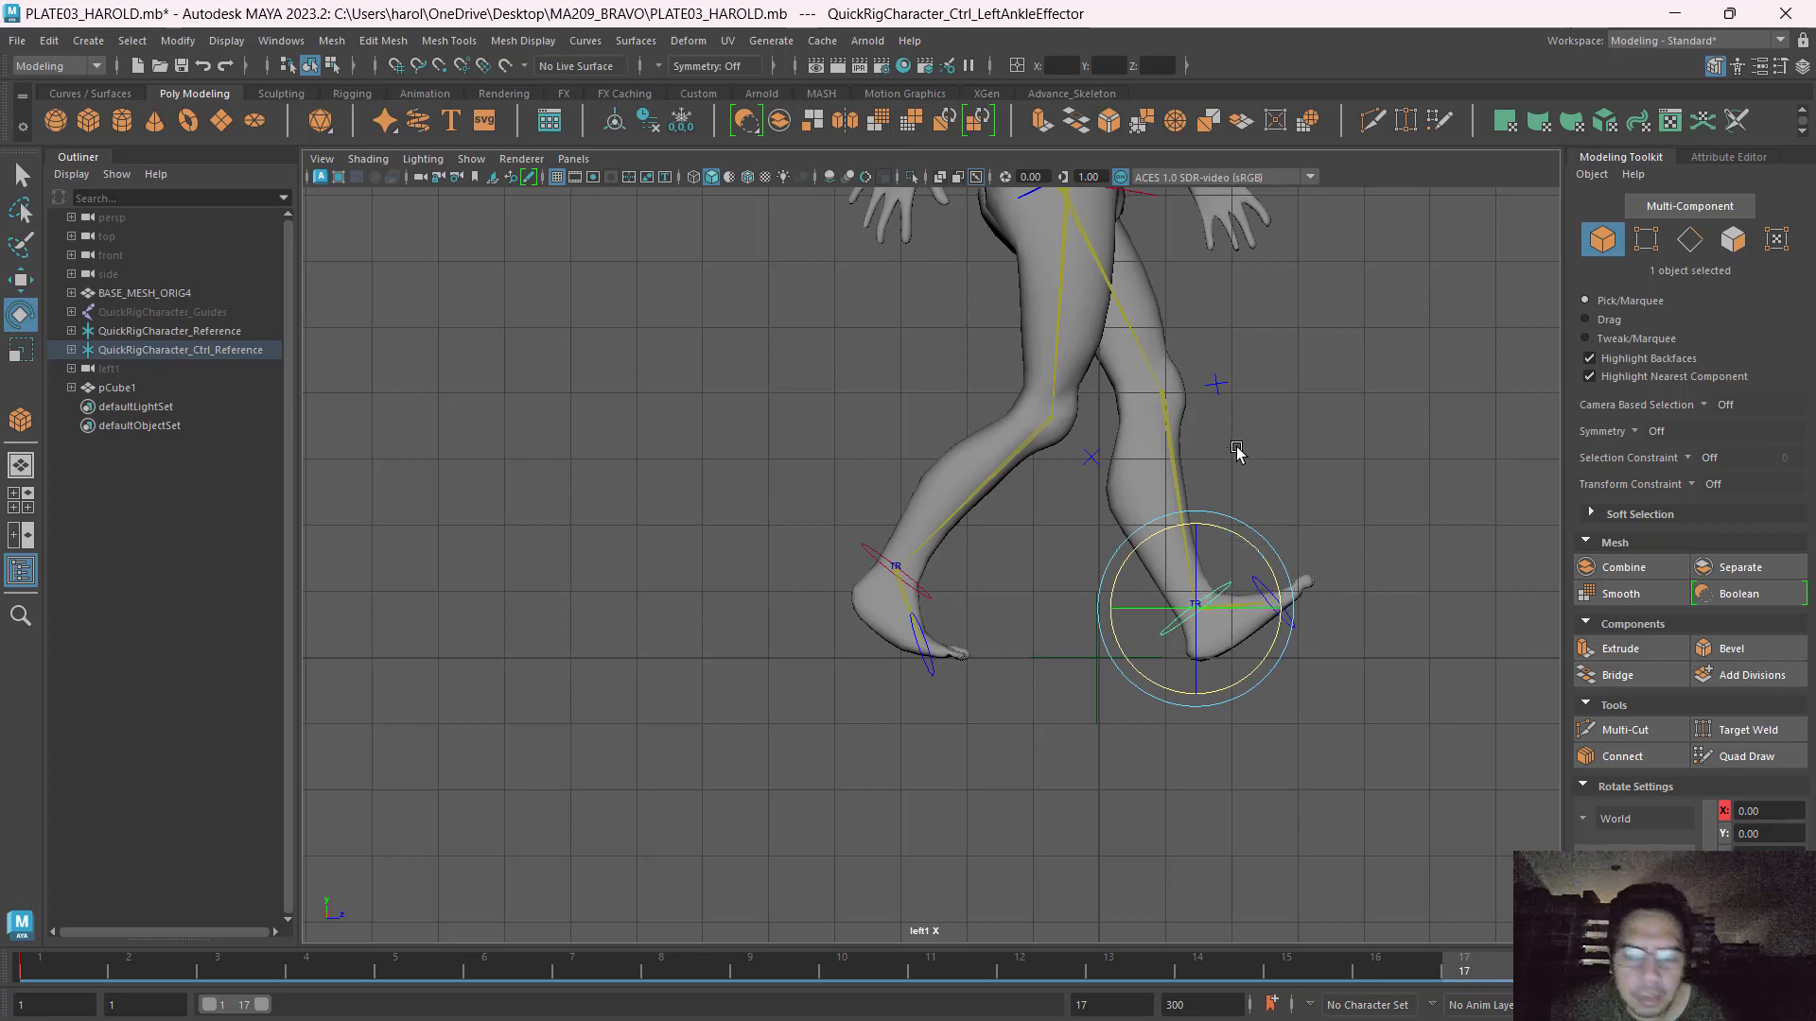
key("w")
left_click_drag(1285, 608, 1296, 603)
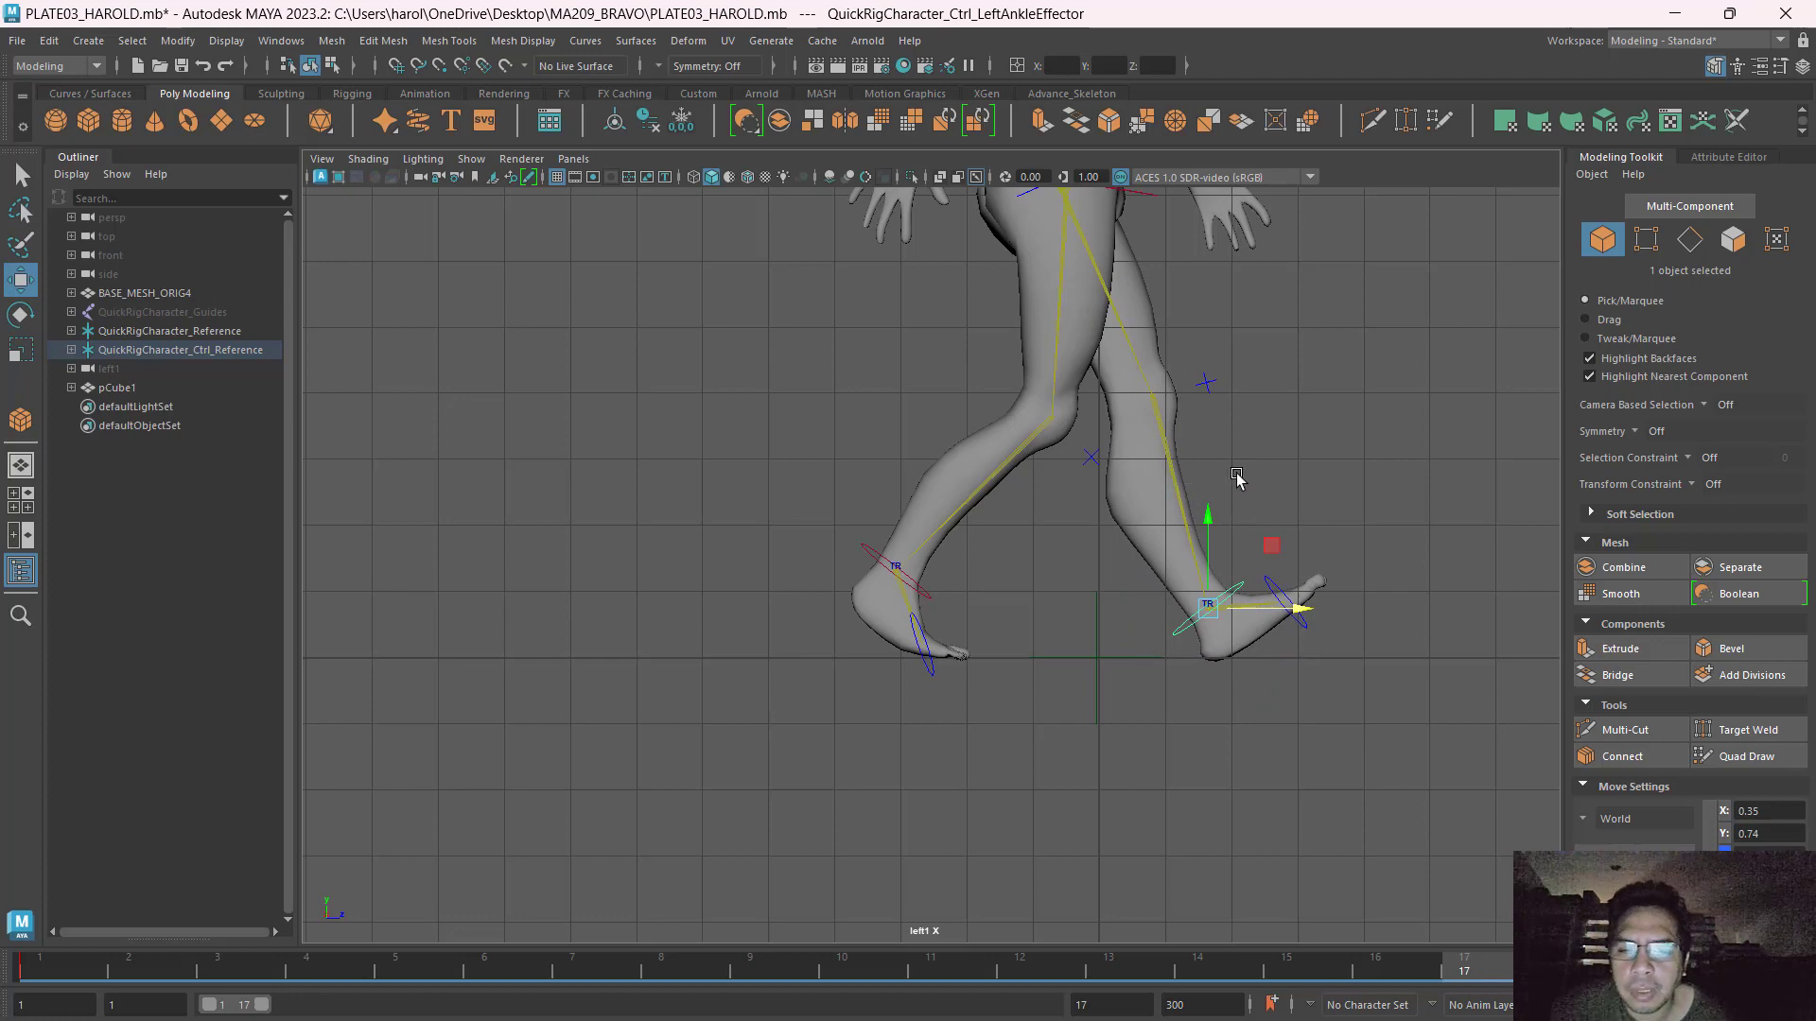
Move the right ankle control slightly outward in the front view to about X -0.59.
key("space")
key("space")
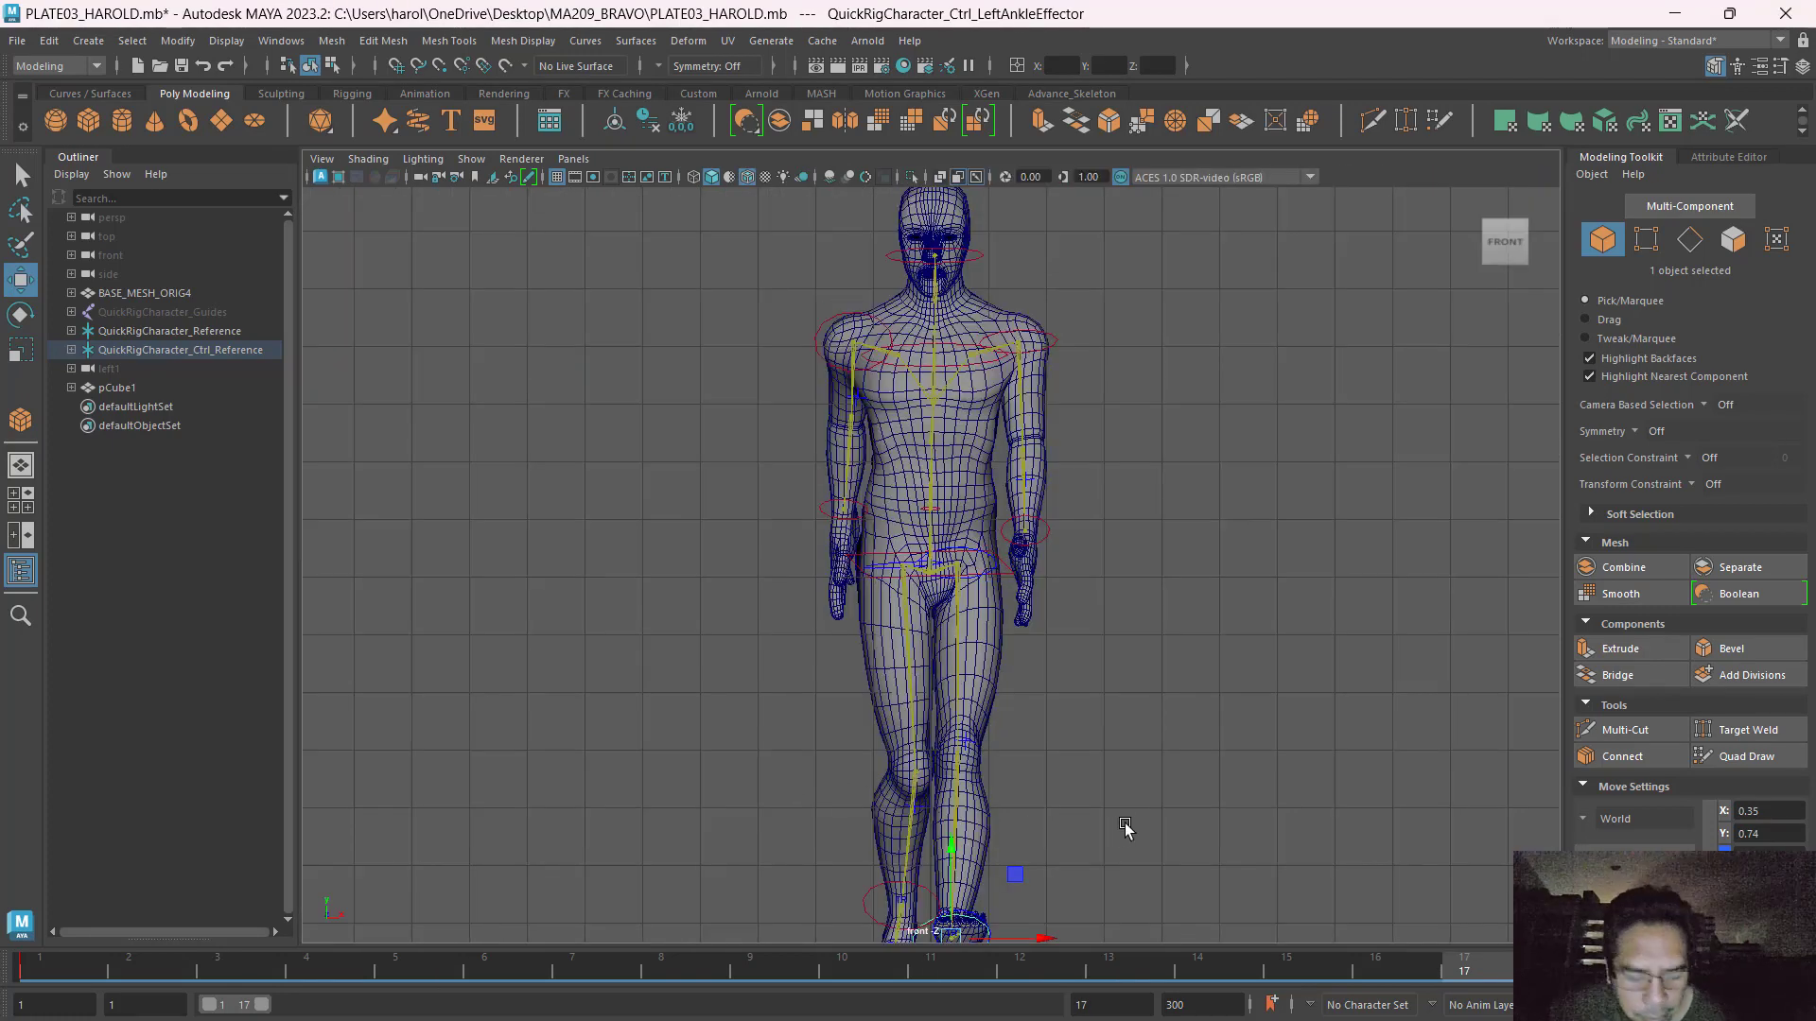
middle_click_drag(1126, 823, 1188, 629, "alt")
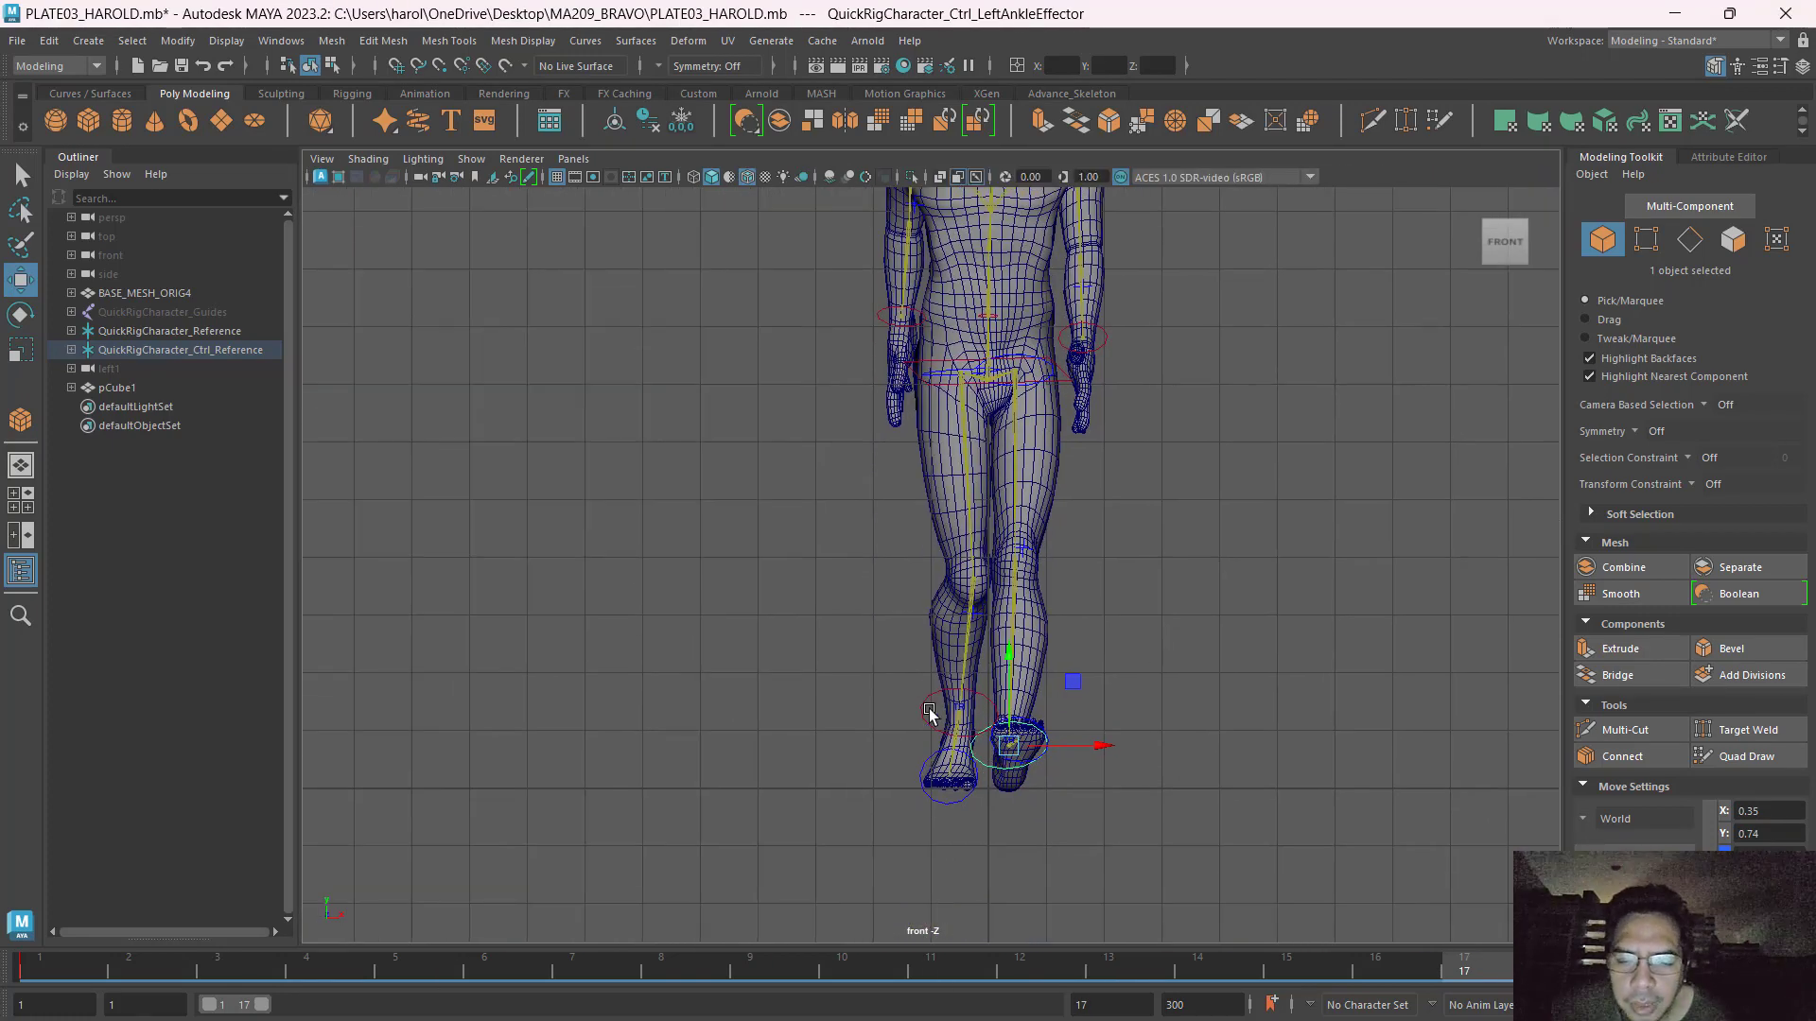
left_click(929, 707)
left_click(922, 708)
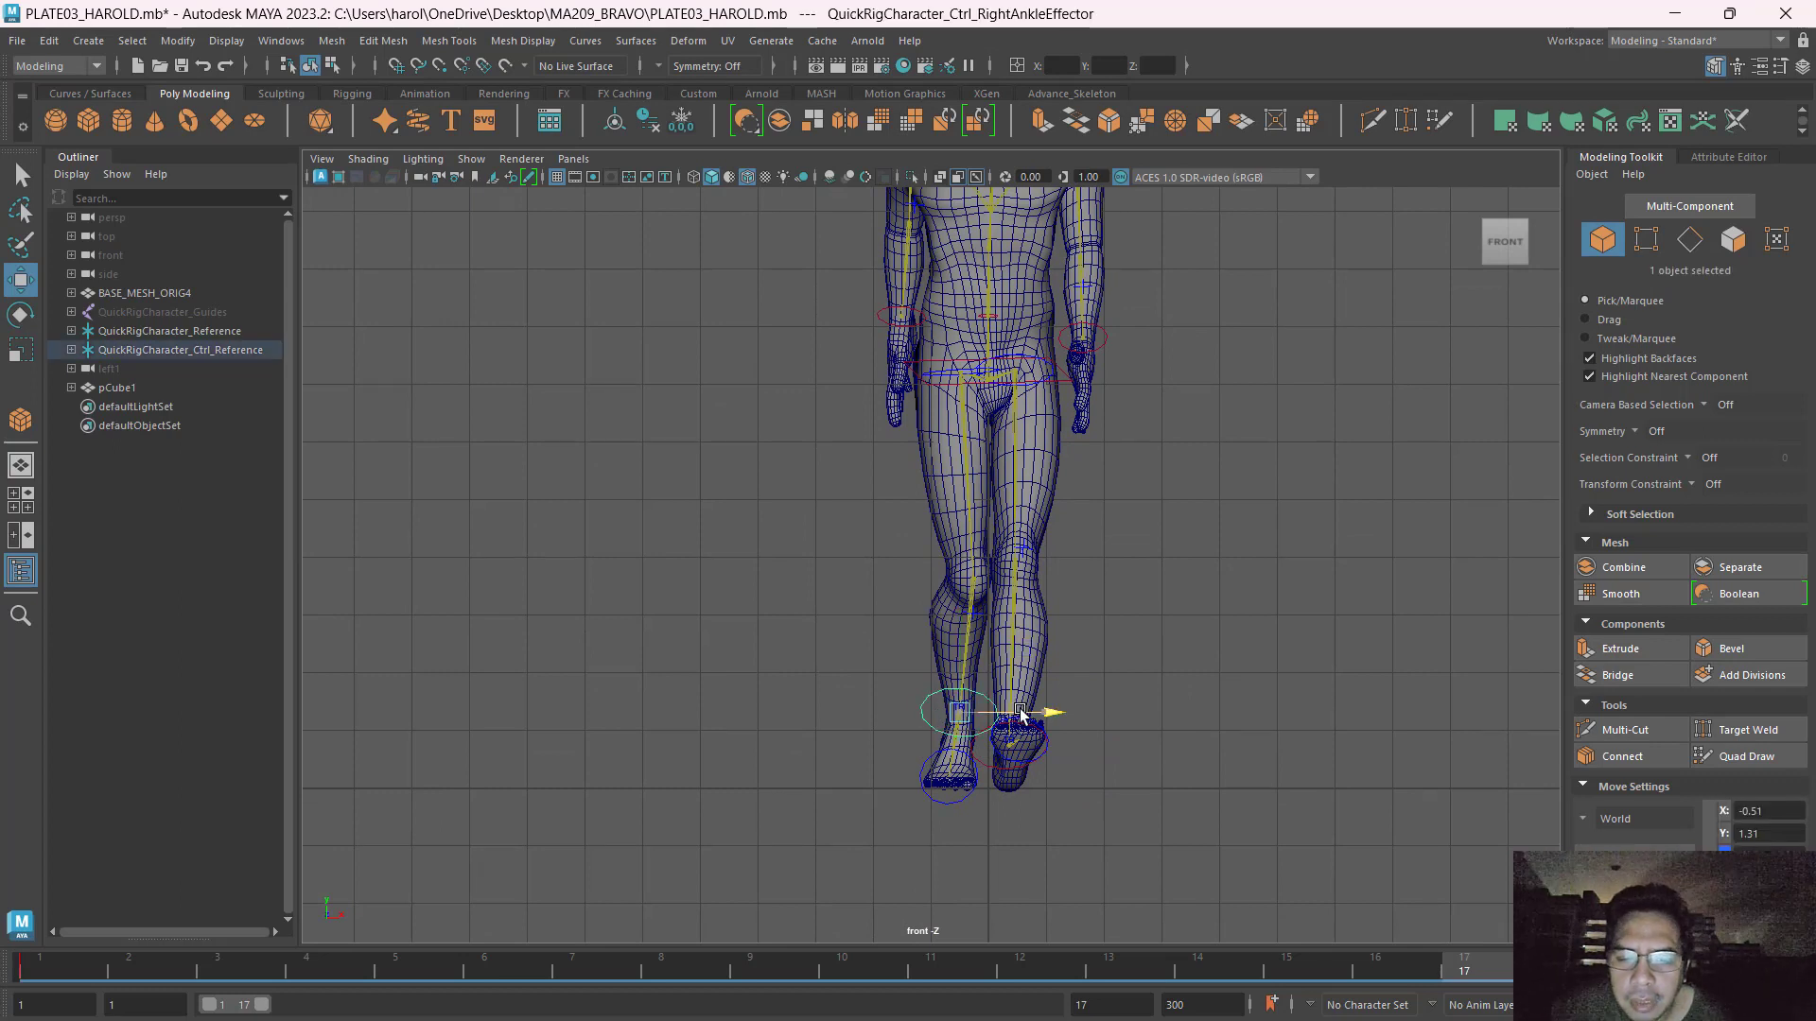
left_click_drag(1021, 715, 1016, 716)
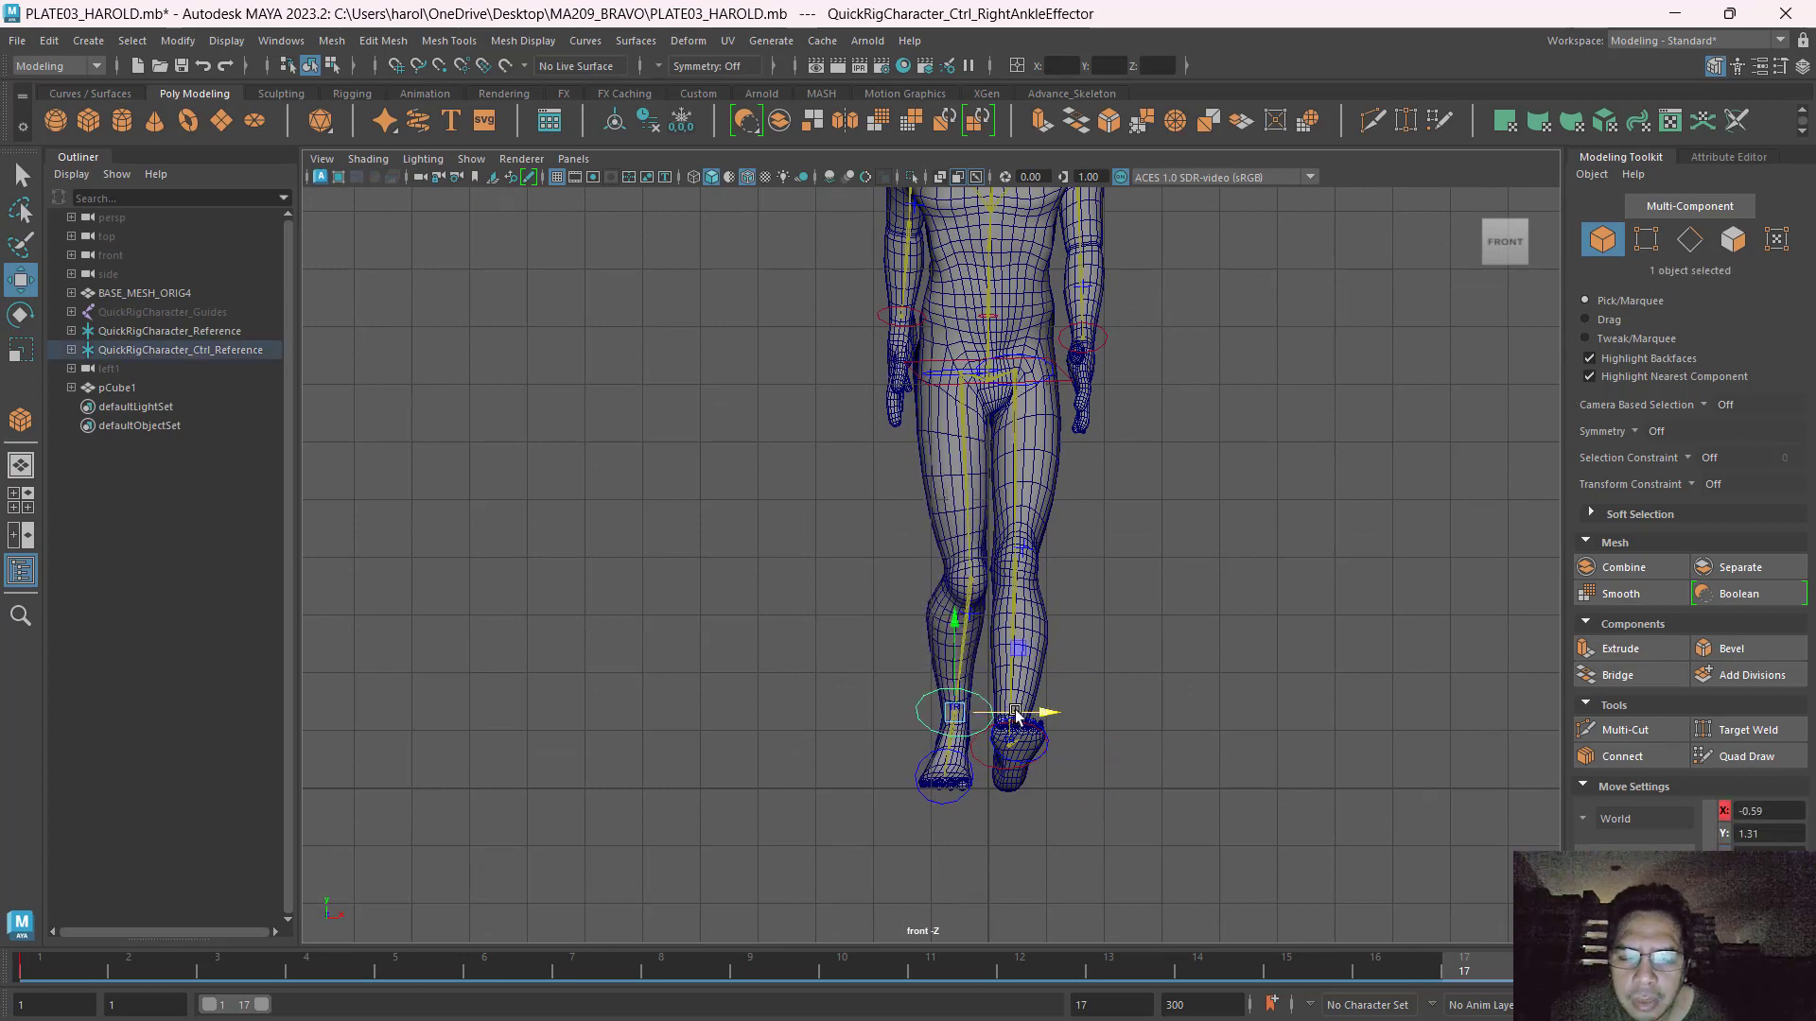
key("e")
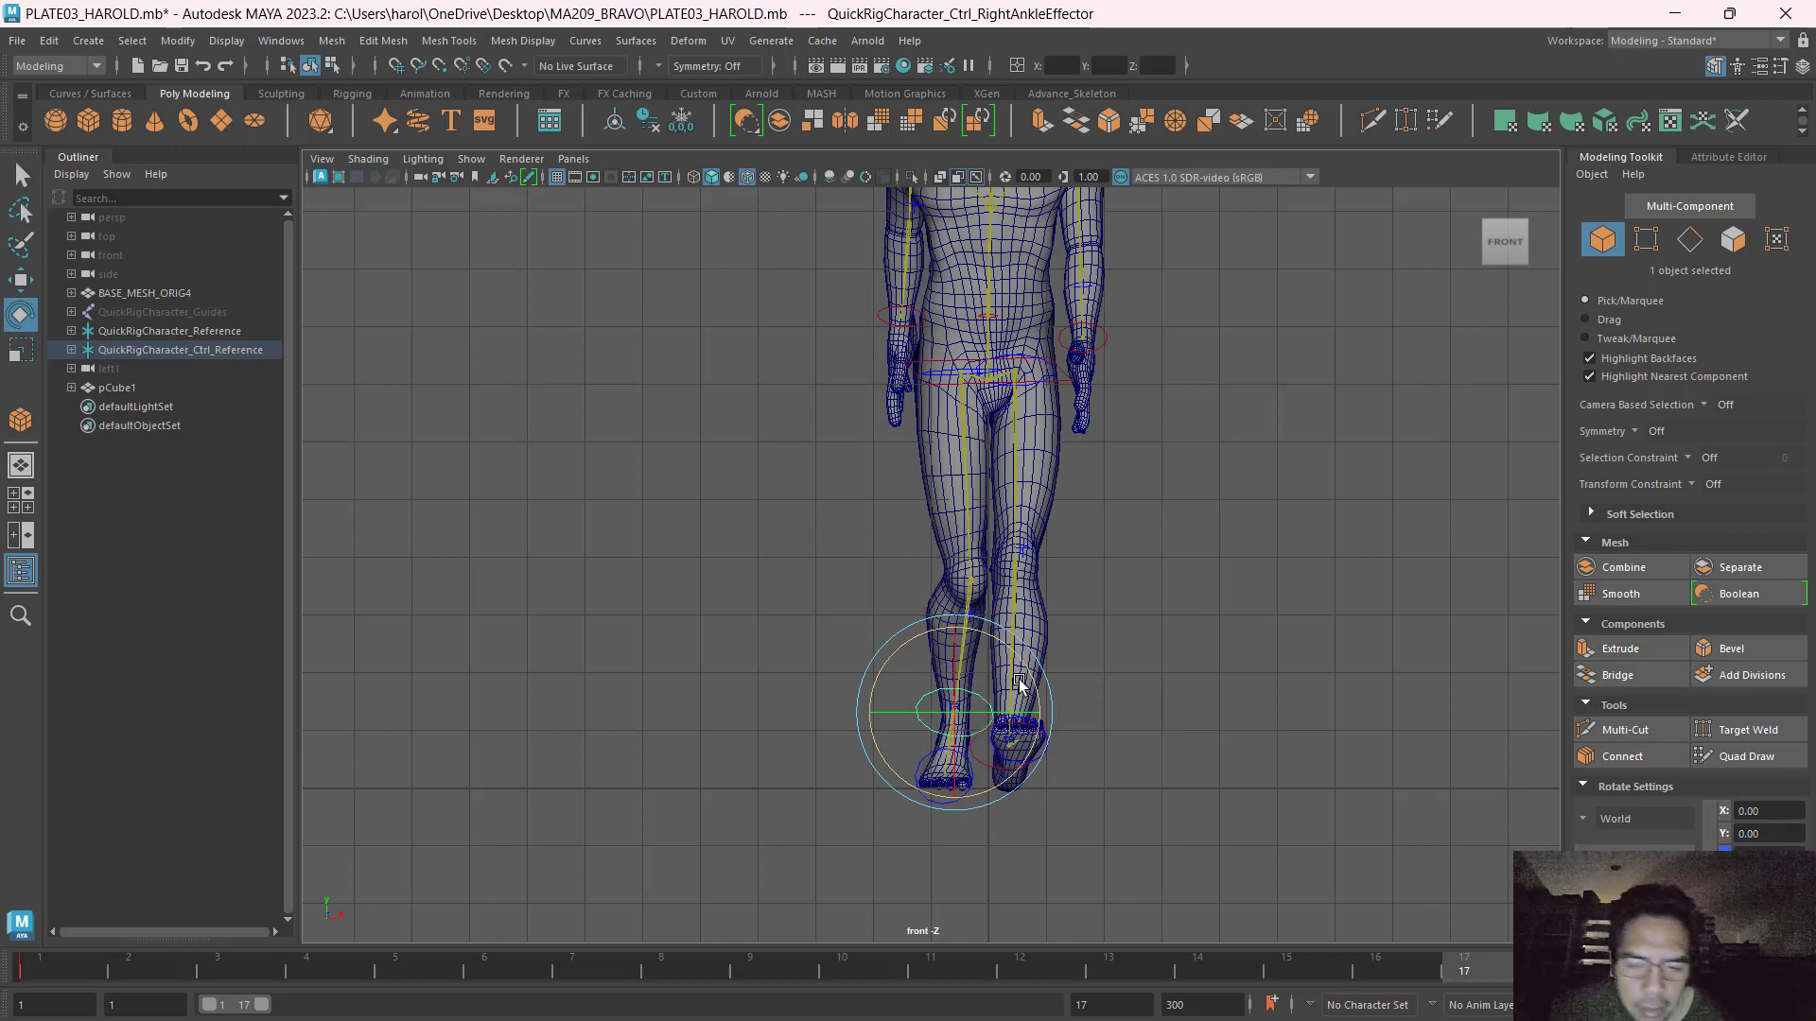
left_click(1135, 742)
left_click(979, 613)
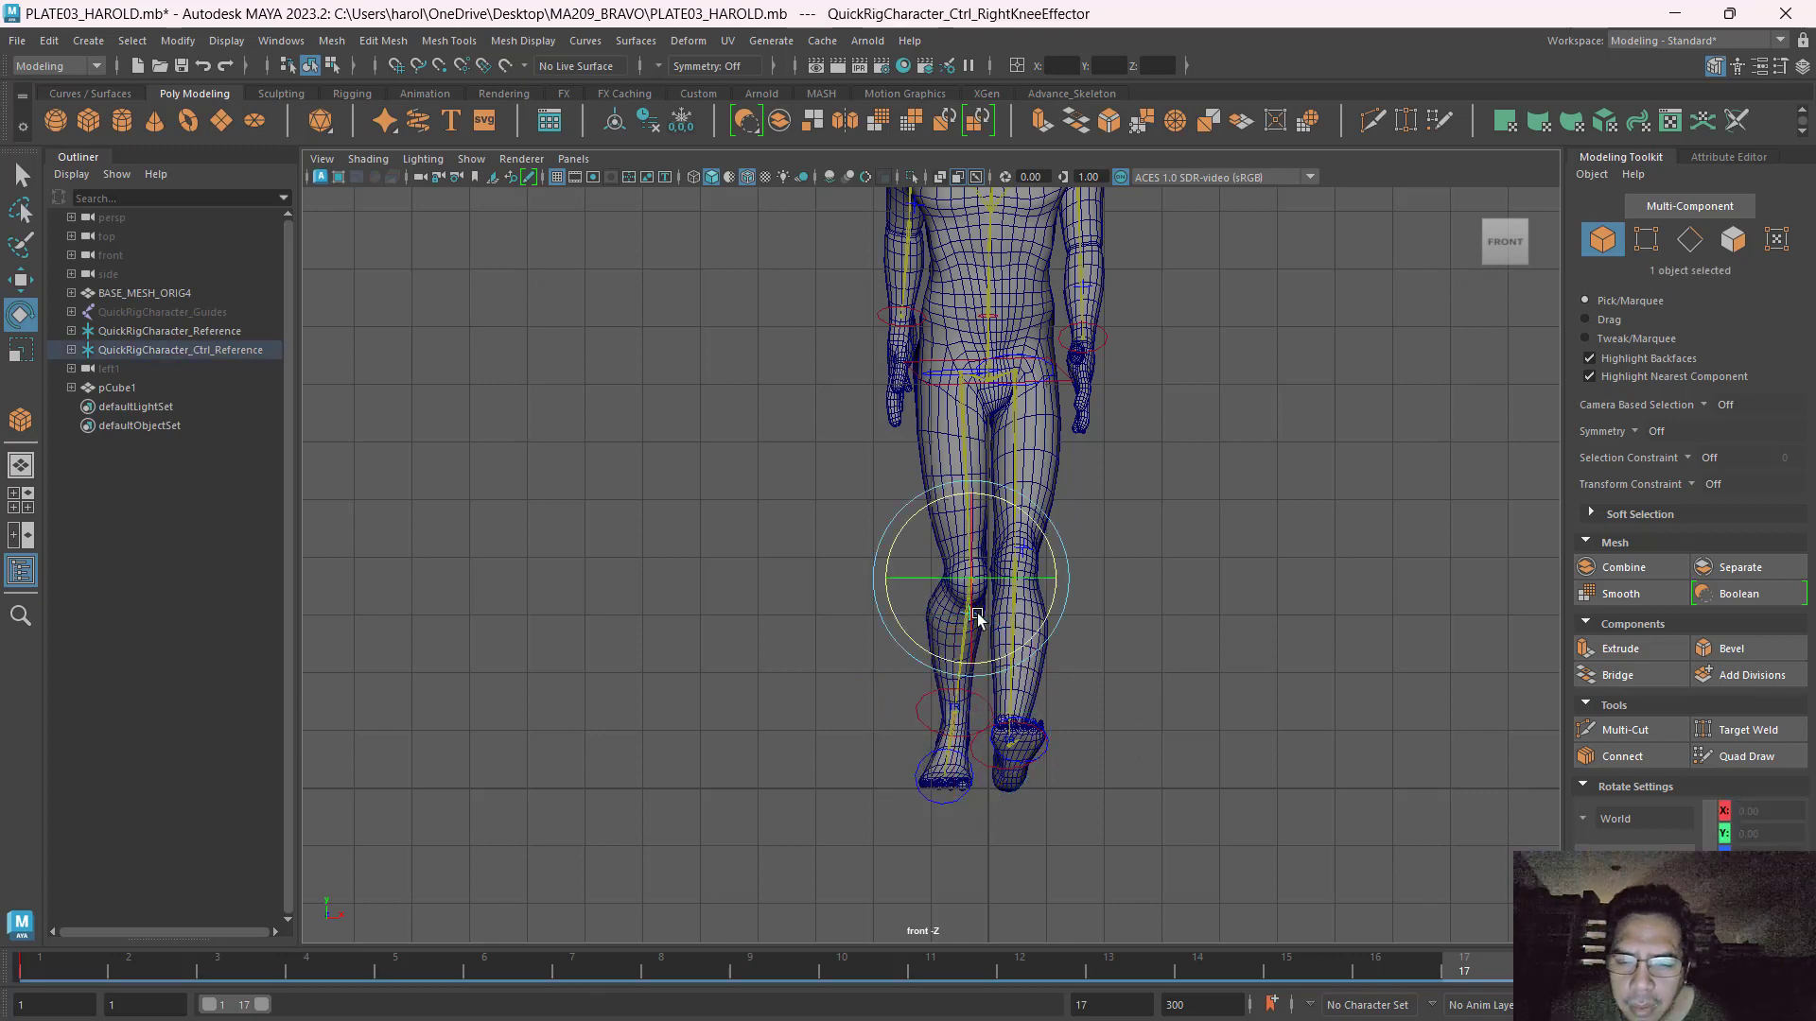
left_click(1230, 677)
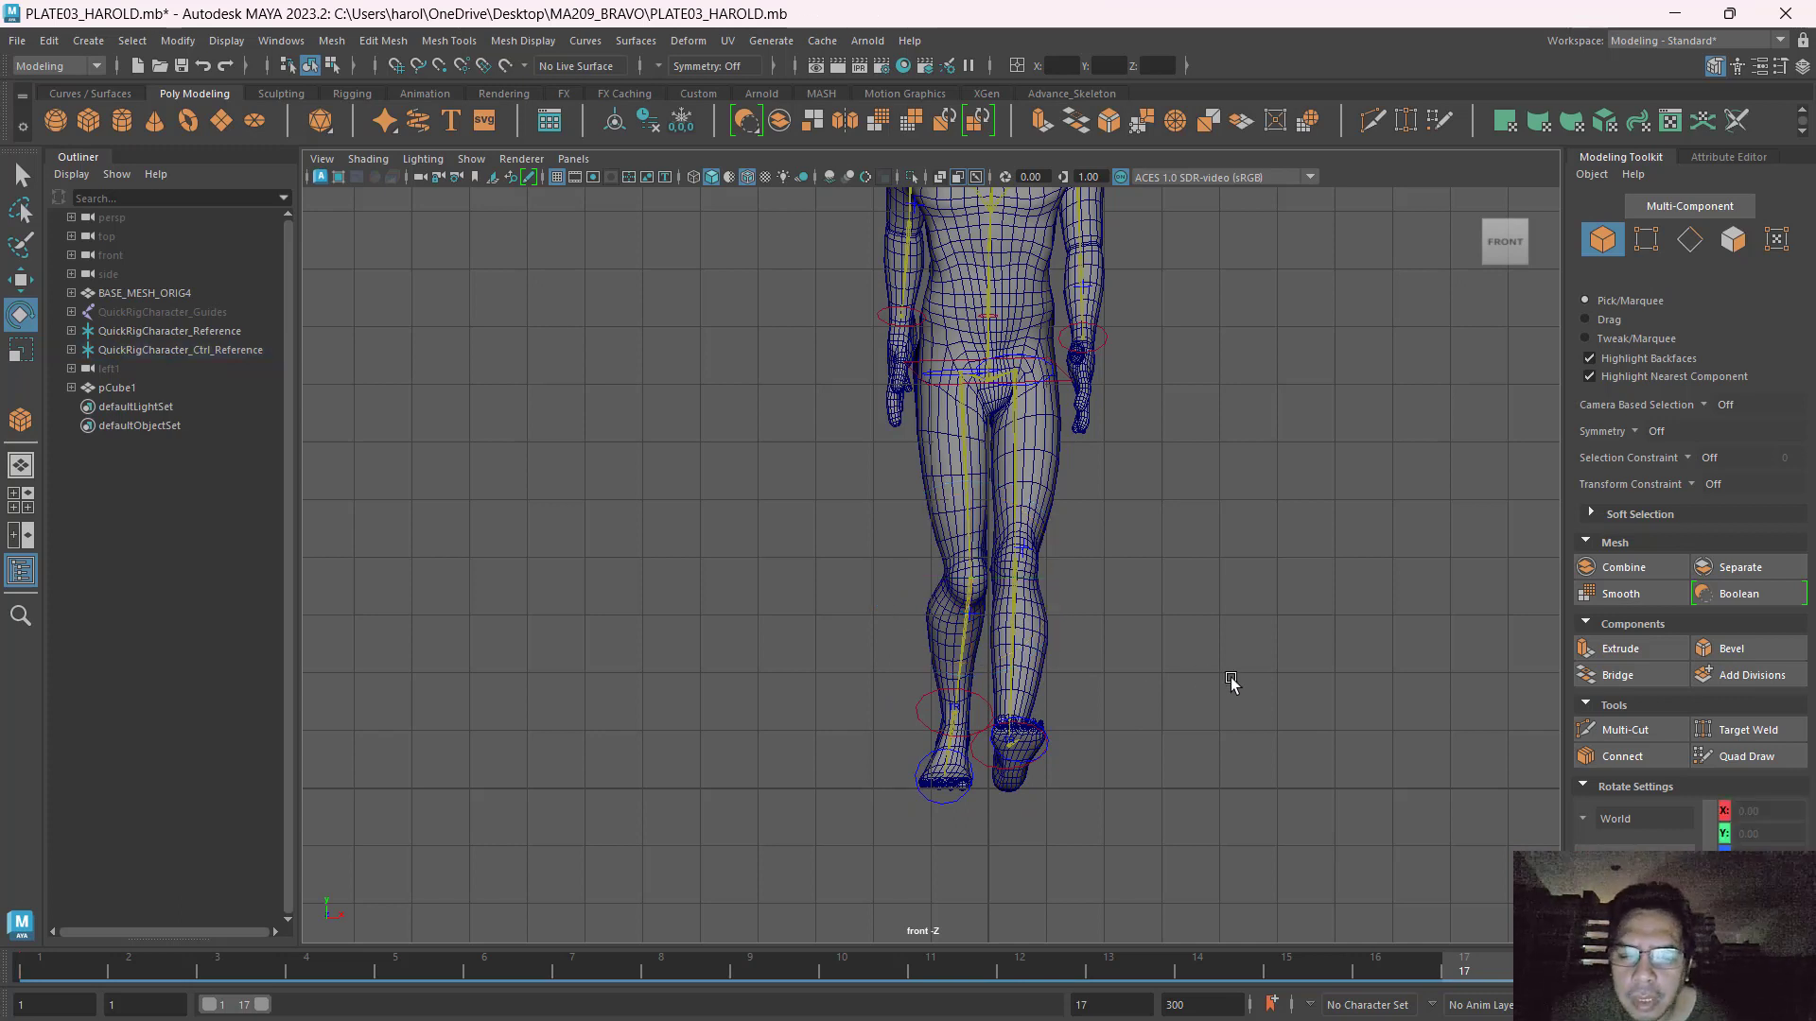
Spread the feet apart in the front view, placing the right ankle control at about X -0.79 and the left at about X 0.50.
left_click(924, 718)
key("w")
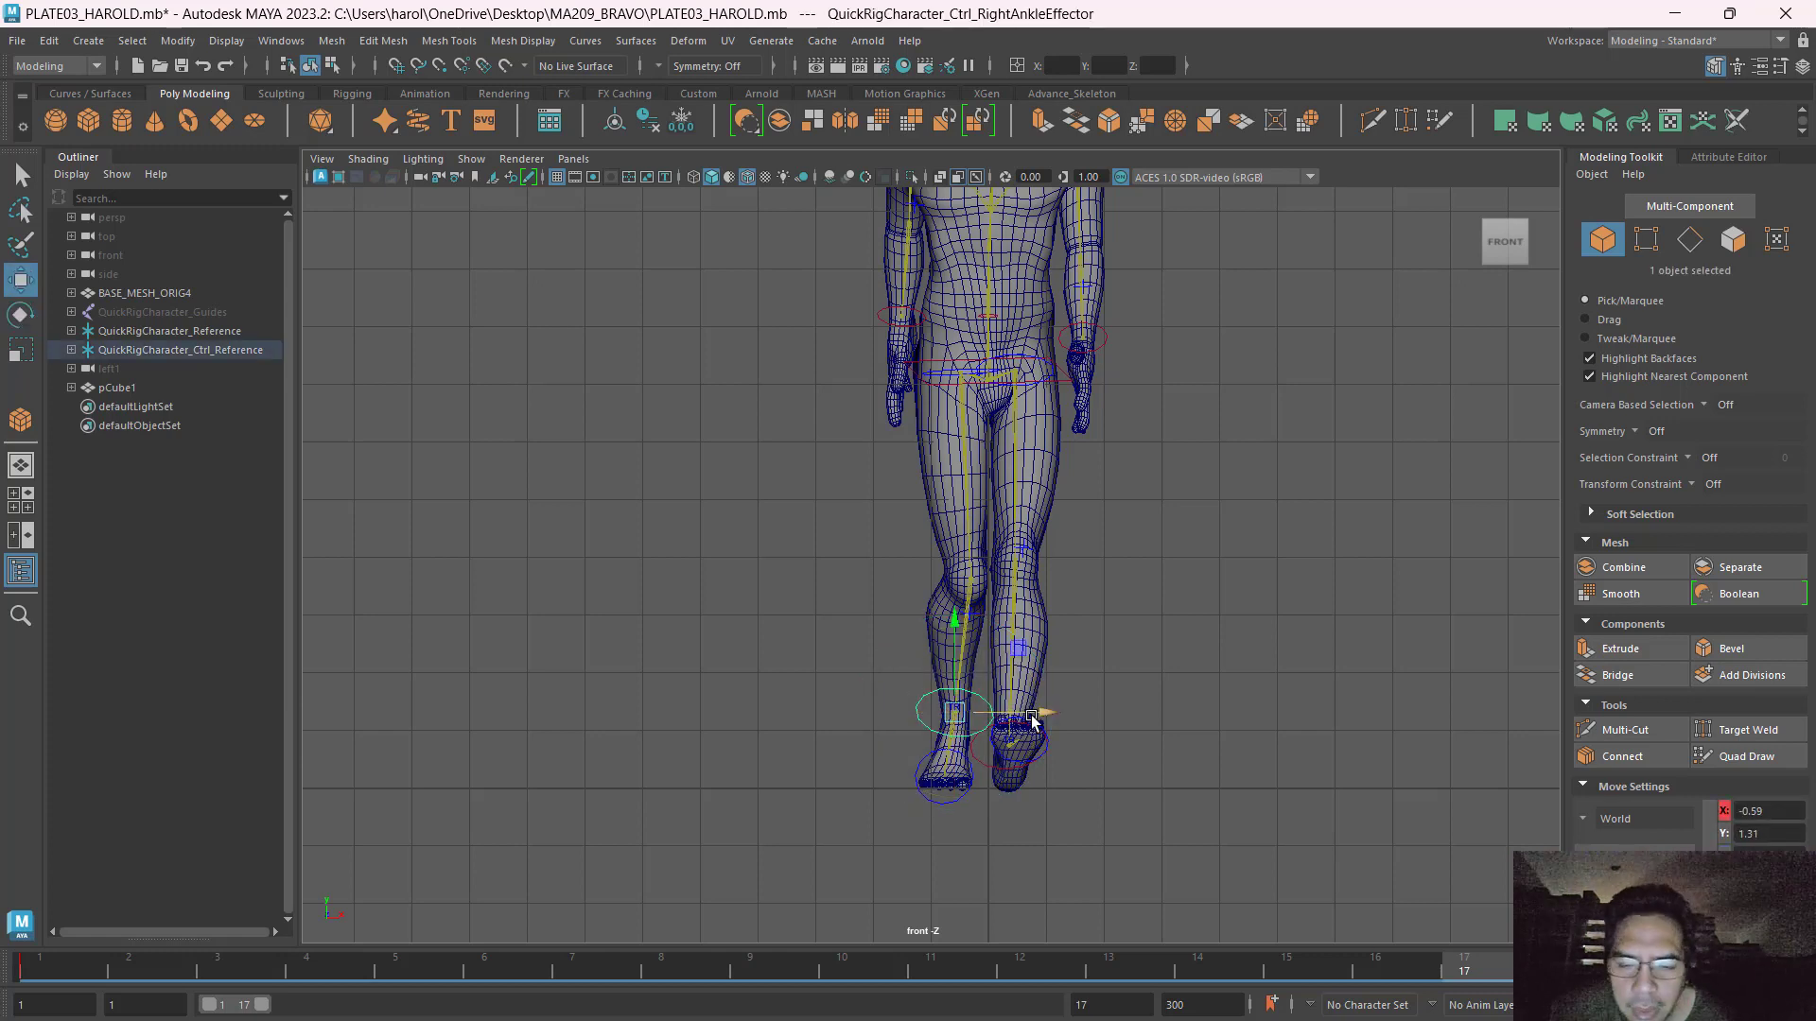
left_click_drag(1037, 714, 1086, 748)
left_click(987, 762)
left_click(965, 726)
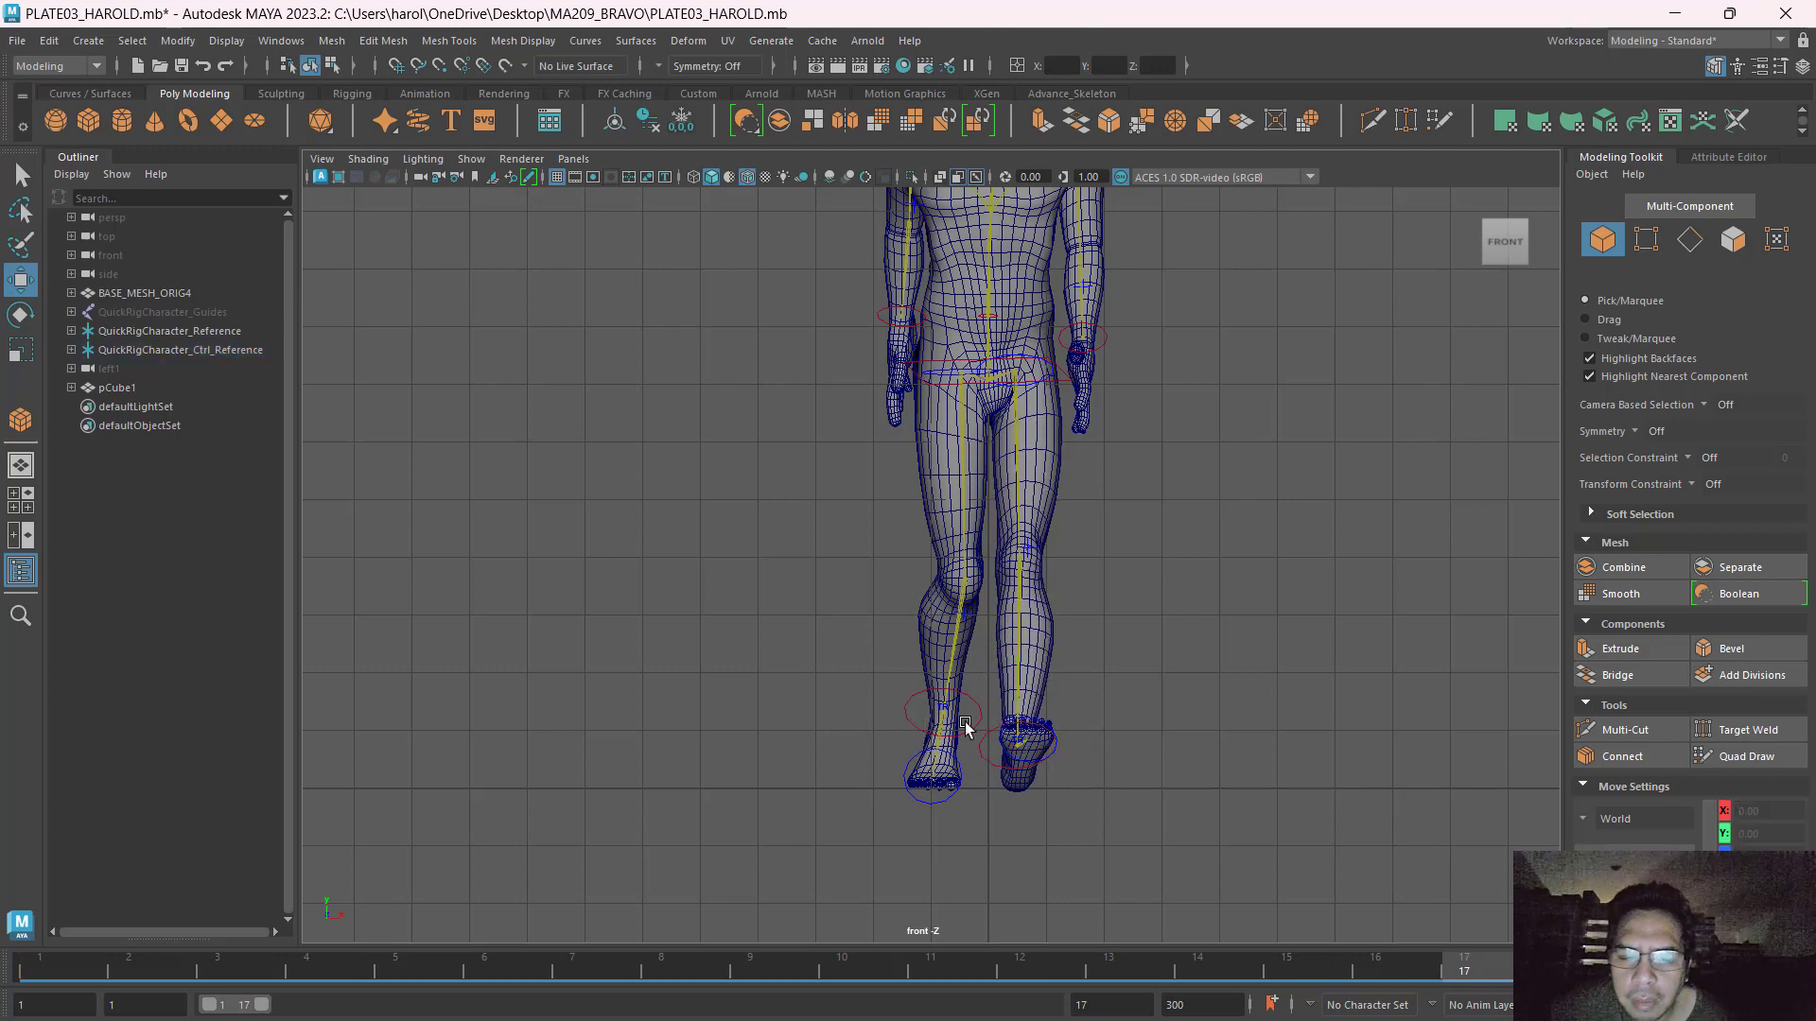
Swing the right wrist control forward in front of the body in the side view and lower it to about Y 7.82.
key("space")
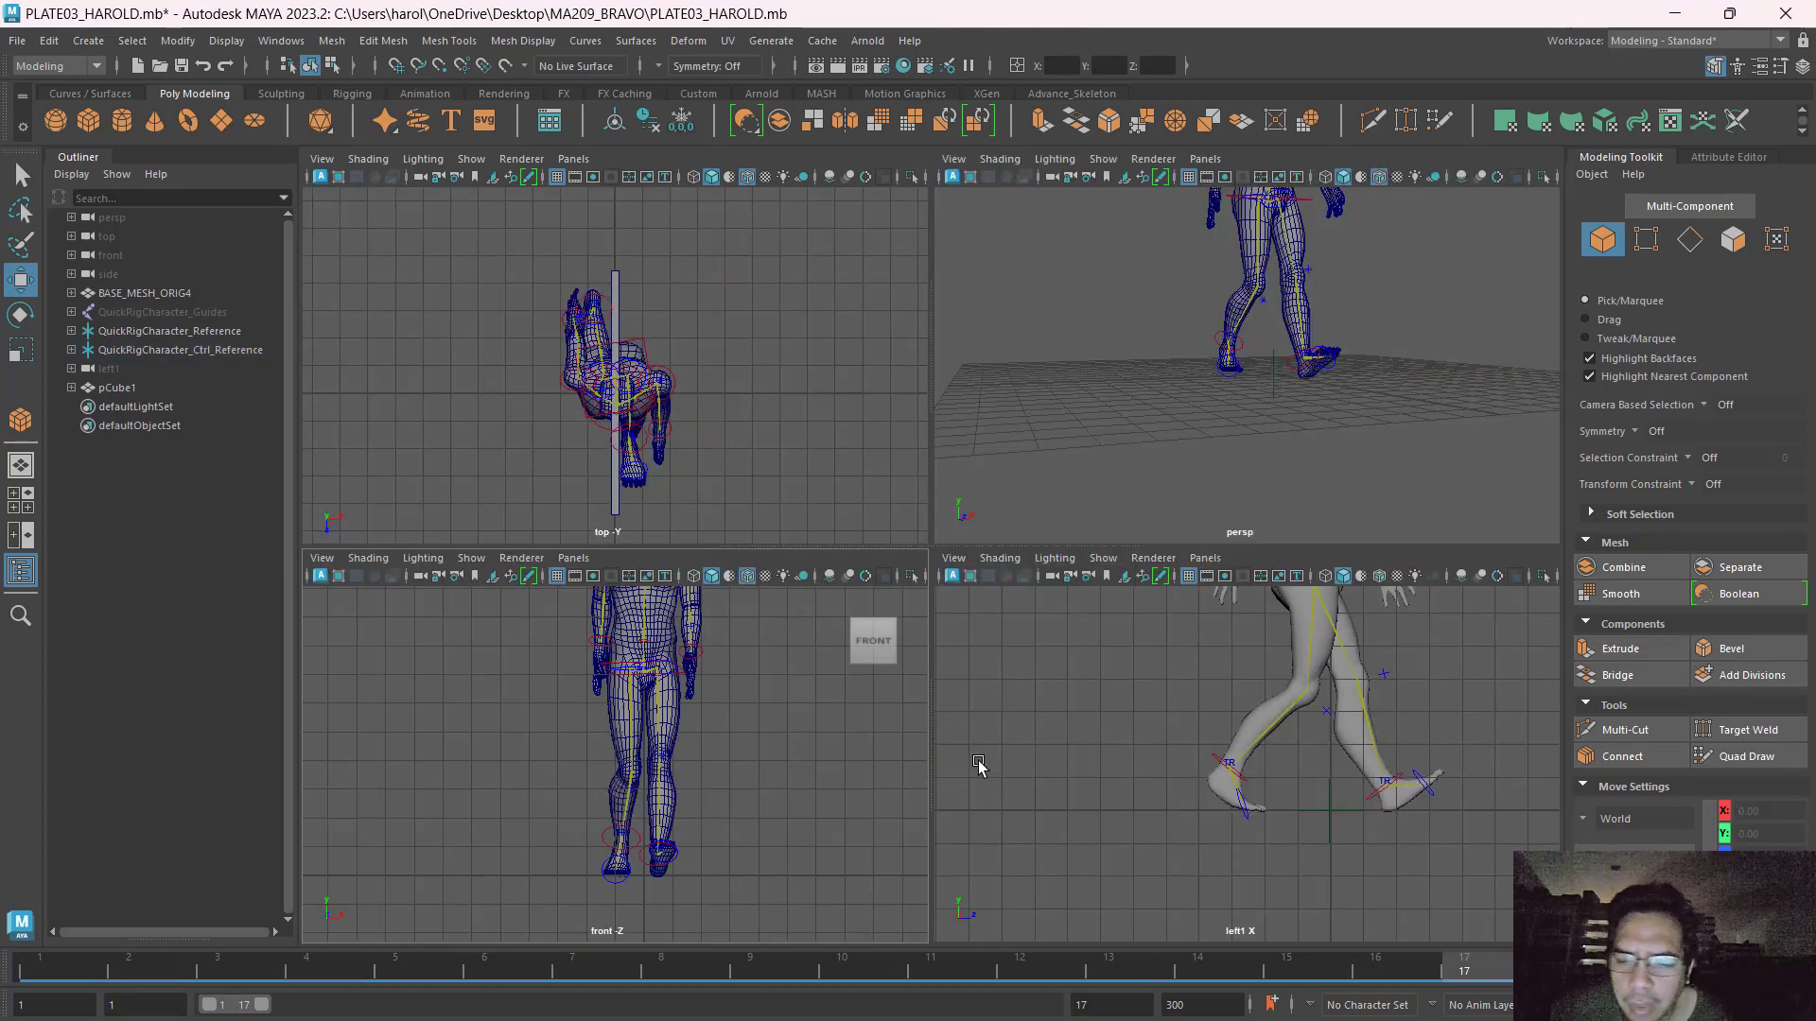
key("space")
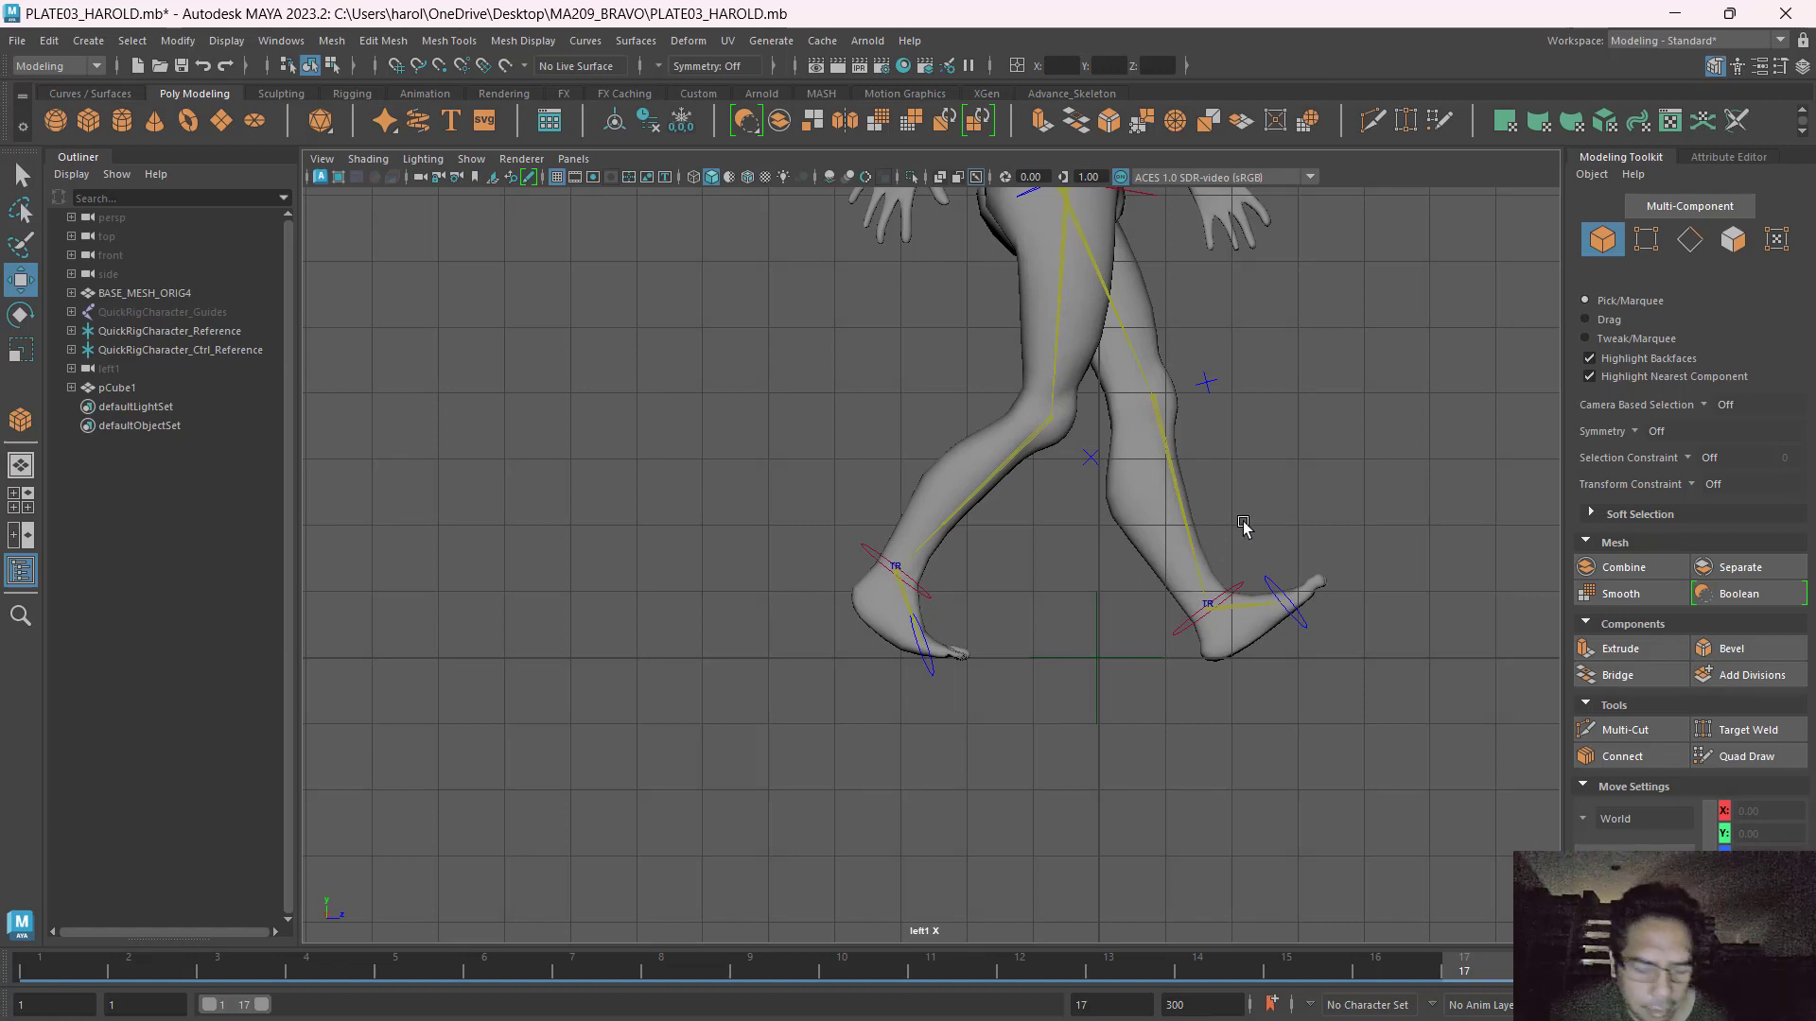
middle_click_drag(1298, 506, 1149, 817, "alt")
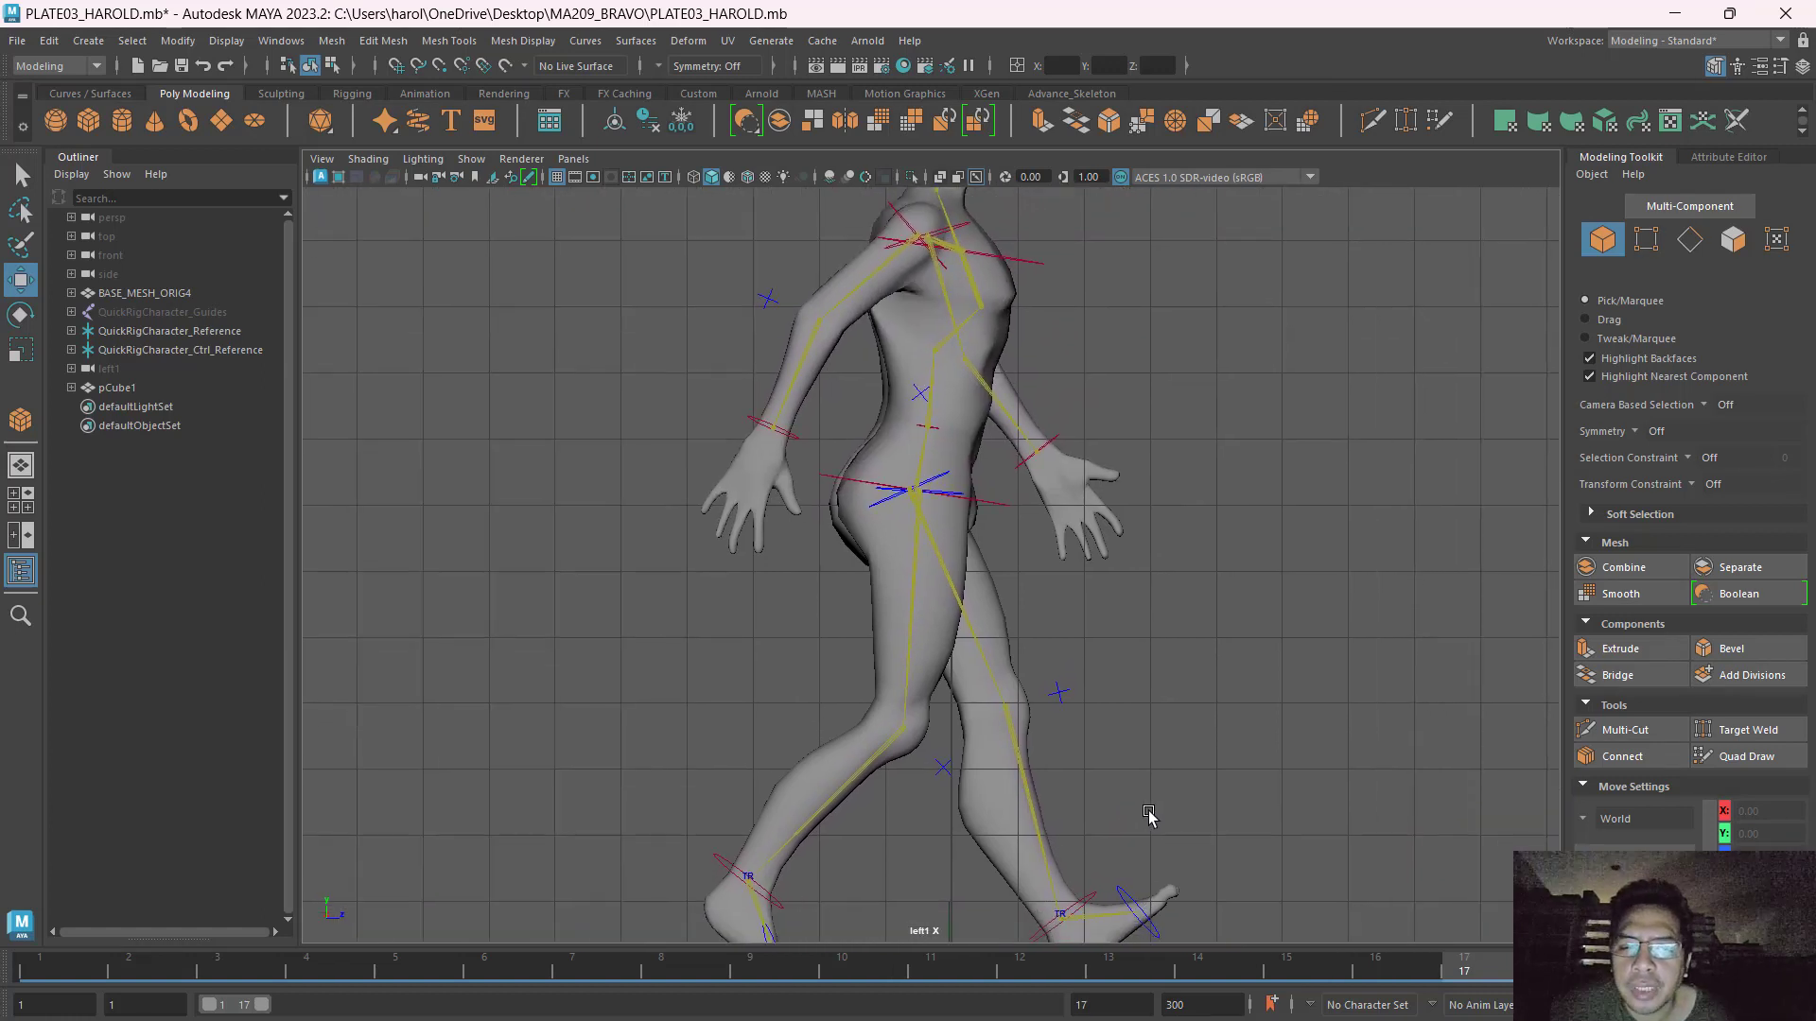
left_click(784, 434)
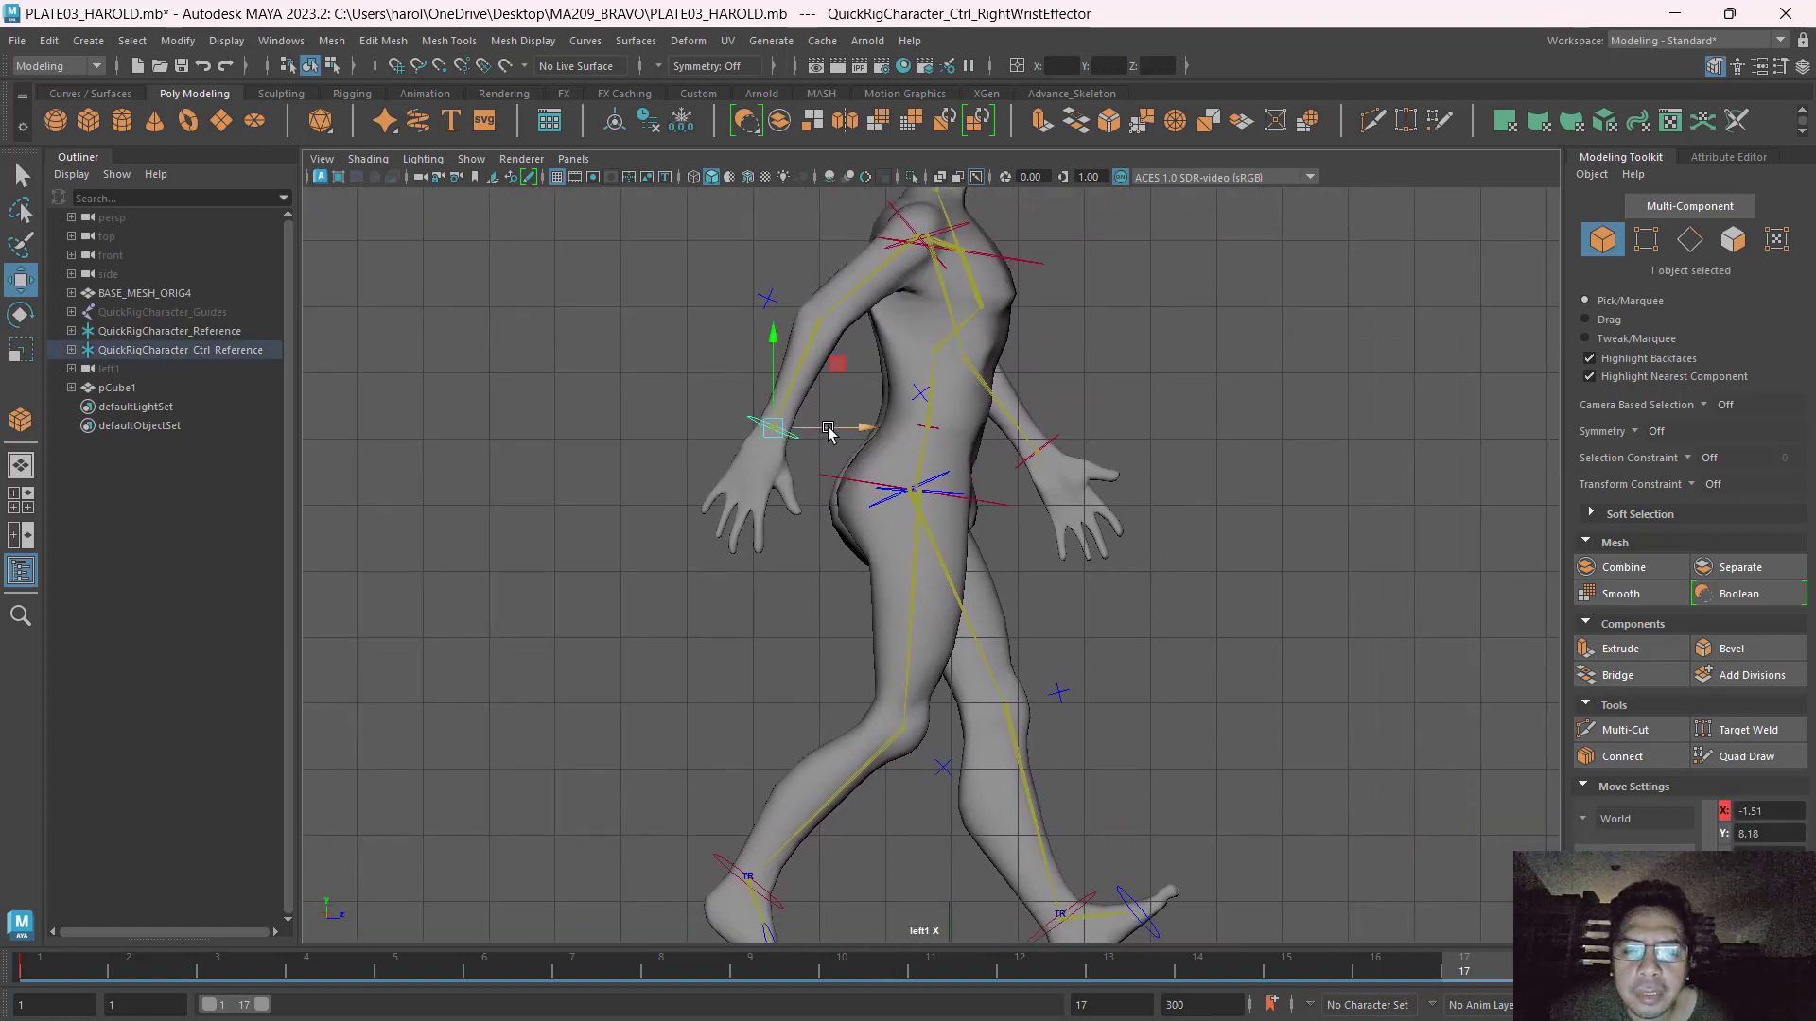
left_click_drag(832, 428, 1086, 483)
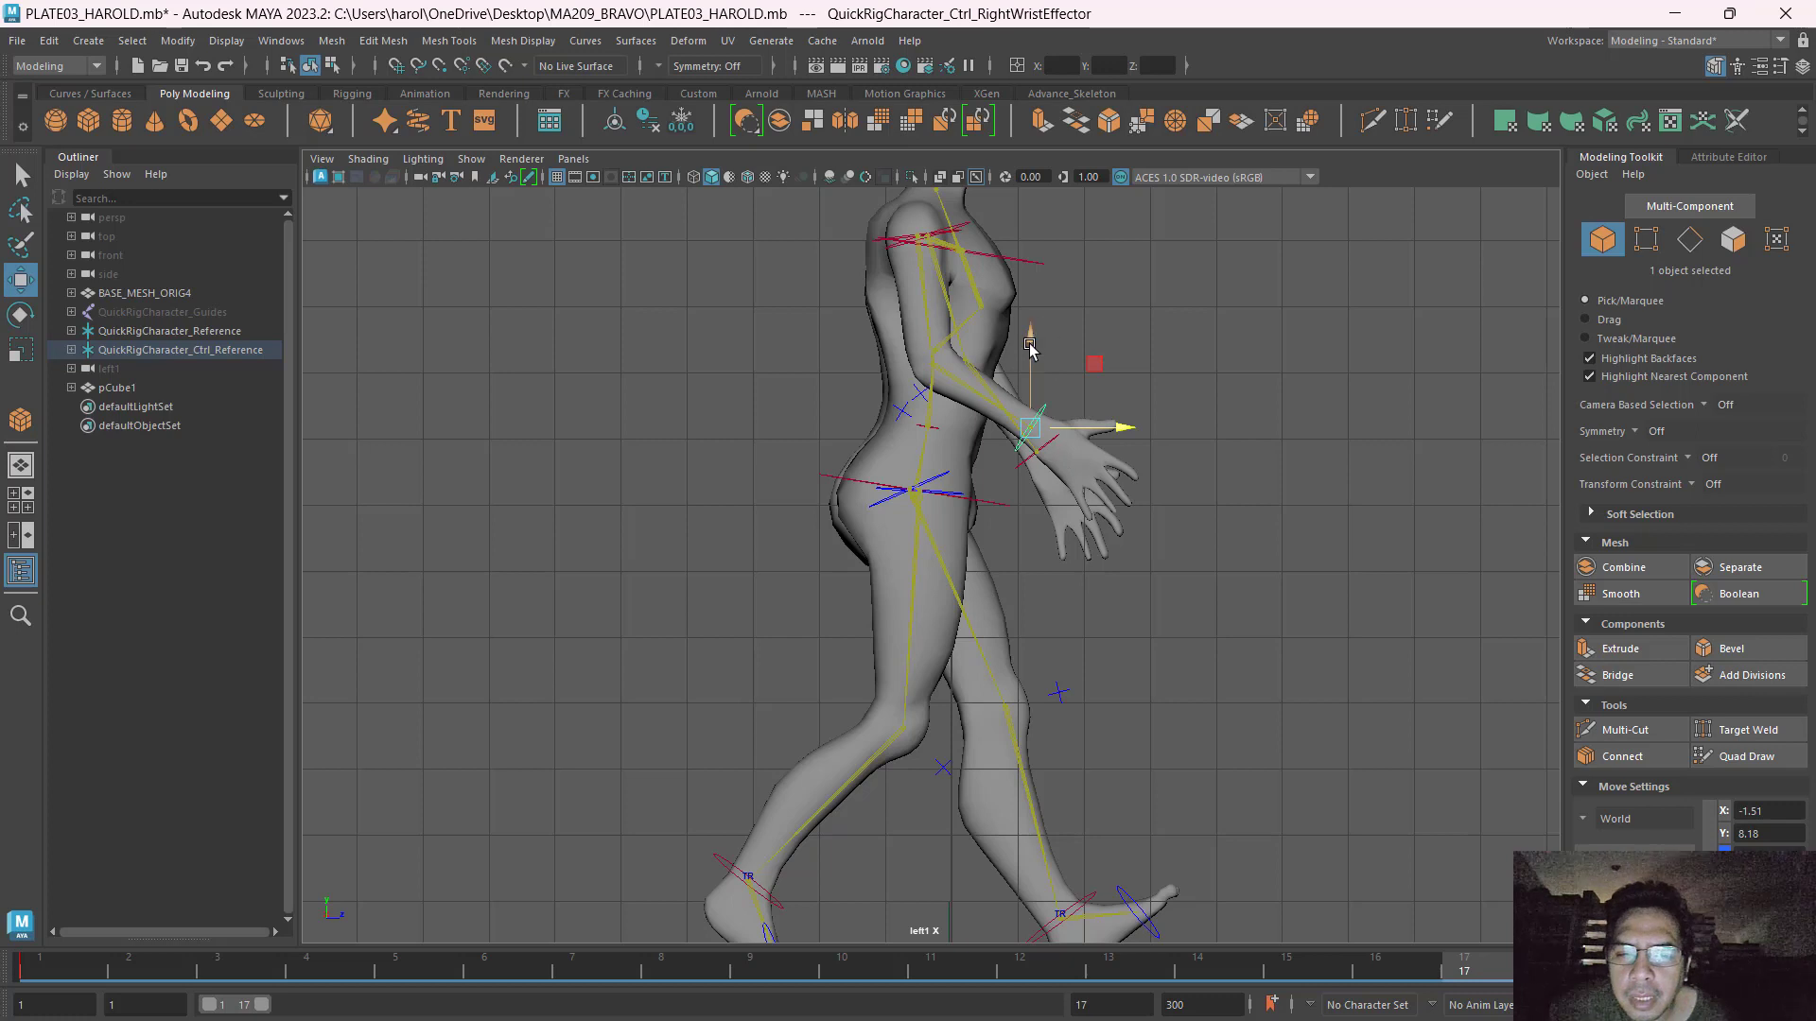
left_click_drag(1032, 337, 1038, 371)
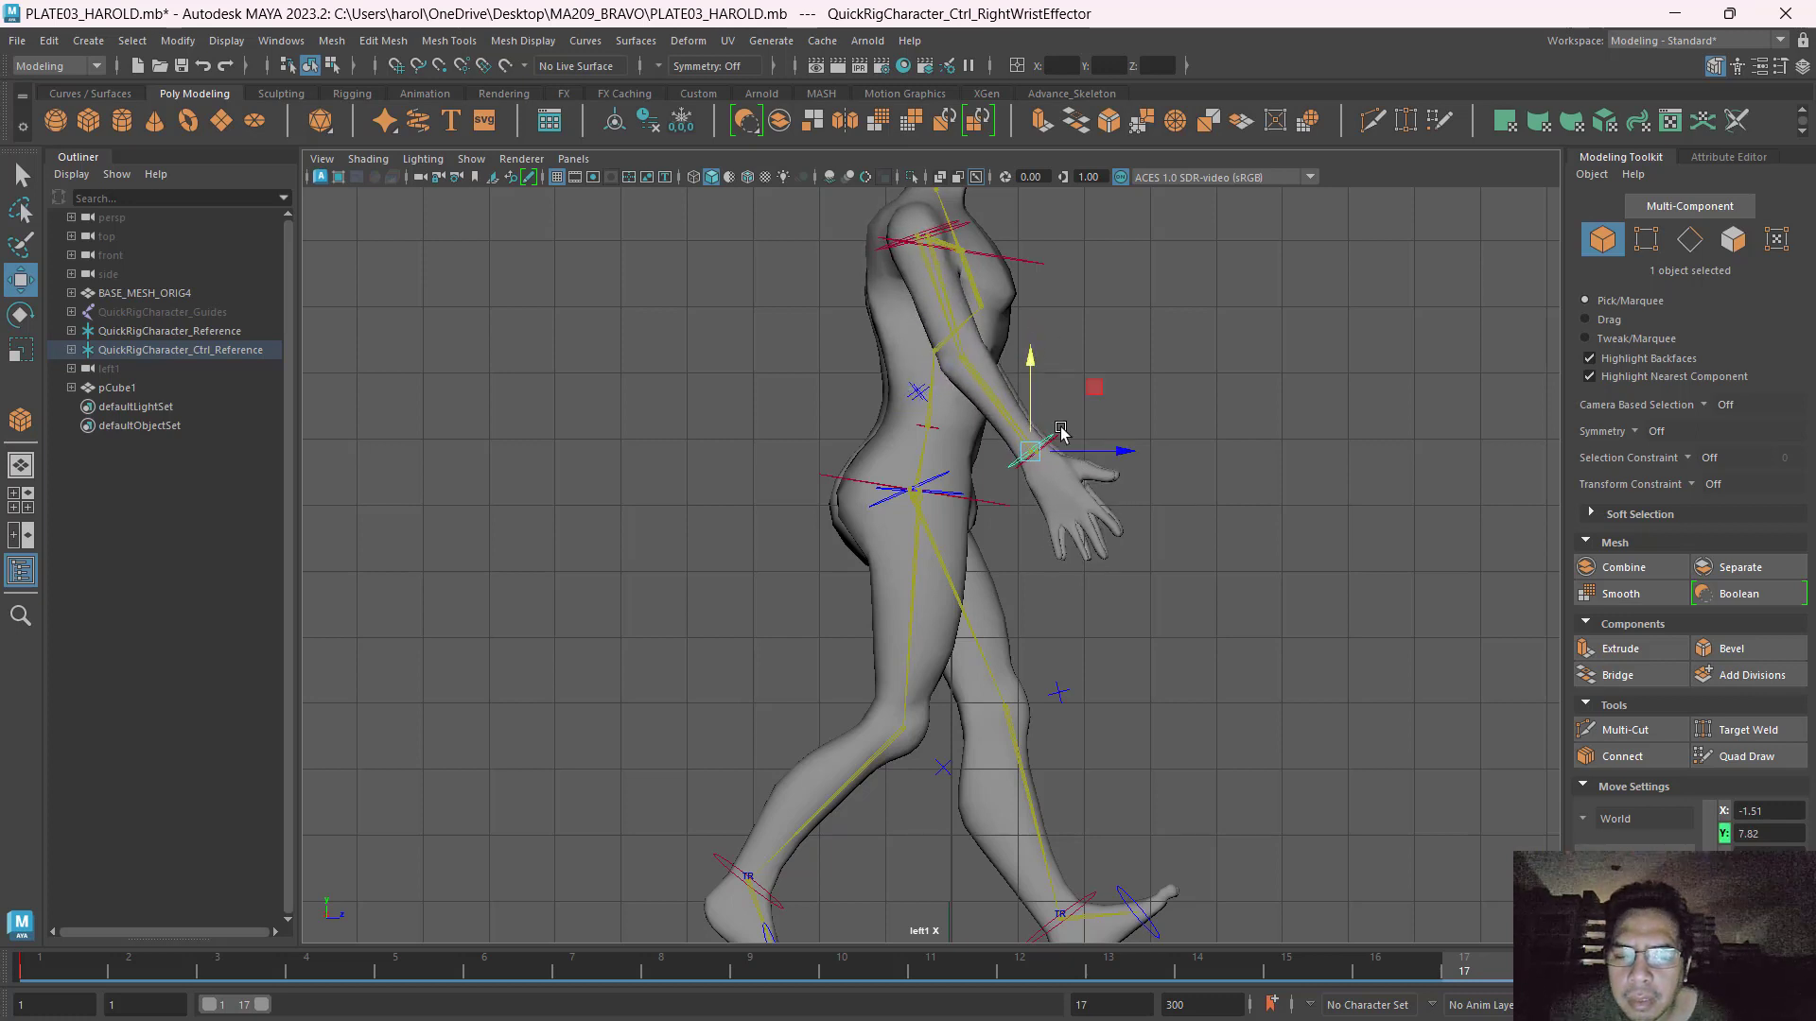
Swing the left wrist control behind the body in the side view and raise it to about Y 7.97.
scroll(1074, 417, "up", 2)
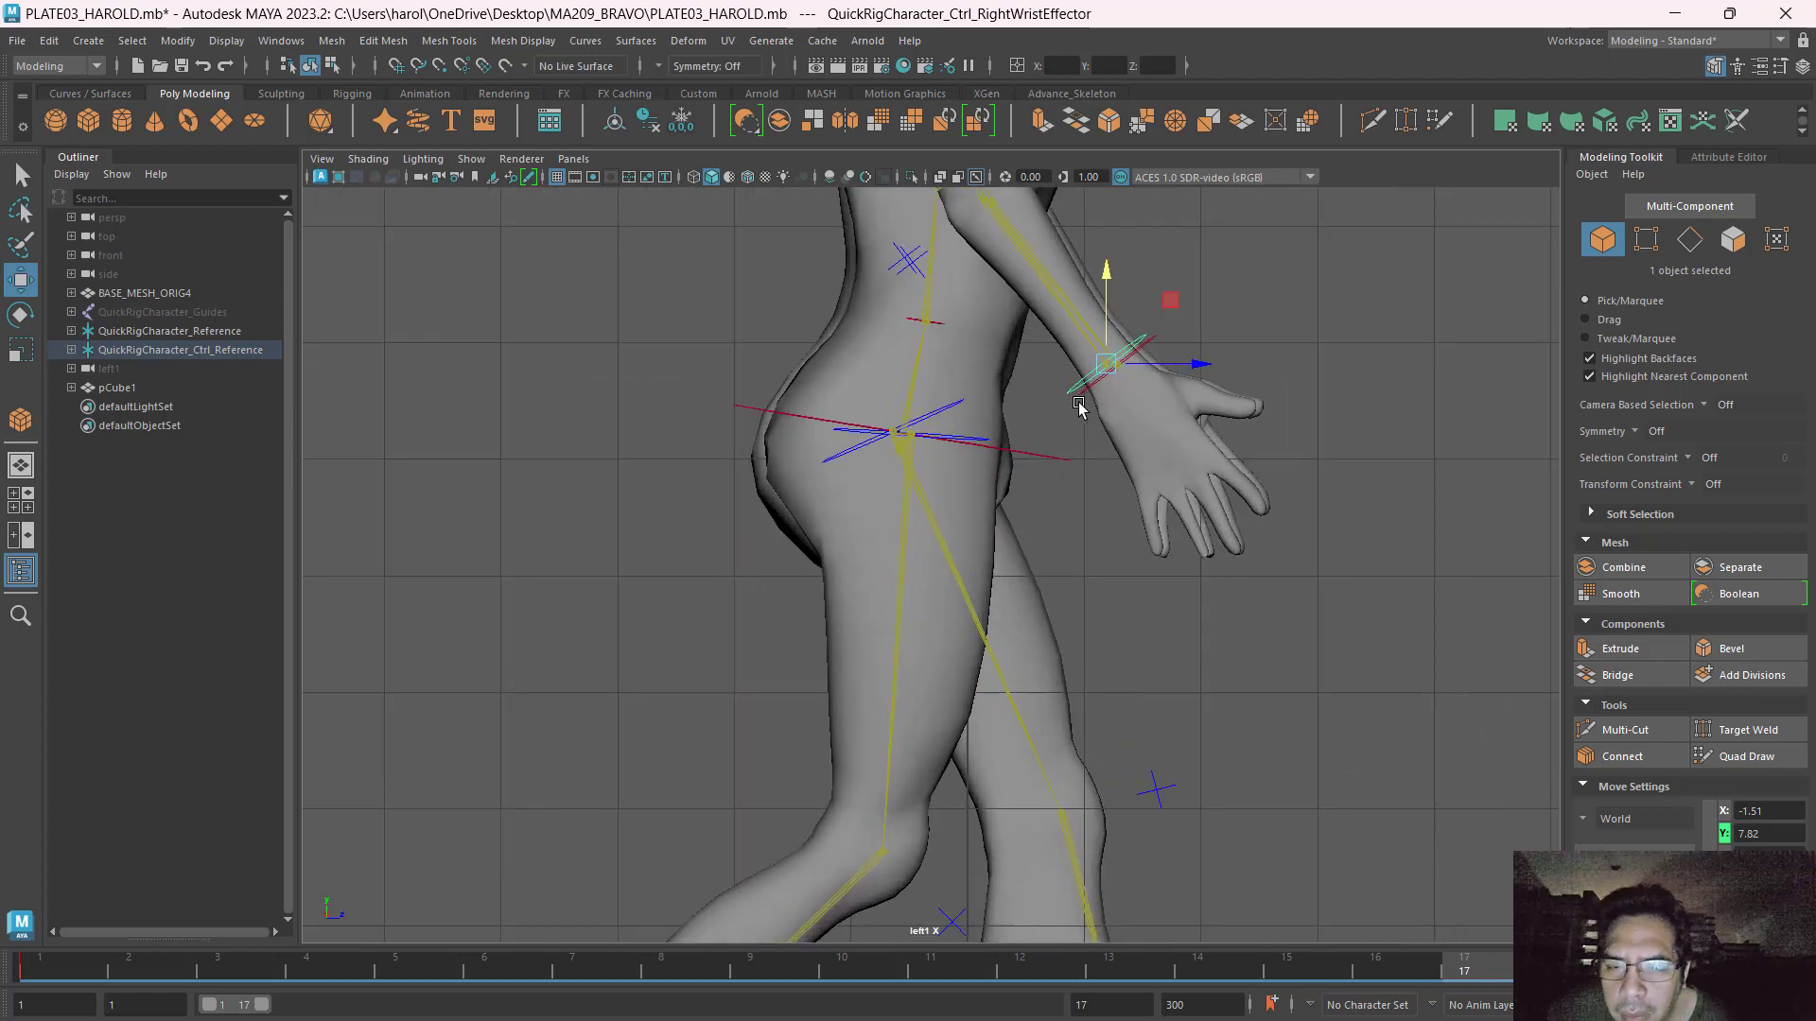
left_click(1081, 399)
left_click_drag(1180, 366, 772, 368)
key("ctrl+z")
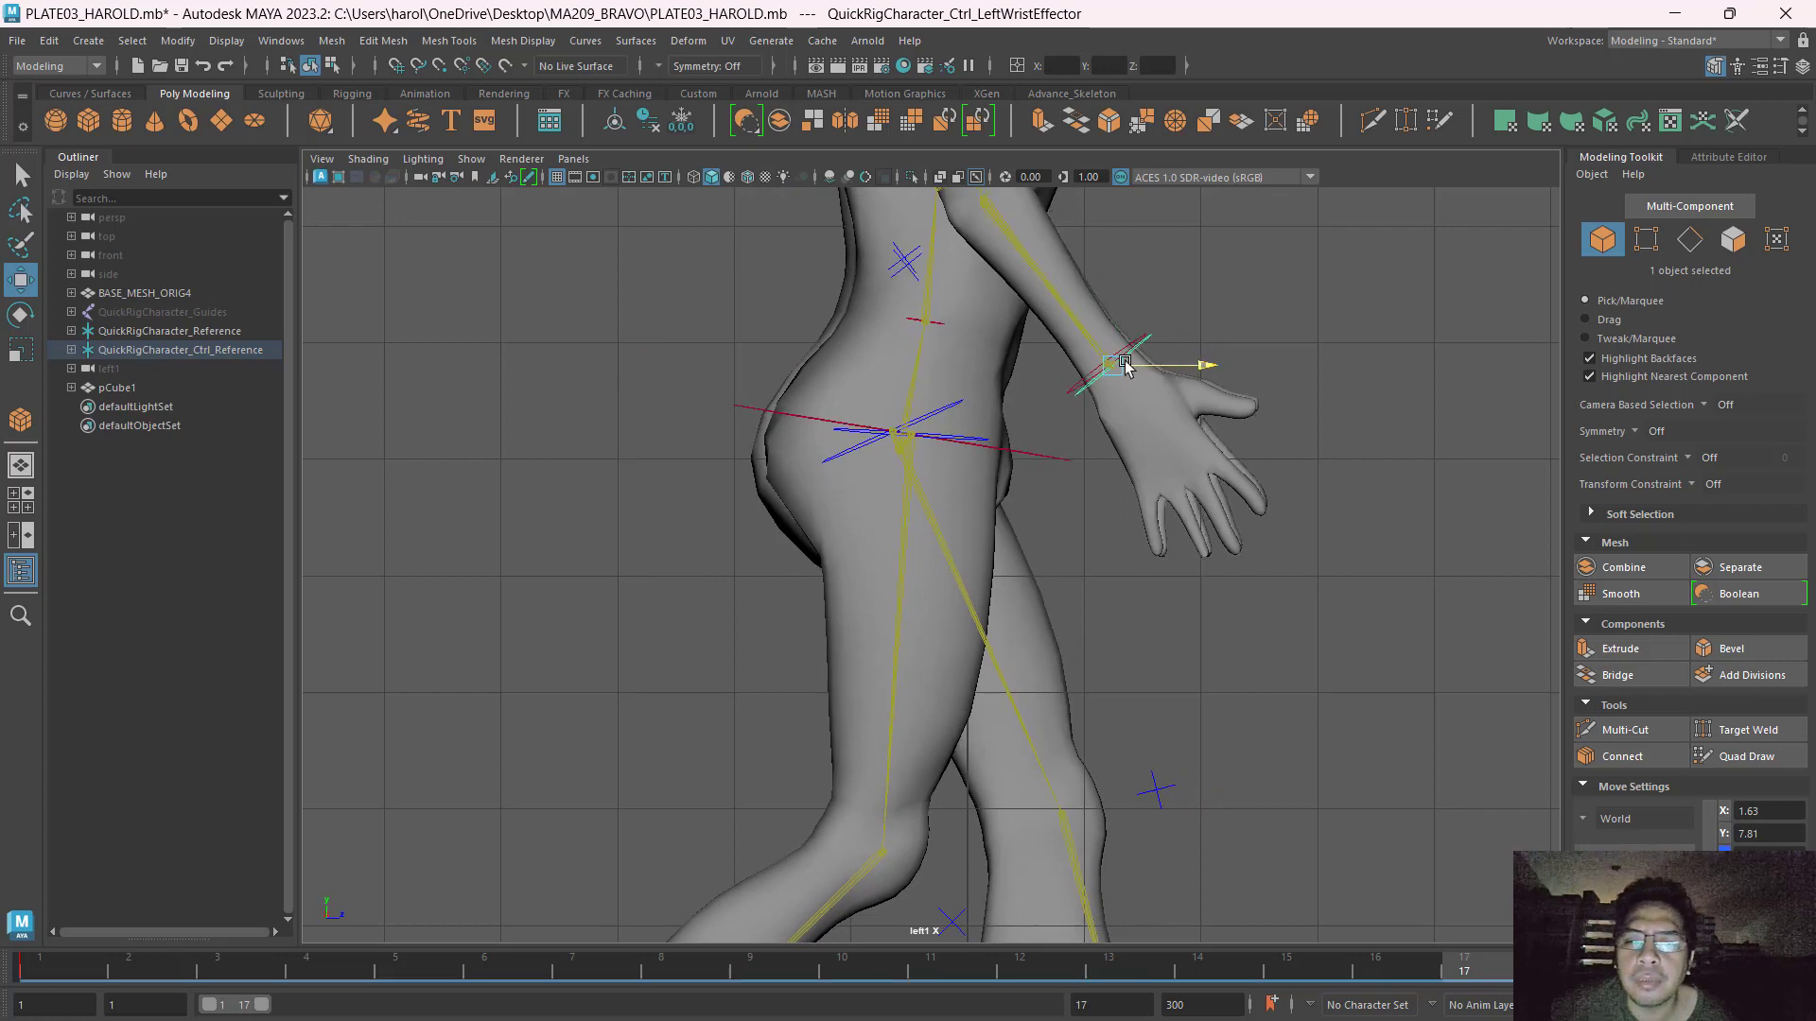
left_click_drag(1127, 365, 807, 317)
scroll(807, 317, "down", 2)
middle_click_drag(901, 379, 998, 458, "alt")
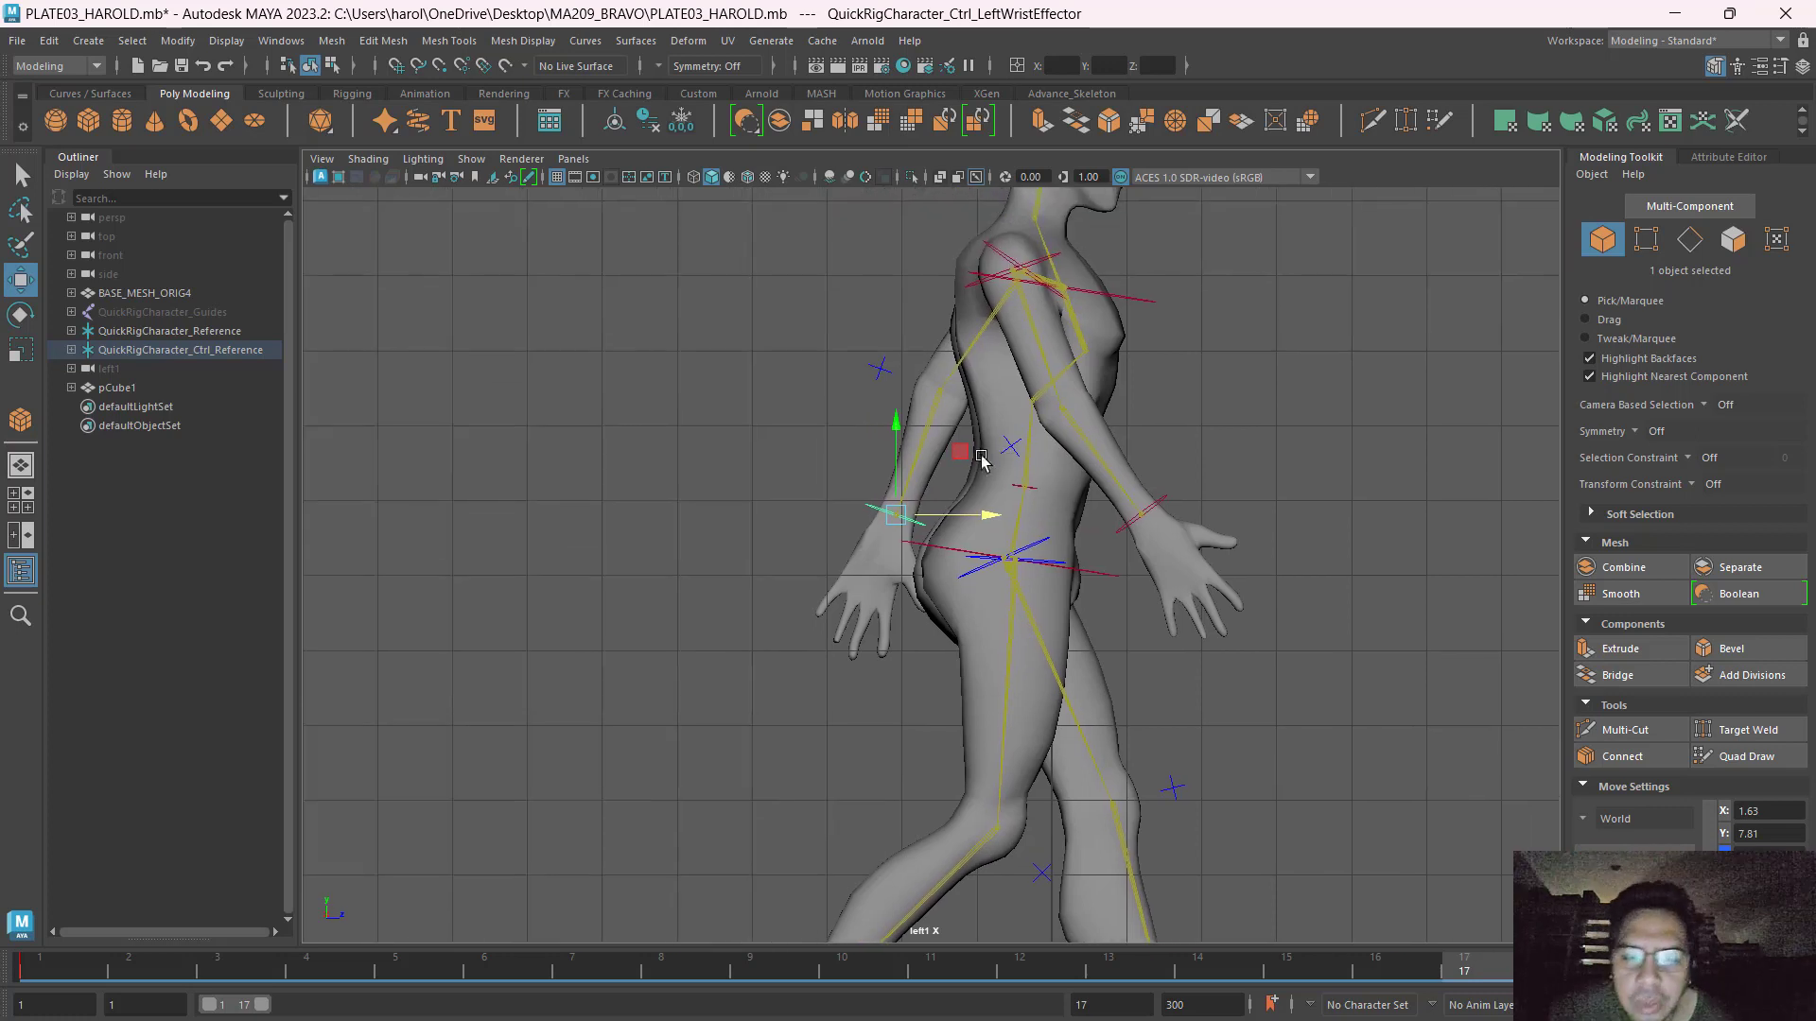
left_click_drag(960, 454, 940, 436)
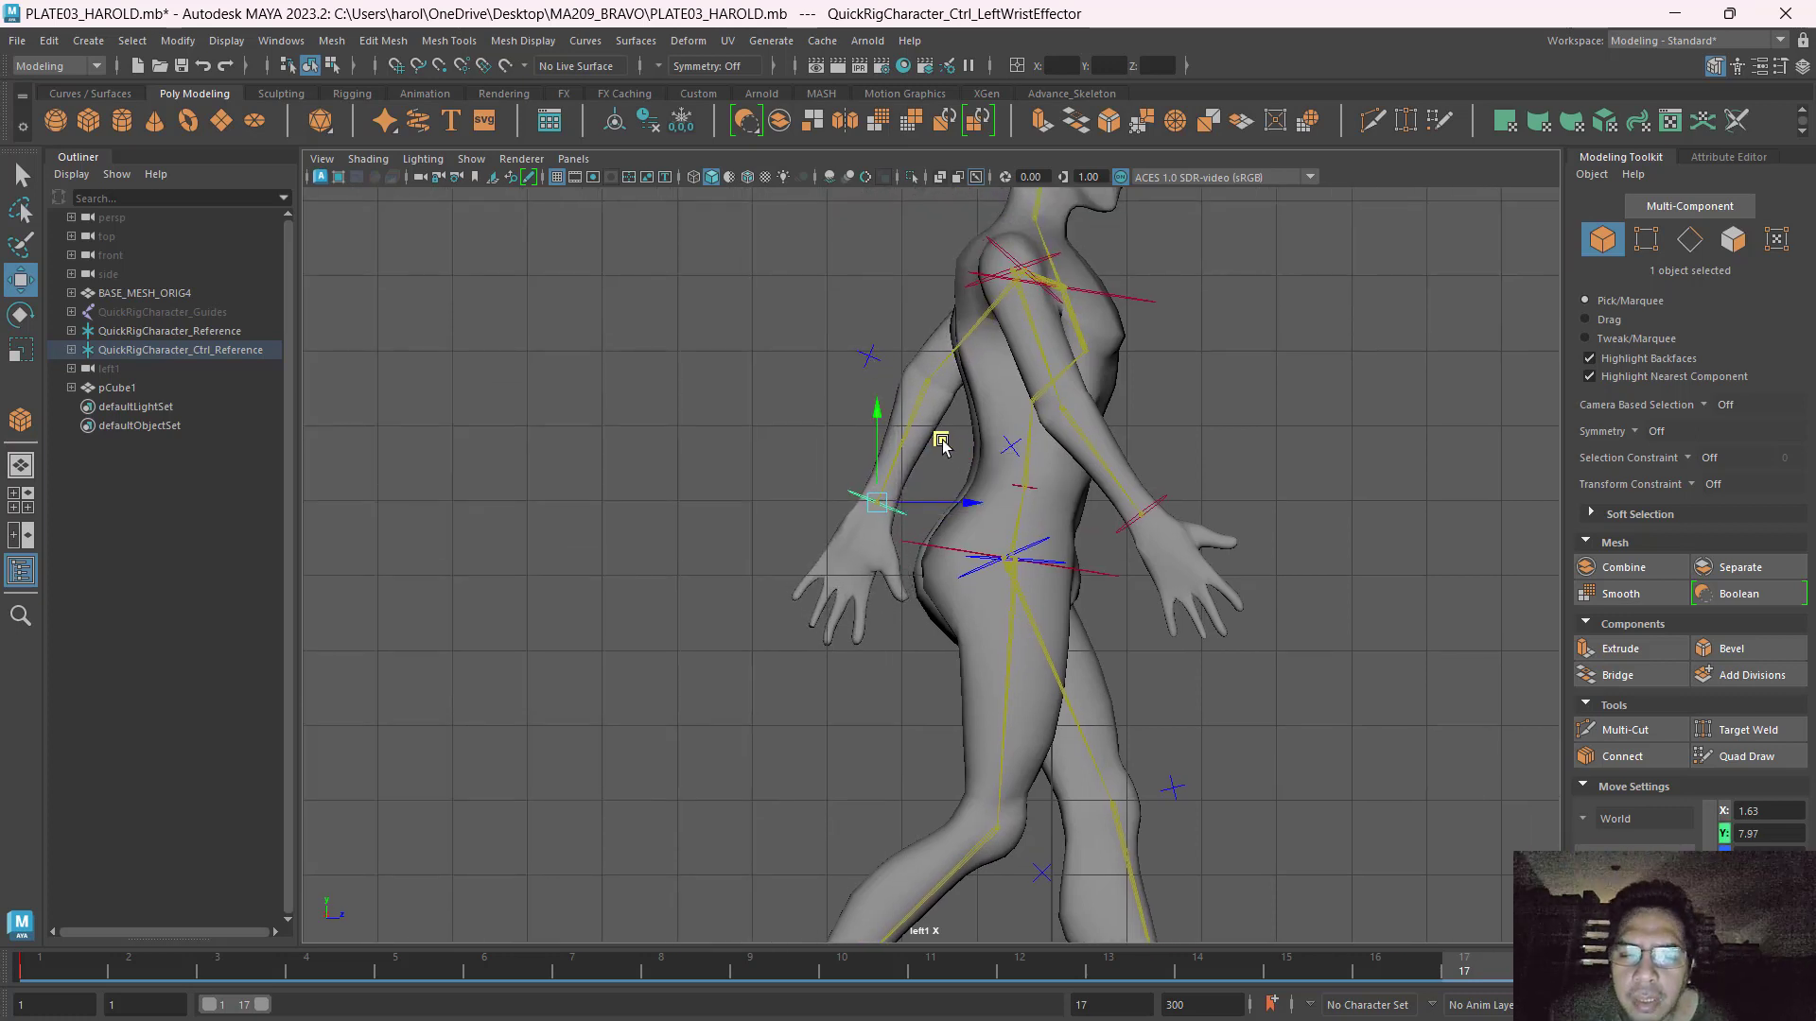
Bring the right ankle control inward to about X -0.66 in the front view and fine-tune the left ankle at about X 0.50.
key("space")
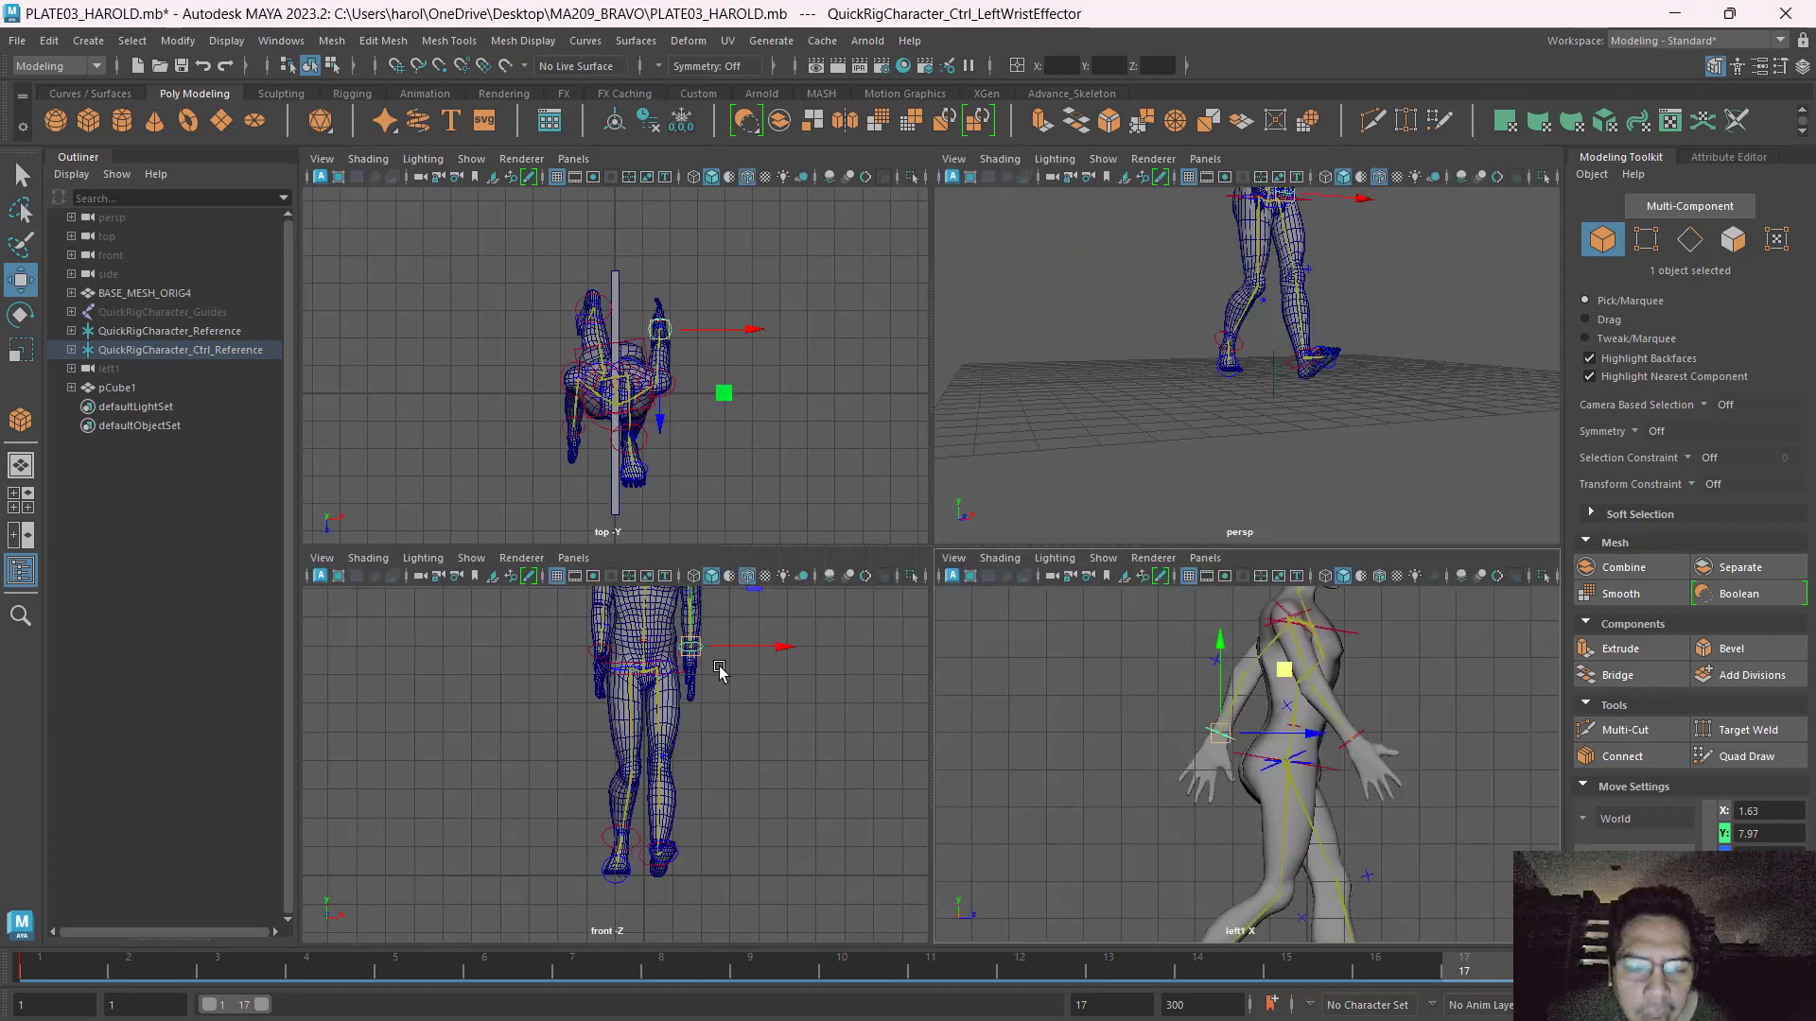
key("space")
left_click(976, 708)
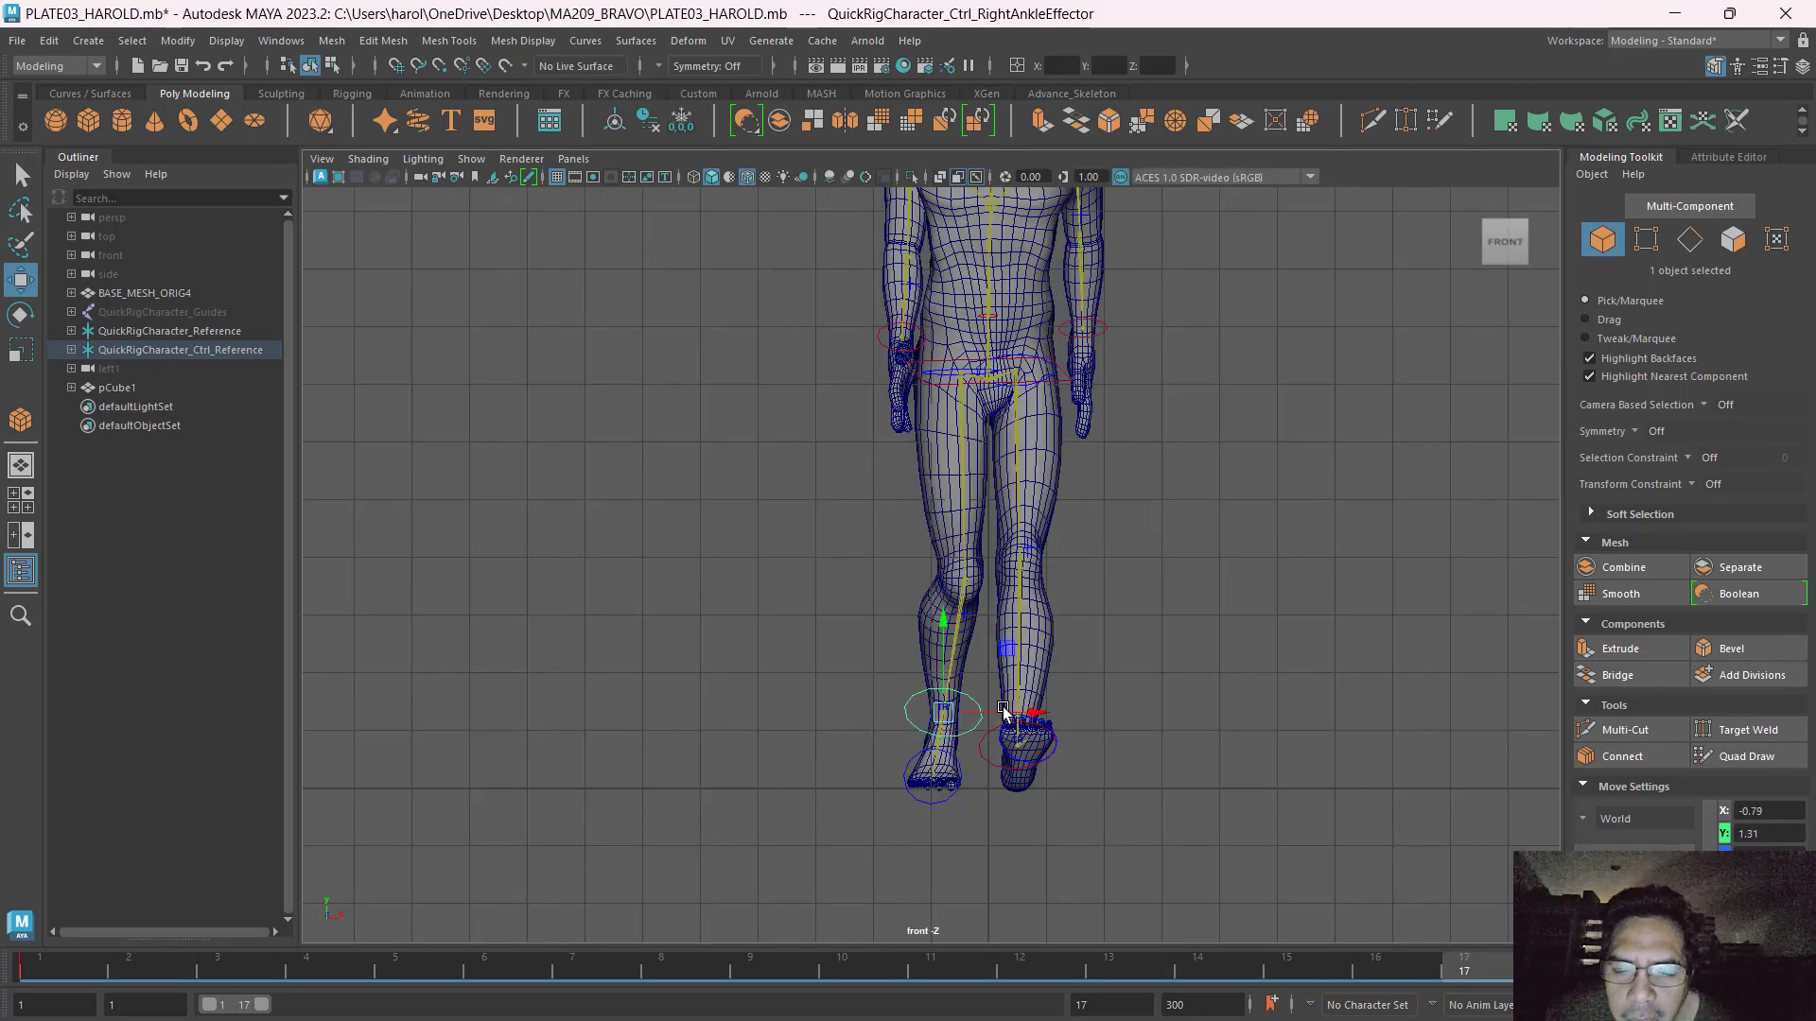
left_click_drag(1001, 711, 1012, 711)
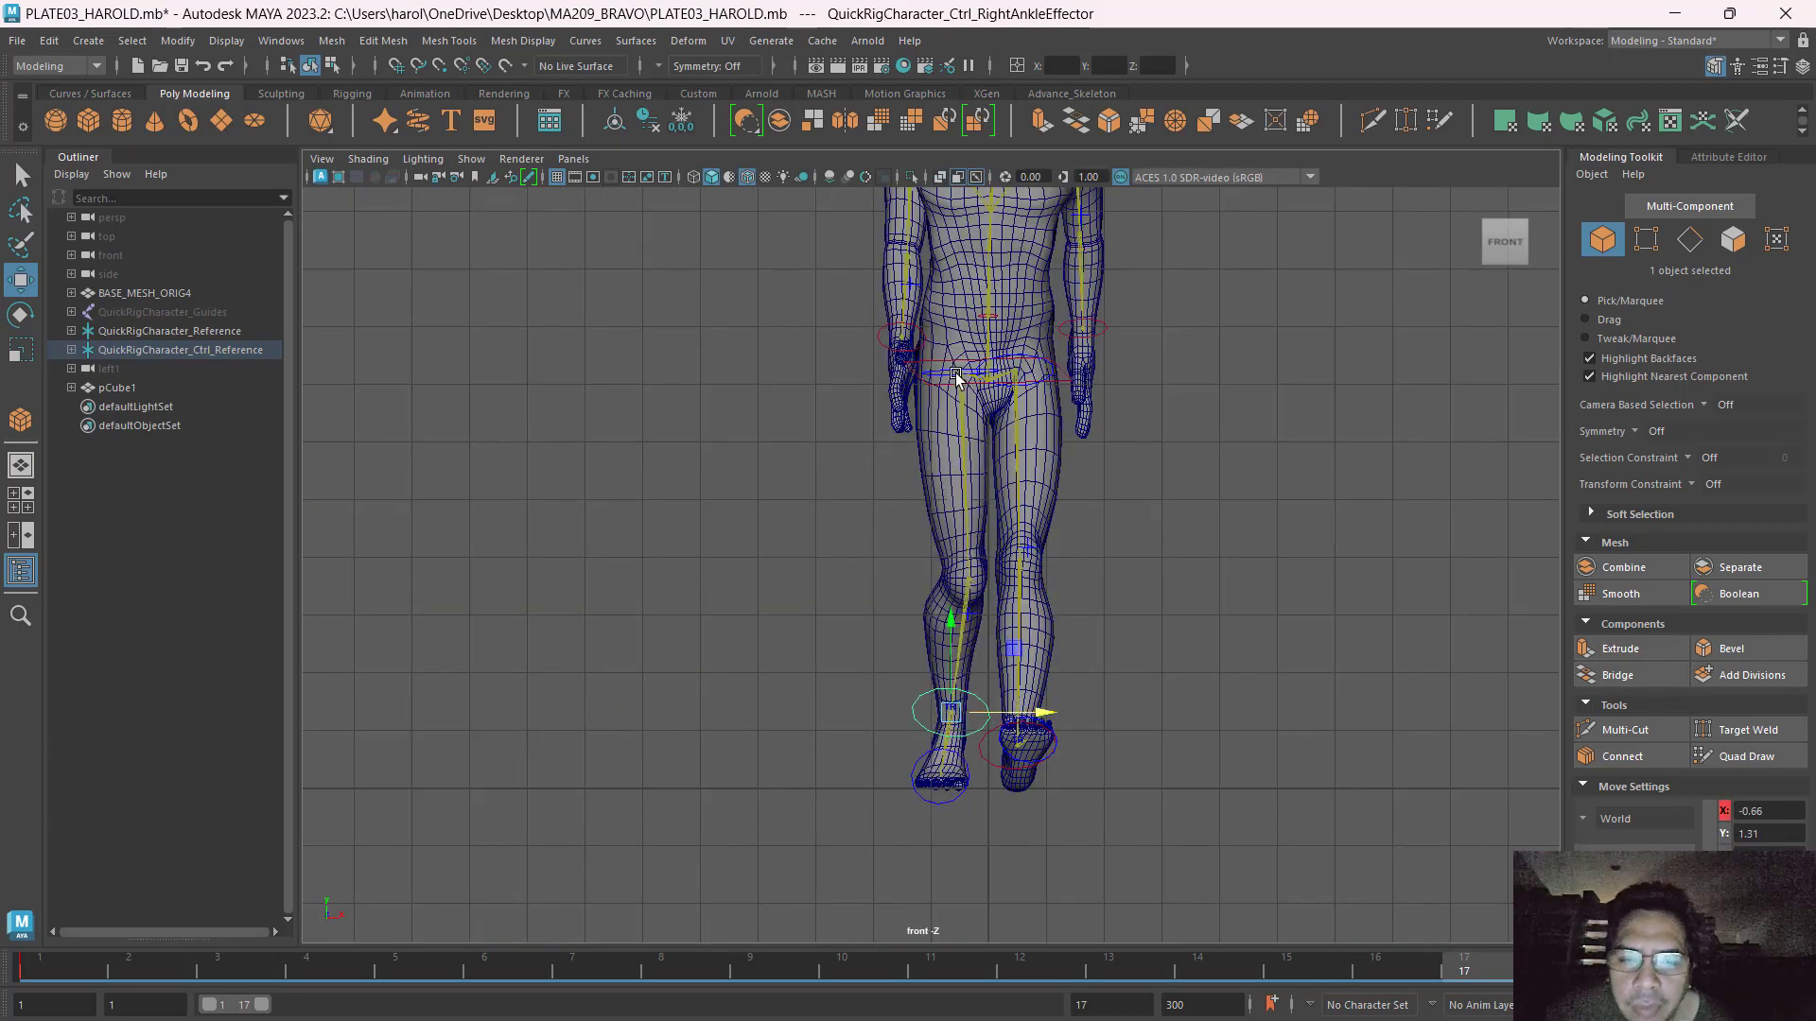
left_click(1083, 731)
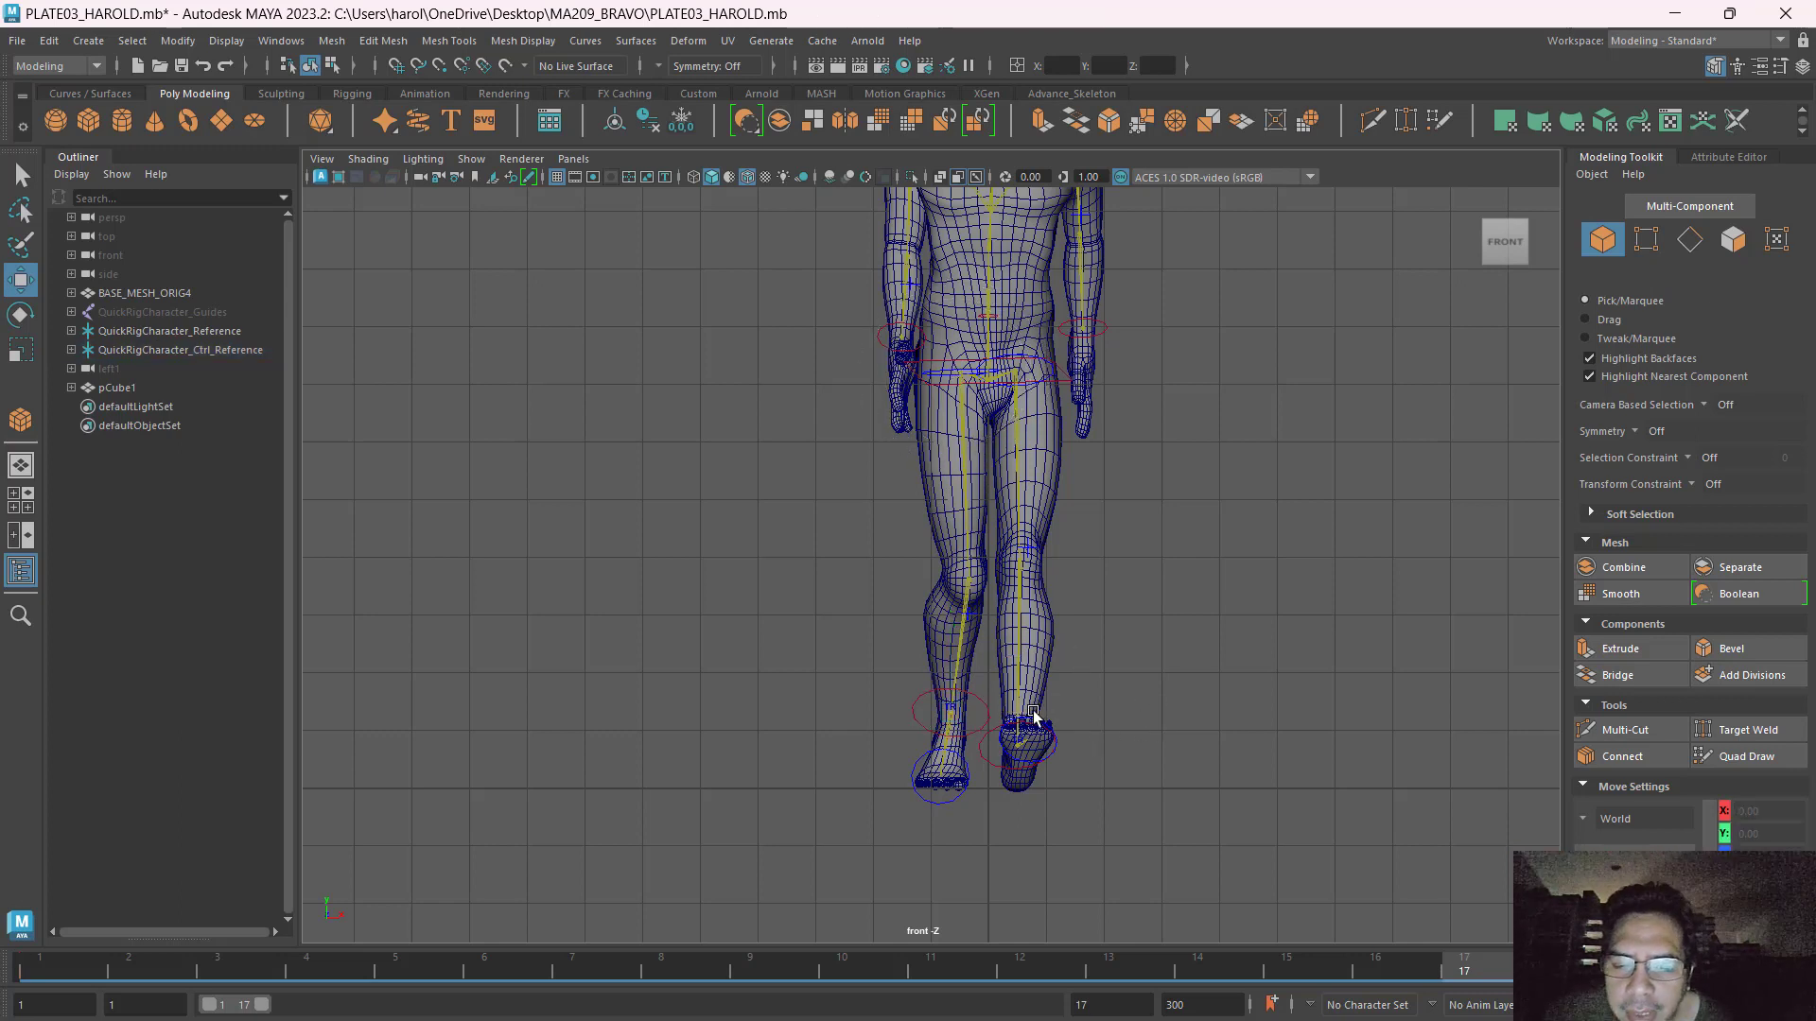
left_click(989, 769)
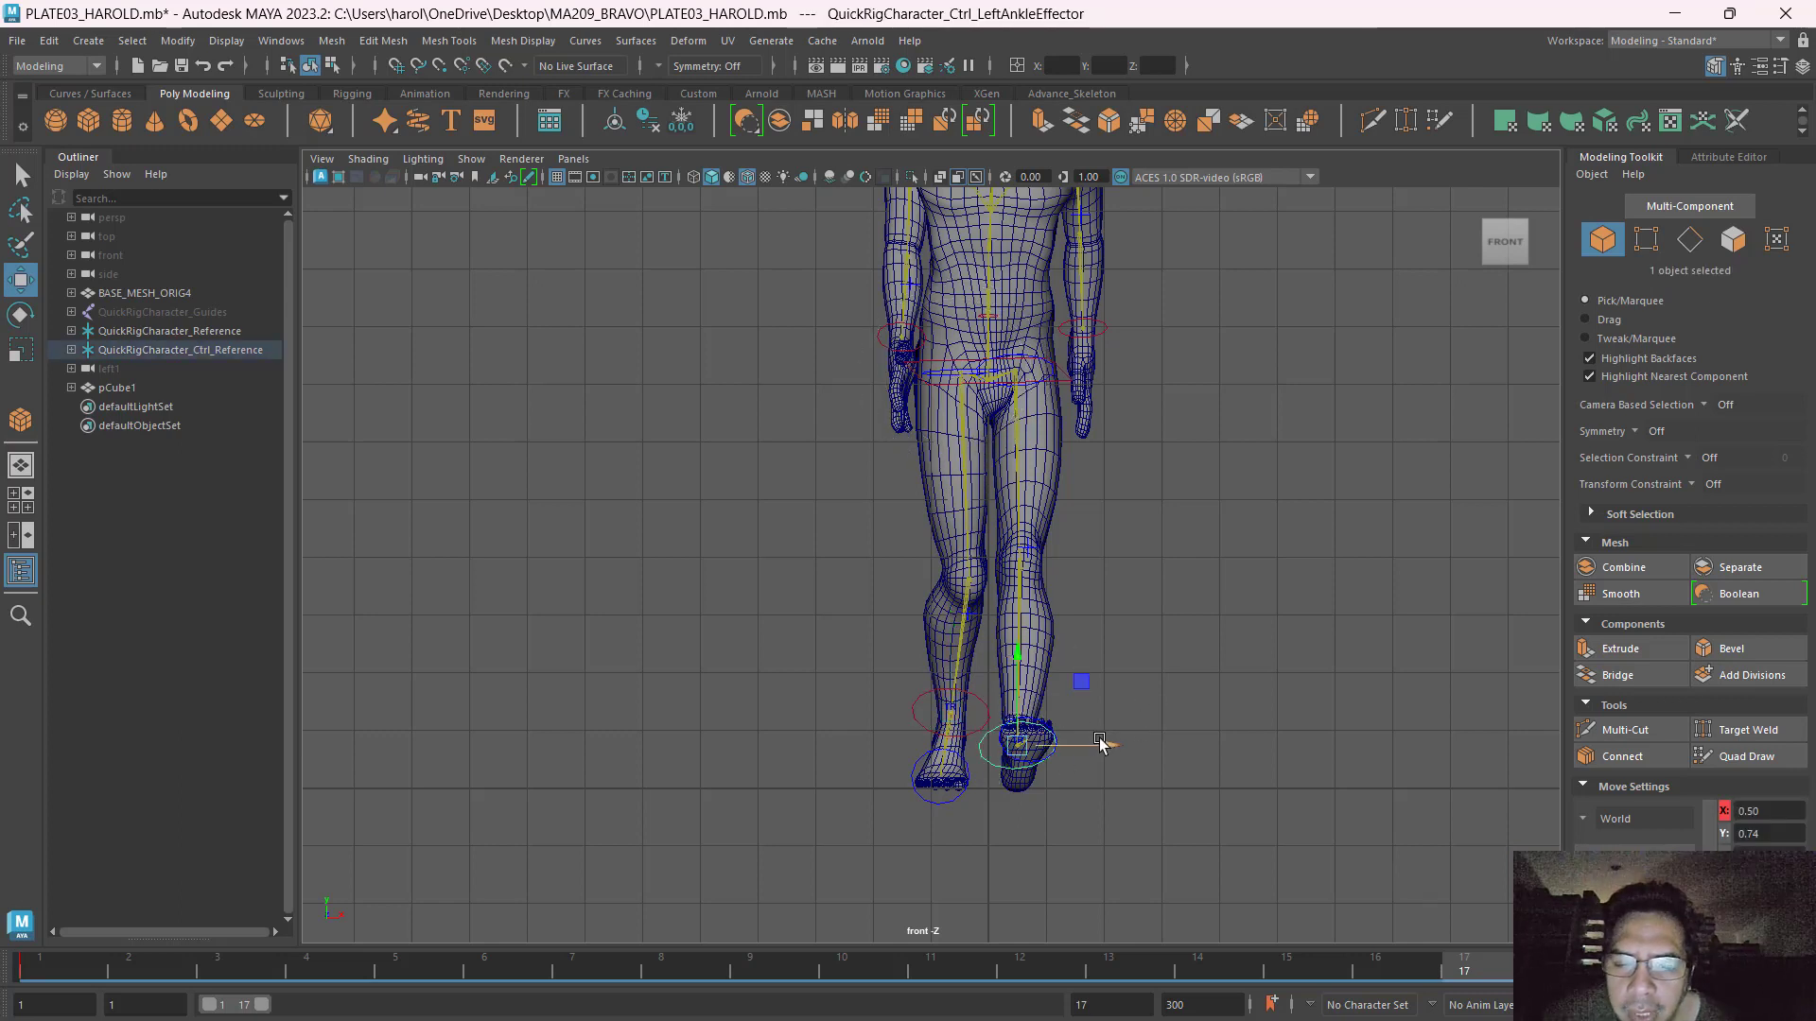
left_click_drag(1087, 743, 1092, 744)
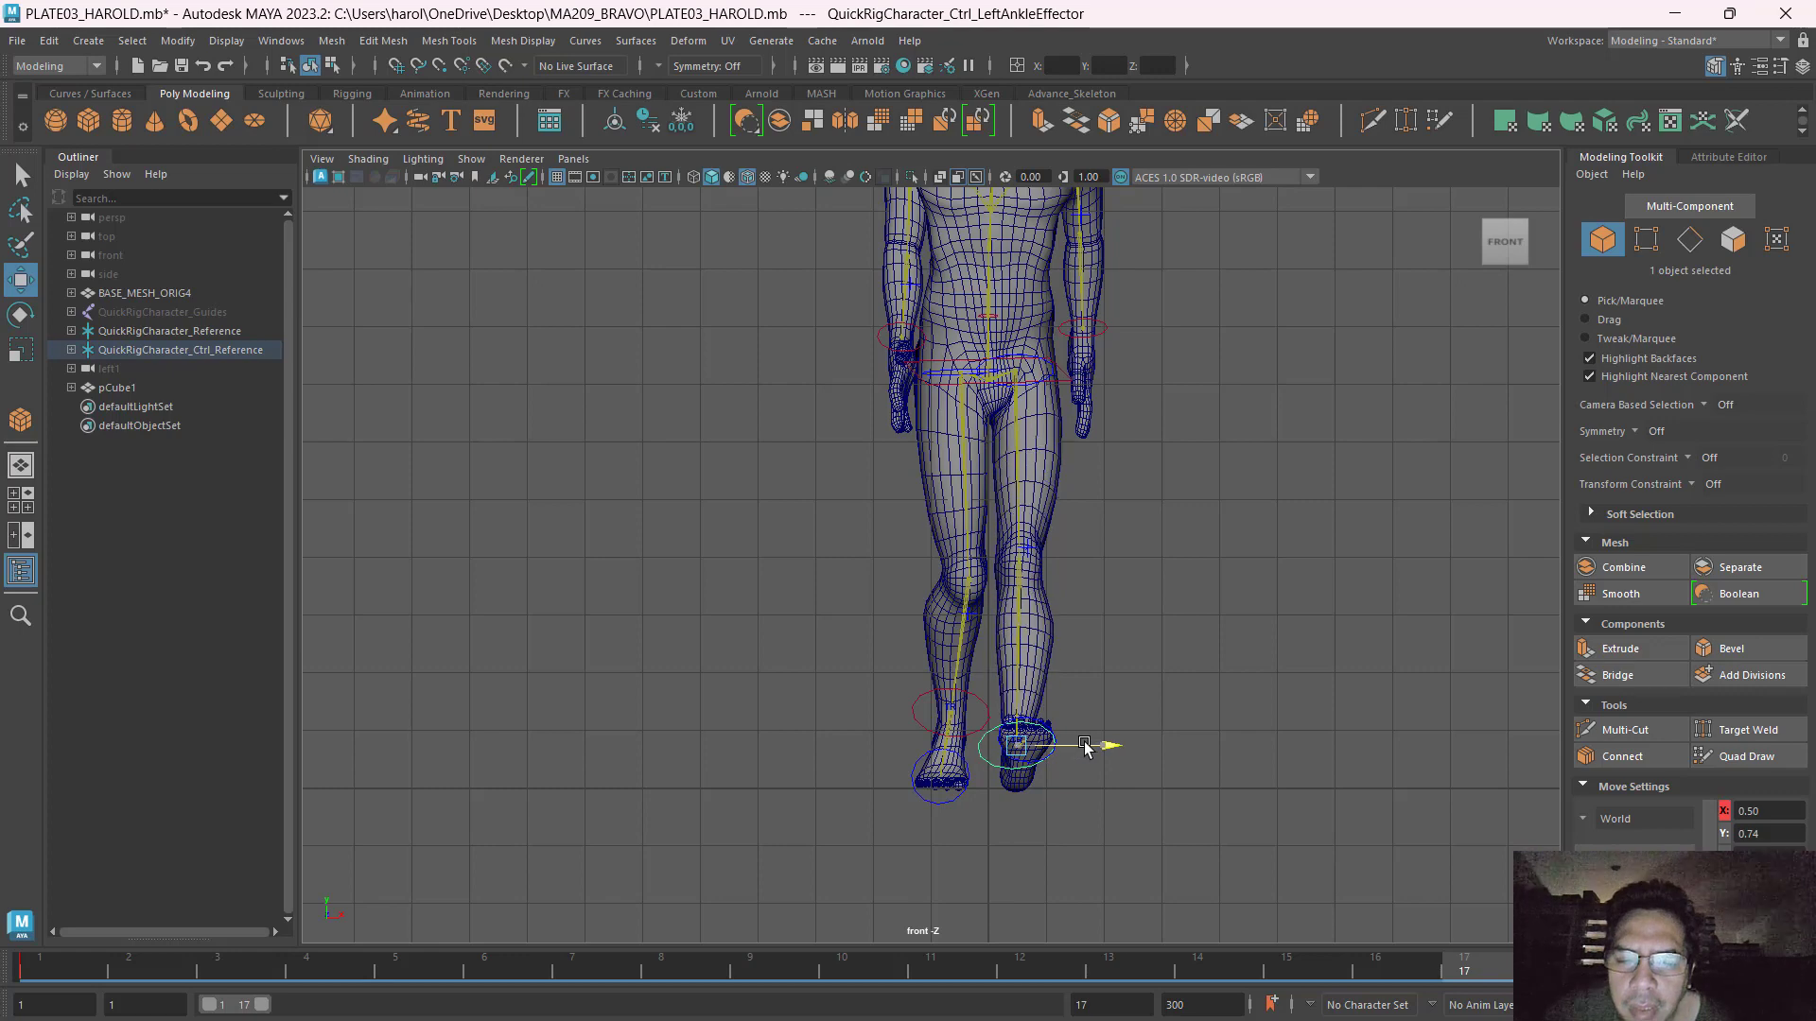
left_click(1160, 580)
Rotate the hips control in the top view so the left hip turns forward with the leading left leg.
key("space")
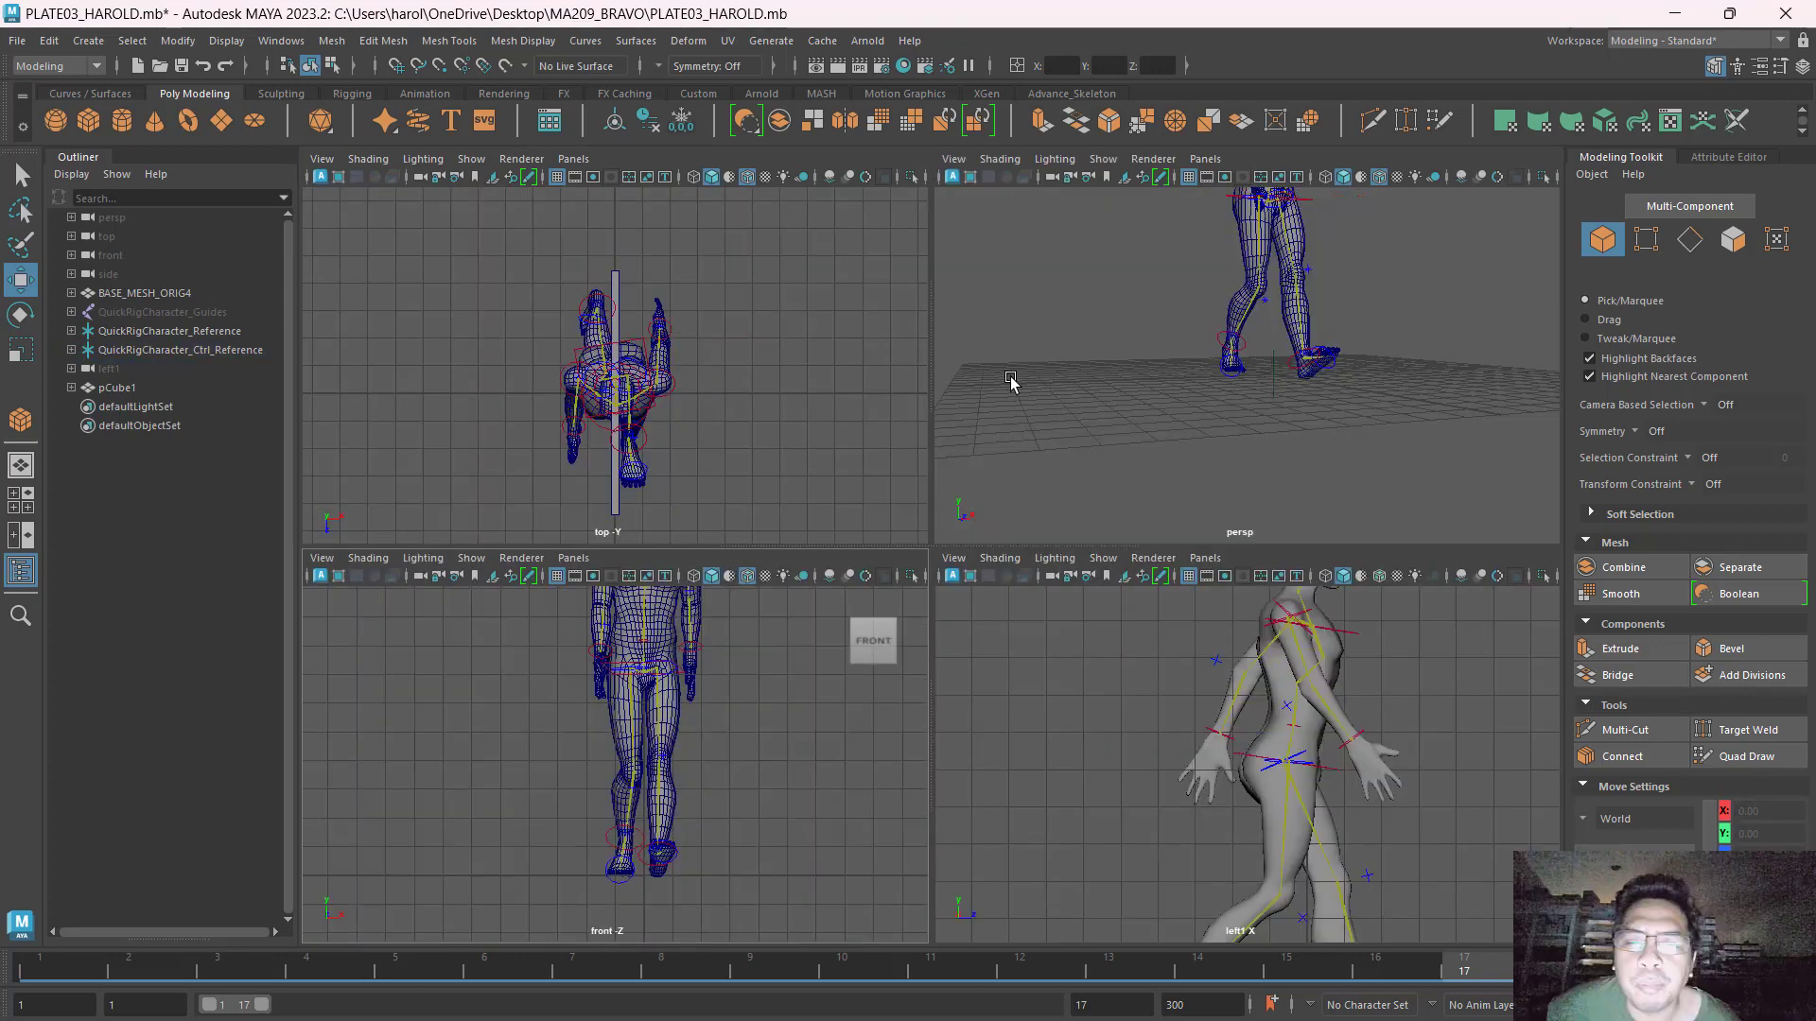
key("space")
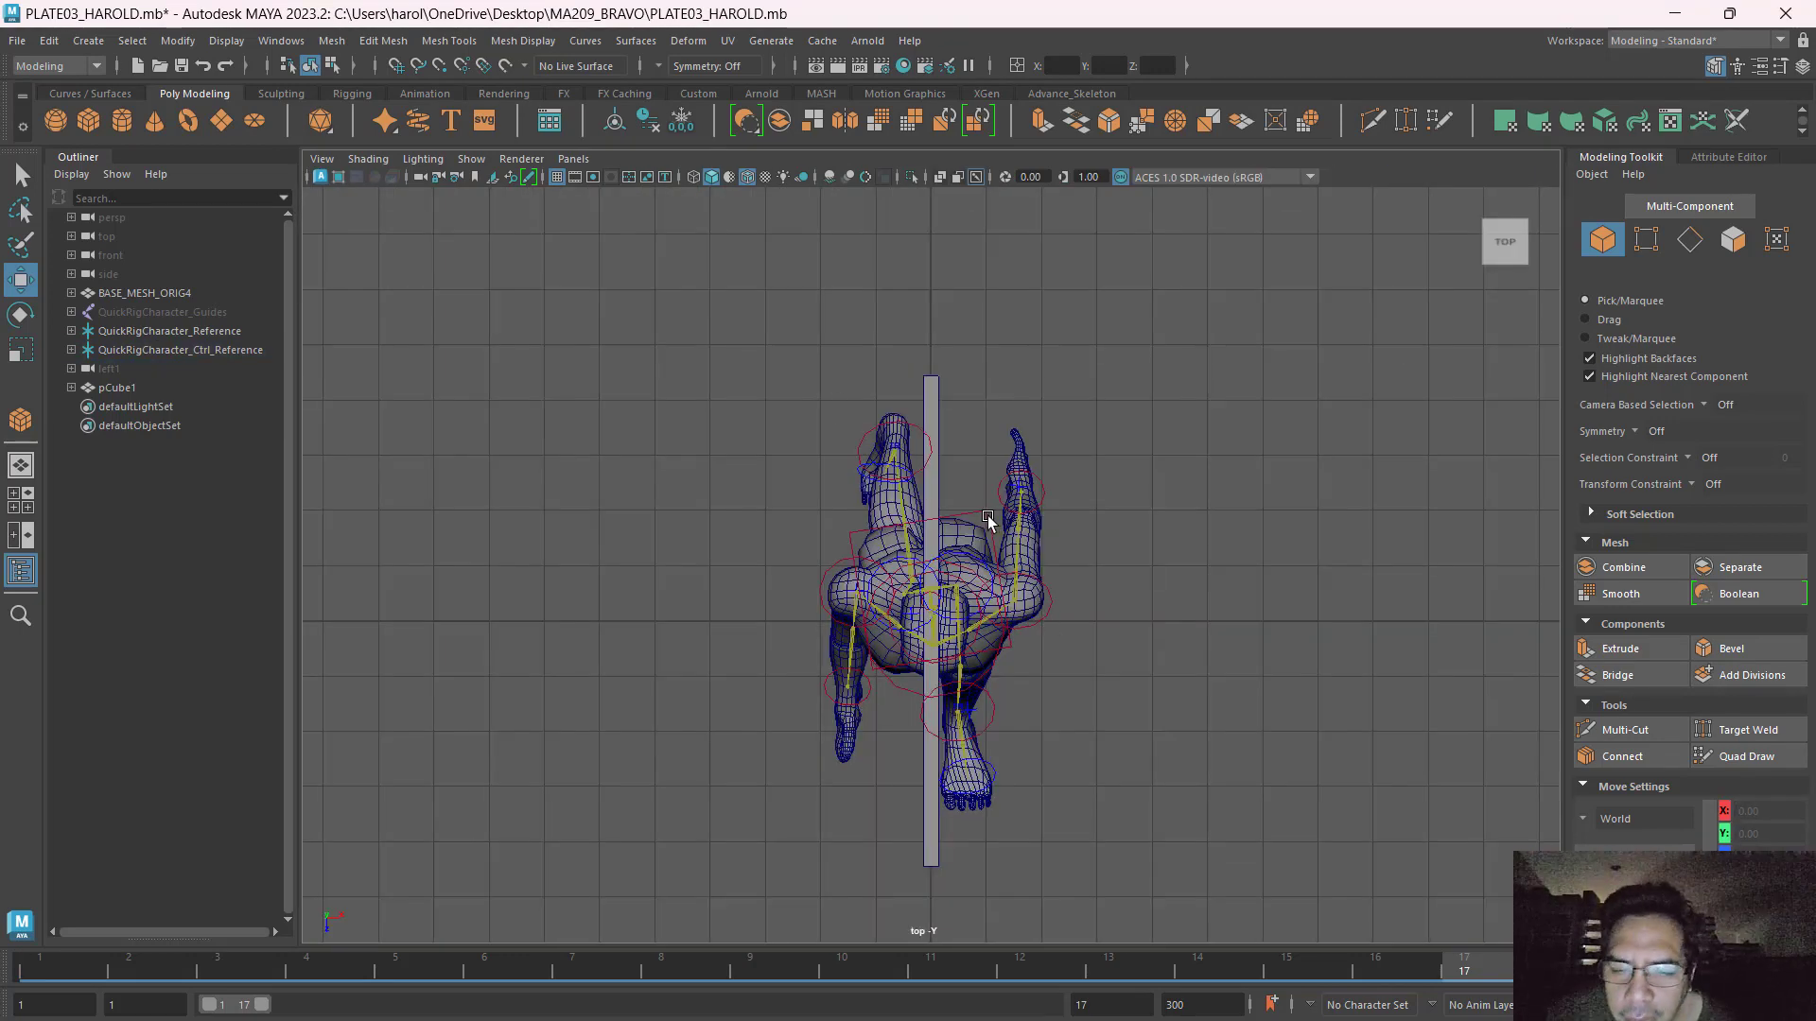
left_click(988, 520)
key("ctrl")
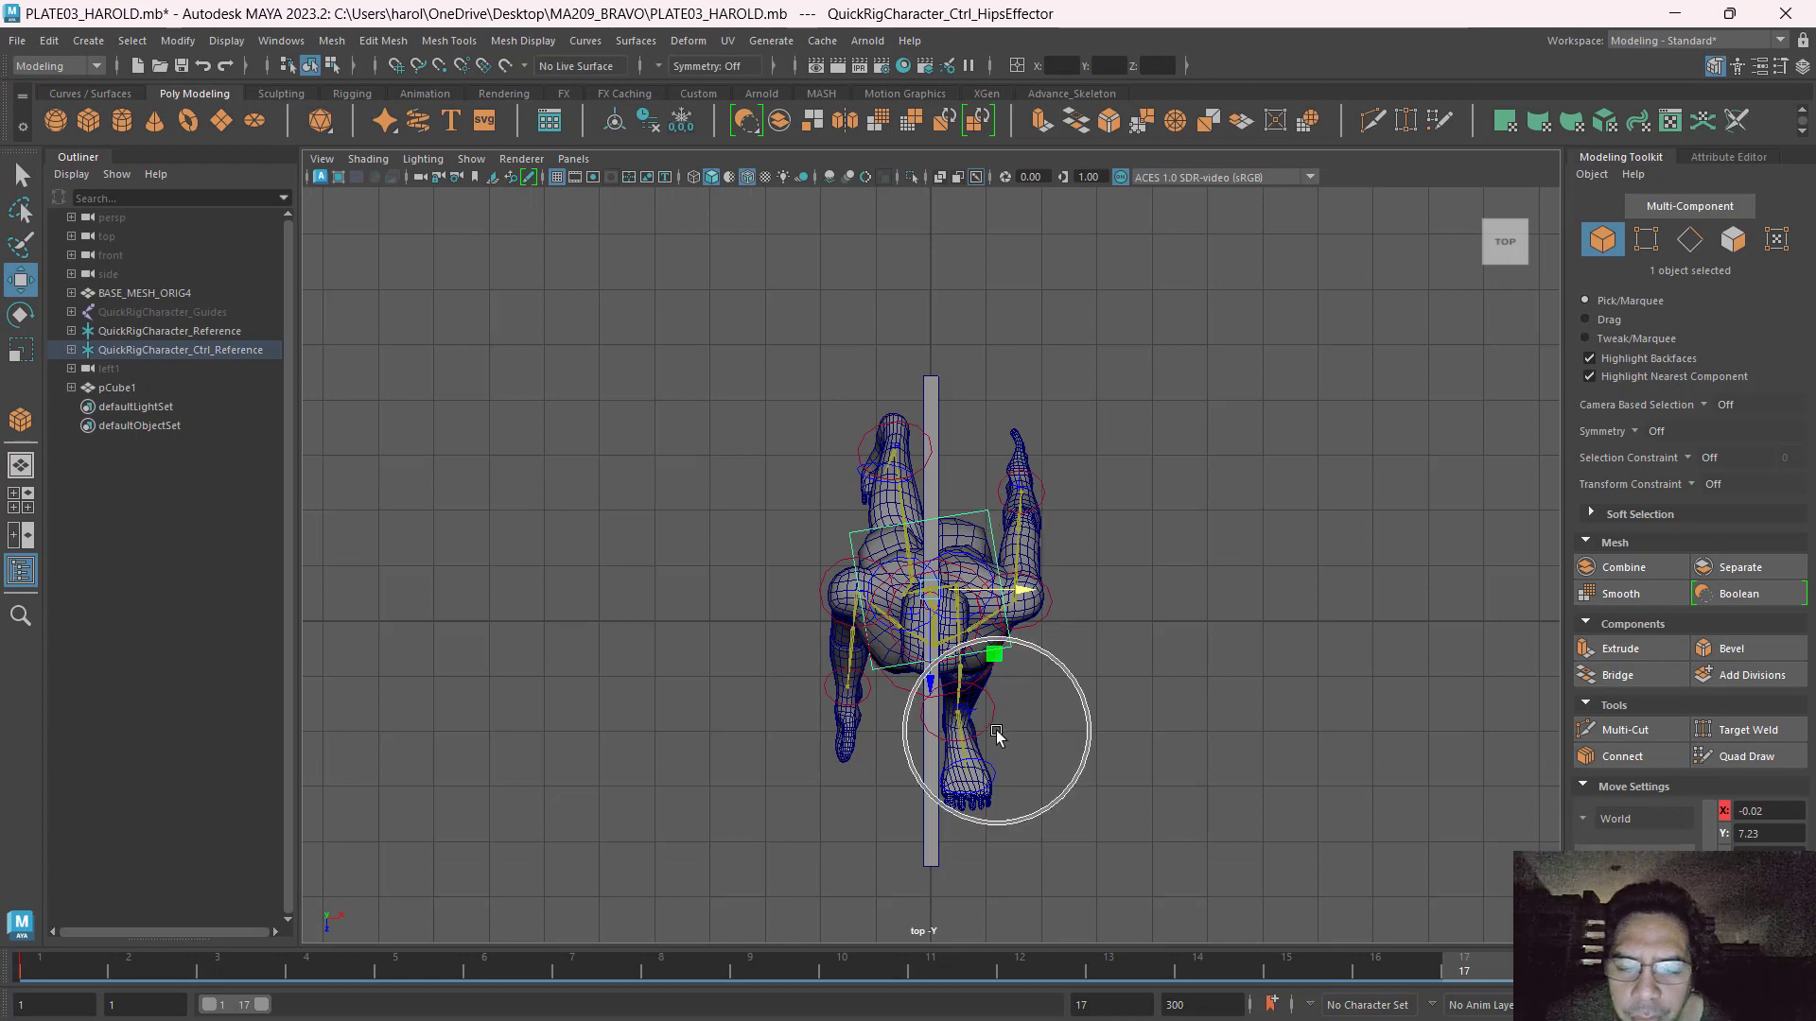
key("e")
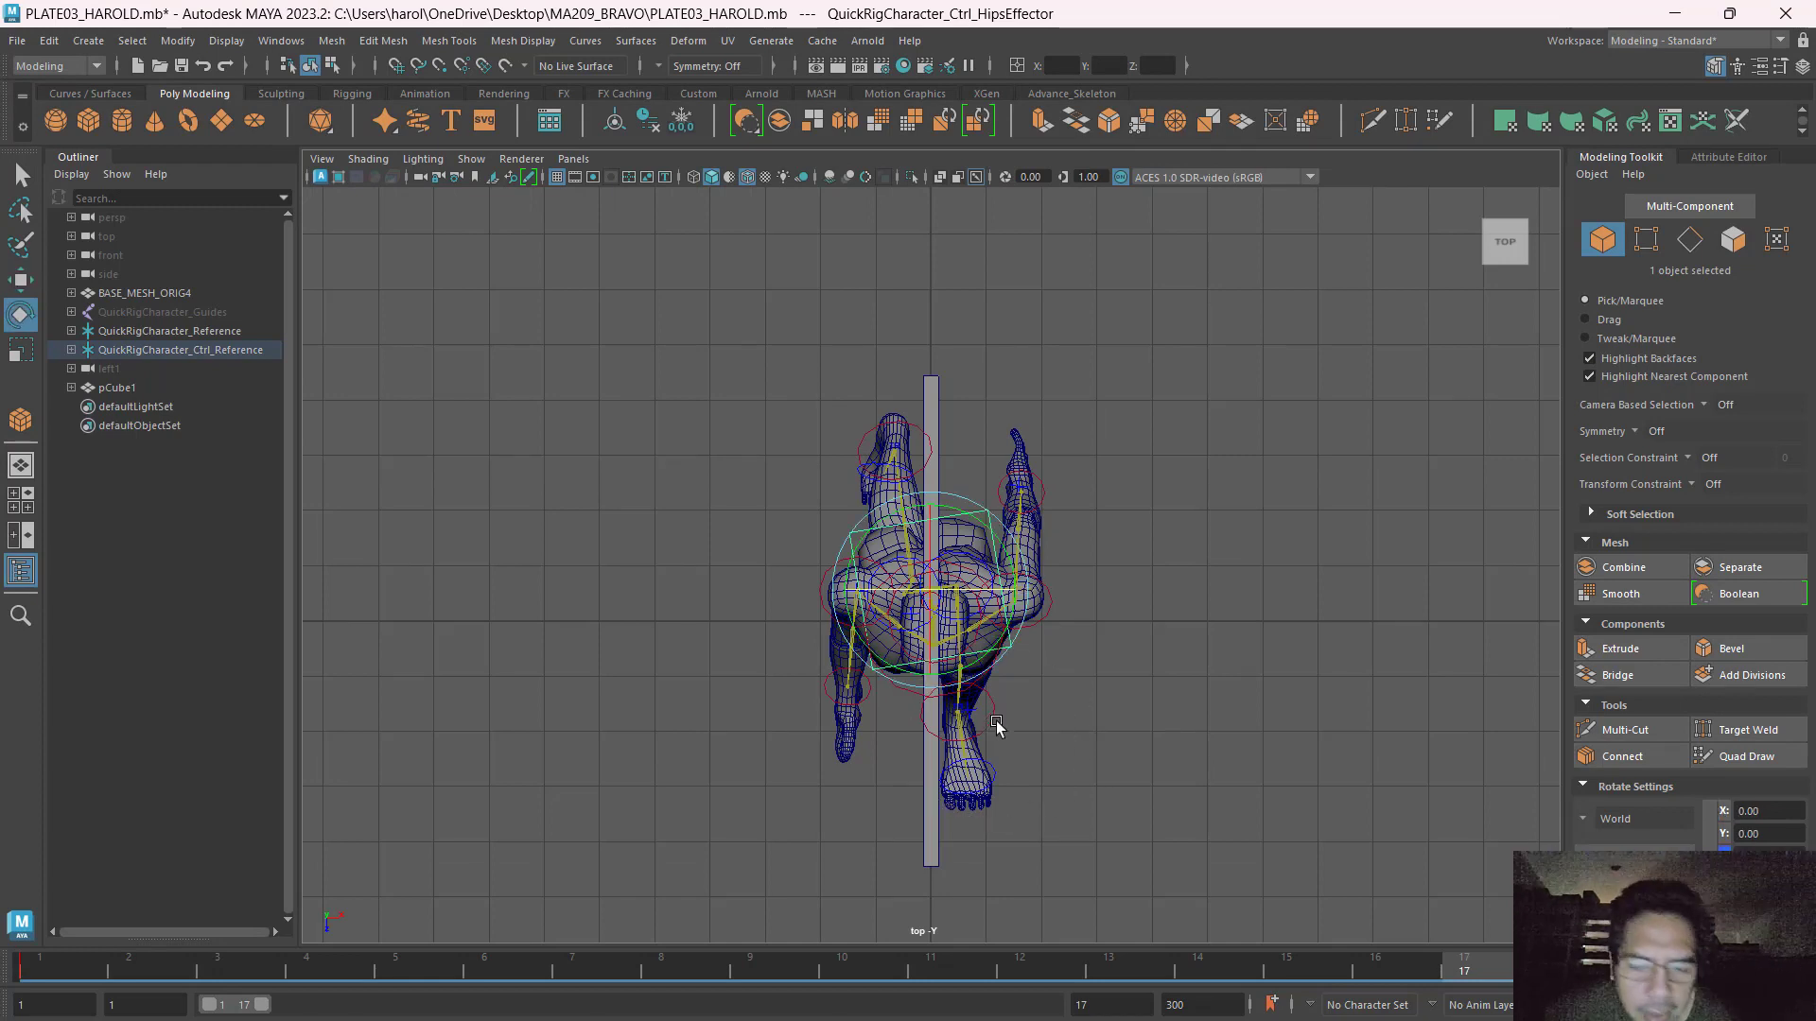
left_click_drag(980, 526, 1002, 541)
left_click(1220, 648)
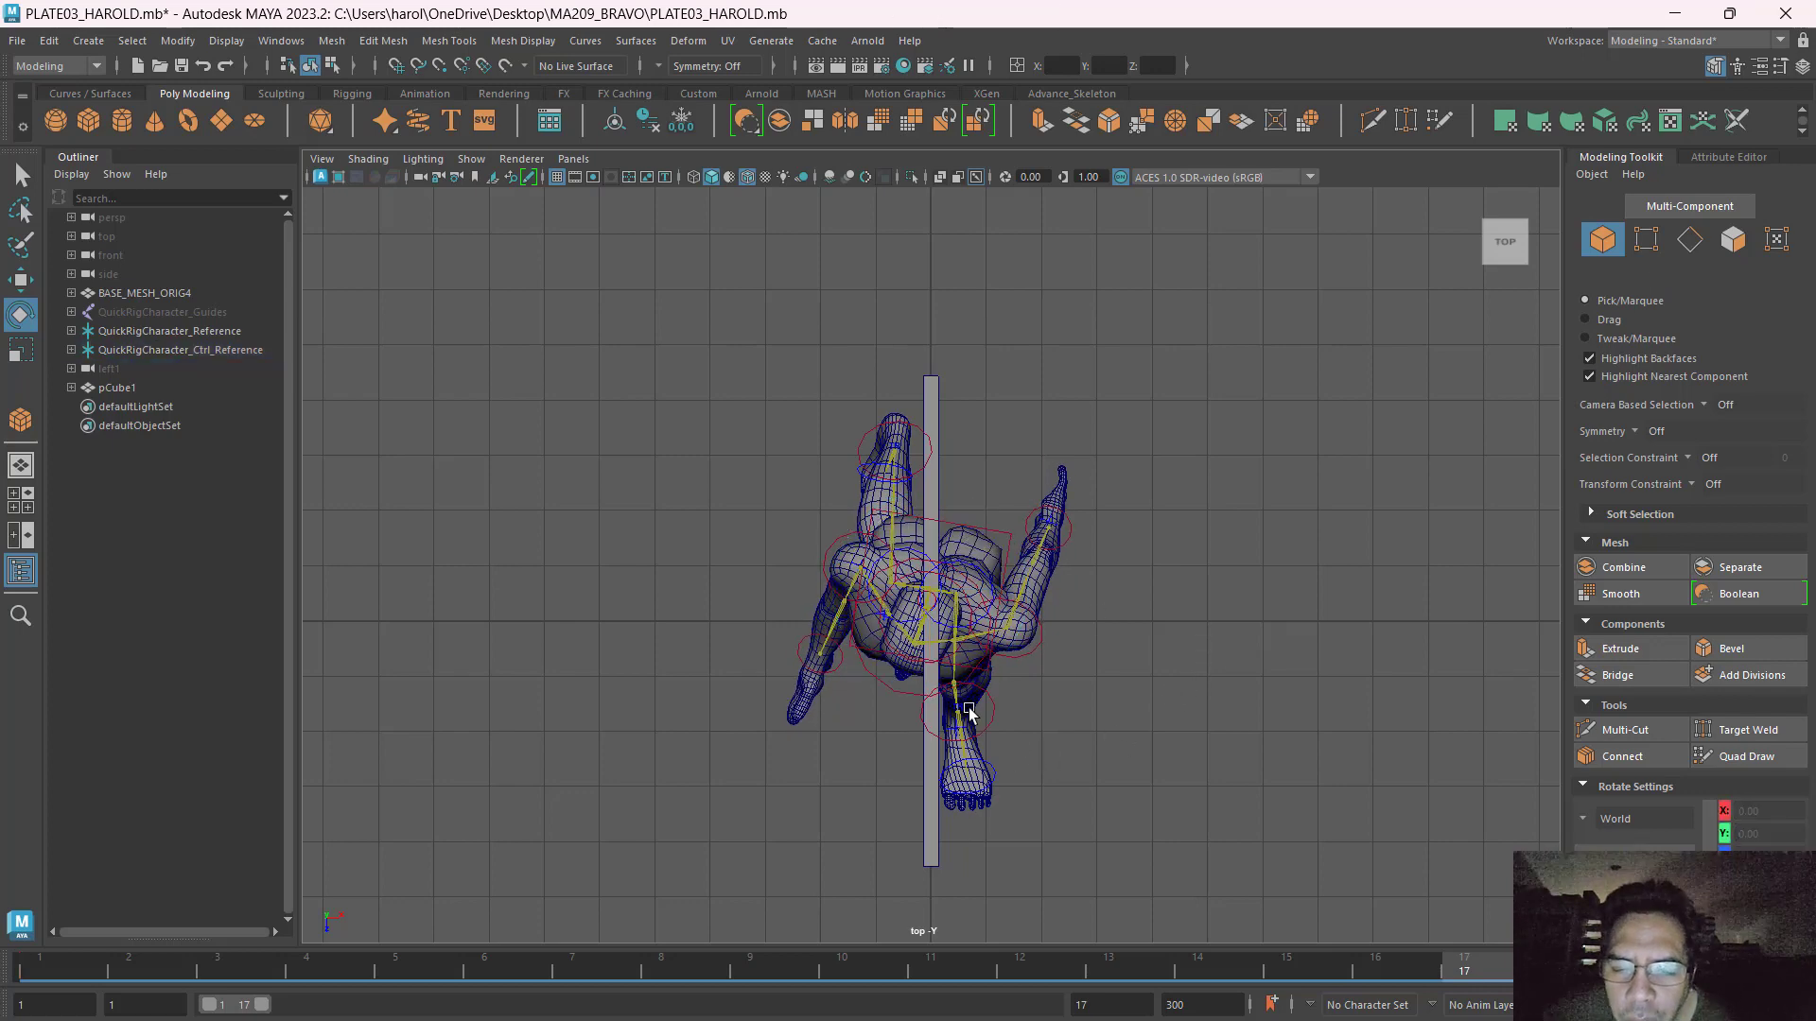
Counter-rotate the chest control against the hips in the top view until the shoulders are nearly square to the walking direction.
left_click(886, 687)
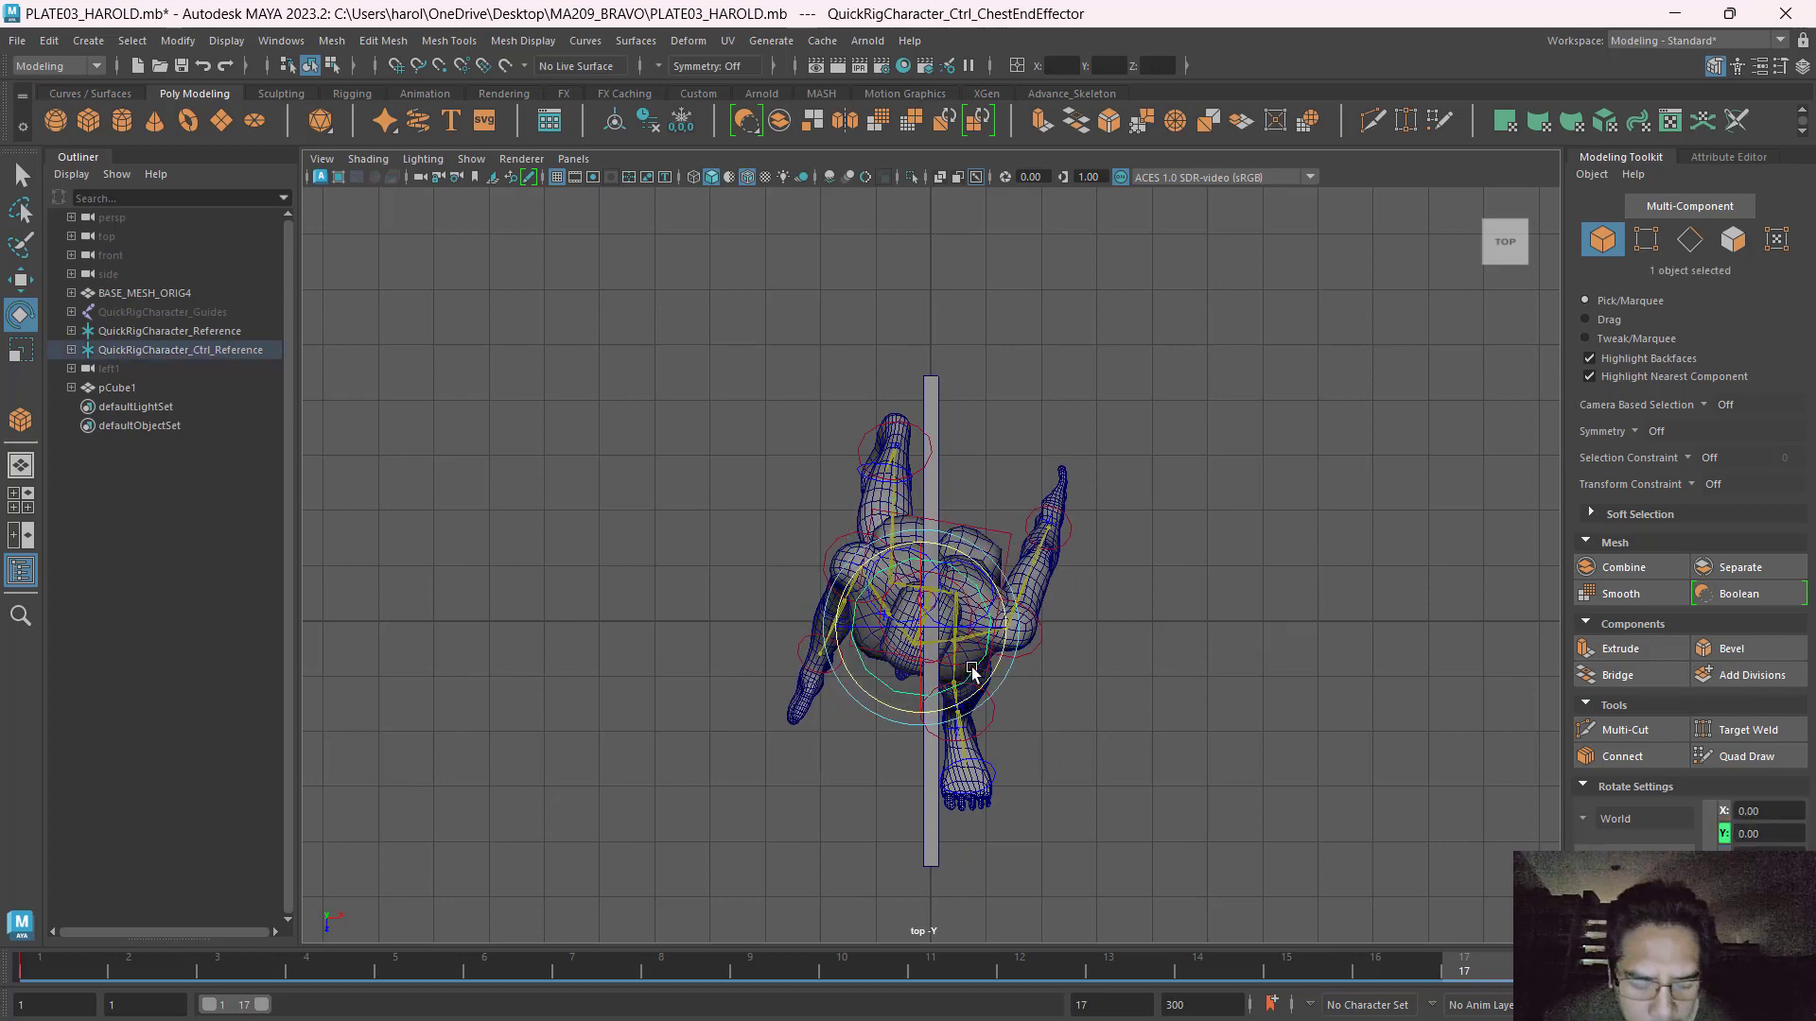
key("space")
key("space")
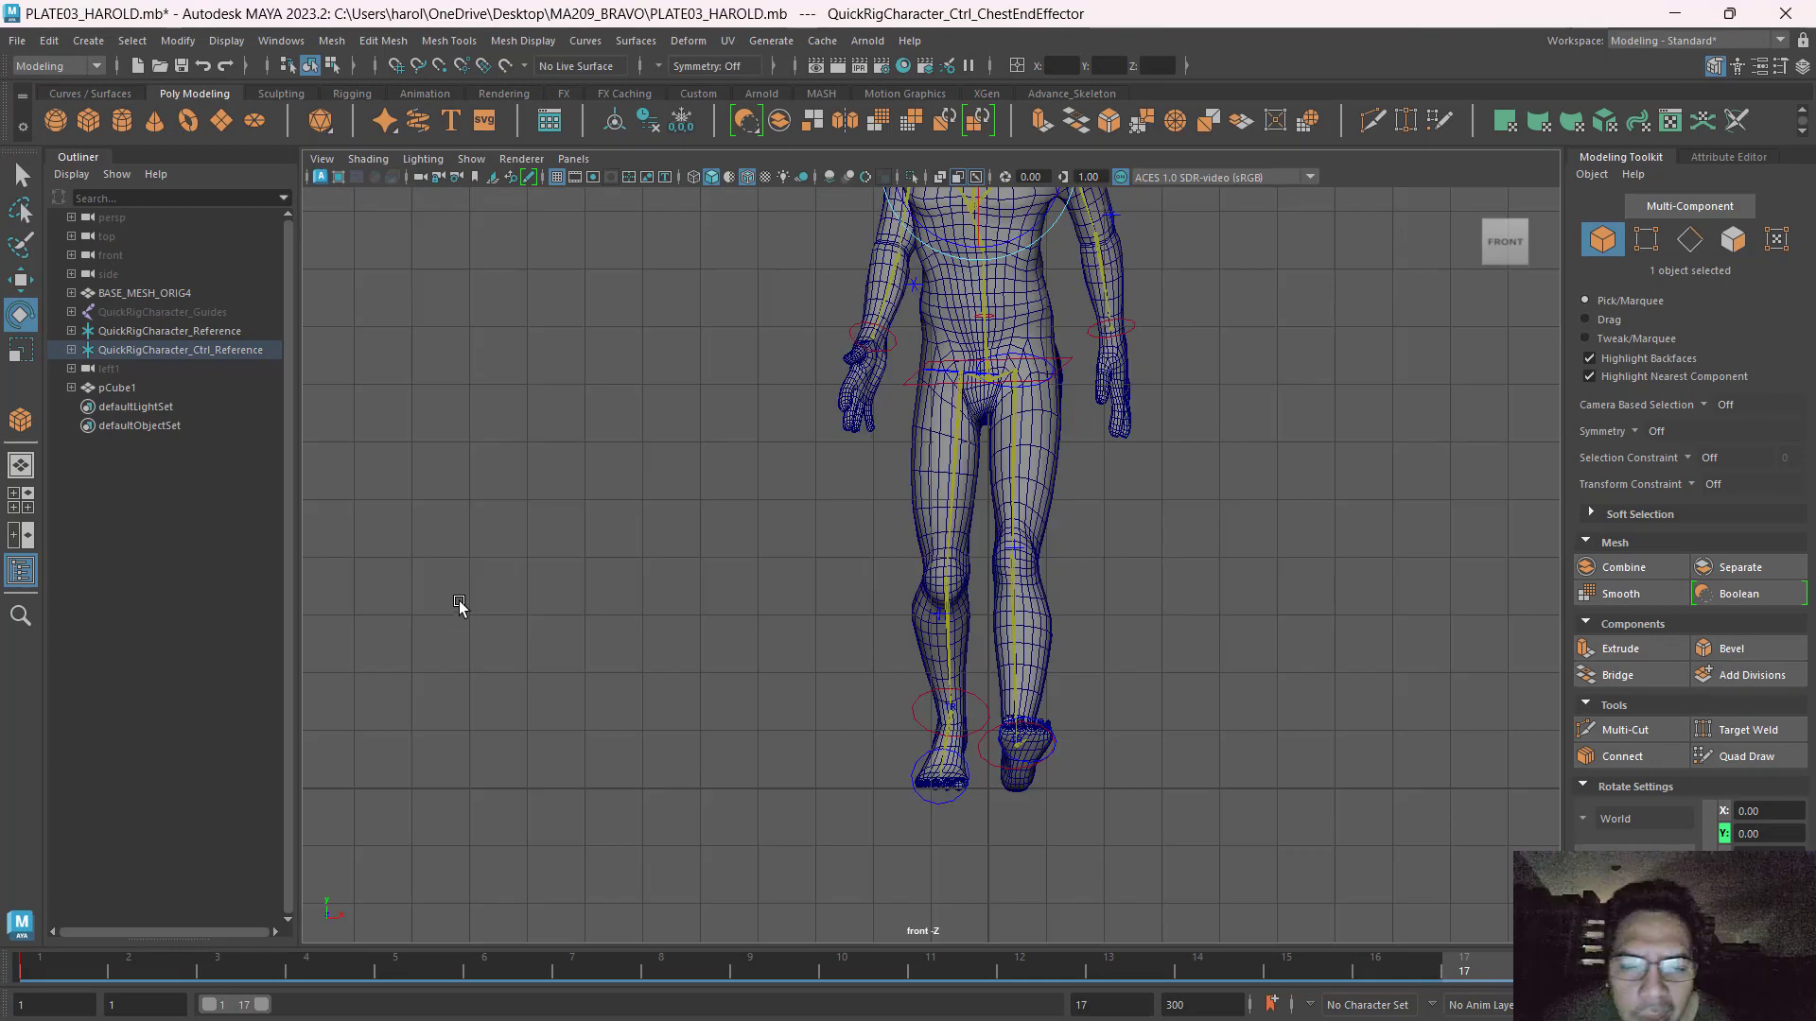
key("space")
key("space")
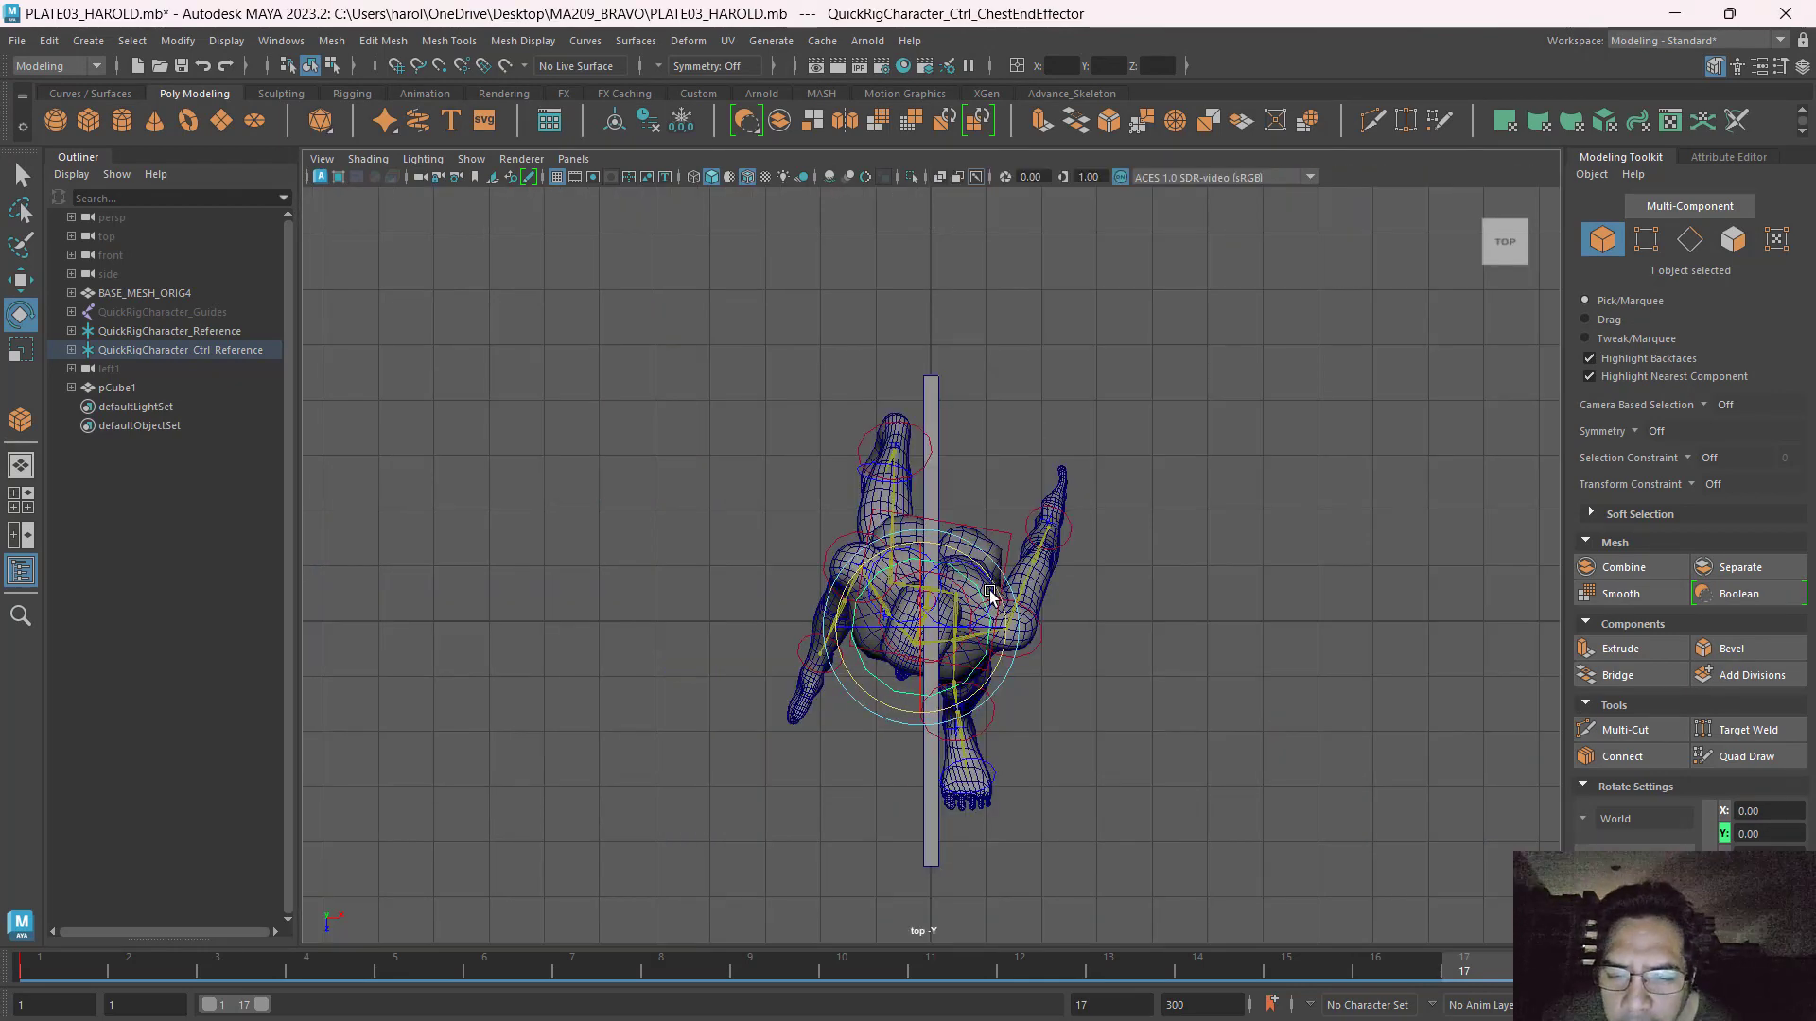
left_click_drag(966, 705, 988, 675)
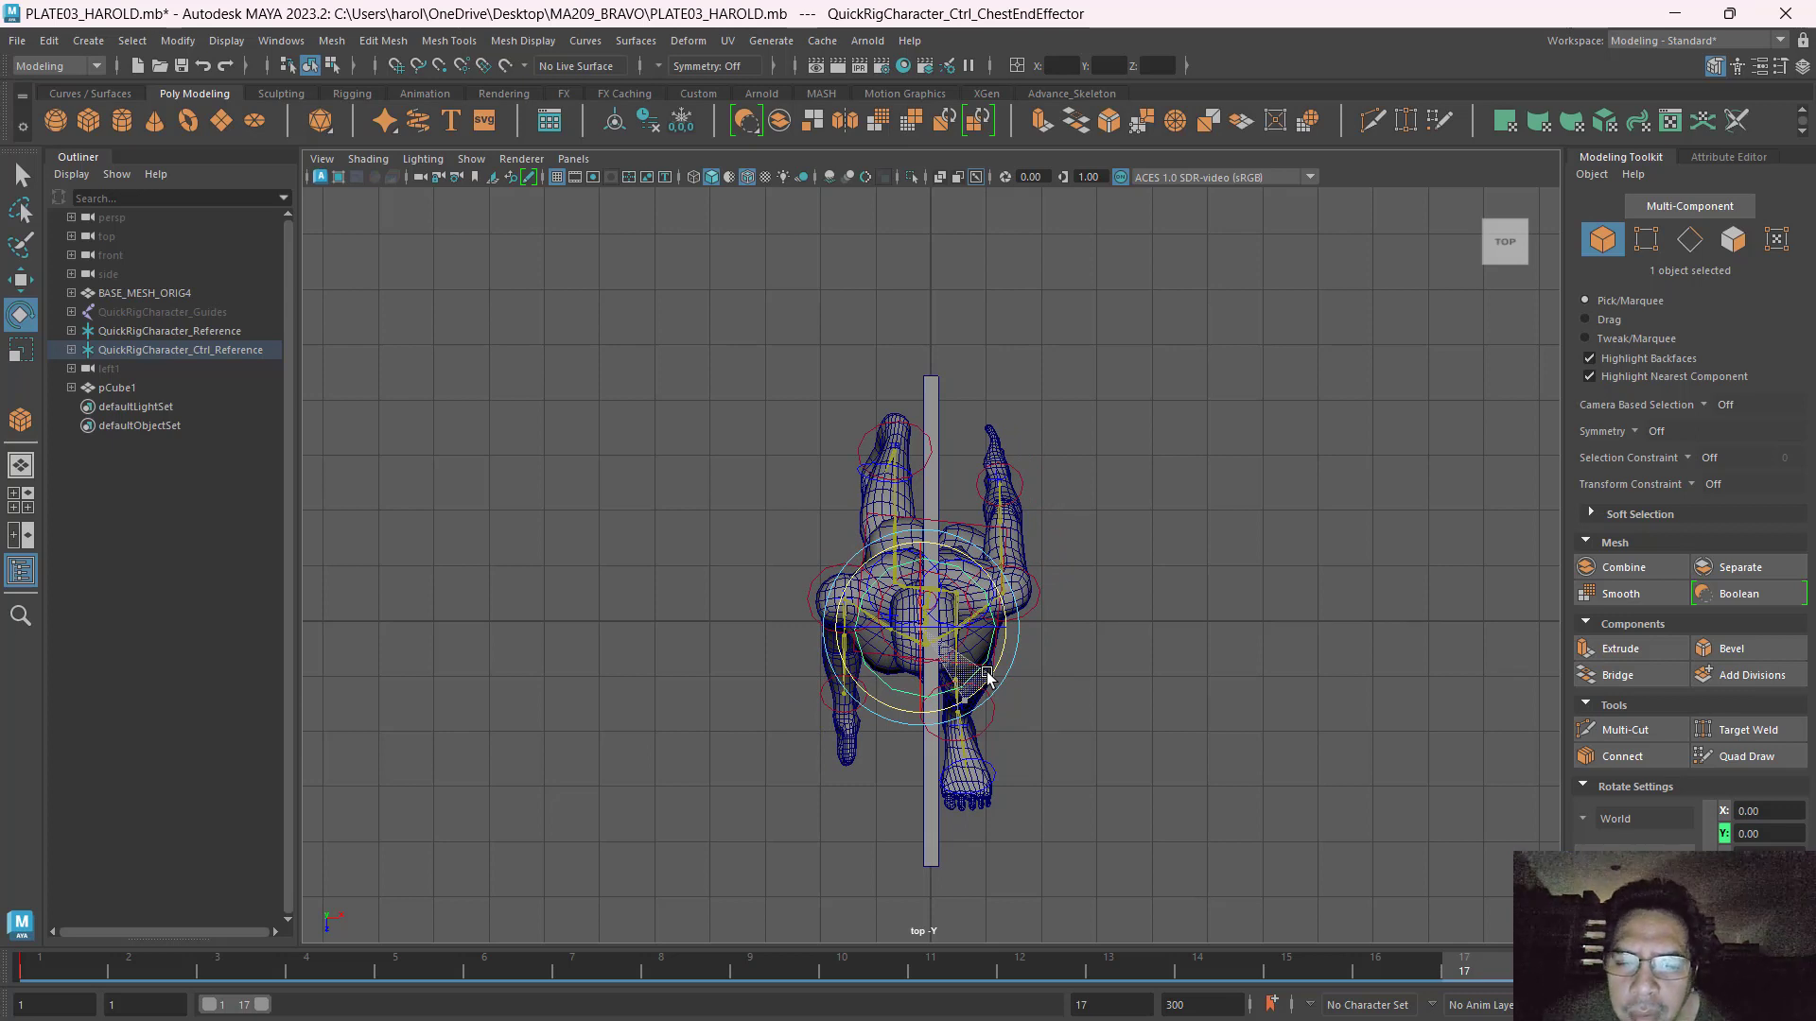
left_click_drag(987, 677, 989, 676)
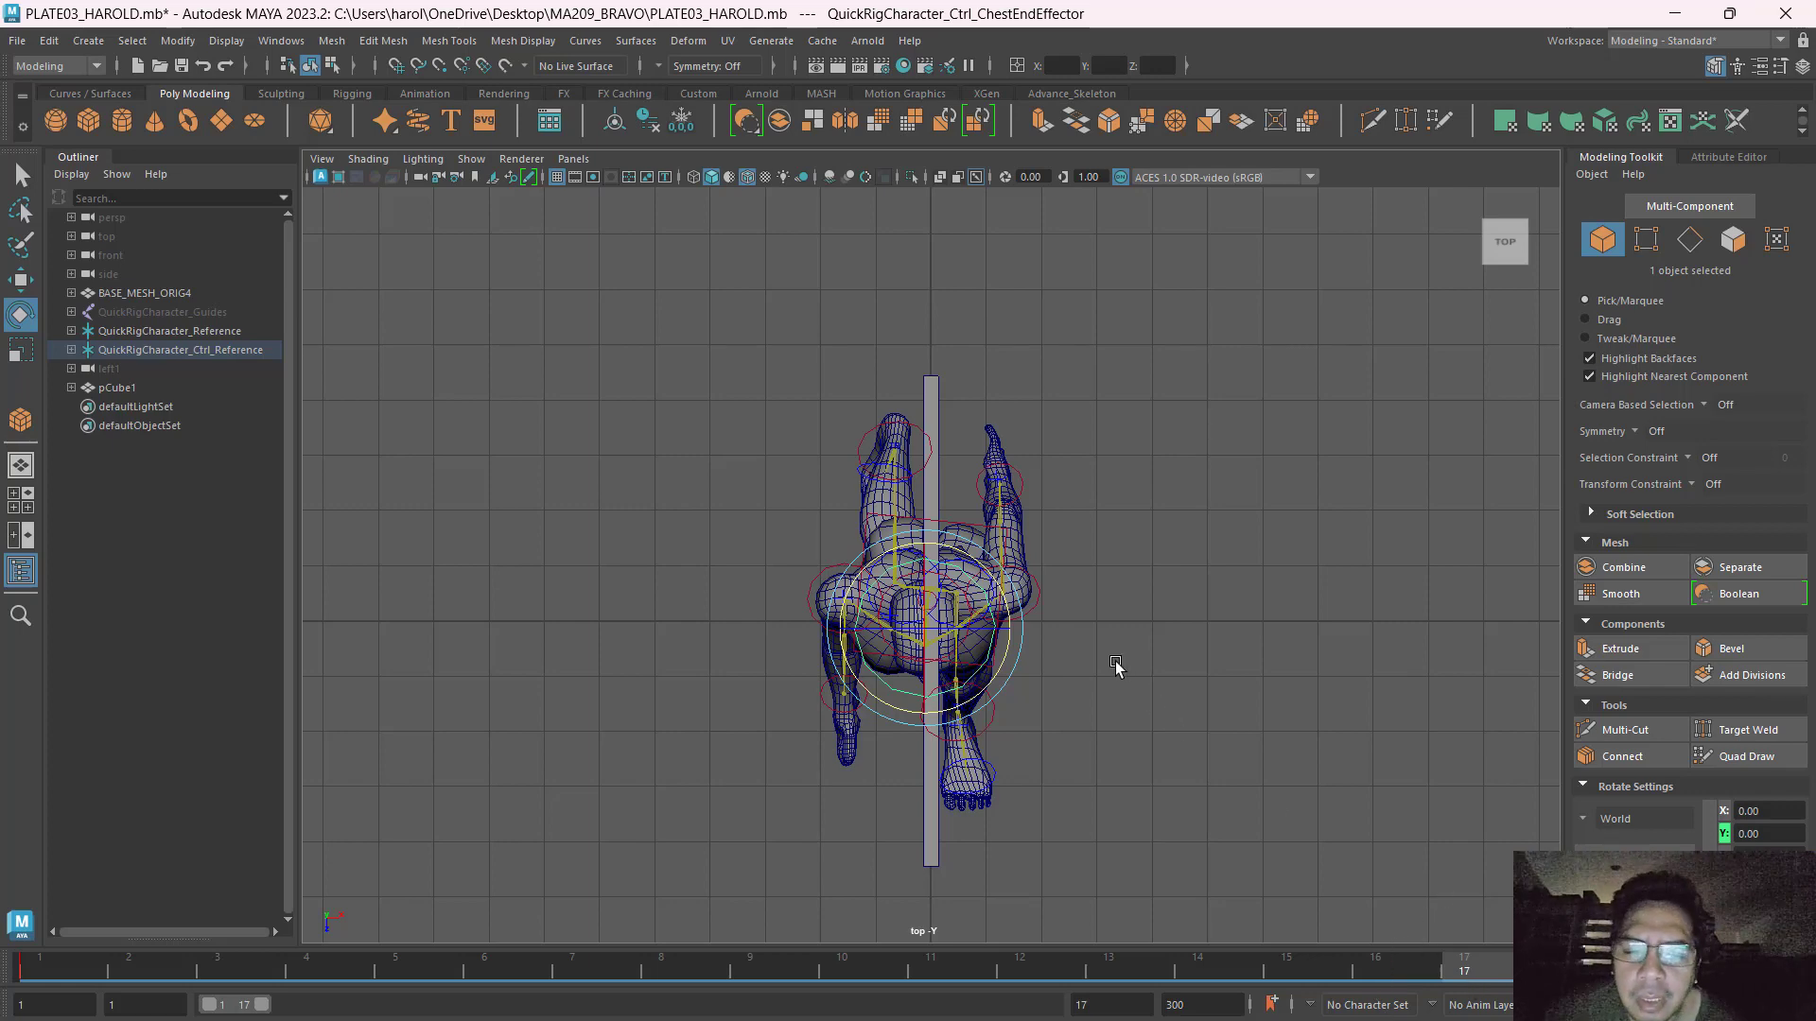
Select all the character's rig controls in the top view and key the full contact pose at frame 17.
key("space")
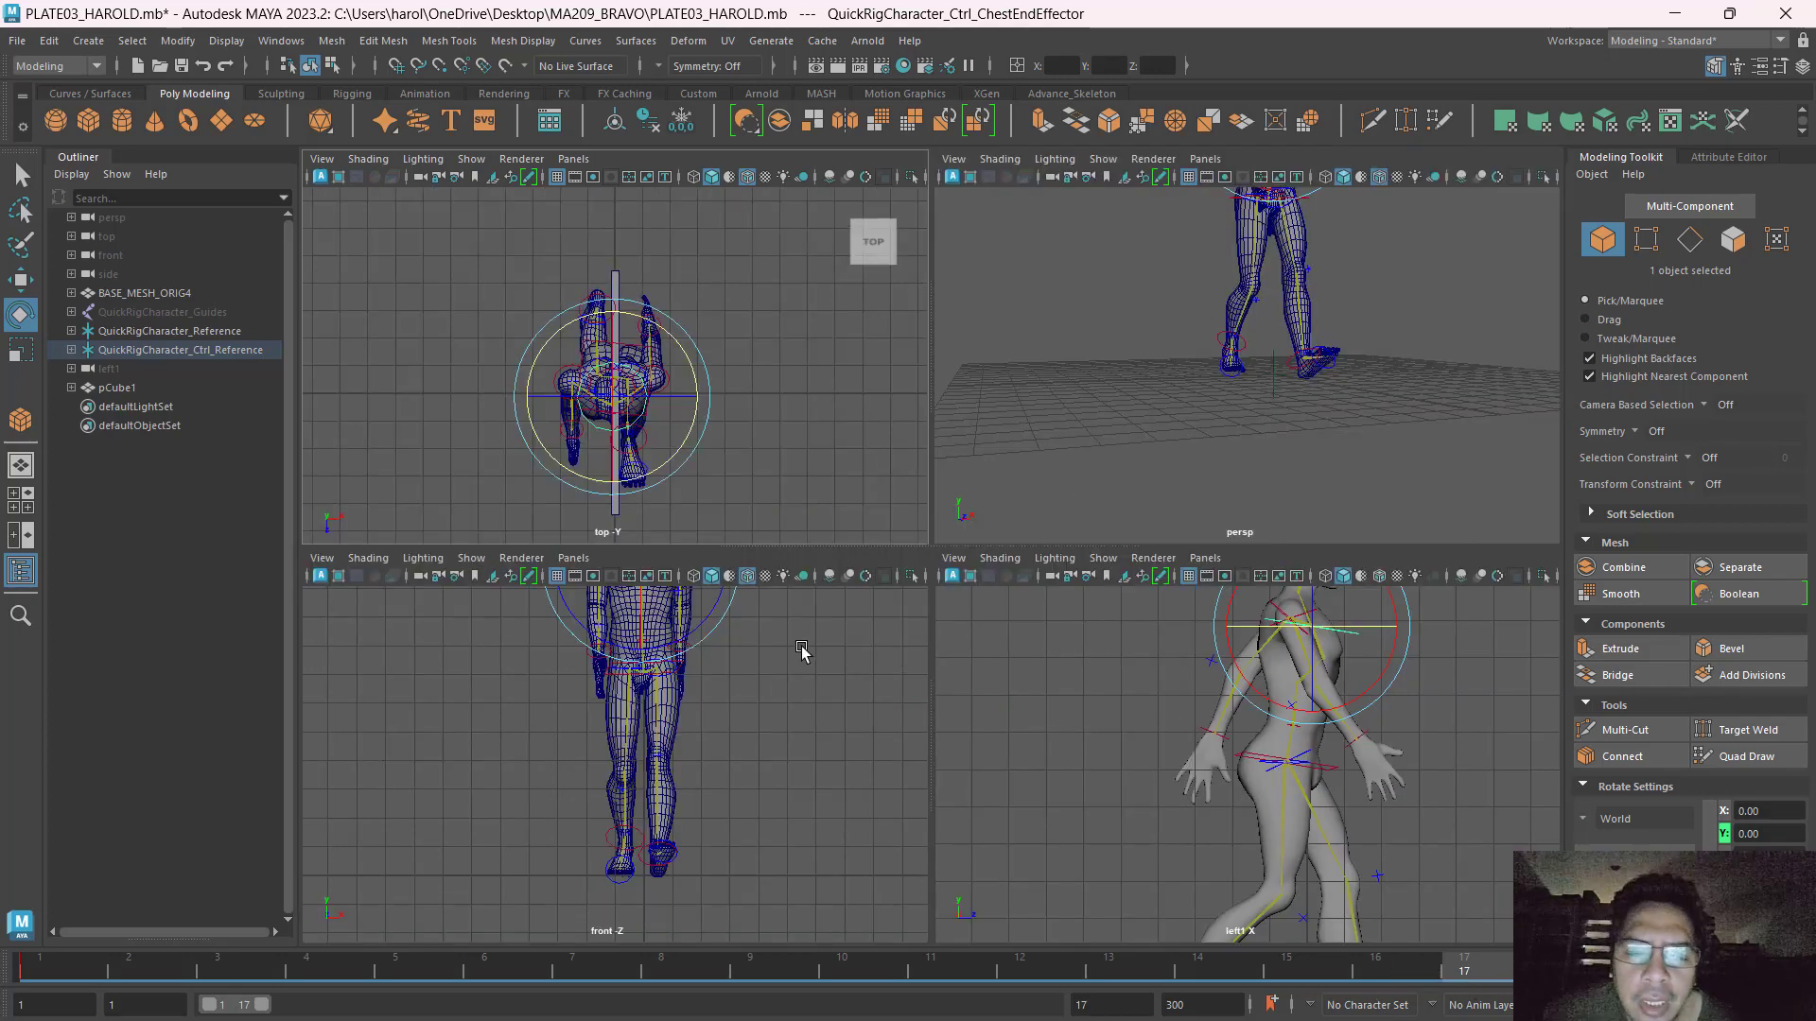
key("space")
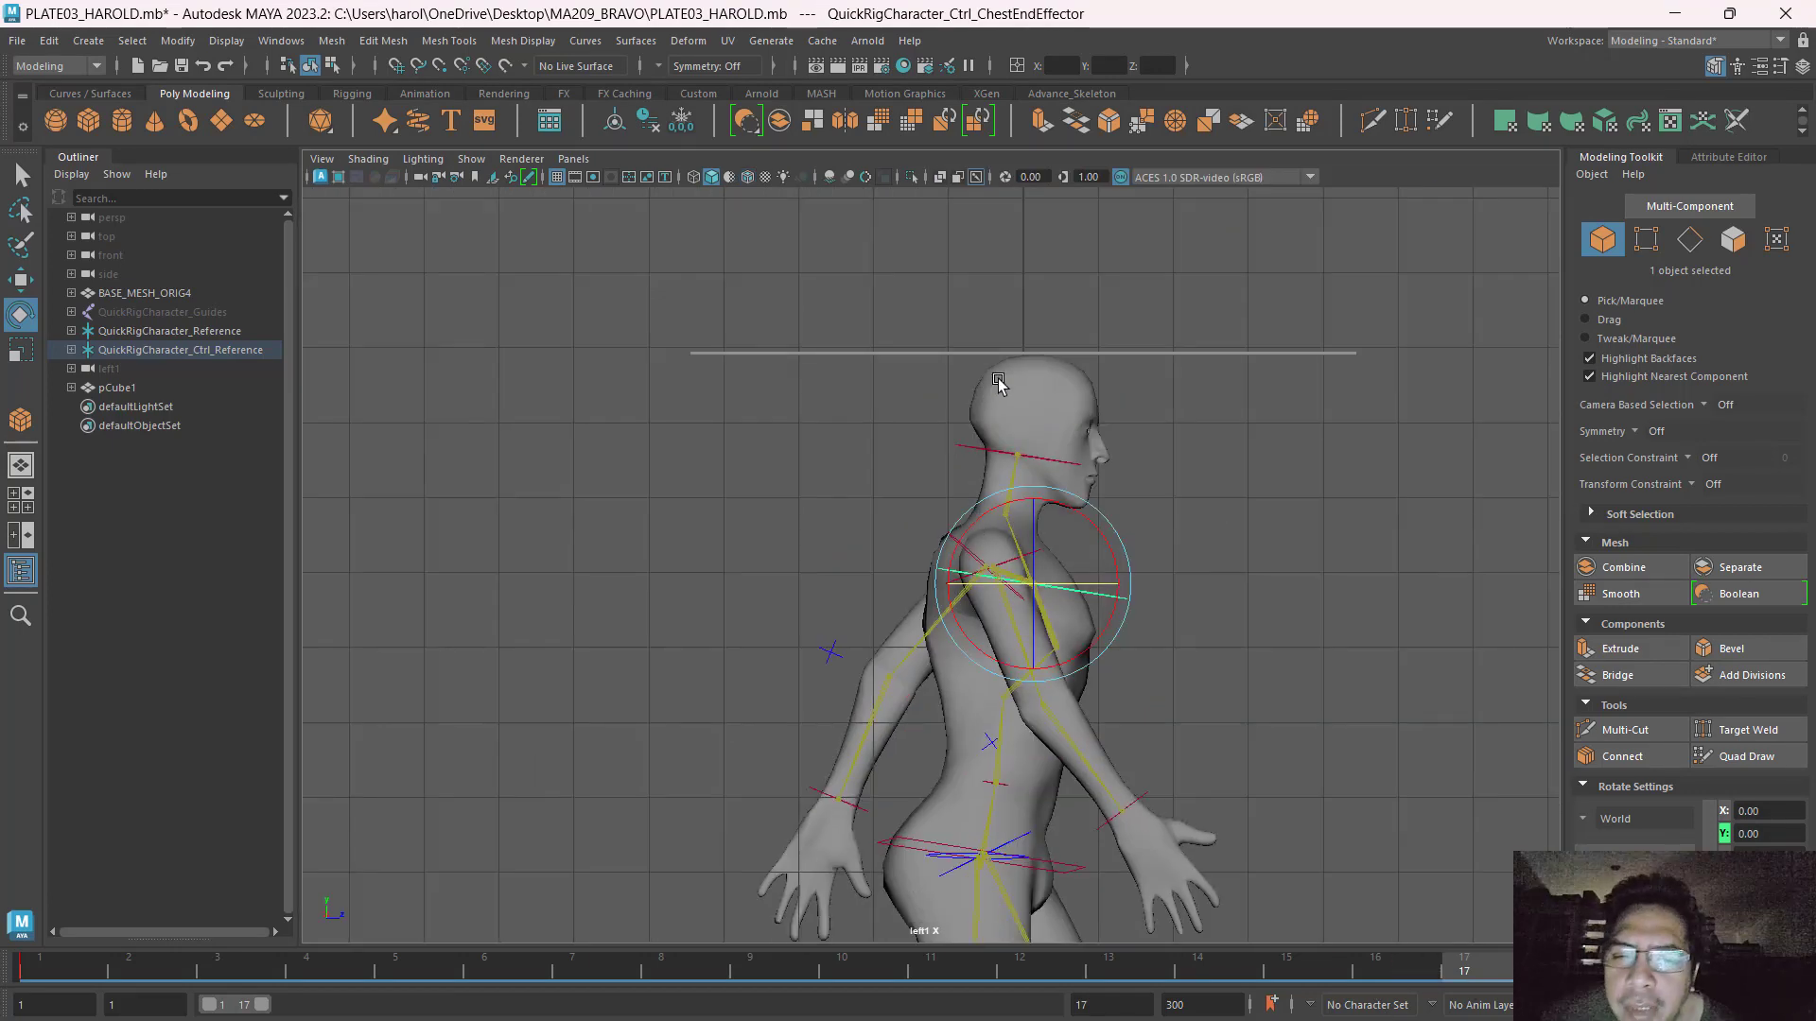
key("space")
key("space")
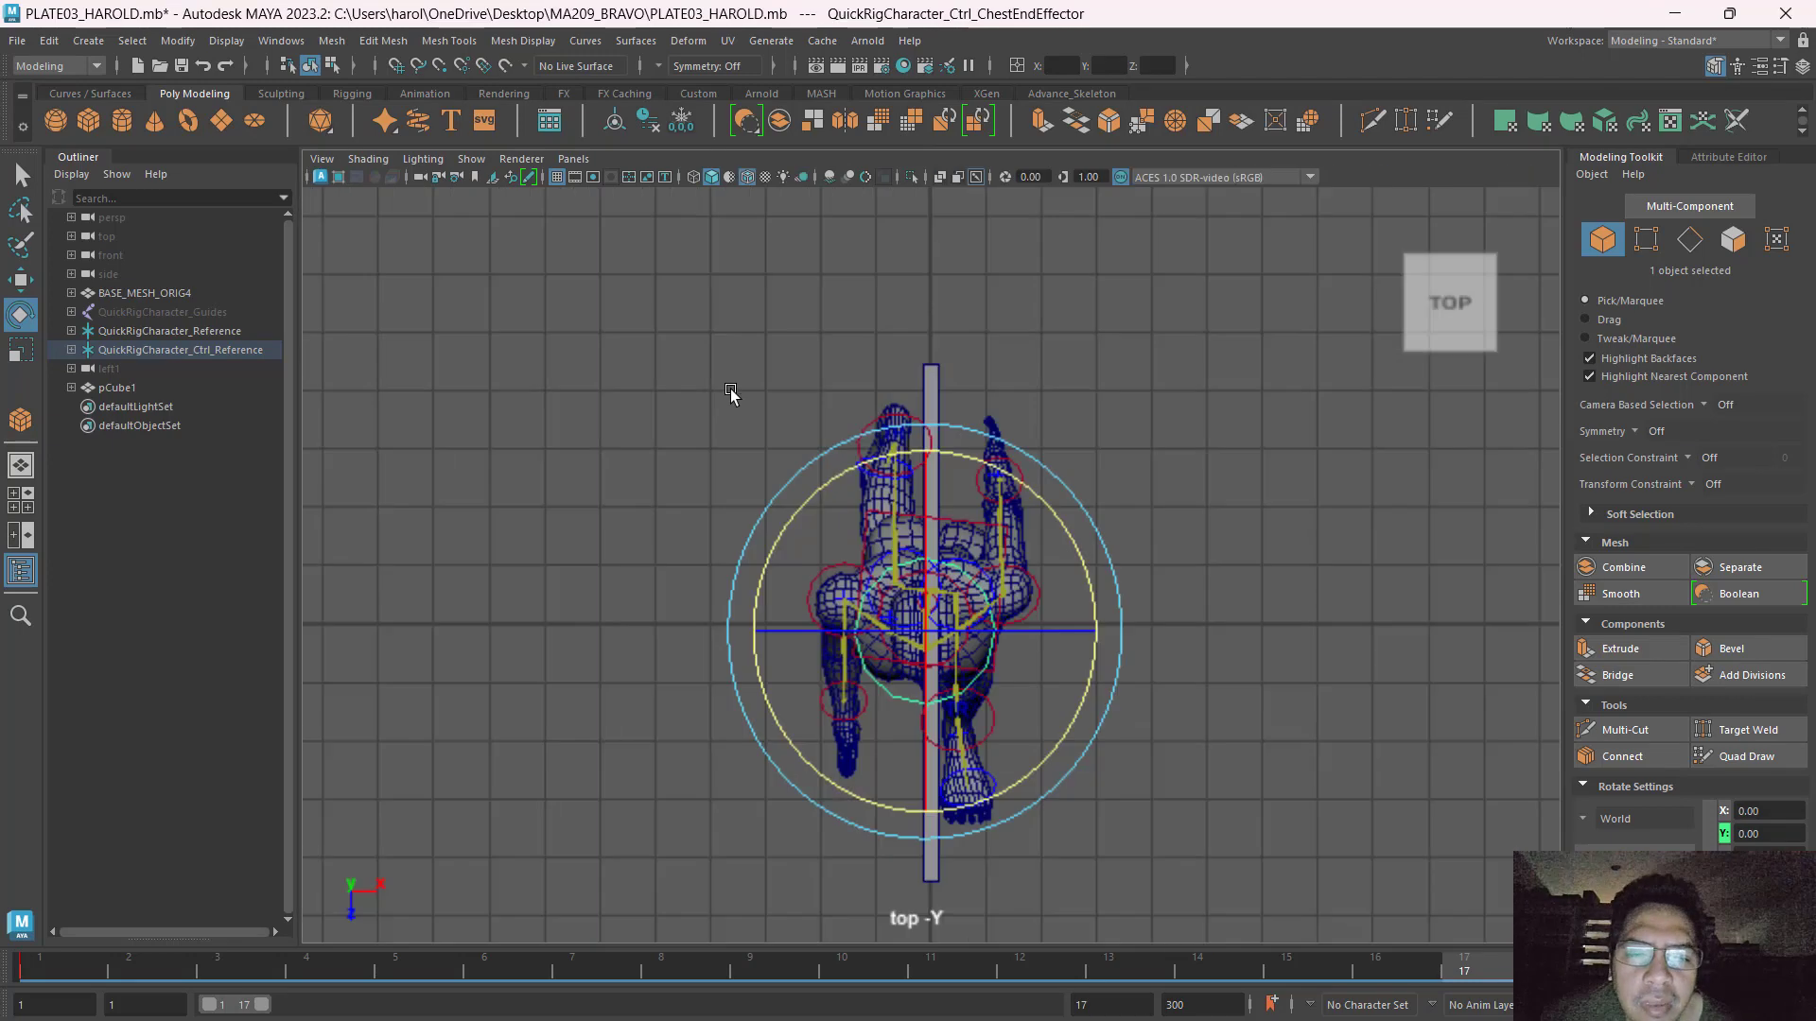
left_click_drag(740, 382, 1199, 868)
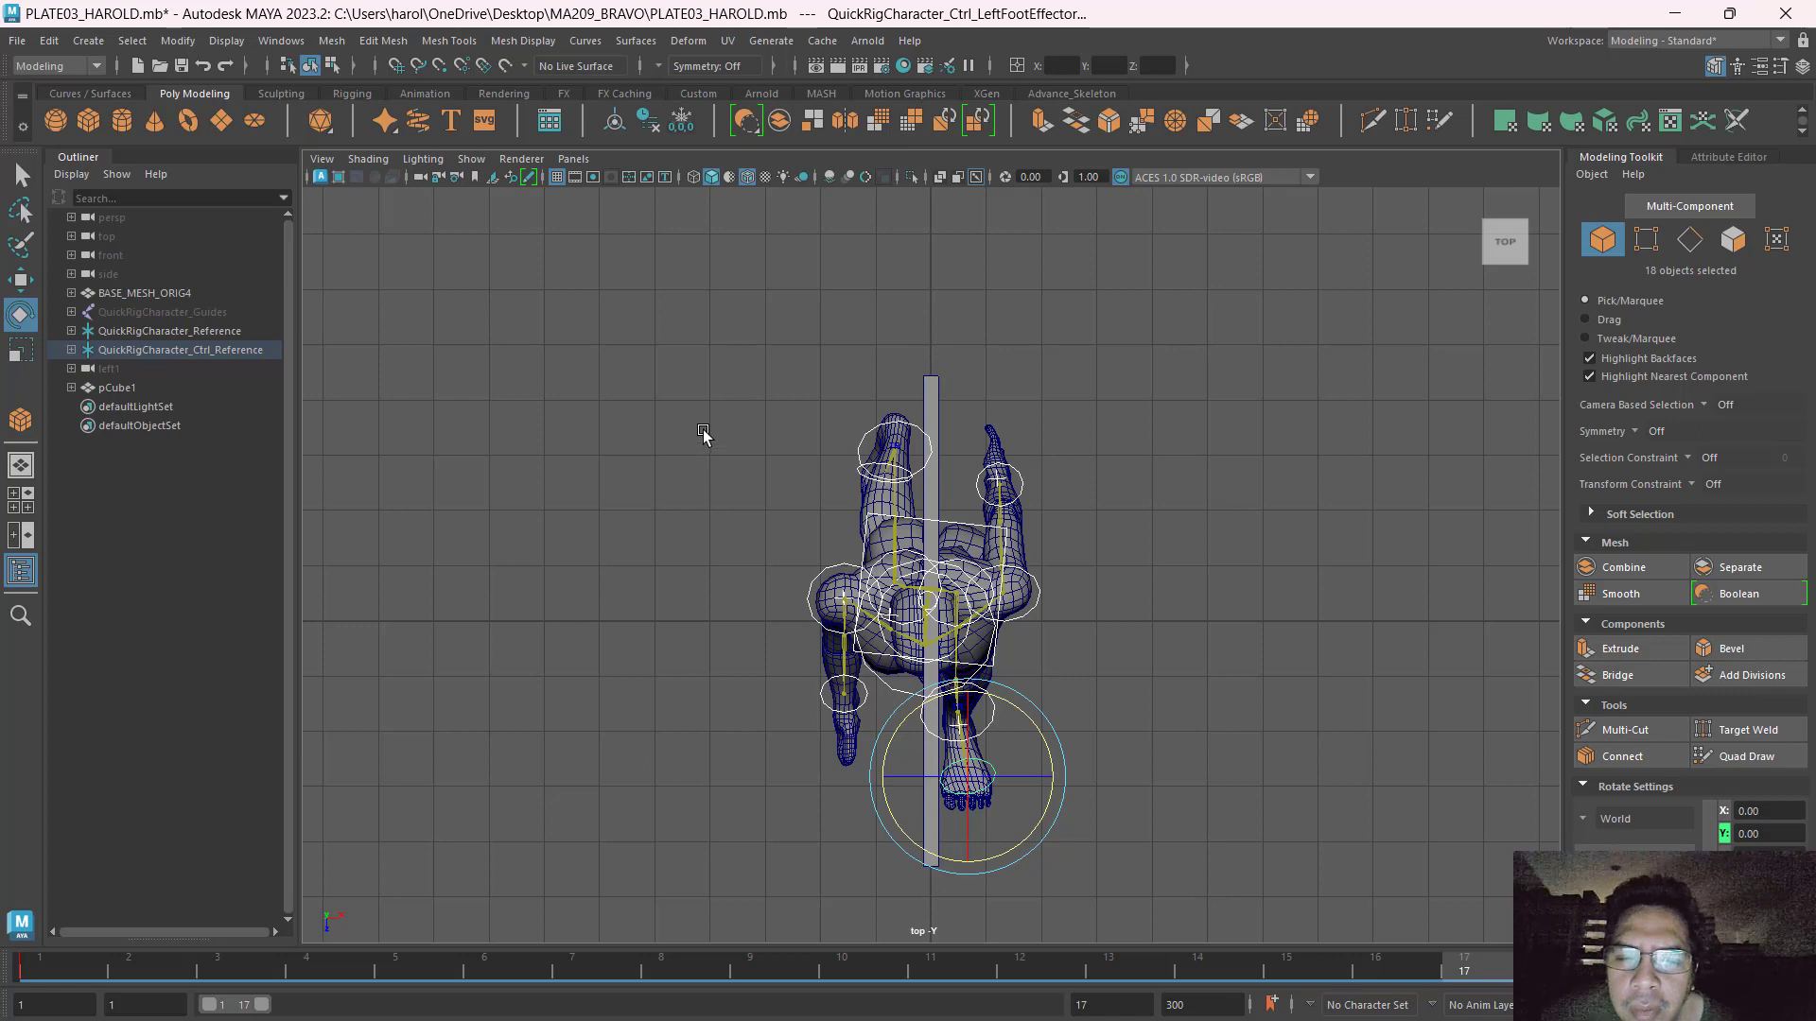
left_click_drag(703, 434, 1173, 825)
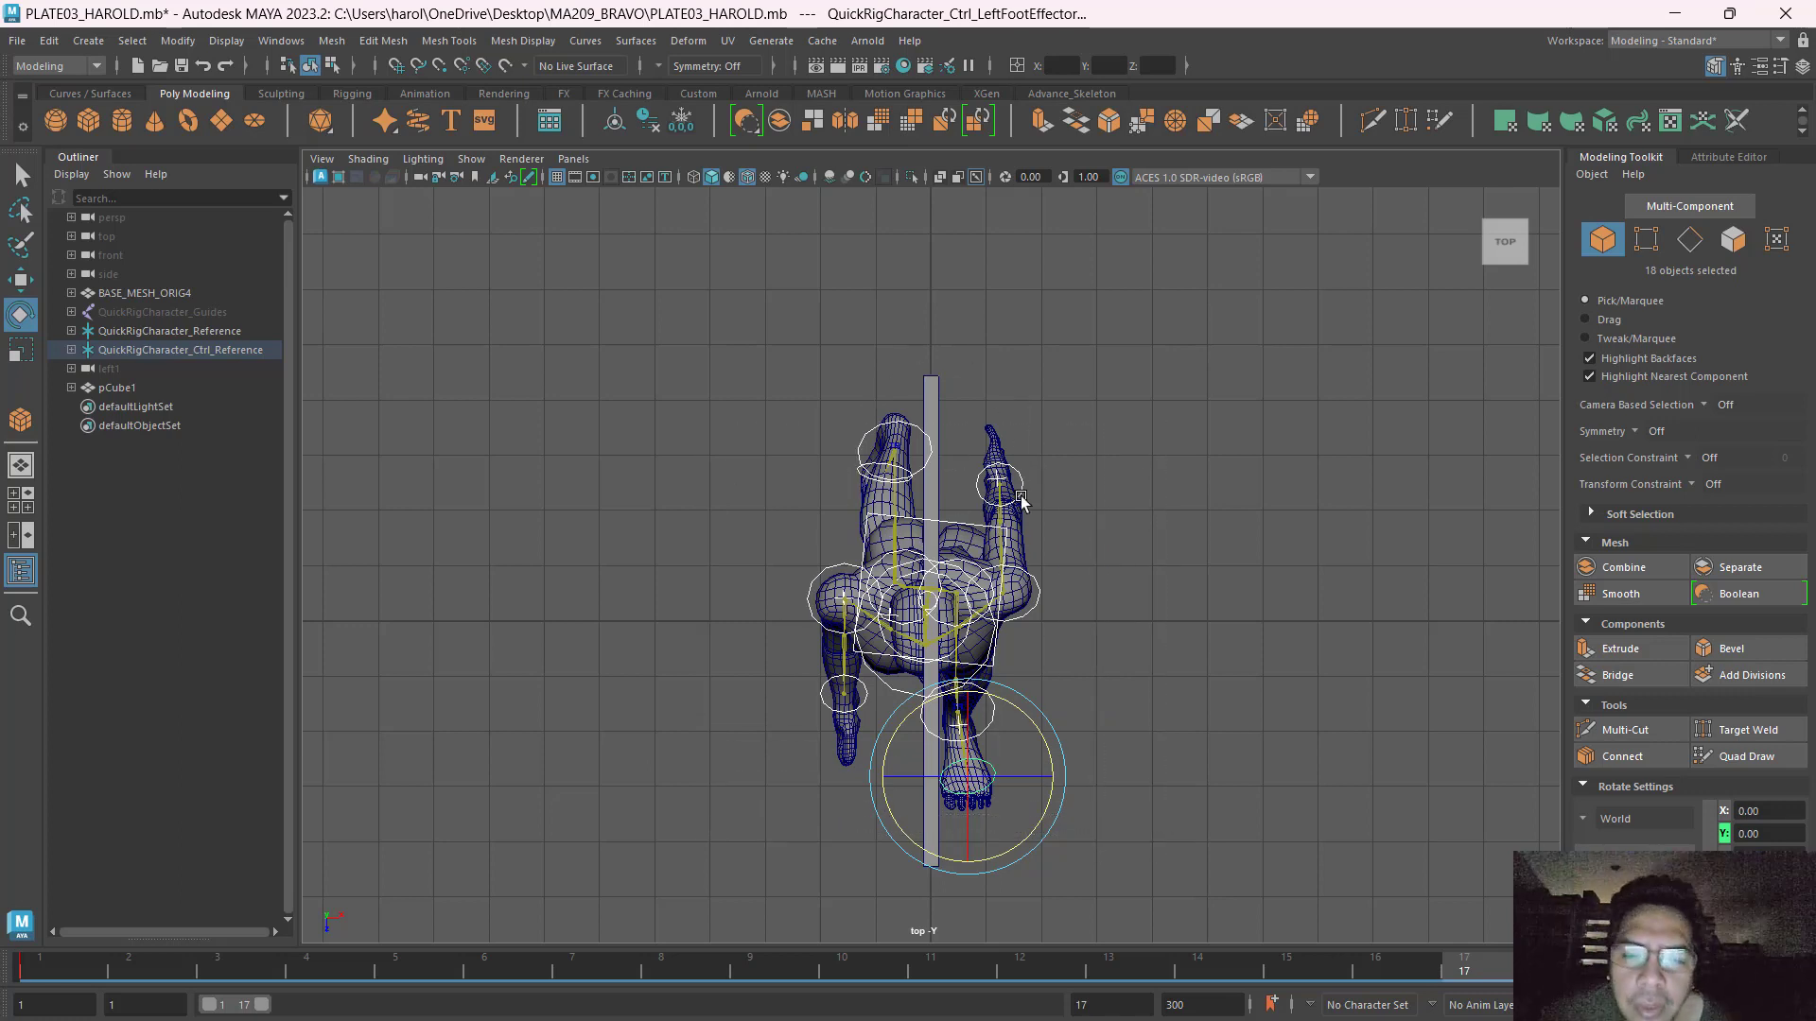
key("space")
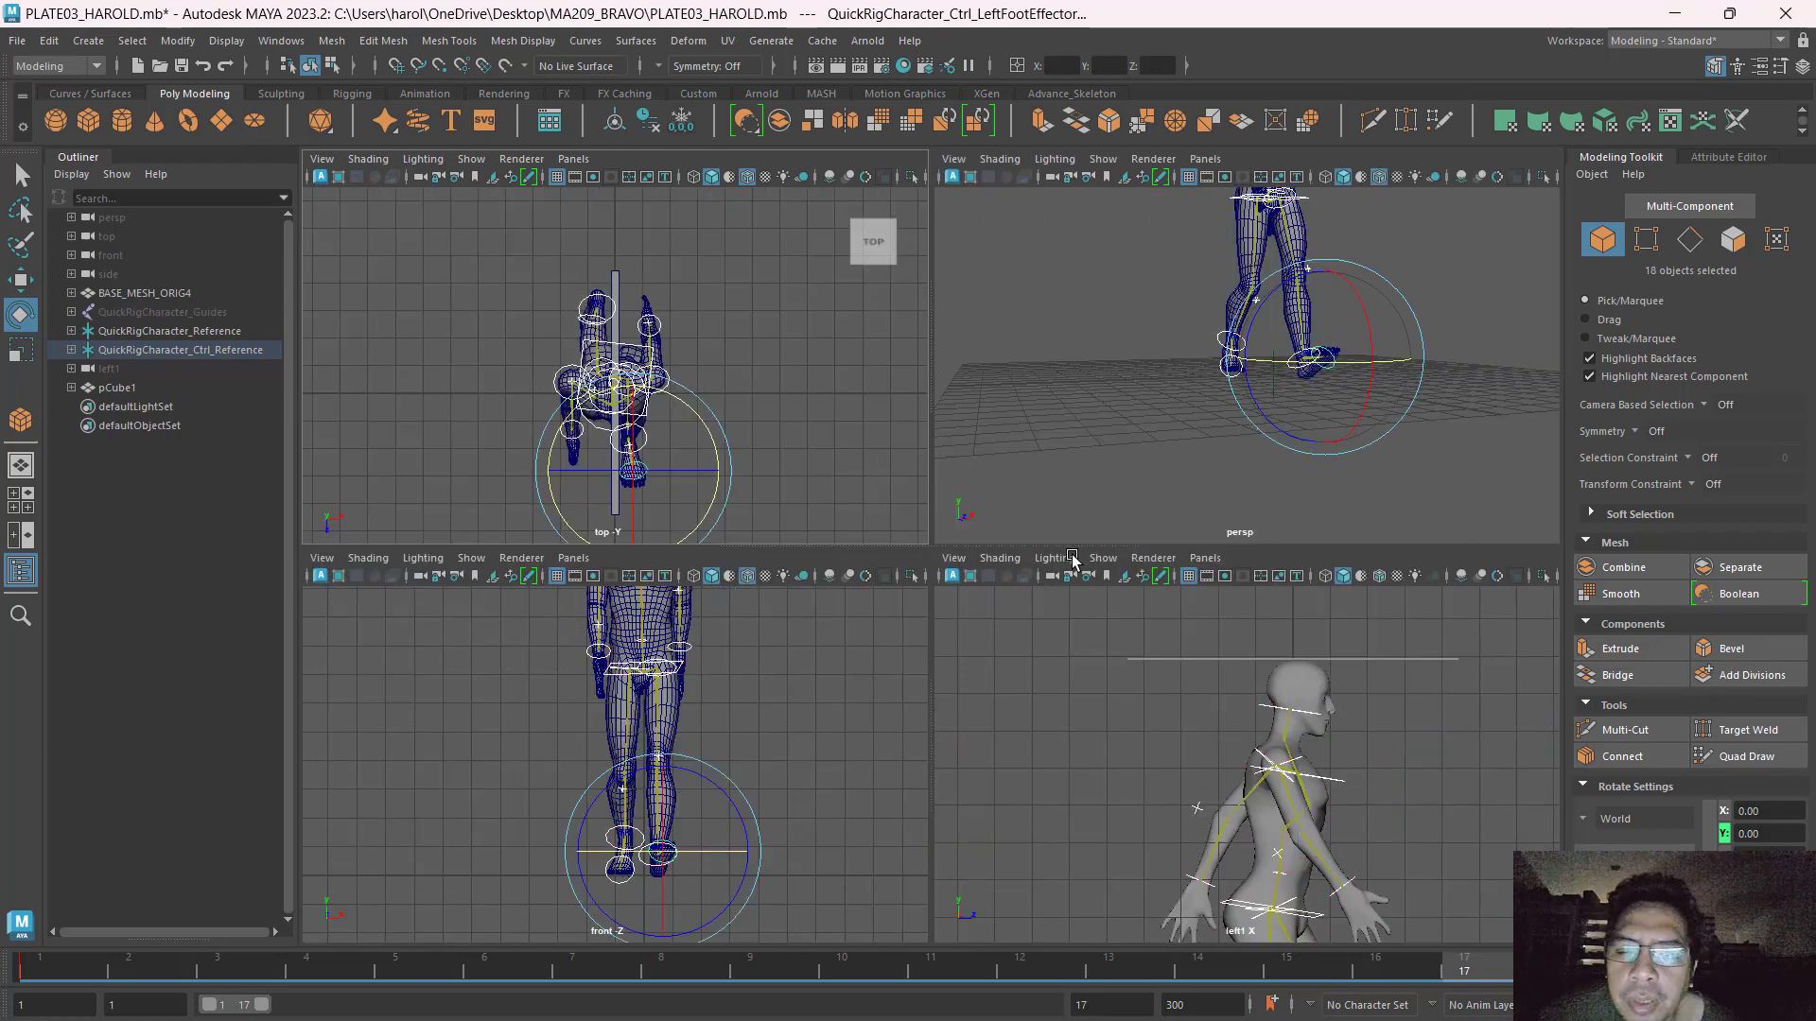
key("space")
scroll(1318, 706, "down", 4)
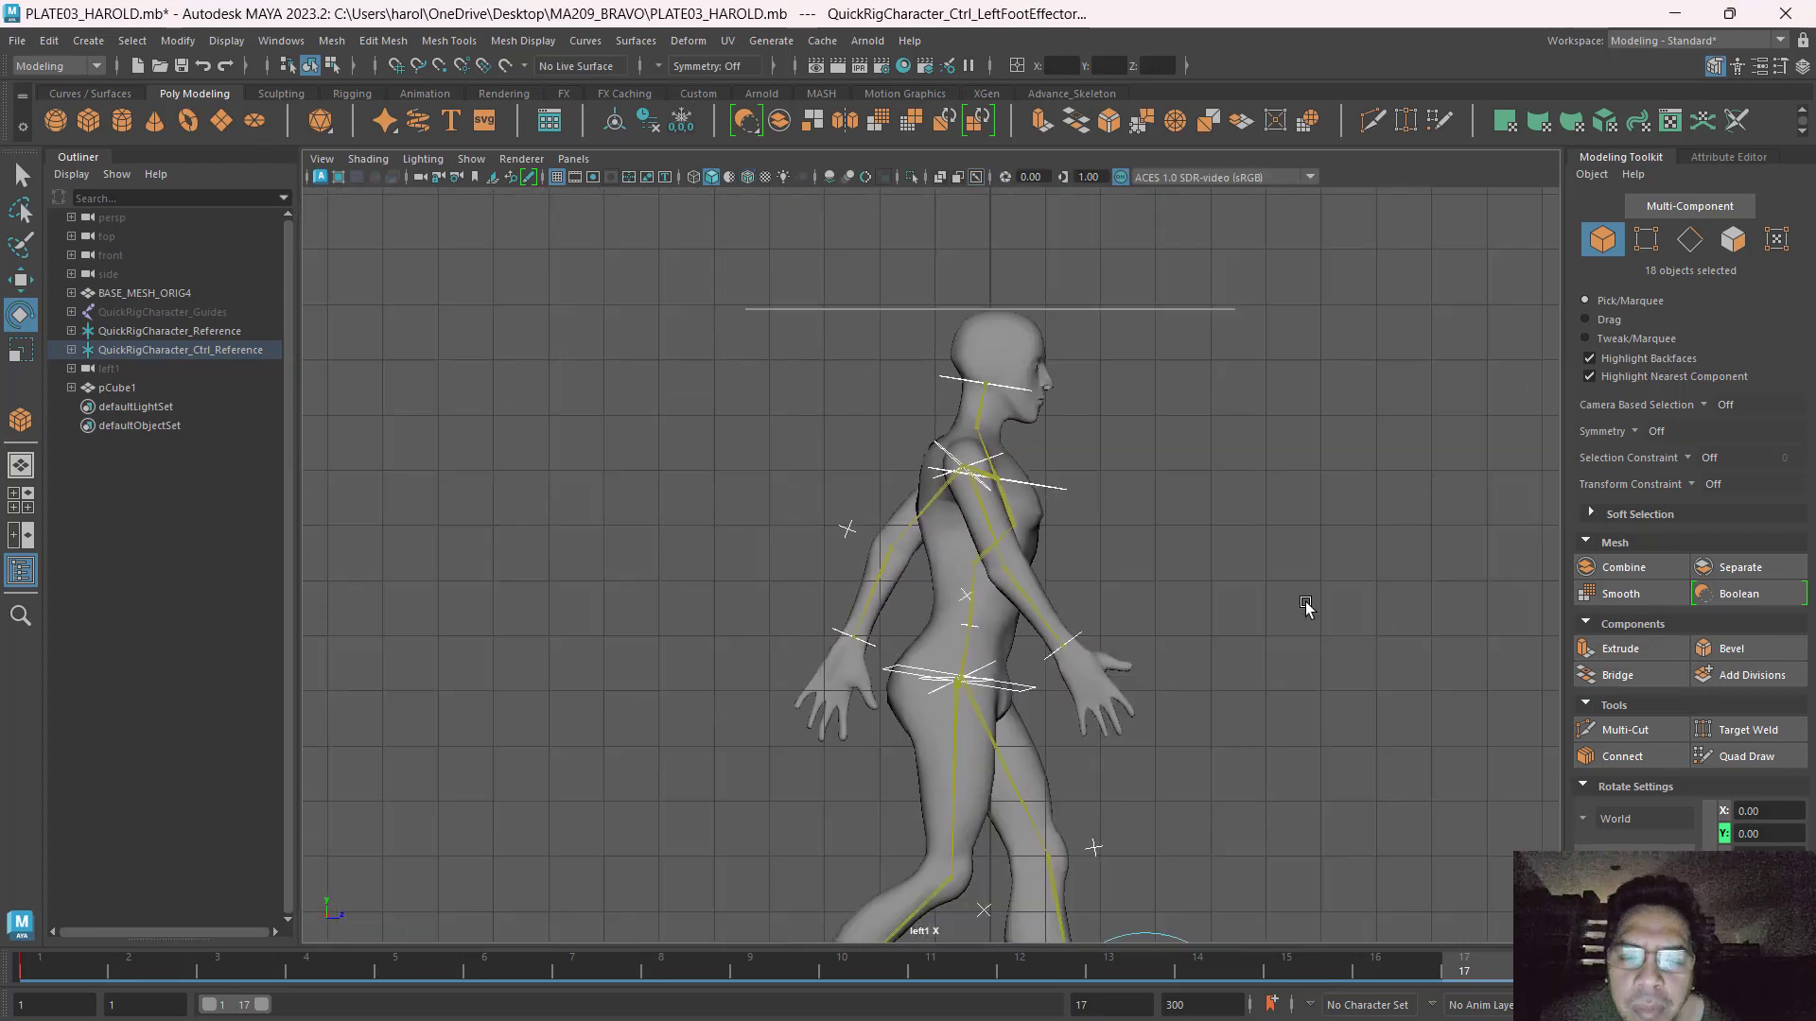
middle_click_drag(1261, 724, 1251, 641, "alt")
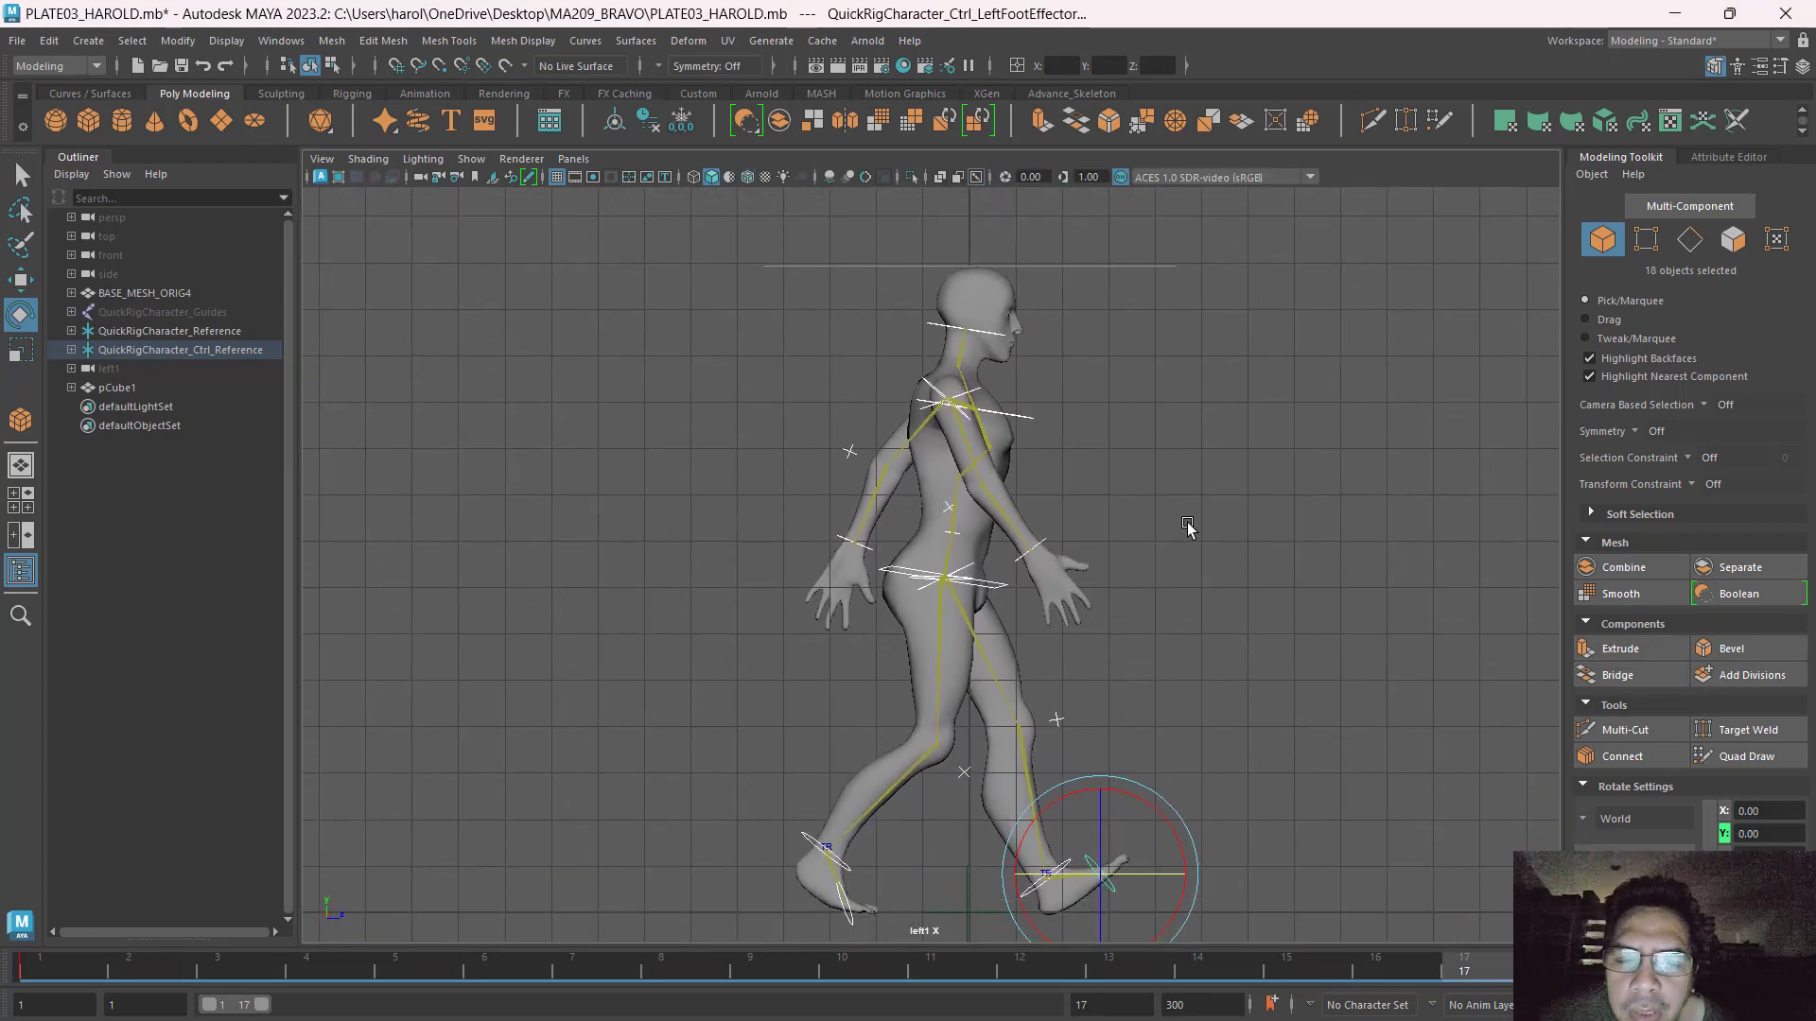
left_click(1490, 973)
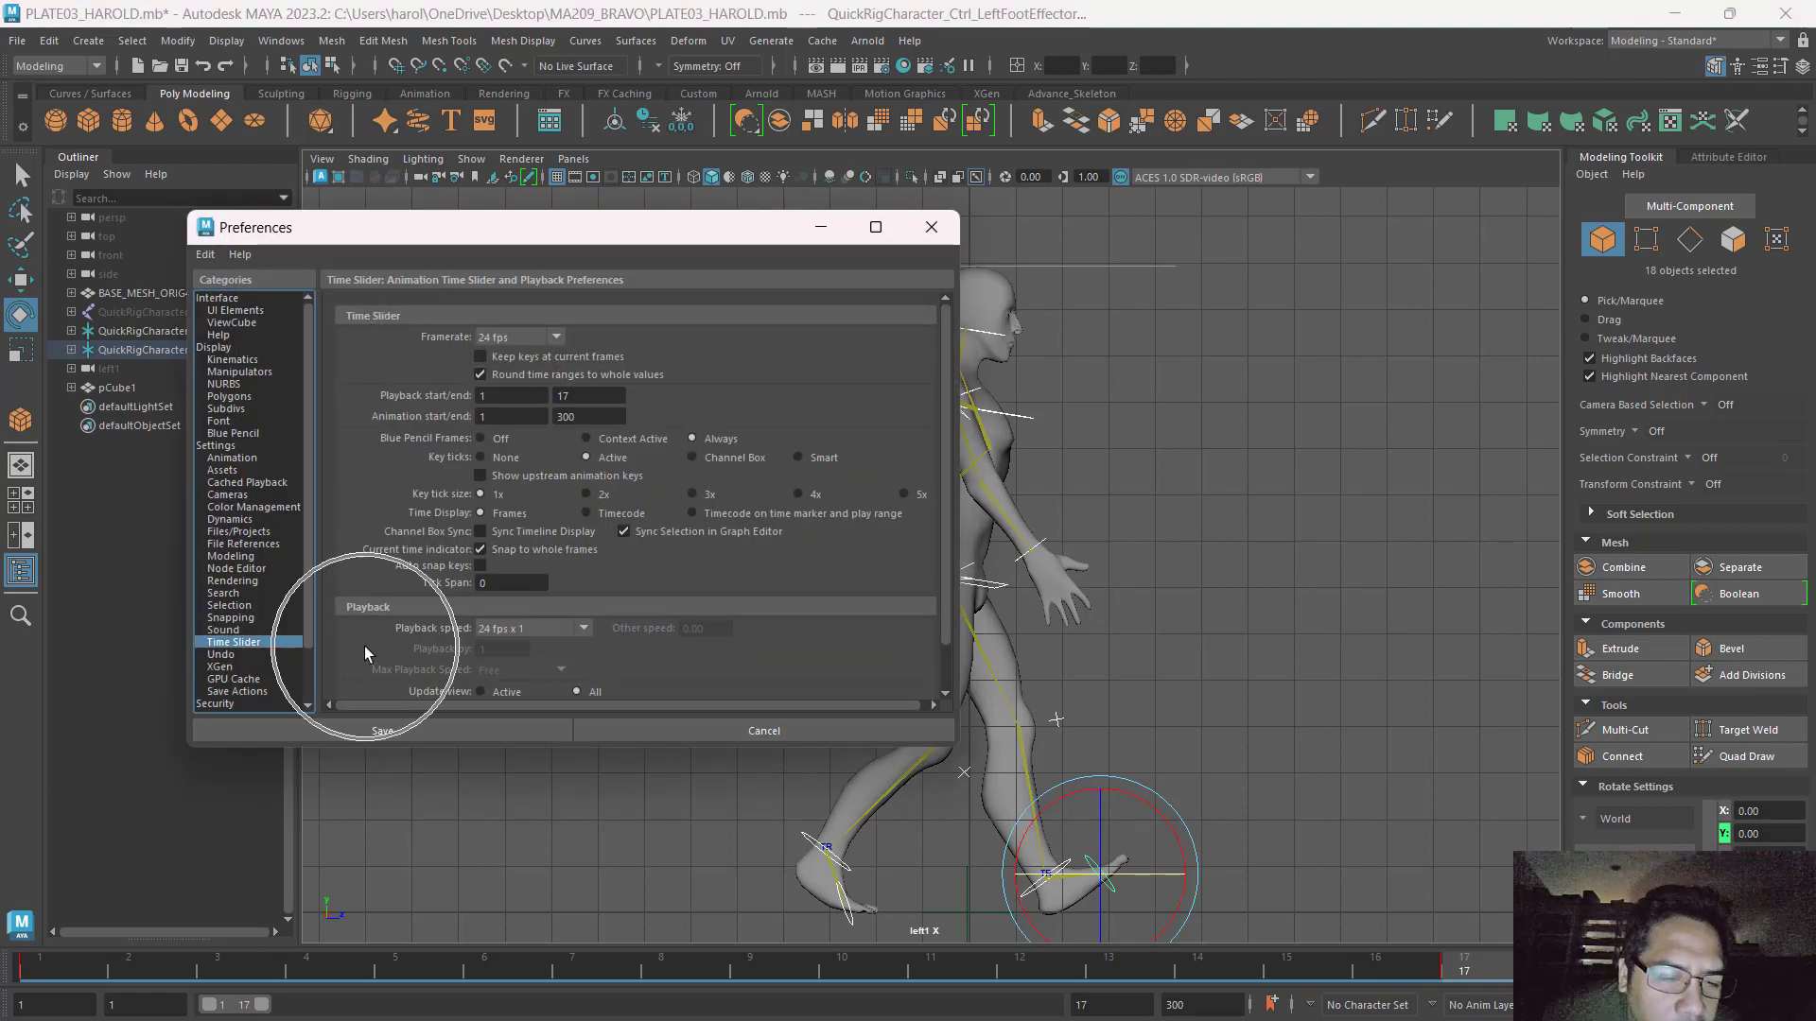
Set the playback speed to 24 fps x 1 in the Time Slider preferences and save them.
left_click(521, 630)
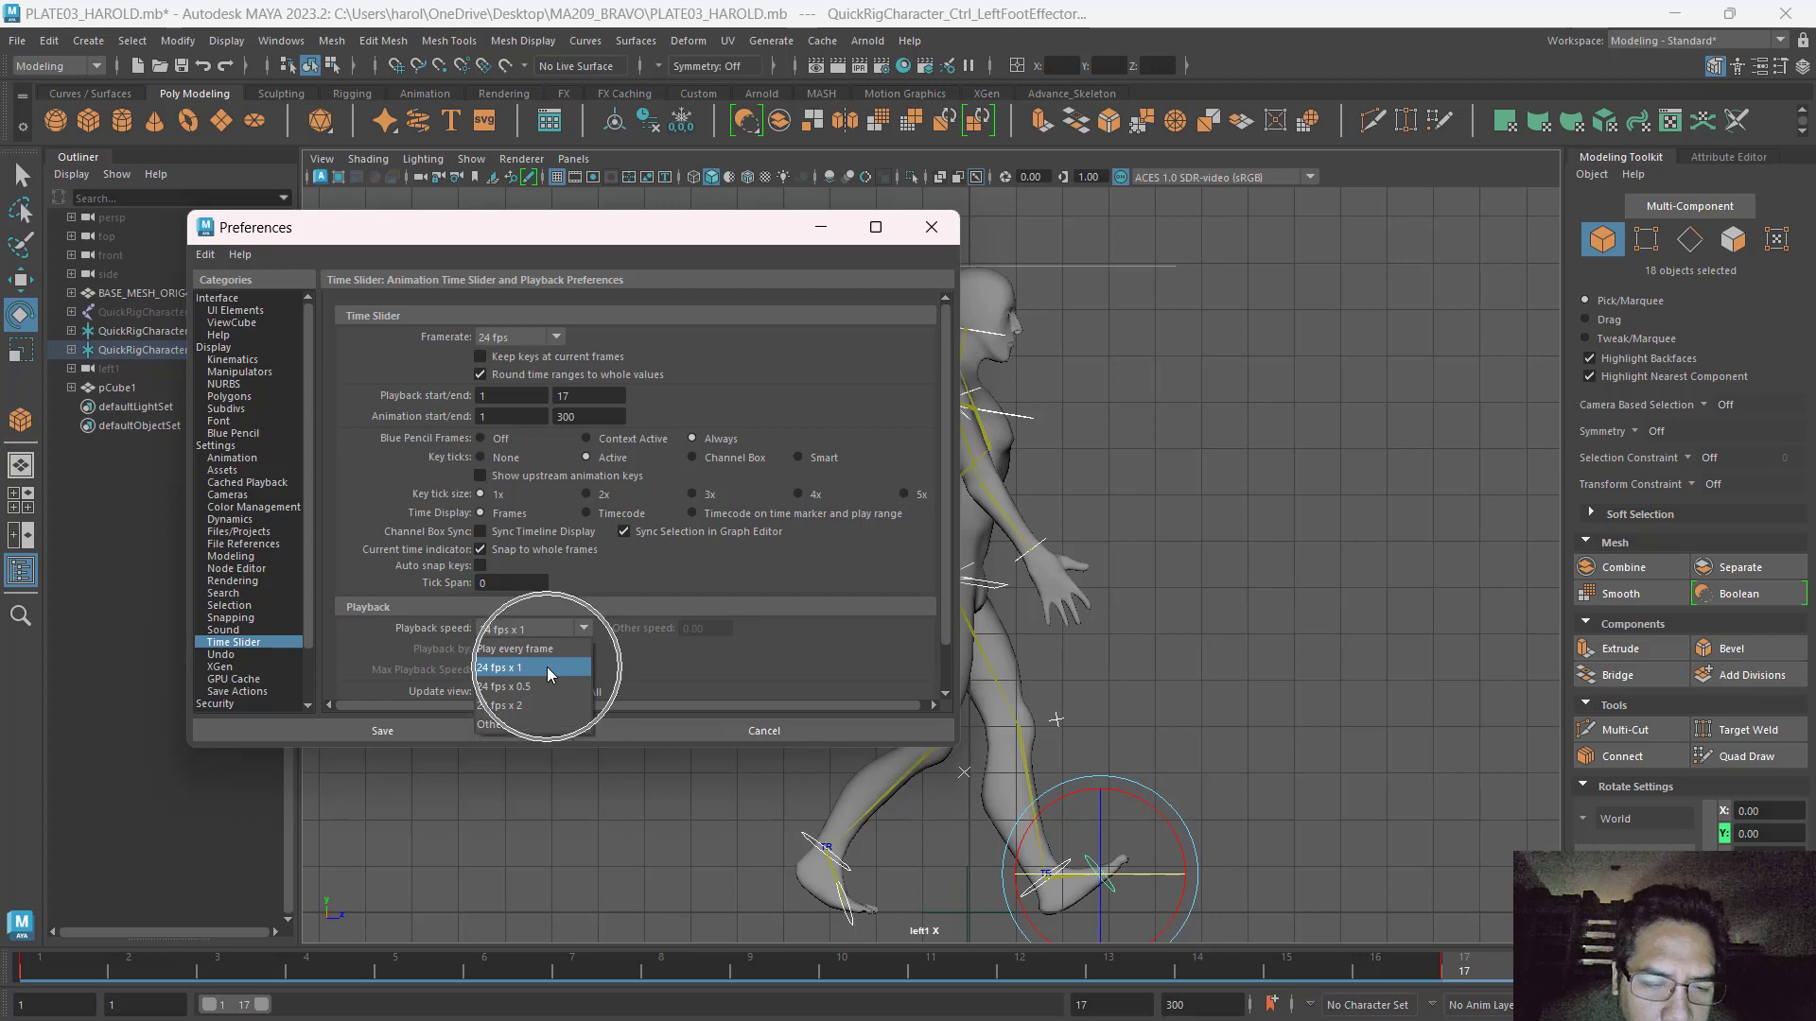
left_click(546, 667)
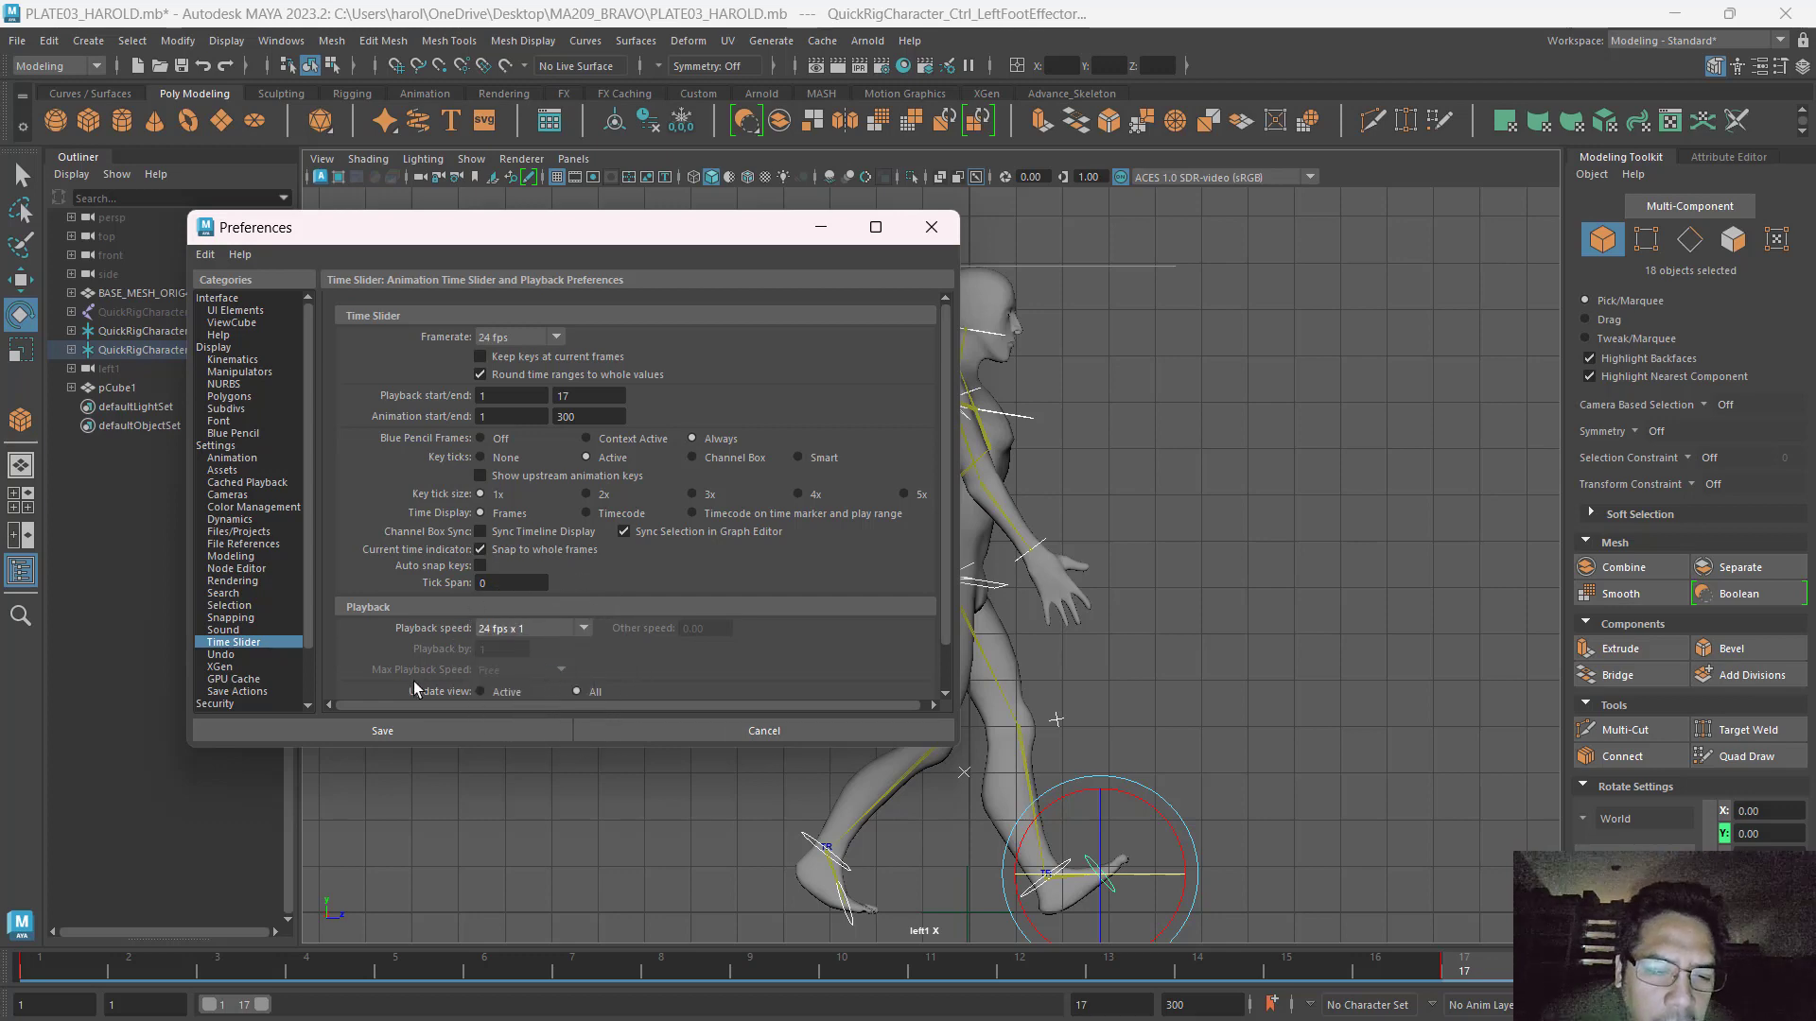
left_click(379, 730)
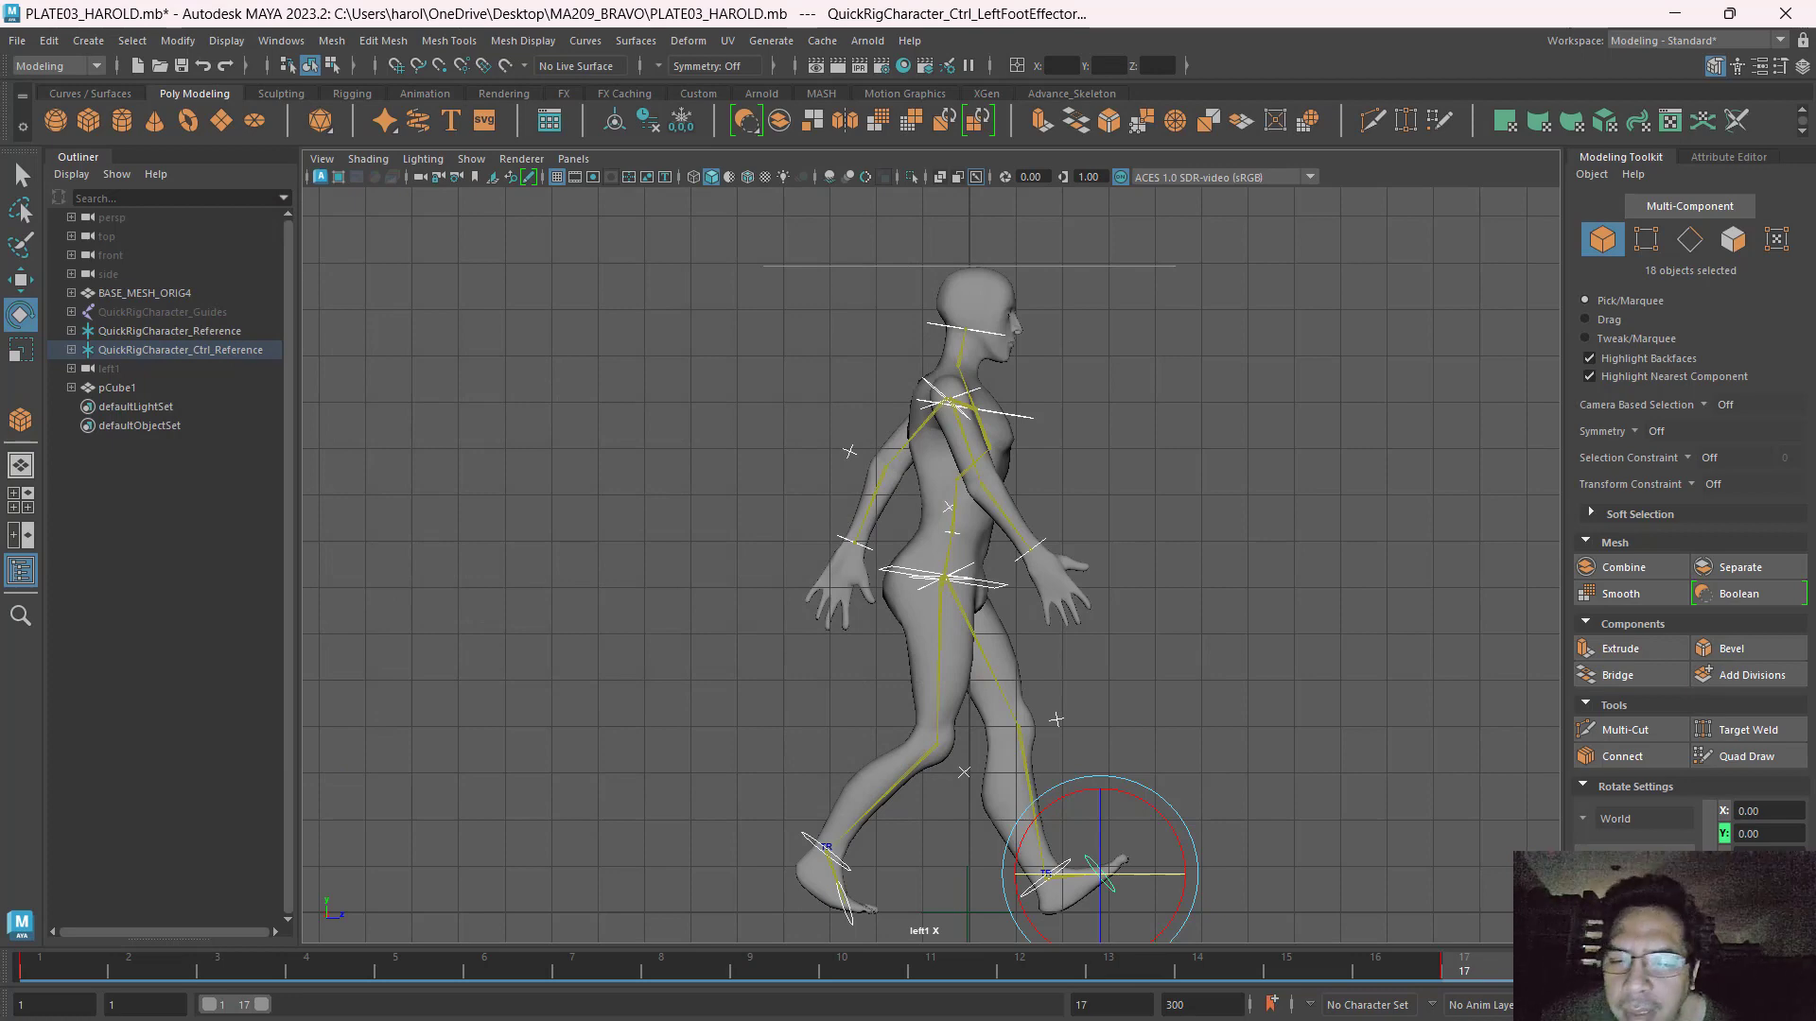
Play the animation to check the walking motion from the side and from above, and return to frame 1.
left_click(1718, 966)
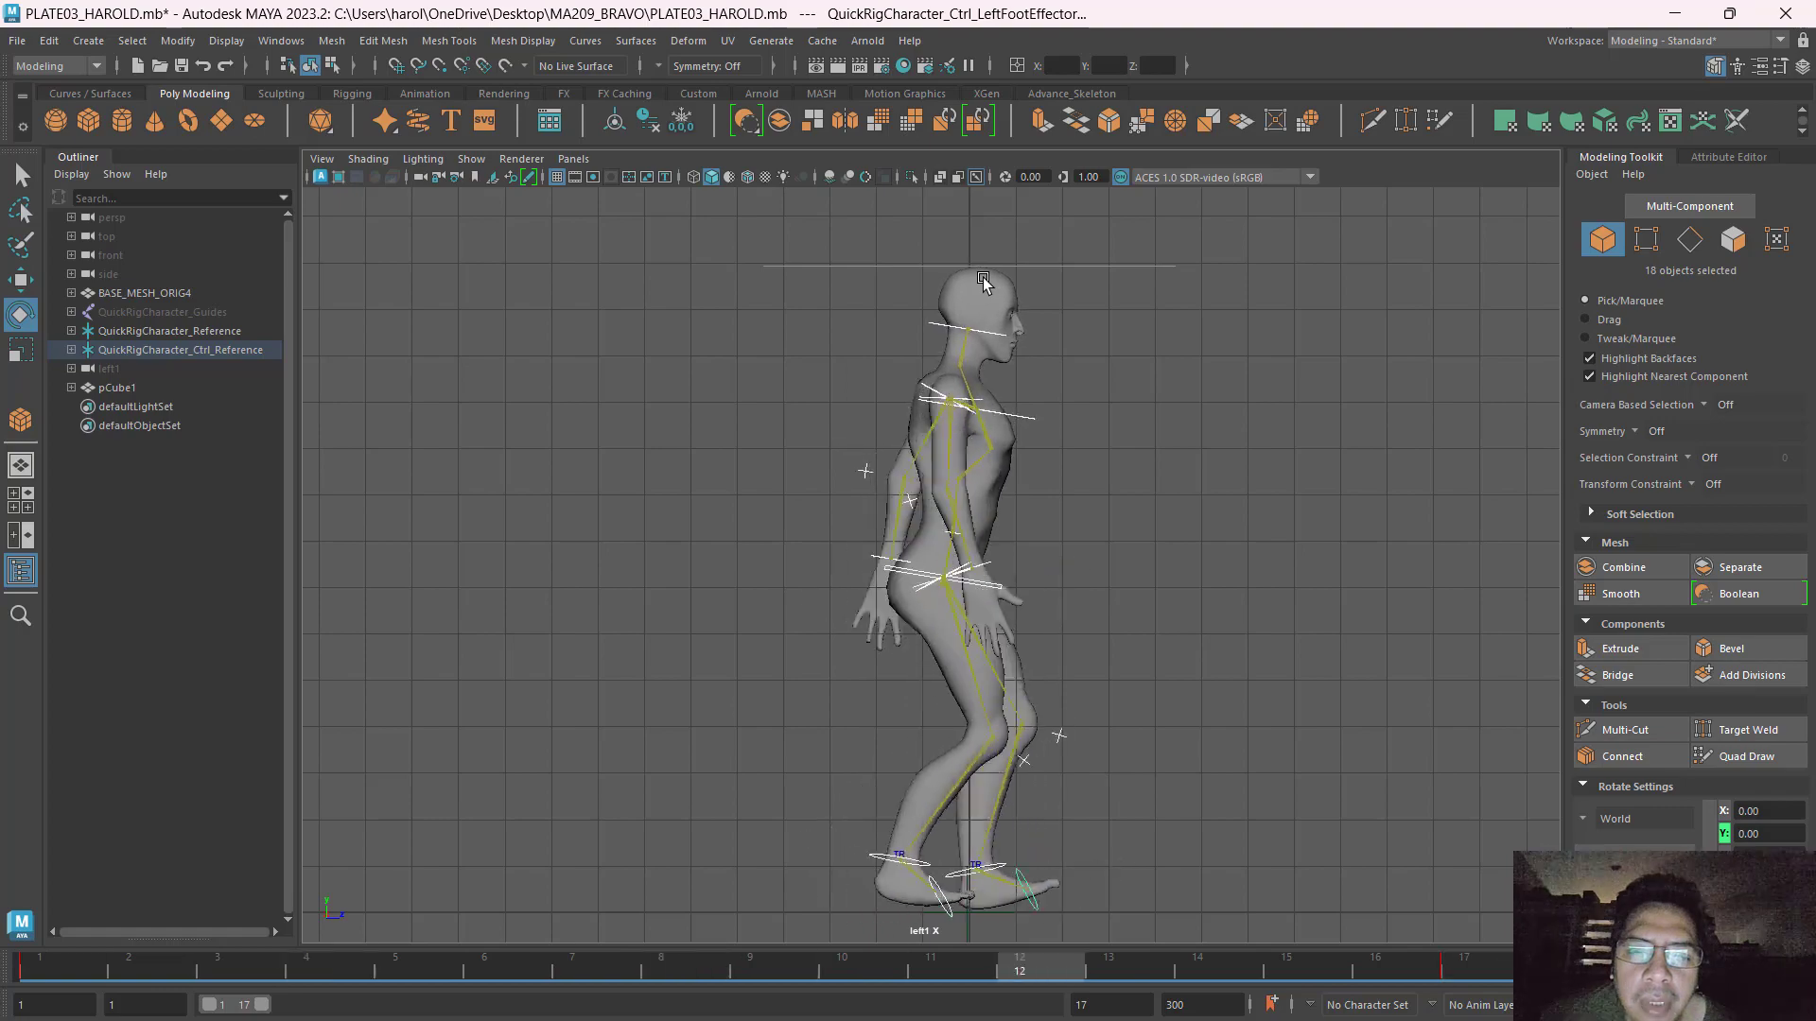
key("space")
key("space")
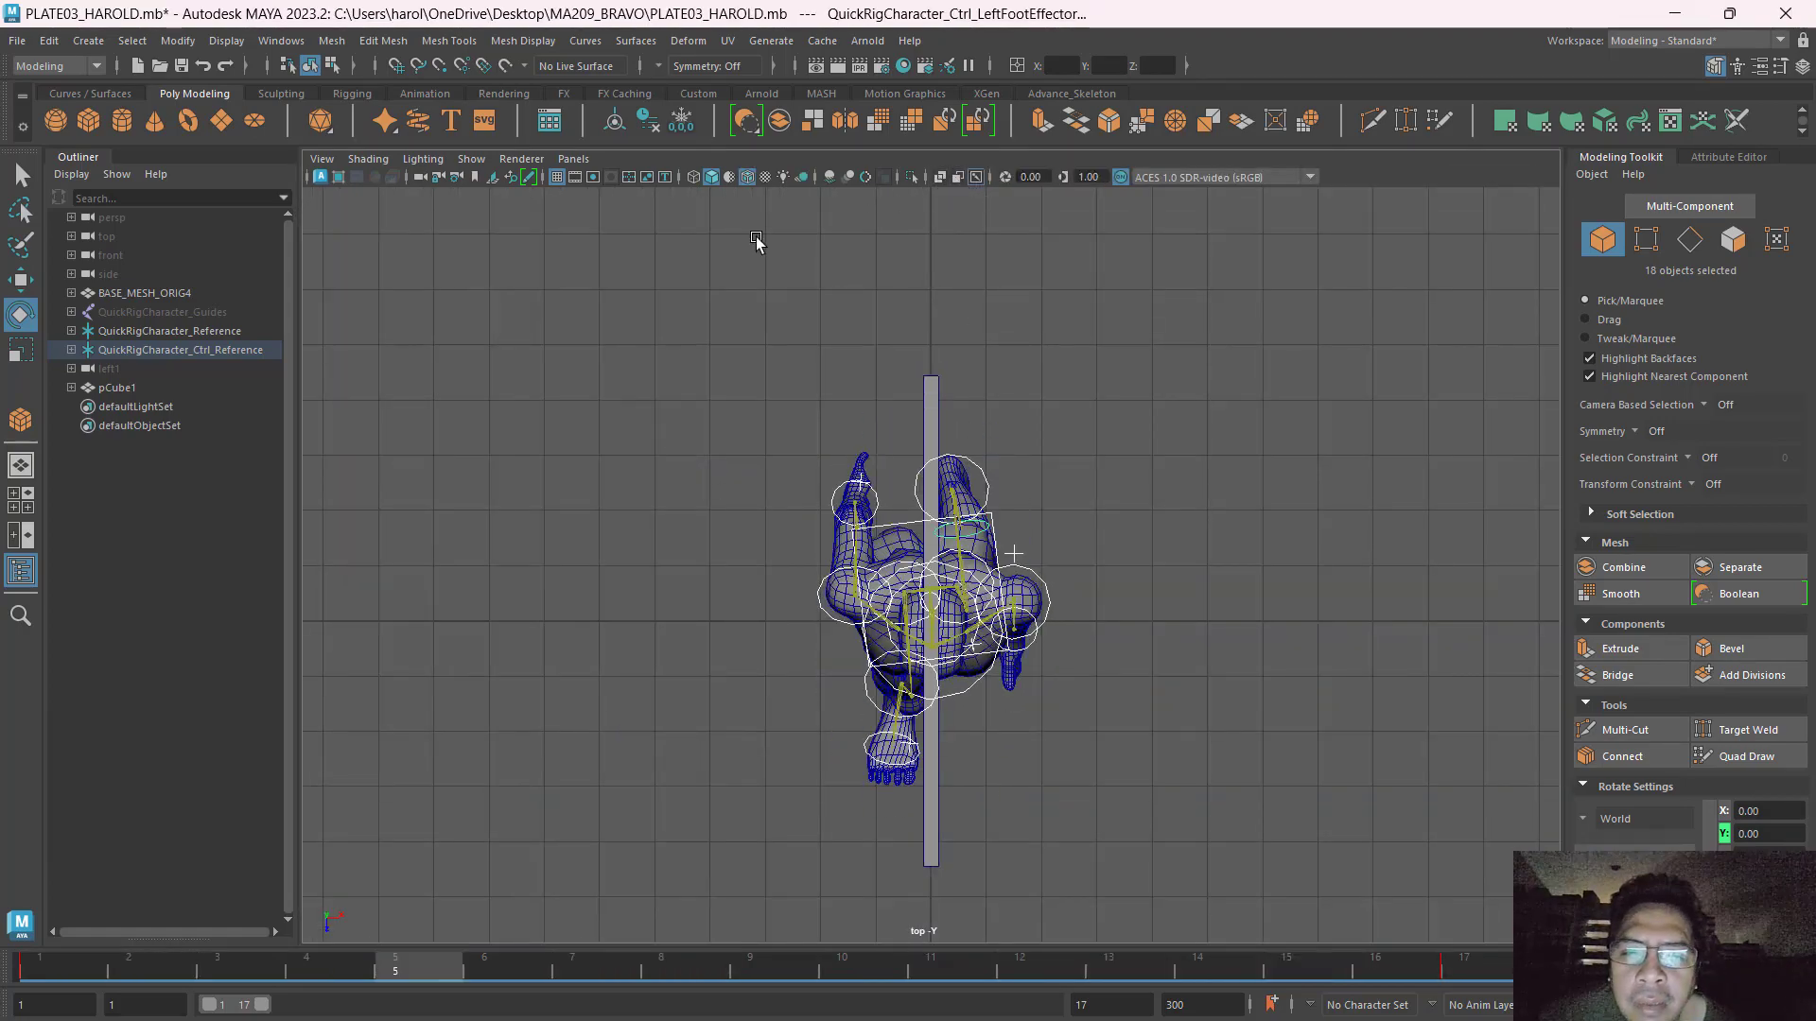
left_click(662, 329)
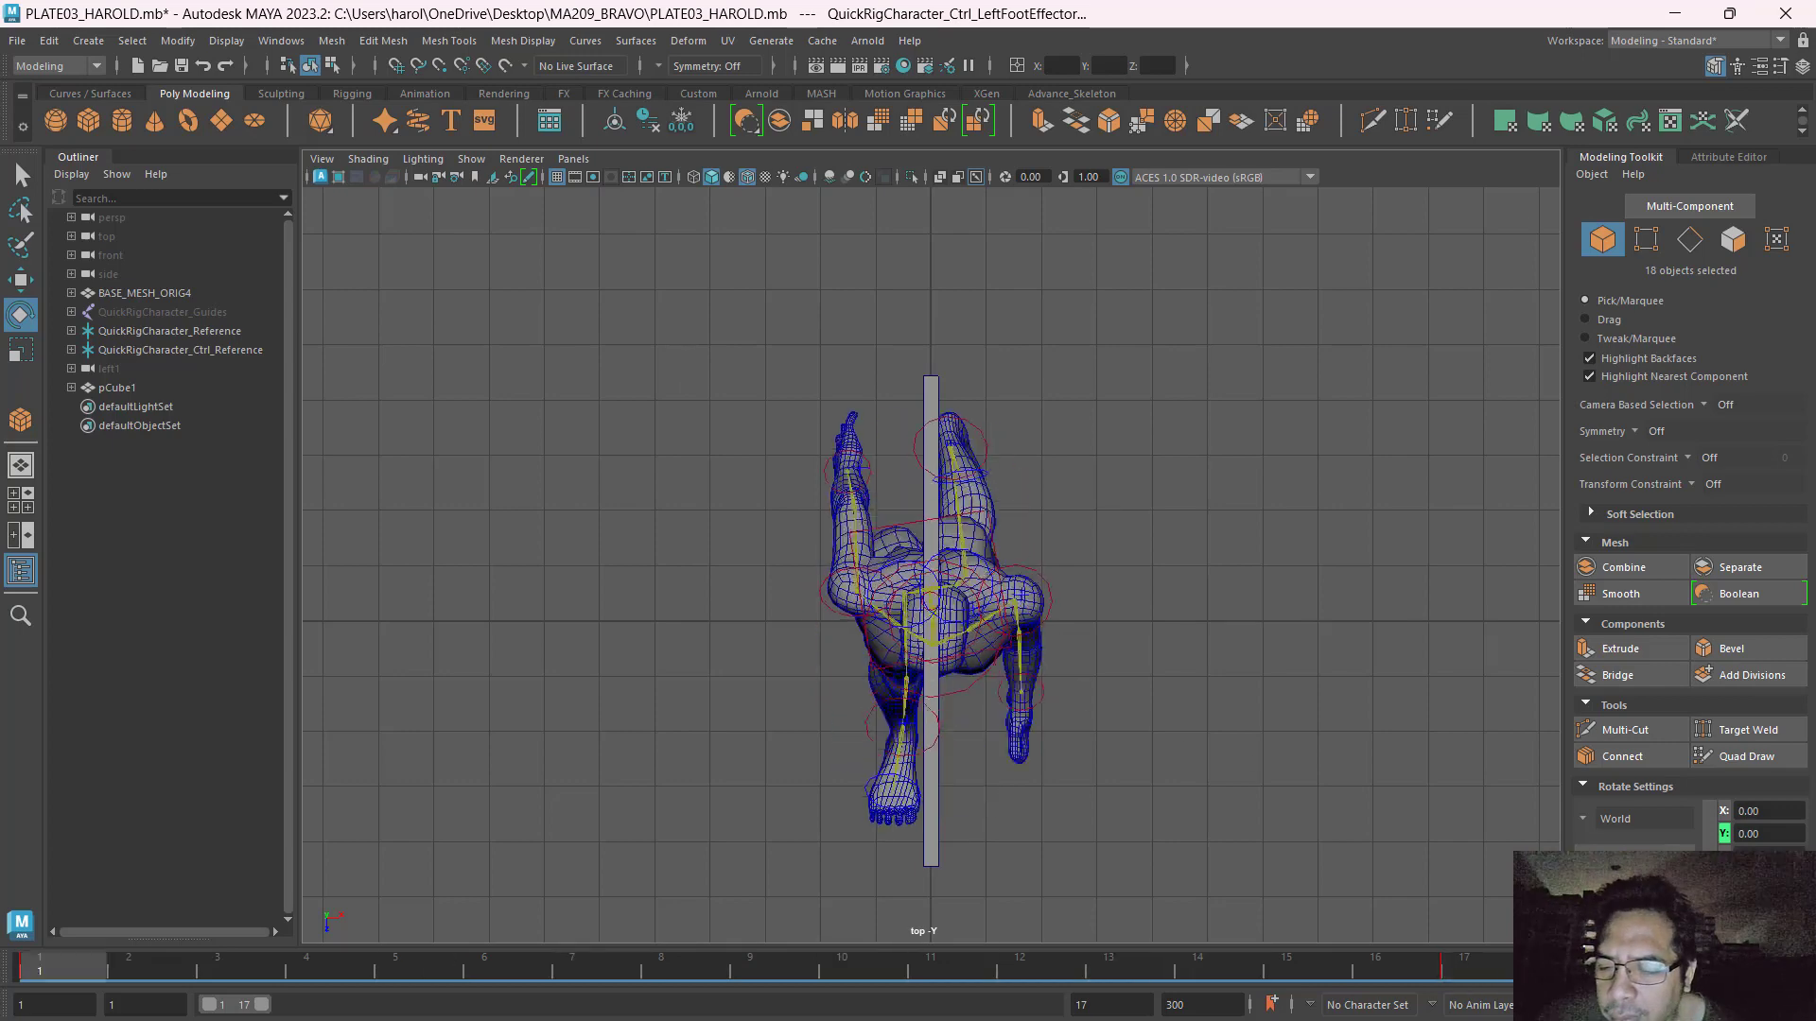
left_click(1086, 936)
left_click(59, 969)
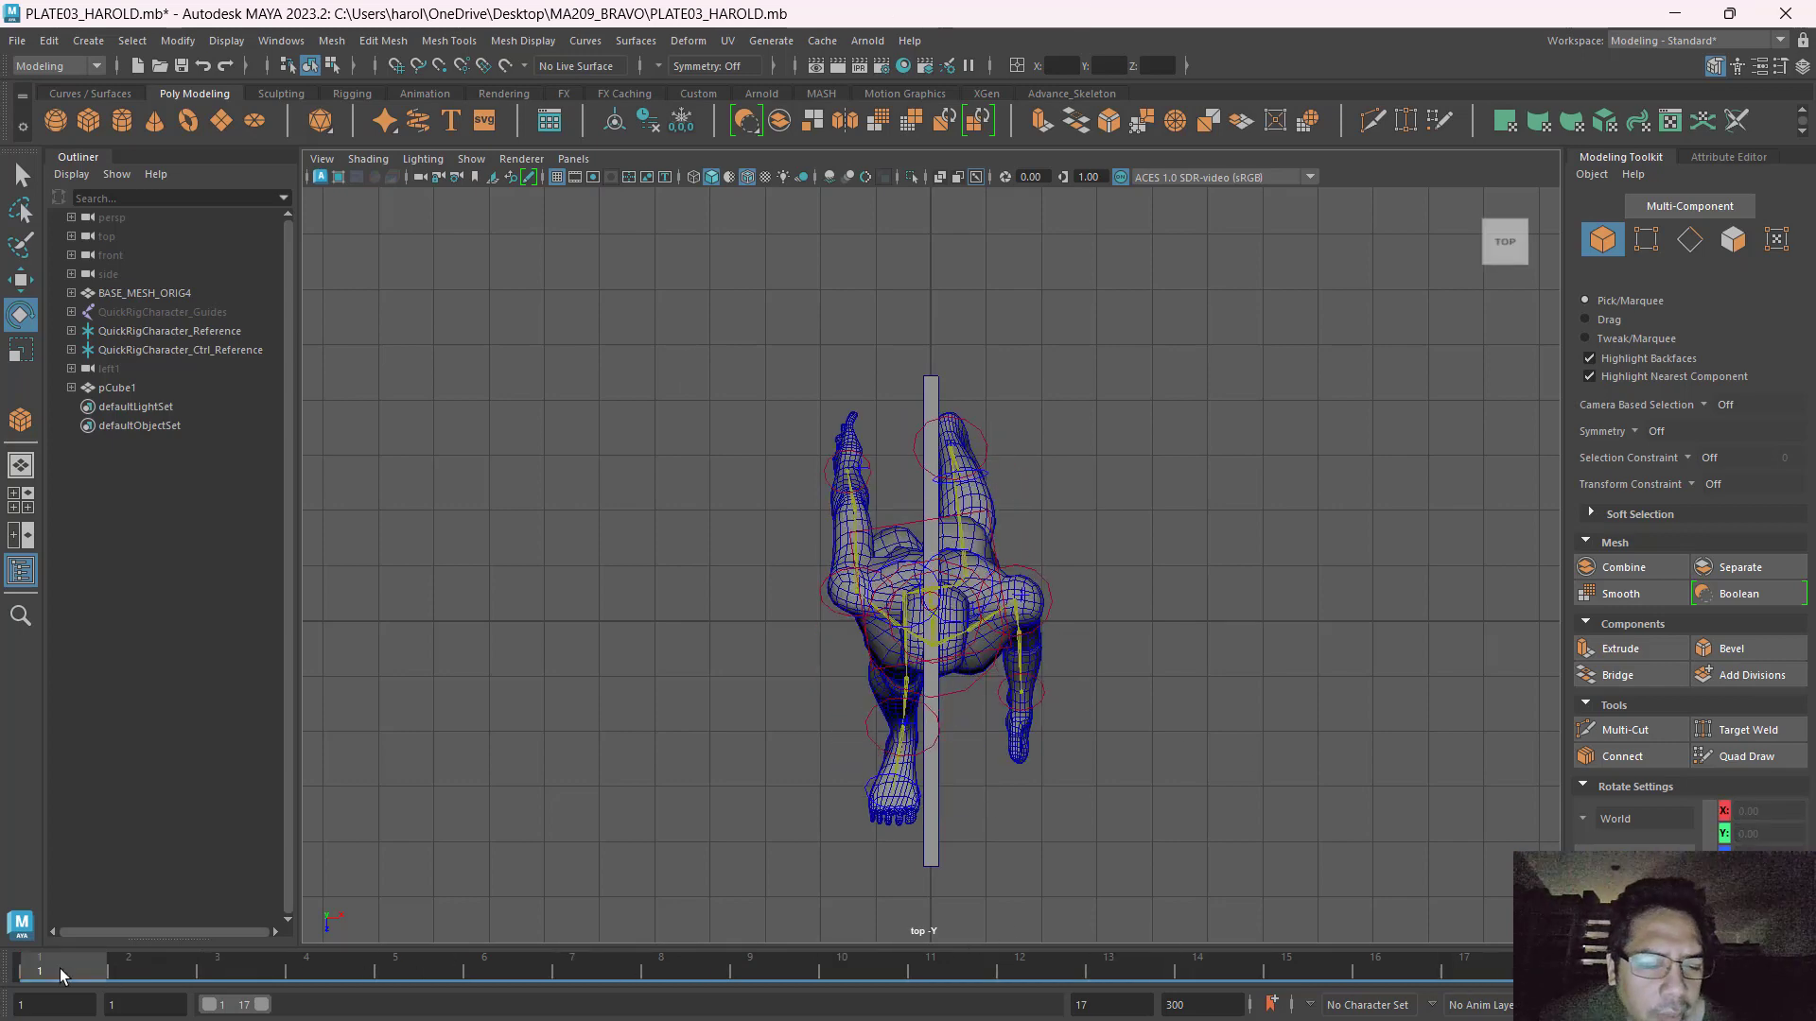
Select all the rig controls again in the top view at frame 1 and bring up the full side view.
left_click_drag(698, 414, 1232, 849)
key("space")
key("space")
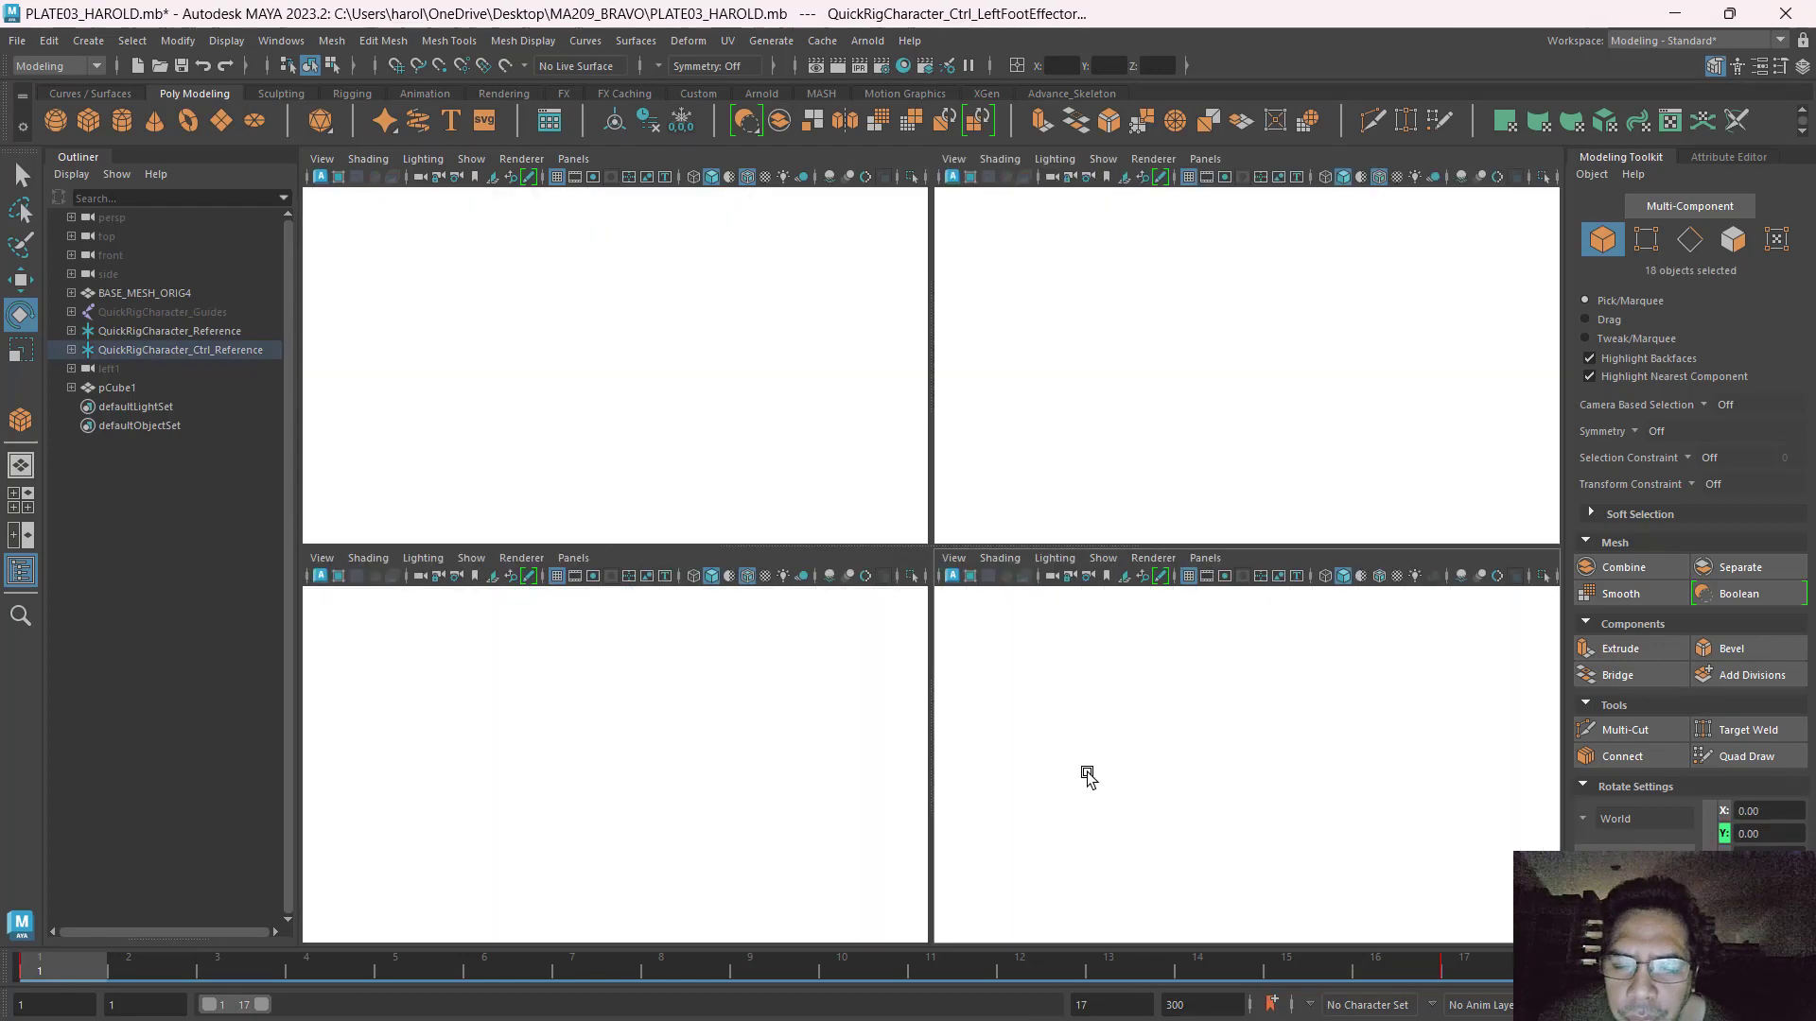
Switch to the browser and study the walk cycle chart's contact poses at key frames 01 and 17 and passing pose at 09.
left_click(960, 990)
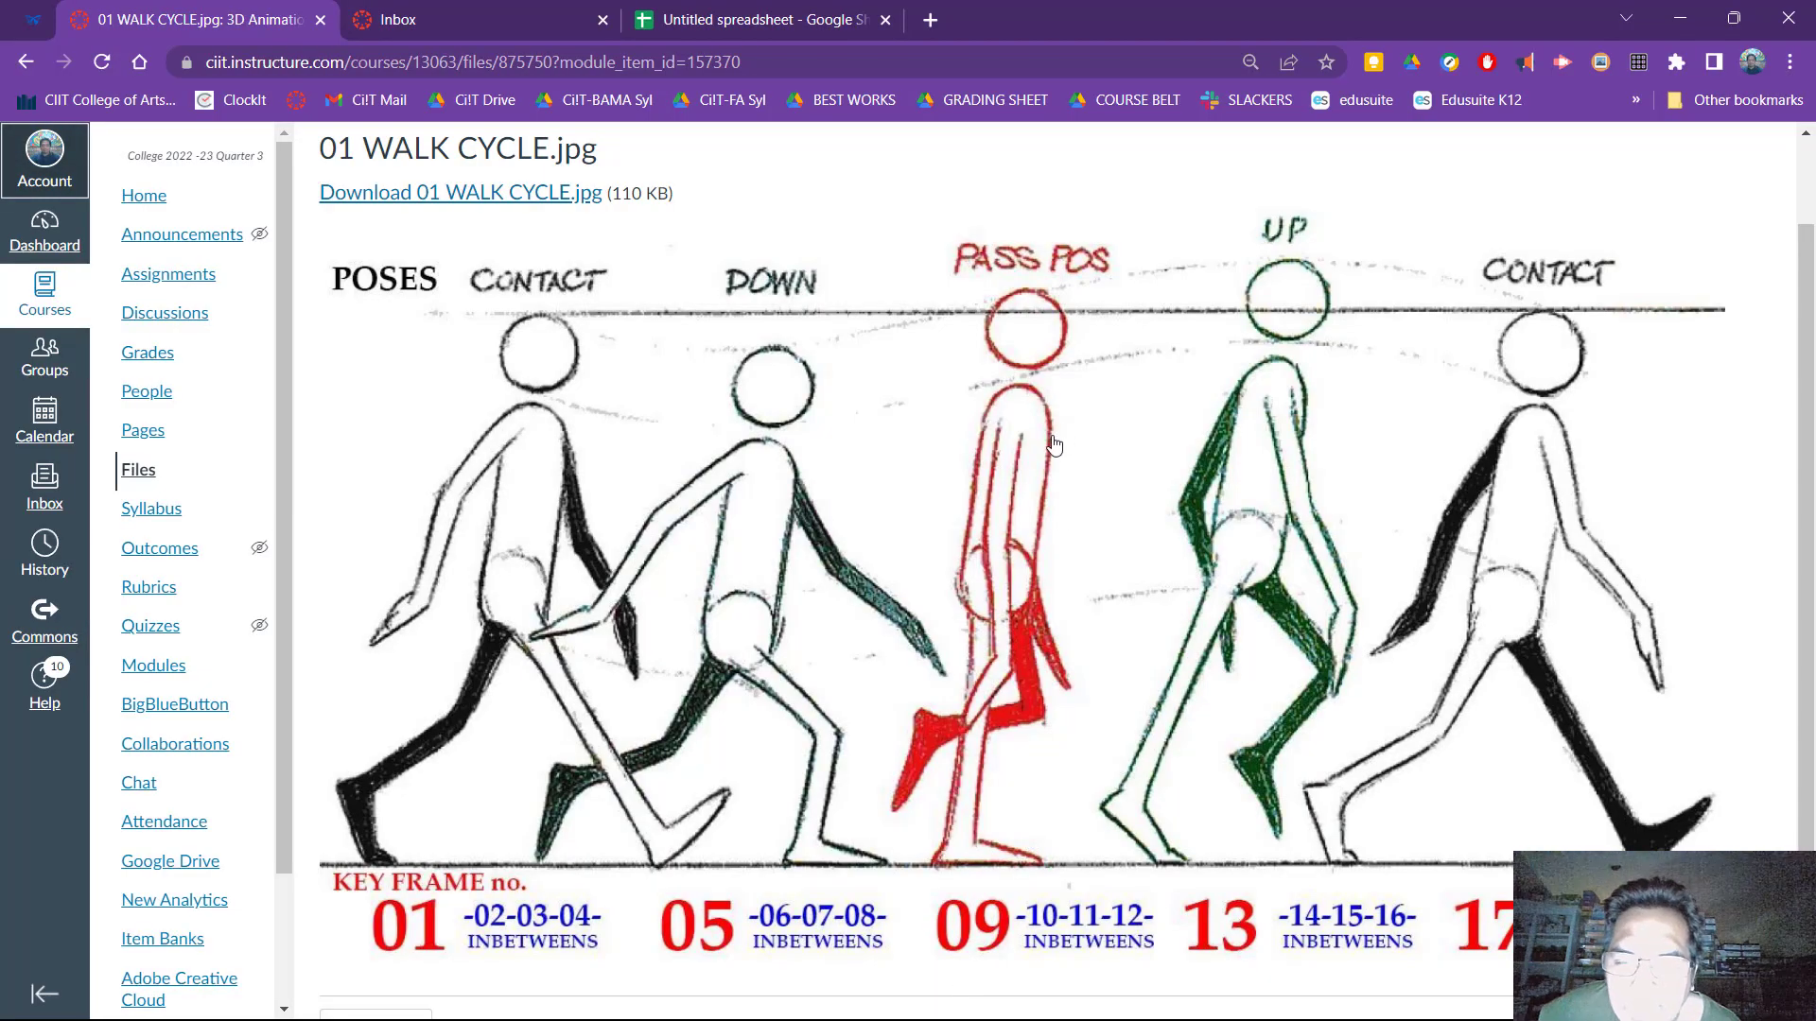
left_click(1054, 444)
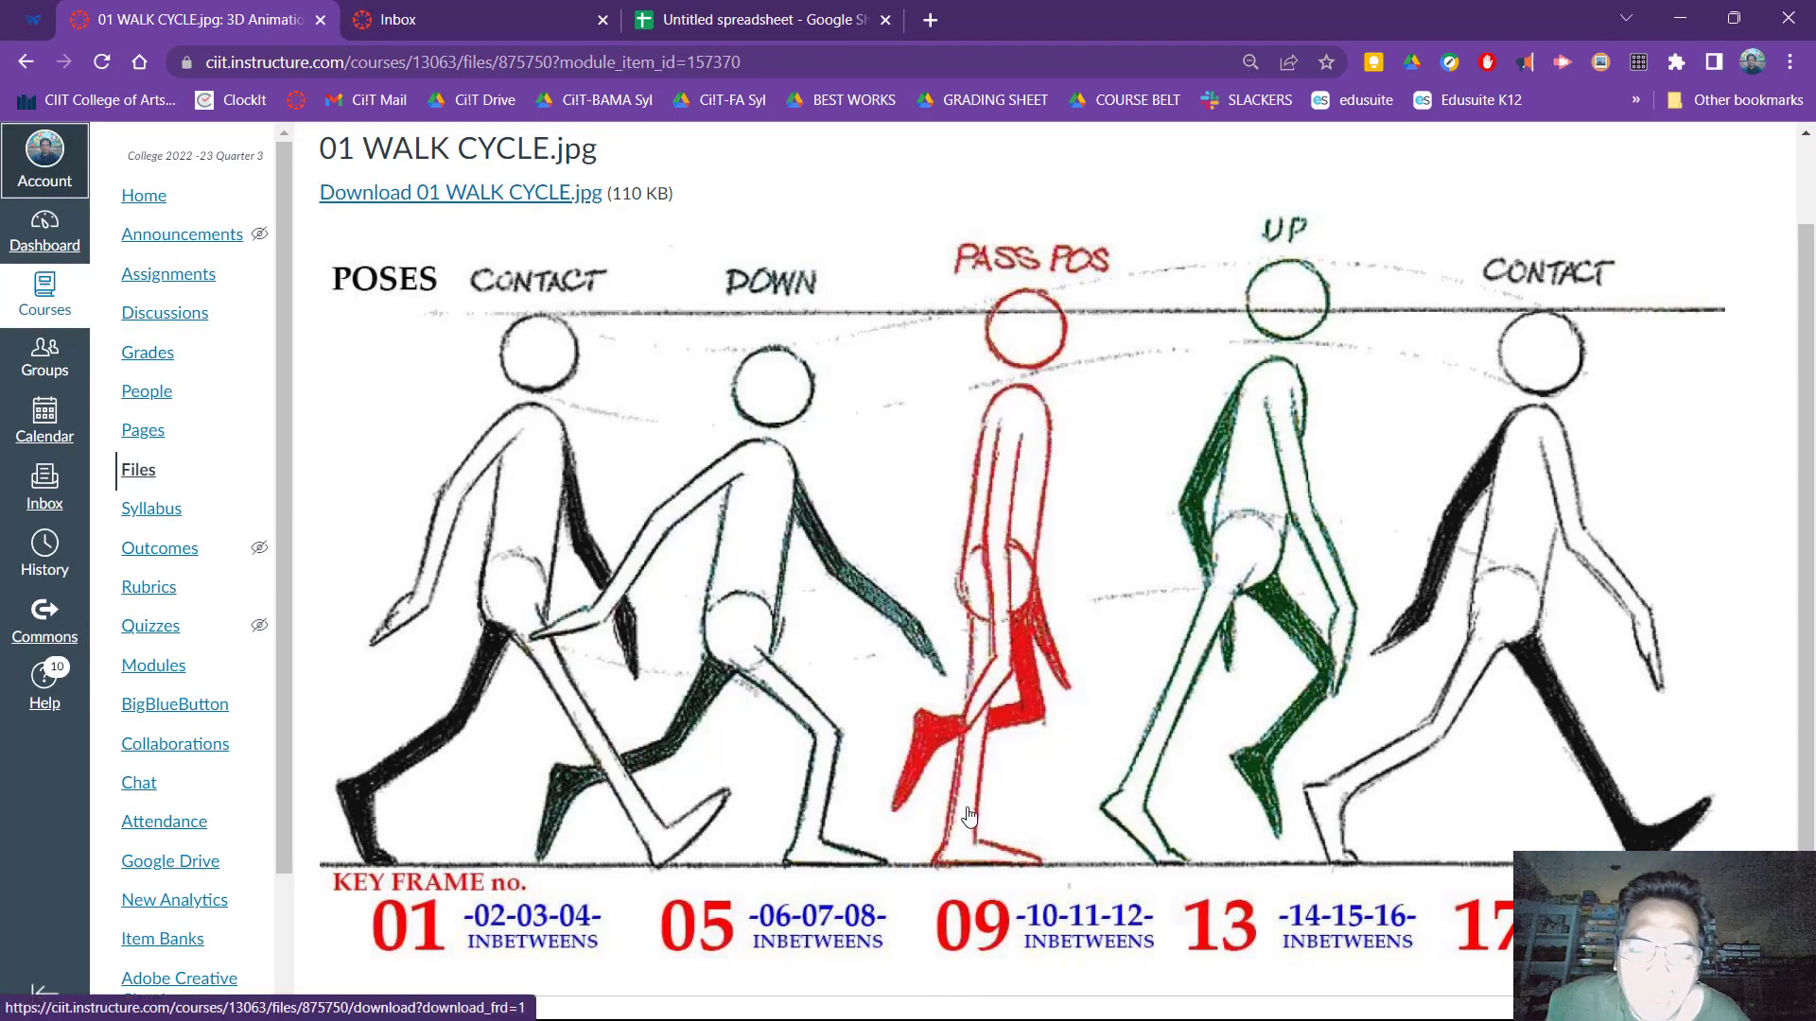
left_click(960, 922)
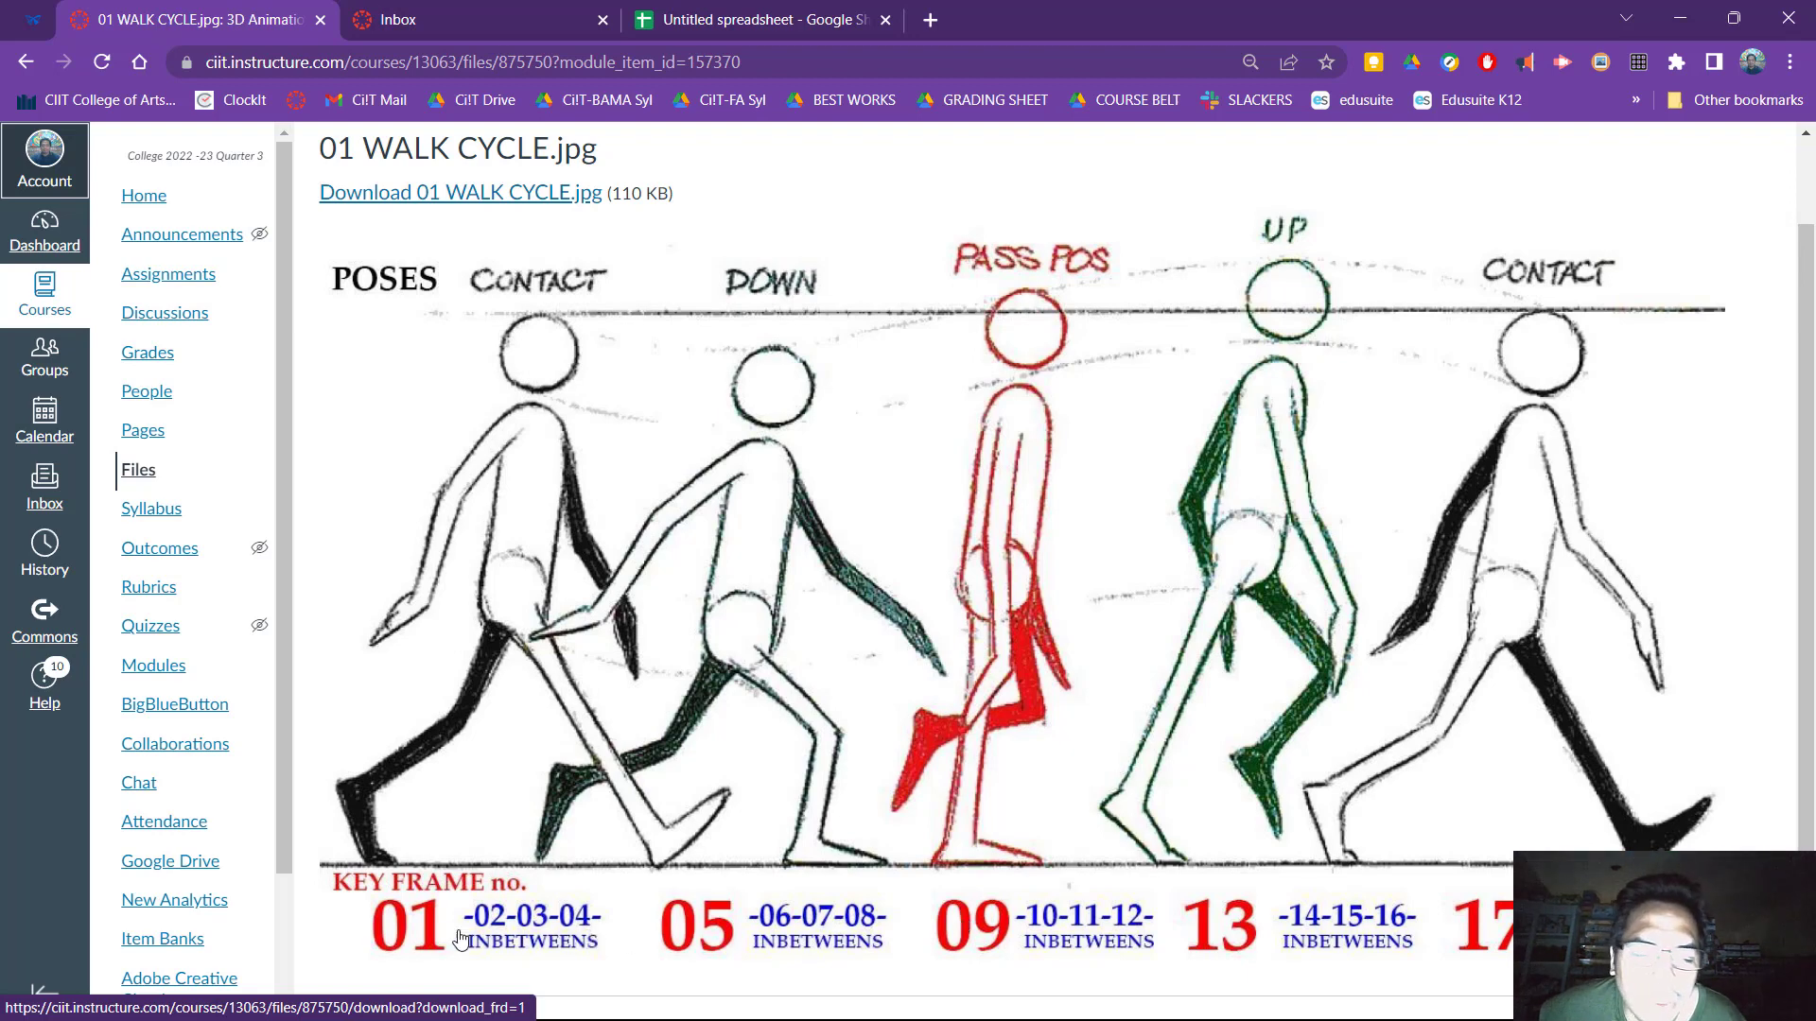
left_click(413, 926)
left_click(1488, 930)
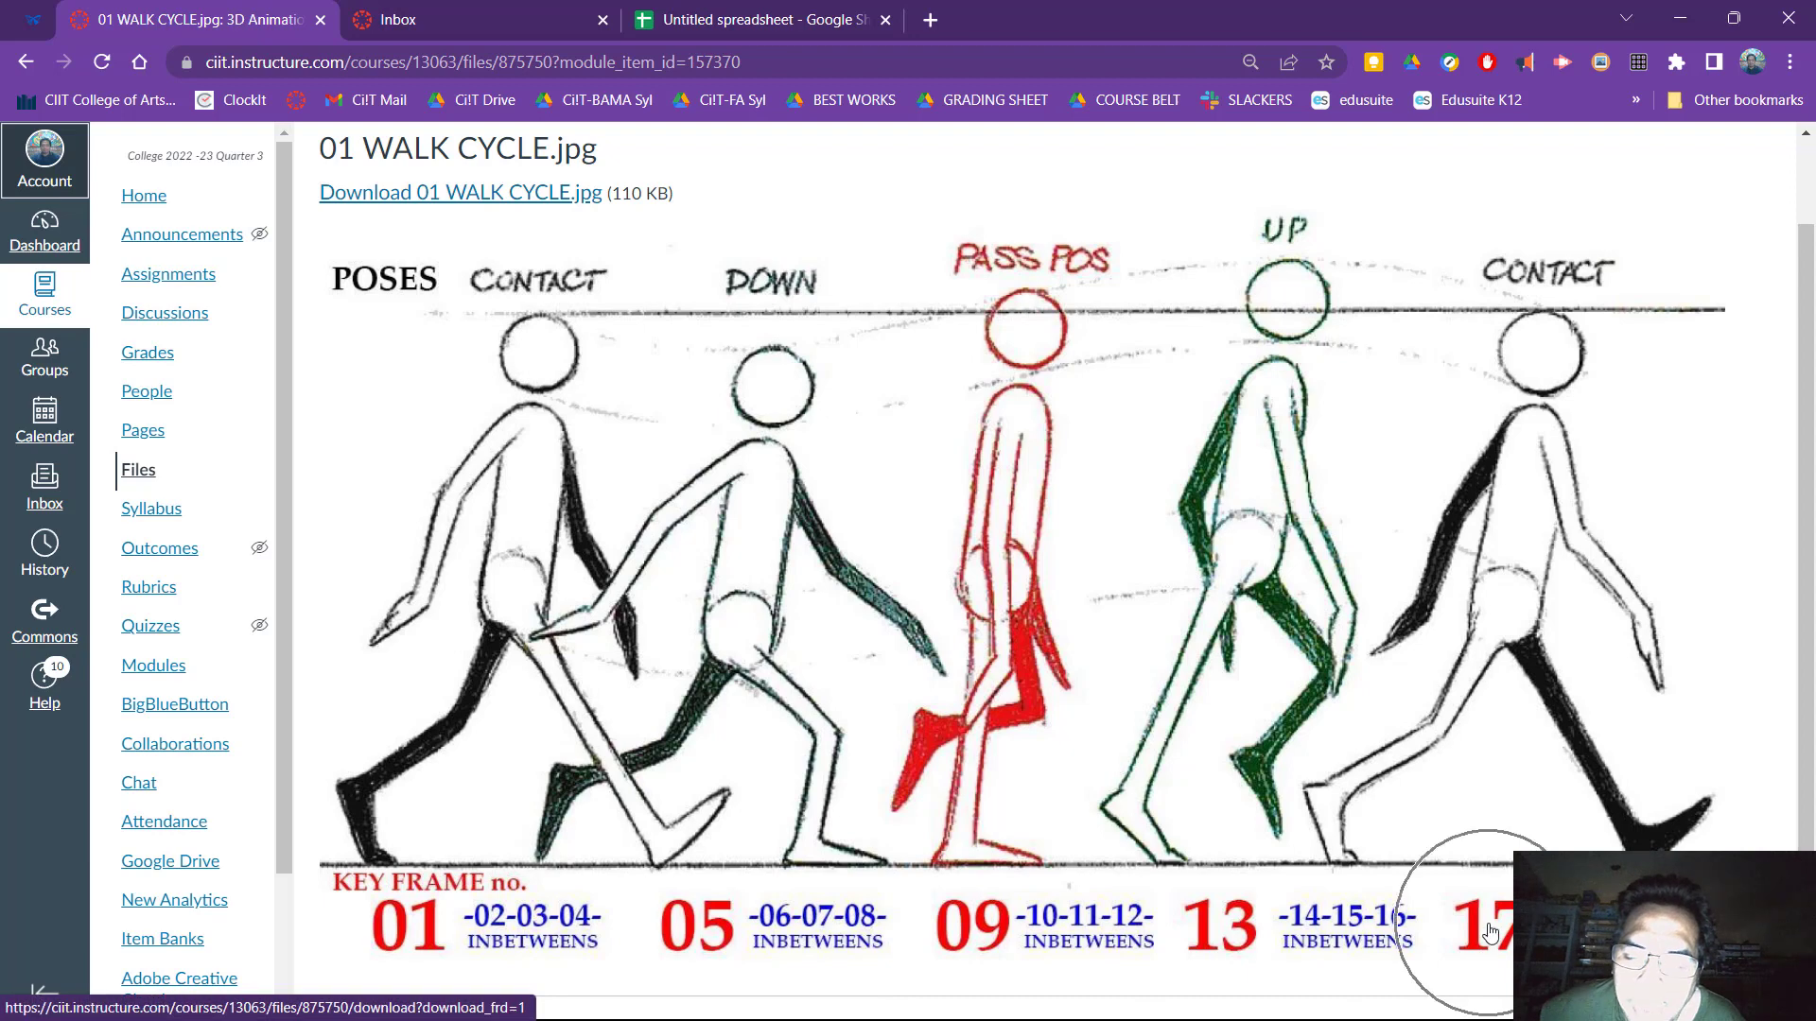
left_click(421, 896)
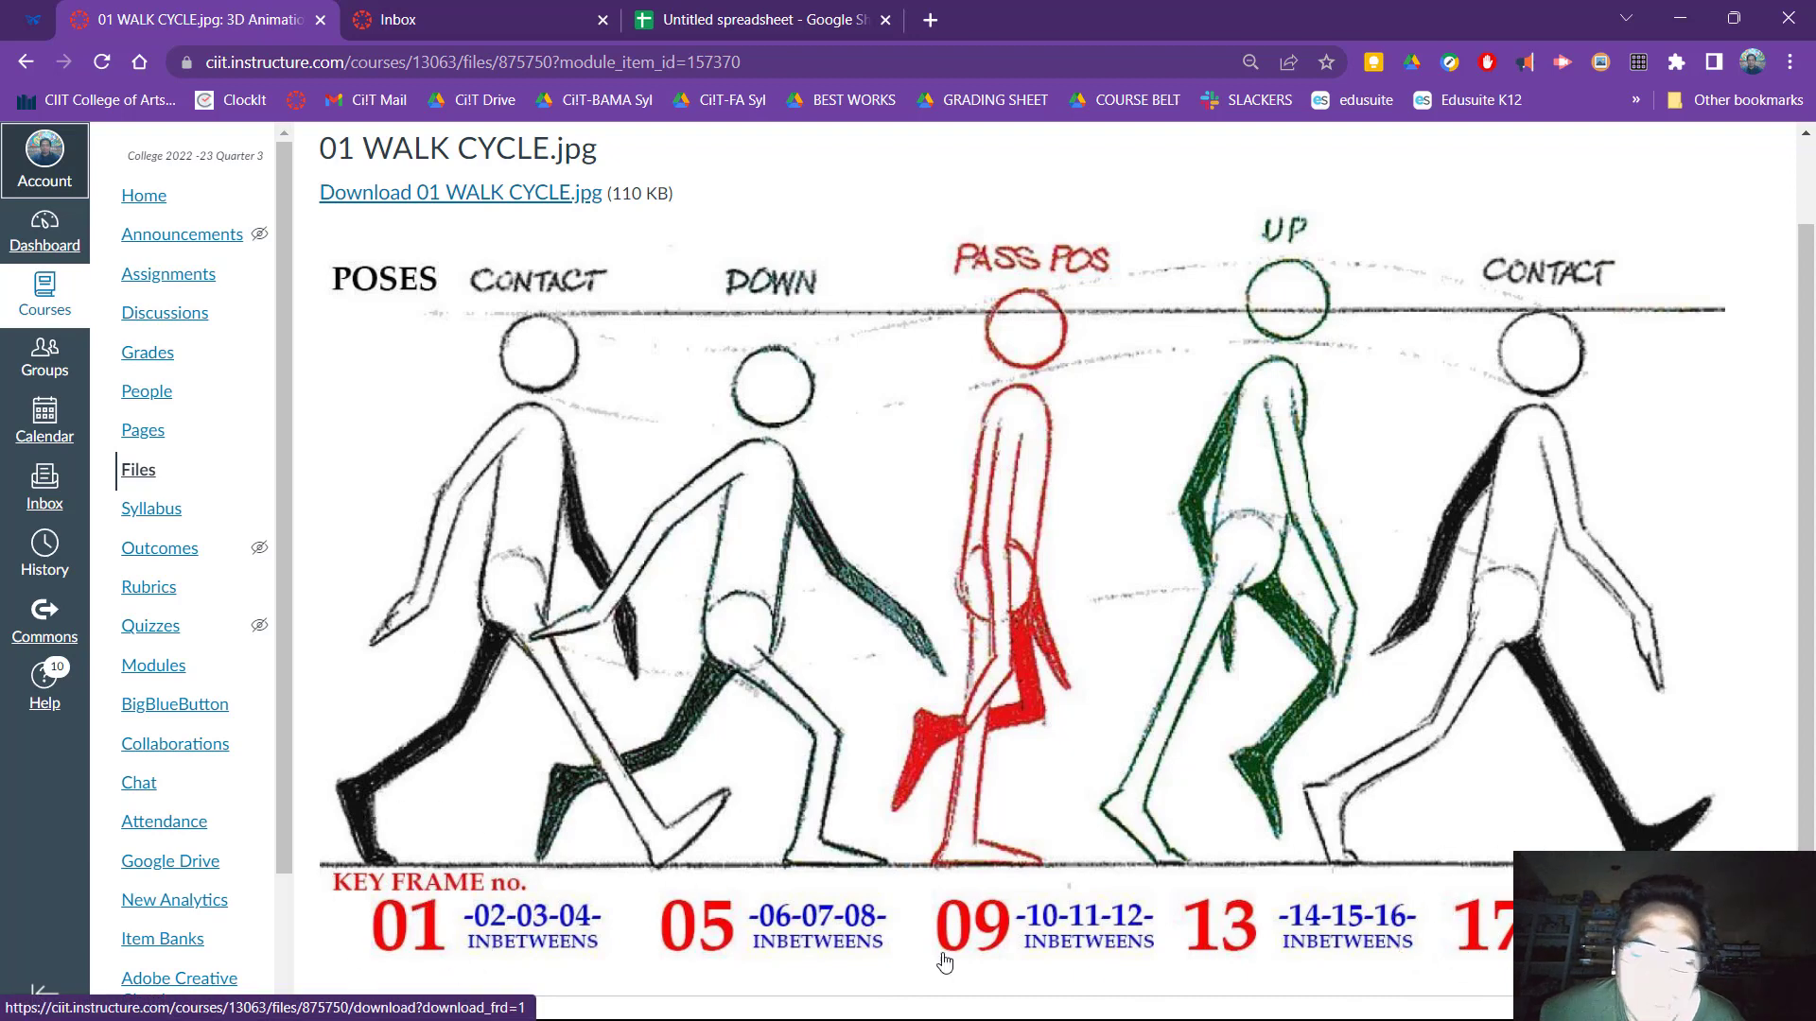
left_click(971, 916)
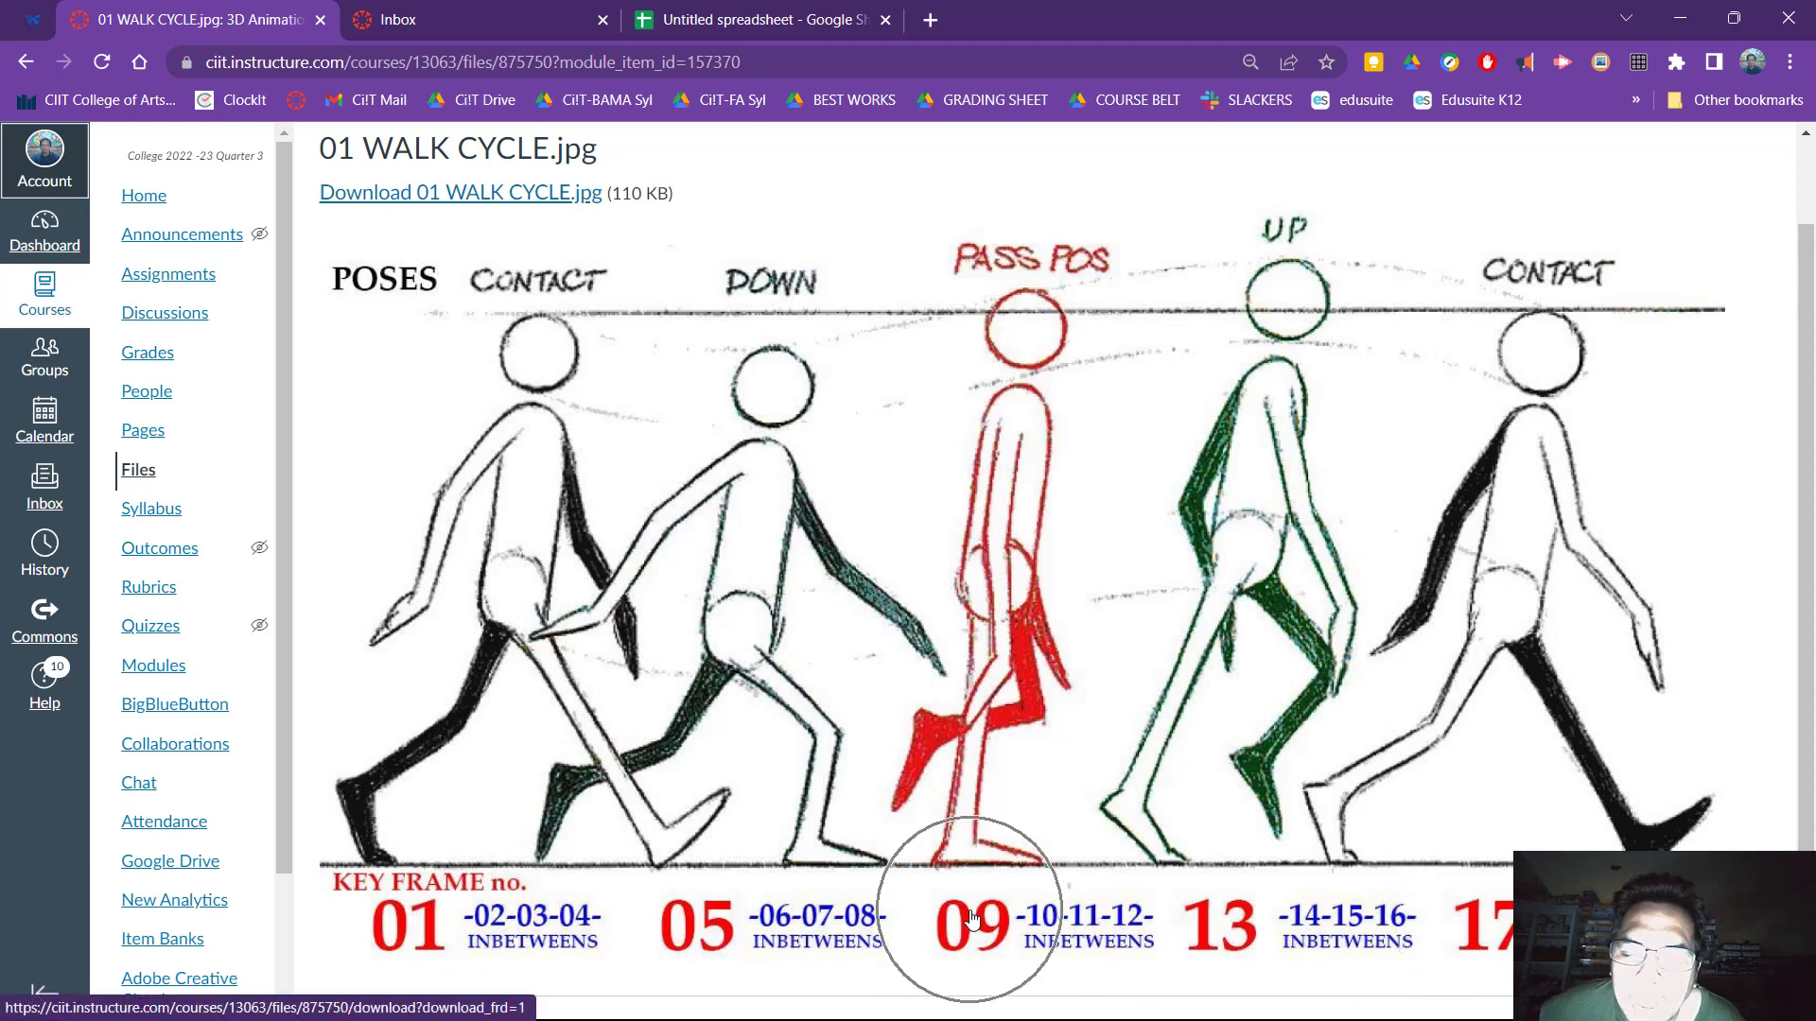
left_click(971, 916)
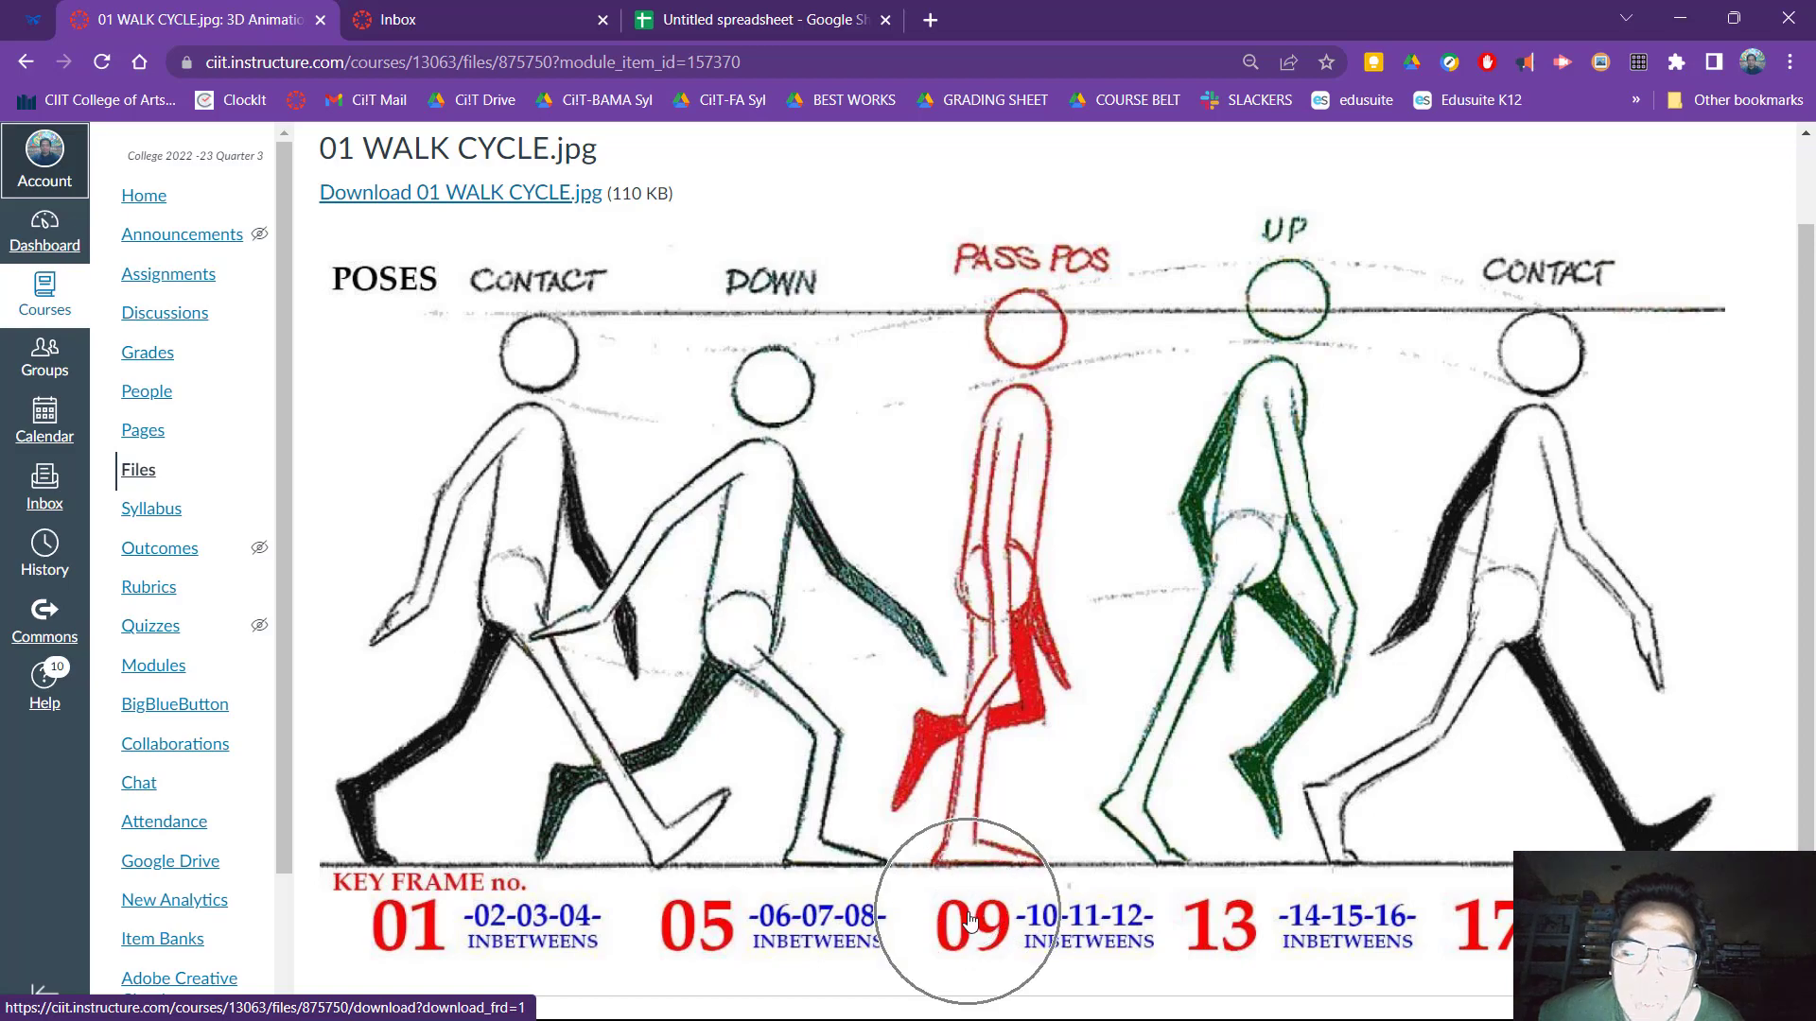
Switch back to Maya, go to frame 9 and inspect the in-between pose of the hips and legs from the side.
key("alt+Tab")
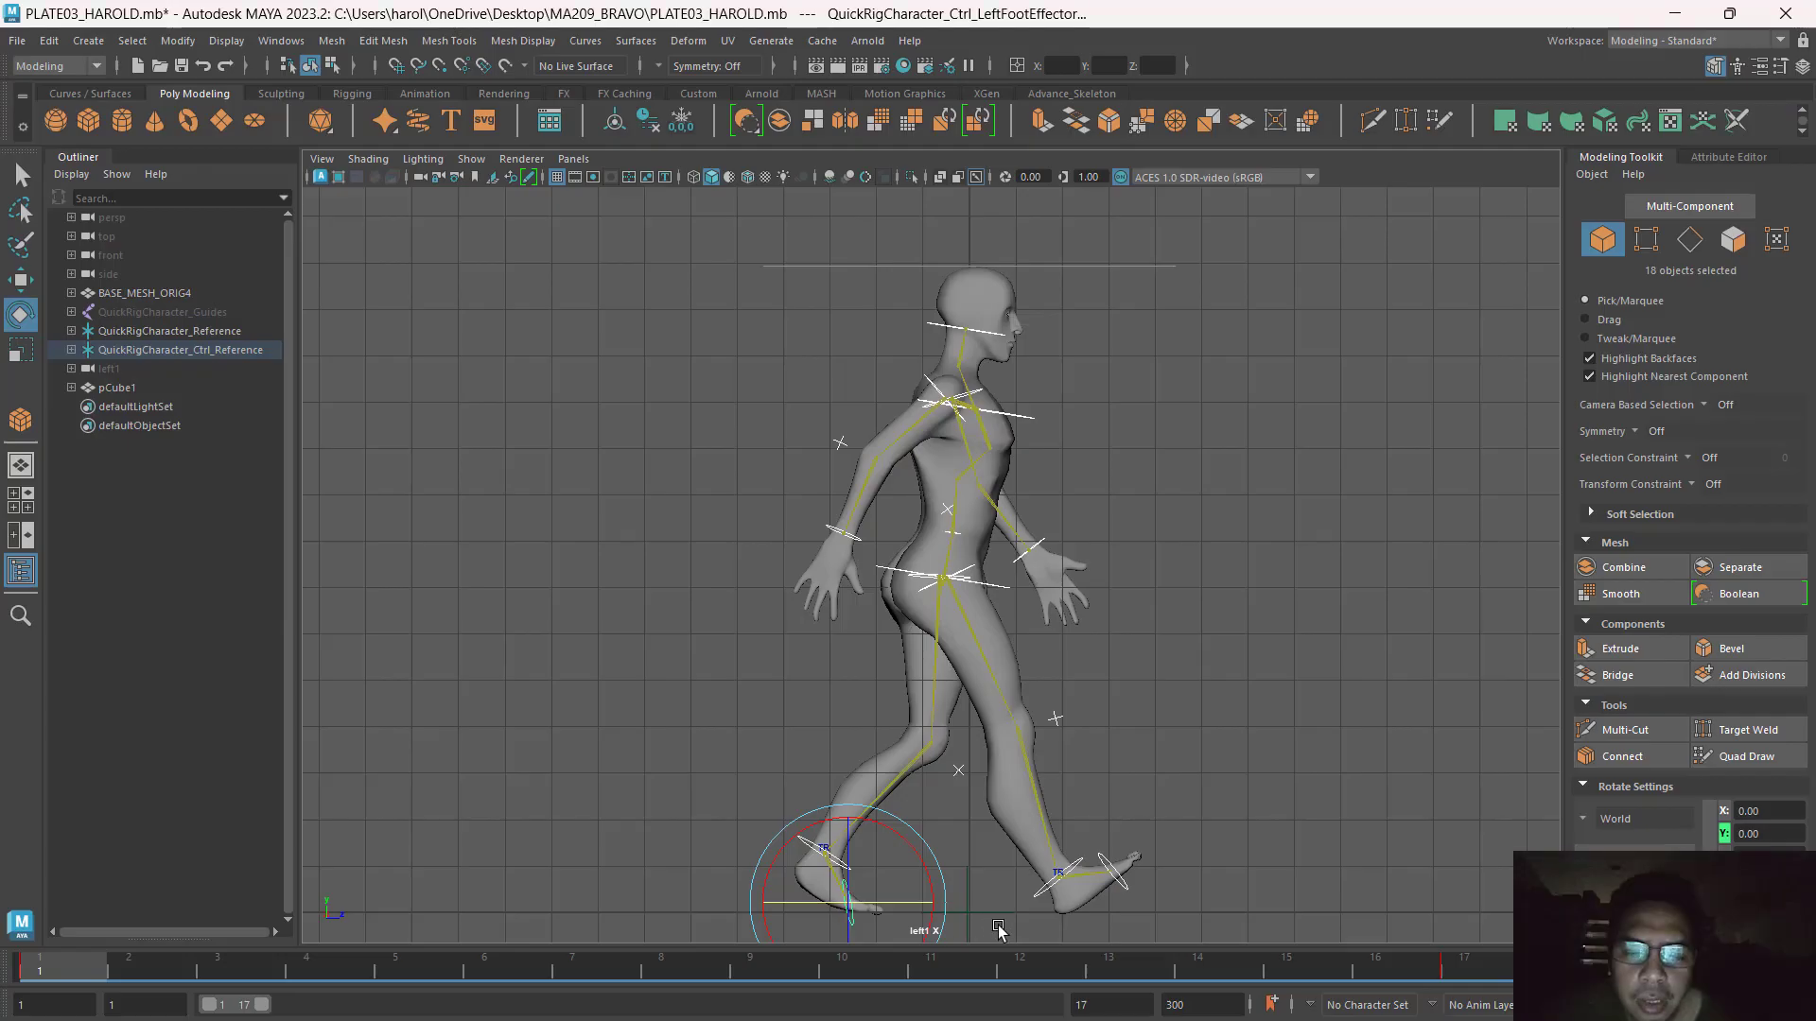
left_click(796, 969)
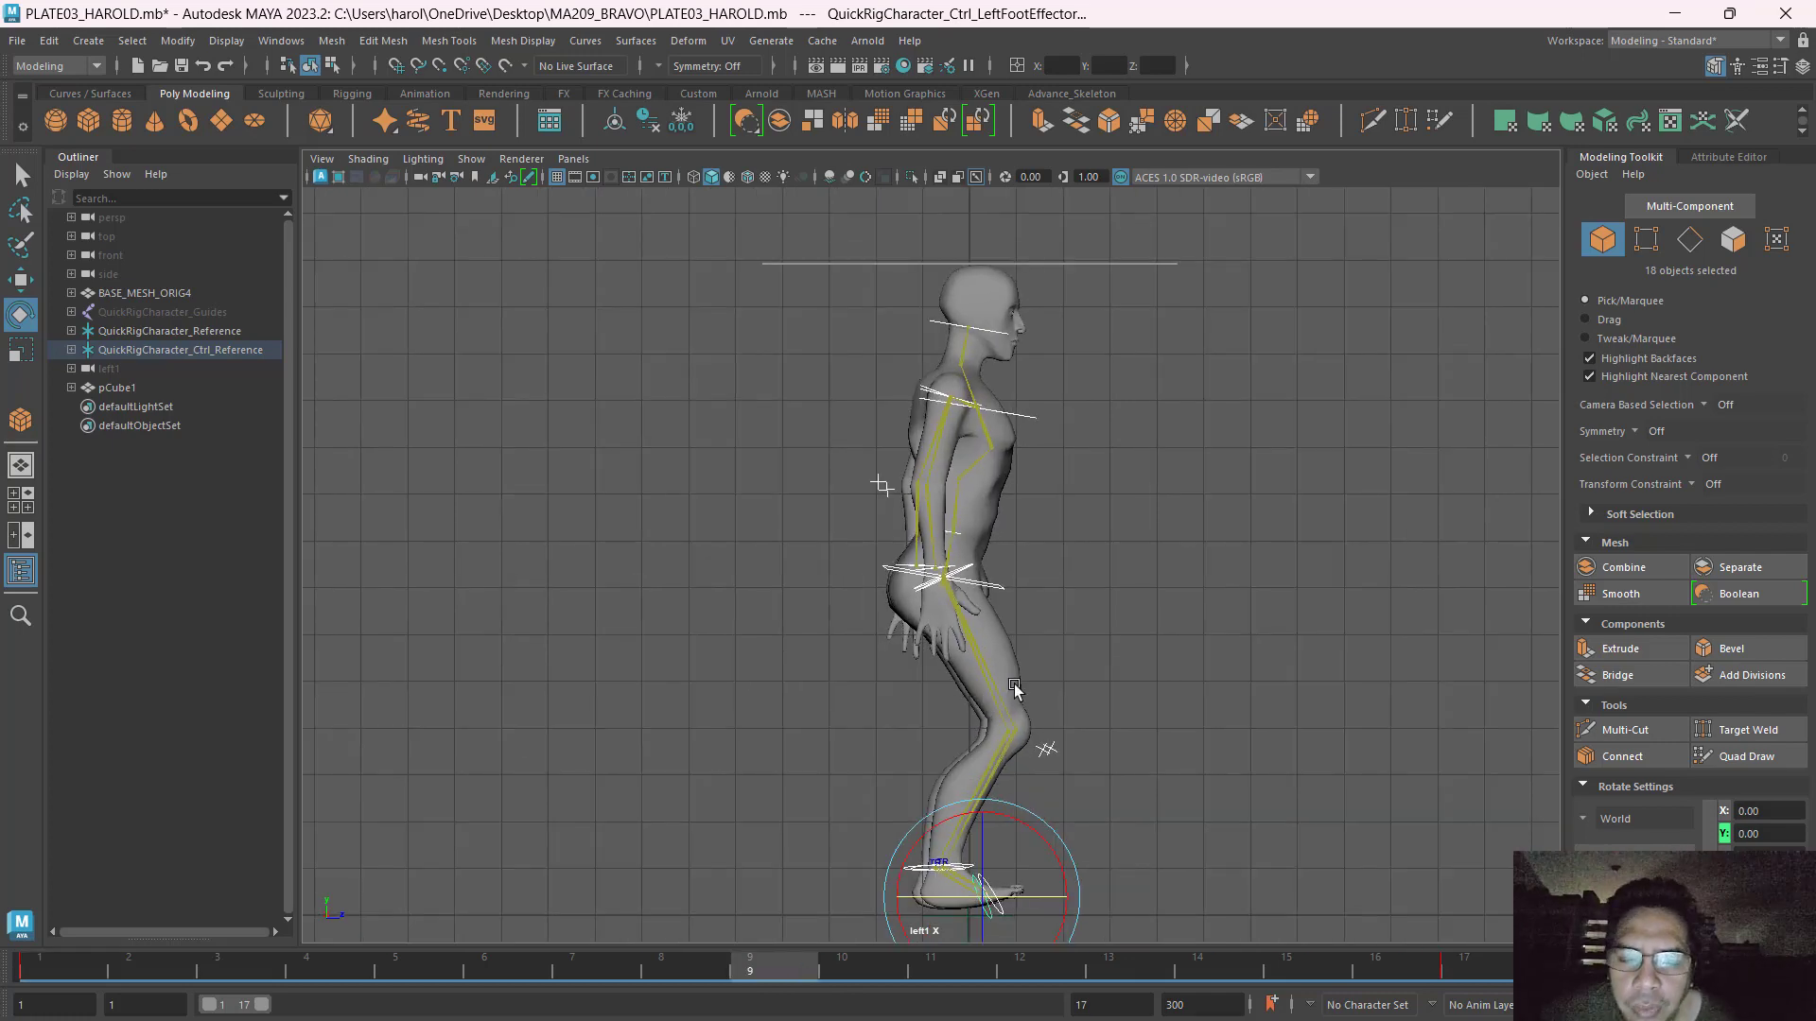
scroll(1156, 785, "up", 6)
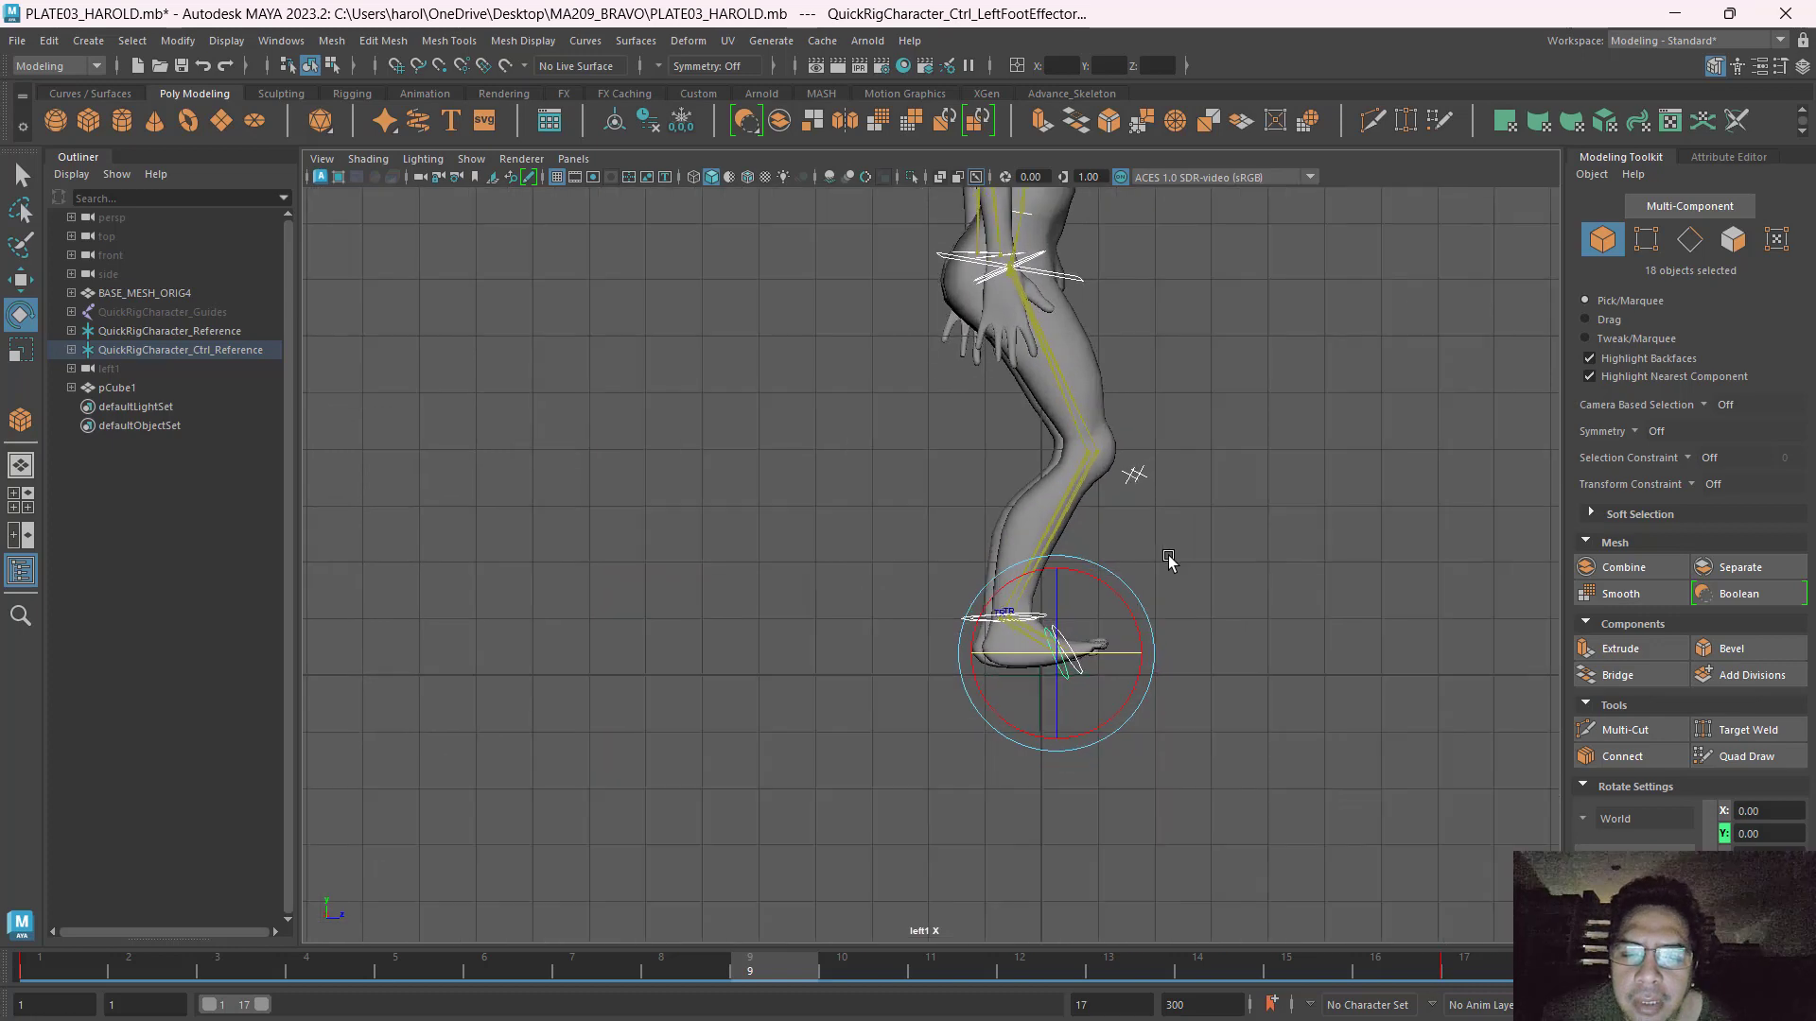
middle_click_drag(1231, 532, 1147, 775, "alt")
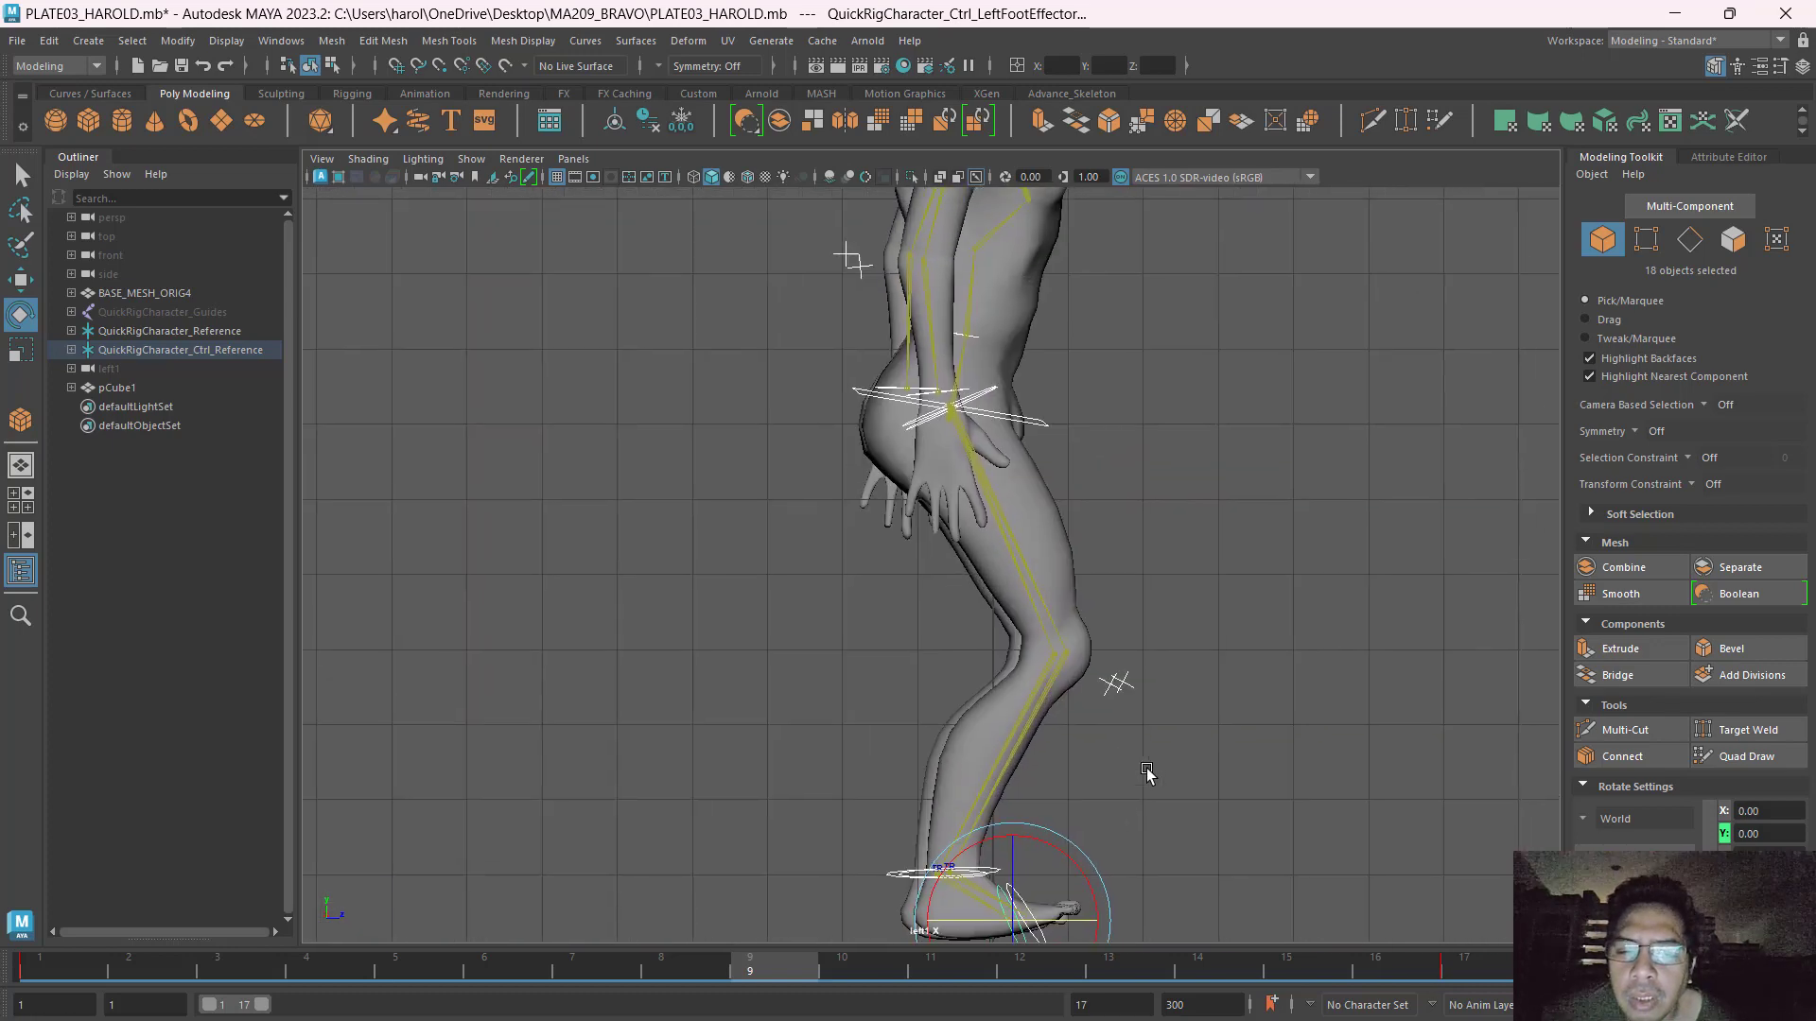
scroll(1135, 718, "down", 3)
scroll(1142, 653, "down", 1)
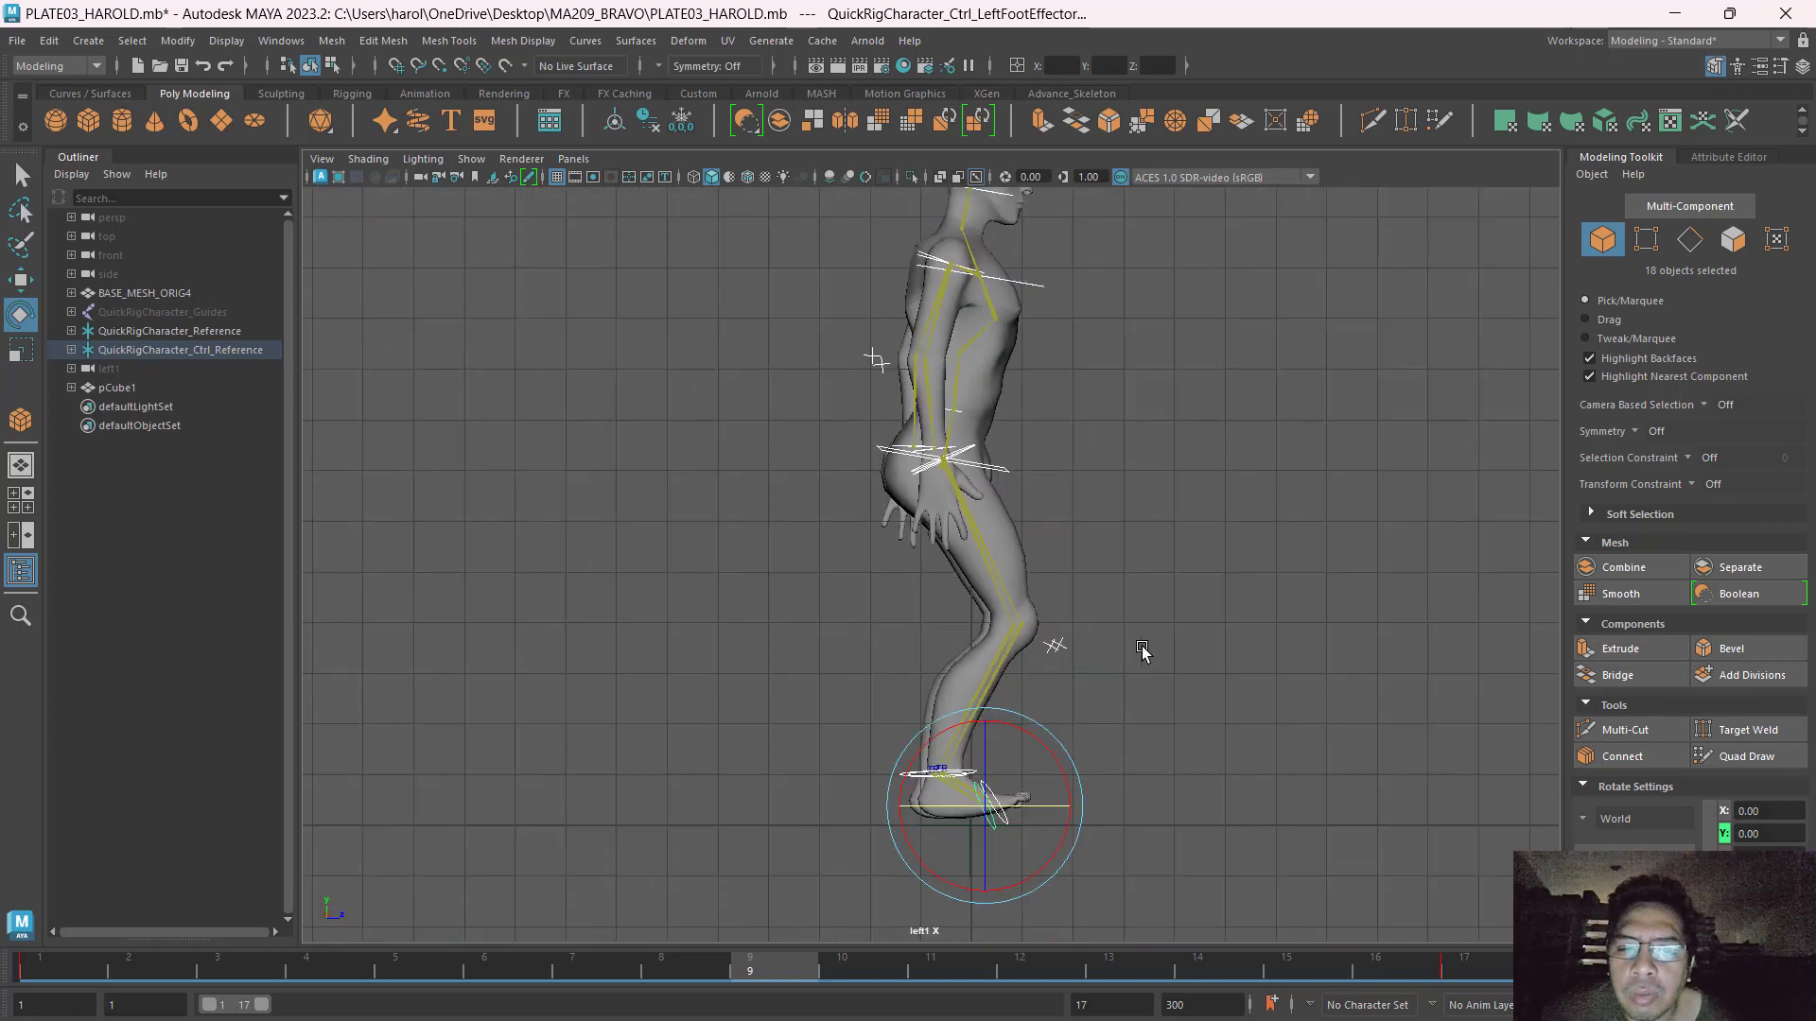
Compare the character's frame 9 pose with the passing position on the walk cycle chart.
key("alt+Tab")
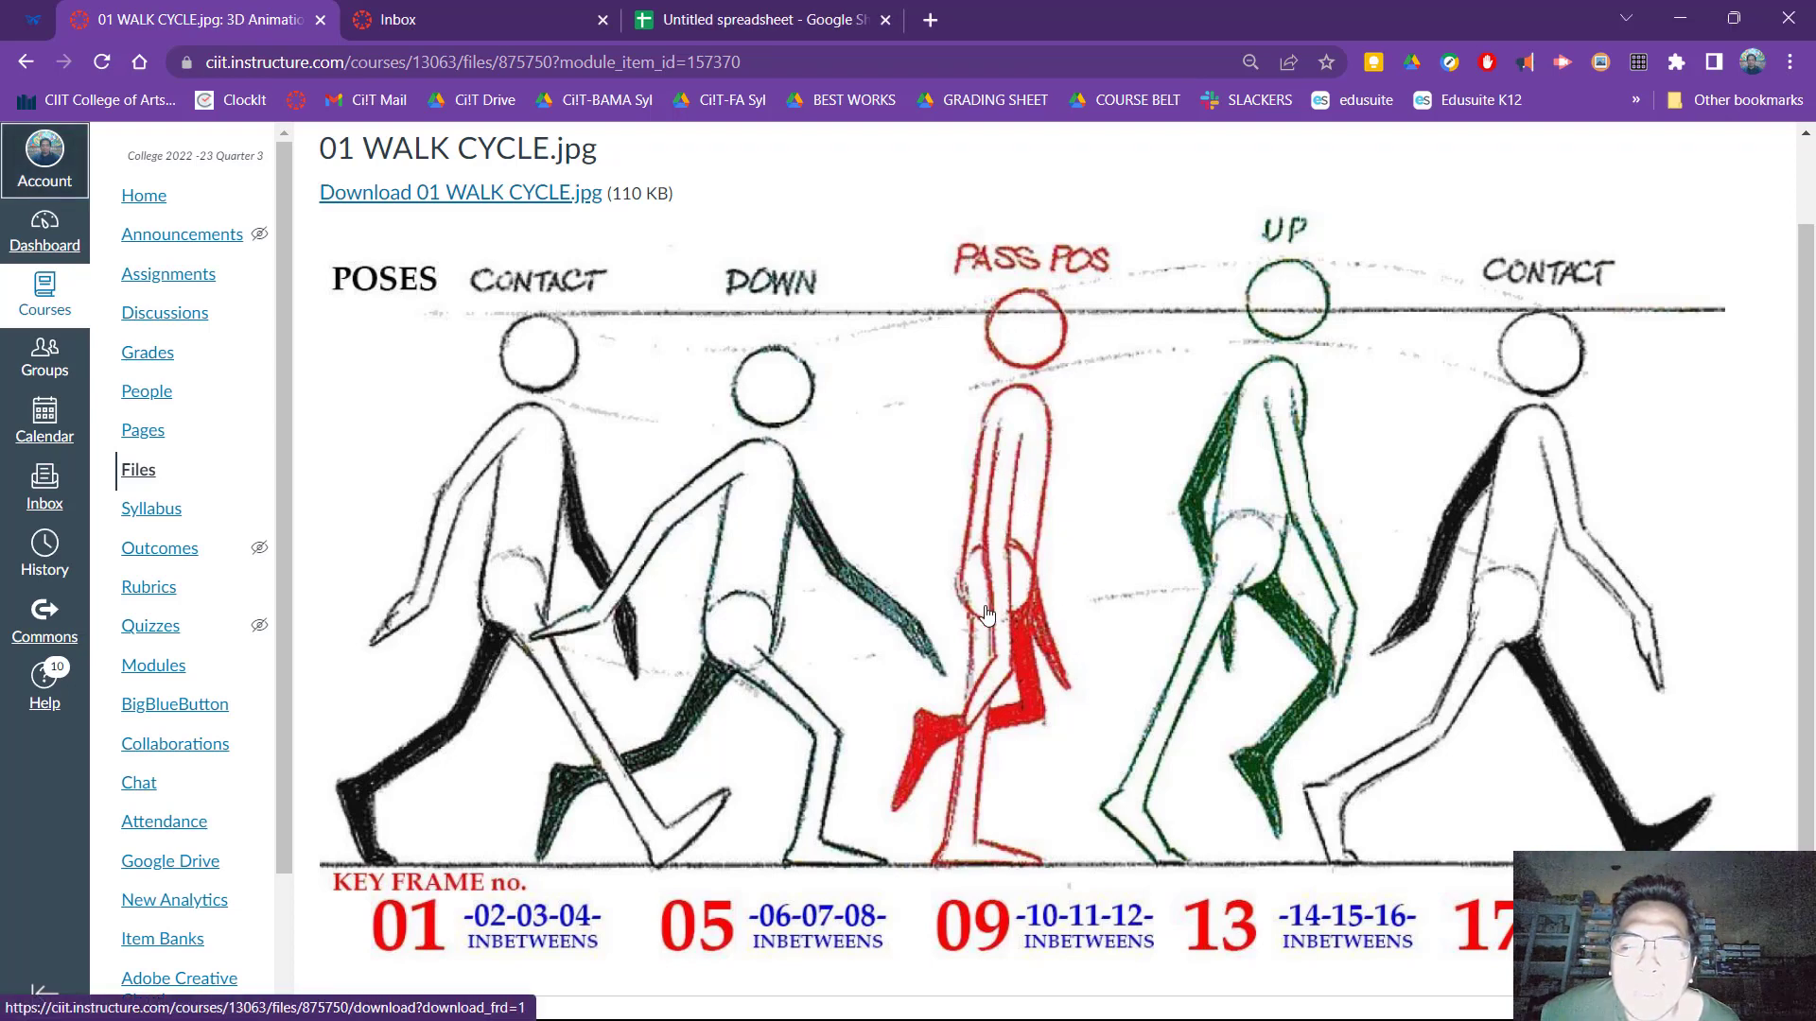
key("alt+Tab")
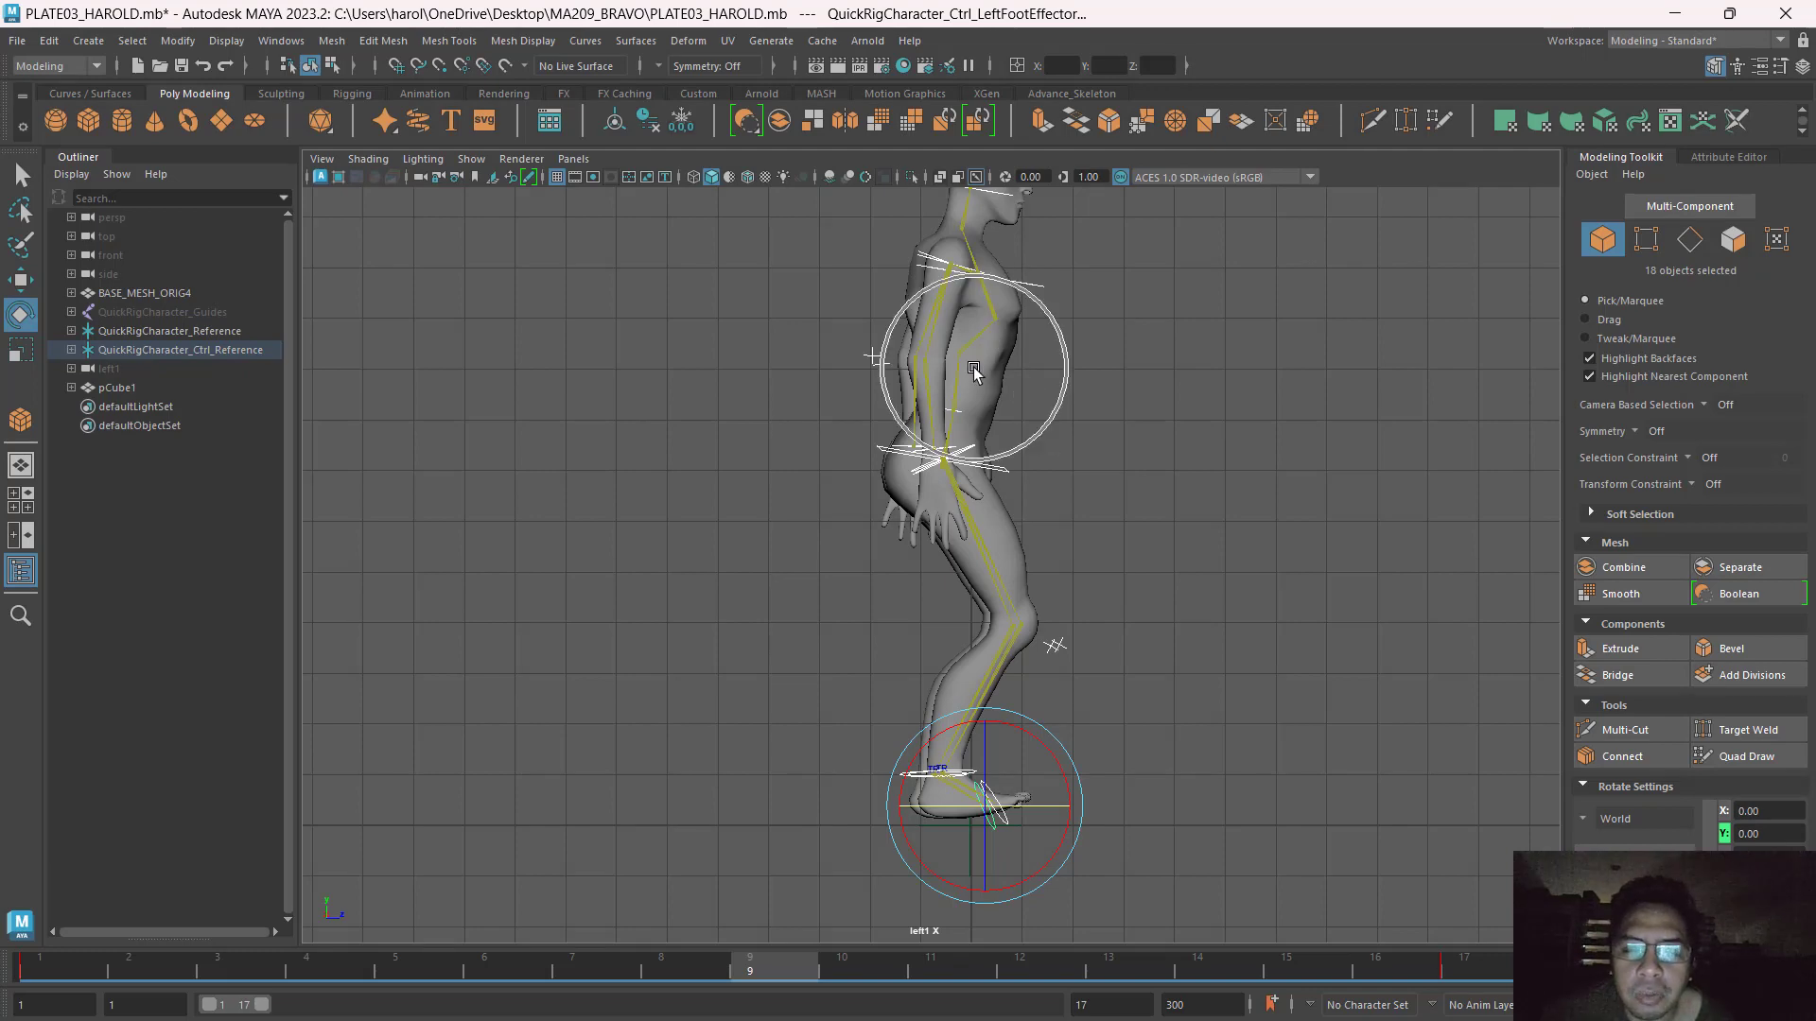
key("alt+Tab")
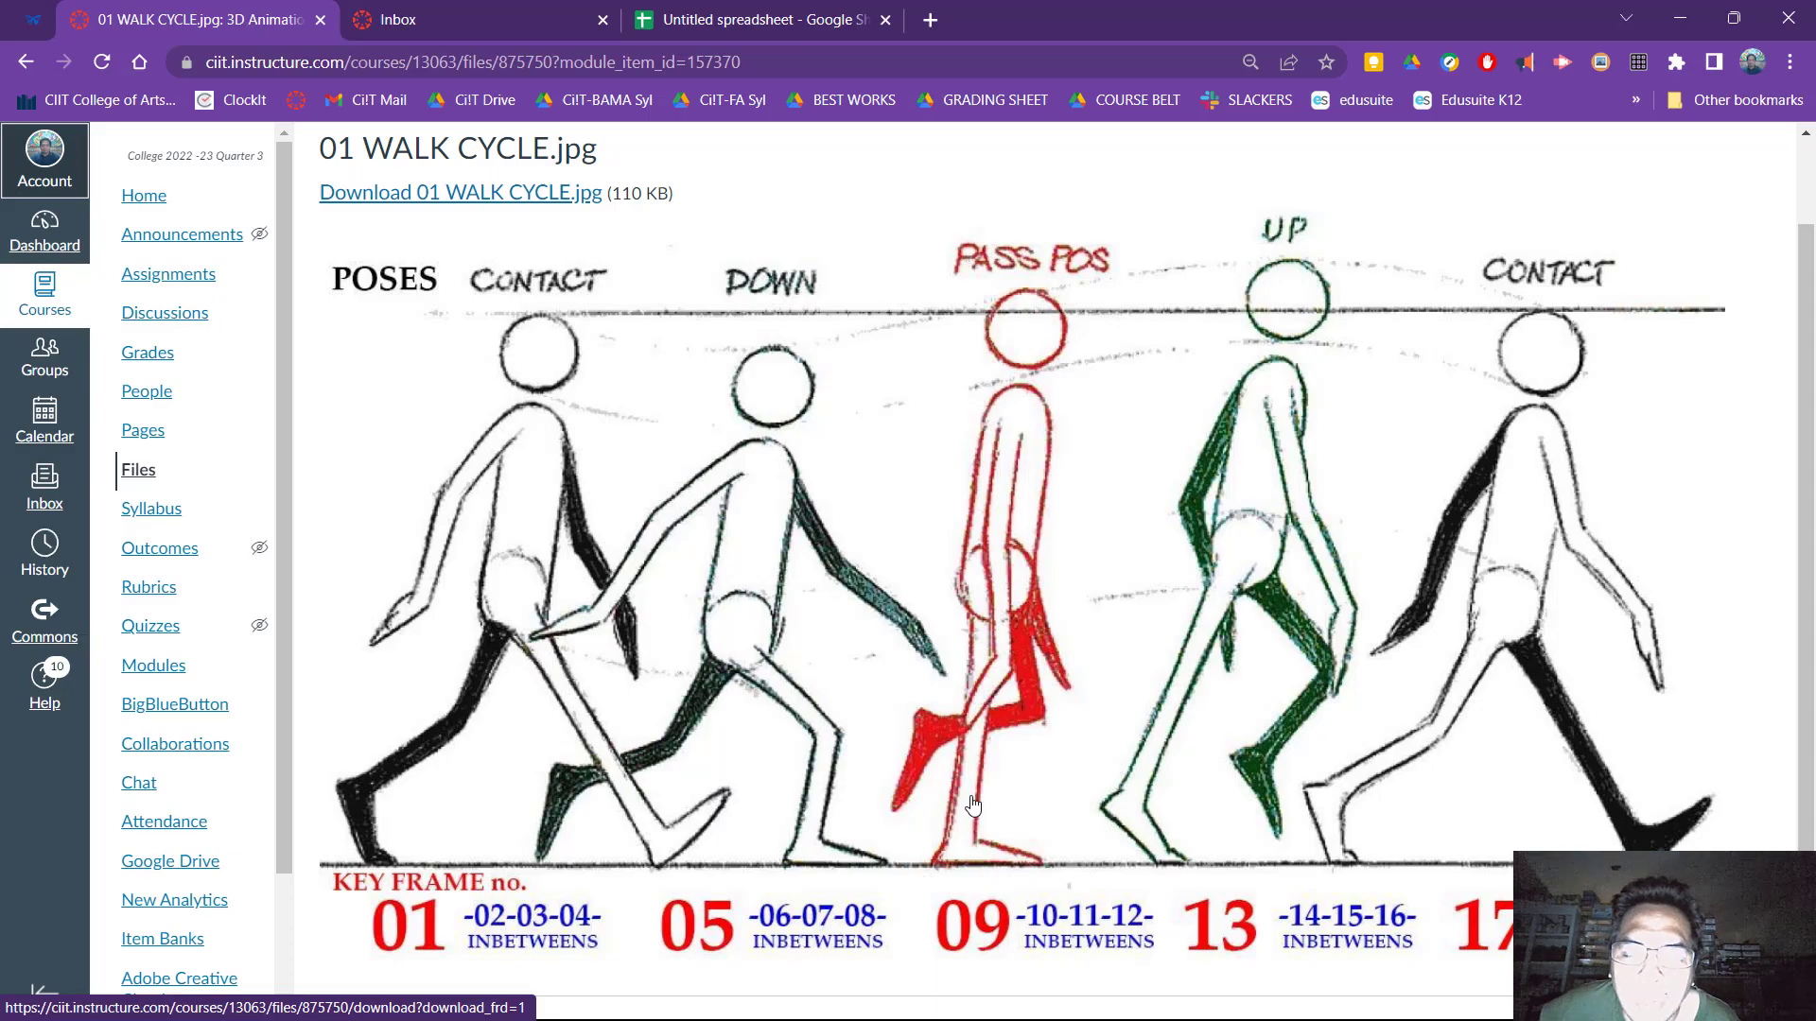
key("alt+Tab")
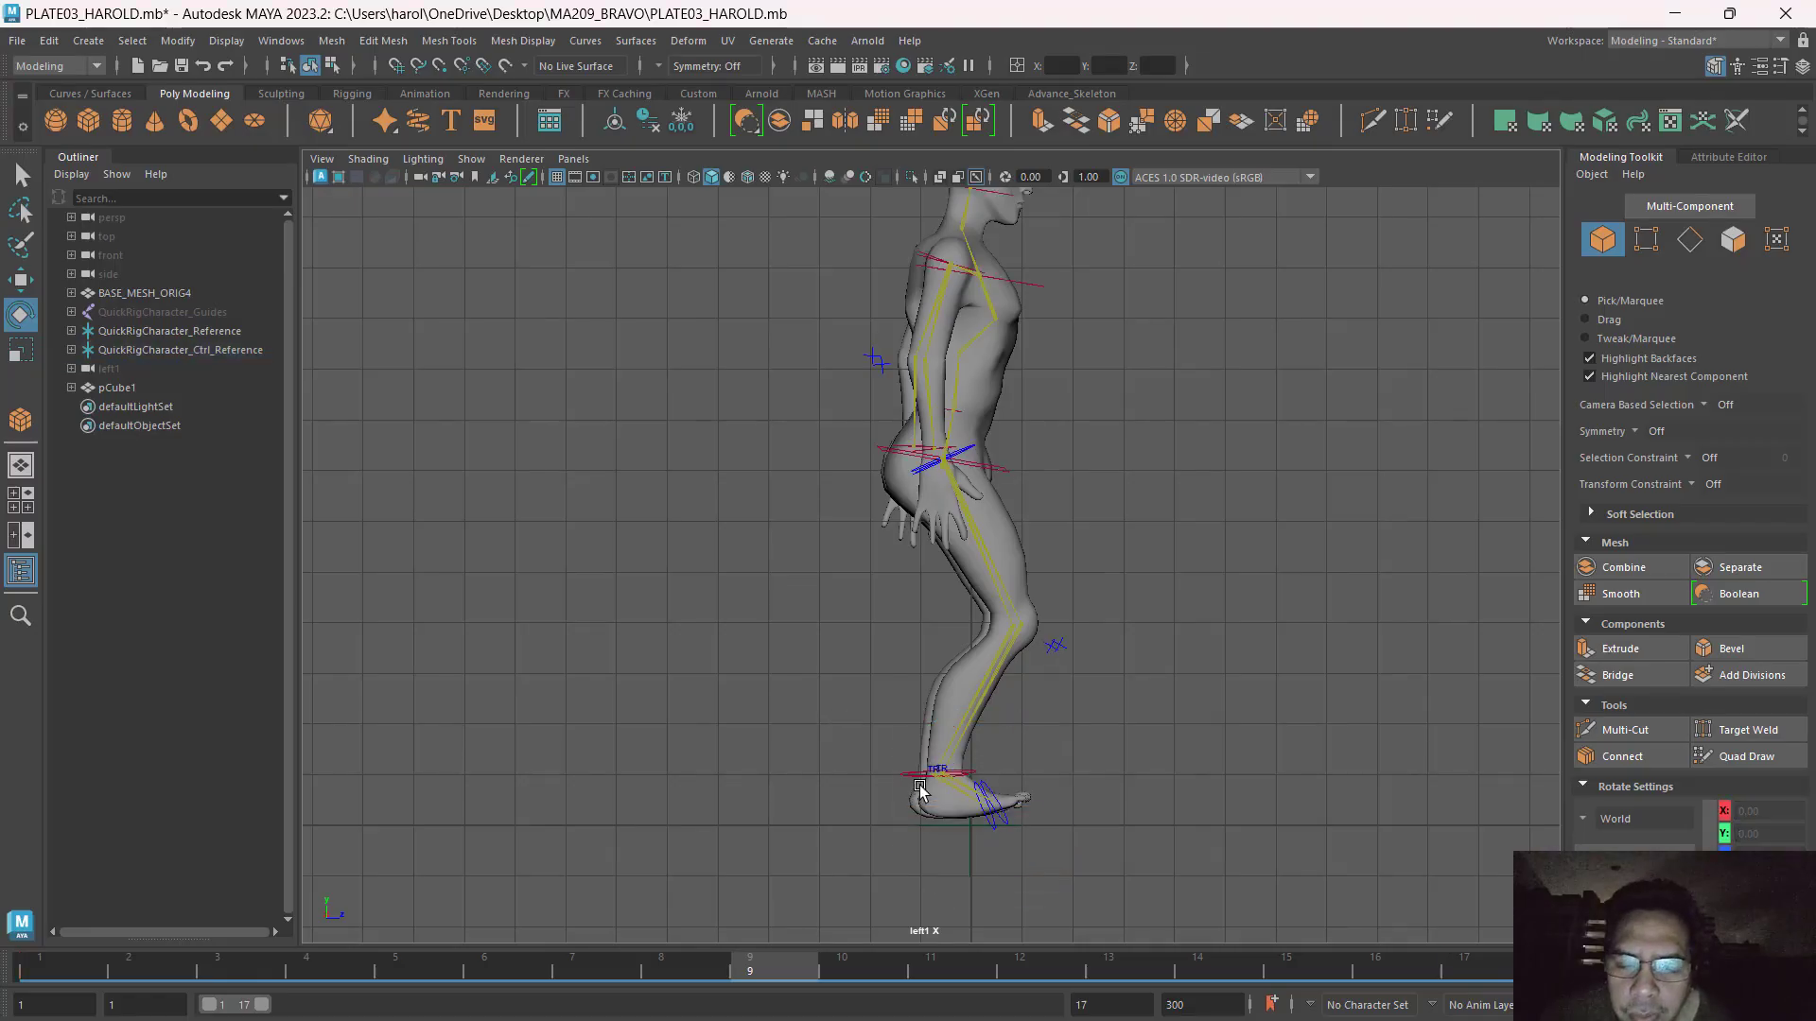
Lower the right ankle control to about Y 0.81 at frame 9 and shift it back behind the left foot.
left_click(914, 777)
key("w")
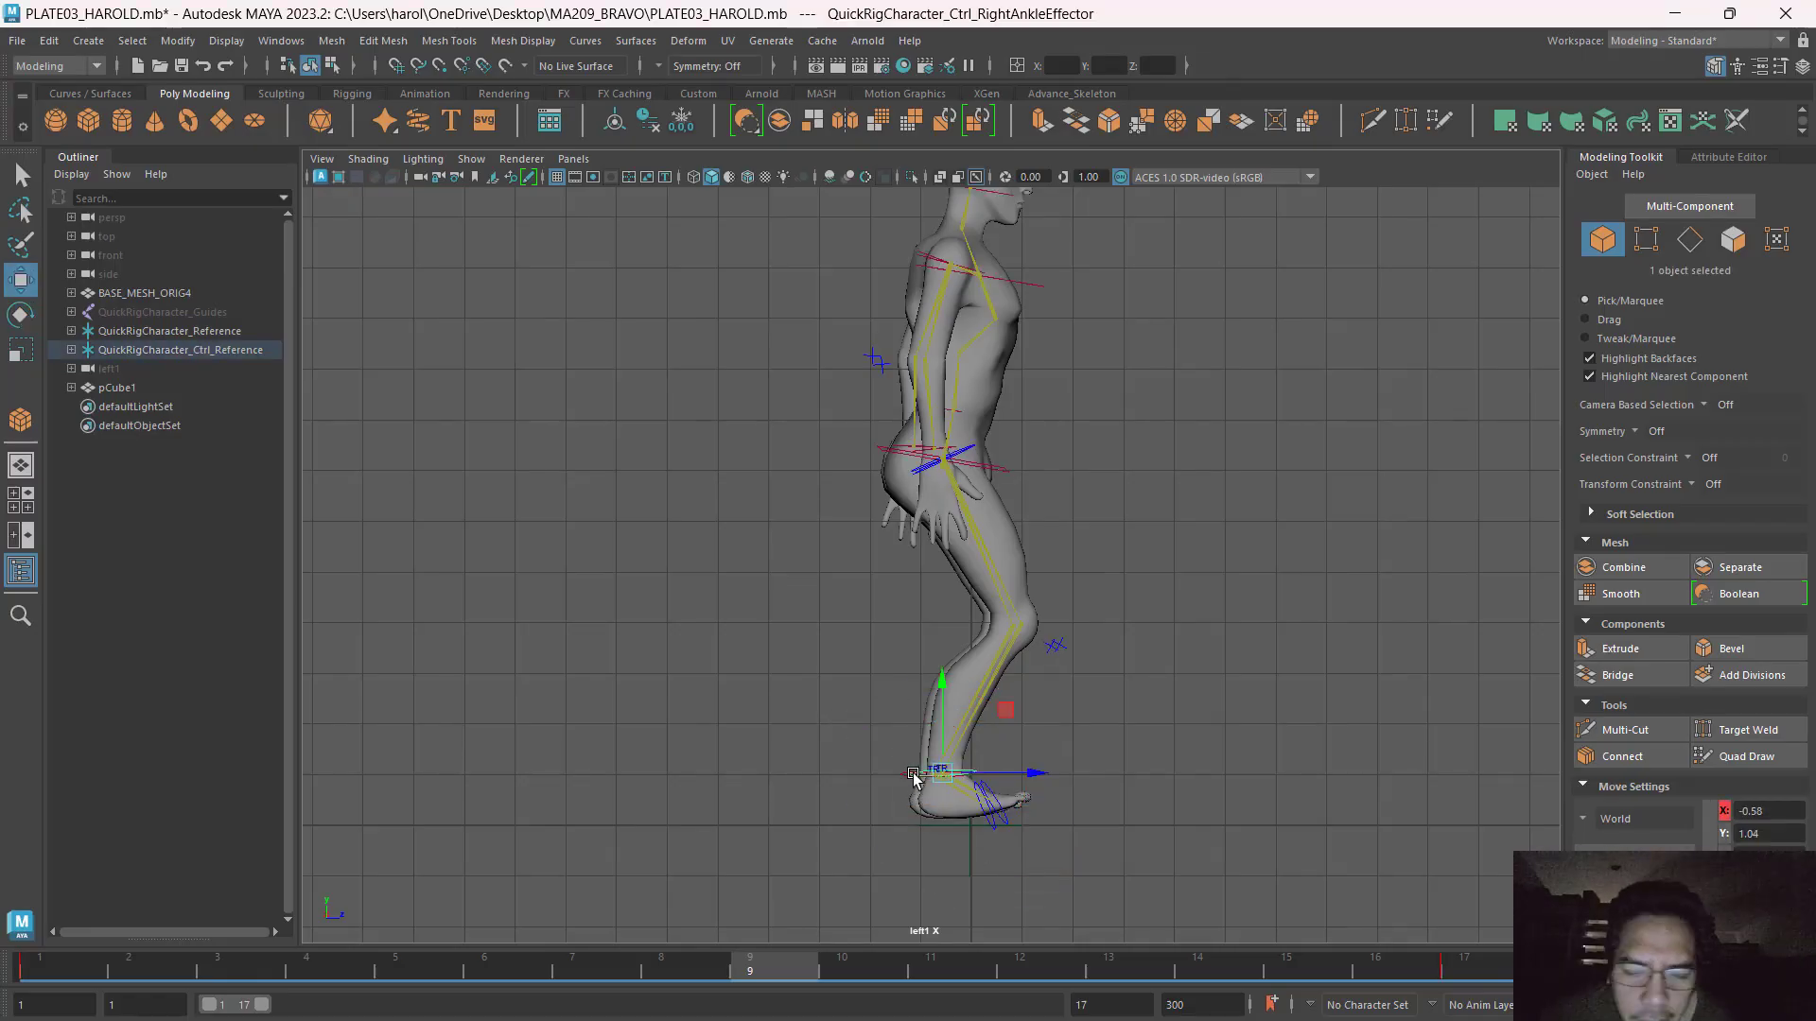
left_click_drag(942, 684, 943, 704)
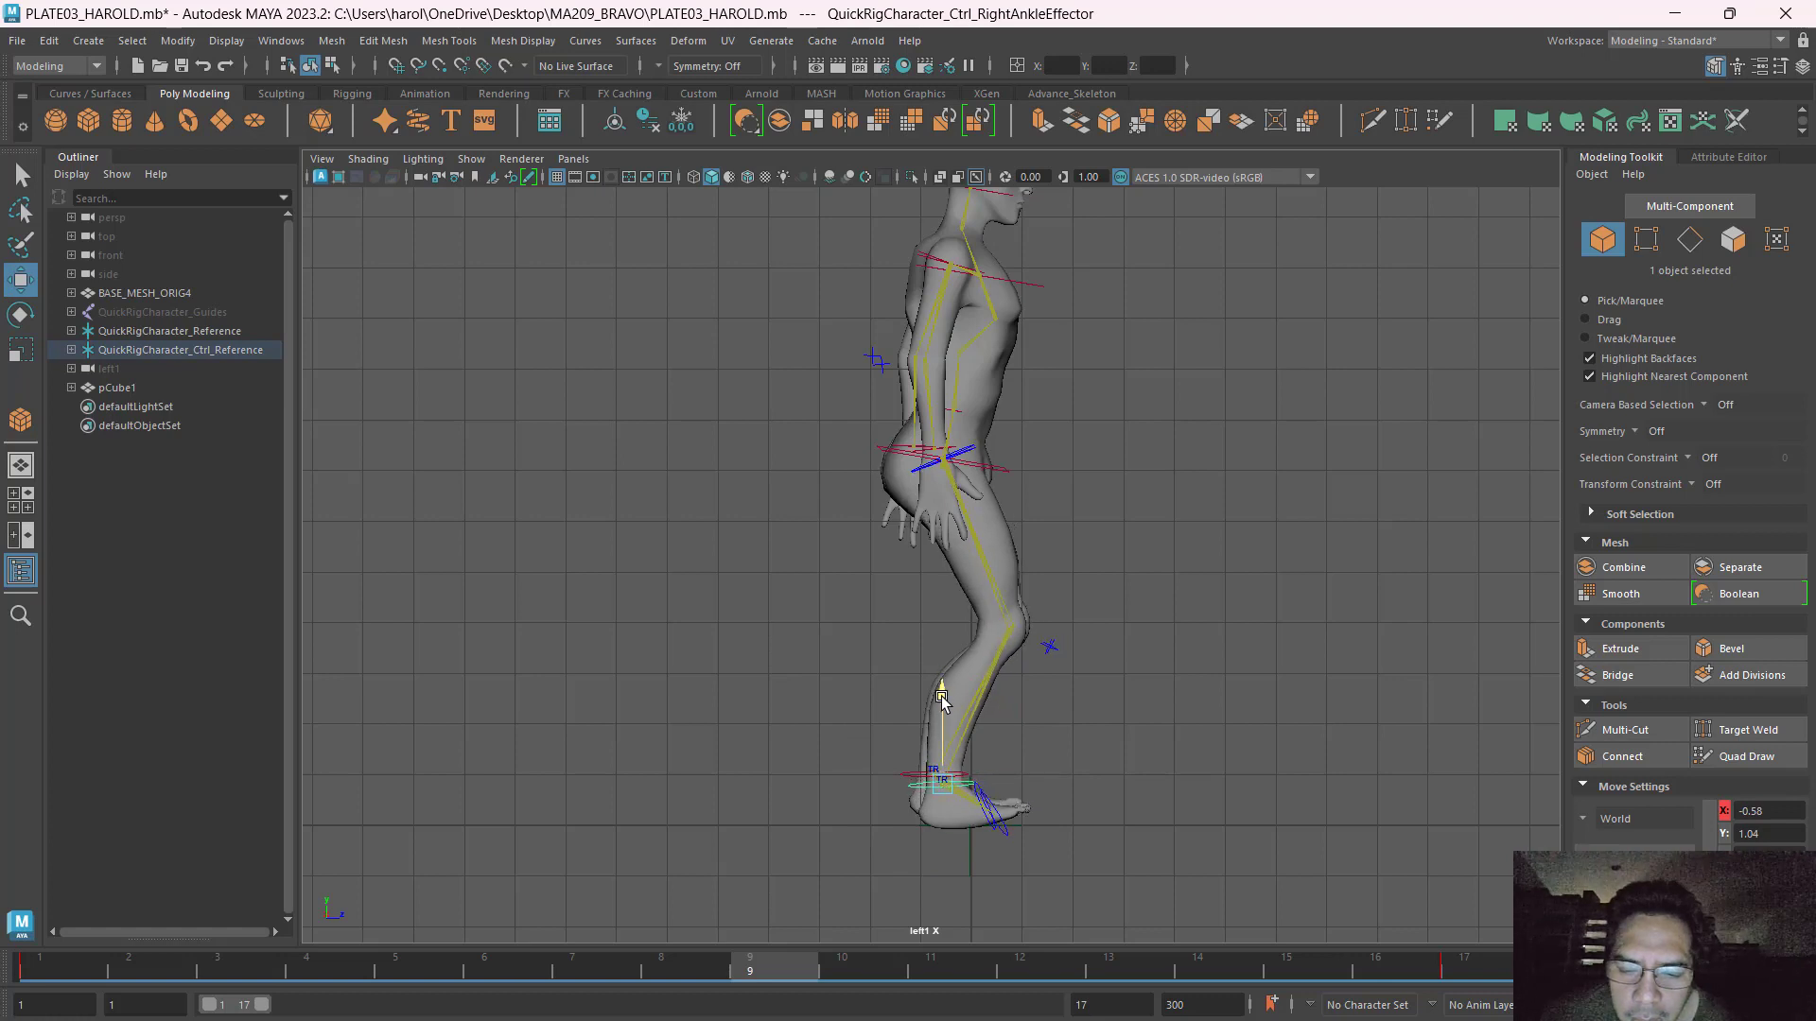
left_click_drag(999, 793, 975, 795)
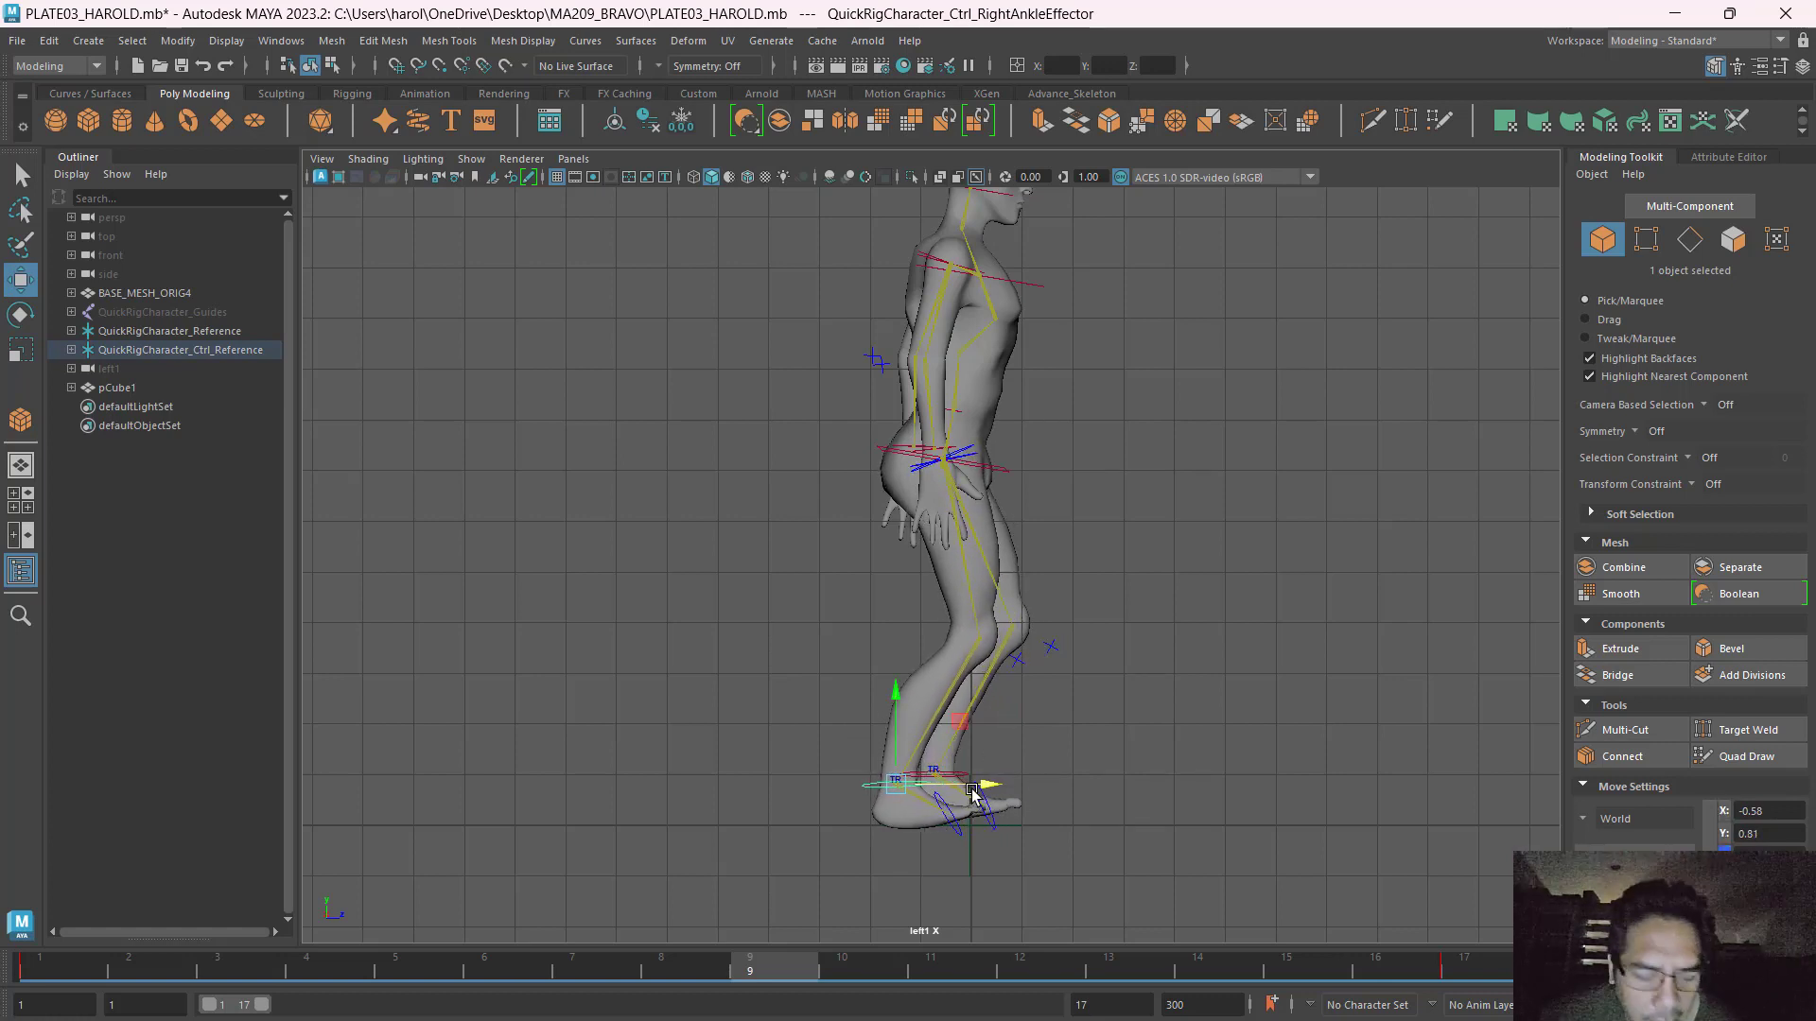
Rotate the right ankle and right foot controls until the sole lies flat on the ground line.
key("e")
left_click_drag(955, 725, 969, 747)
key("f")
scroll(1127, 689, "down", 8)
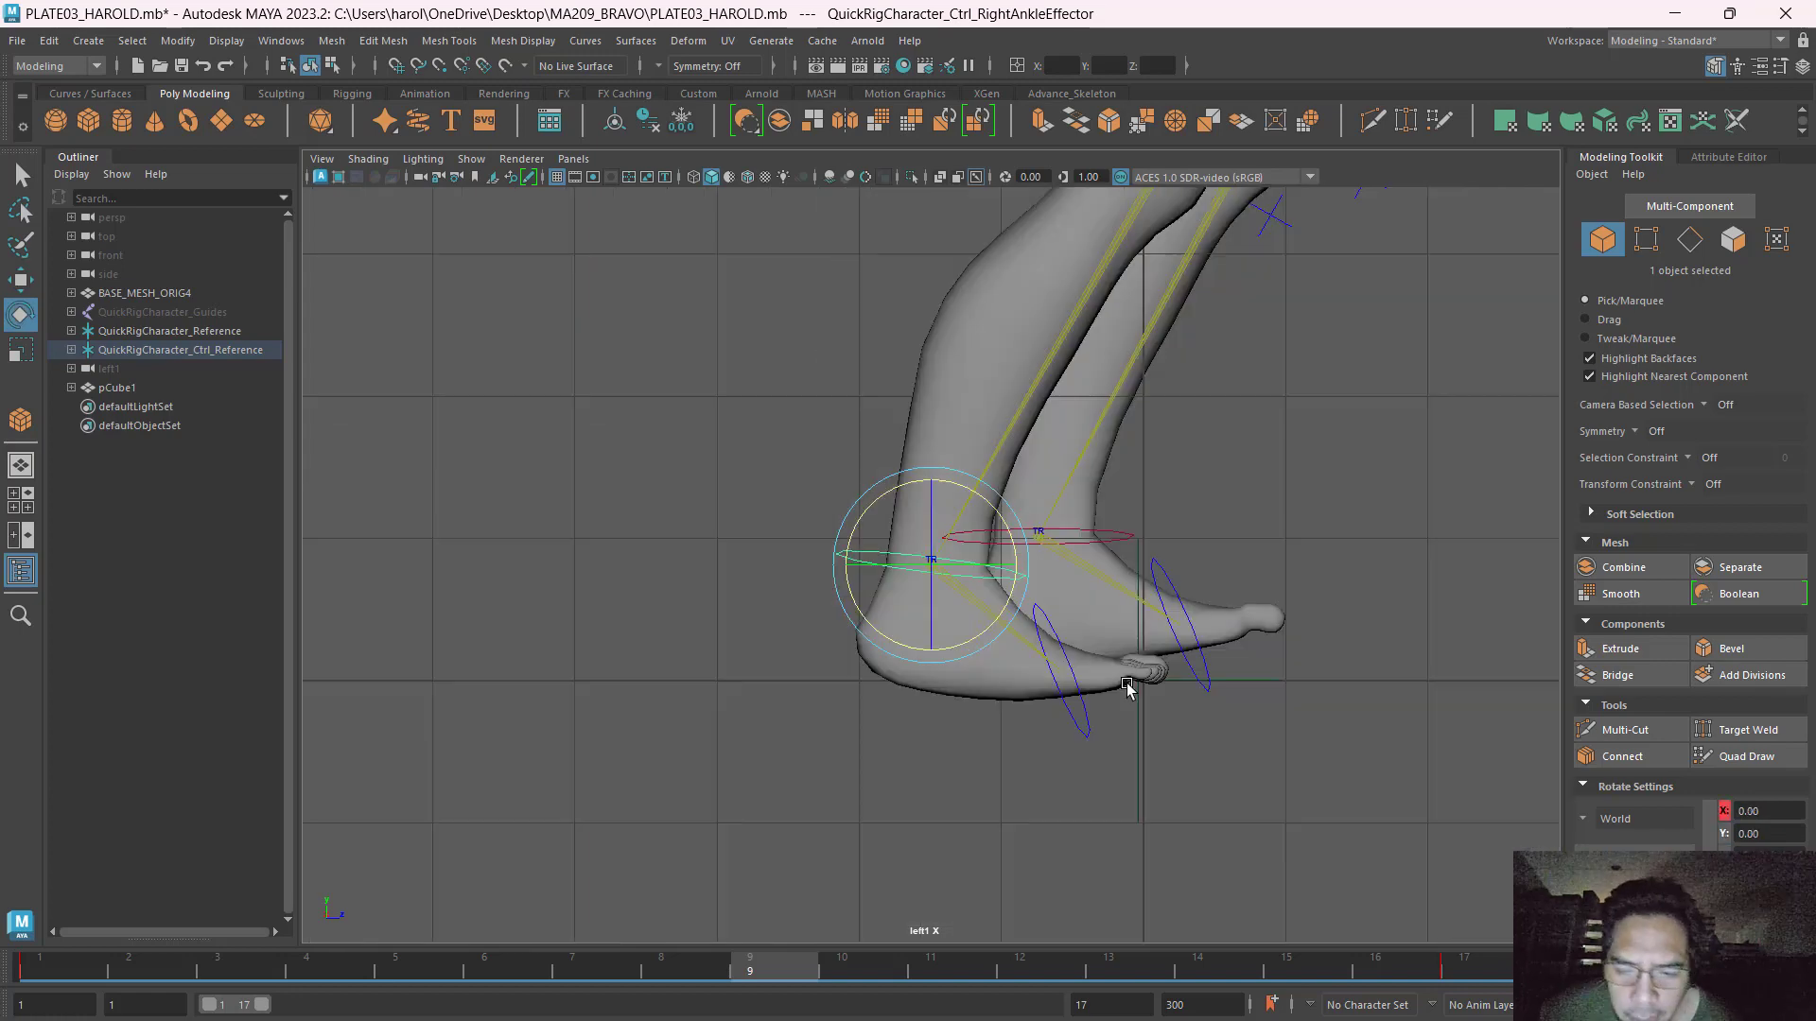
scroll(1124, 686, "up", 3)
left_click(1120, 771)
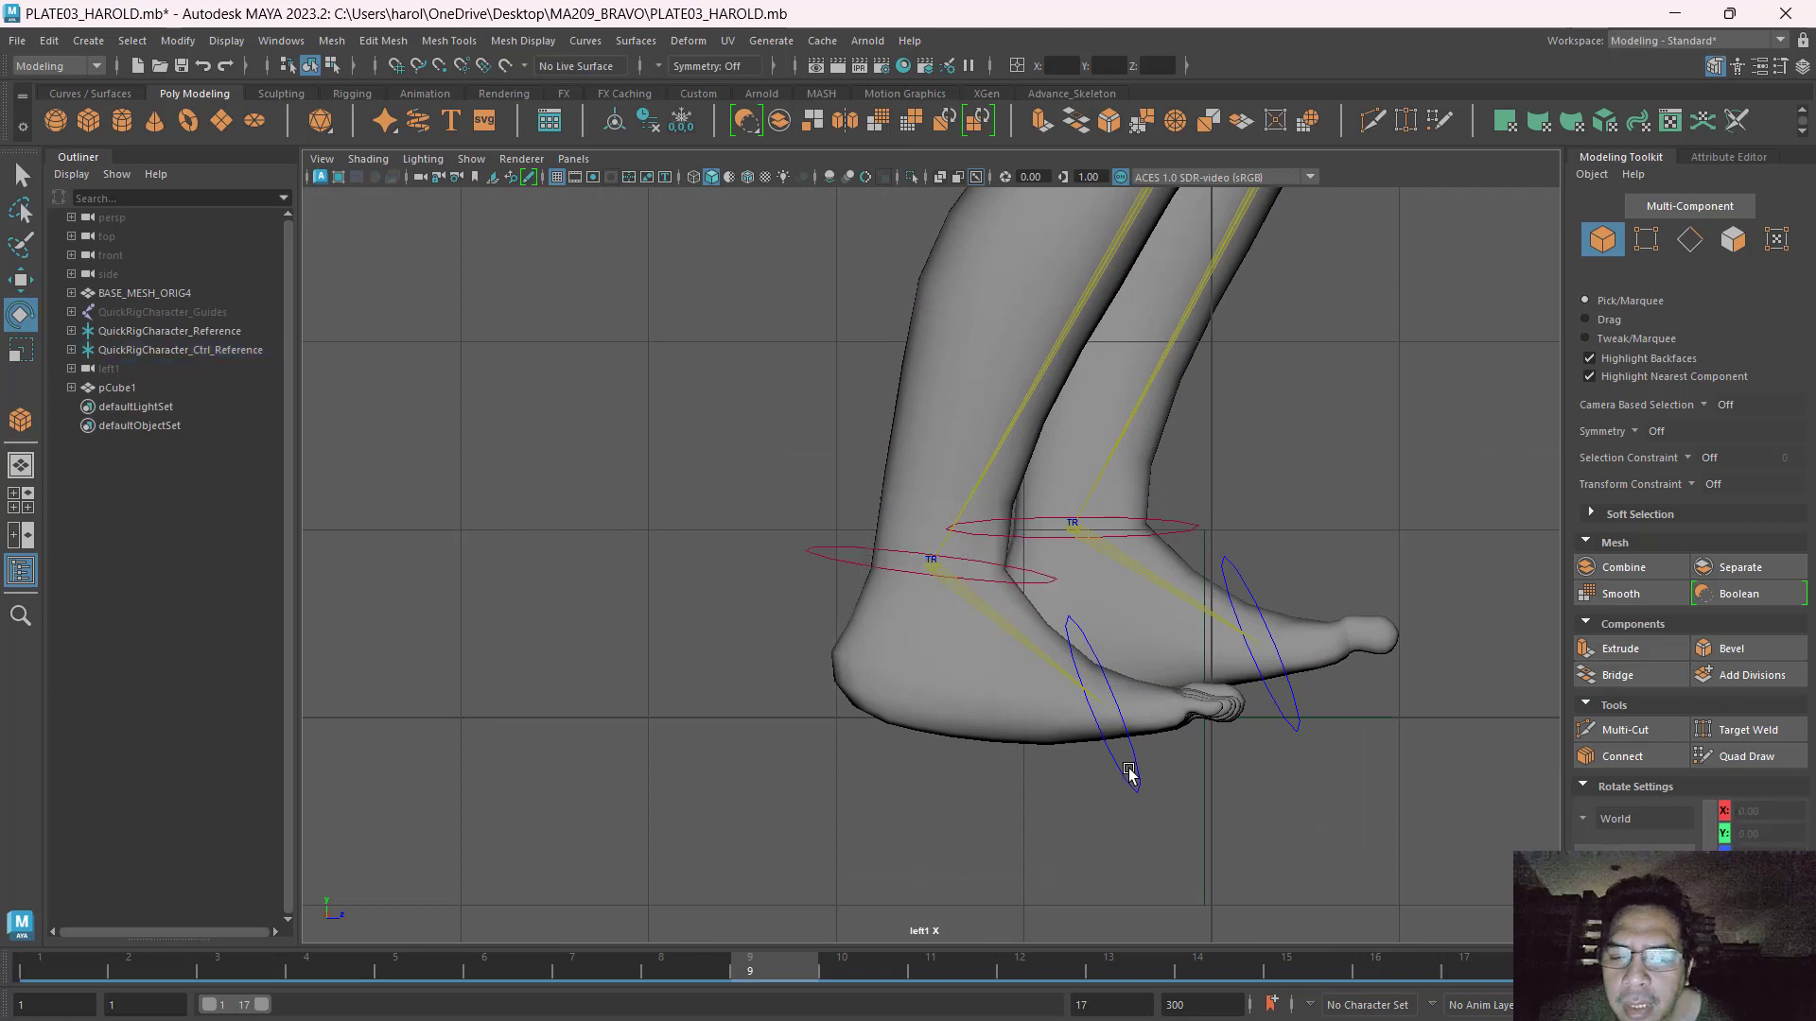
left_click(1132, 771)
left_click_drag(1132, 624, 1170, 646)
left_click(825, 552)
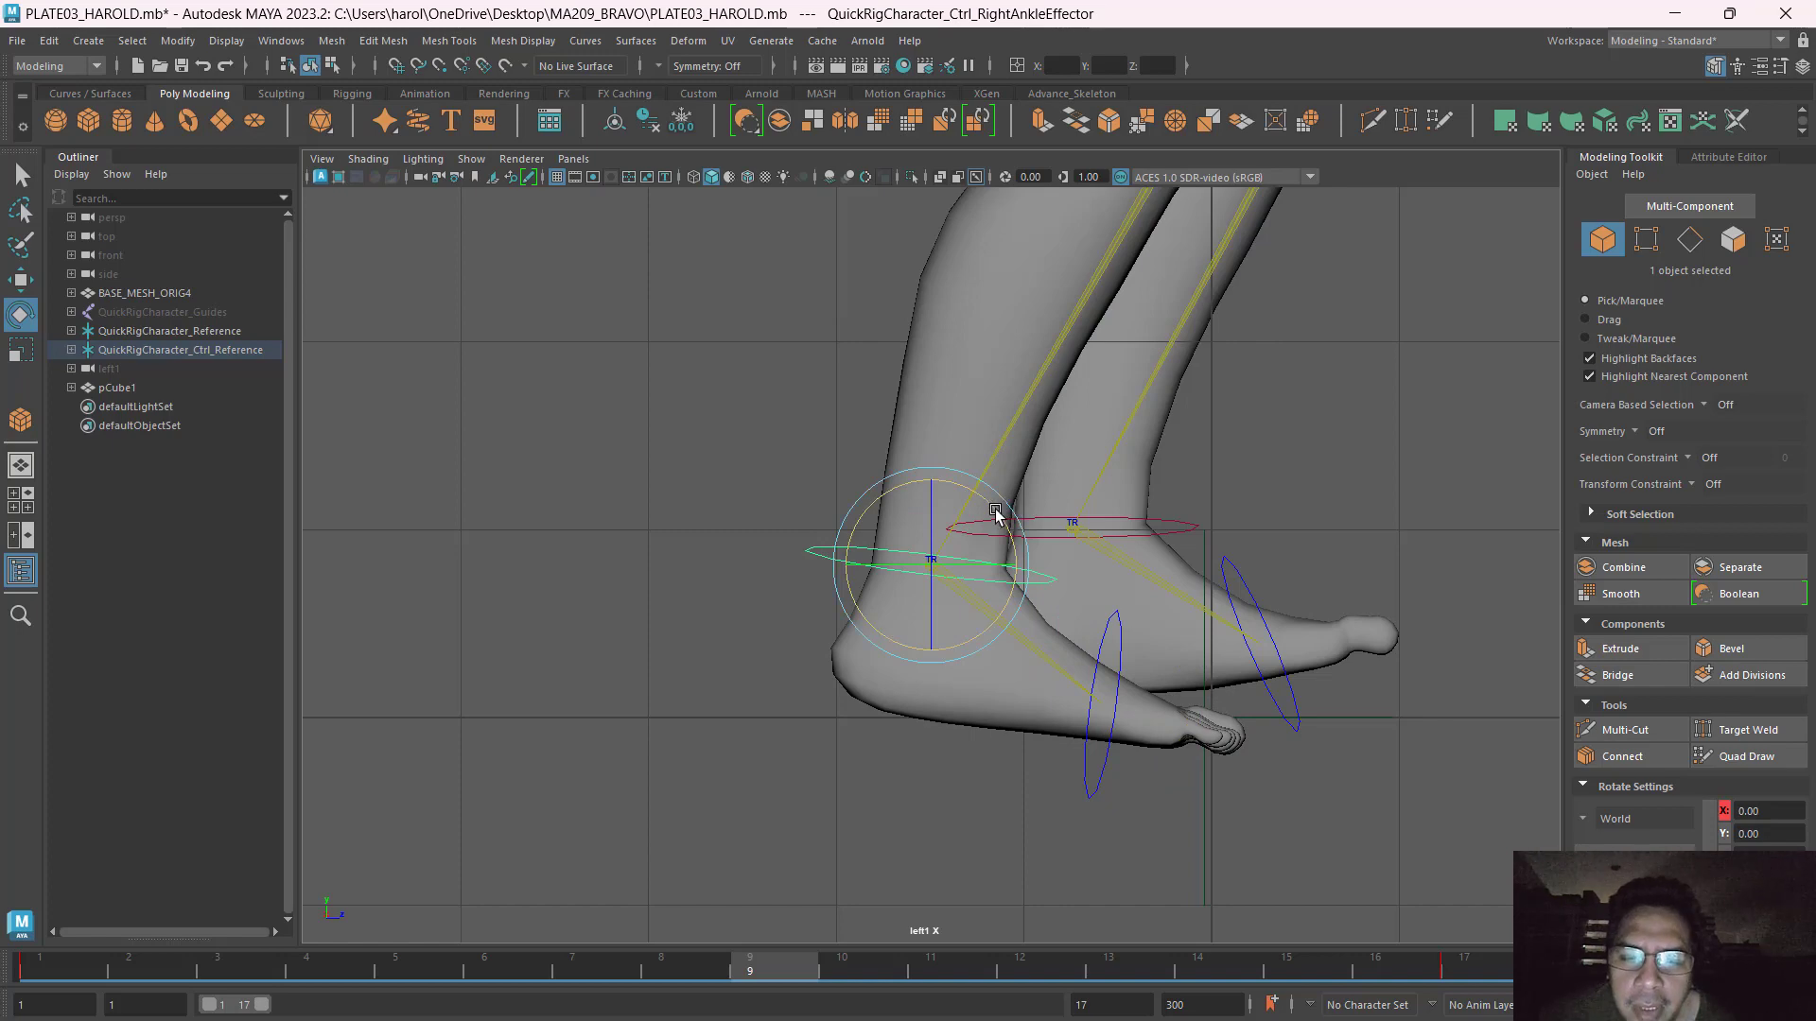
left_click_drag(995, 512, 1000, 492)
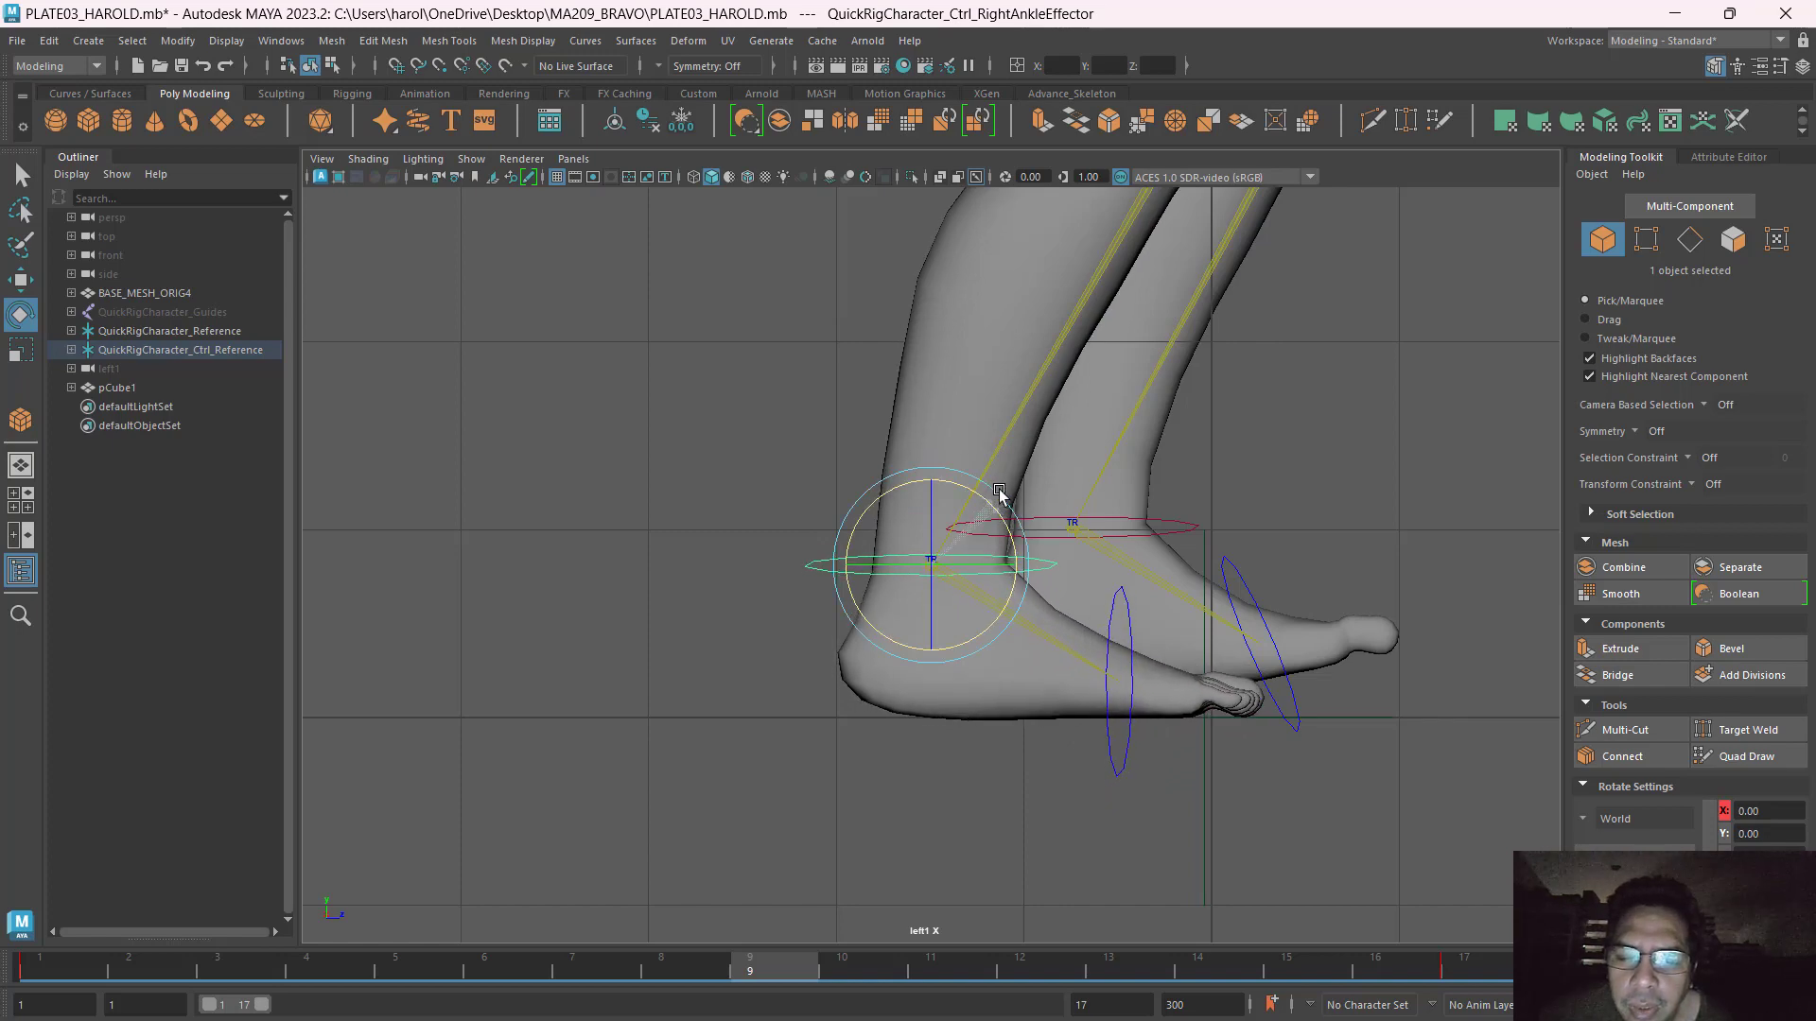
Raise the hips control to about Y 7.68 to straighten the legs and lift the head above the height guide.
scroll(1076, 512, "down", 5)
middle_click_drag(1147, 445, 1112, 745, "alt")
left_click(1020, 571)
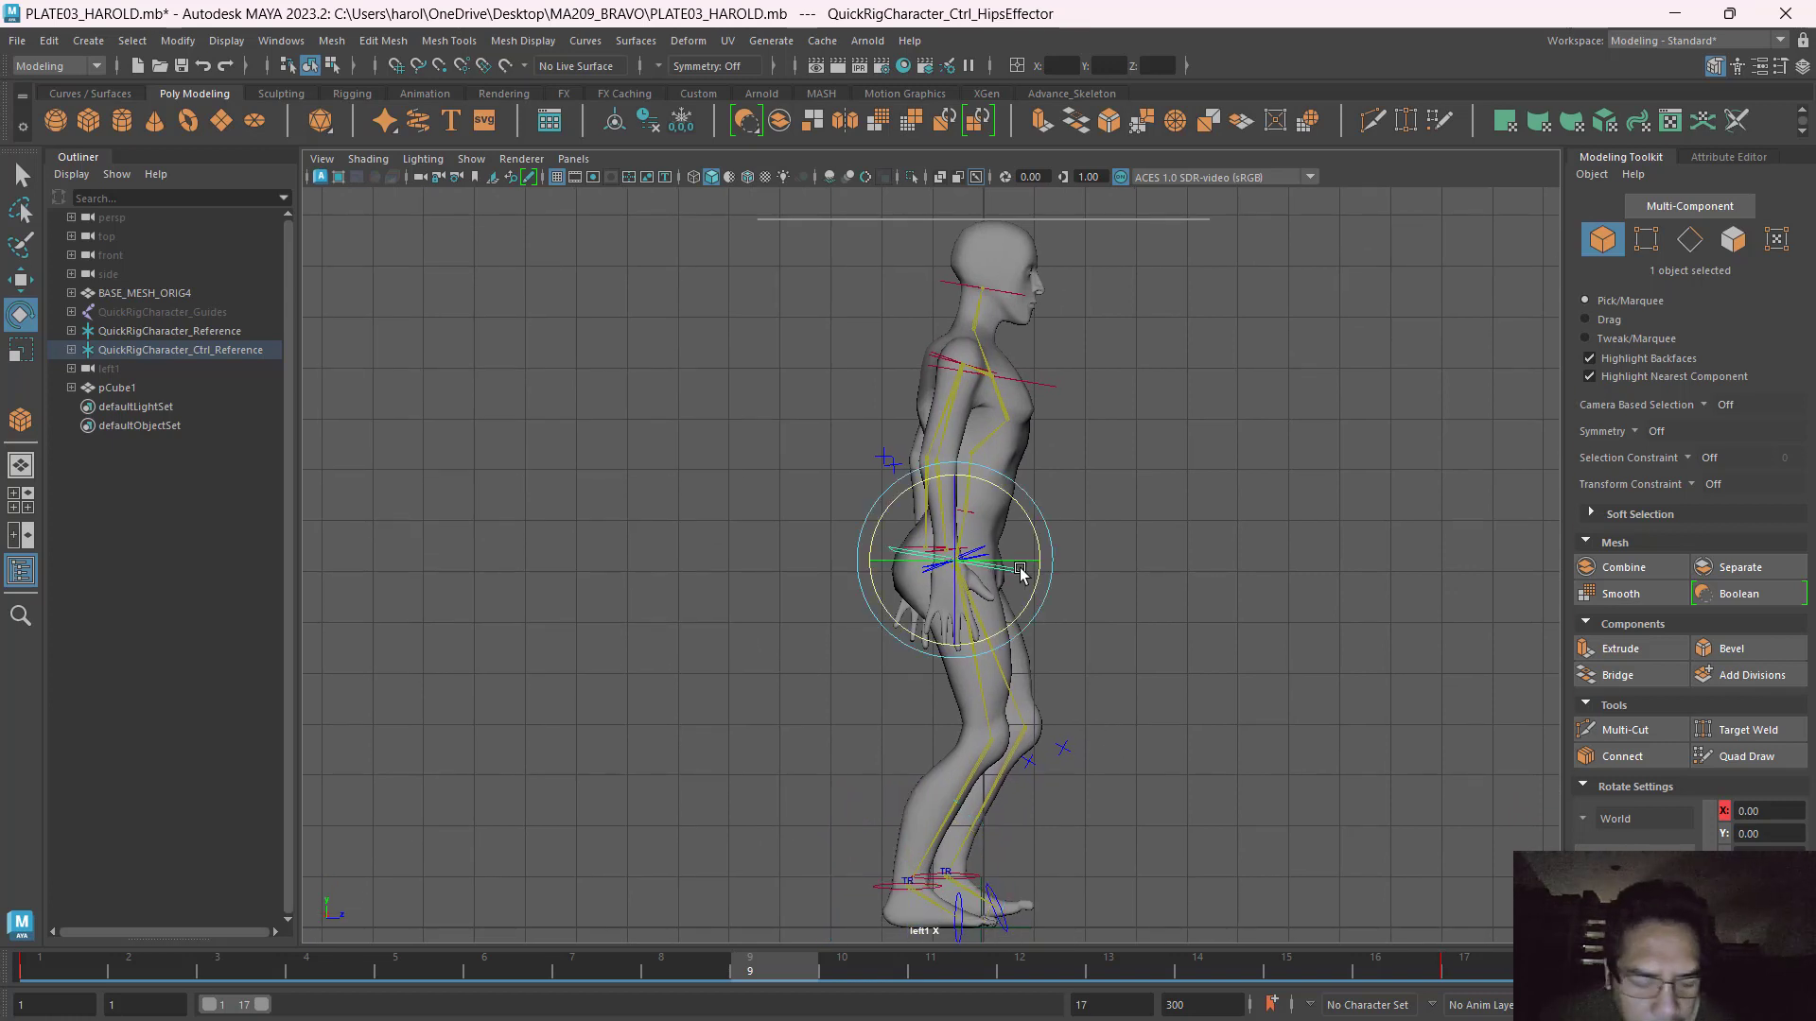
key("w")
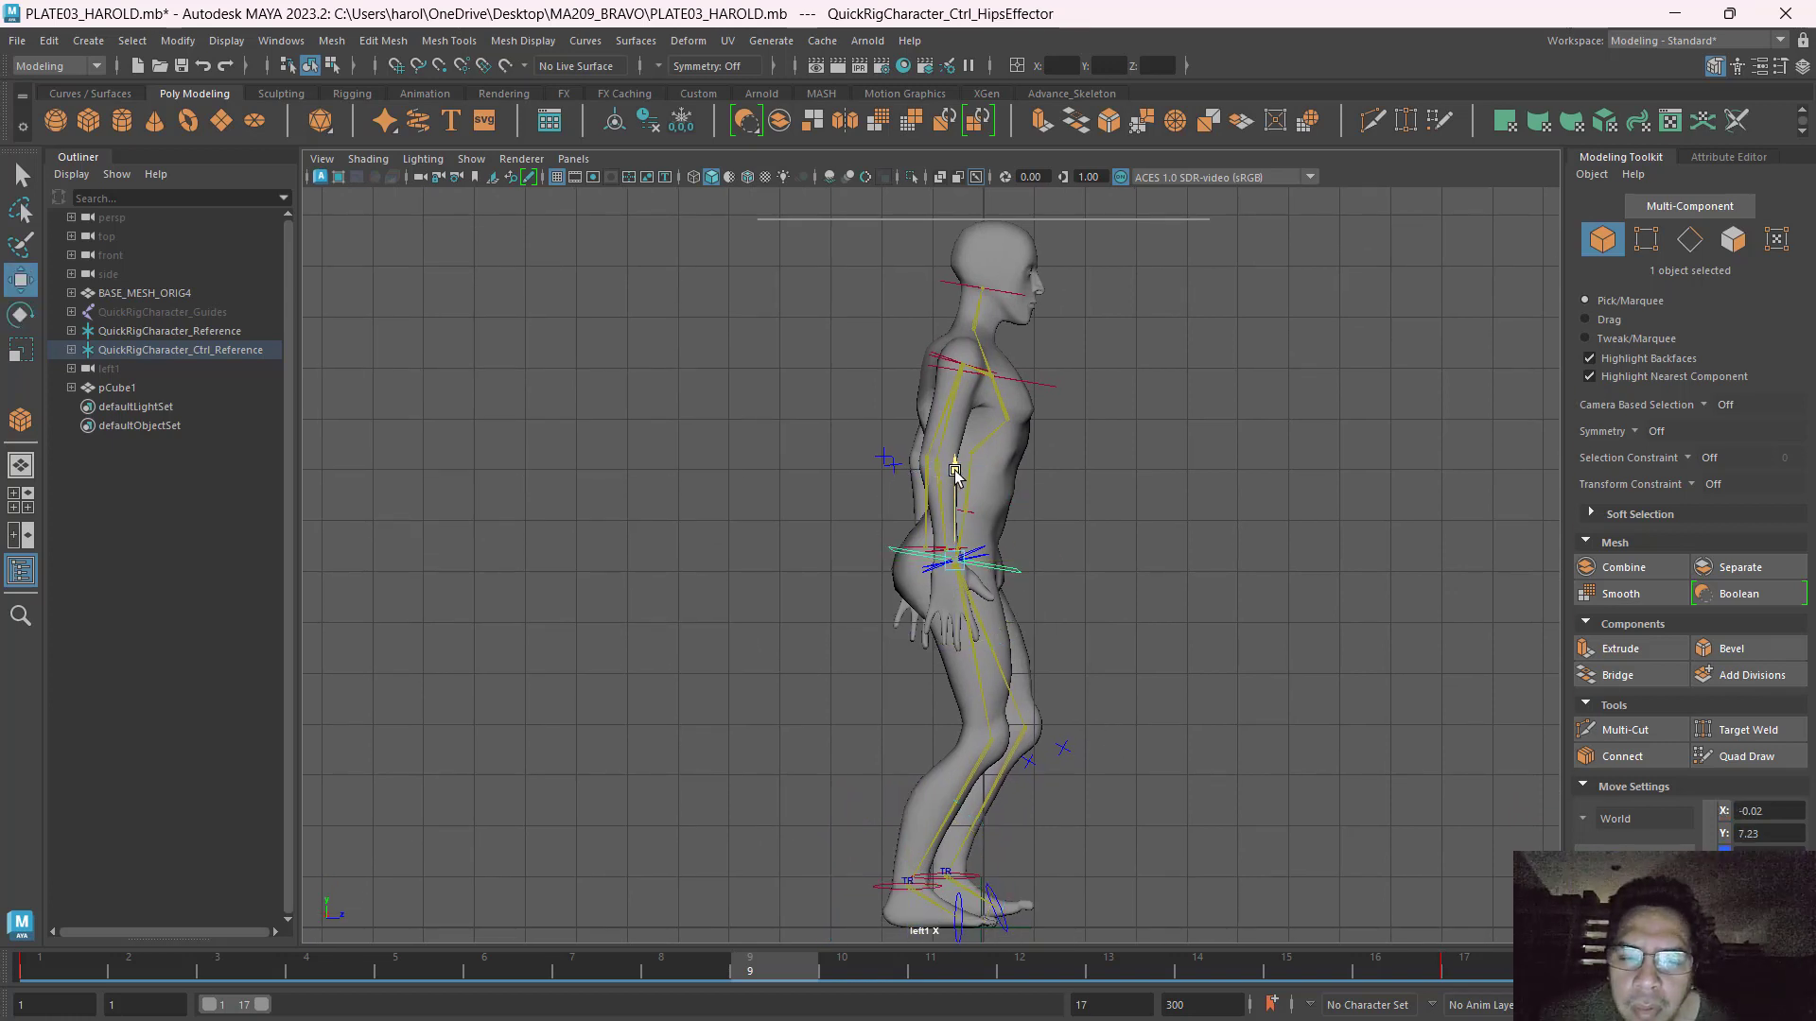
left_click_drag(955, 473, 959, 444)
Check the raised pose from the front and return to the left1 side camera view.
key("space")
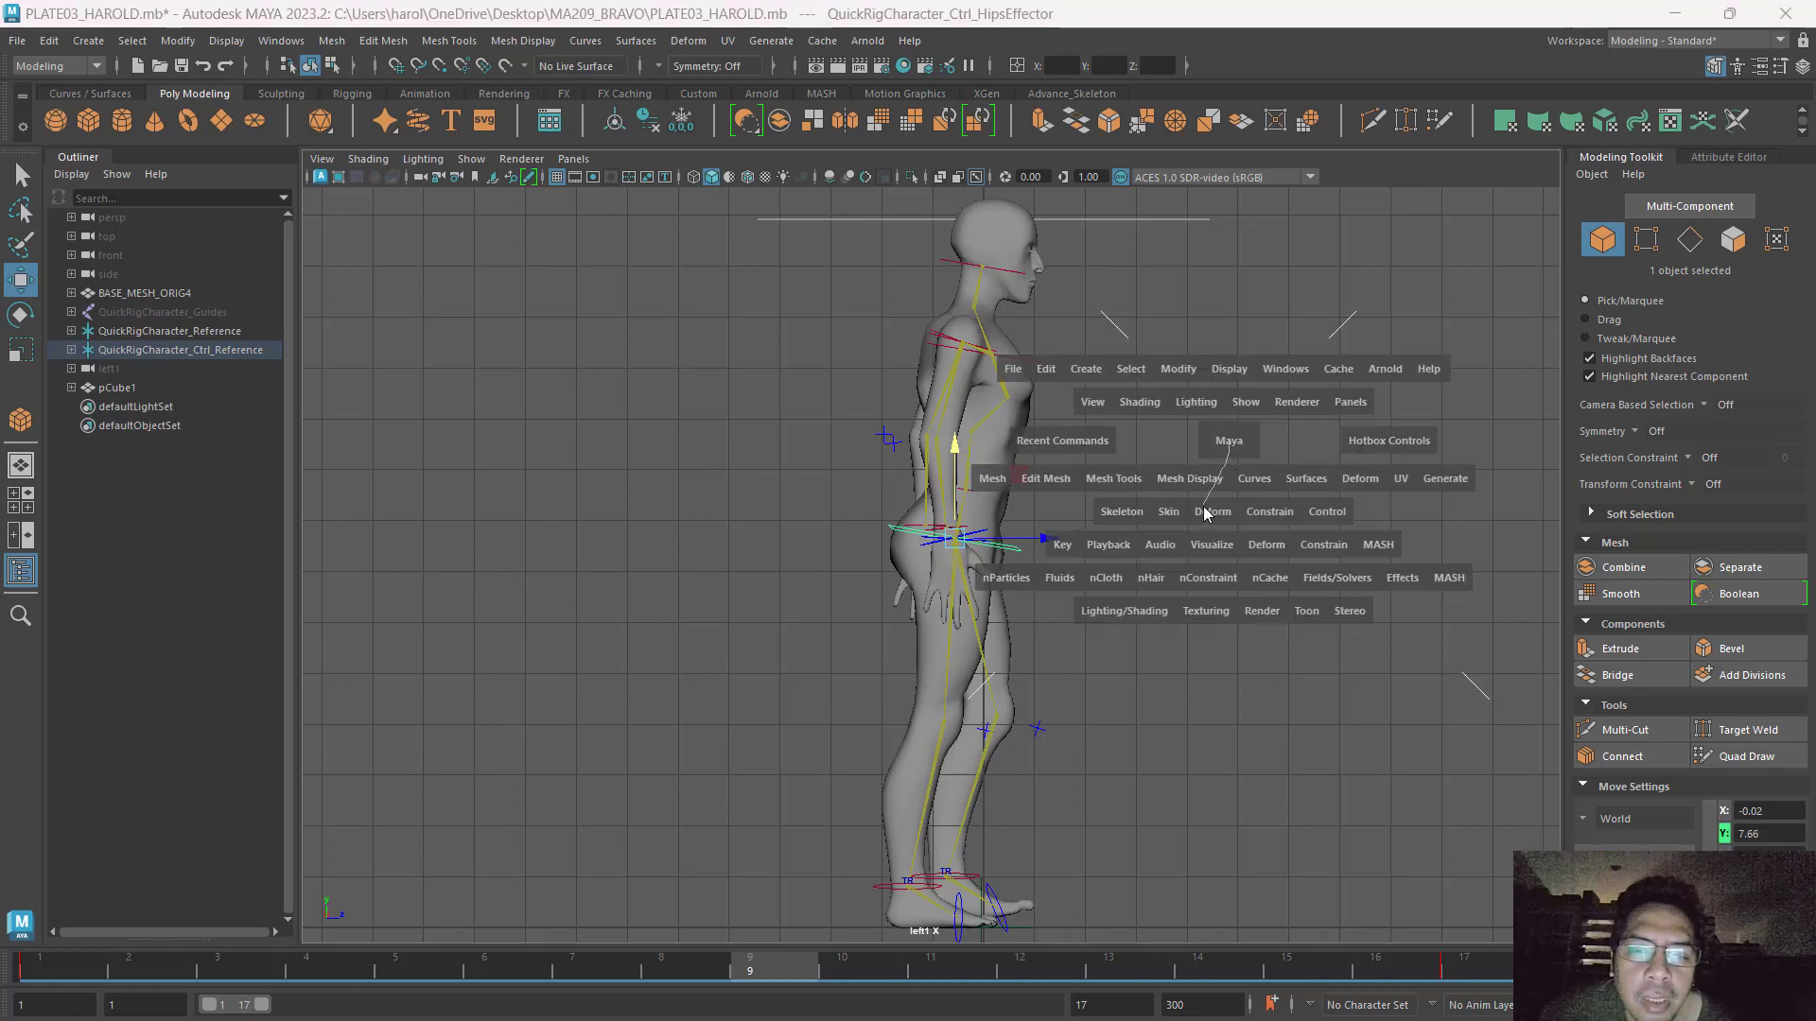
left_click_drag(1228, 445, 1220, 487)
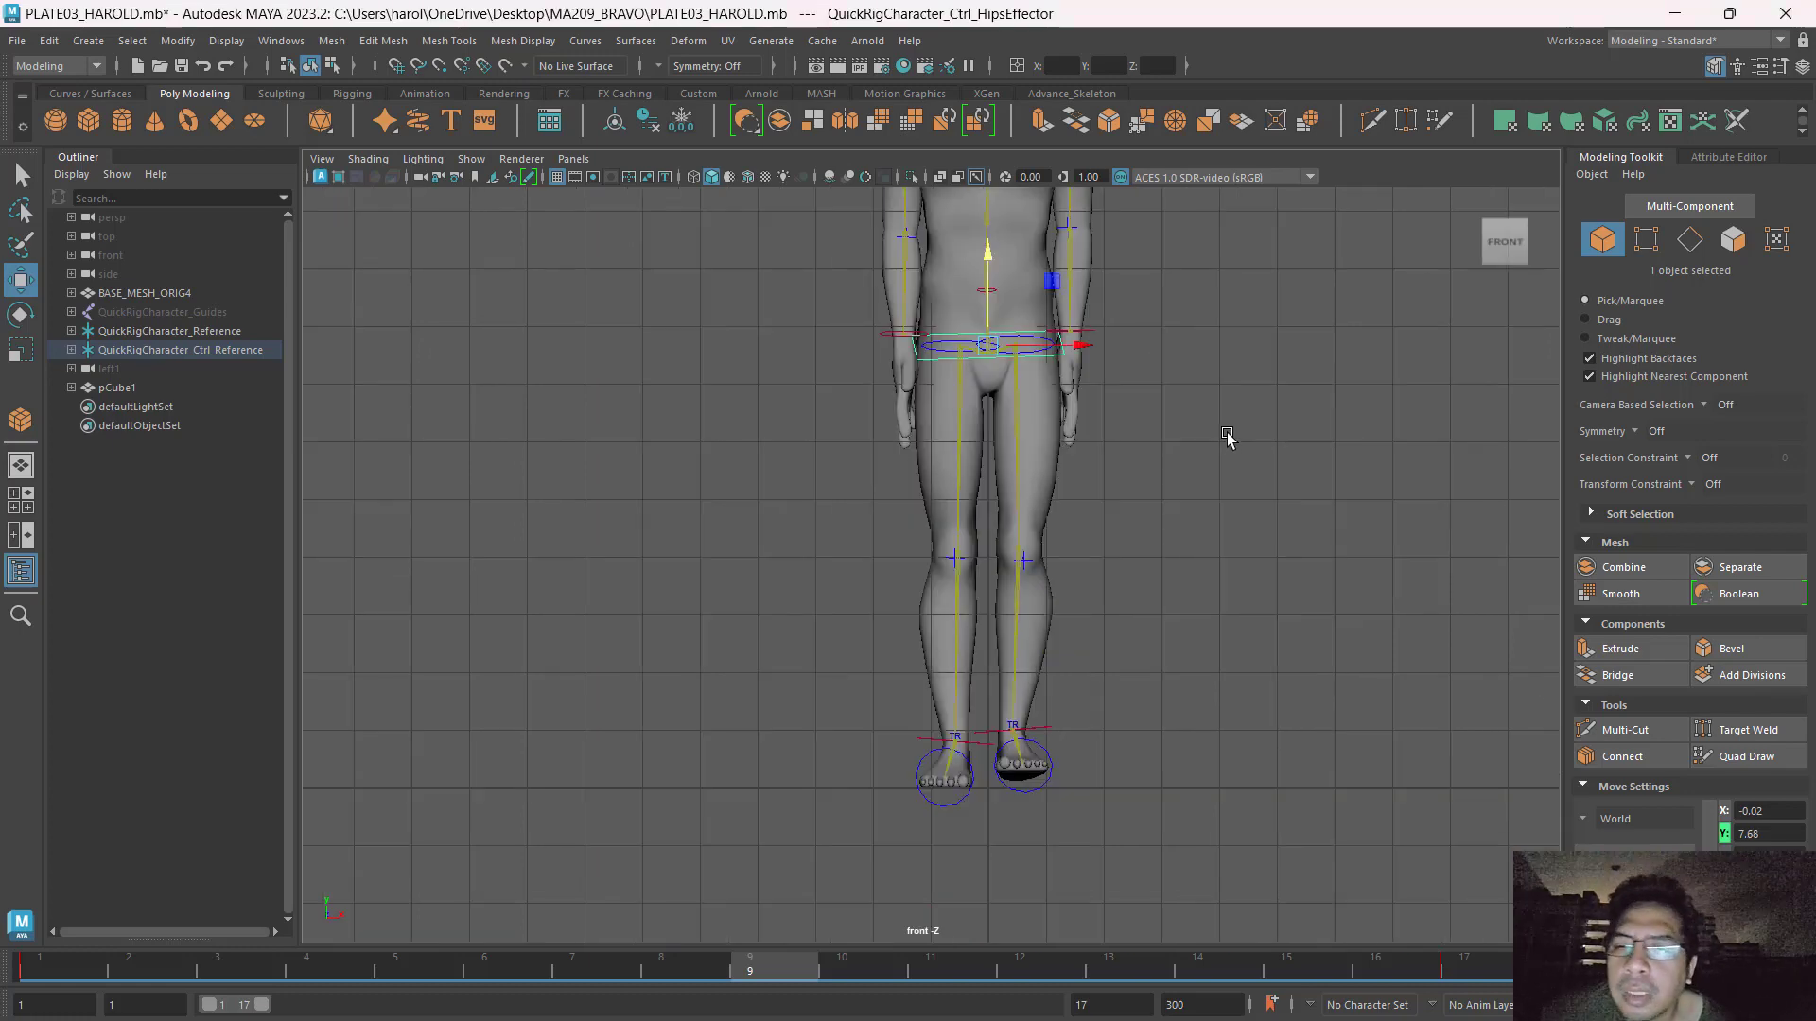
key("space")
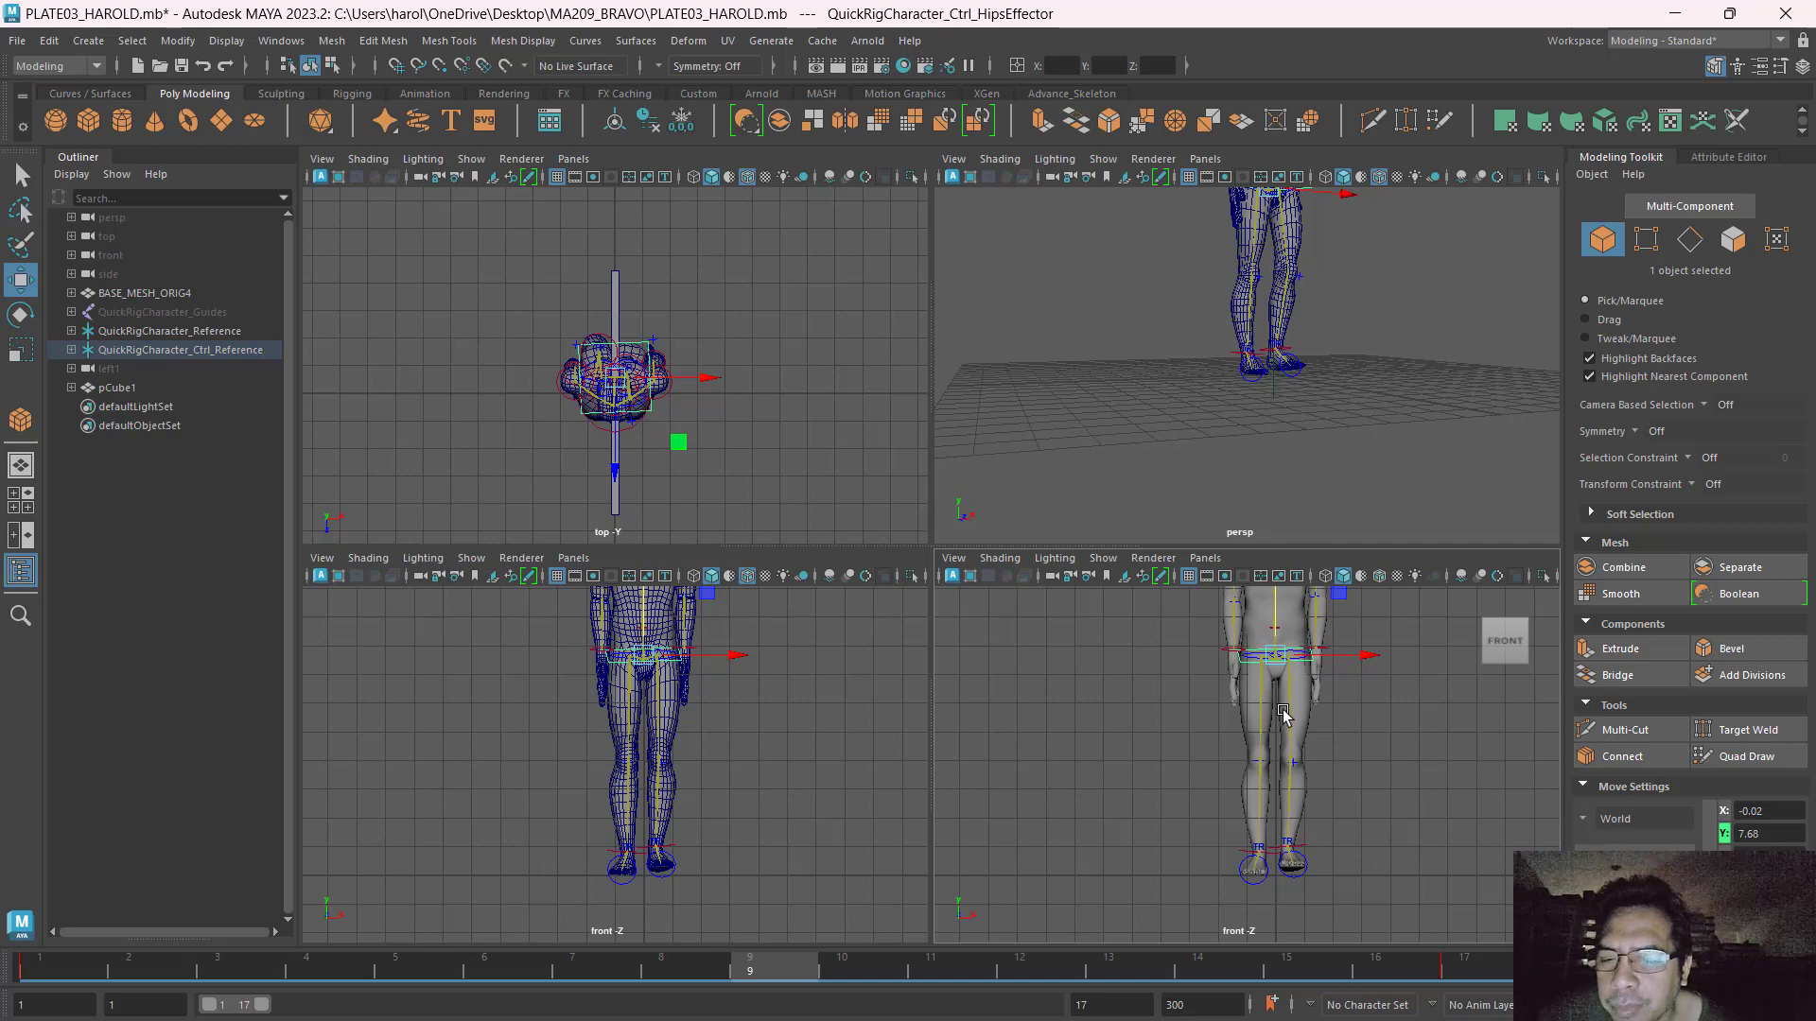
key("space")
key("space")
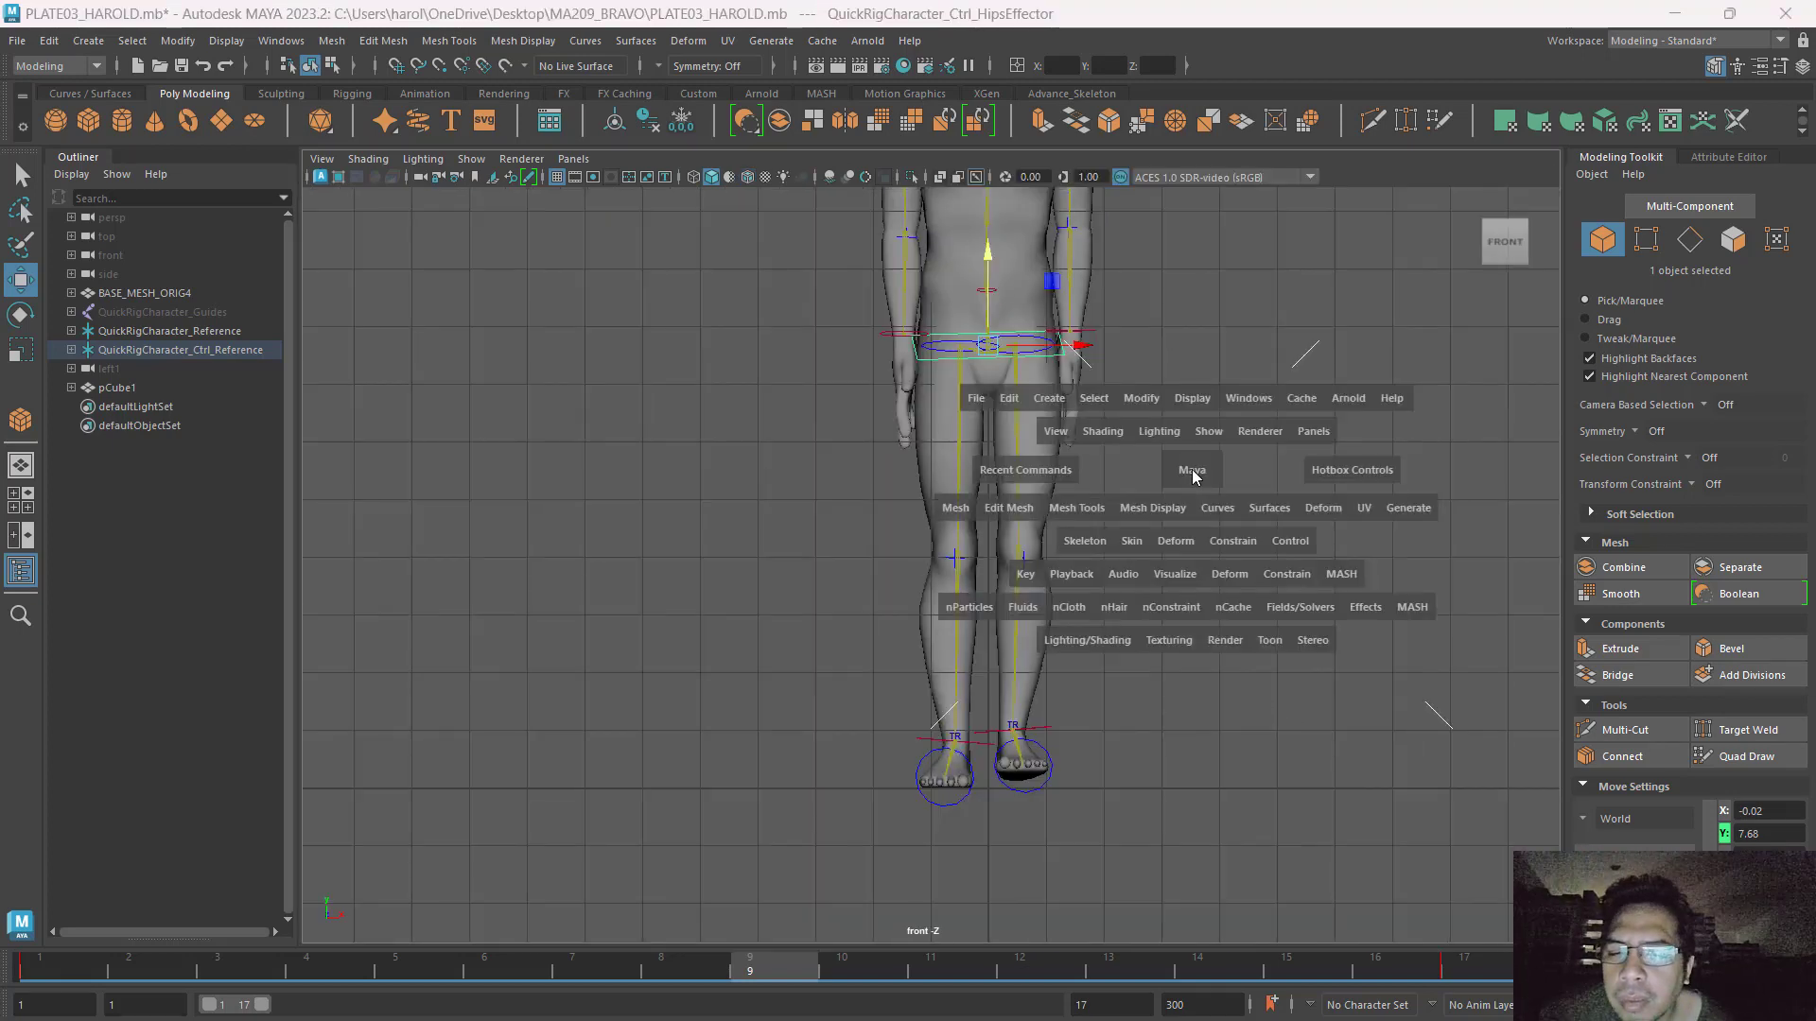
left_click(1192, 476)
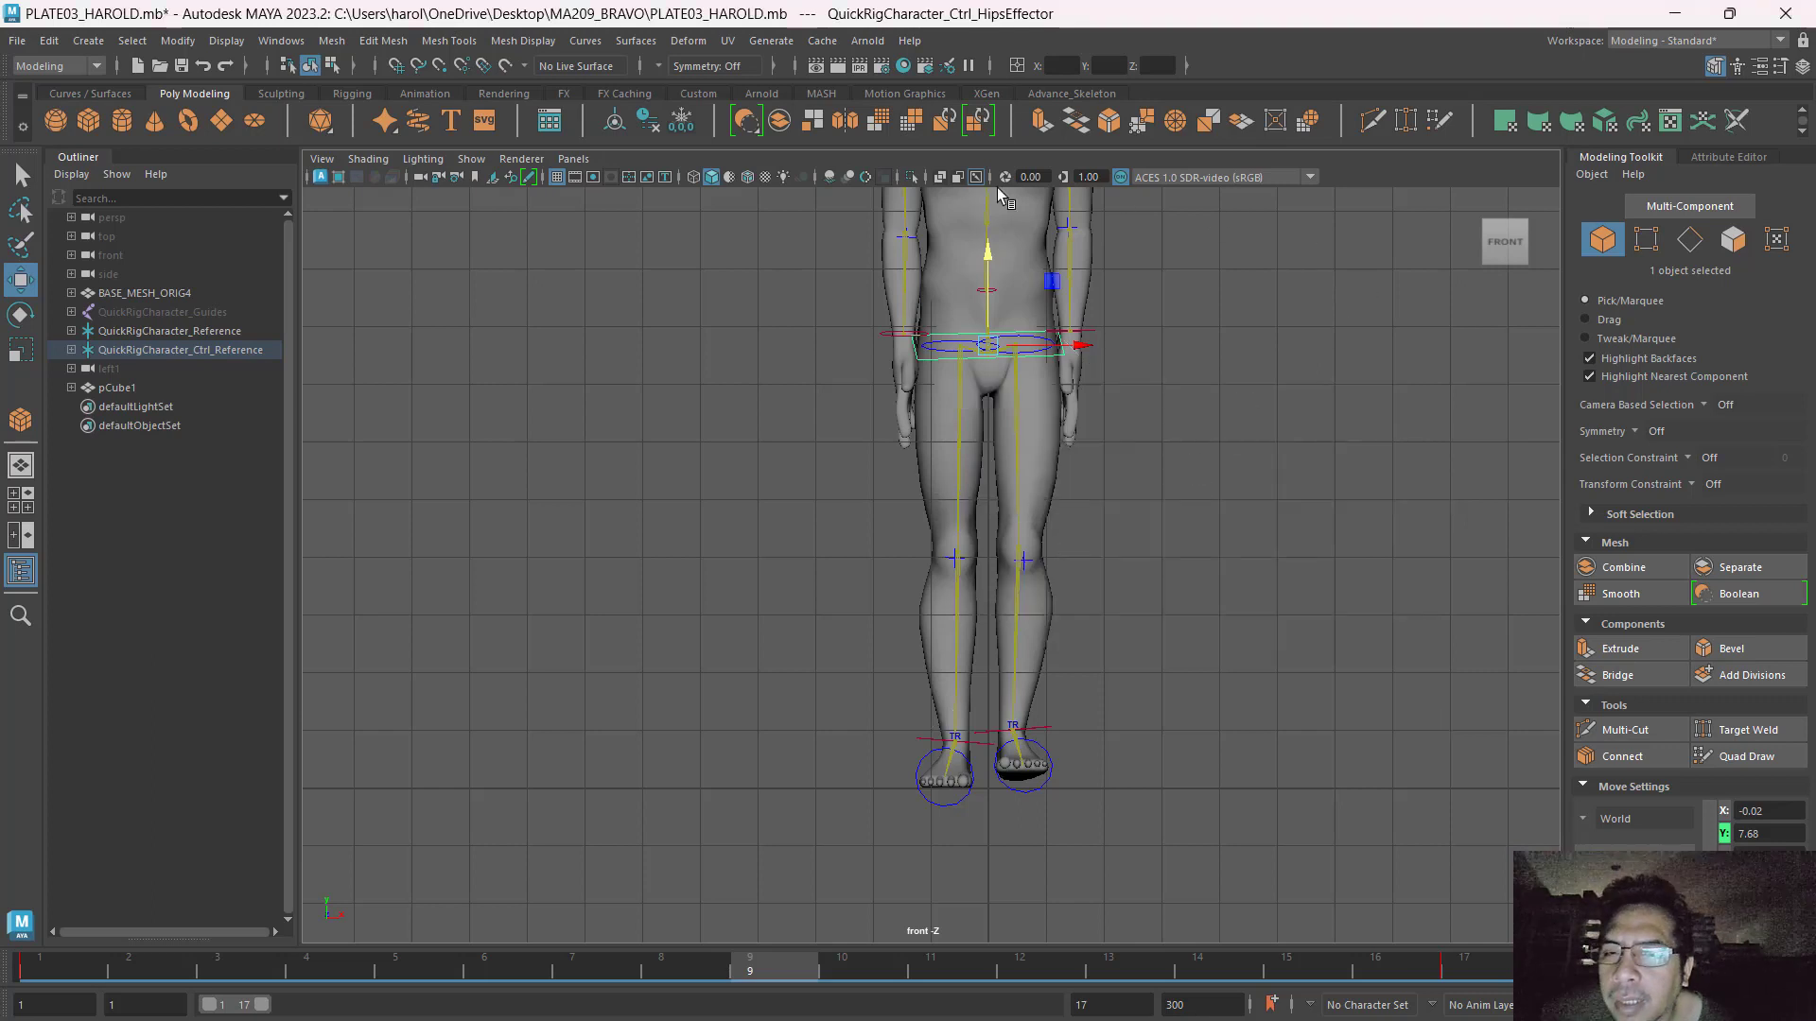
left_click(573, 159)
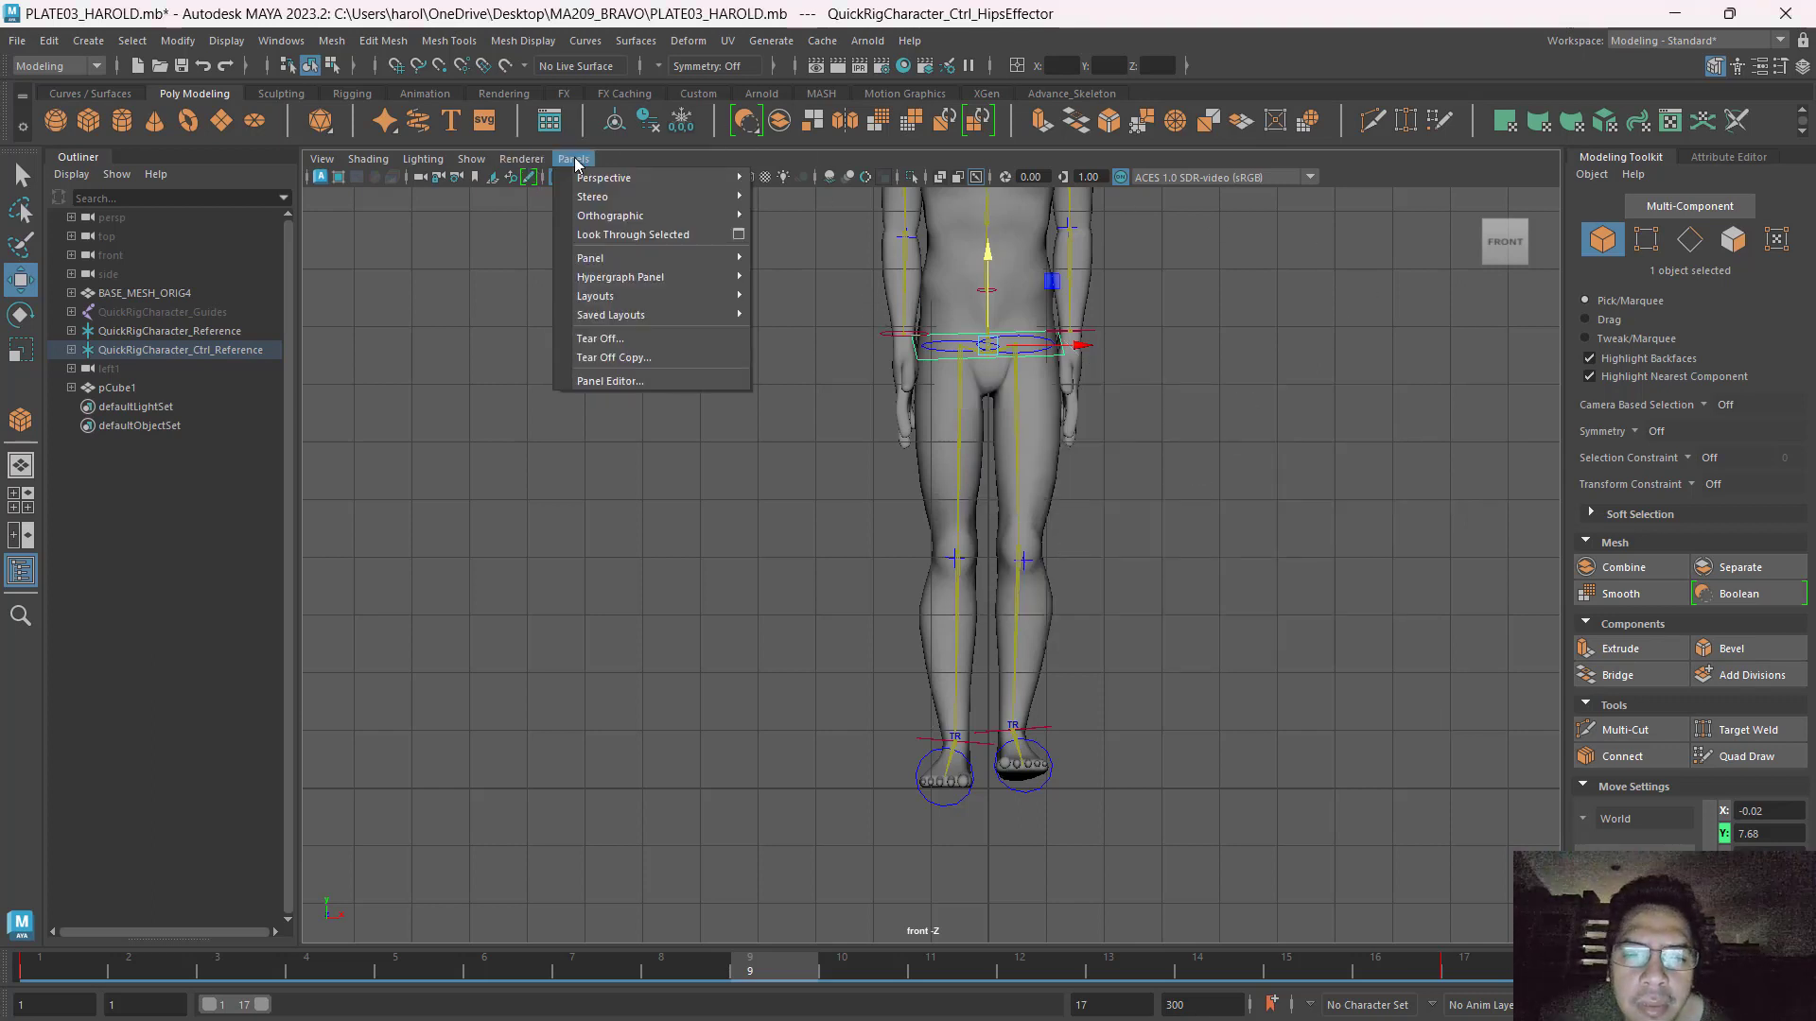
mouse_move(582, 220)
left_click(815, 239)
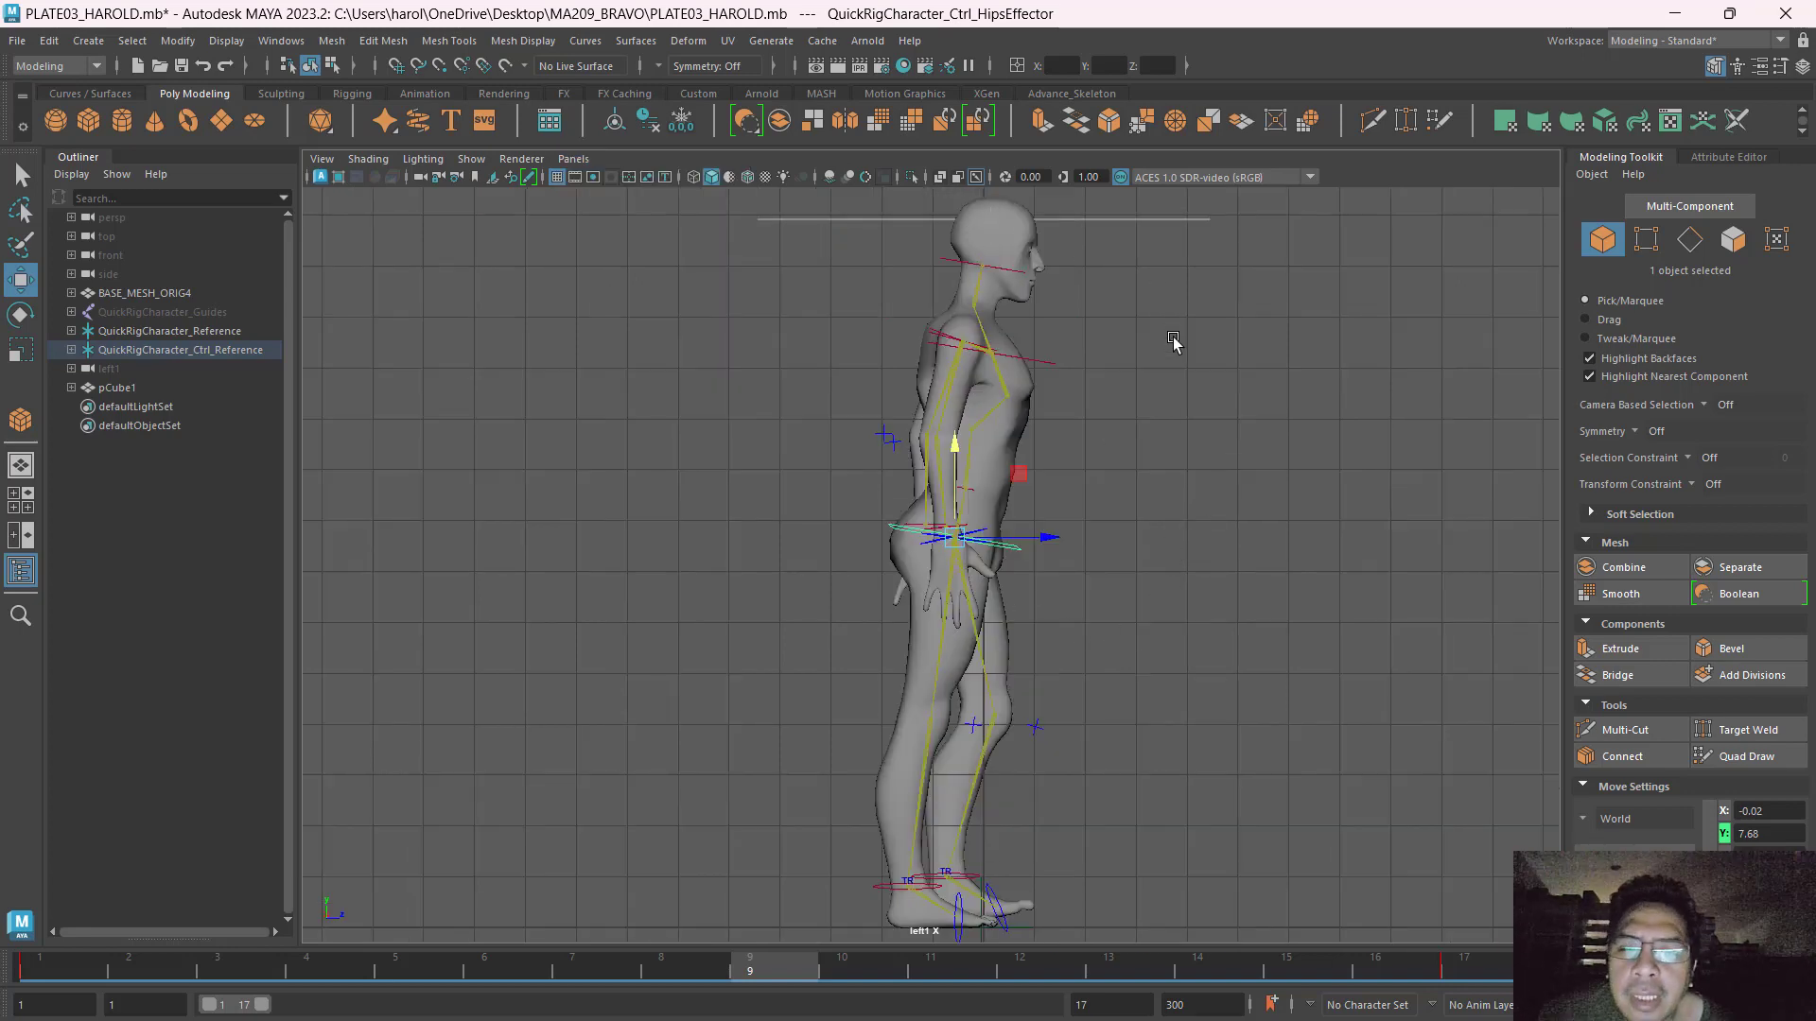
Compare the head height and legs with the walk cycle chart's passing pose in the browser and return to Maya.
scroll(1055, 258, "up", 4)
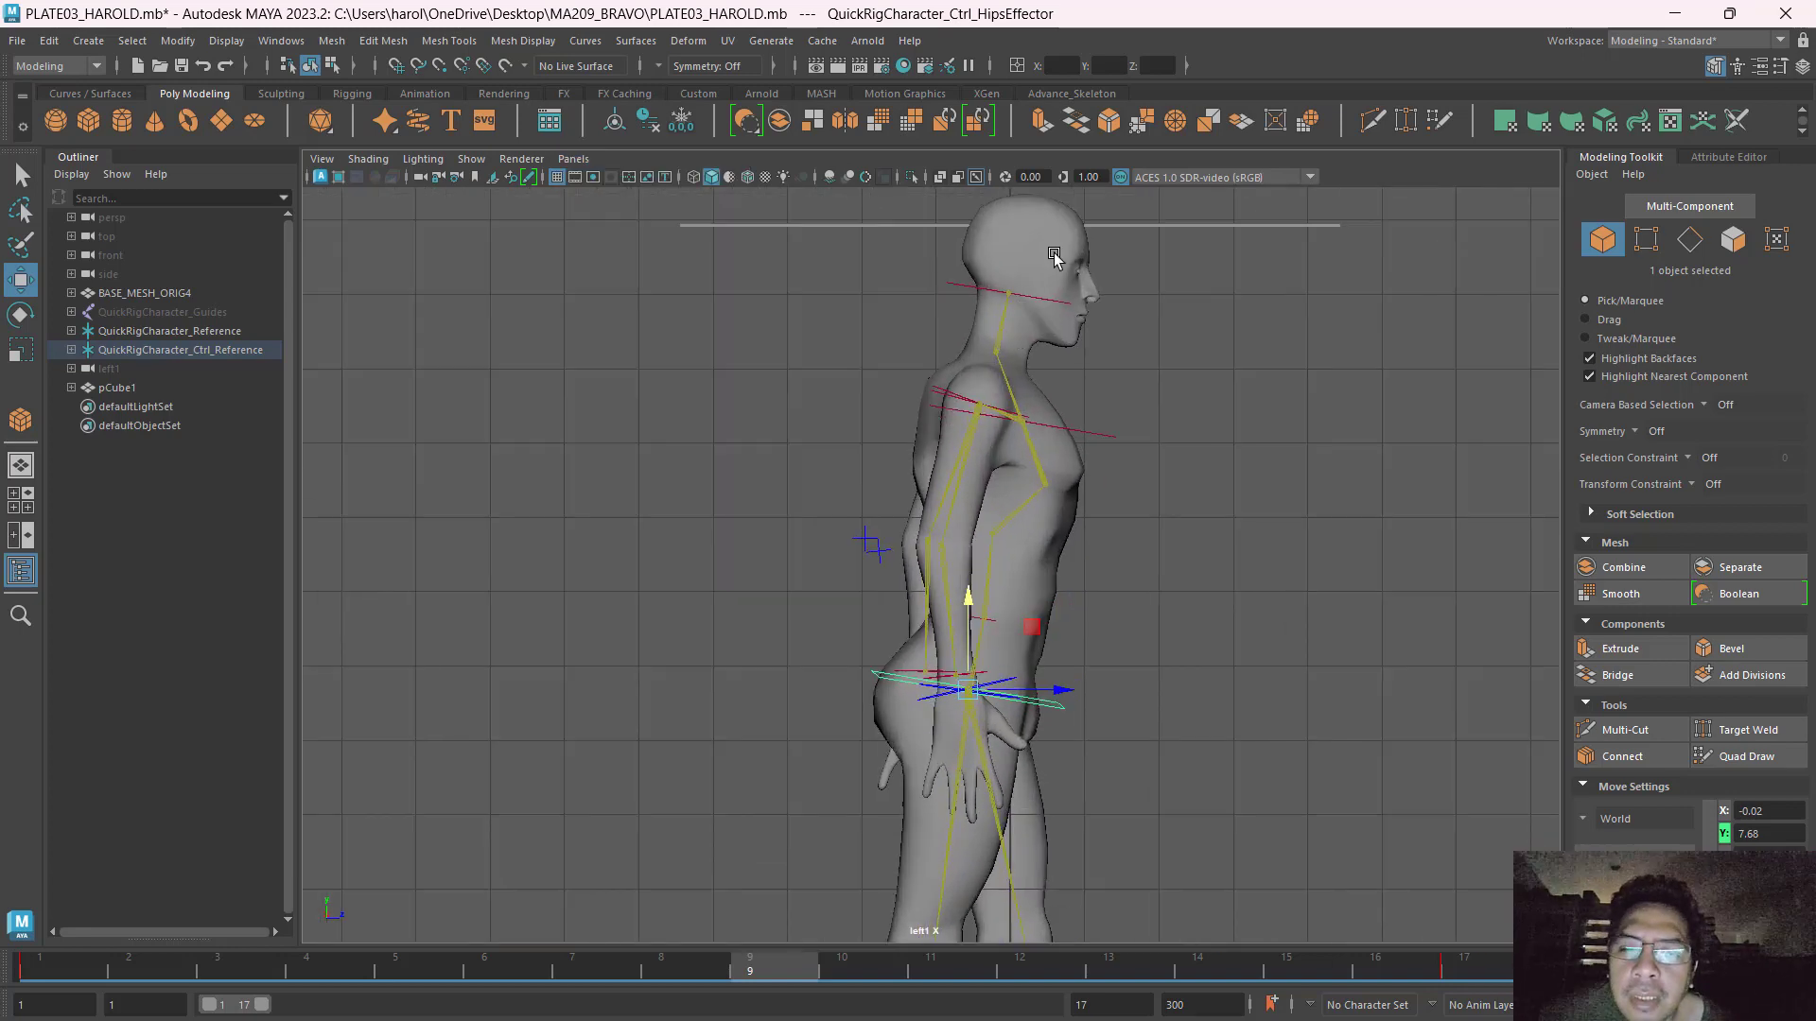
key("ctrl")
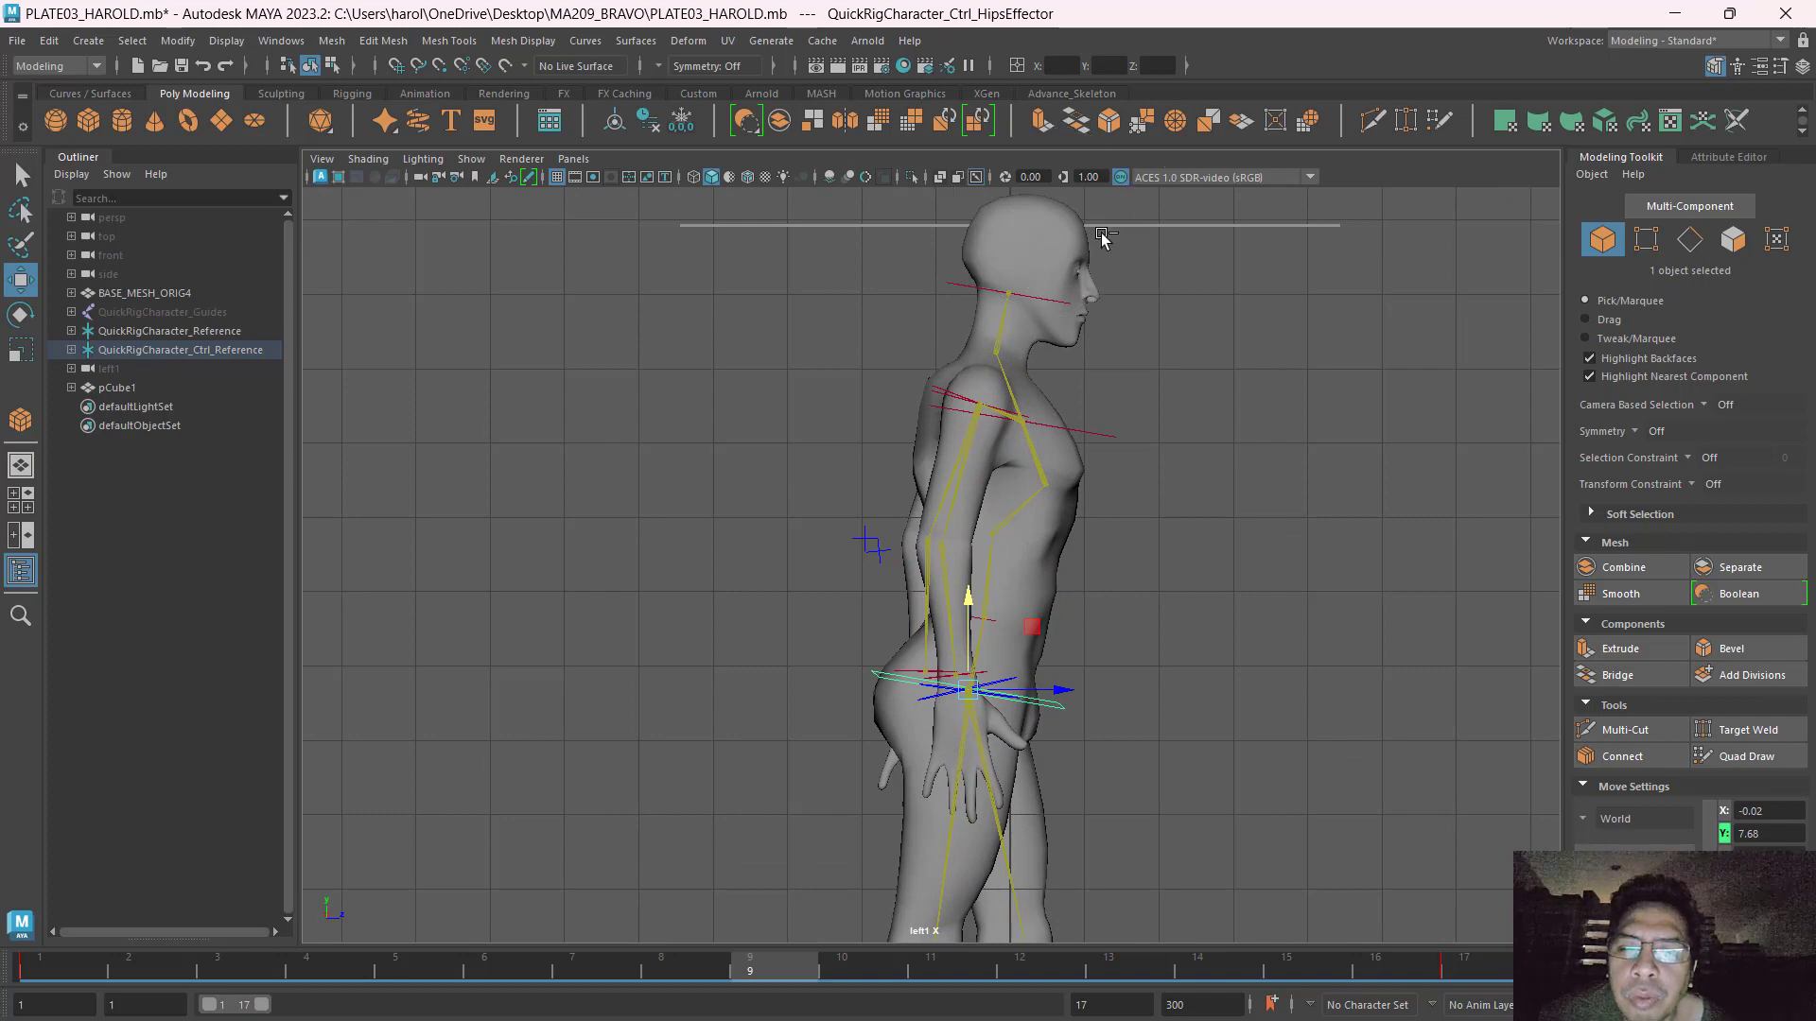
key("ctrl")
scroll(1141, 502, "down", 3)
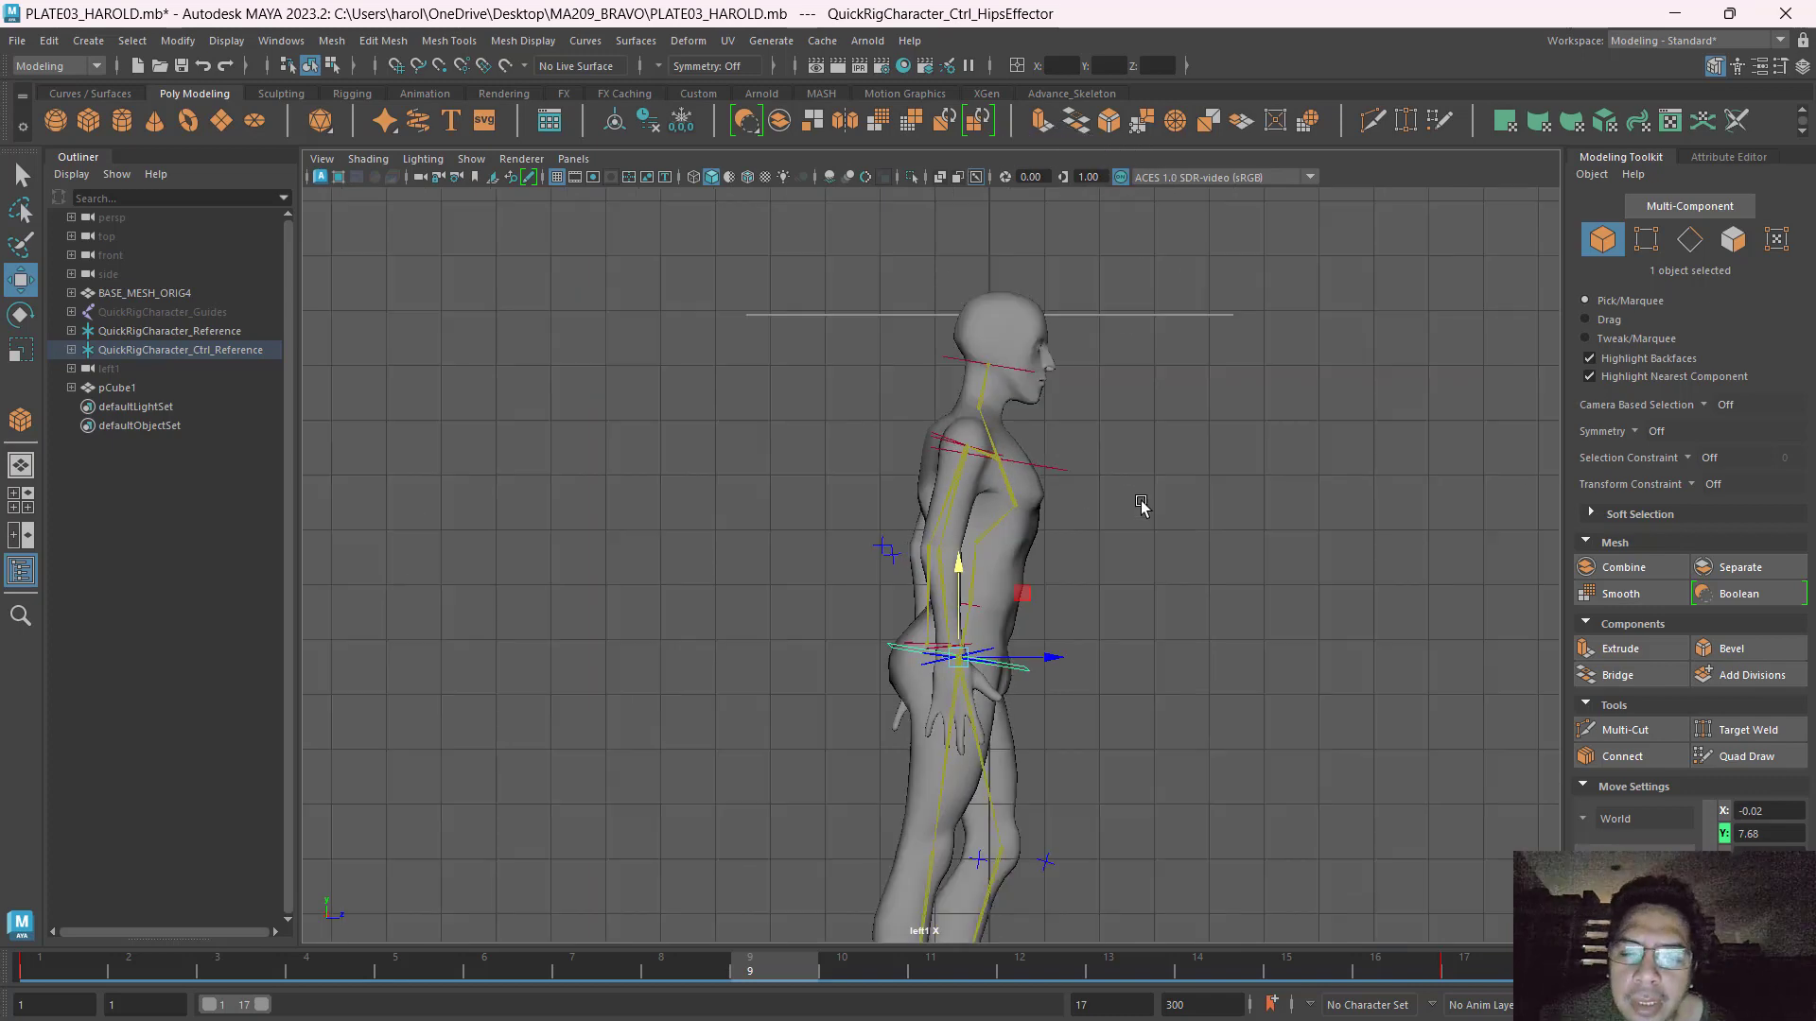
middle_click_drag(1117, 714, 1182, 435, "alt")
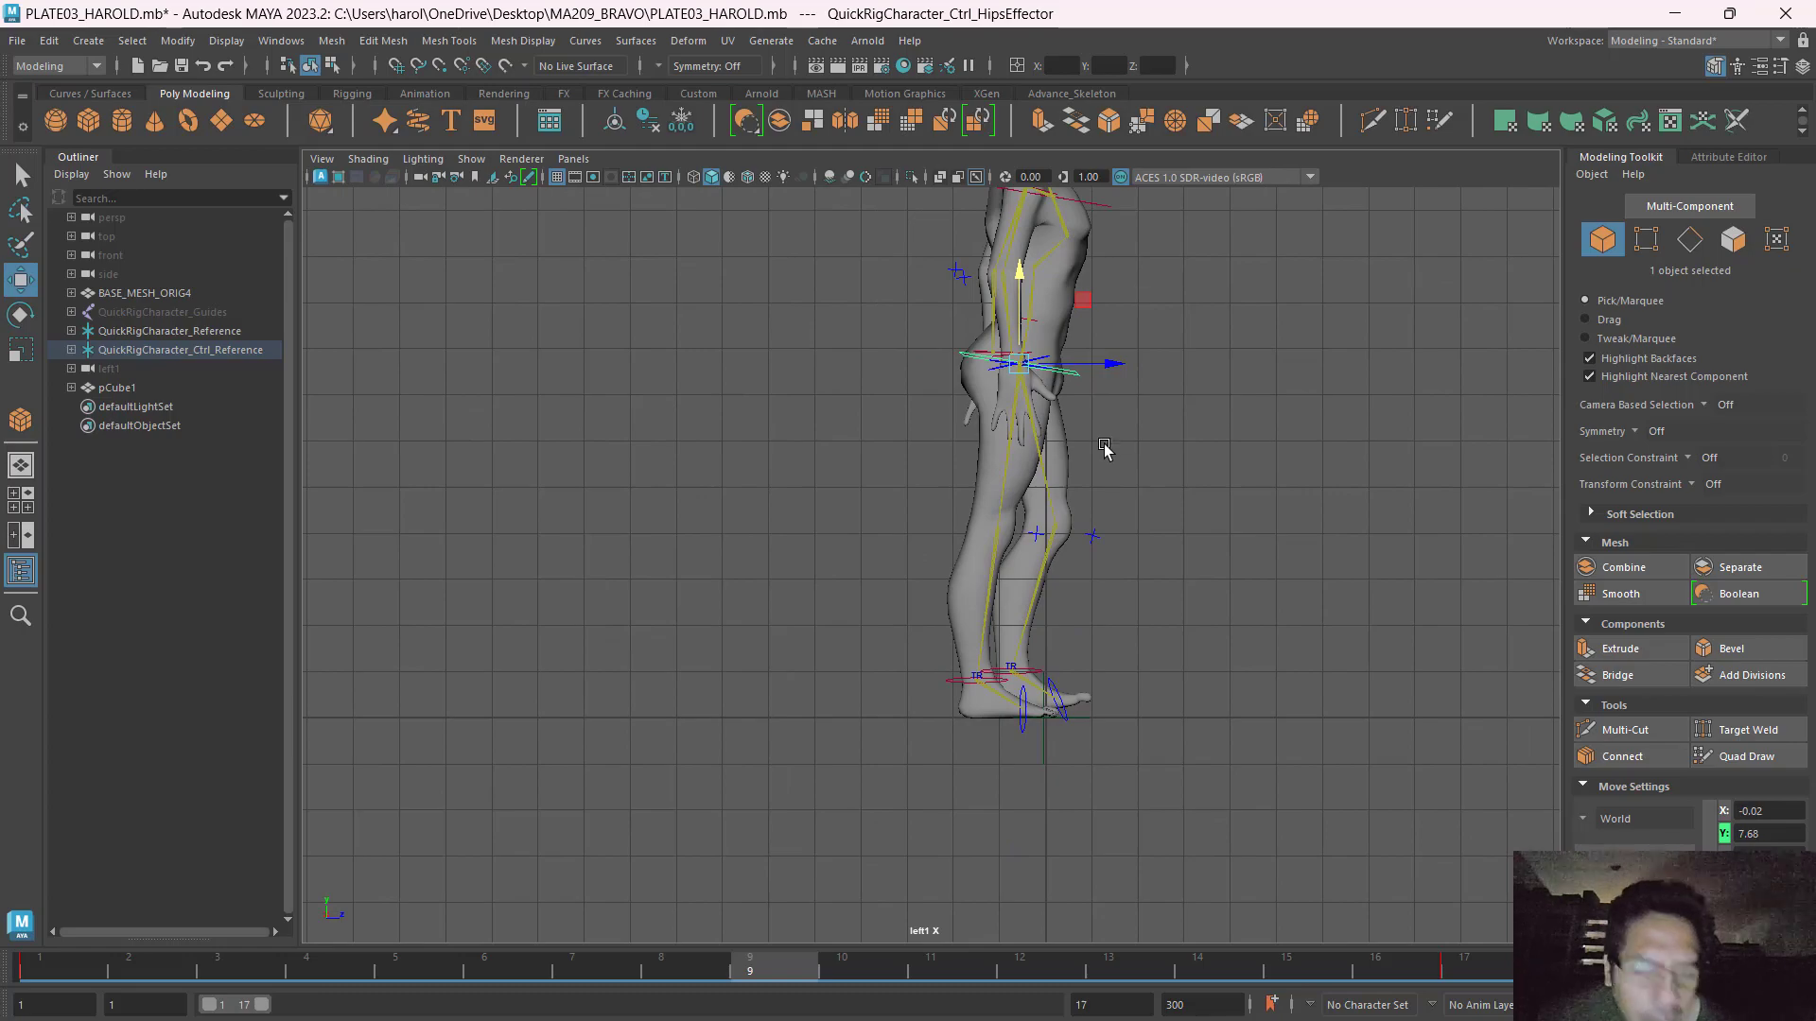
key("alt+Tab")
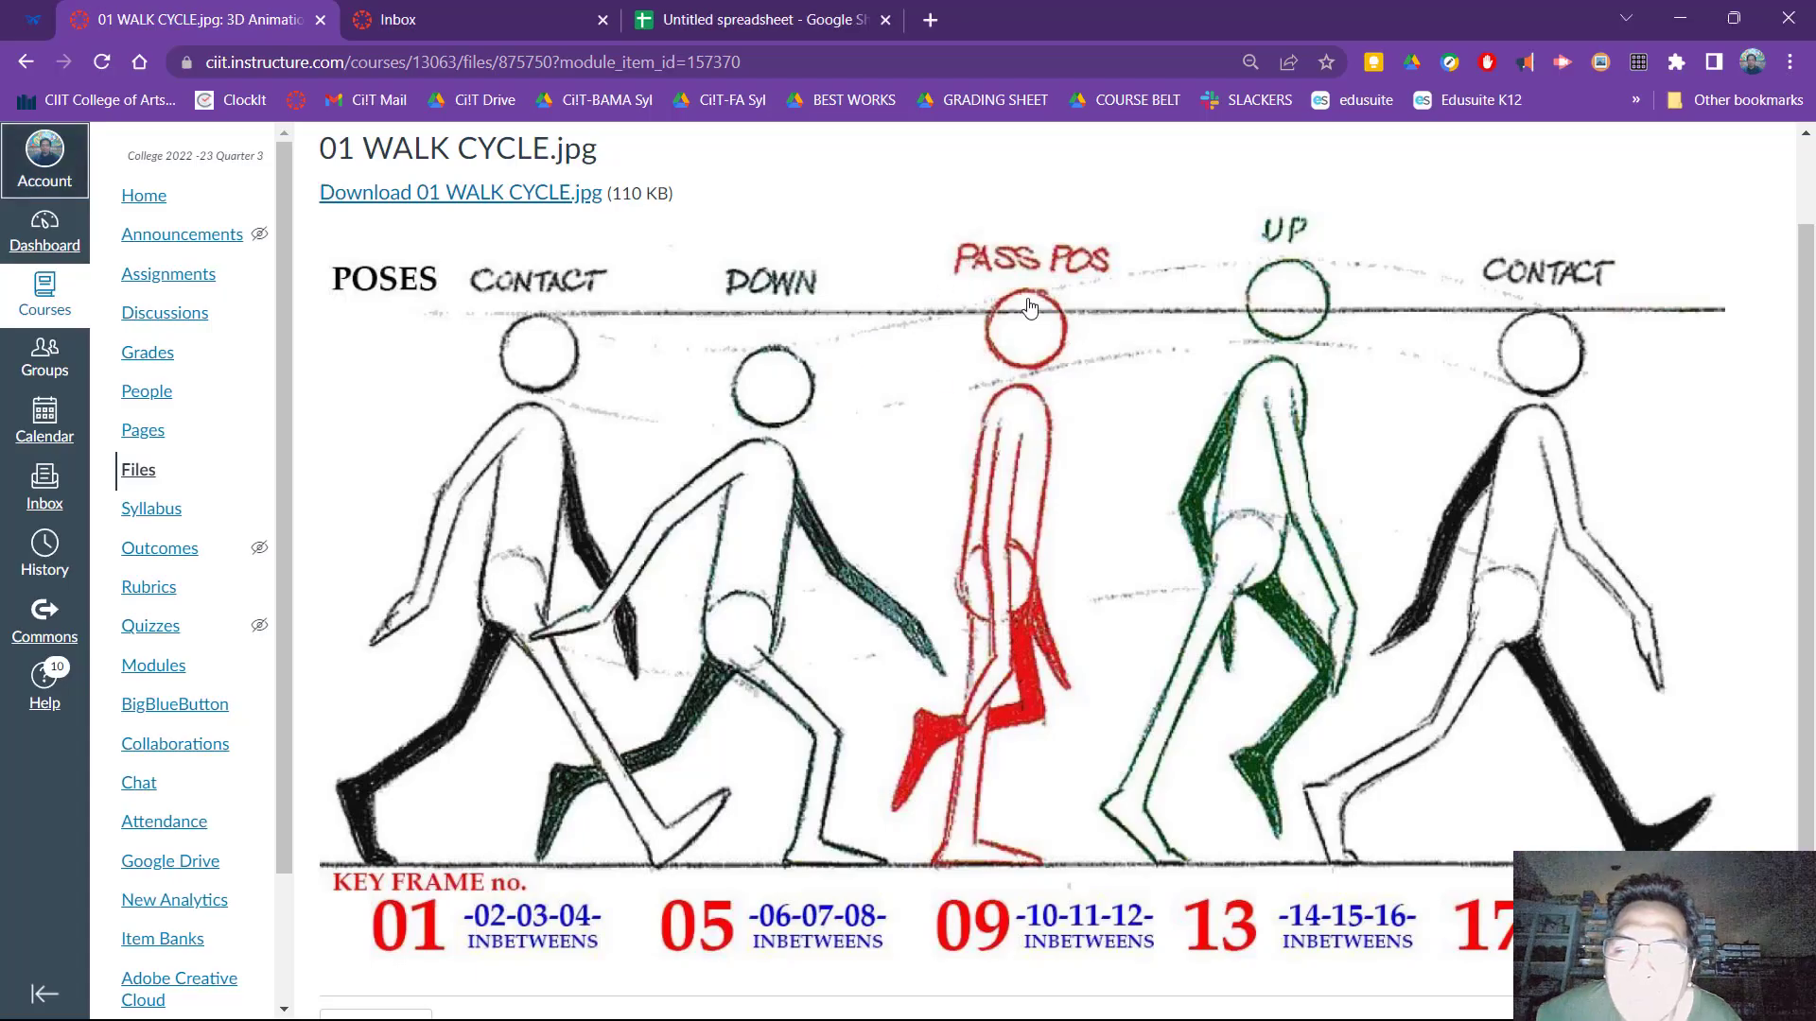
key("alt+Tab")
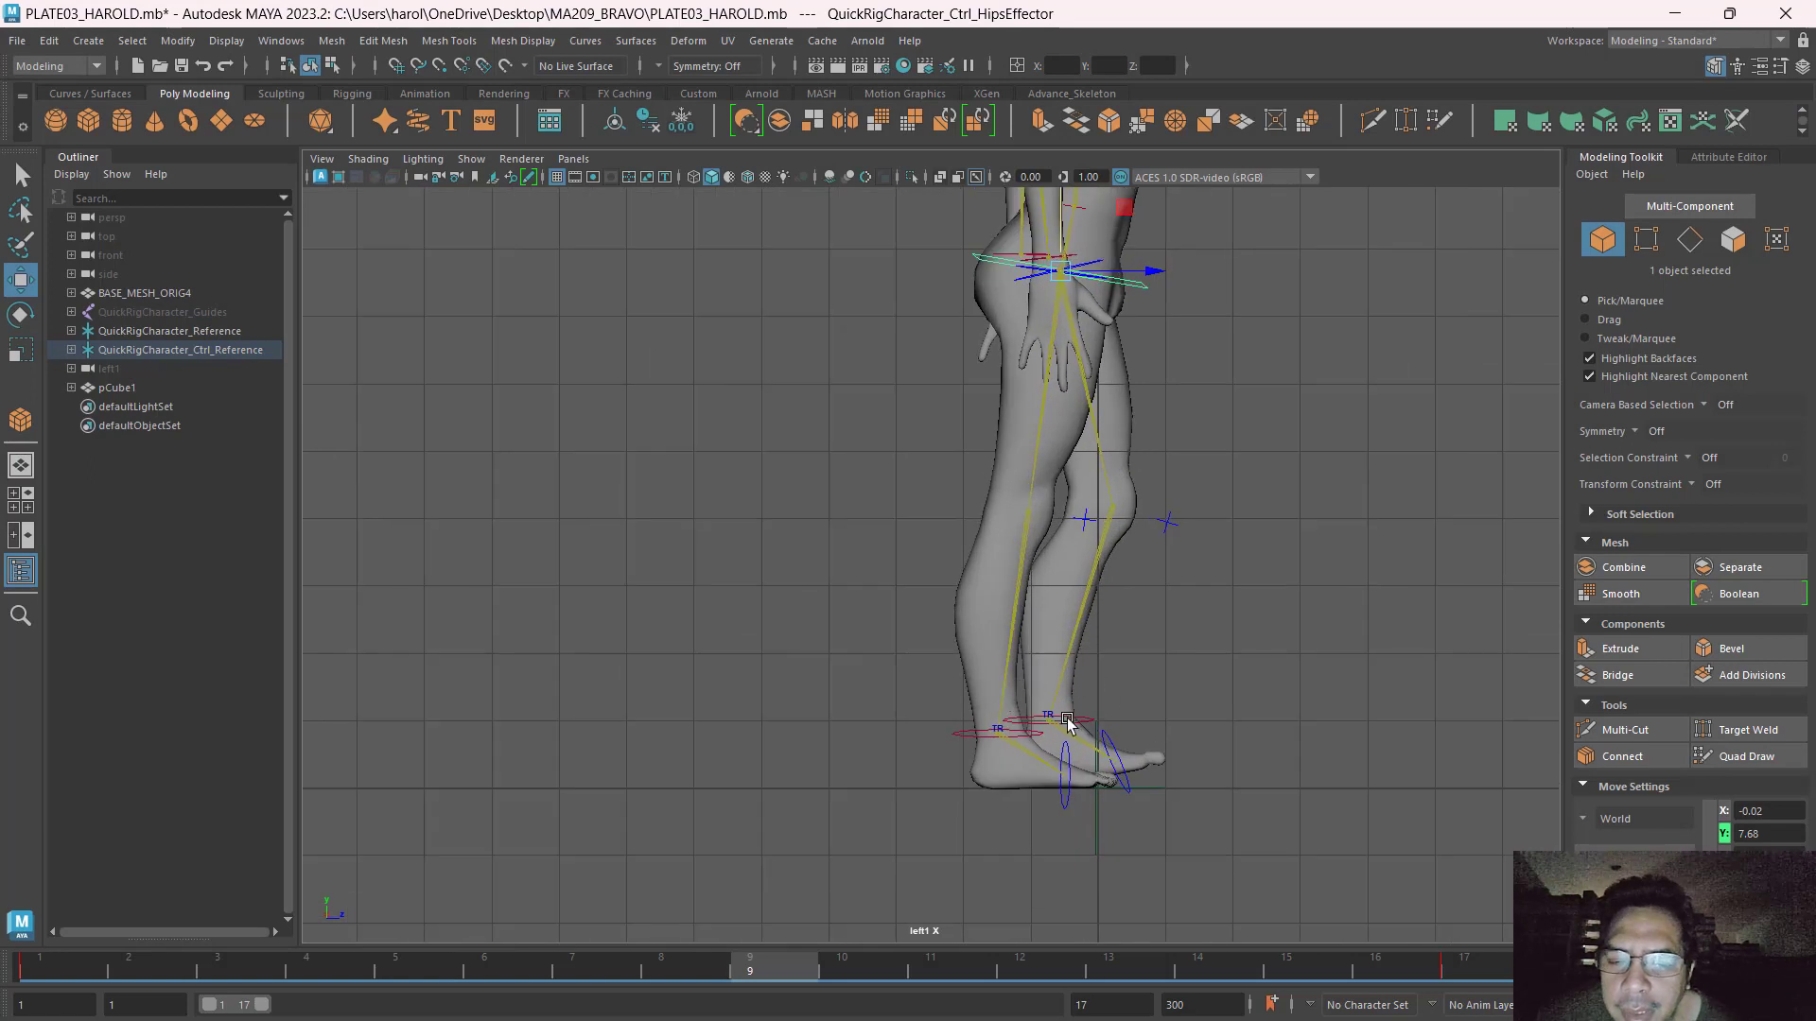
Lift the left ankle control to about Y 2.44 and move it behind the standing leg, following the chart's passing pose.
left_click(1067, 721)
left_click_drag(1052, 655, 1065, 558)
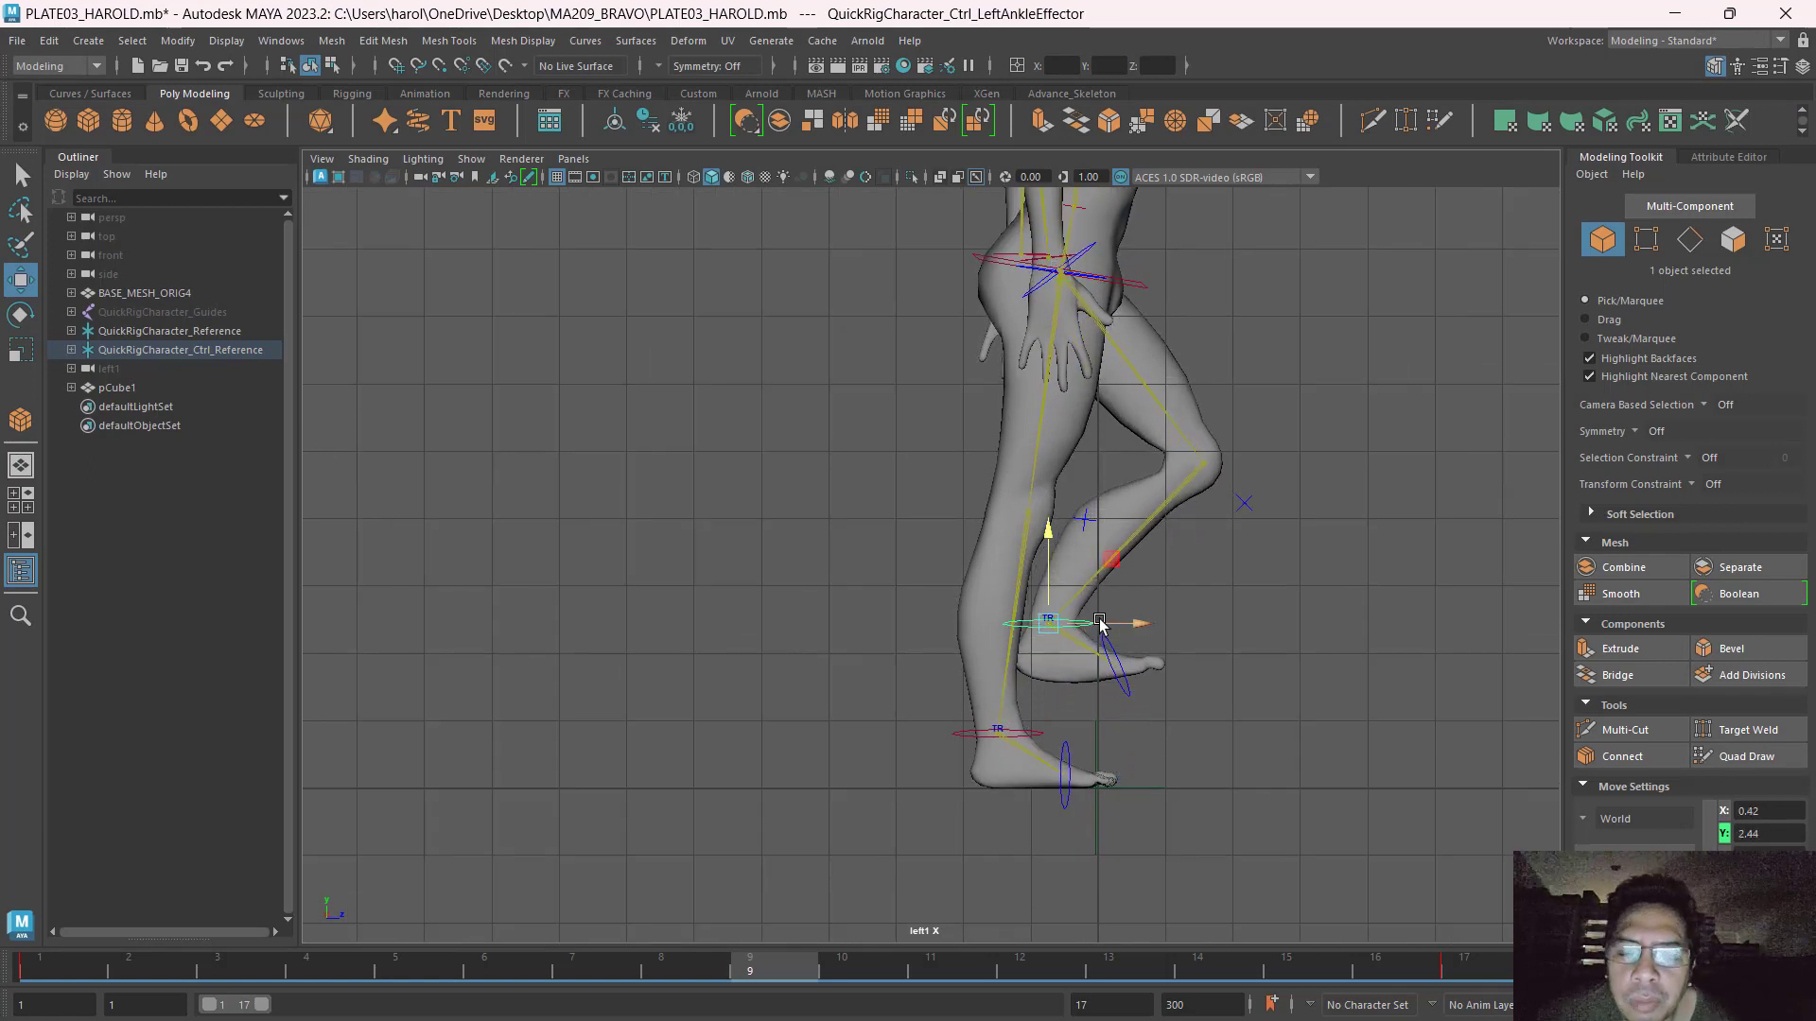
key("alt+Tab")
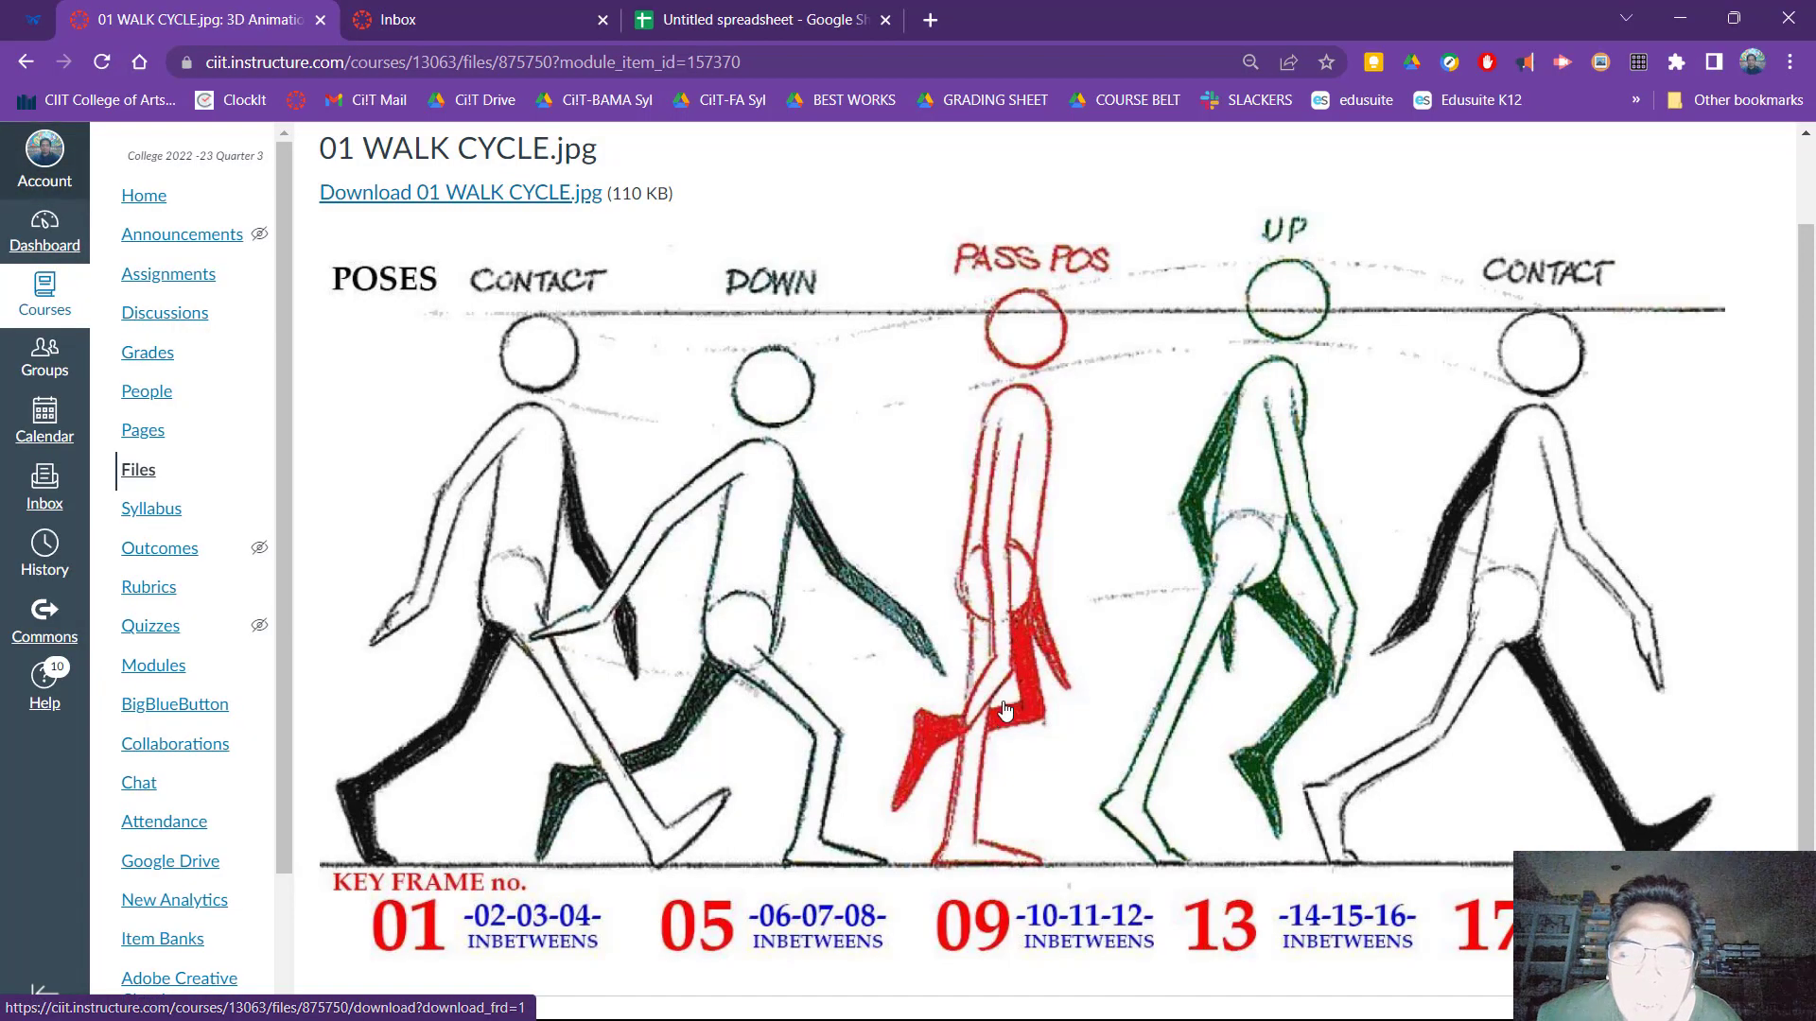
key("alt+Tab")
left_click_drag(1128, 625, 1035, 621)
Rotate the left ankle control so the raised foot points down, and adjust the left foot control's rotation to bend the toes.
key("e")
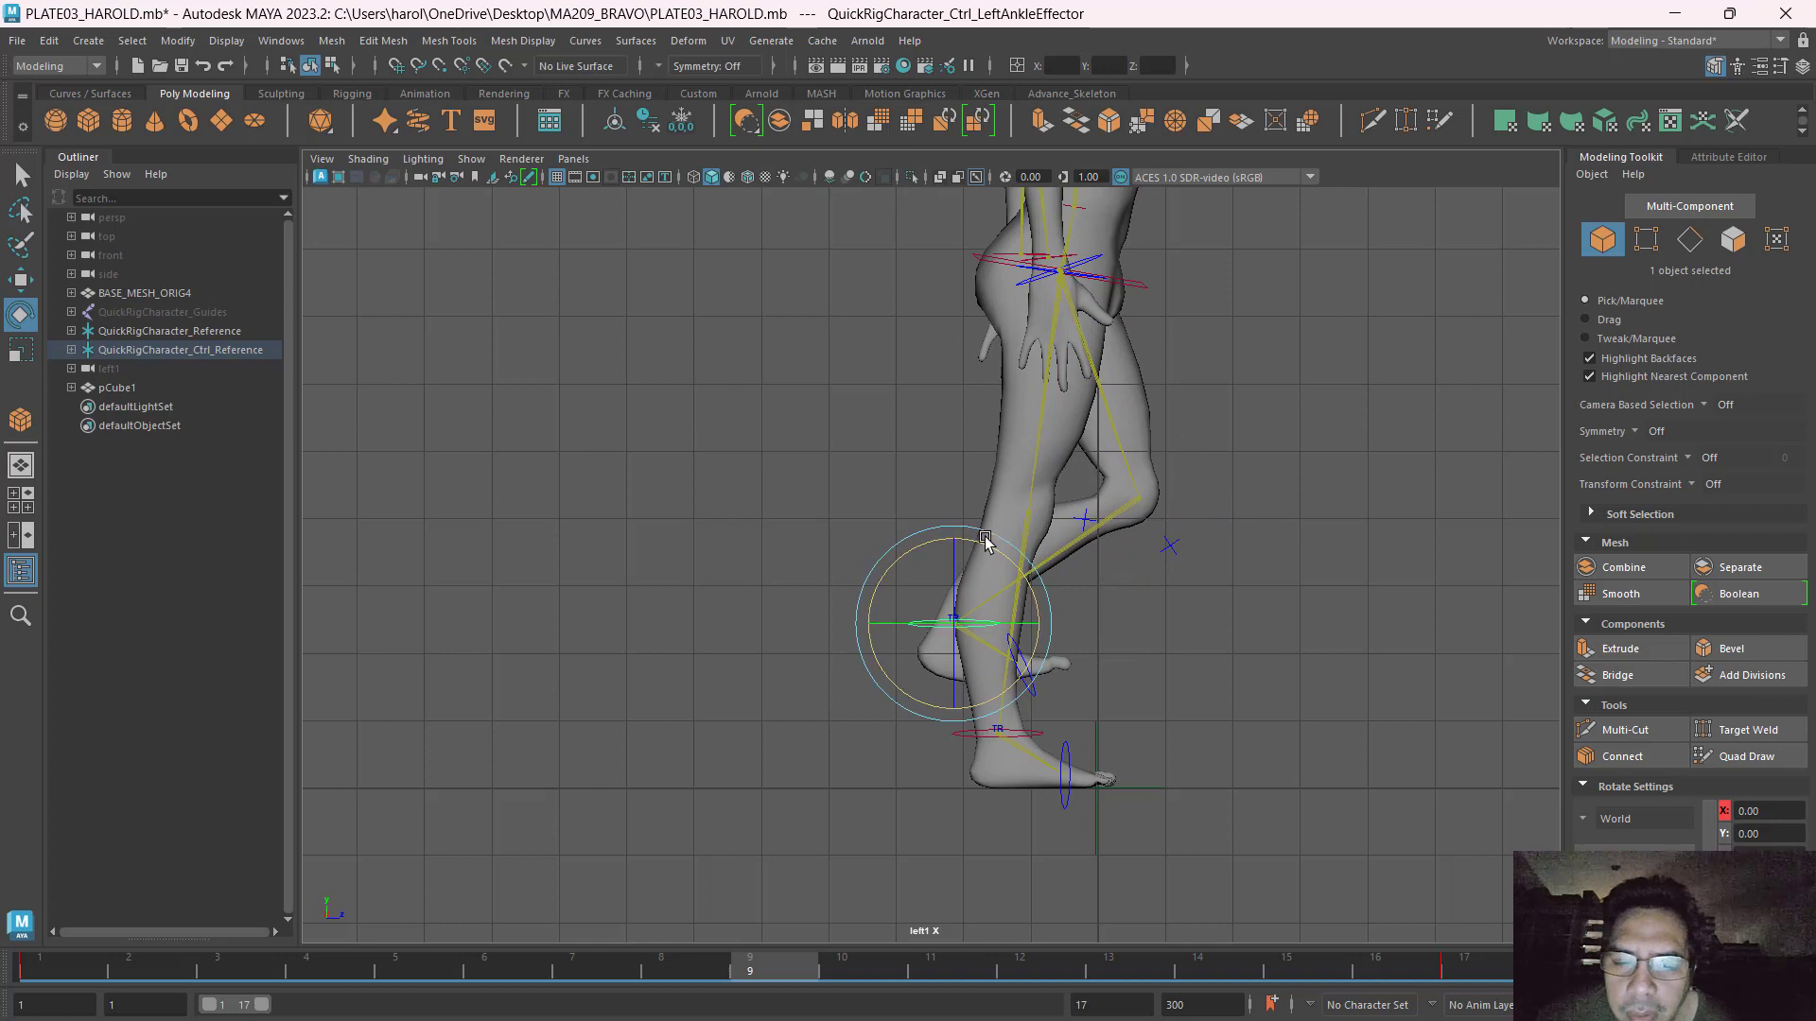
left_click_drag(979, 546, 1074, 620)
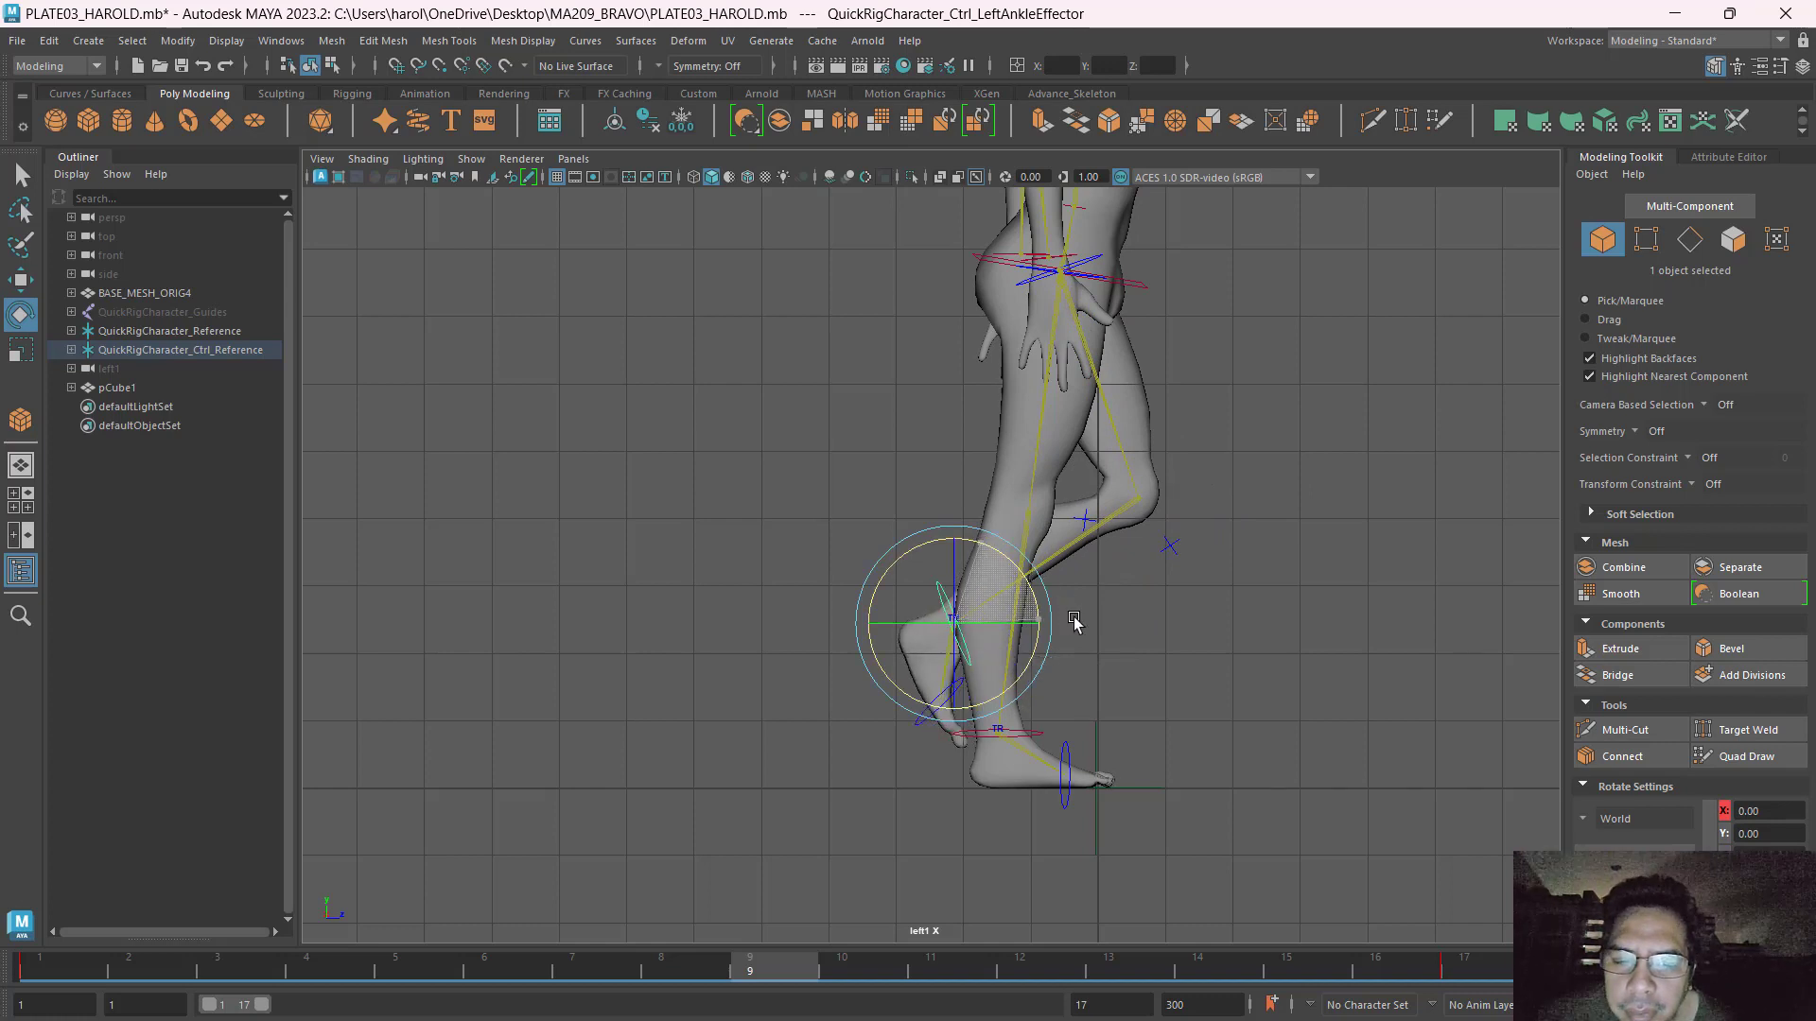
left_click(887, 737)
left_click(913, 724)
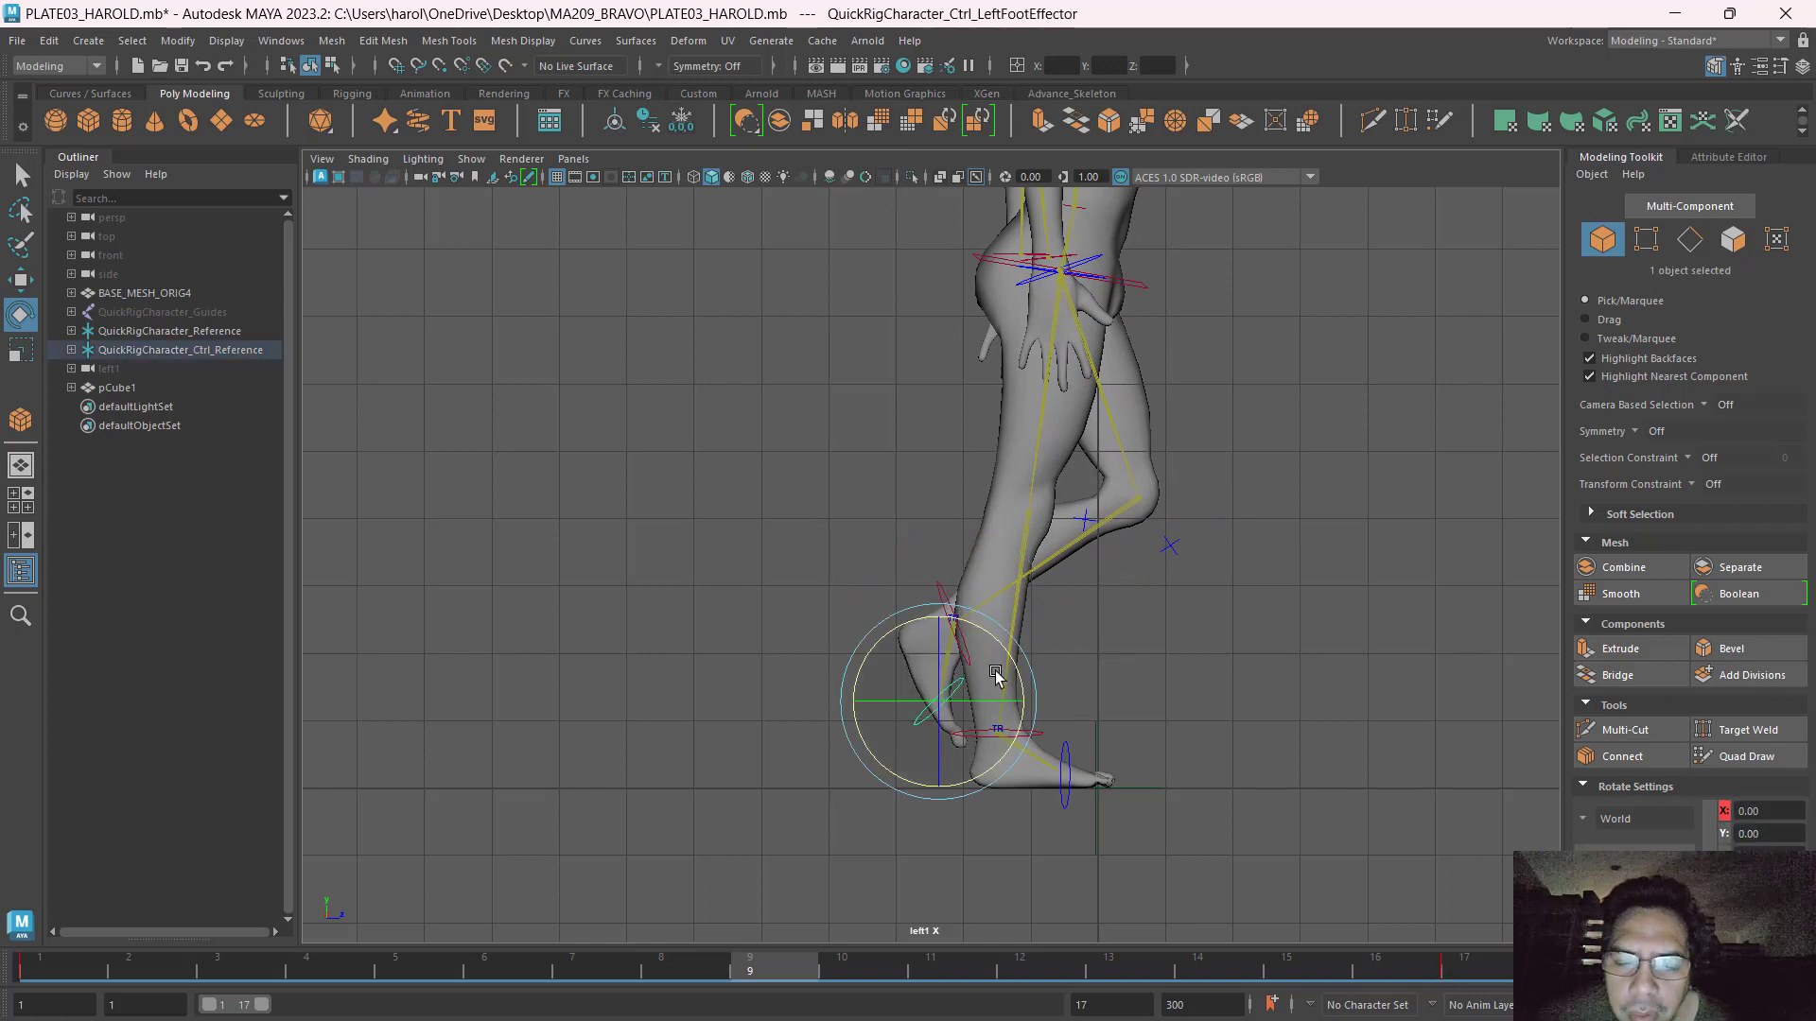
left_click_drag(993, 634, 944, 575)
key("w")
key("ctrl+z")
mouse_move(998, 630)
left_mouse_down()
mouse_move(996, 598)
mouse_move(985, 629)
left_mouse_up()
key("ctrl+z")
left_click(915, 561)
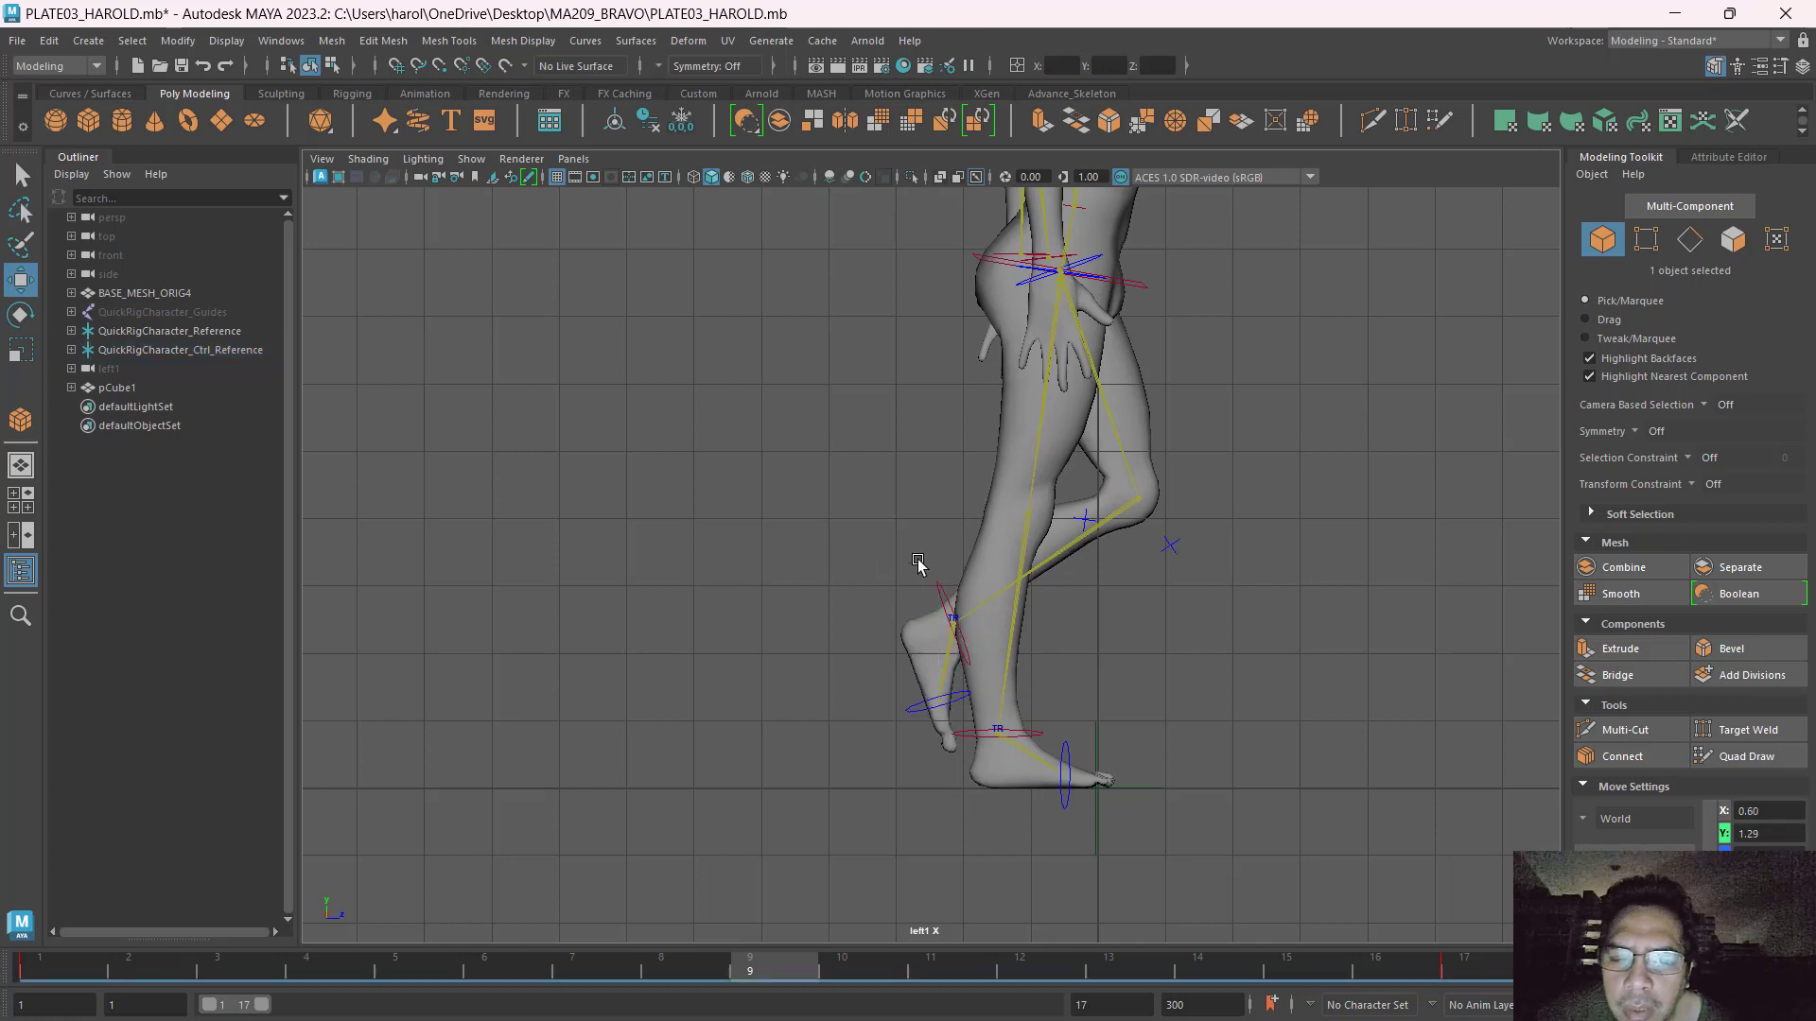
Raise the left ankle control to about Y 3.86 and ease it back so the lower leg is nearly horizontal.
left_click(943, 593)
left_click_drag(1021, 562, 999, 480)
left_click(1120, 484)
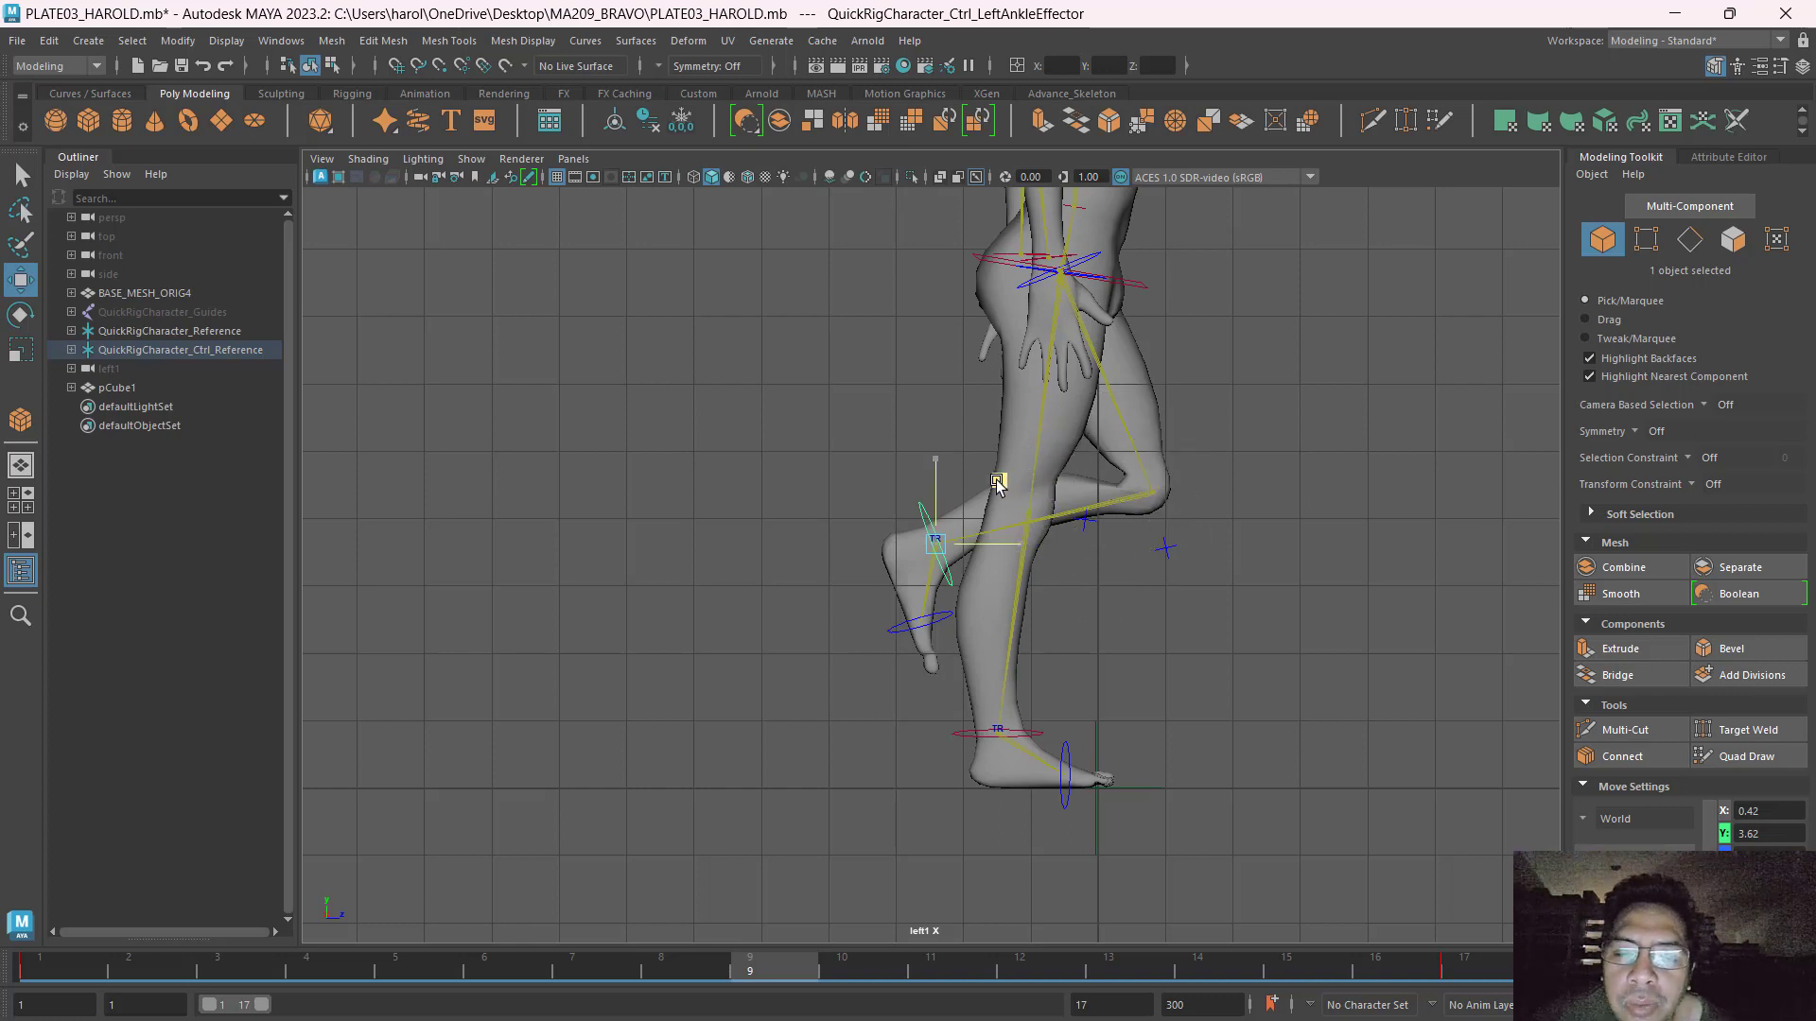
left_click_drag(997, 480, 995, 468)
key("ctrl")
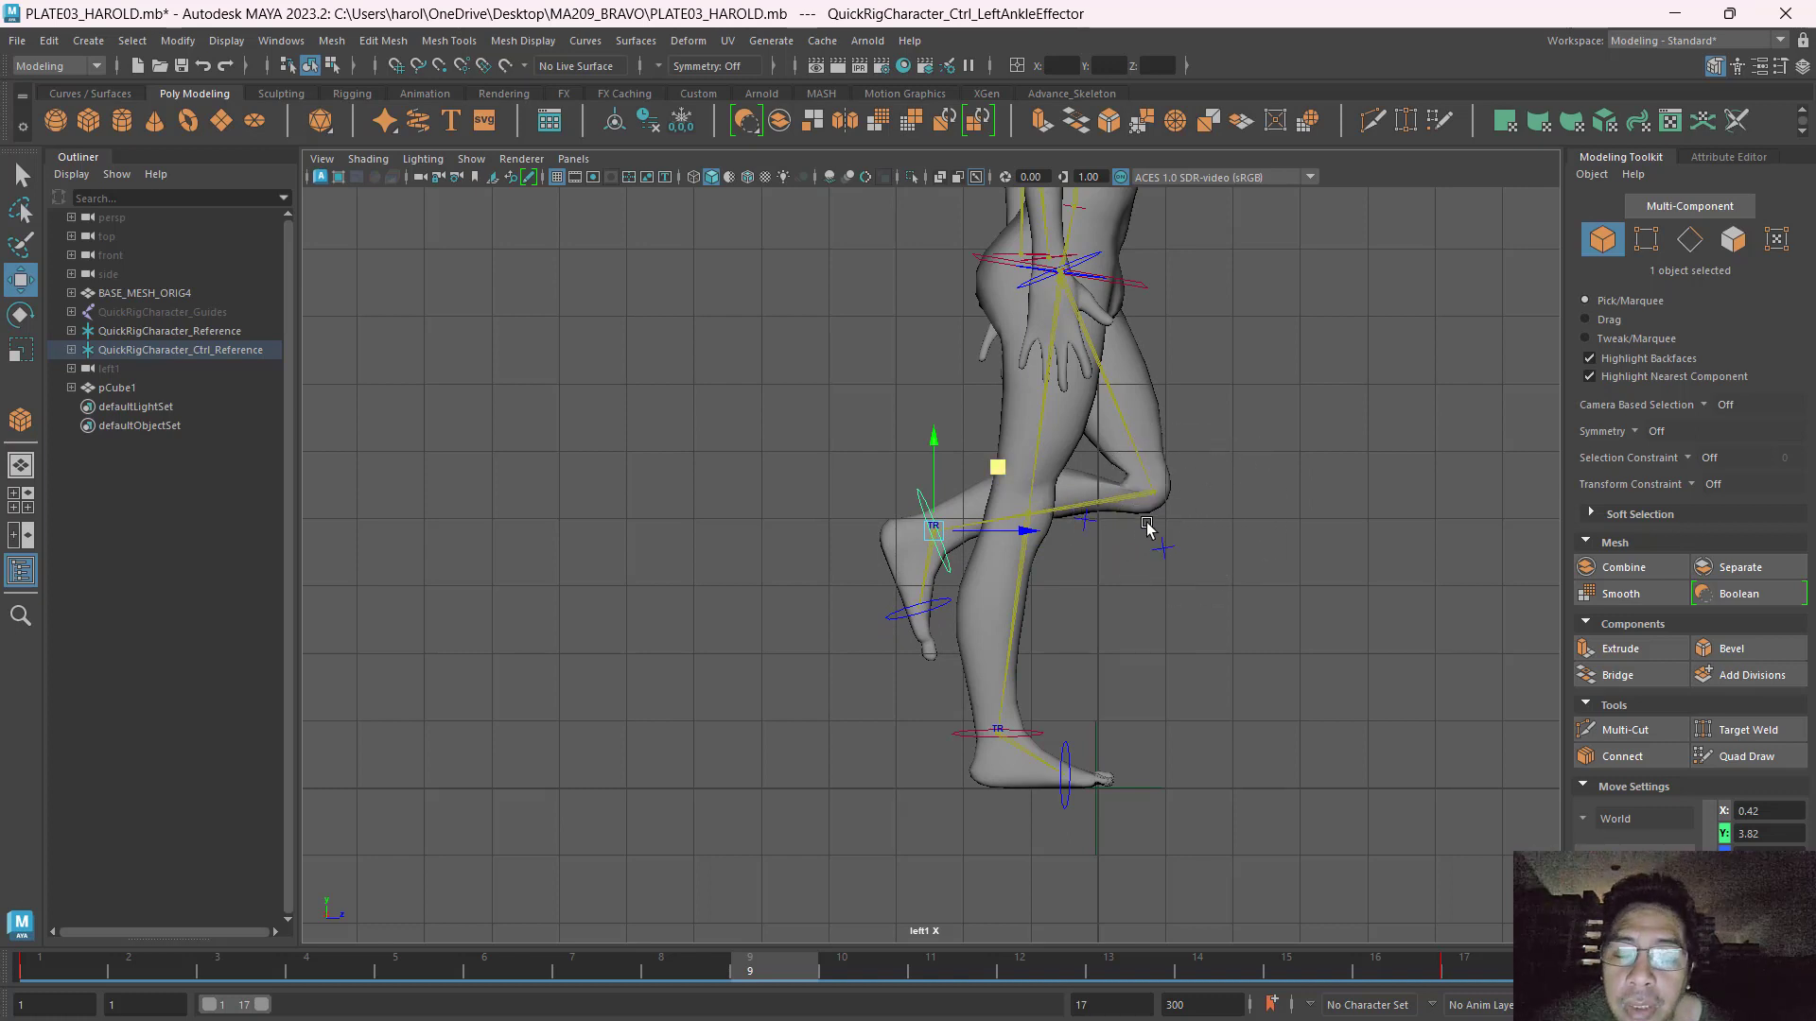
key("ctrl")
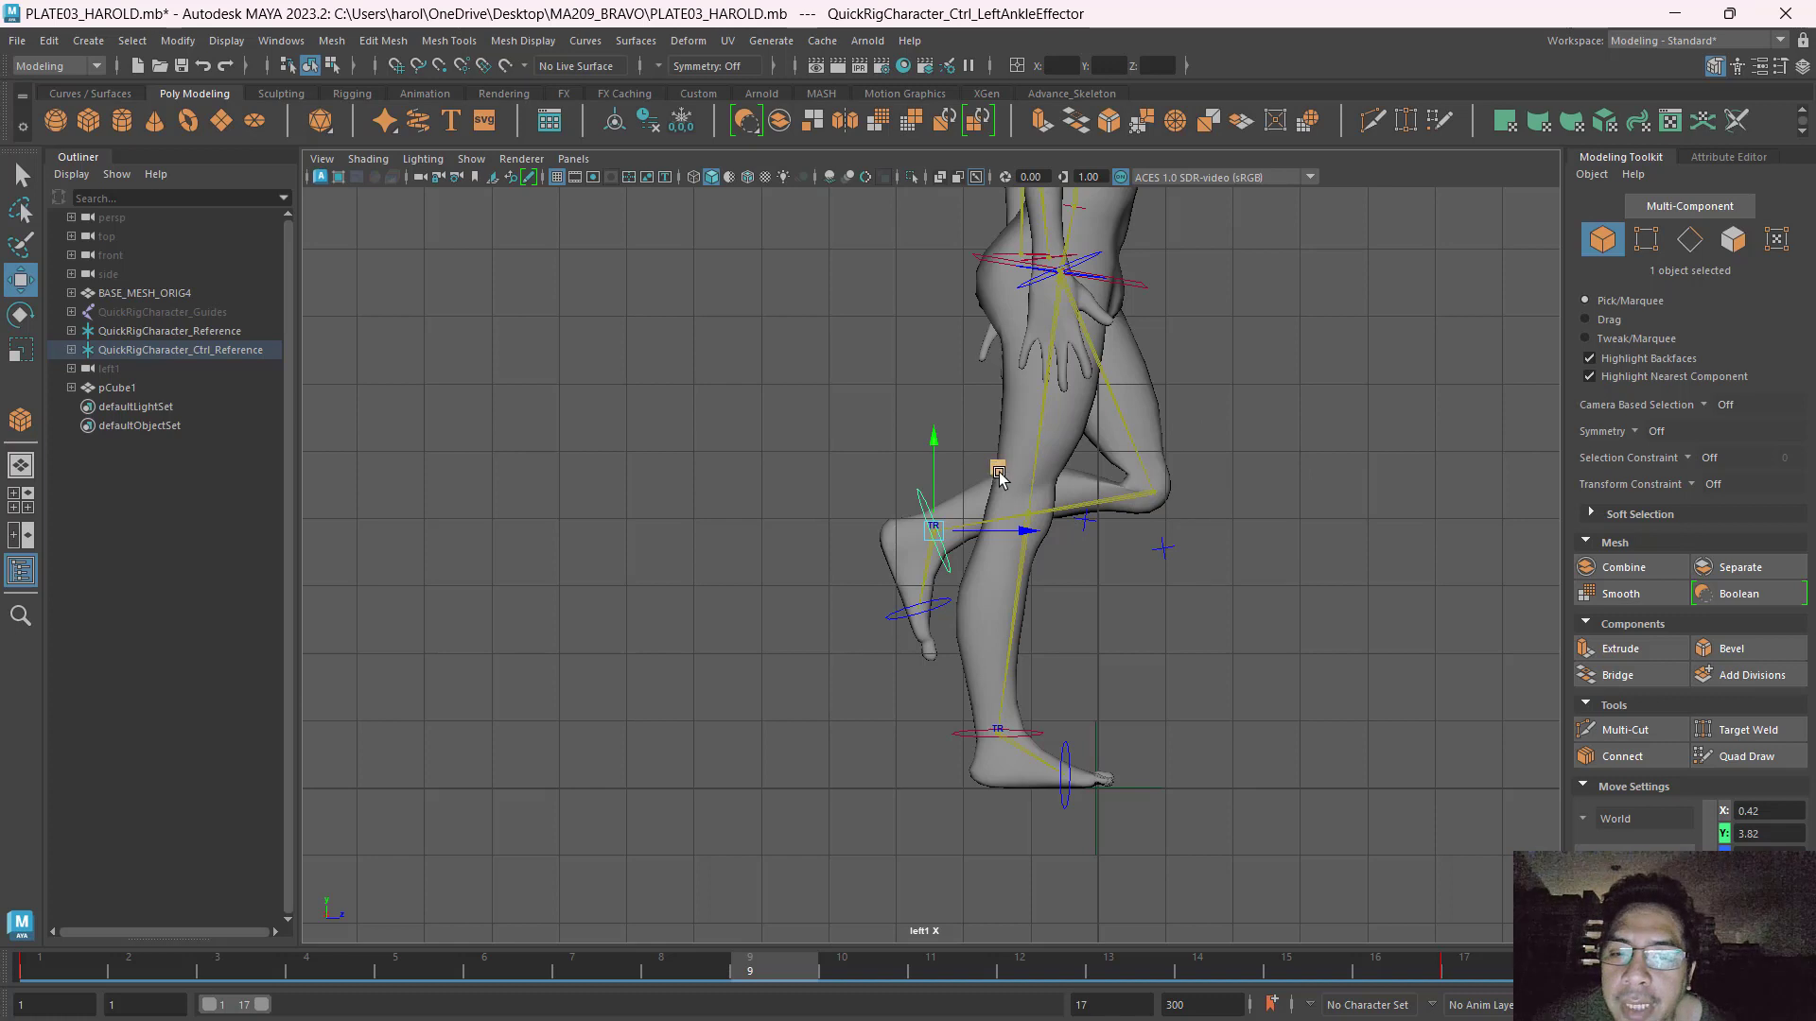
left_click_drag(1000, 475, 994, 471)
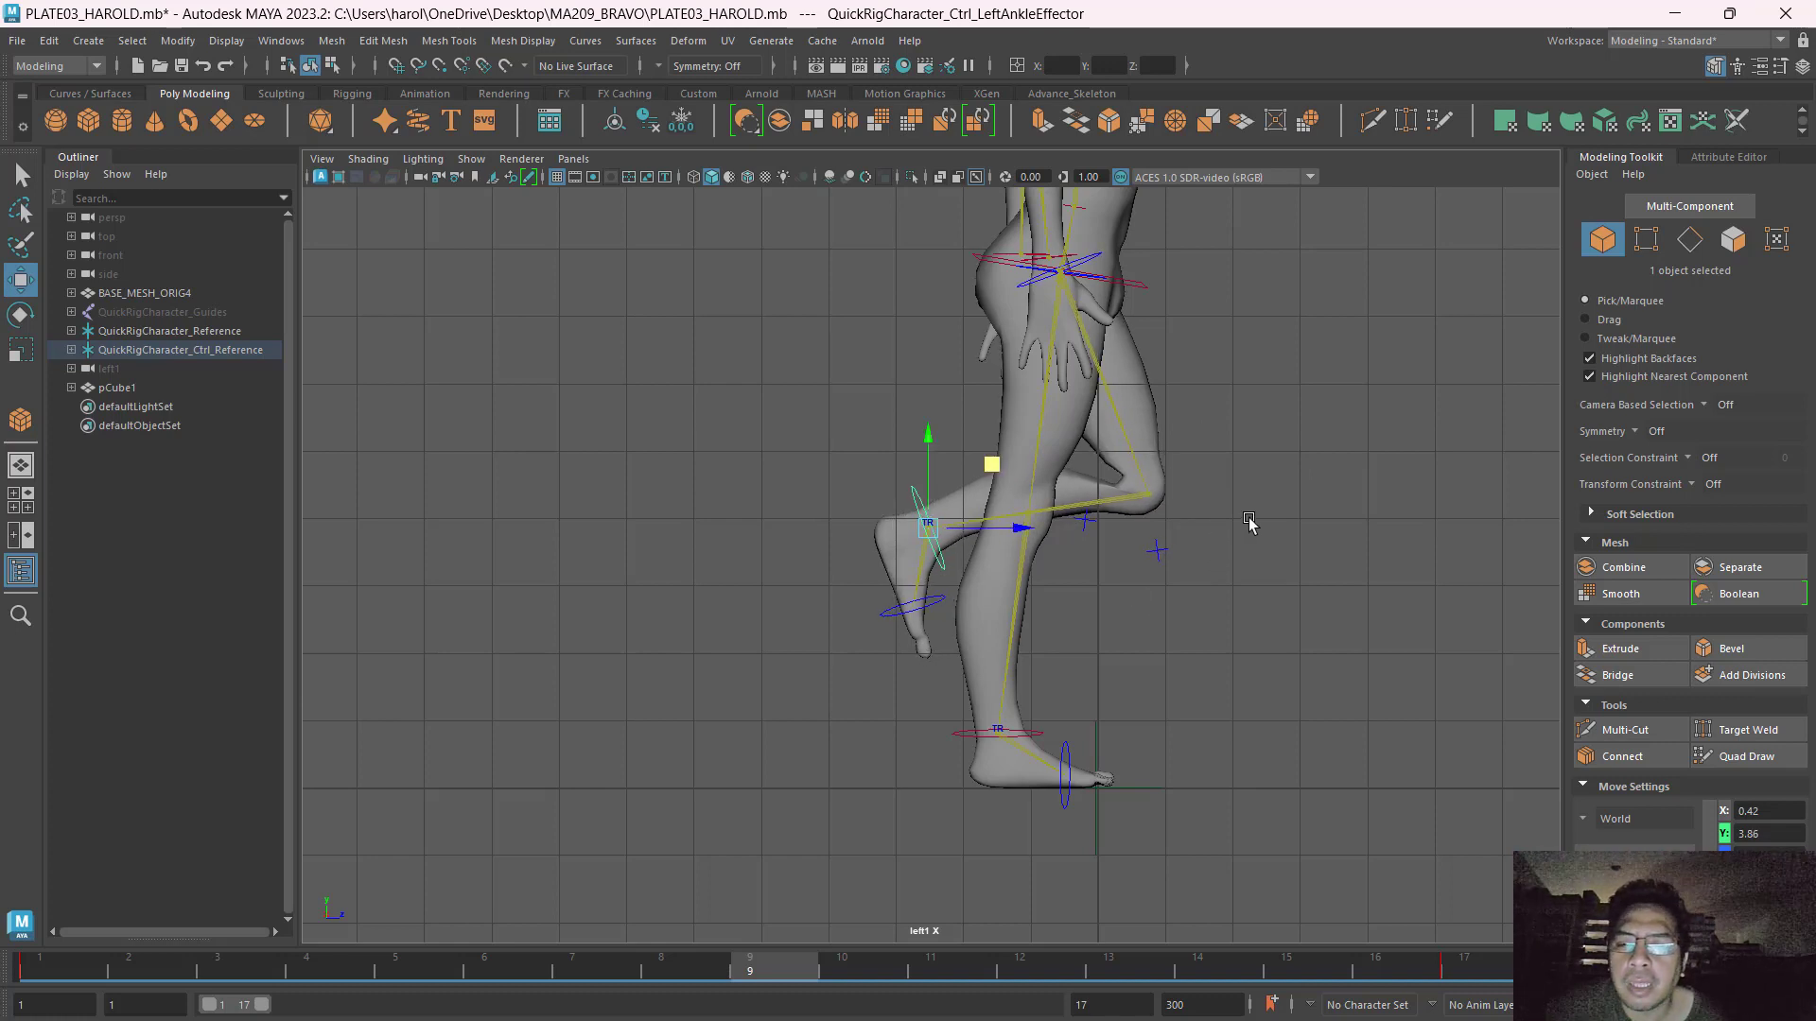
Select the hips control and examine the frame 9 passing pose from the front, perspective and side views.
middle_click_drag(1248, 522, 1190, 884, "alt")
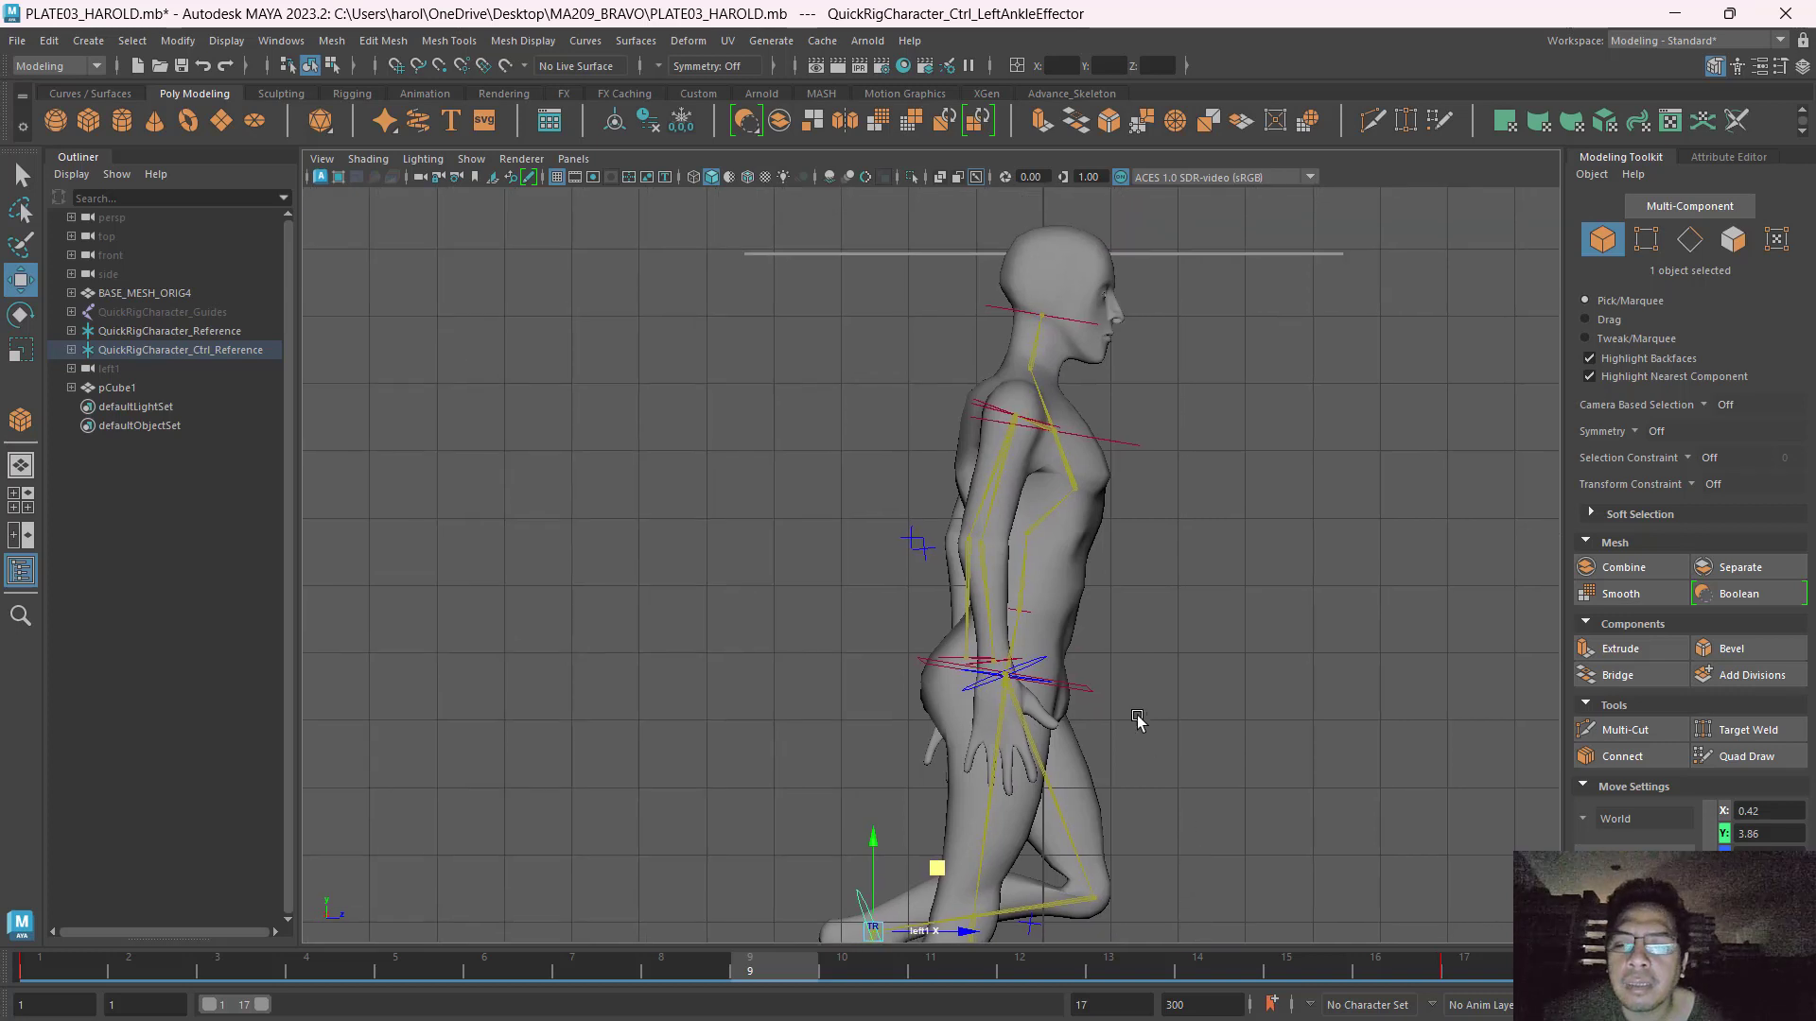
left_click(1083, 692)
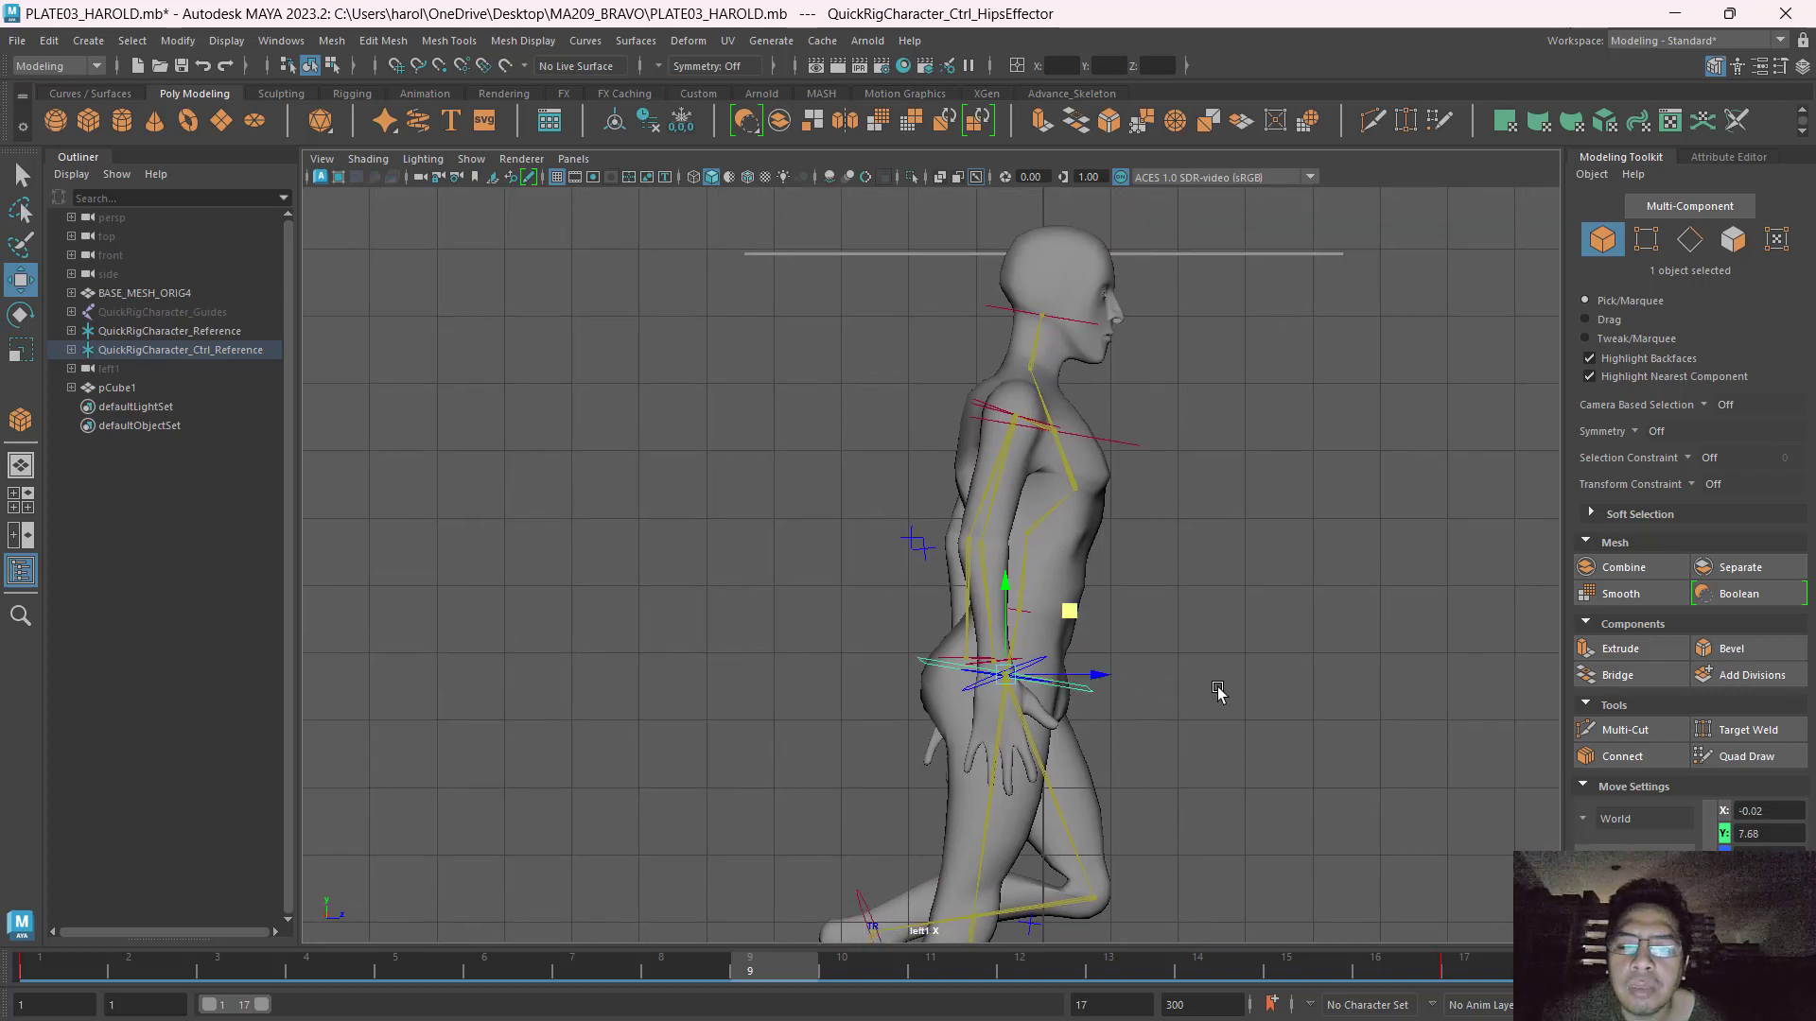
key("space")
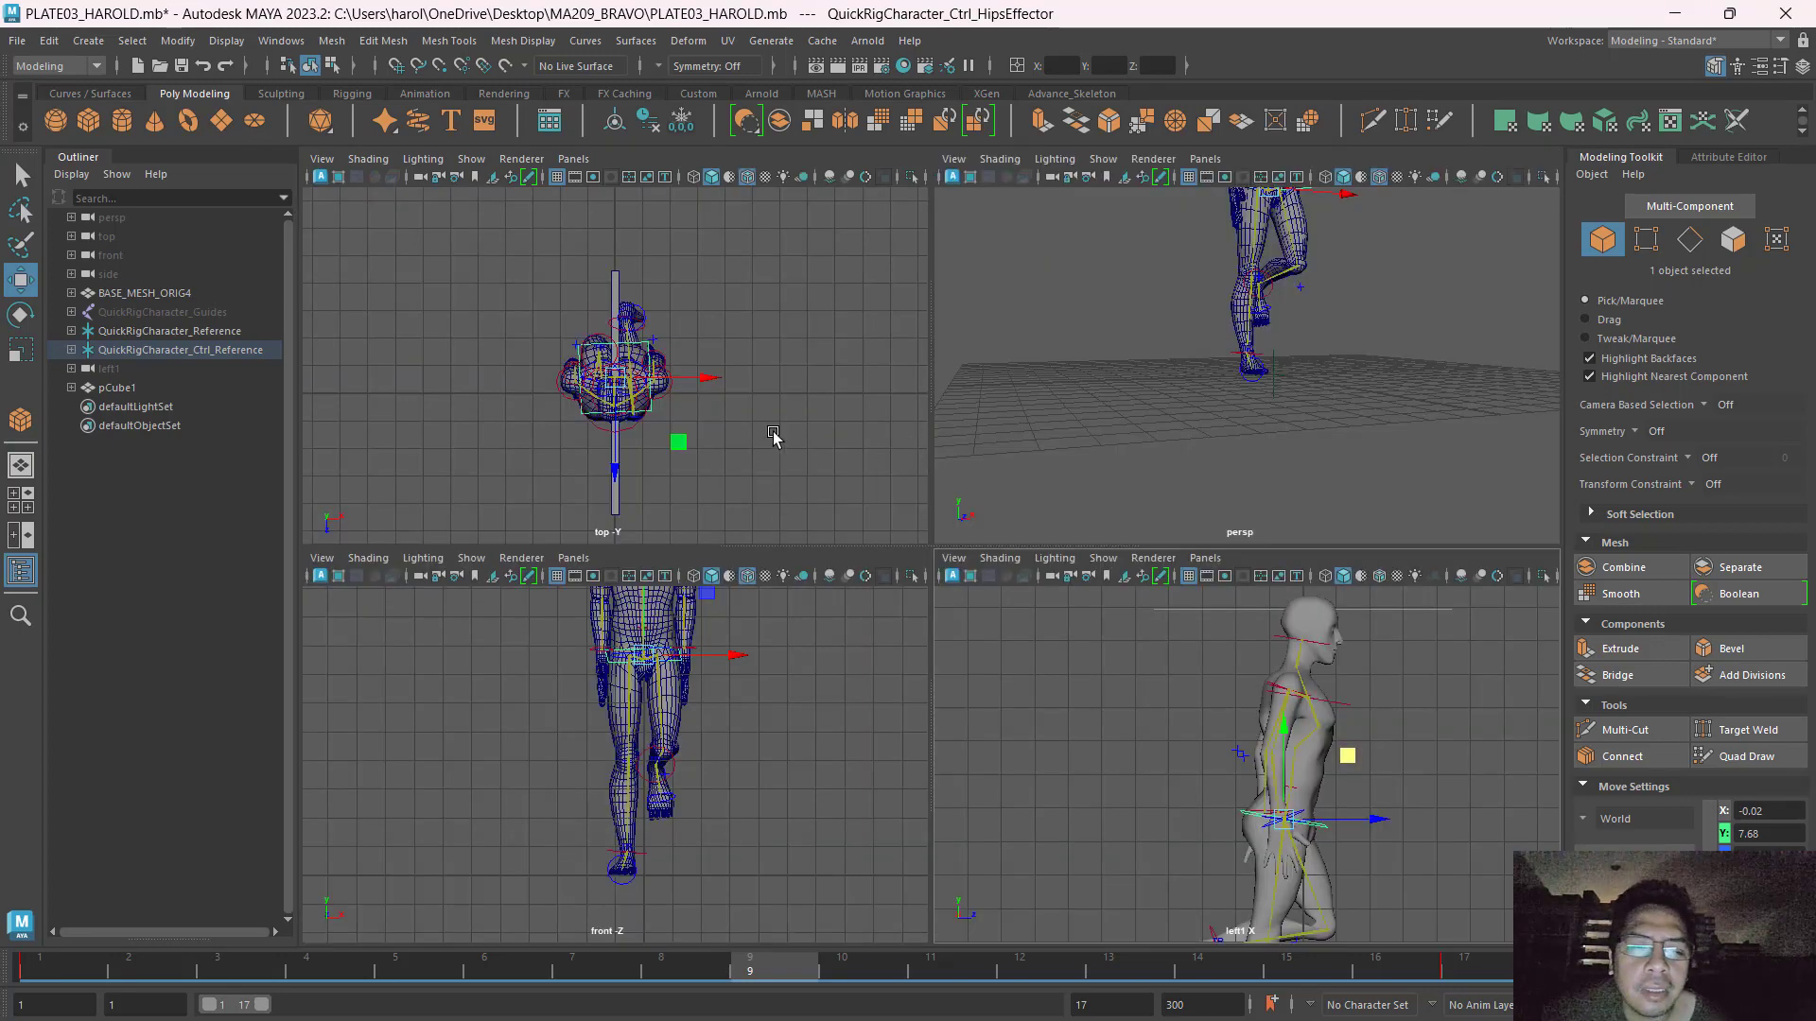
key("space")
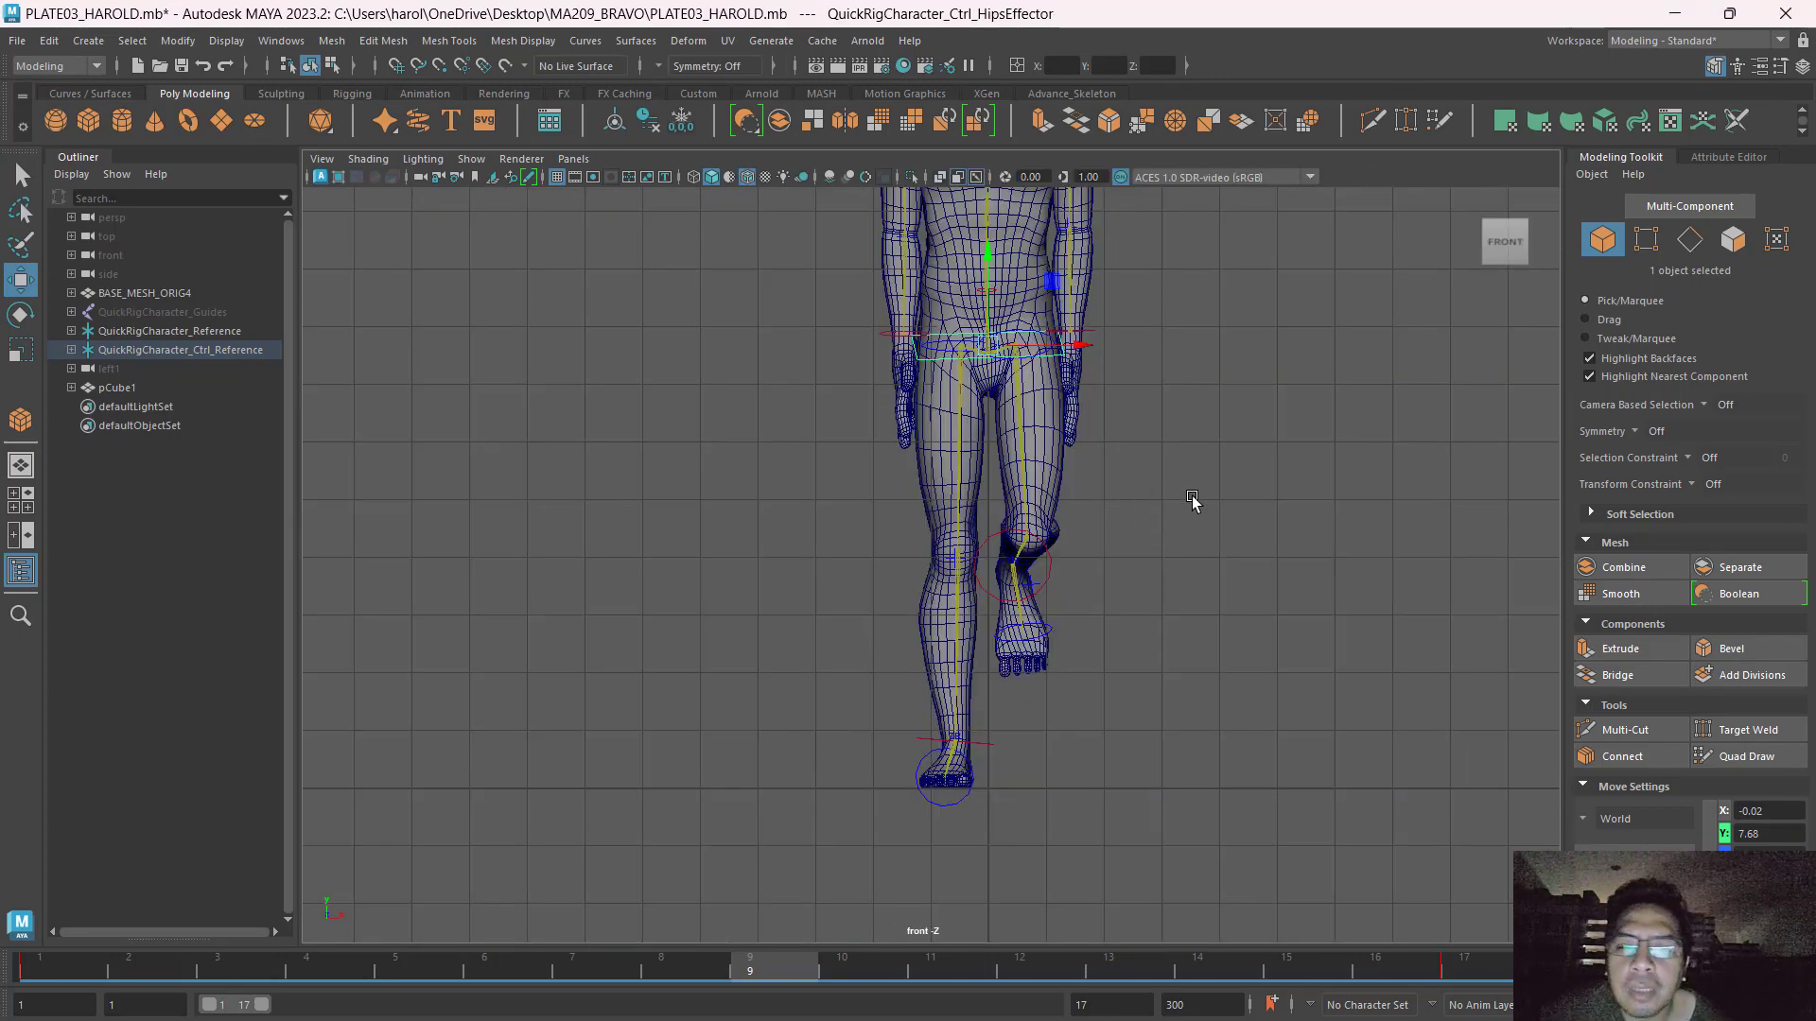
middle_click_drag(1192, 501, 1137, 713, "alt")
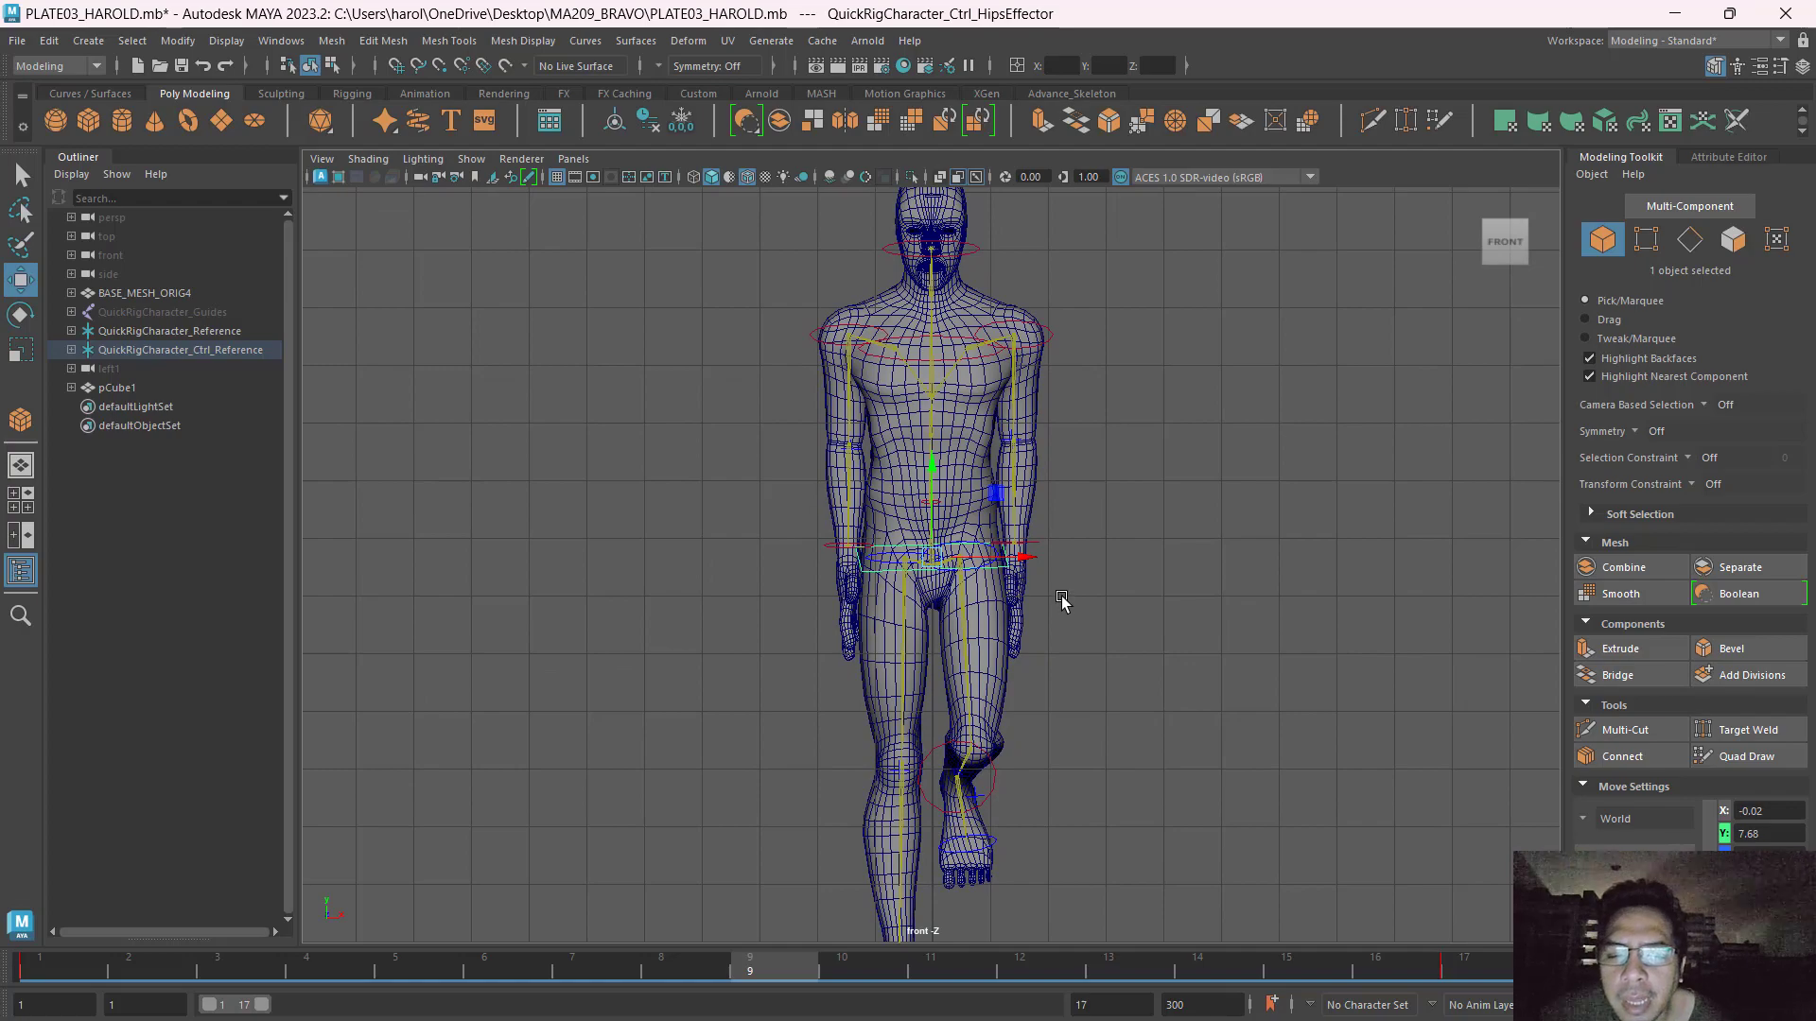
key("space")
key("space")
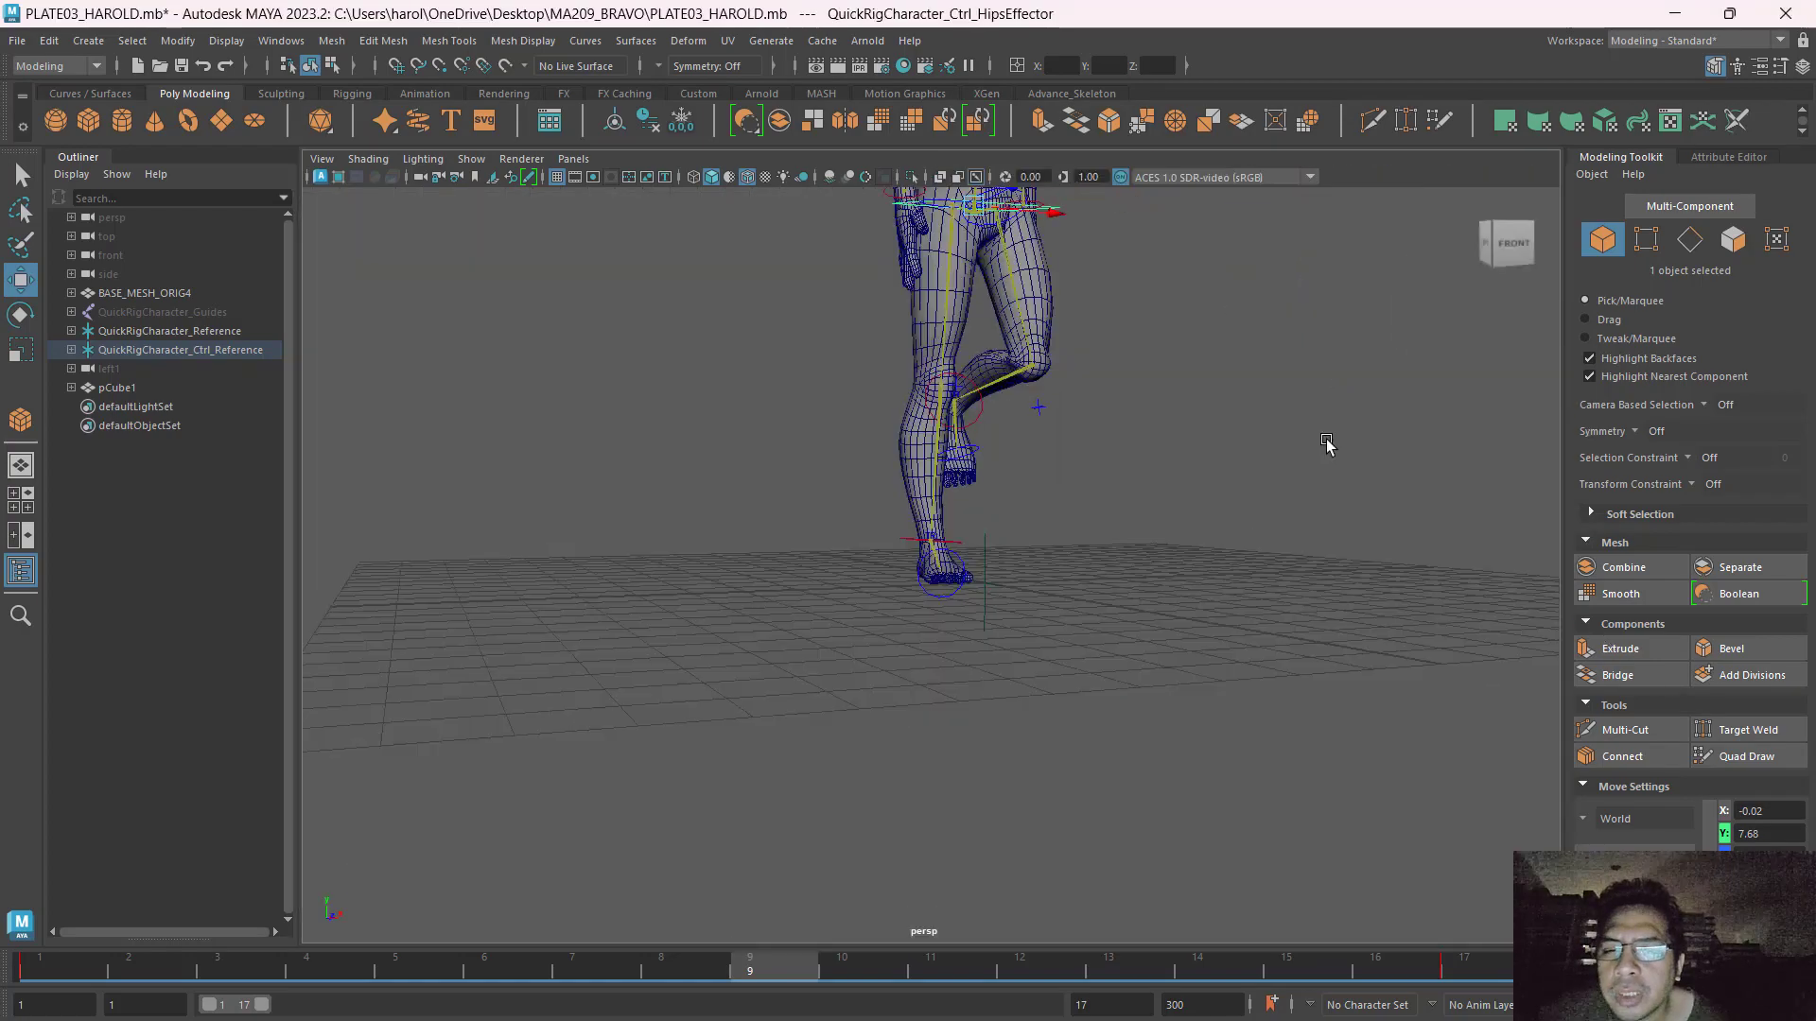
left_click_drag(1325, 446, 1045, 649, "alt")
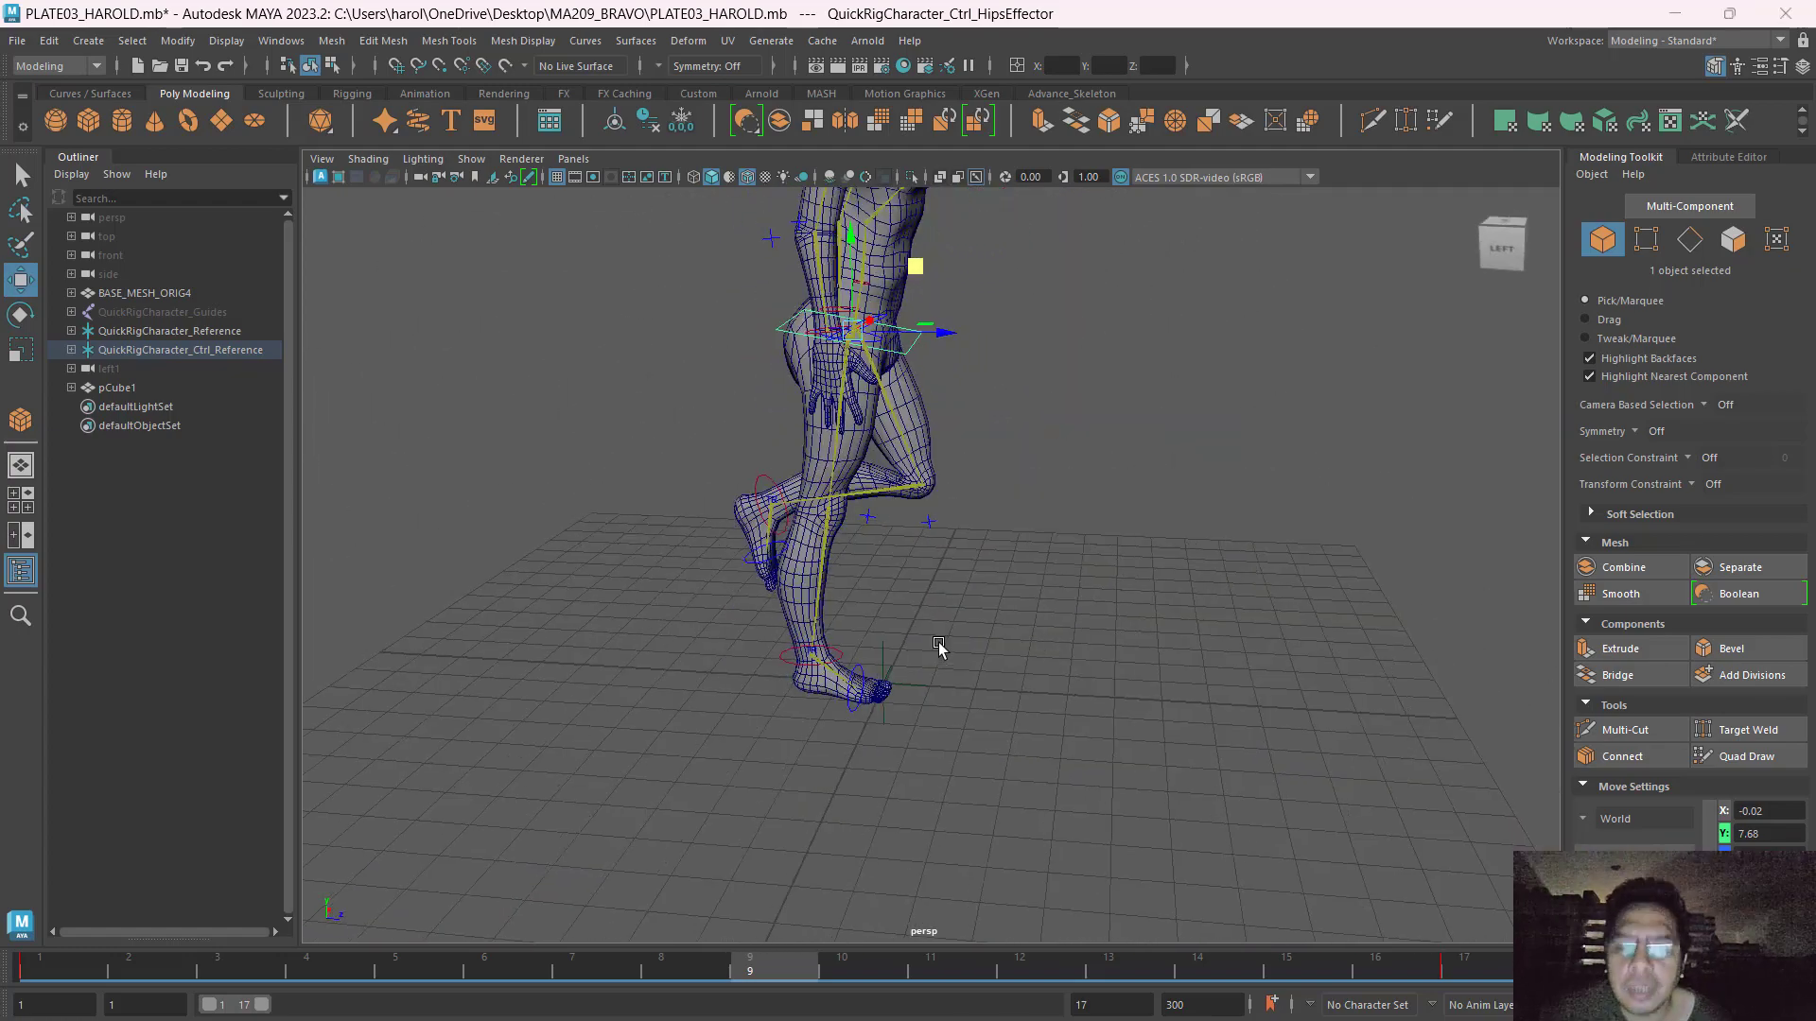
key("space")
key("space")
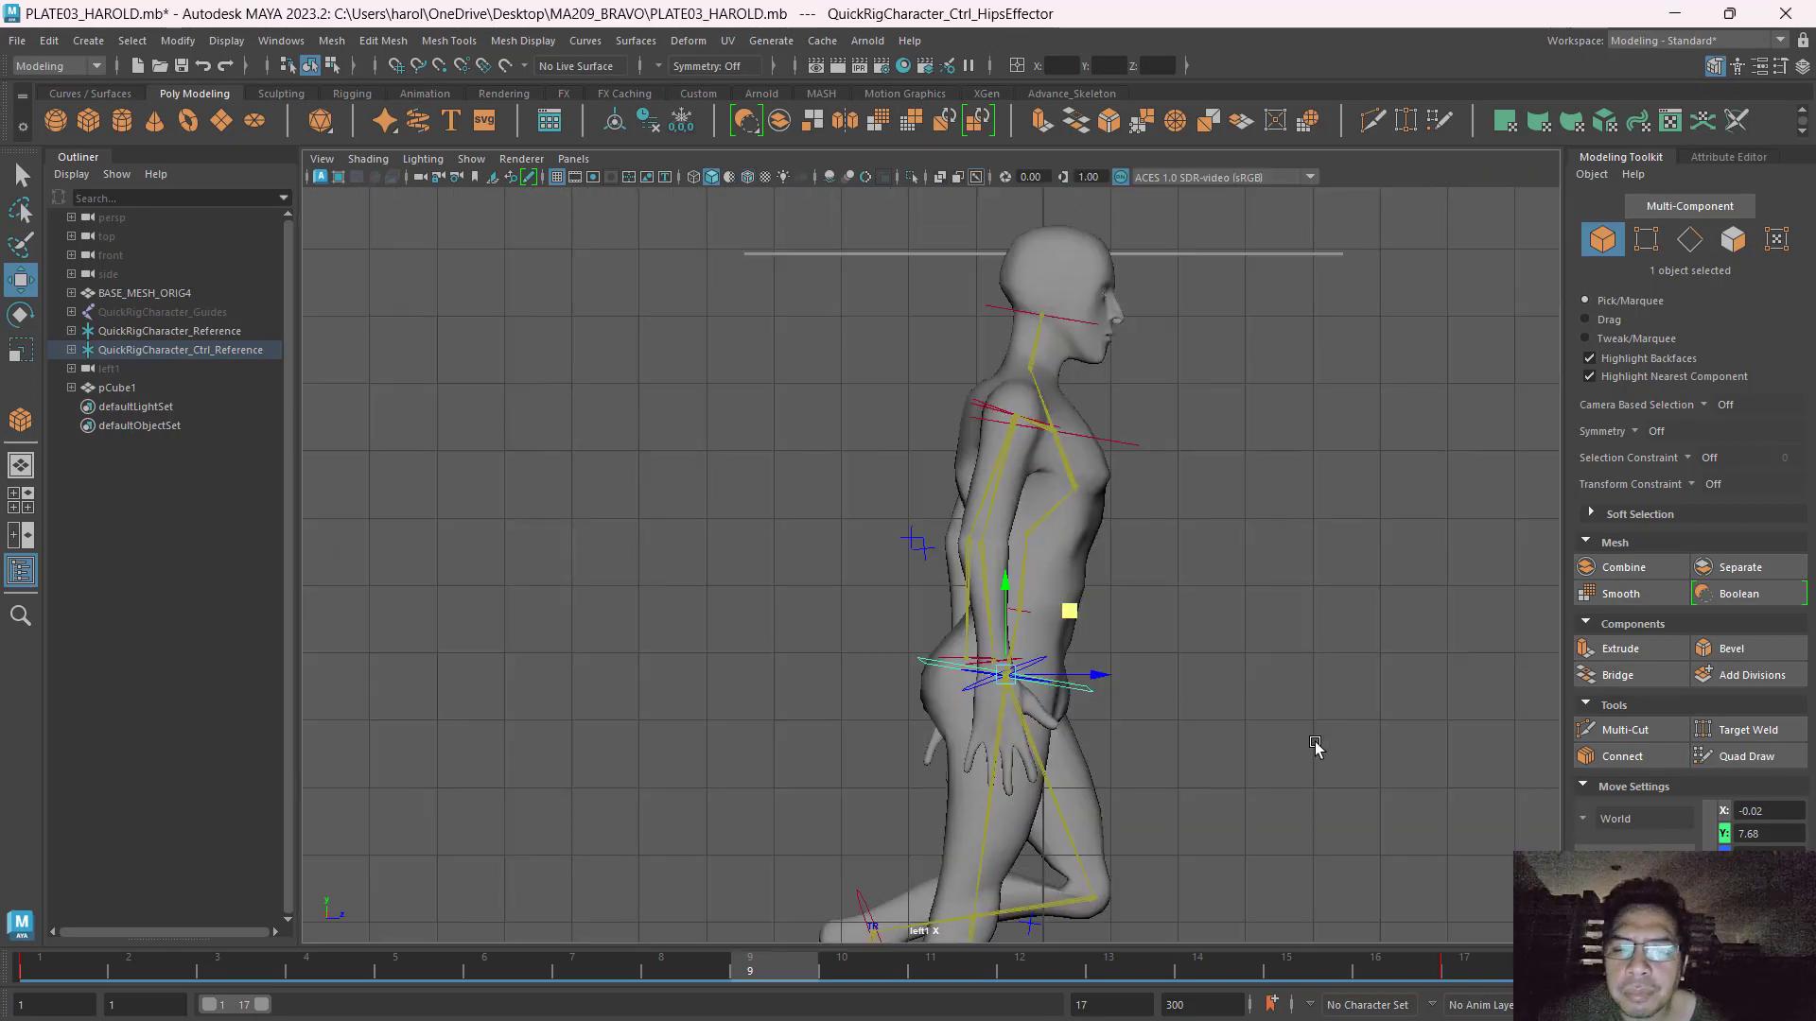
Select all the character's rig controls in the side view and key the passing pose at frame 9.
scroll(1293, 724, "down", 4)
middle_click_drag(1232, 738, 1208, 619, "alt")
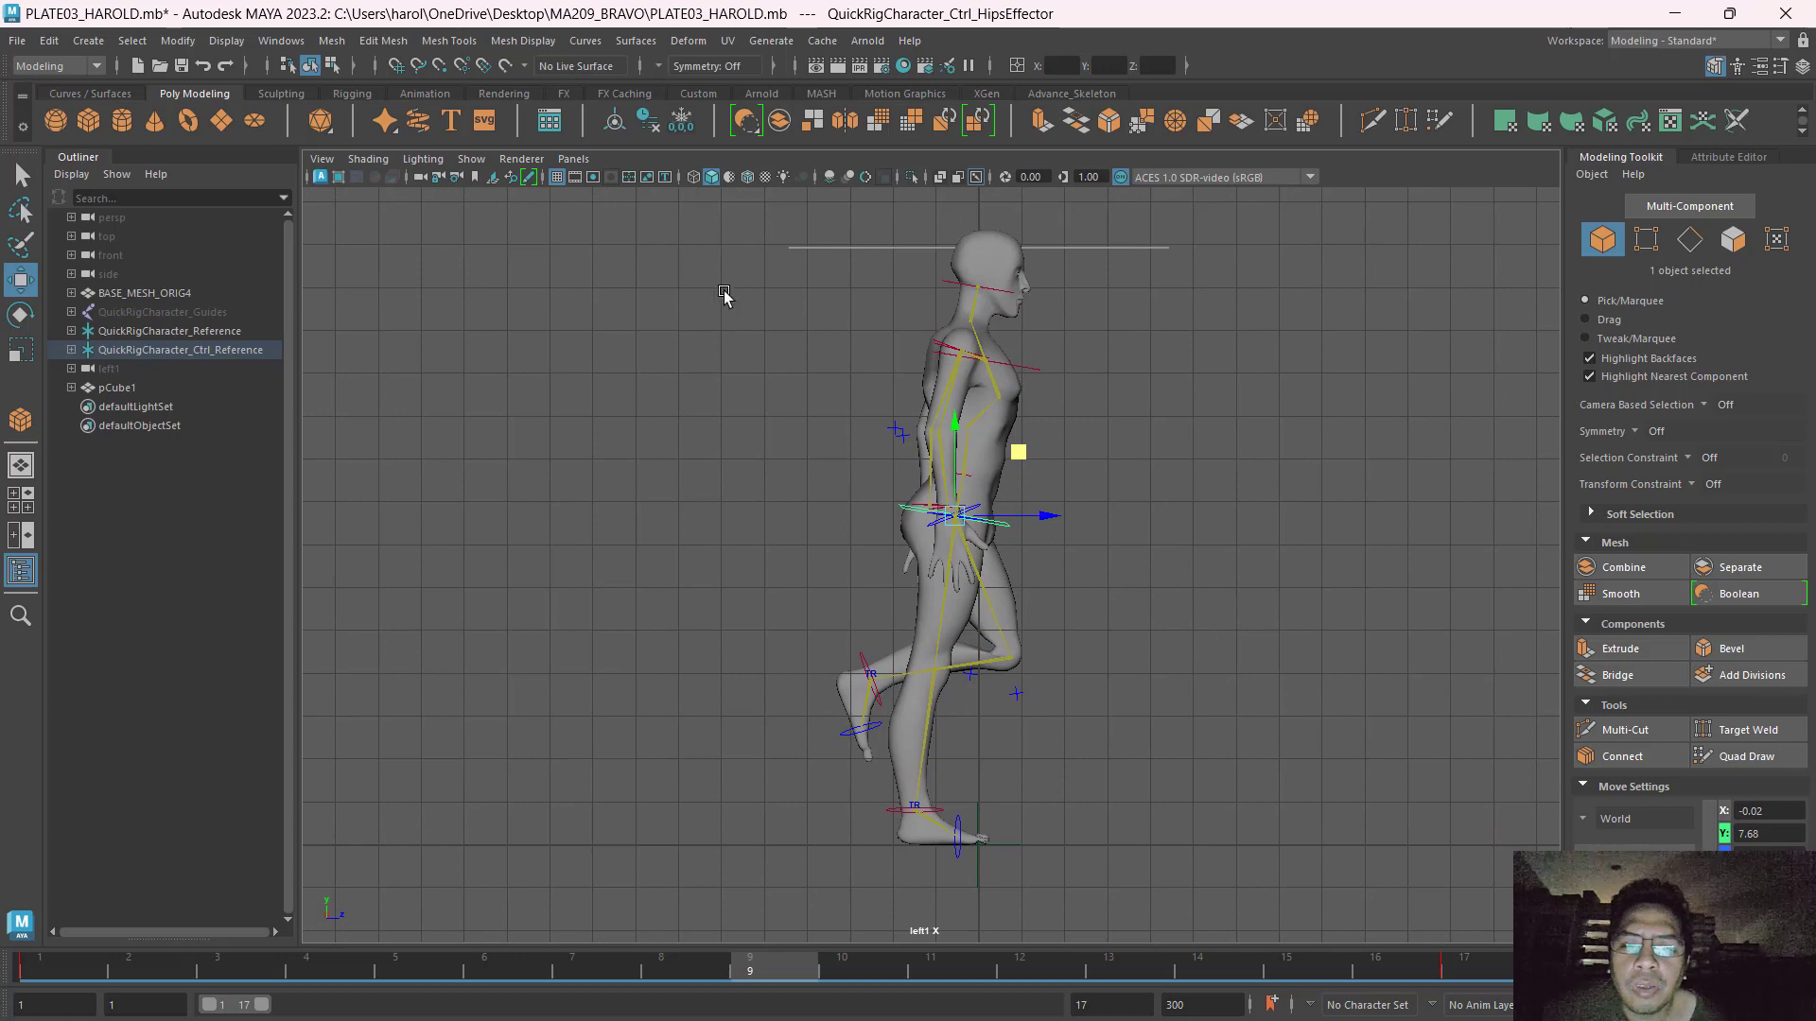
left_click_drag(779, 275, 1128, 882)
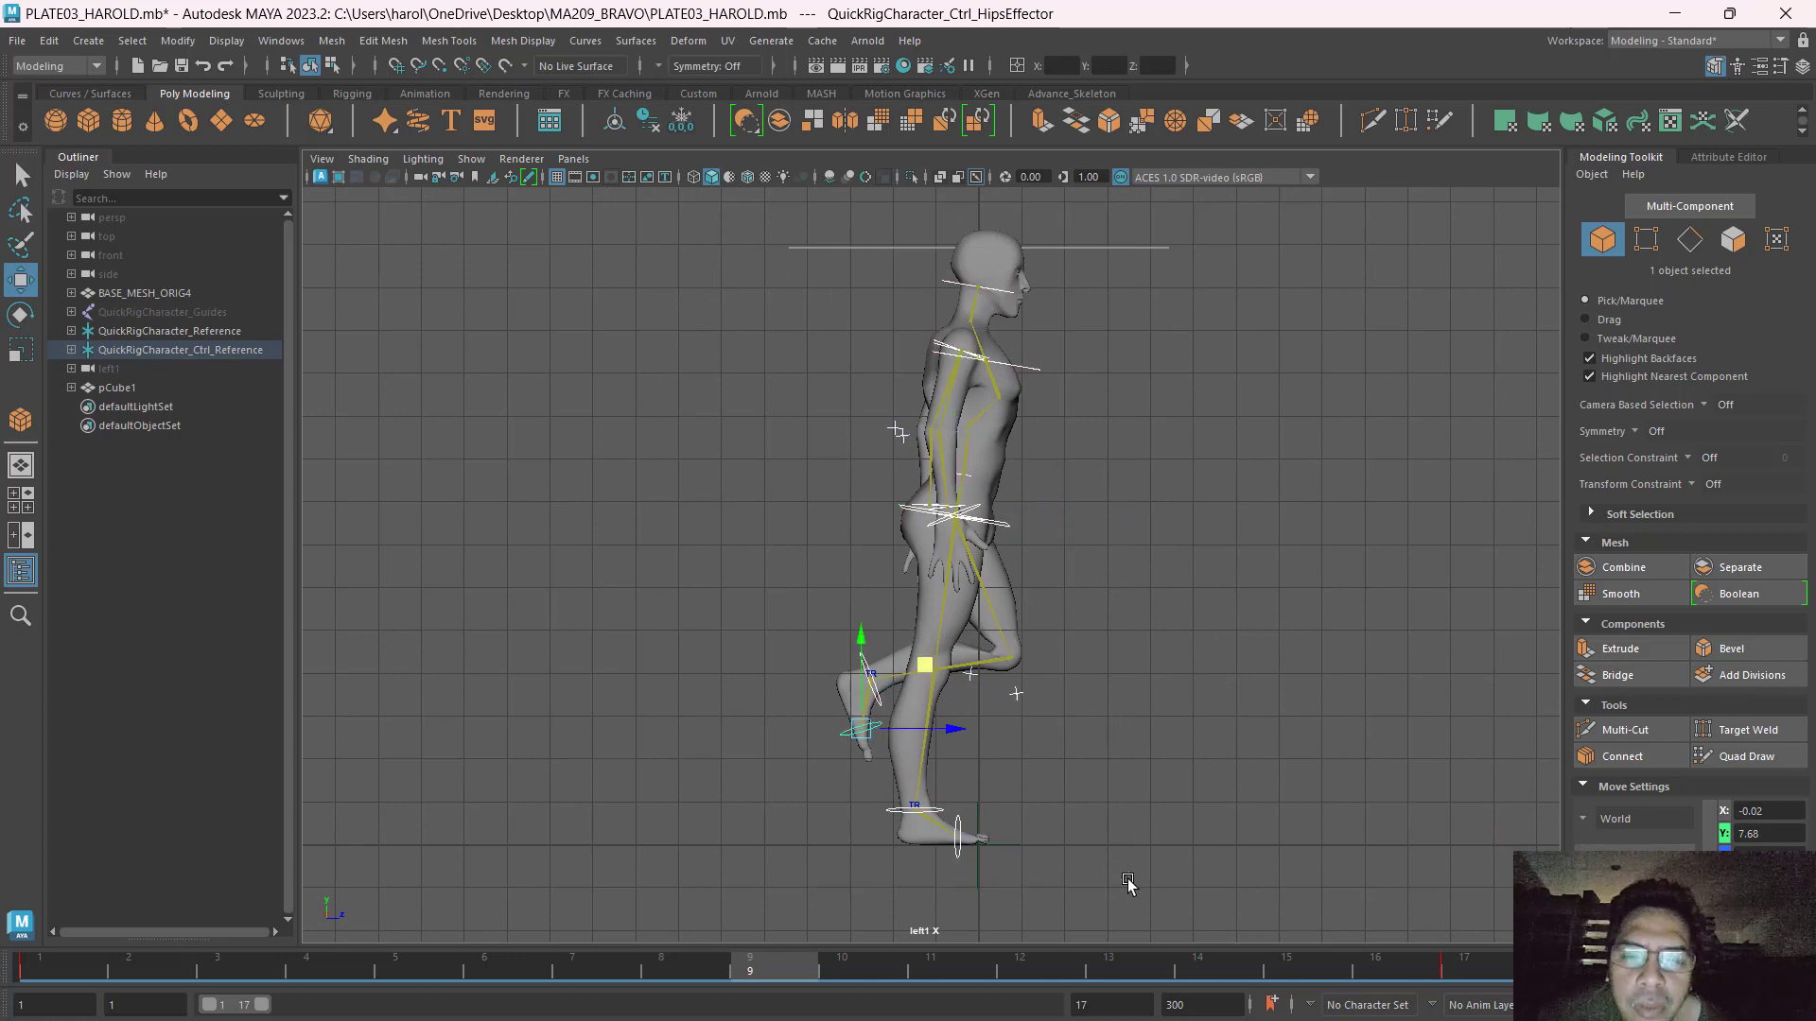
left_click(775, 967)
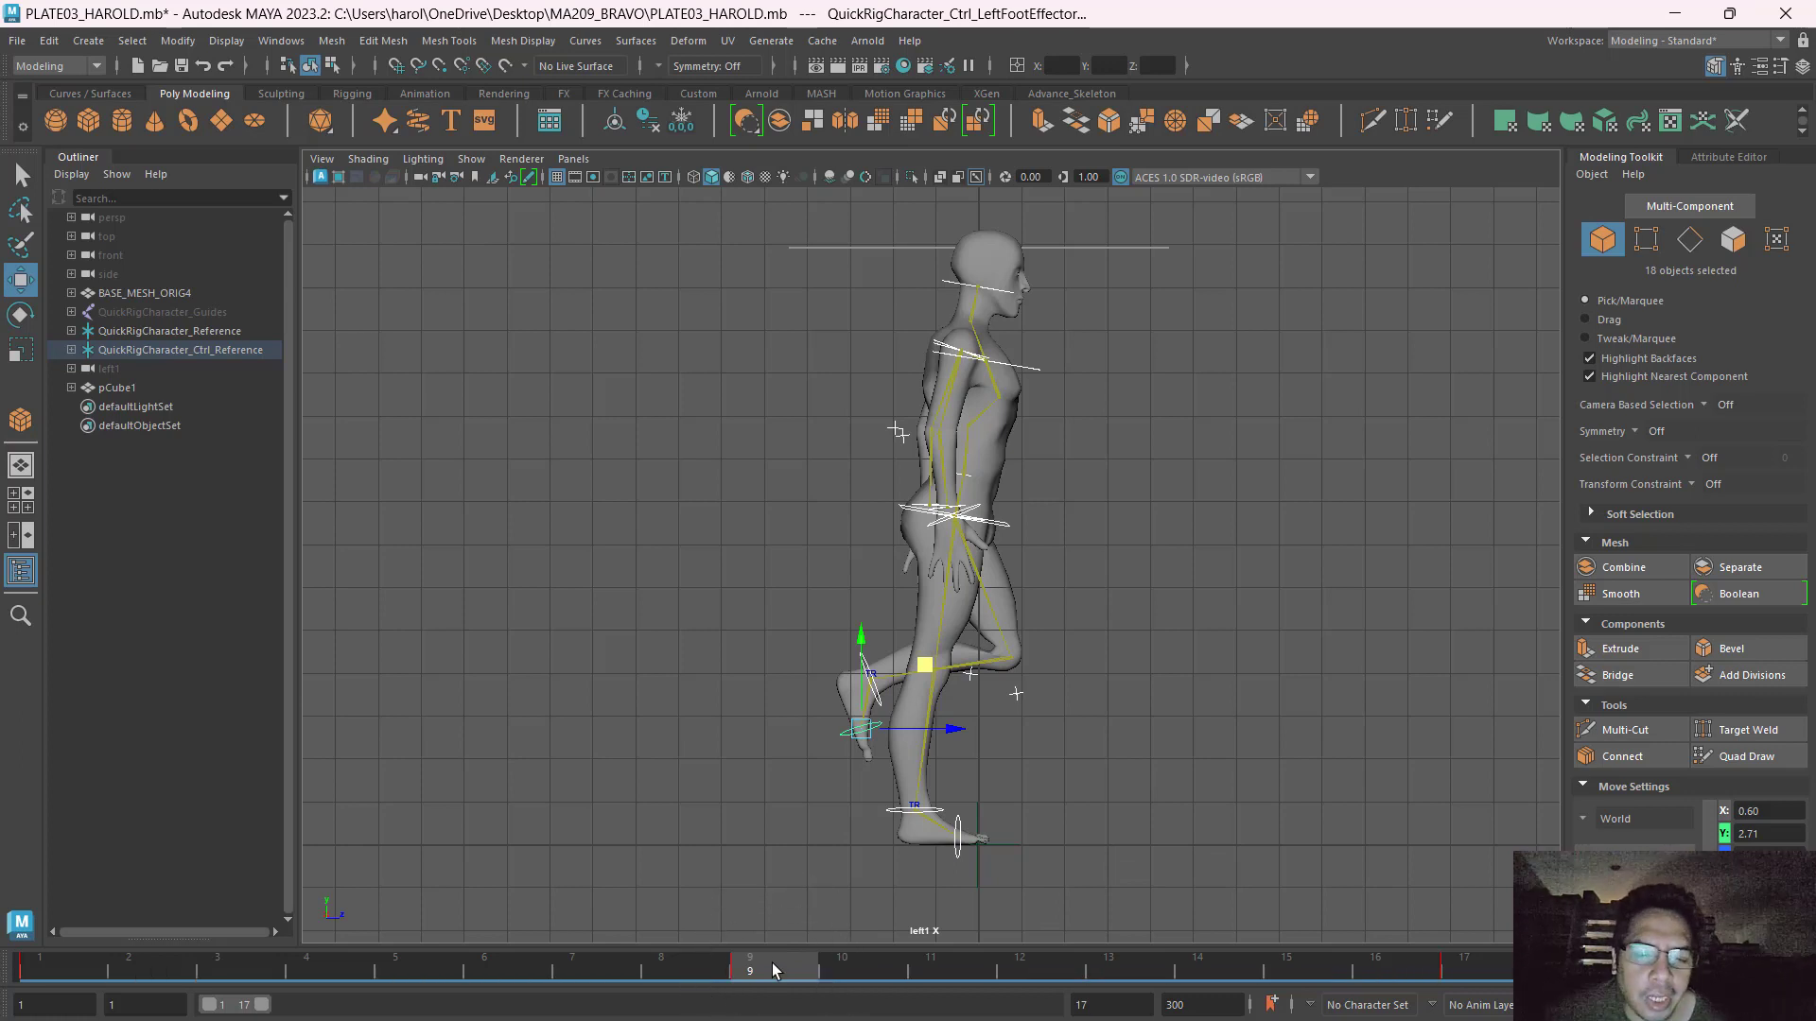
Play the walk animation from frame 1 and examine the motion from the side and perspective views.
left_click(36, 966)
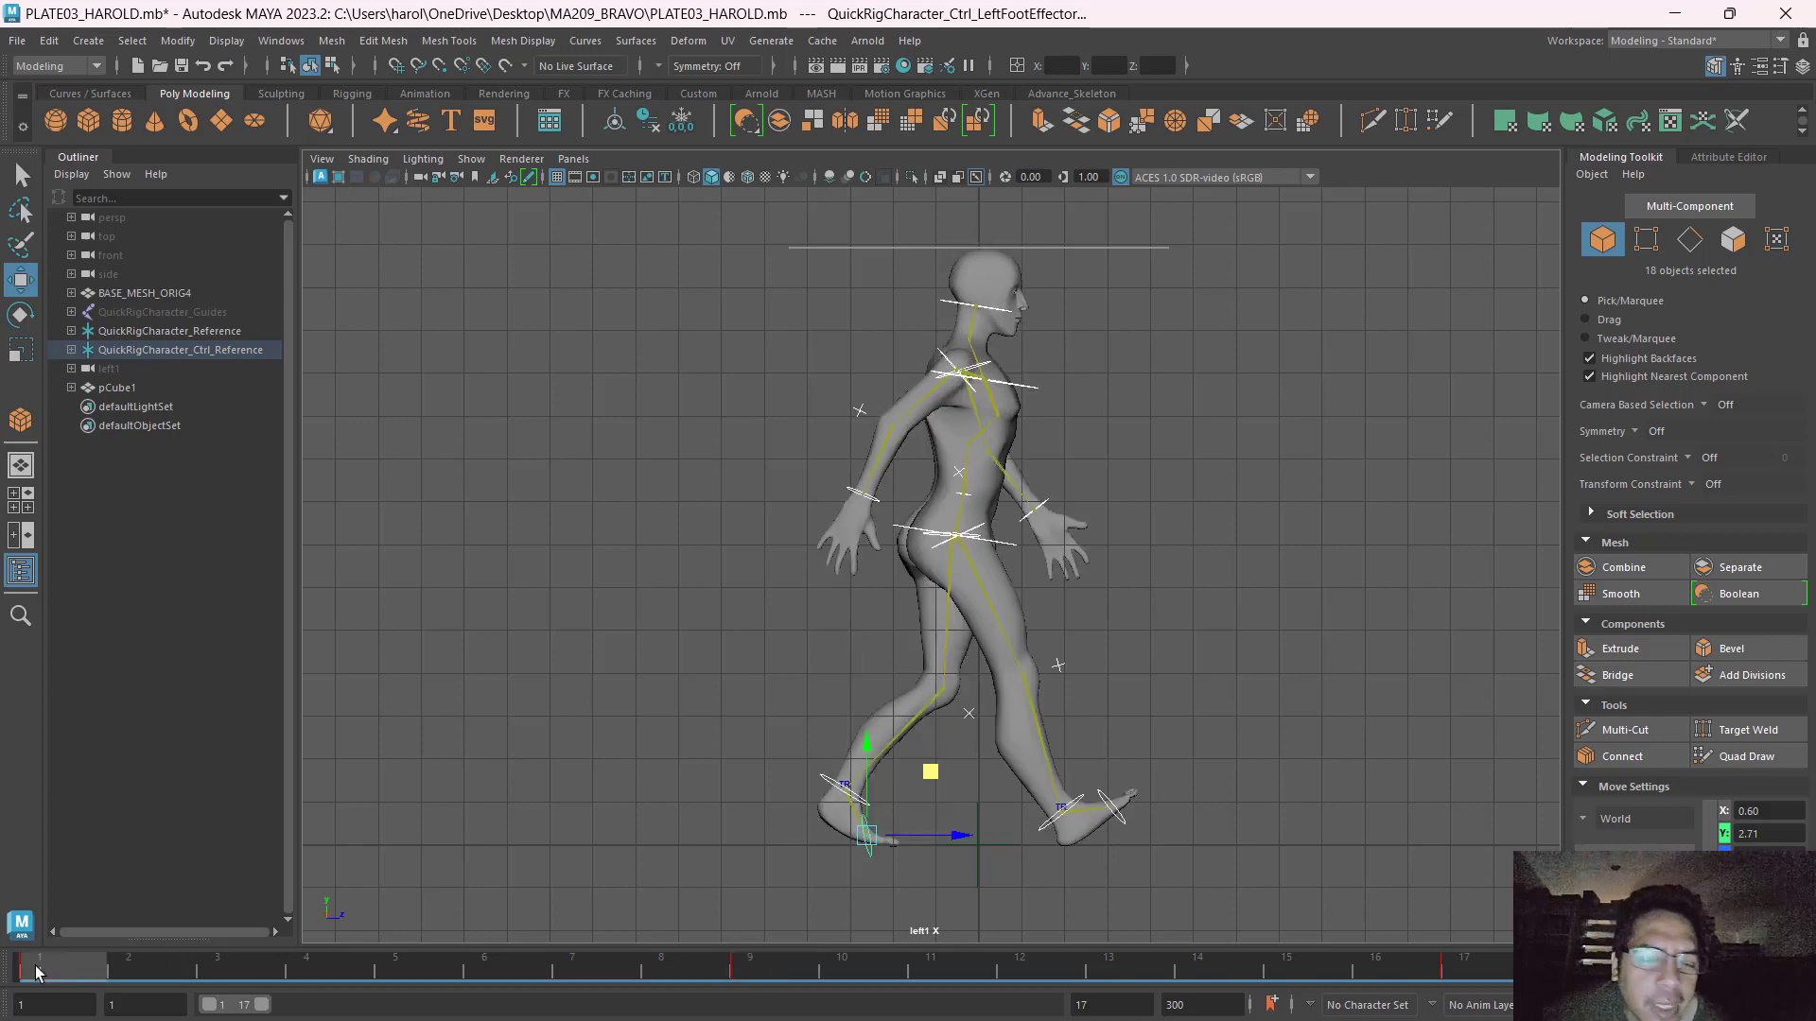
mouse_move(36, 967)
left_mouse_down()
mouse_move(1464, 967)
mouse_move(241, 966)
mouse_move(3, 948)
left_mouse_up()
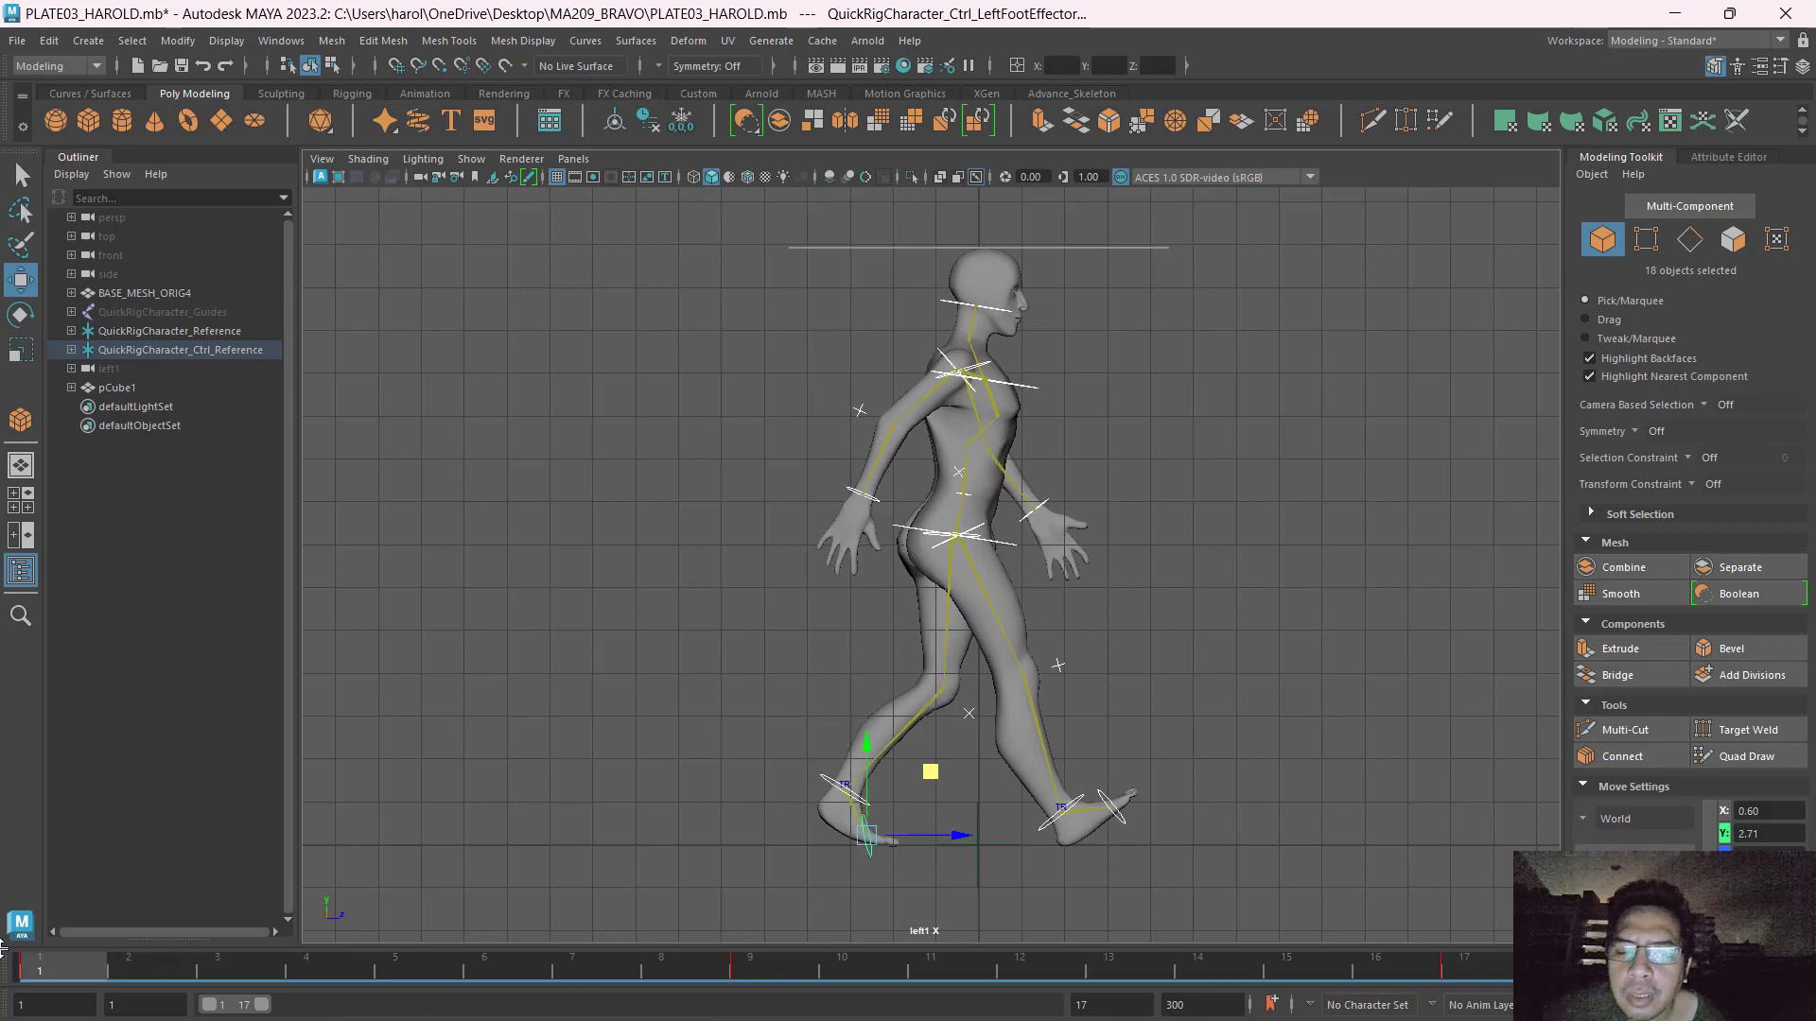
key("alt+v")
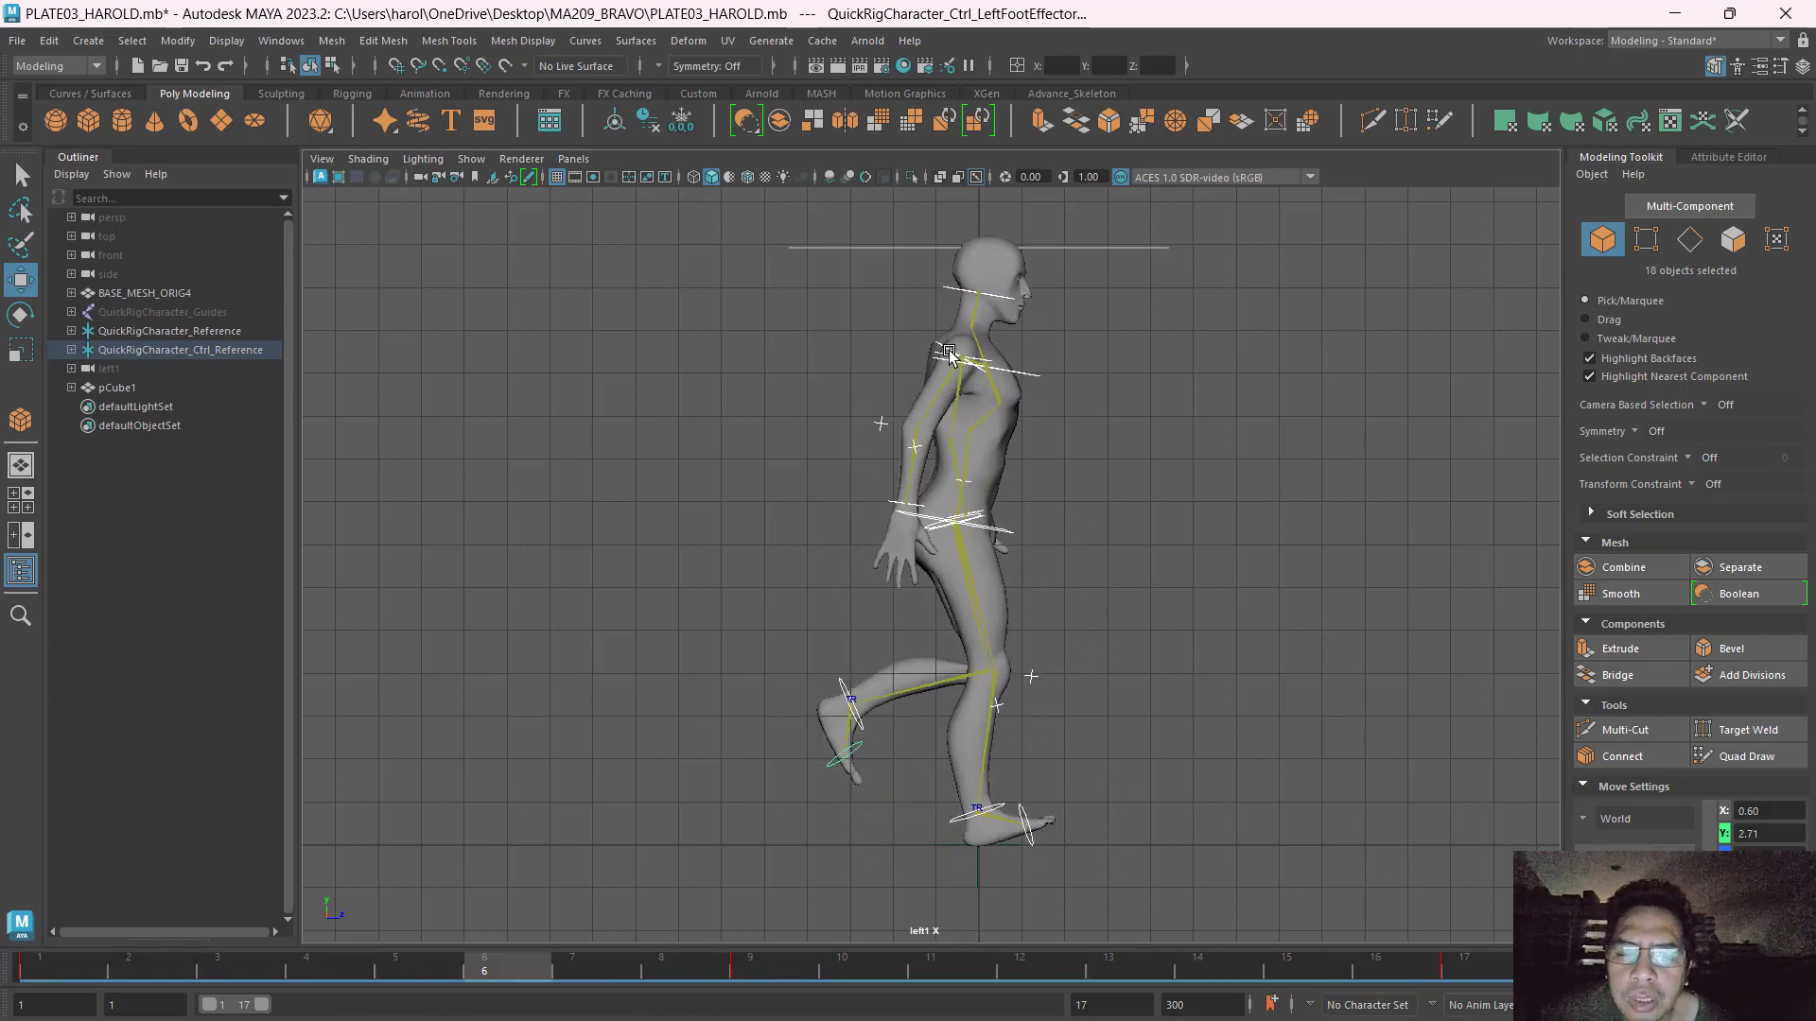
key("space")
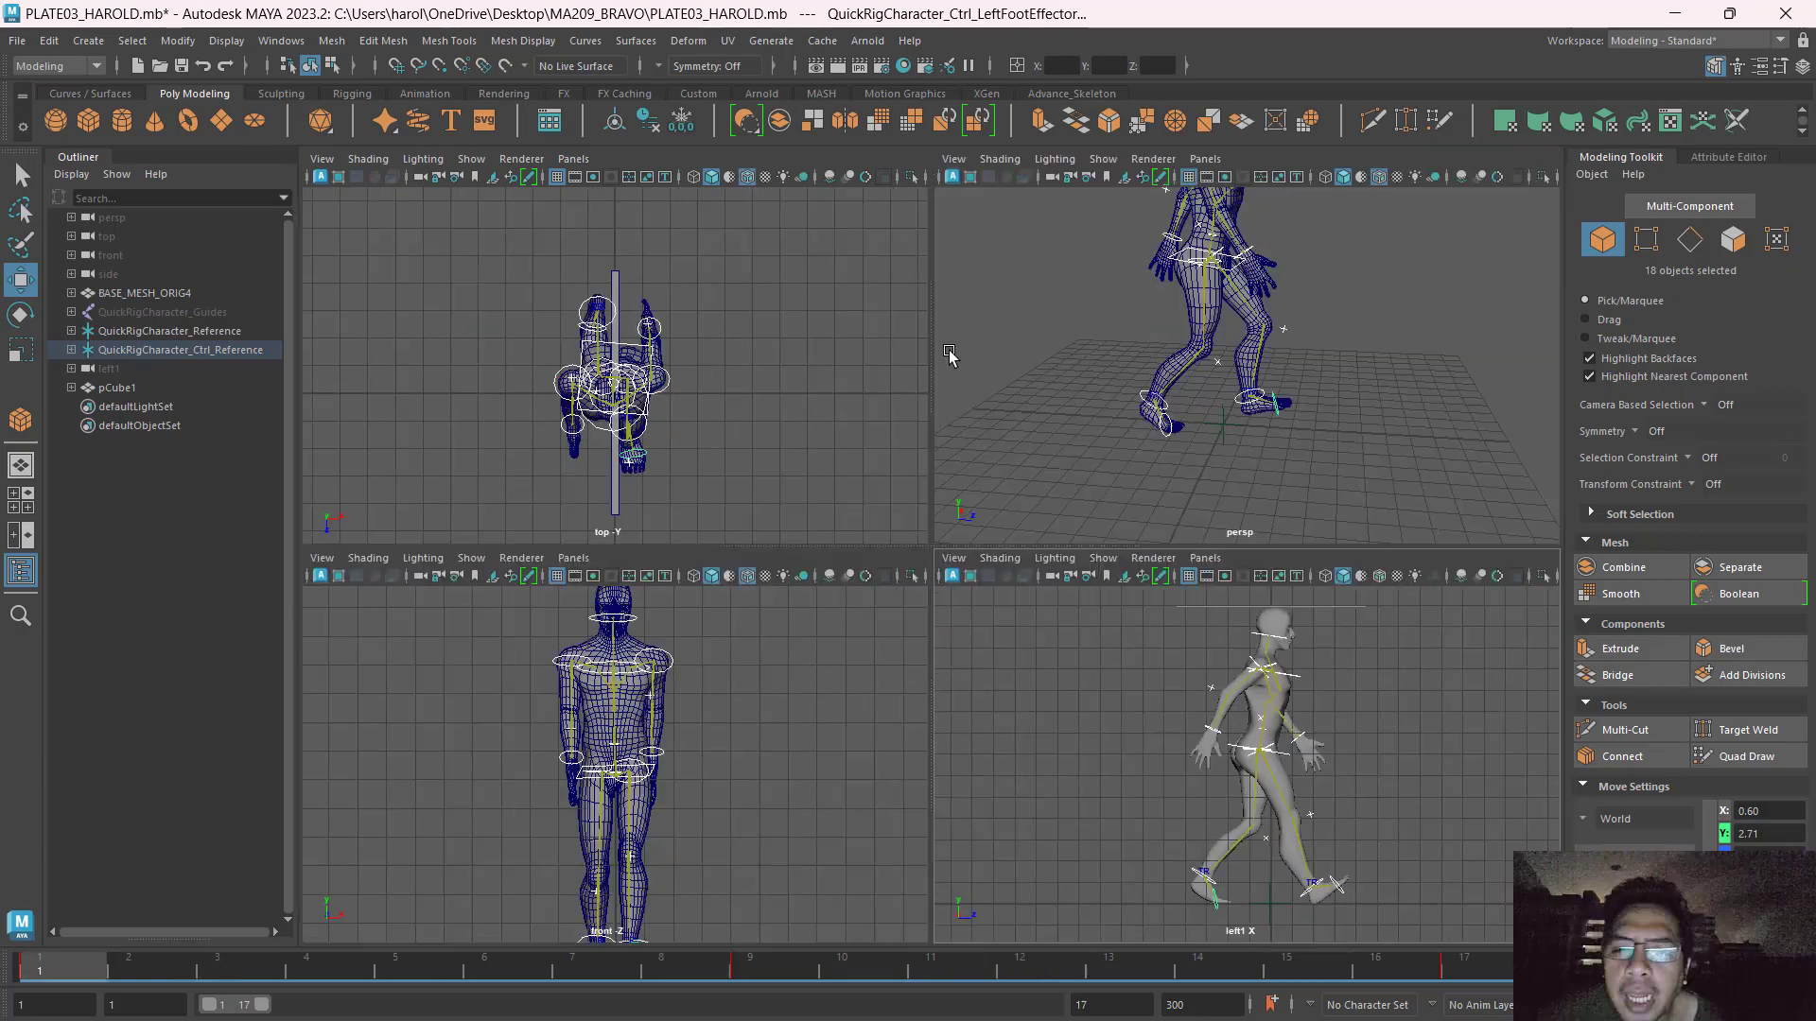
key("space")
scroll(1237, 577, "down", 2)
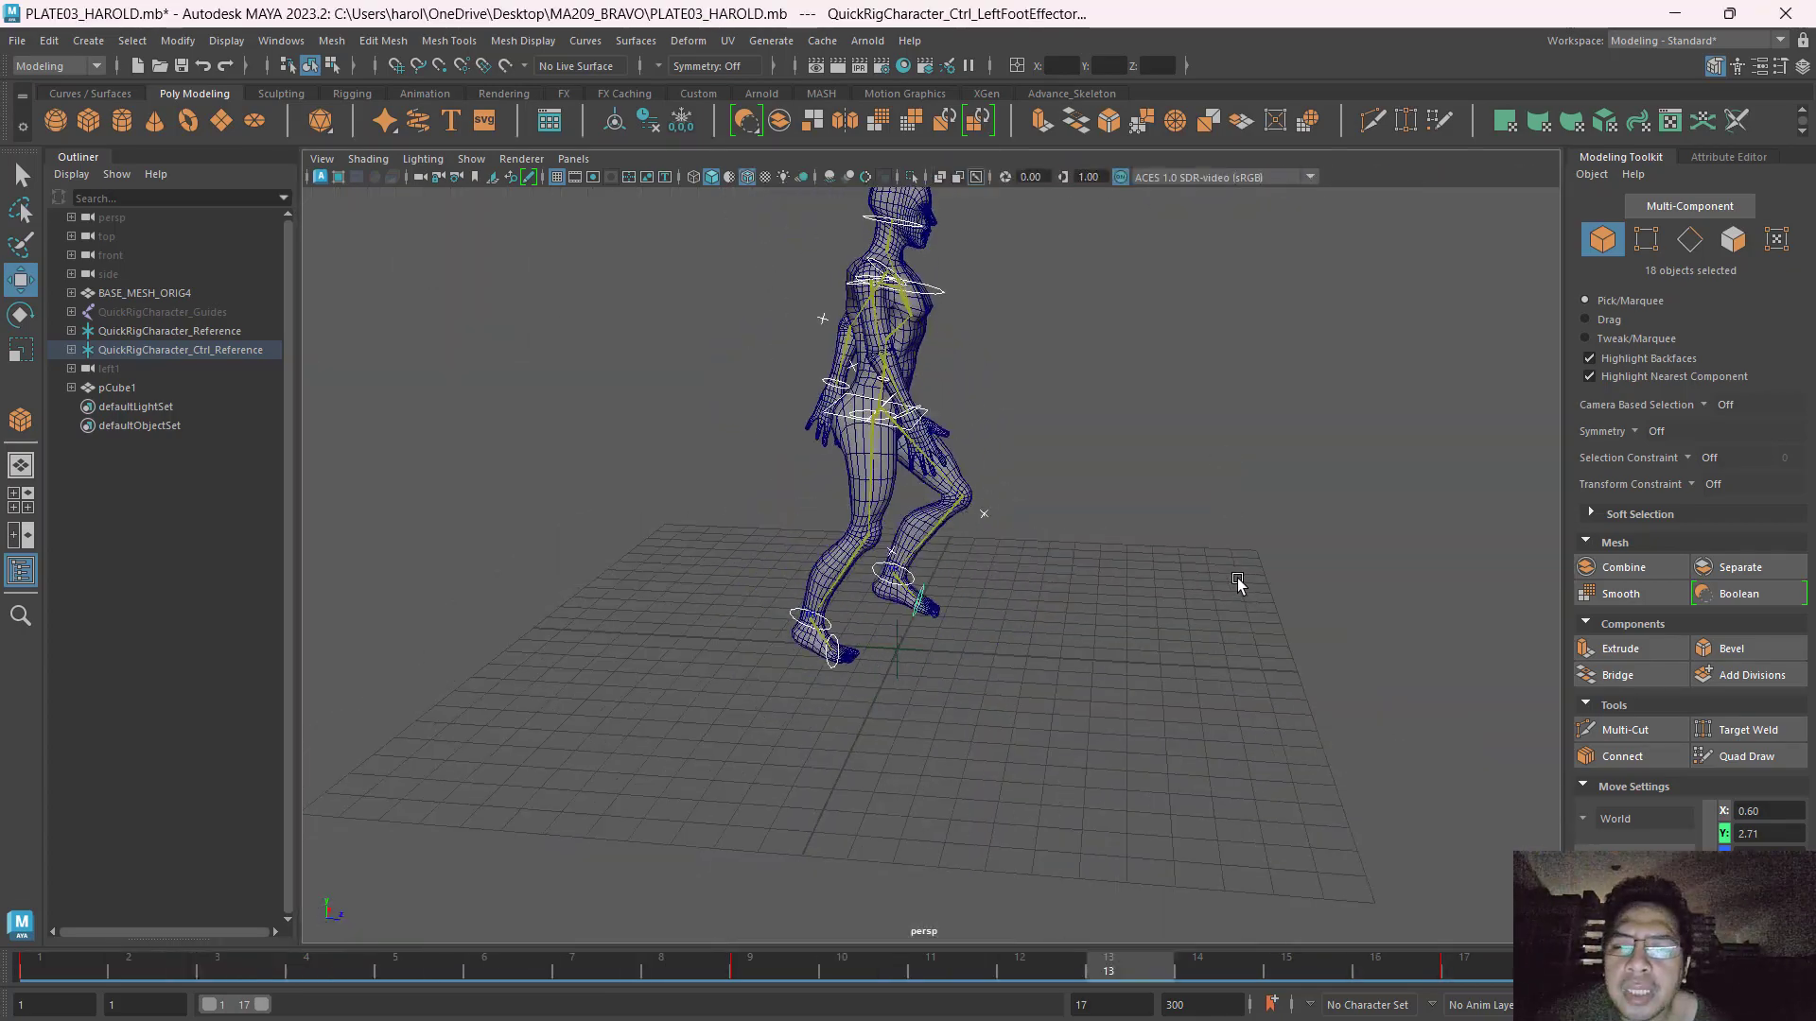
middle_click_drag(1237, 577, 1218, 680, "alt")
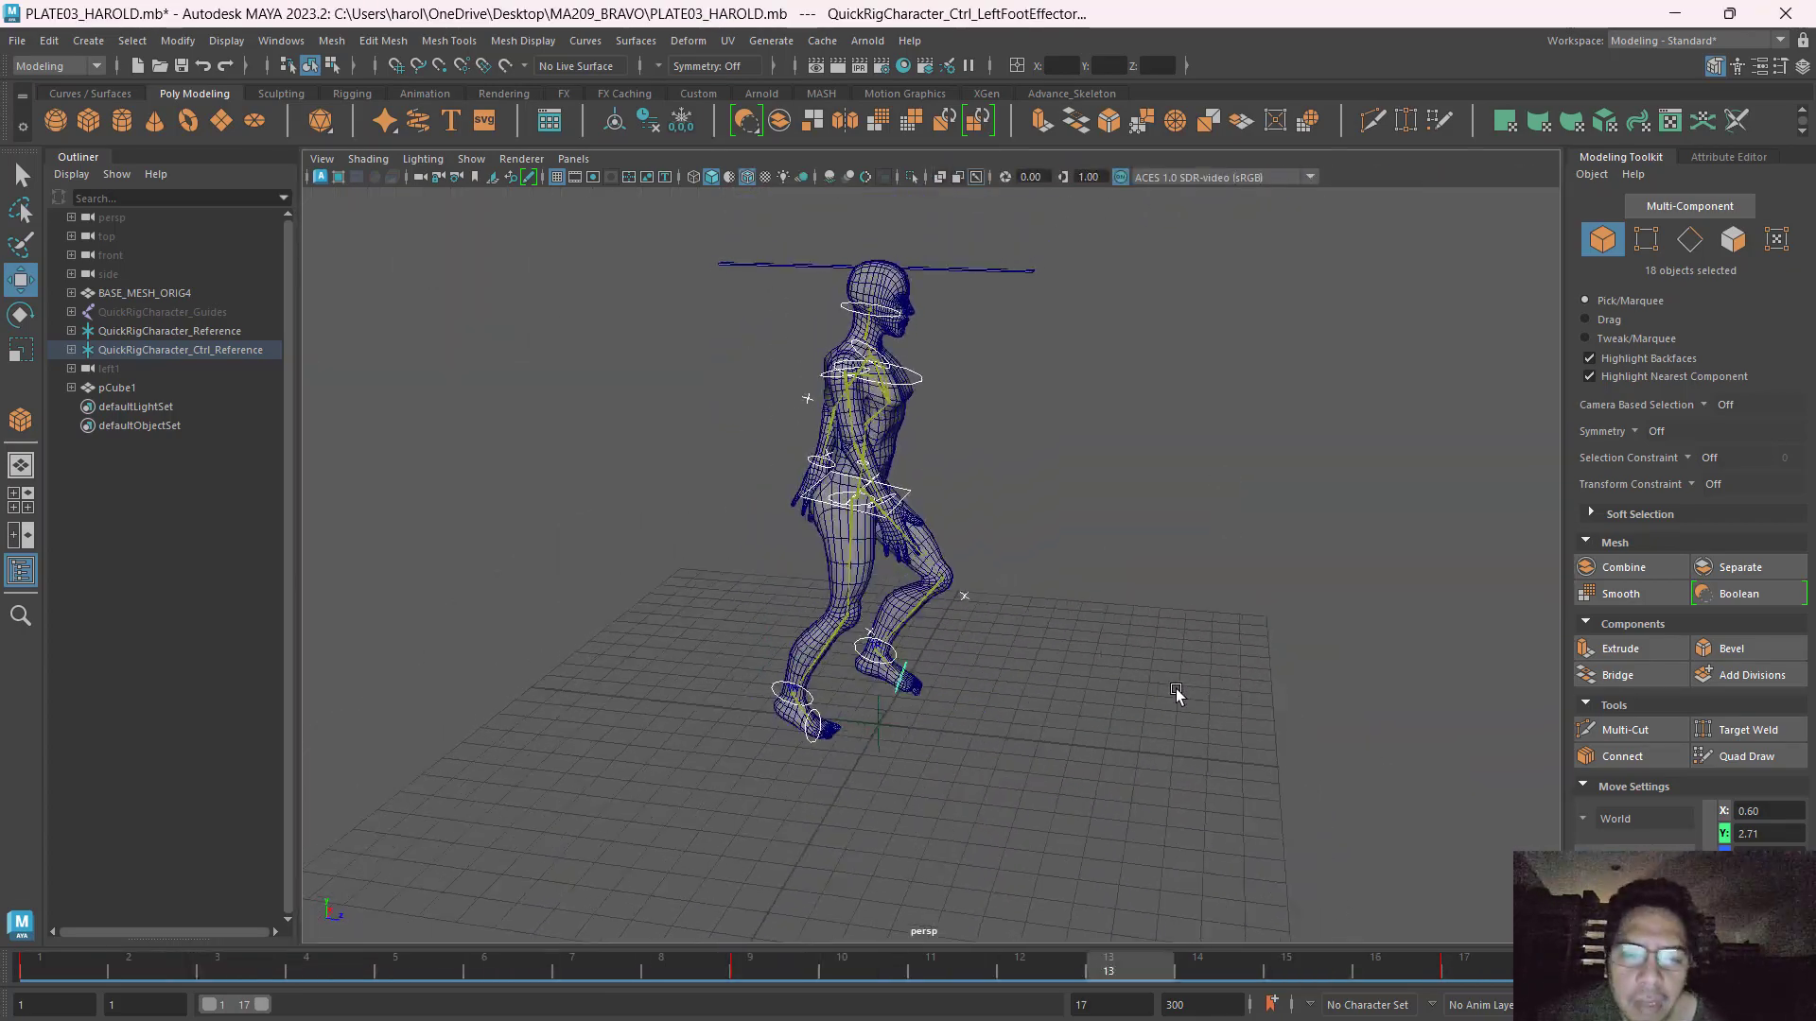
left_click_drag(1192, 679, 1082, 596, "alt")
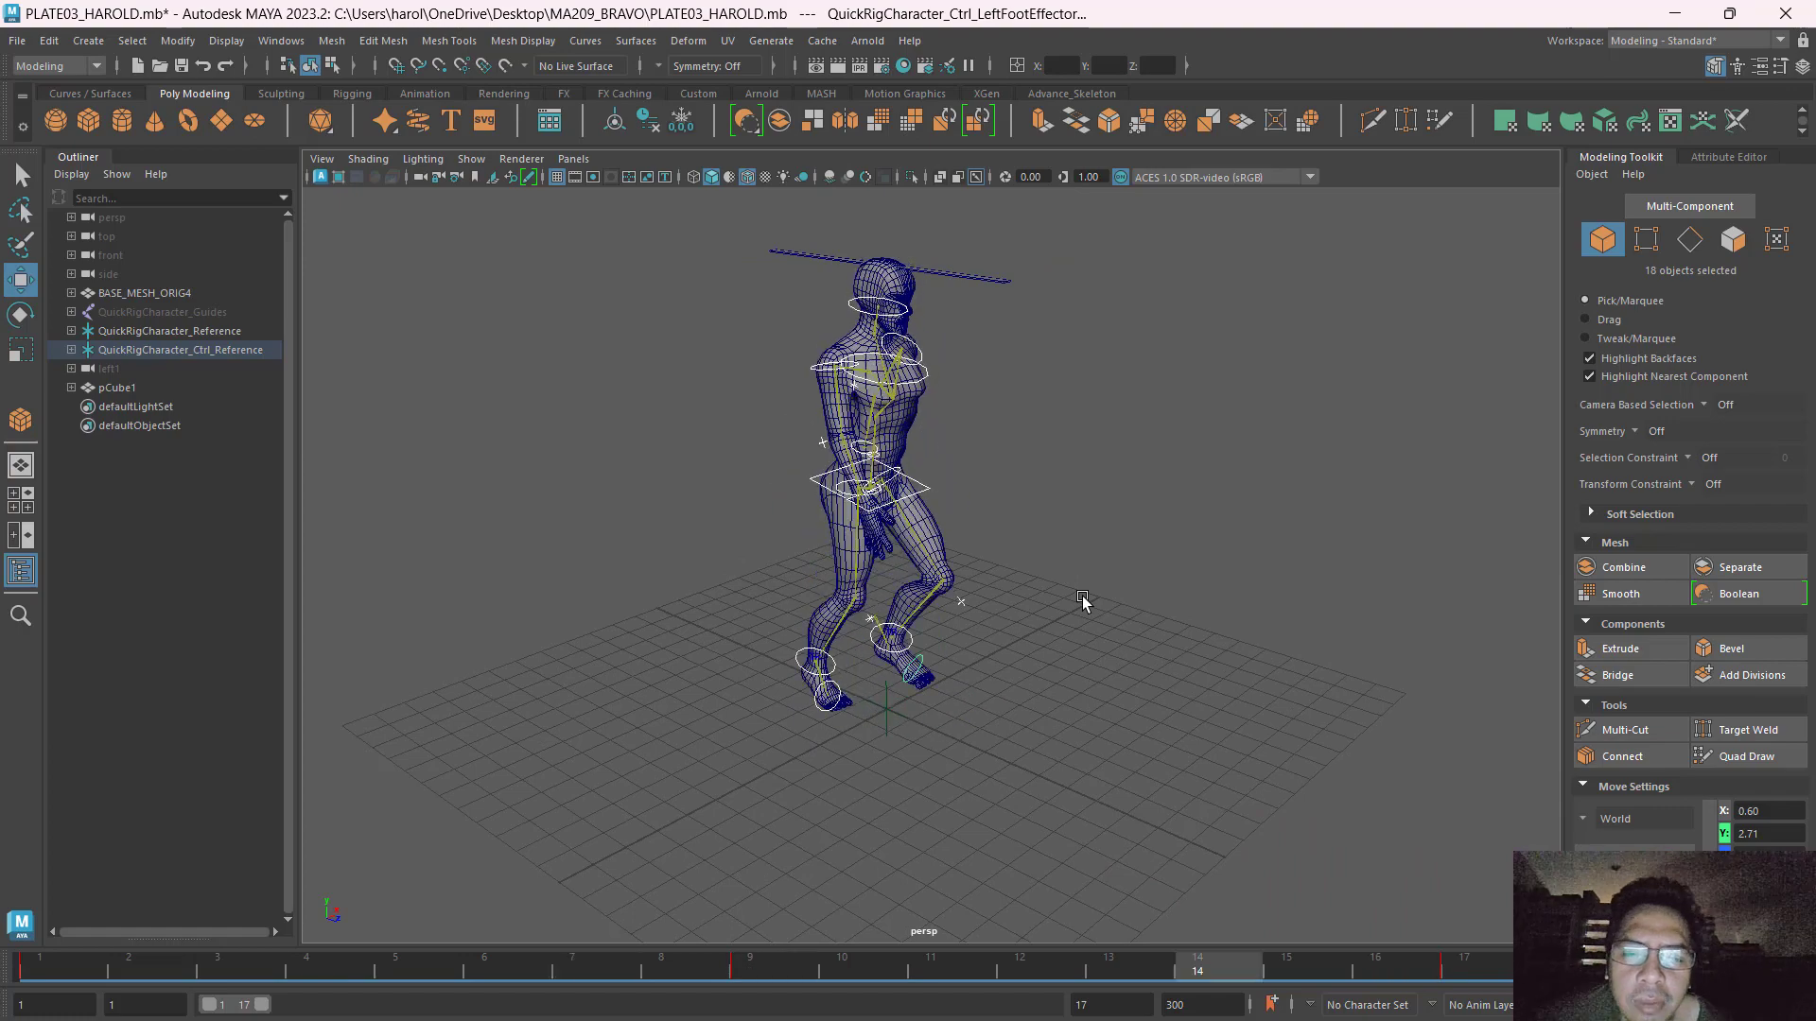
left_click(1713, 966)
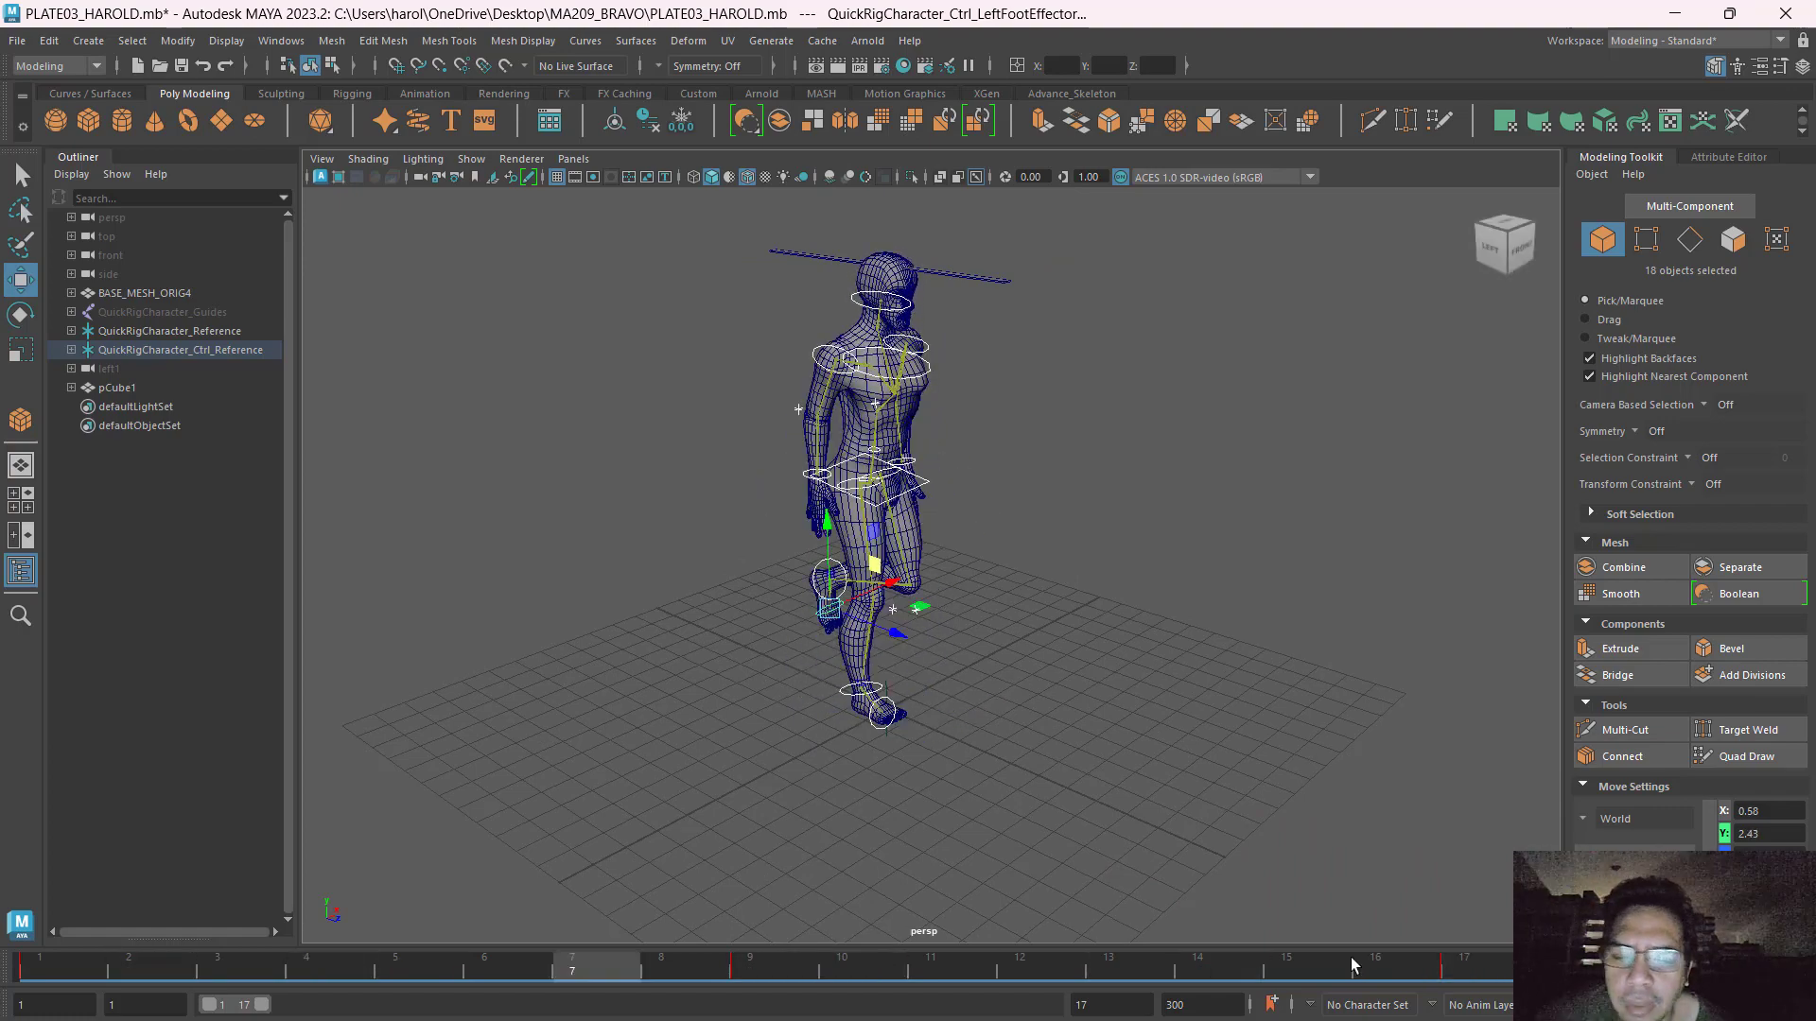
Cut the pose key at frame 9, deselect the controls and play the walk without the passing pose.
left_click(757, 968)
right_click(756, 967)
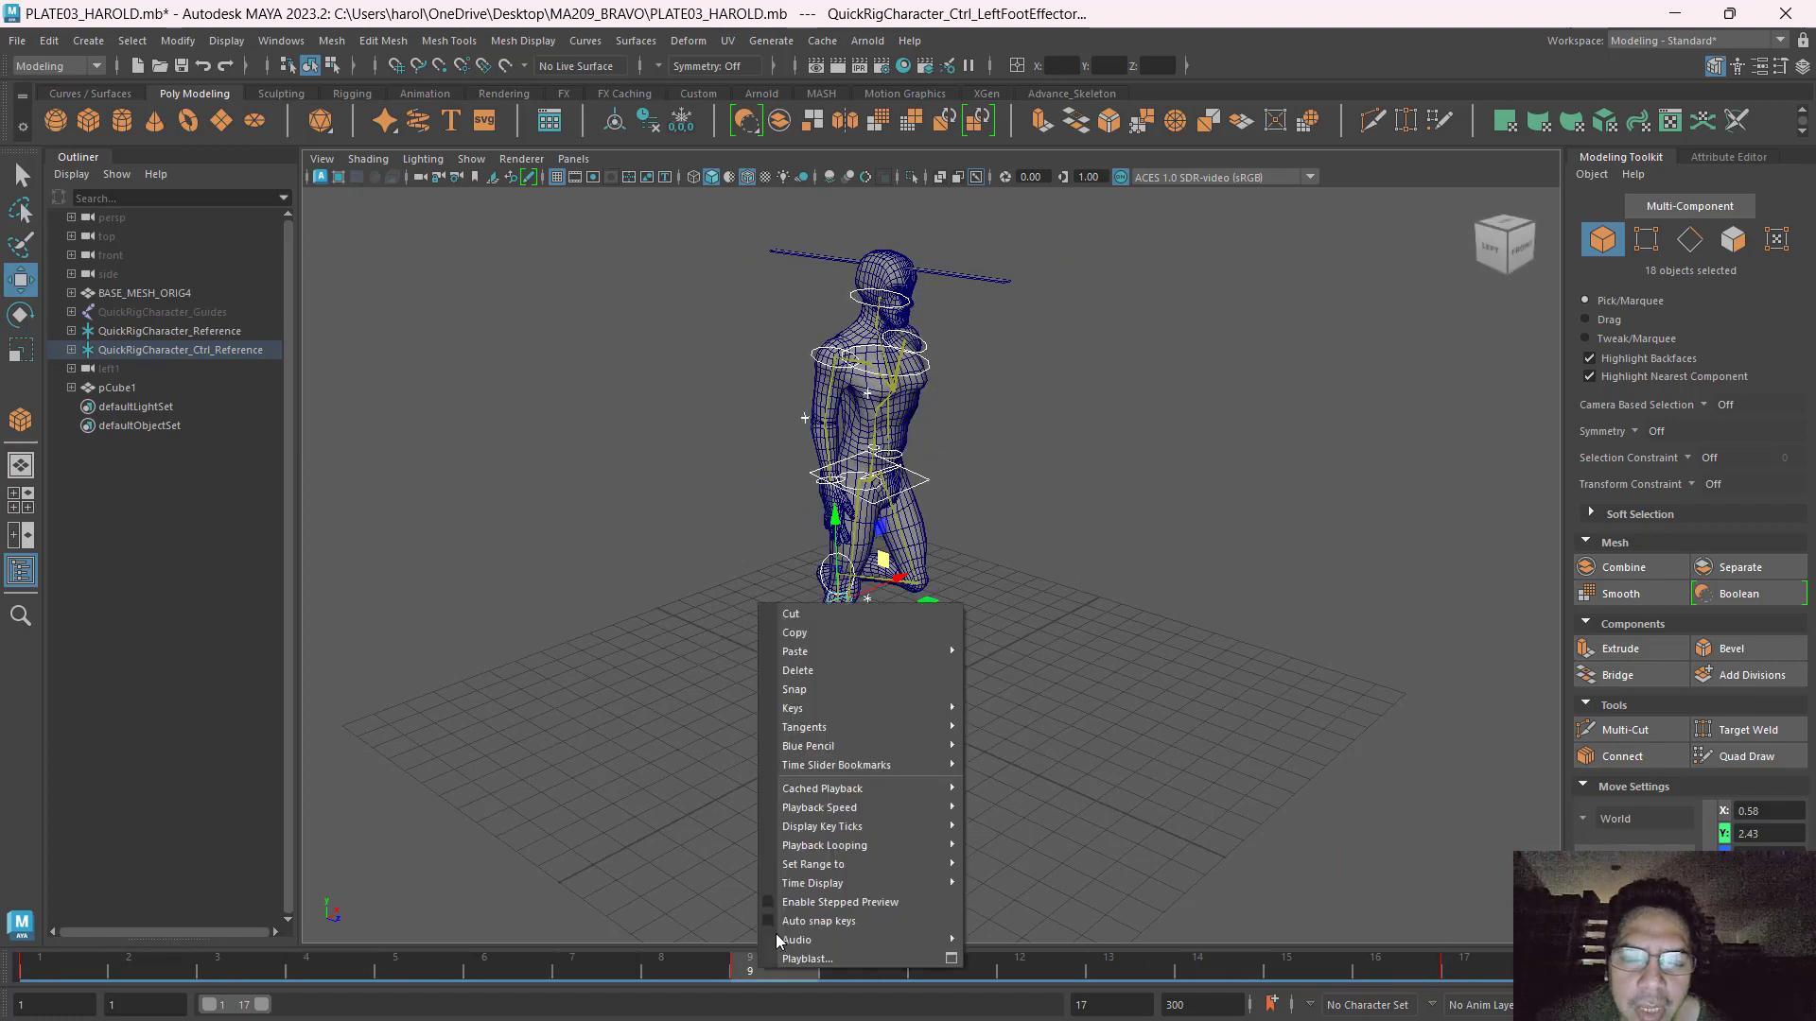
left_click(865, 615)
left_click(1053, 762)
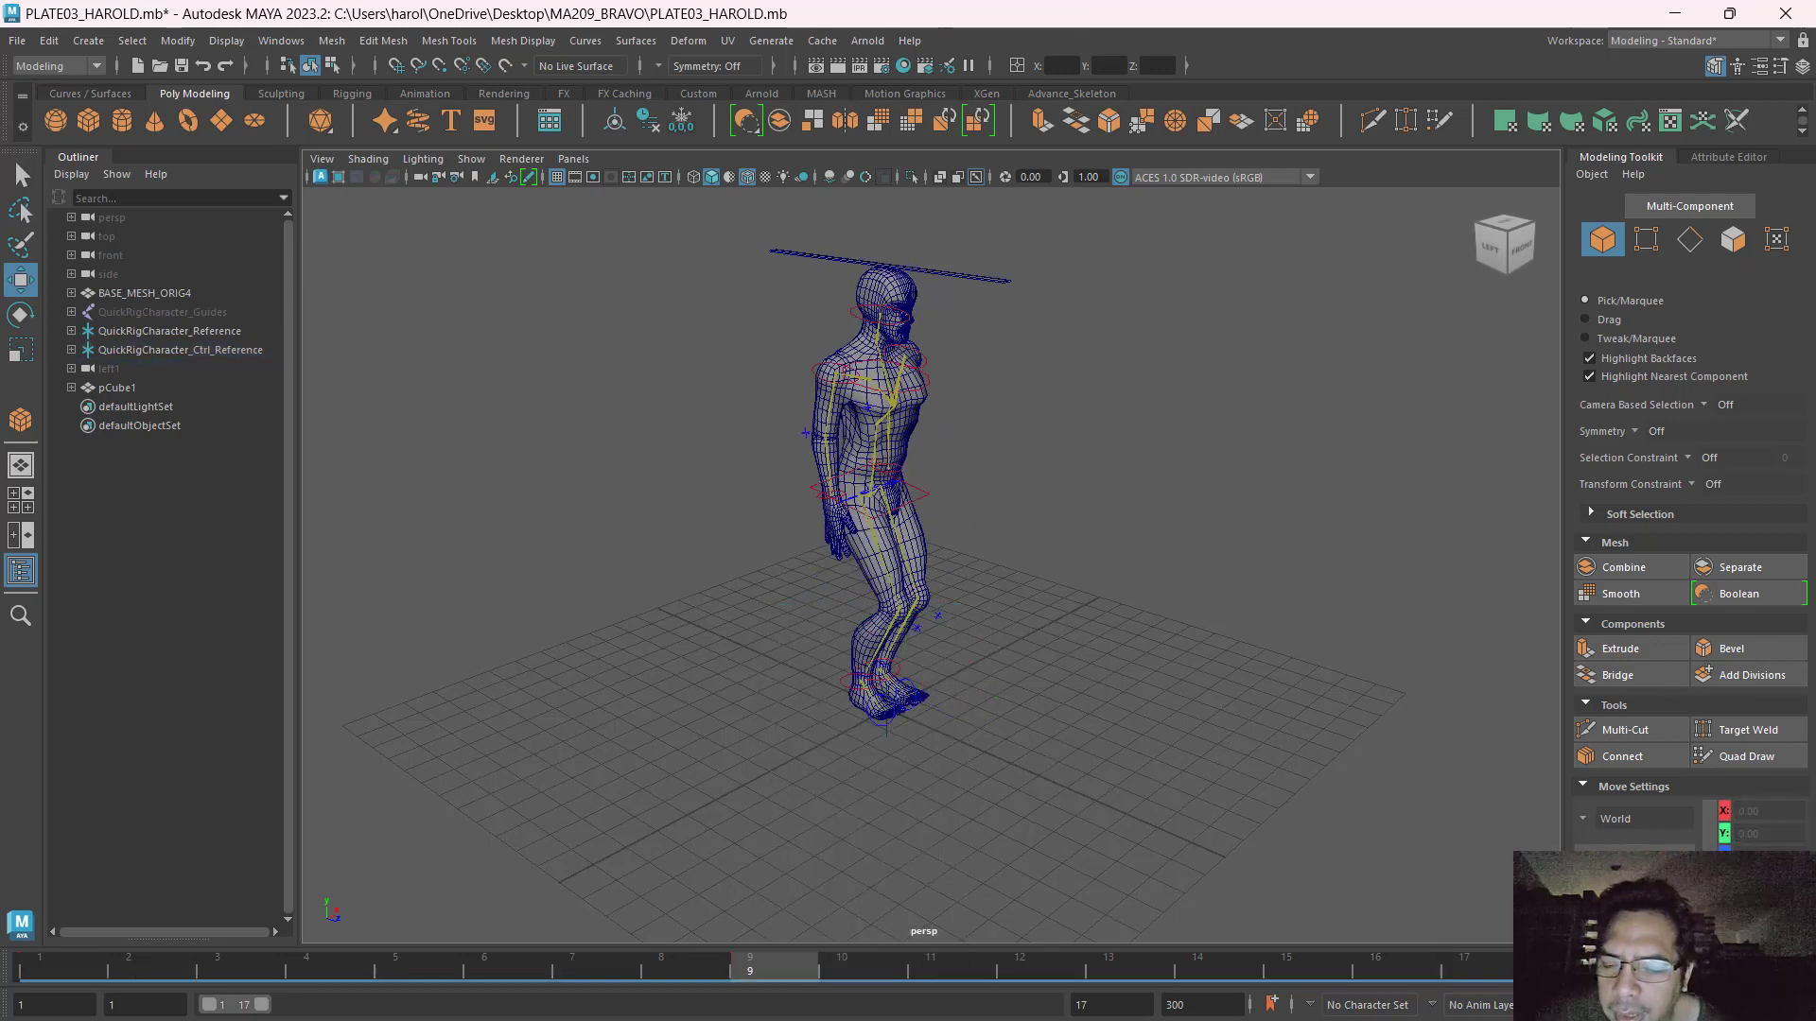
key("alt+v")
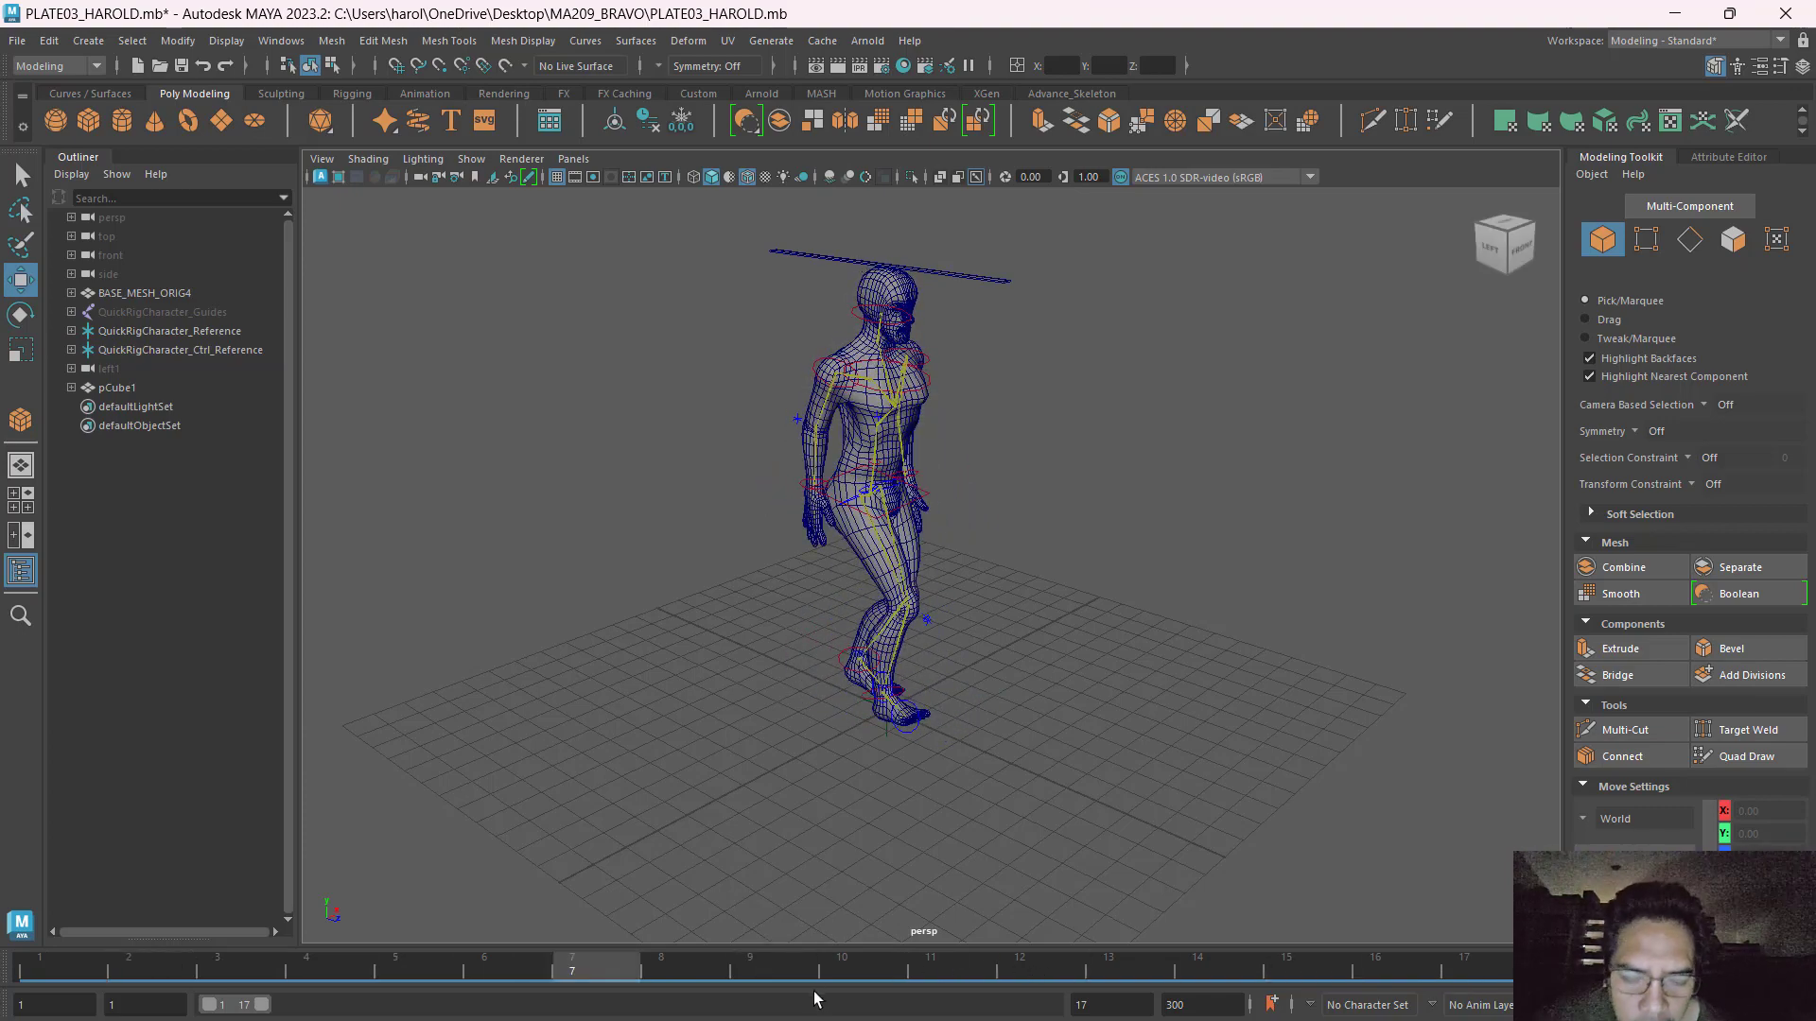
Try to paste the cut pose key at frame 9 with no rig controls selected.
left_click(792, 968)
right_click(791, 969)
mouse_move(875, 652)
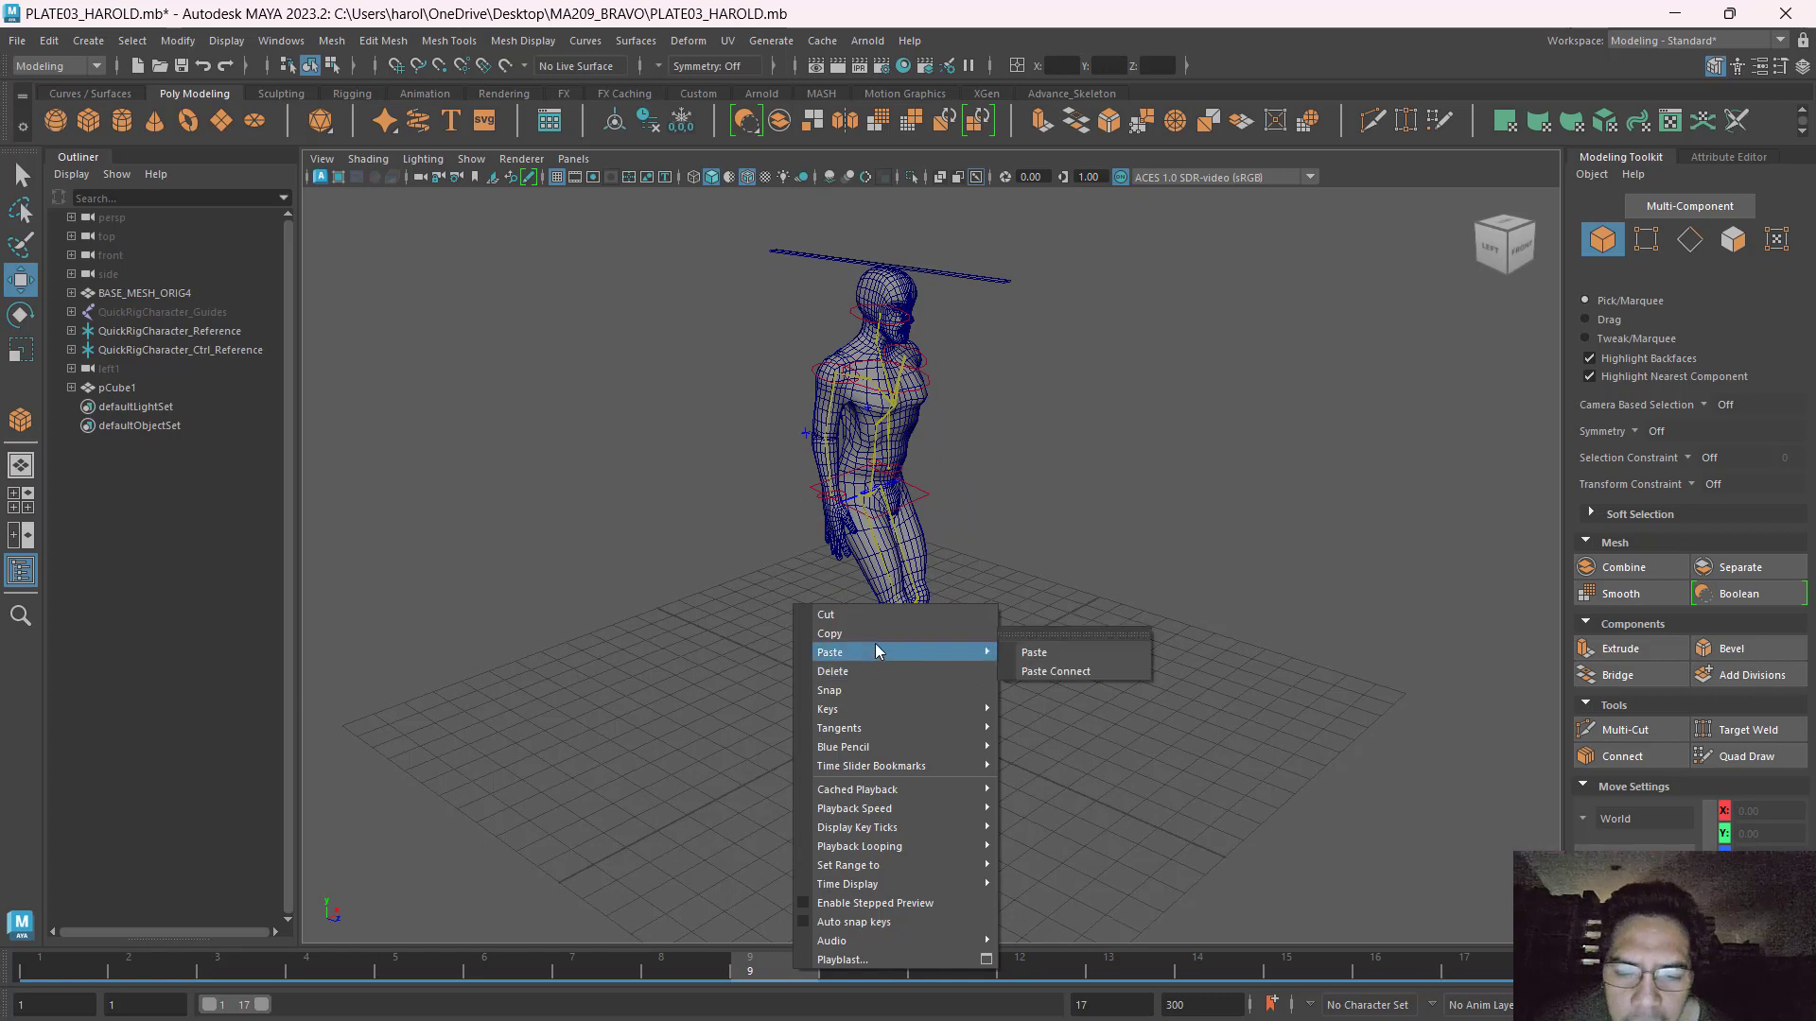
left_click(1036, 653)
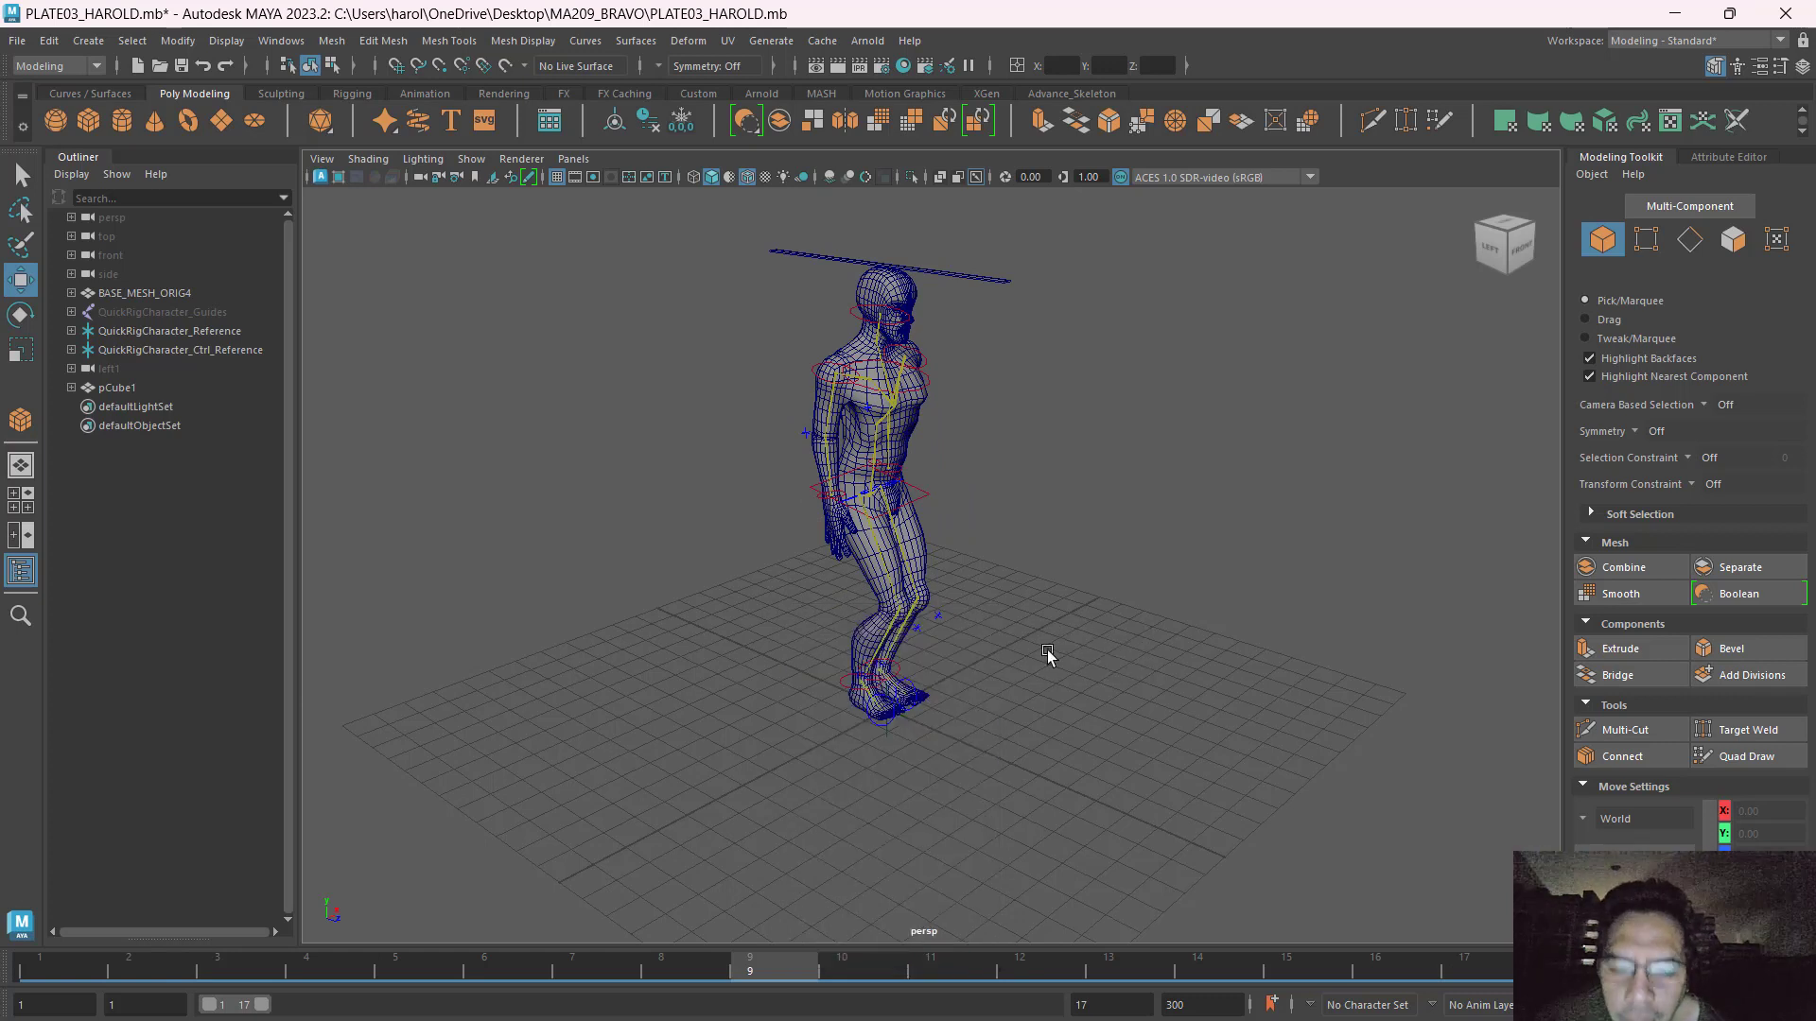
Select all the character's rig controls and paste the cut pose key back at frame 9.
left_click_drag(742, 291, 1039, 825)
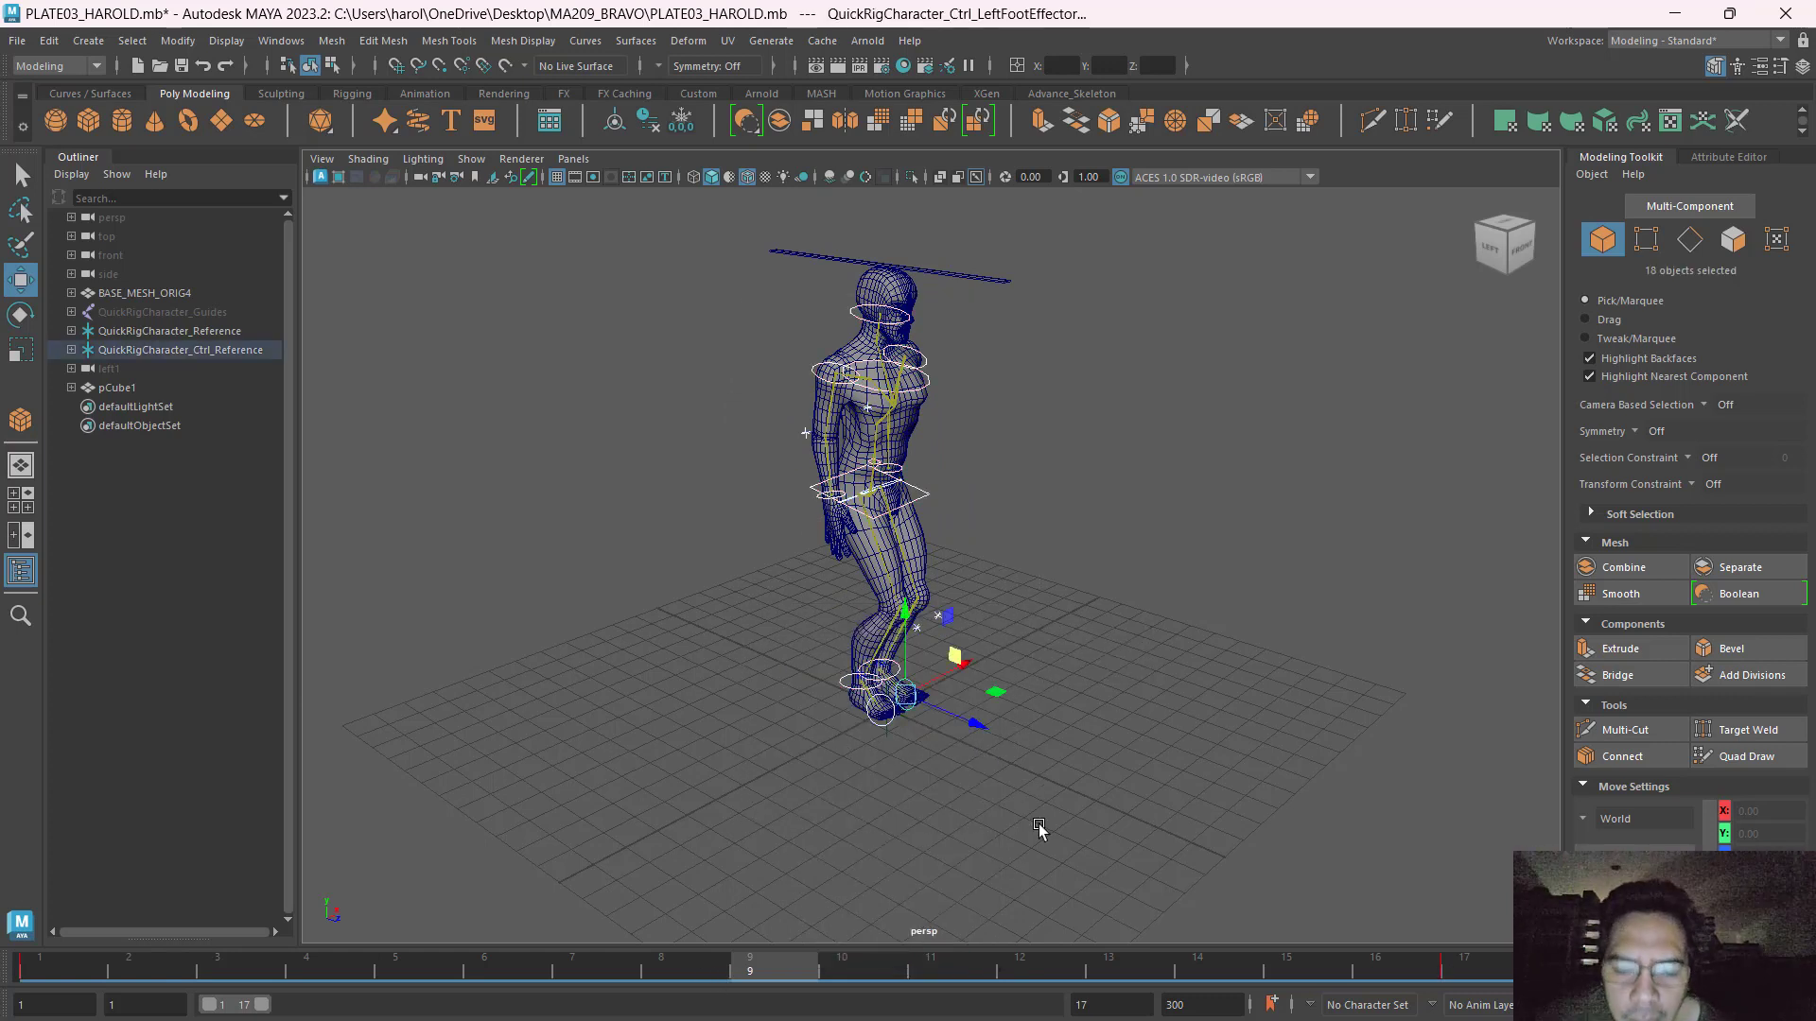
right_click(781, 964)
mouse_move(893, 650)
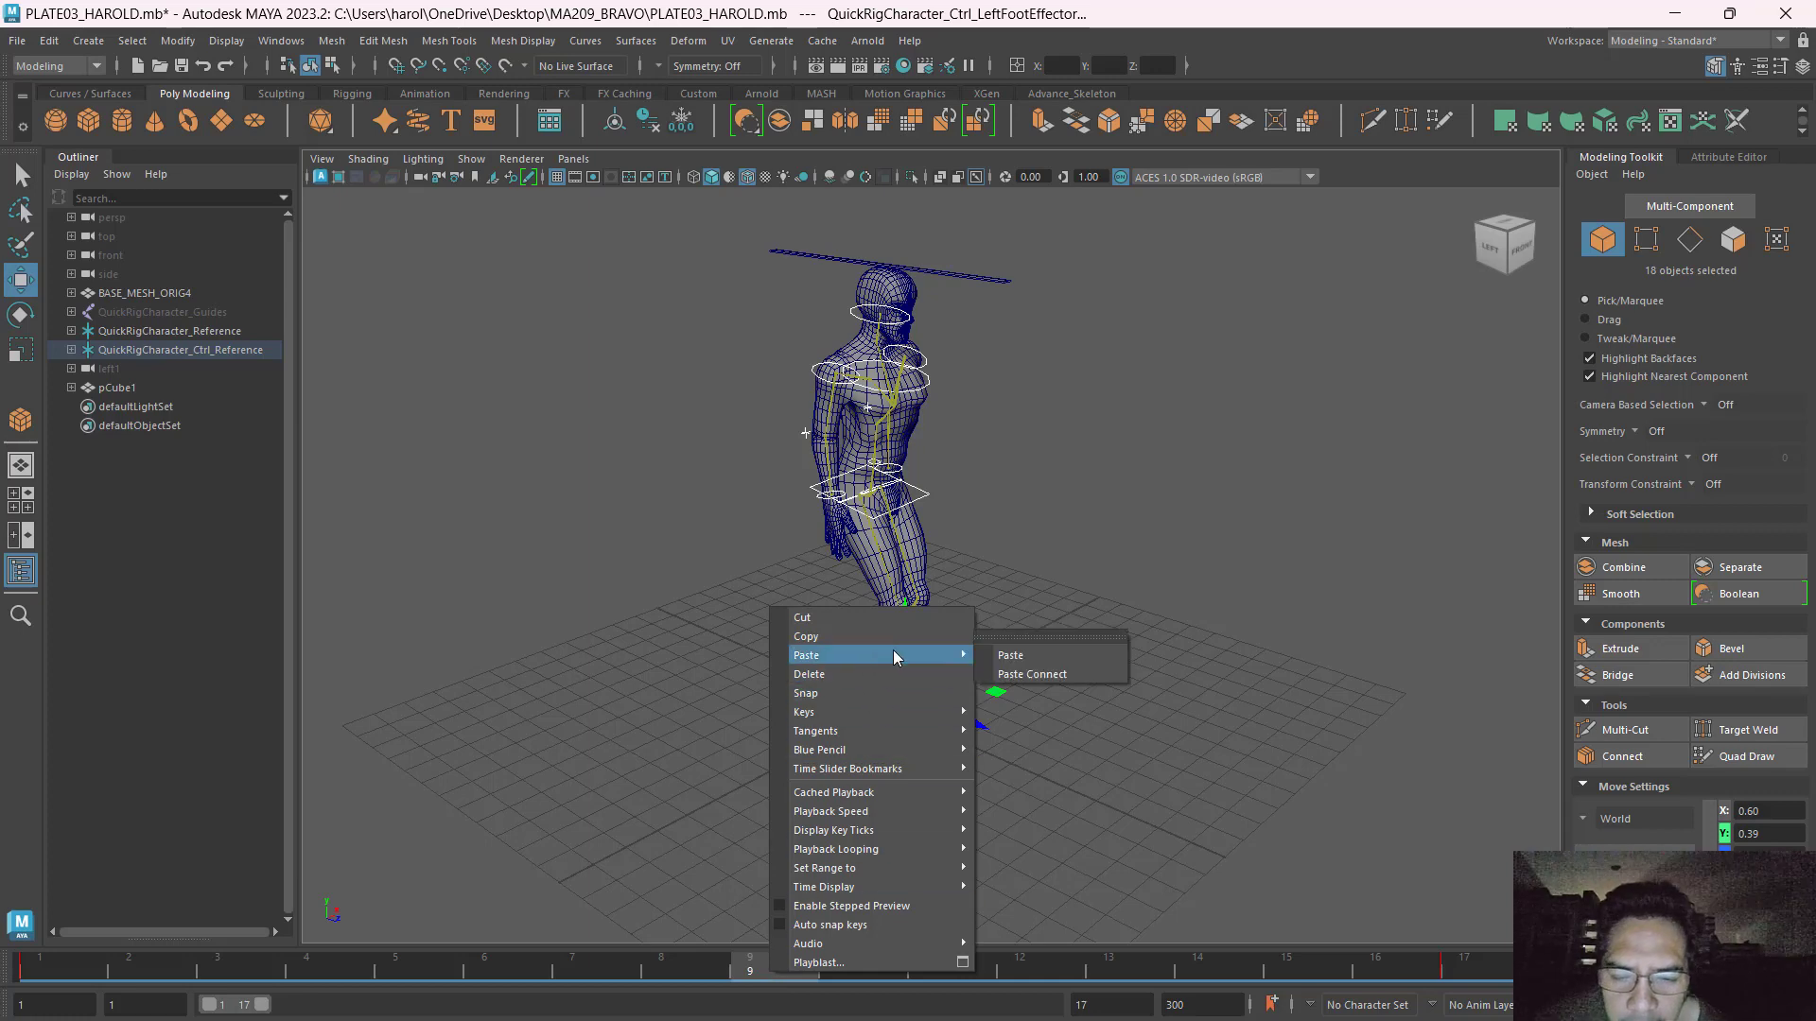
left_click(1034, 656)
Play the walk animation with the passing pose in place, stop it and deselect the rig controls.
key("alt+v")
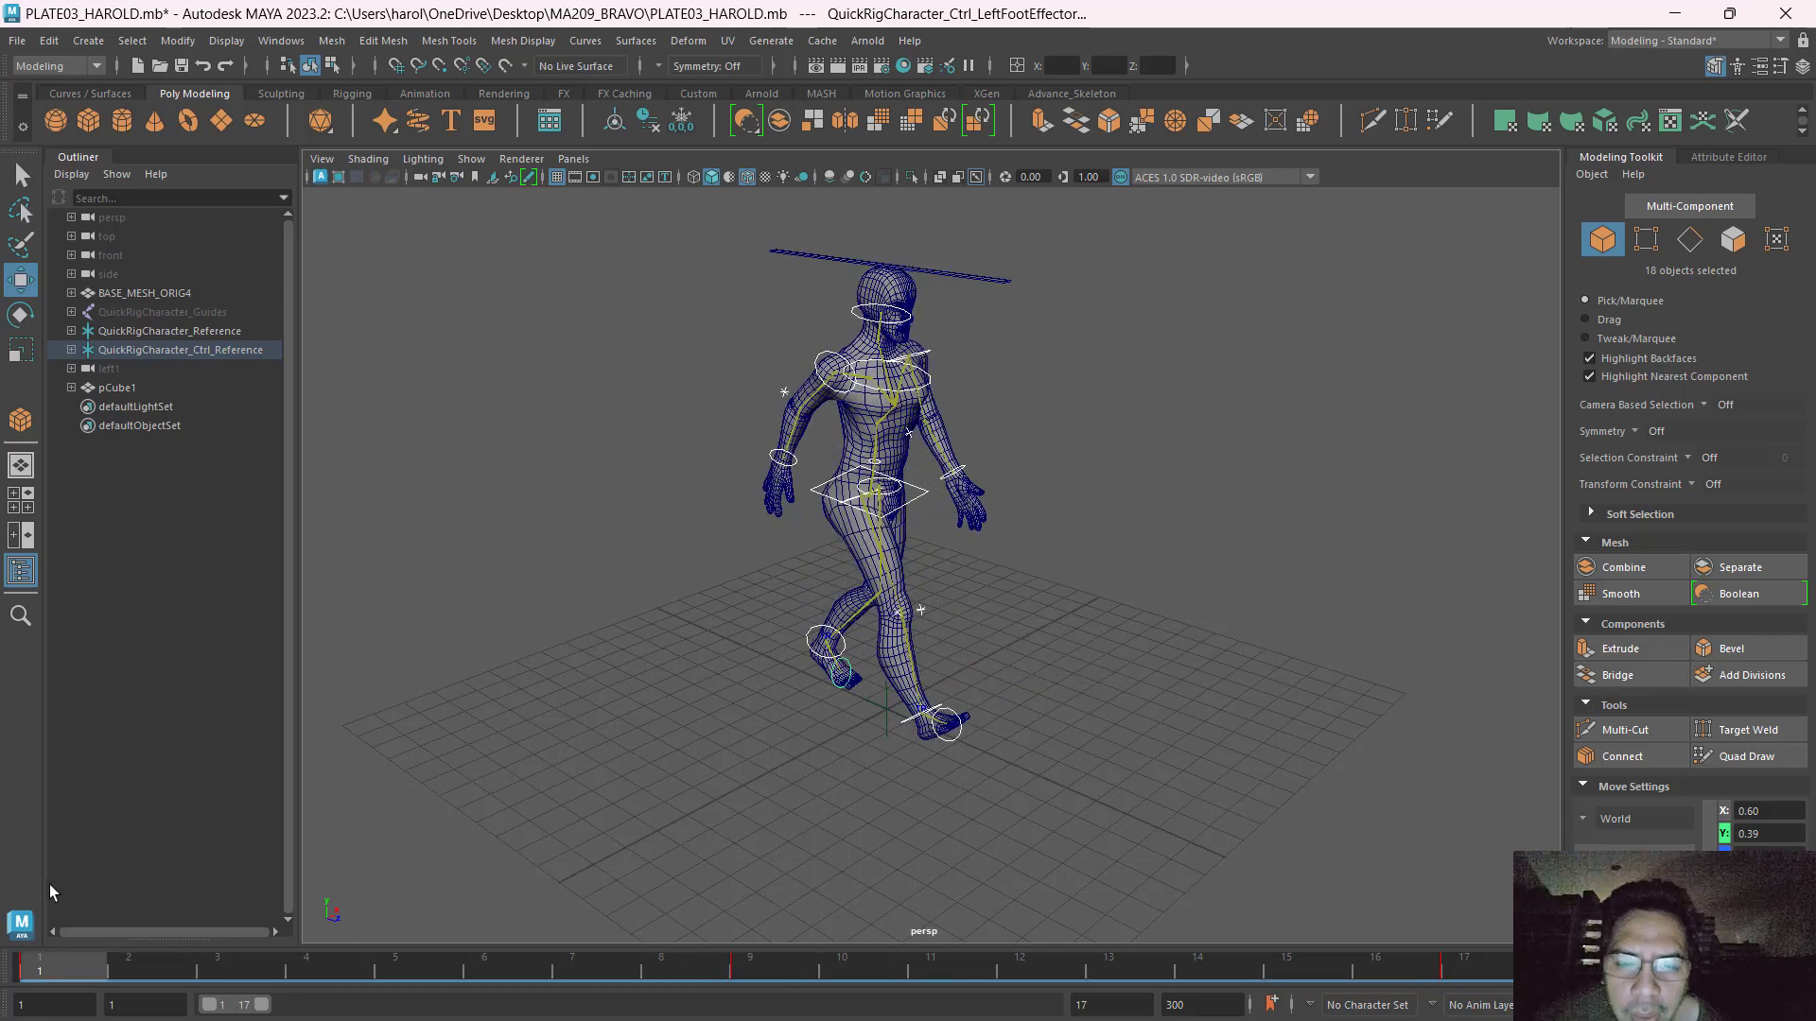
key("alt+shift+v")
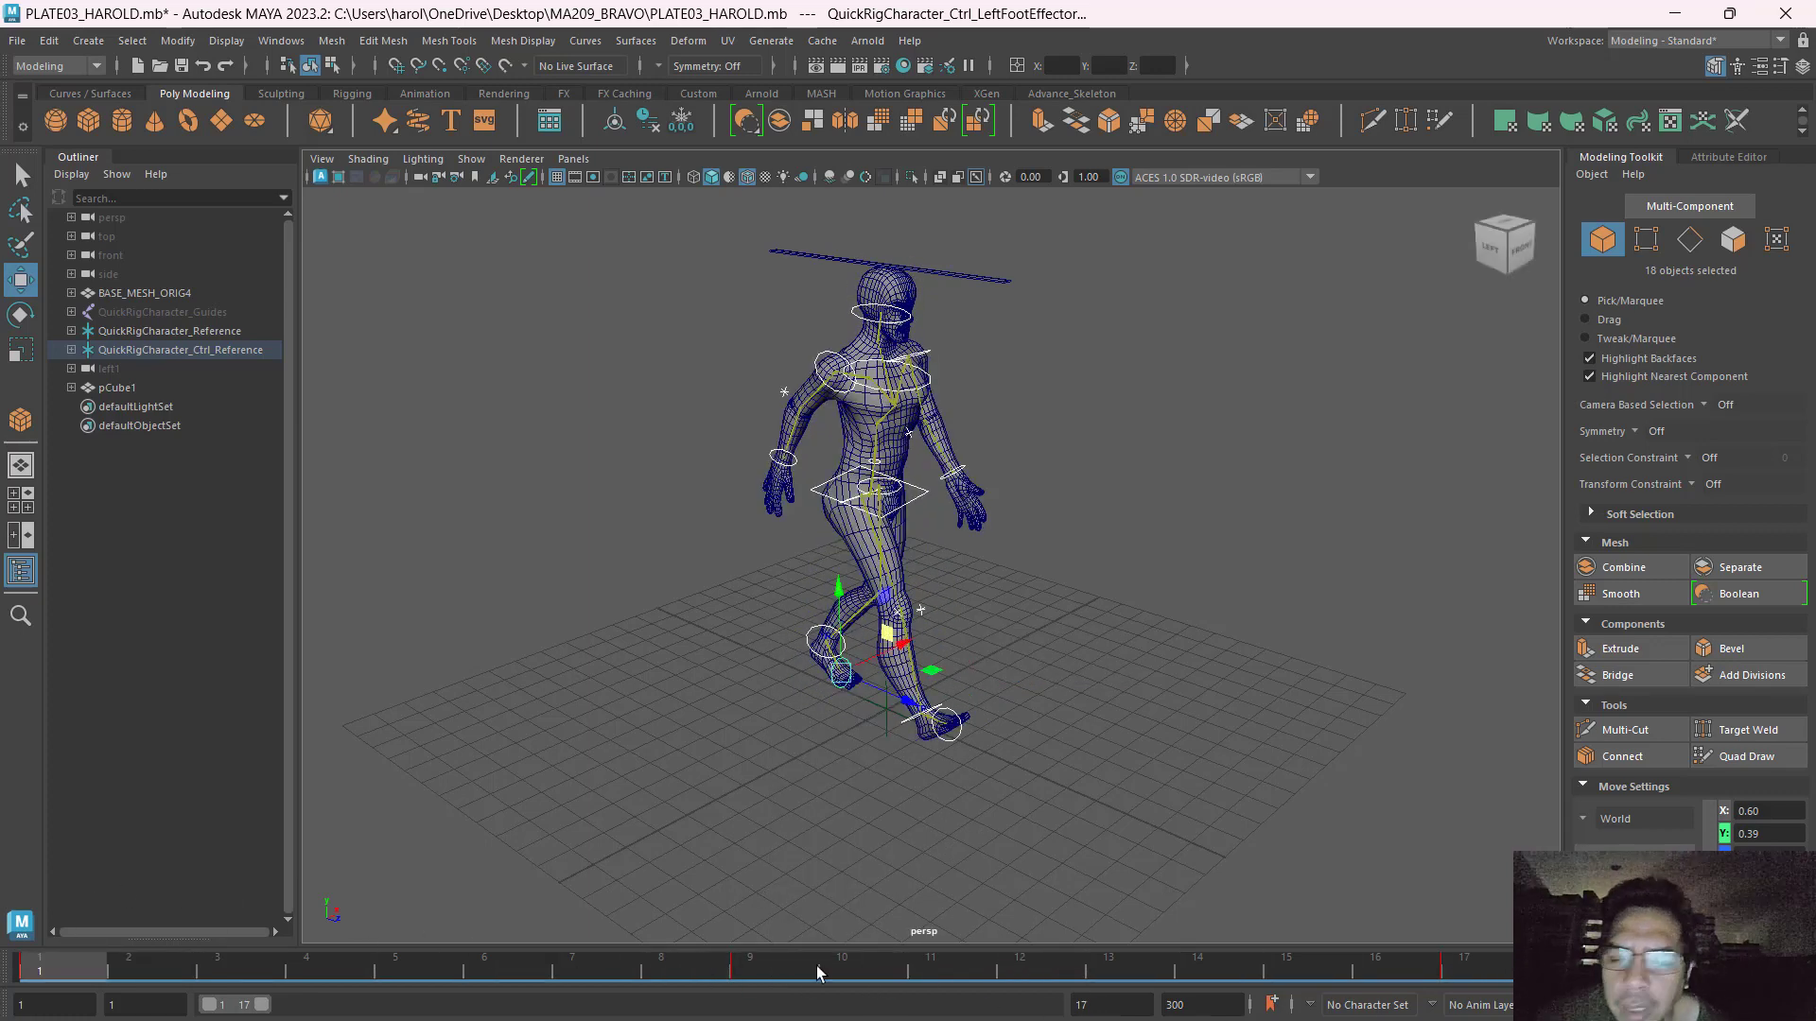
key("alt+v")
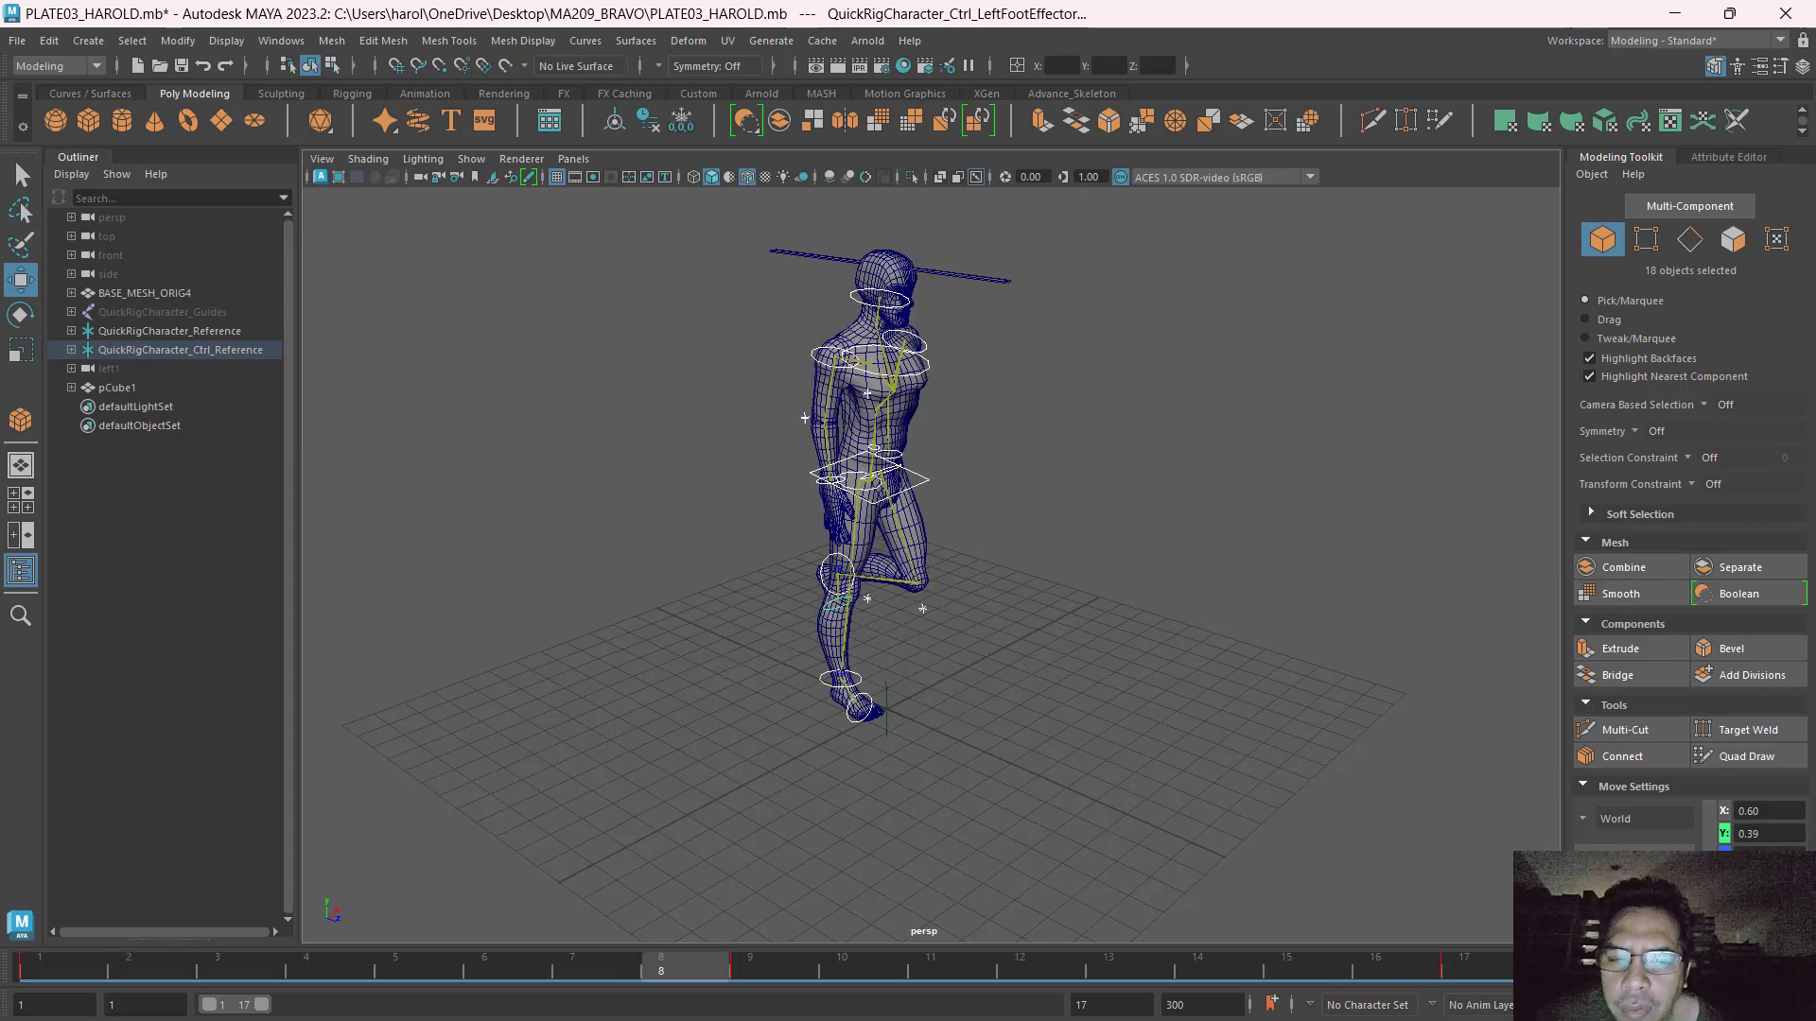
key("alt+v")
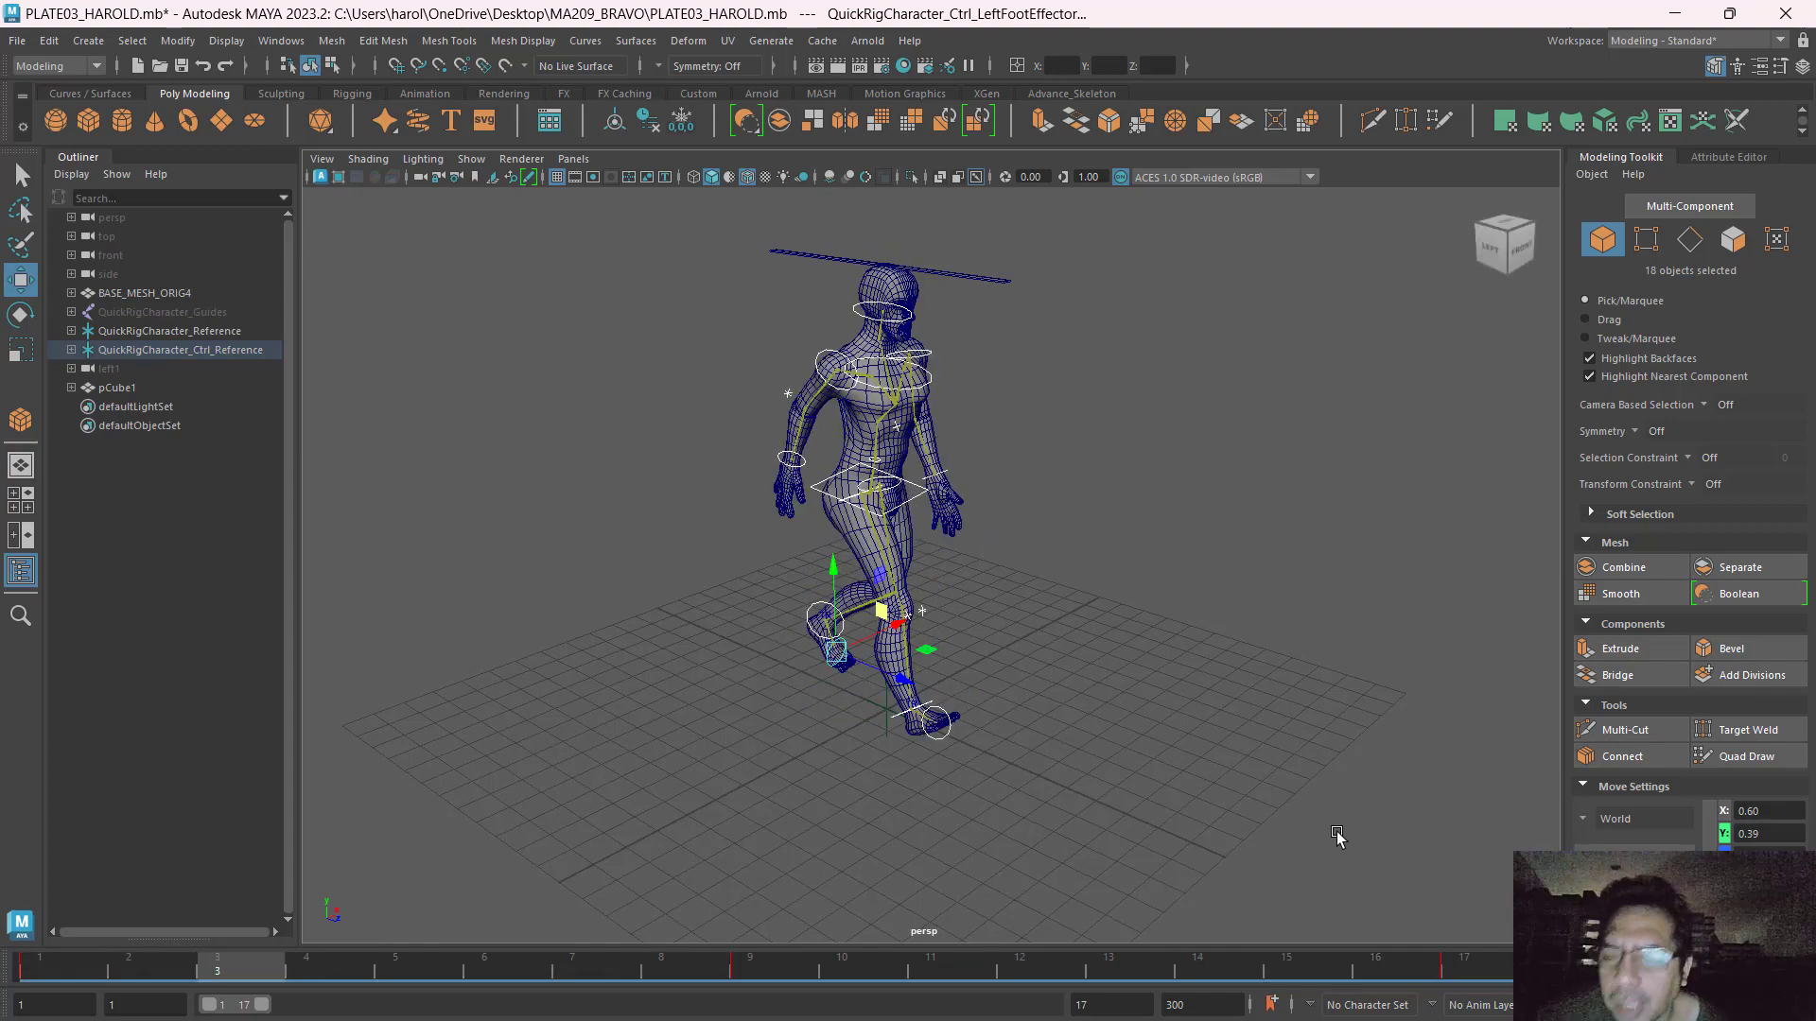
left_click(1056, 660)
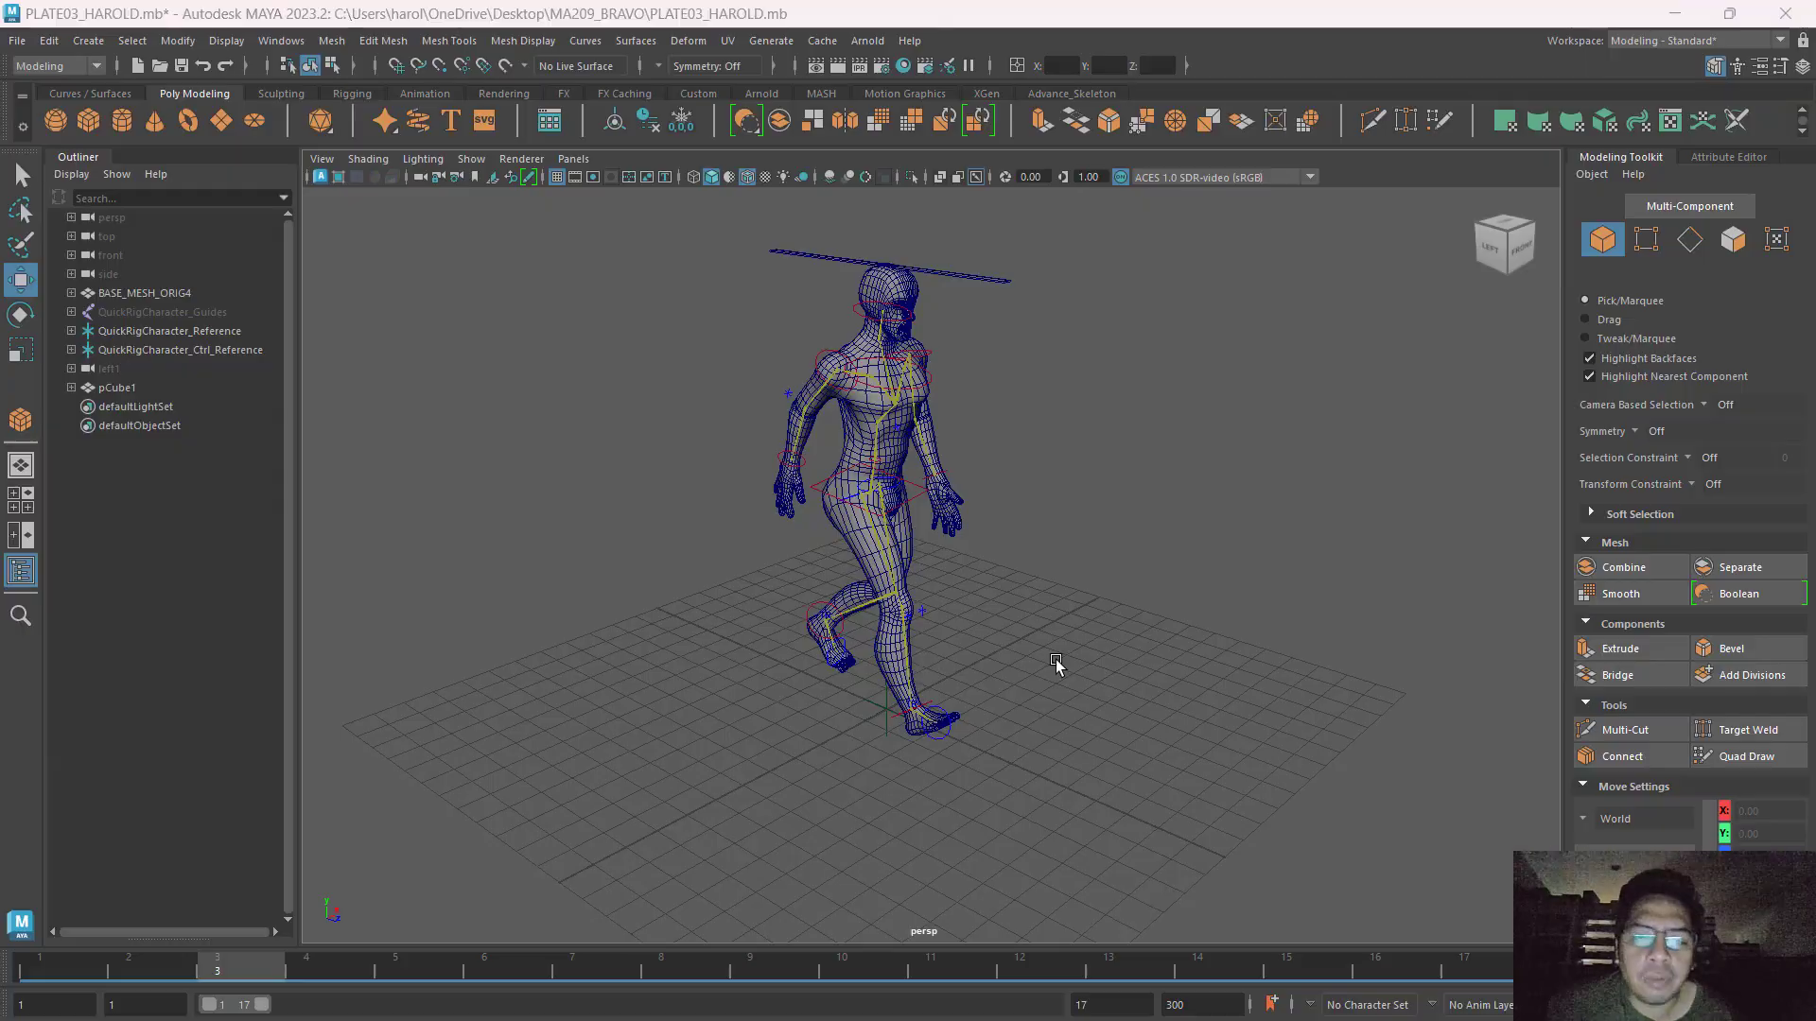
Switch to the browser and study the walk cycle chart's contact poses, passing position and key frame numbers.
key("alt+Tab")
key("ctrl")
key("ctrl")
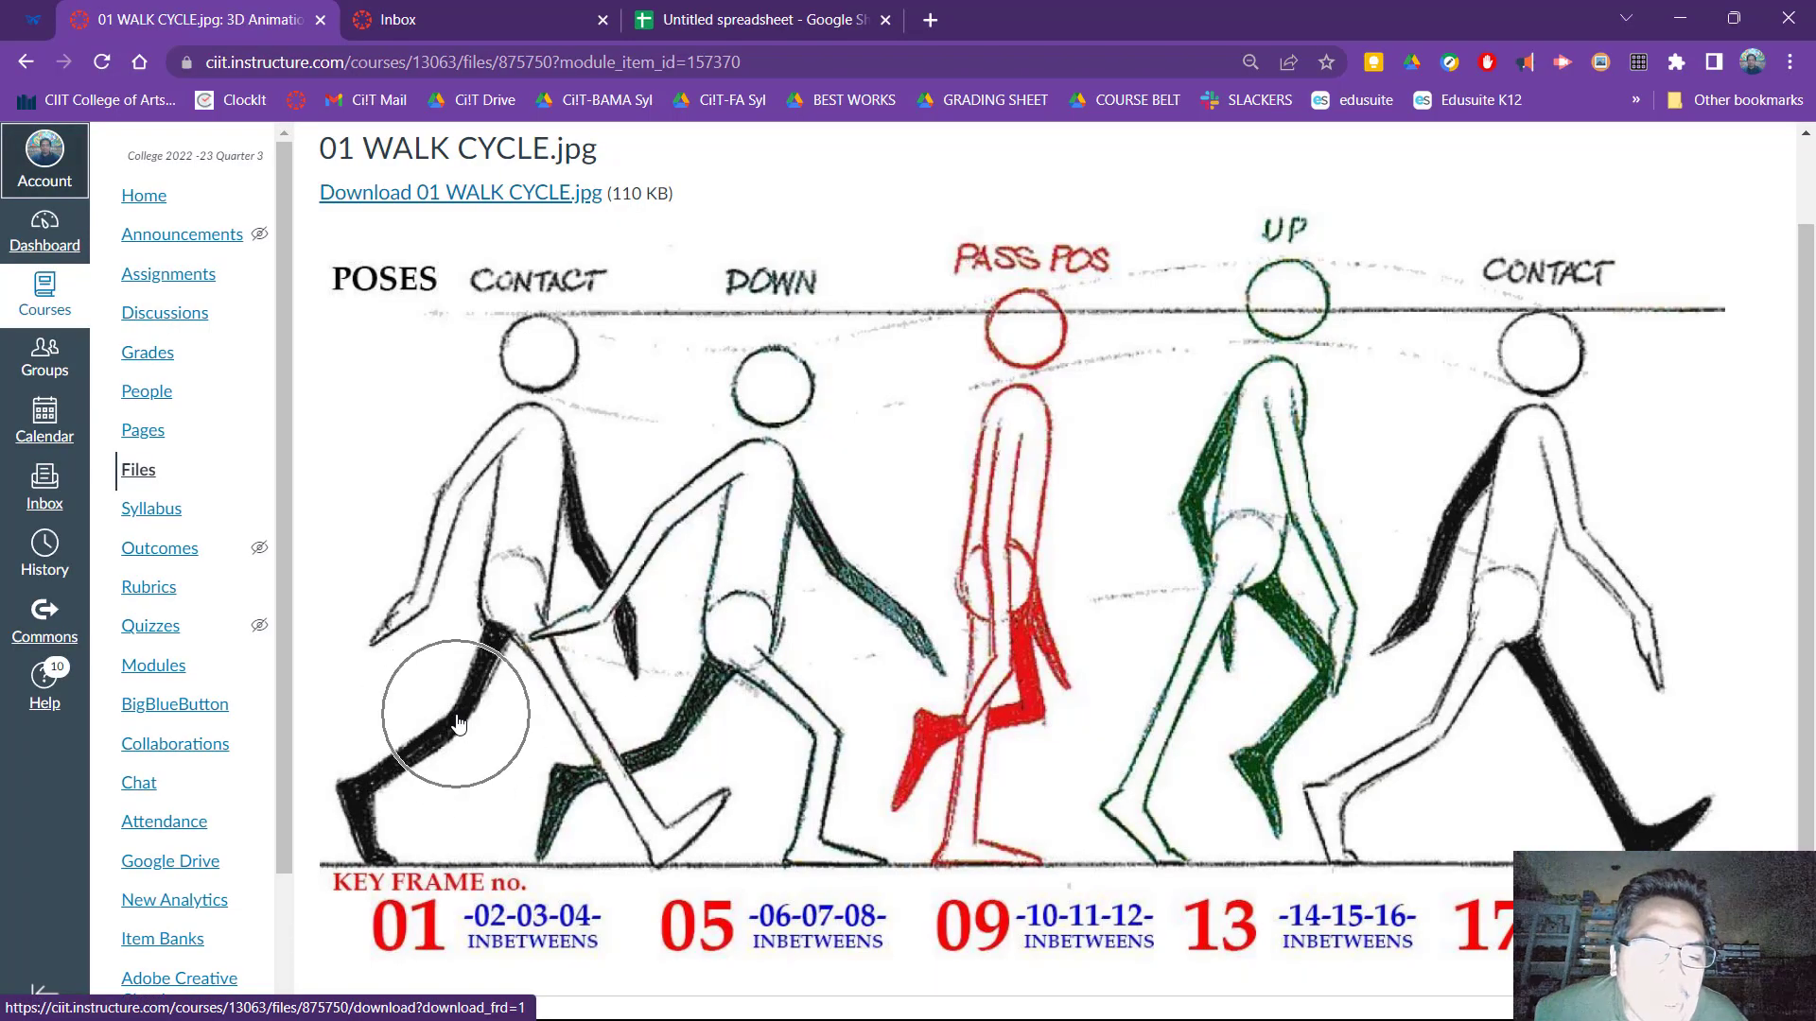
key("ctrl")
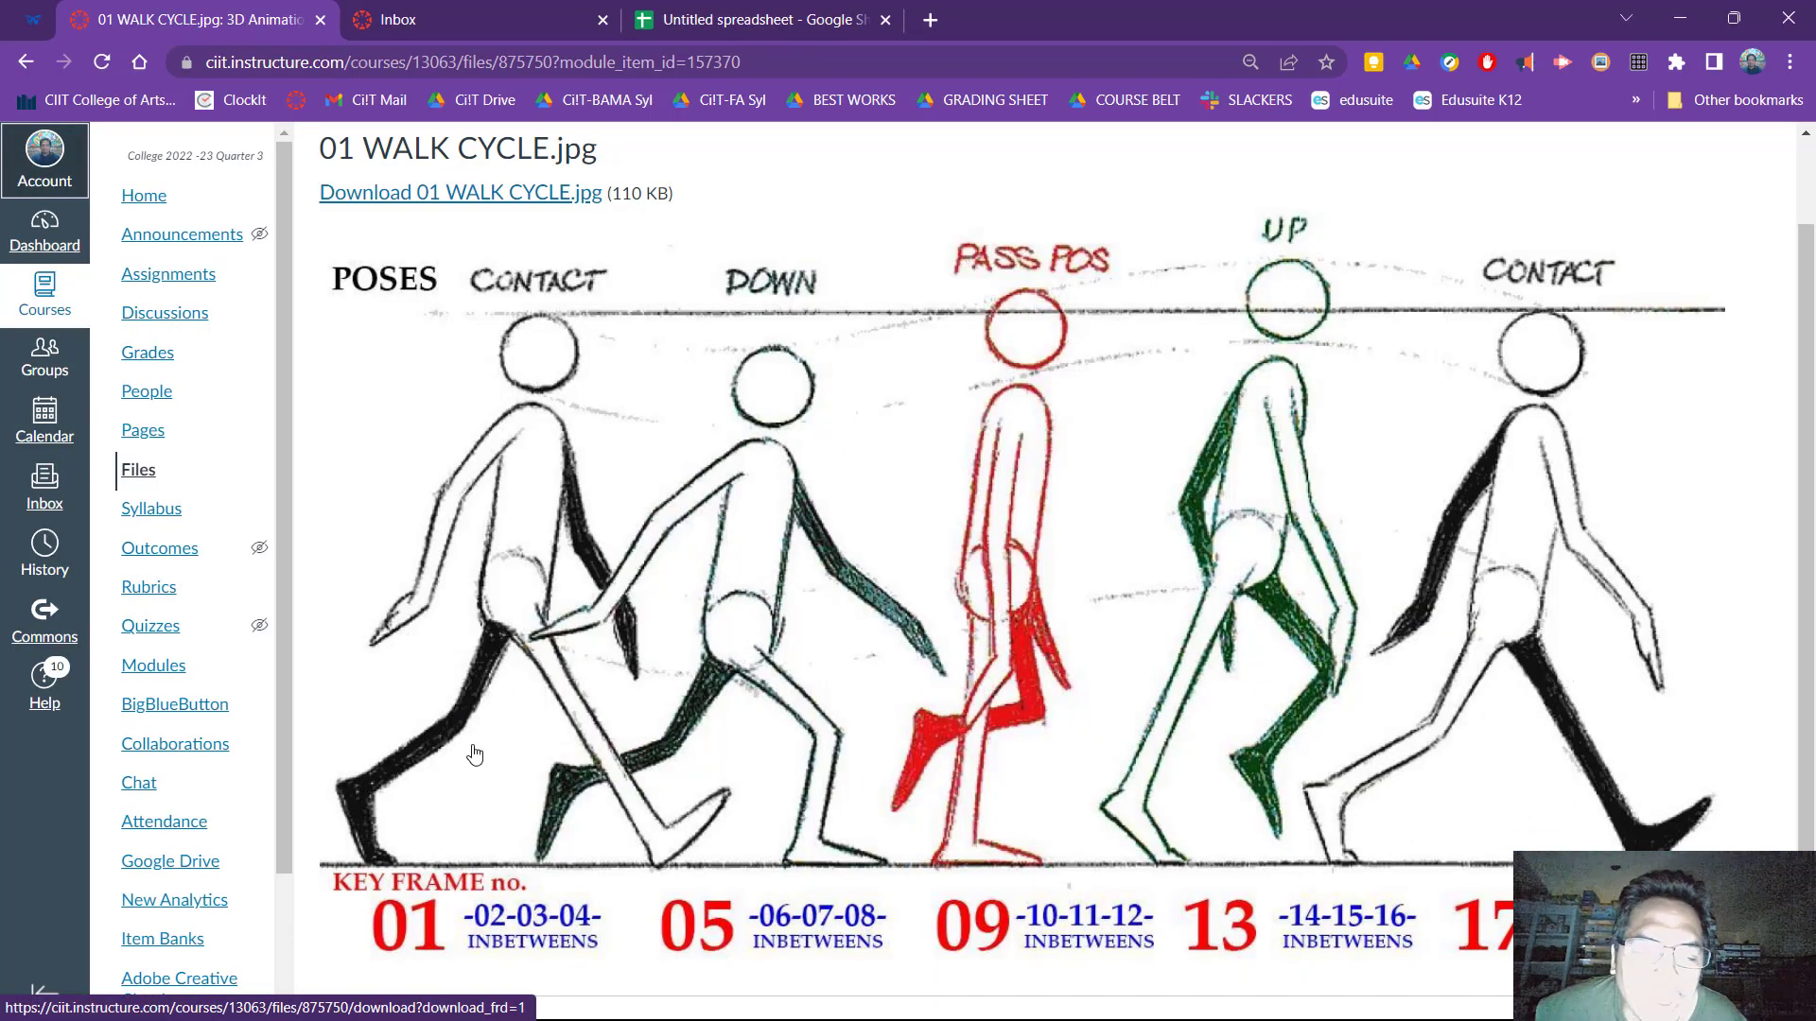
key("ctrl")
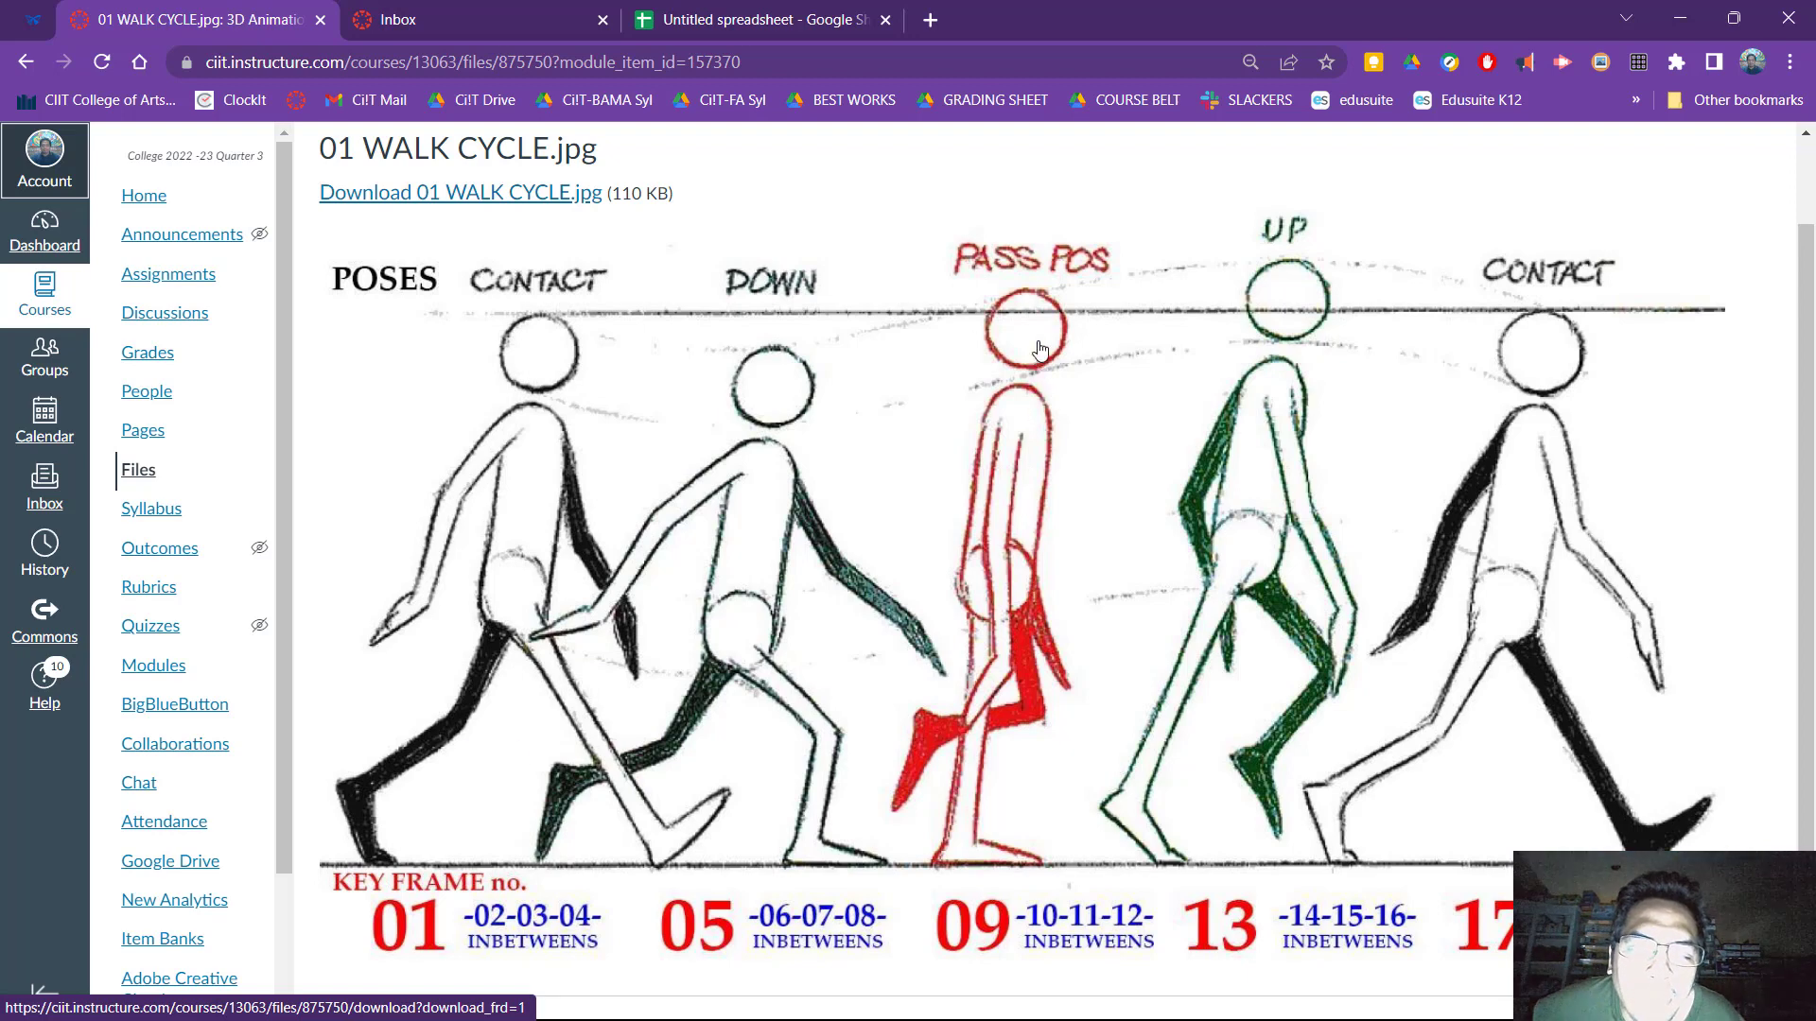
key("ctrl")
key("ctrl")
key("ctrl")
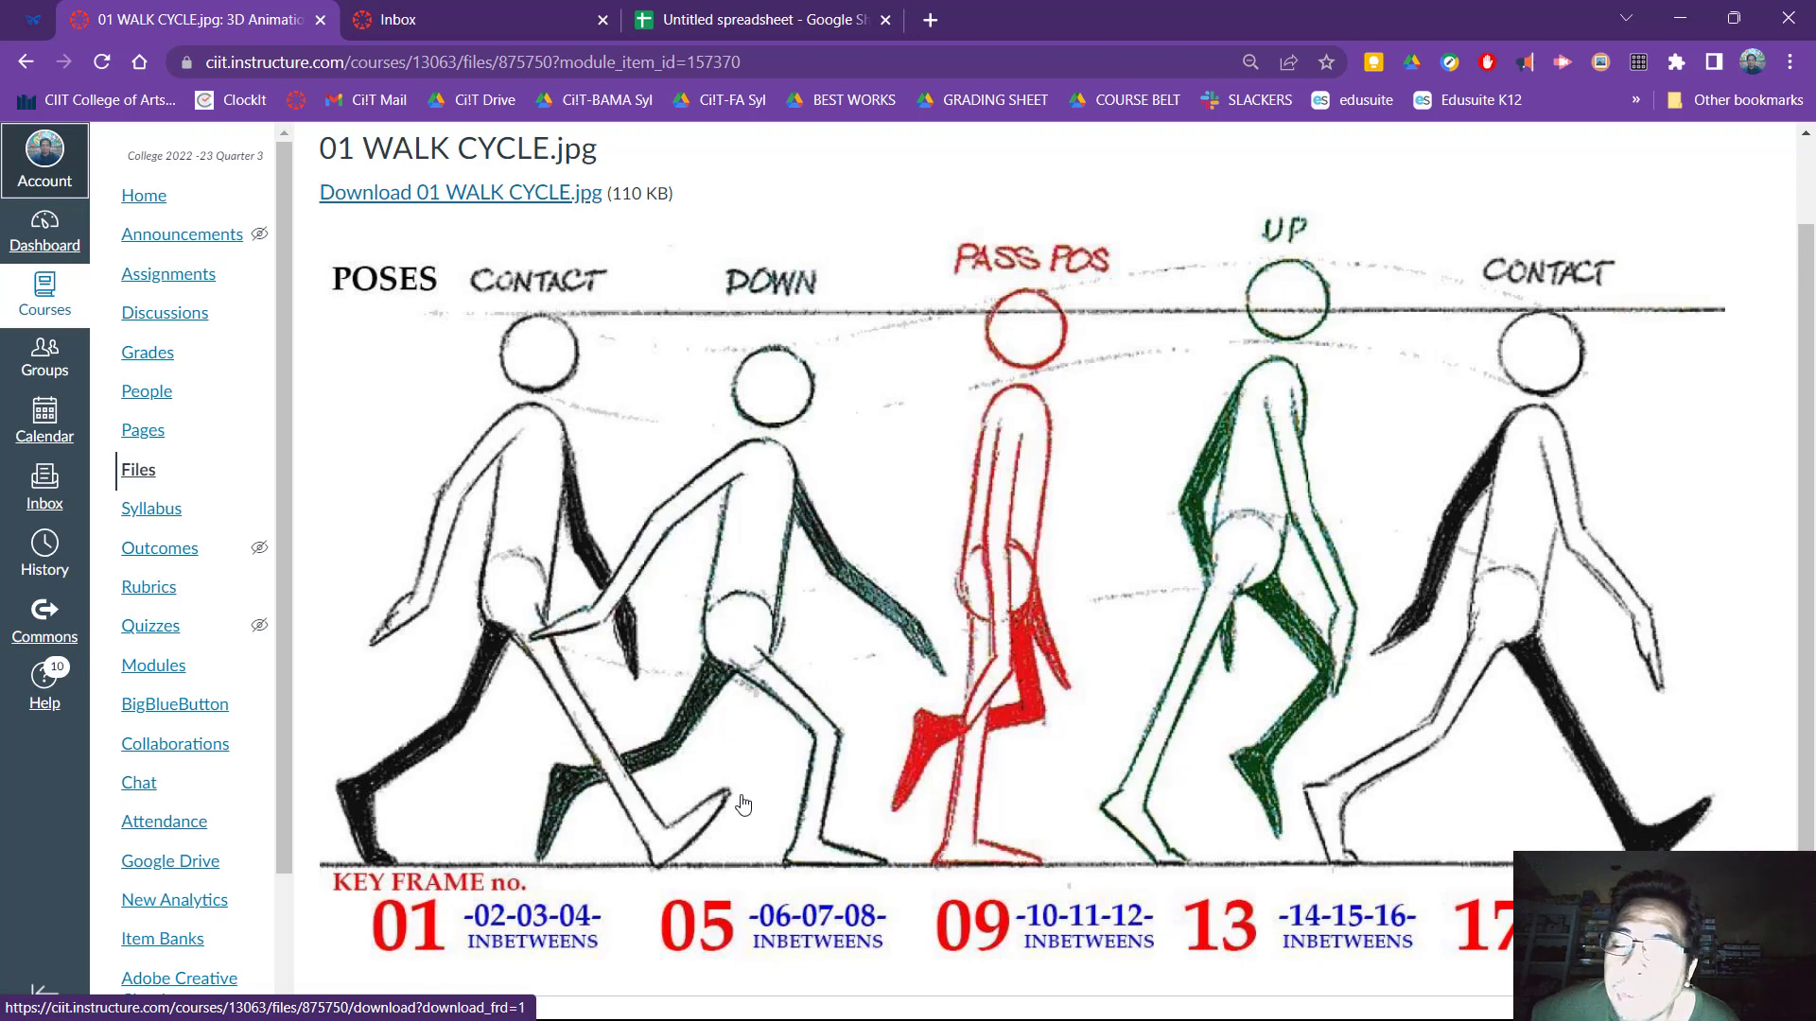
Examine the walk cycle chart's DOWN, PASS POS and UP poses and key frame numbers 05 and 13.
left_click(1013, 440)
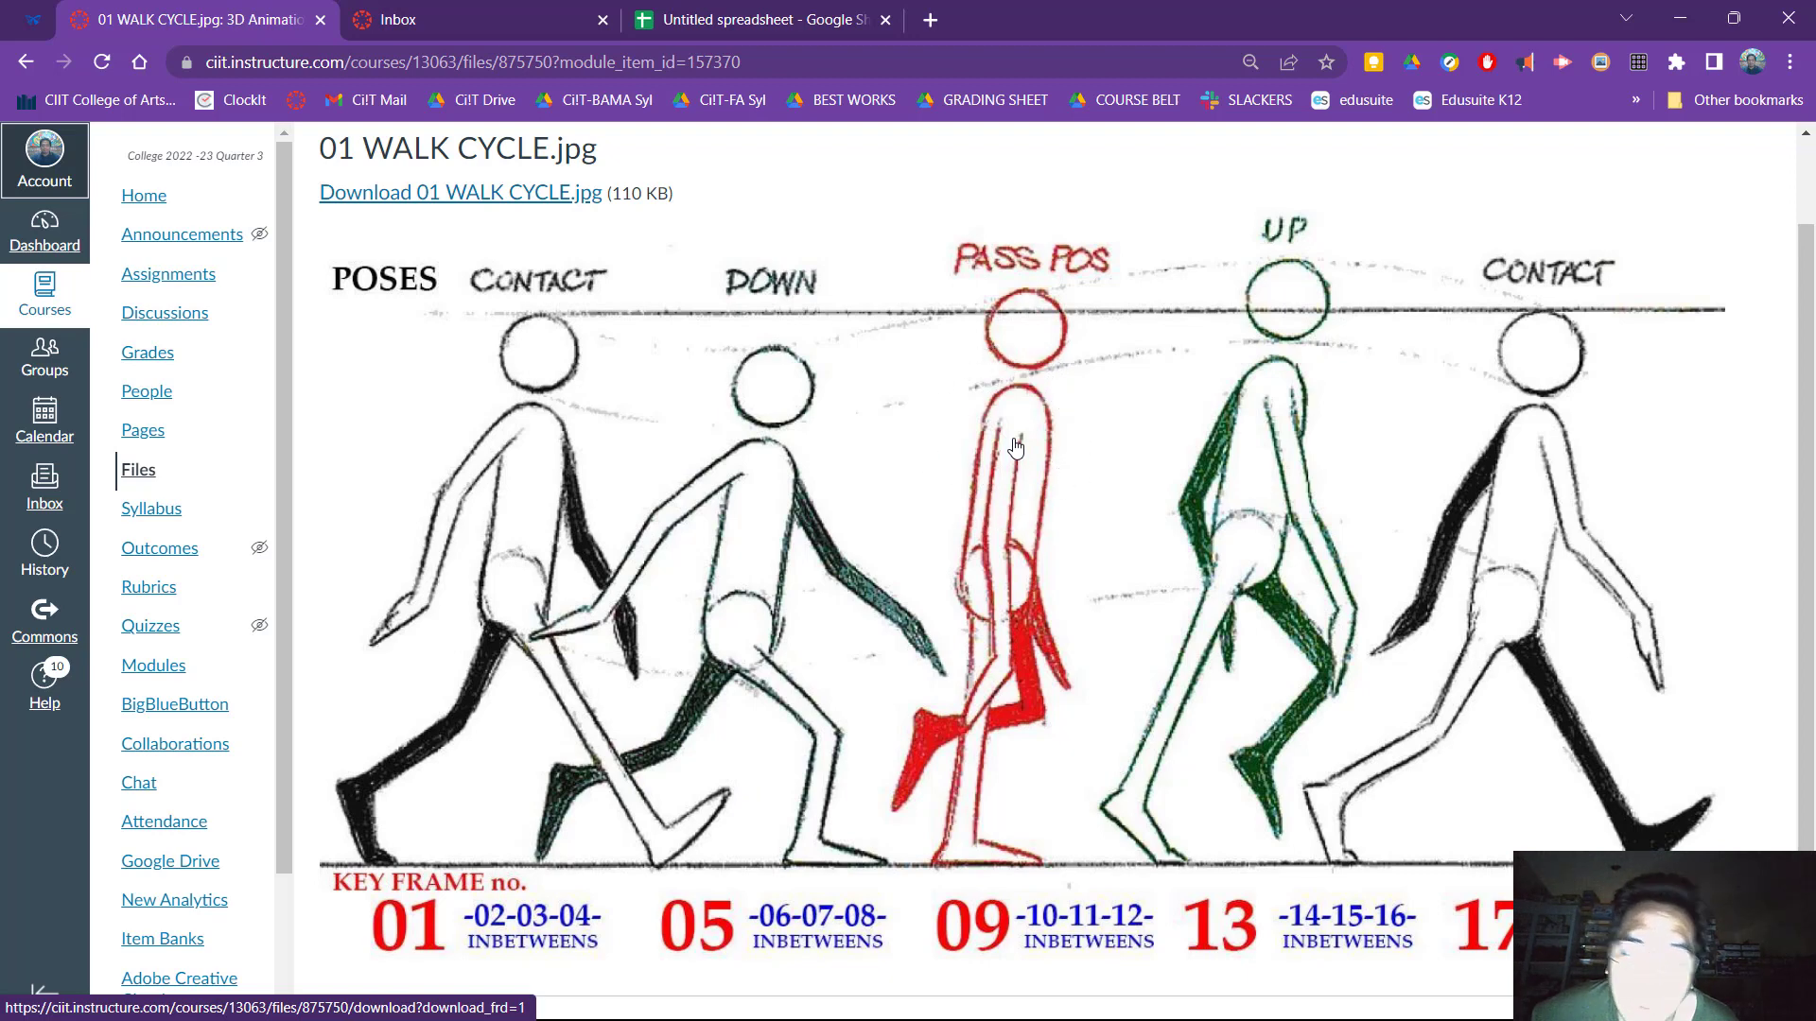
left_click(1218, 918)
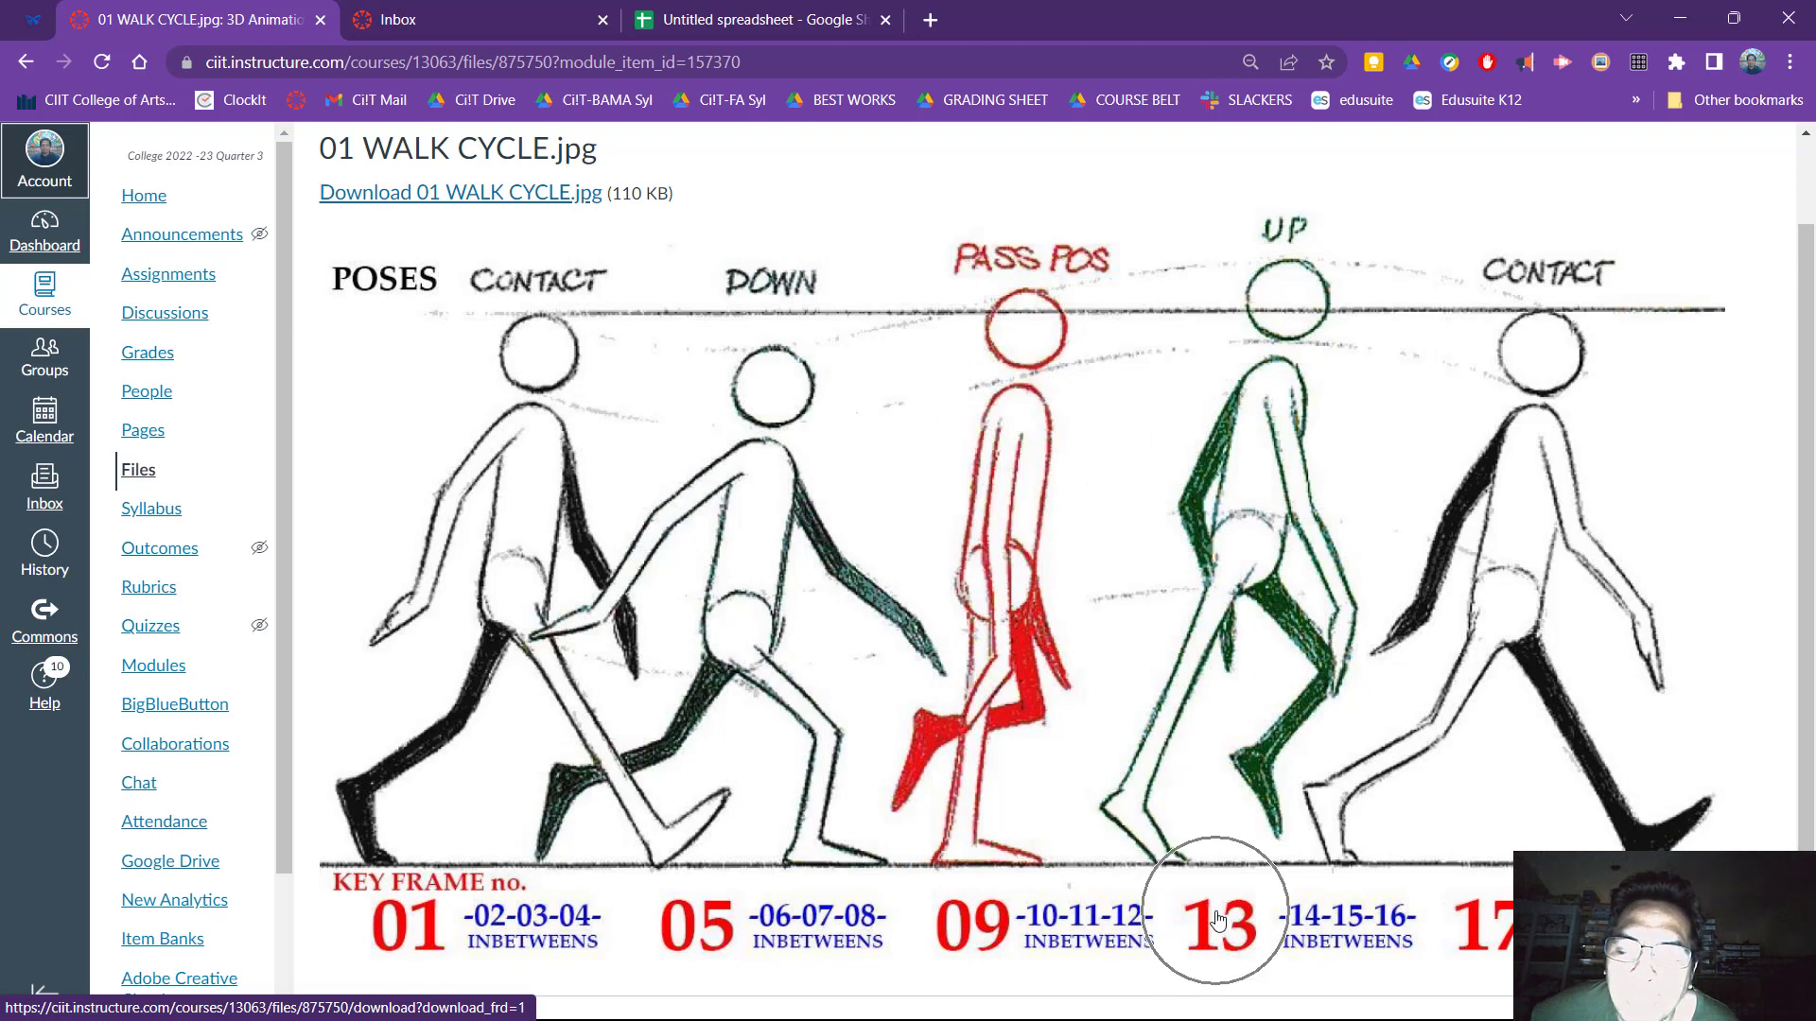
left_click(702, 910)
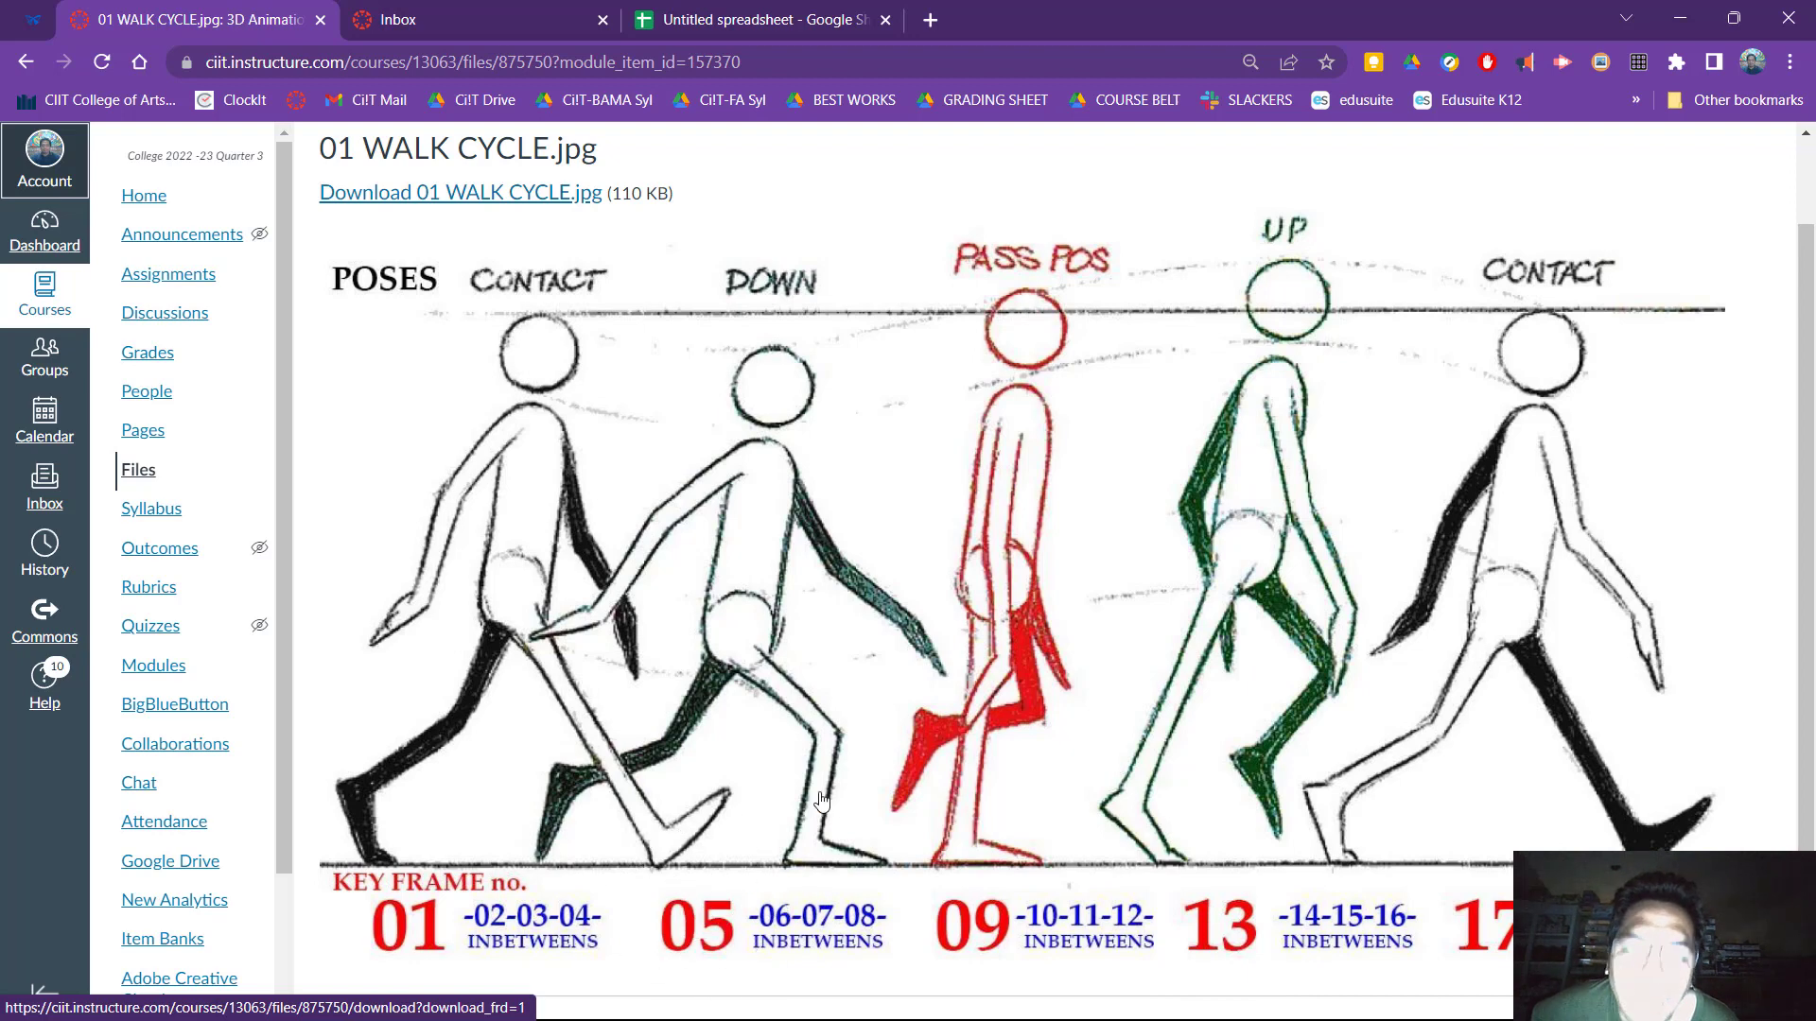
left_click(704, 927)
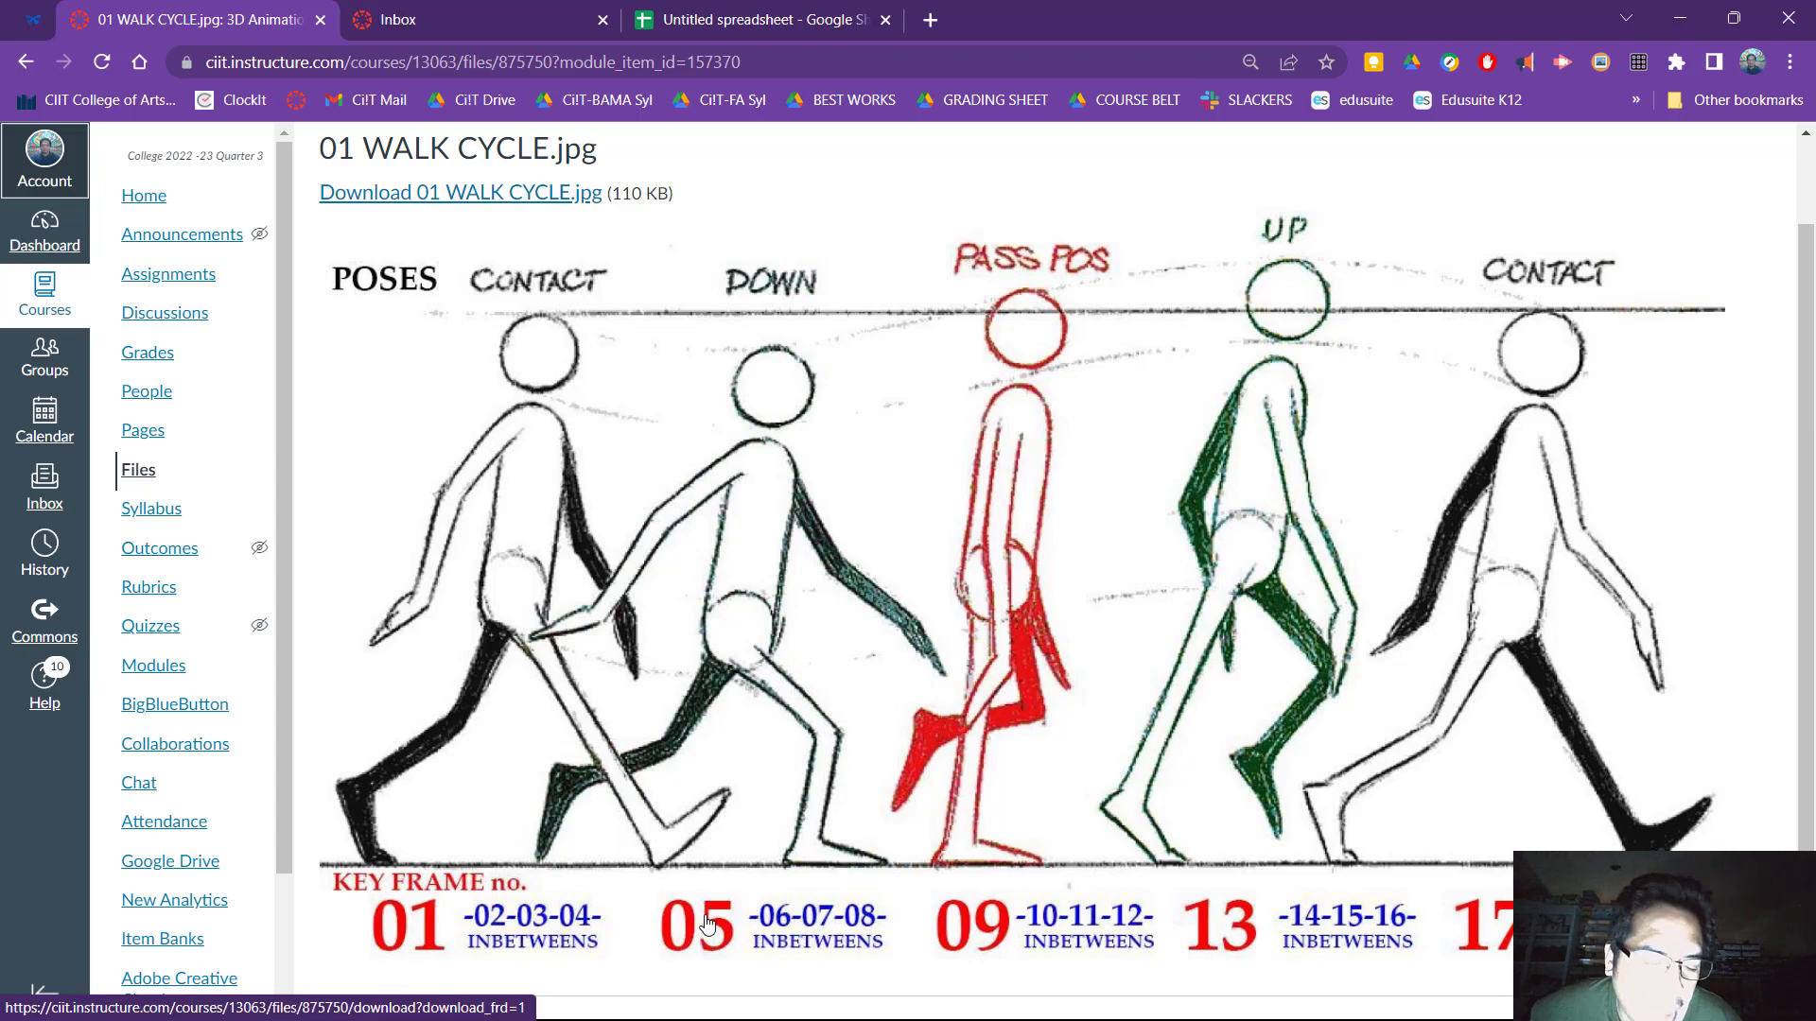
Switch to Maya, select all the character's rig controls and go to frame 5 in the maximized left side view.
key("alt+Tab")
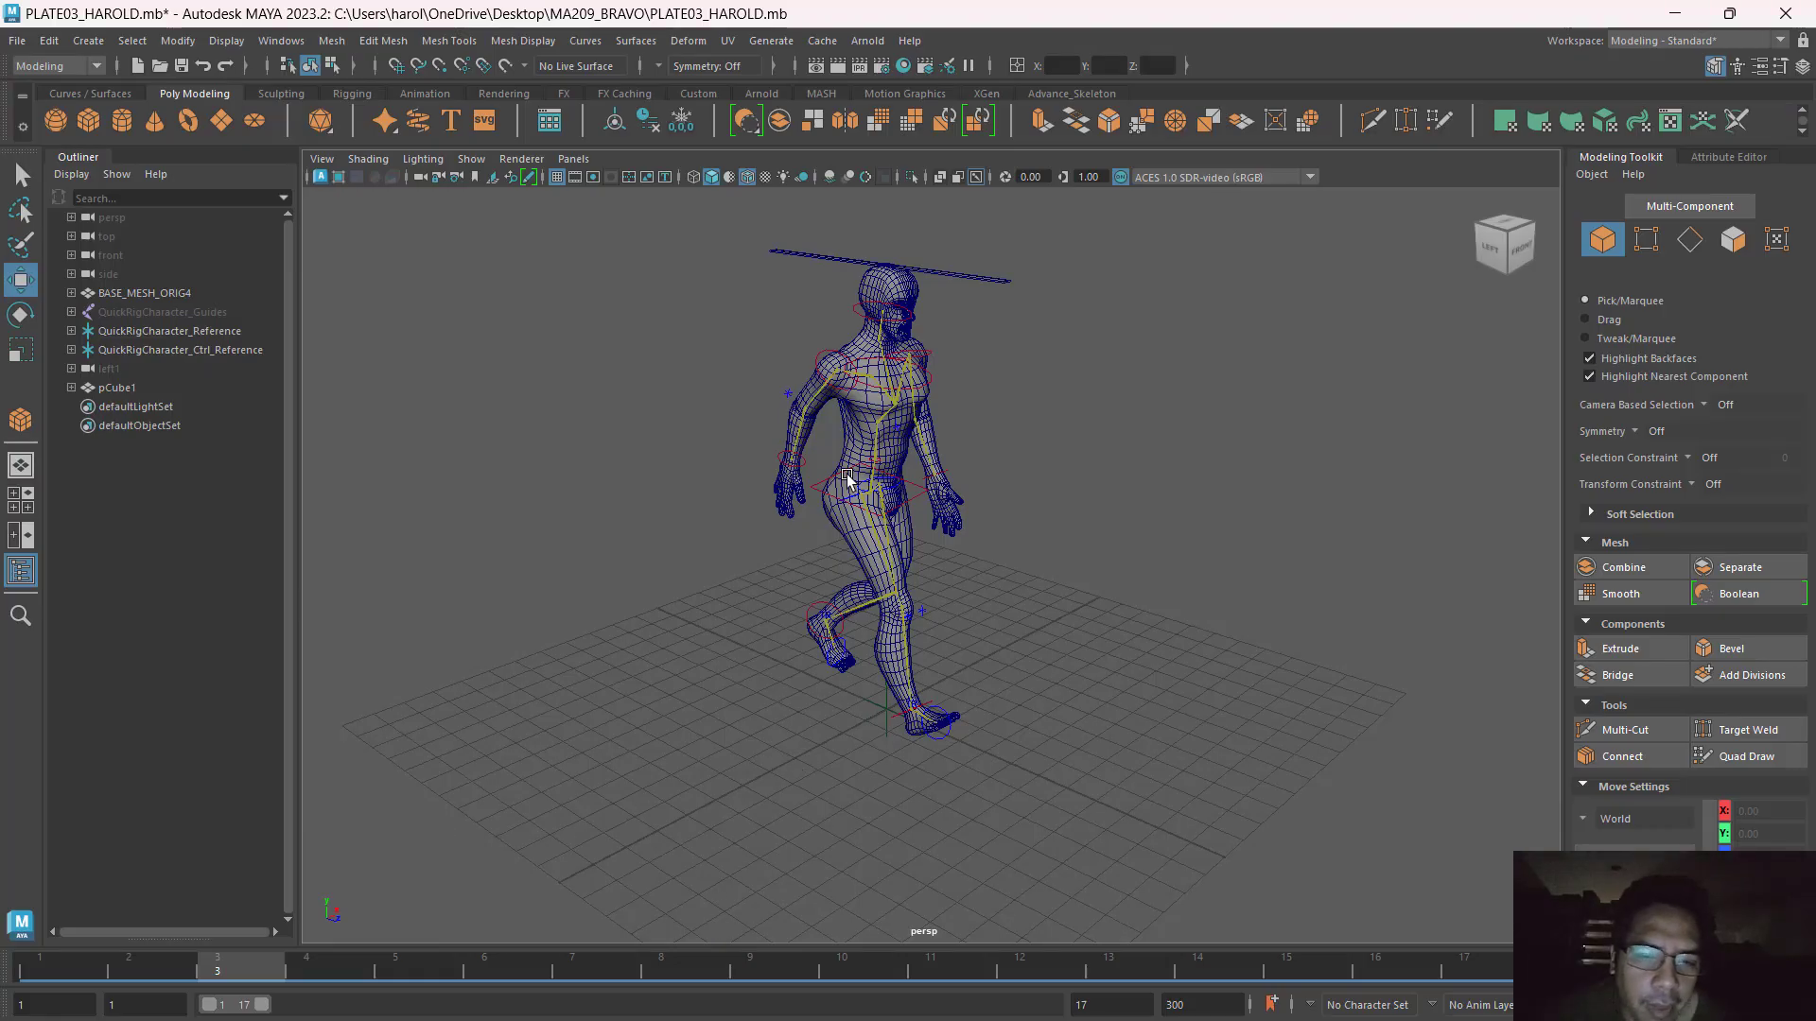
left_click_drag(683, 325, 1019, 776)
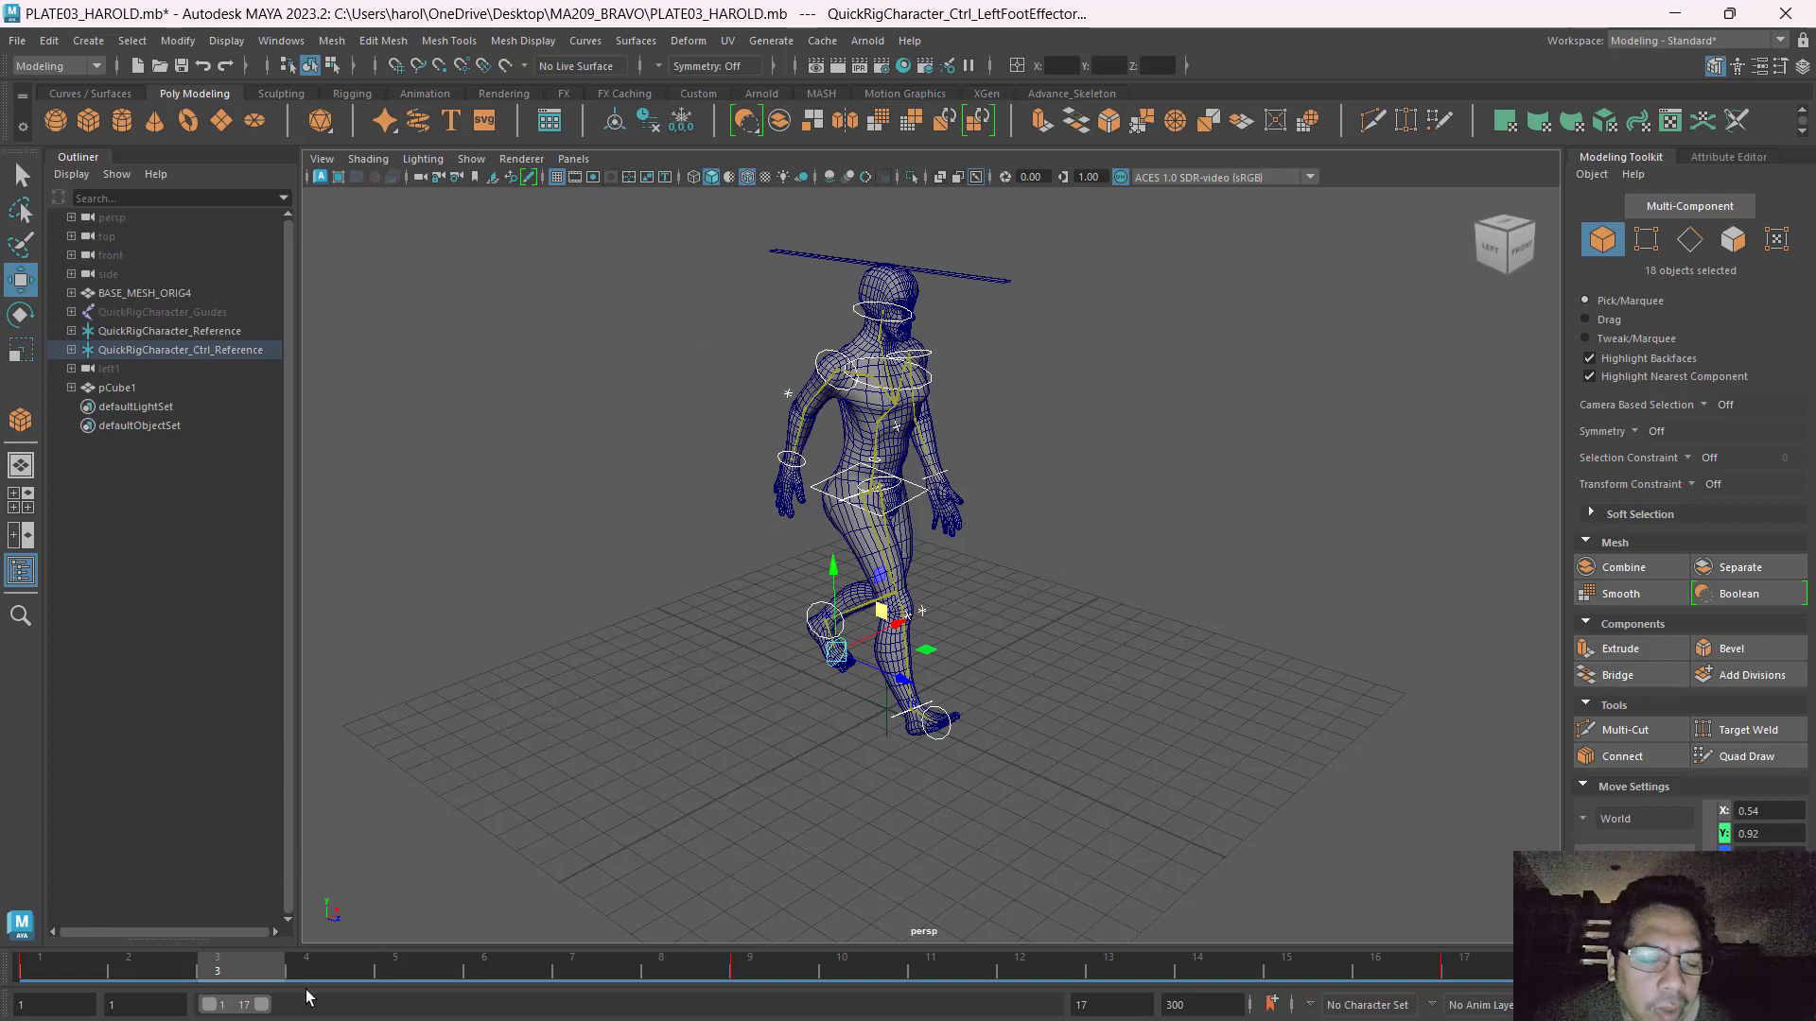
left_click(427, 963)
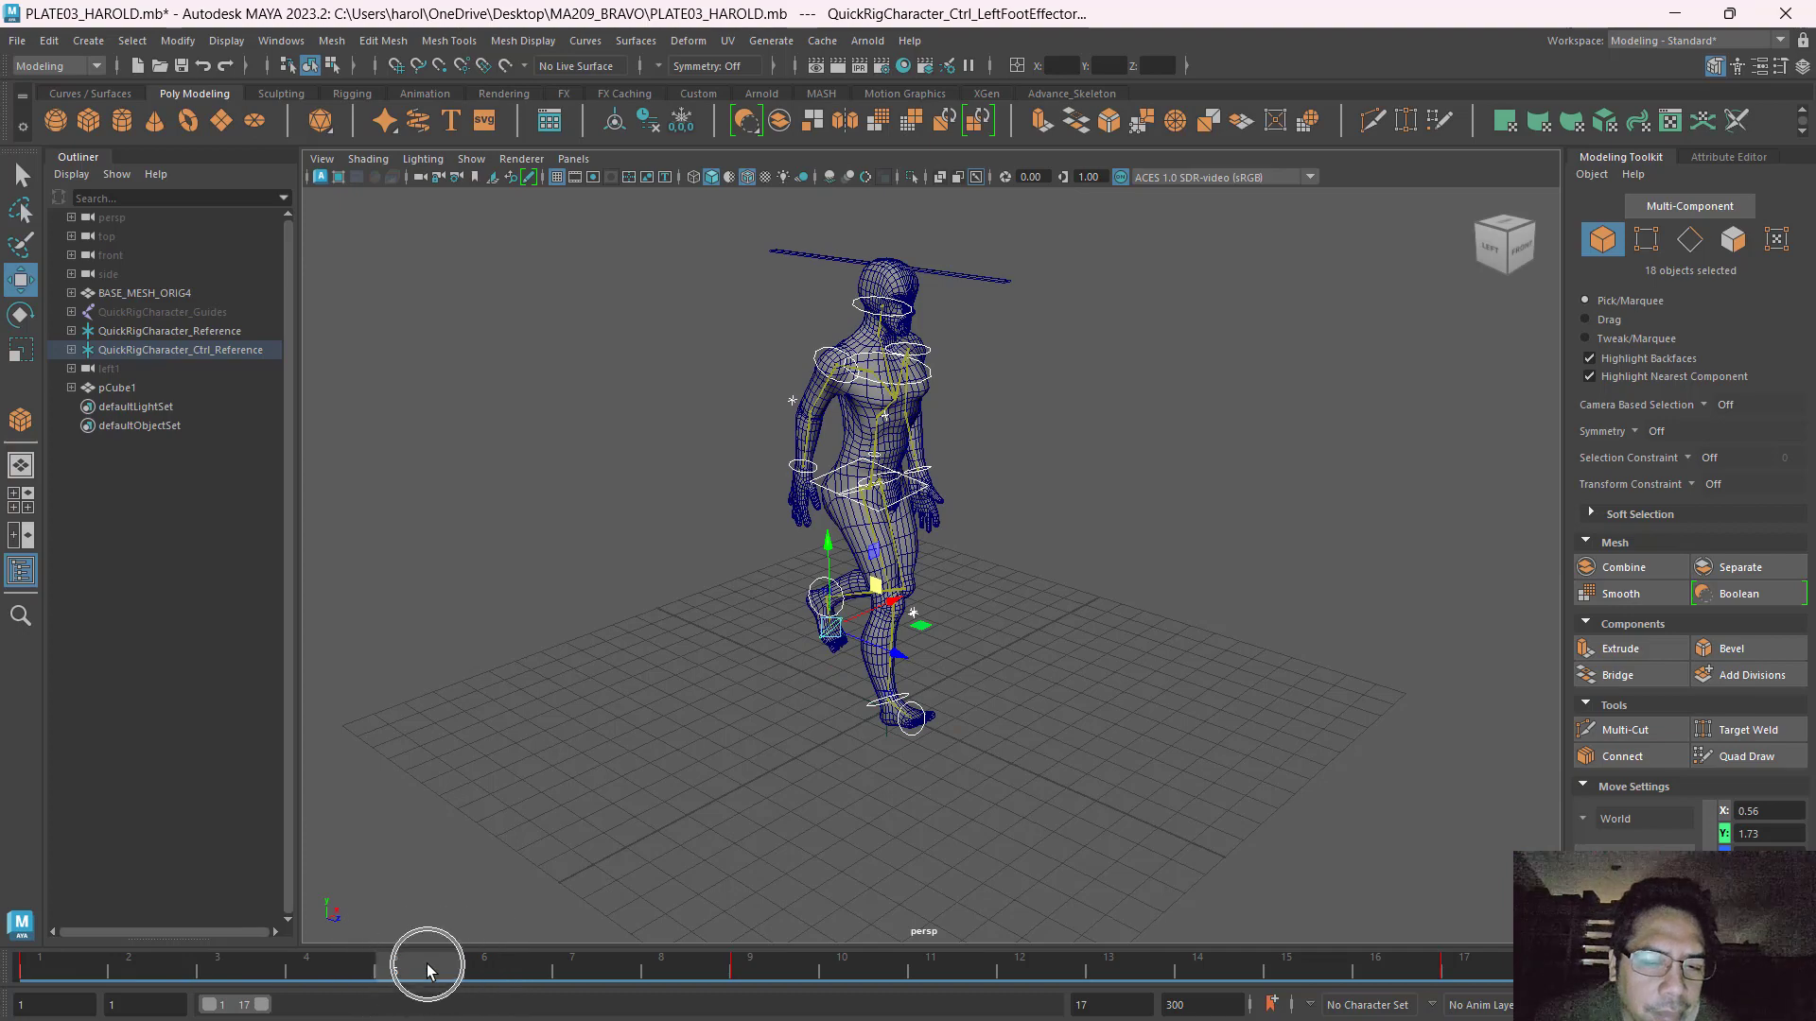
left_click_drag(575, 722, 689, 713, "alt")
key("space")
key("space")
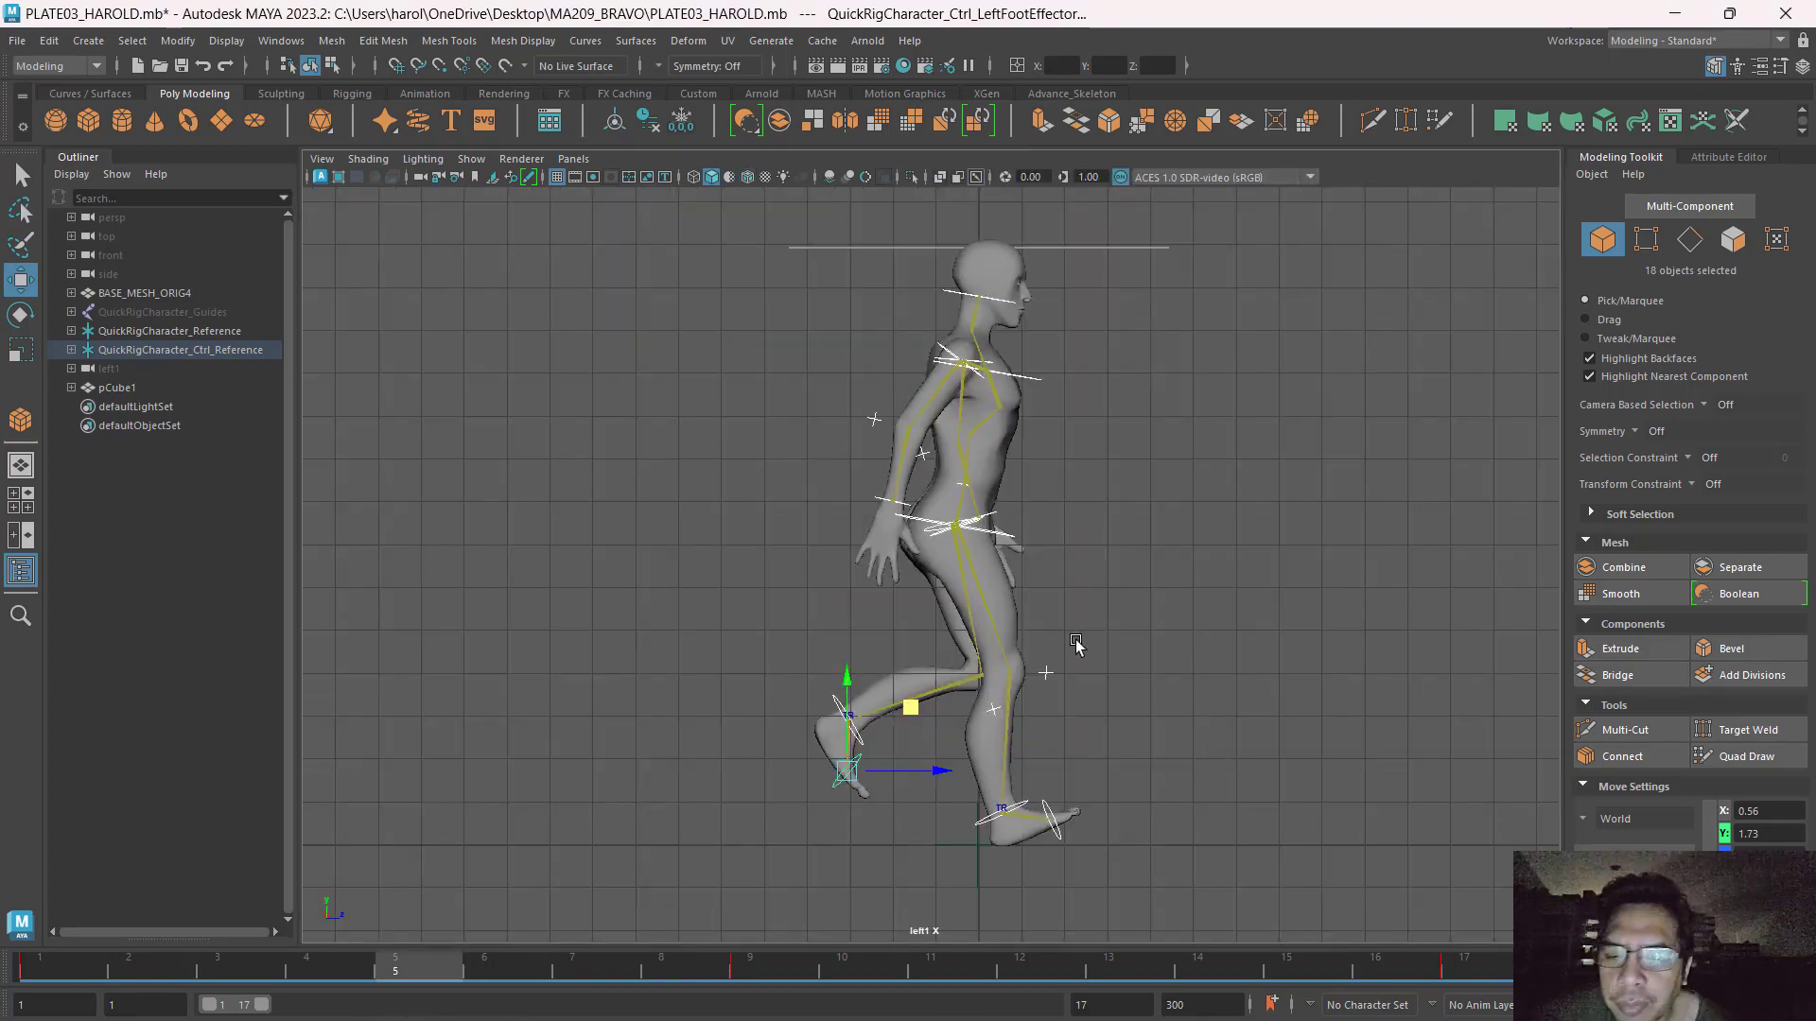
scroll(1169, 683, "up", 4)
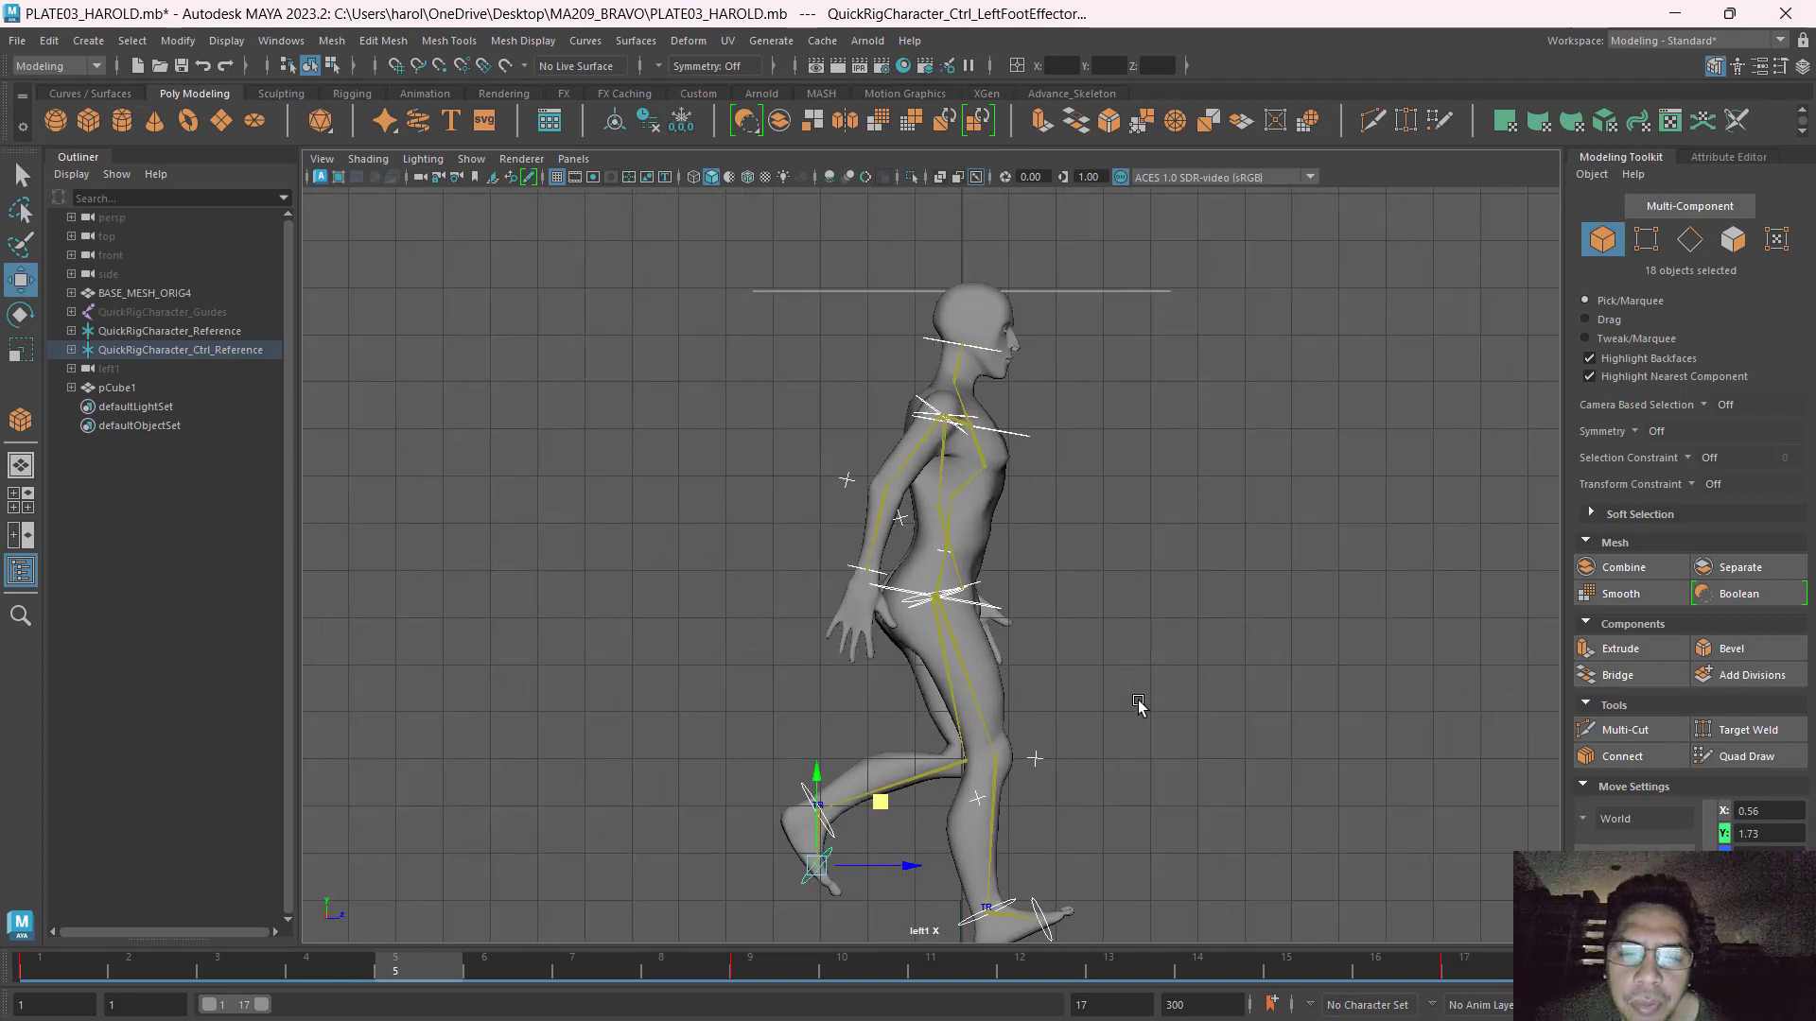
middle_click_drag(1144, 697, 1119, 637, "alt")
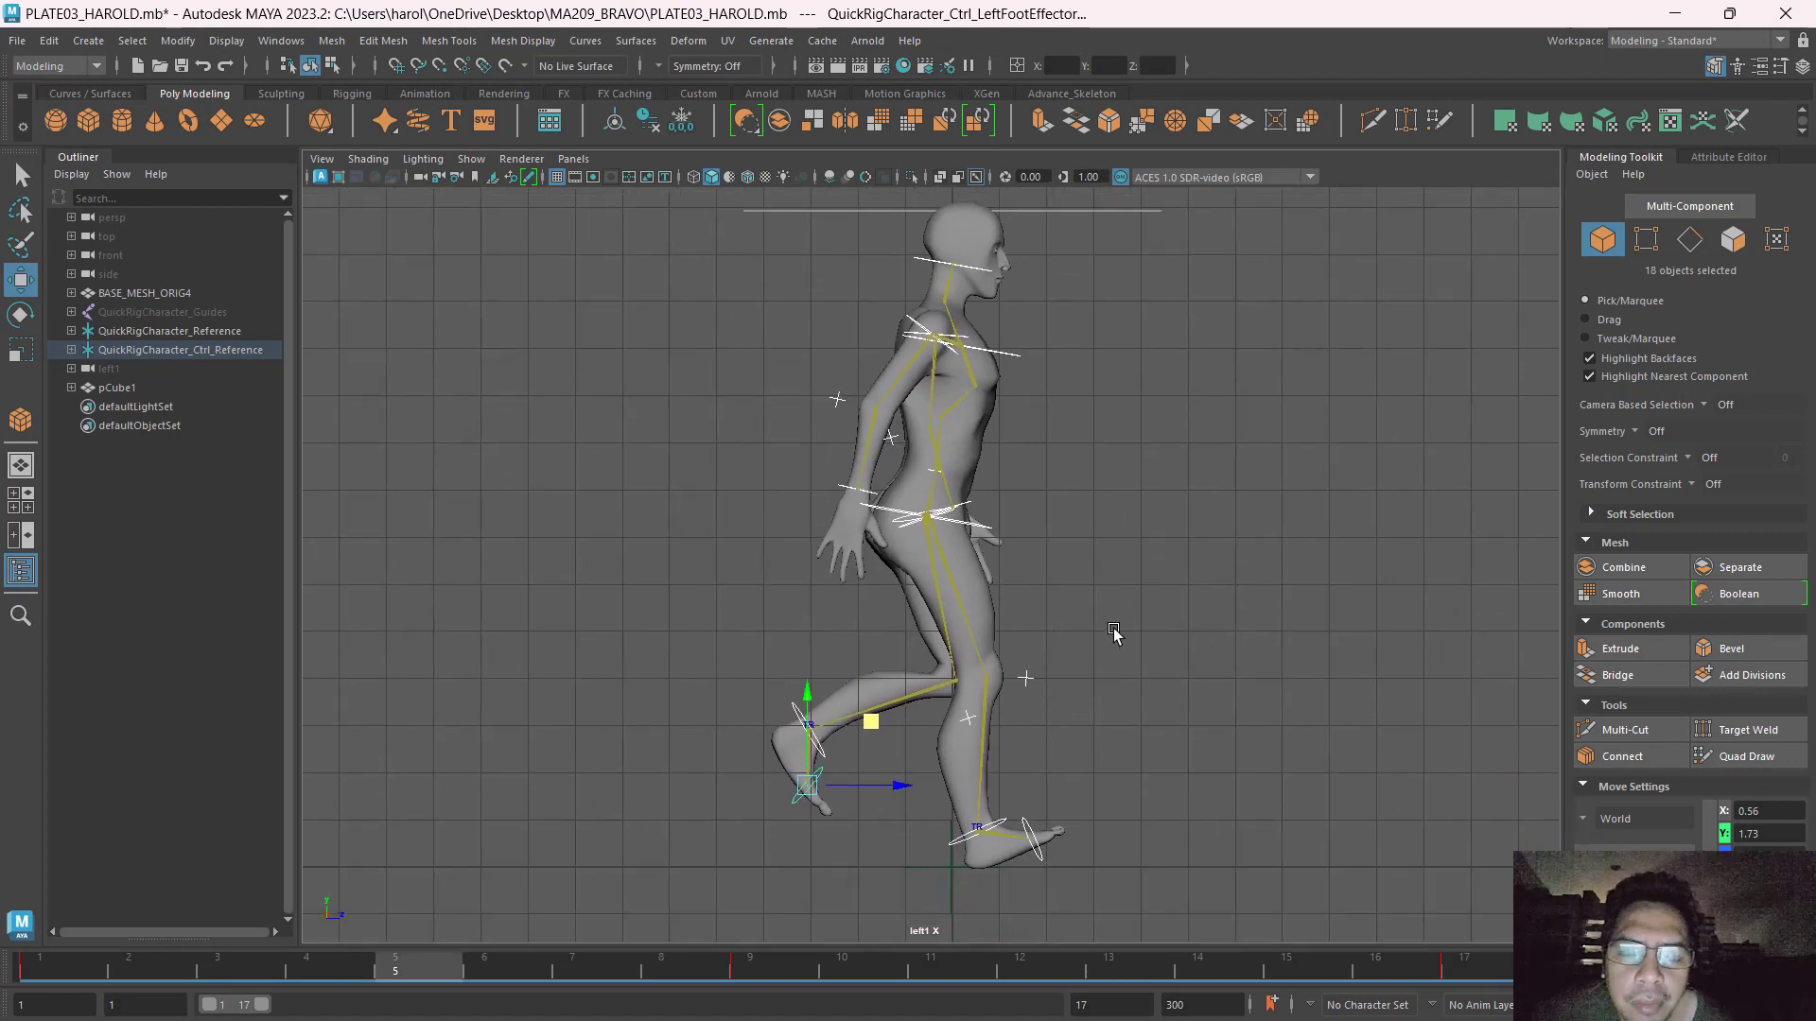
Switch to the browser to check the DOWN pose's head height against the chart's horizontal line, and return to Maya.
key("alt+Tab")
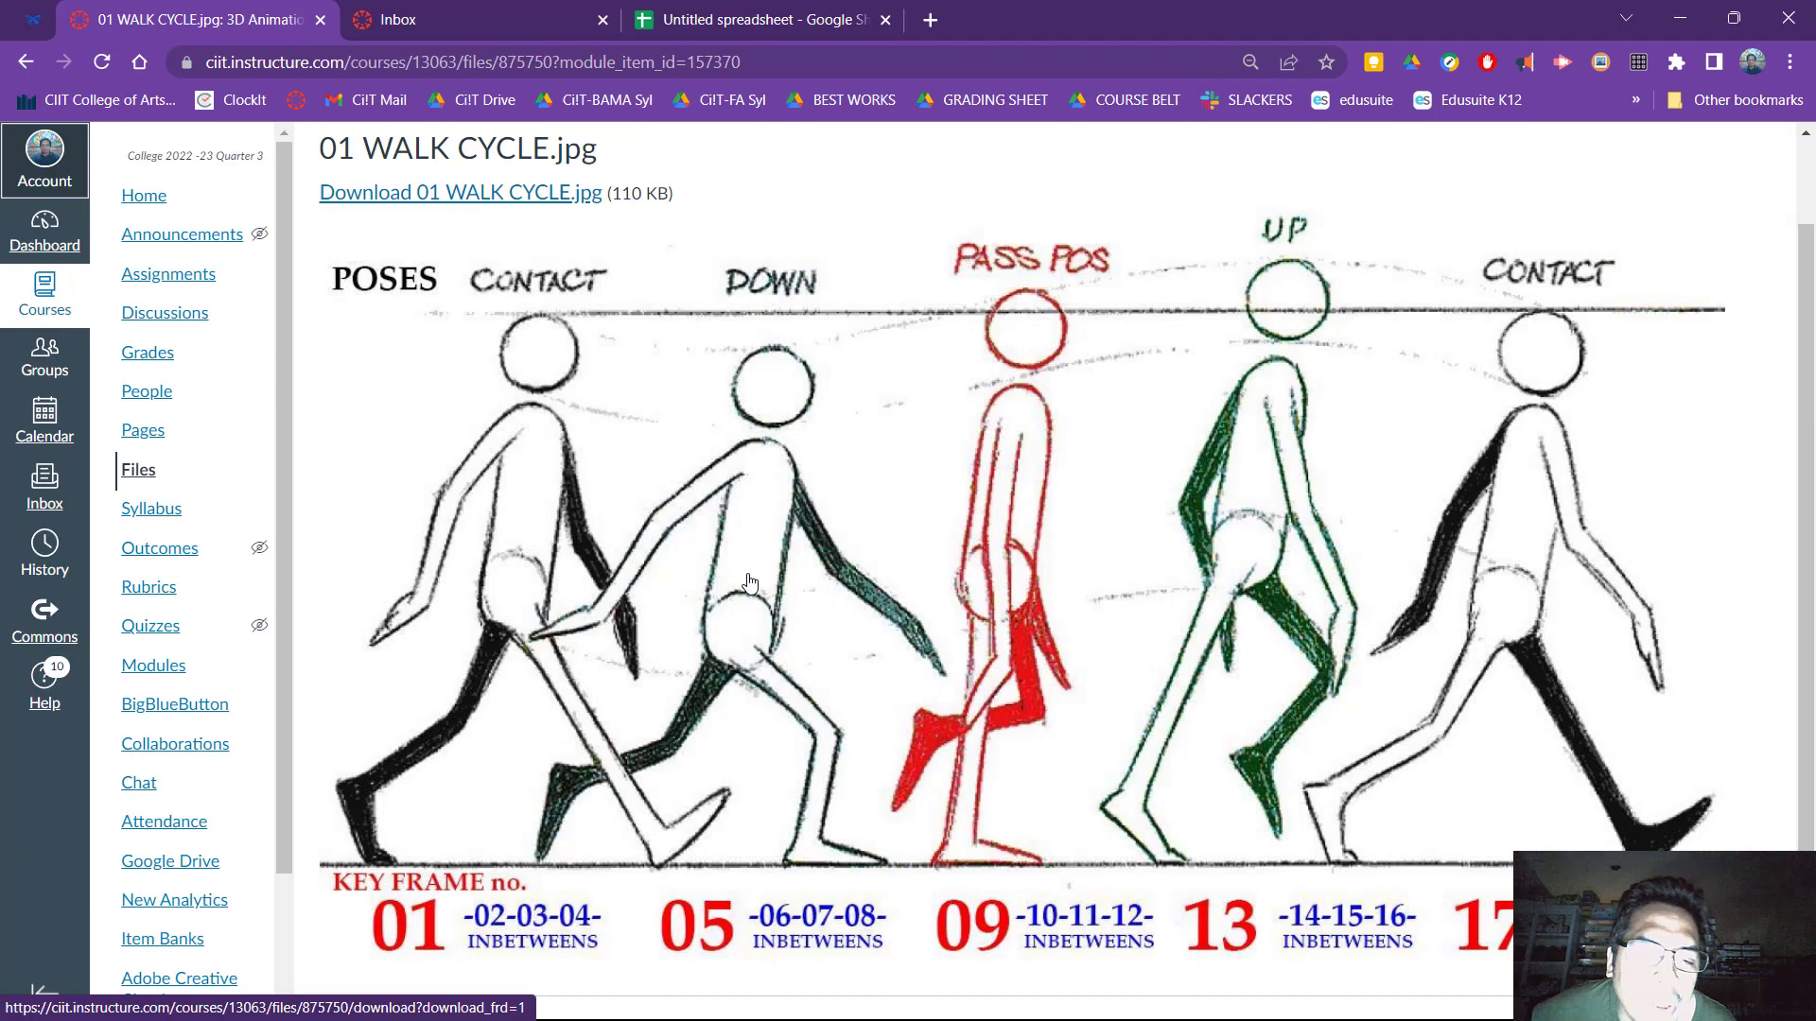
key("ctrl")
key("ctrl")
key("ctrl")
key("ctrl")
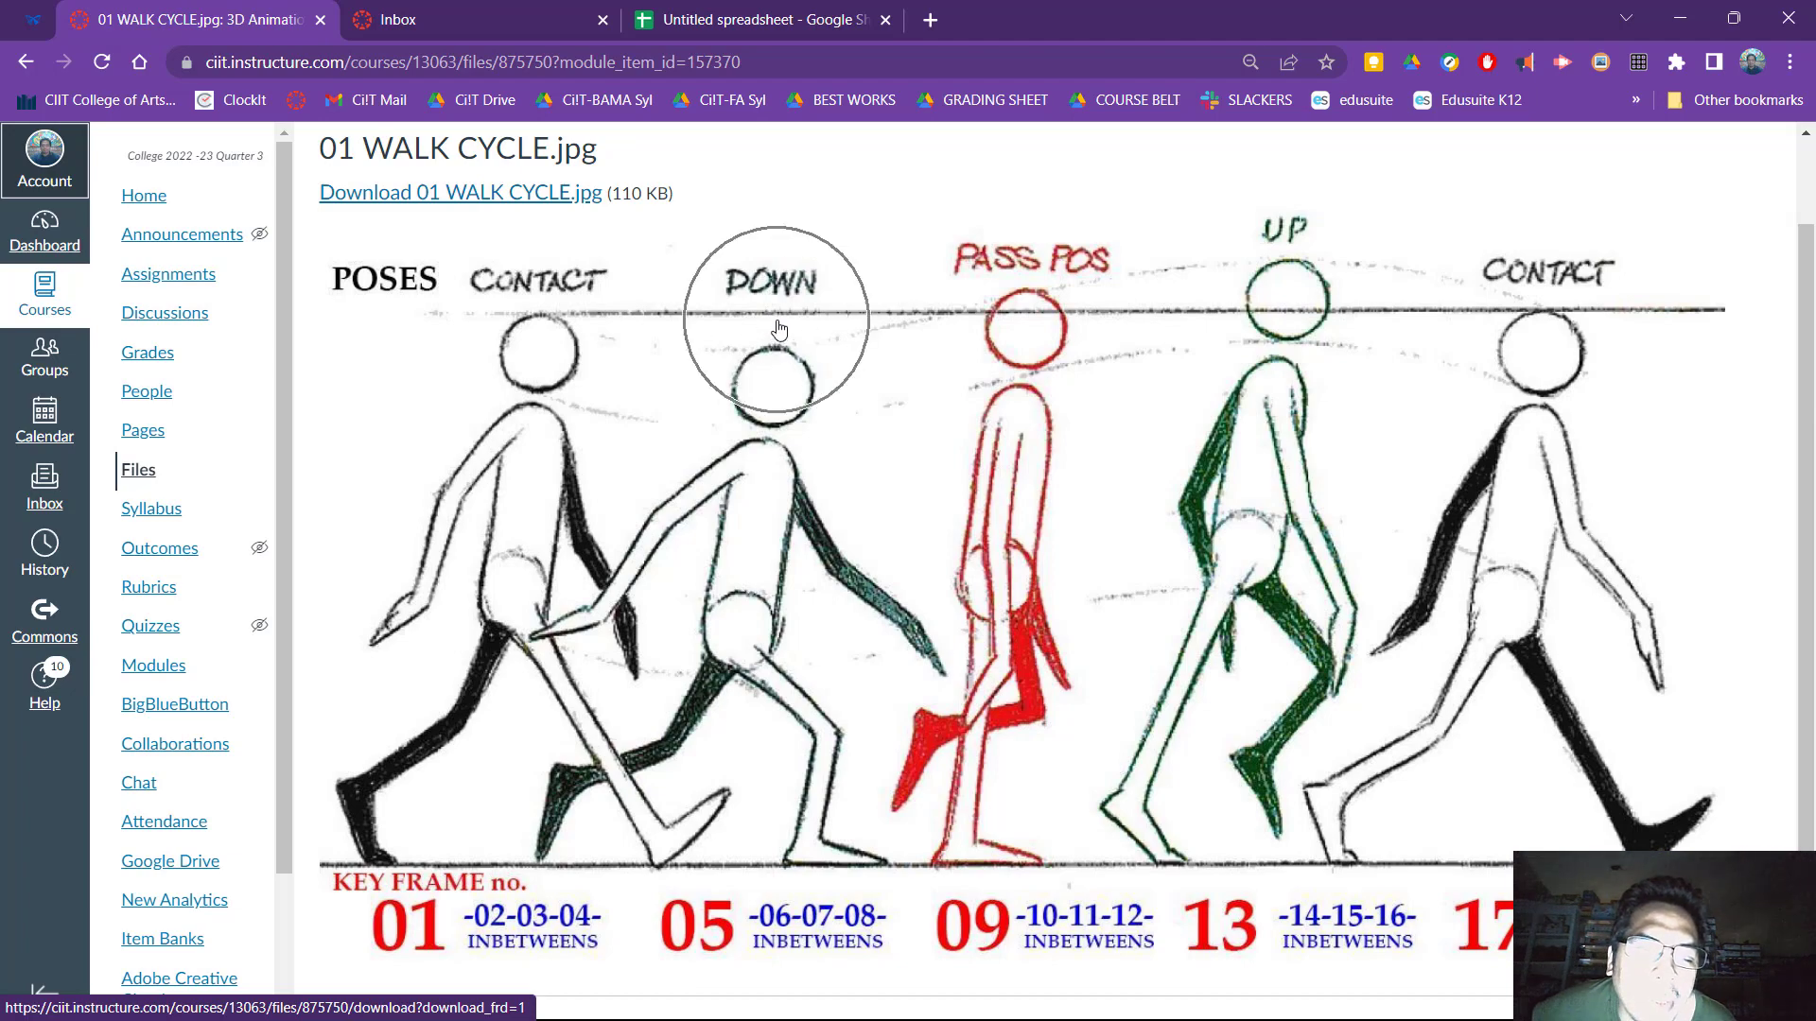
key("alt+Tab")
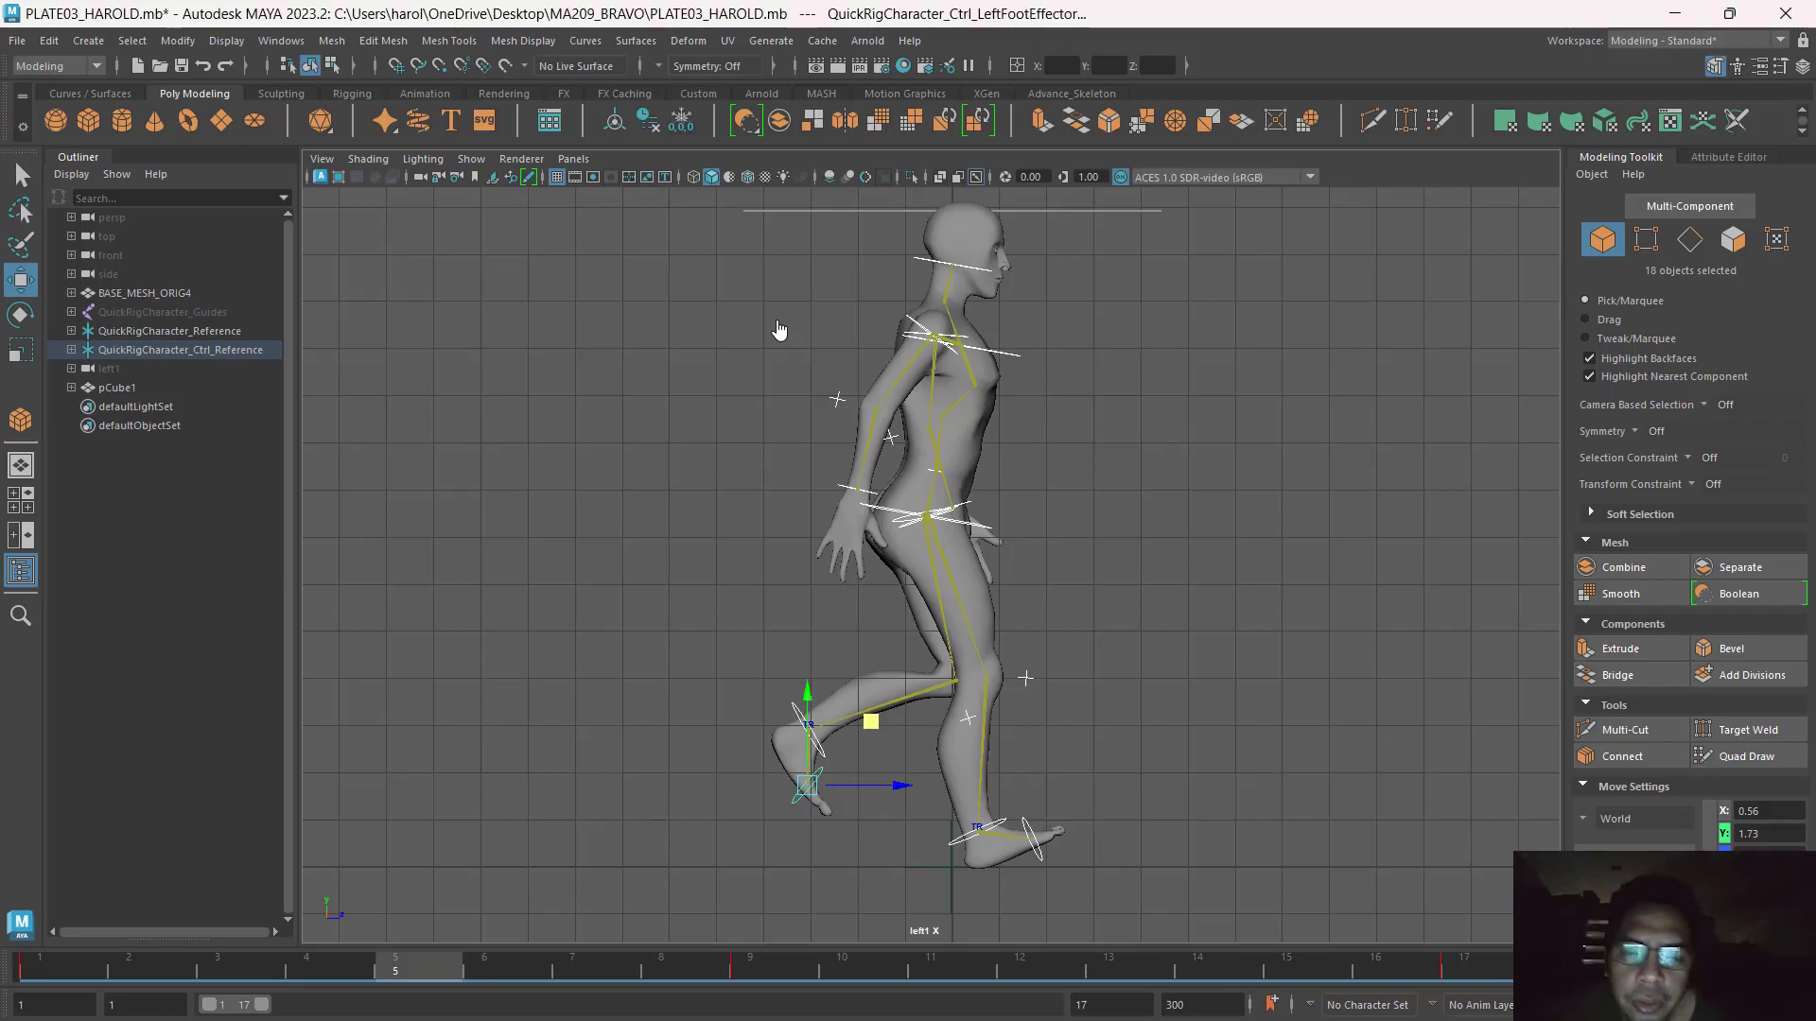
Lower the hips control slightly at frame 5 so the body drops and the knees bend for the down pose.
left_click(1107, 436)
left_click(875, 512)
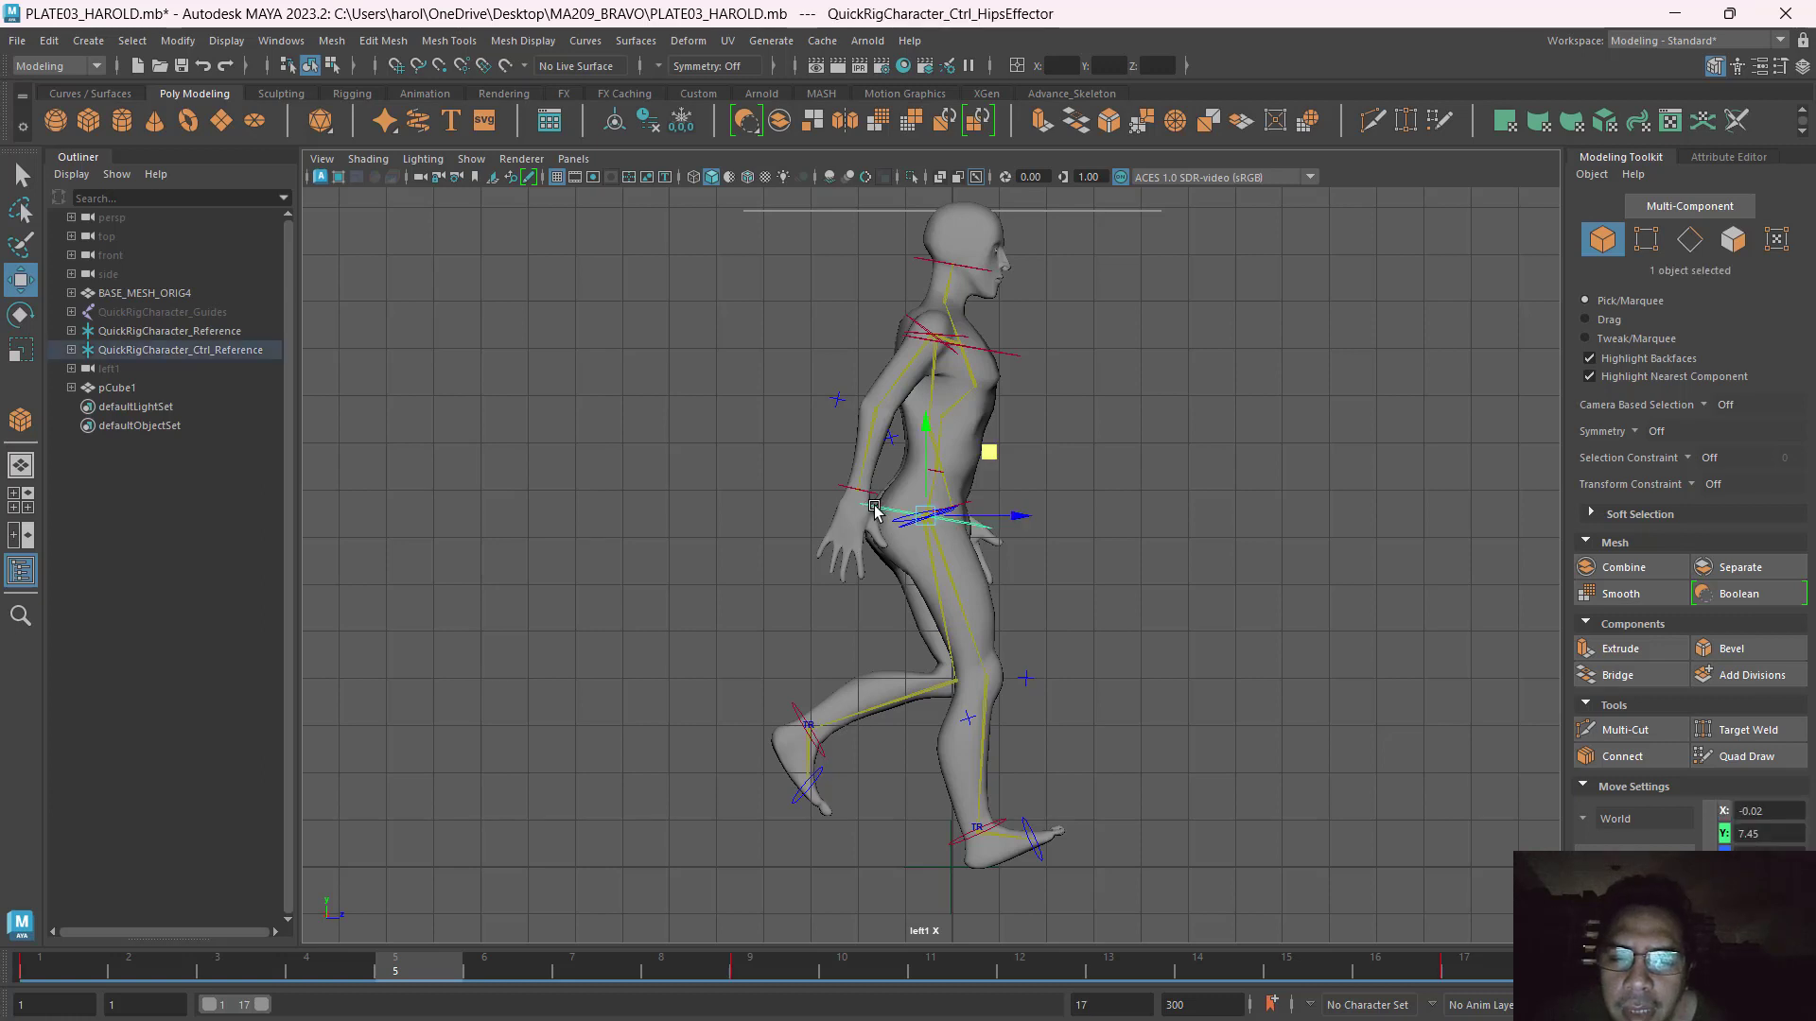
left_click_drag(925, 453, 926, 470)
left_click(1114, 723)
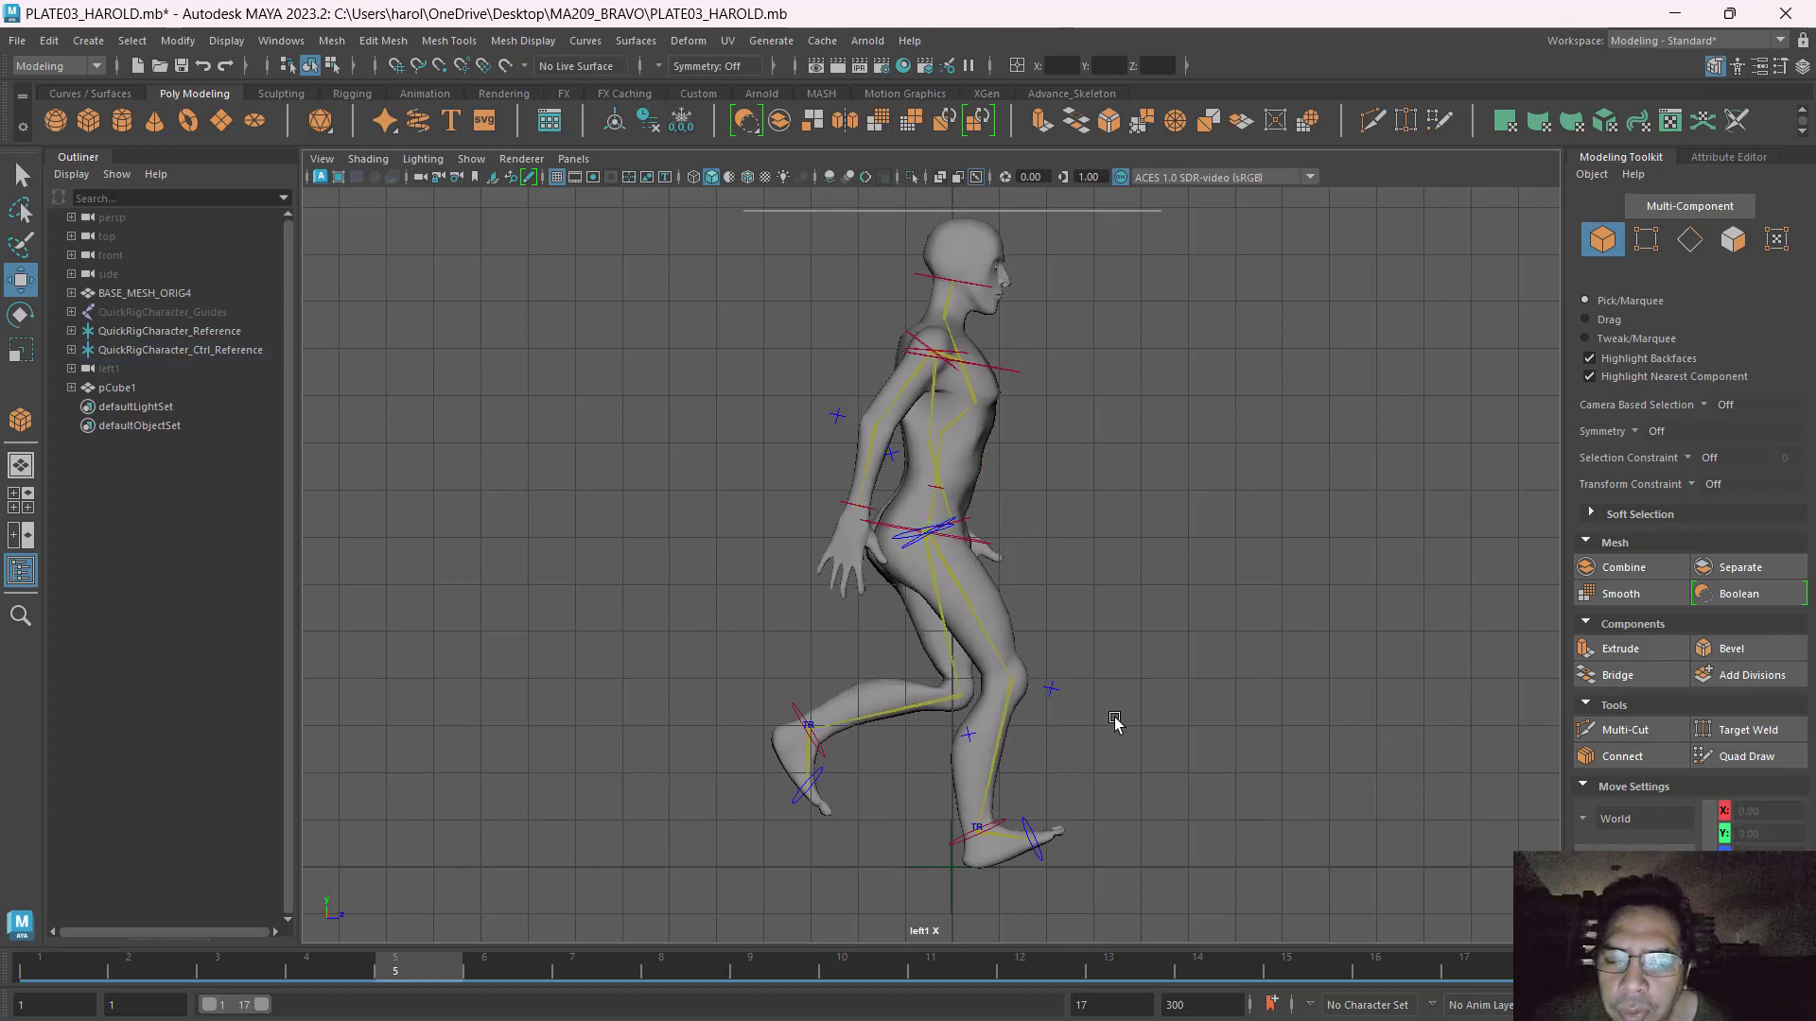
Rotate the right ankle control until the front foot is flat and raise it to about Y 0.77 at ground level.
left_click(959, 838)
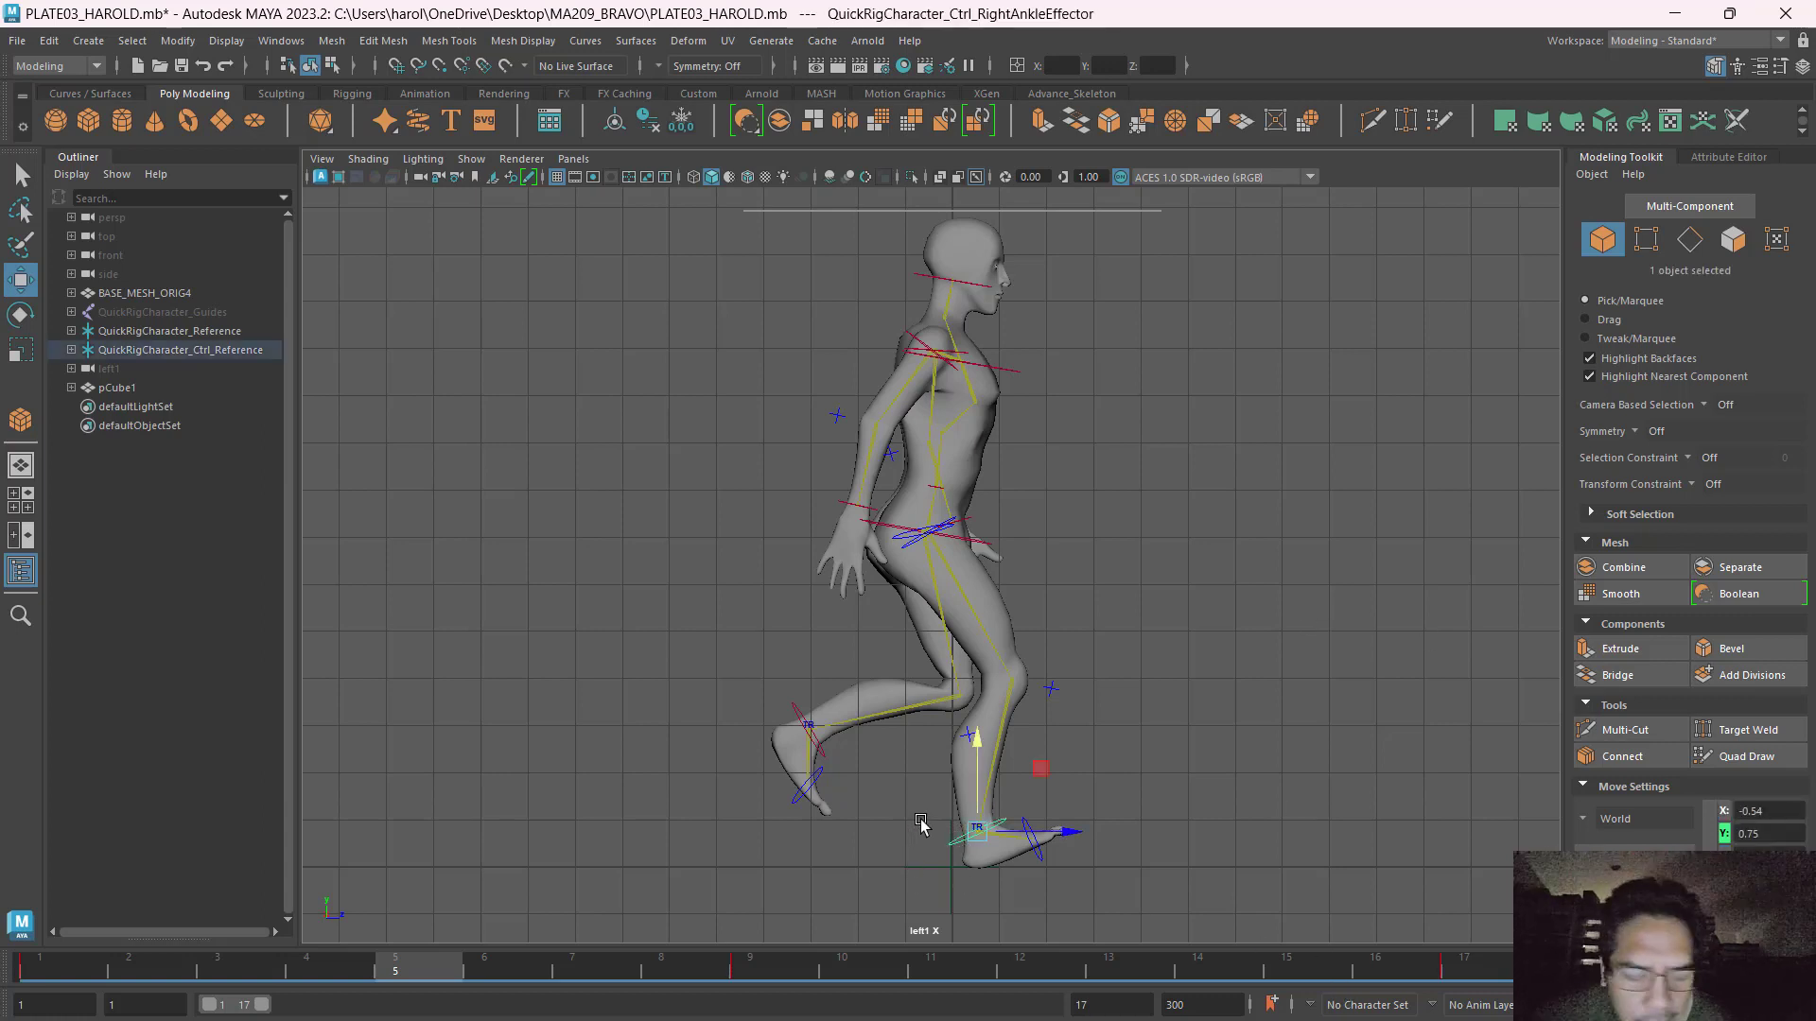
key("e")
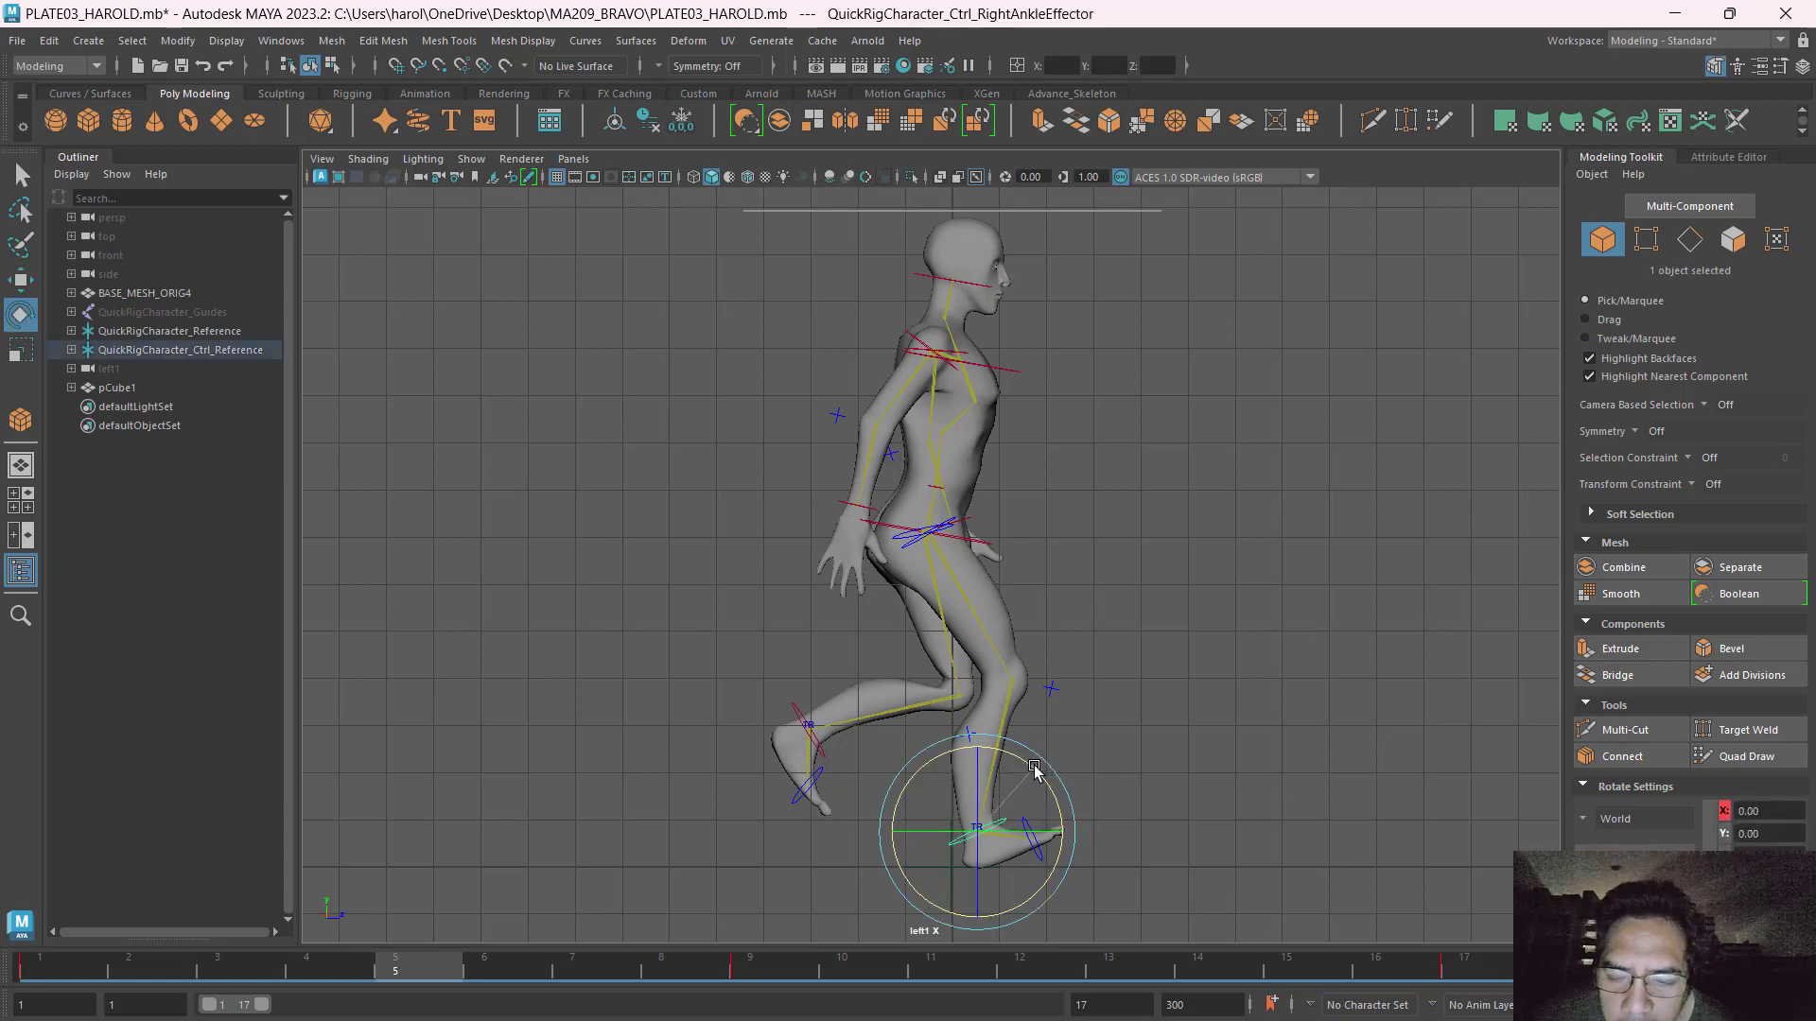
left_click_drag(1034, 771, 1063, 796)
key("w")
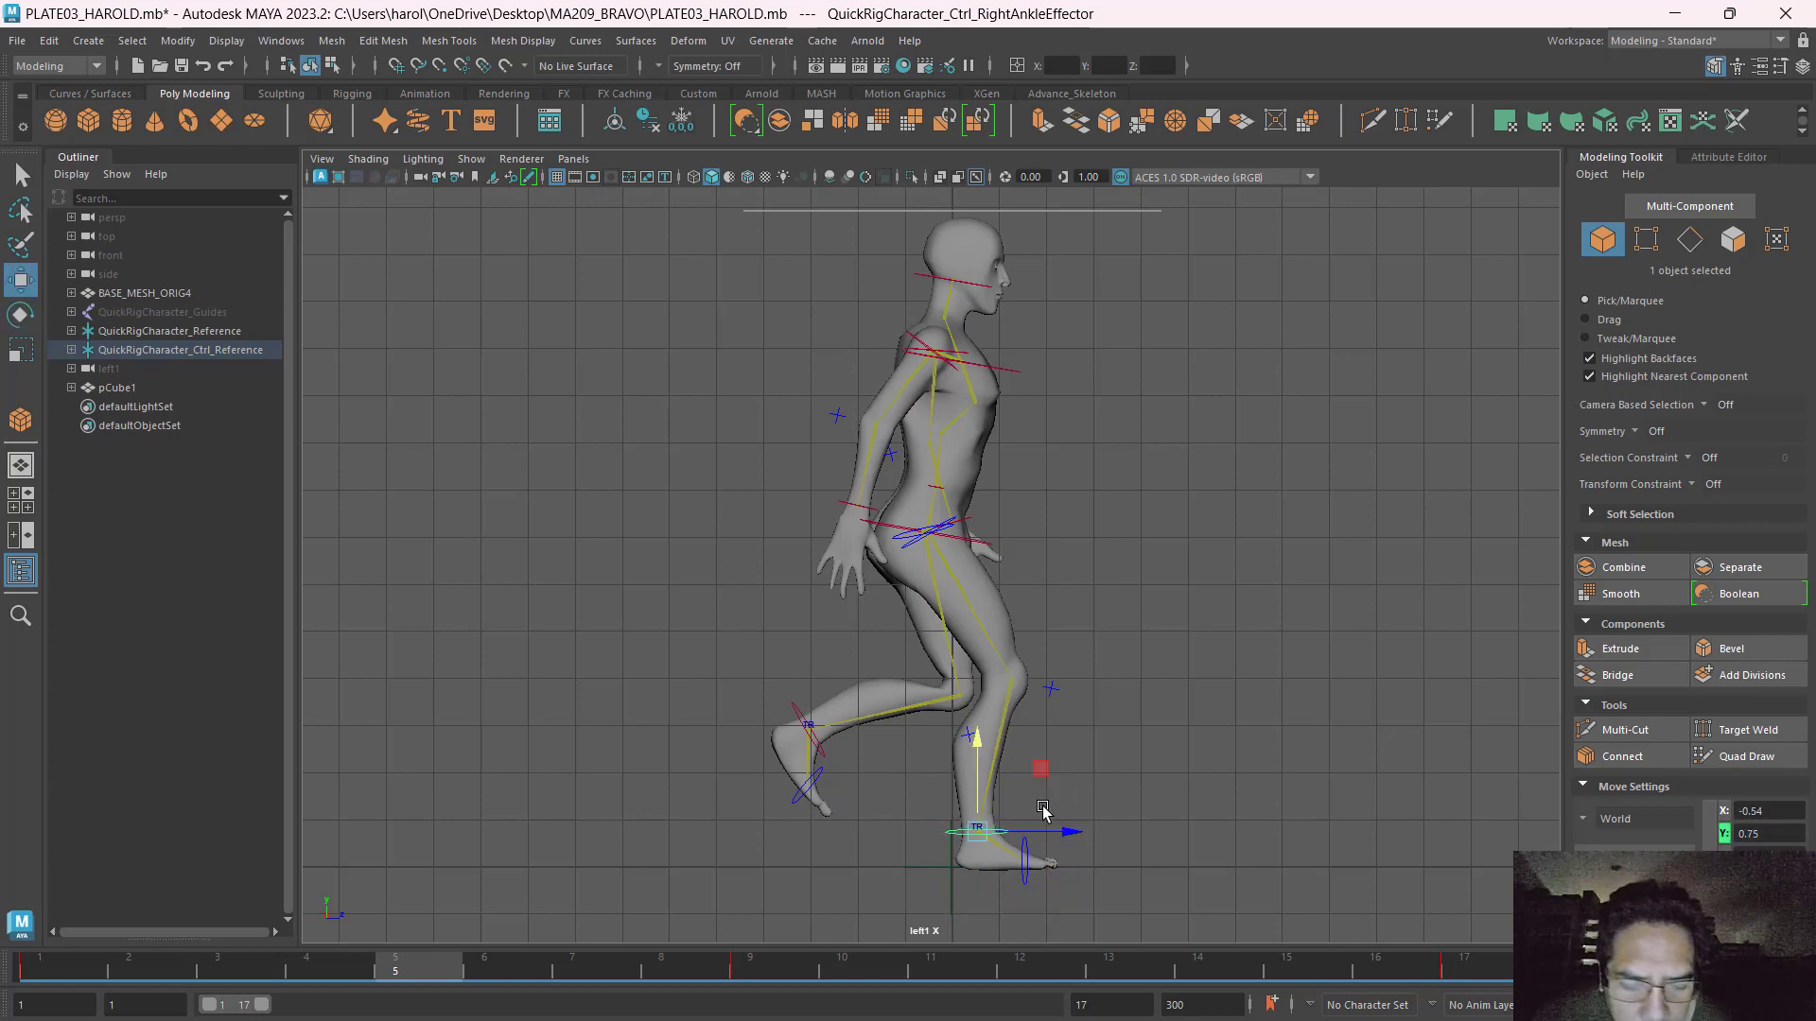
key("f")
scroll(1115, 728, "down", 5)
scroll(1115, 719, "up", 2)
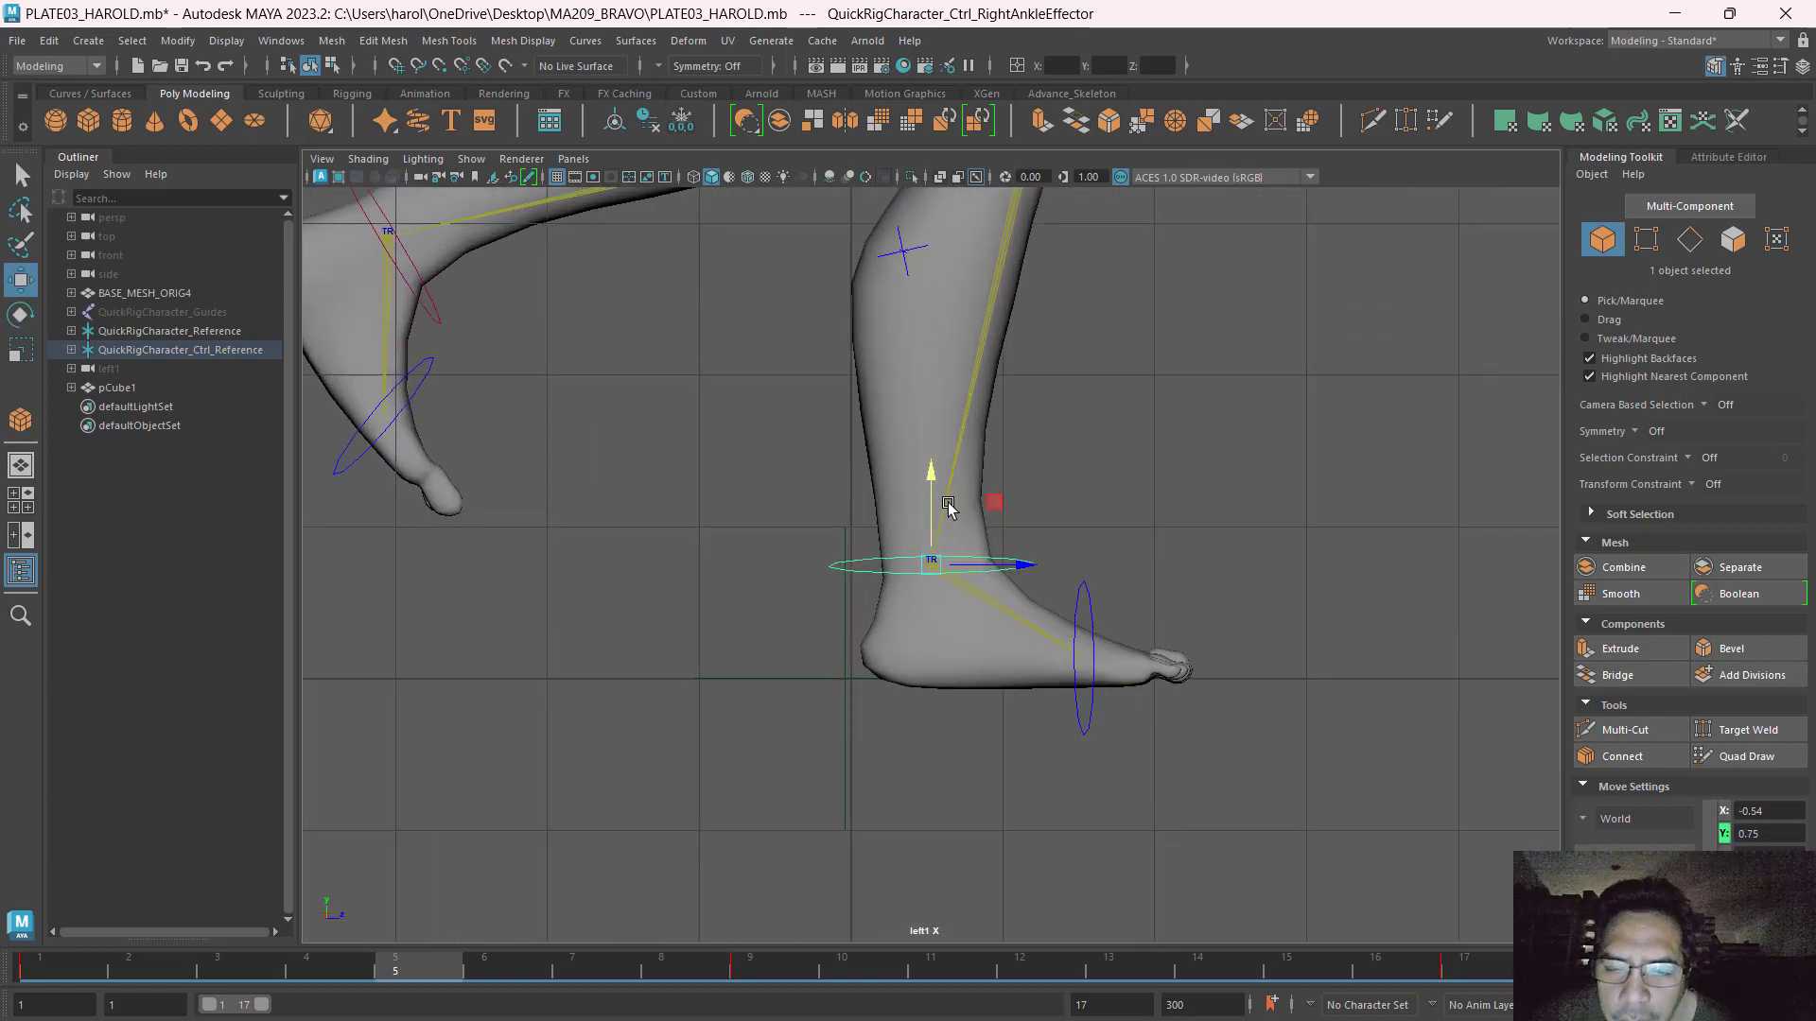
left_click_drag(931, 488, 932, 485)
Lower the left ankle control to about Y 1.55, bringing the trailing foot down near the ground.
scroll(1079, 485, "down", 3)
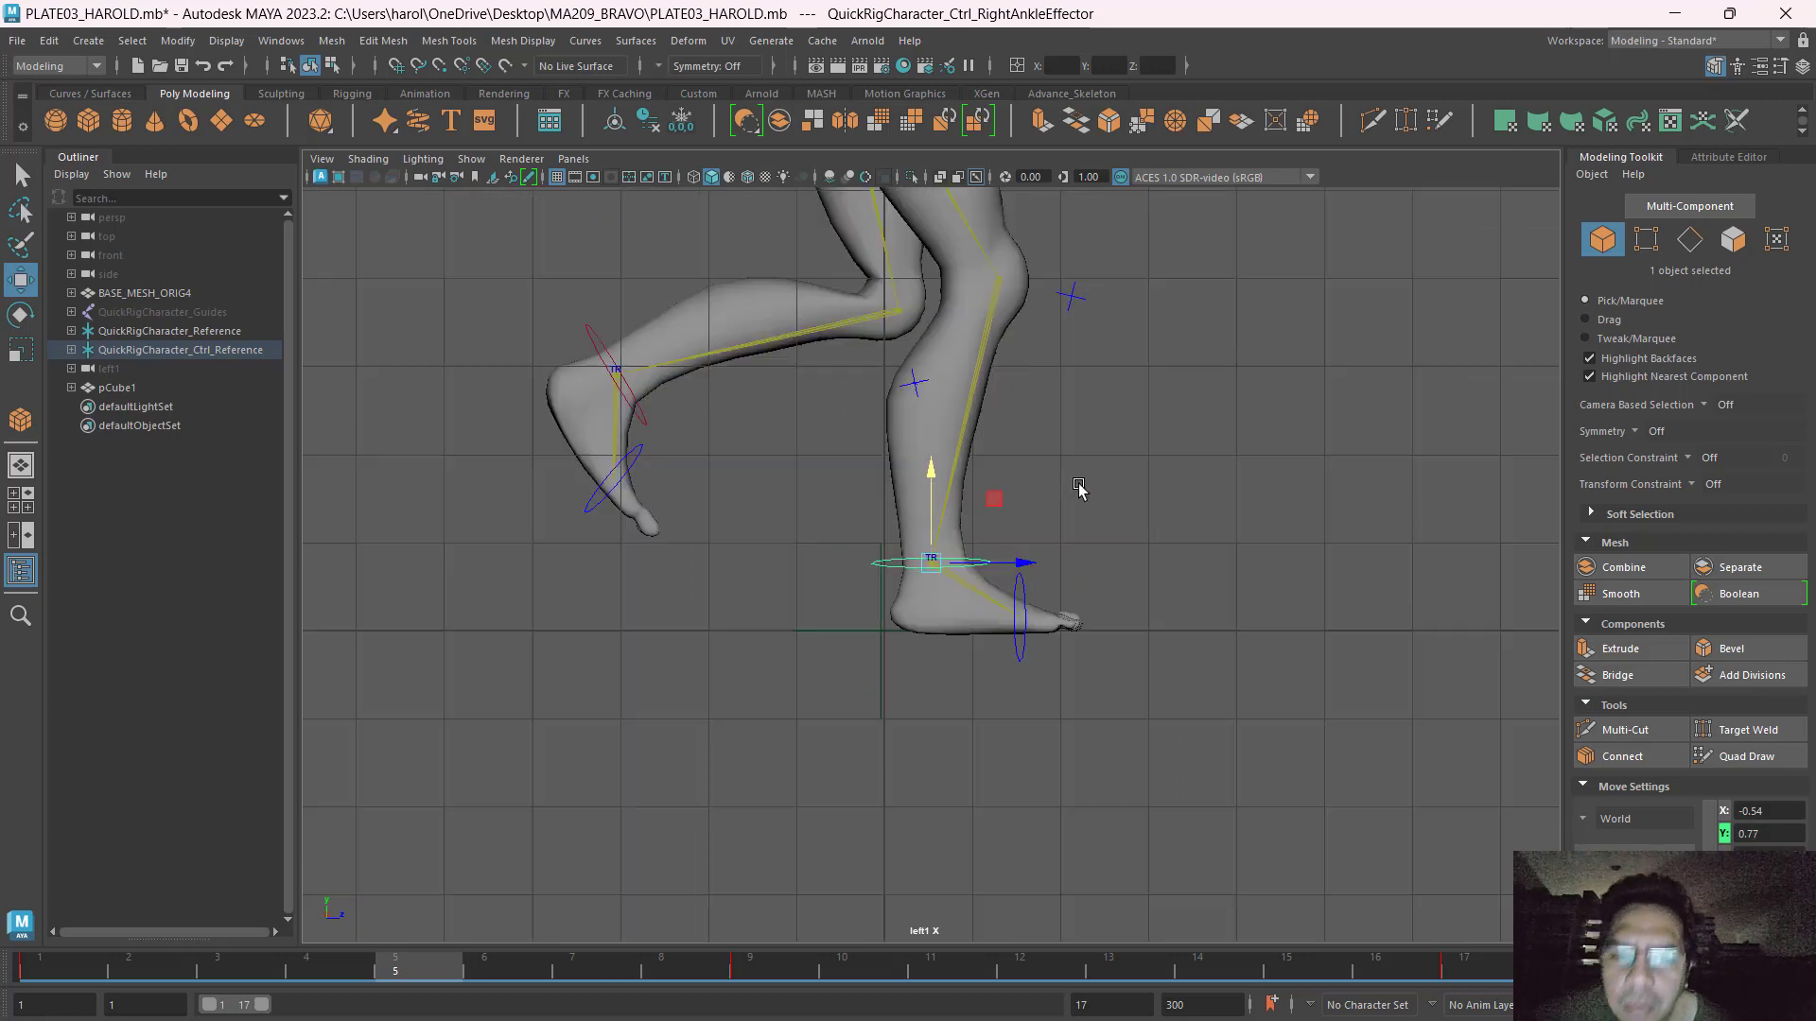
scroll(1079, 488, "down", 2)
scroll(1085, 551, "down", 2)
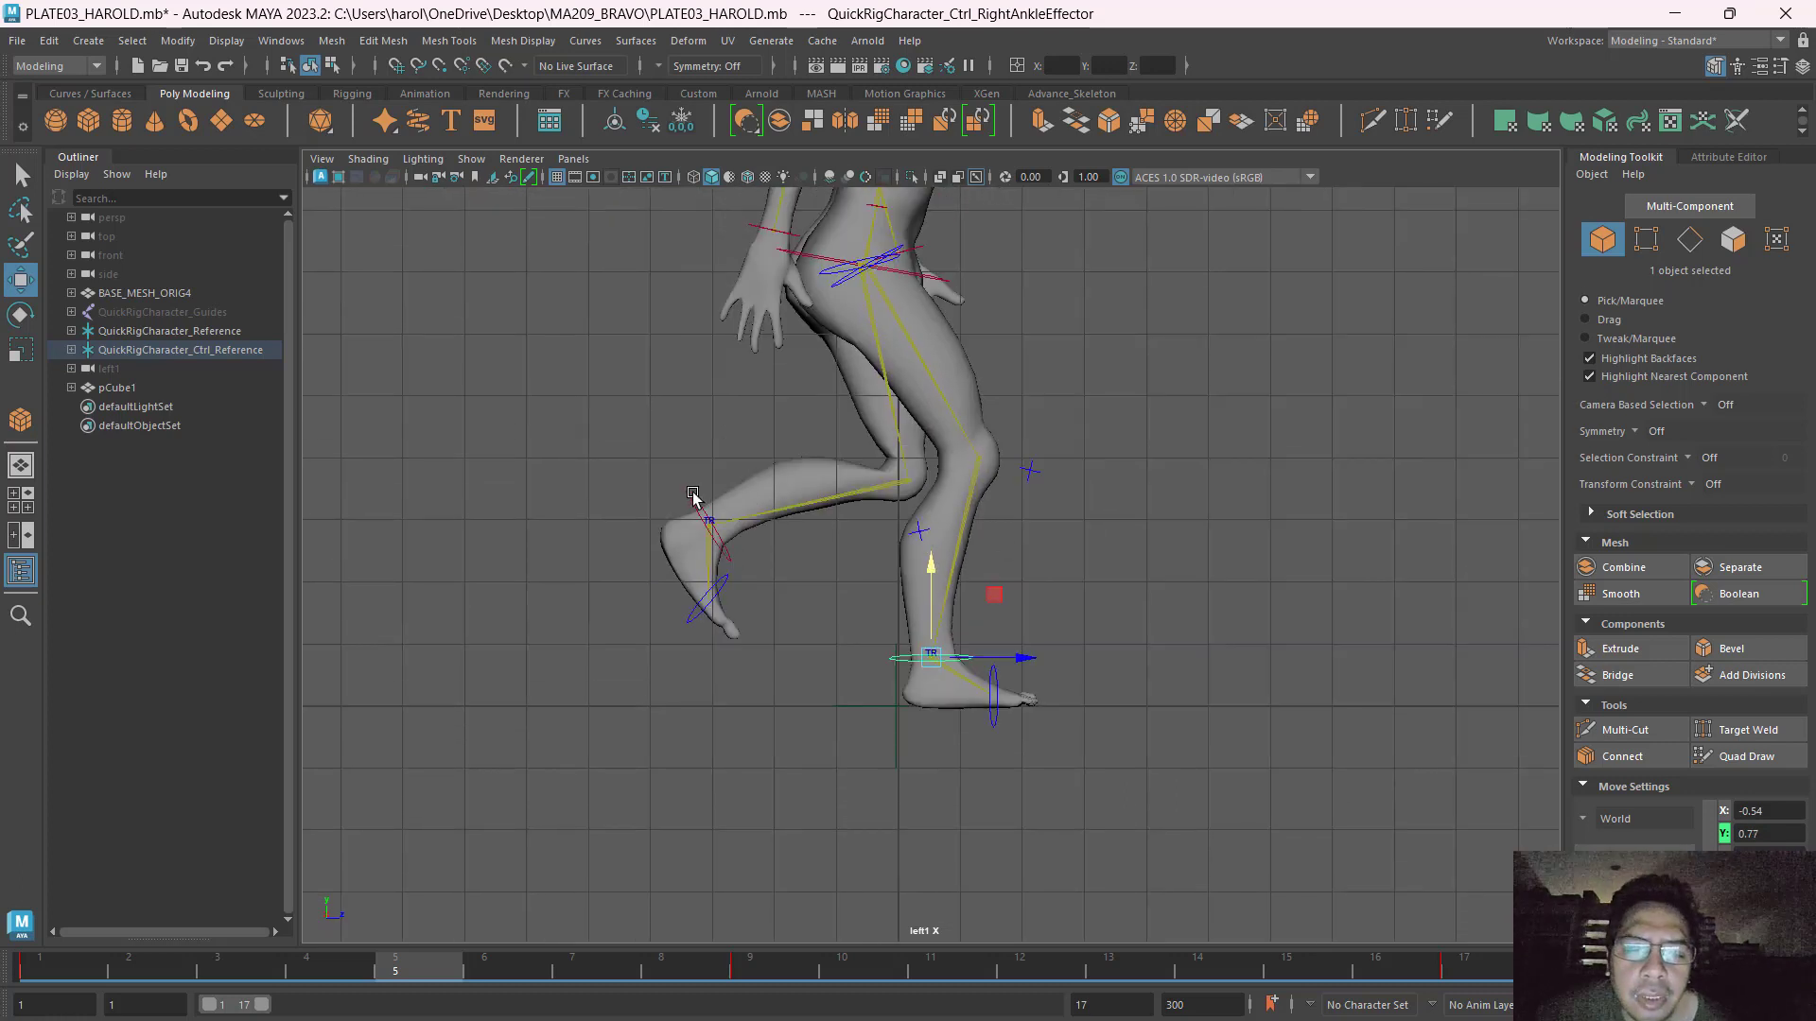
left_click(694, 495)
left_click_drag(765, 467, 740, 528)
key("ctrl+z")
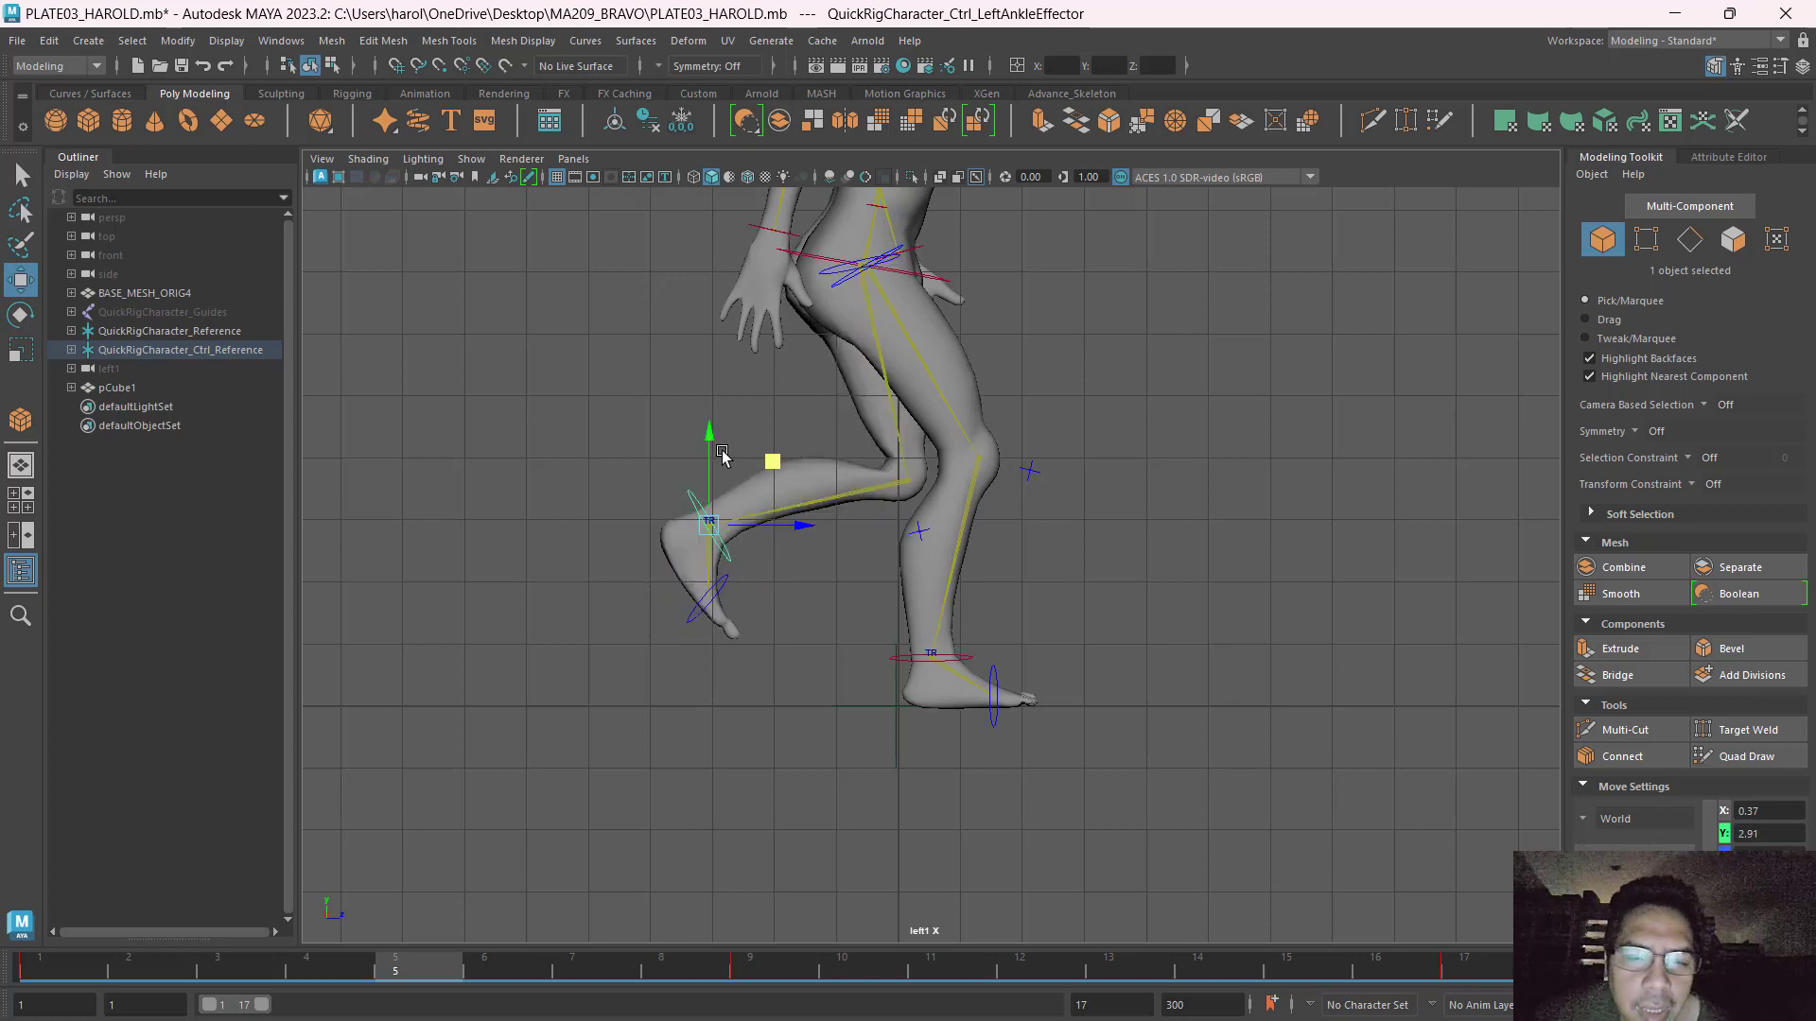
left_click_drag(711, 437, 683, 524)
Rotate the left ankle control and lower it to about Y 1.49 so the trailing foot's toes rest on the ground.
left_click(691, 695)
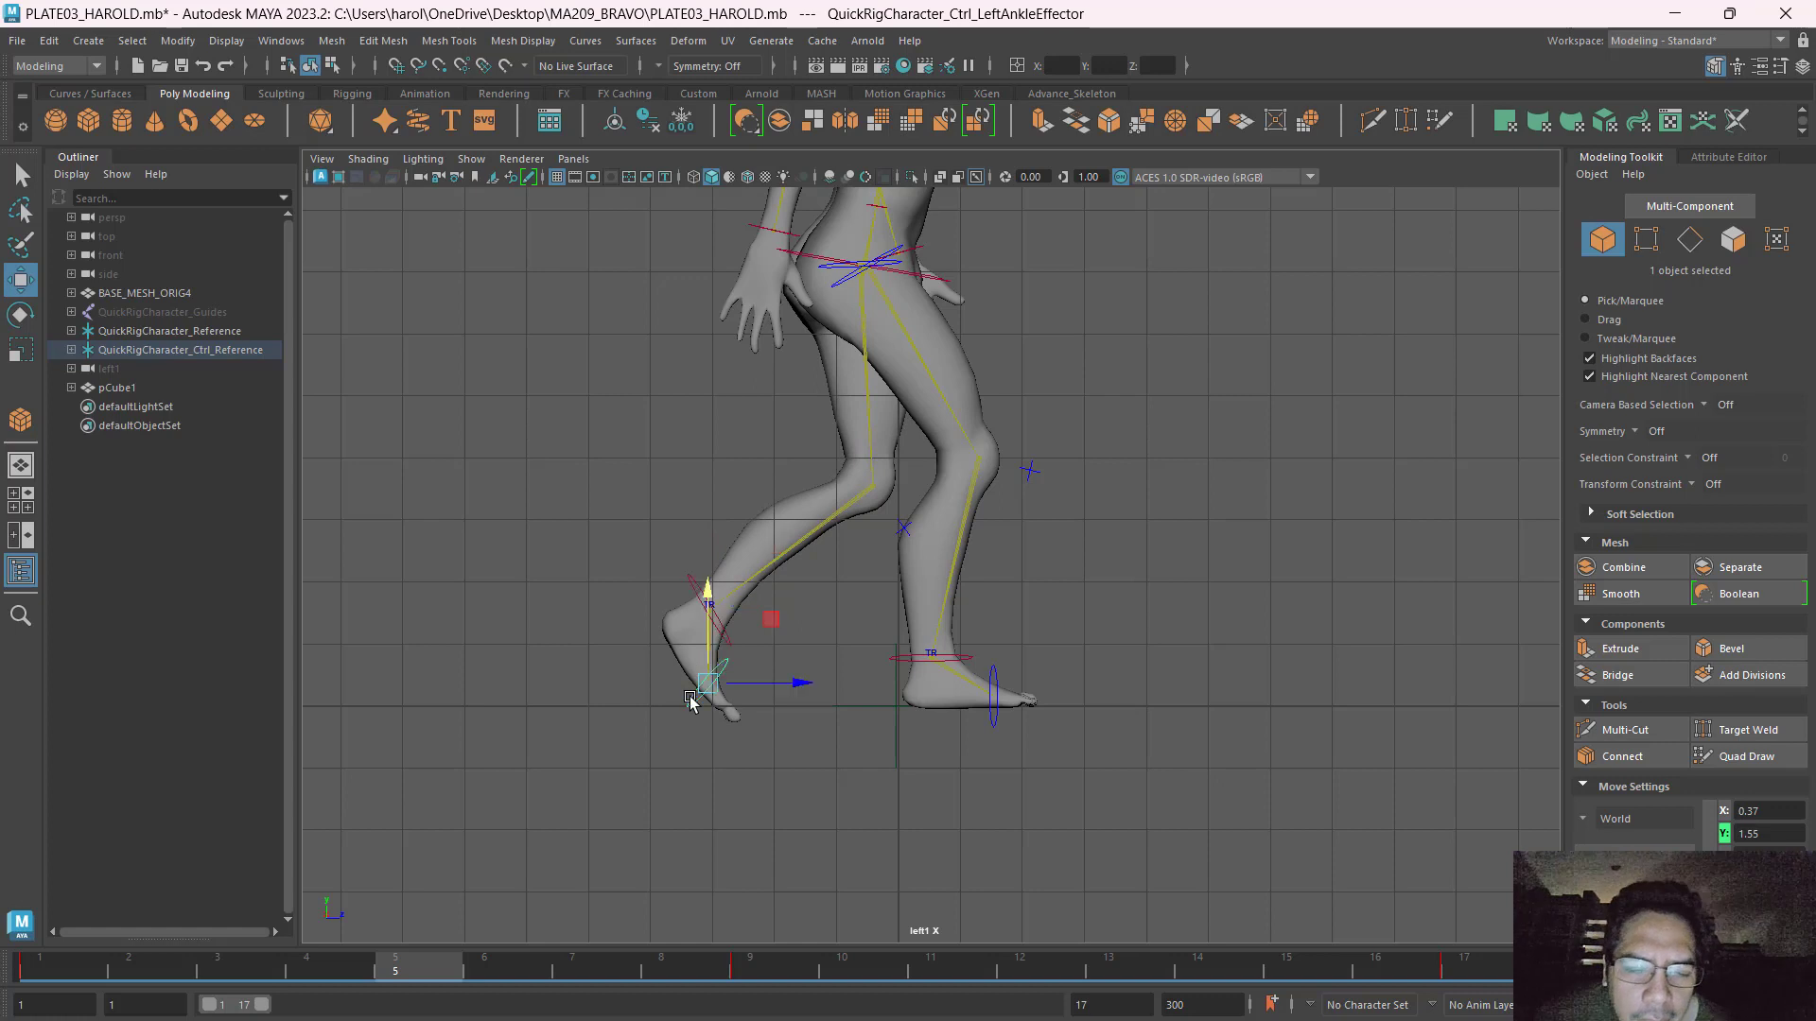
left_click(690, 579)
key("e")
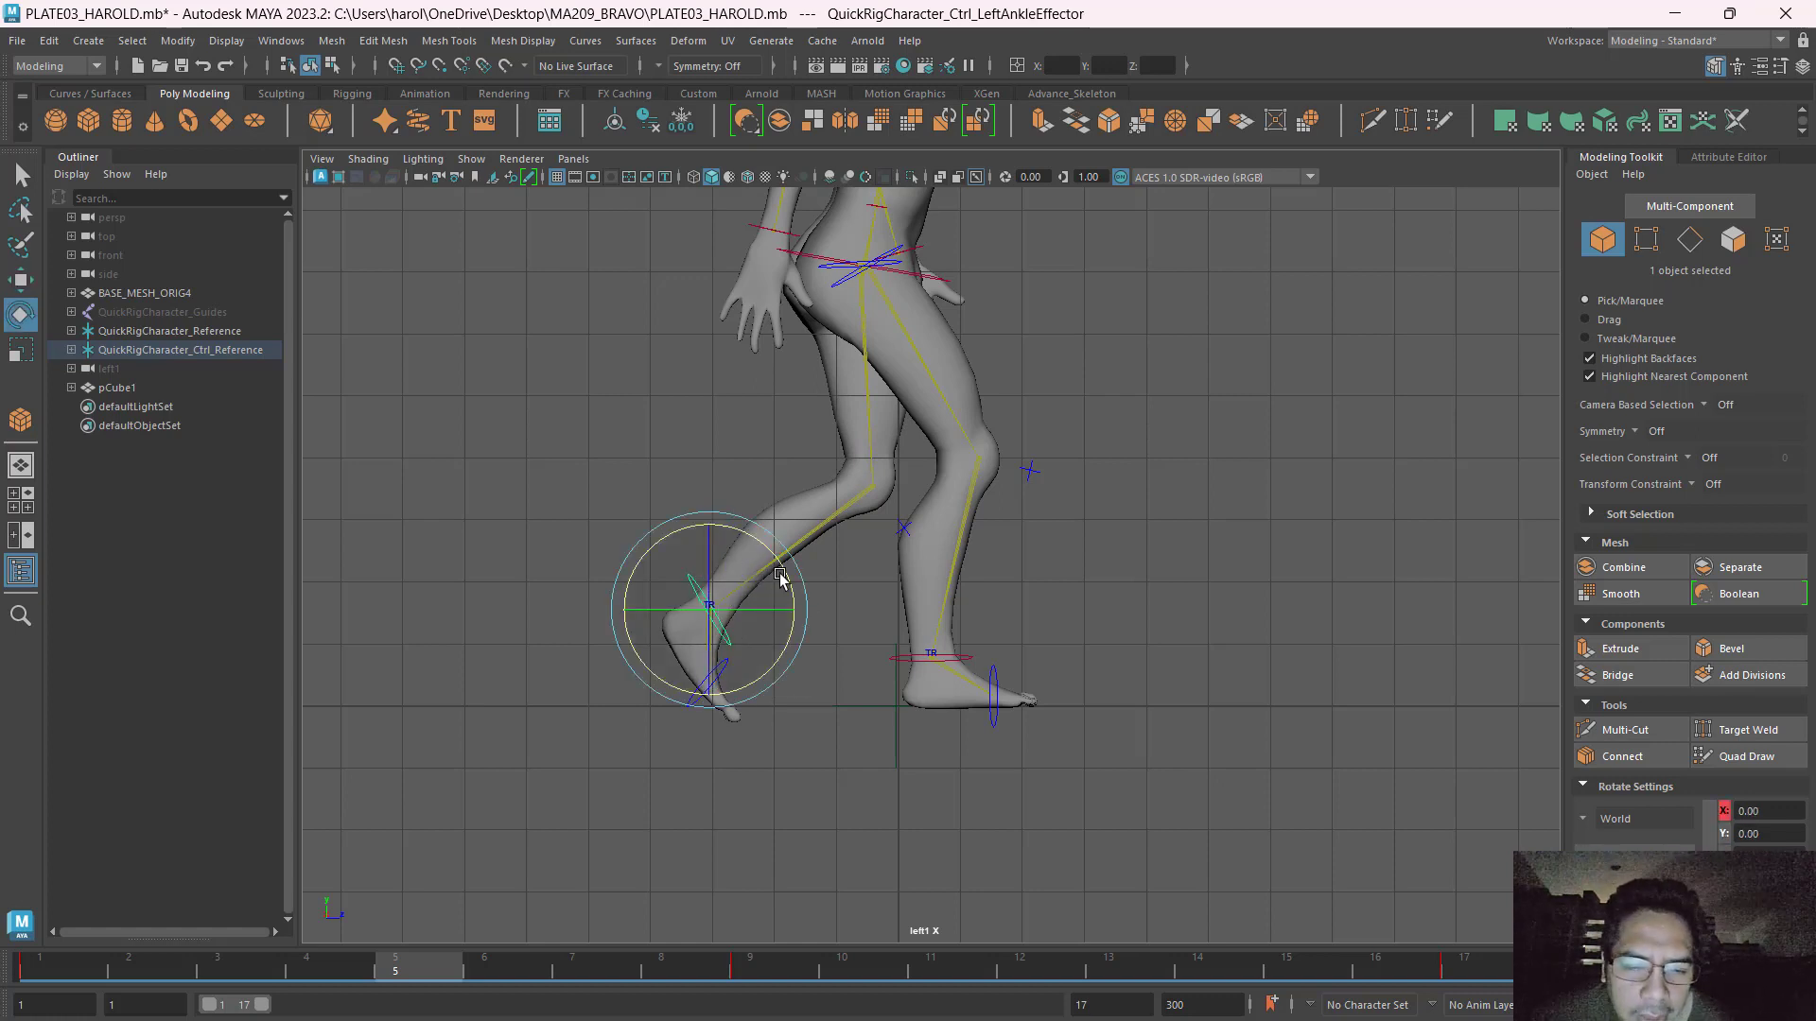
left_click_drag(790, 580, 705, 530)
key("w")
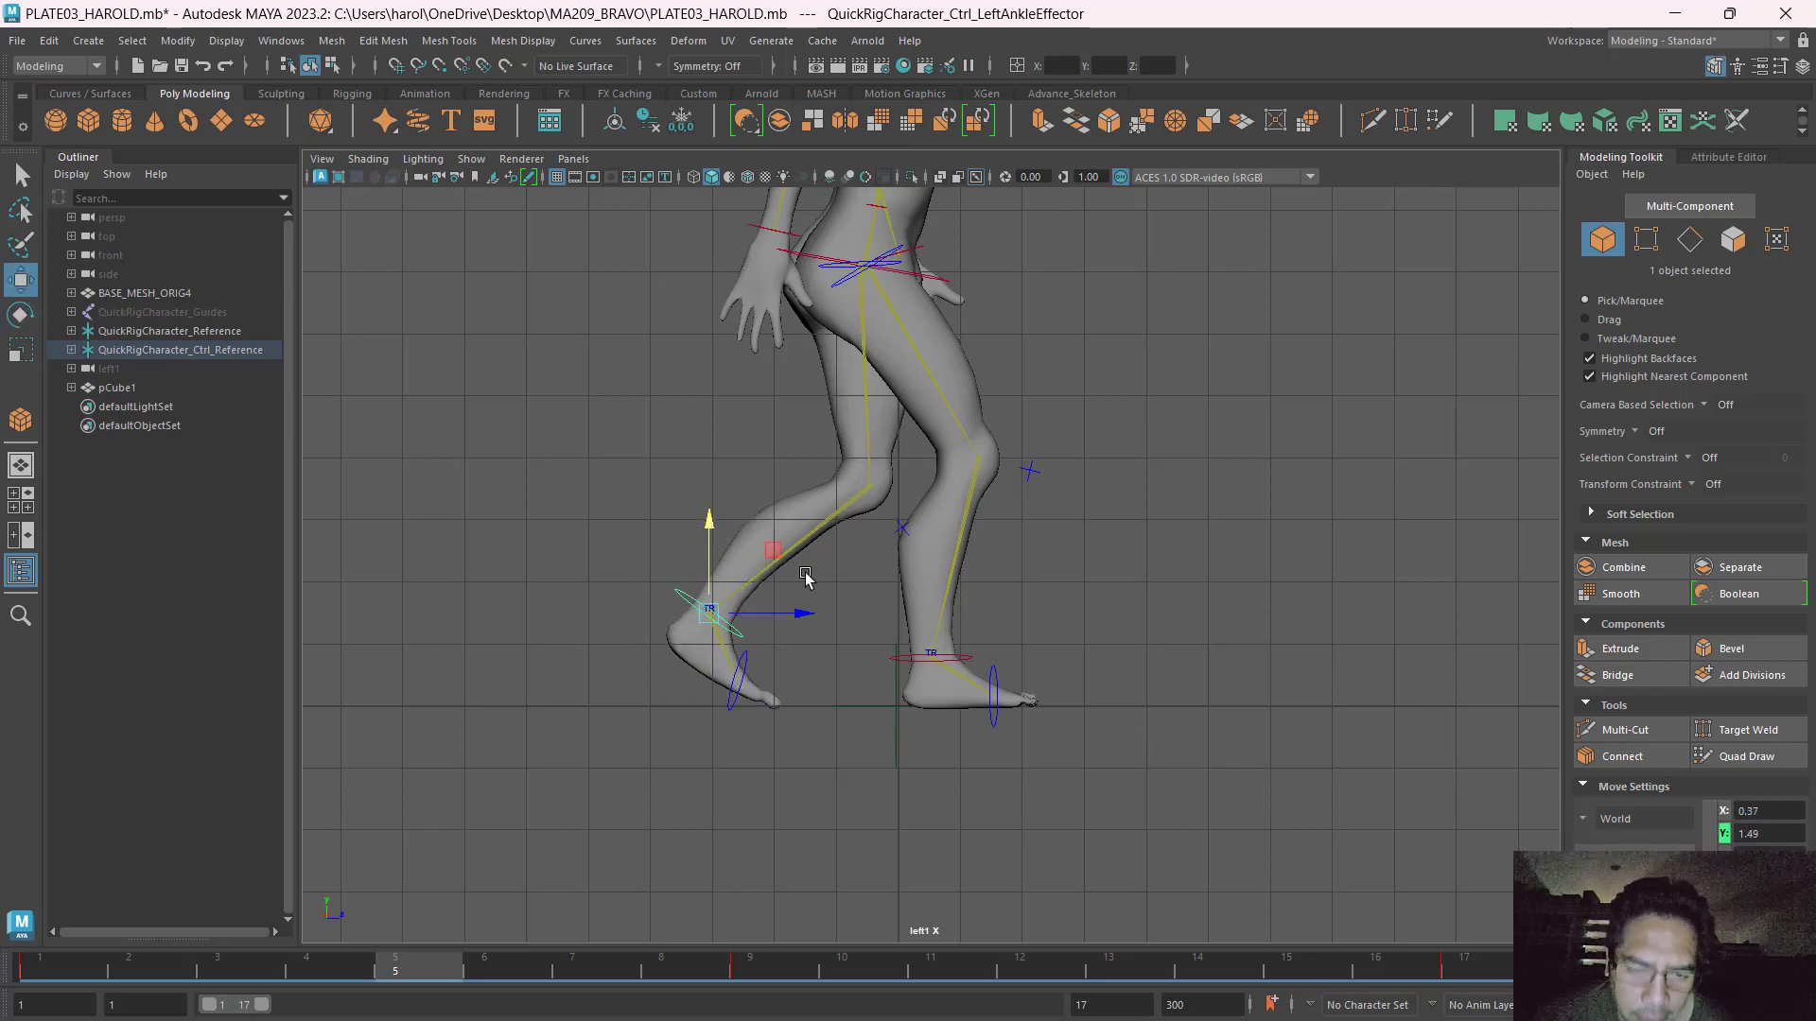
left_click(806, 577)
Check the DOWN pose's arms on the browser chart, return to Maya and move the right wrist control back and up to about Y 8.06.
middle_click_drag(1141, 521, 1078, 863, "alt")
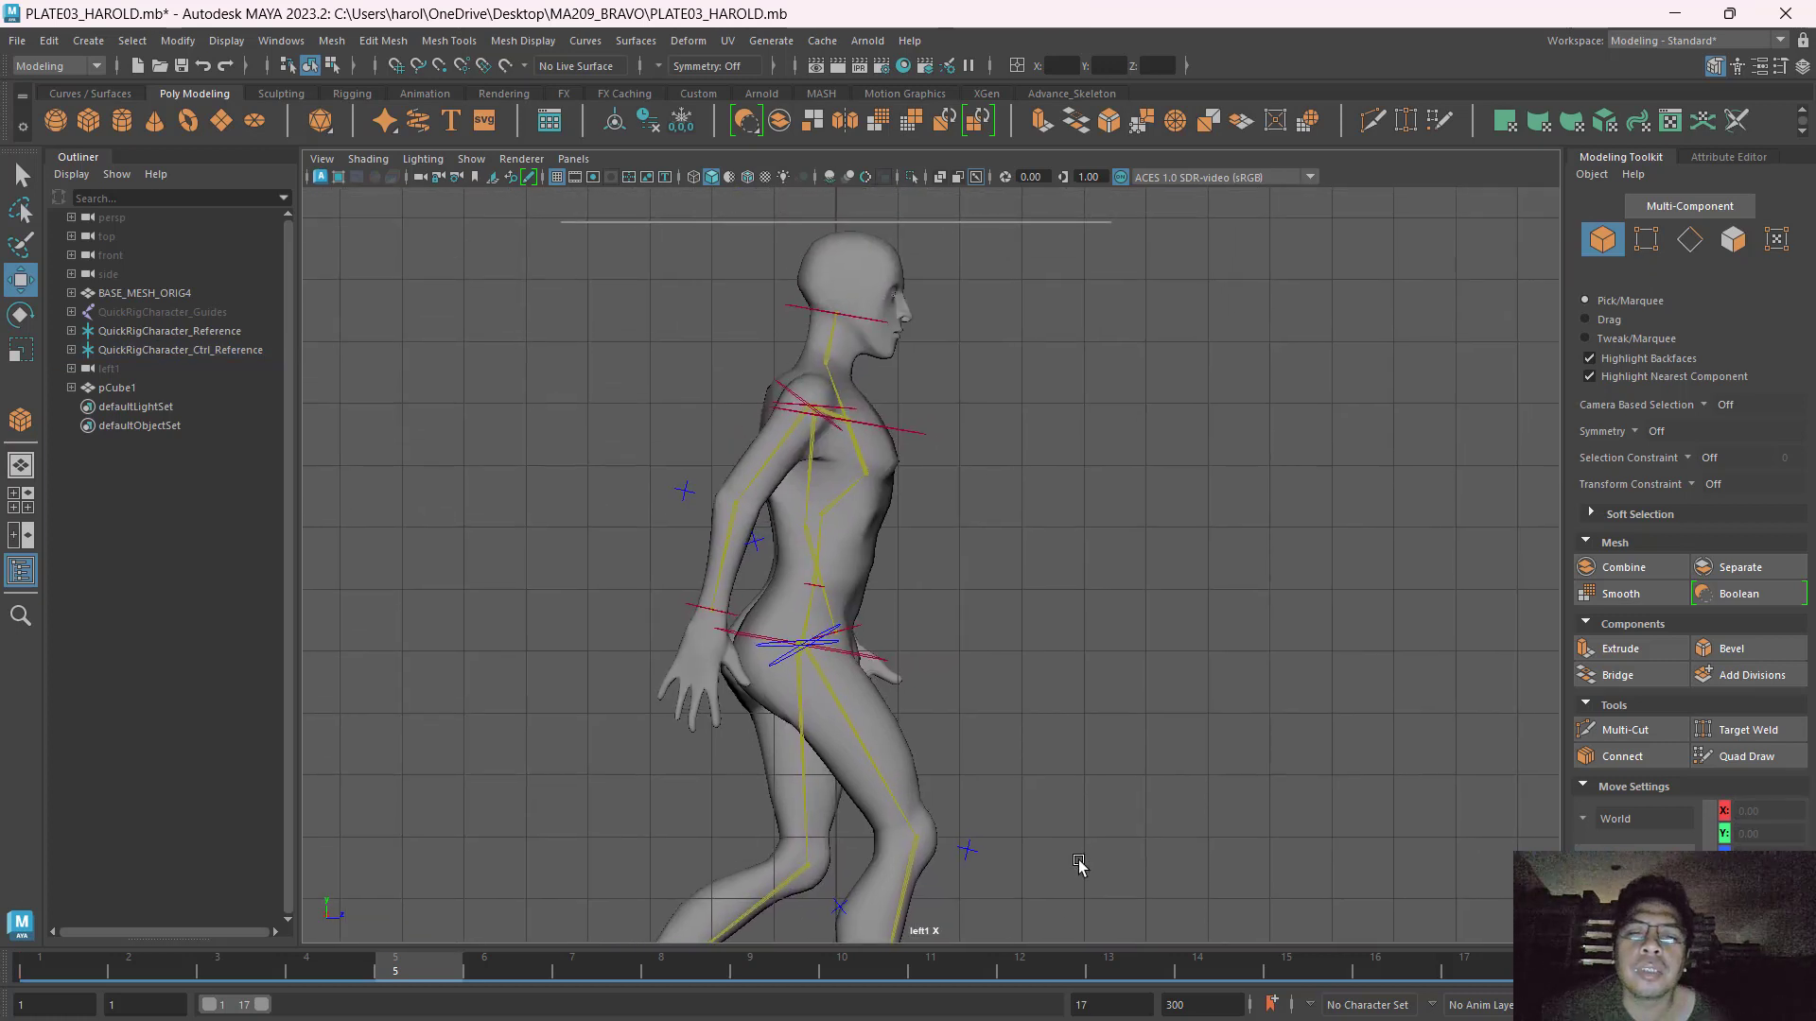
middle_click_drag(1036, 656, 1061, 576, "alt")
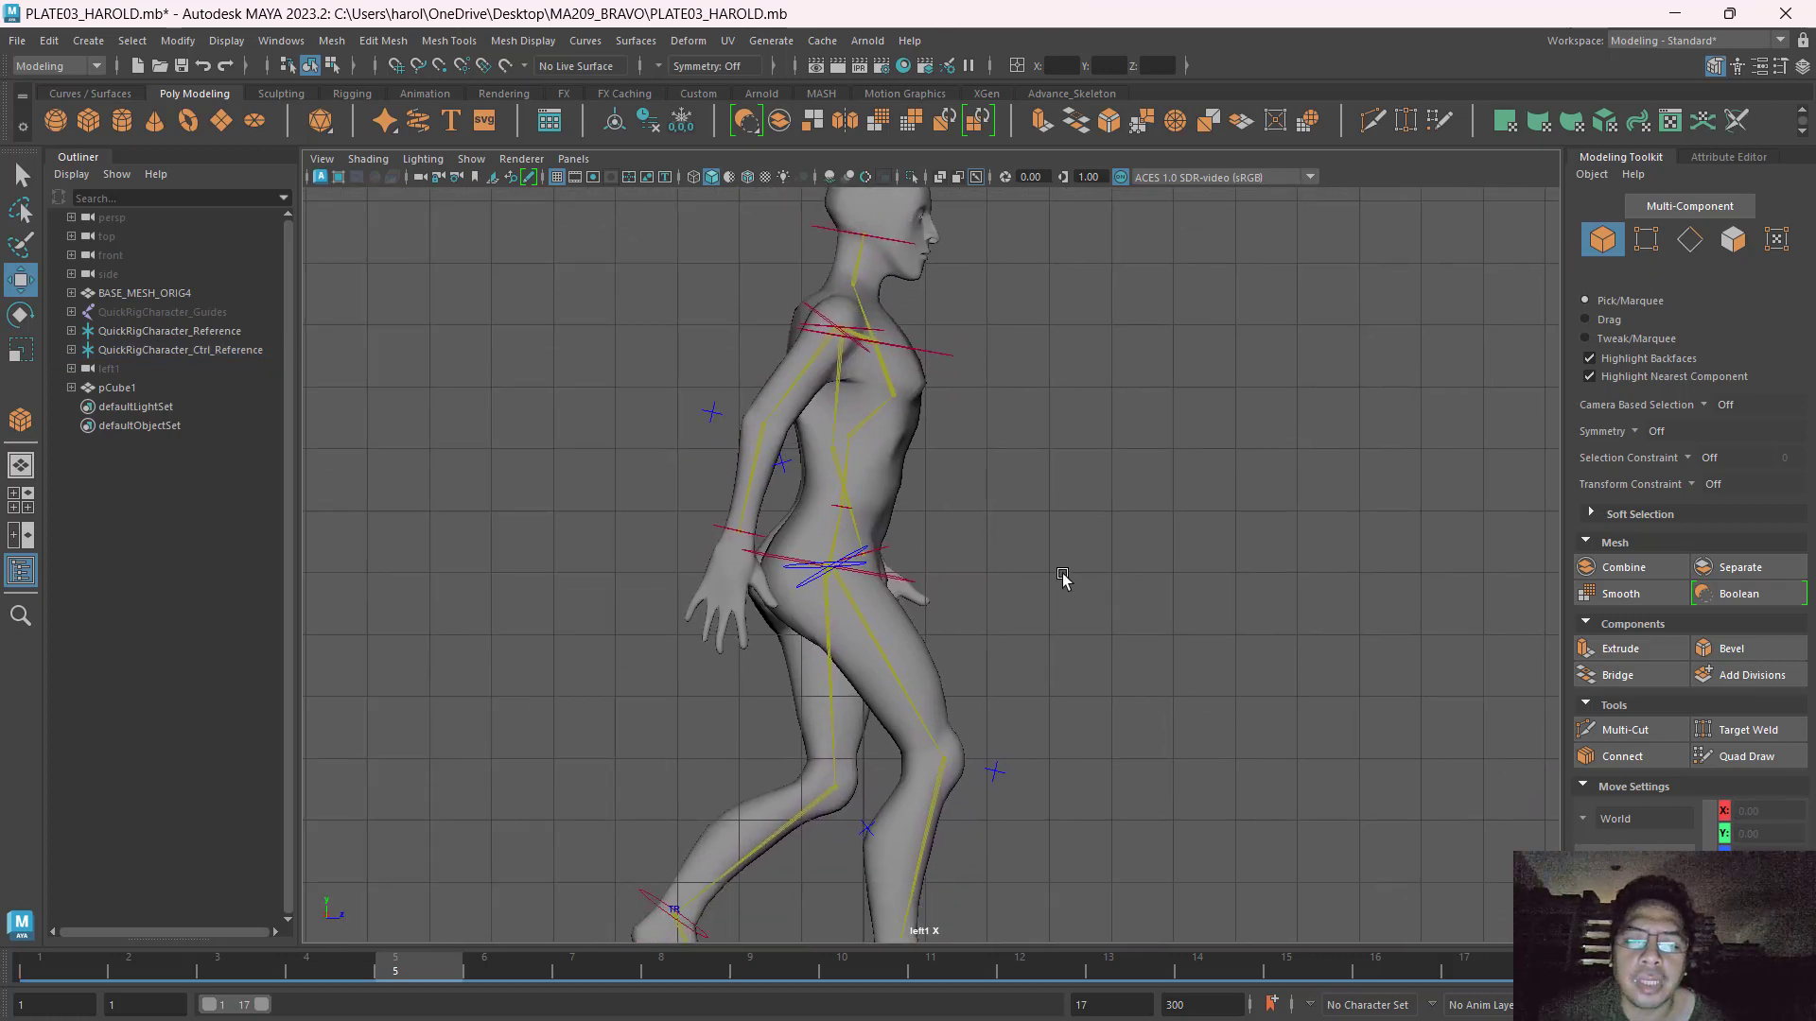
key("alt+Tab")
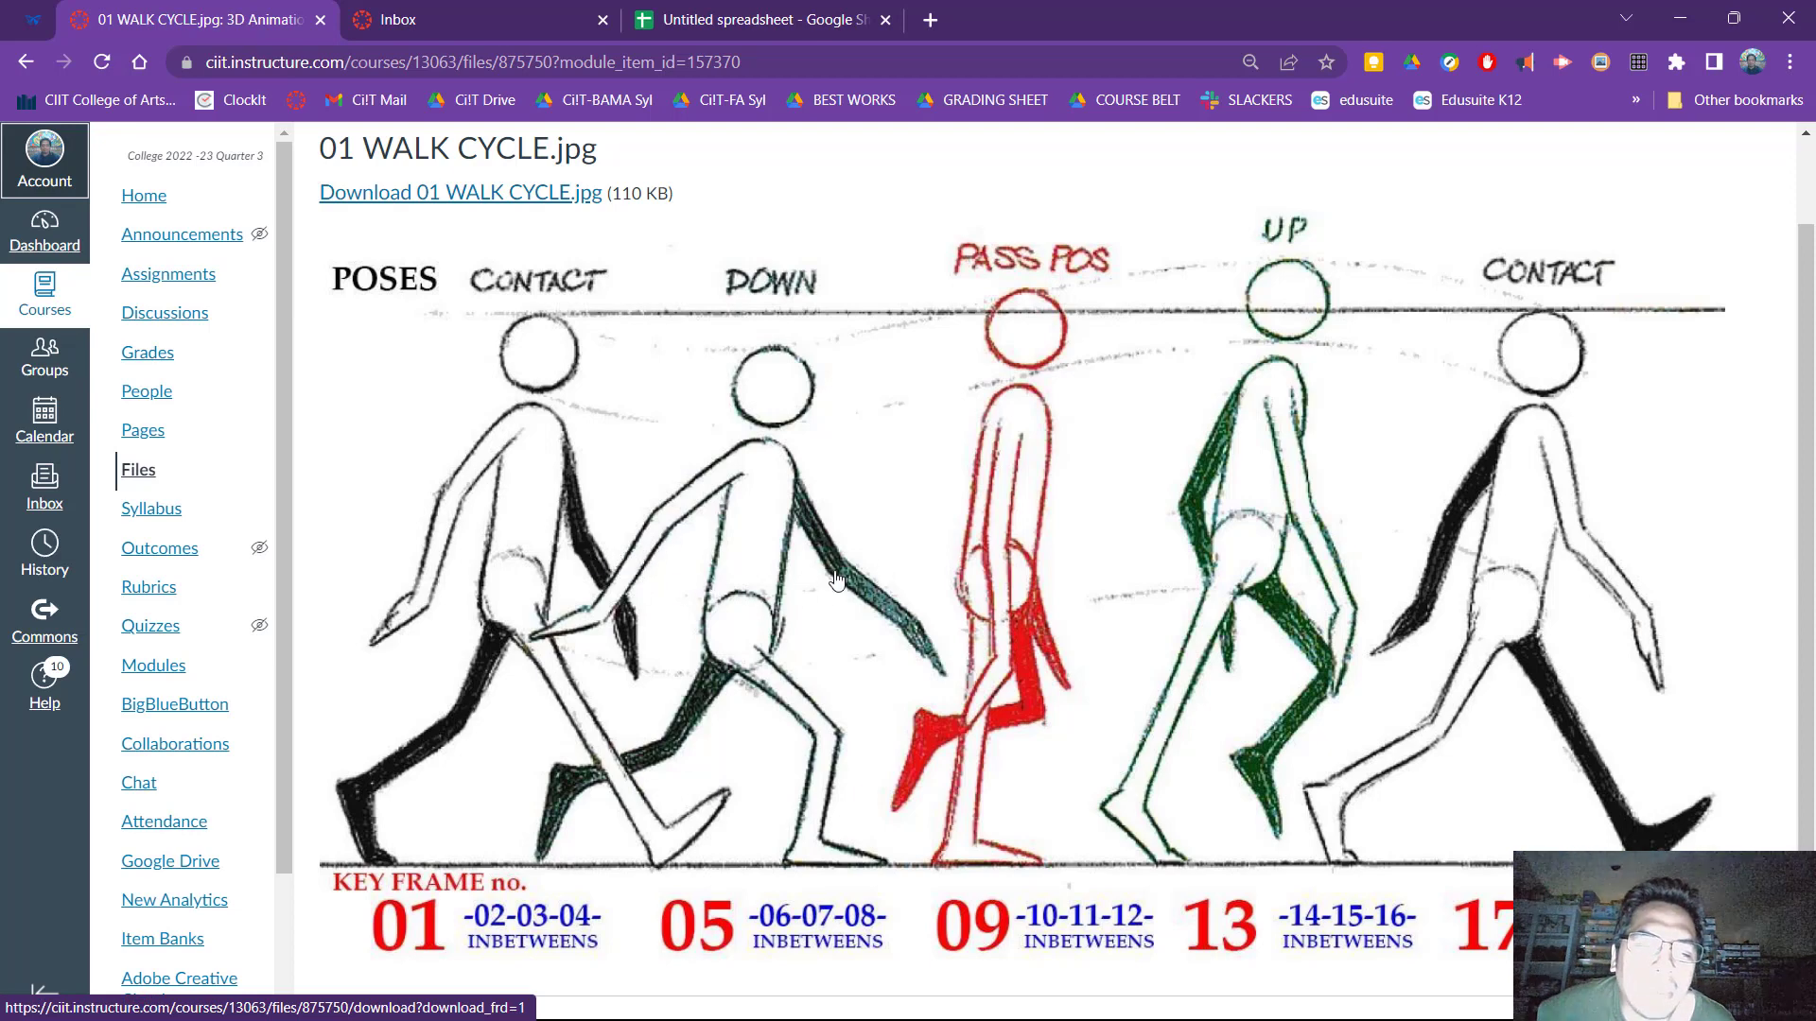
key("alt+Tab")
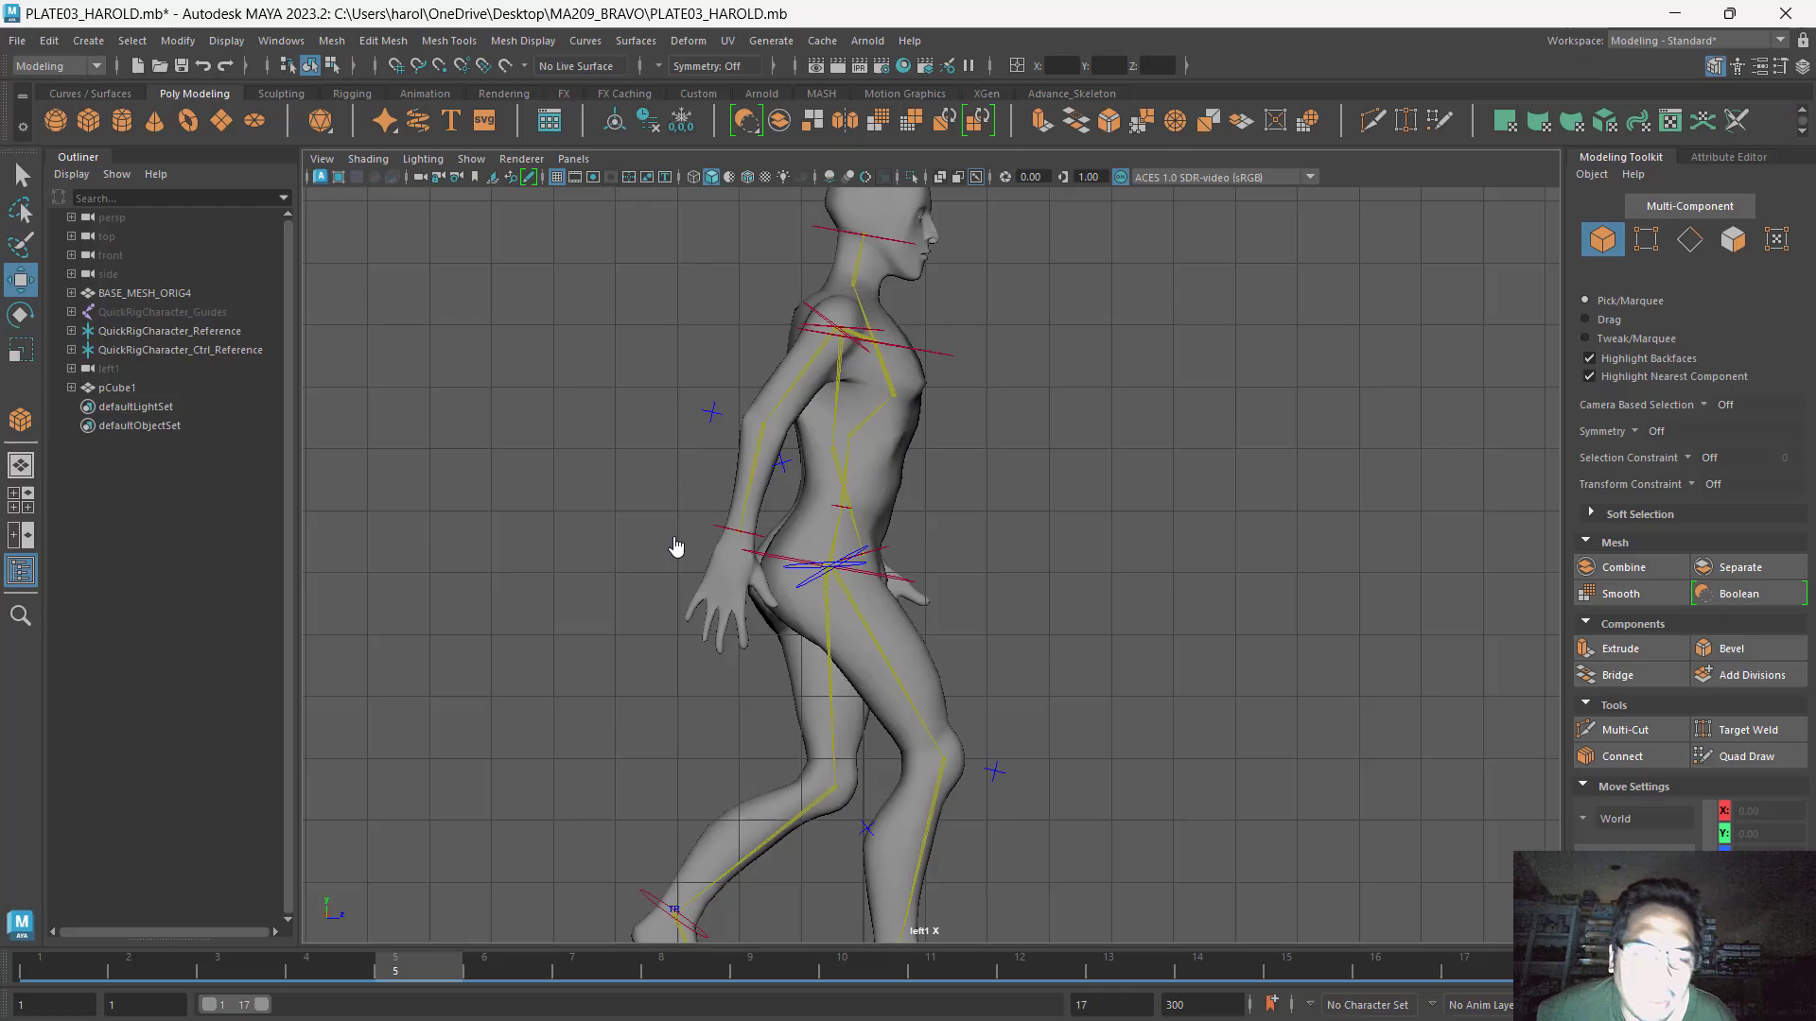
left_click(738, 532)
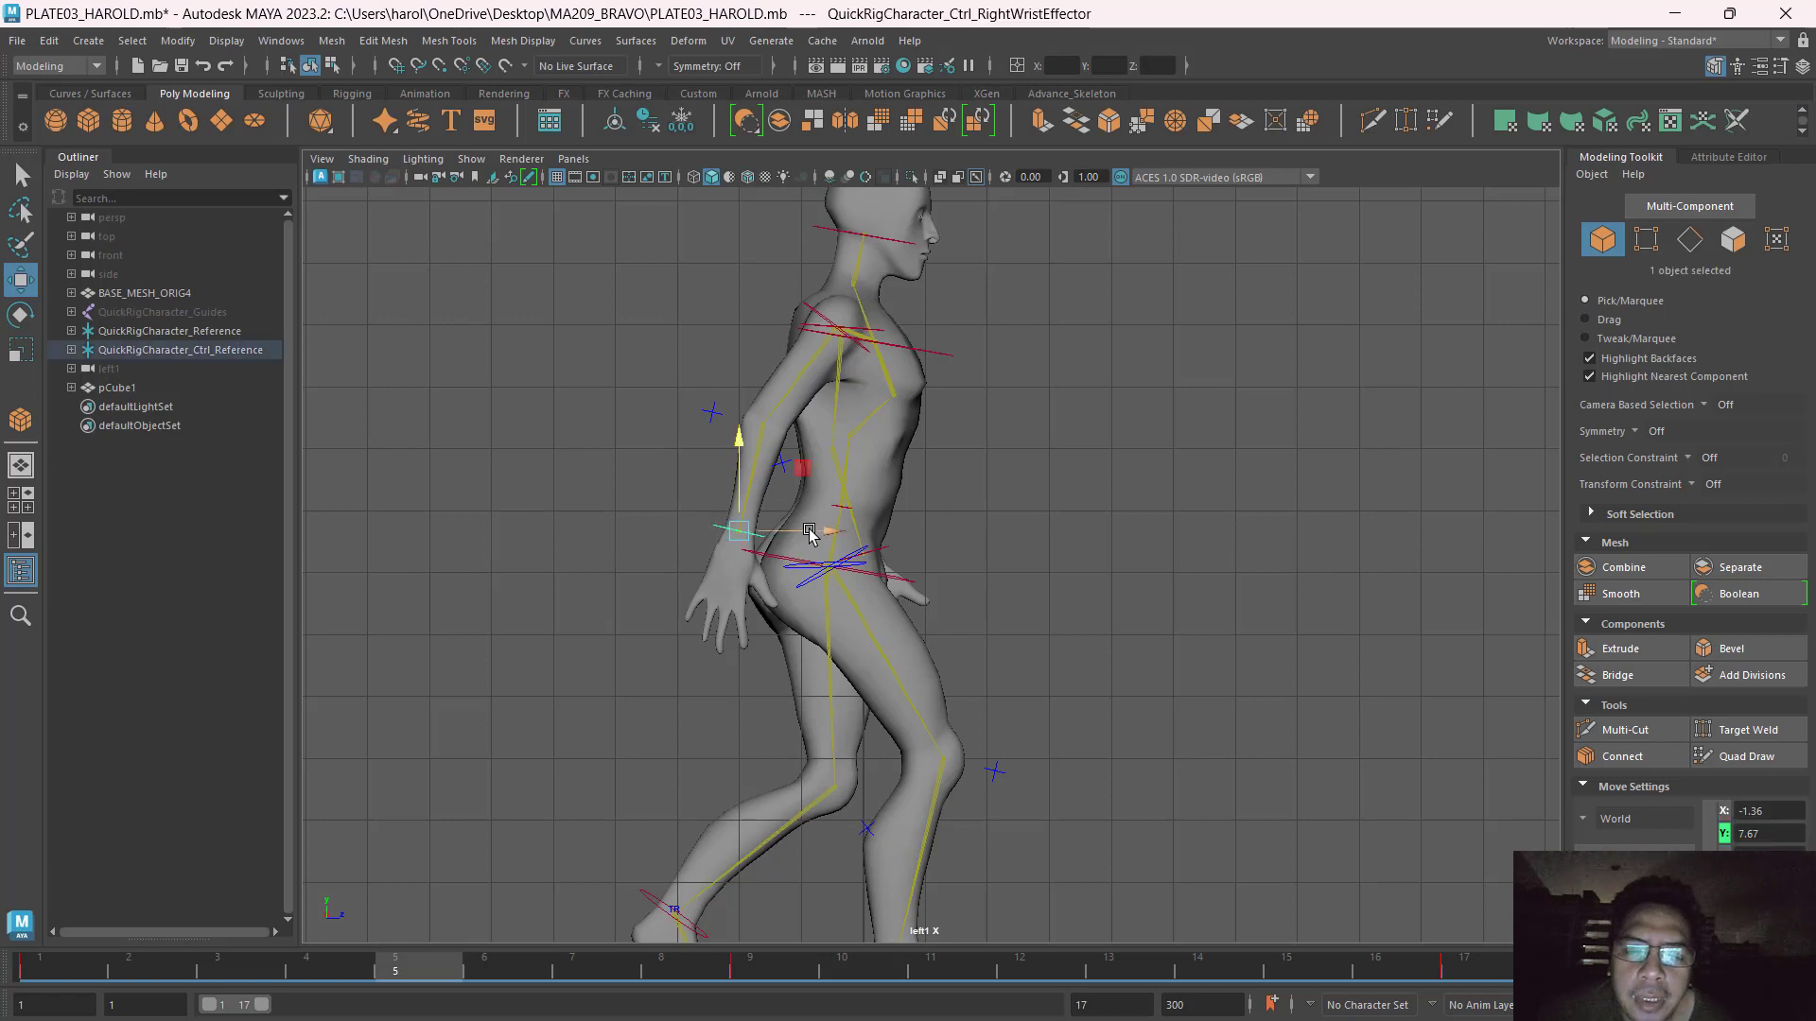
left_click_drag(792, 535, 810, 526)
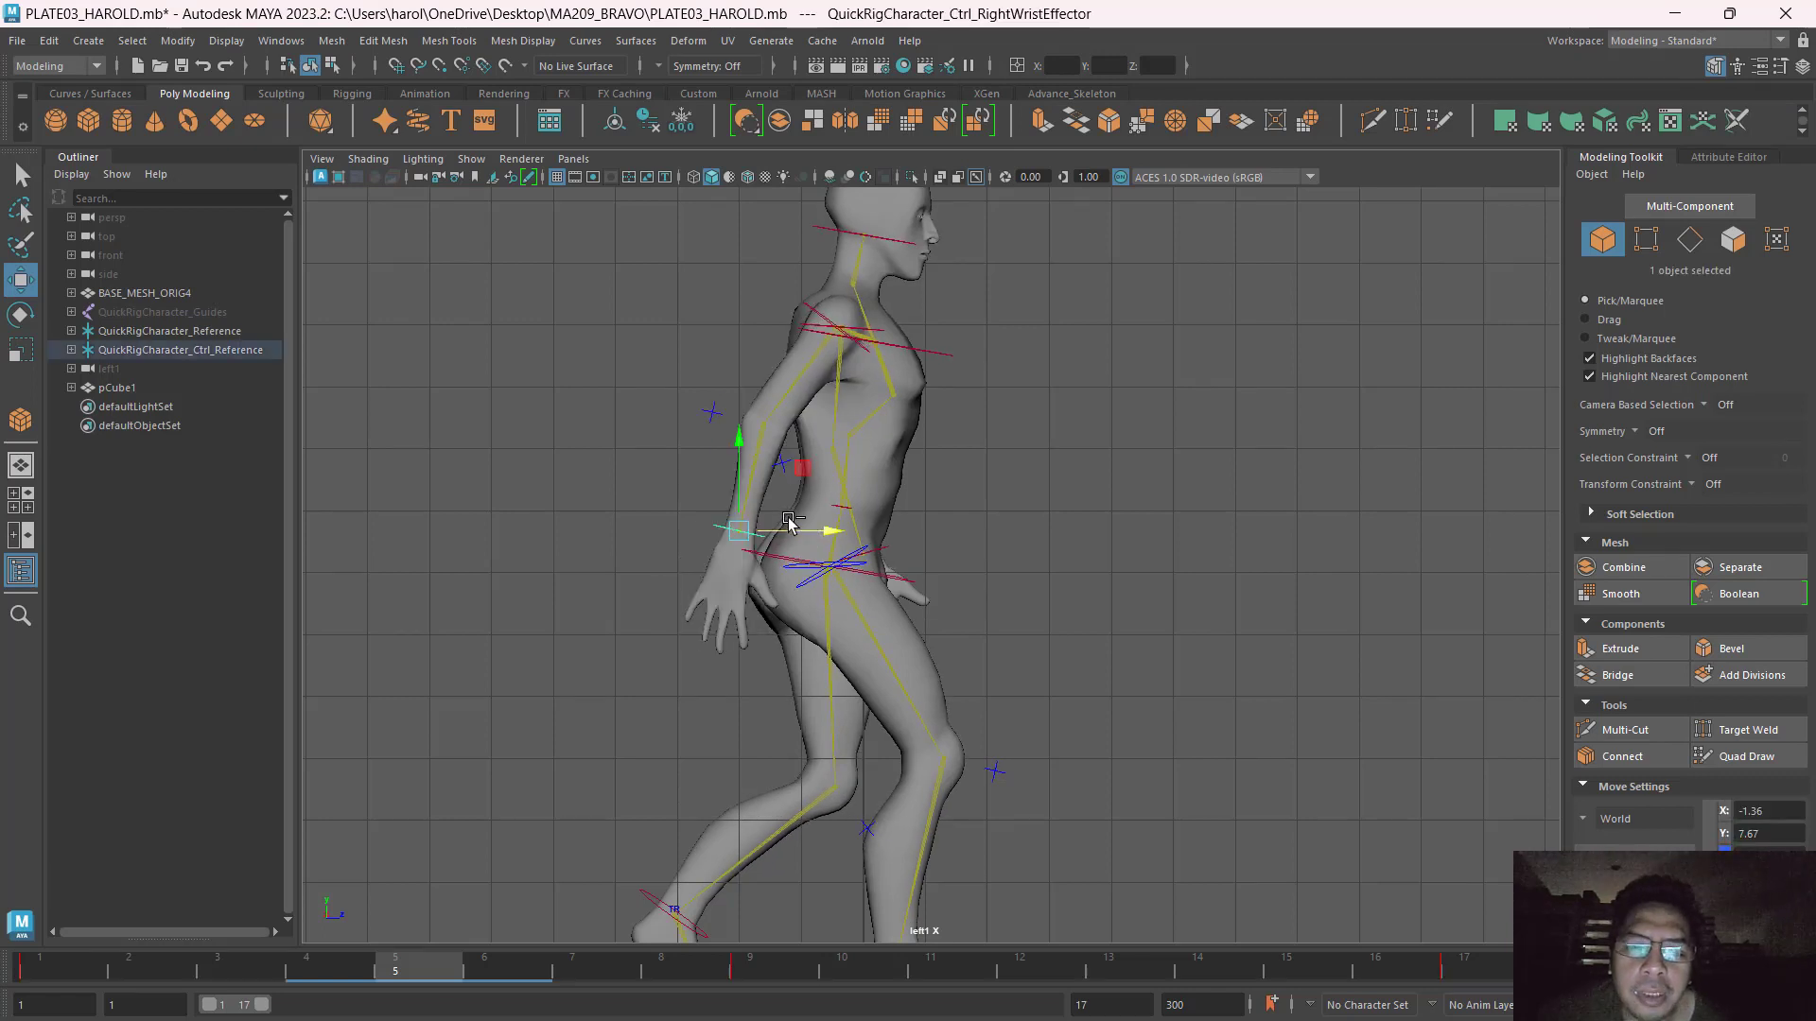
left_click_drag(737, 452, 736, 427)
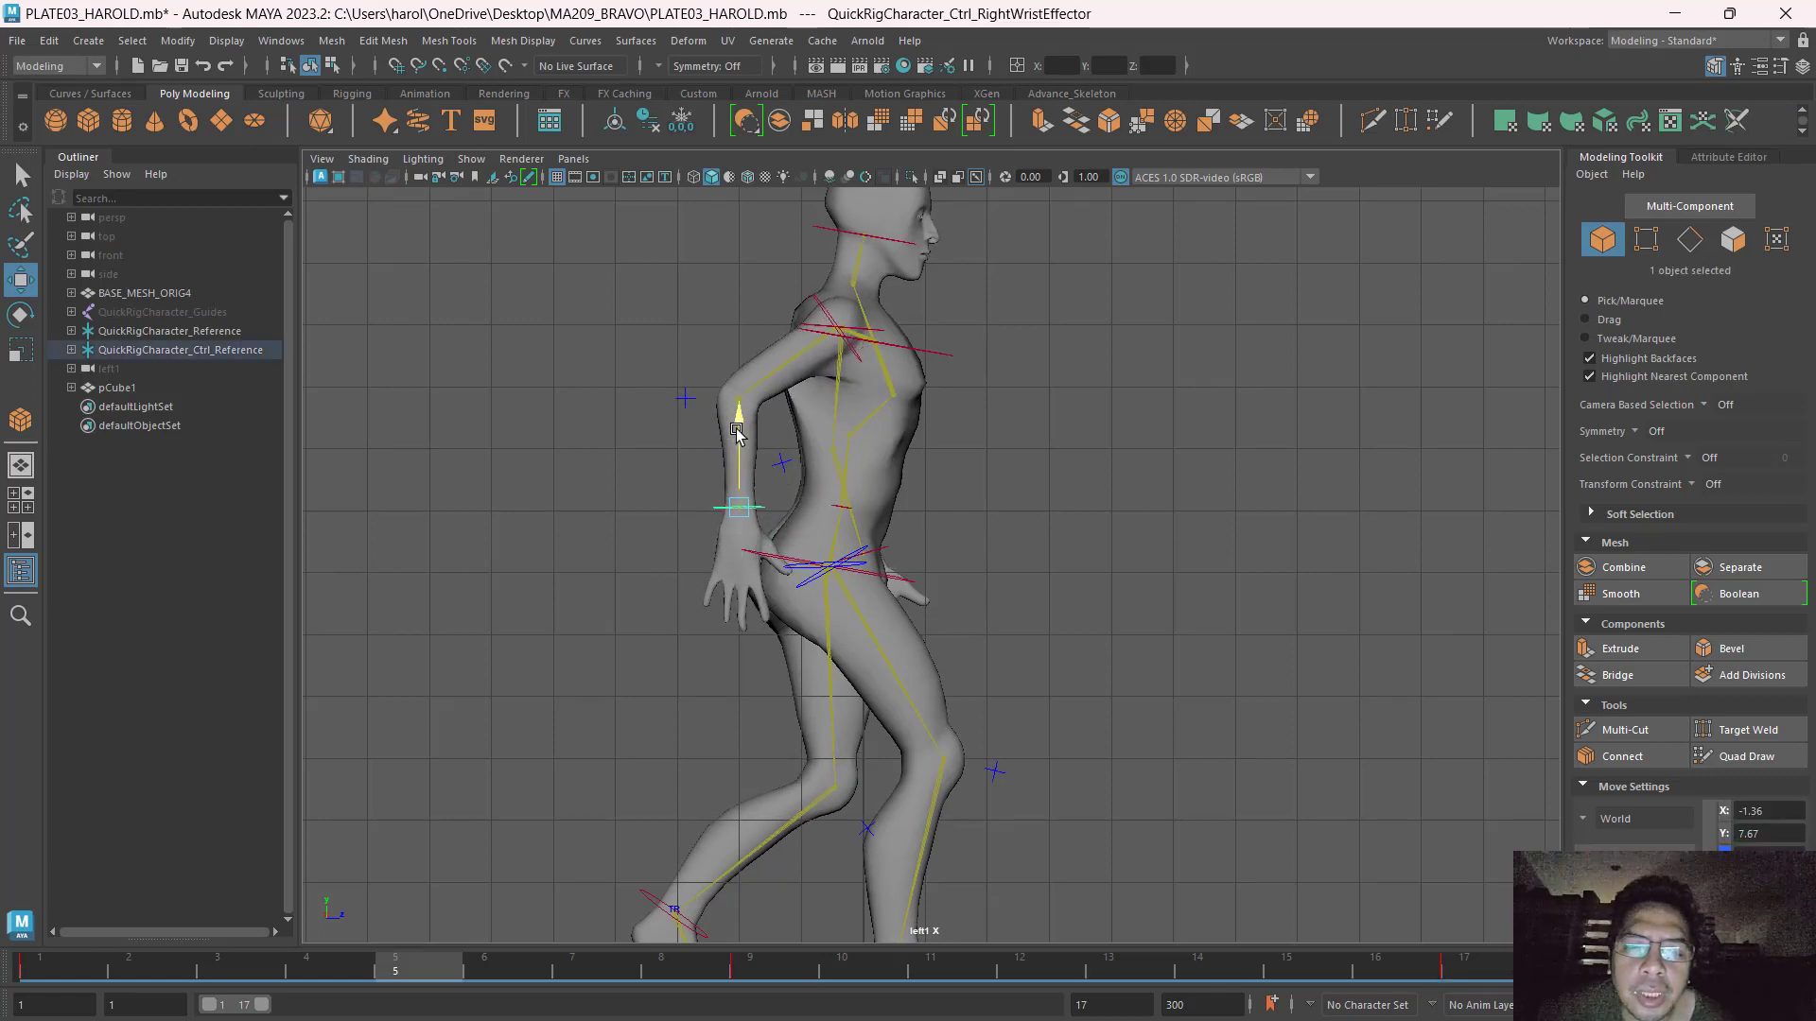
left_click_drag(794, 507, 753, 502)
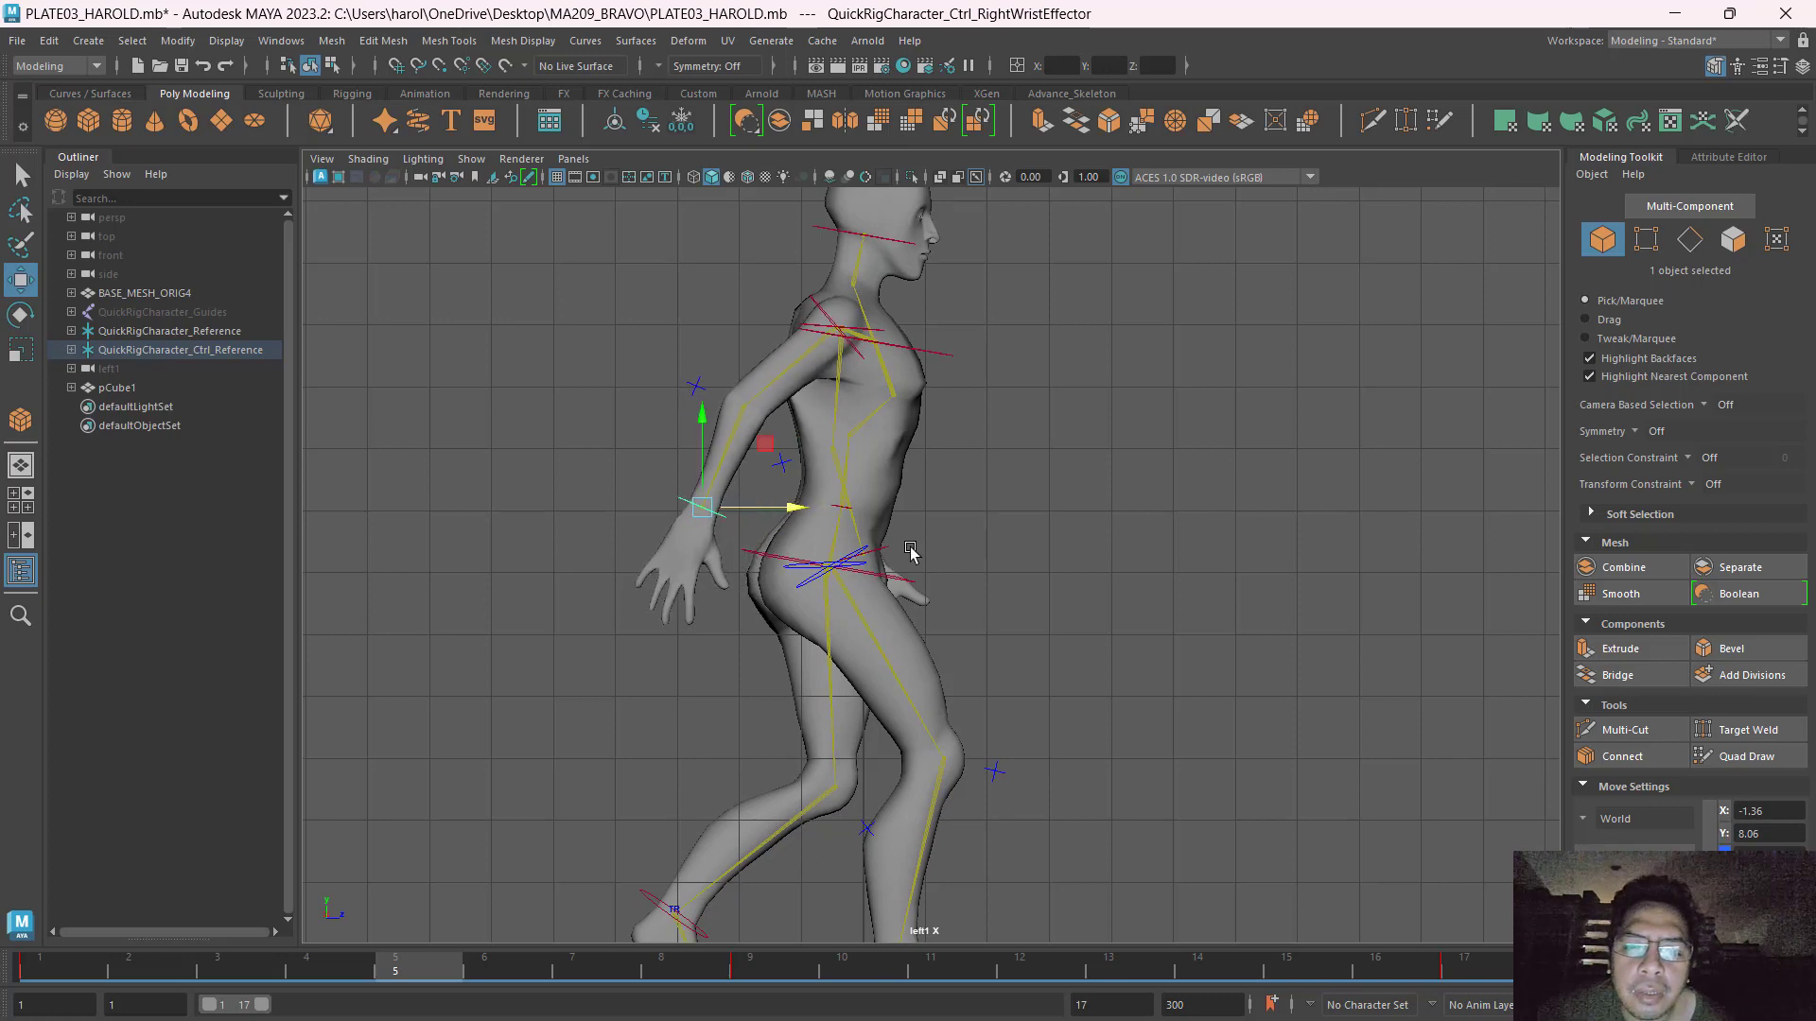
Raise the left wrist control to about Y 7.63 and move it forward so the left arm swings ahead of the hips.
key("space")
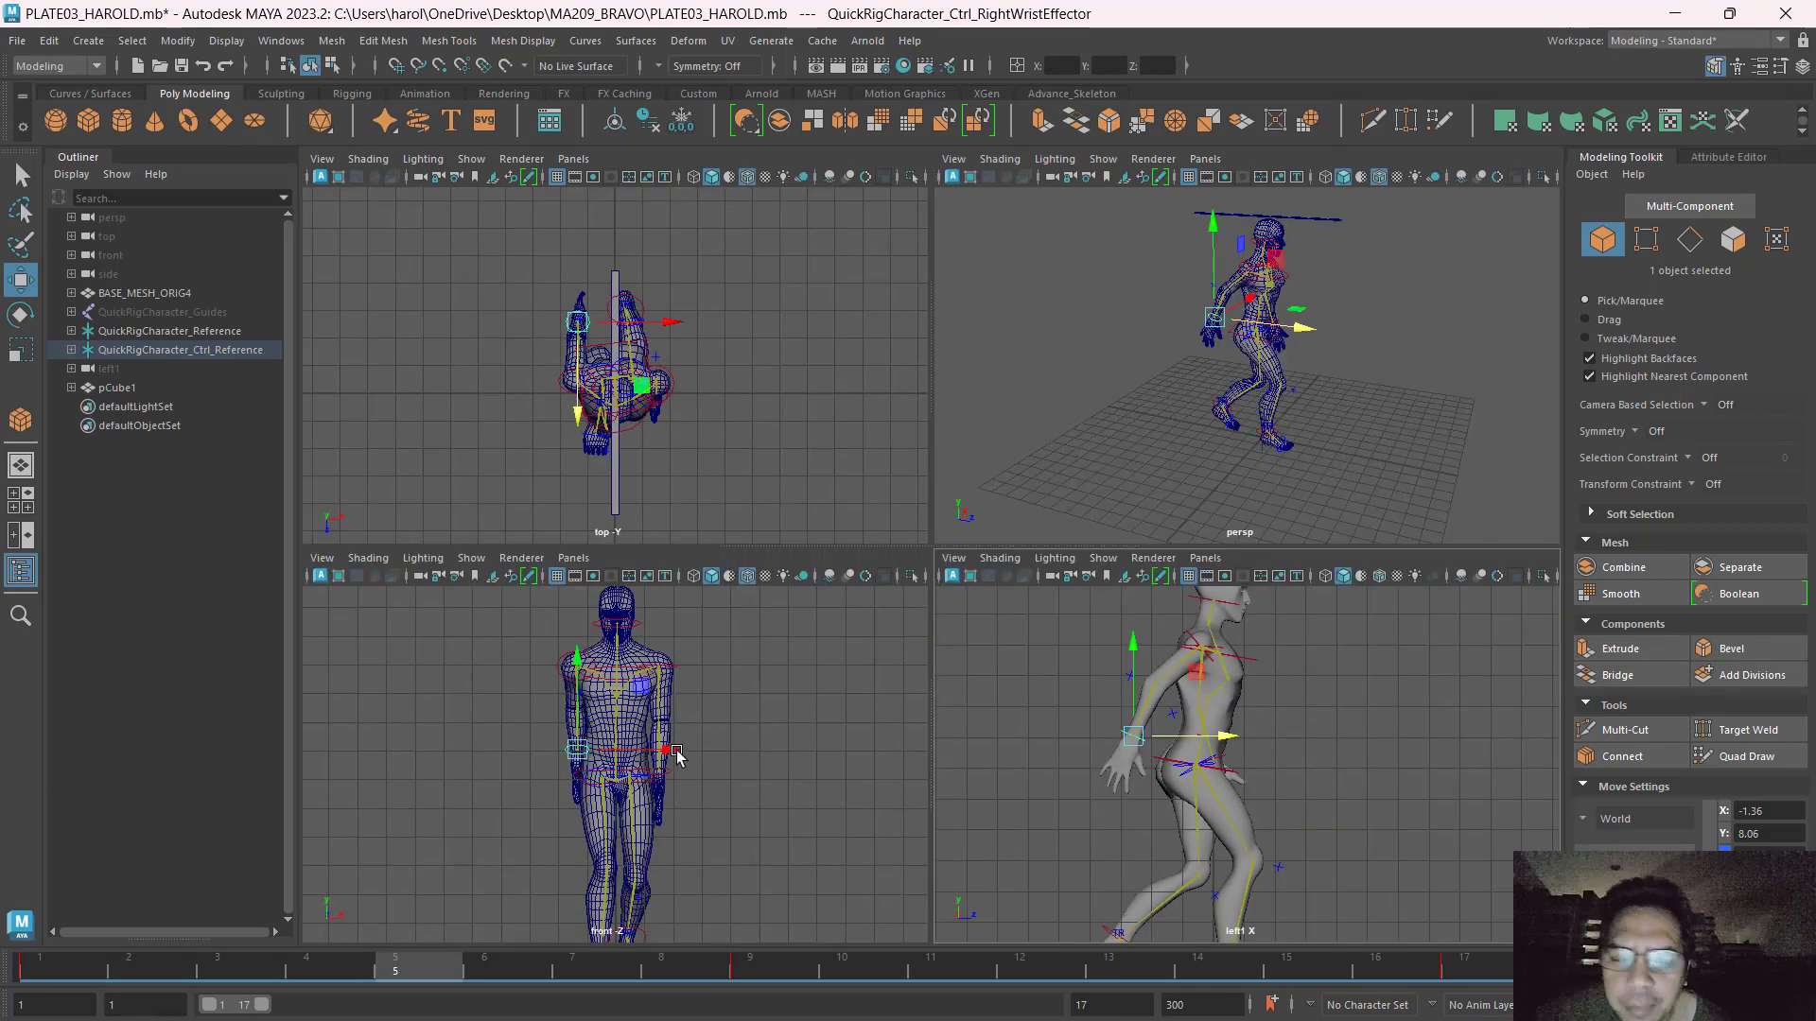
left_click(703, 774)
left_click(674, 776)
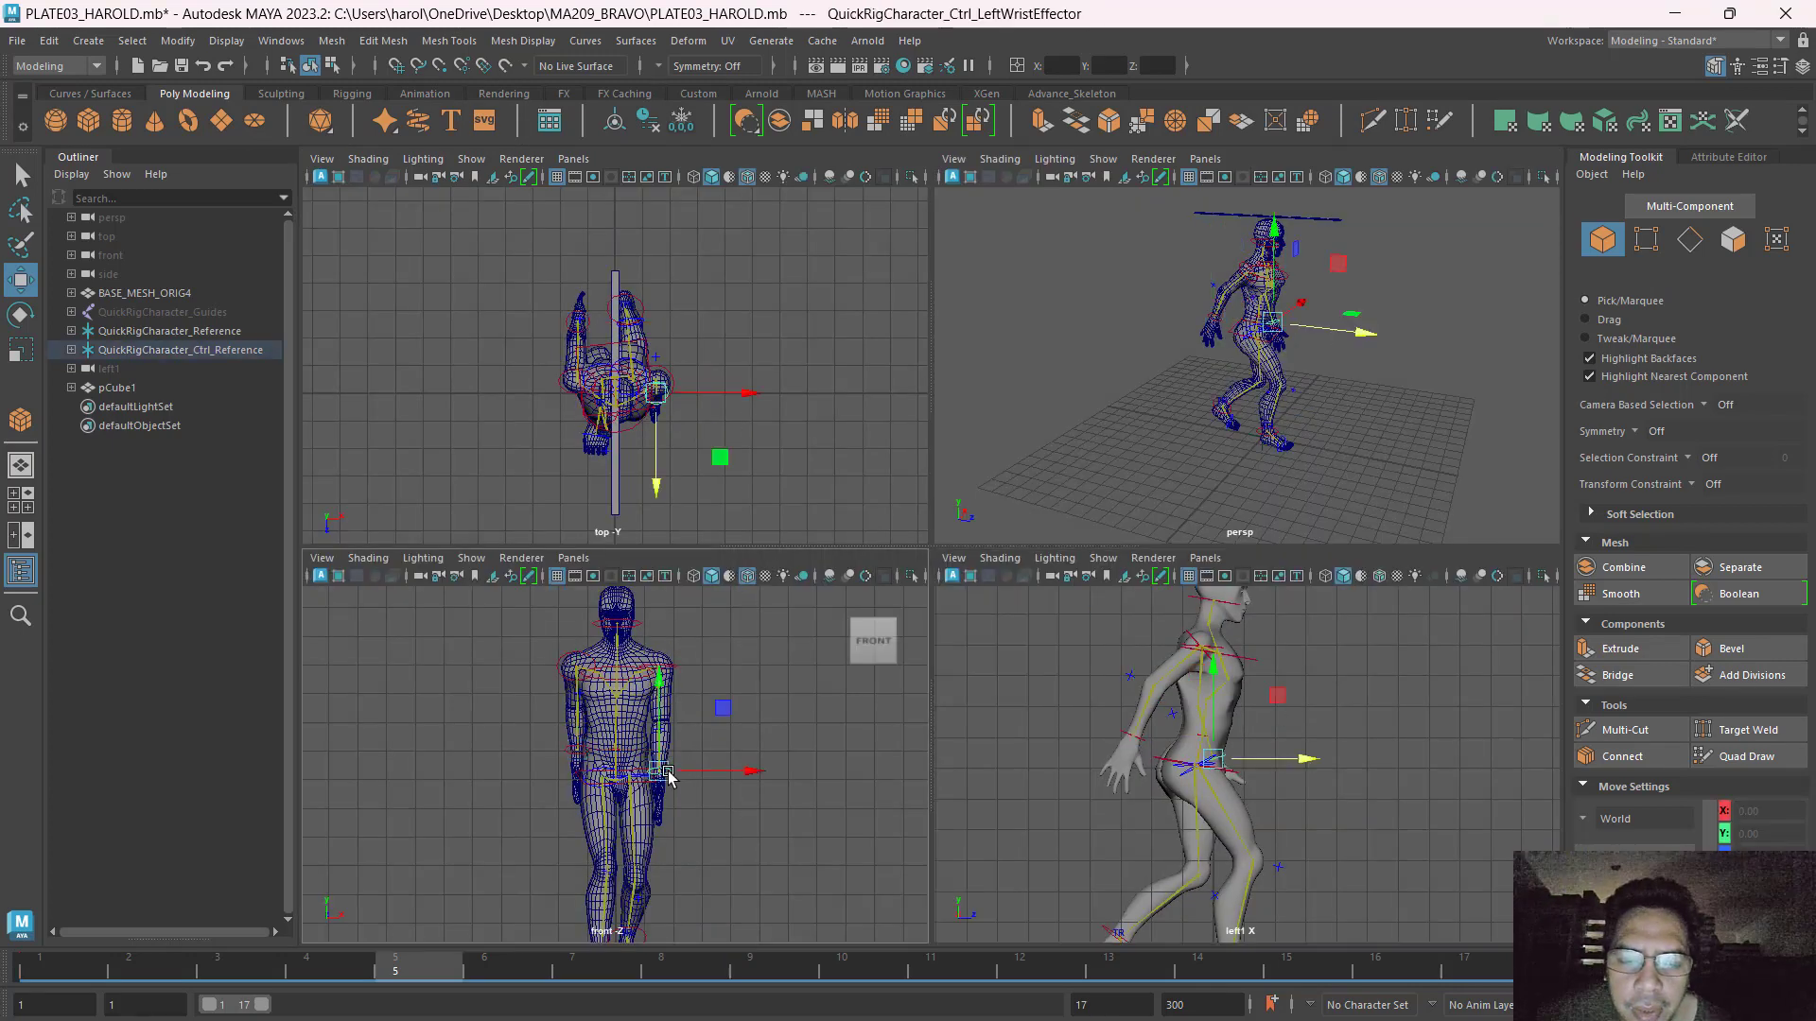
key("space")
key("space")
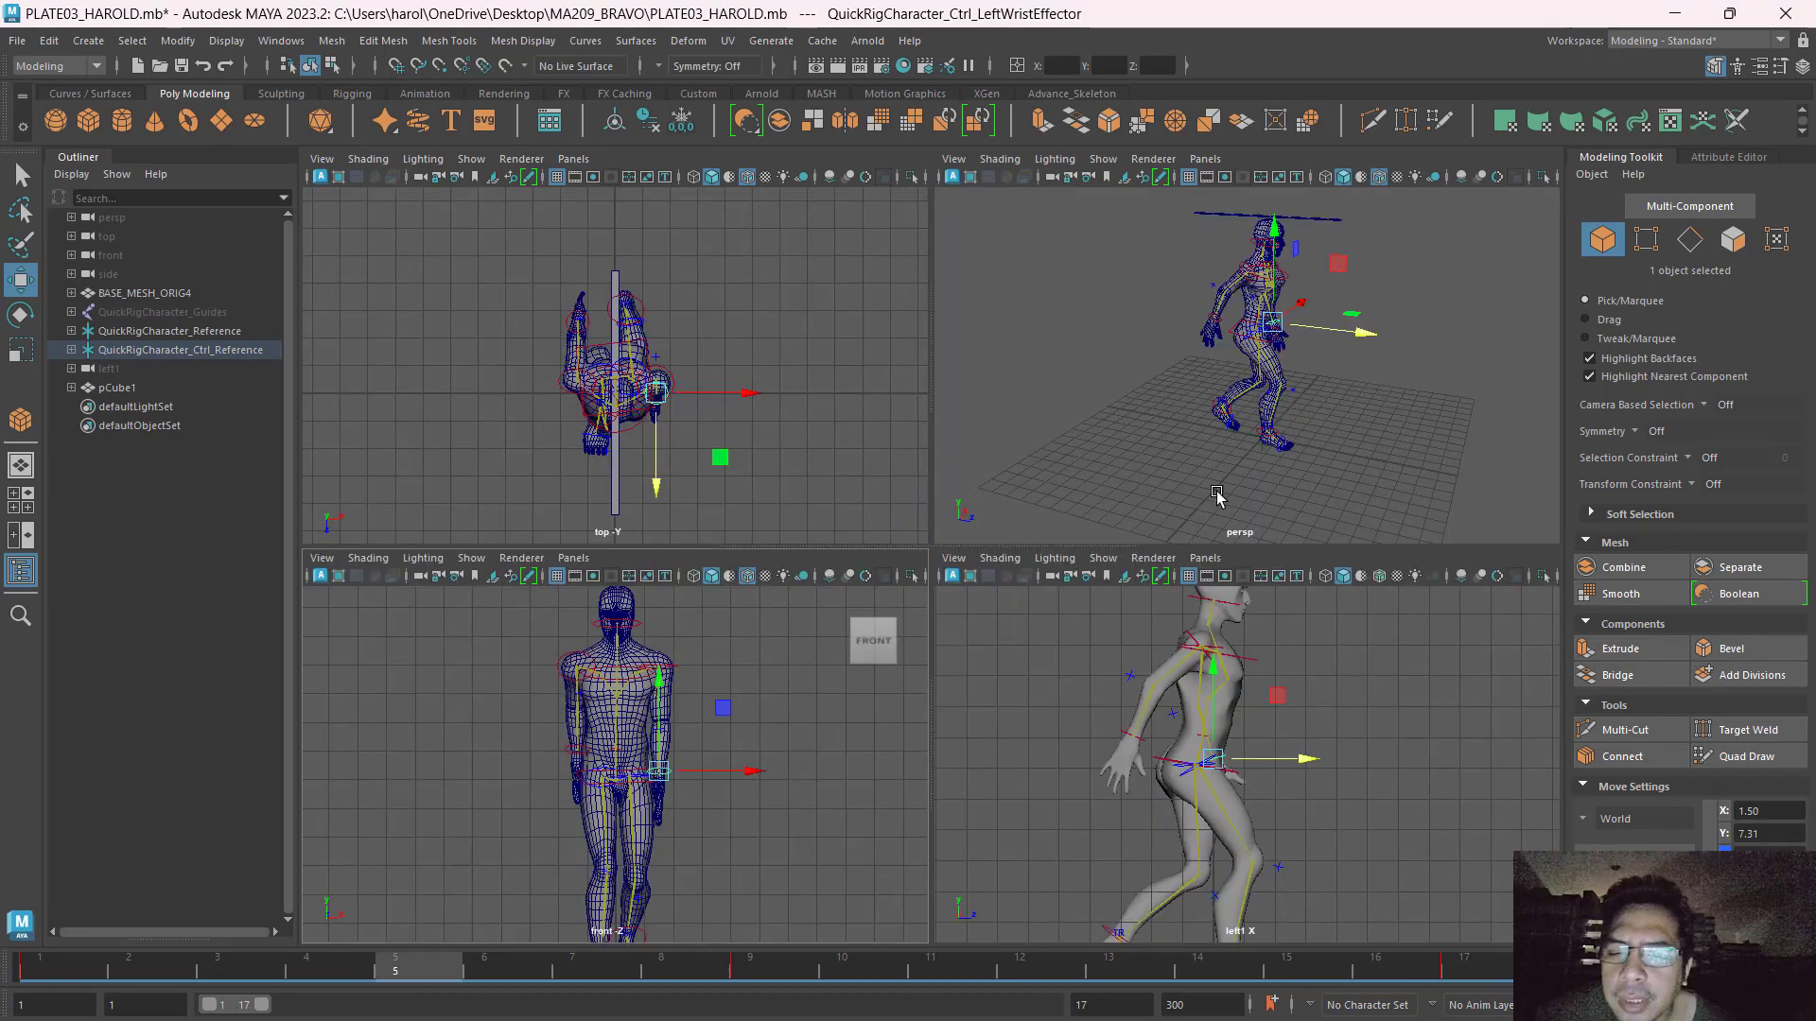
key("space")
left_click_drag(864, 480, 863, 460)
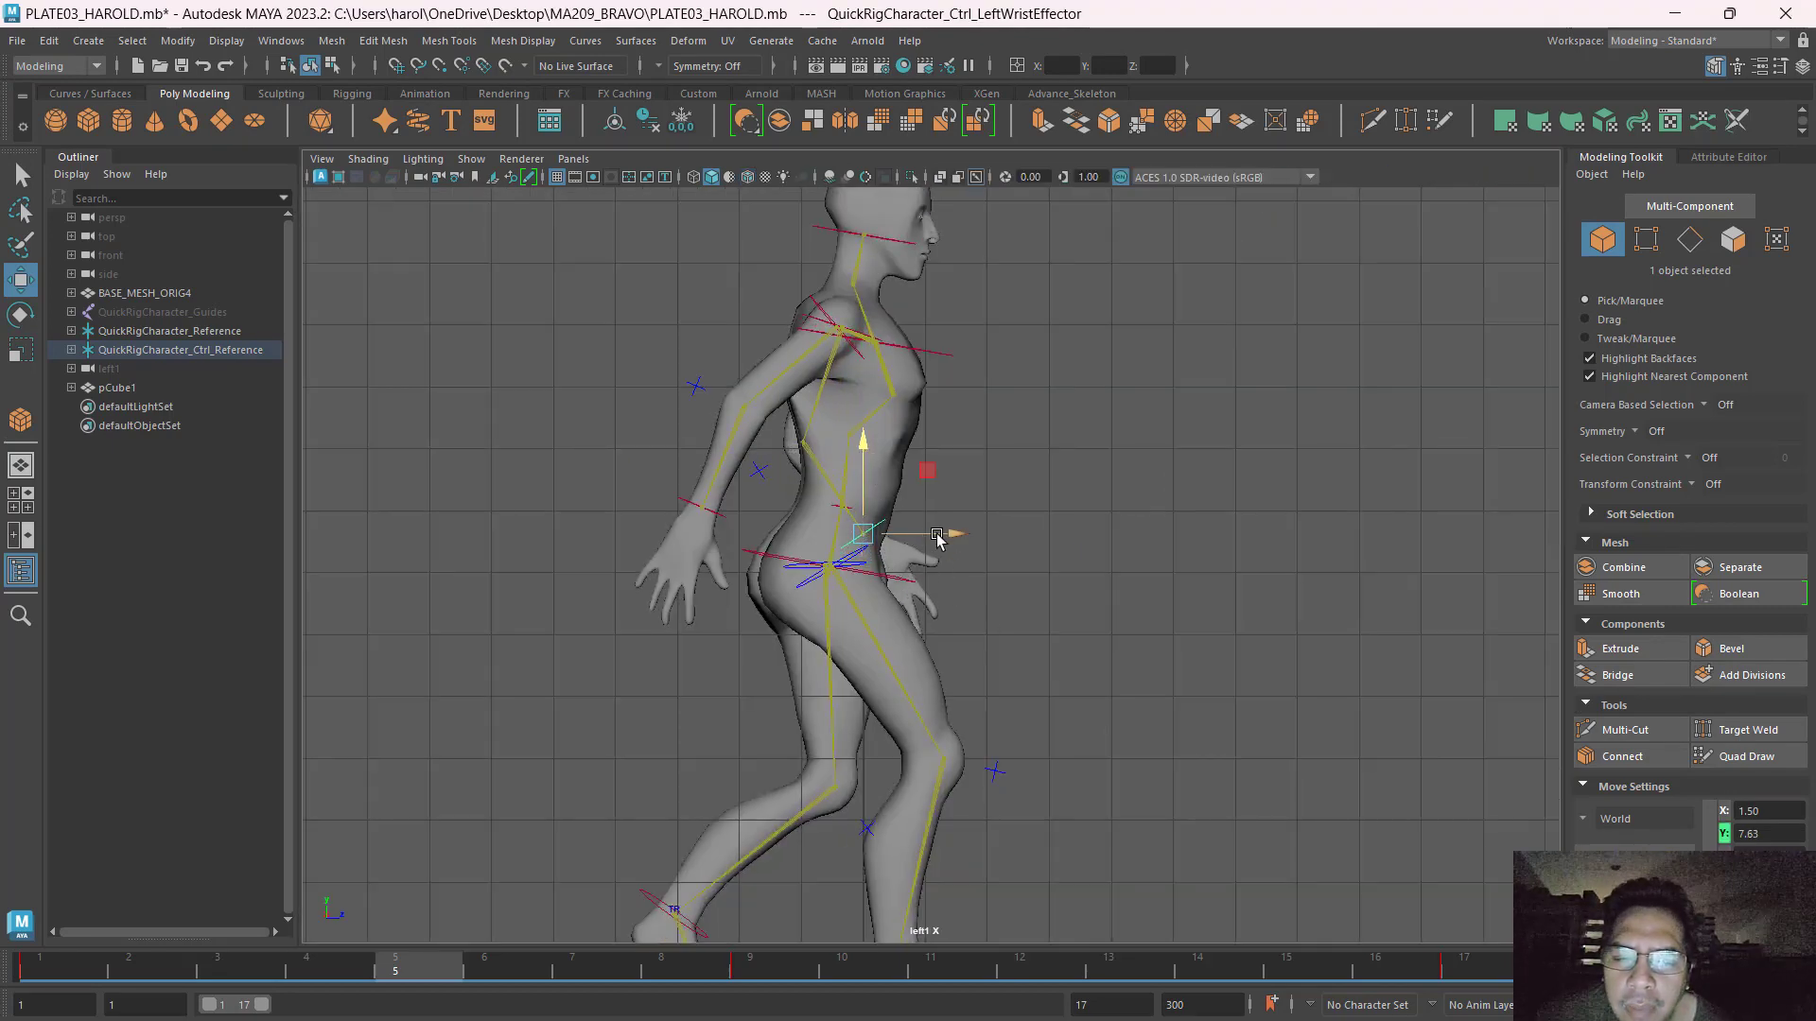
left_click_drag(936, 536, 1008, 536)
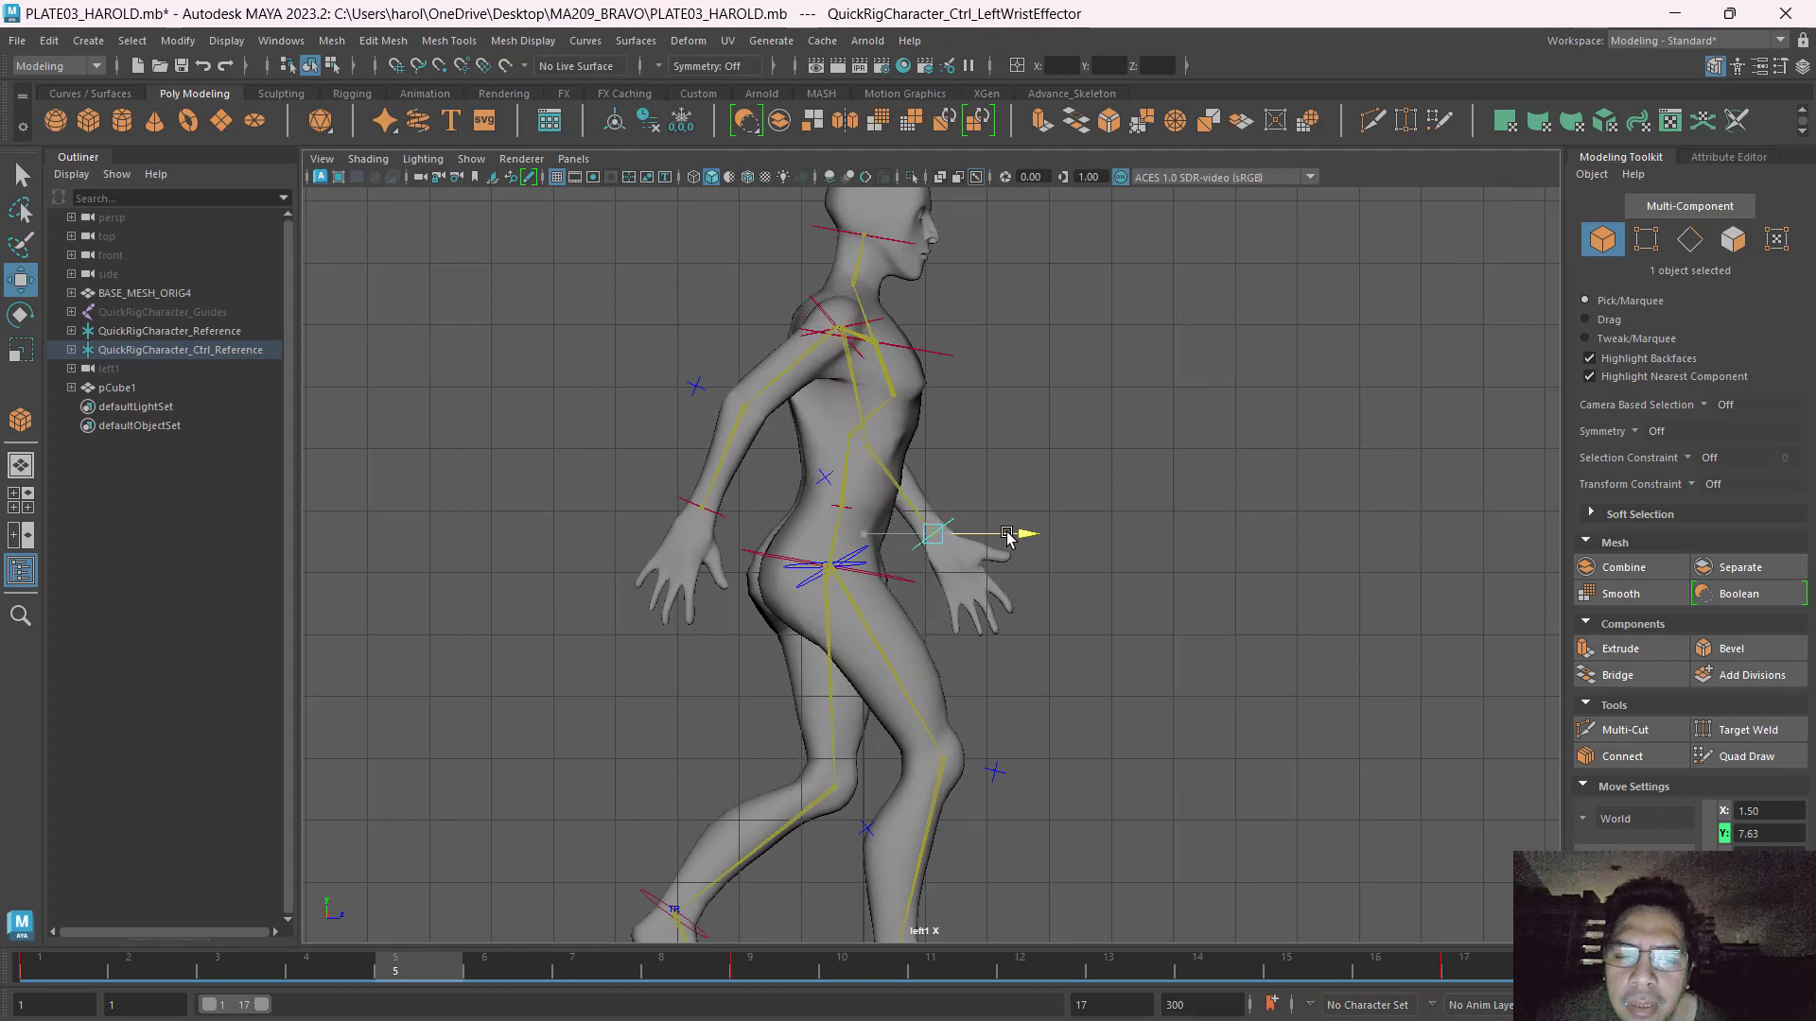
left_click(1139, 622)
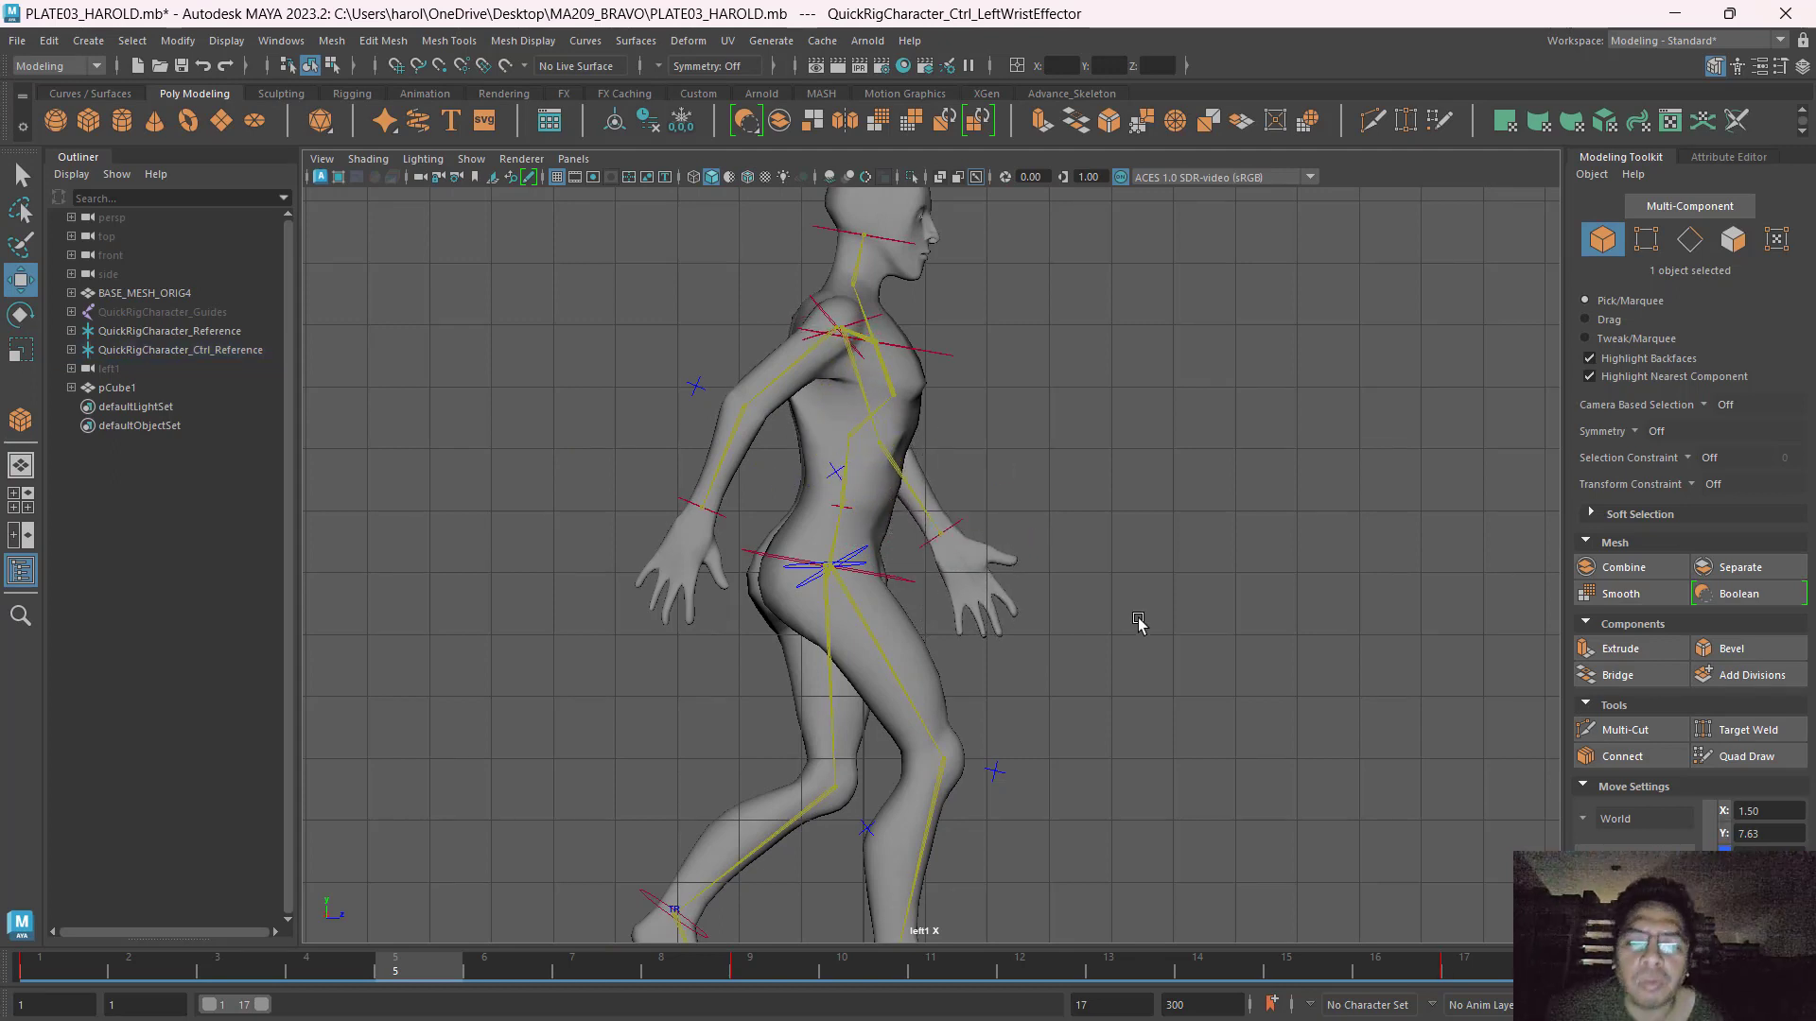
Select all of the character's body controls and key the down pose at frame 5.
scroll(691, 463, "down", 2)
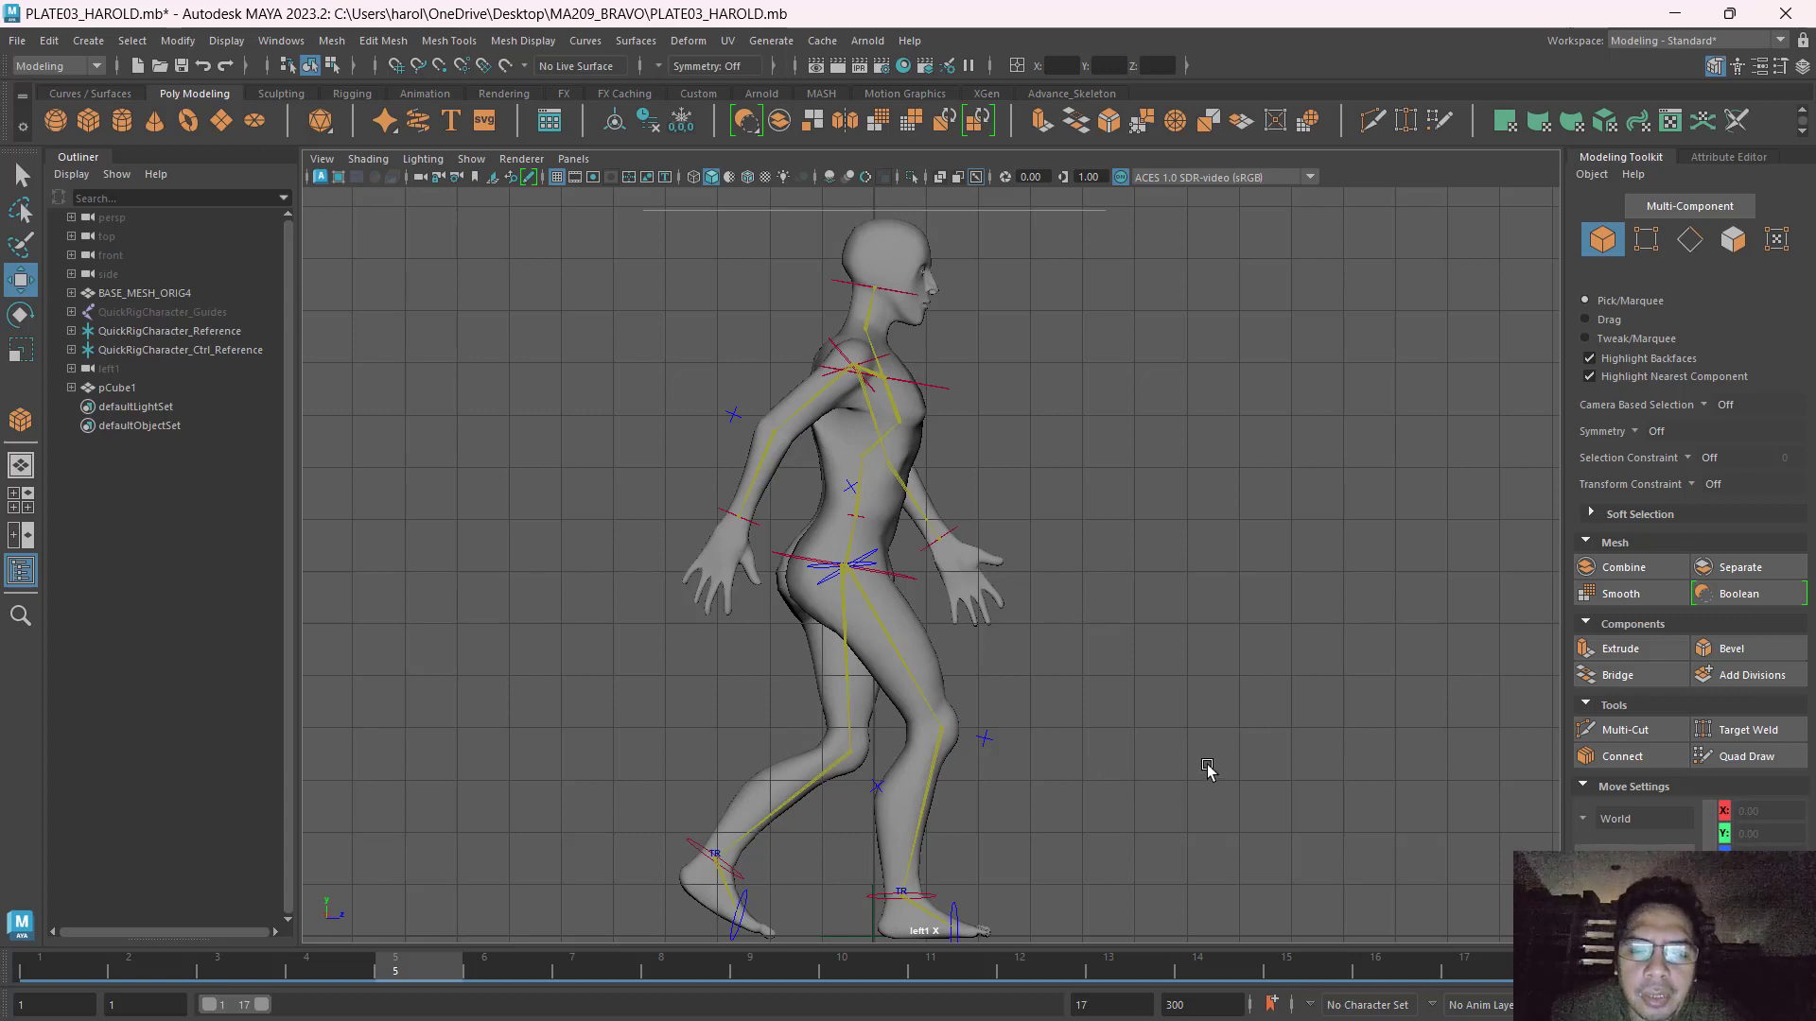
scroll(1207, 771, "down", 2)
left_click_drag(591, 275, 1100, 894)
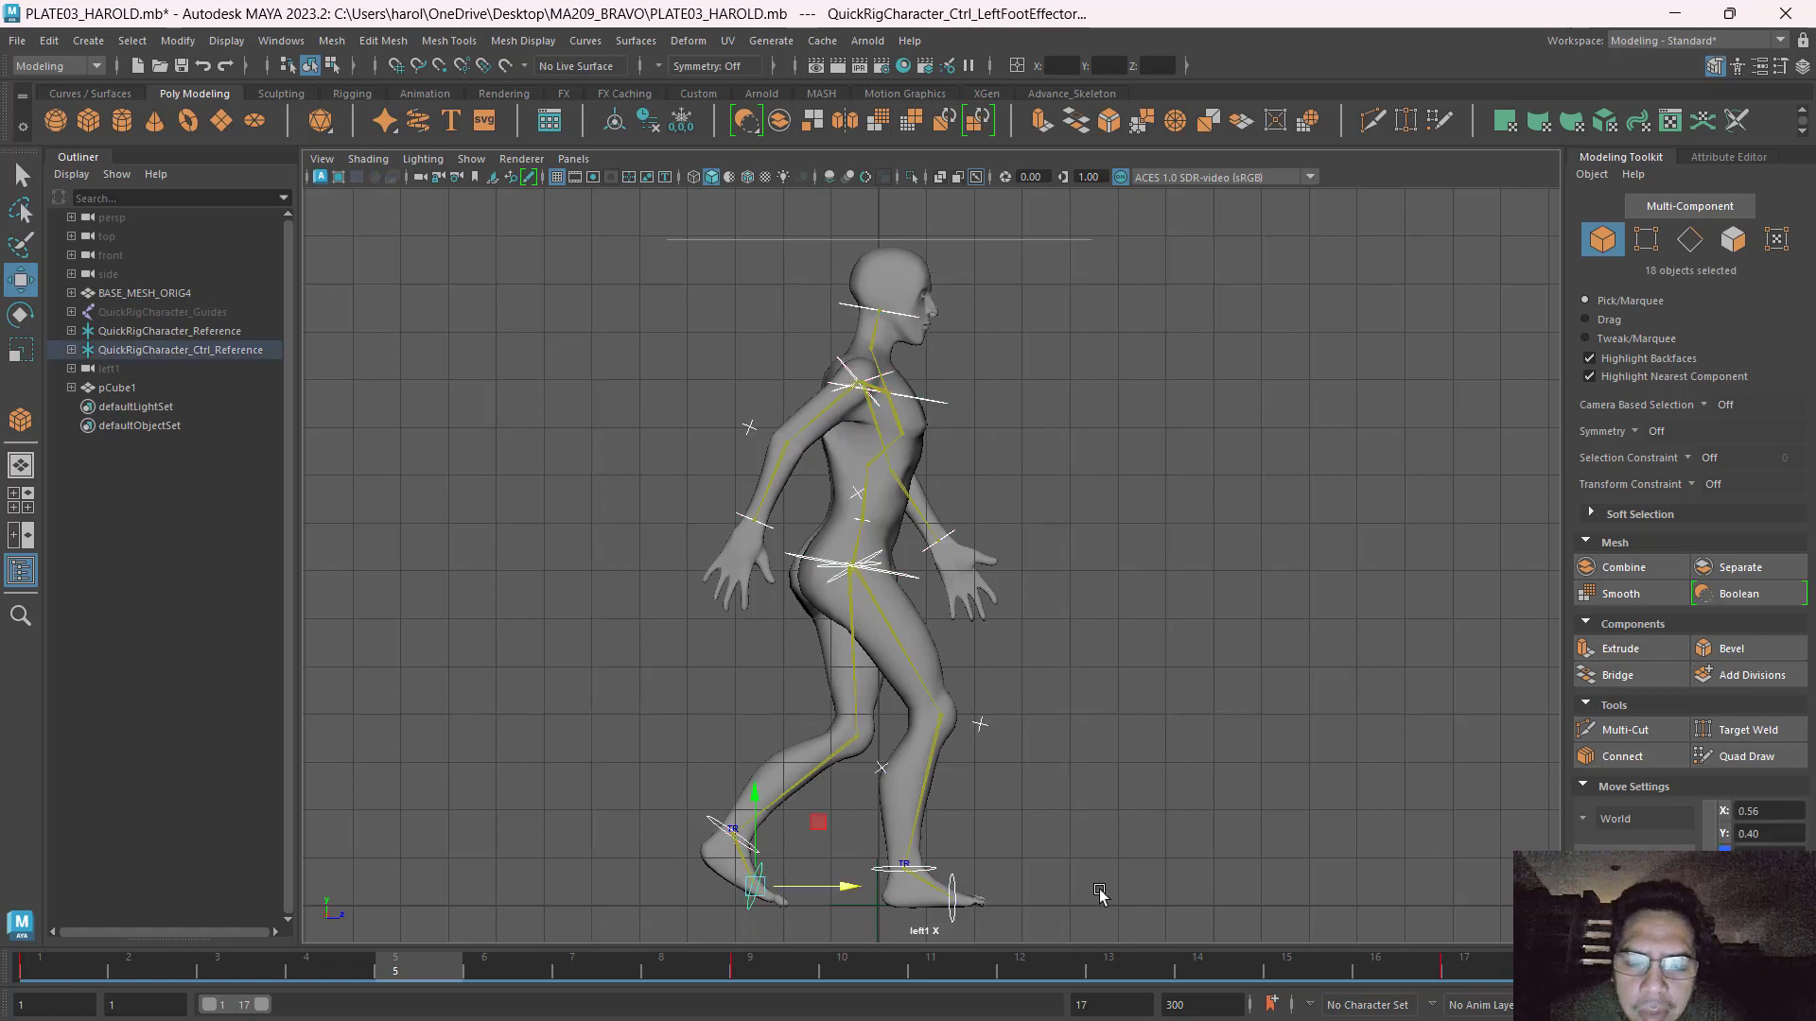
left_click_drag(621, 277, 1087, 932)
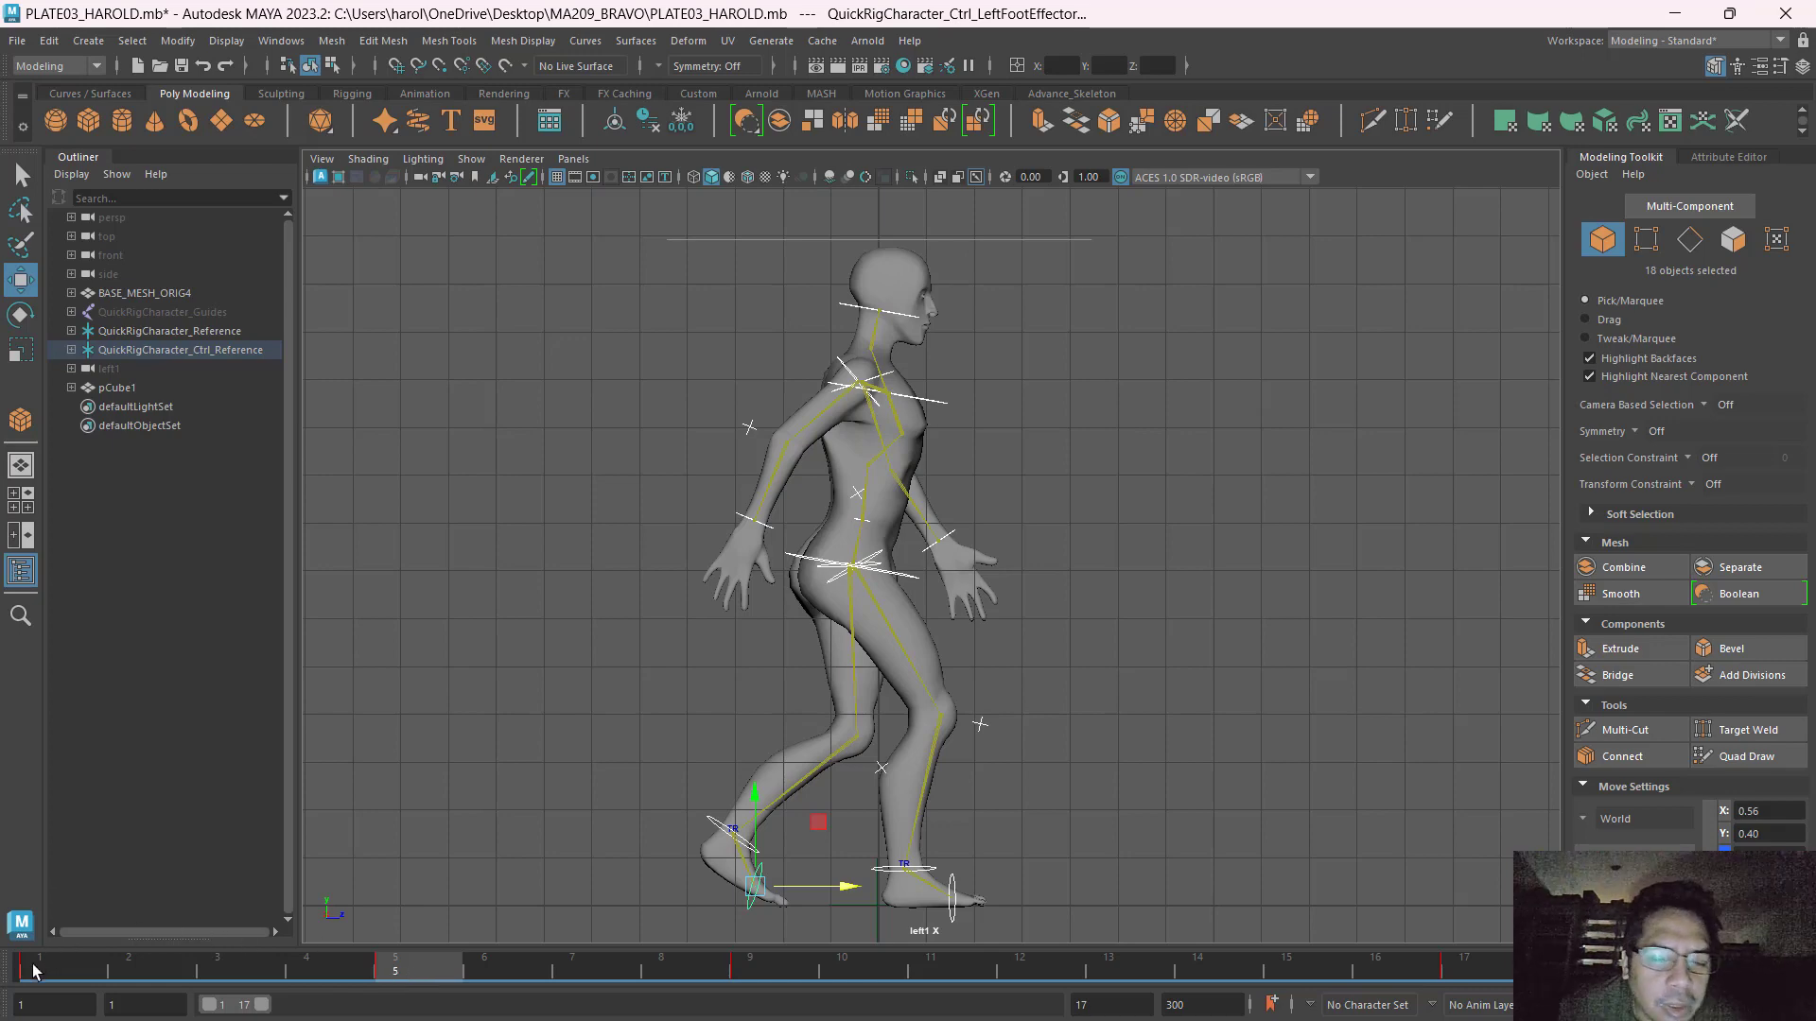
Scrub through the poses from frame 1 to frame 13, examine the UP pose on the browser's walk cycle chart and return to Maya.
left_click_drag(33, 970, 745, 1006)
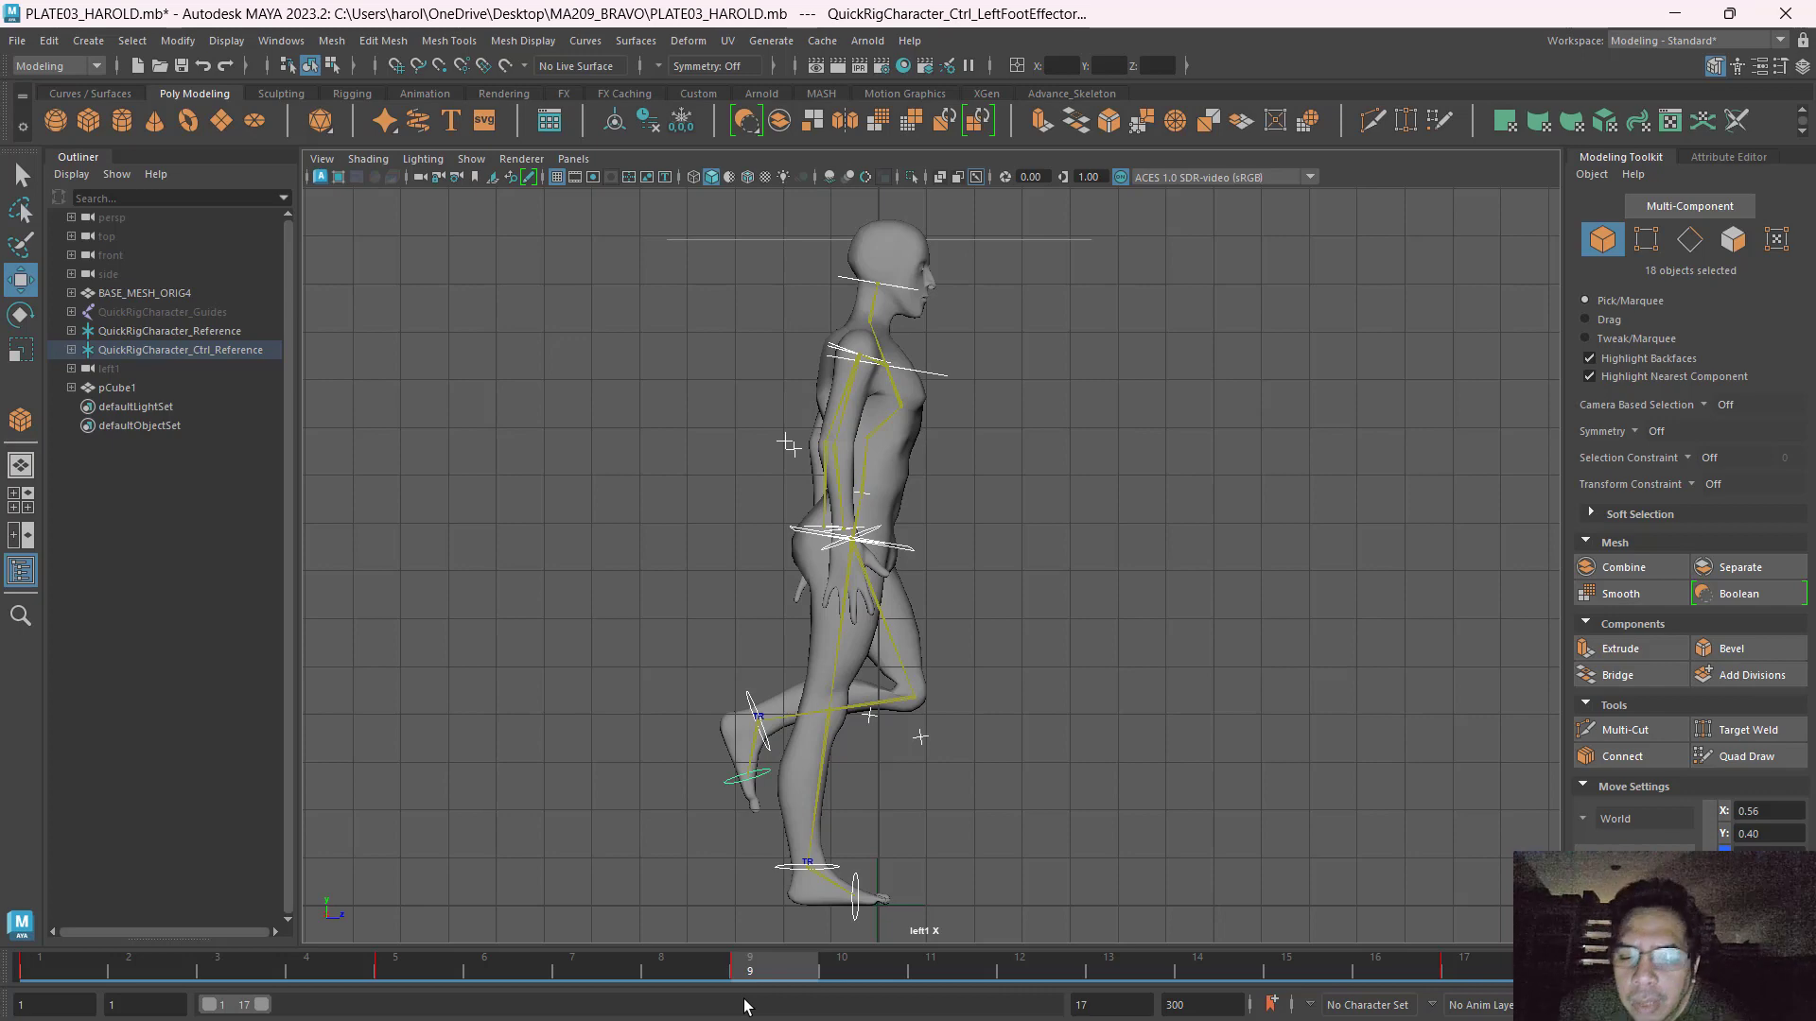
left_click_drag(798, 1005, 1132, 988)
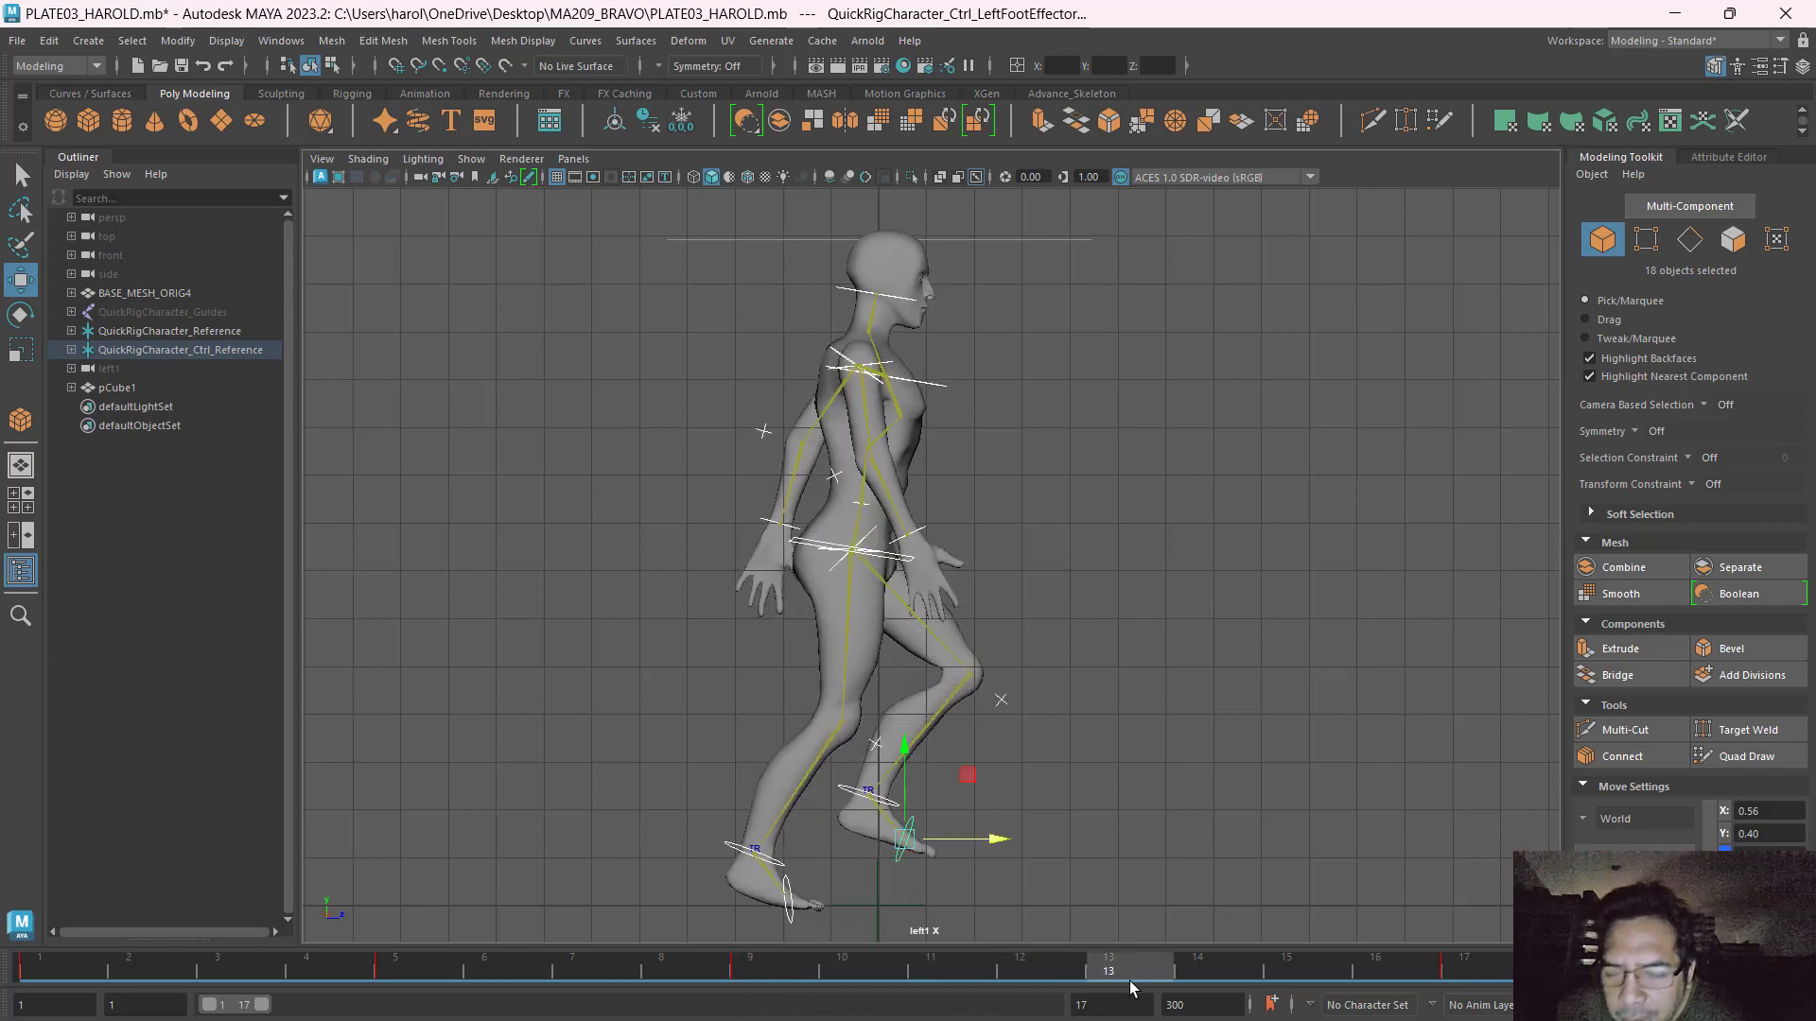
key("alt+Tab")
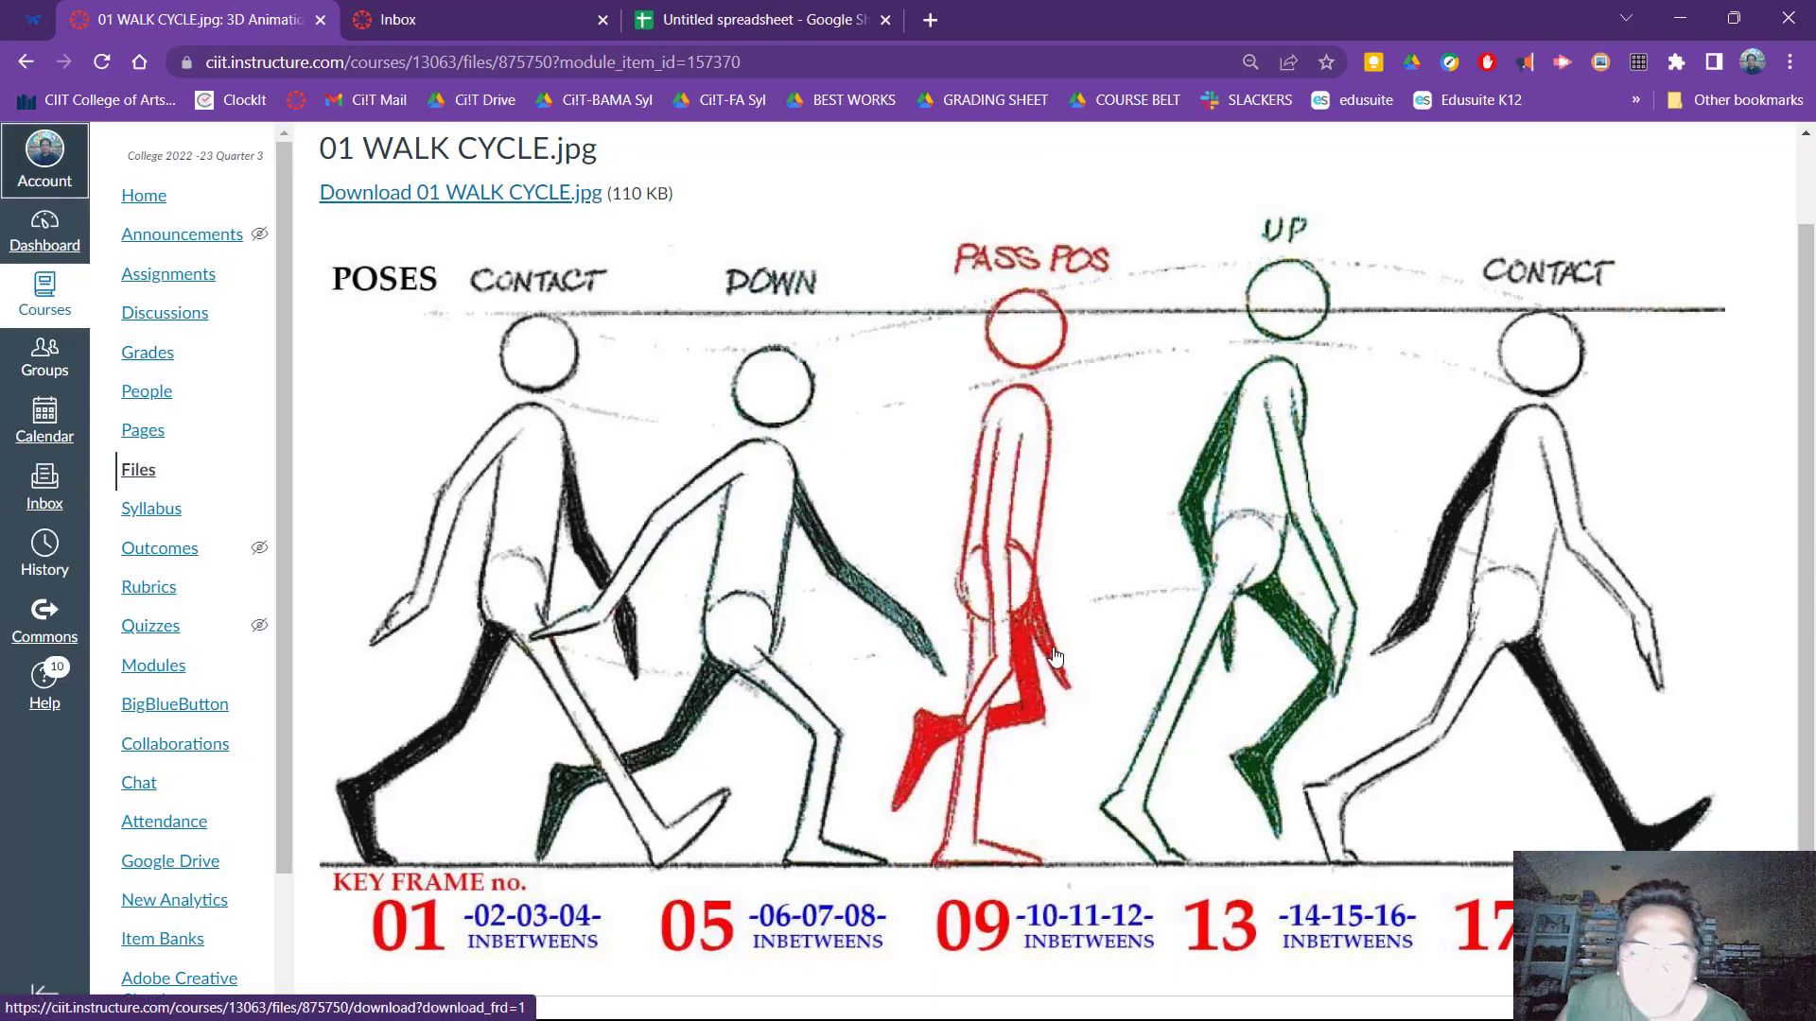
left_click(1144, 718)
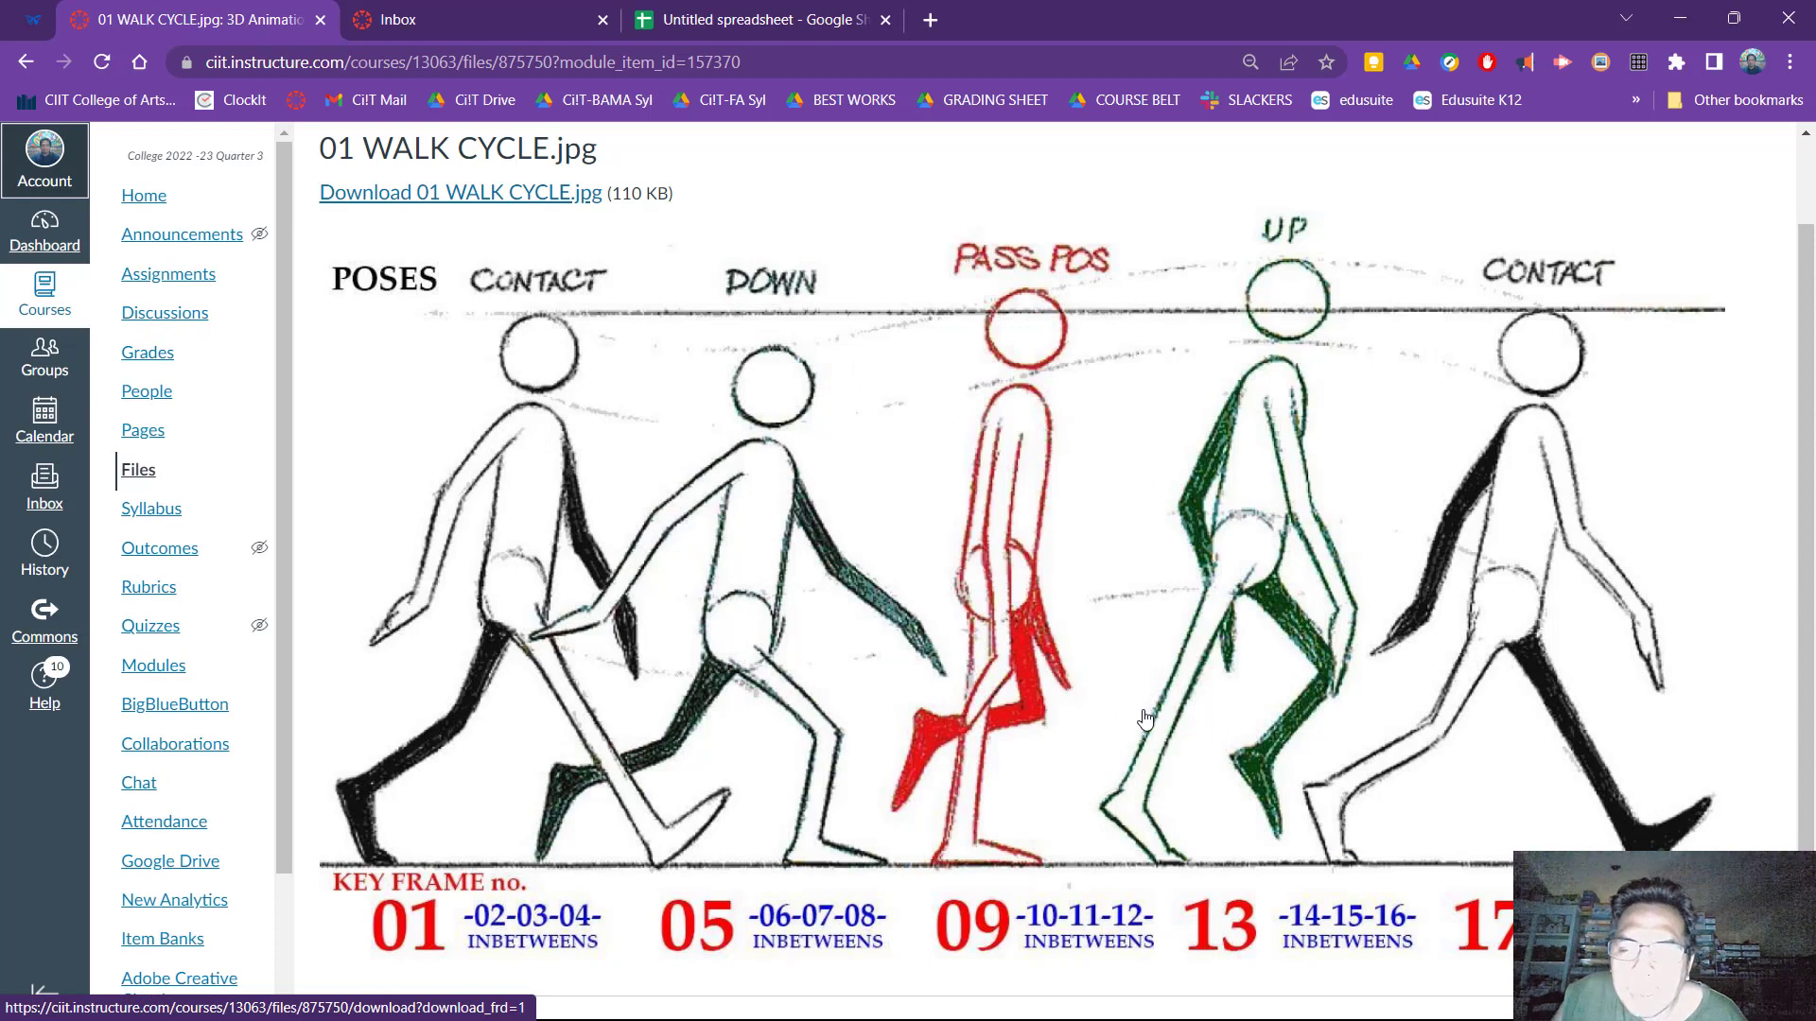
left_click(1313, 282)
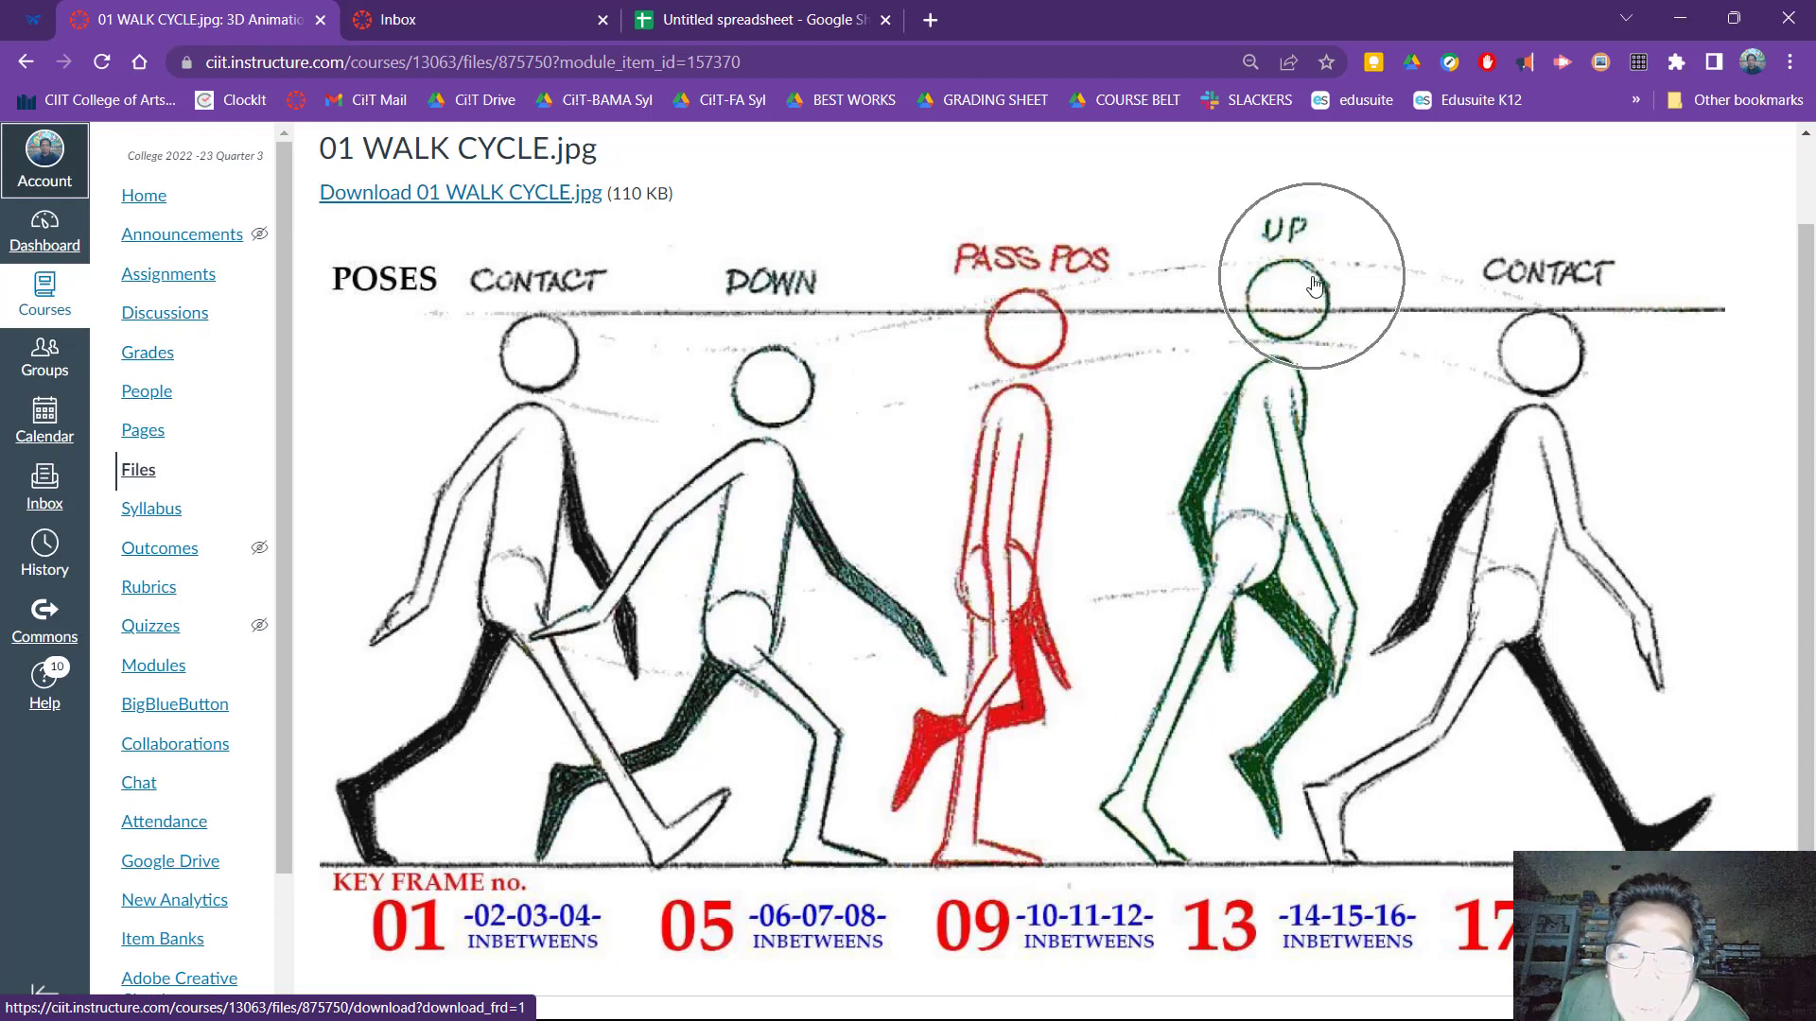
key("ctrl")
key("ctrl")
key("ctrl")
key("ctrl")
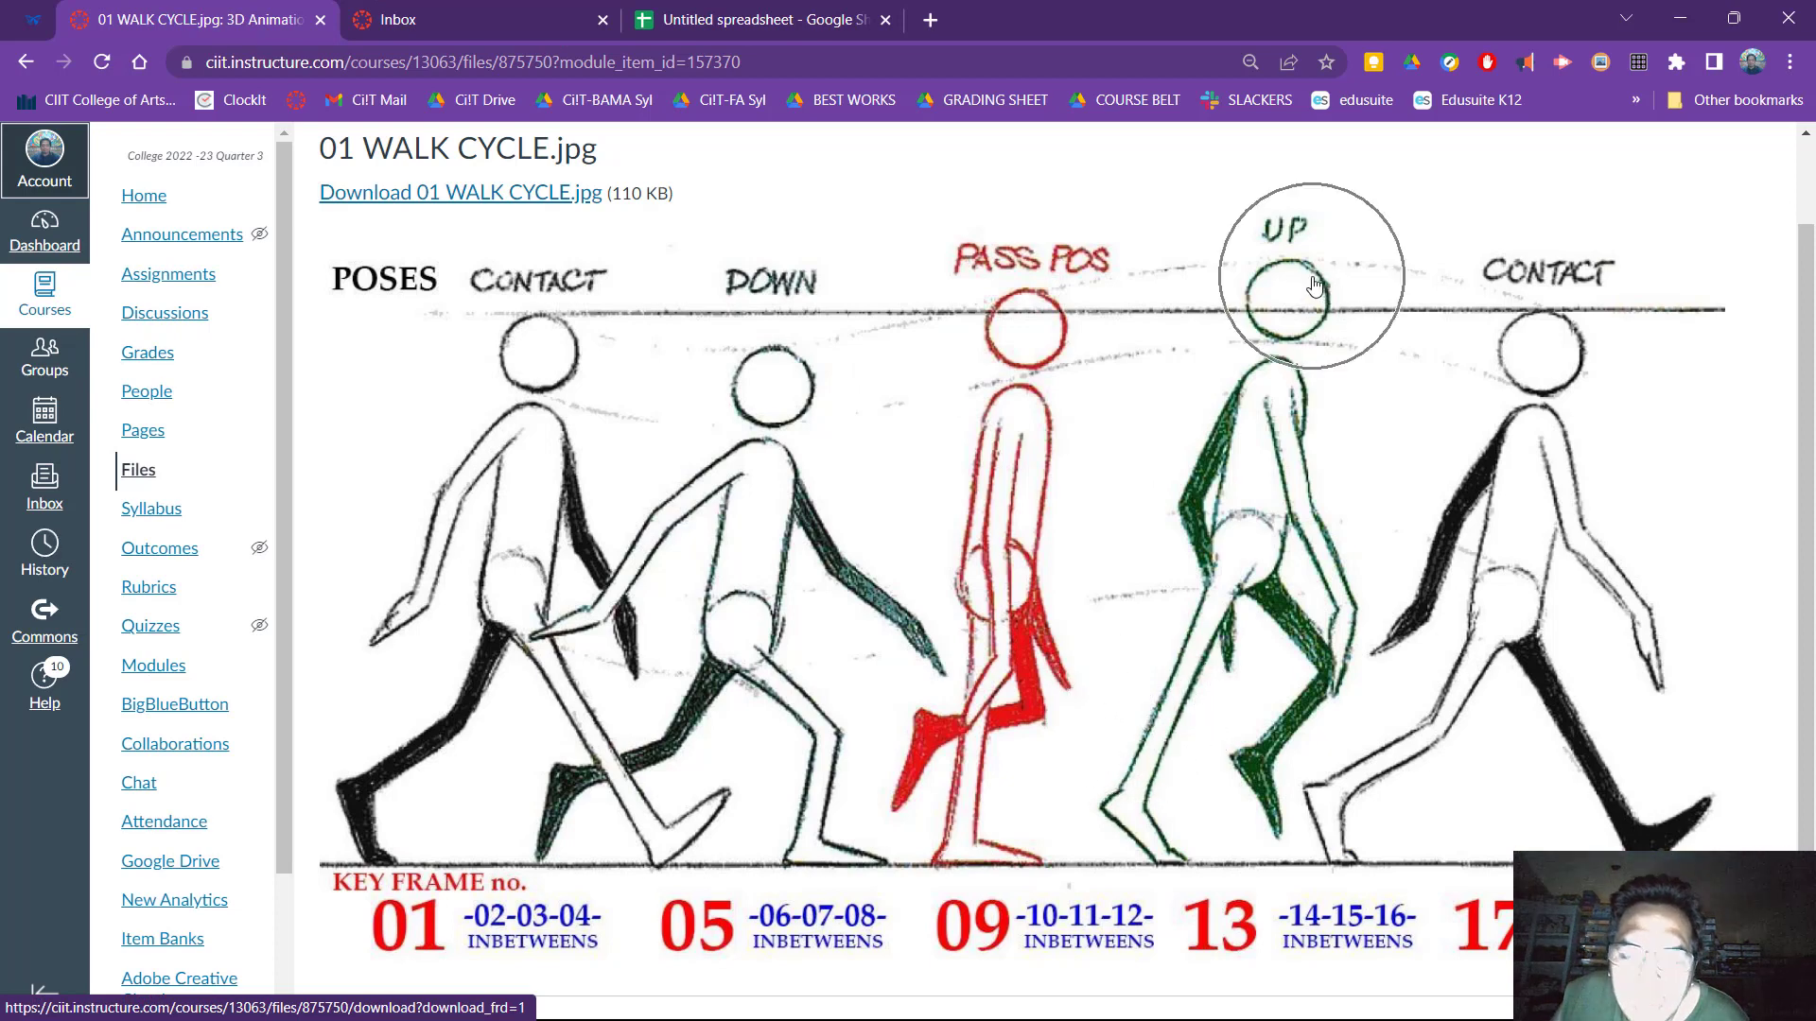
key("alt+Tab")
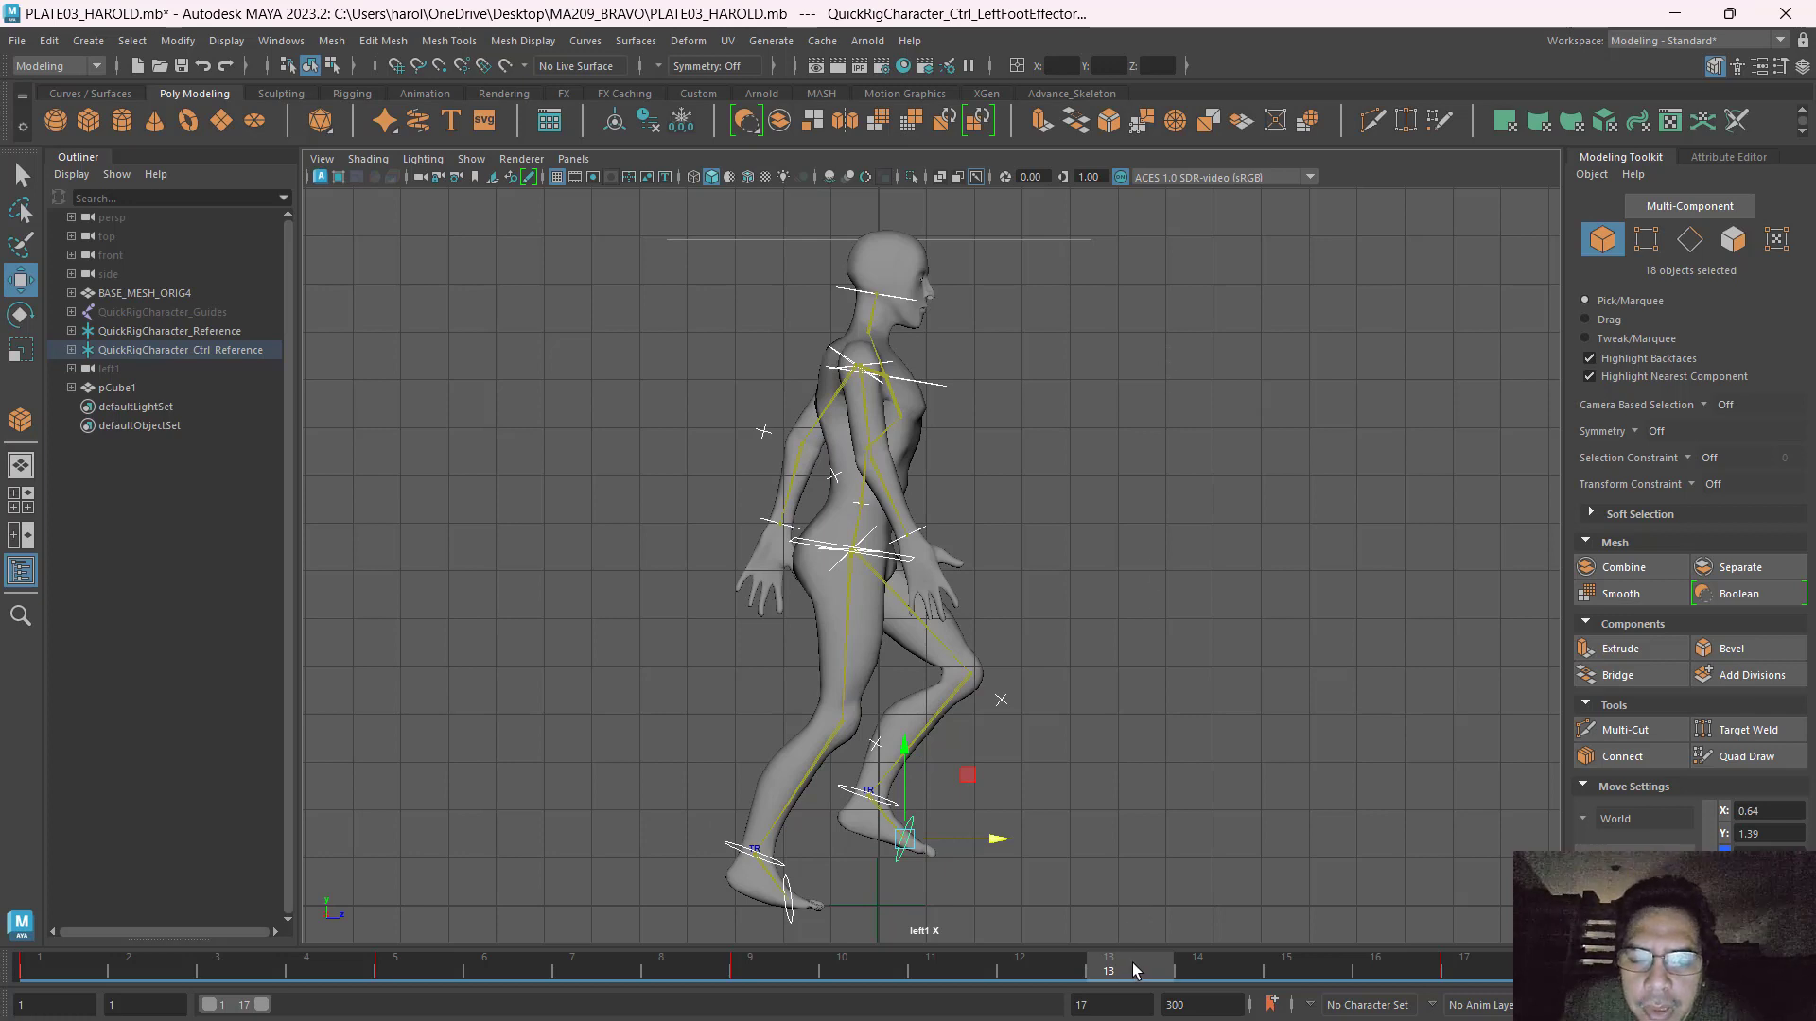
Raise the hips control to about Y 7.74 at frame 13 for the up pose.
left_click(716, 714)
left_click(799, 545)
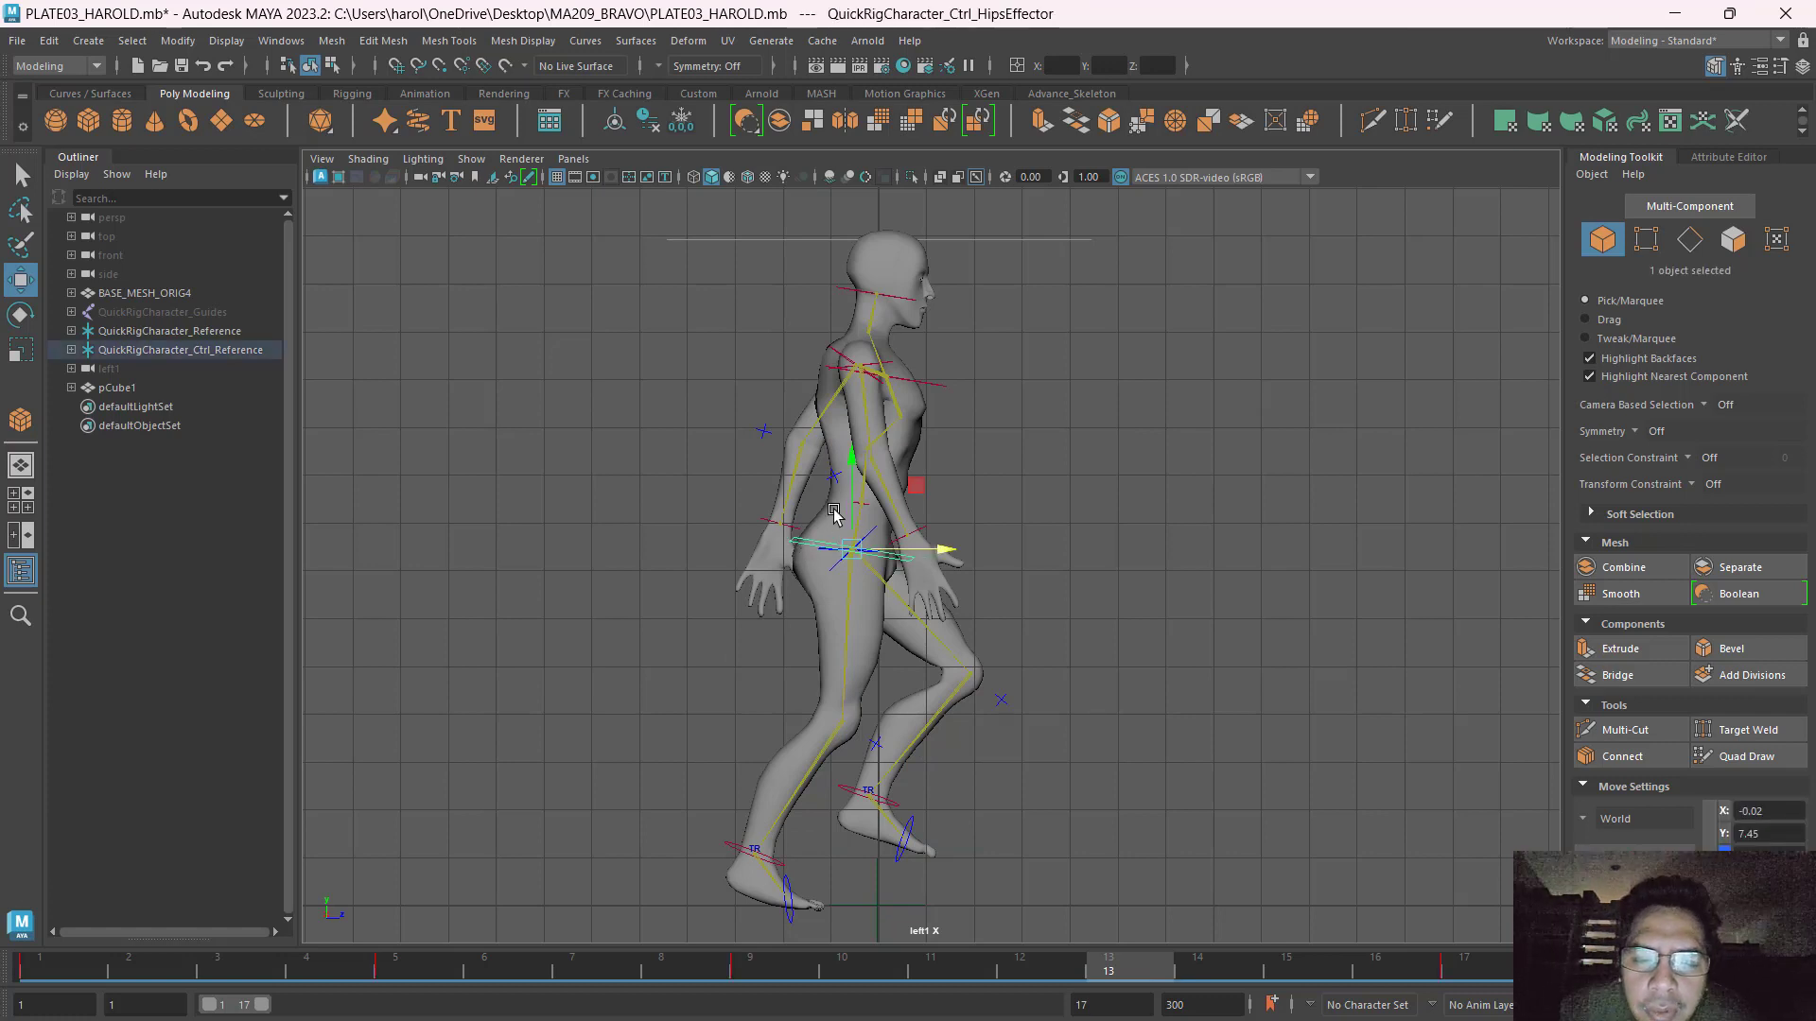
left_click_drag(849, 480, 857, 458)
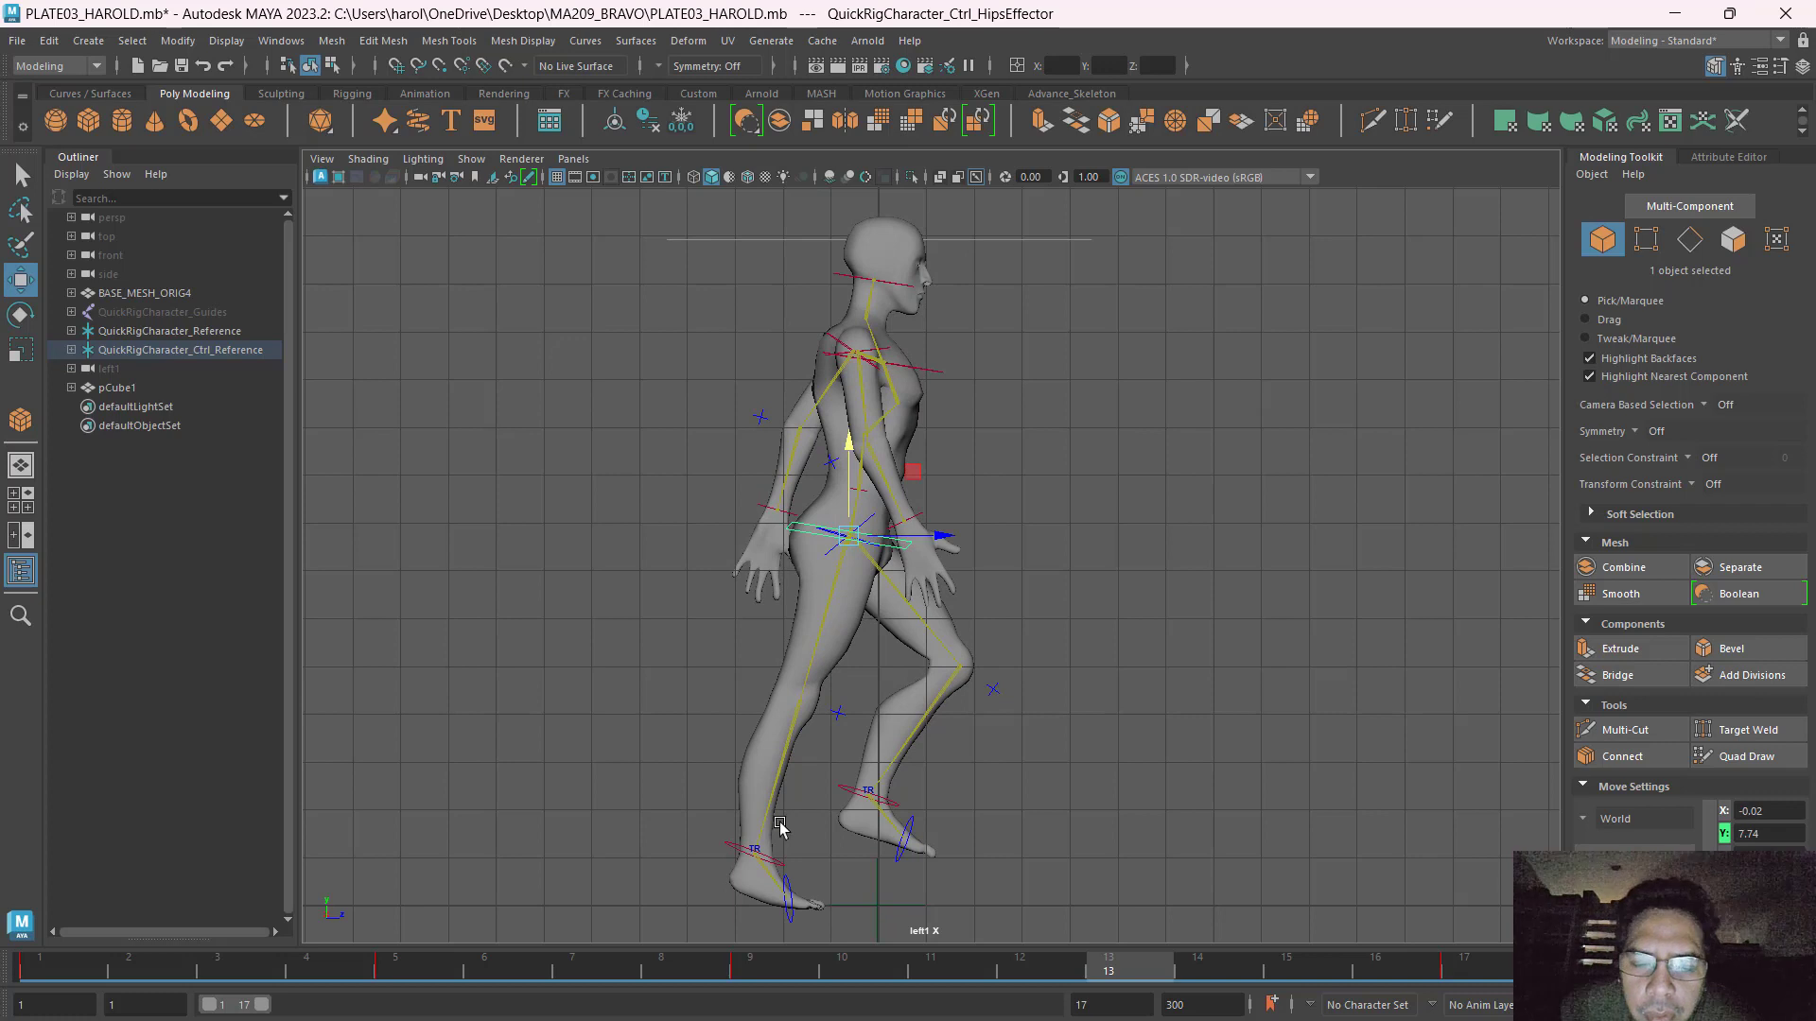
Raise the right ankle control slightly and rotate it so the heel lifts while the toes rest on the ground.
left_click(735, 845)
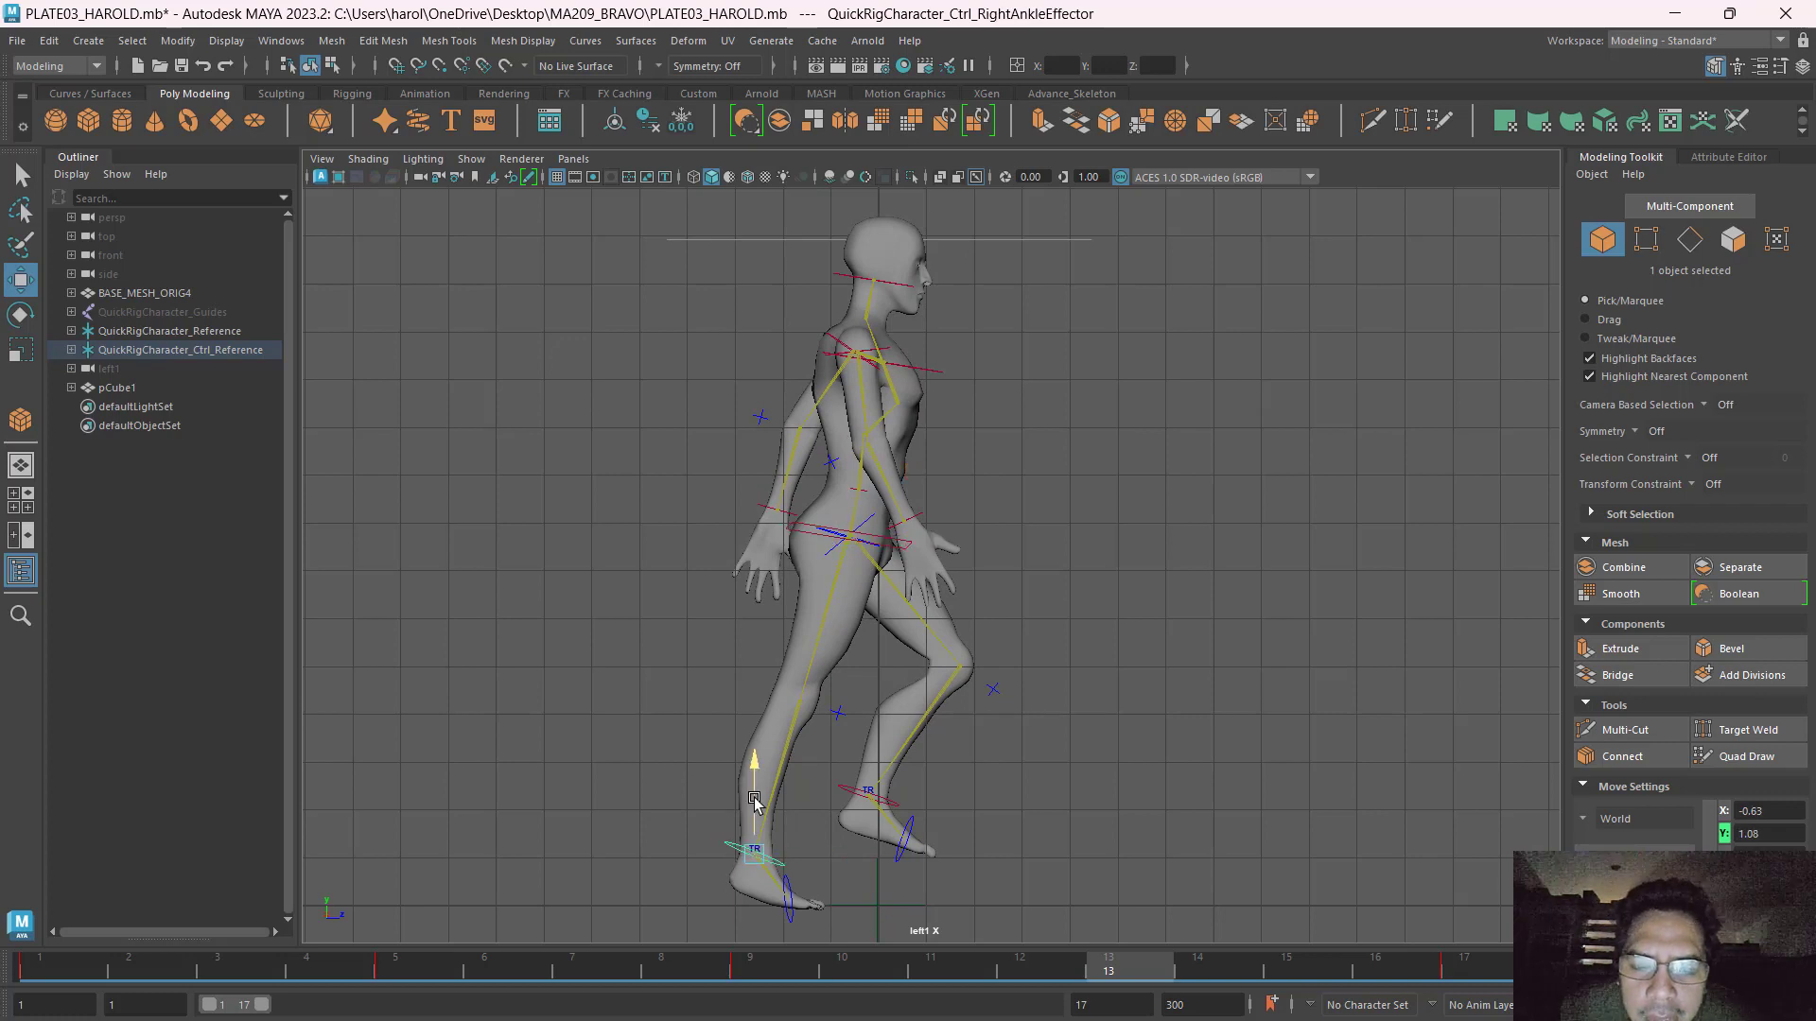
left_click_drag(756, 800, 830, 792)
key("e")
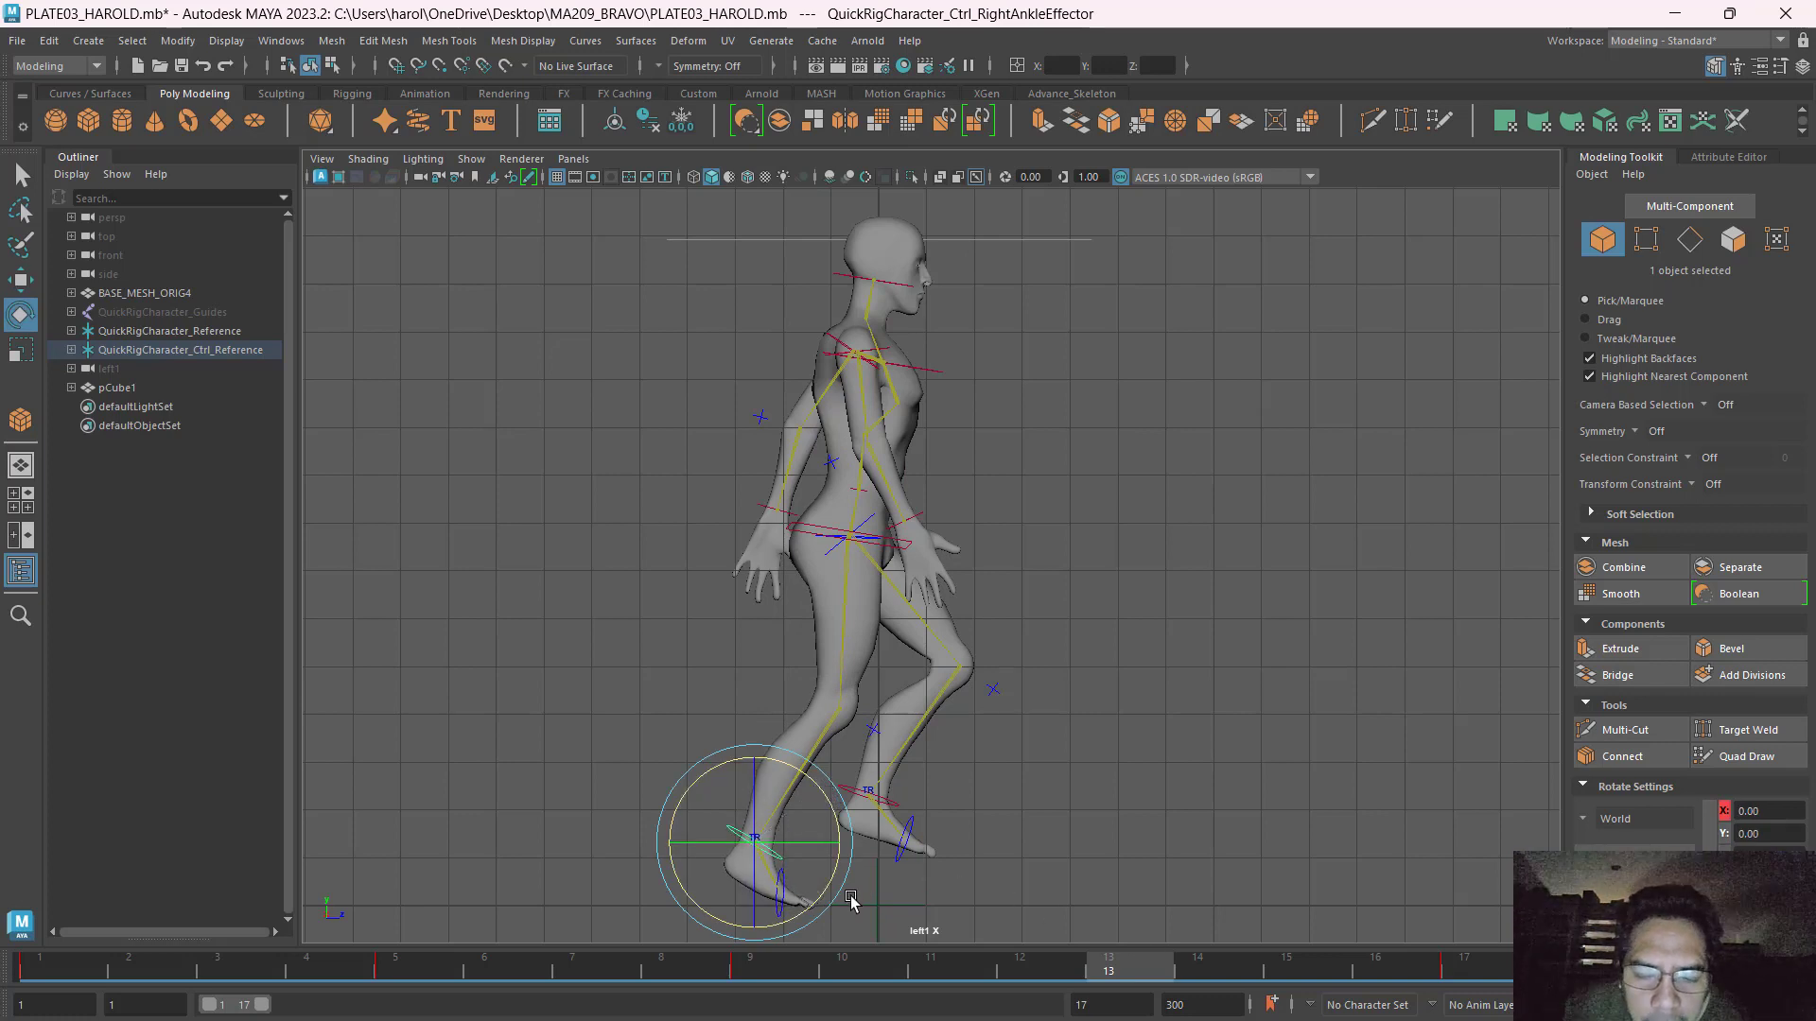
left_click(877, 922)
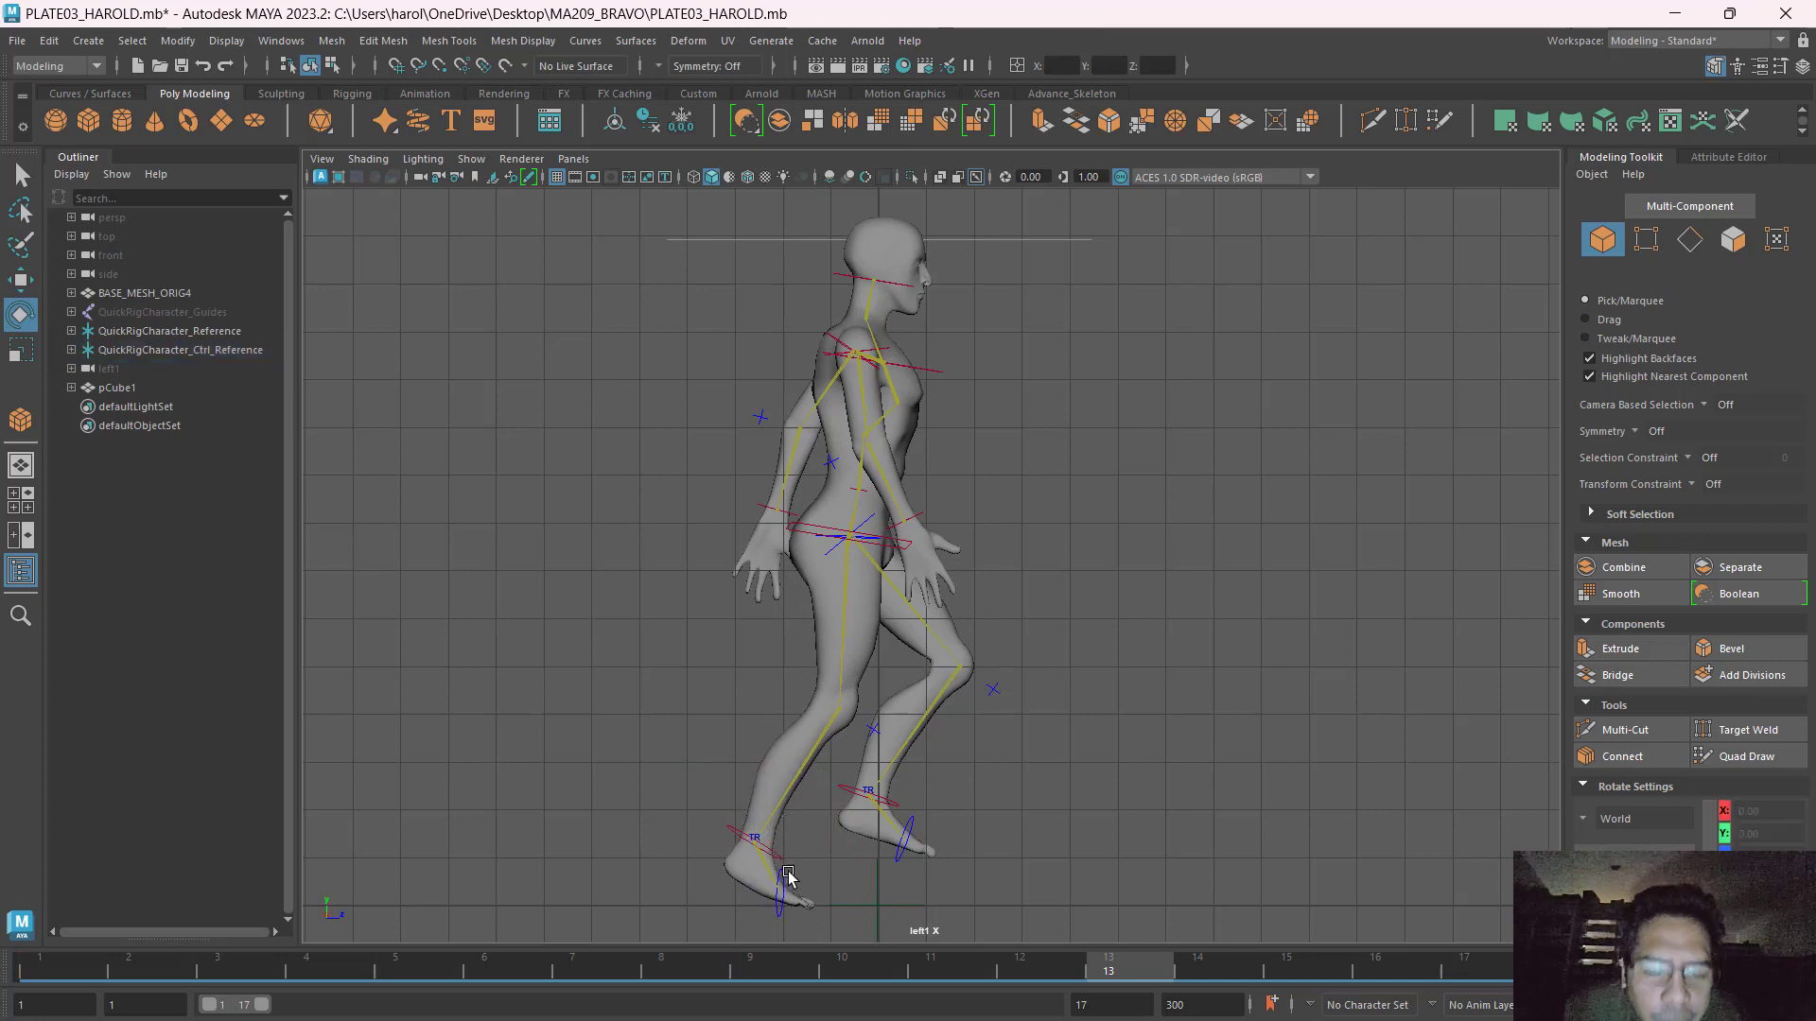
Raise the hips control further to about Y 7.92 and compare the pose with the UP drawing on the browser chart.
left_click(808, 532)
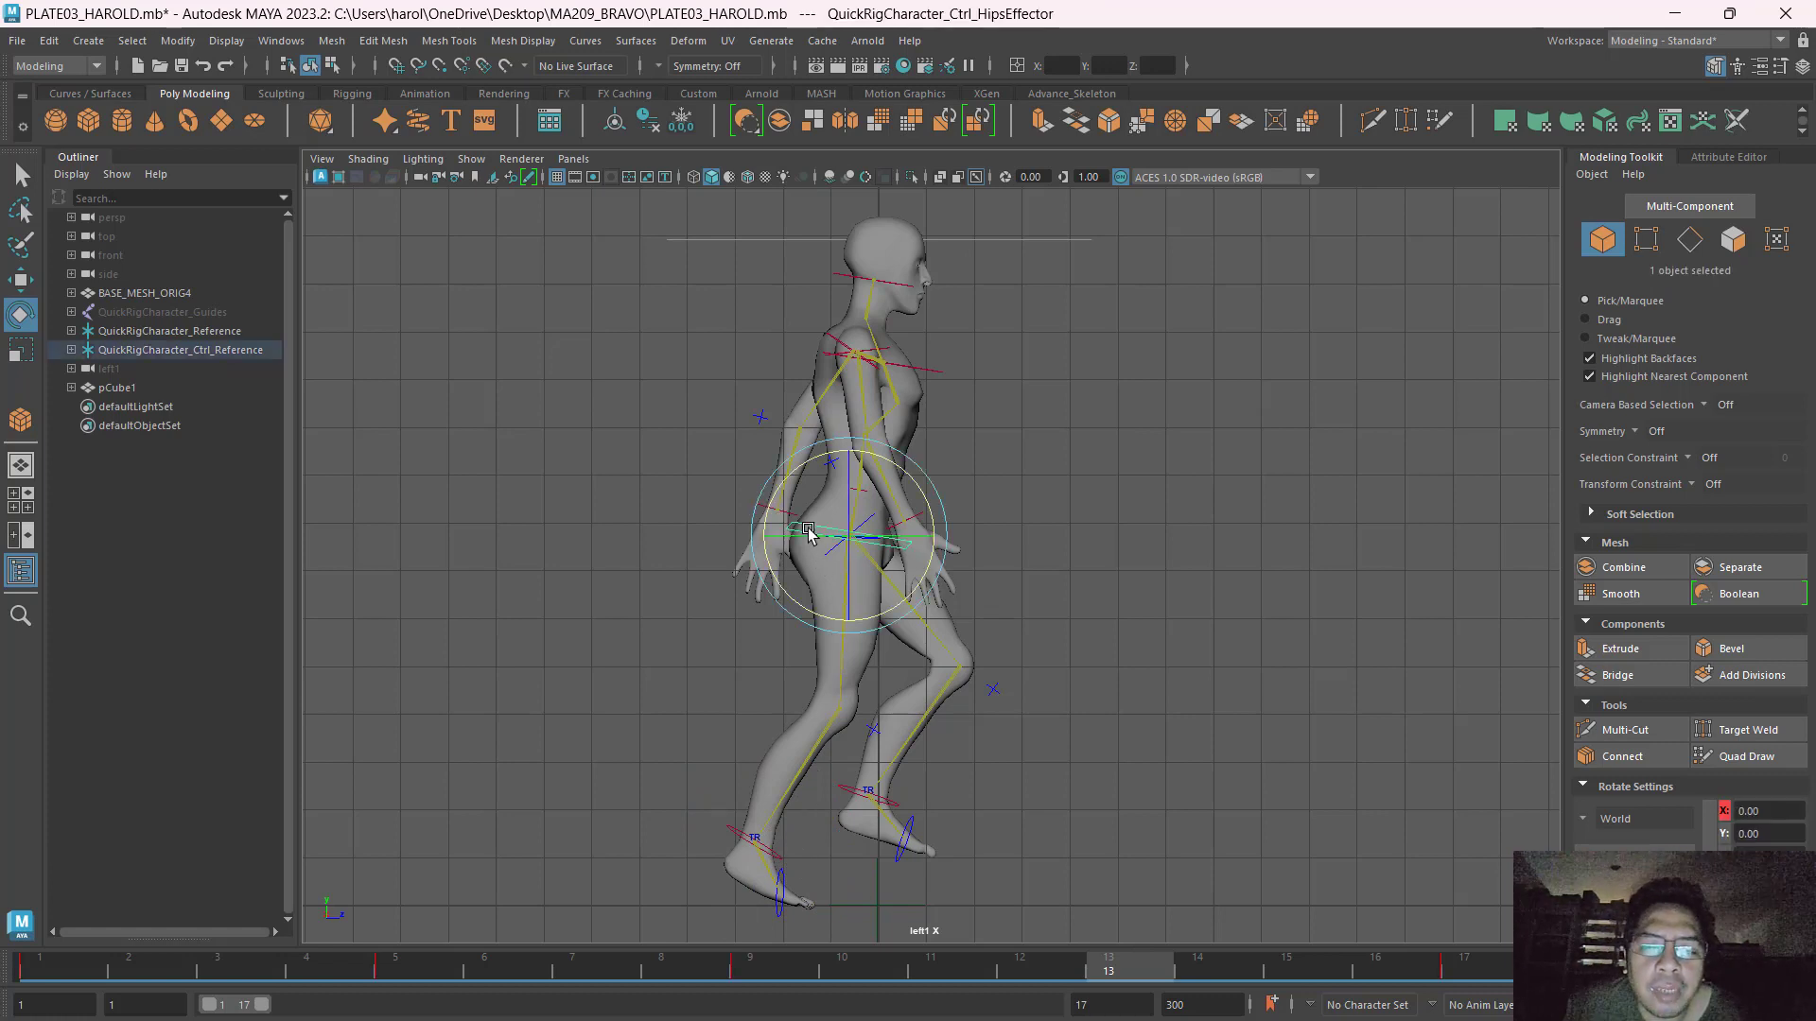
key("w")
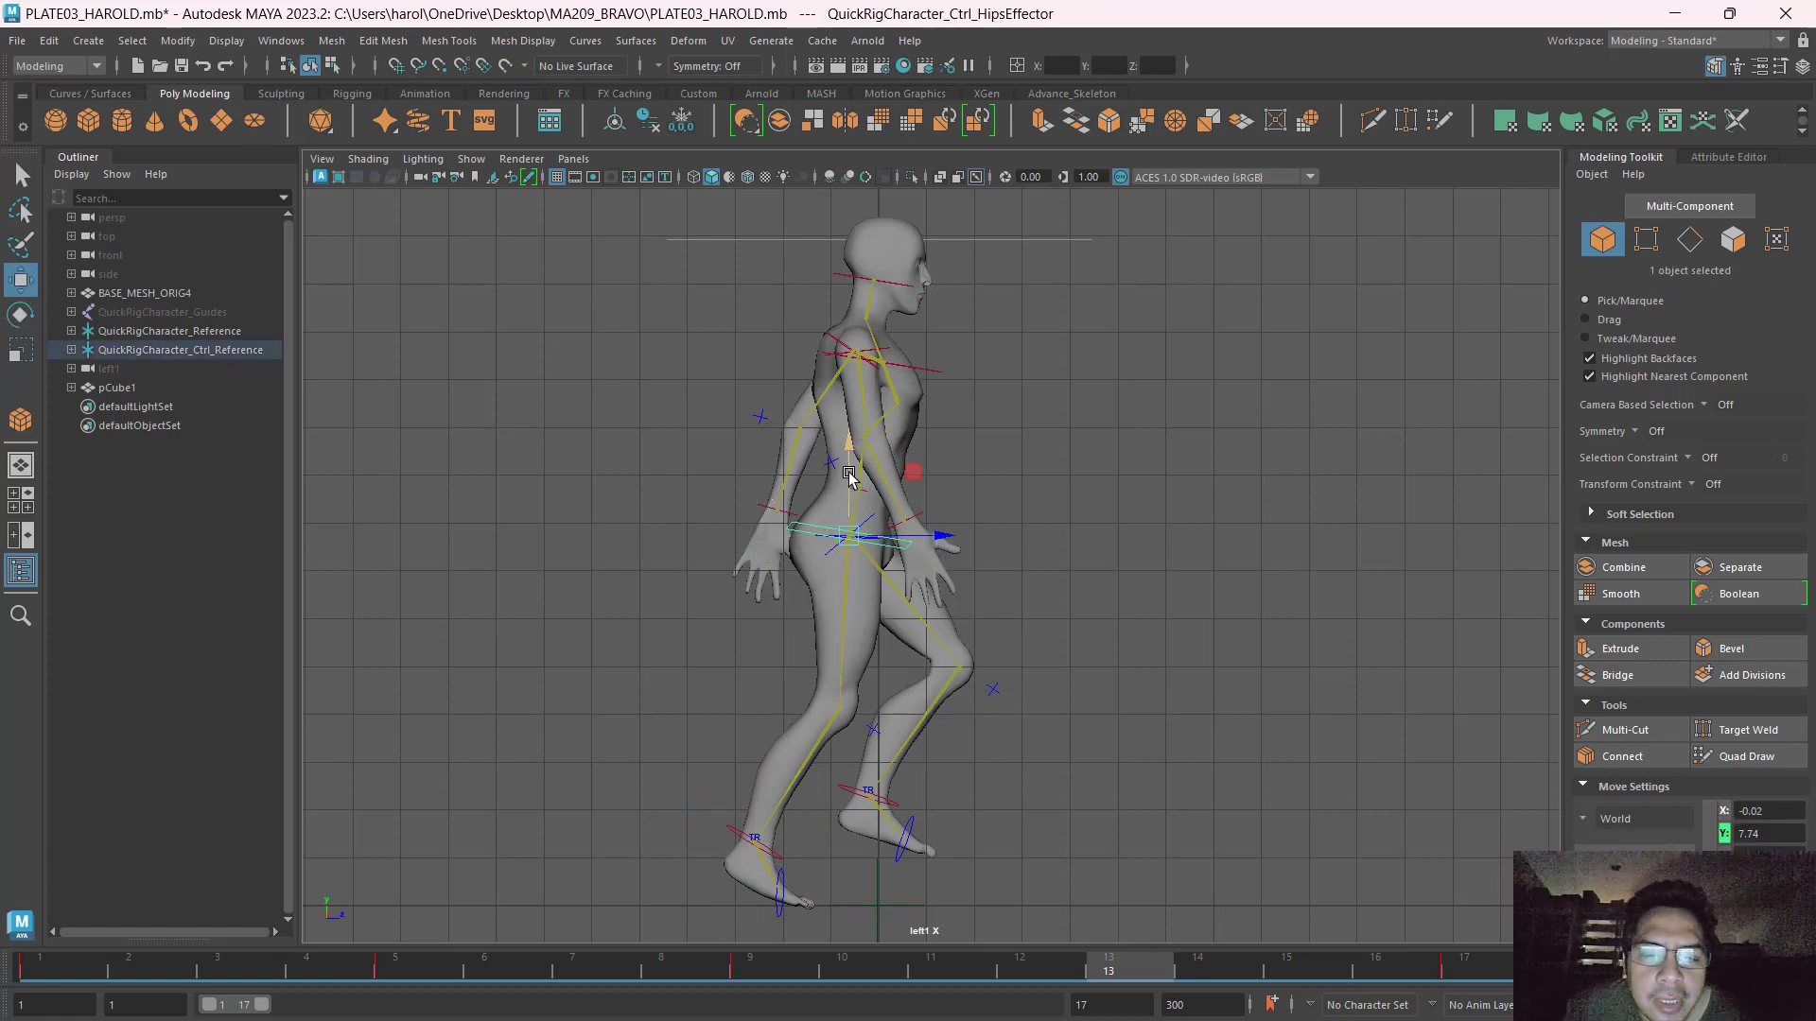
mouse_move(852, 476)
left_mouse_down()
mouse_move(867, 468)
mouse_move(853, 450)
left_mouse_up()
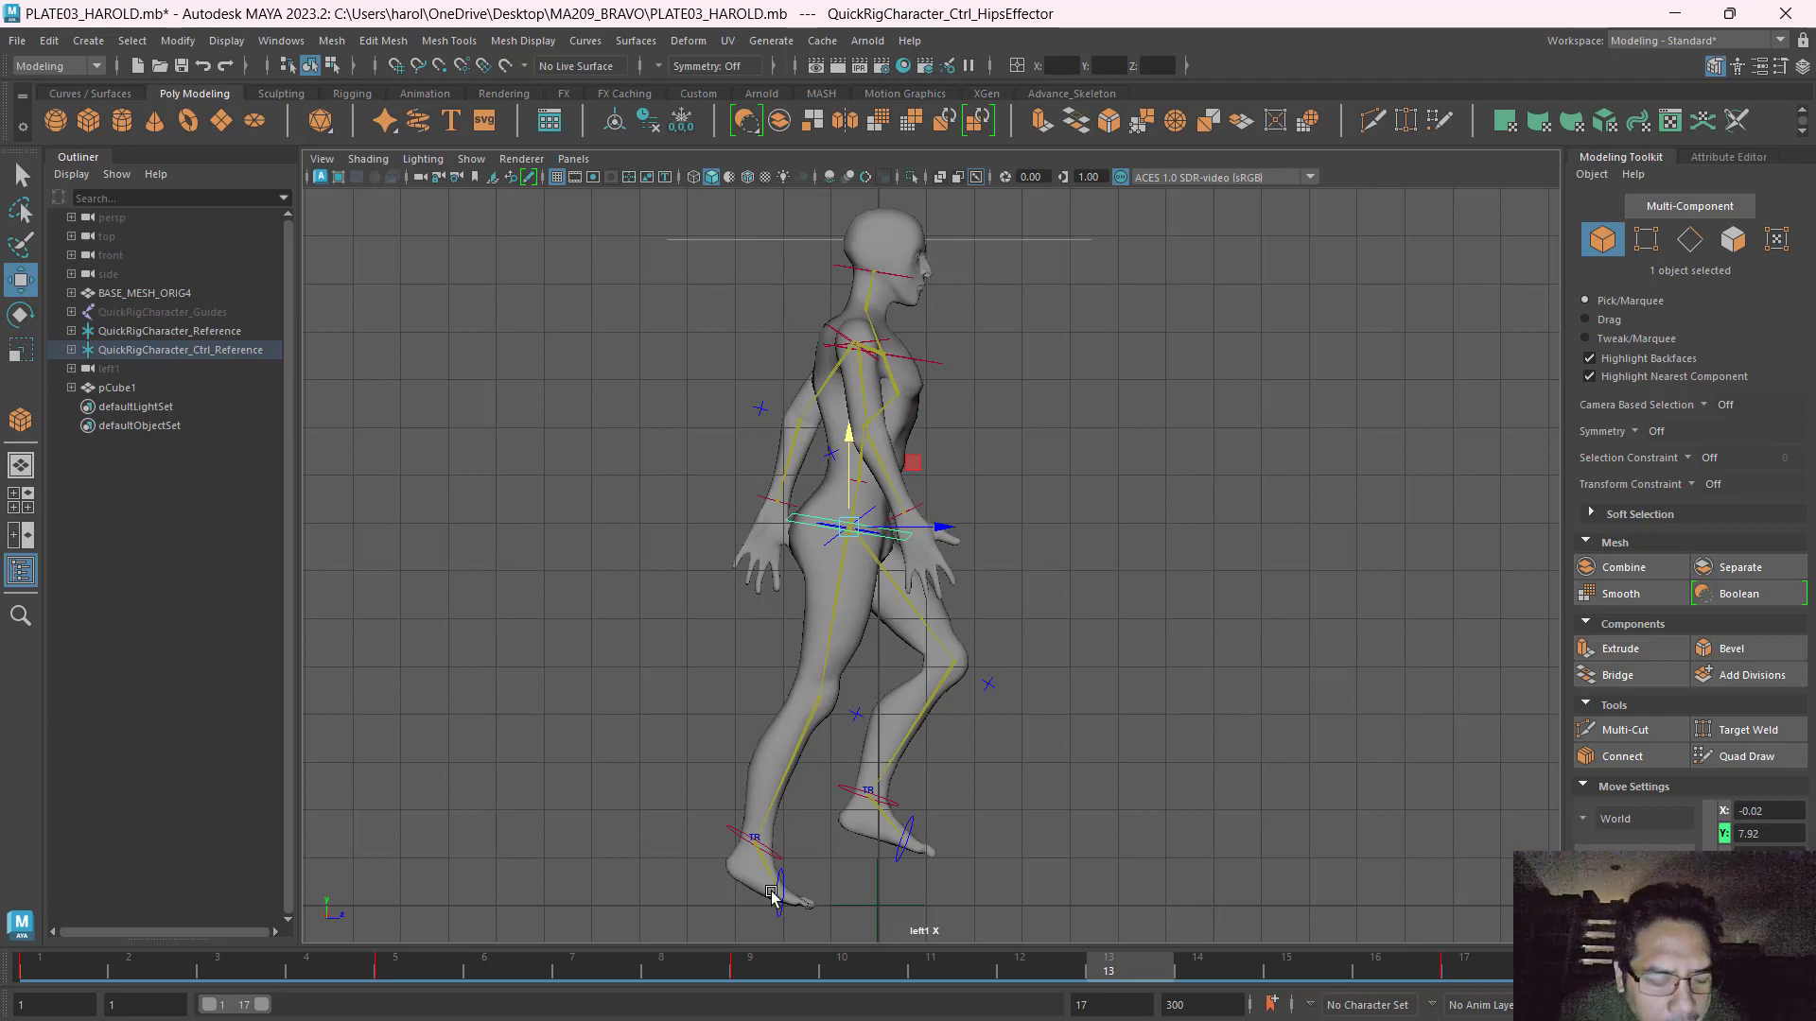
key("alt+Tab")
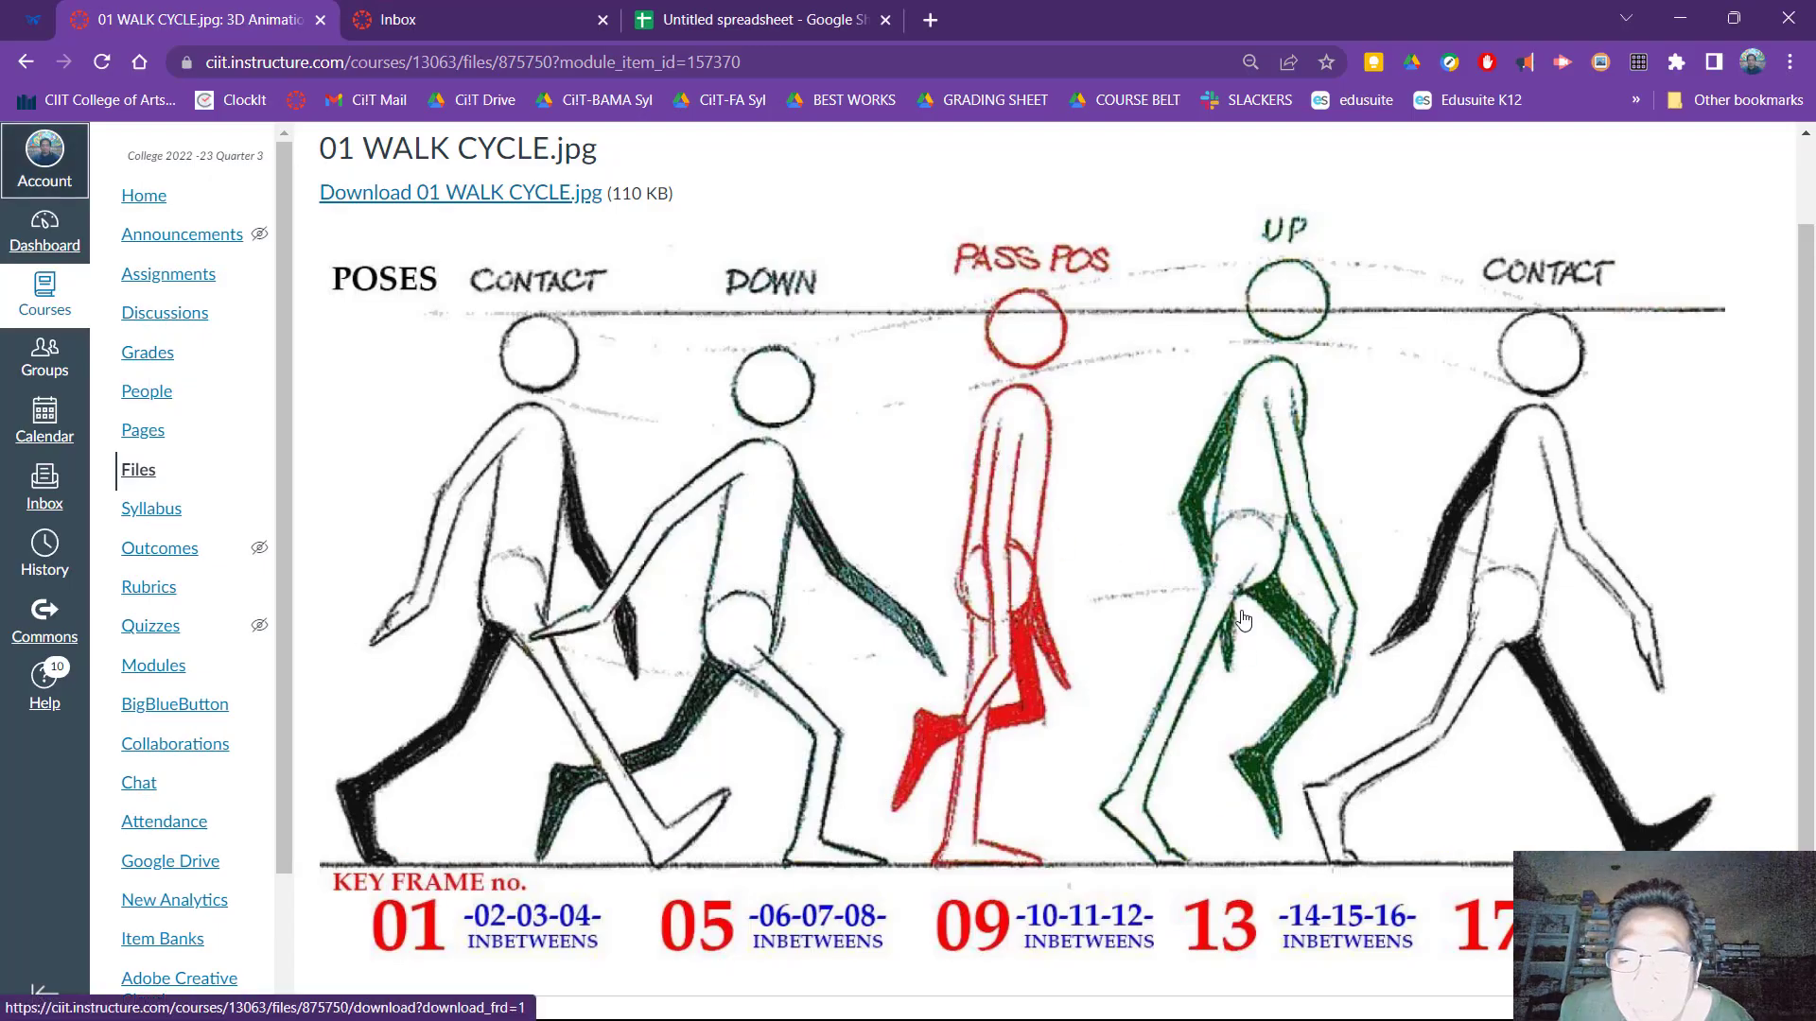
key("alt+Tab")
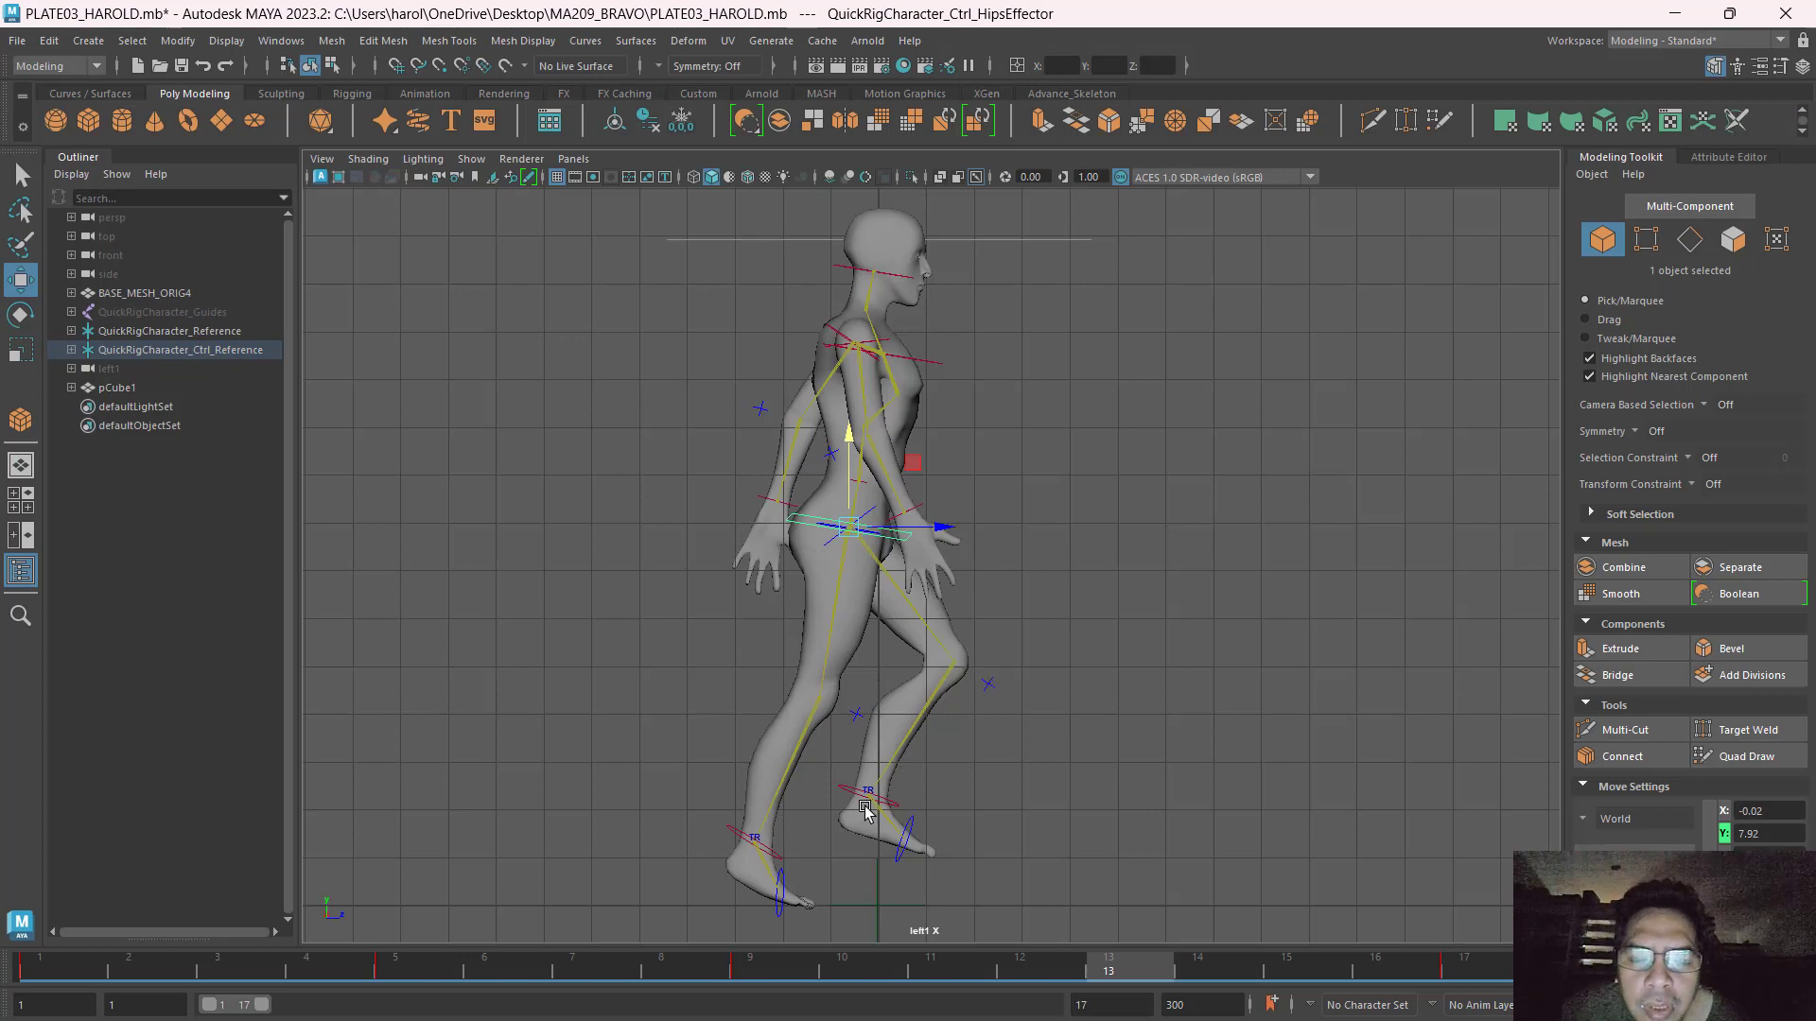
key("alt+Tab")
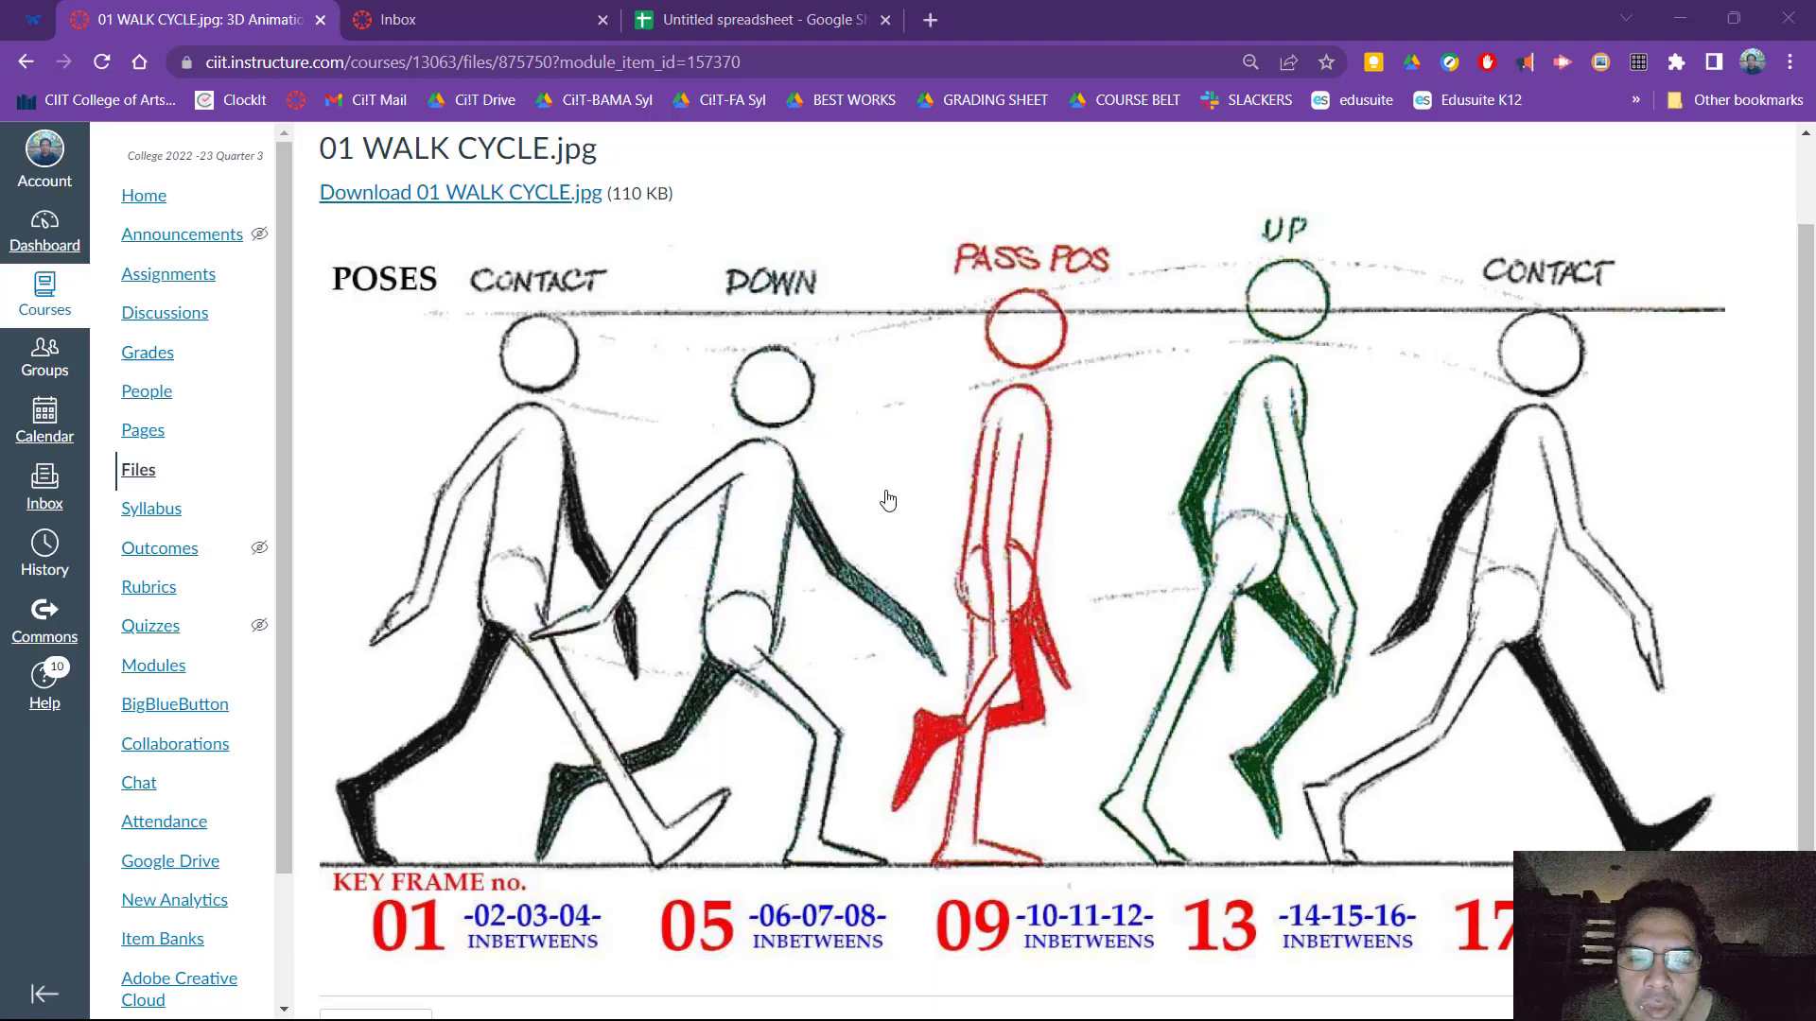
key("alt+Tab")
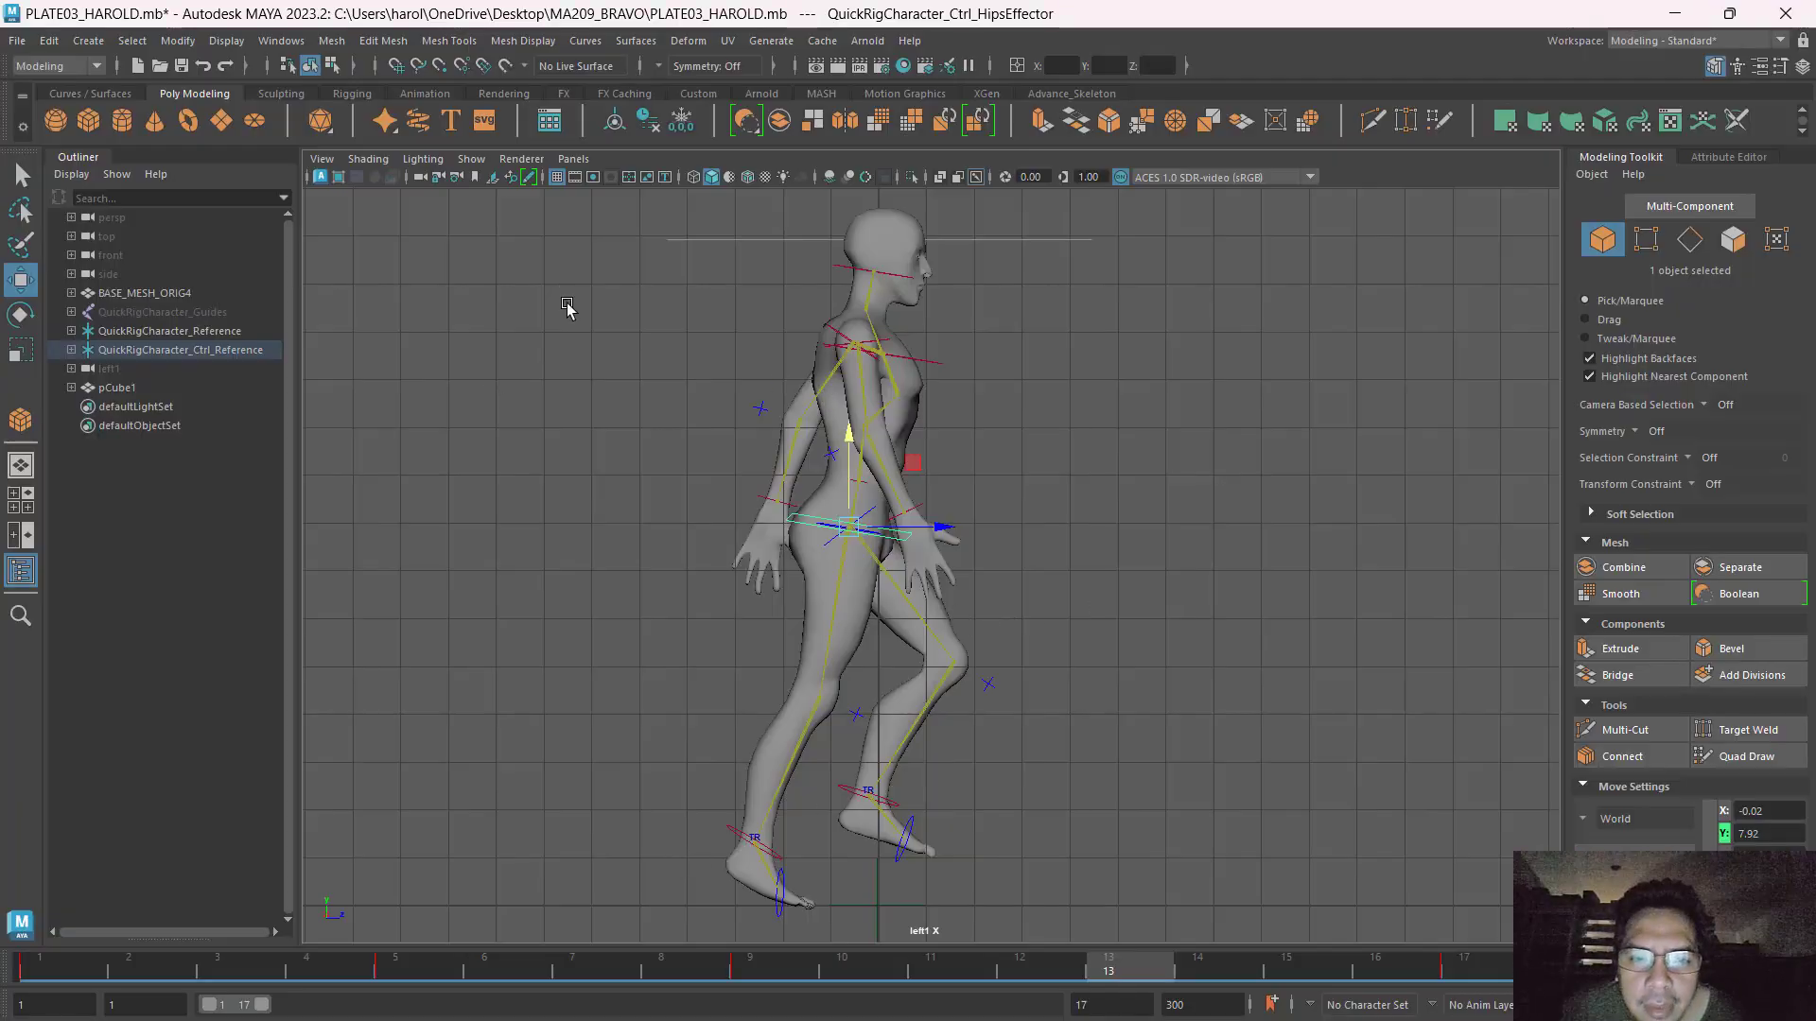
Select all of the character's body controls and key the up pose at frame 13.
left_click_drag(695, 261, 1014, 927)
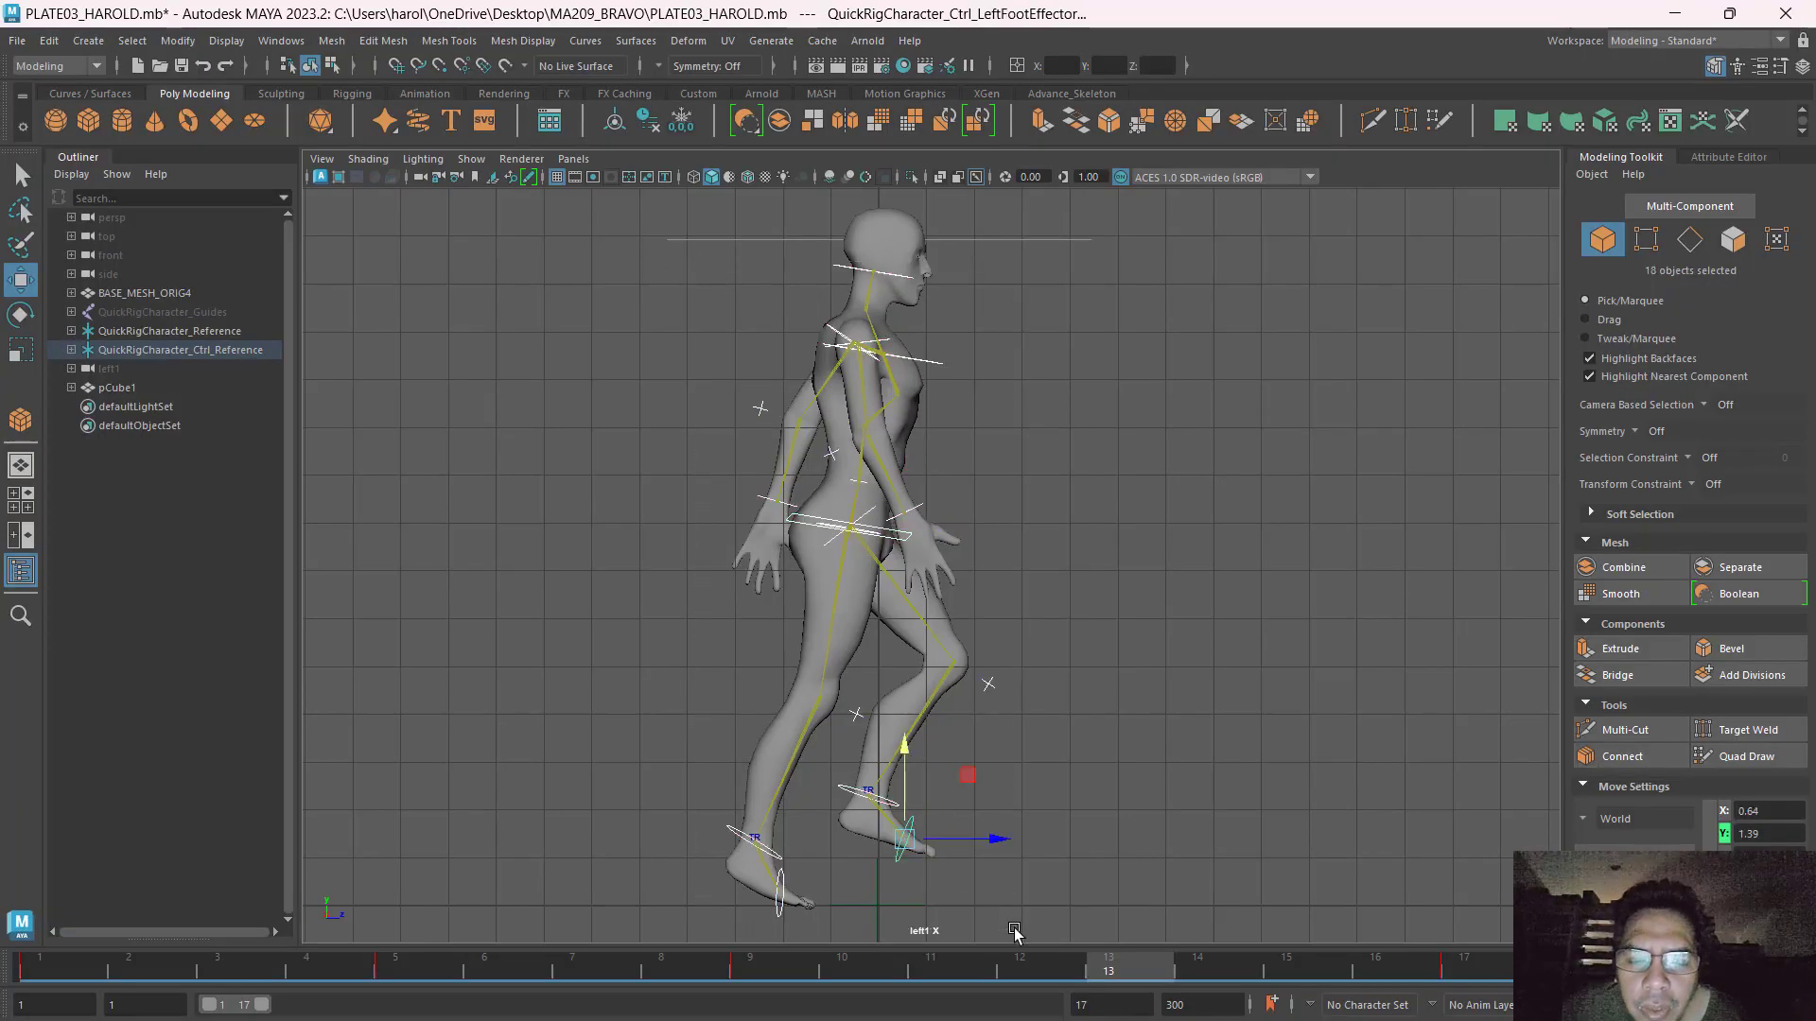
key("s")
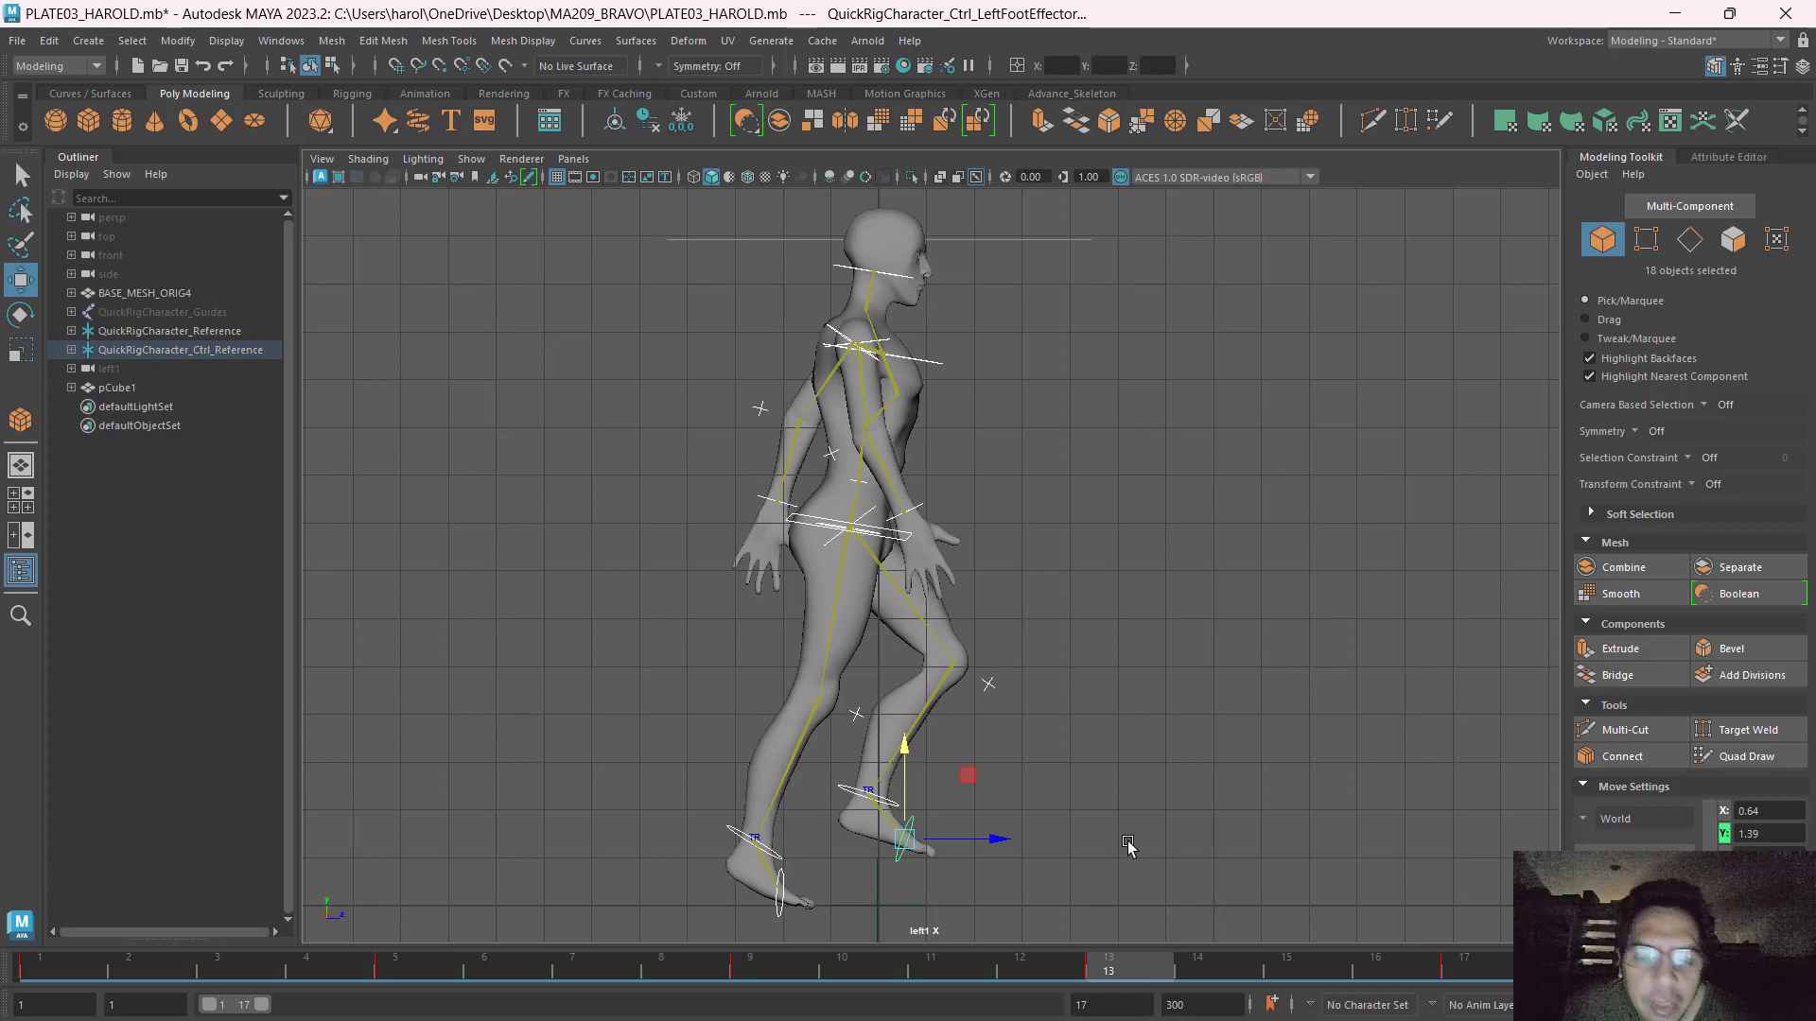
key("alt+Tab")
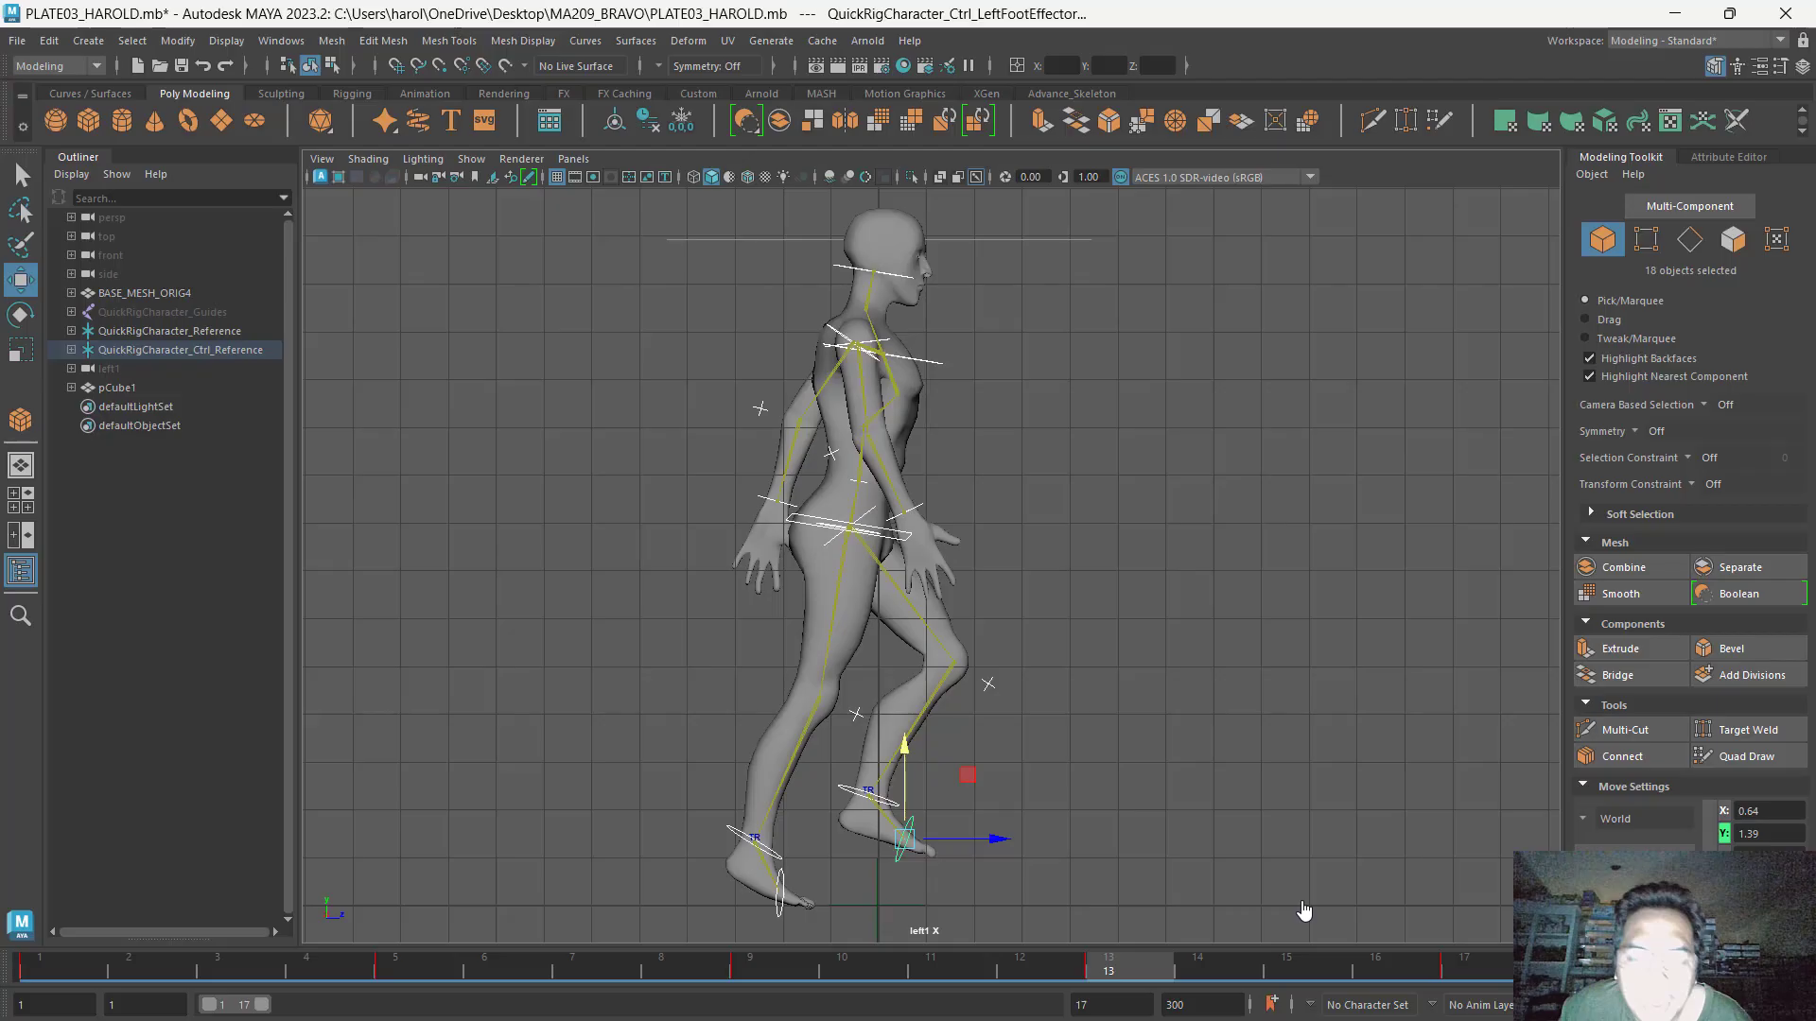
key("alt+Tab")
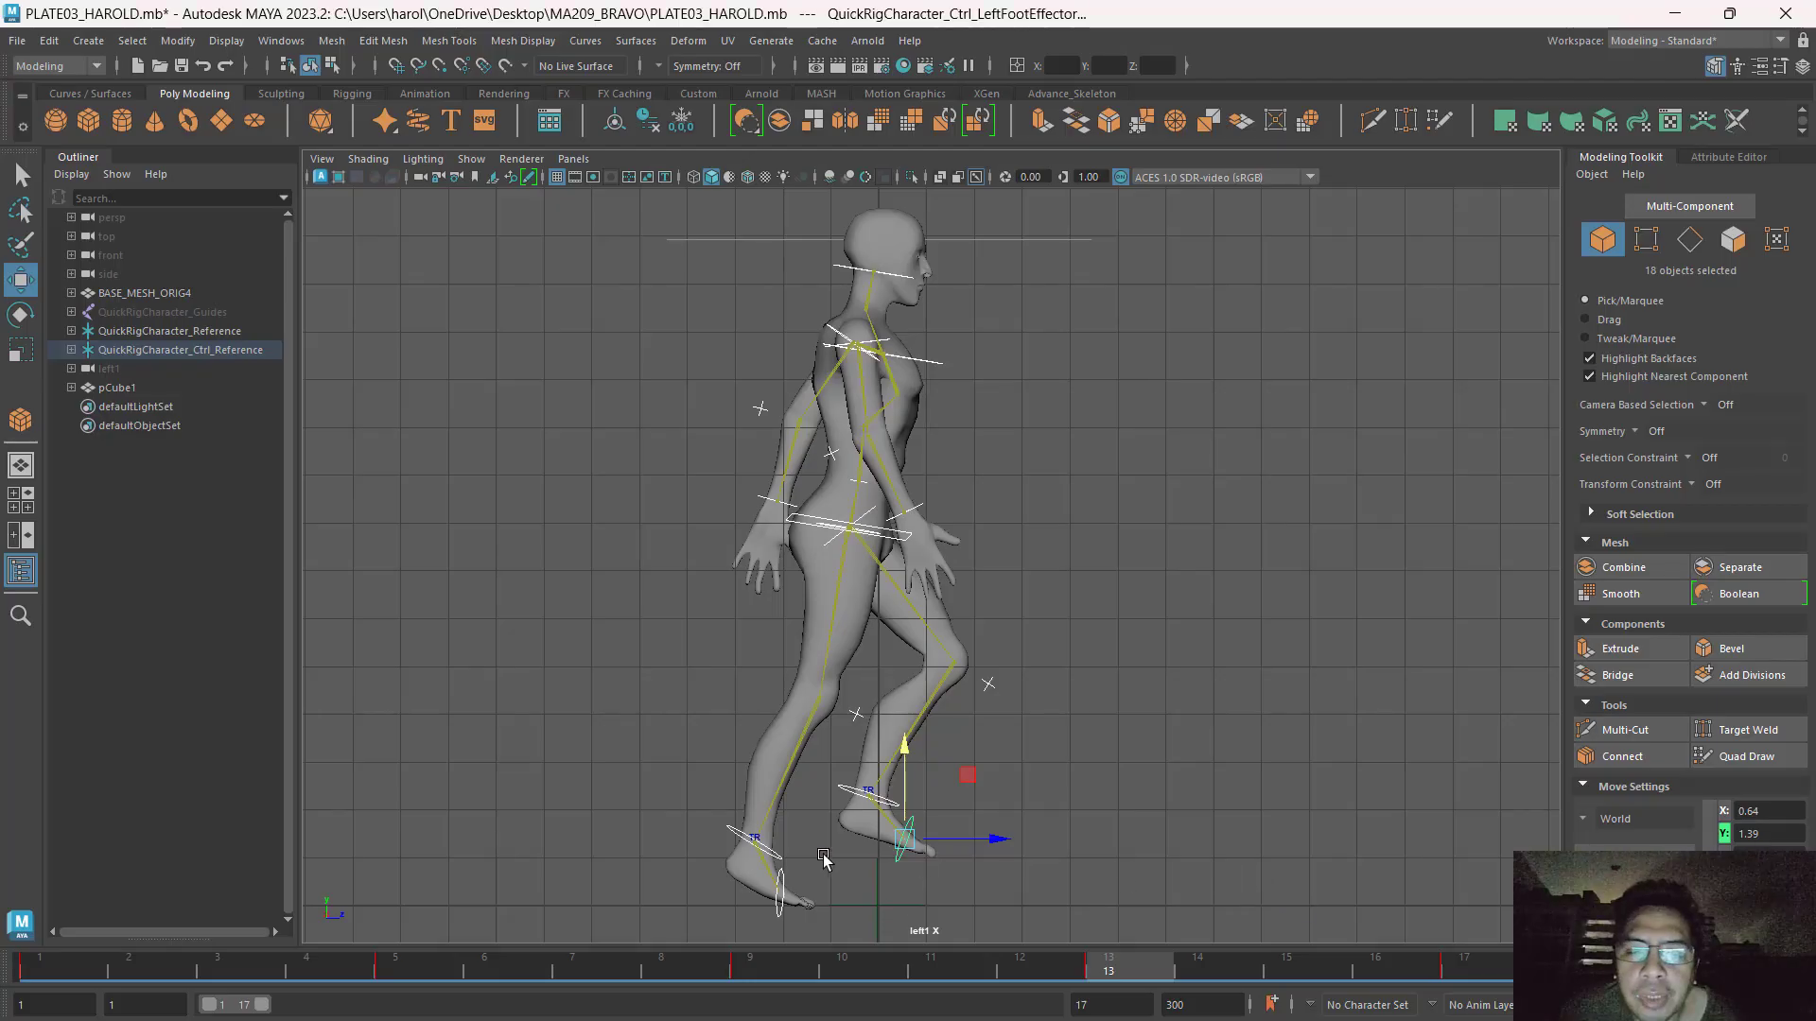
Play the walk cycle from frame 1 and watch it in the side and perspective views.
left_click(36, 963)
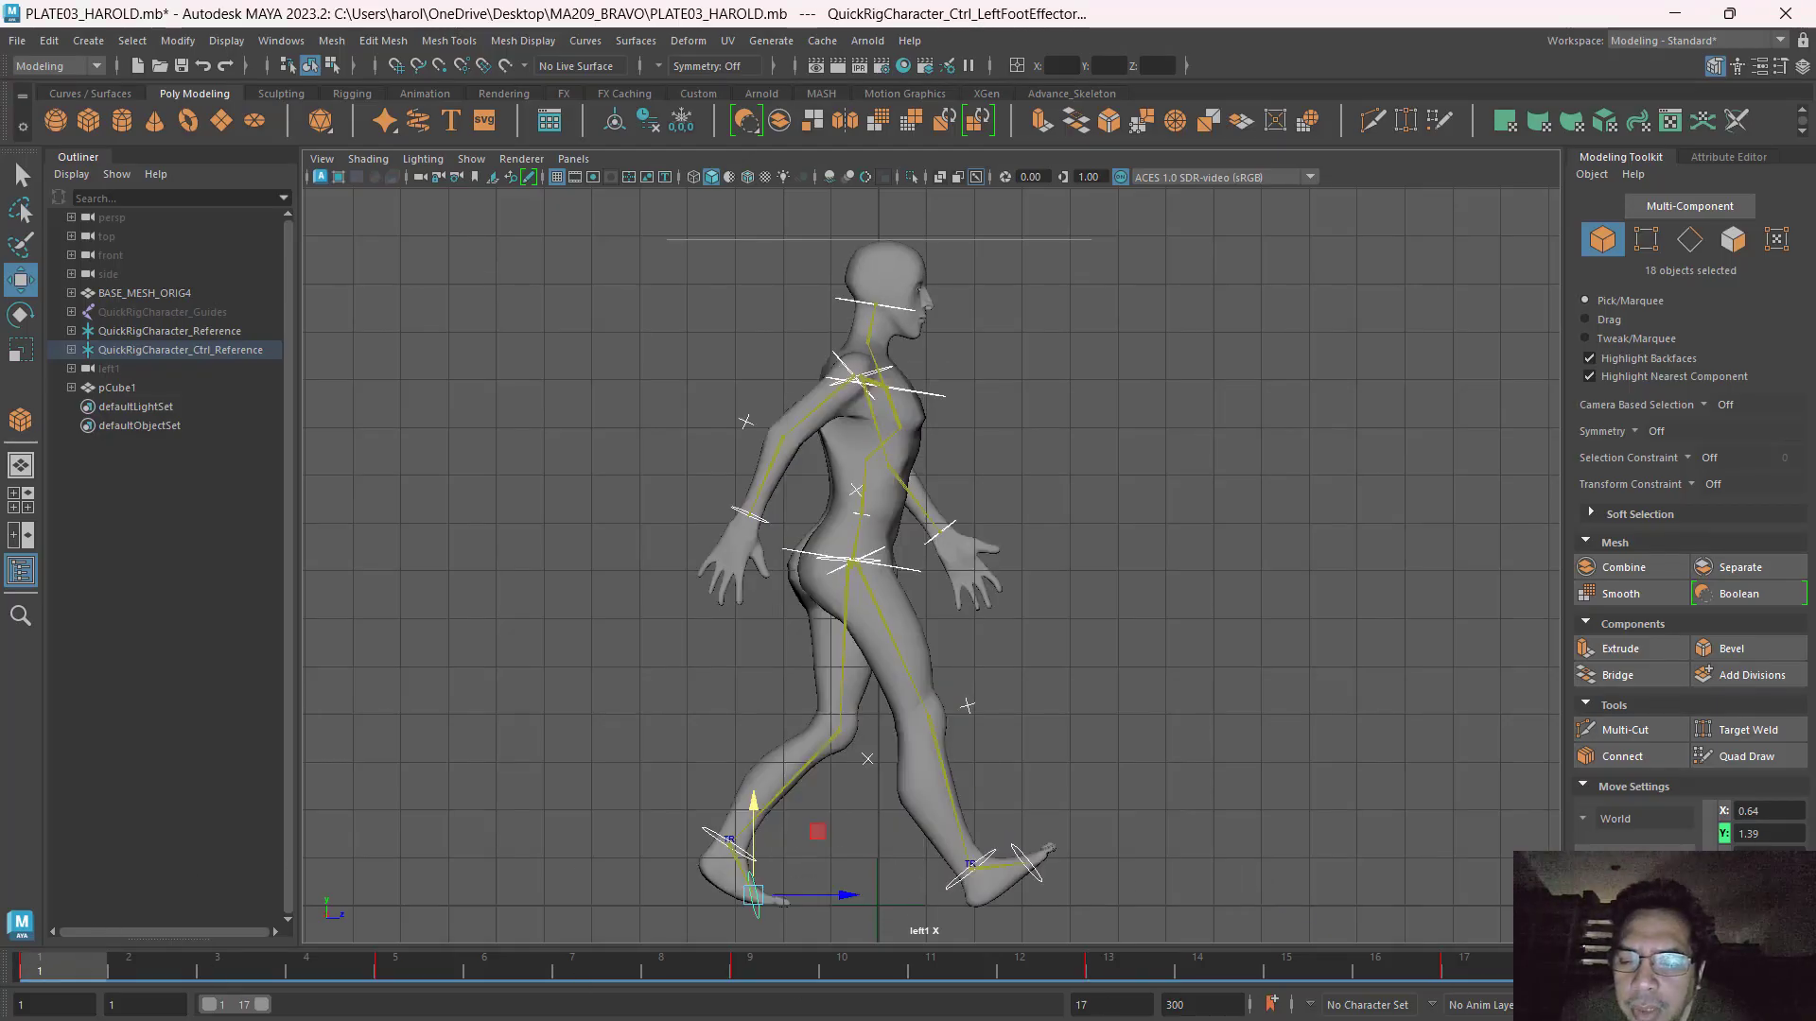
key("alt+v")
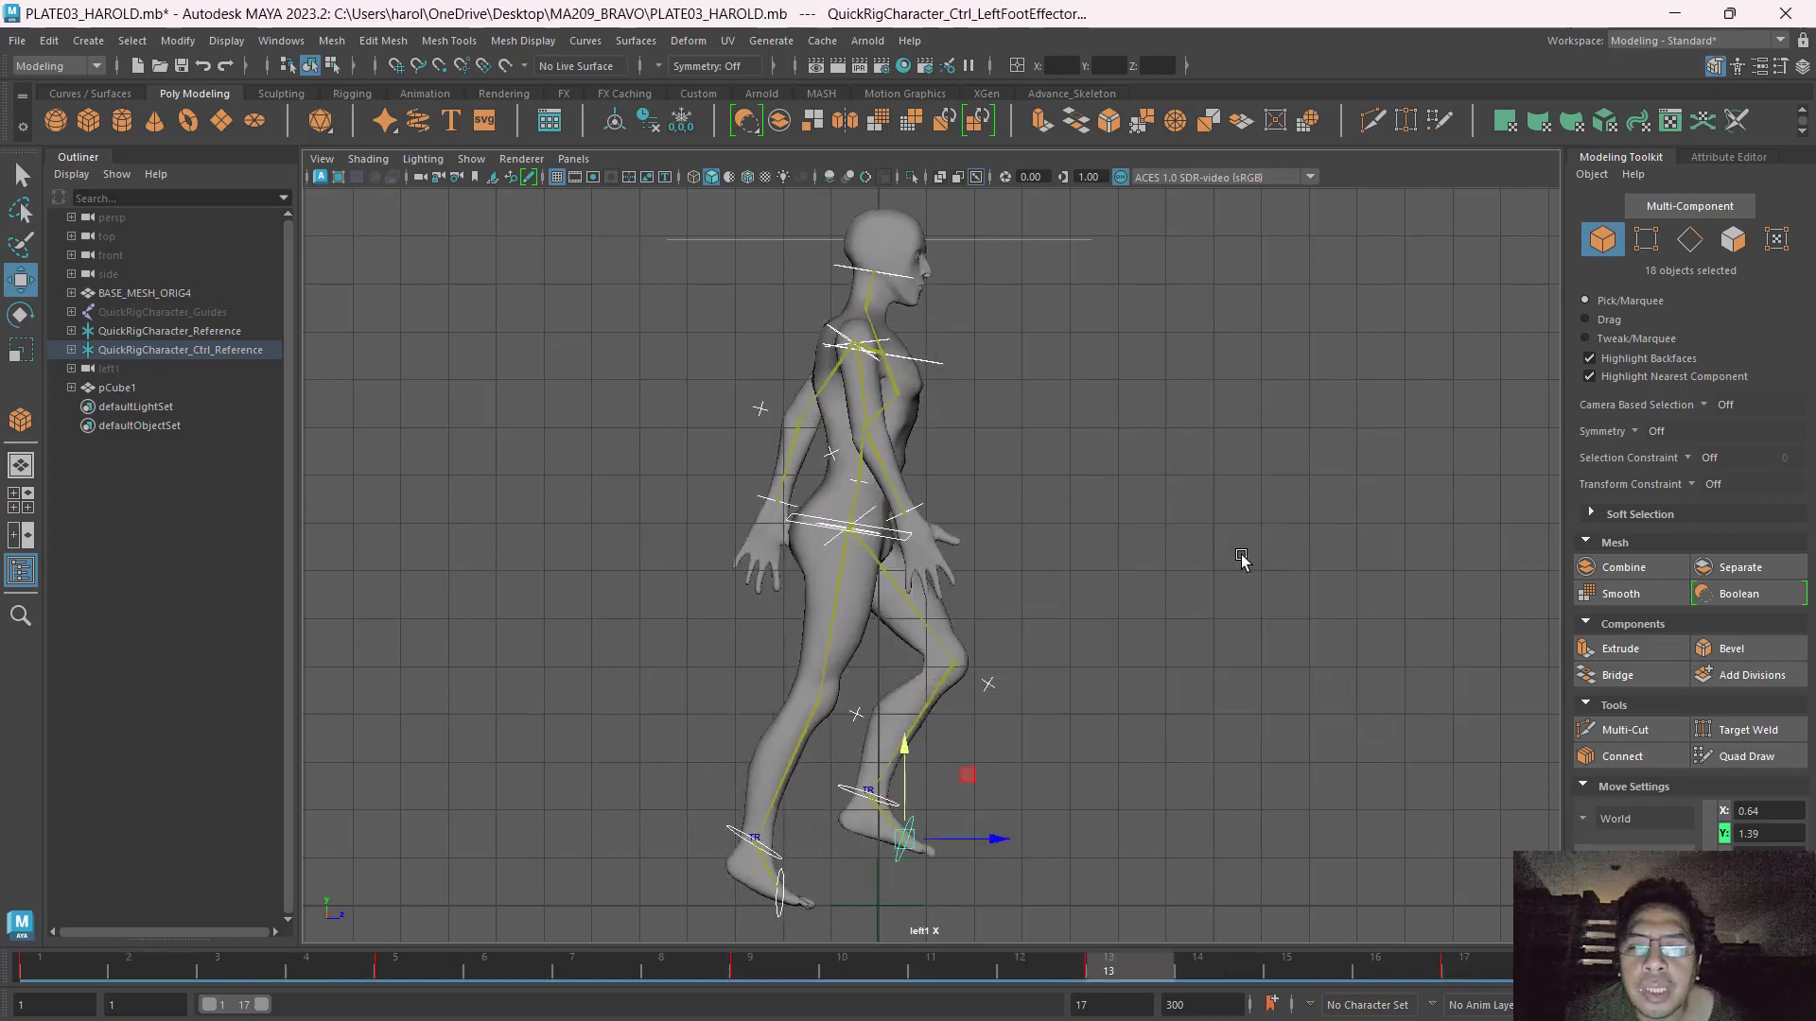
key("space")
key("space")
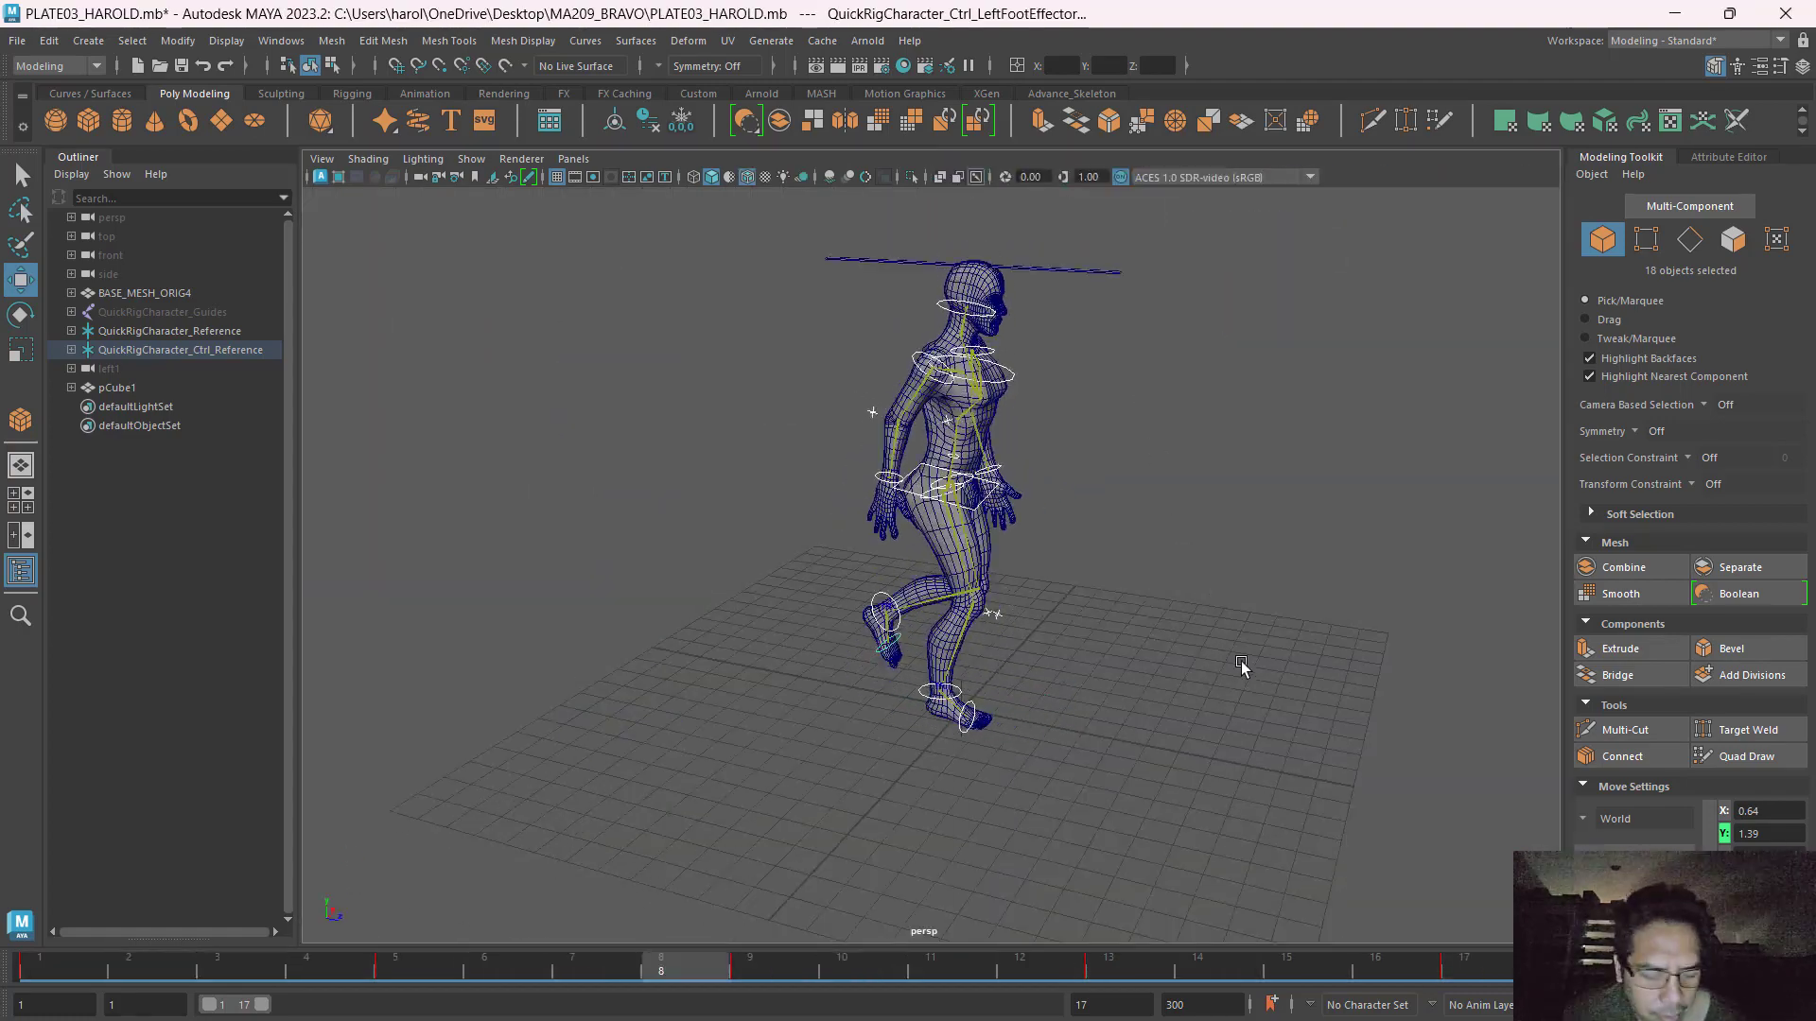
Watch the walk cycle play from another angle in the perspective view and return to frame 1.
mouse_move(1188, 644)
left_mouse_down("alt")
mouse_move(1022, 661)
mouse_move(917, 643)
mouse_move(1176, 667)
mouse_move(1187, 644)
left_mouse_up("alt")
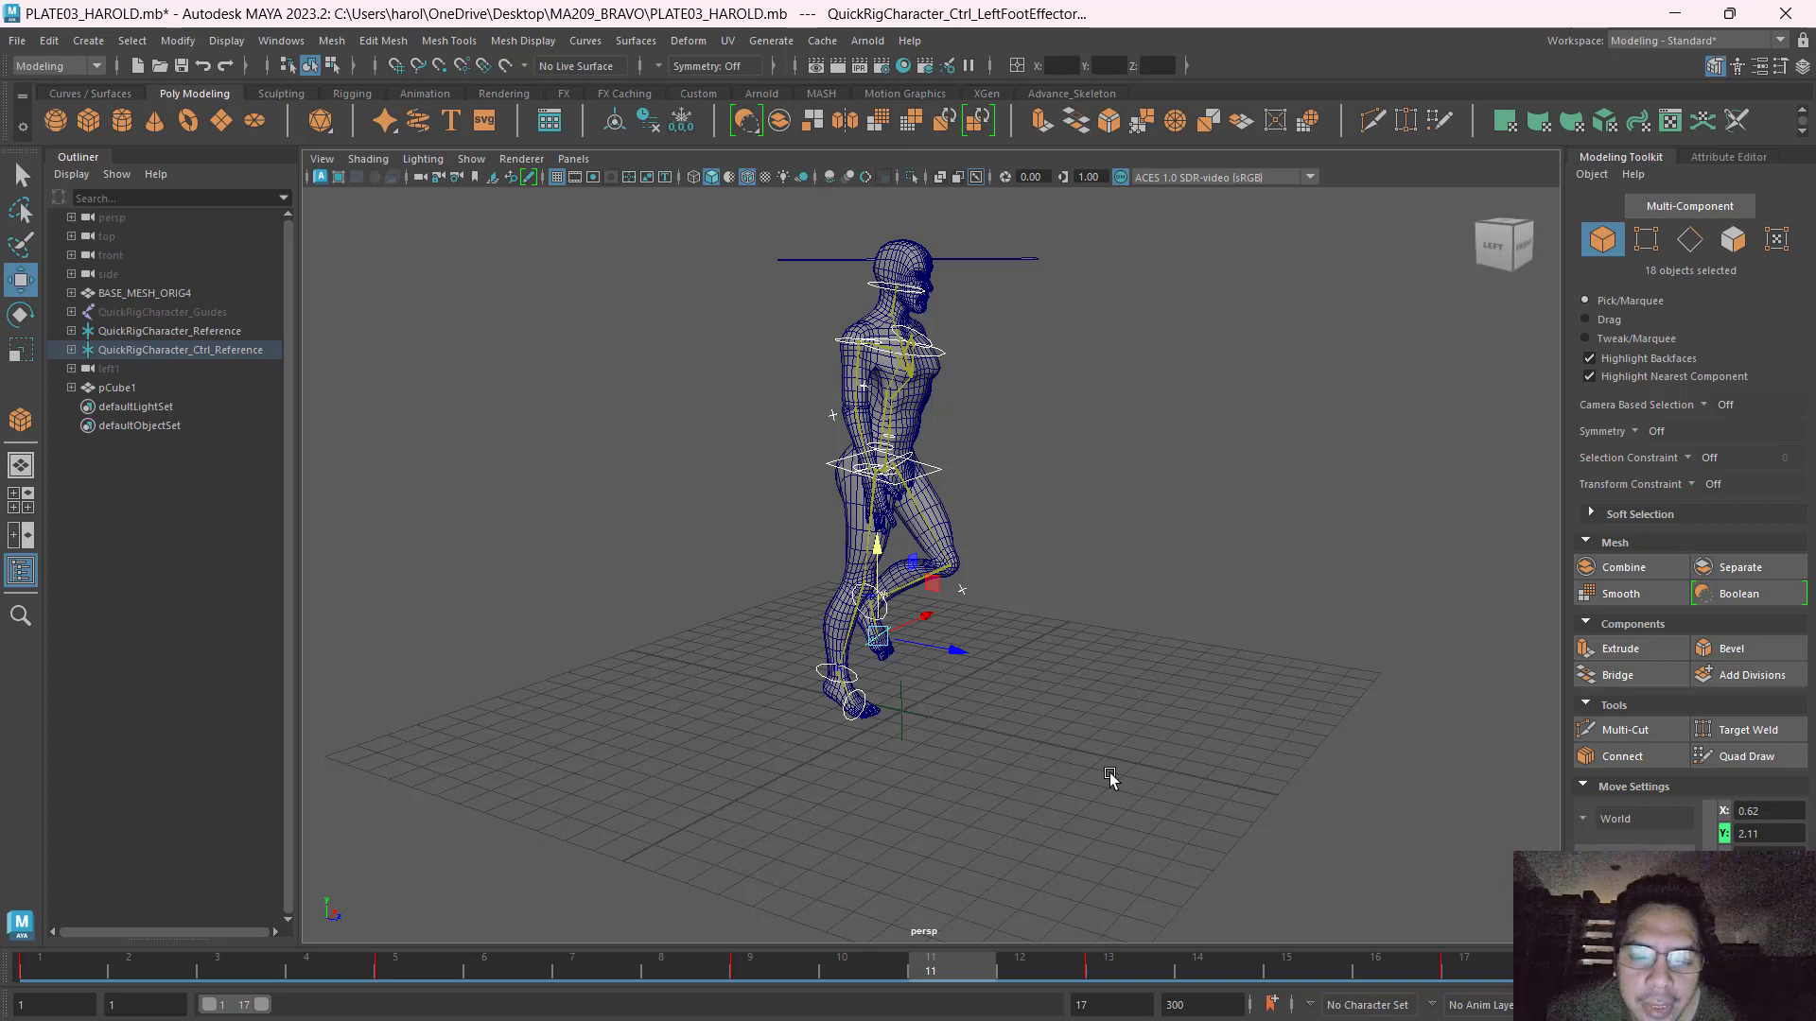
mouse_move(35, 972)
left_mouse_down()
mouse_move(345, 1010)
mouse_move(1537, 1008)
mouse_move(38, 1008)
left_mouse_up()
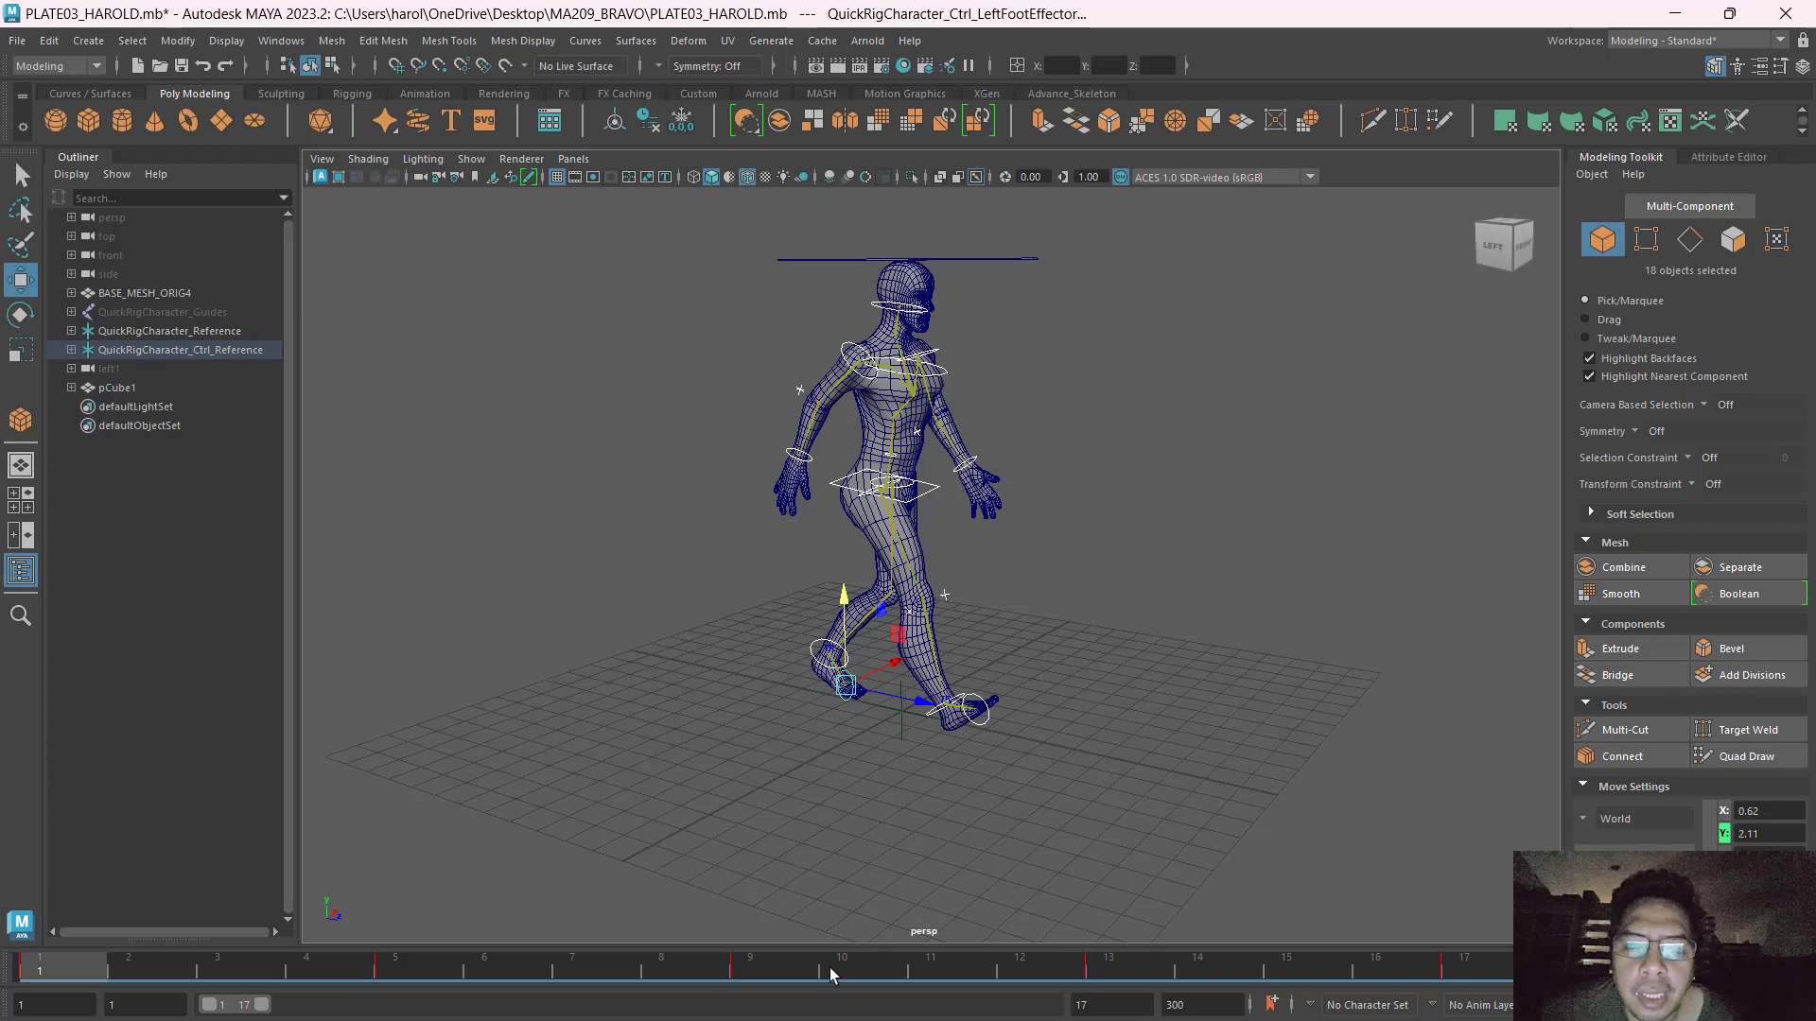
key("alt+Tab")
key("alt+Tab")
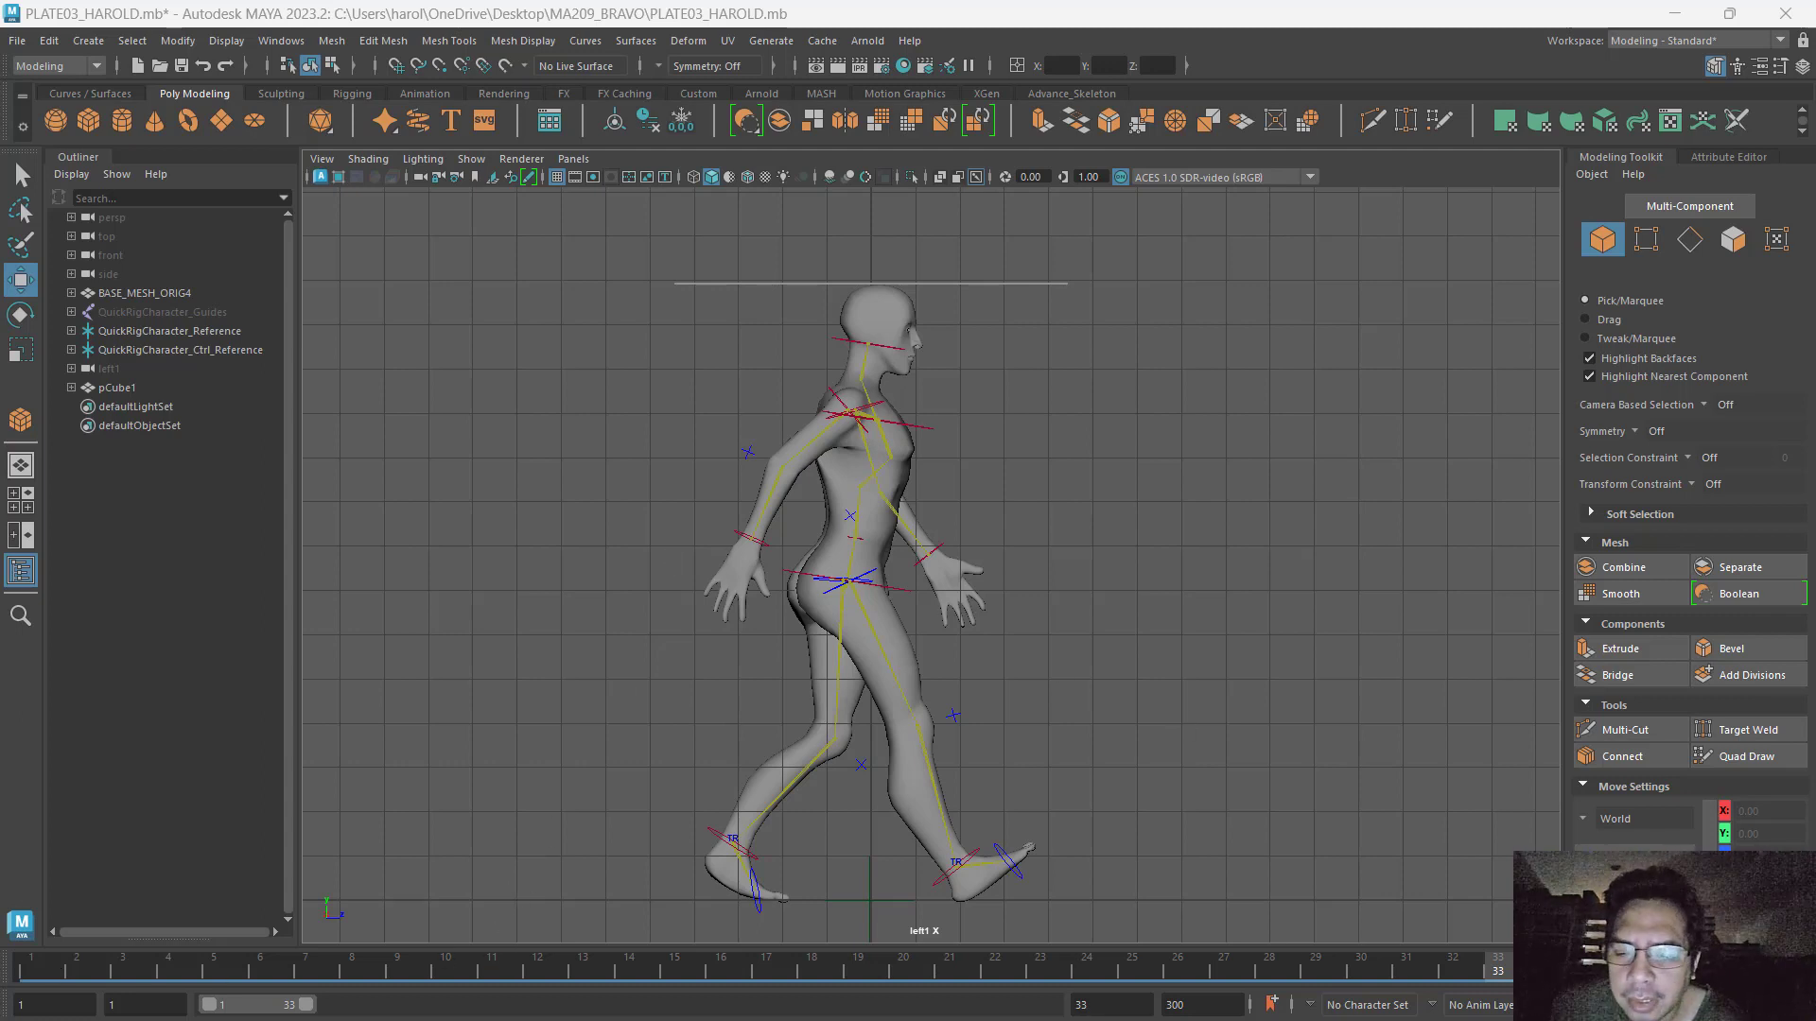
Play the 33-frame walk cycle in the side view, and change over to the perspective view to watch it there.
key("alt+v")
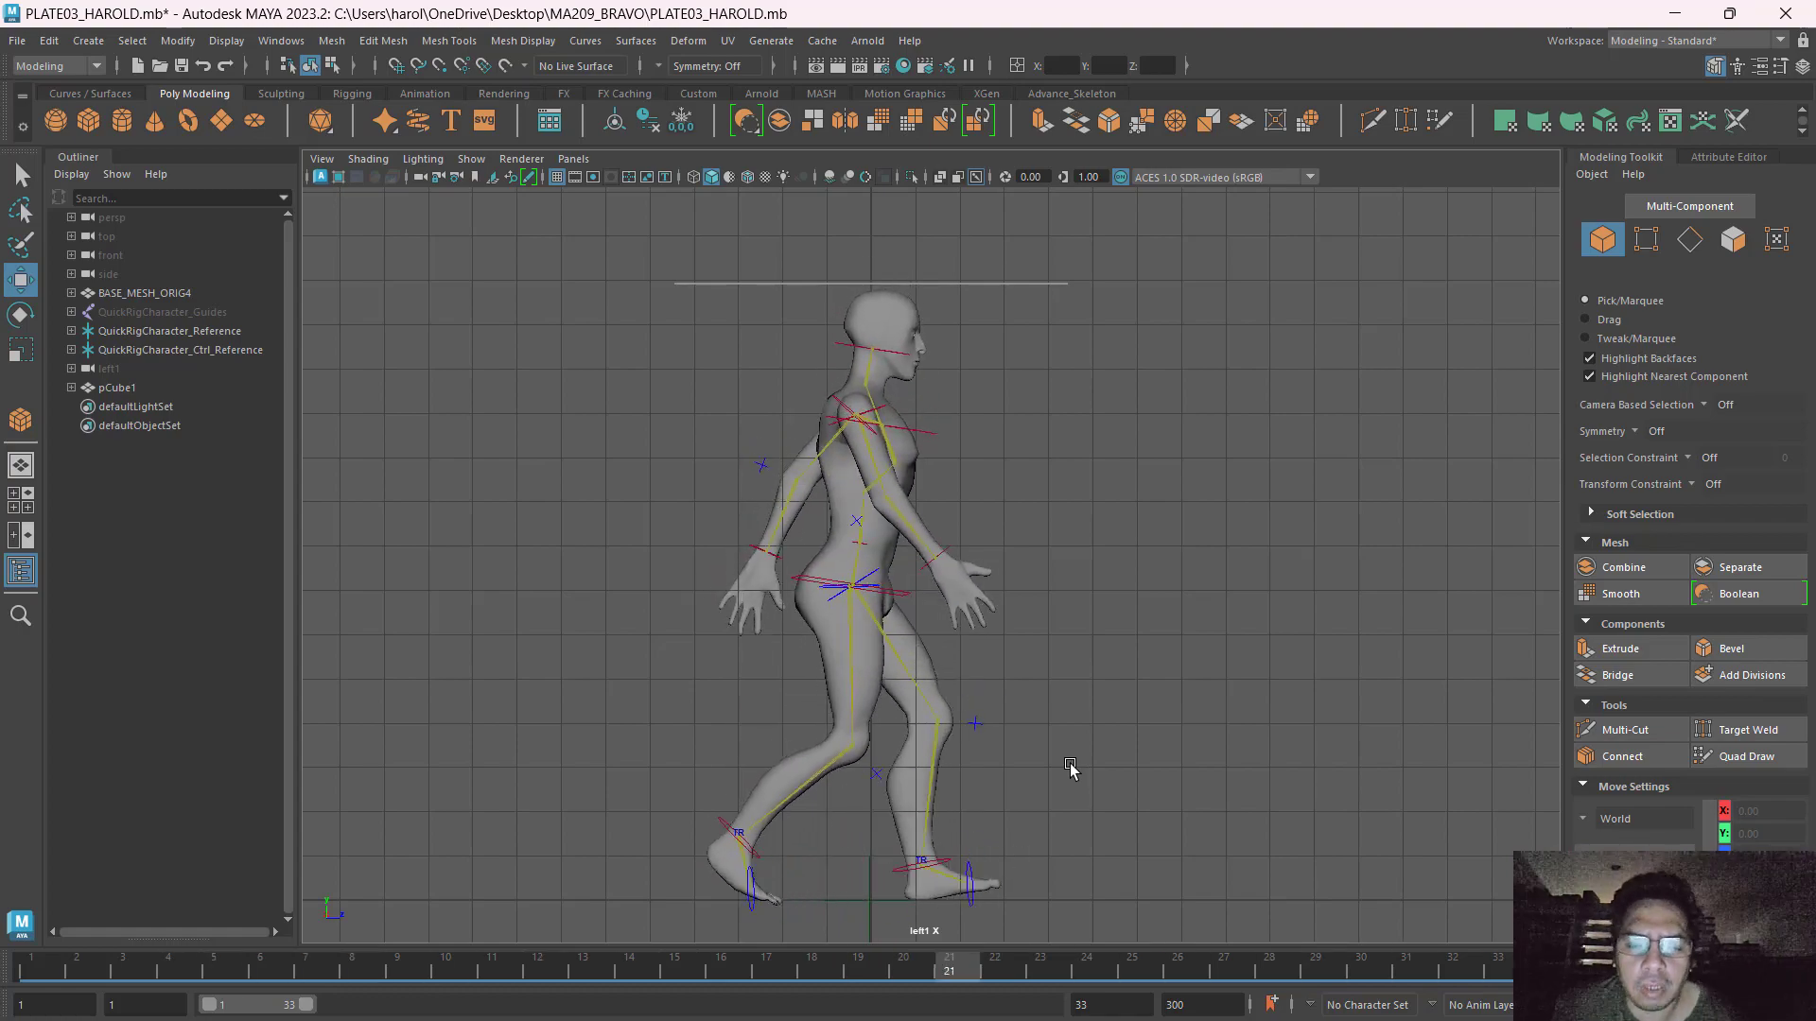
key("space")
key("space")
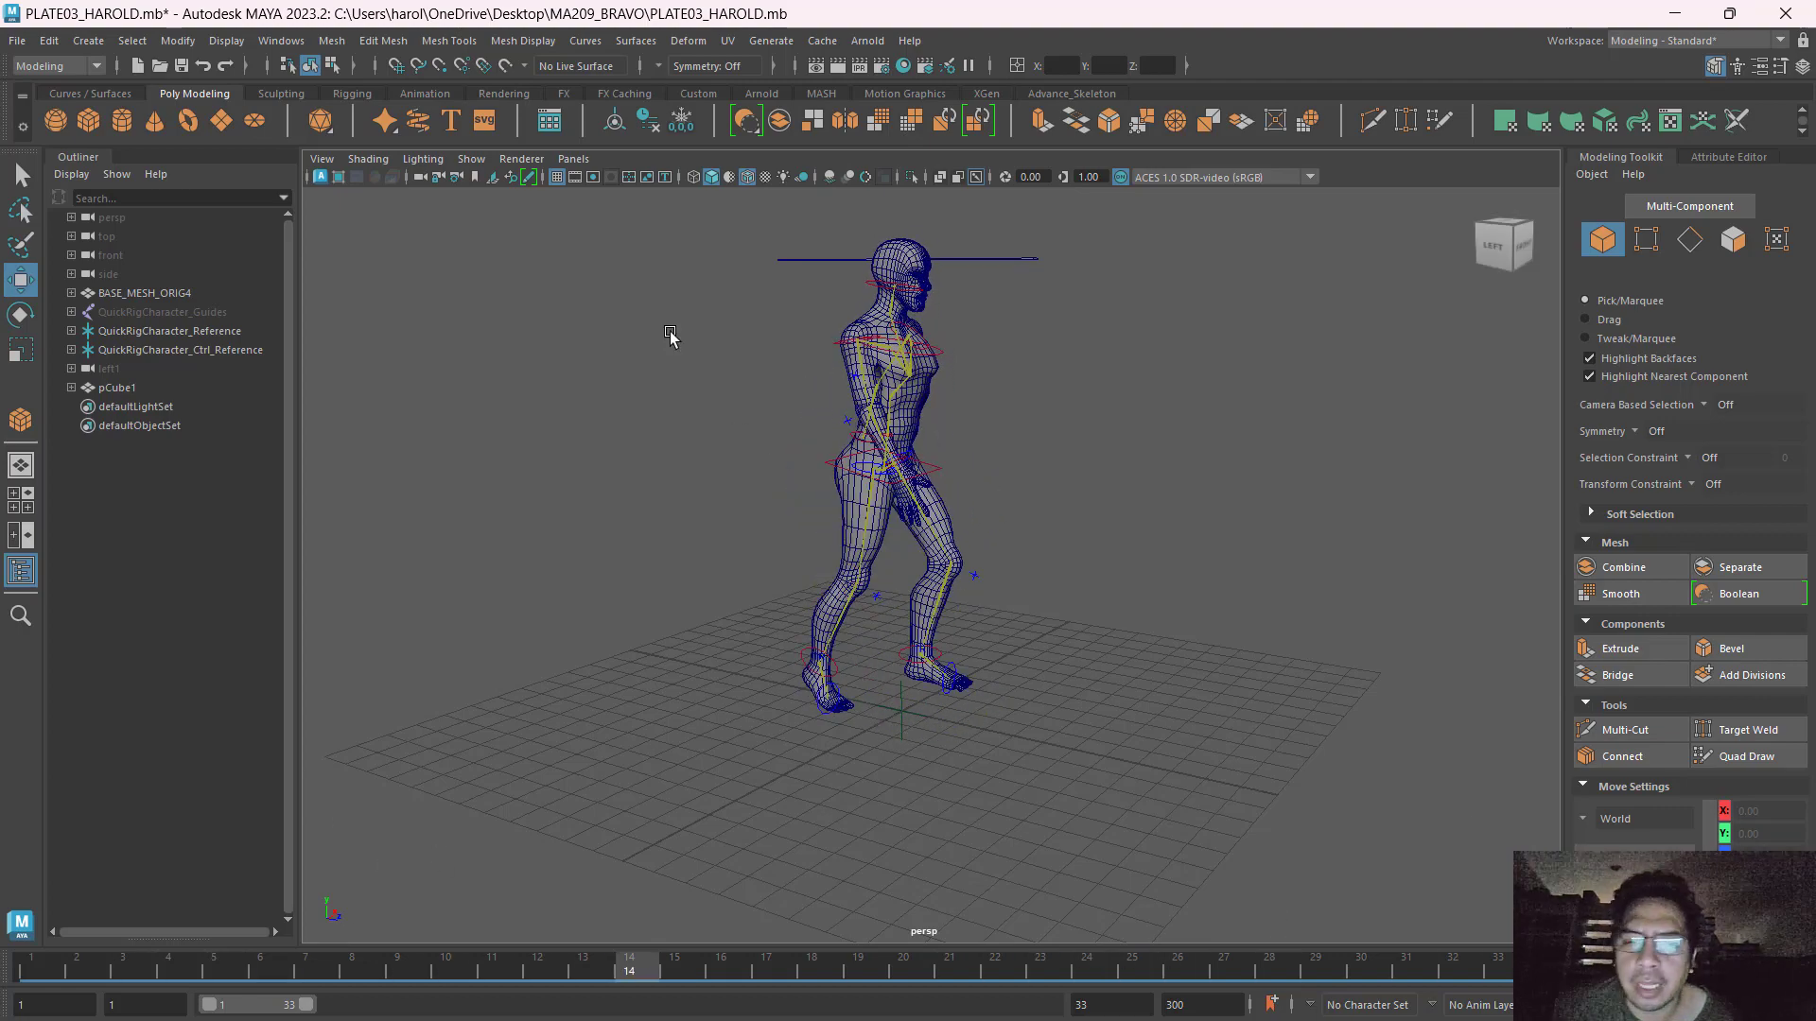
Select all of the character's body controls, scrub from frame 1 to frame 33, and play the cycle in perspective.
left_click_drag(668, 824, 1139, 276)
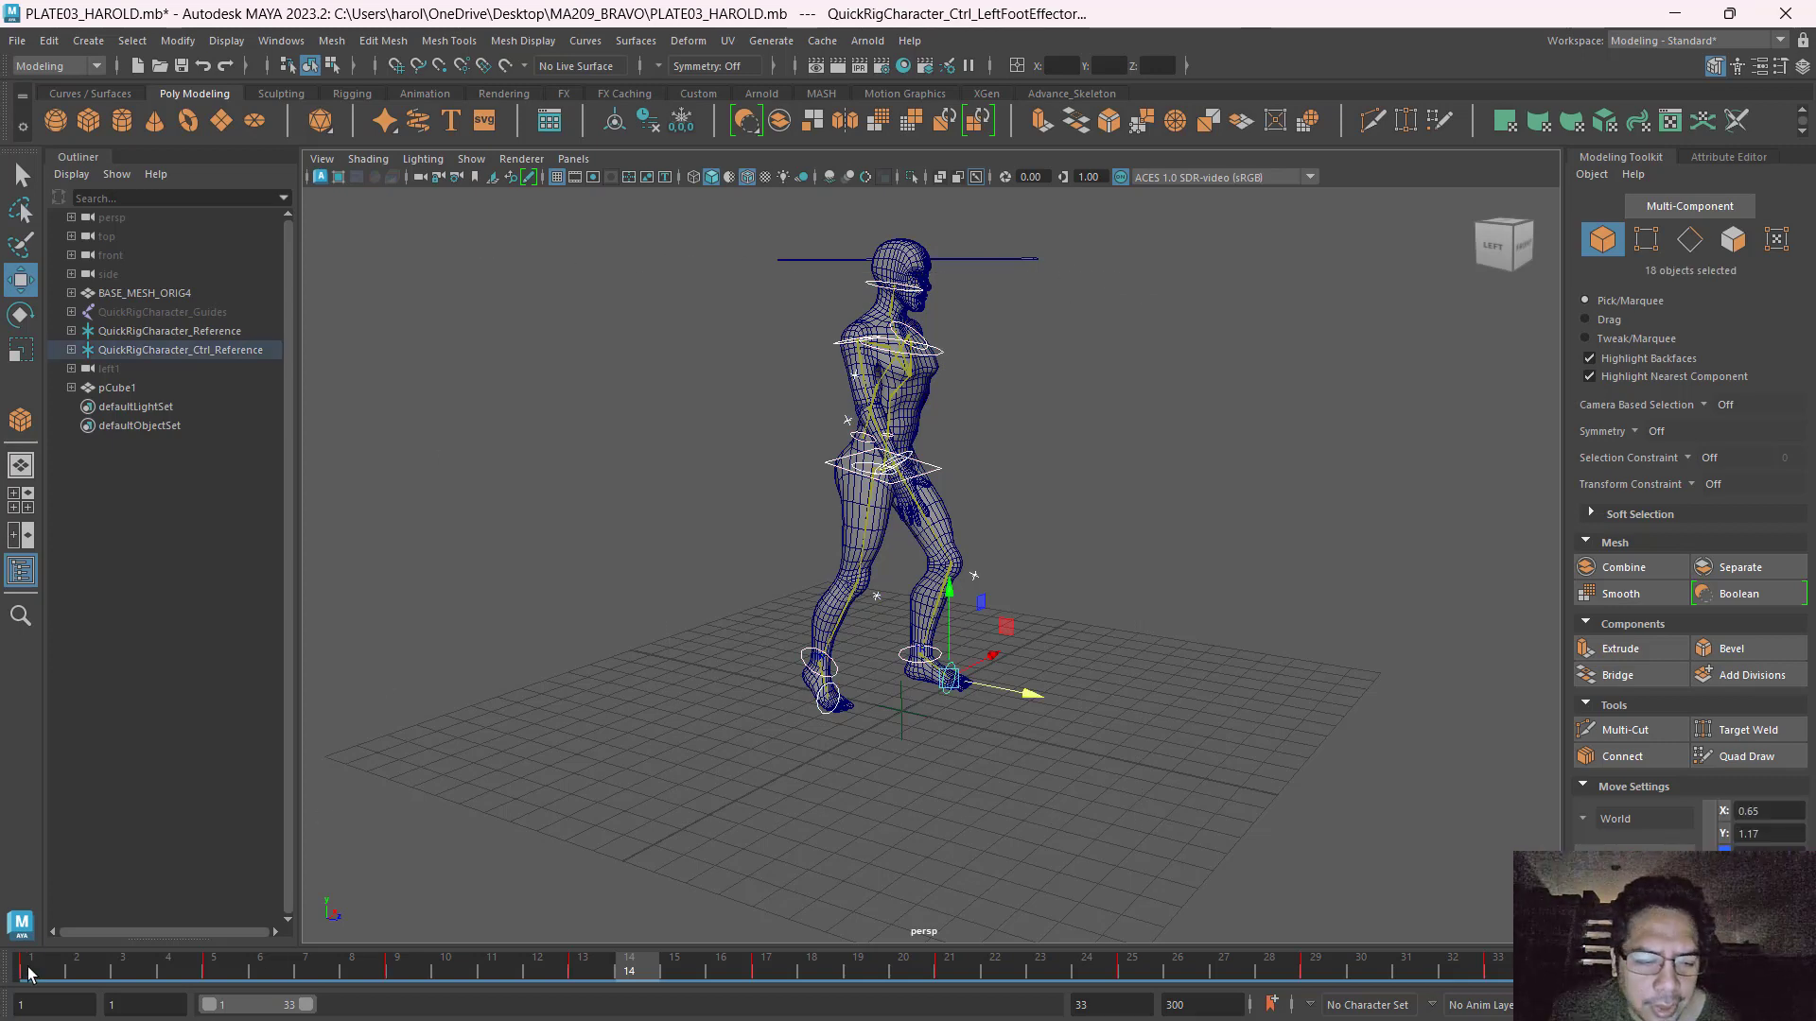
left_click_drag(31, 975, 1497, 1001)
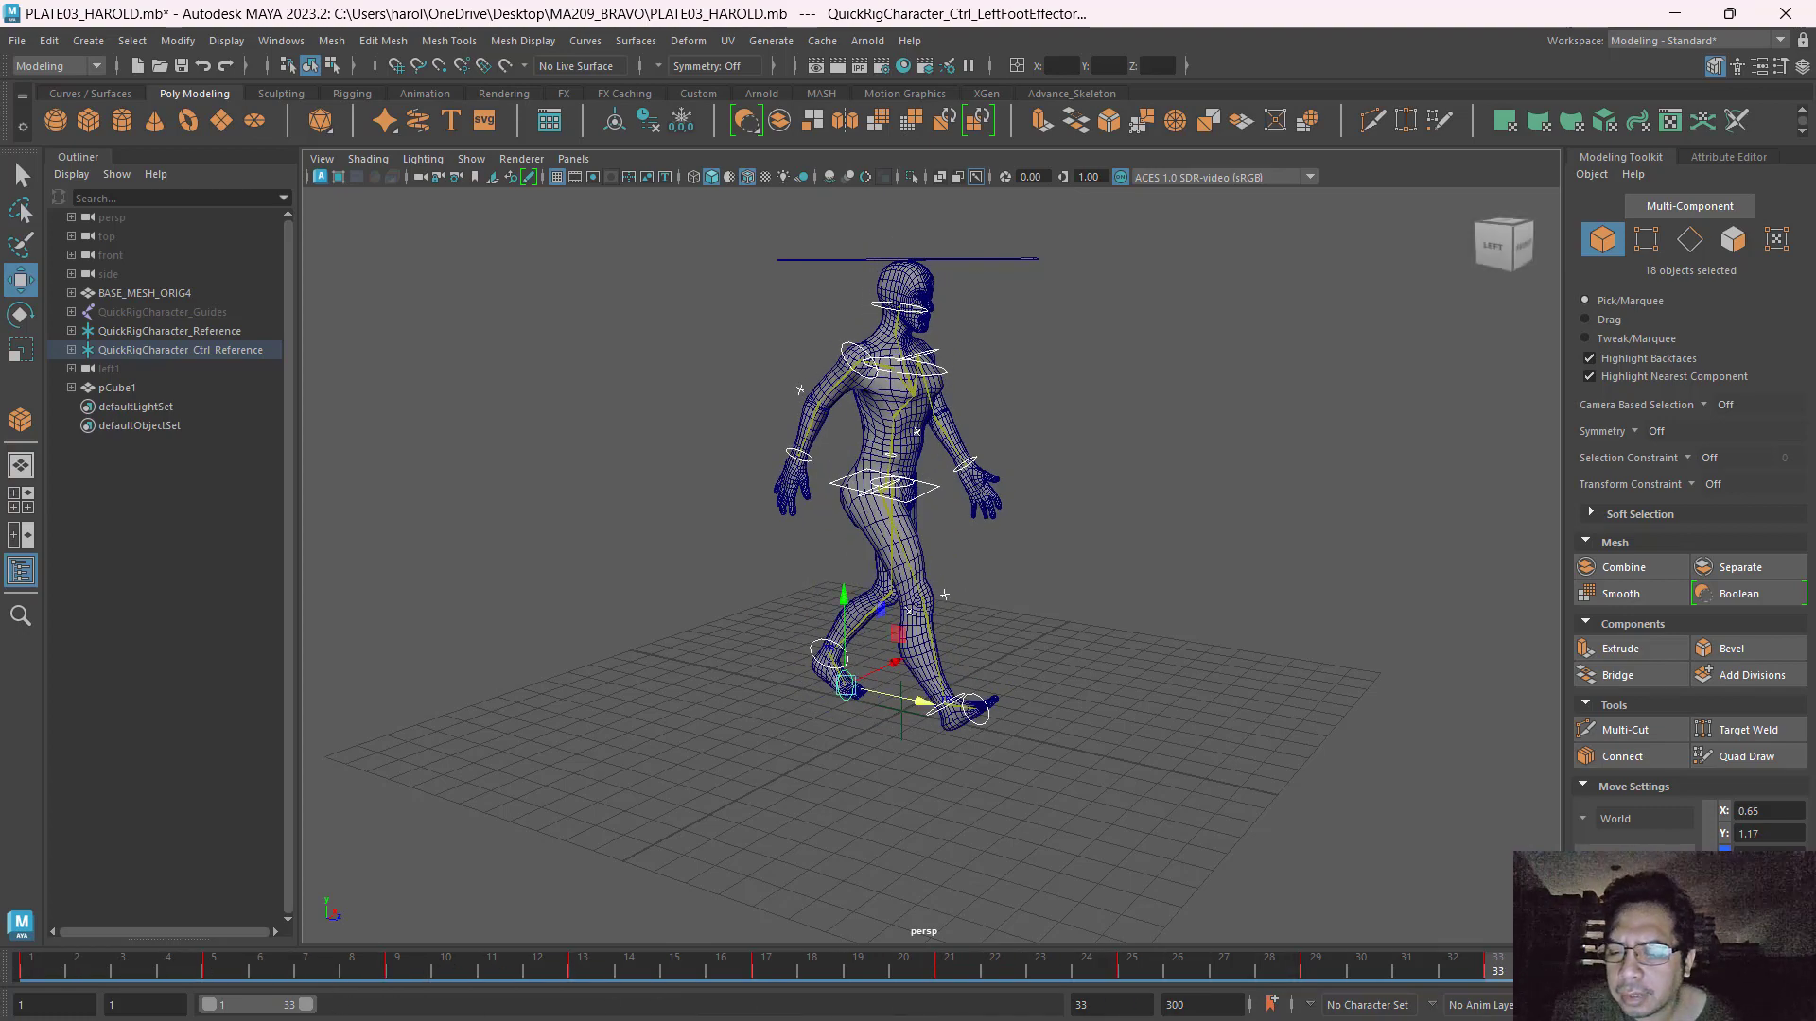
key("alt+v")
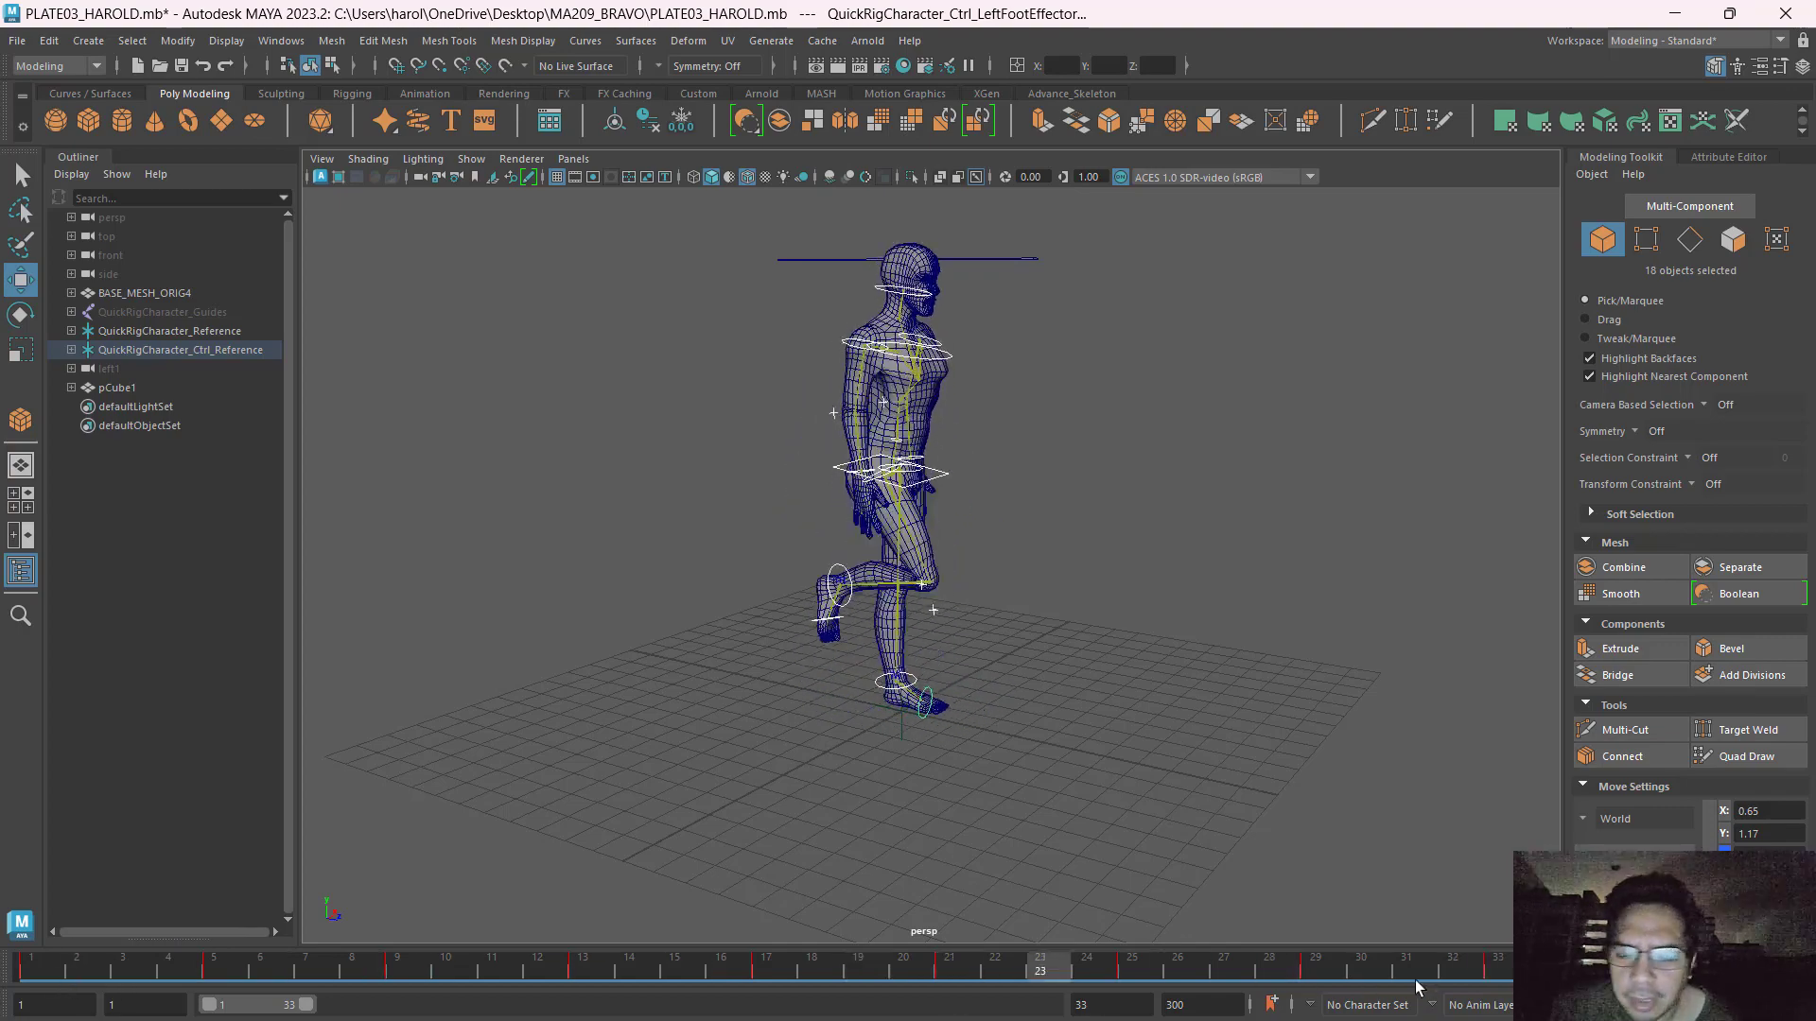
left_click(1714, 966)
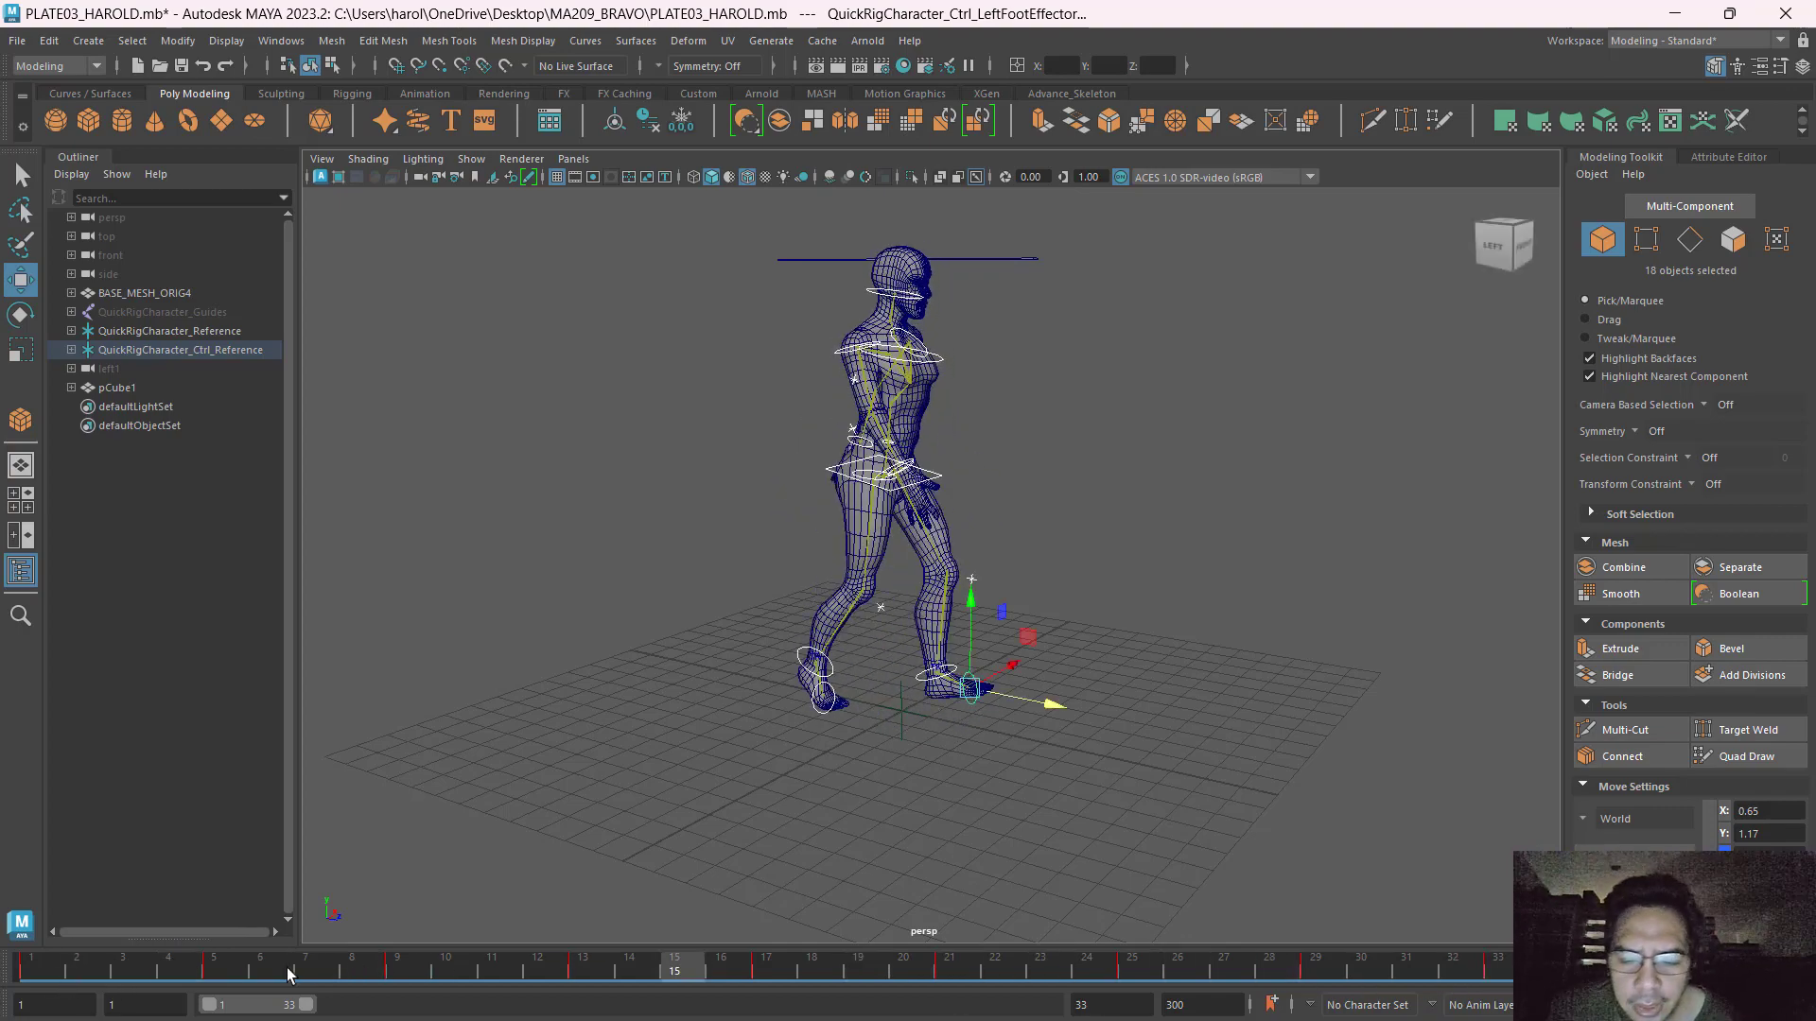
Inspect the keyed contact, down and passing poses at frames 1, 5 and 9 one after another.
left_click(31, 972)
left_click(214, 974)
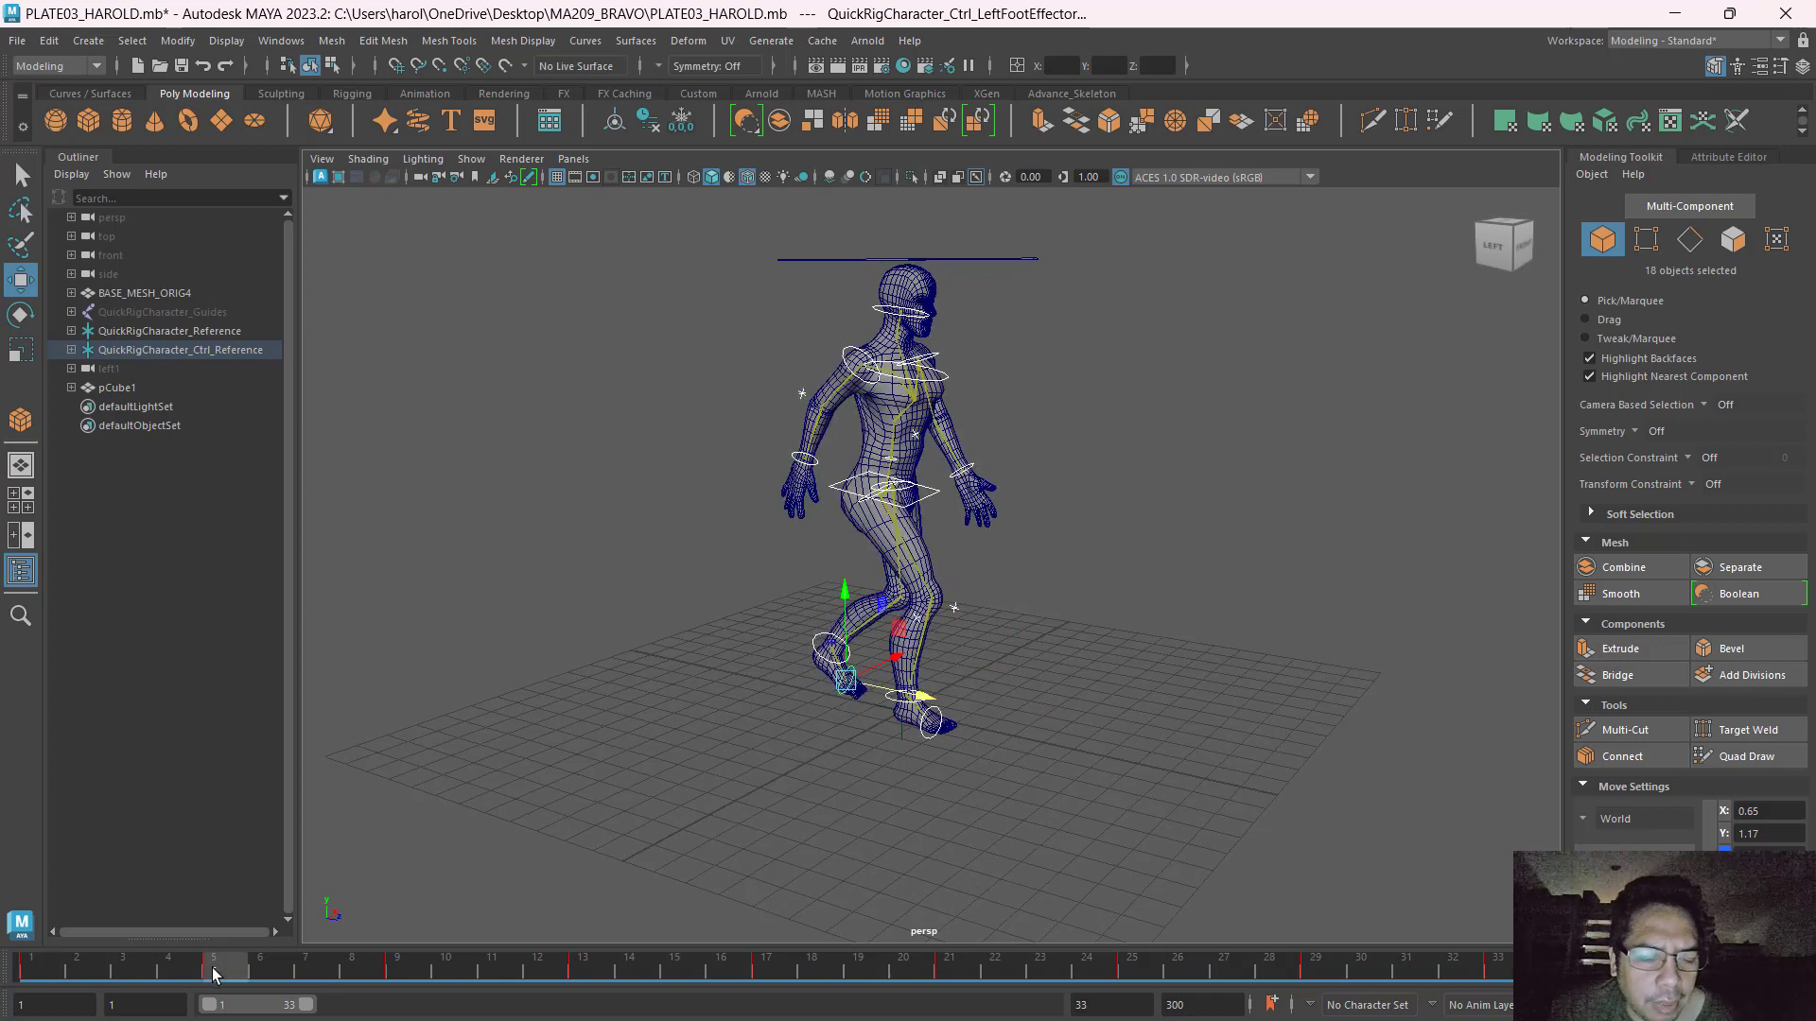
left_click(397, 974)
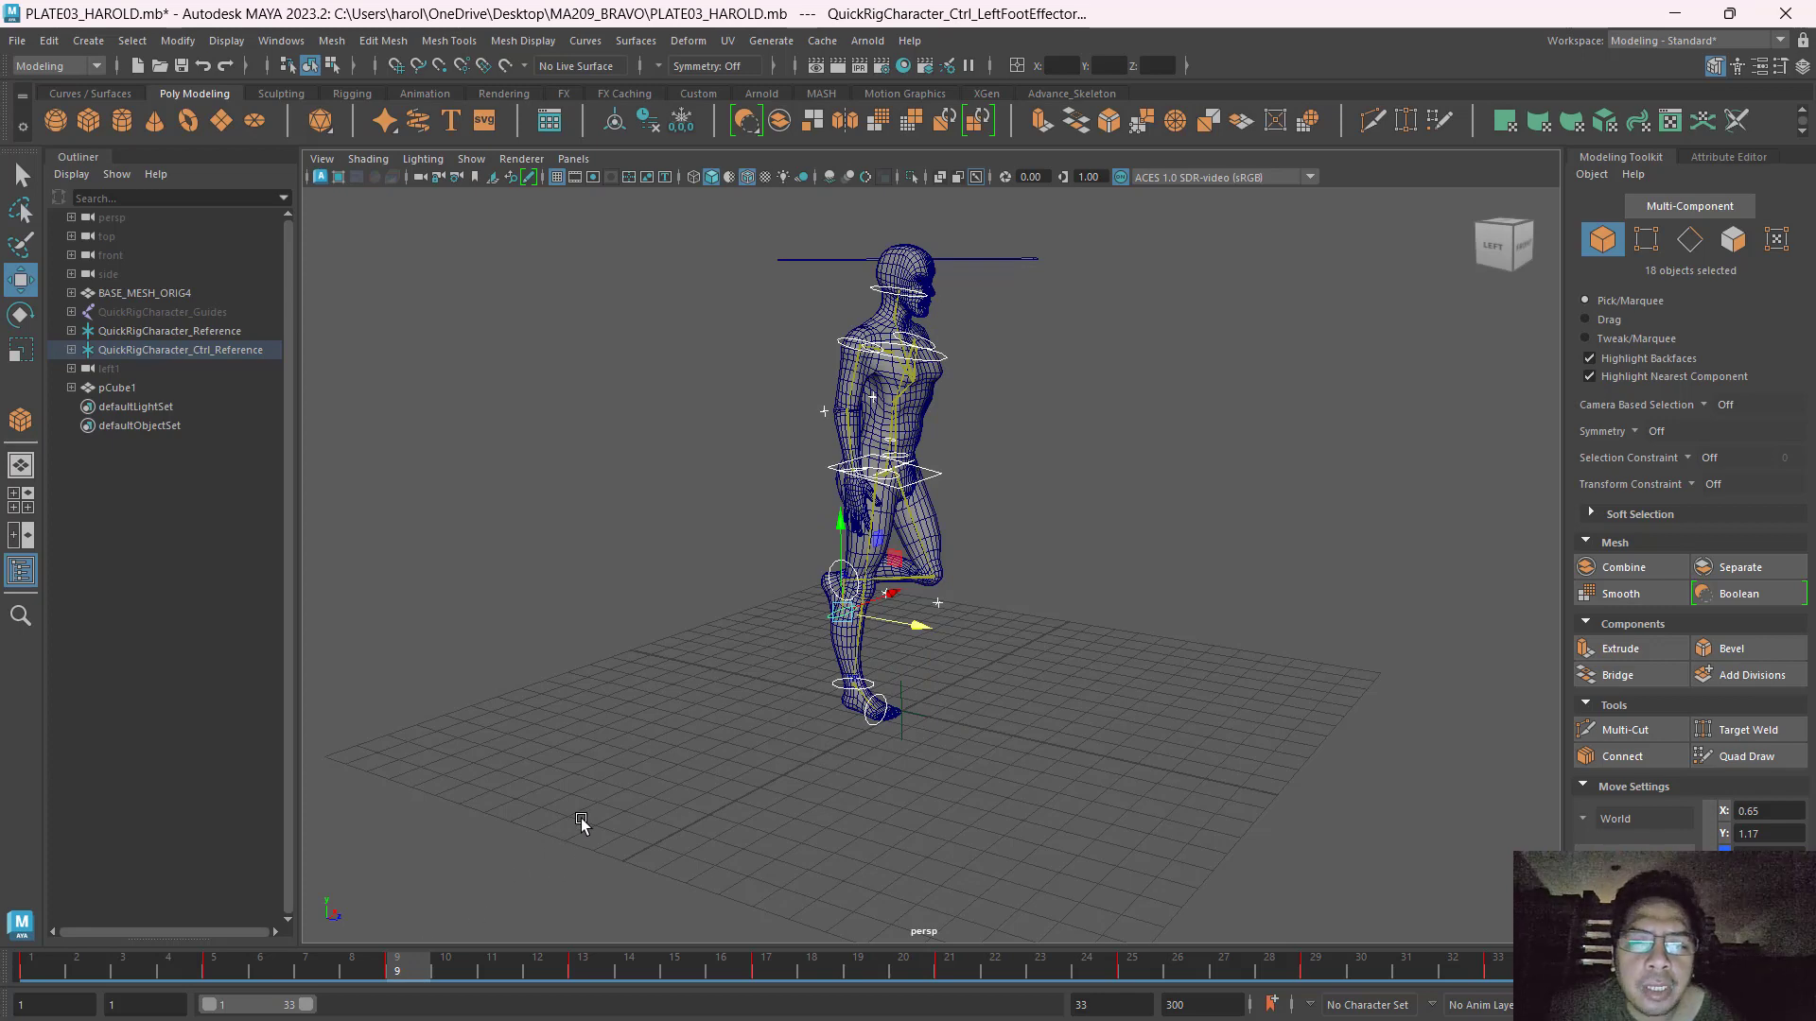
Switch to the timing spreadsheet in Chrome and compare the frame 17 contact ending Cycle 01 with the one starting Cycle 02.
key("alt+Tab")
key("alt+Tab")
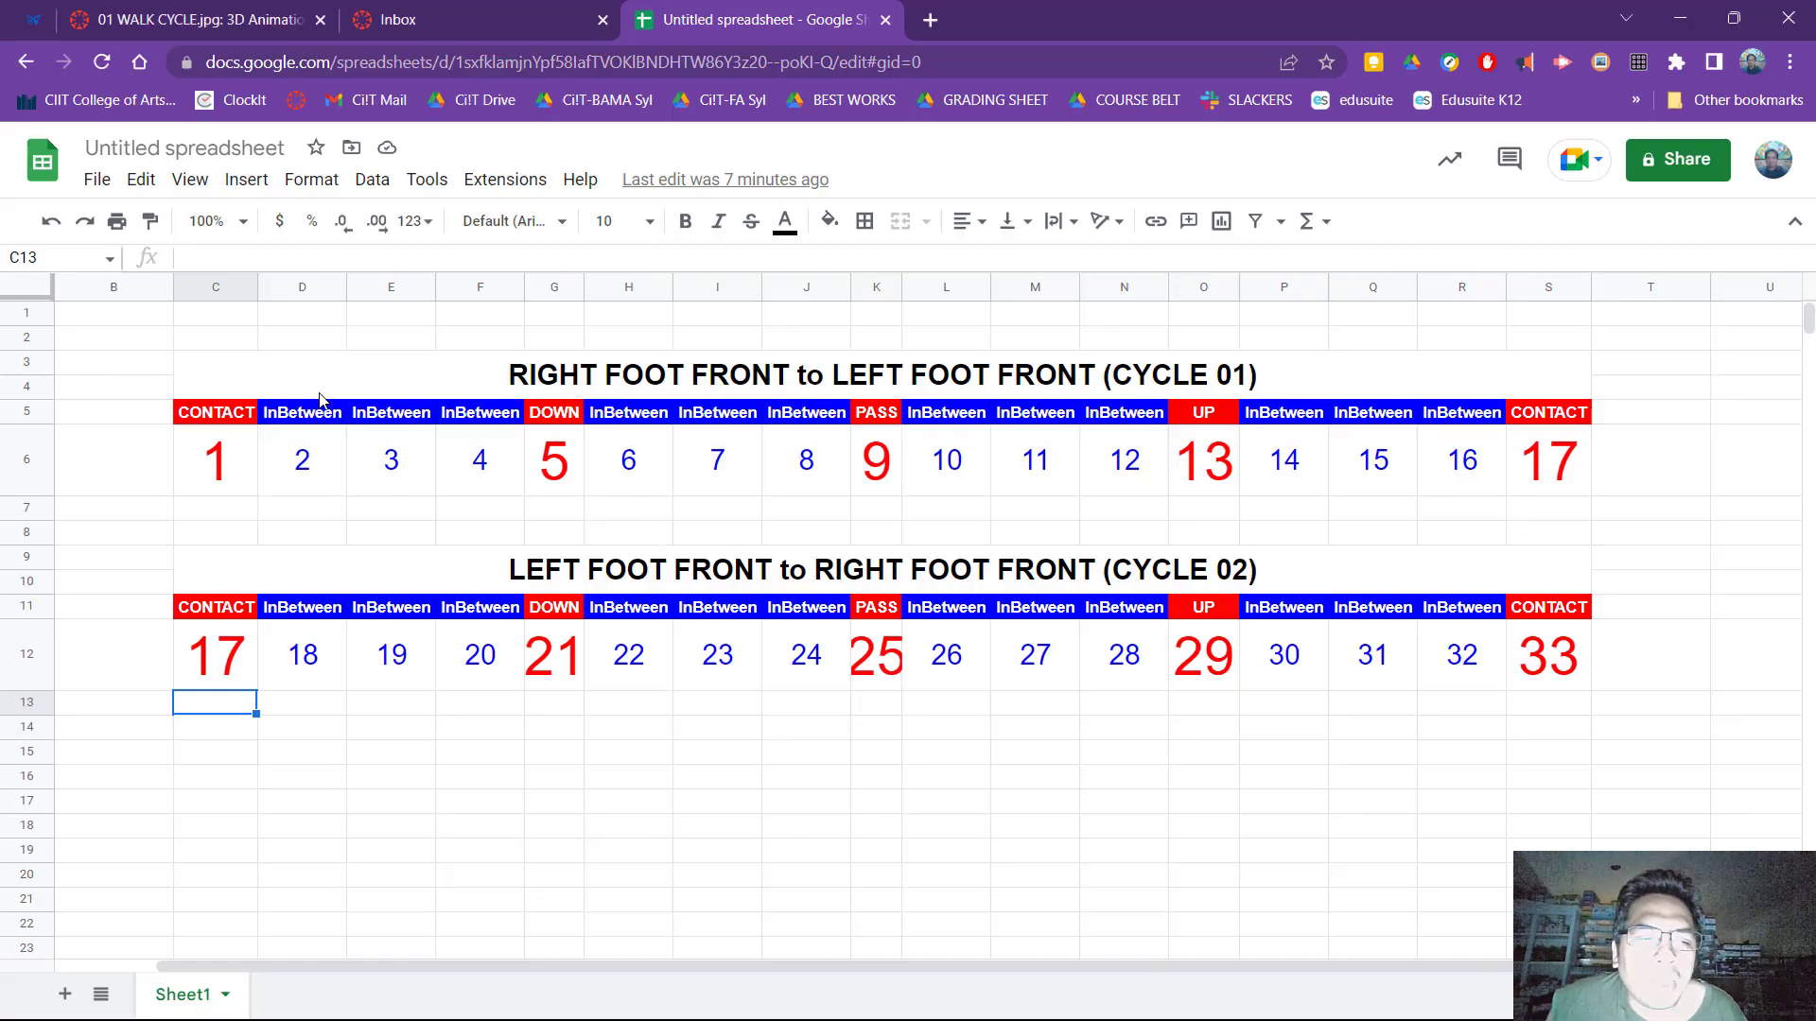
left_click(401, 393)
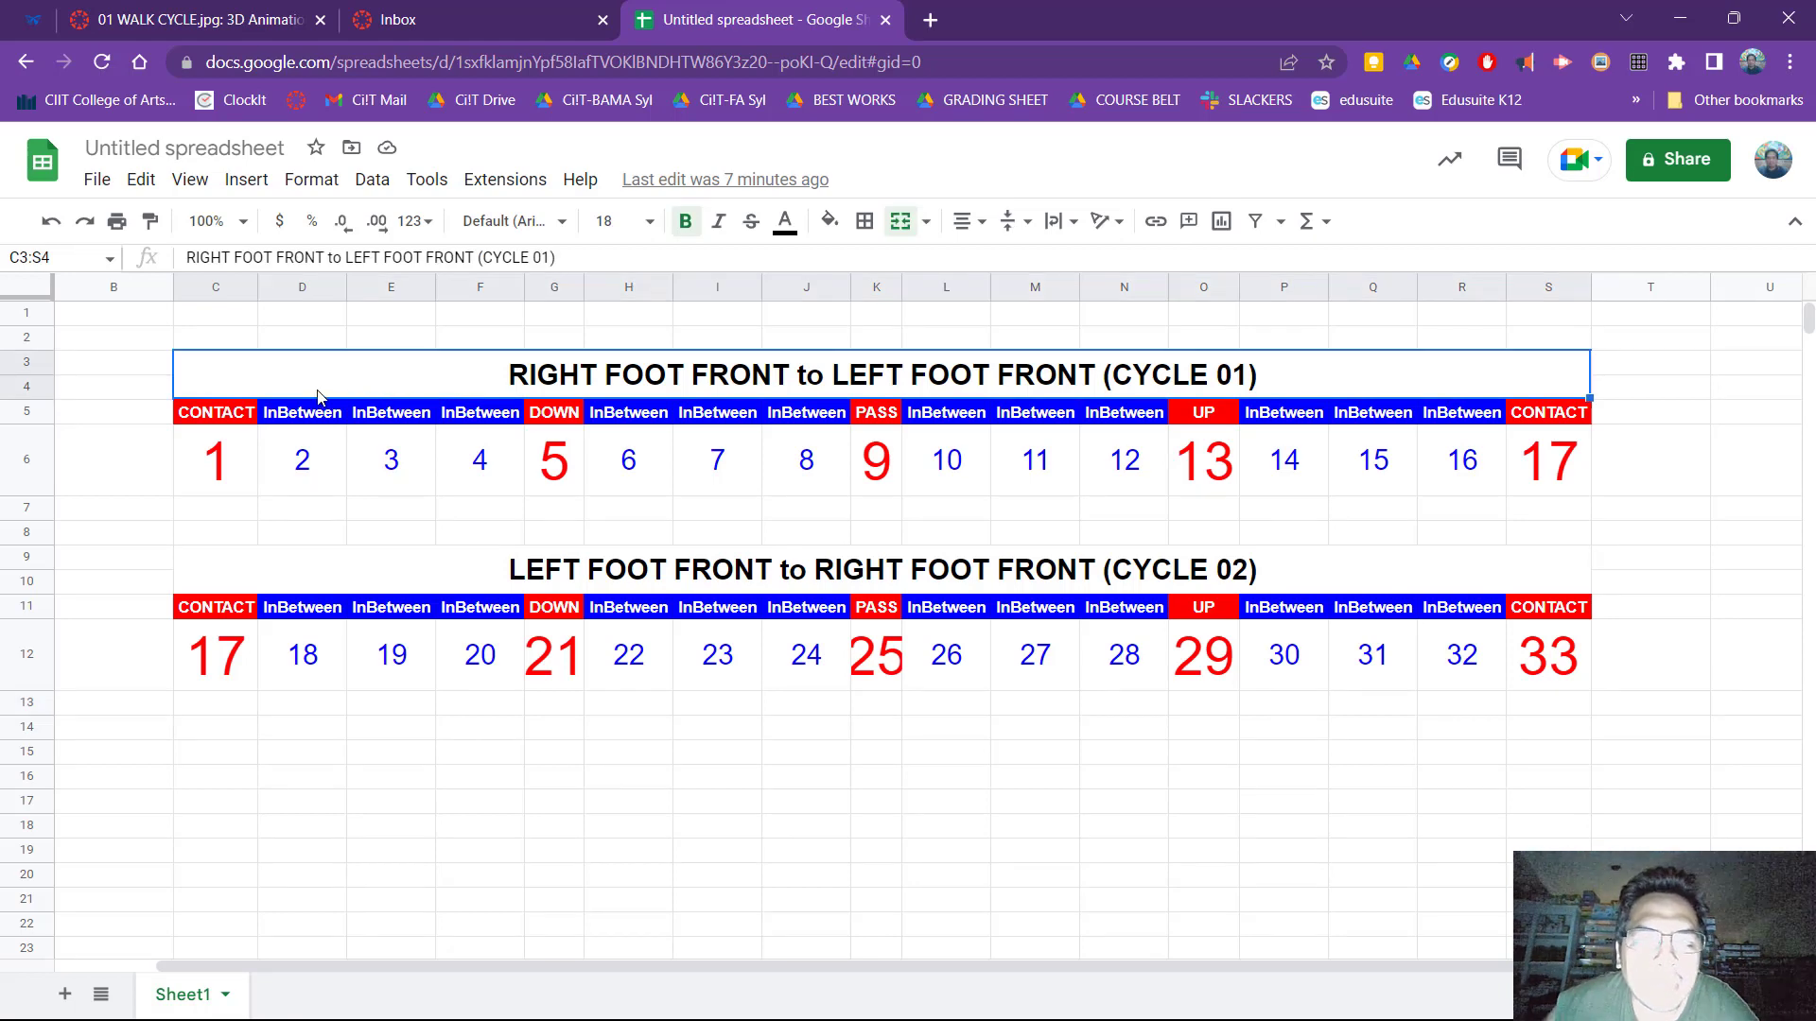
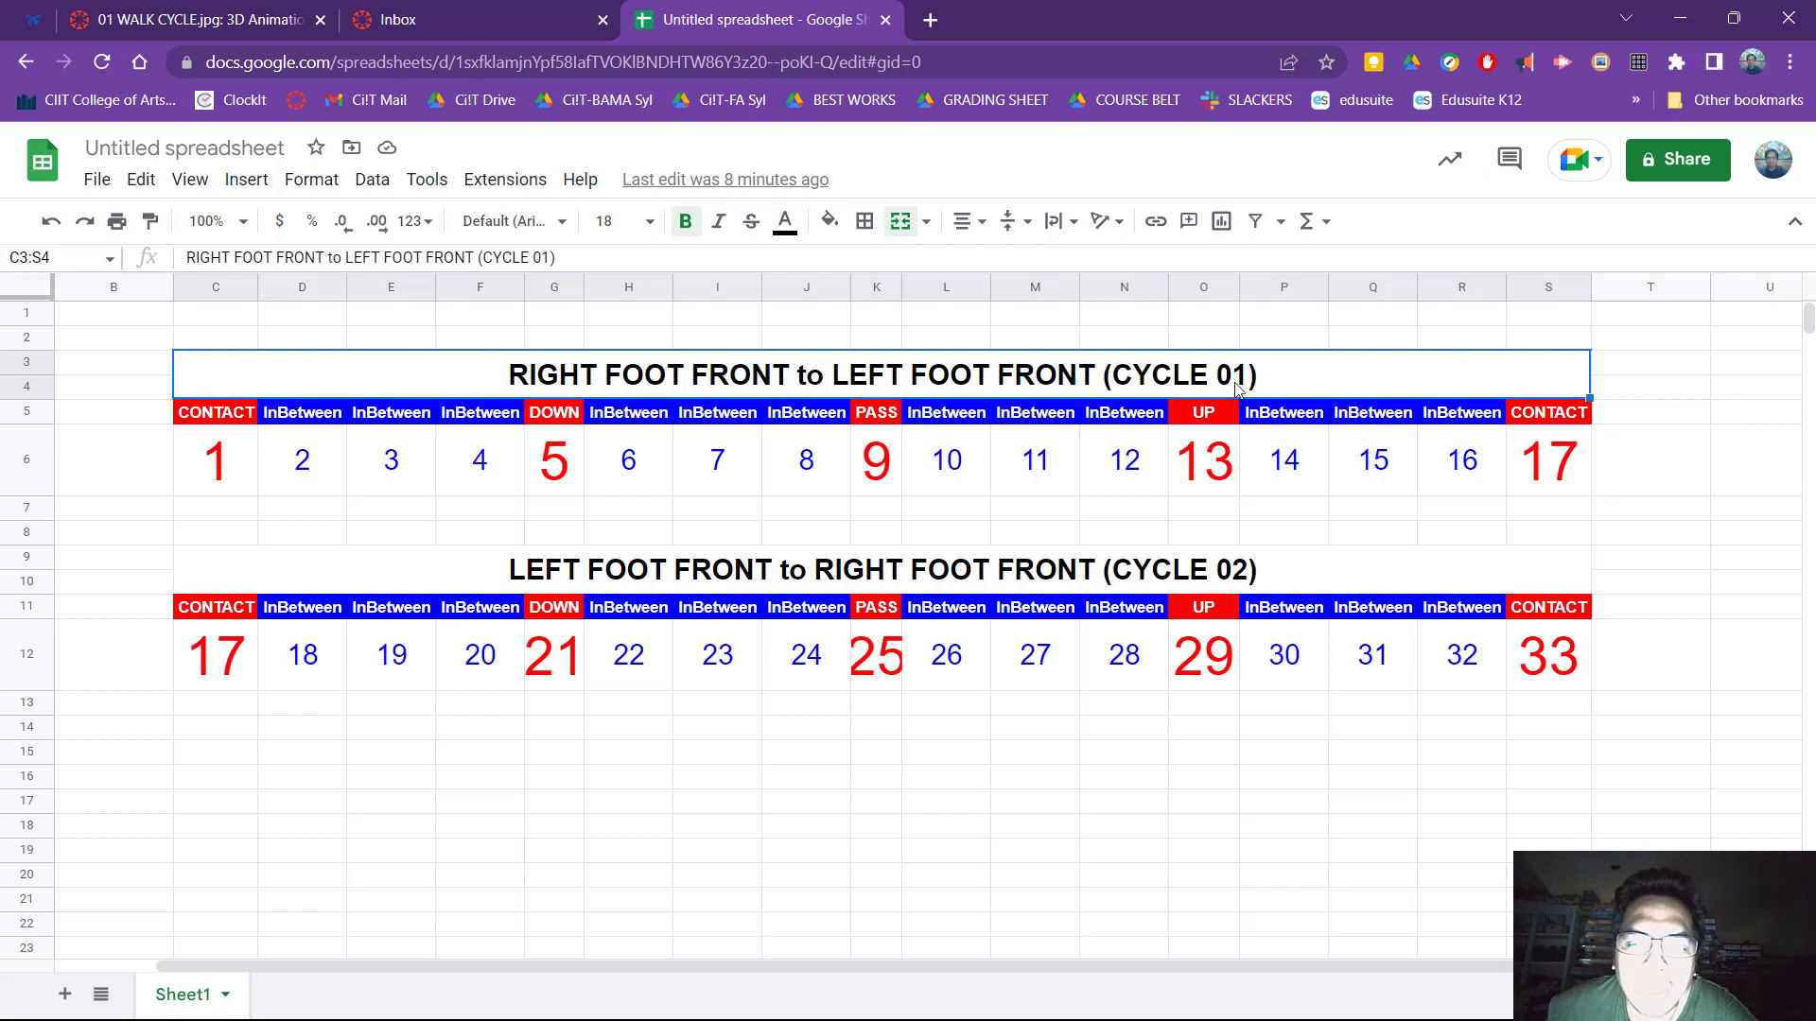
left_click(1537, 454)
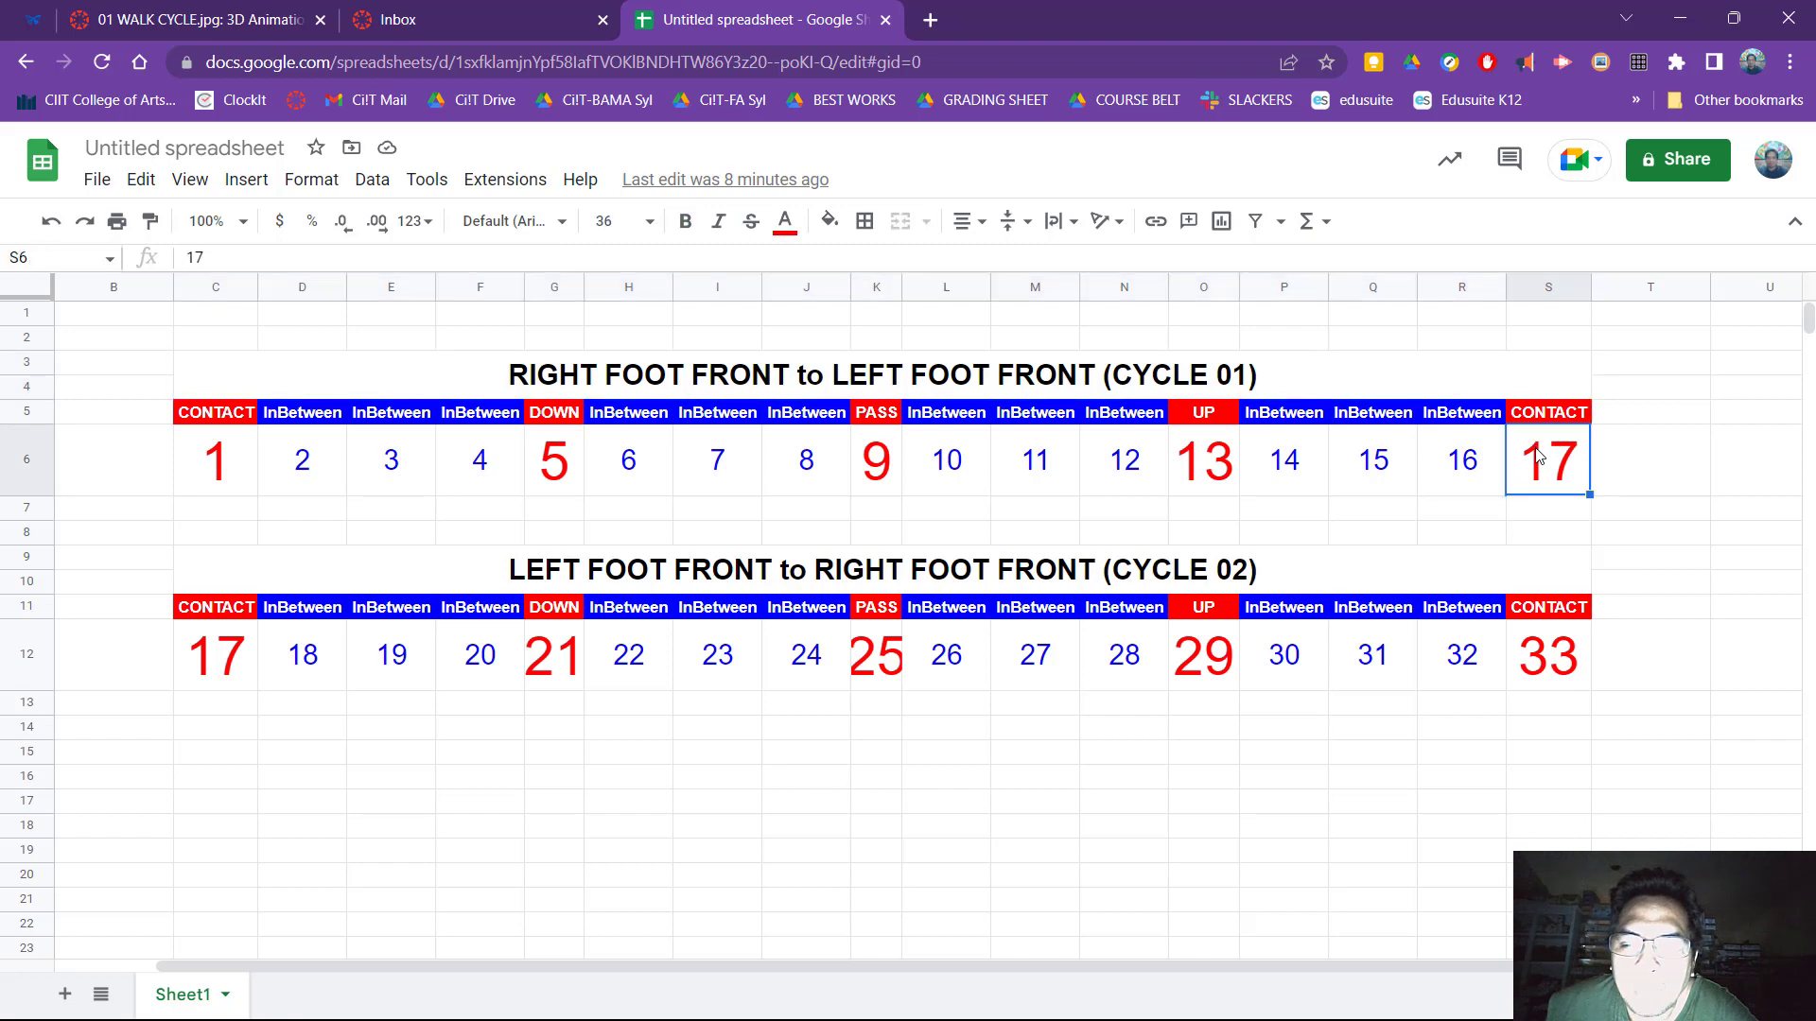
key("ctrl")
key("ctrl")
key("ctrl")
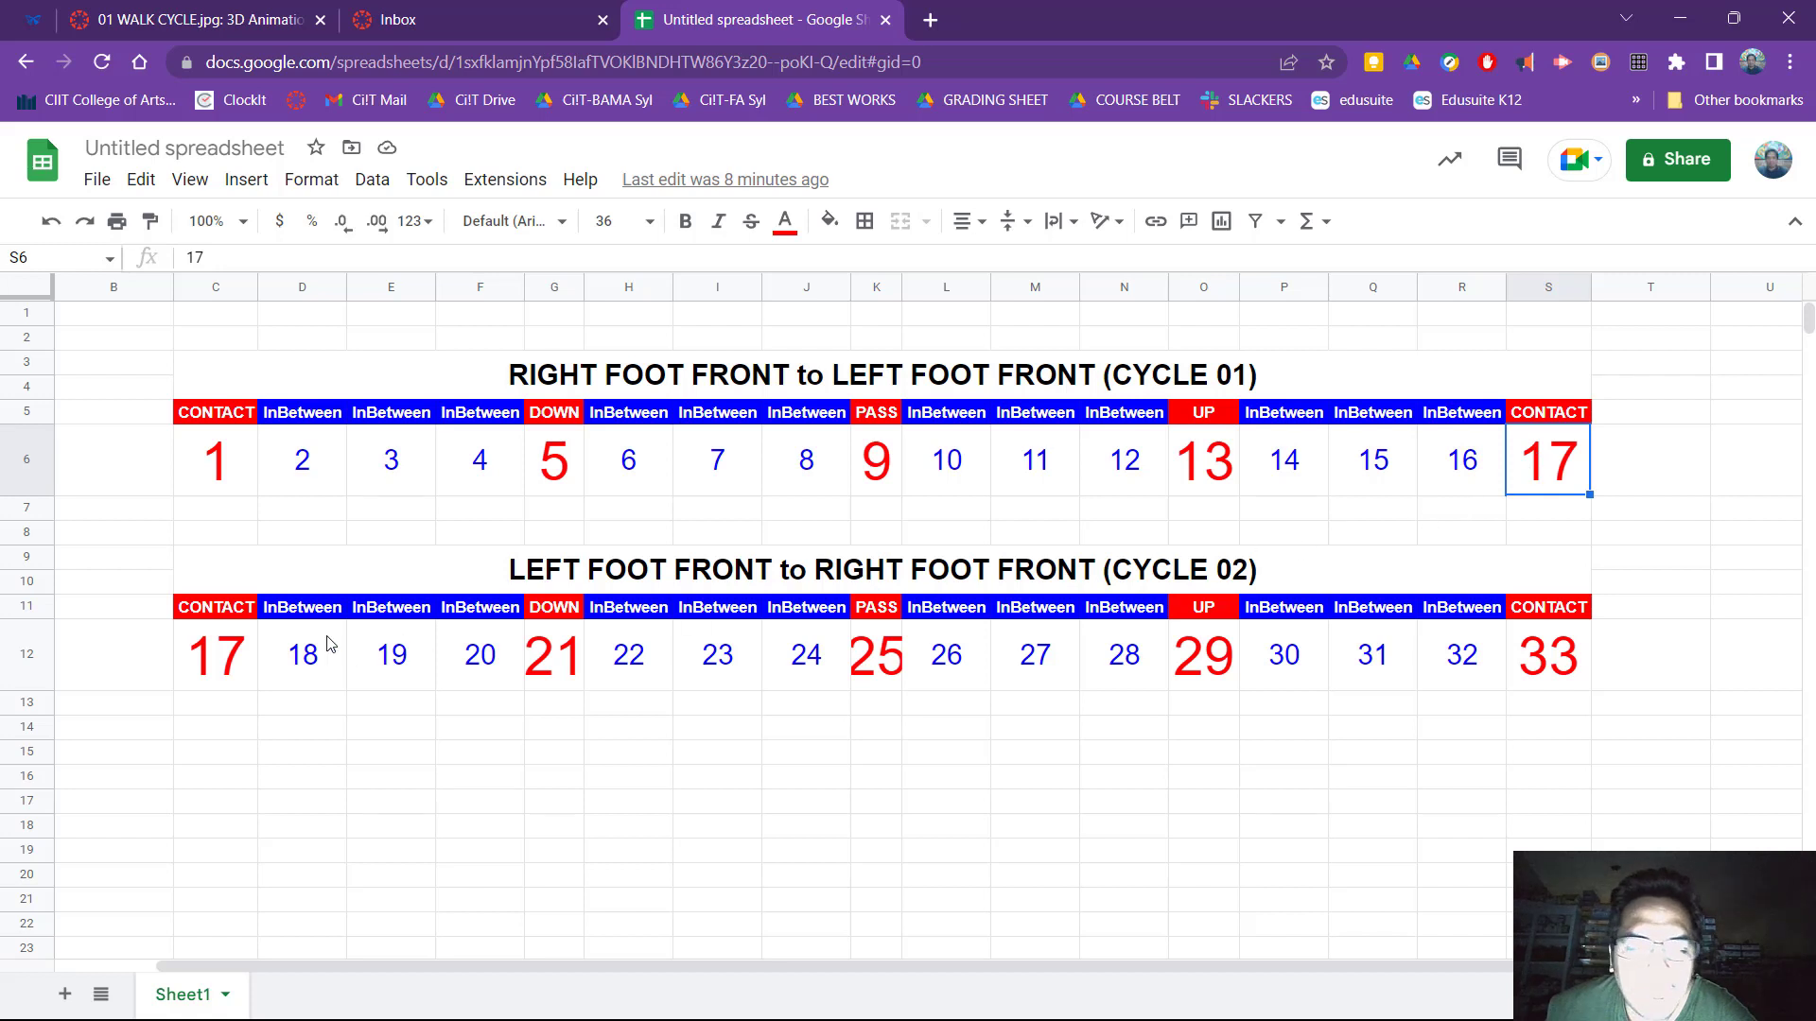
left_click(243, 657)
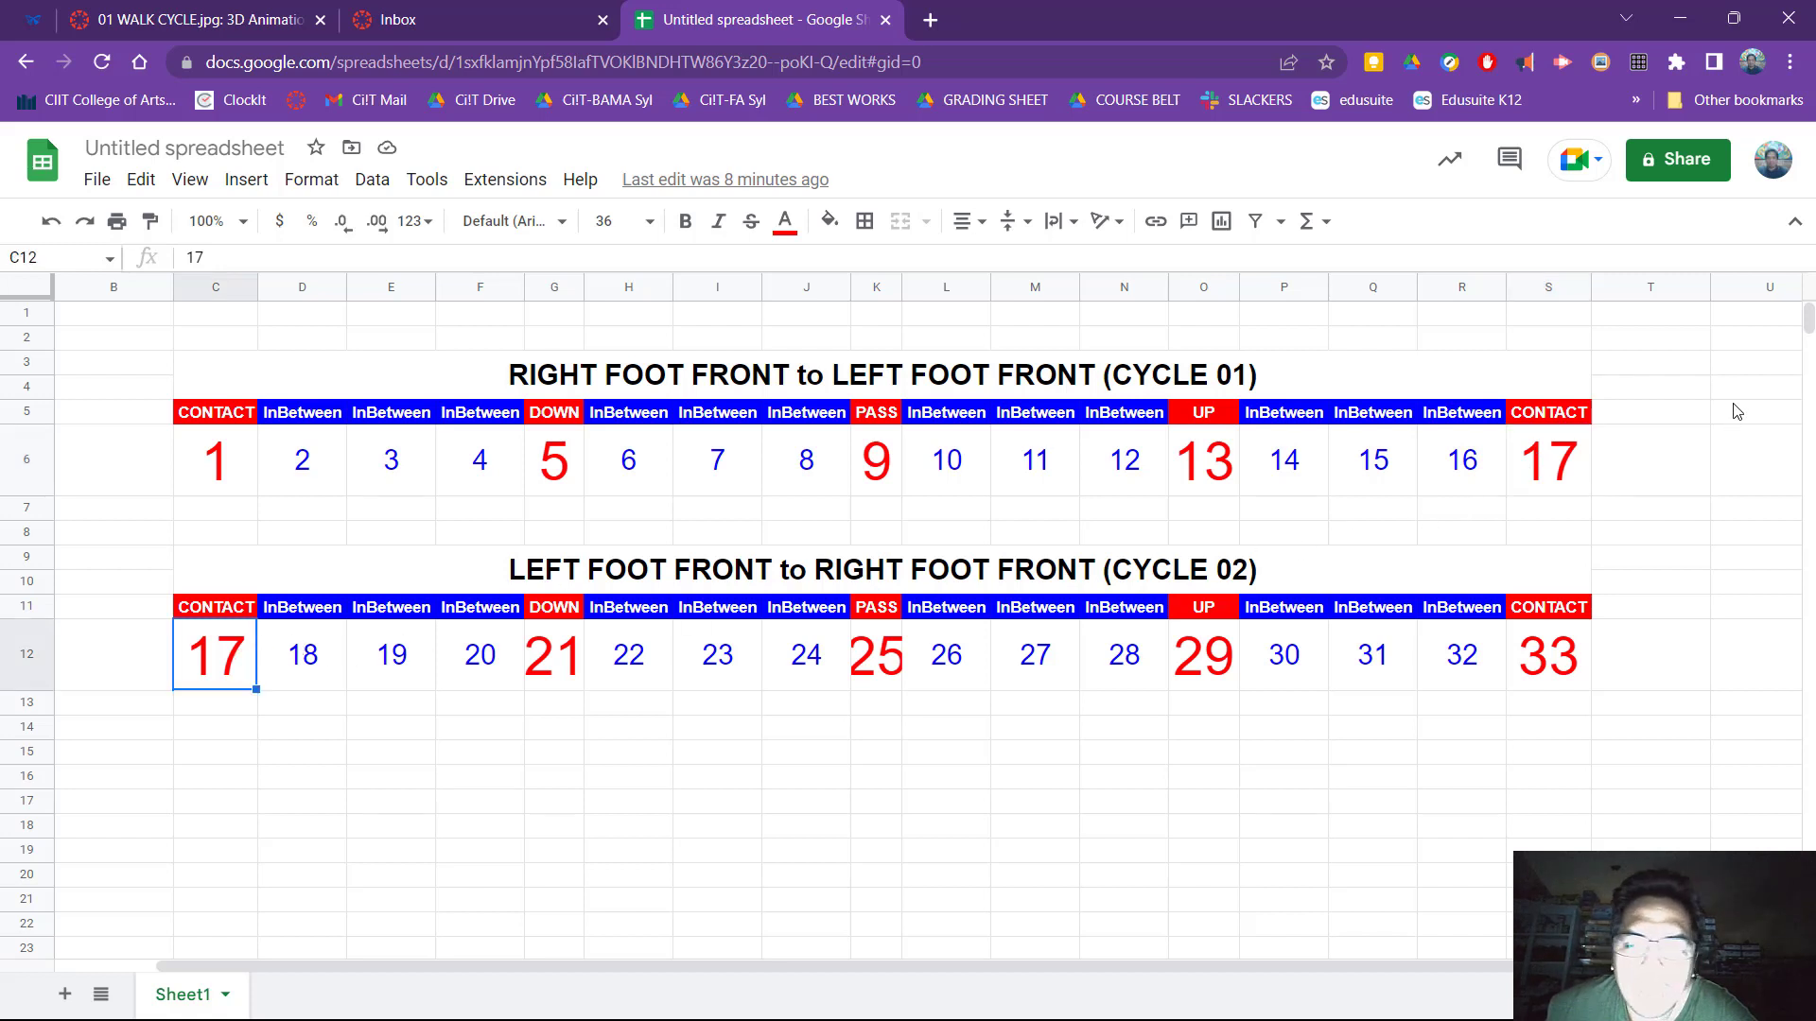
left_click(1574, 448)
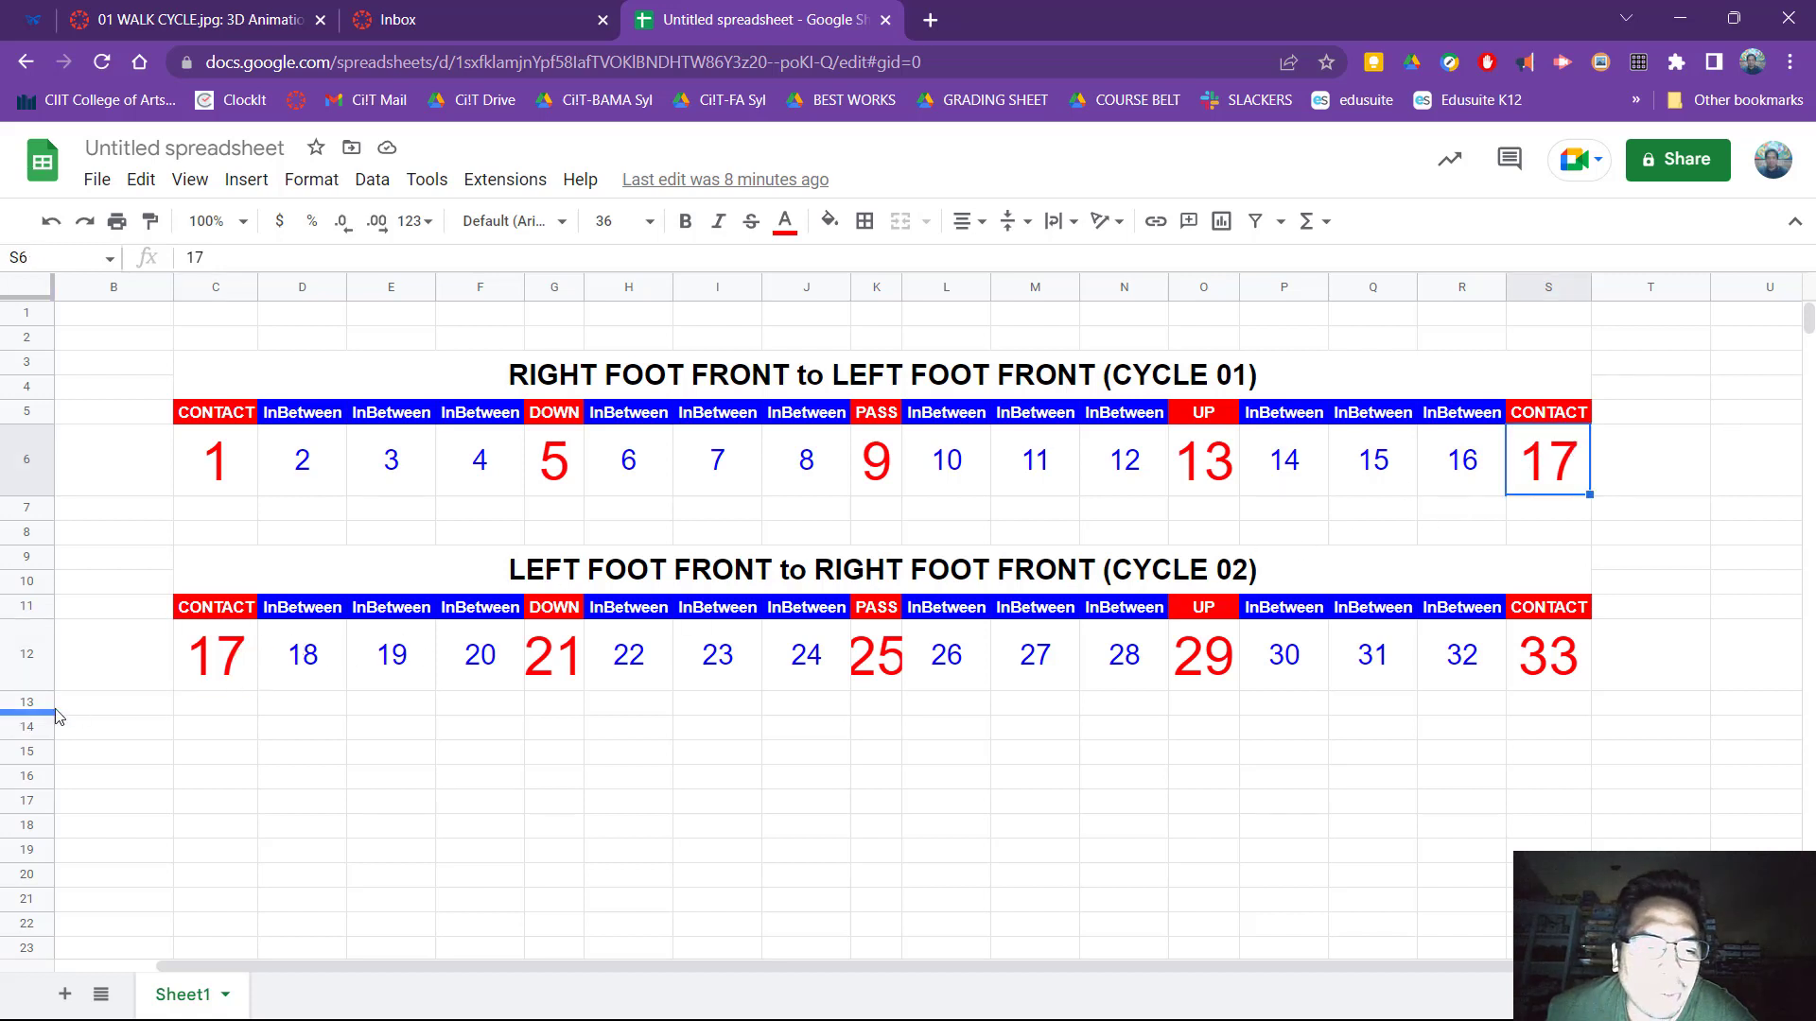
left_click(204, 660)
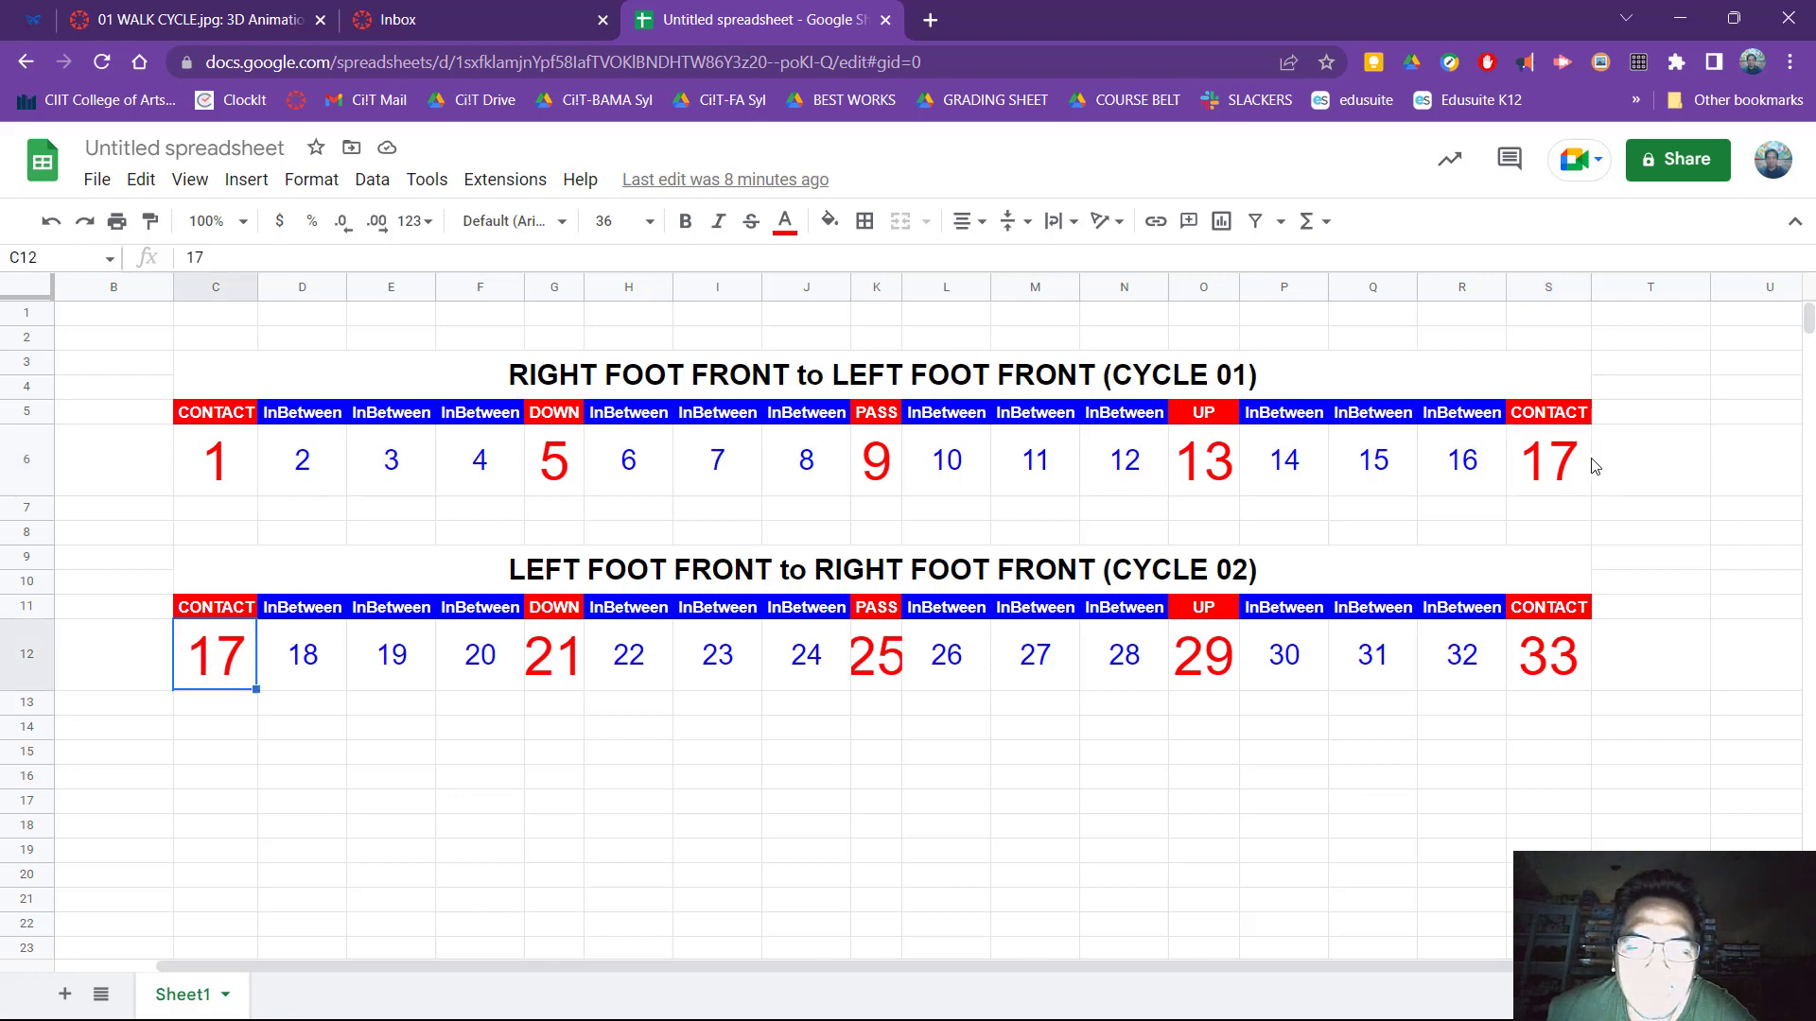
left_click(1543, 469)
left_click(213, 660)
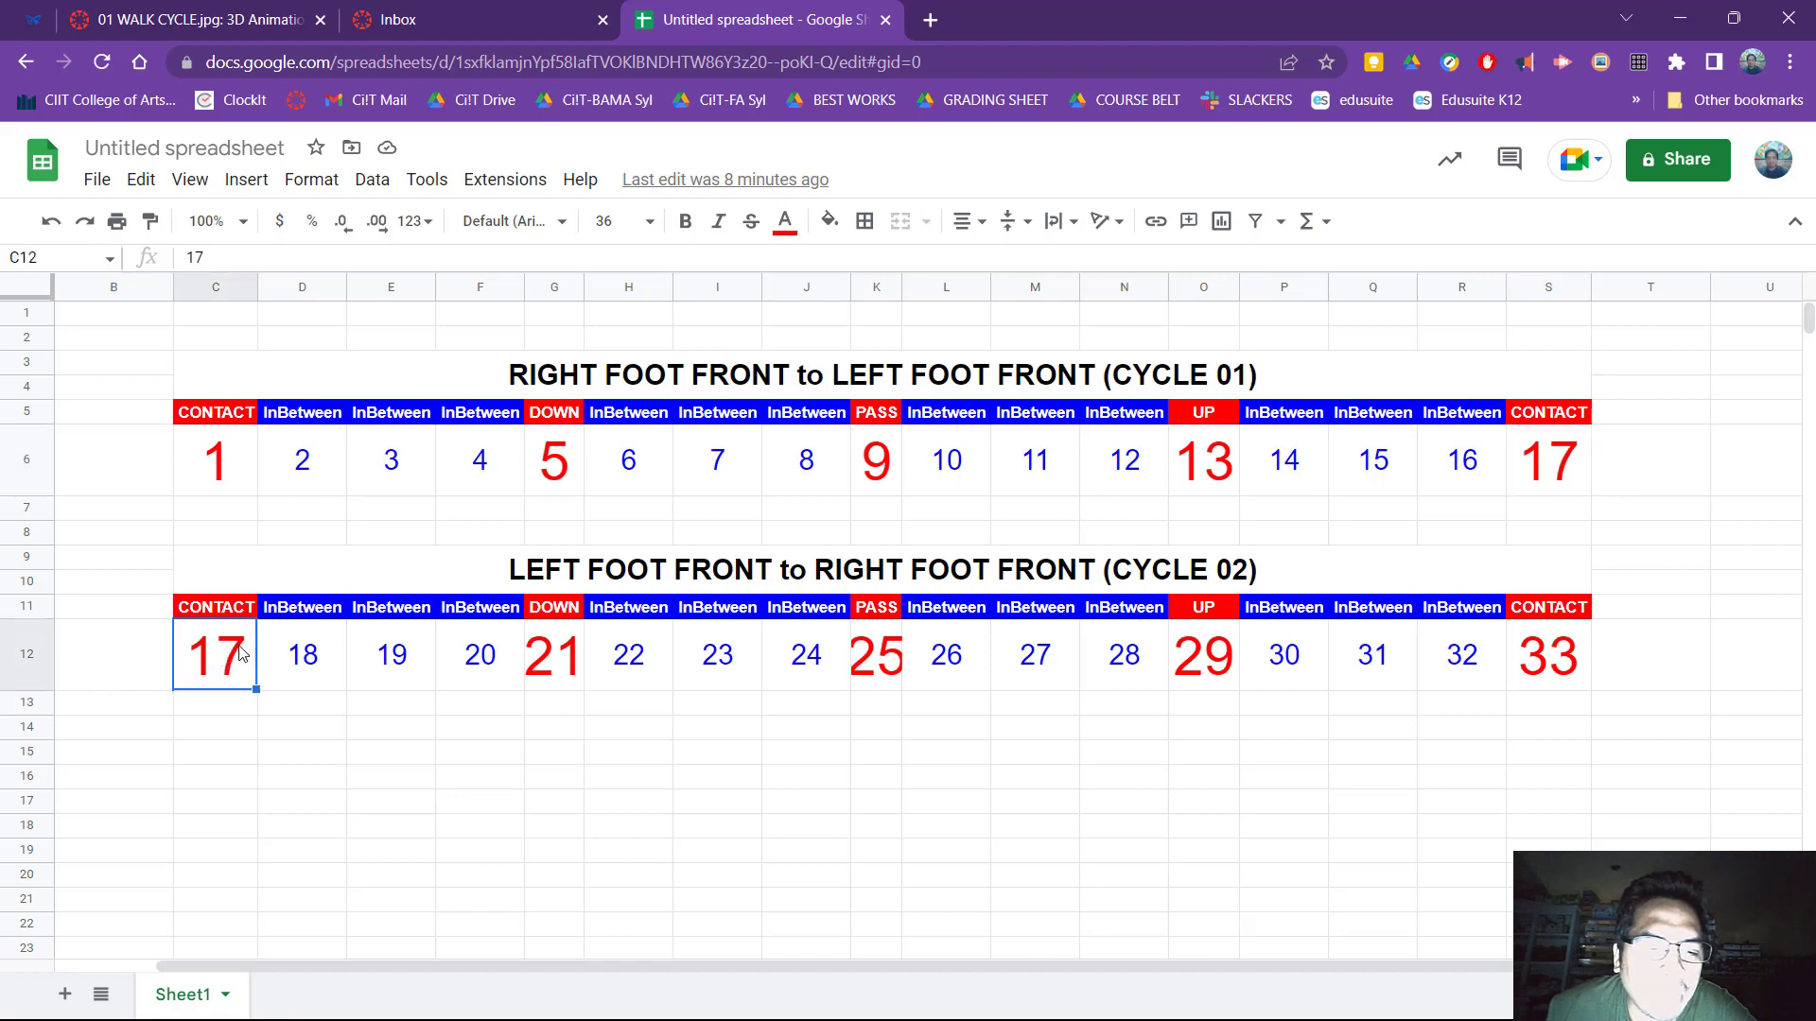
Examine Cycle 02 from contact frame 17 to contact frame 33, and compare frame 33 with the frame 1 contact.
left_click(591, 530)
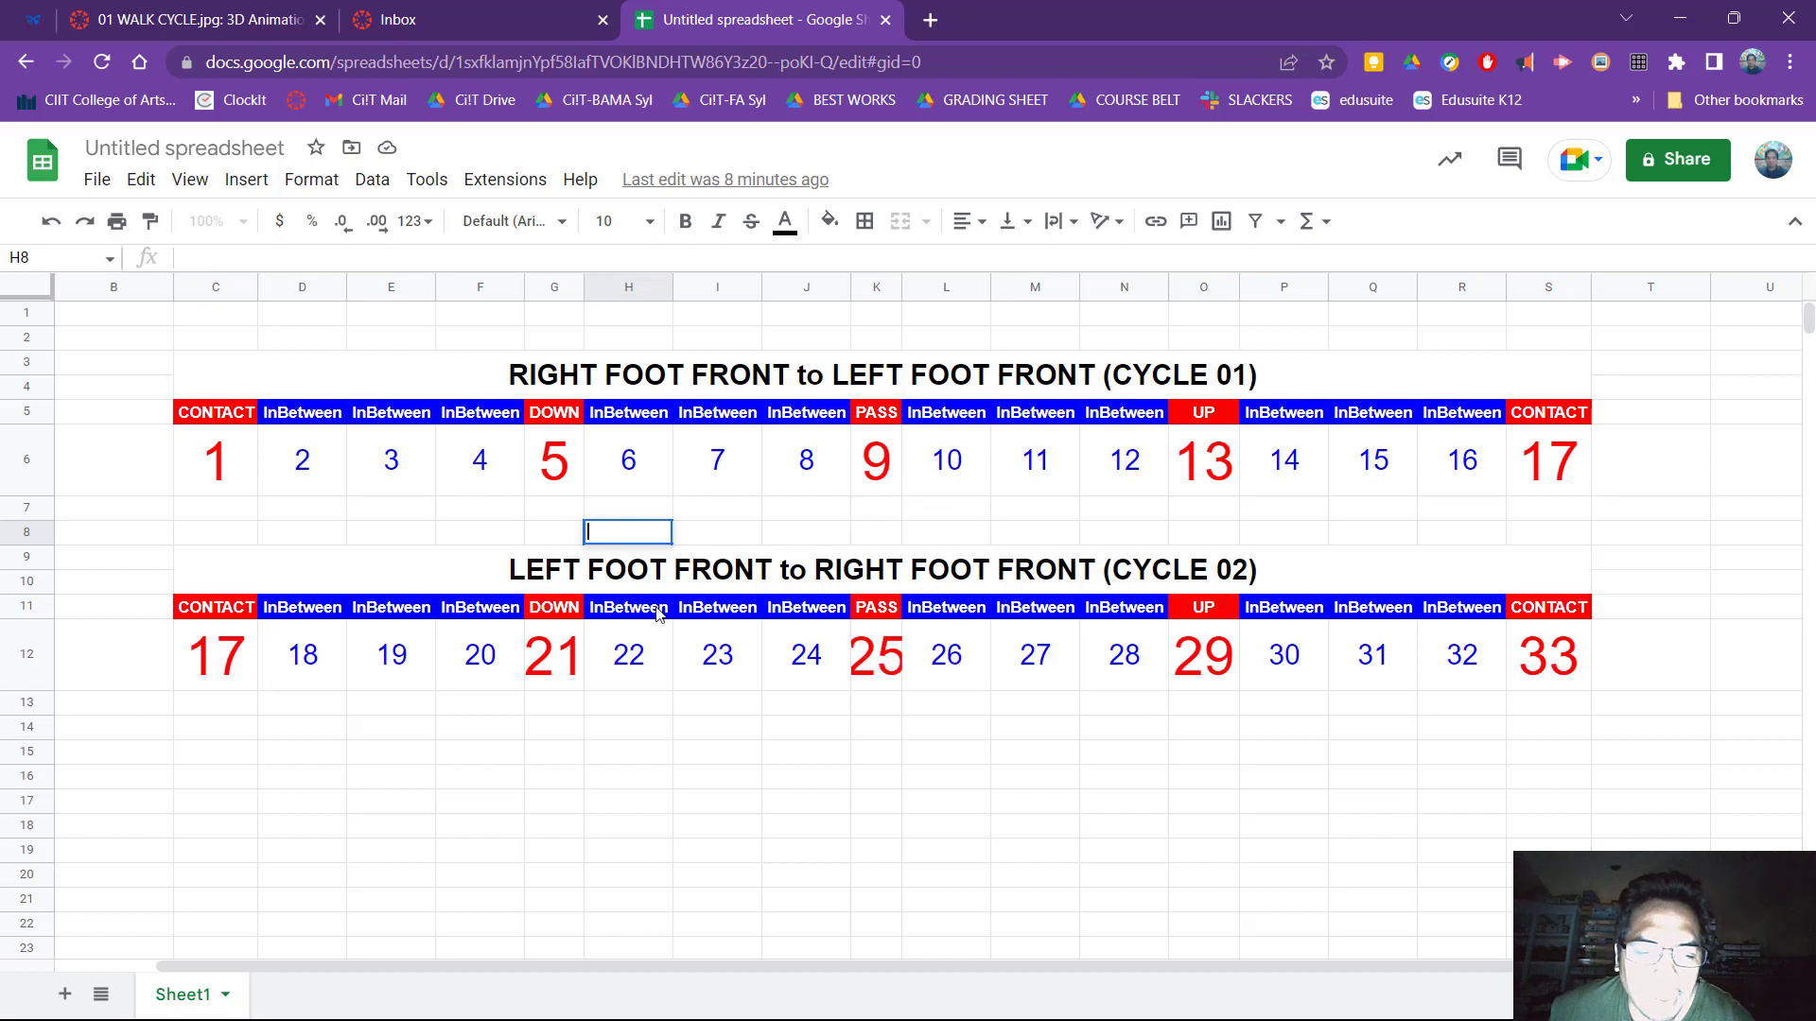
left_click(272, 775)
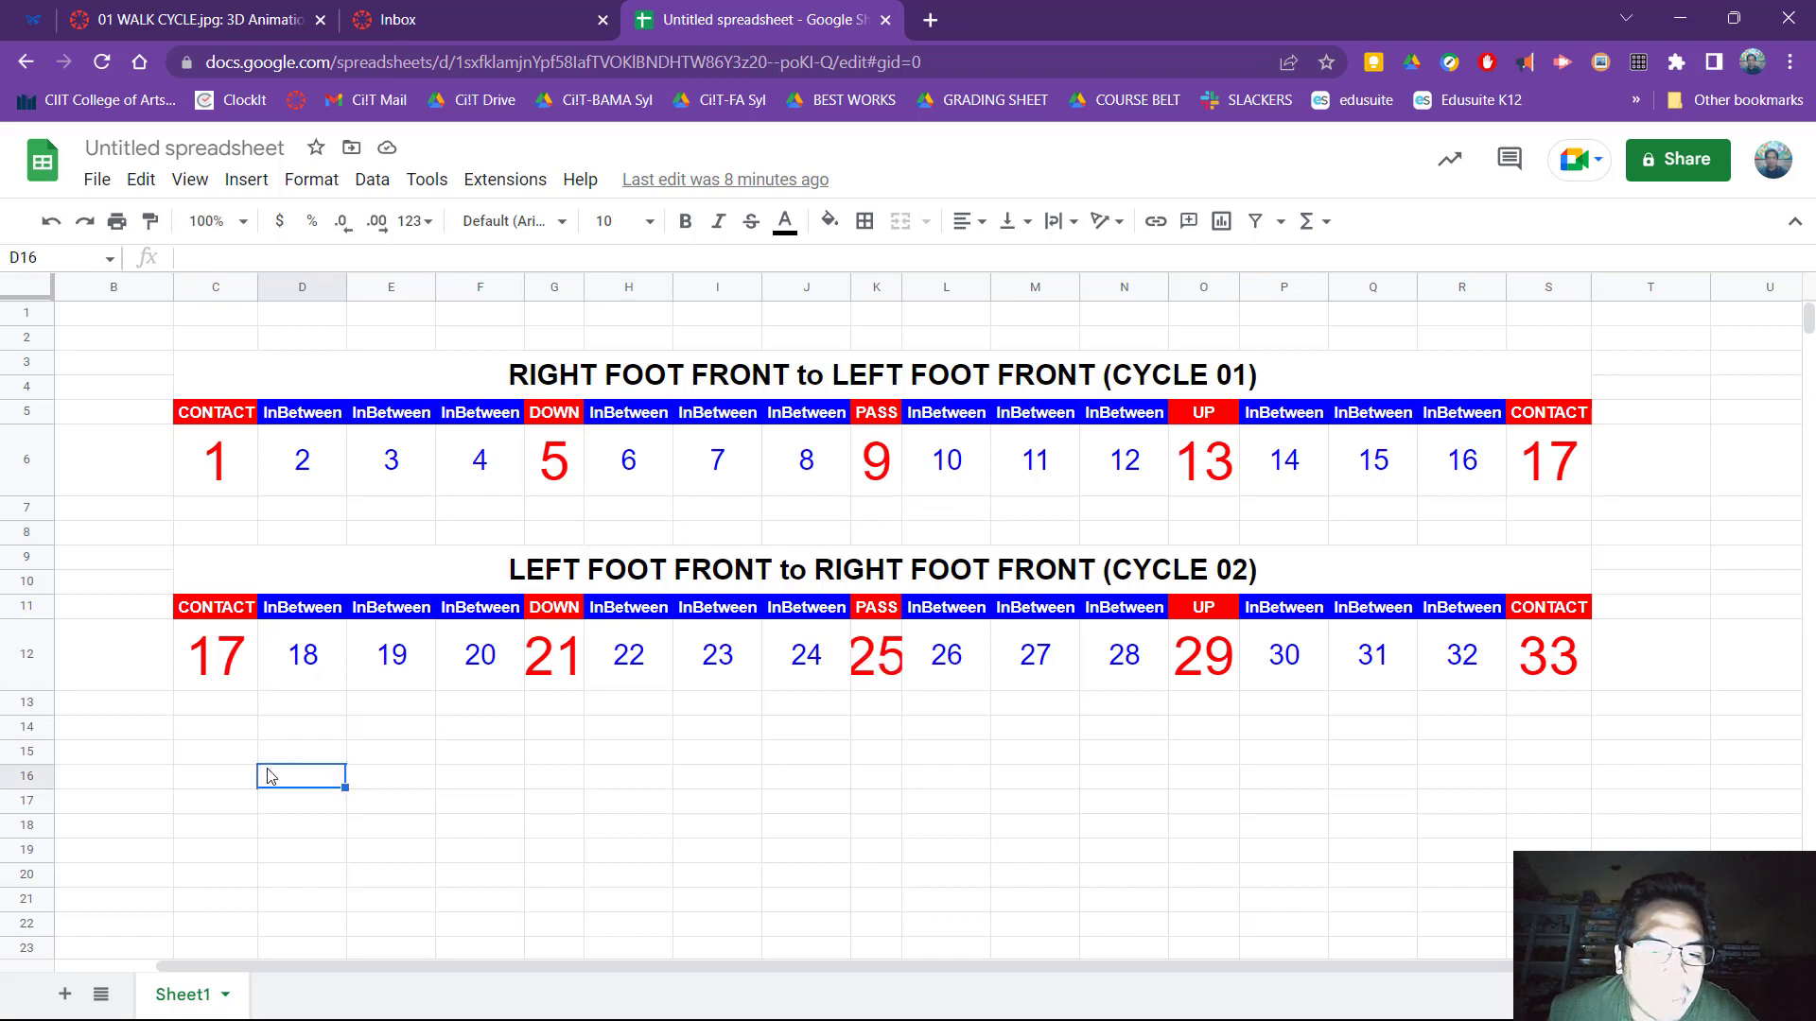
left_click(227, 681)
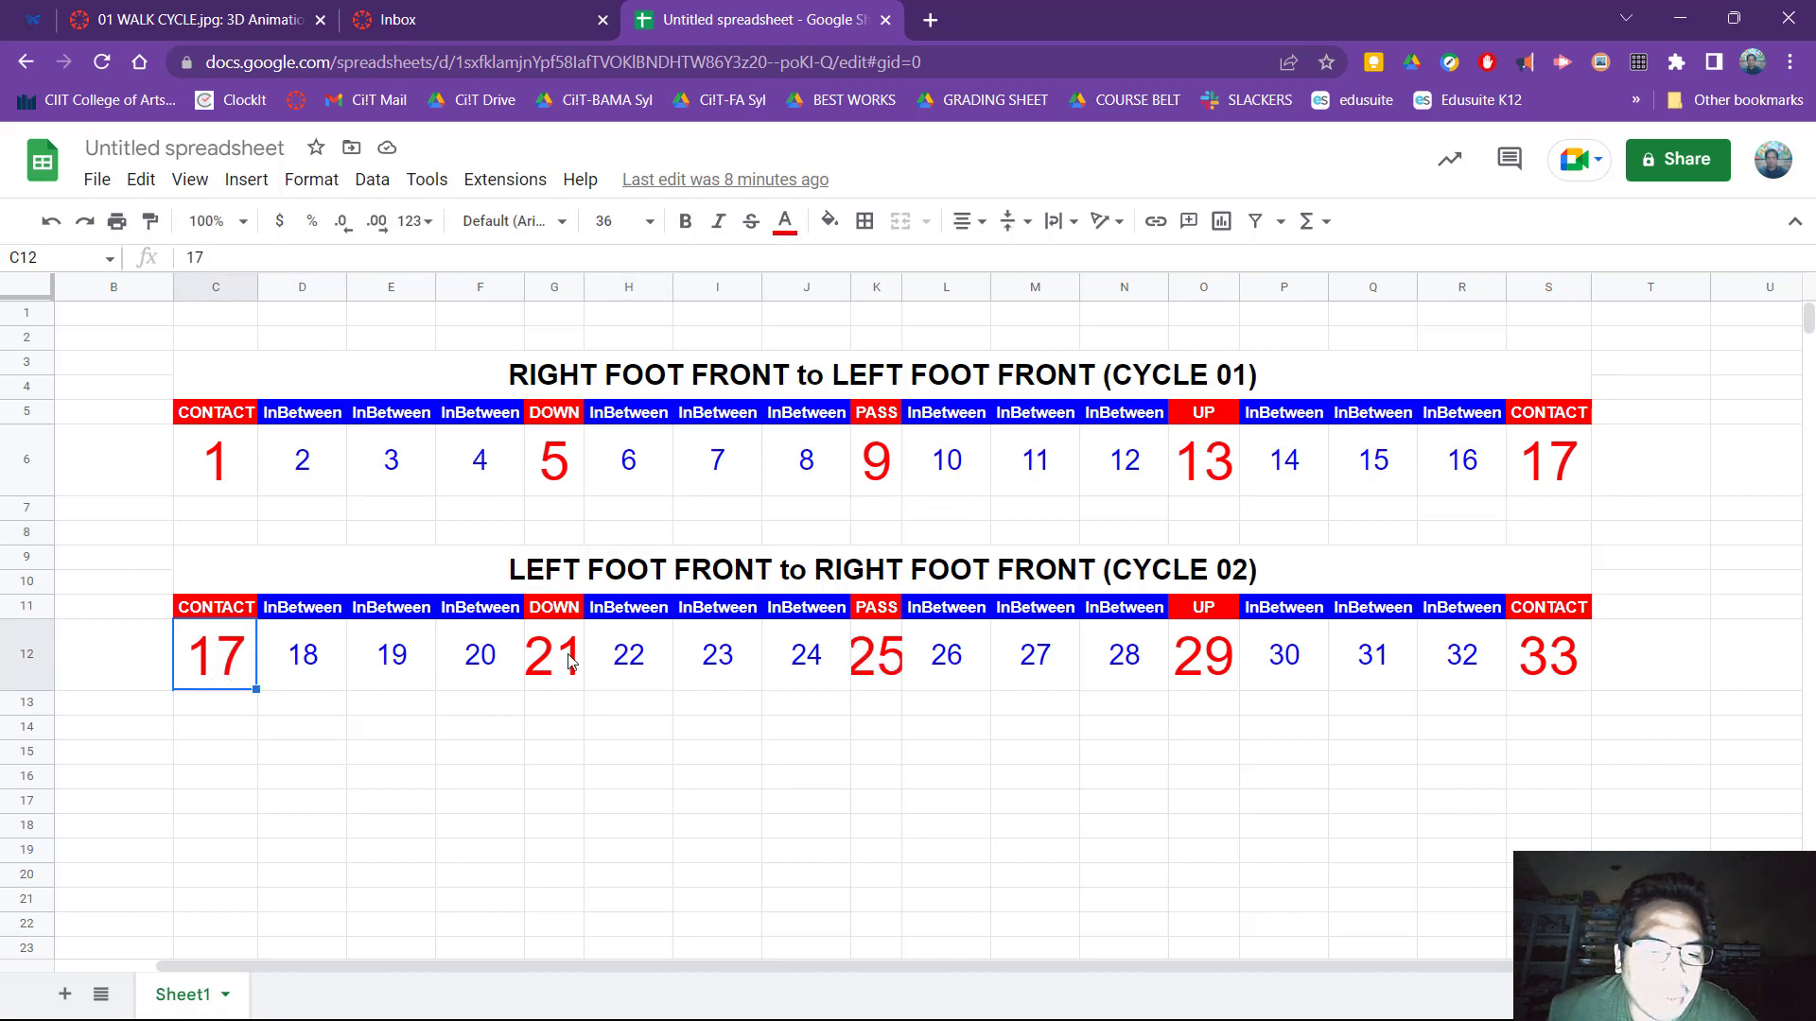
left_click(1559, 665)
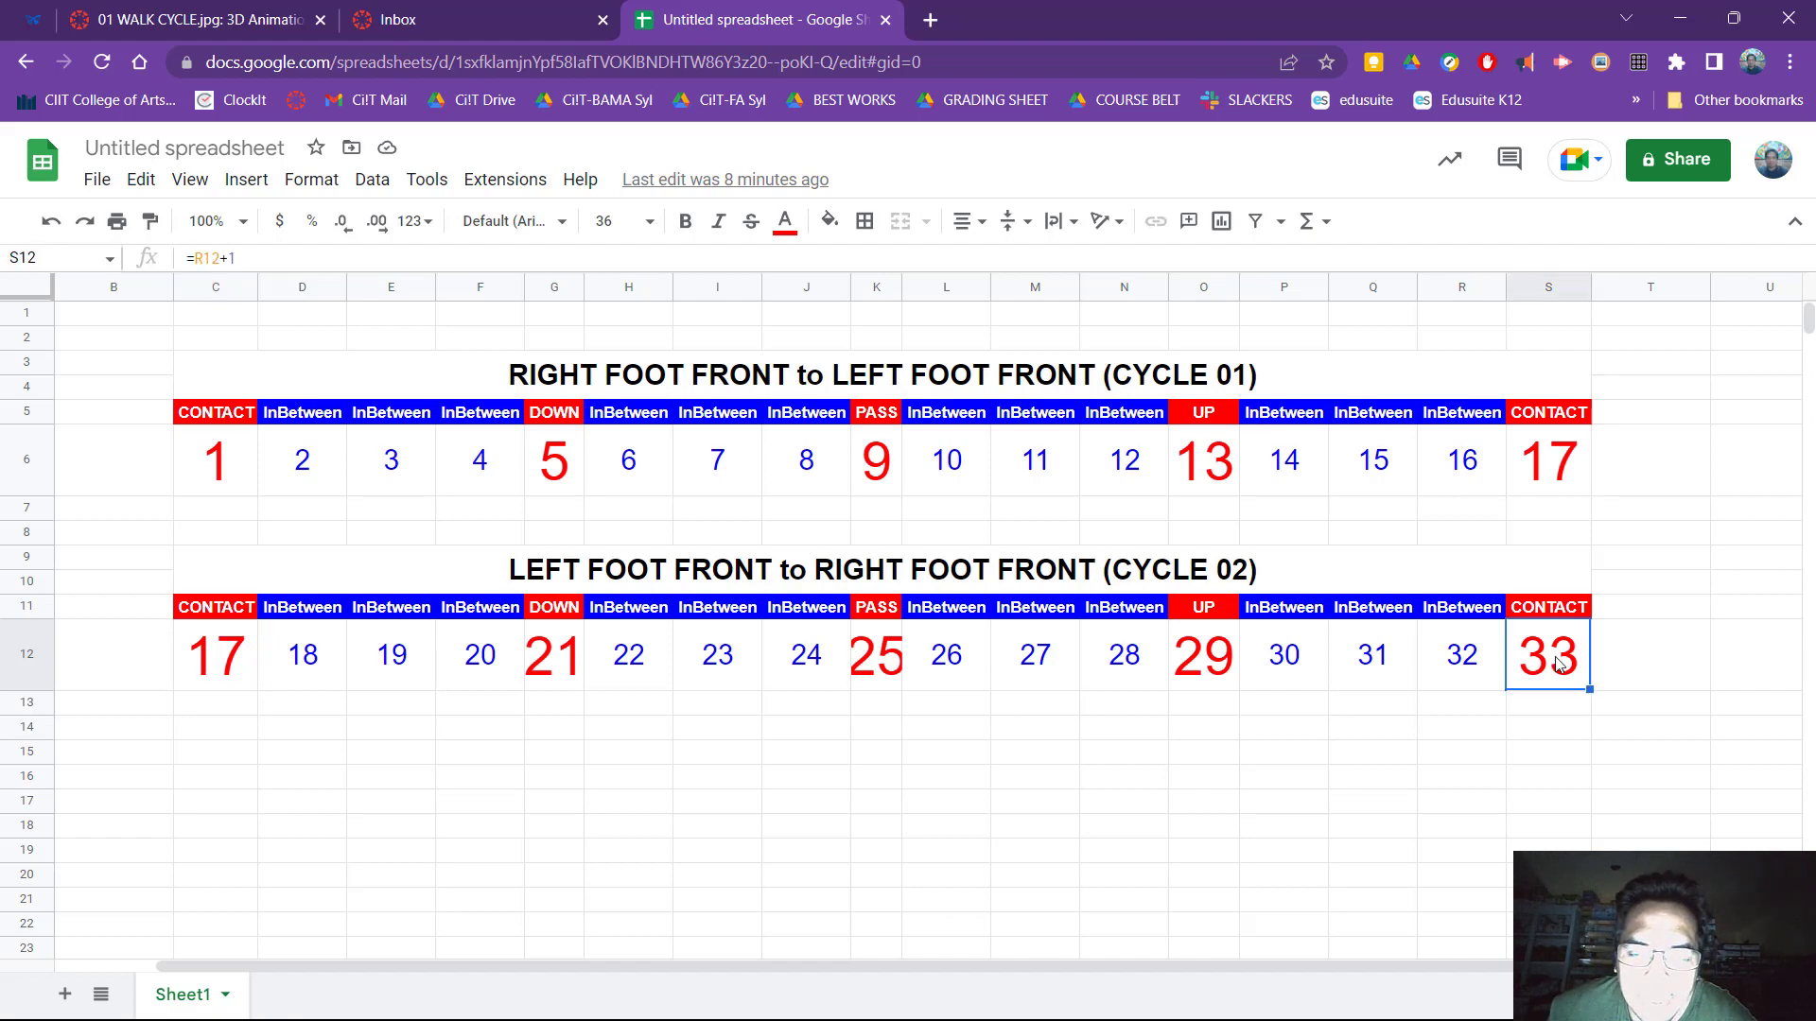
left_click(217, 461)
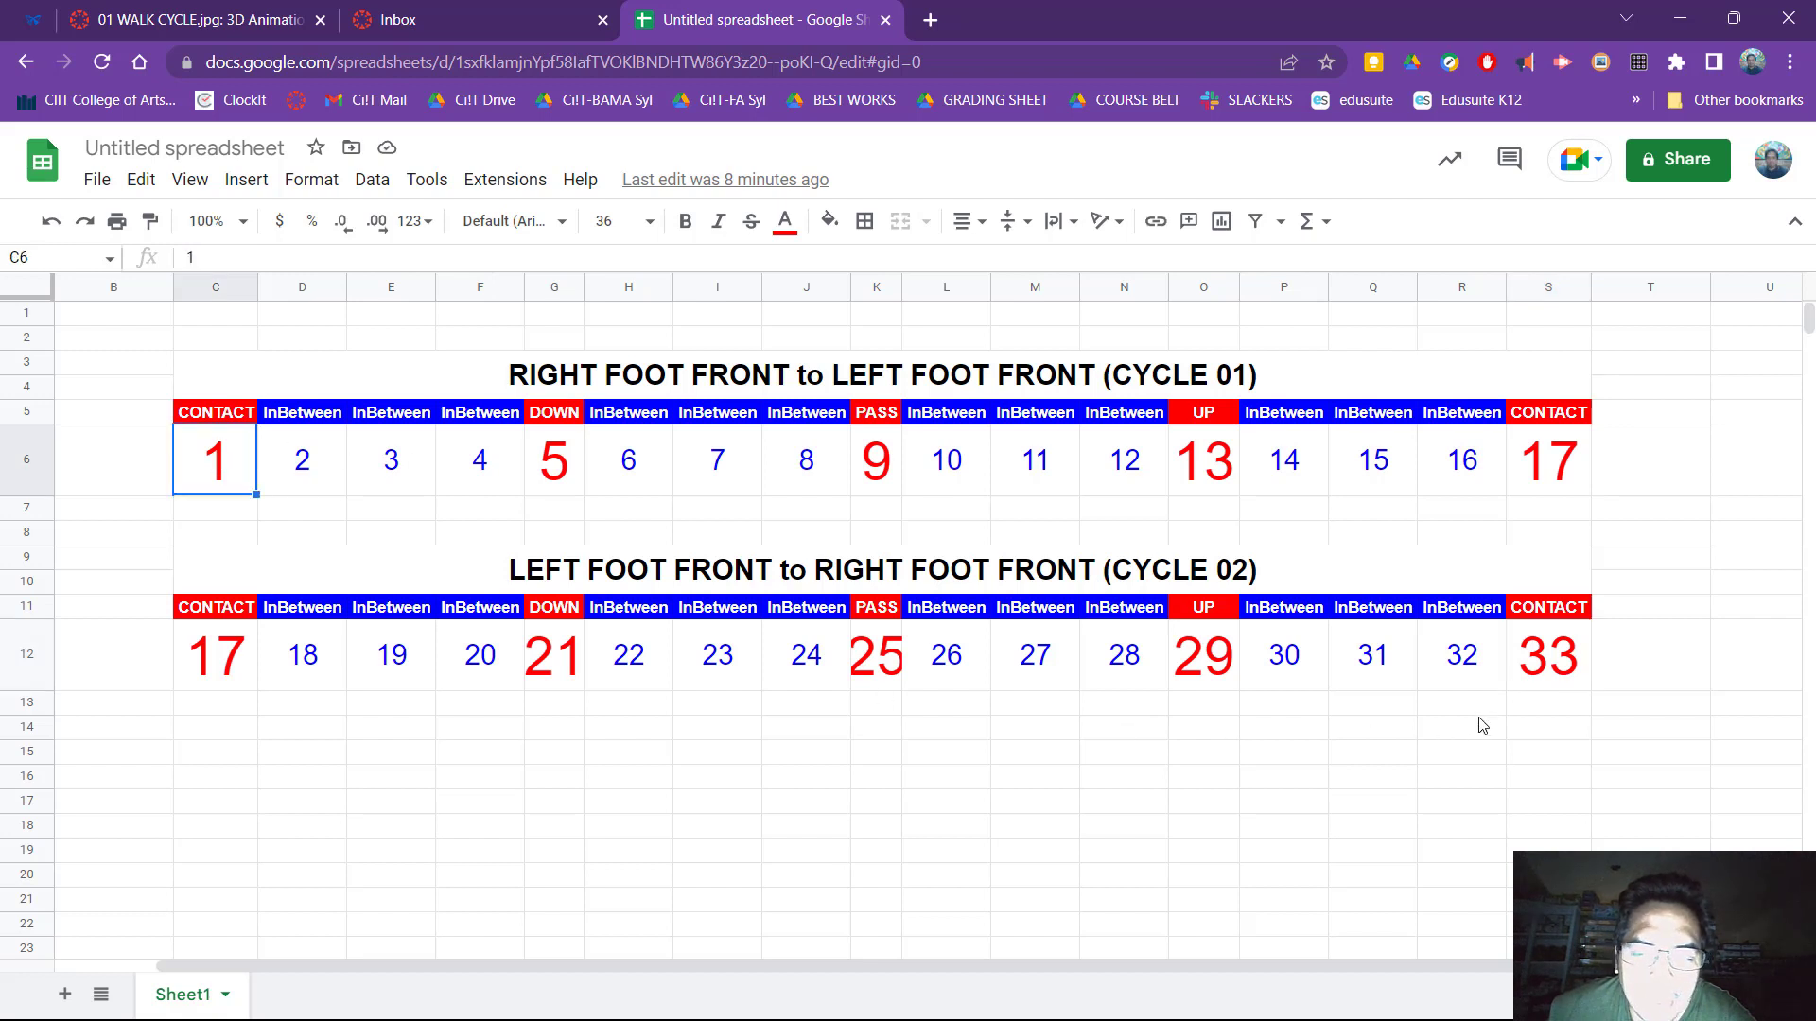
left_click(1567, 674)
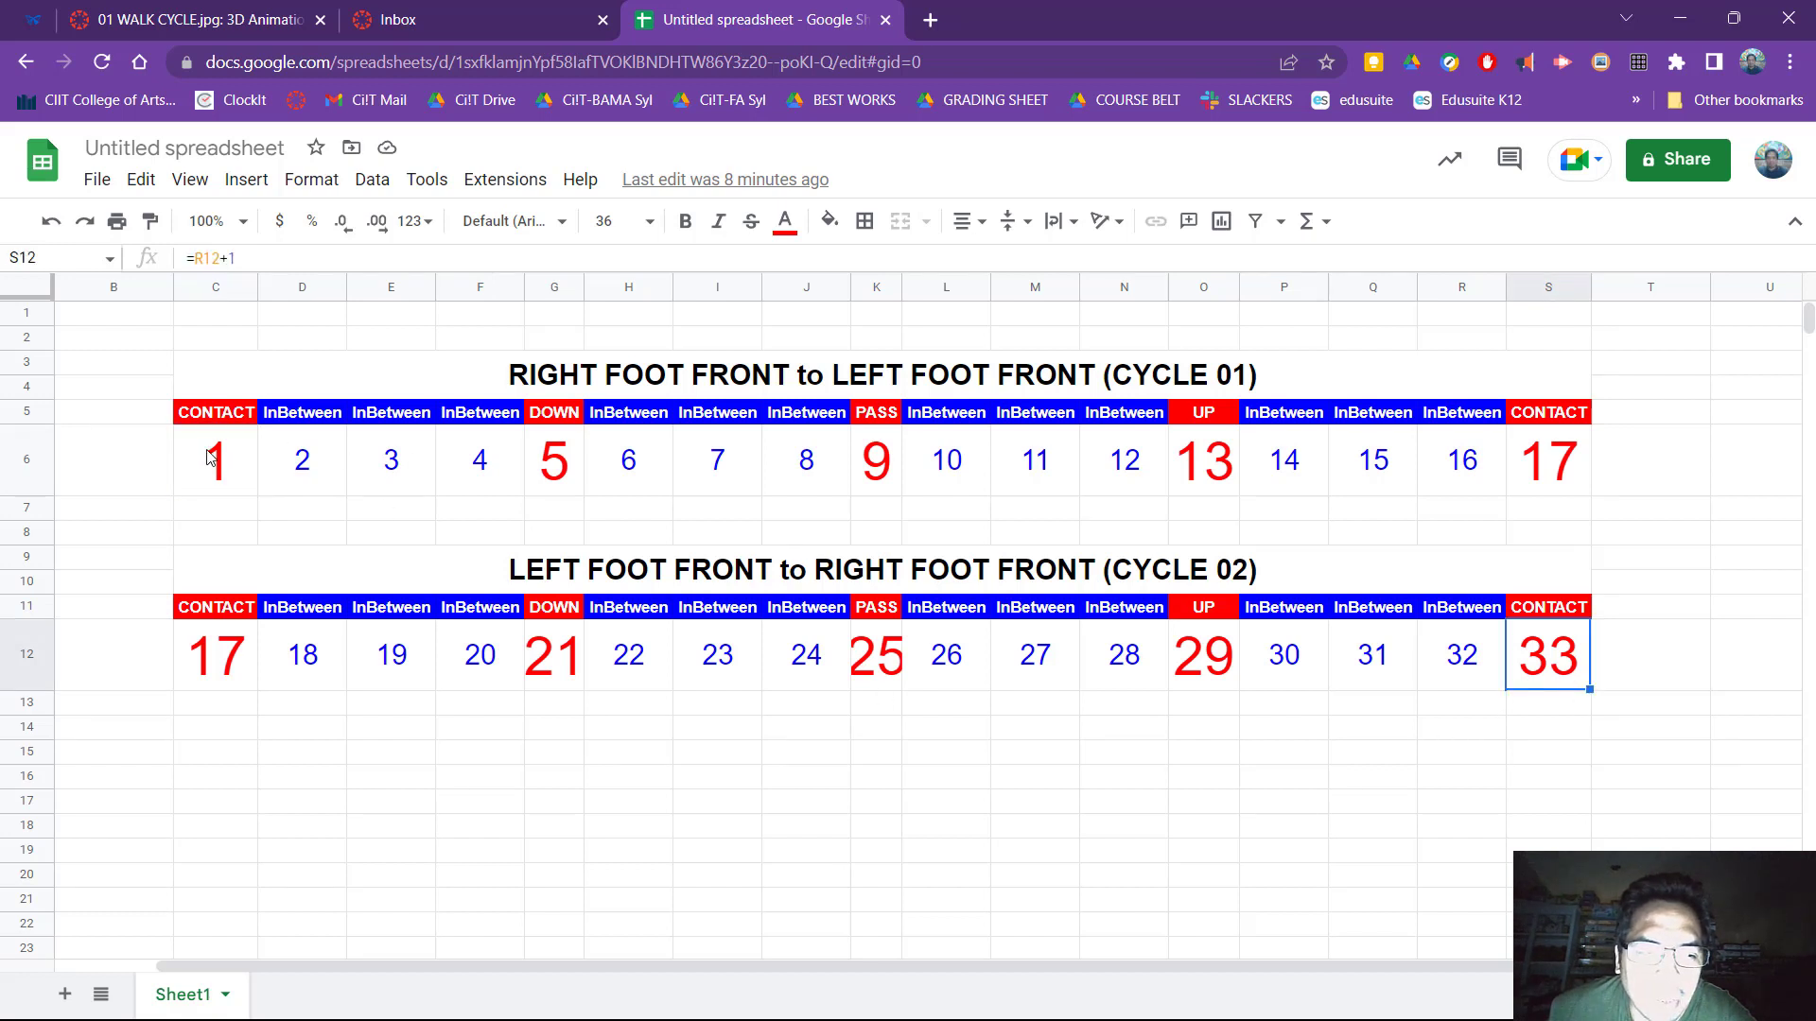
left_click(214, 461)
left_click(1565, 660)
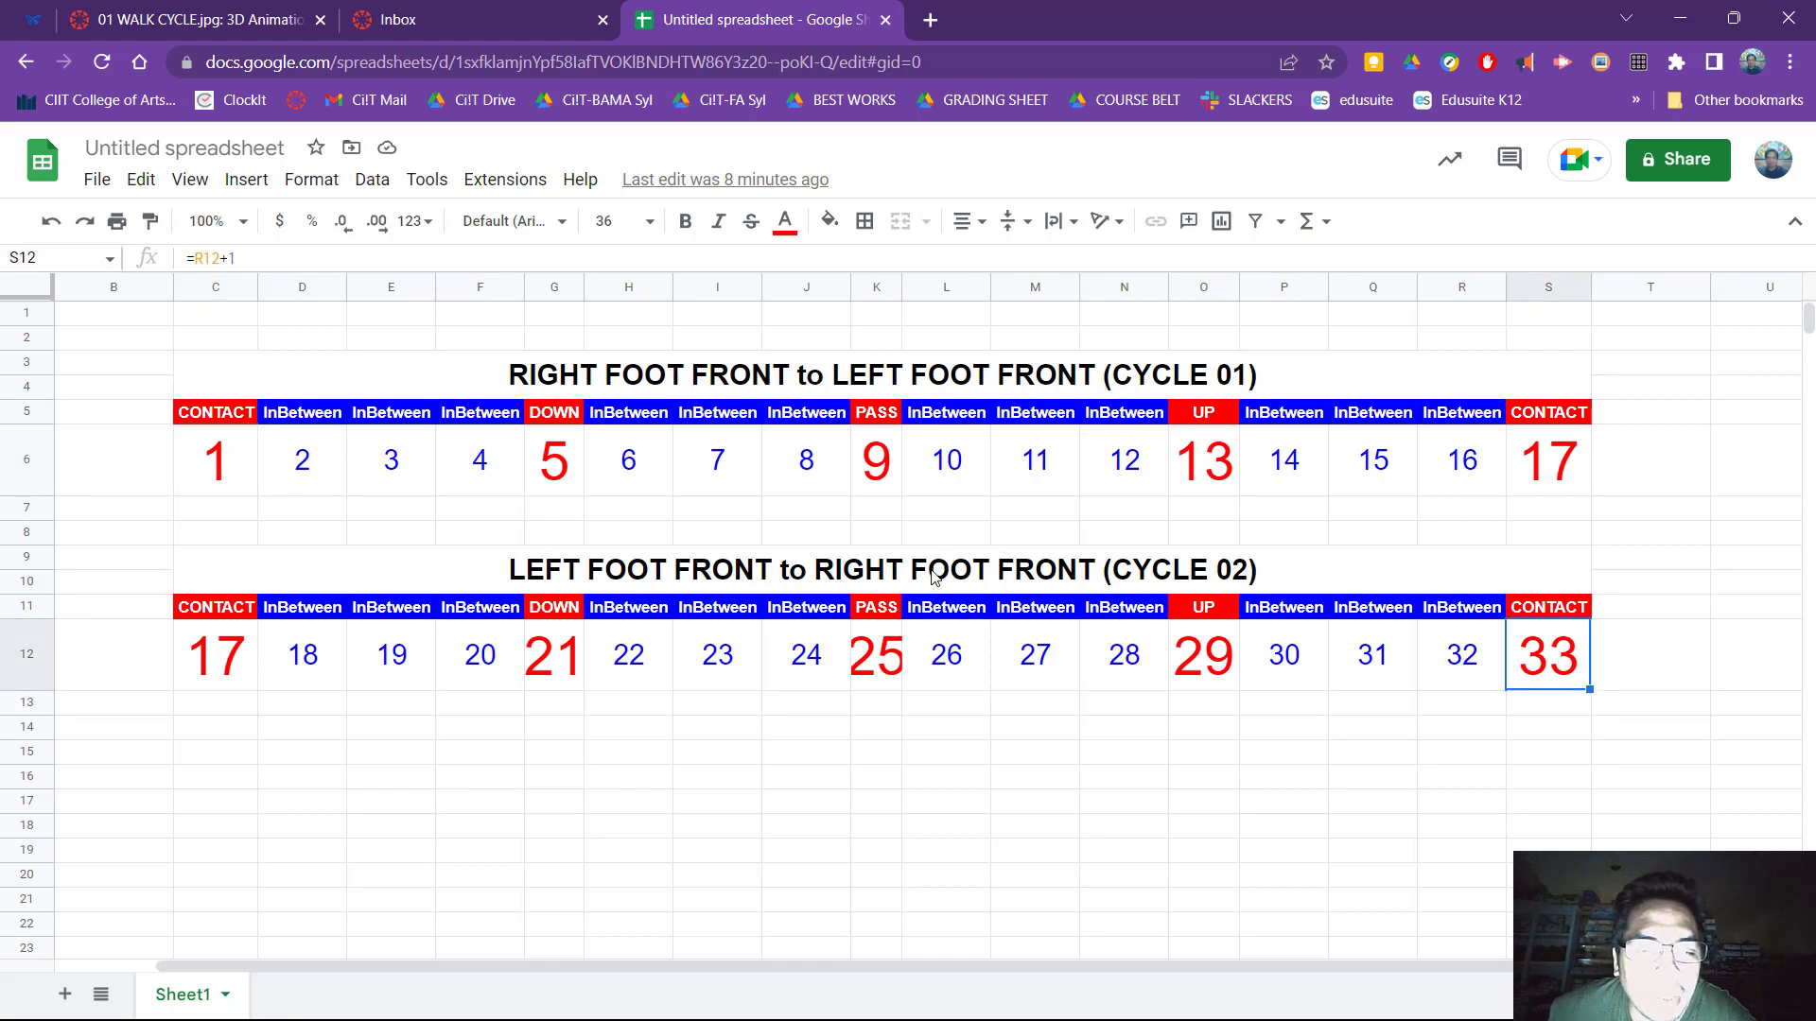
key("ctrl")
key("ctrl")
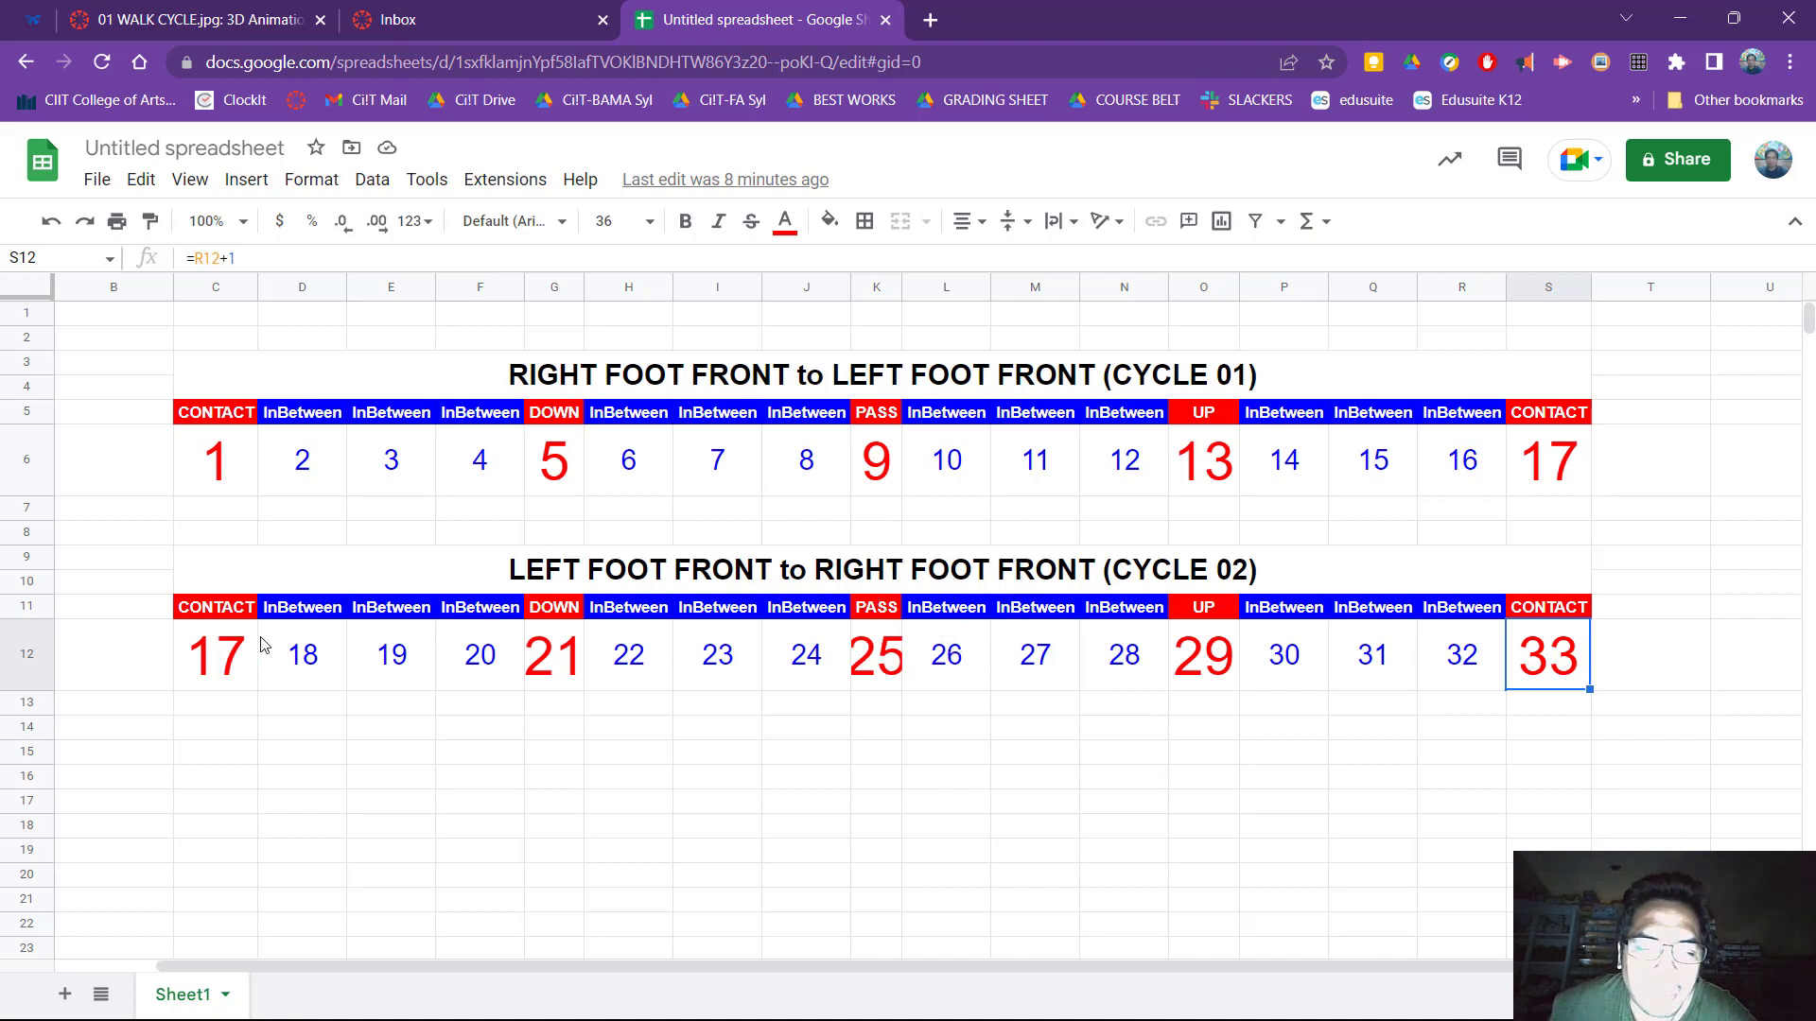
Widen the PASS and DOWN columns slightly so that the frame numbers 25 and 21 fit in their cells.
left_click(569, 663)
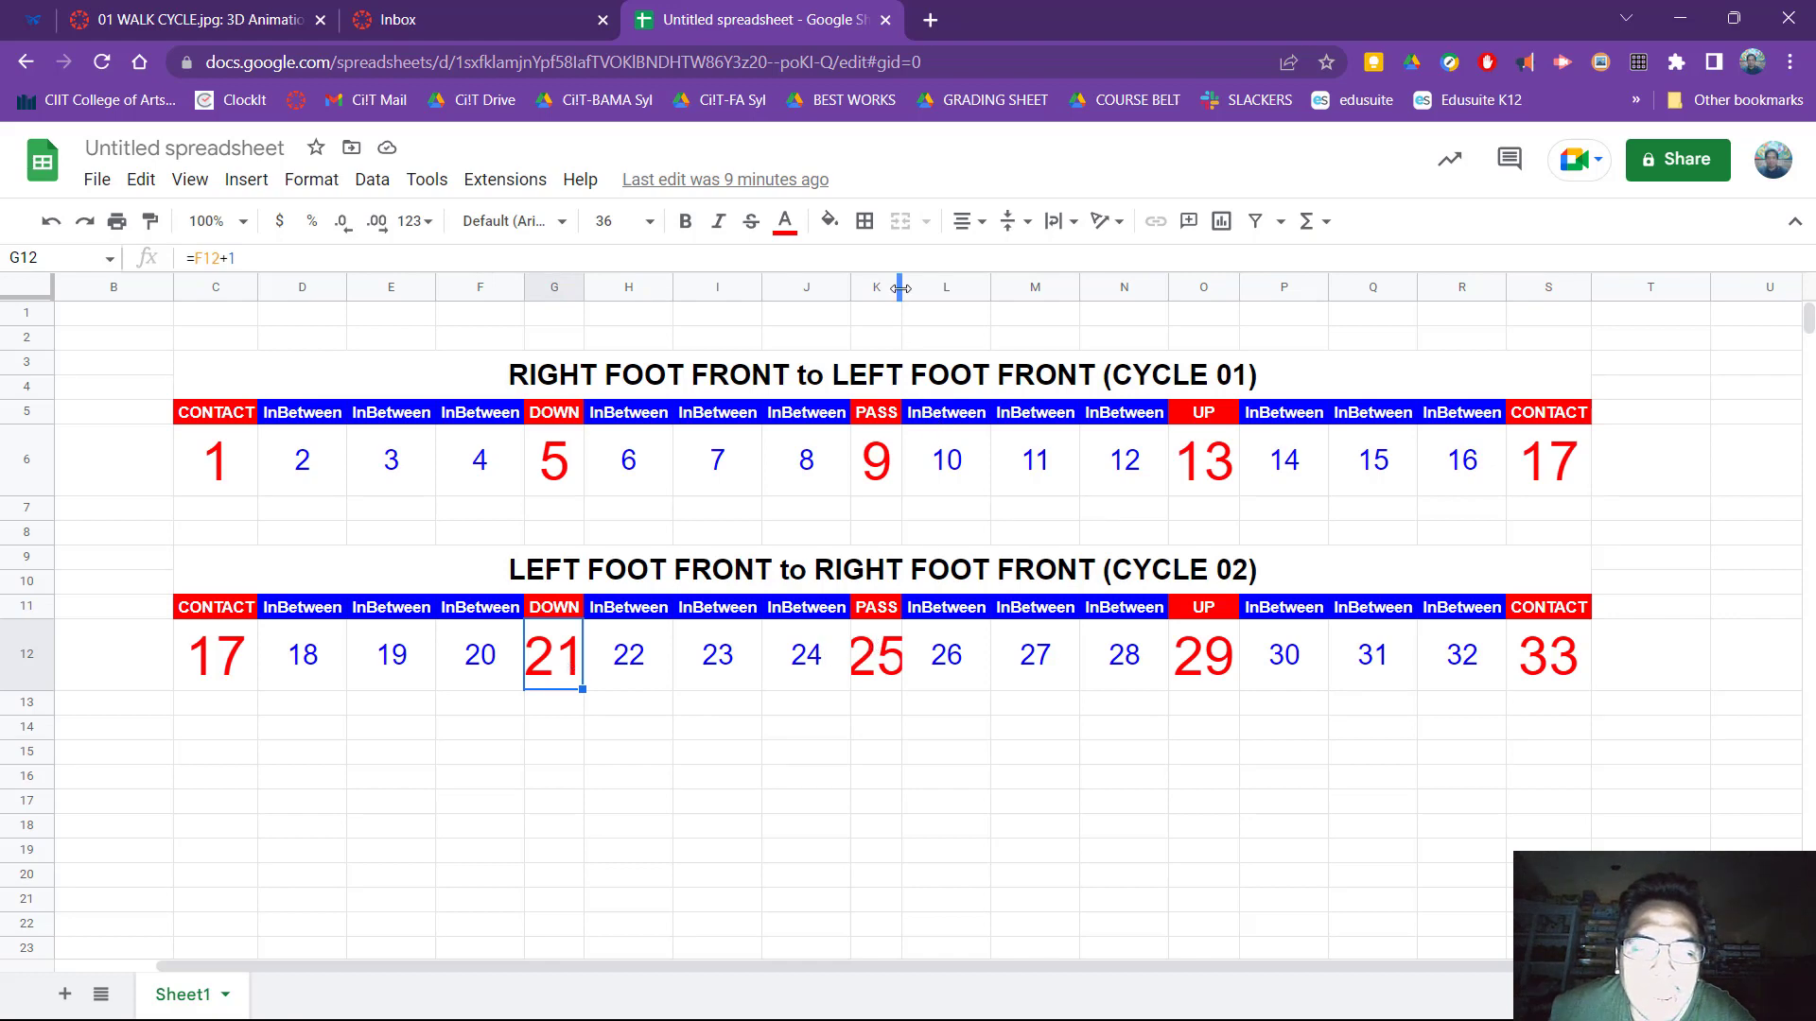
left_click_drag(900, 288, 921, 288)
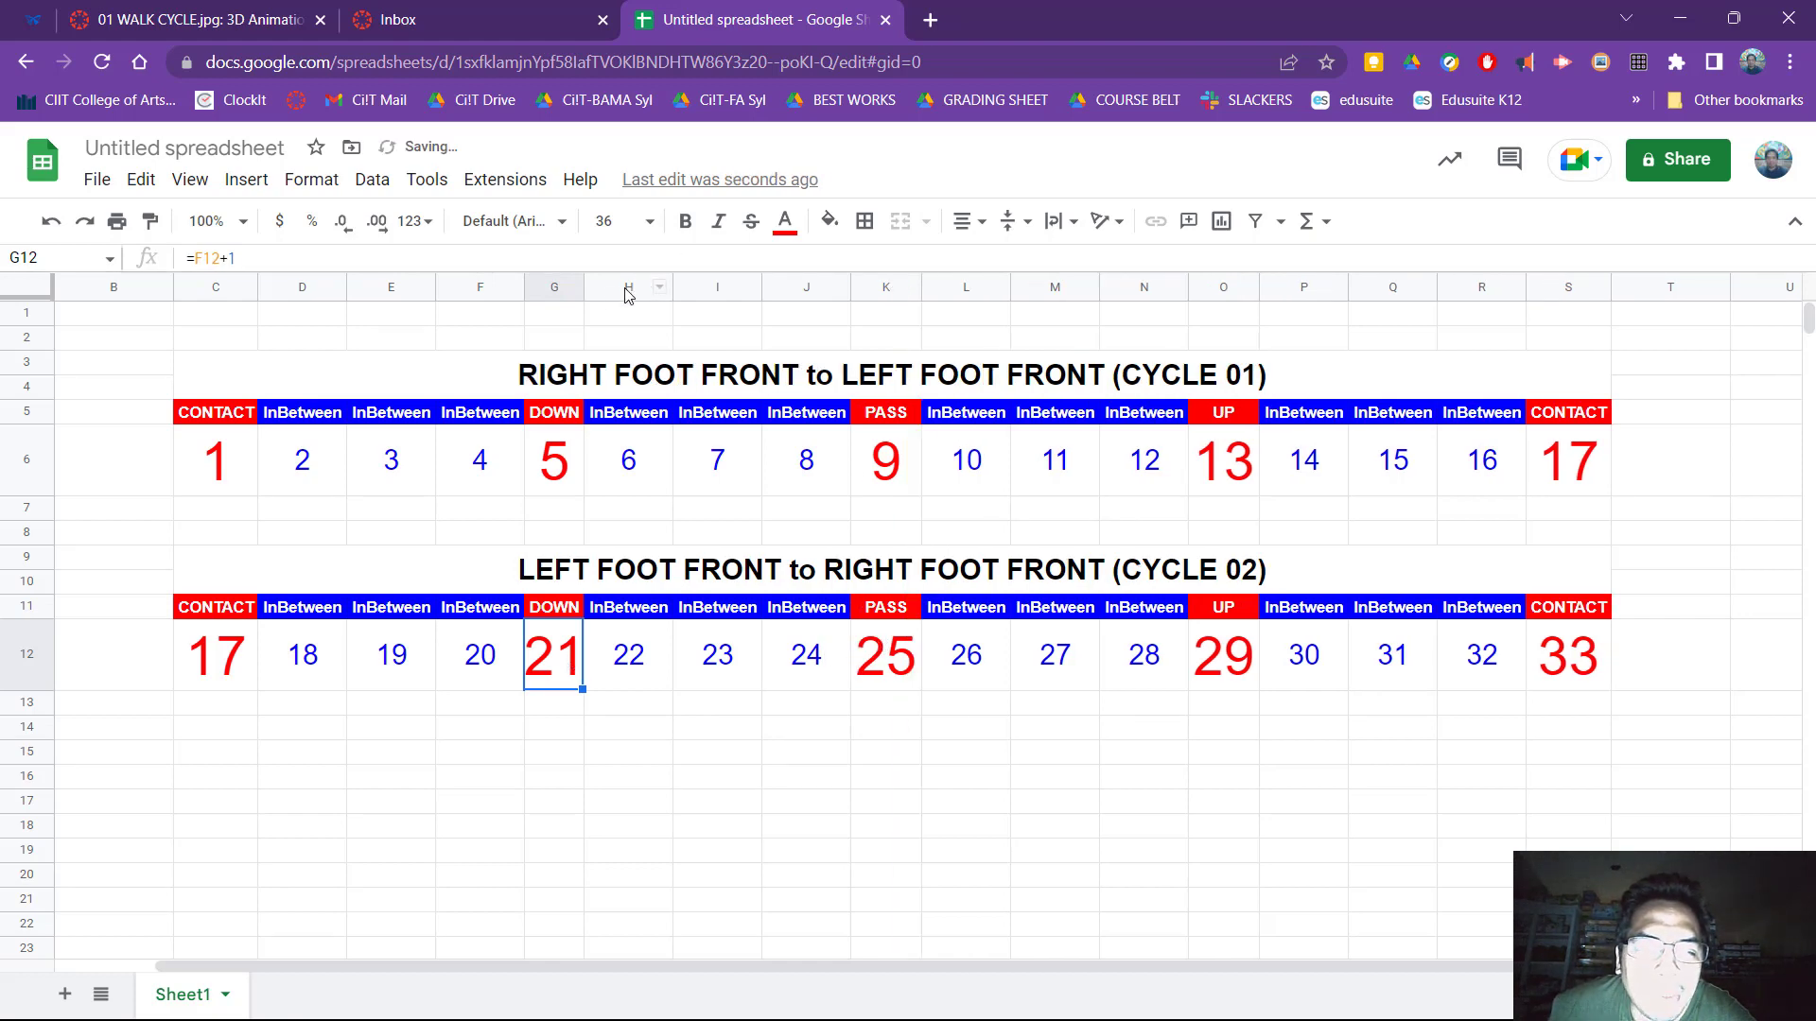
left_click_drag(583, 288, 595, 287)
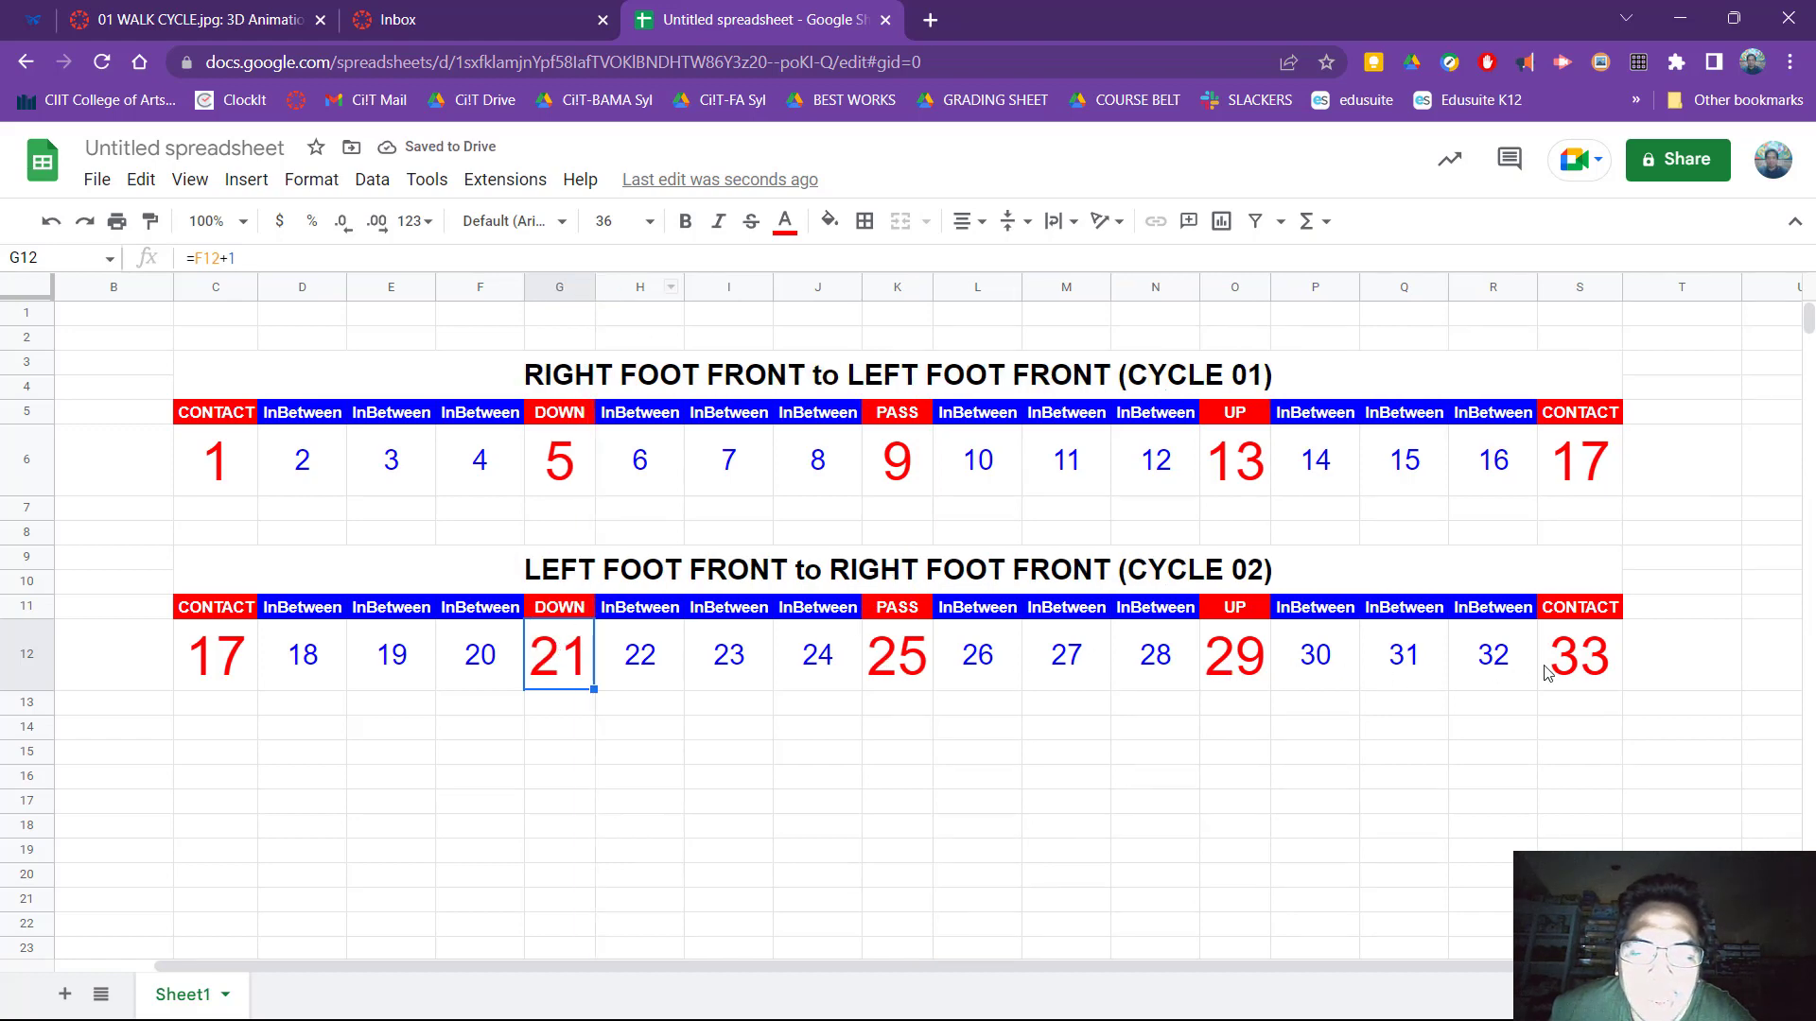
Append "- 1st Step" to the RIGHT FOOT FRONT to LEFT FOOT FRONT (CYCLE 01) heading.
scroll(1574, 674, "down", 1)
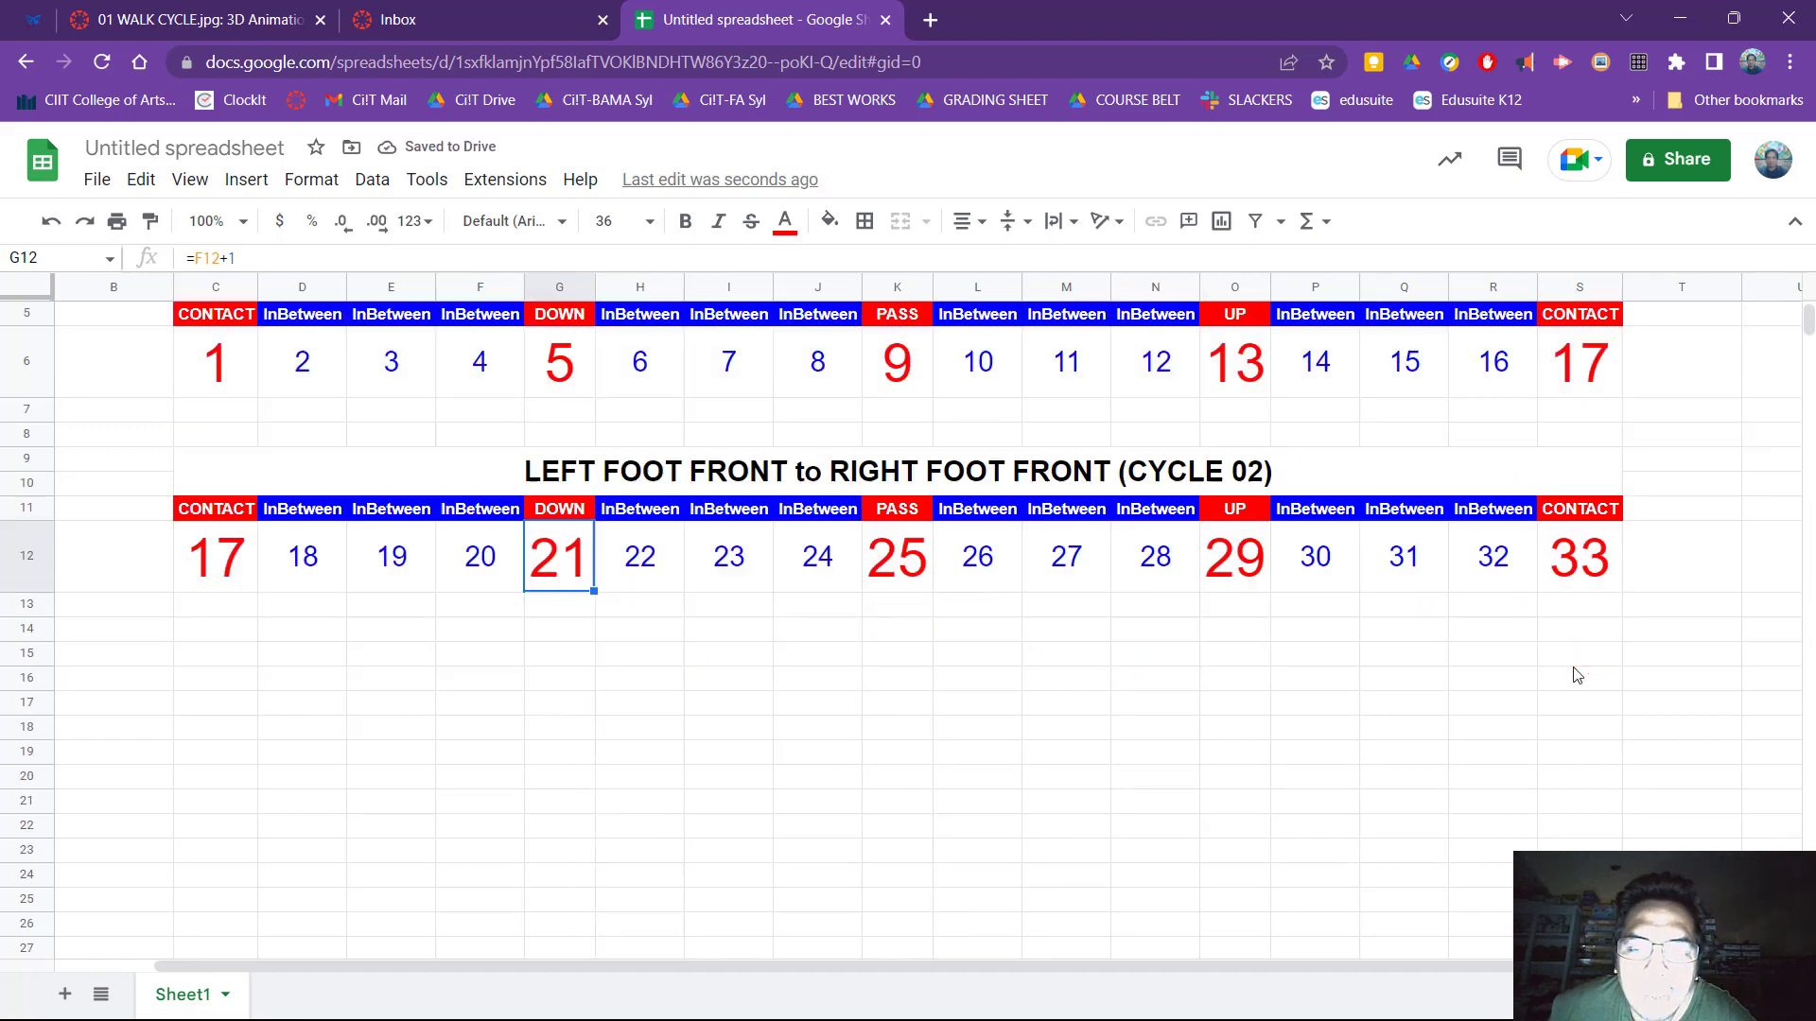
scroll(1574, 674, "up", 1)
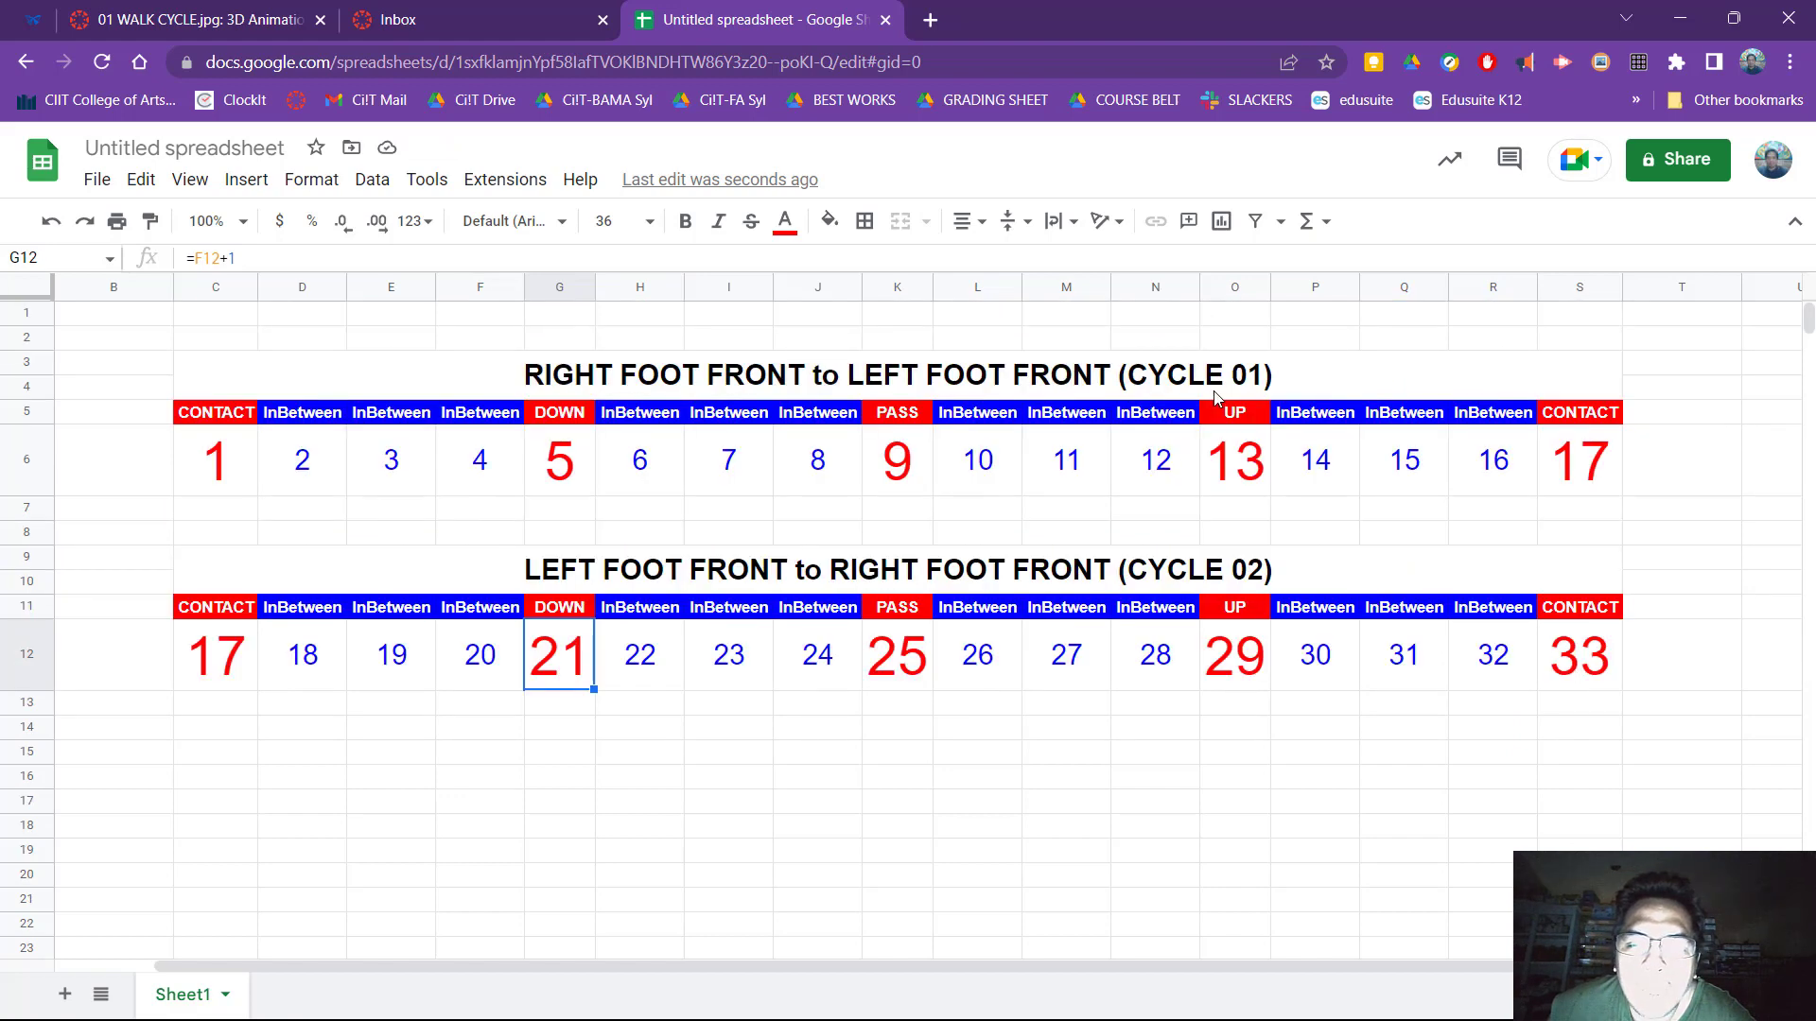
double_click(1259, 389)
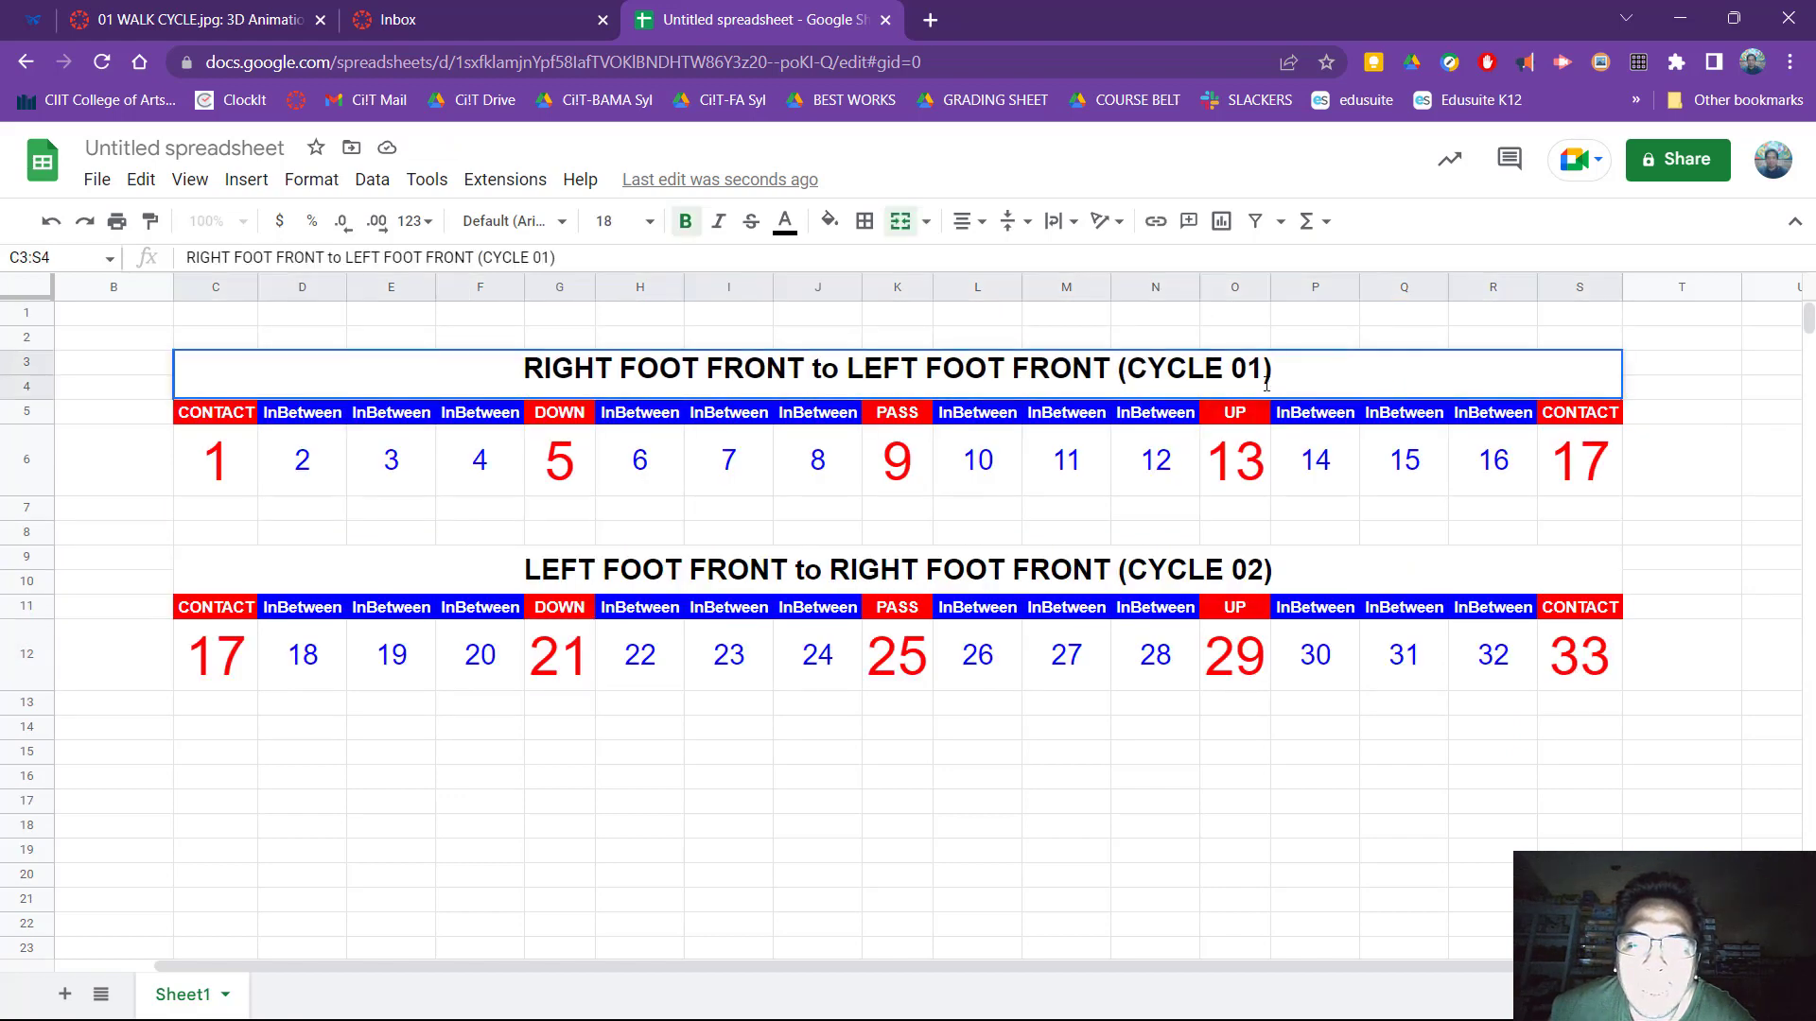
type("- ")
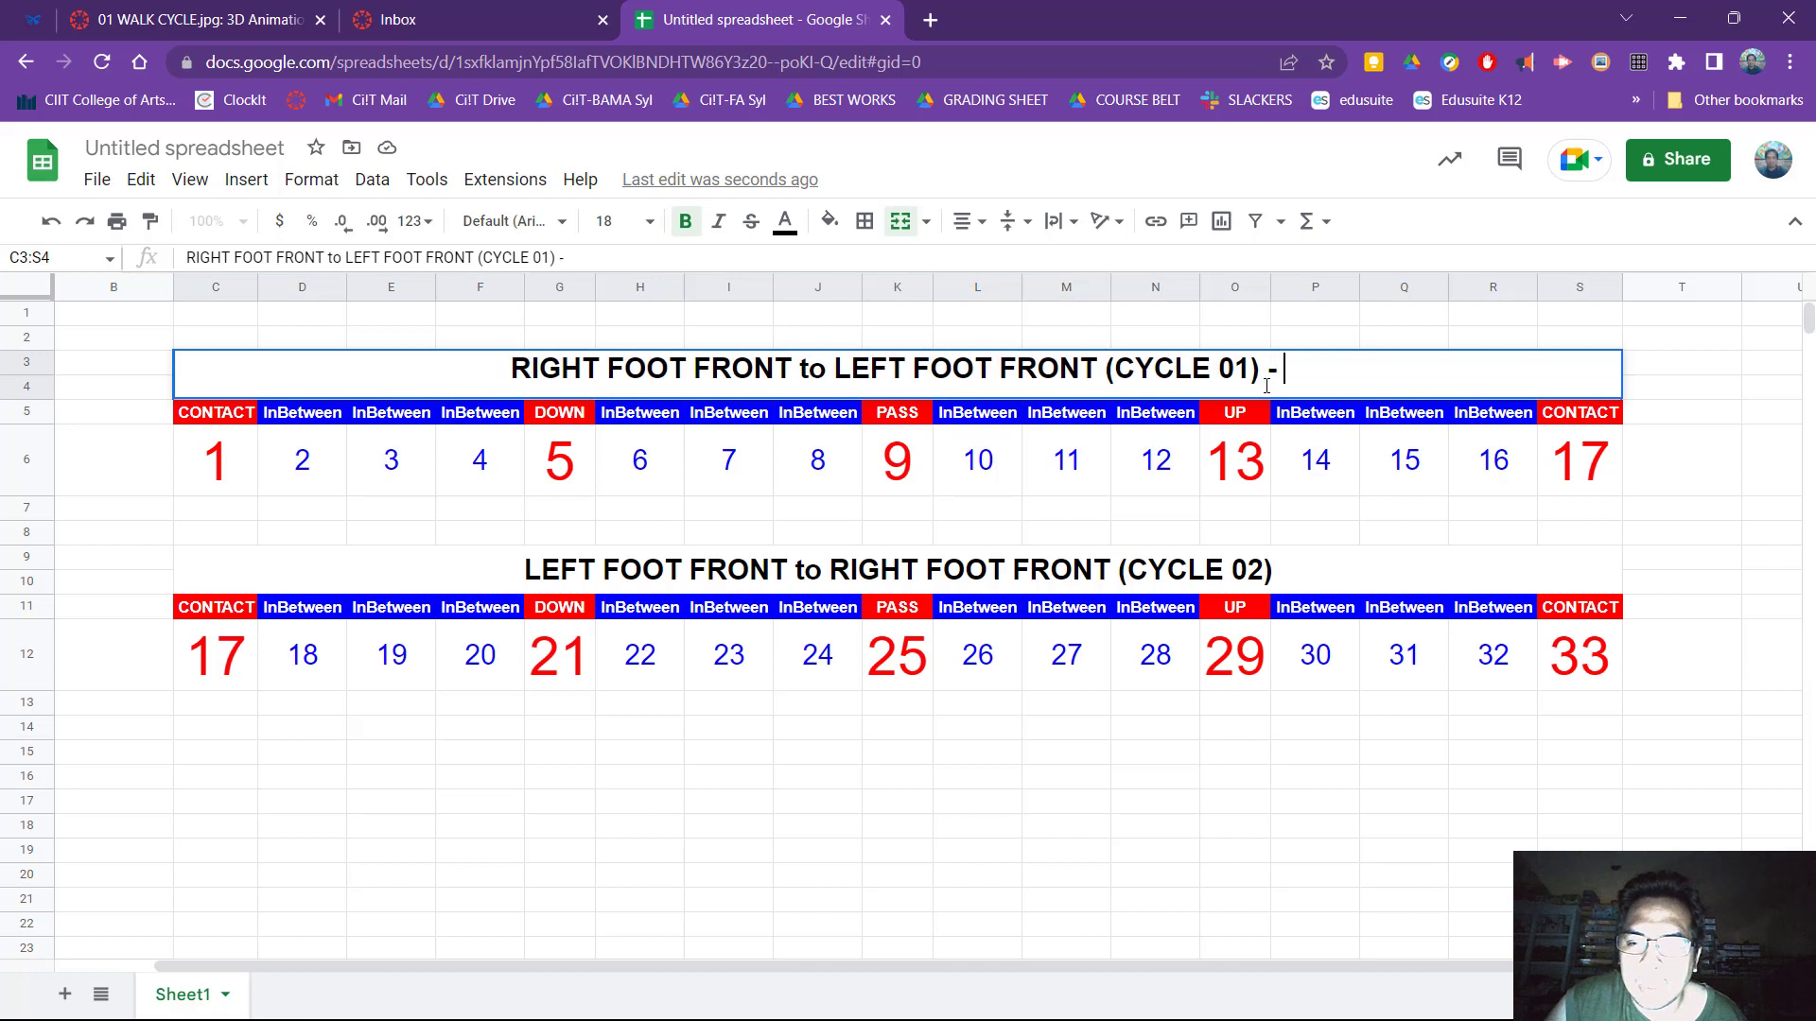
type("1")
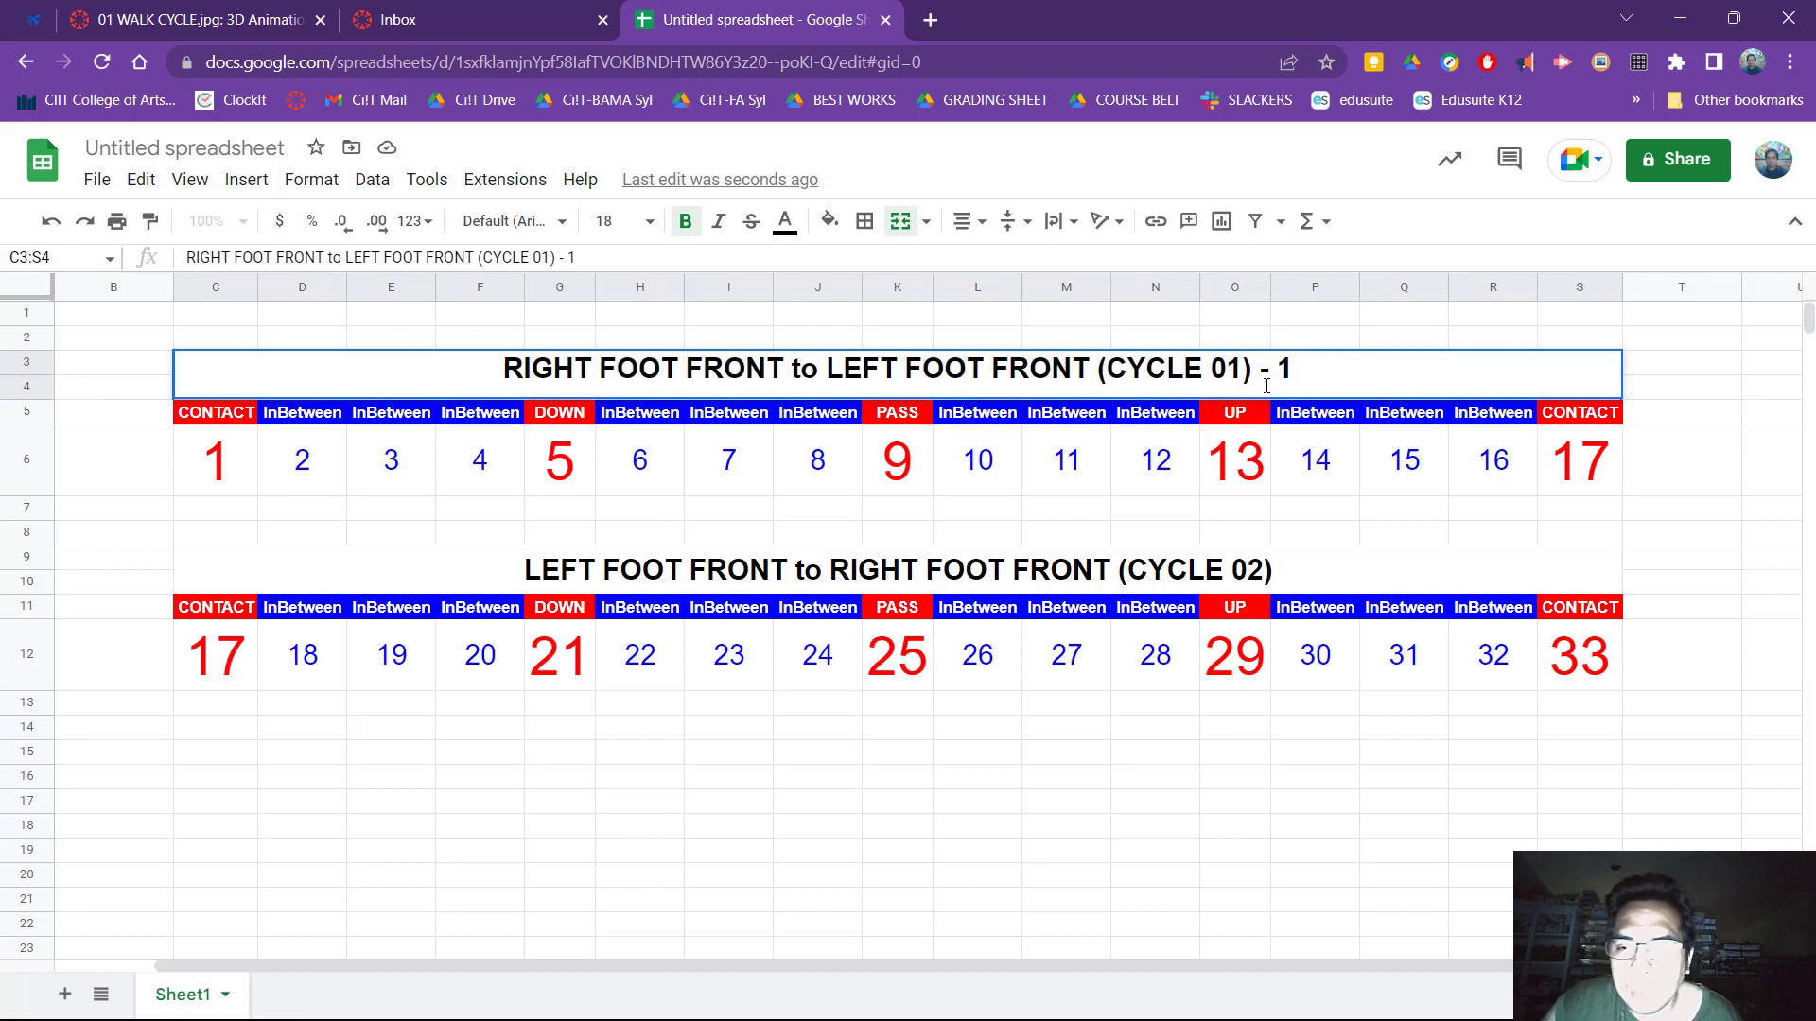
type("st ")
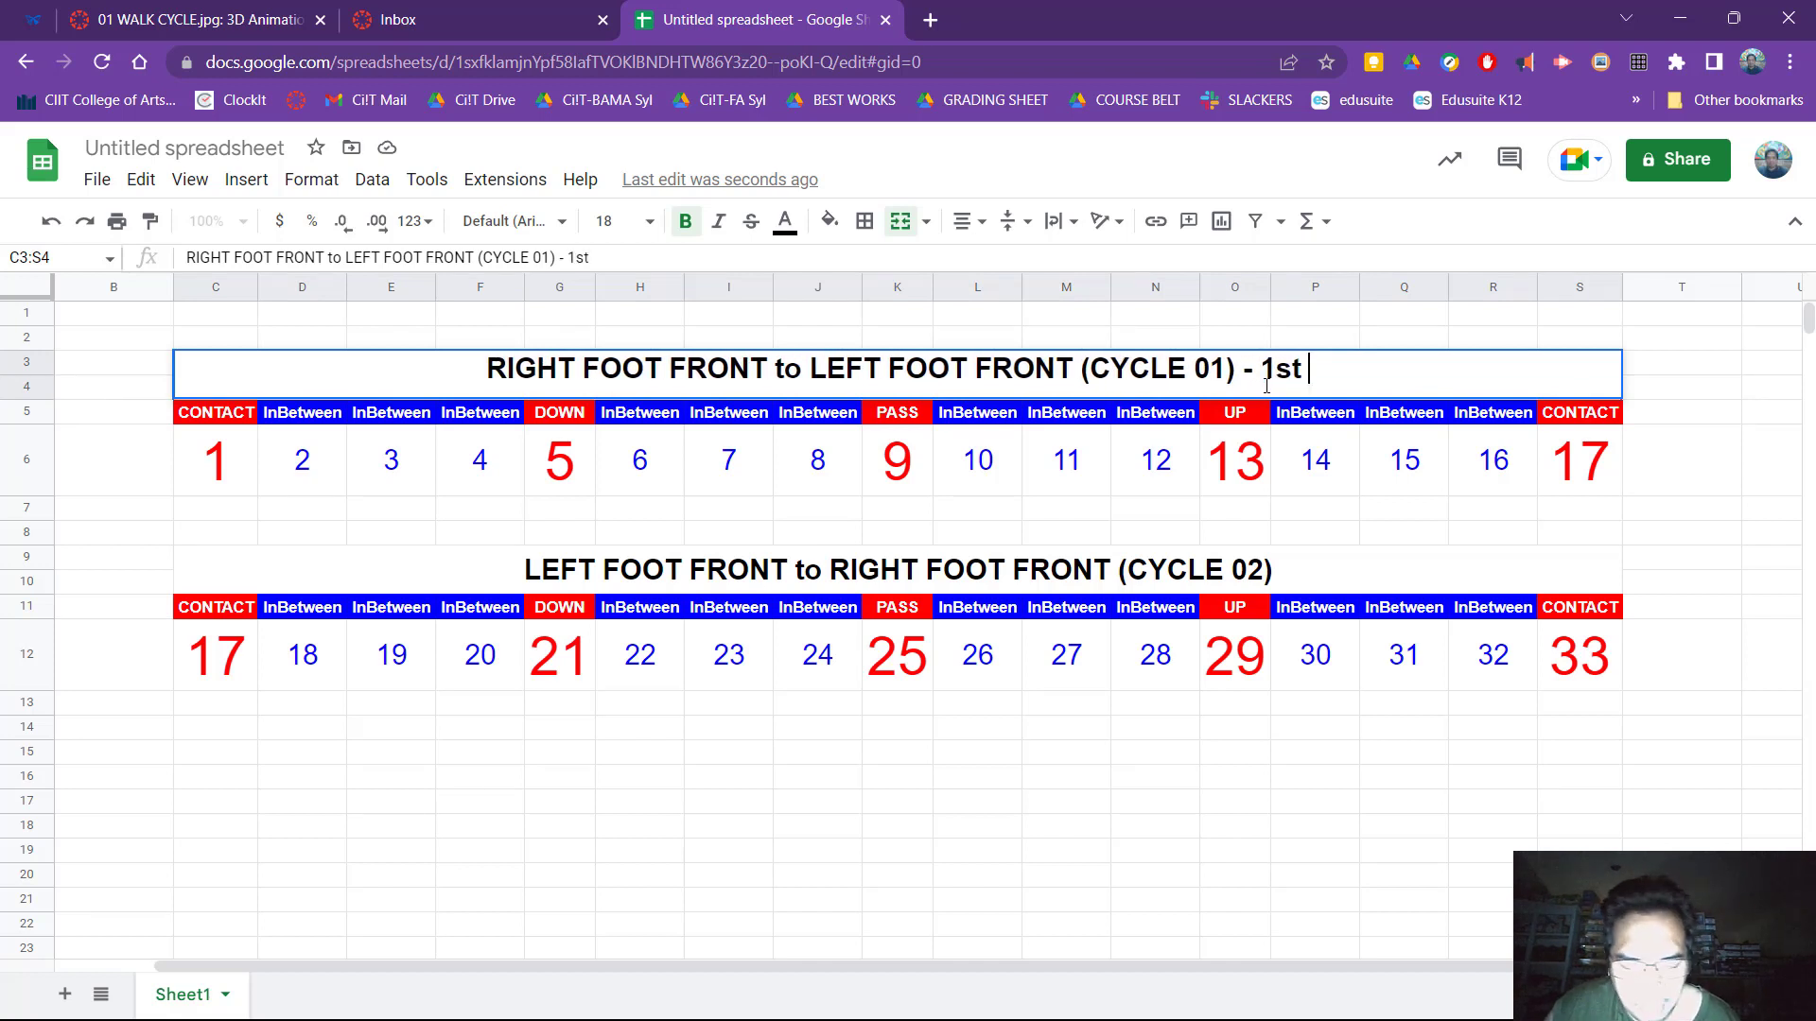
type("Se")
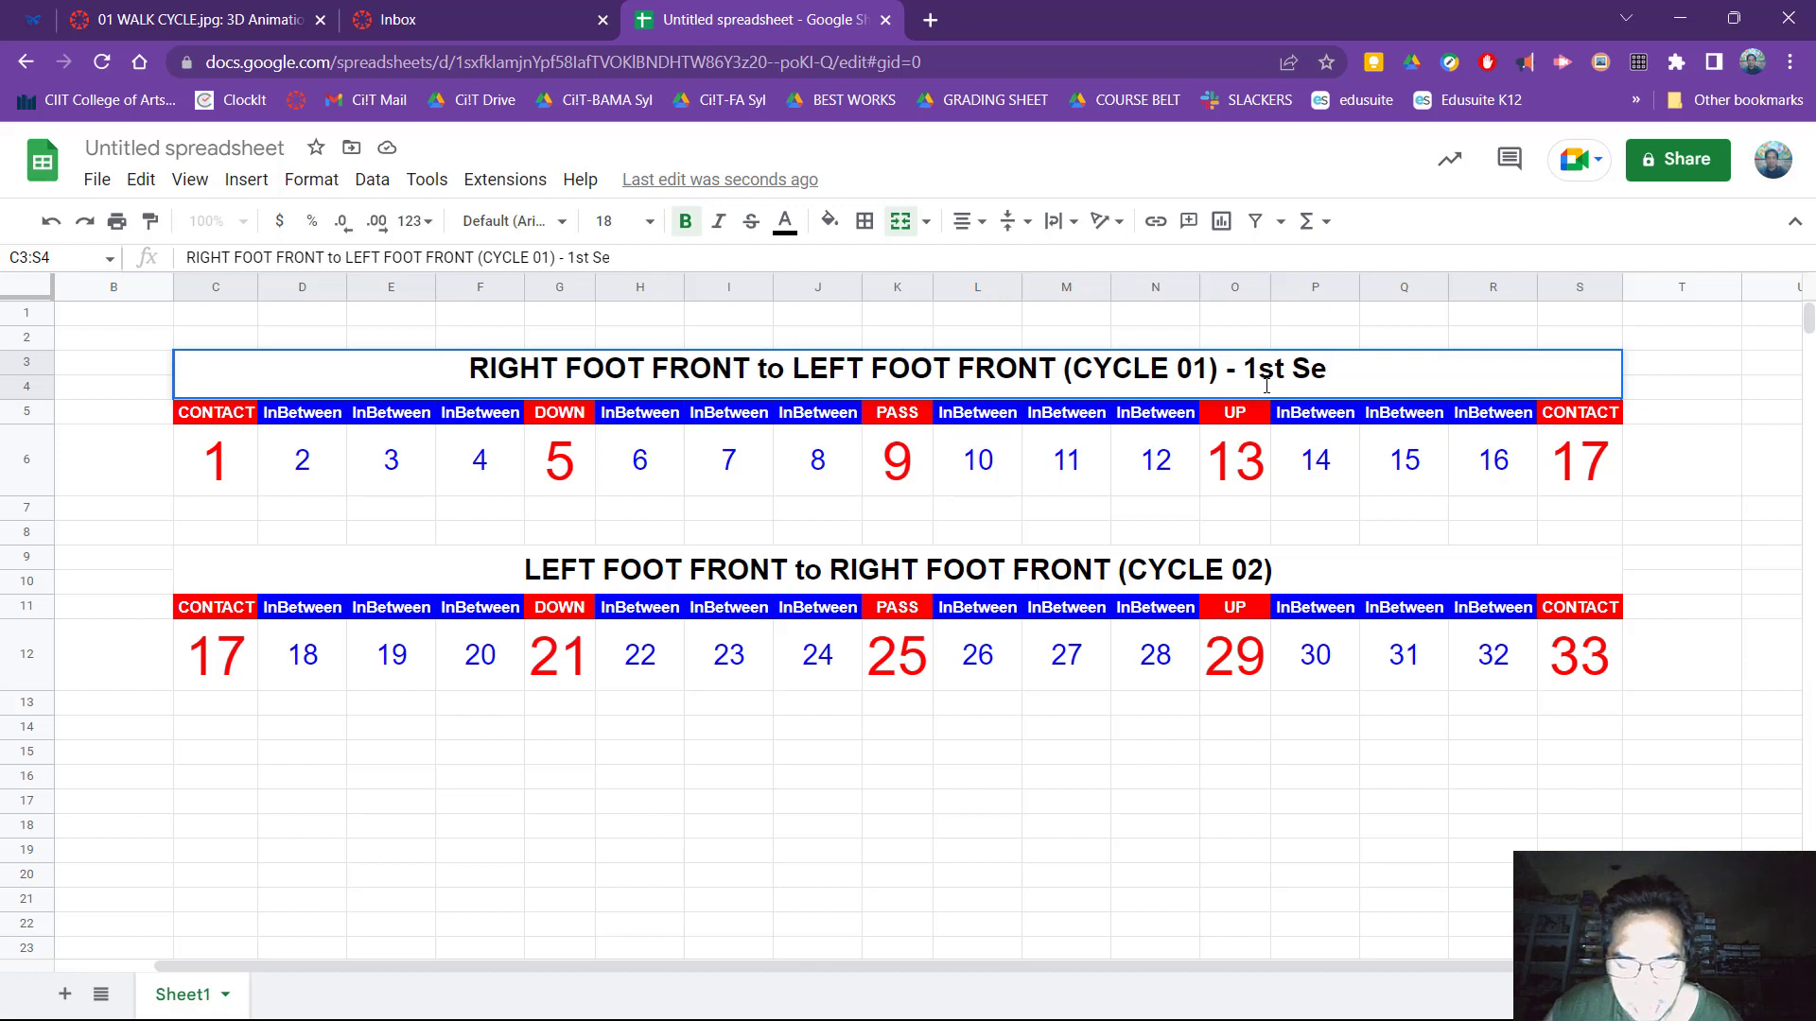
key("BackSpace")
type("te")
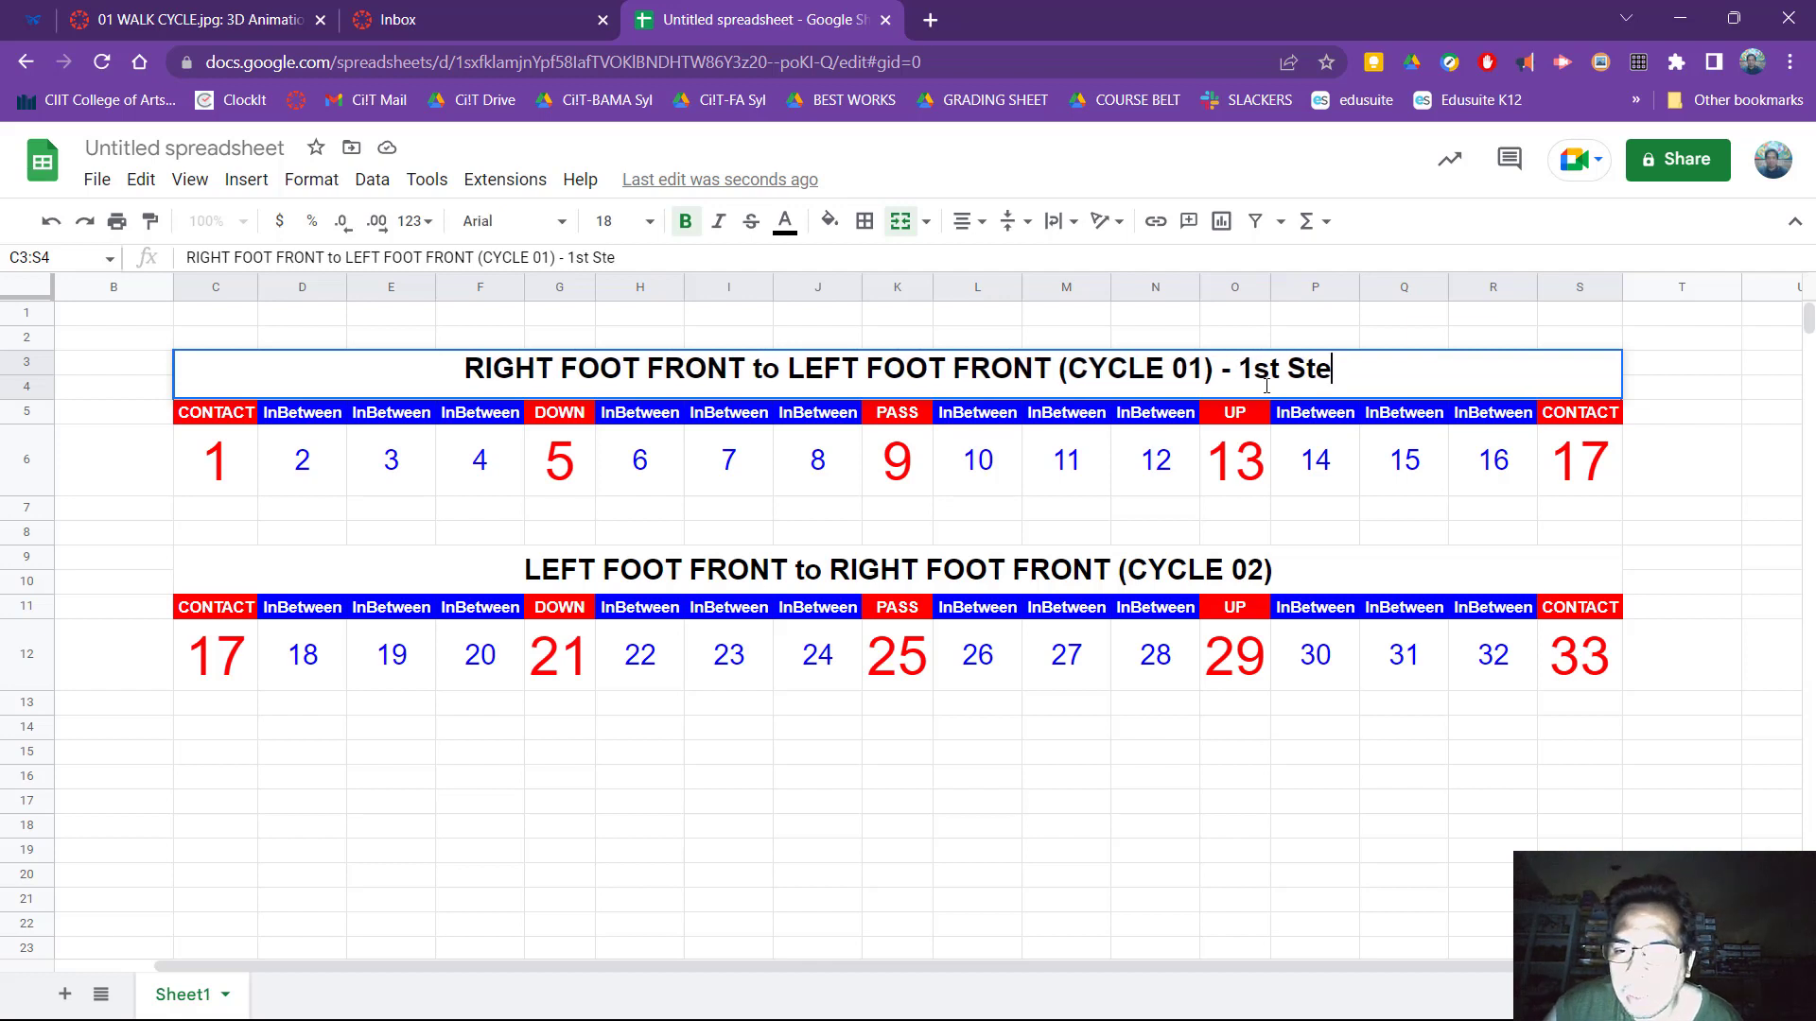
type("p")
key("Return")
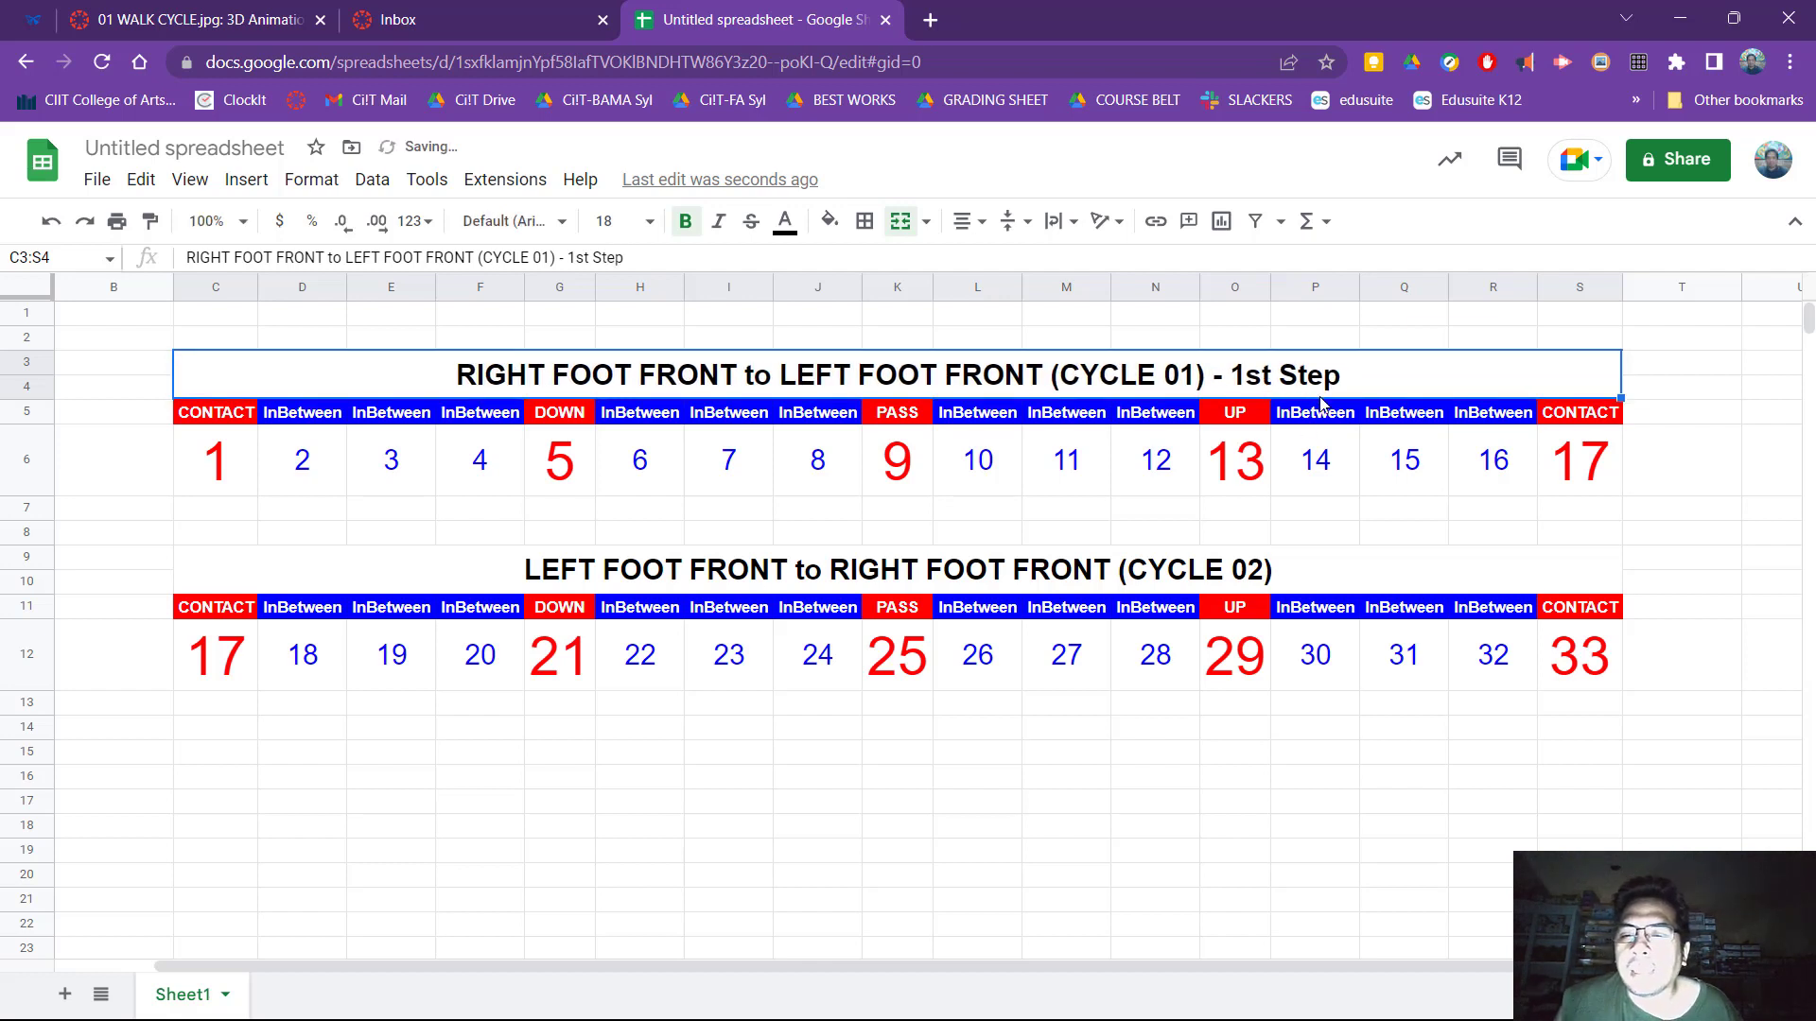
Append "- 2nd Step" to the LEFT FOOT FRONT to RIGHT FOOT FRONT (CYCLE 02) heading.
double_click(1377, 378)
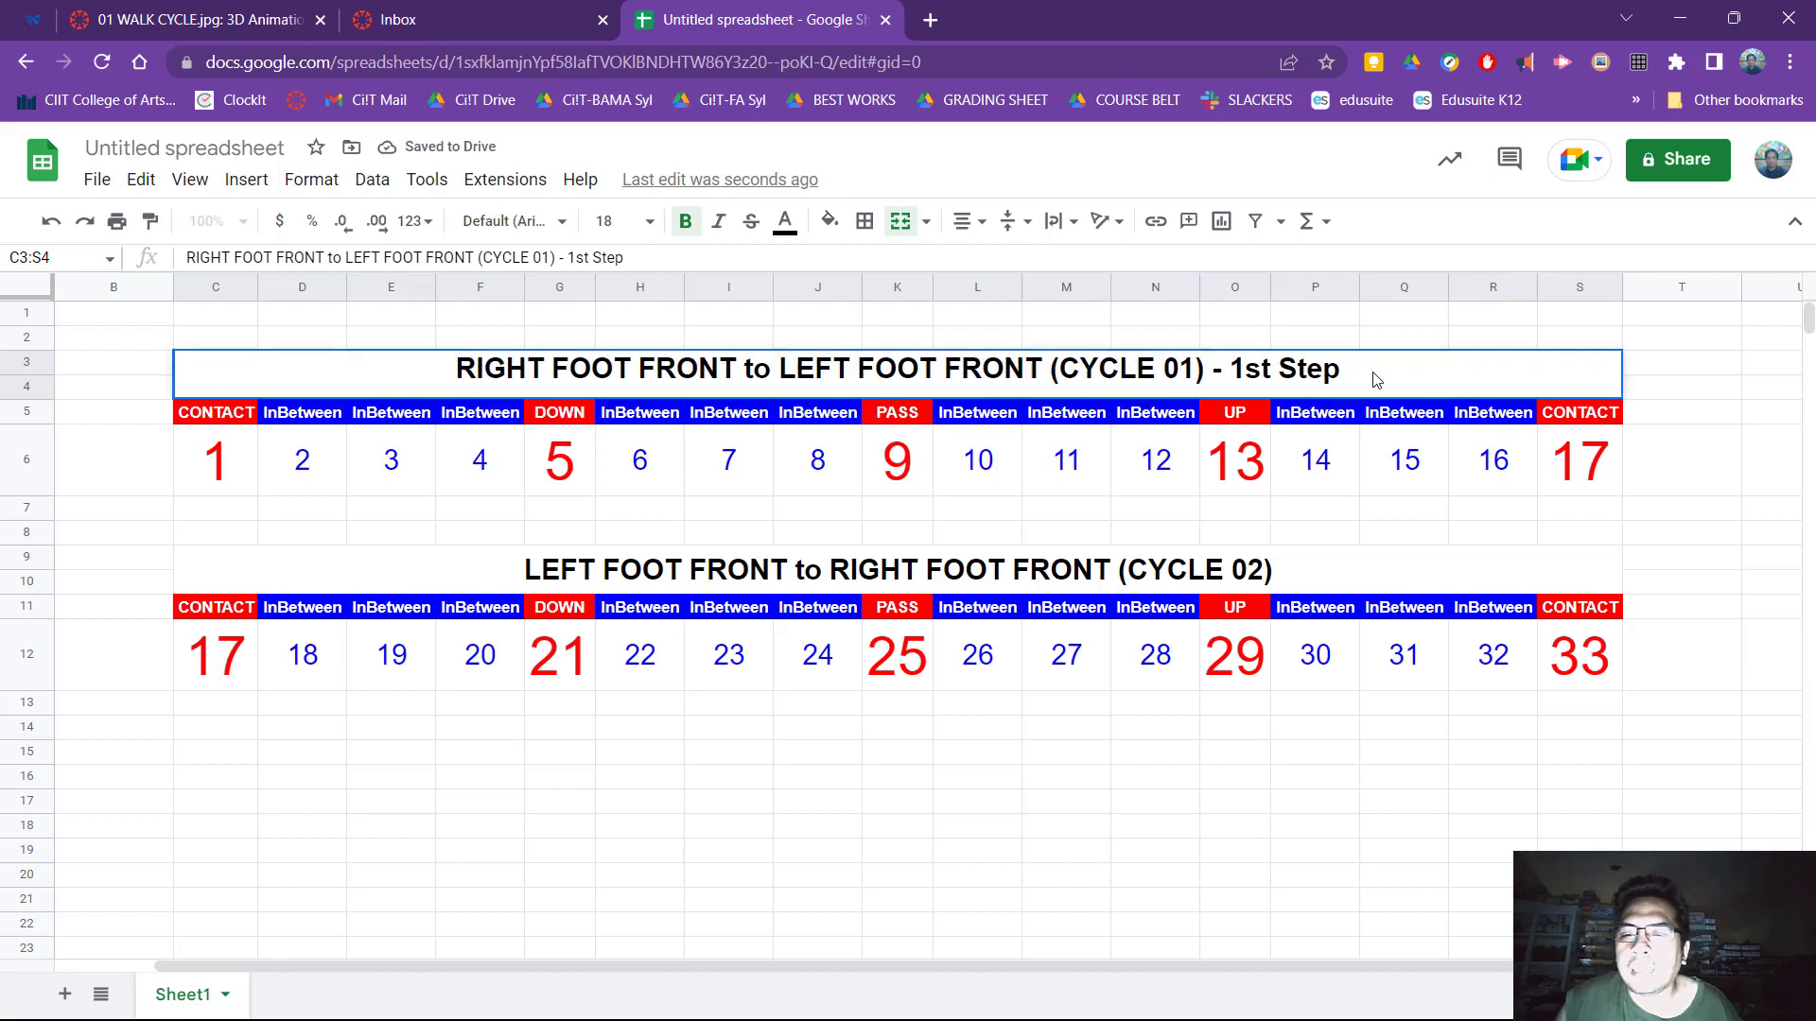
key("ctrl+shift+Left")
key("ctrl+shift+Left")
key("ctrl+shift+Left")
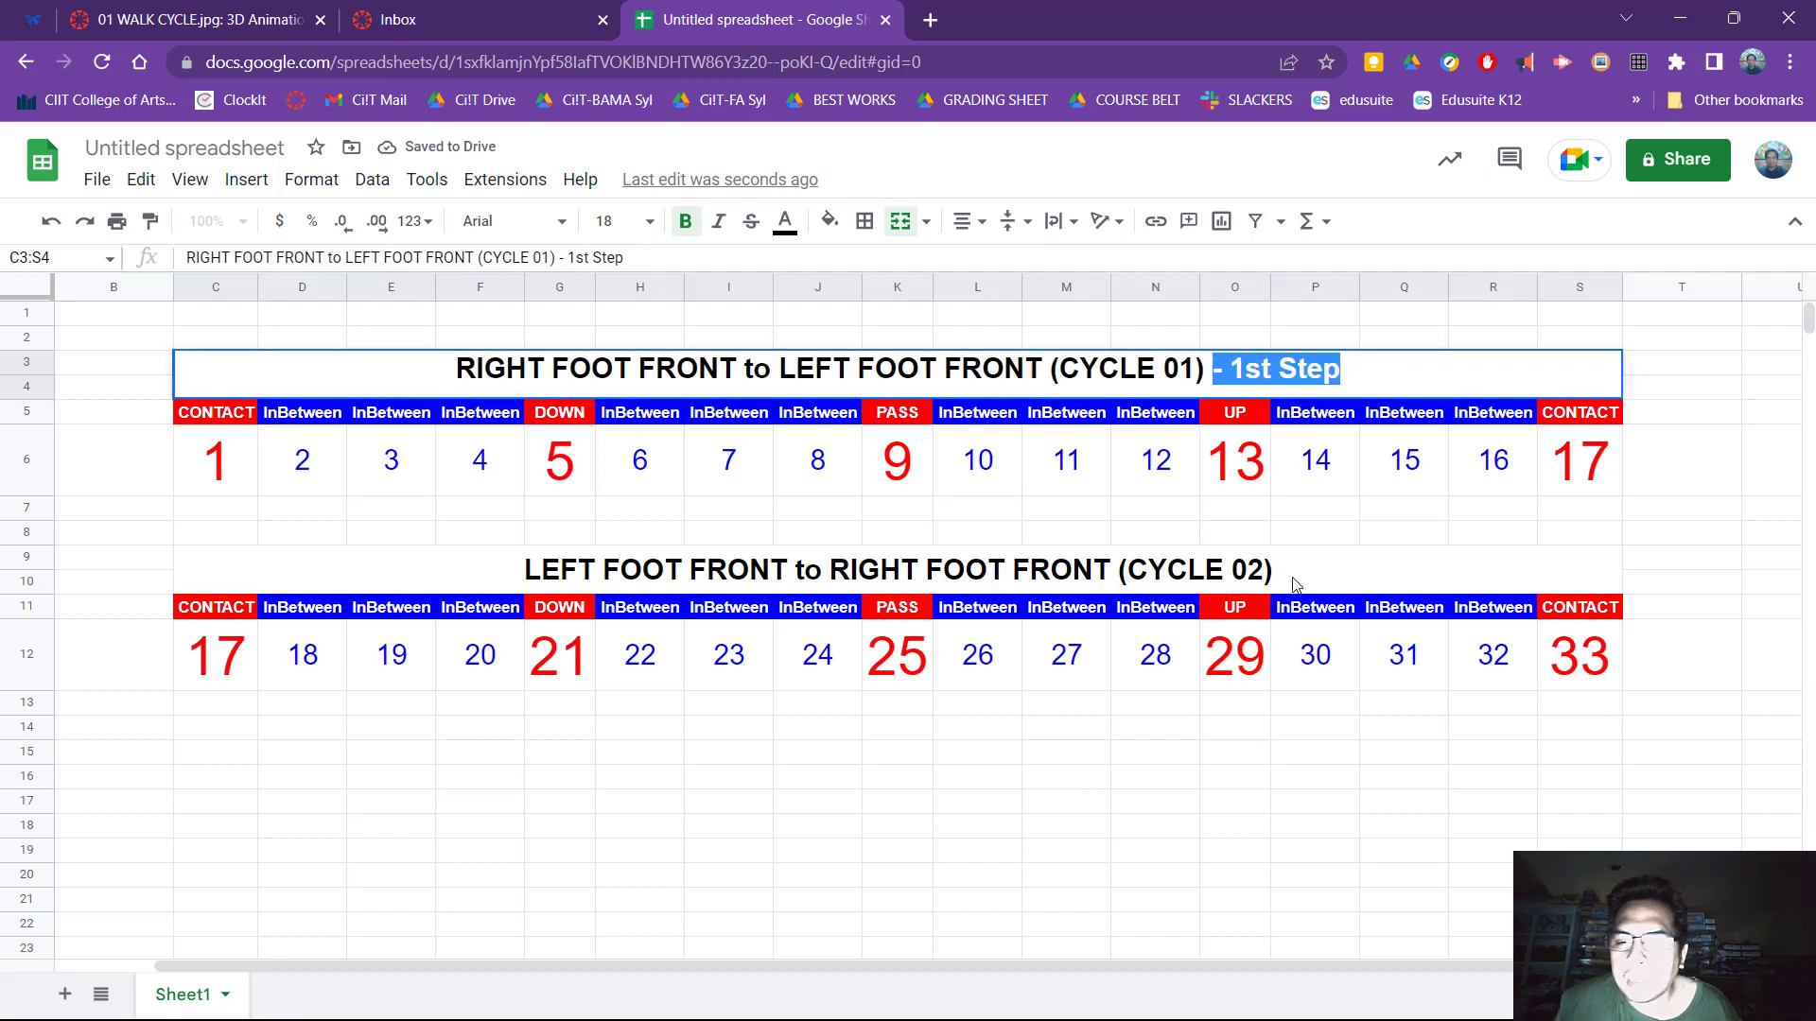
left_click(1304, 581)
double_click(1303, 581)
type("- ")
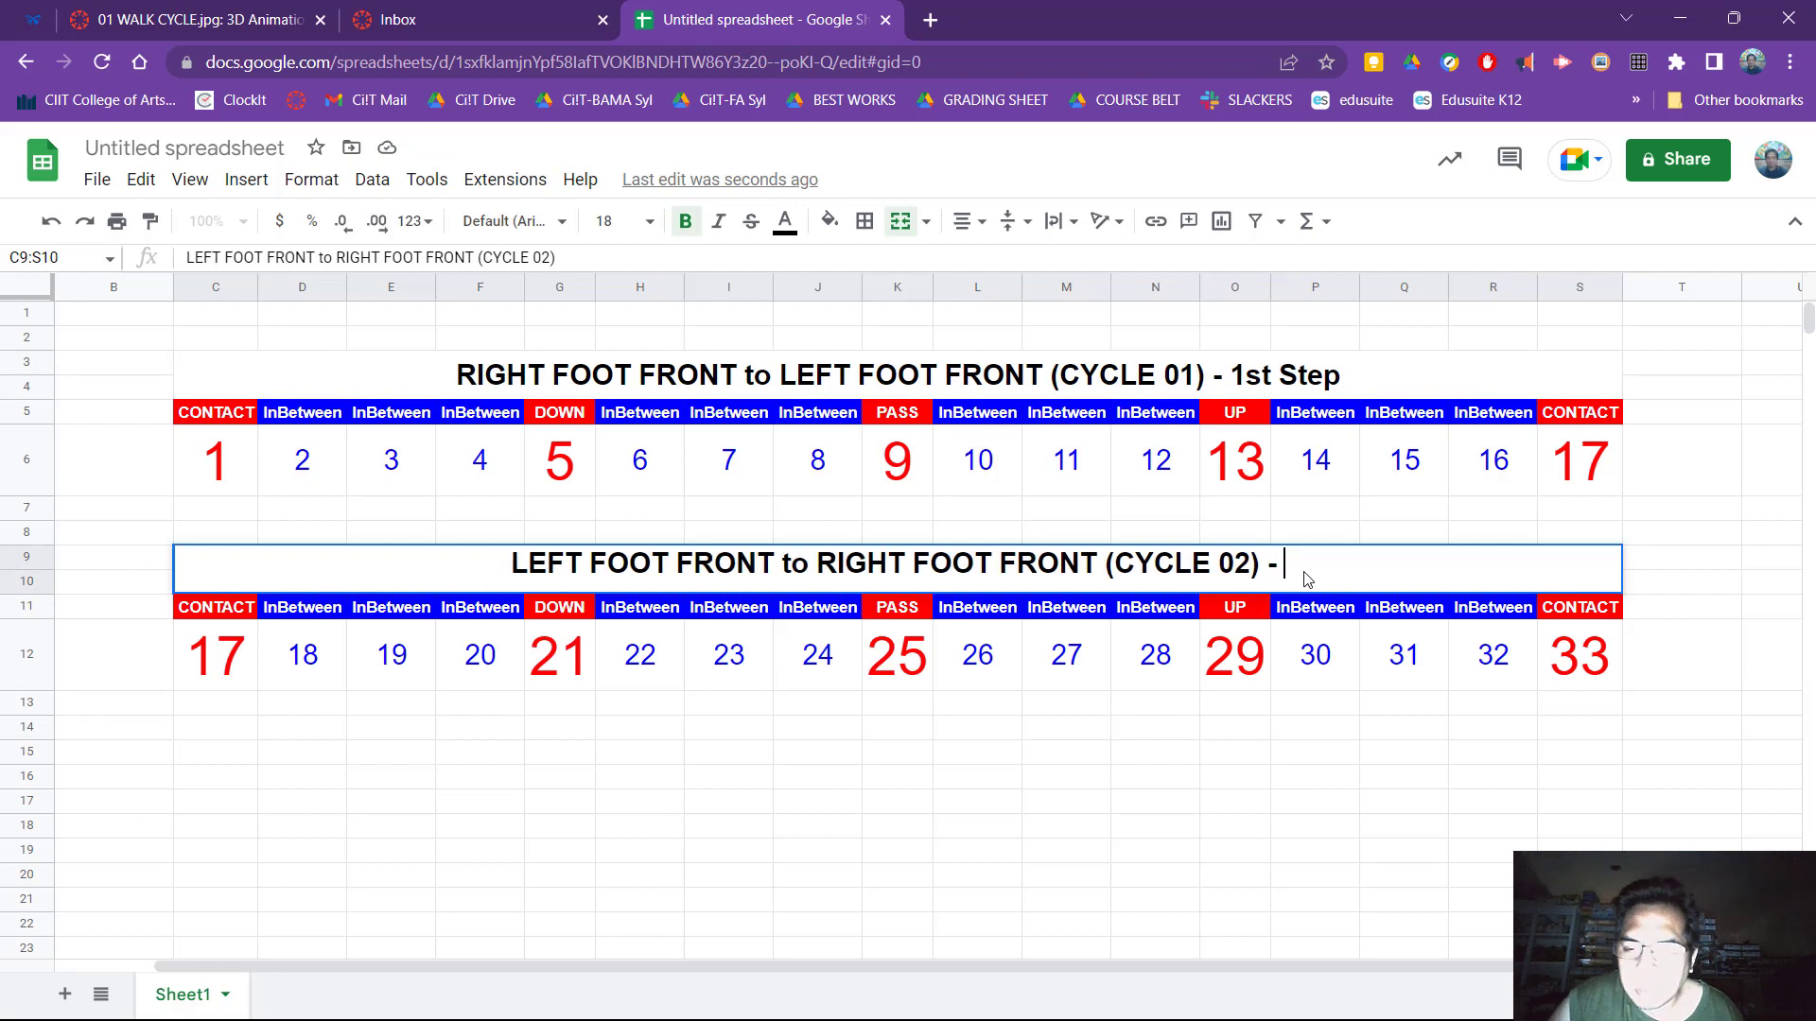
type("2n")
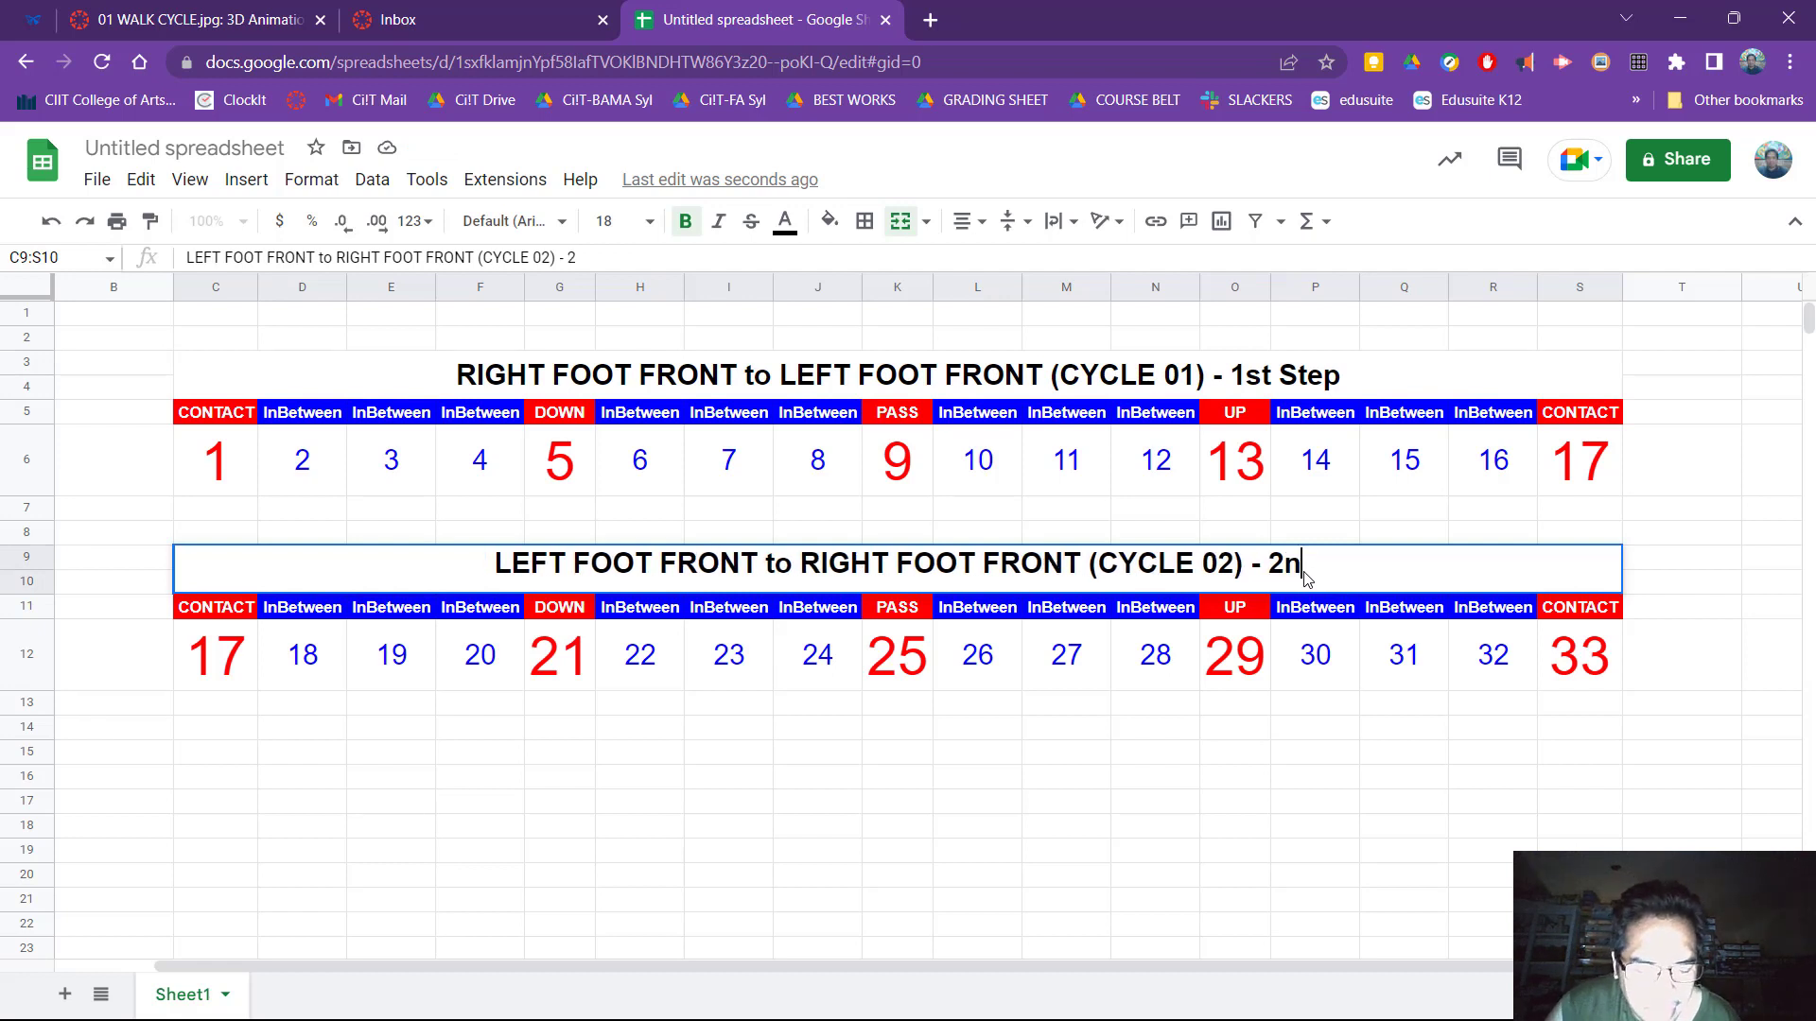
type("d Step")
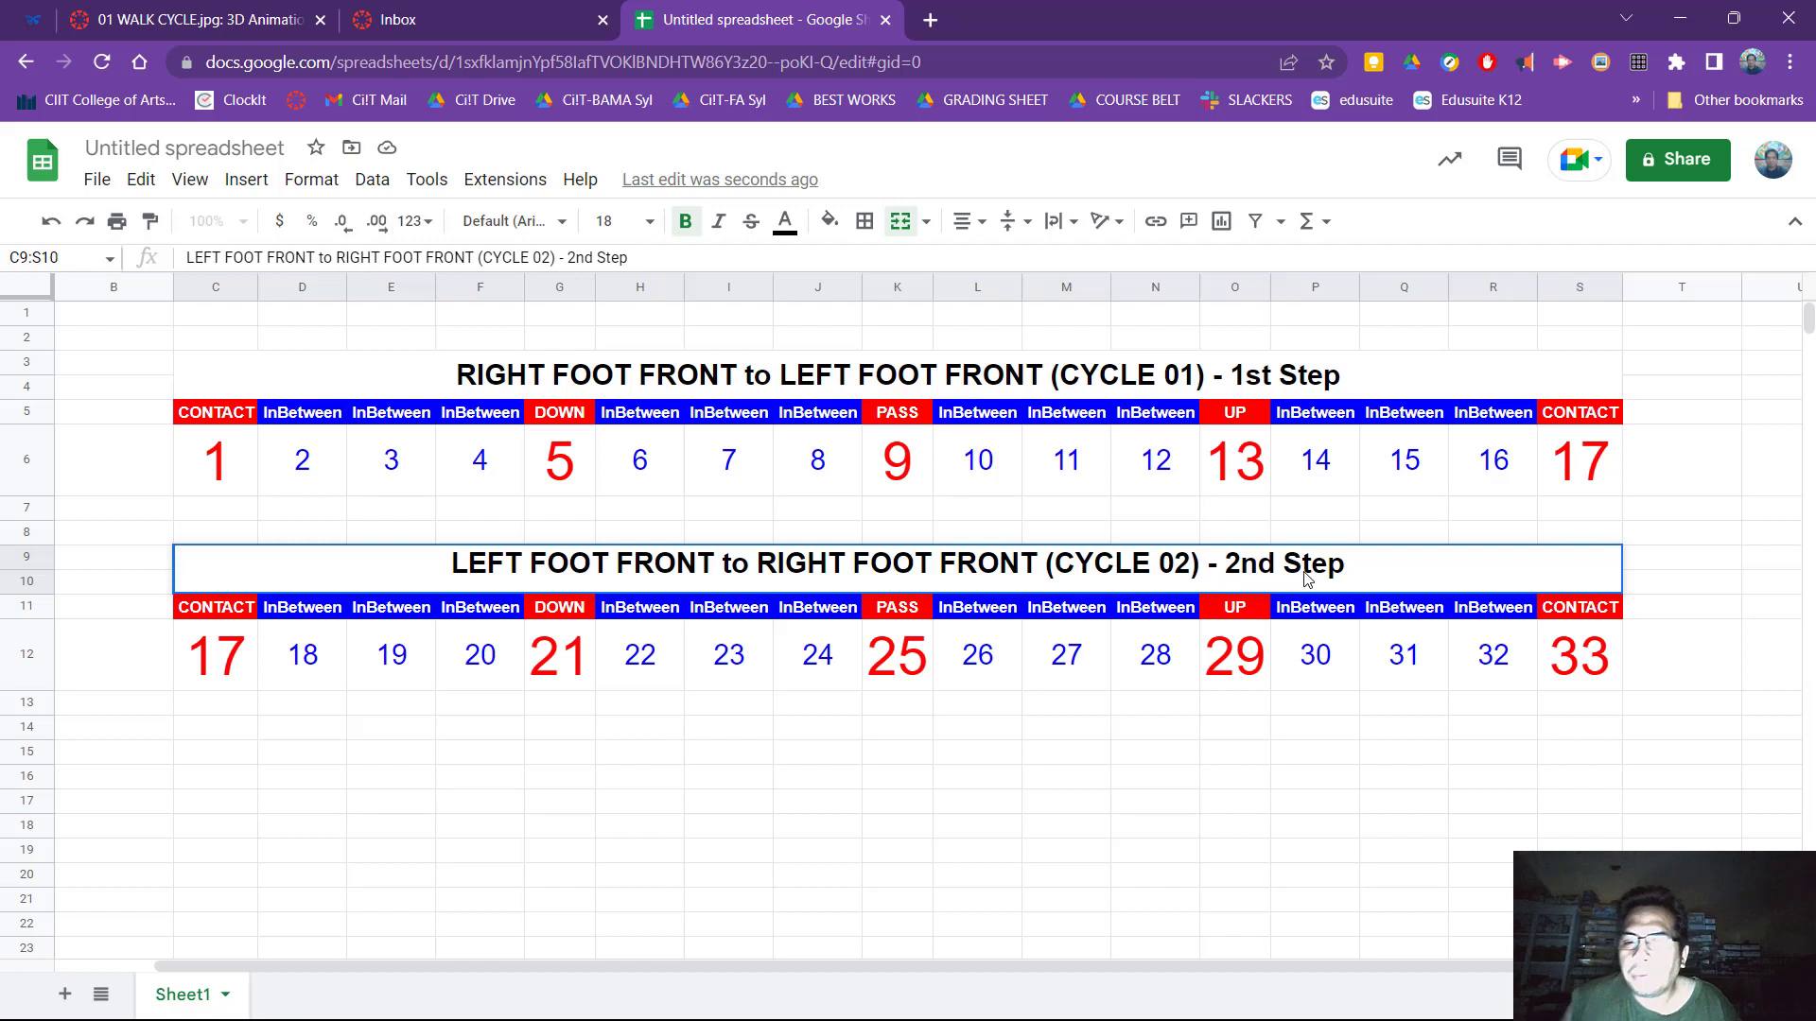
key("Return")
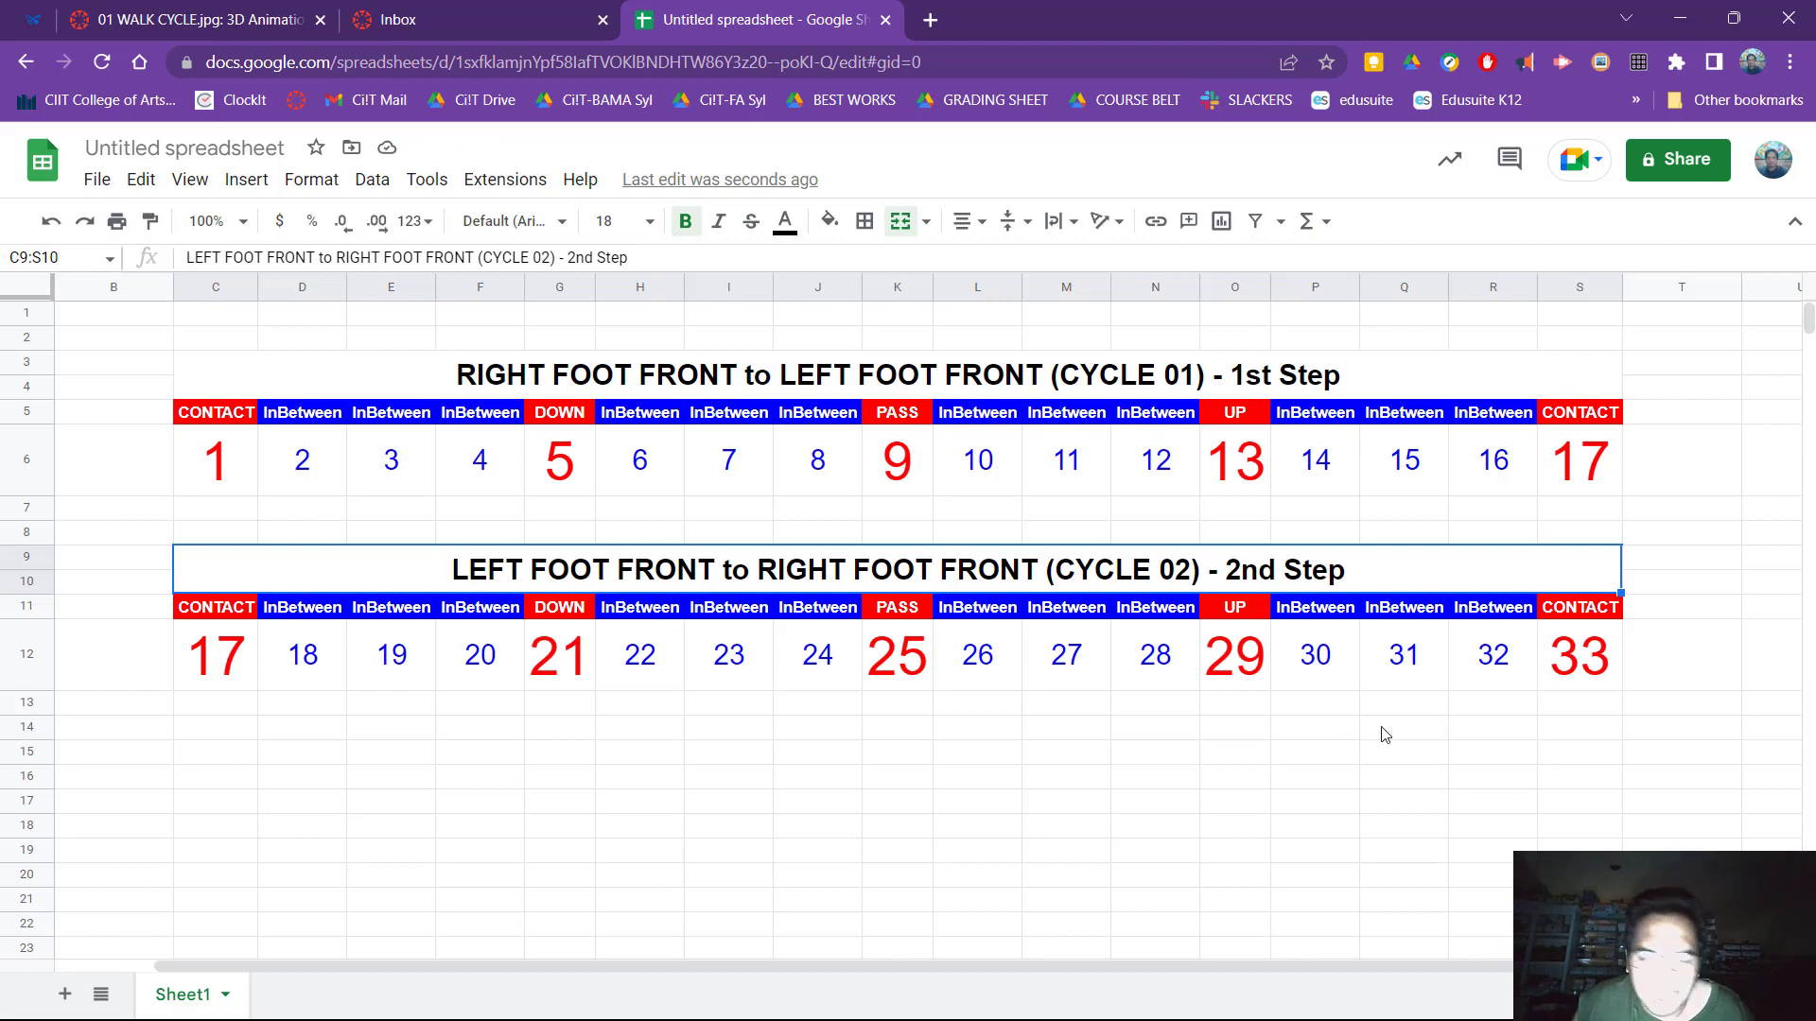
Copy the whole Cycle 02 block, C9:S12, and paste it below starting at cell C15.
left_click(1600, 656, "shift")
key("ctrl+c")
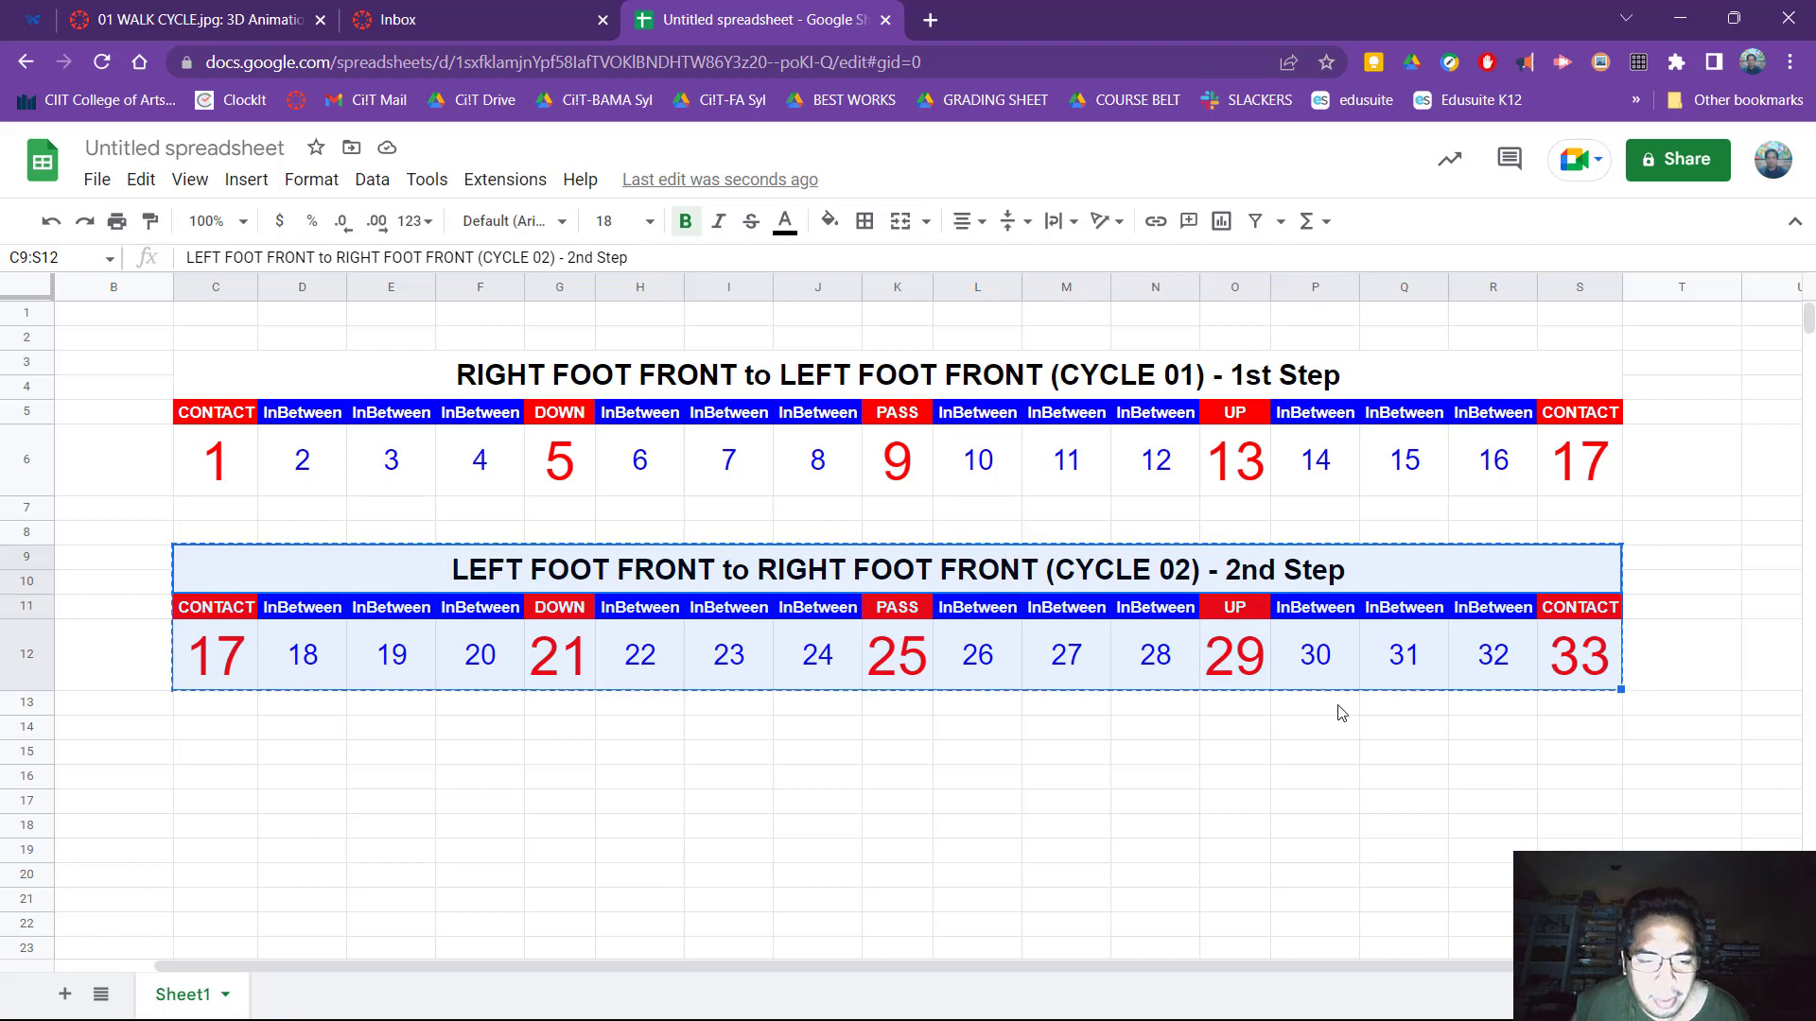
left_click(216, 766)
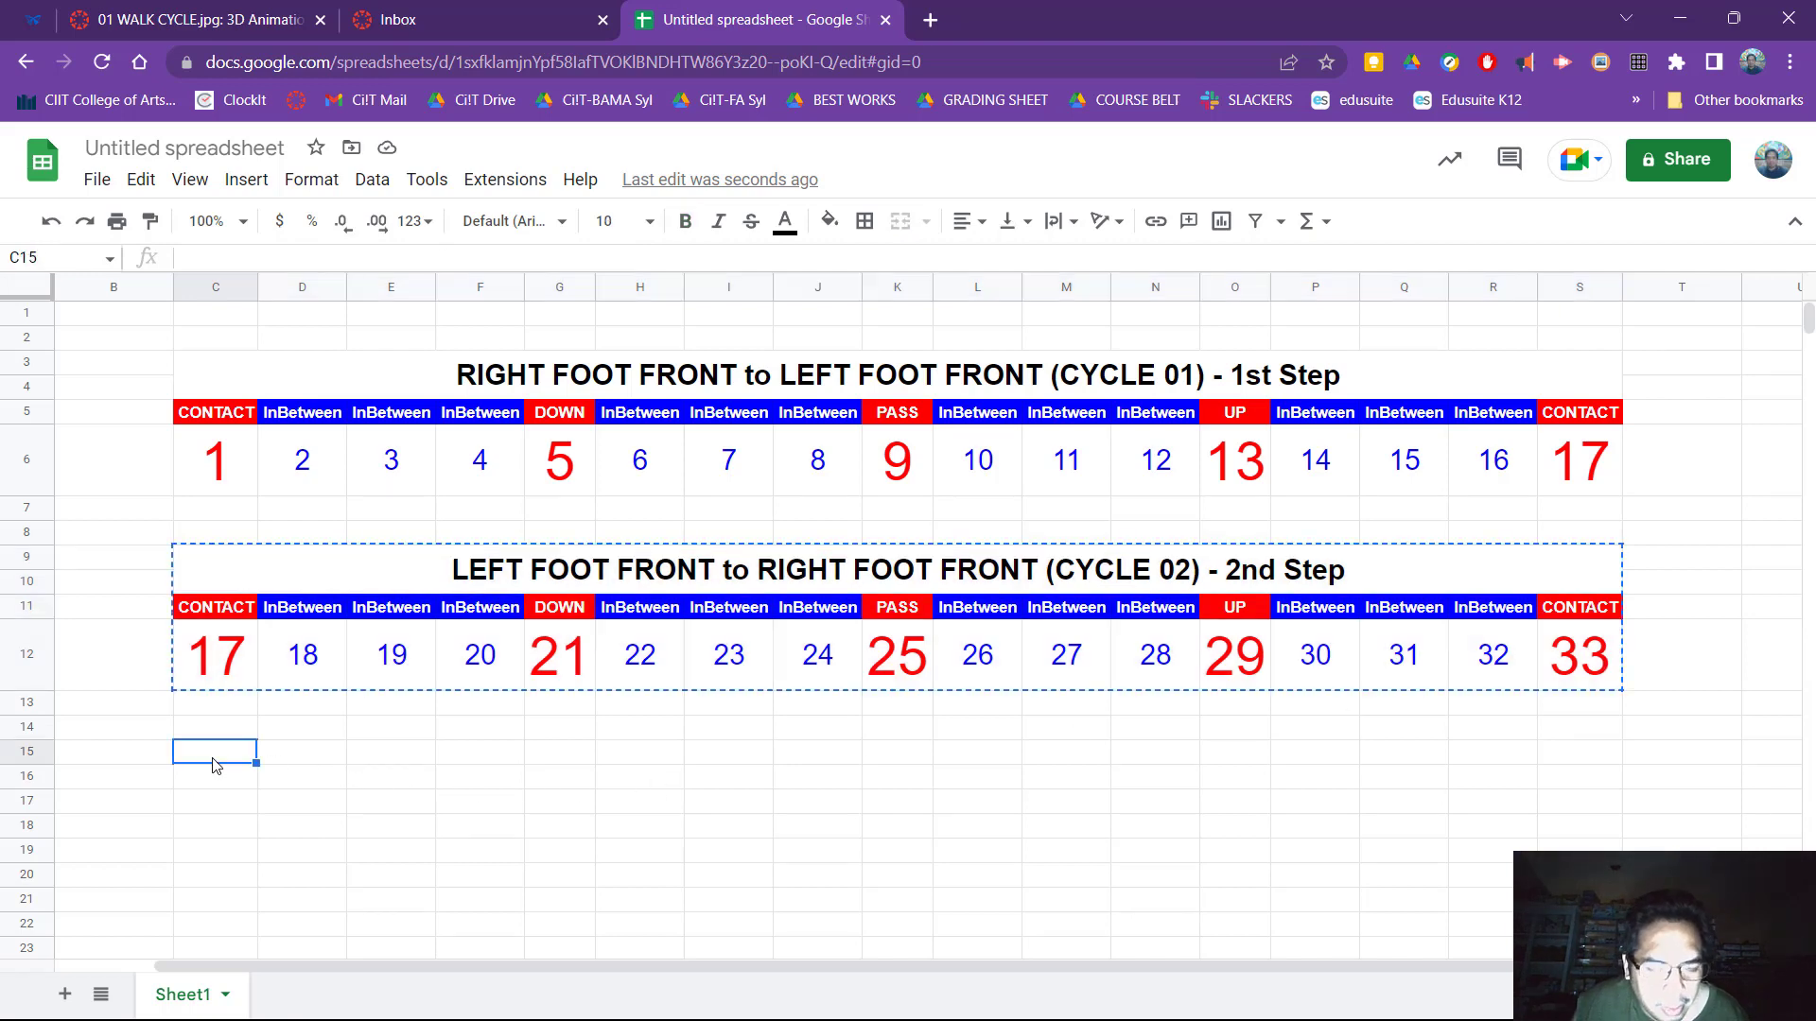
key("ctrl+v")
Change the ending of the pasted block's heading to "3rd Step".
left_click(1272, 777)
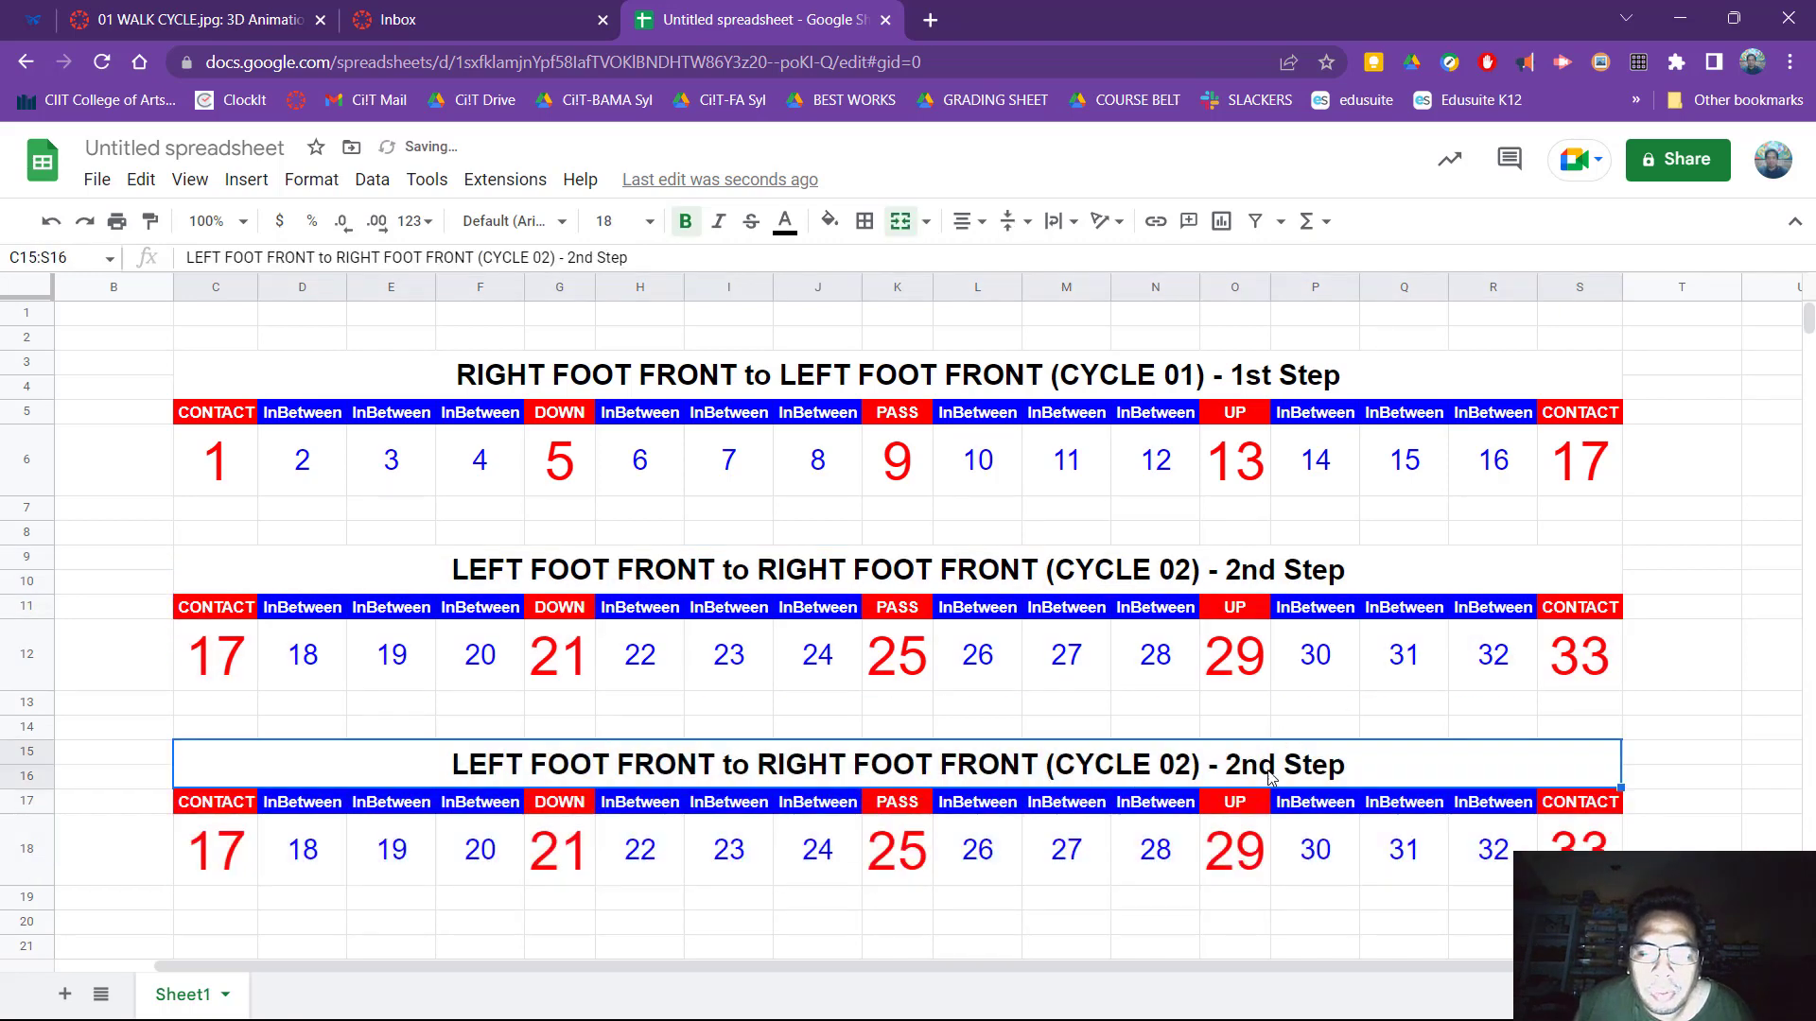
double_click(1263, 776)
key("ctrl+shift+Left")
key("ctrl+shift+Left")
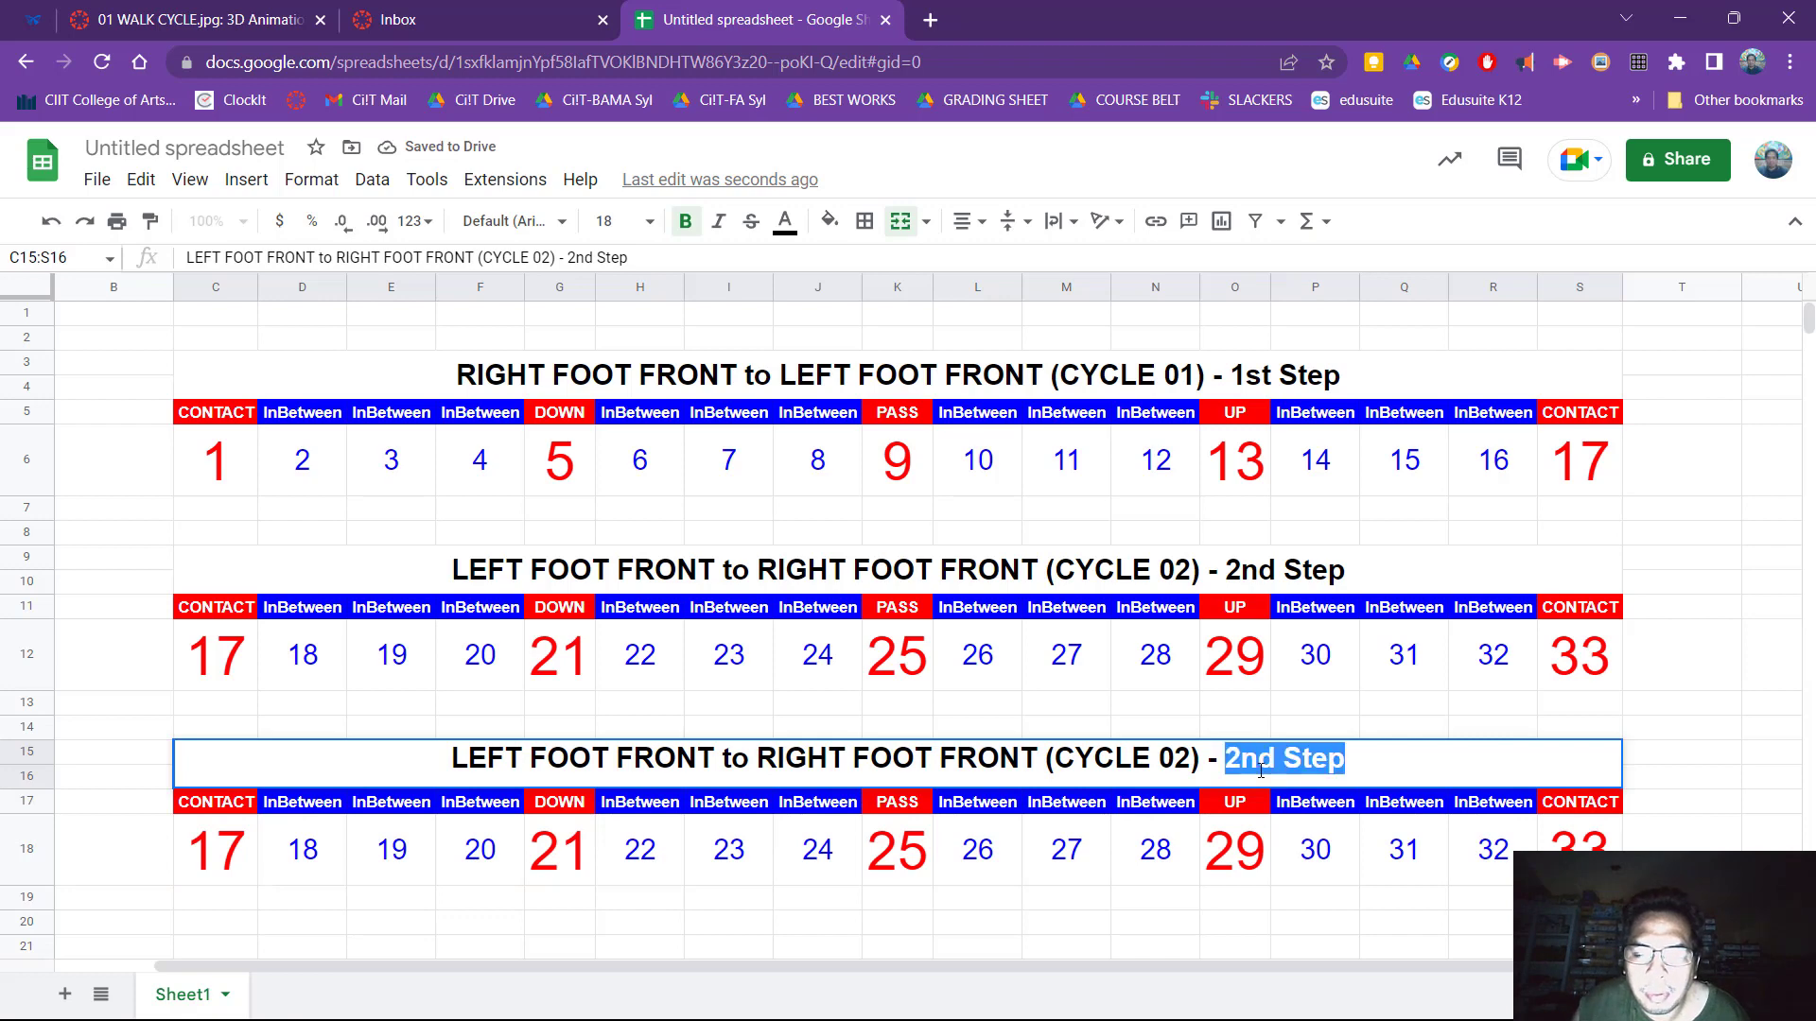
type("3rd")
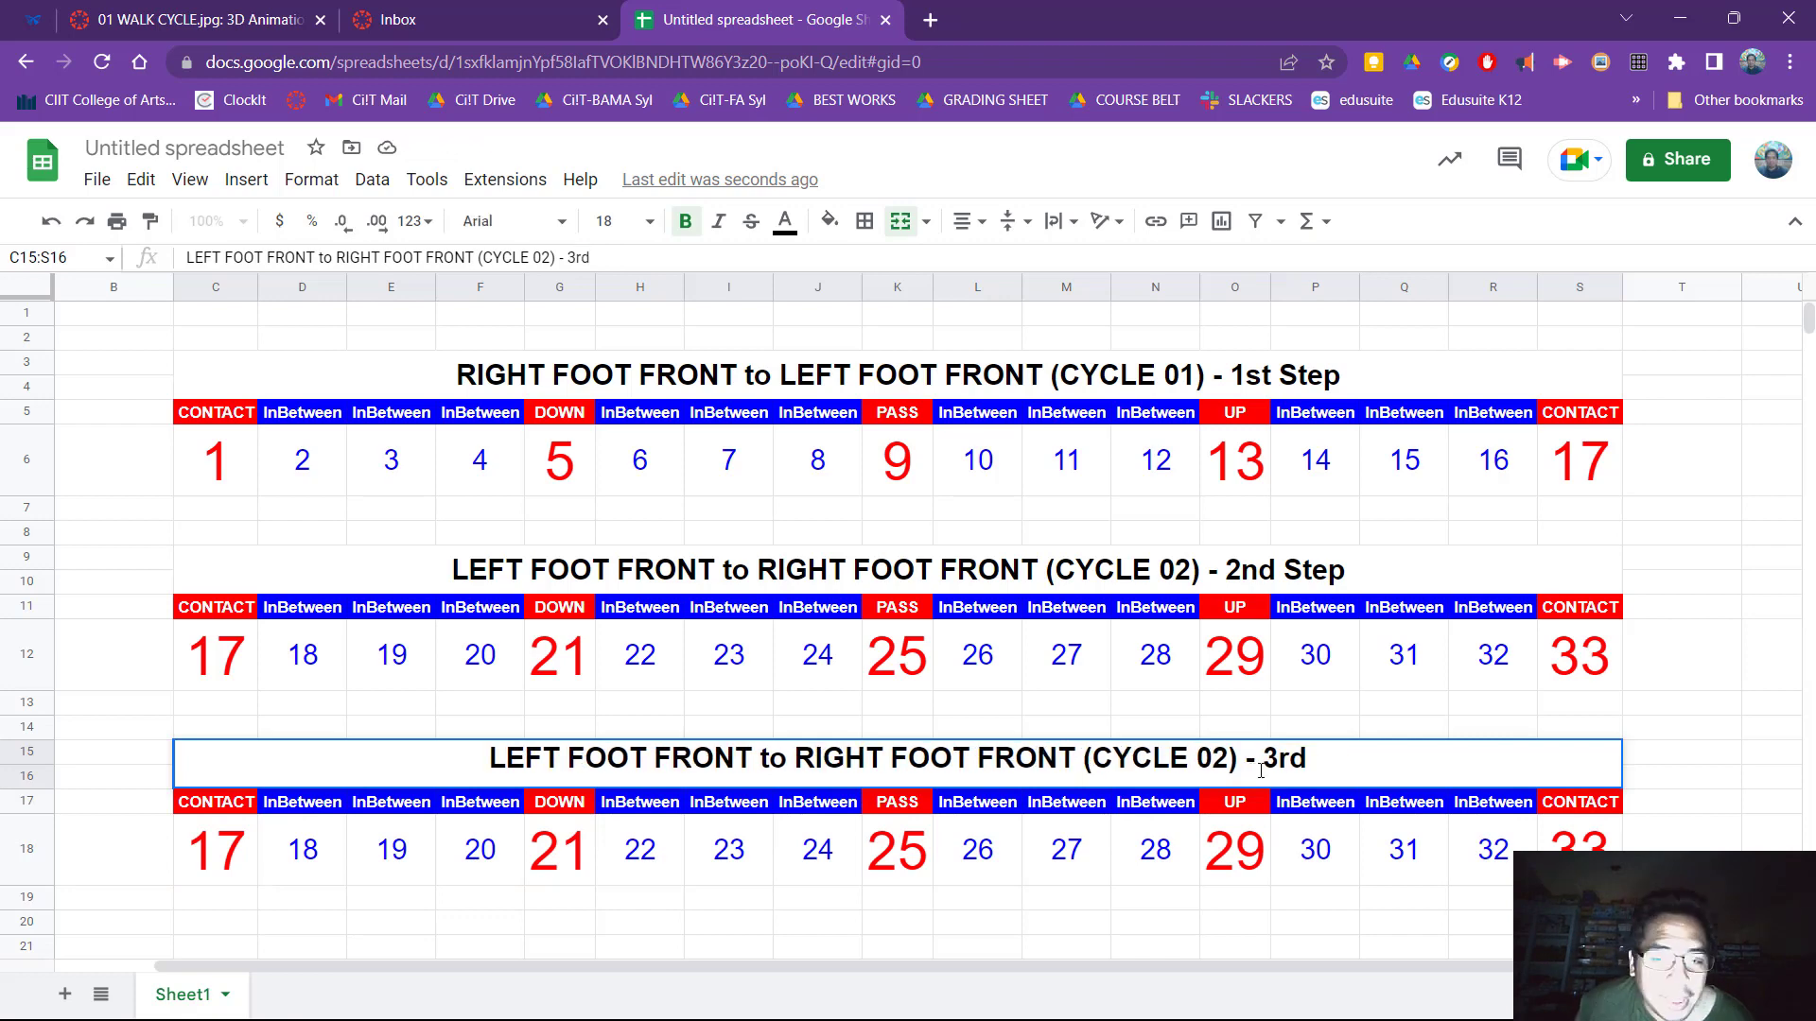
type(" Step")
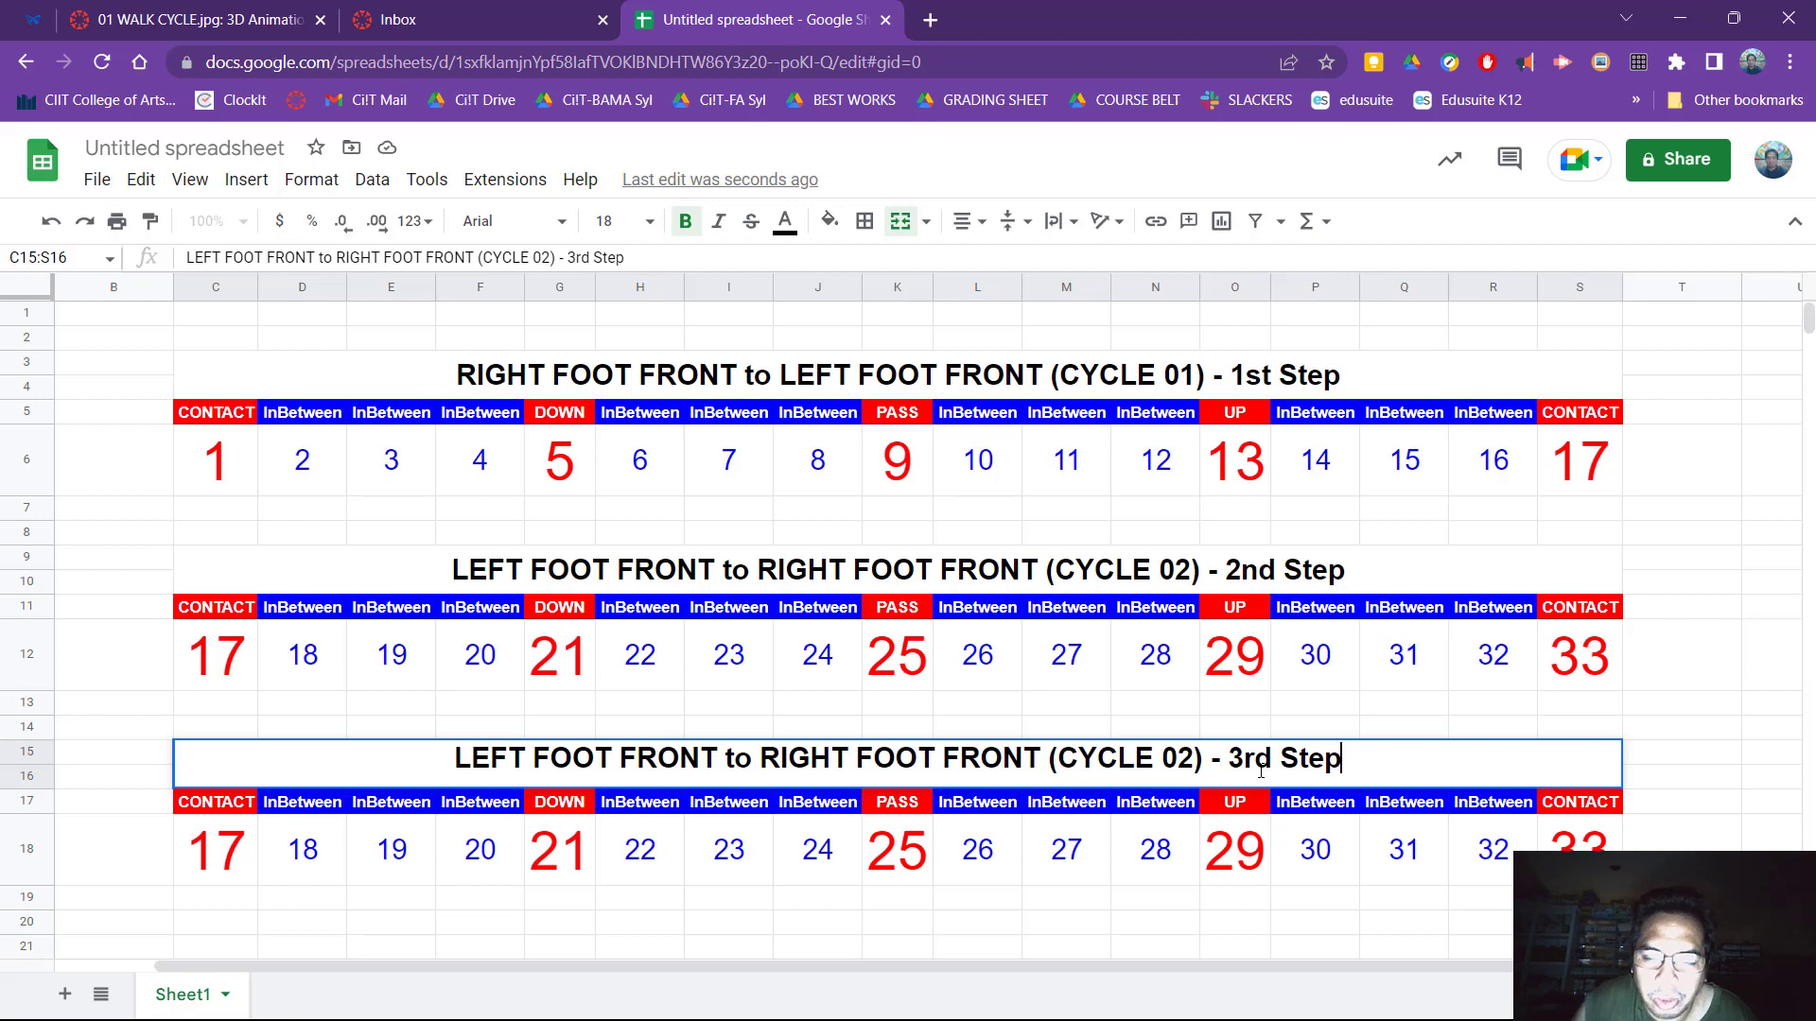
key("Return")
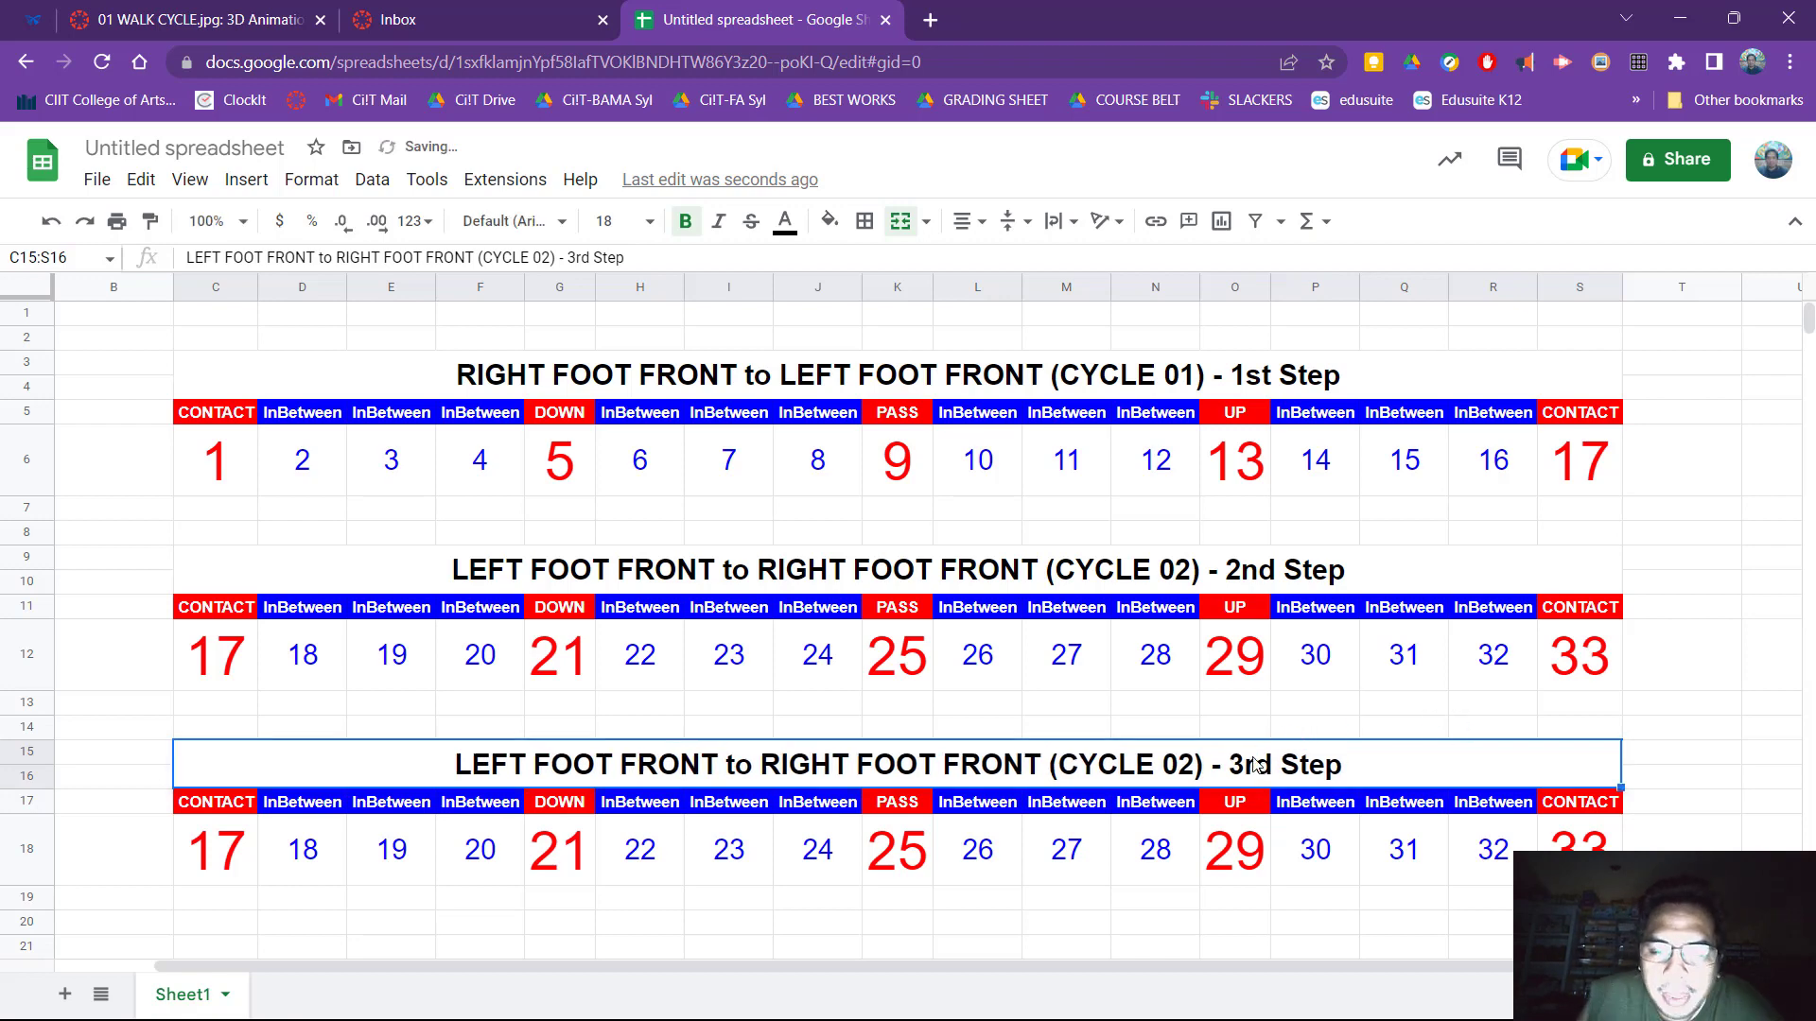
Set the first contact frame of the 3rd Step block, cell C18, to 33, matching the contact that ends the 2nd Step.
left_click(1596, 660)
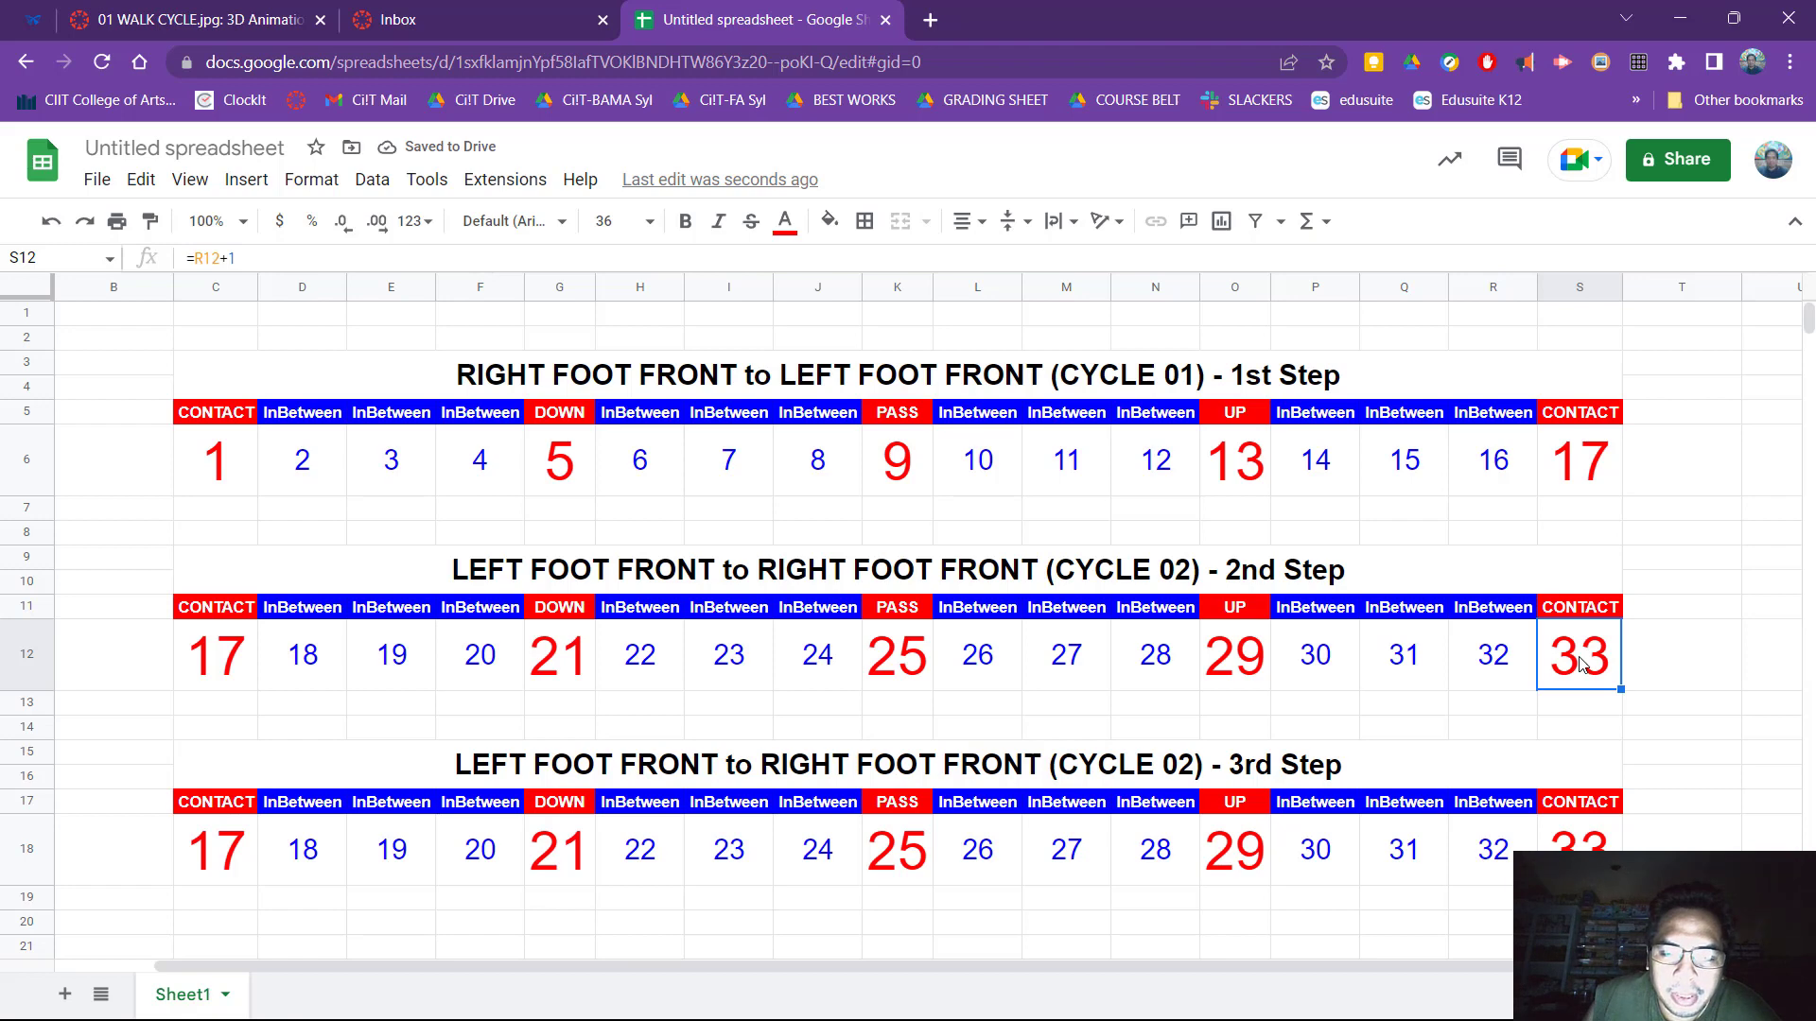
left_click(240, 859)
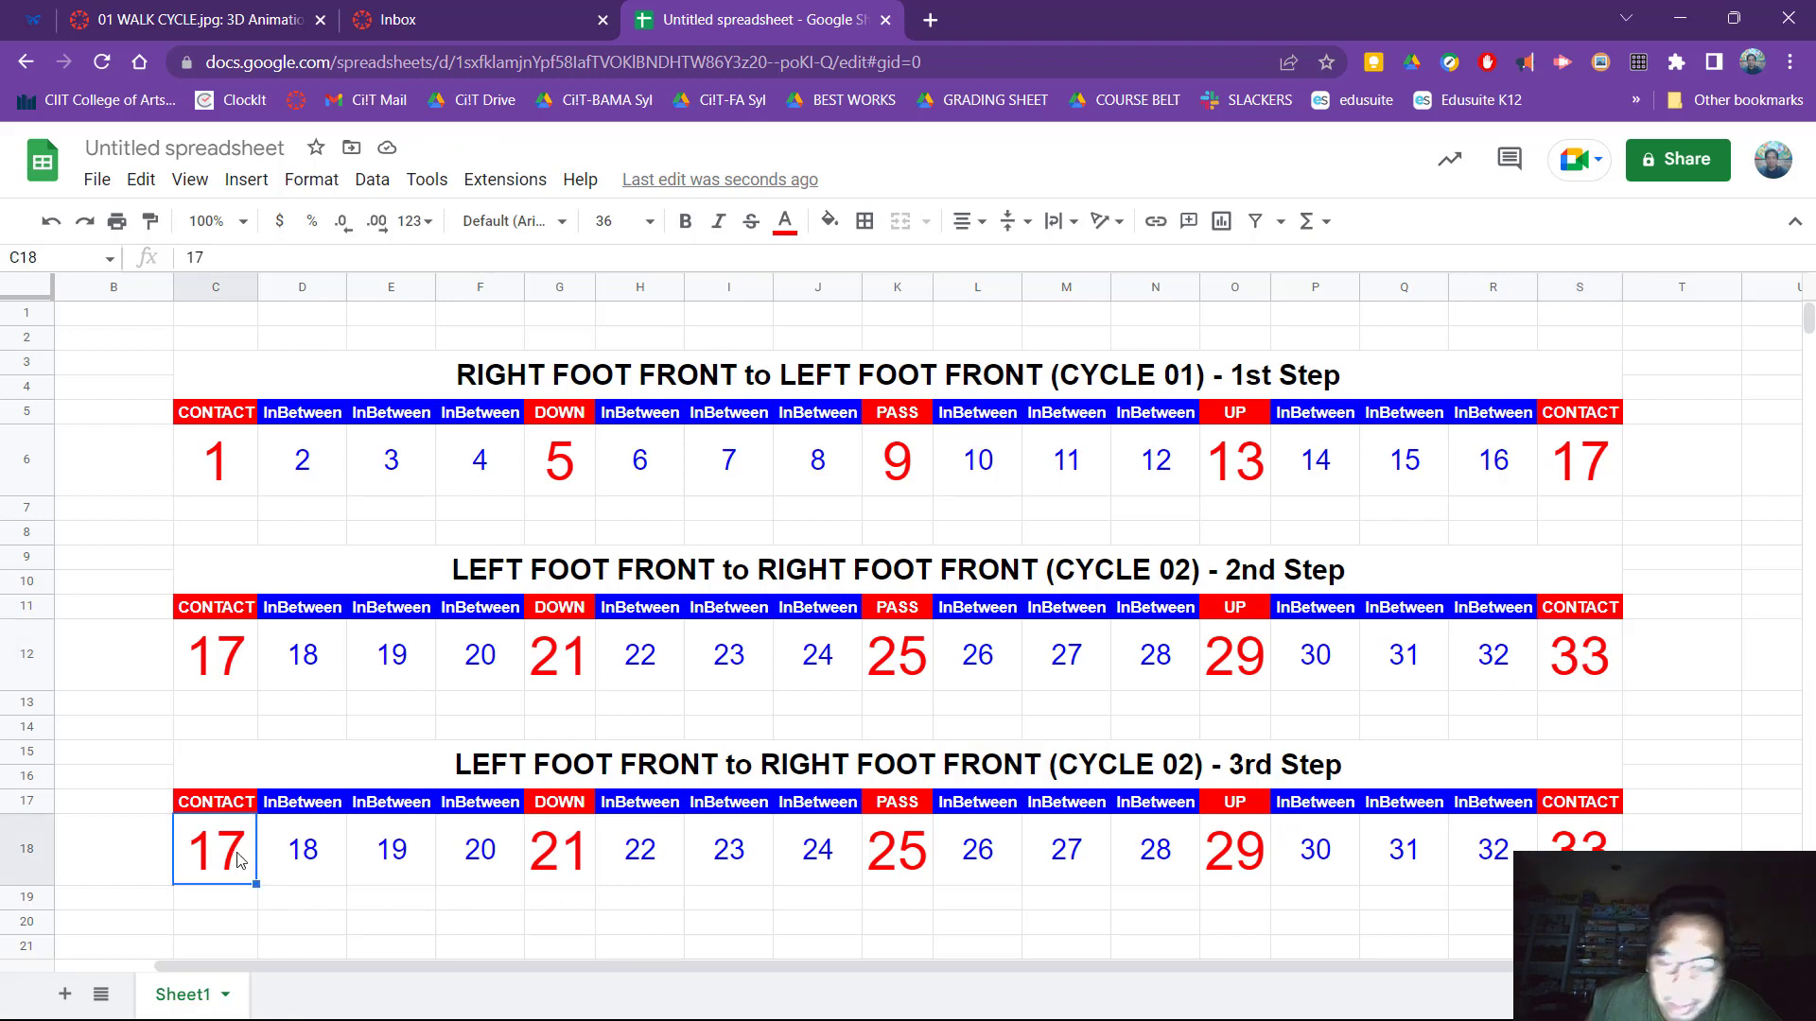
type("33")
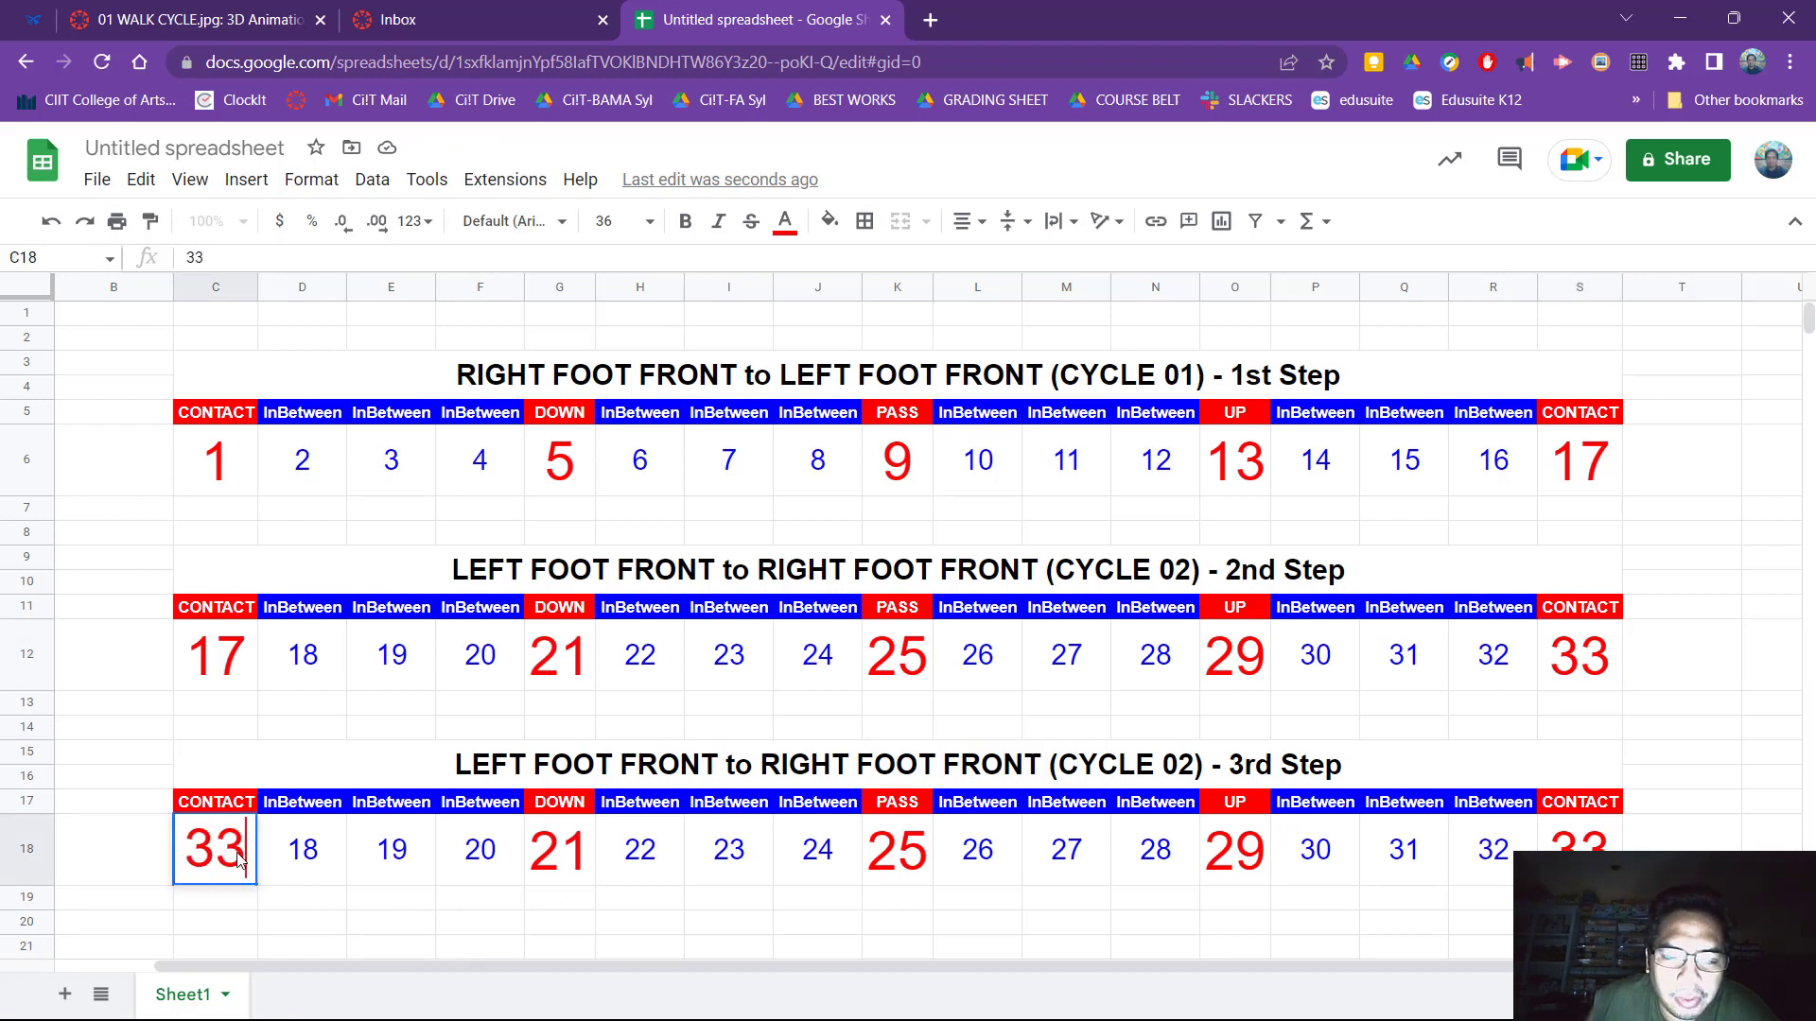
key("Return")
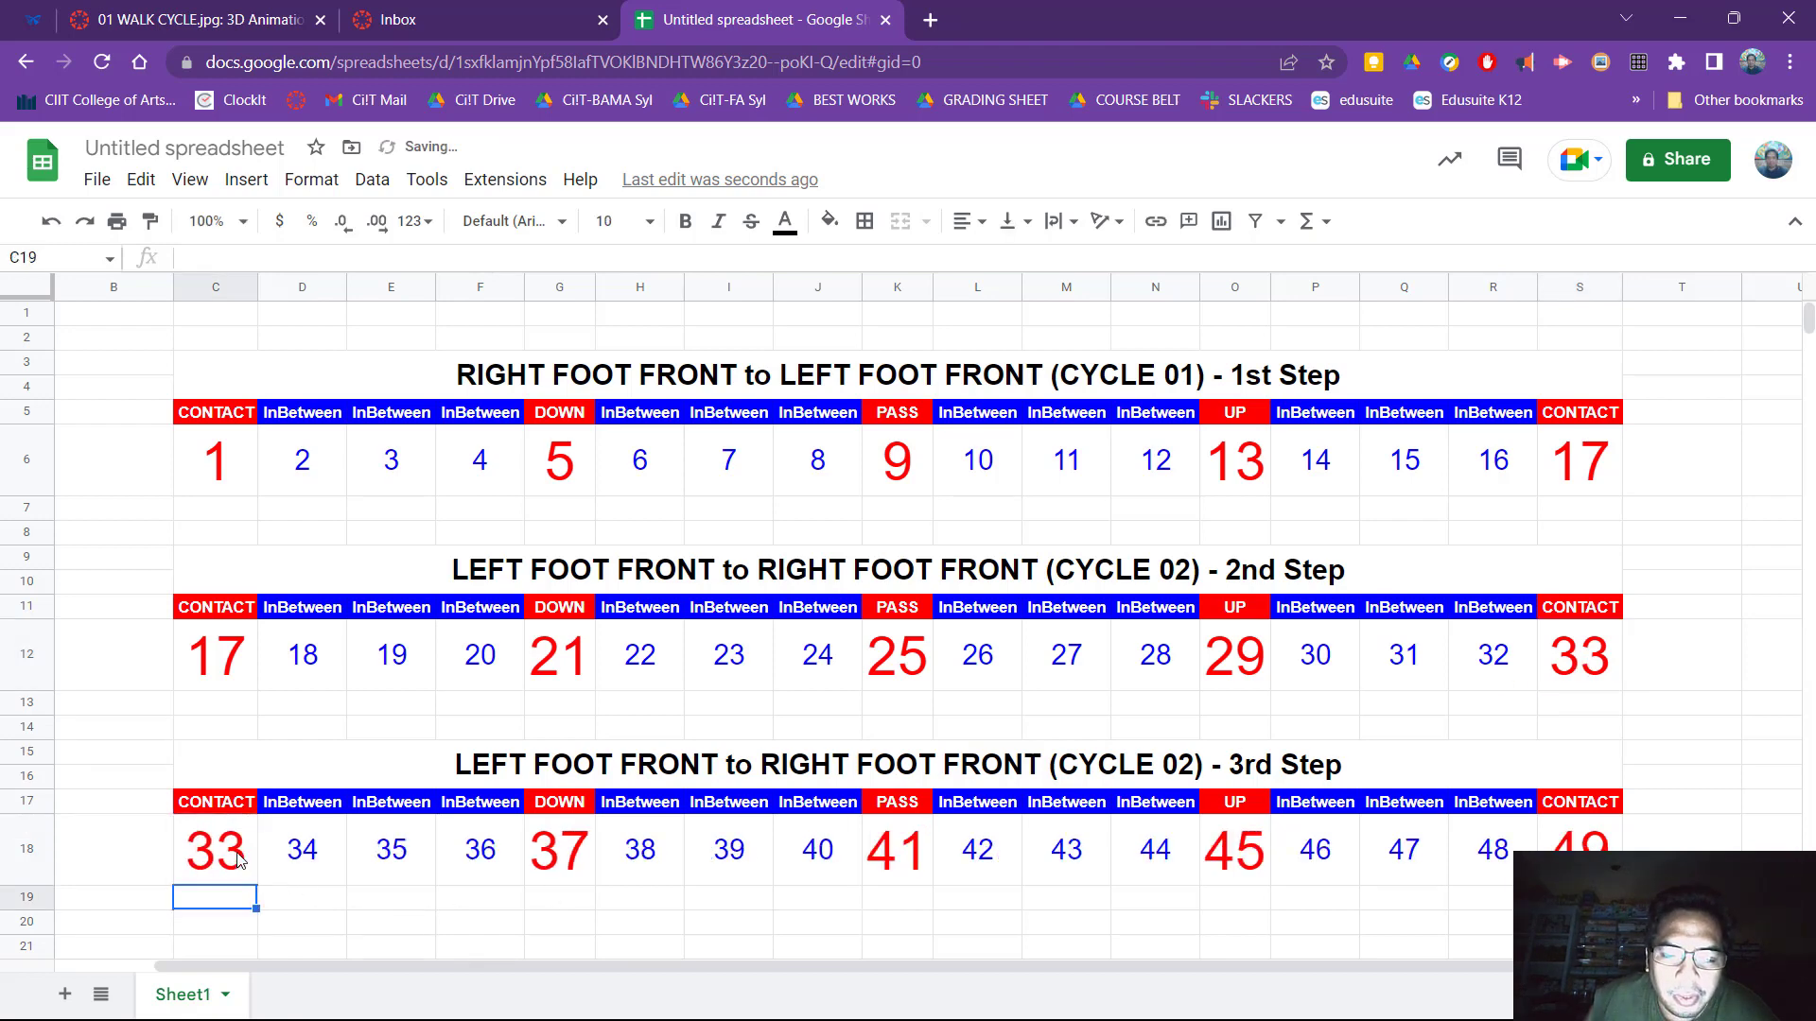
Examine the 3rd Step's down, up and closing contact frames, and compare the 1st Step and 2nd Step headings.
left_click(555, 849)
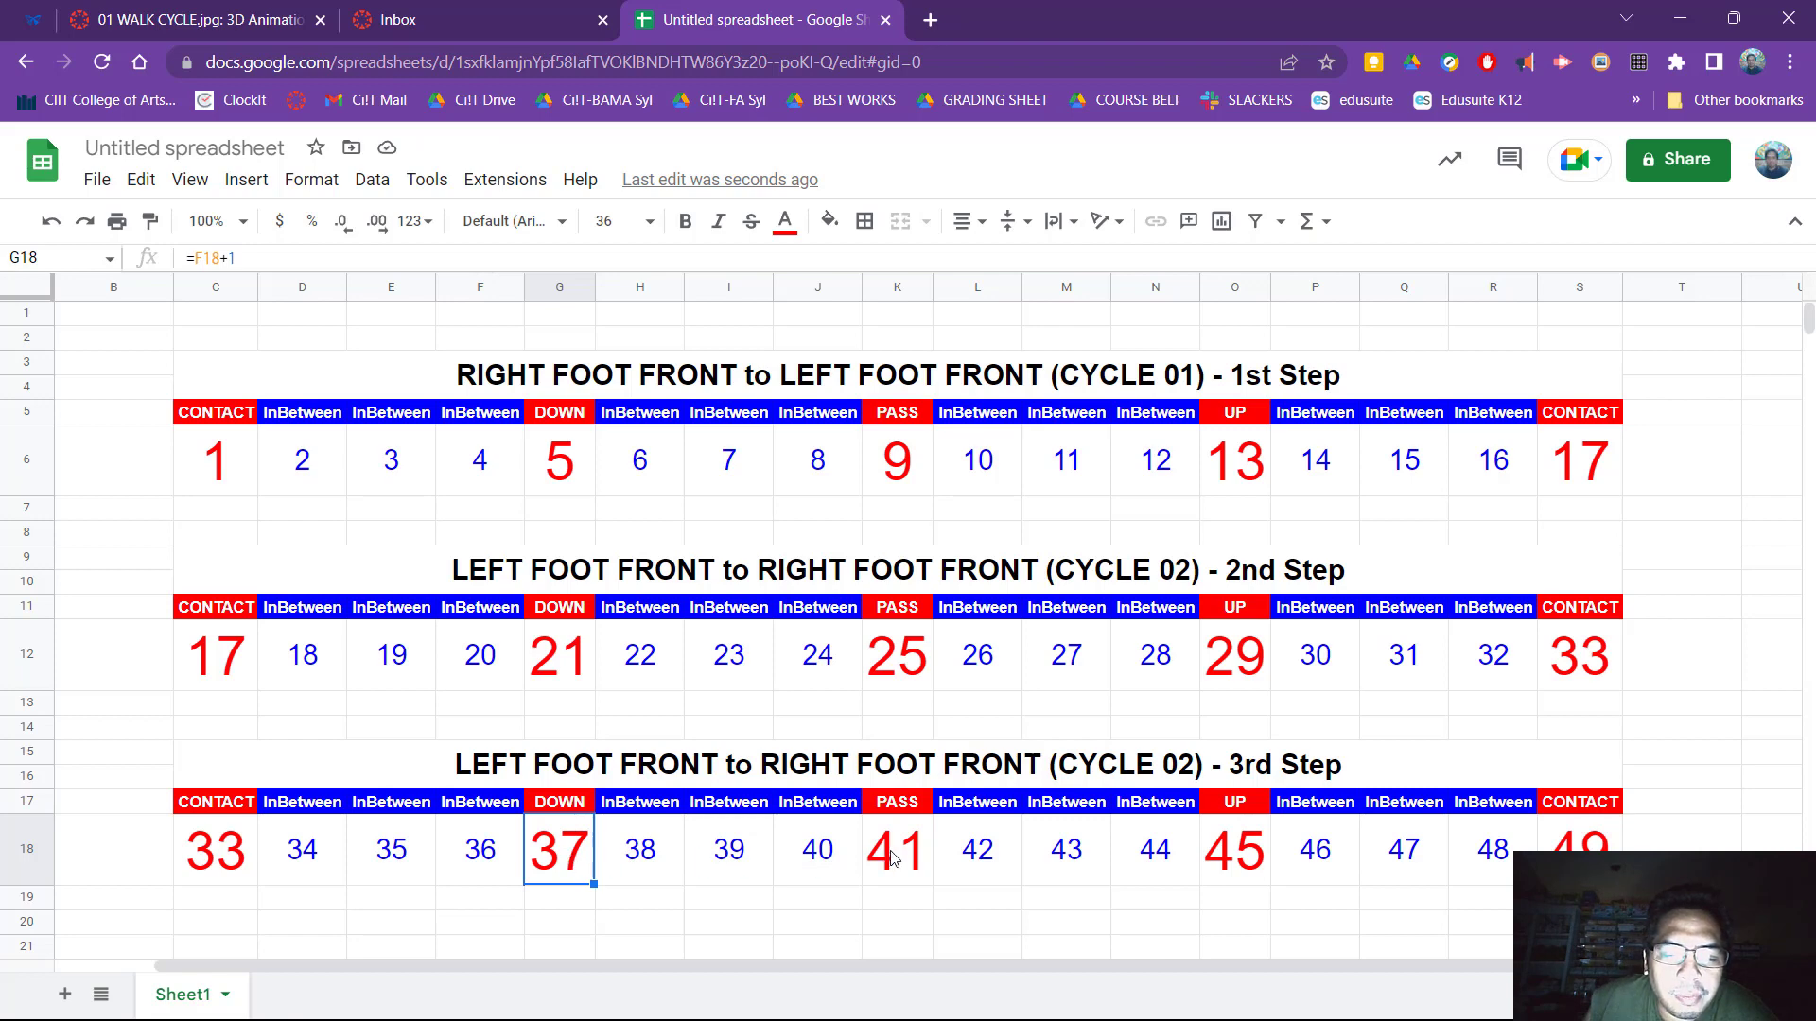
left_click(1262, 868)
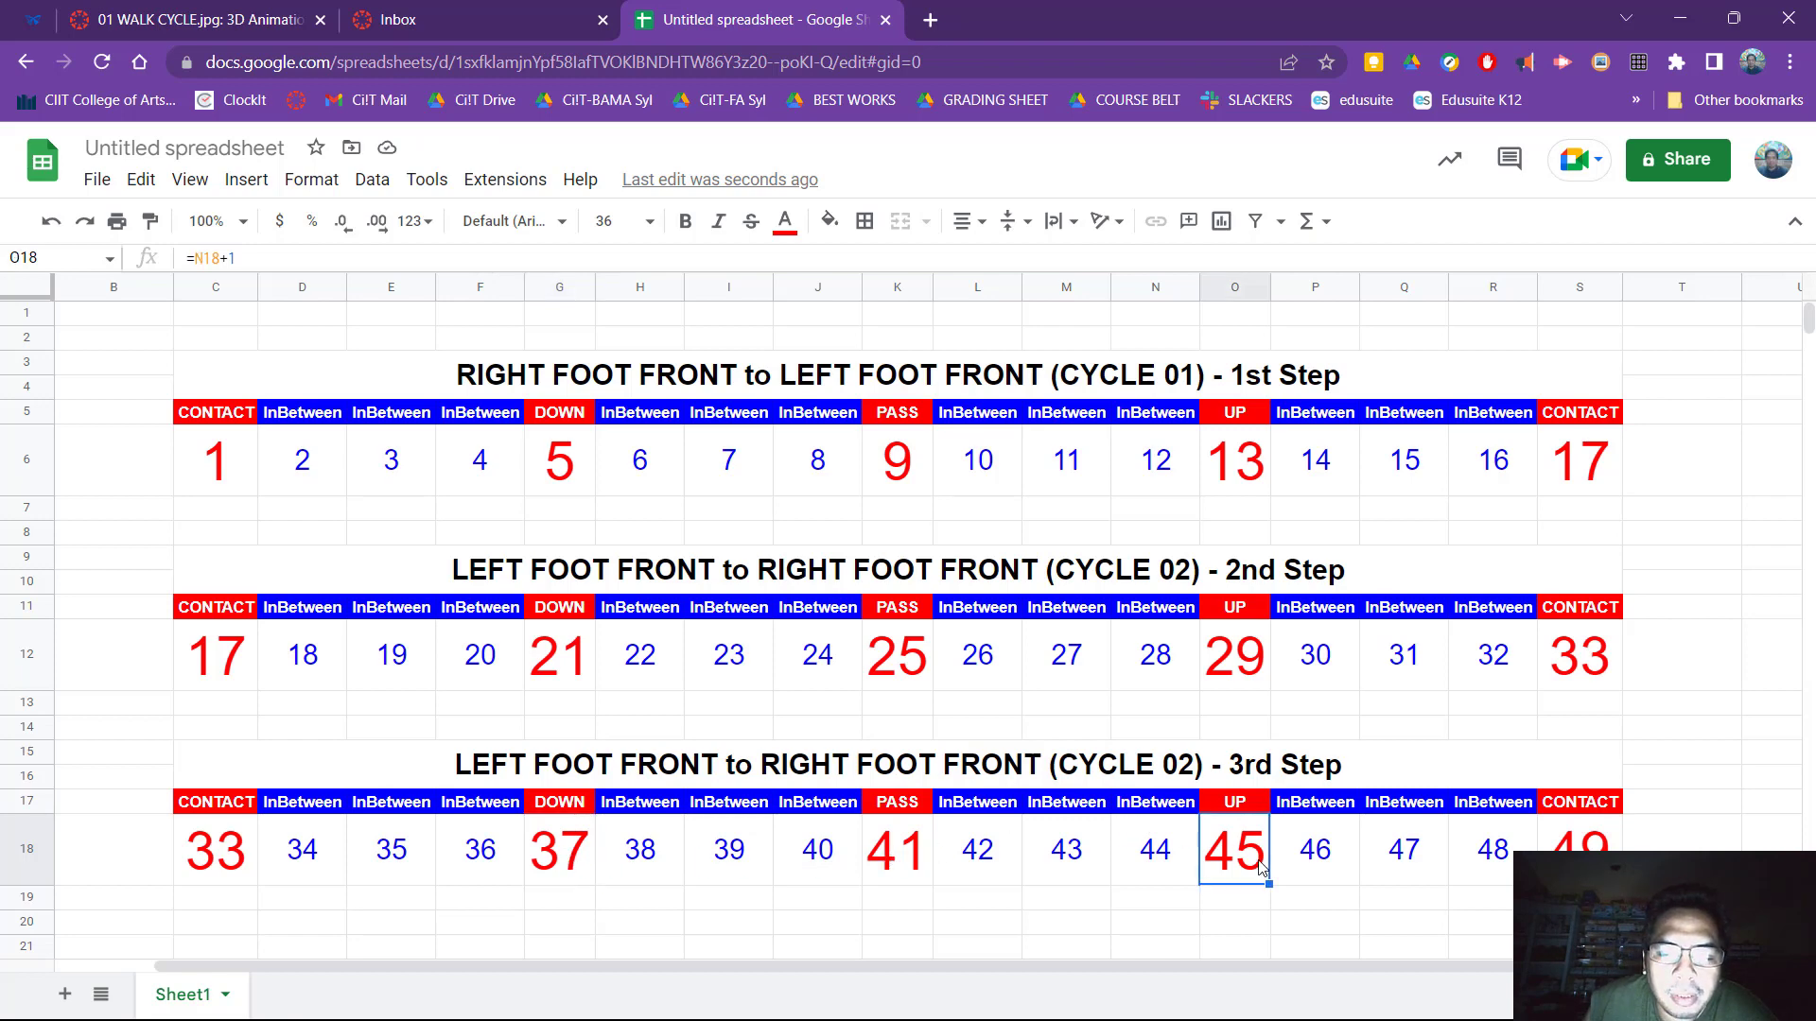
left_click(1571, 845)
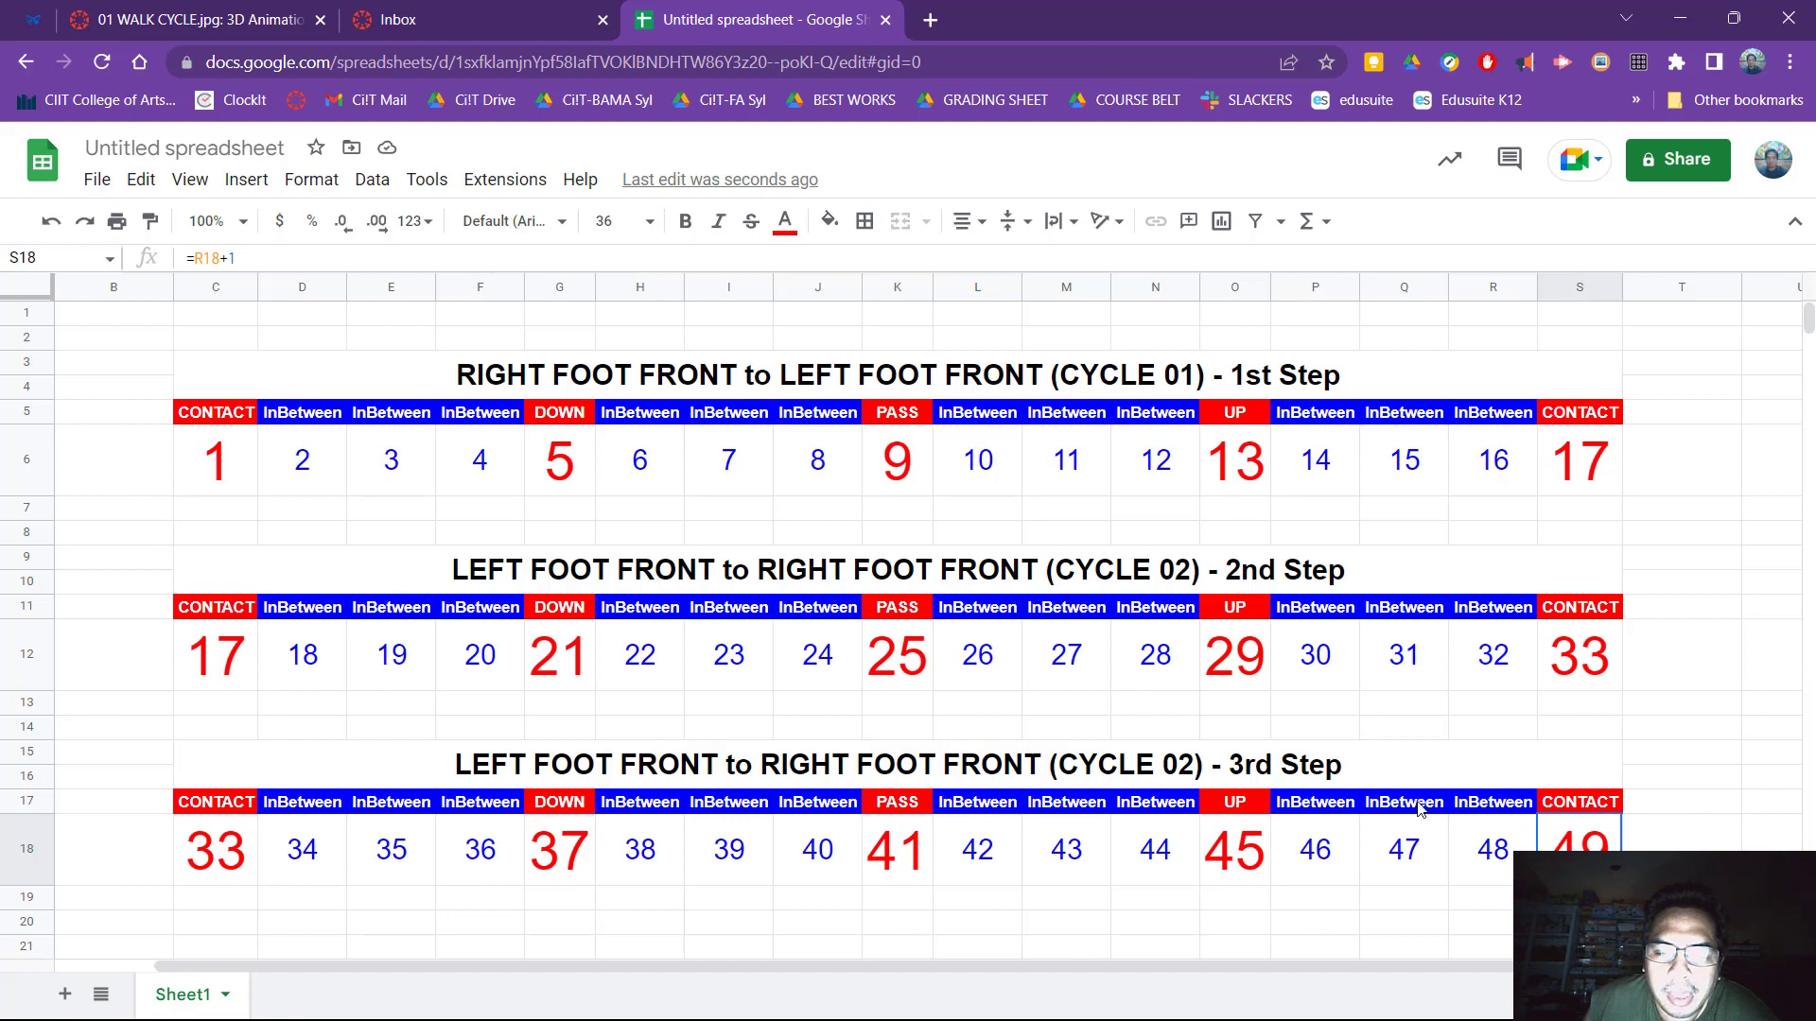
scroll(1415, 805, "down", 2)
scroll(1414, 804, "up", 2)
scroll(1415, 804, "down", 2)
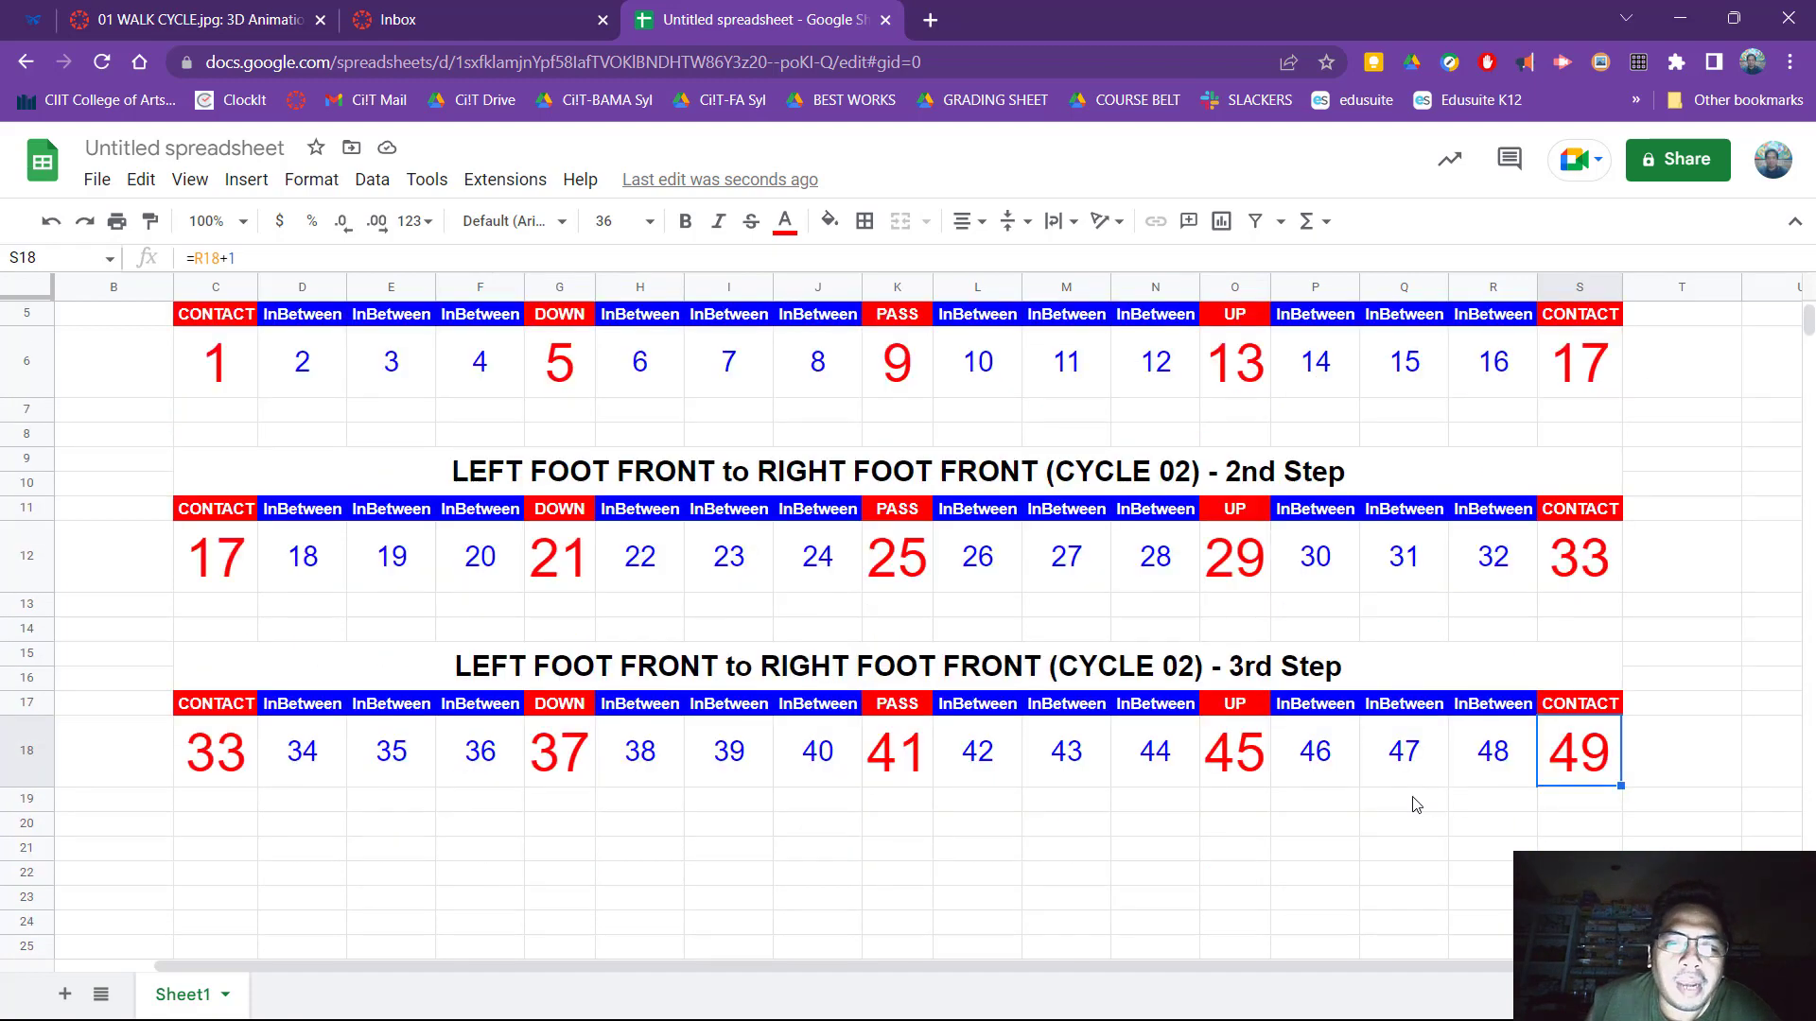
scroll(1414, 805, "up", 2)
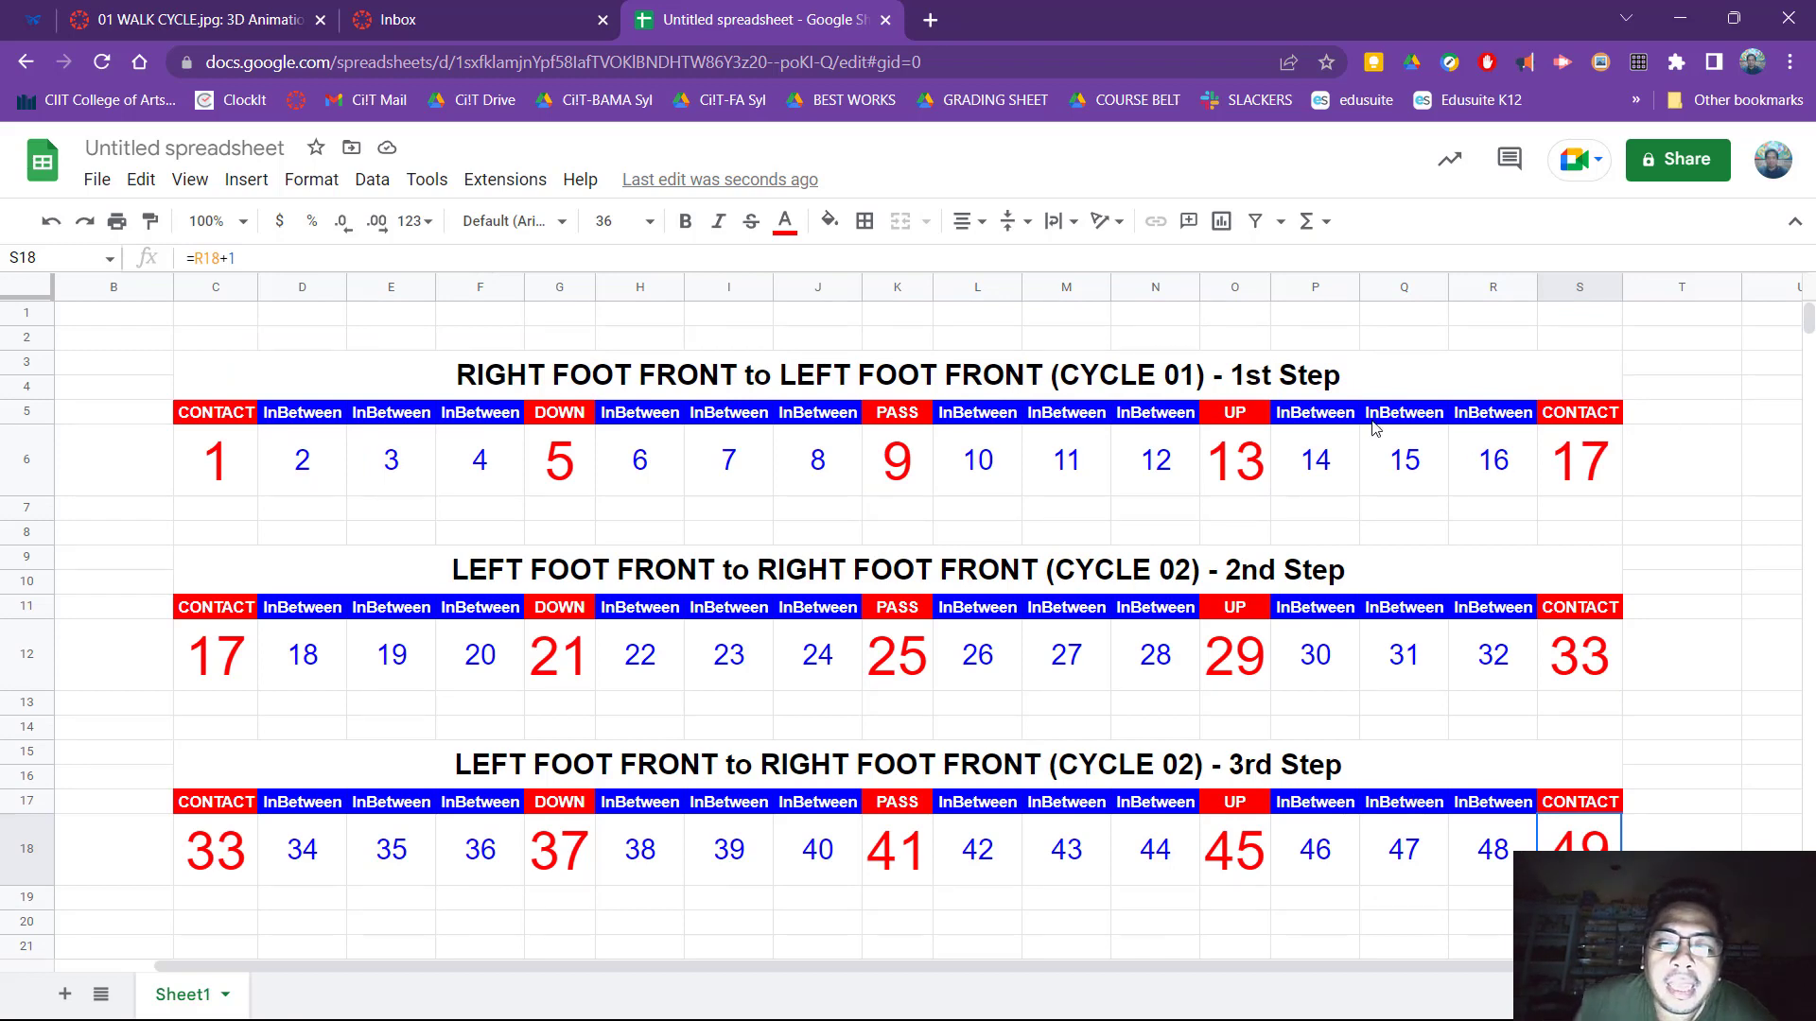
left_click(1324, 388)
left_click(1324, 576)
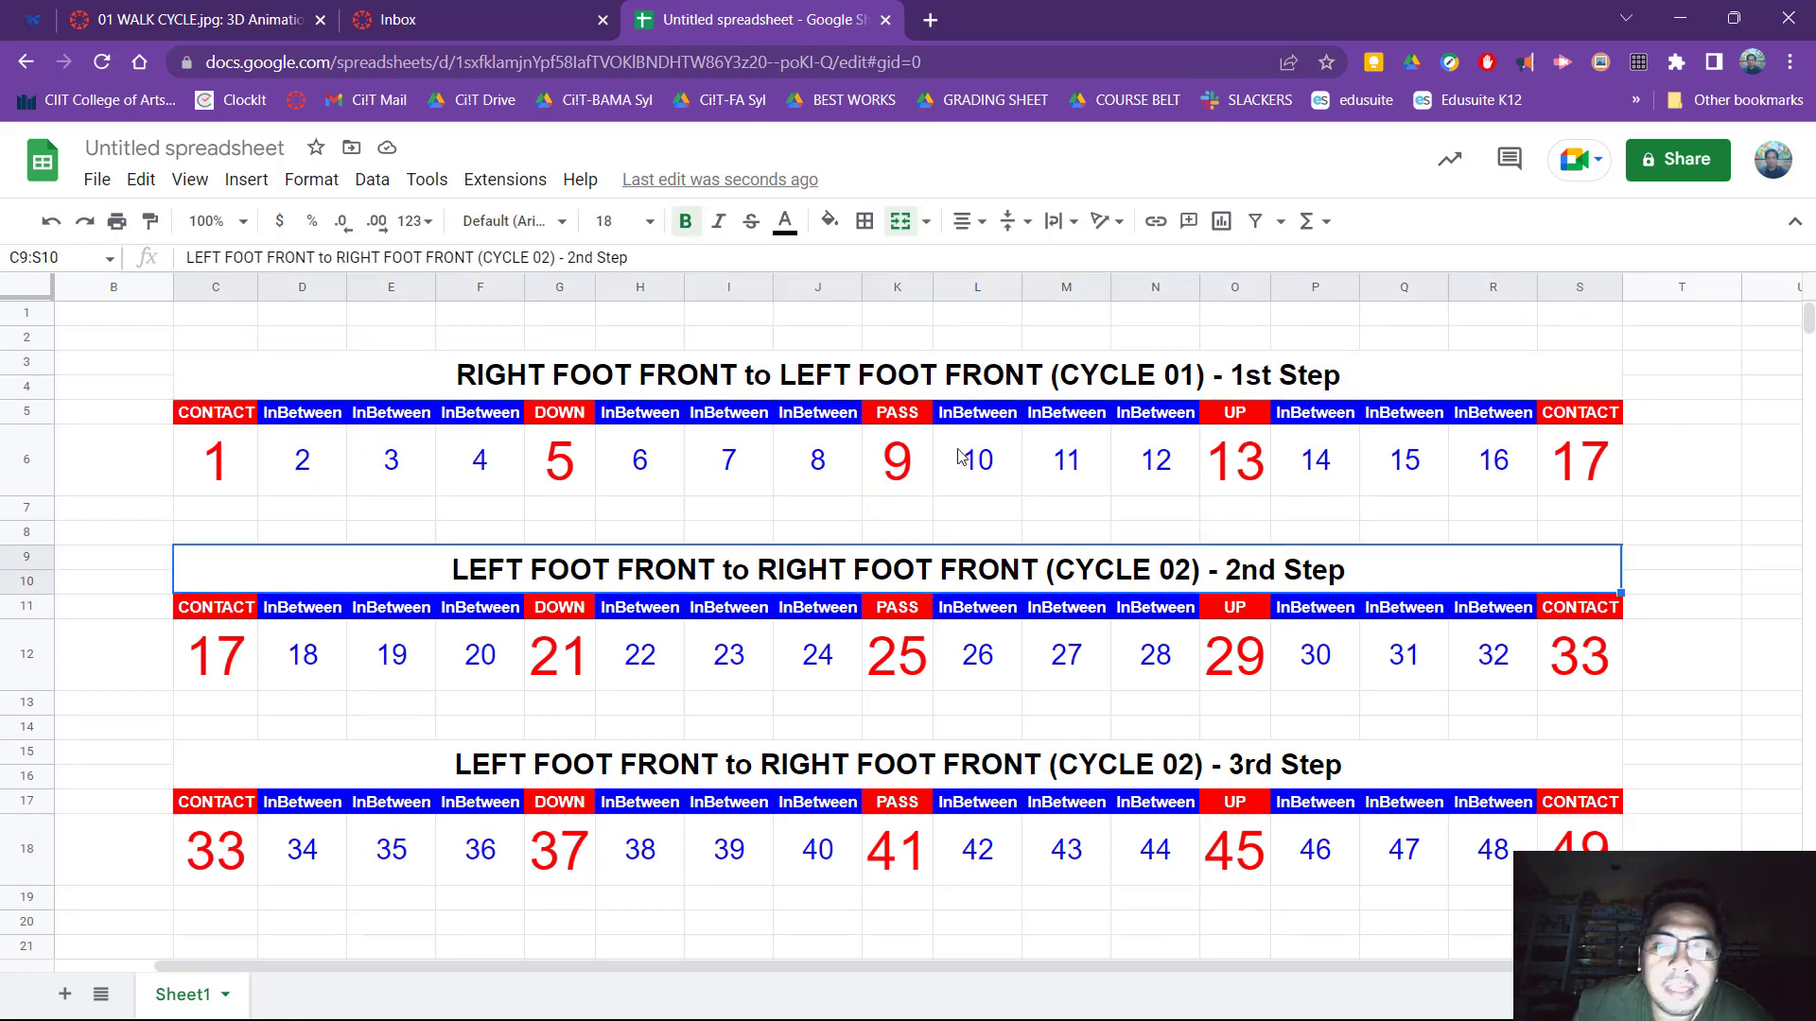
left_click(1258, 369)
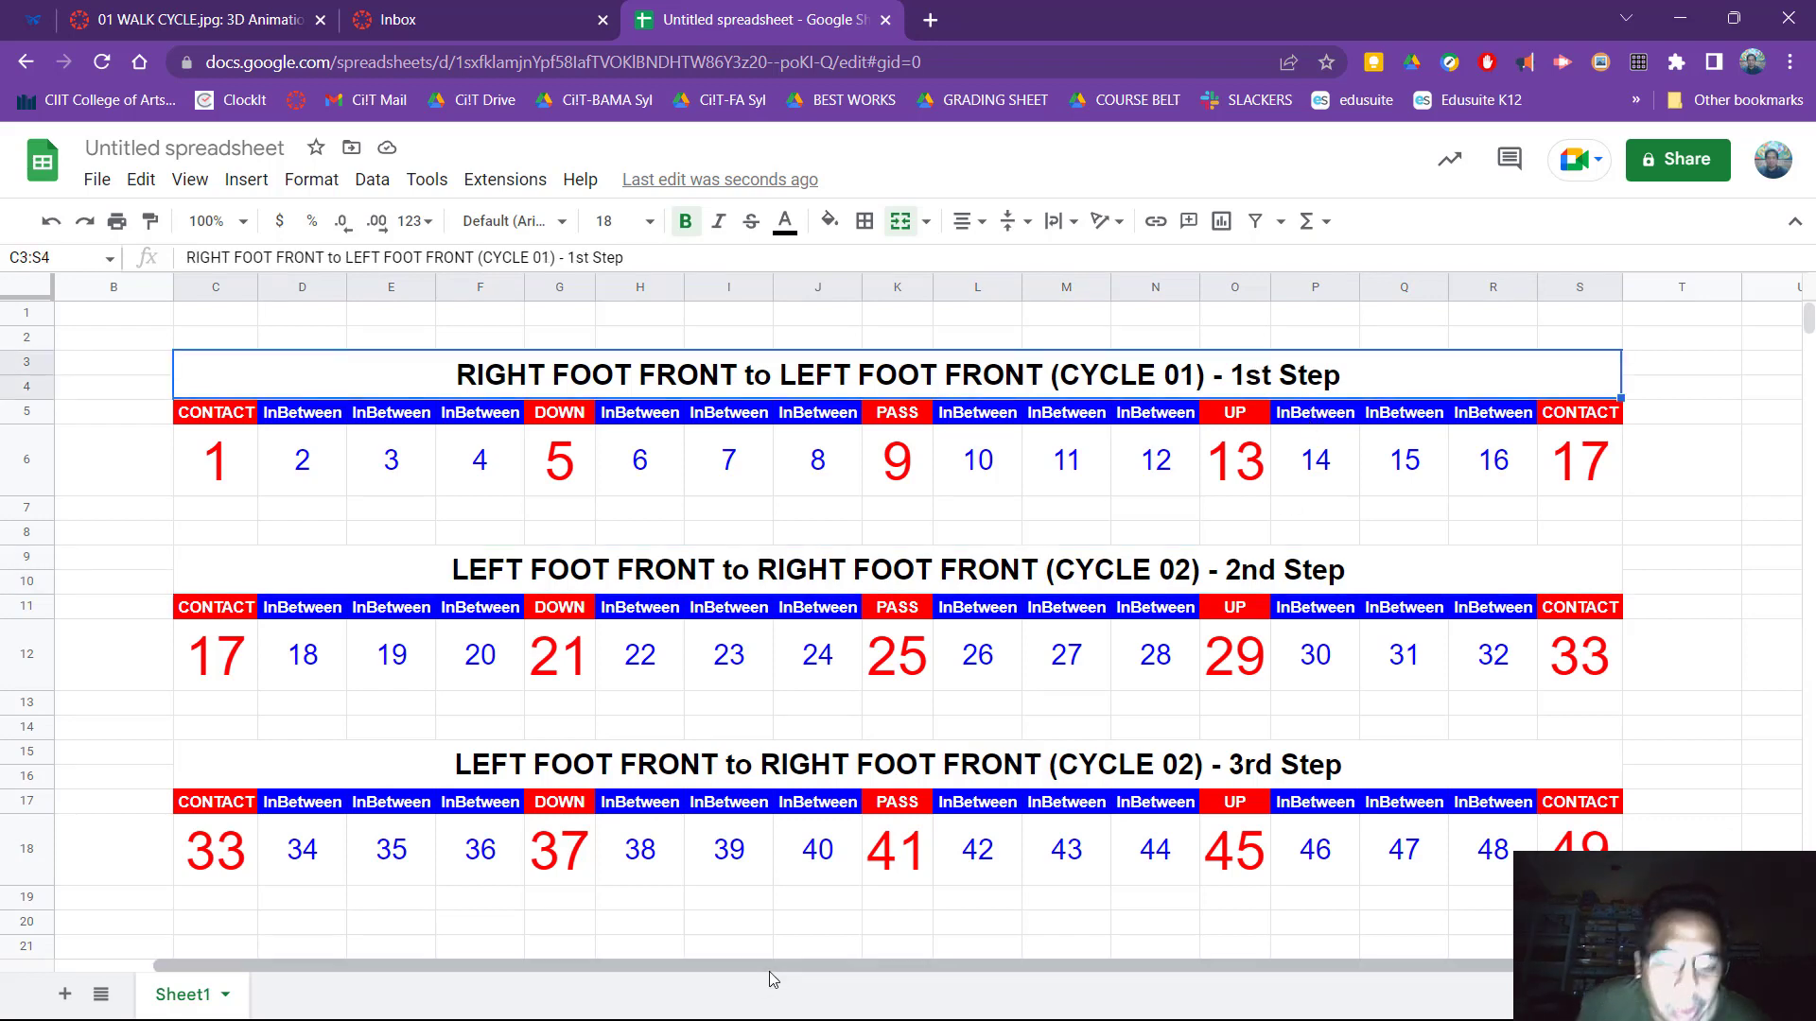
Switch to Maya and stop the walk cycle playback.
key("alt+Tab")
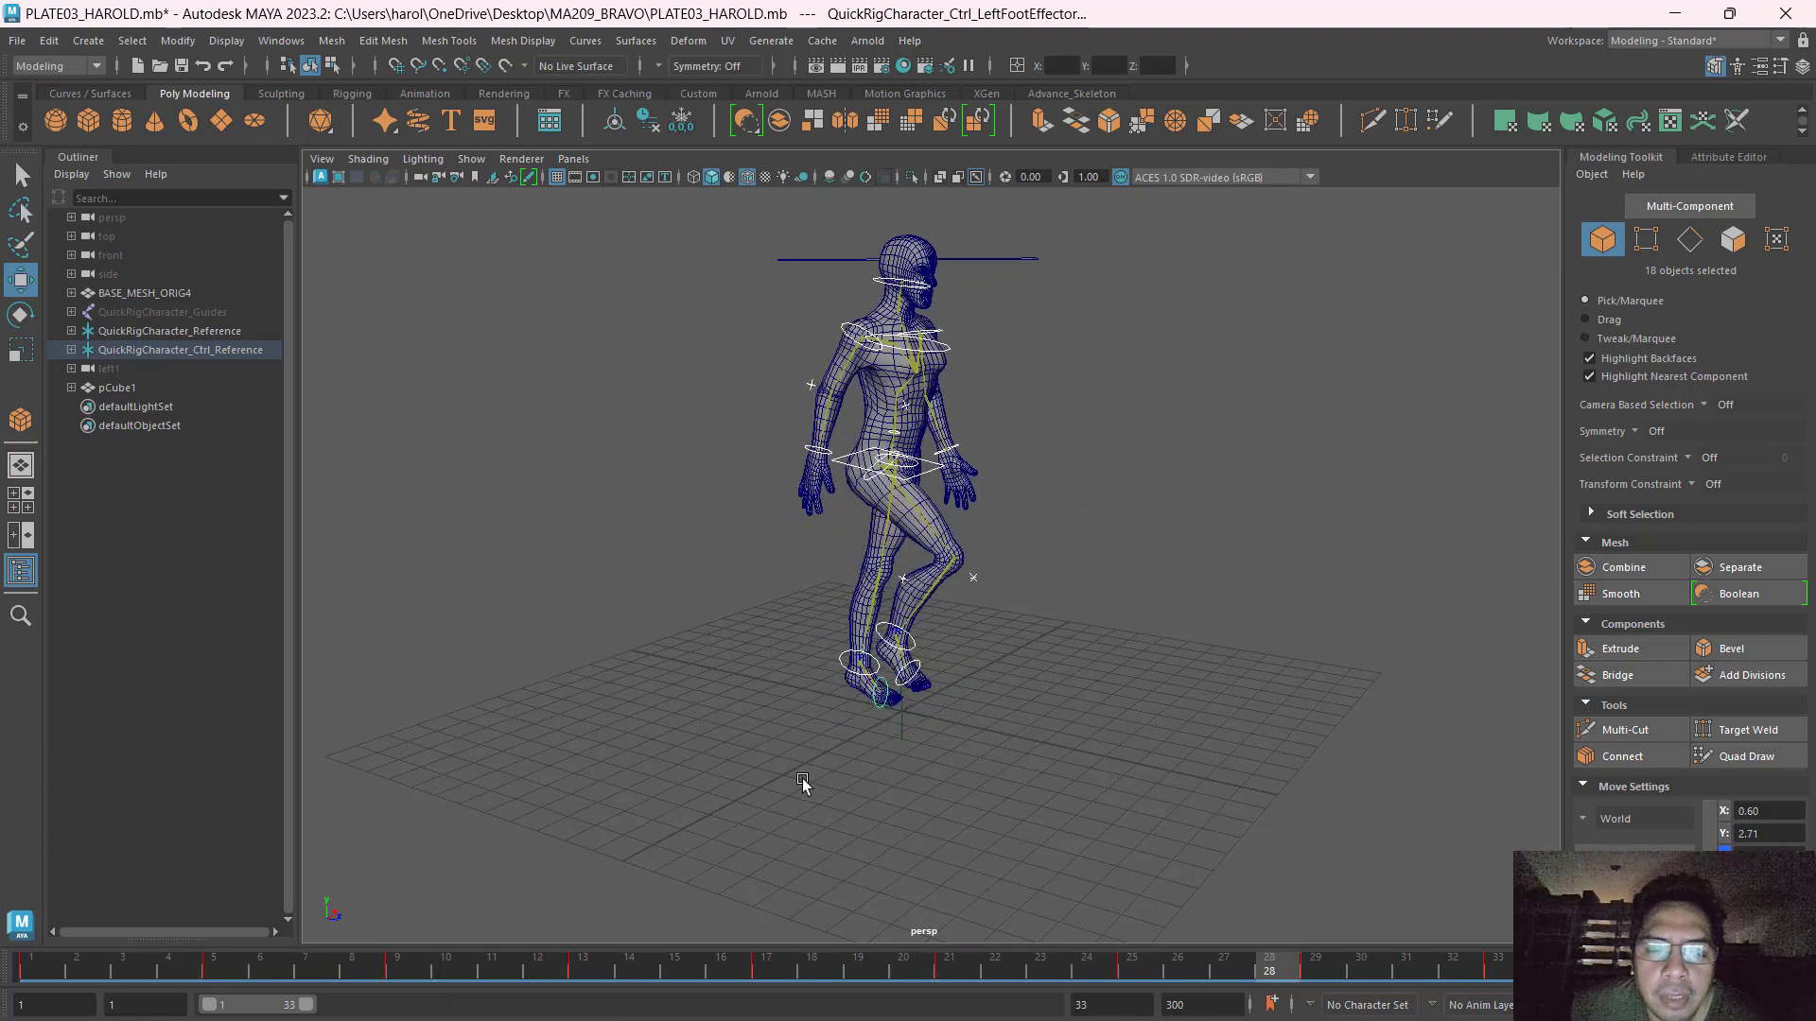
left_click(1714, 966)
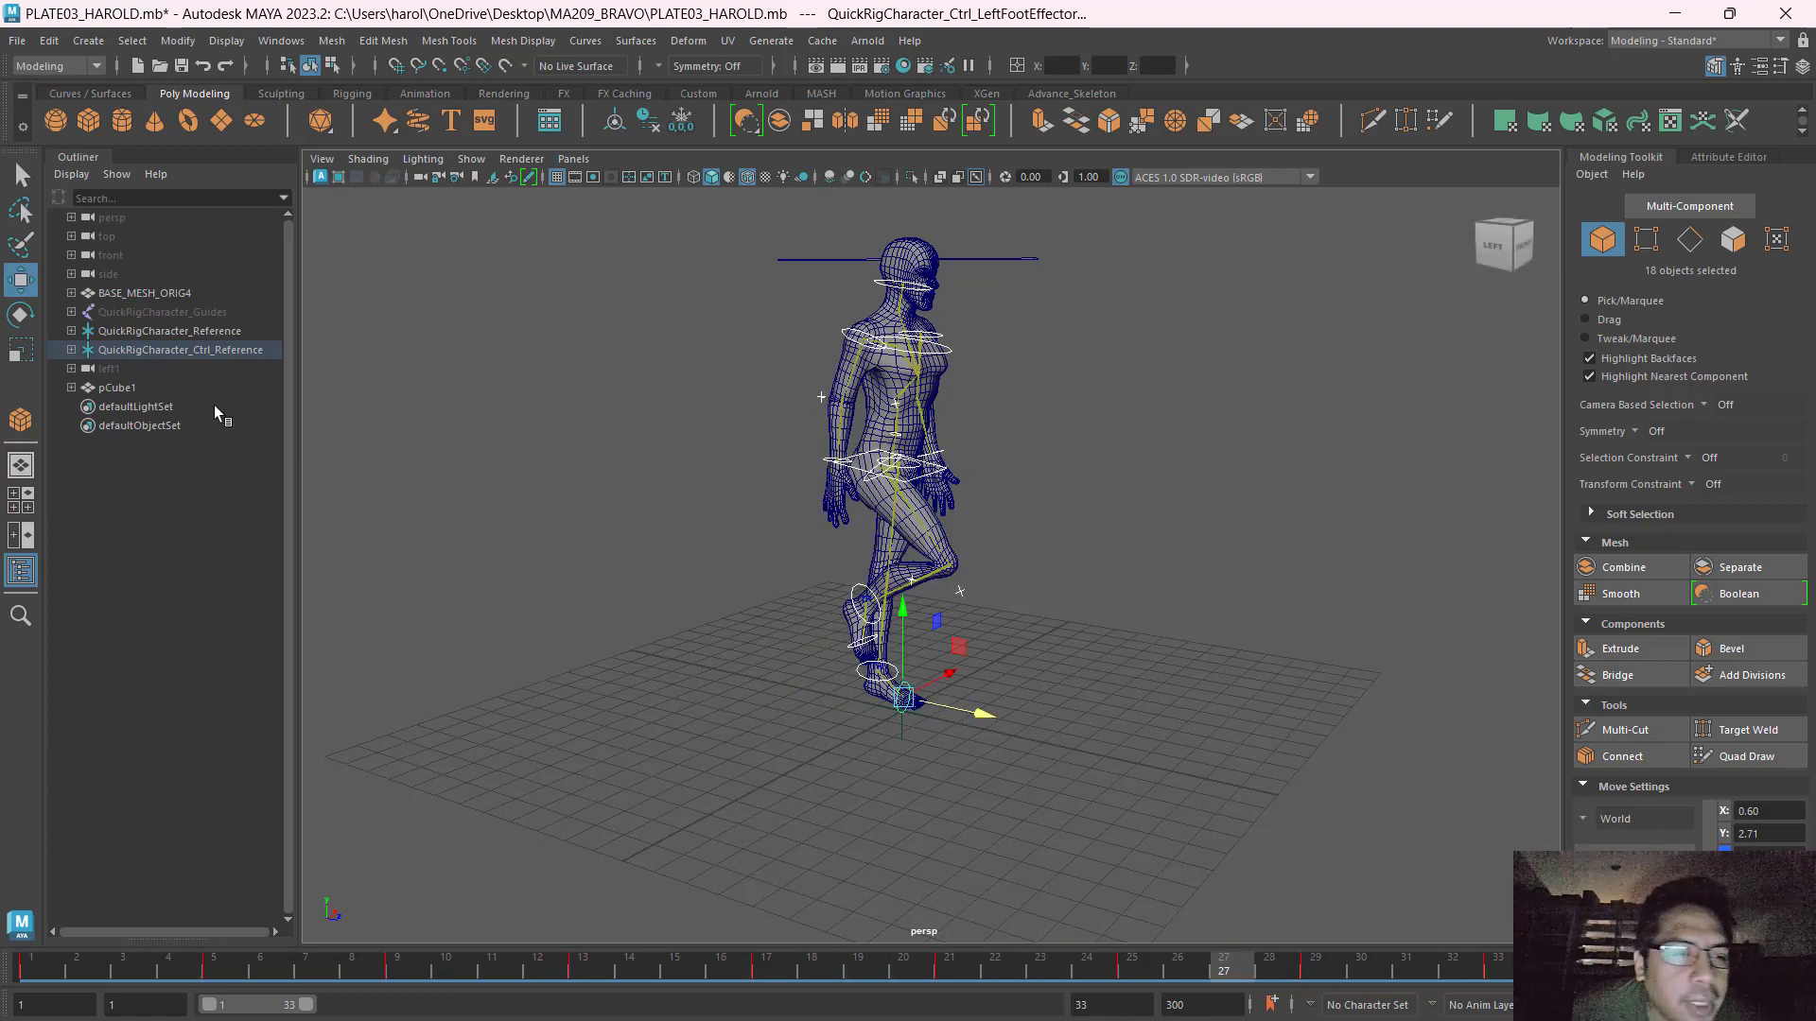
Hide the pCube1 height-reference plane above the character's head.
left_click(141, 292)
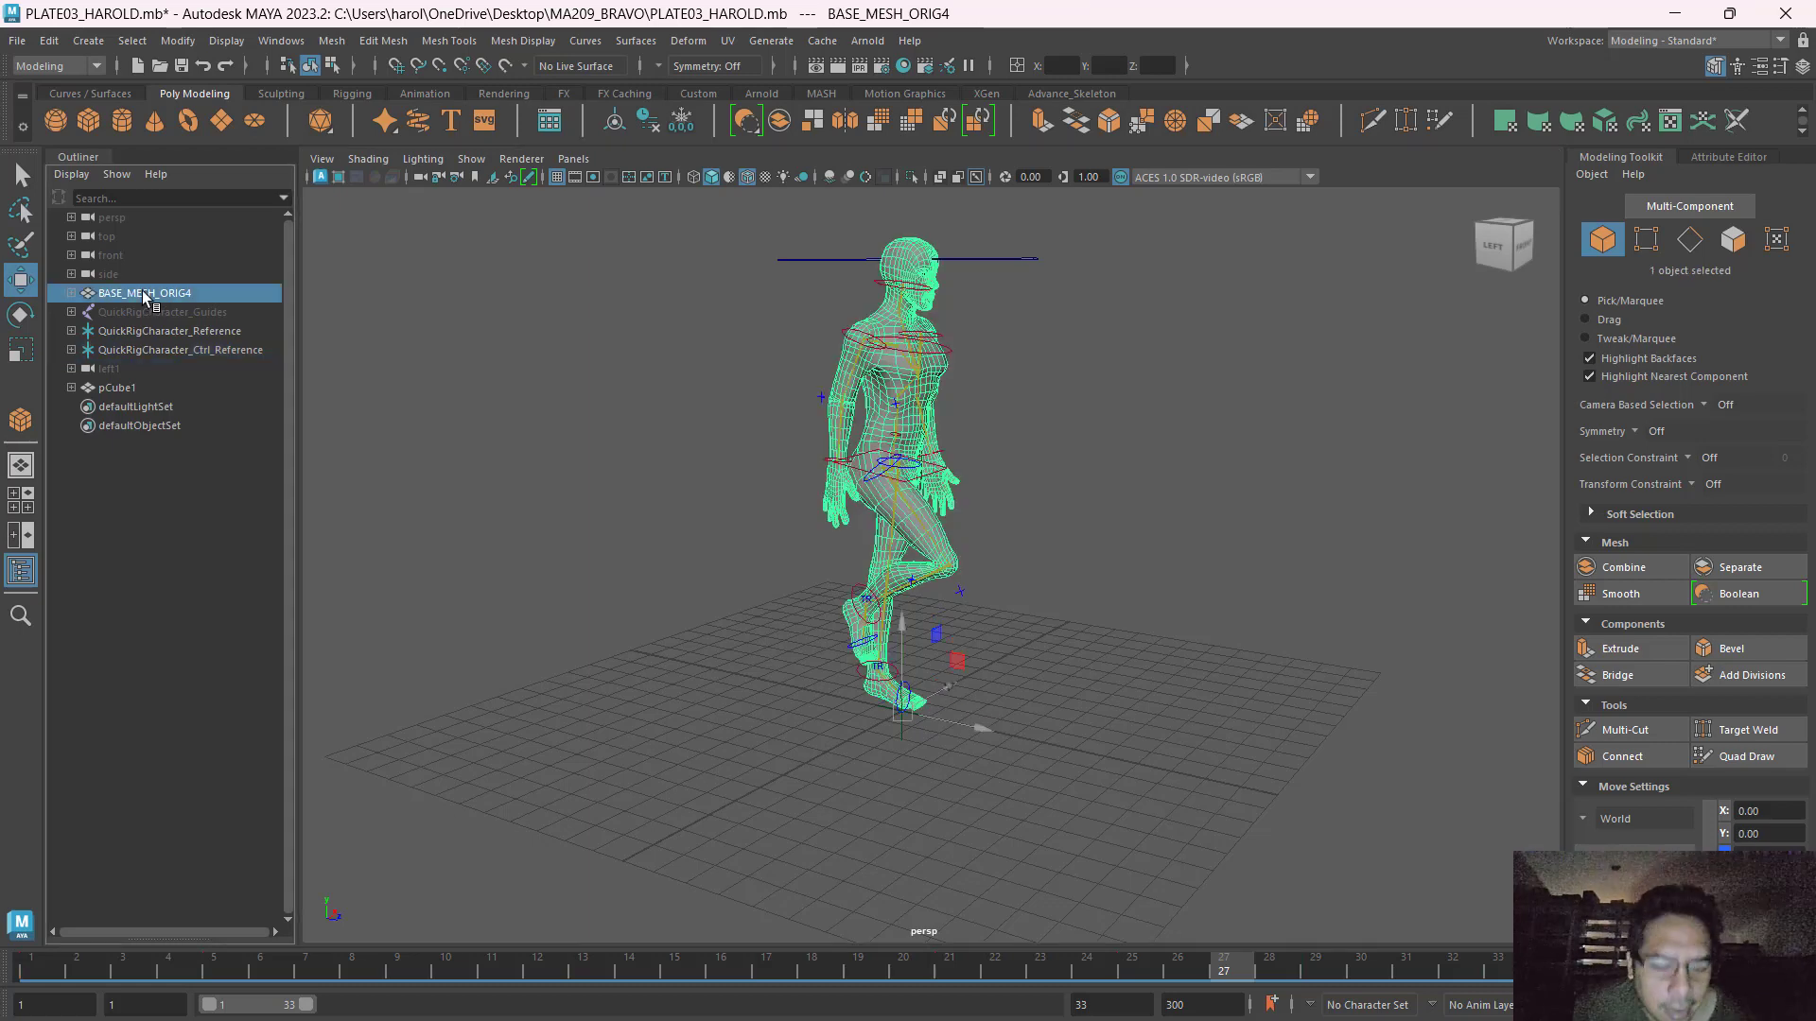
left_click(118, 387)
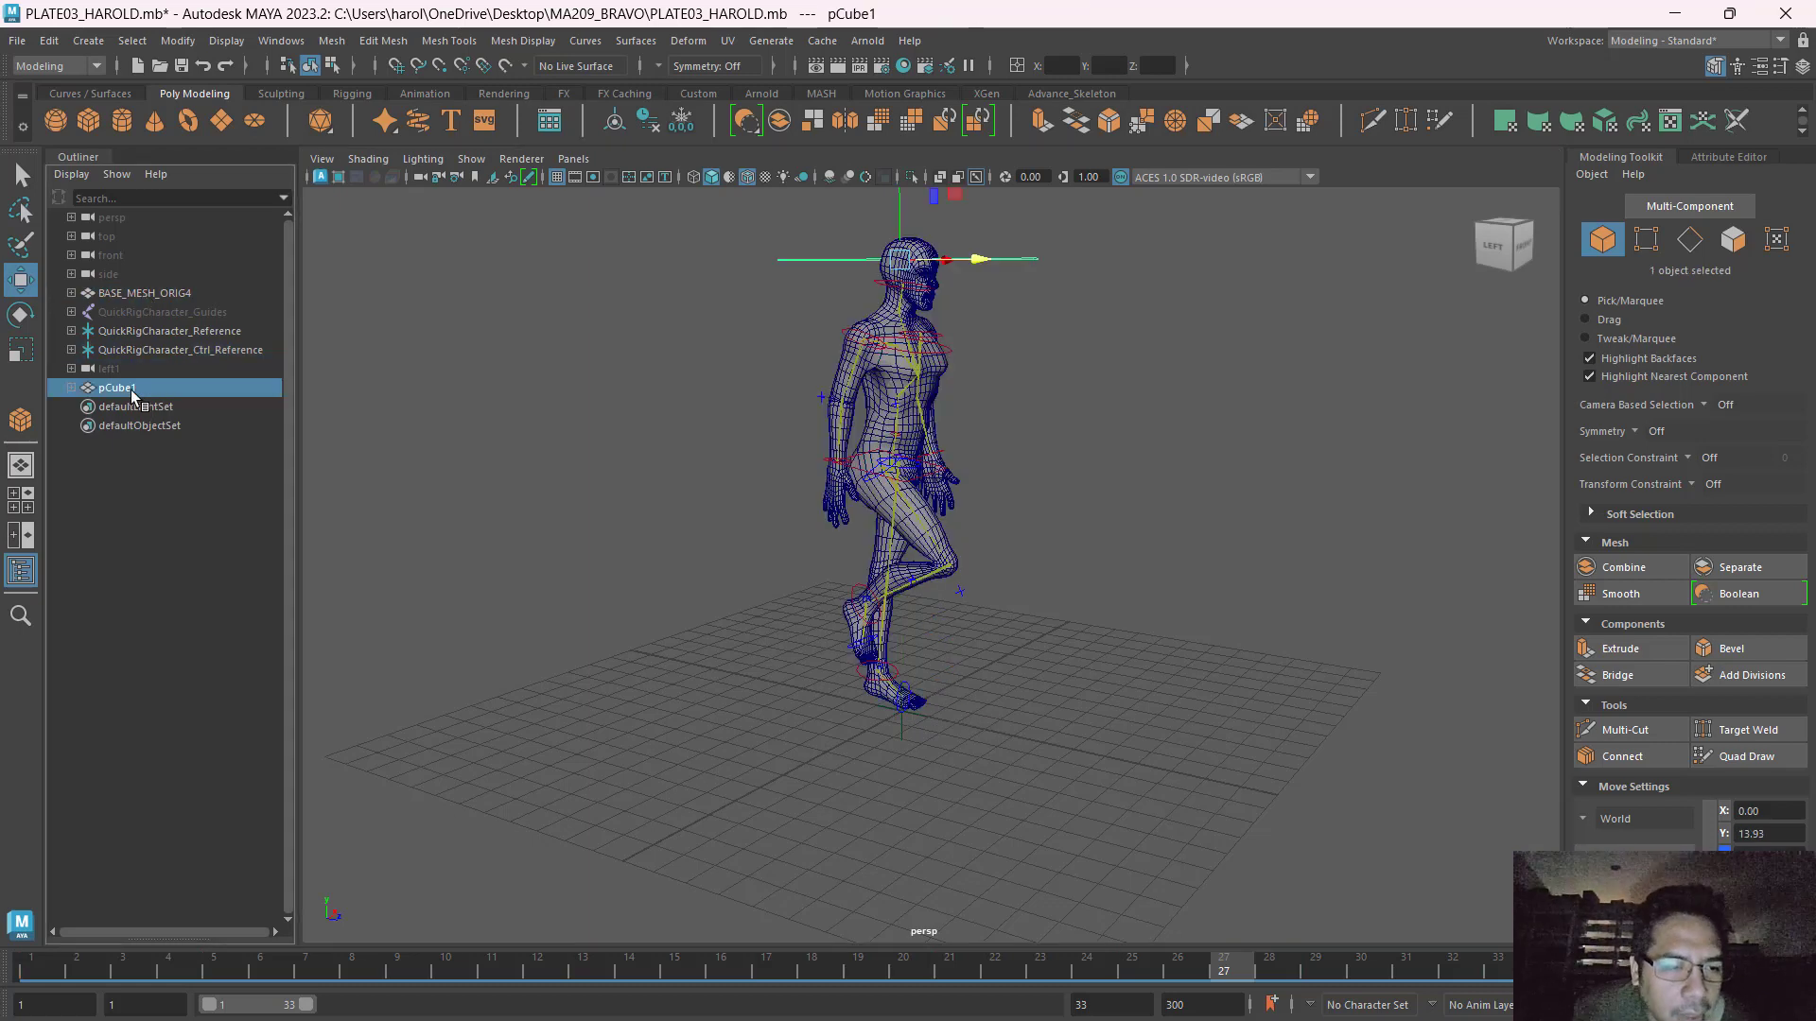
key("ctrl+h")
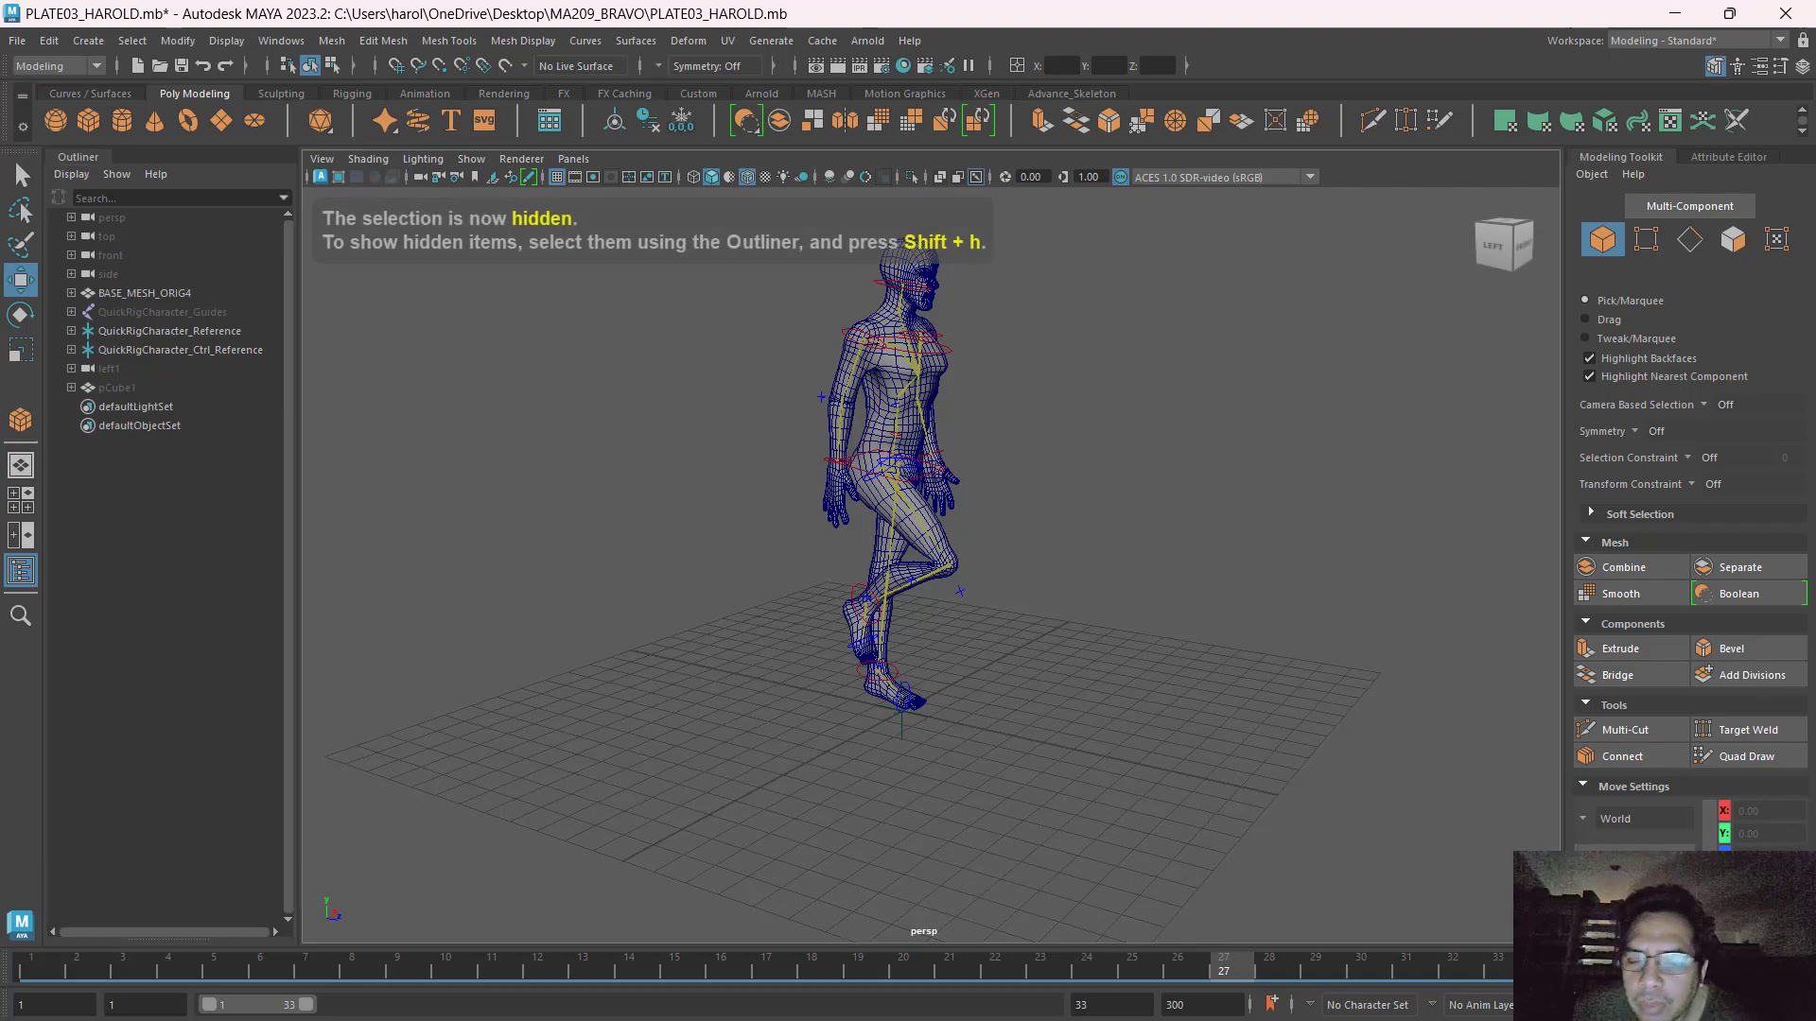
Preview the walk cycle in the four-view layout, select BASE_MESH_ORIG4 and stop the playback.
key("alt+v")
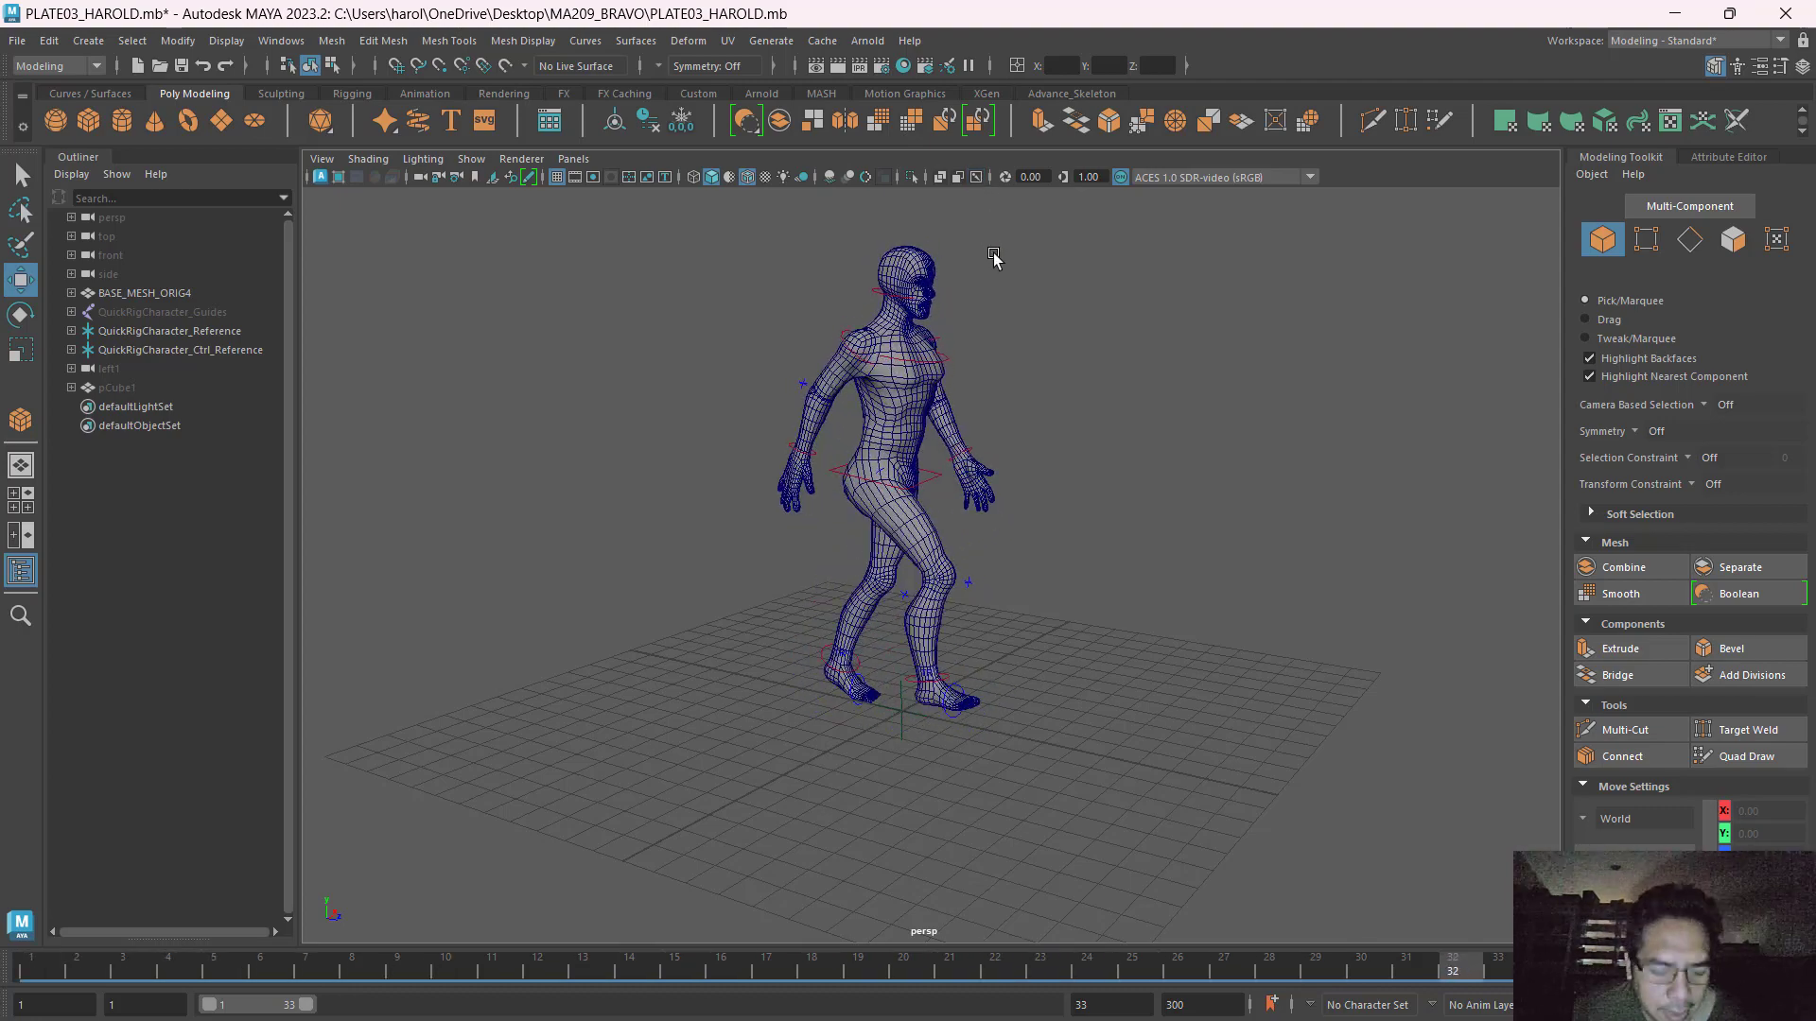
key("space")
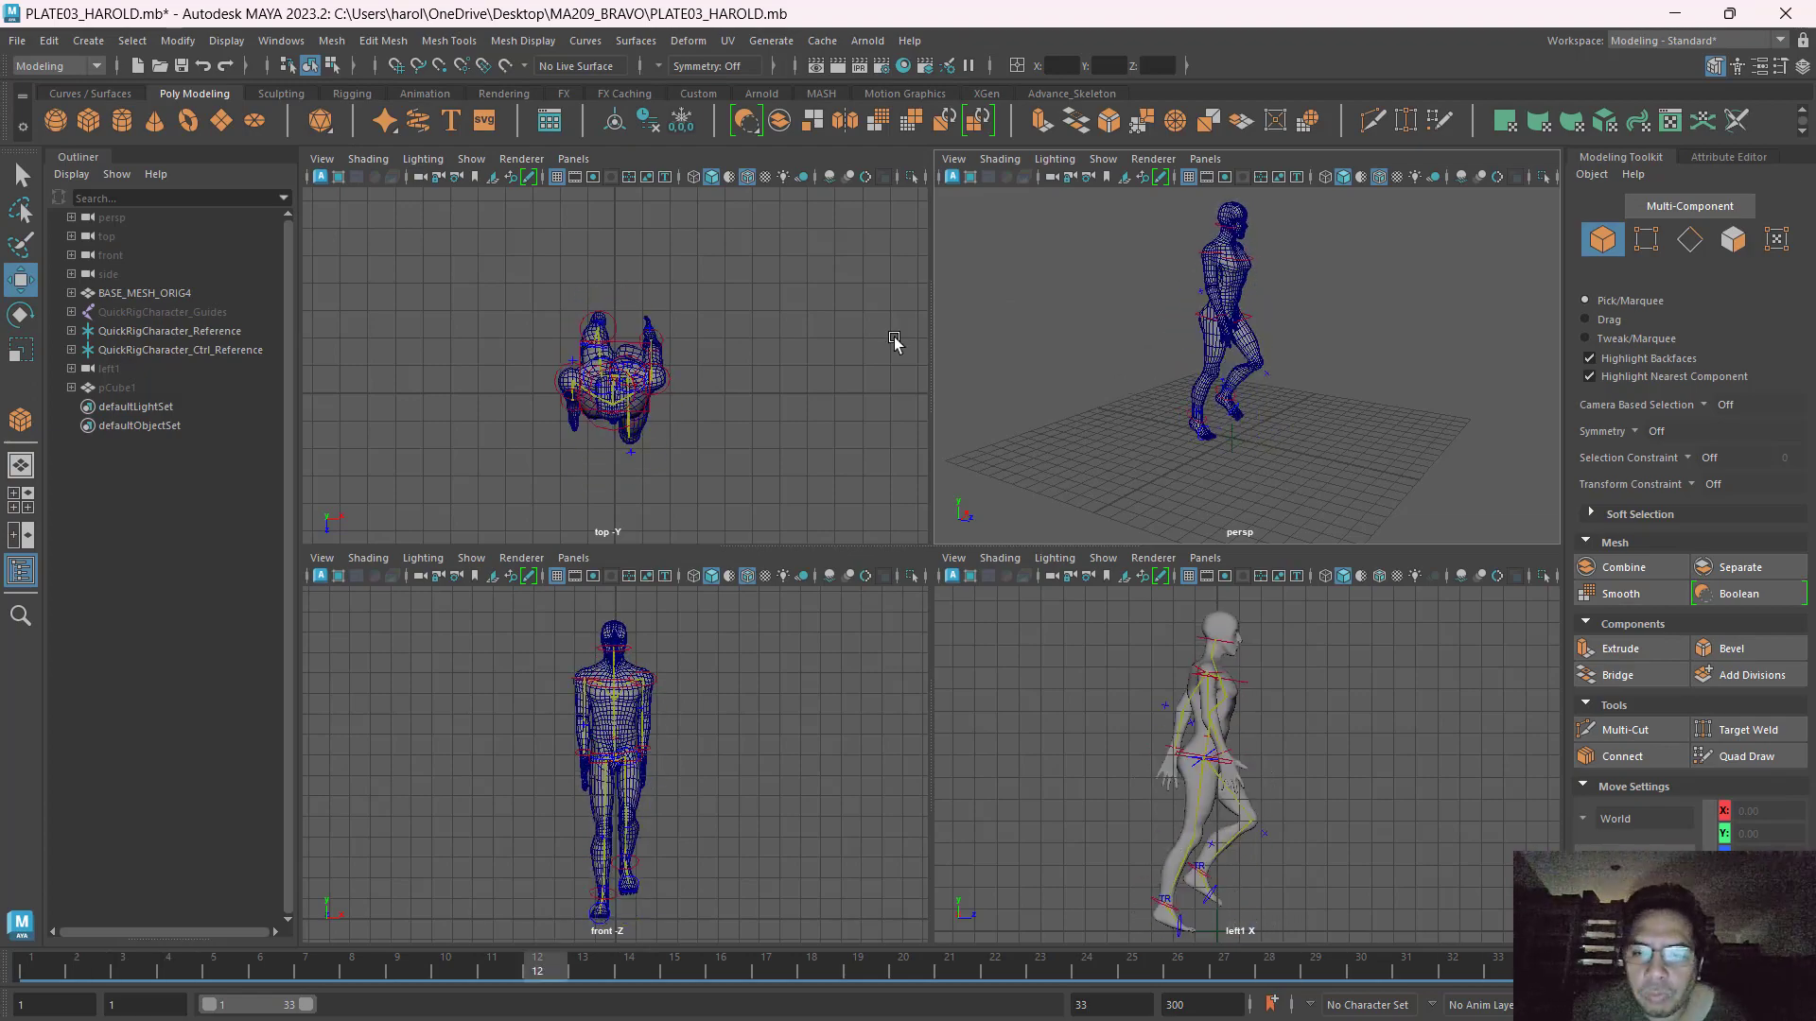
left_click(134, 294)
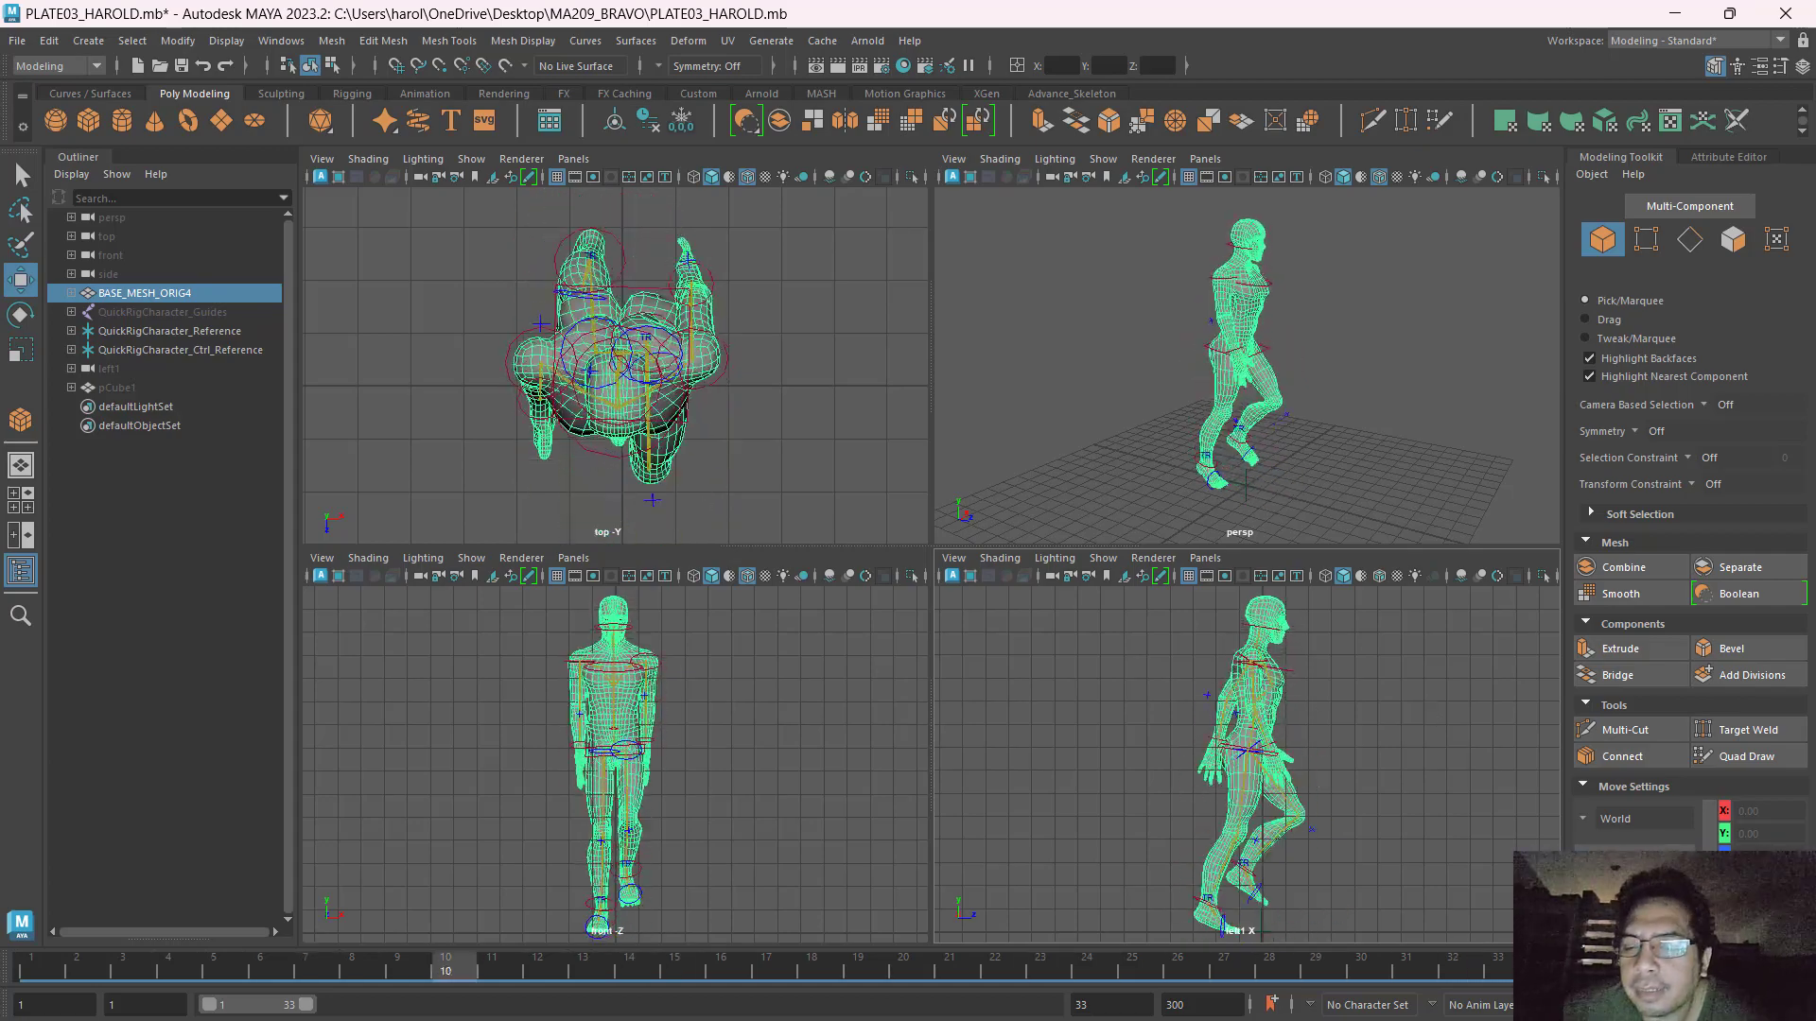
key("Escape")
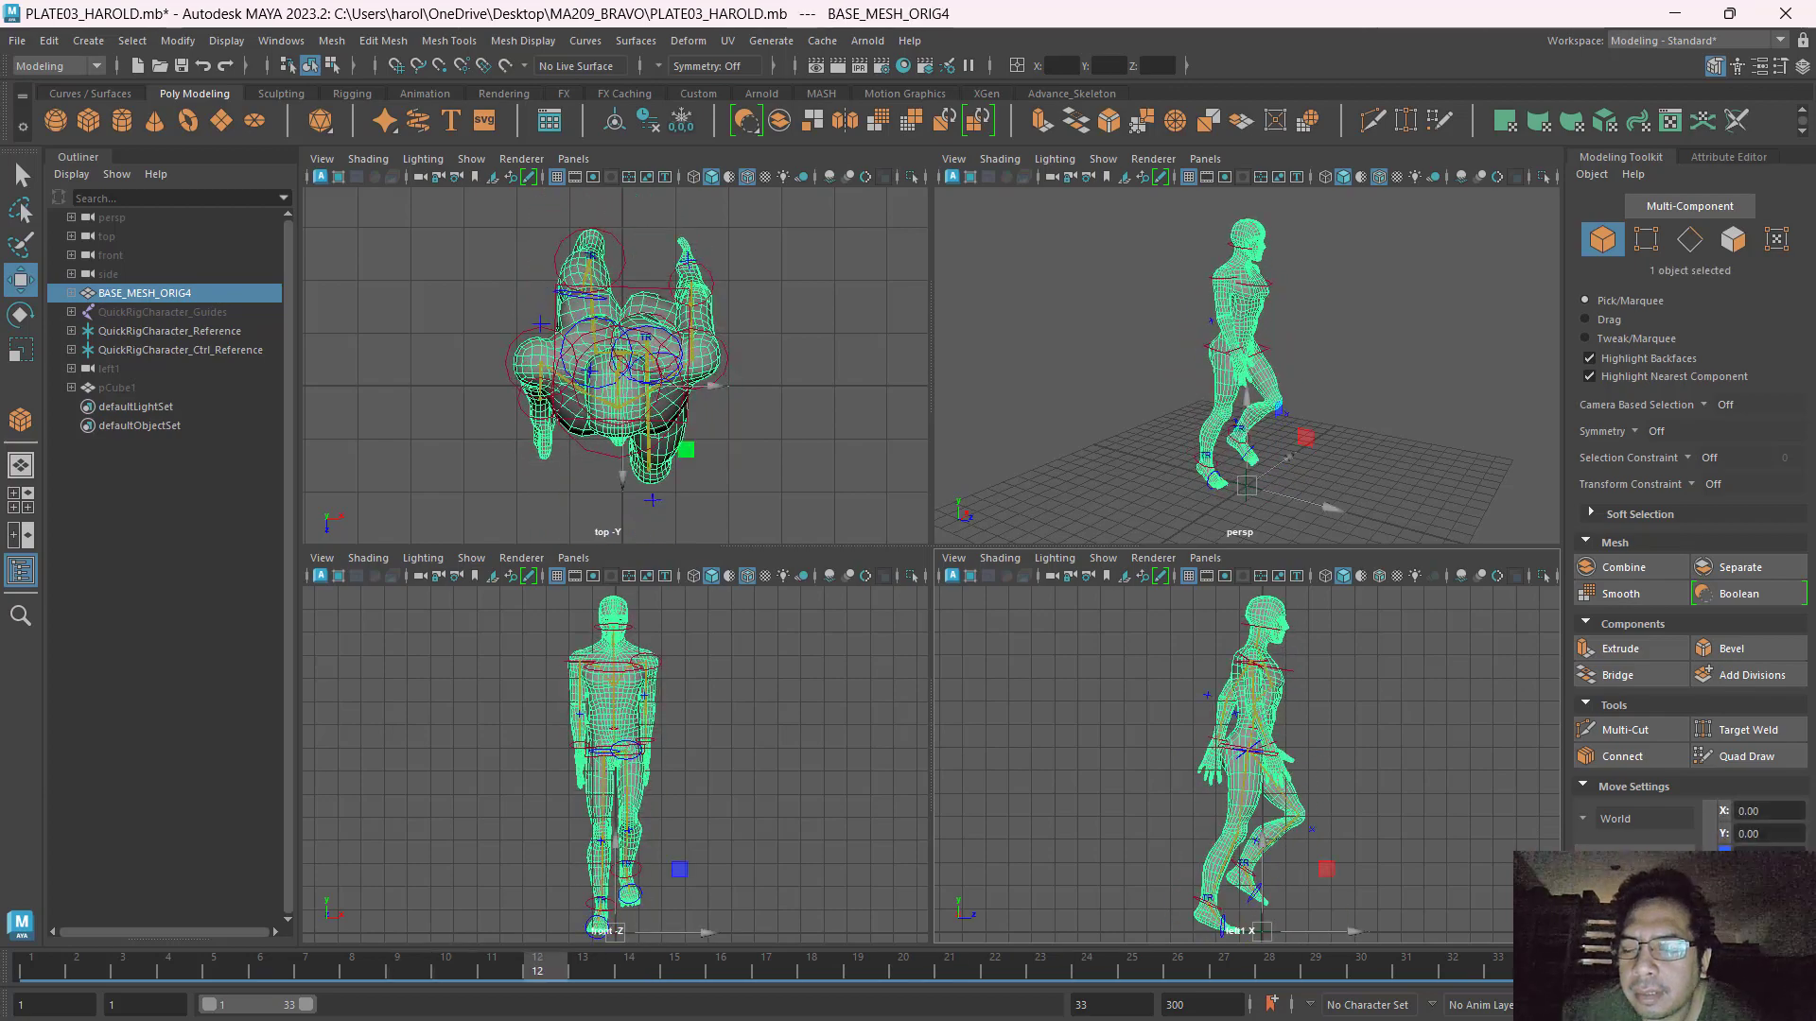